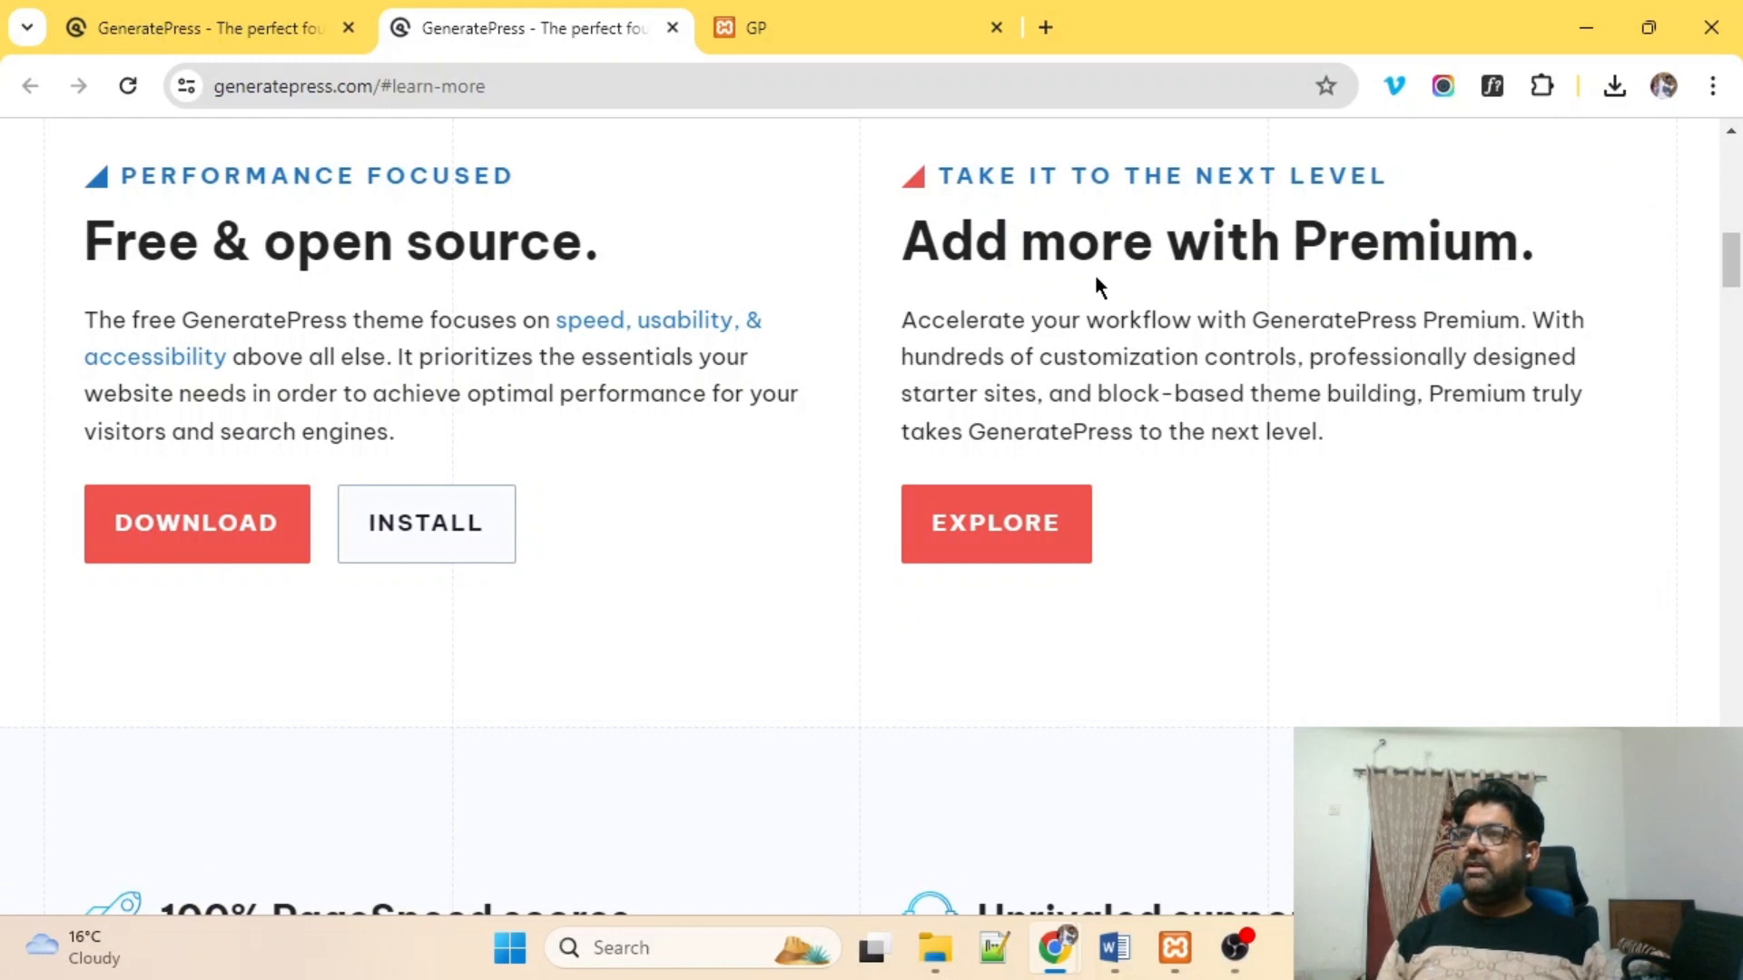
Highlight the Premium description, then open the GeneratePress Premium page in a new tab.
{"action": "left_click_drag", "start_coordinate": [974, 242], "coordinate": [1492, 390]}
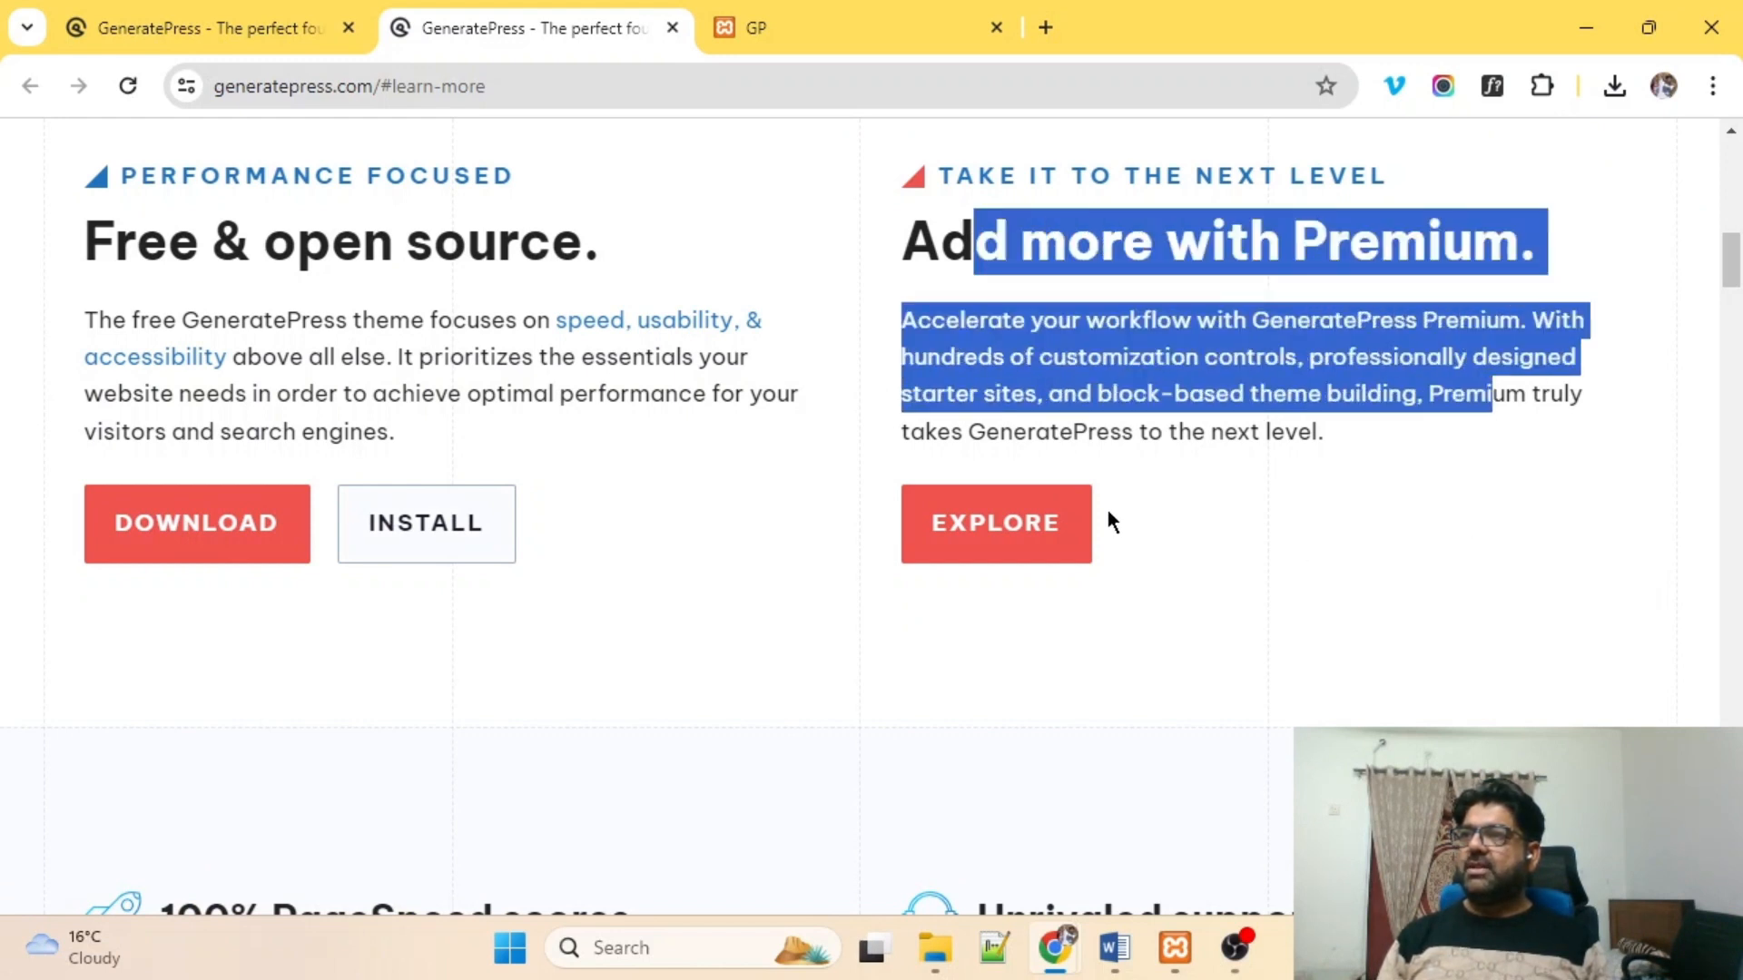
{"action": "scroll", "coordinate": [1162, 485], "scroll_direction": "down", "scroll_amount": 2}
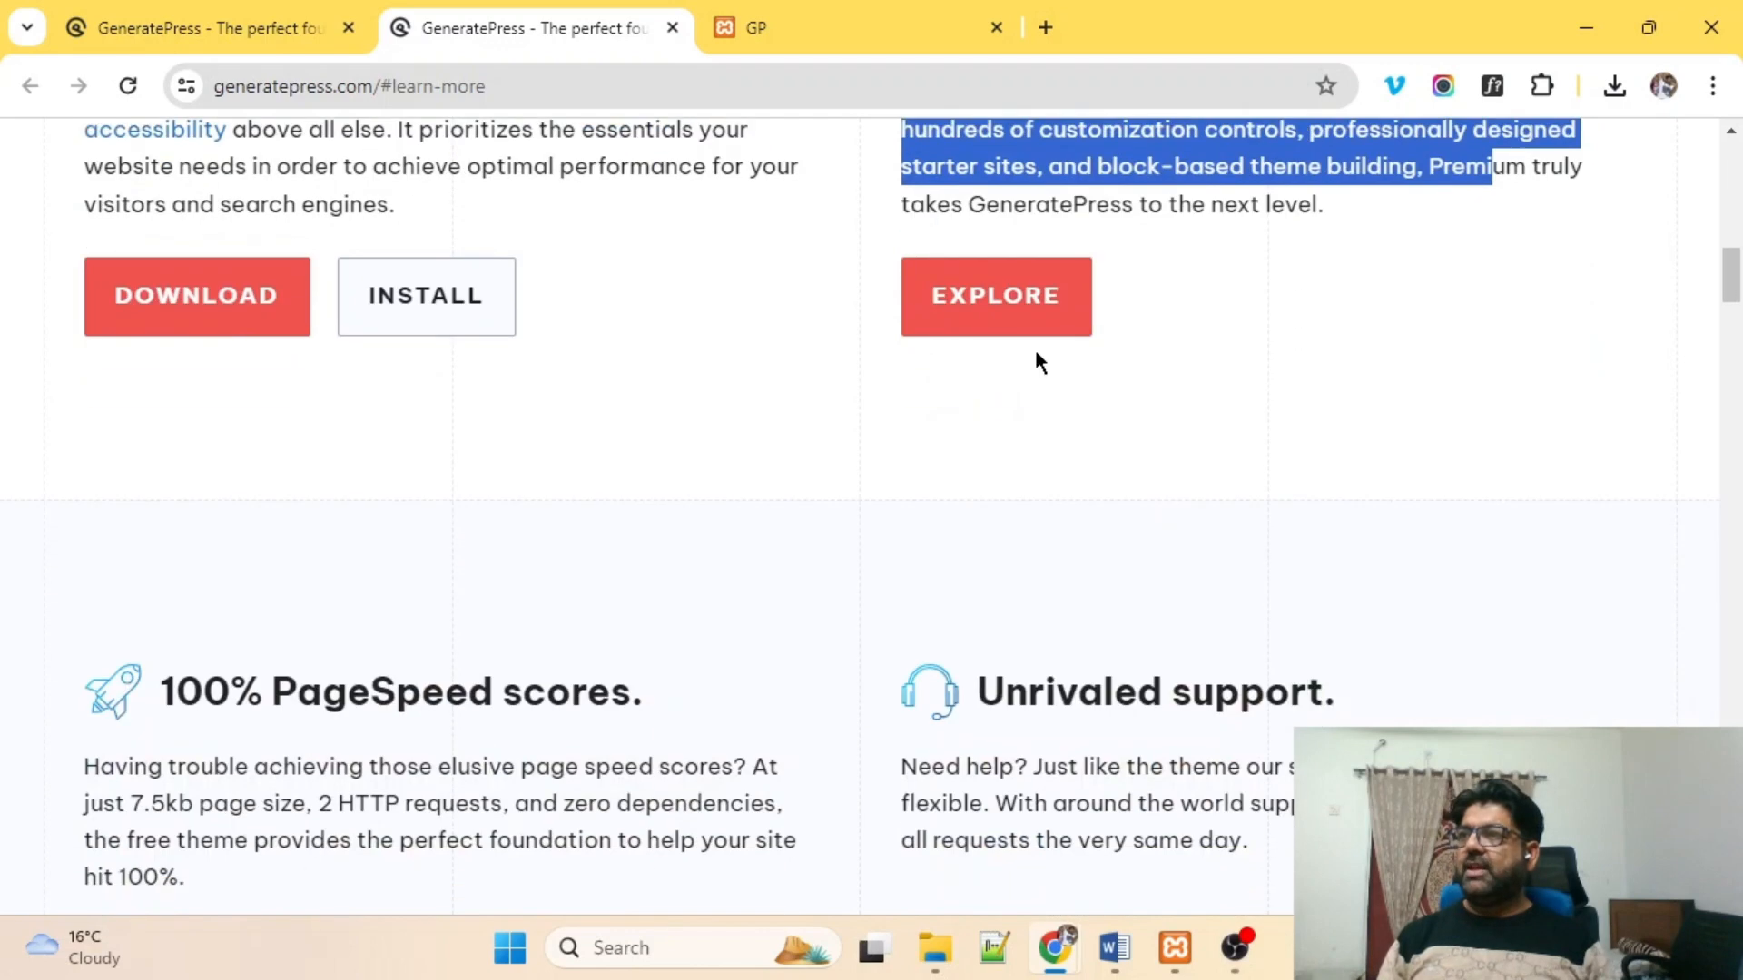
{"action": "middle_click", "coordinate": [1008, 302]}
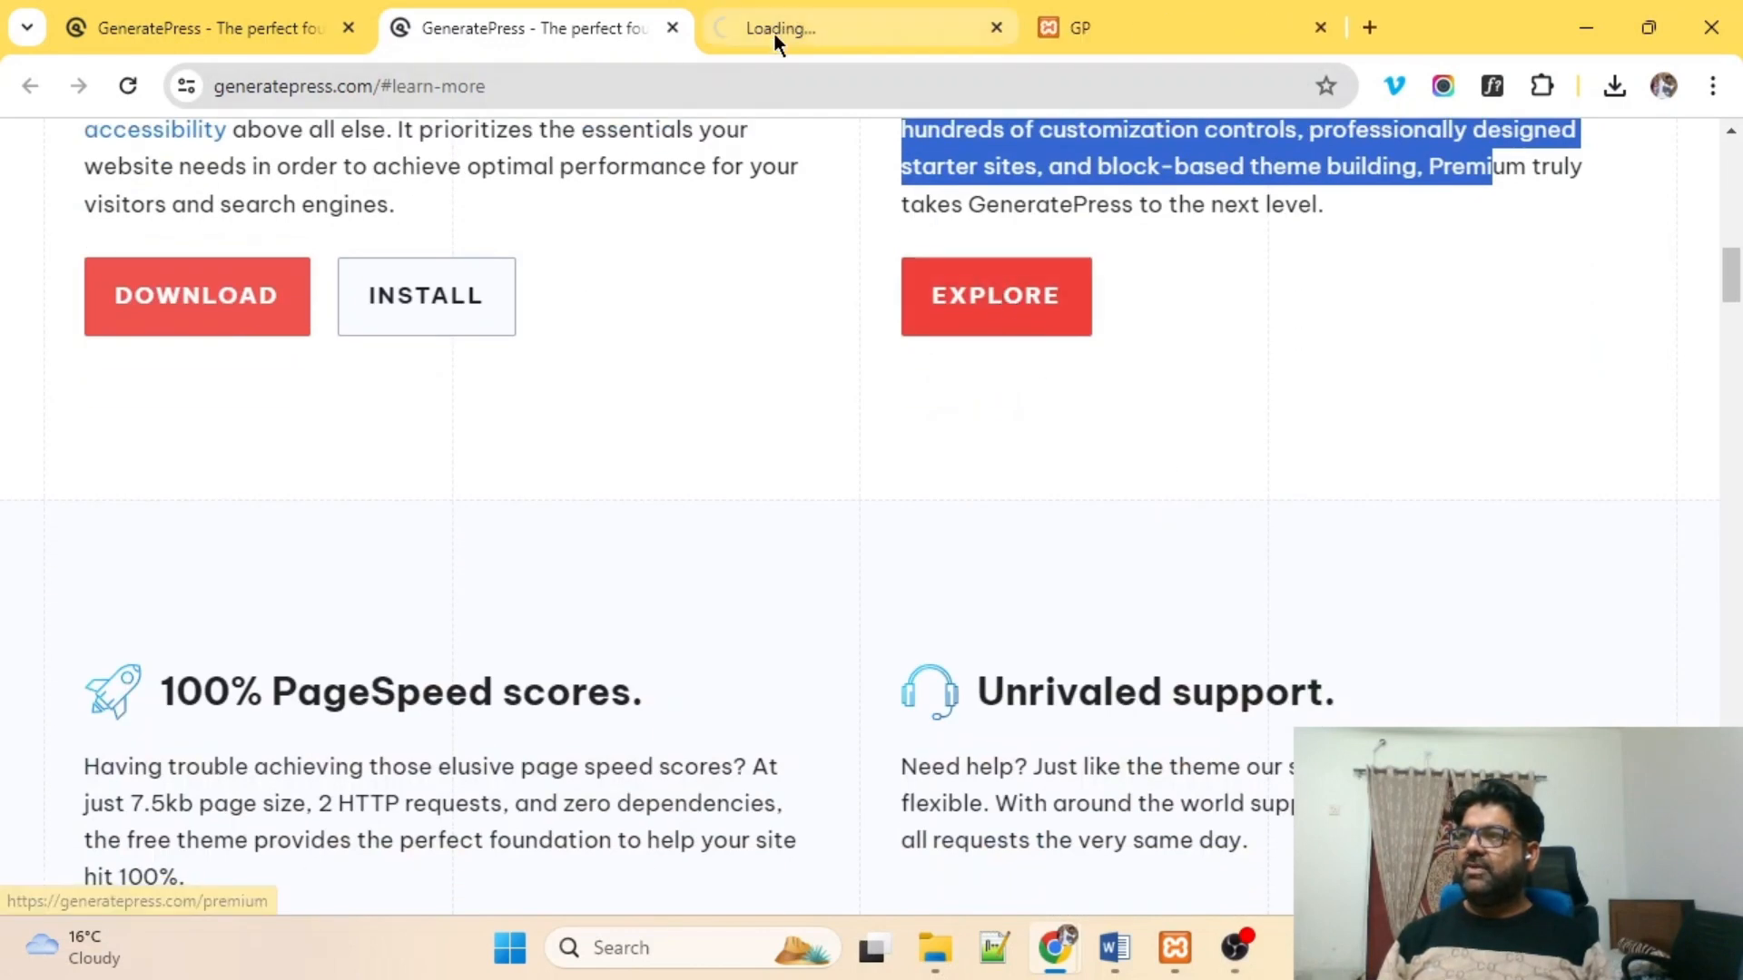
{"action": "left_click", "coordinate": [784, 27]}
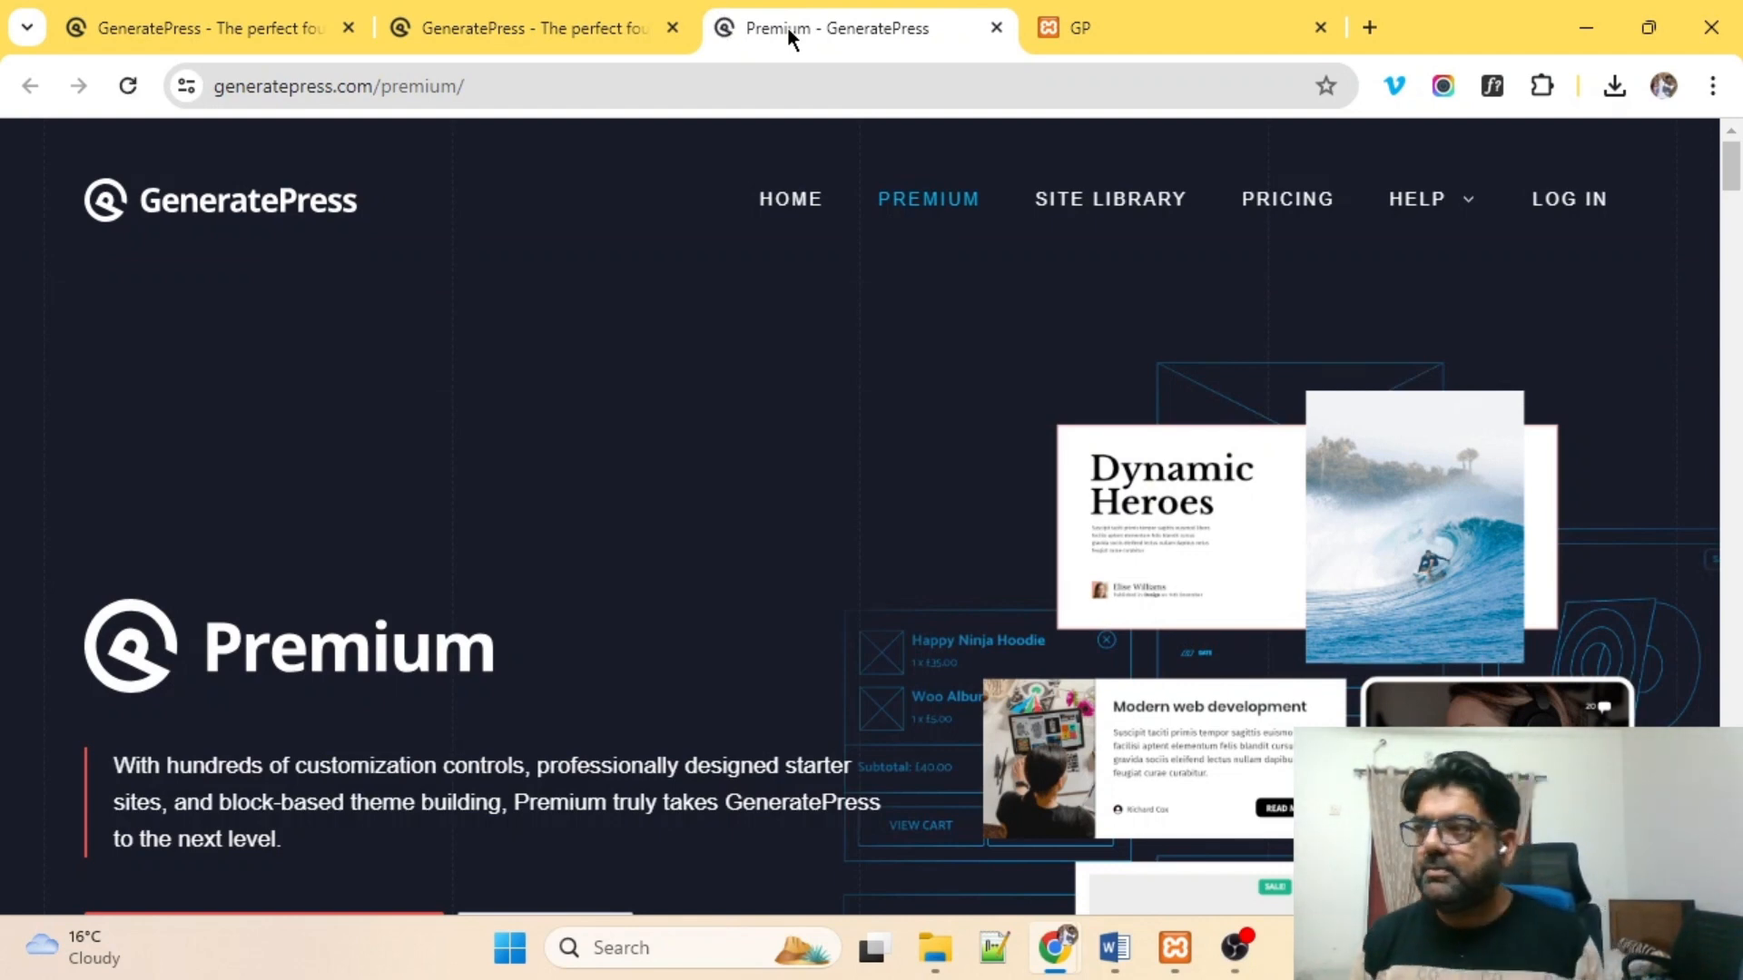
Review the Site Library, More Styling Controls, WooCommerce and Advanced Hook System feature cards.
{"action": "scroll", "coordinate": [361, 414], "scroll_direction": "down", "scroll_amount": 5}
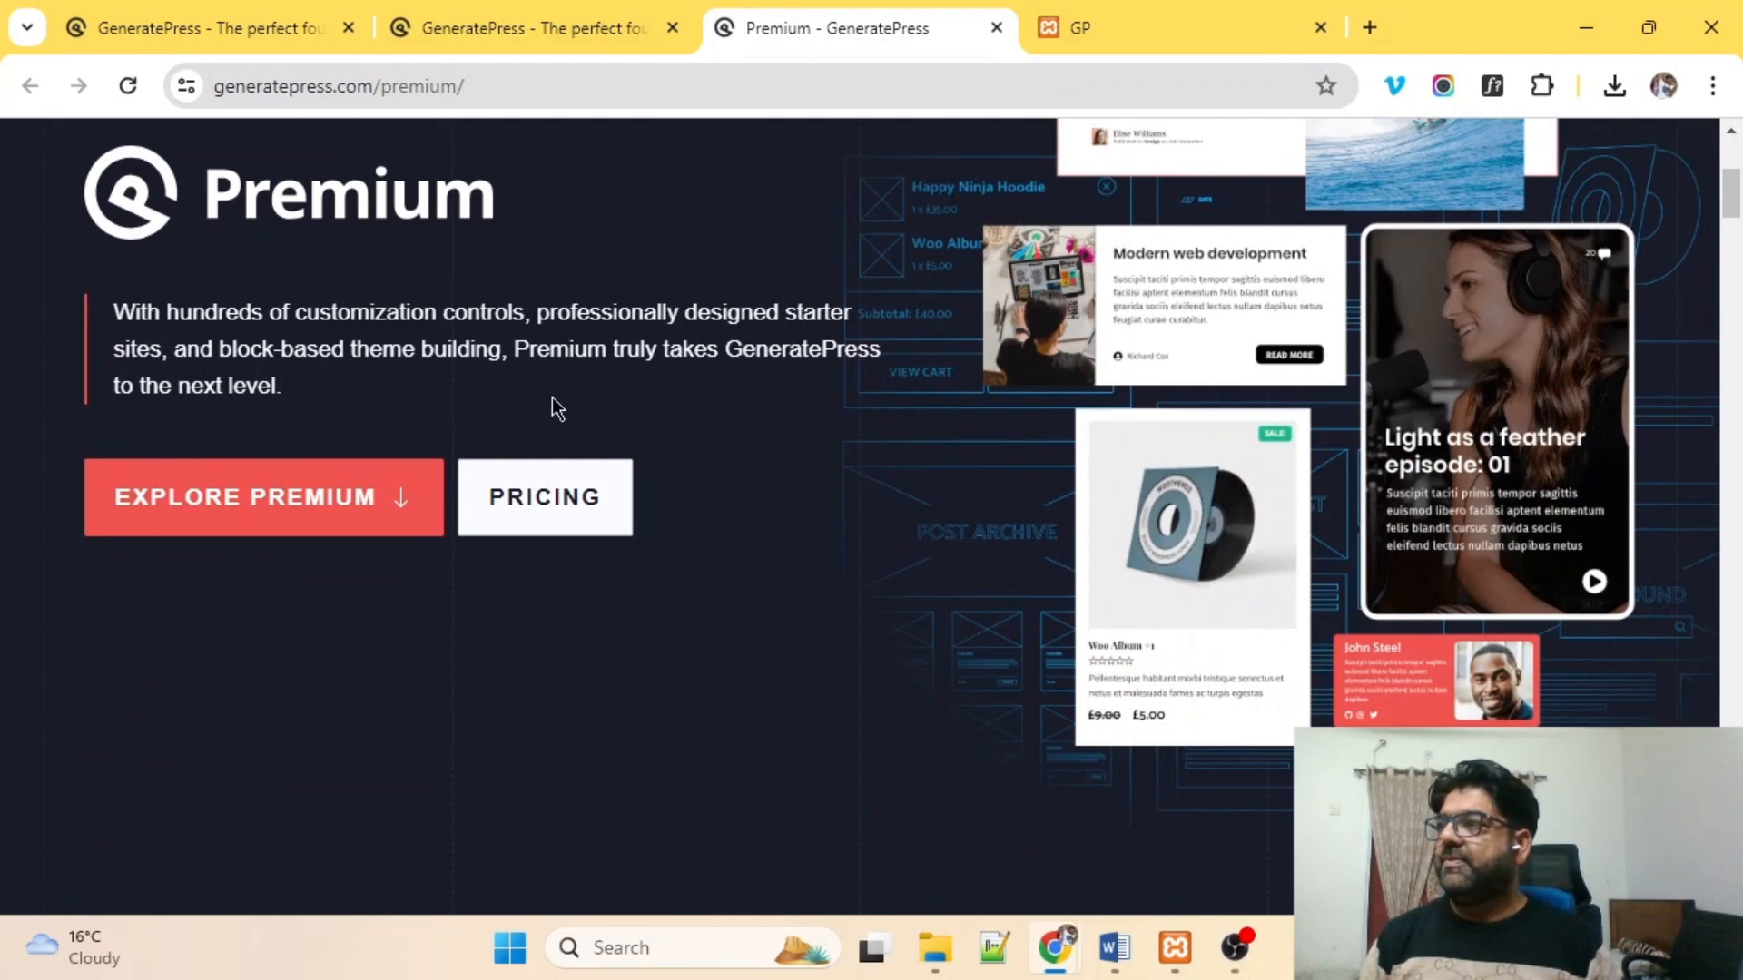
{"action": "scroll", "coordinate": [549, 404], "scroll_direction": "down", "scroll_amount": 10}
{"action": "scroll", "coordinate": [572, 417], "scroll_direction": "down", "scroll_amount": 3}
{"action": "left_click_drag", "start_coordinate": [155, 273], "coordinate": [381, 302]}
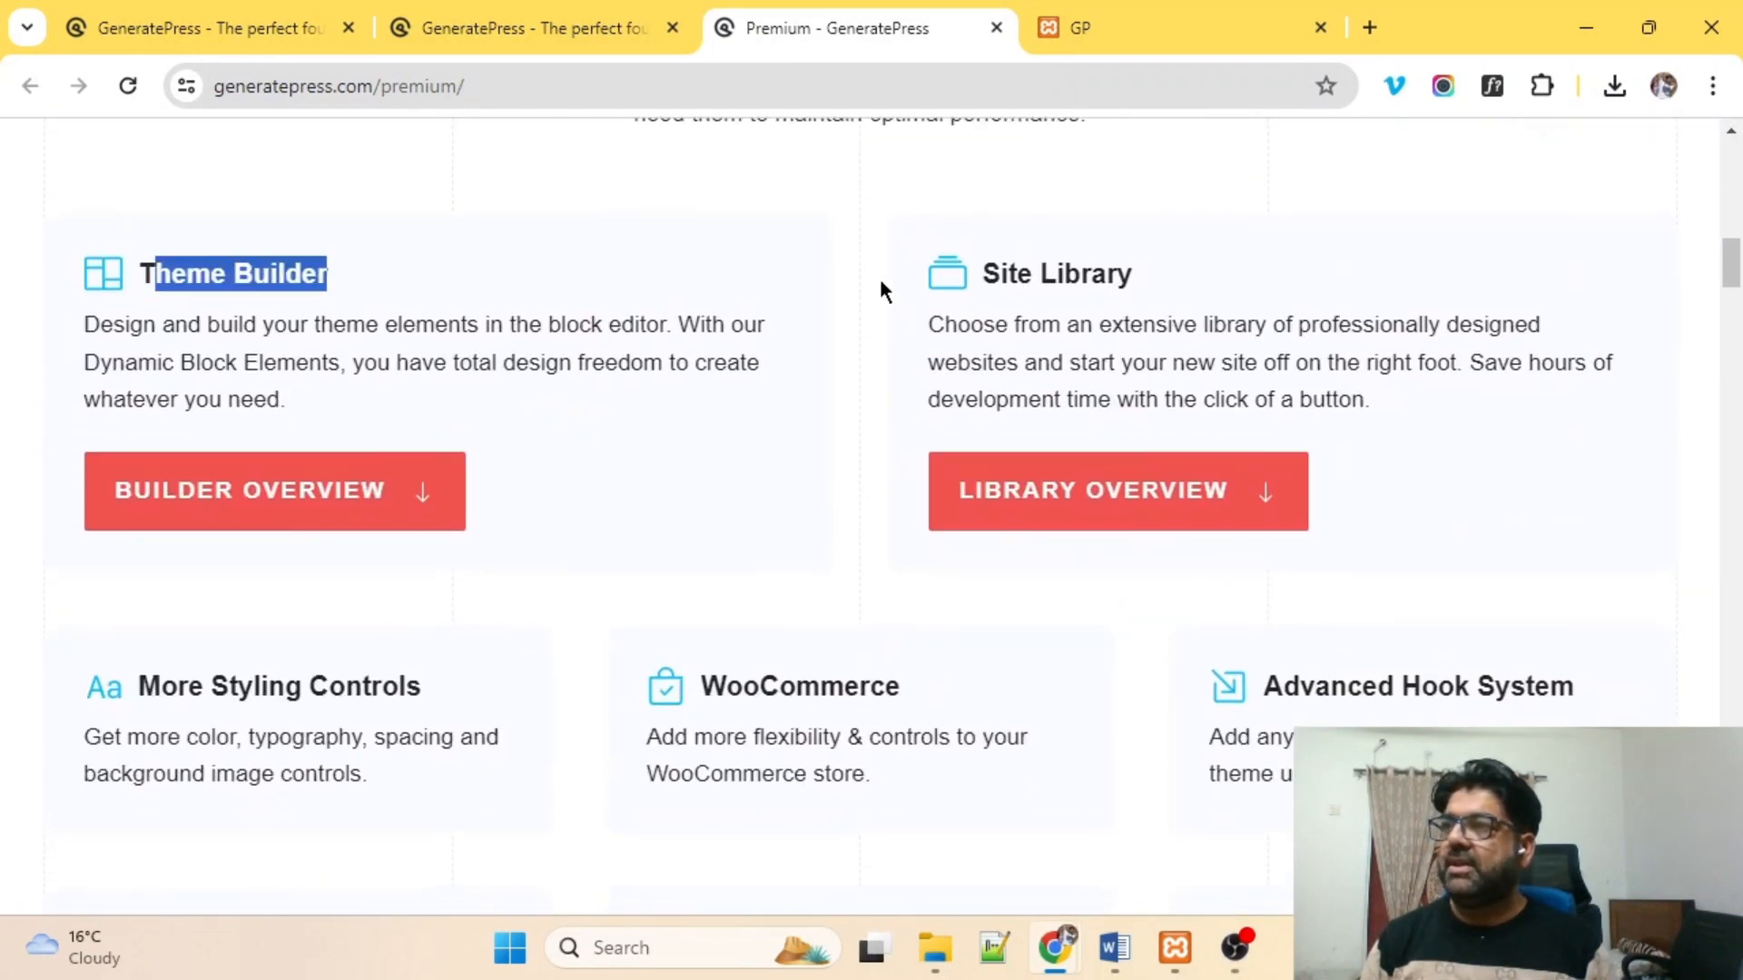
{"action": "left_click_drag", "start_coordinate": [982, 272], "coordinate": [1178, 282]}
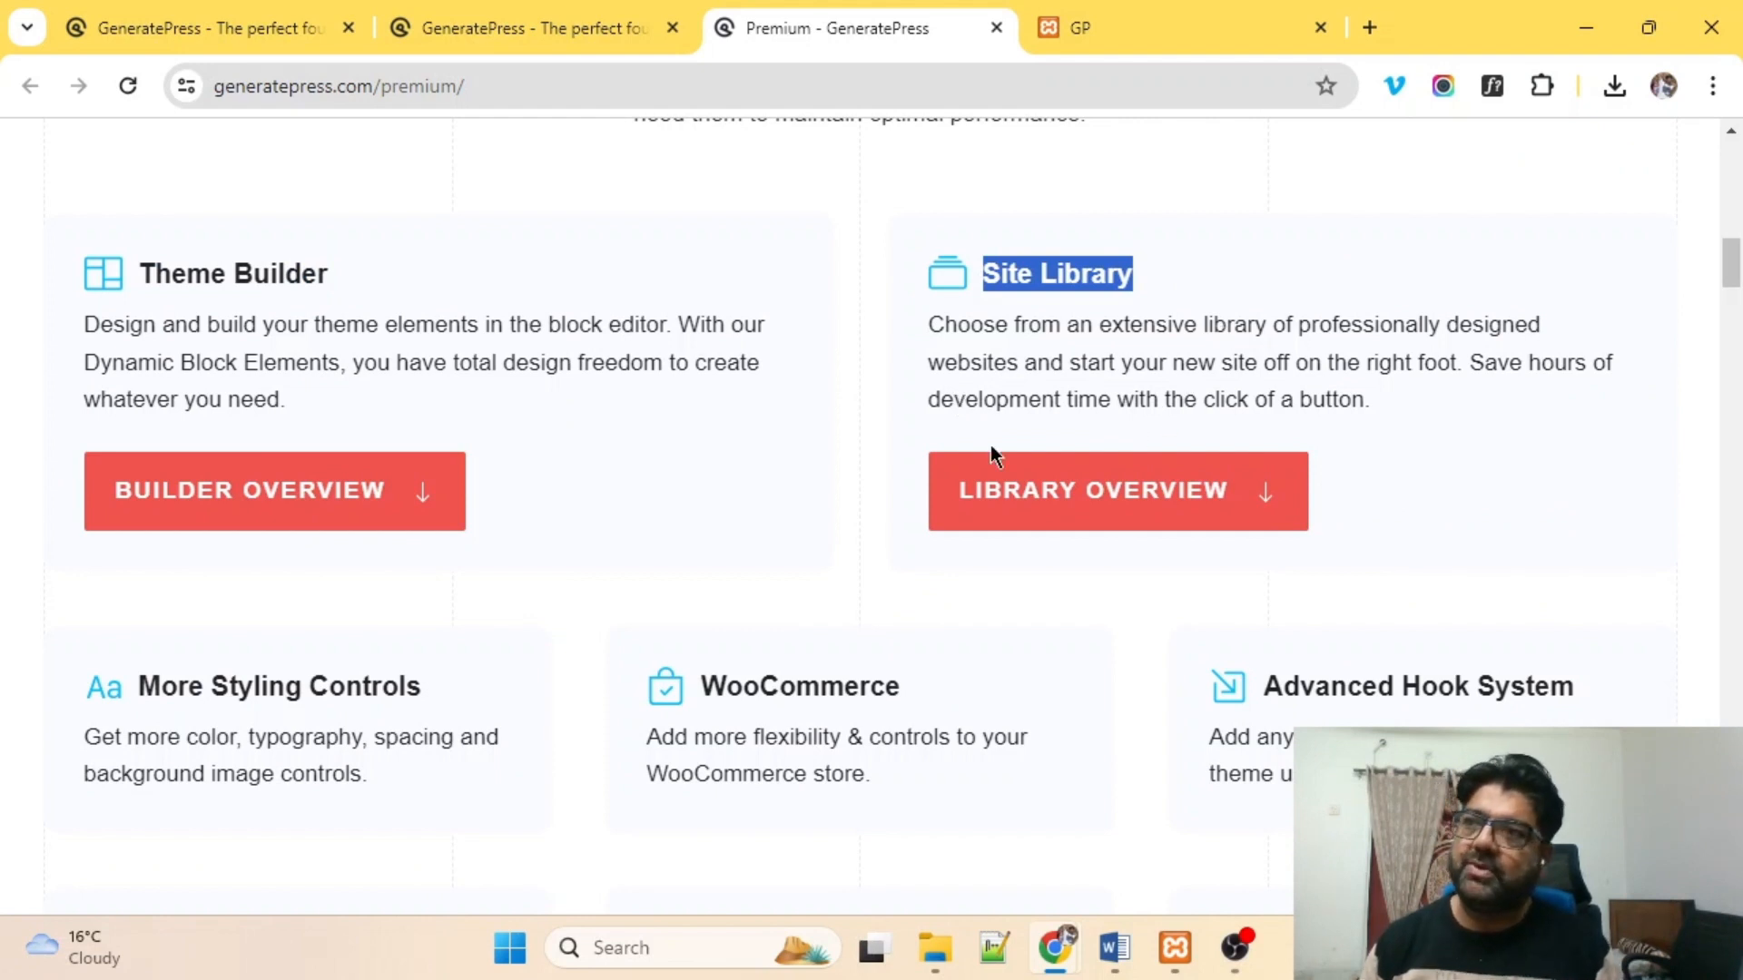
{"action": "scroll", "coordinate": [721, 476], "scroll_direction": "down", "scroll_amount": 5}
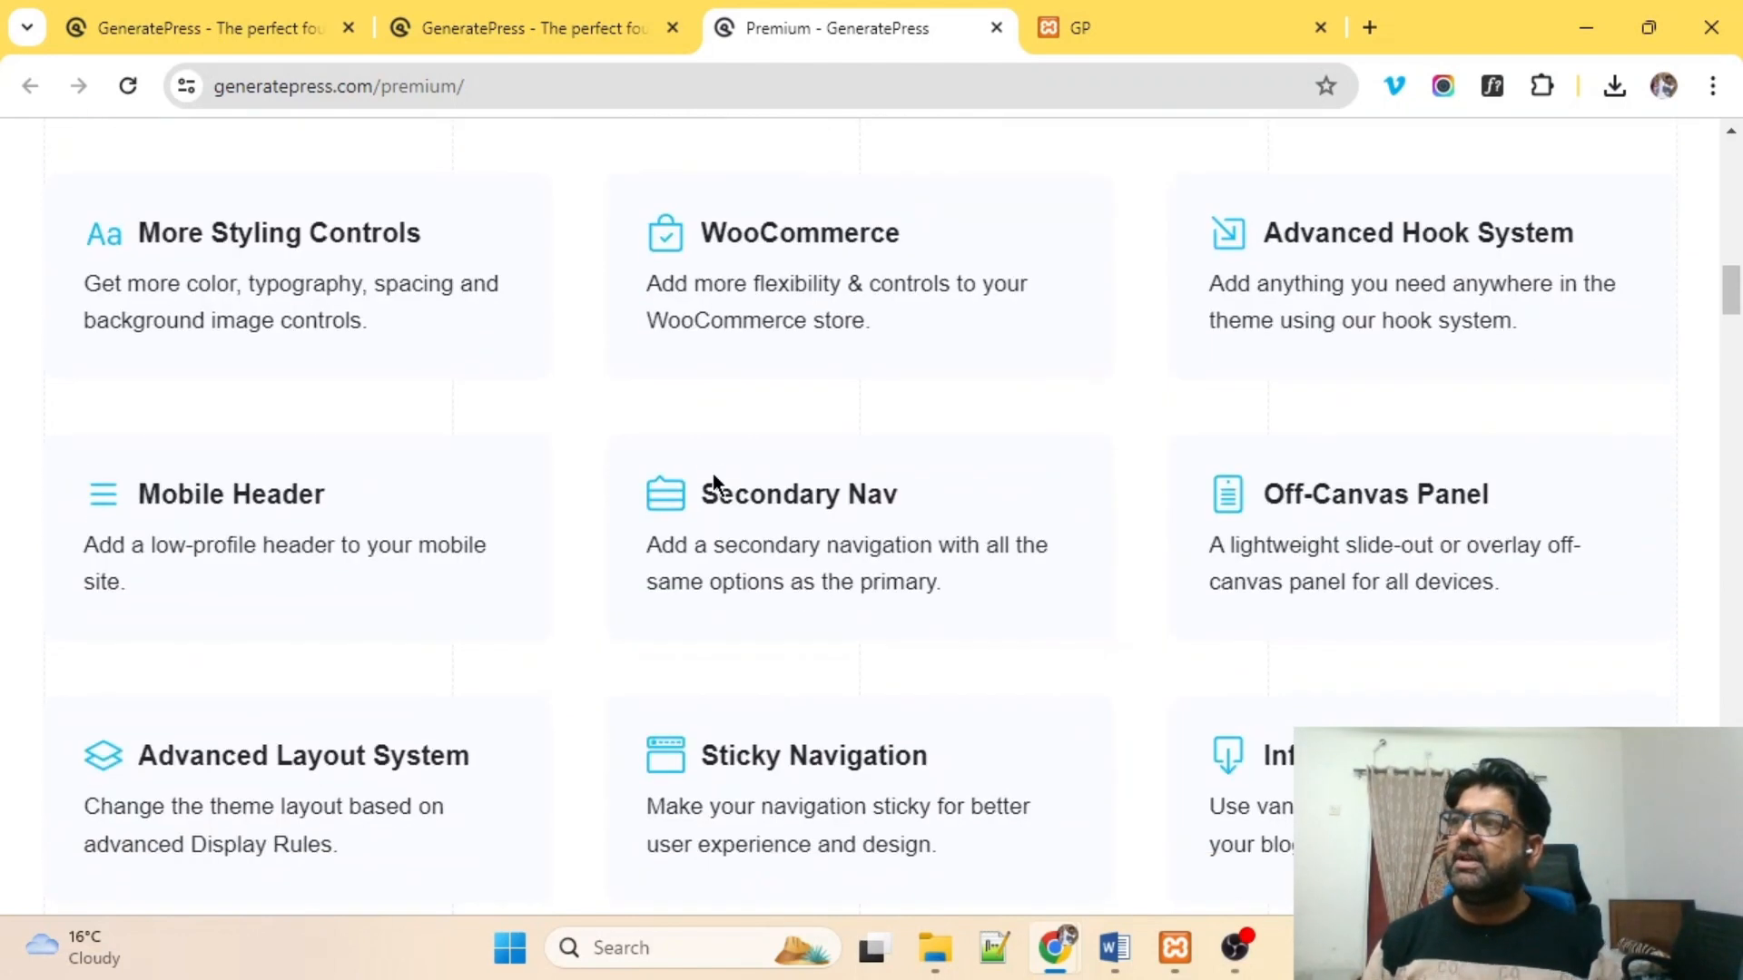
{"action": "left_click_drag", "start_coordinate": [141, 232], "coordinate": [455, 232]}
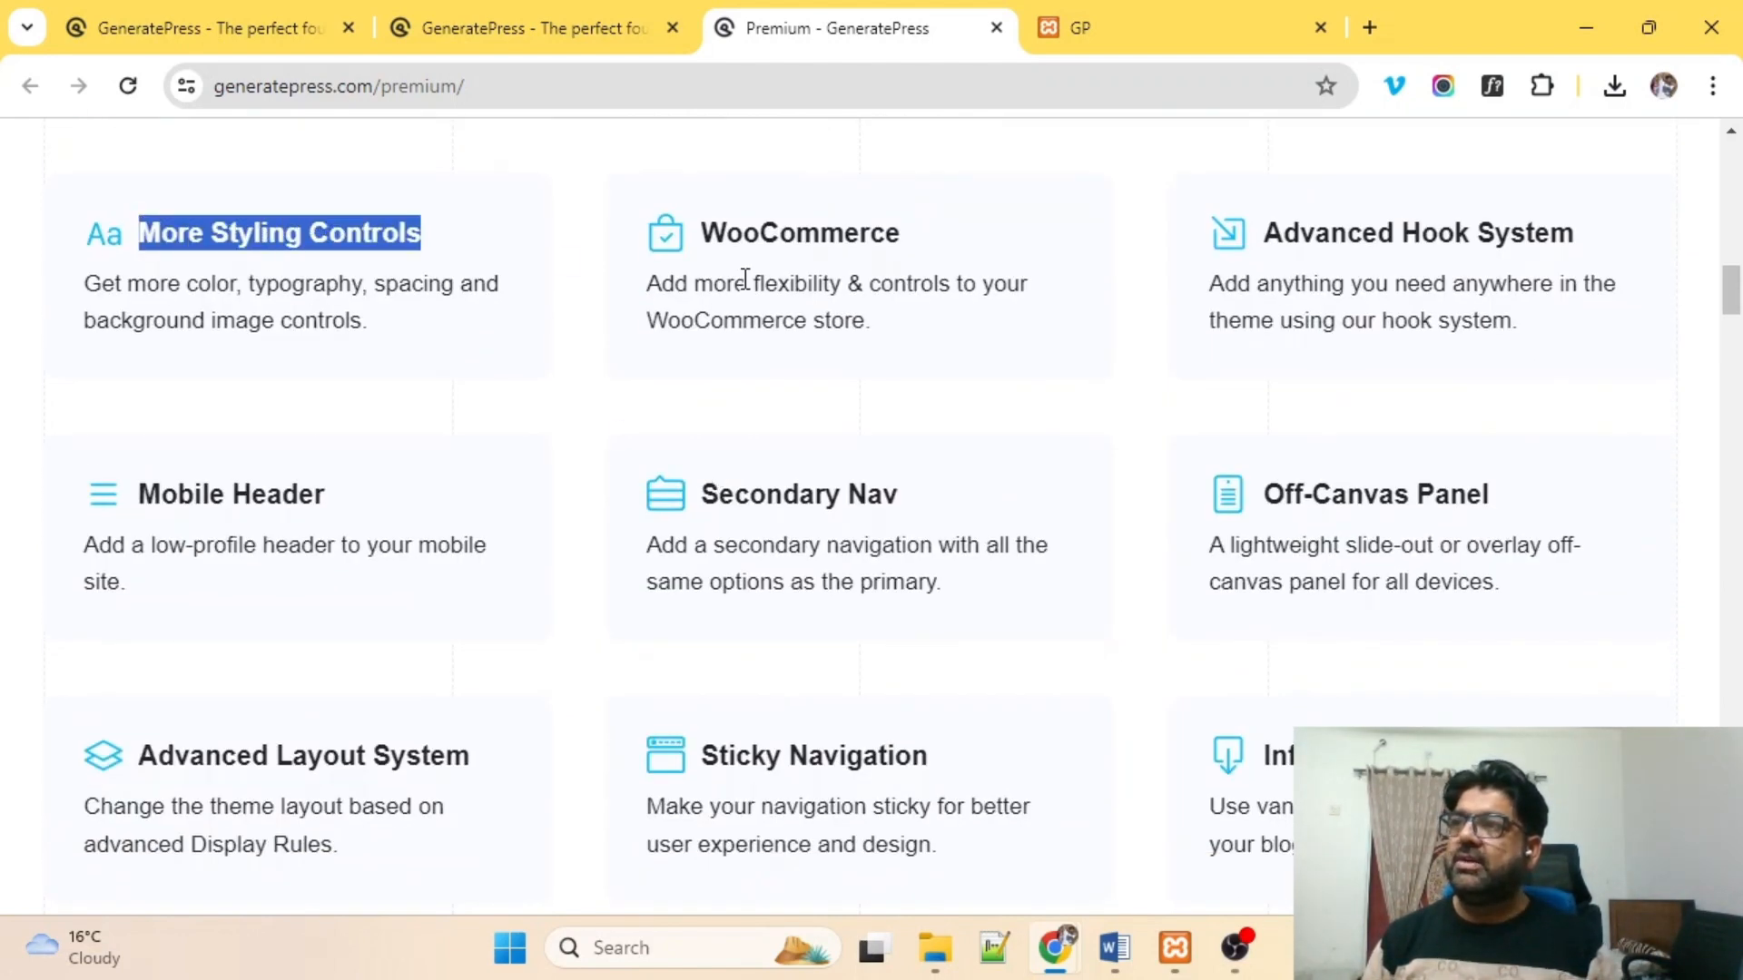
{"action": "left_click_drag", "start_coordinate": [724, 232], "coordinate": [991, 250]}
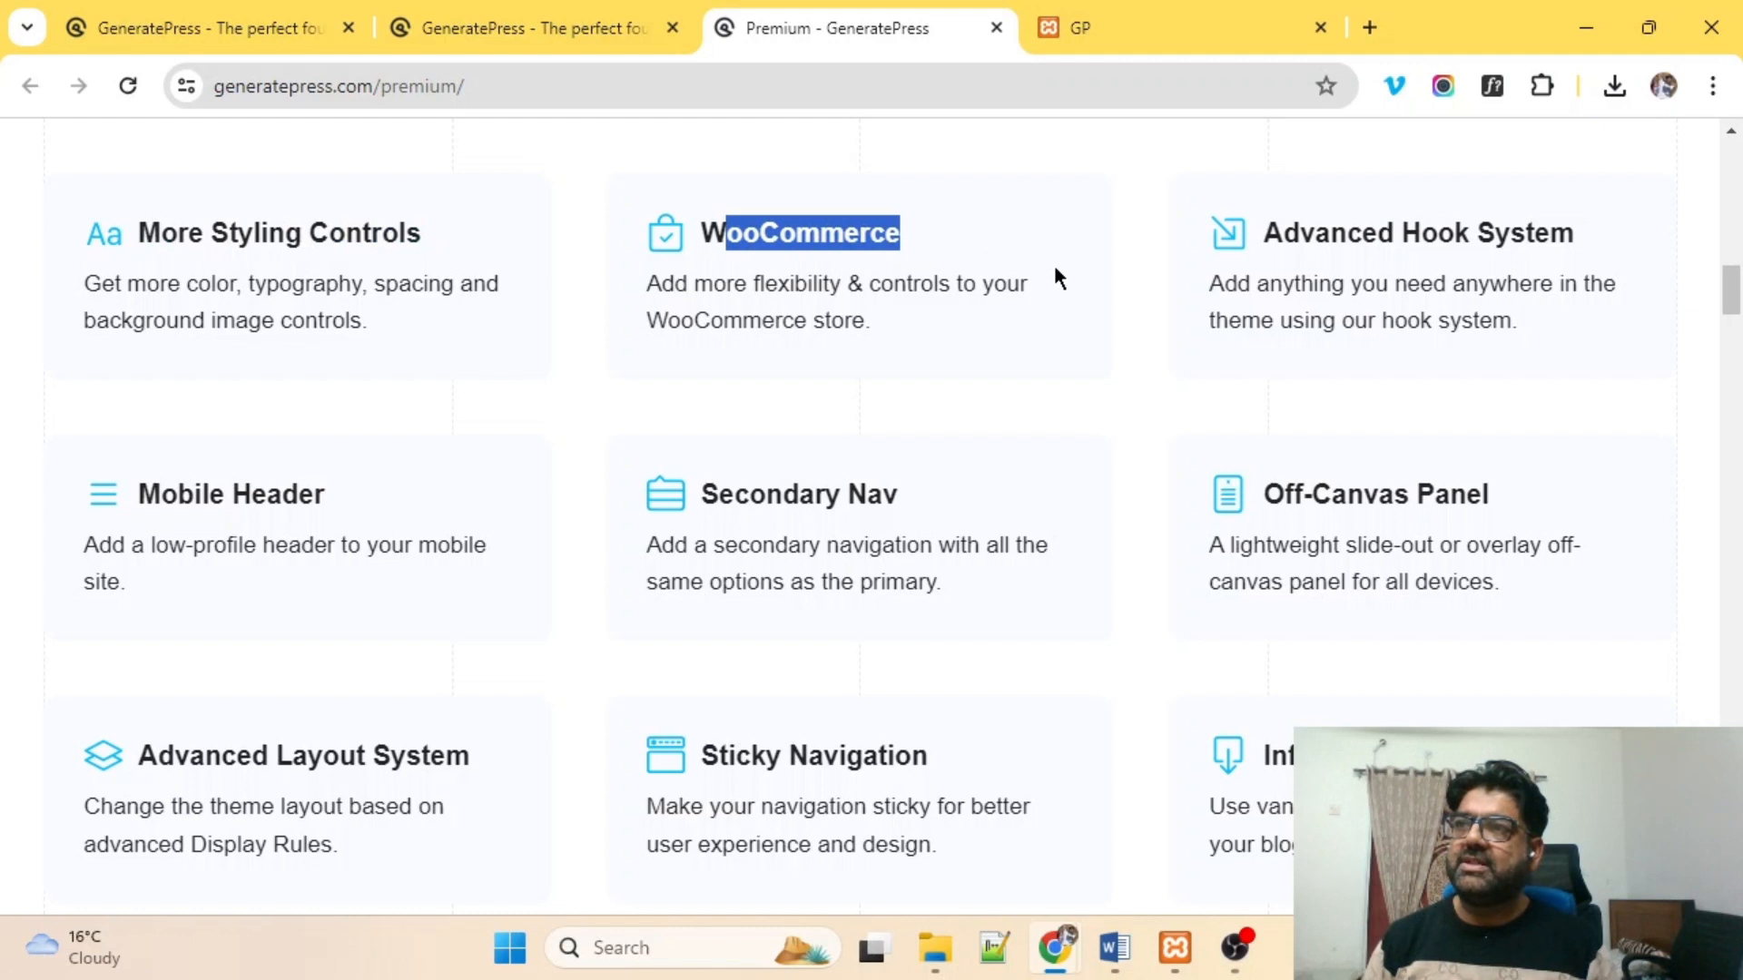
{"action": "left_click_drag", "start_coordinate": [1331, 233], "coordinate": [1576, 262]}
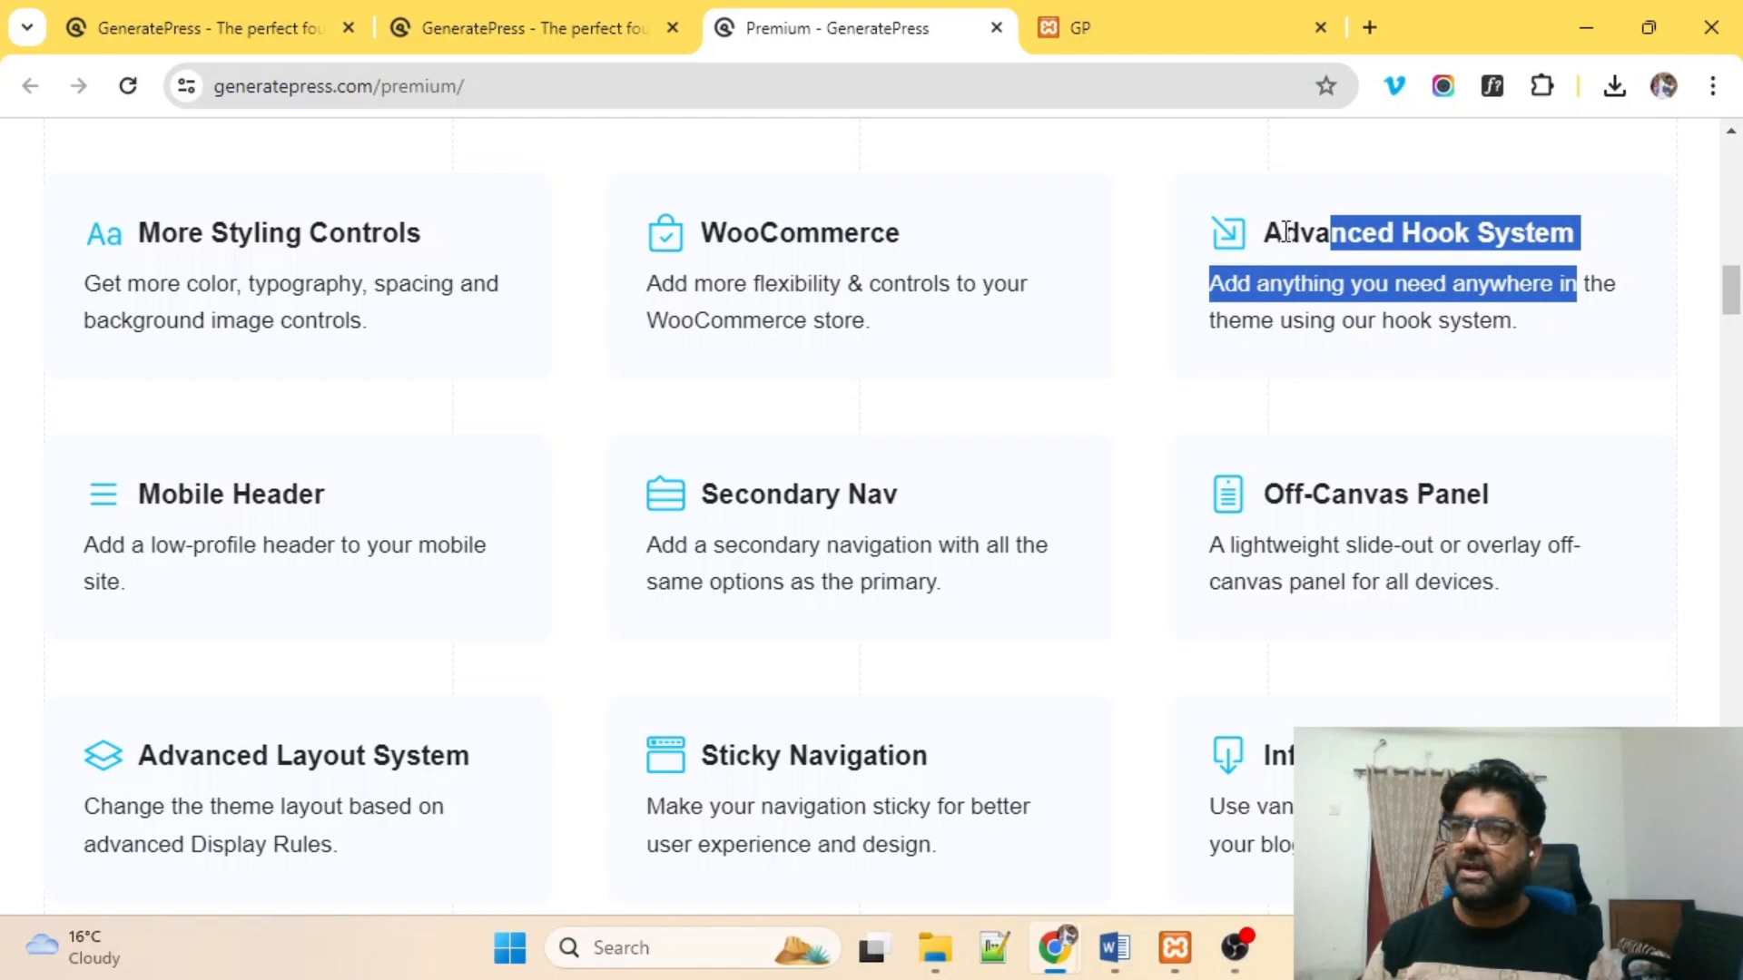
{"action": "left_click_drag", "start_coordinate": [1278, 233], "coordinate": [1562, 335]}
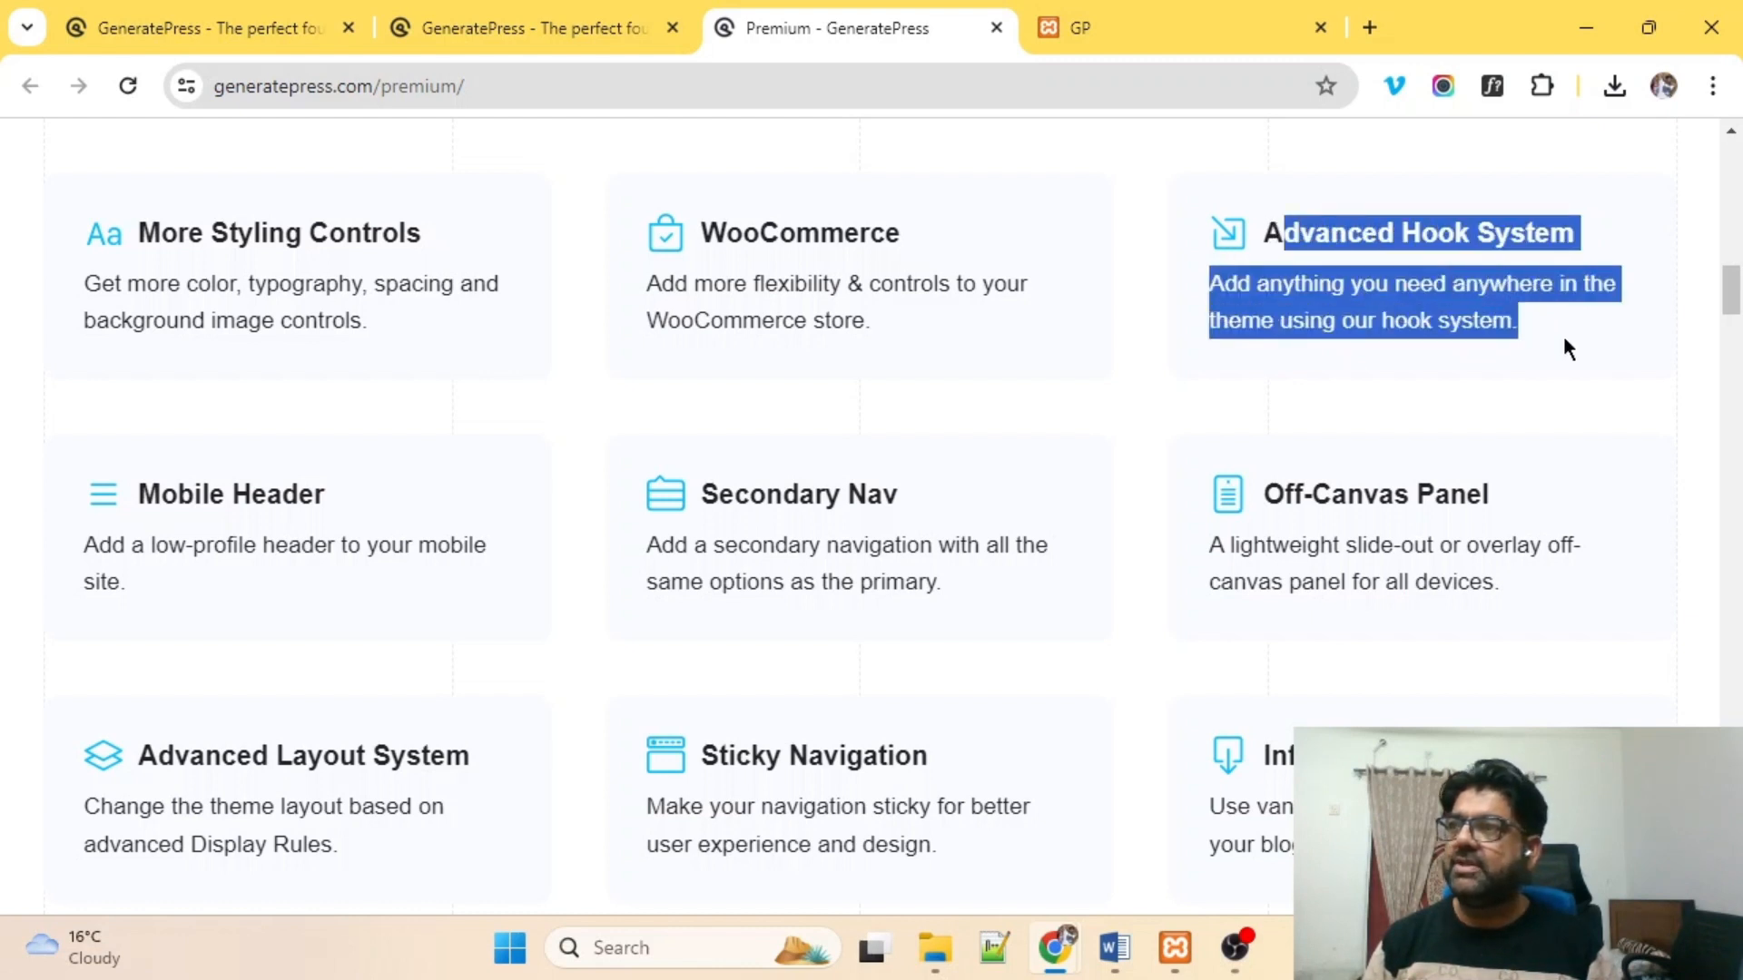
Review the Mobile Header and Secondary Nav premium features further down the page.
{"action": "scroll", "coordinate": [498, 506], "scroll_direction": "down", "scroll_amount": 2}
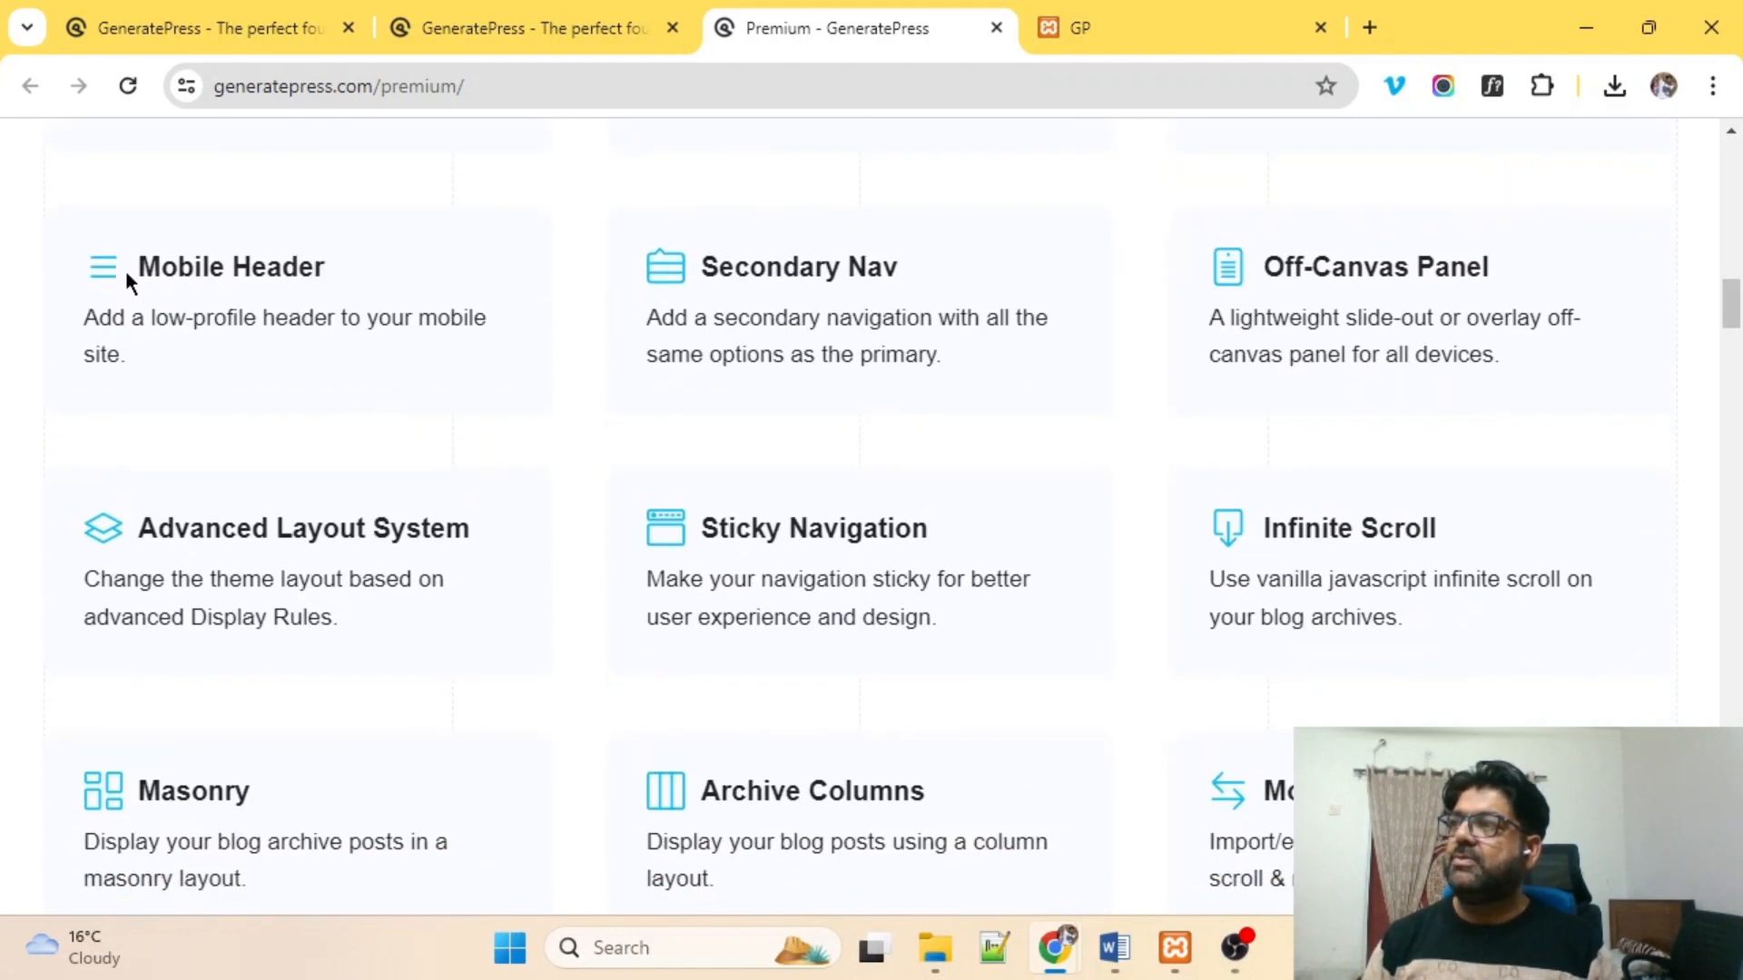
{"action": "left_click_drag", "start_coordinate": [179, 273], "coordinate": [455, 351]}
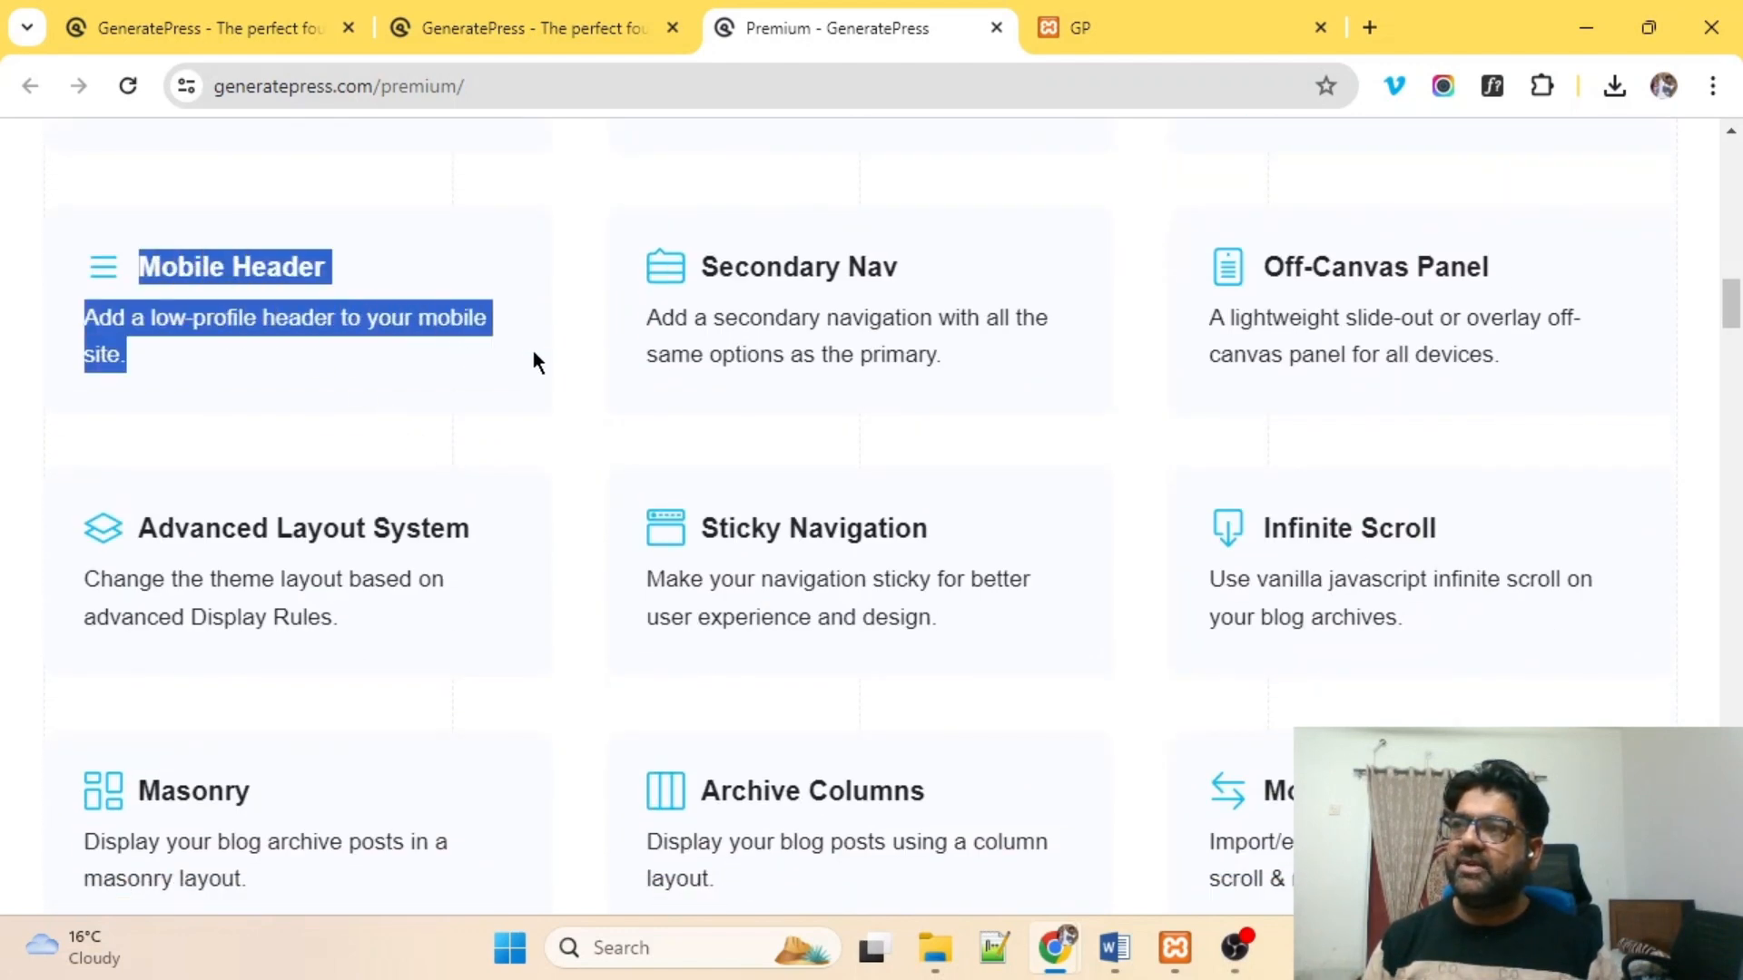
{"action": "left_click_drag", "start_coordinate": [782, 265], "coordinate": [1024, 328]}
{"action": "scroll", "coordinate": [1361, 350], "scroll_direction": "down", "scroll_amount": 4}
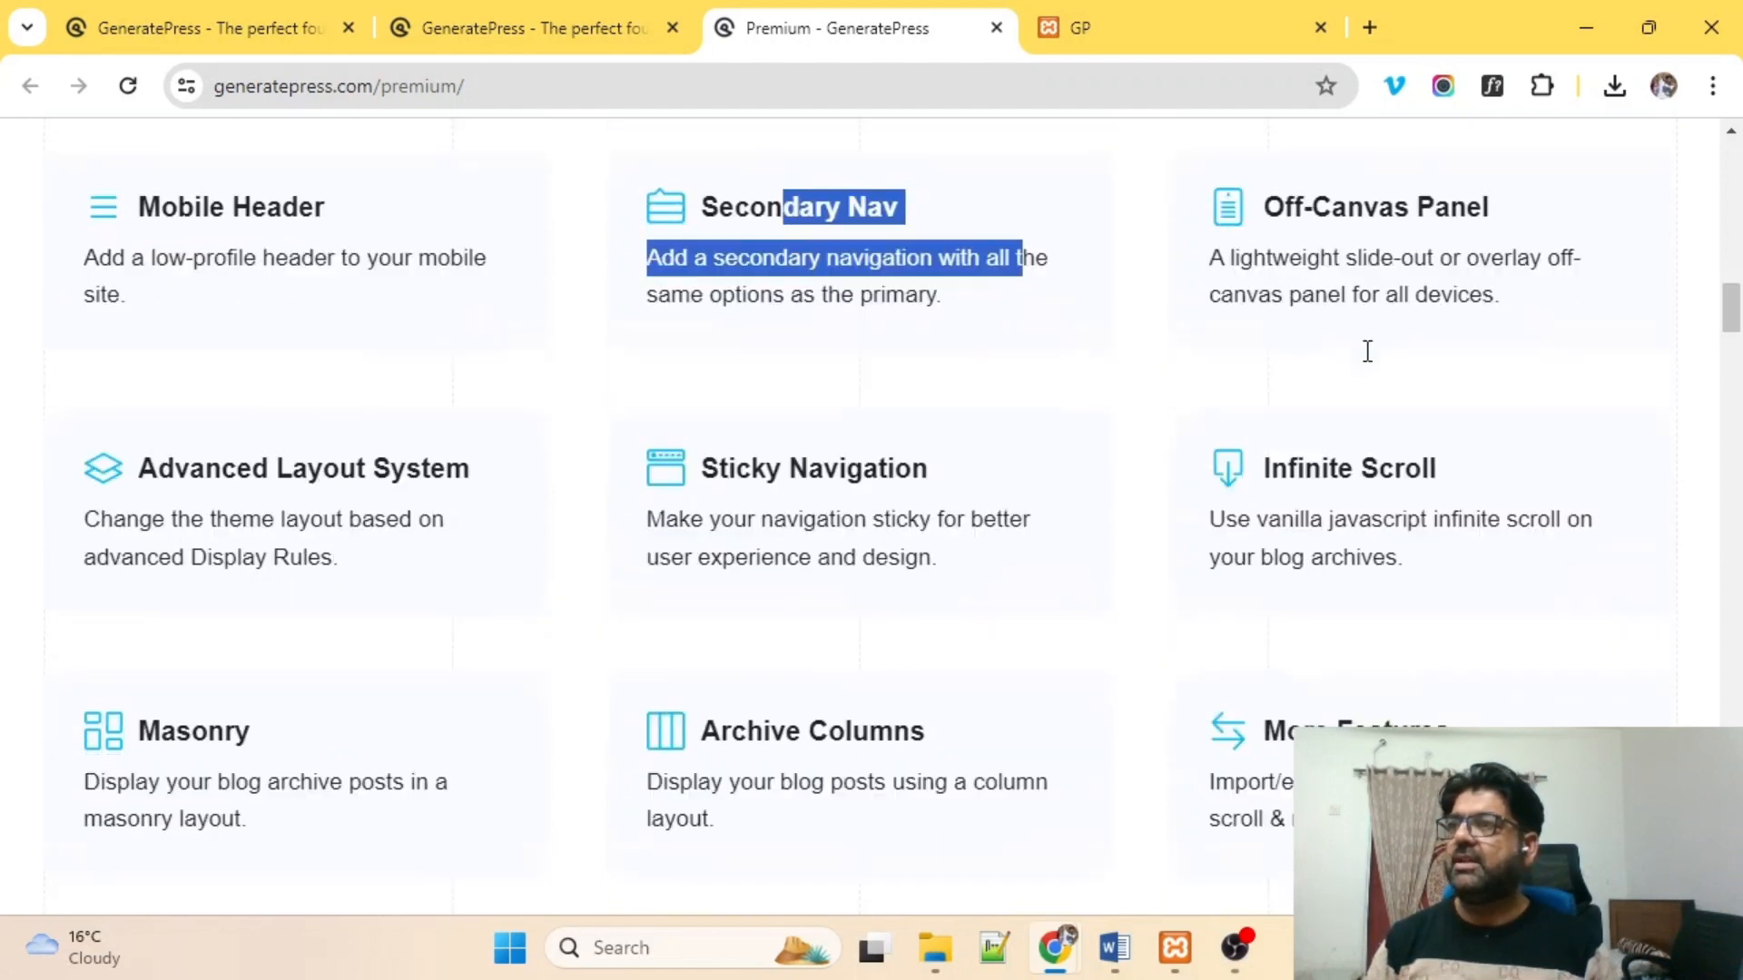
{"action": "scroll", "coordinate": [1345, 362], "scroll_direction": "up", "scroll_amount": 10}
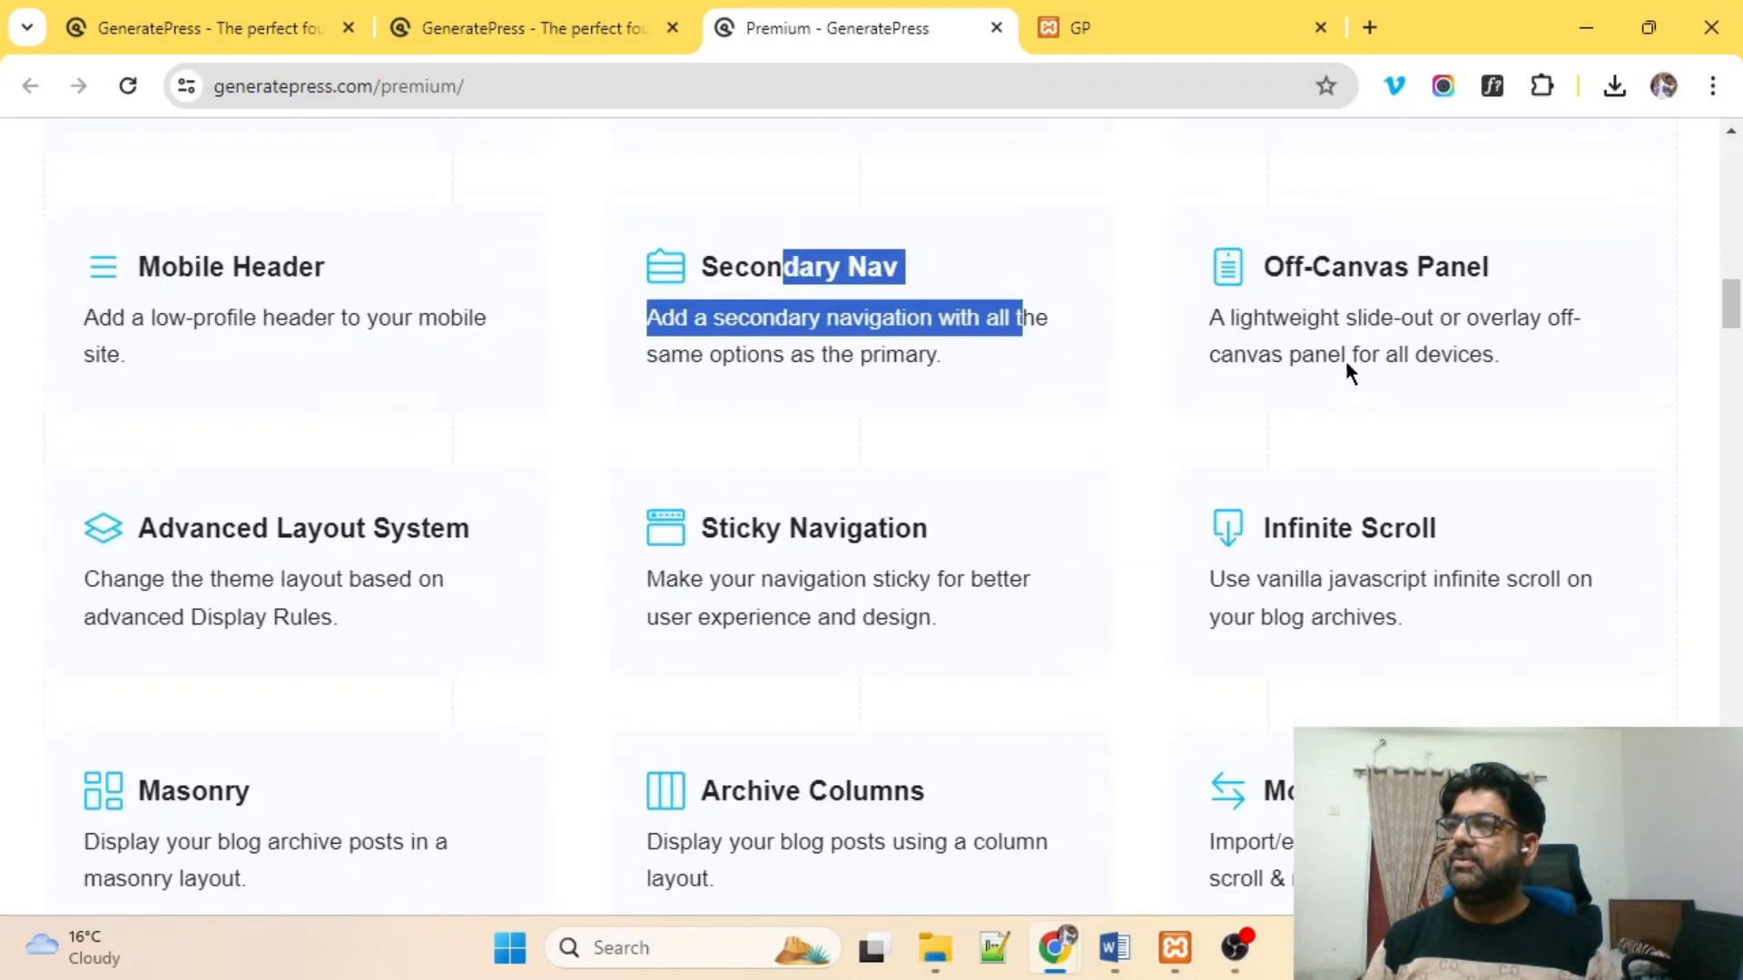
{"action": "scroll", "coordinate": [1345, 362], "scroll_direction": "up", "scroll_amount": 10}
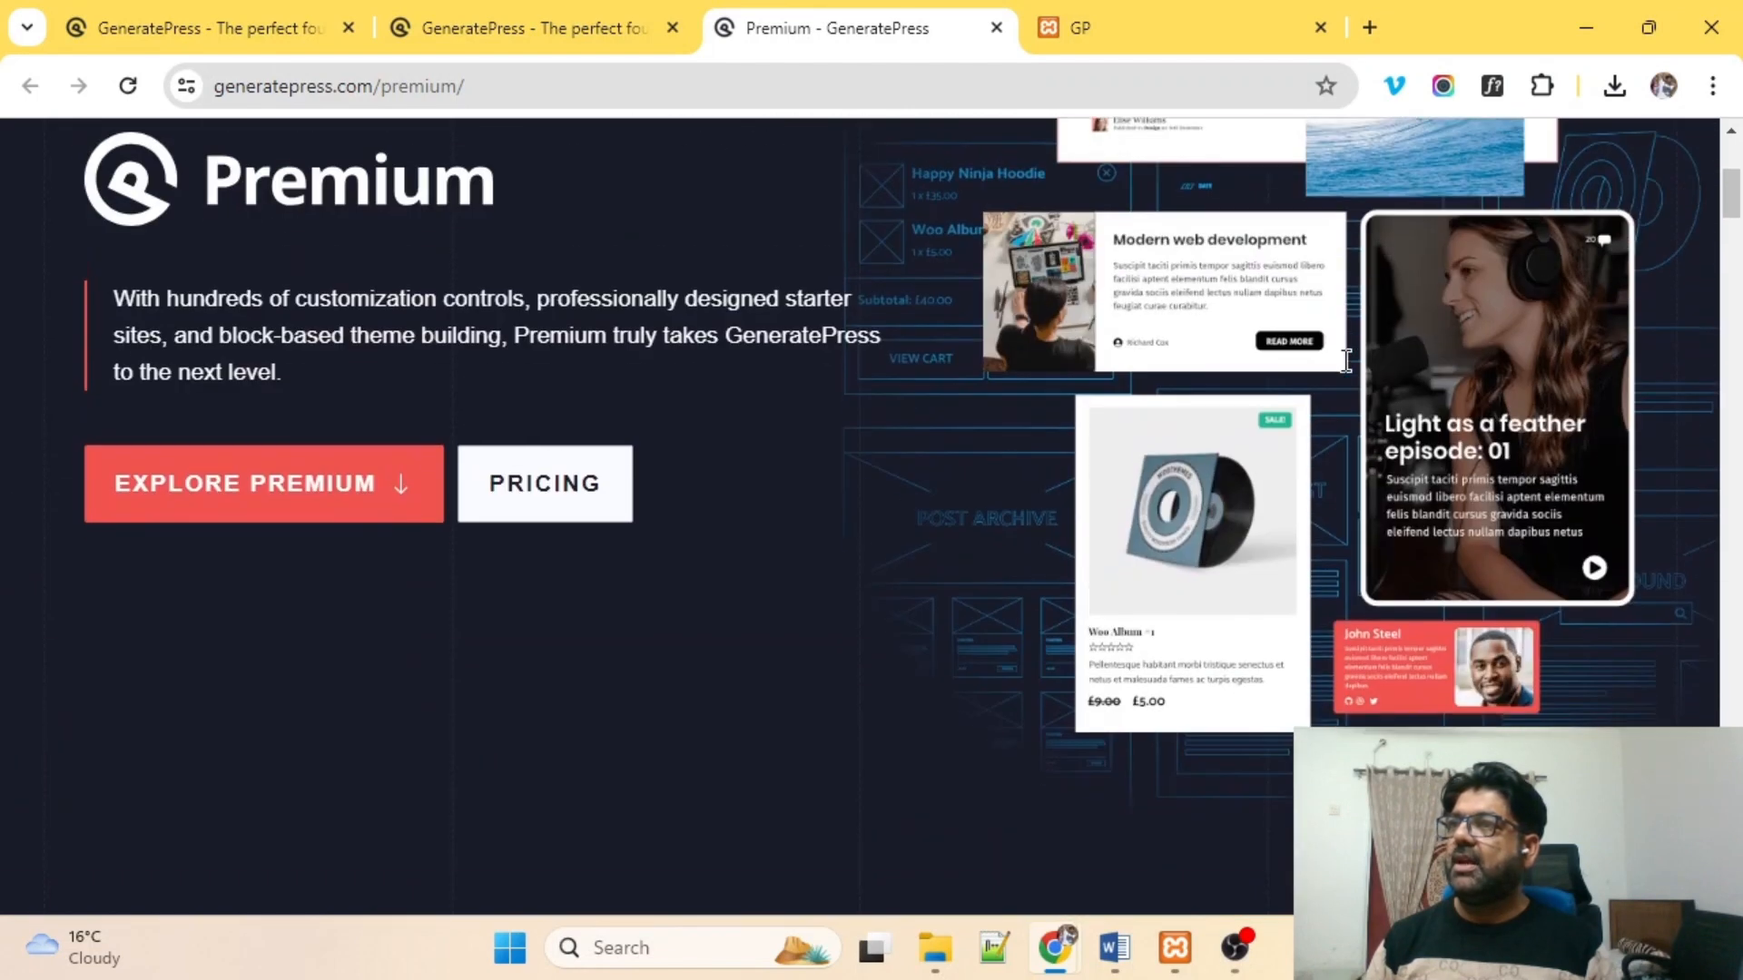
Open the GeneratePress Pricing page and review the Yearly and Lifetime plans.
{"action": "left_click", "coordinate": [520, 516]}
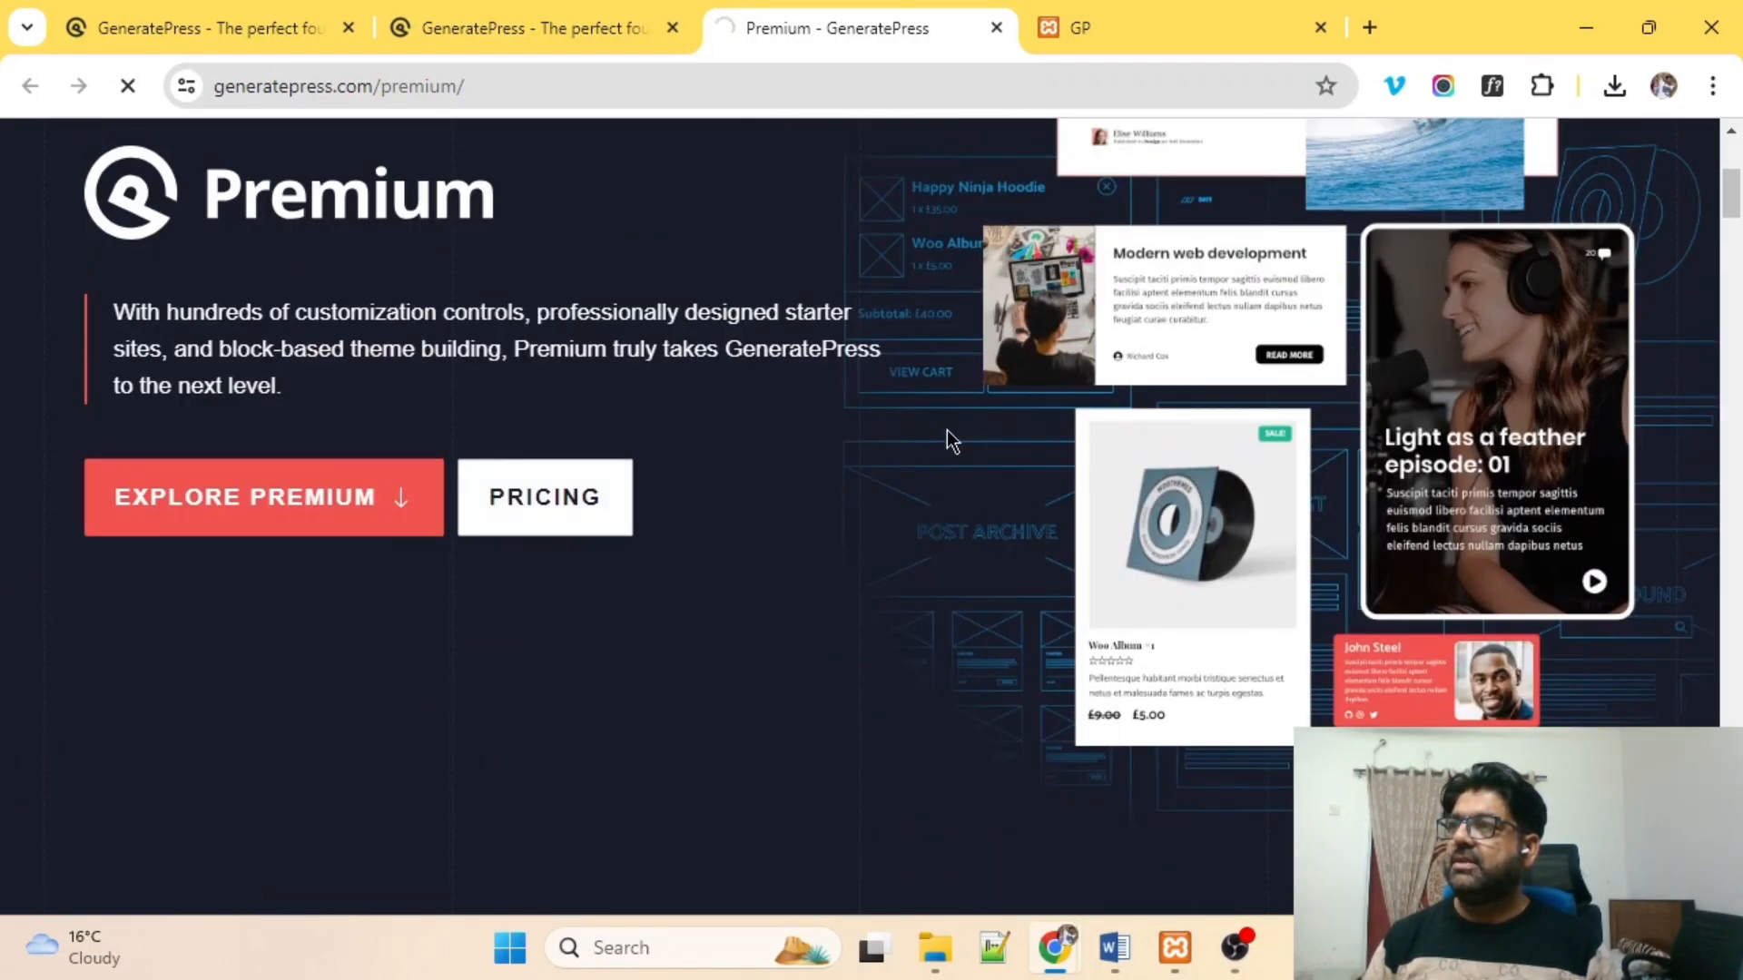
{"action": "scroll", "coordinate": [947, 440], "scroll_direction": "down", "scroll_amount": 6}
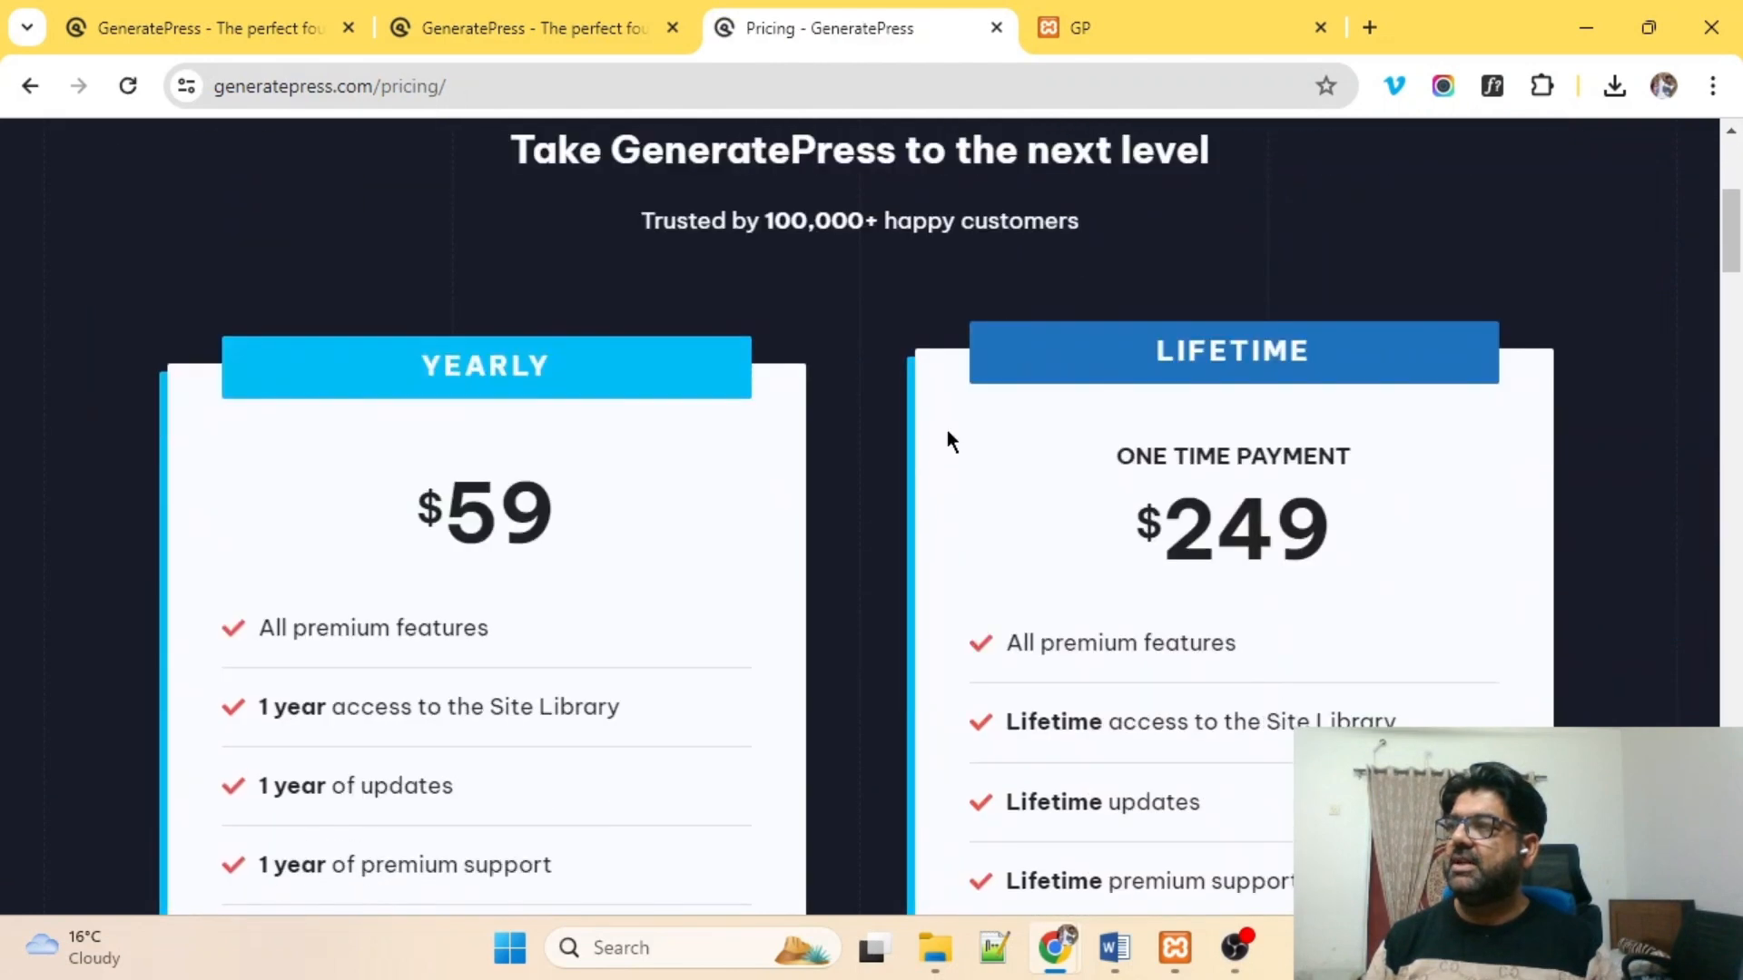
{"action": "scroll", "coordinate": [947, 440], "scroll_direction": "up", "scroll_amount": 3}
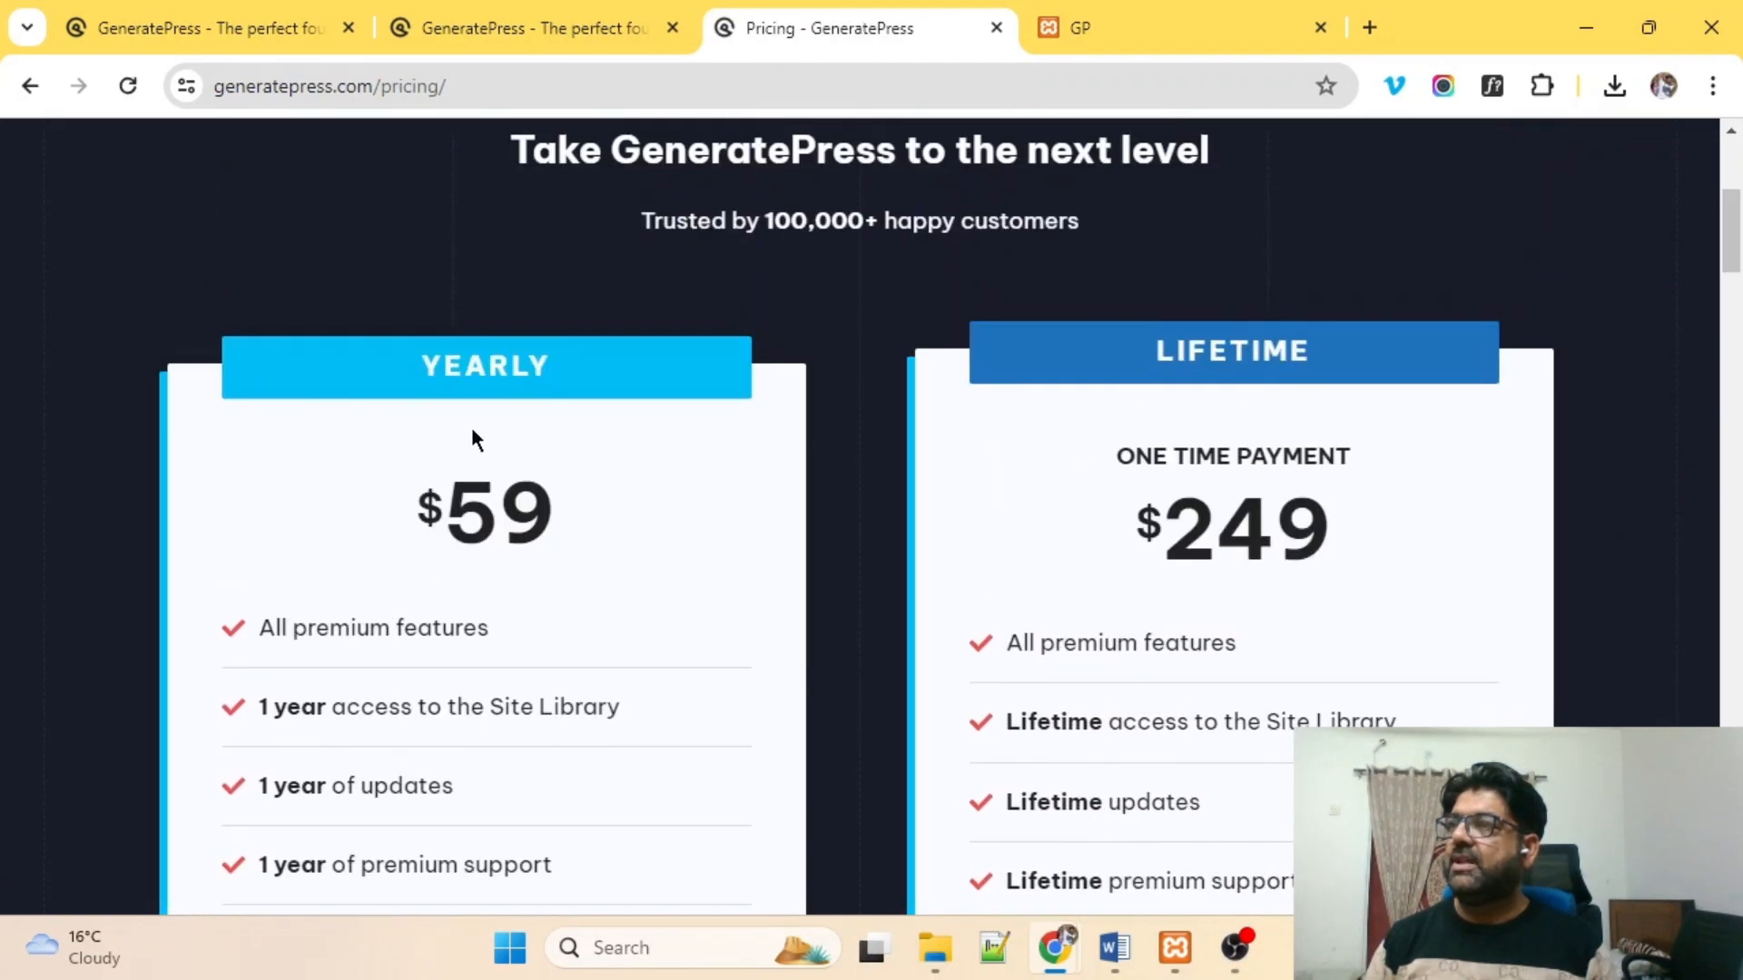
{"action": "scroll", "coordinate": [477, 390], "scroll_direction": "down", "scroll_amount": 3}
{"action": "left_click_drag", "start_coordinate": [418, 256], "coordinate": [615, 274]}
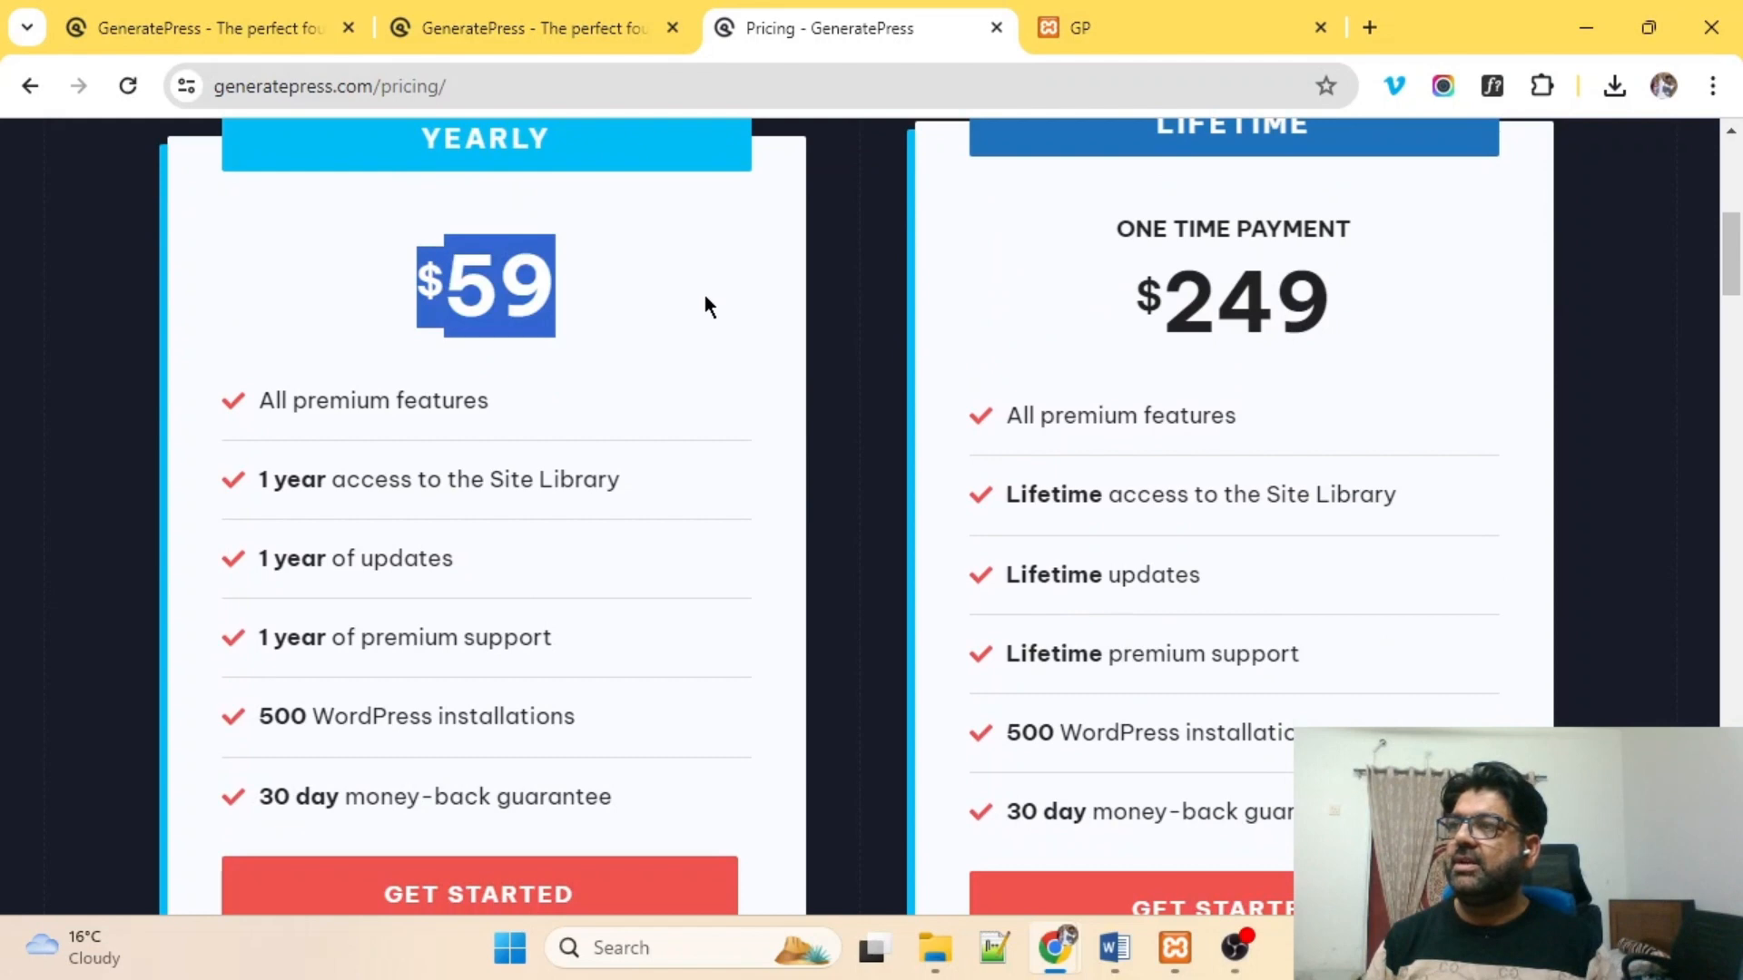
{"action": "scroll", "coordinate": [1066, 328], "scroll_direction": "up", "scroll_amount": 3}
{"action": "left_click_drag", "start_coordinate": [1125, 334], "coordinate": [1350, 373]}
{"action": "scroll", "coordinate": [1182, 509], "scroll_direction": "down", "scroll_amount": 2}
{"action": "scroll", "coordinate": [1162, 436], "scroll_direction": "down", "scroll_amount": 1}
{"action": "left_click_drag", "start_coordinate": [1120, 323], "coordinate": [1346, 320]}
{"action": "scroll", "coordinate": [1343, 317], "scroll_direction": "down", "scroll_amount": 2}
{"action": "scroll", "coordinate": [1342, 312], "scroll_direction": "down", "scroll_amount": 1}
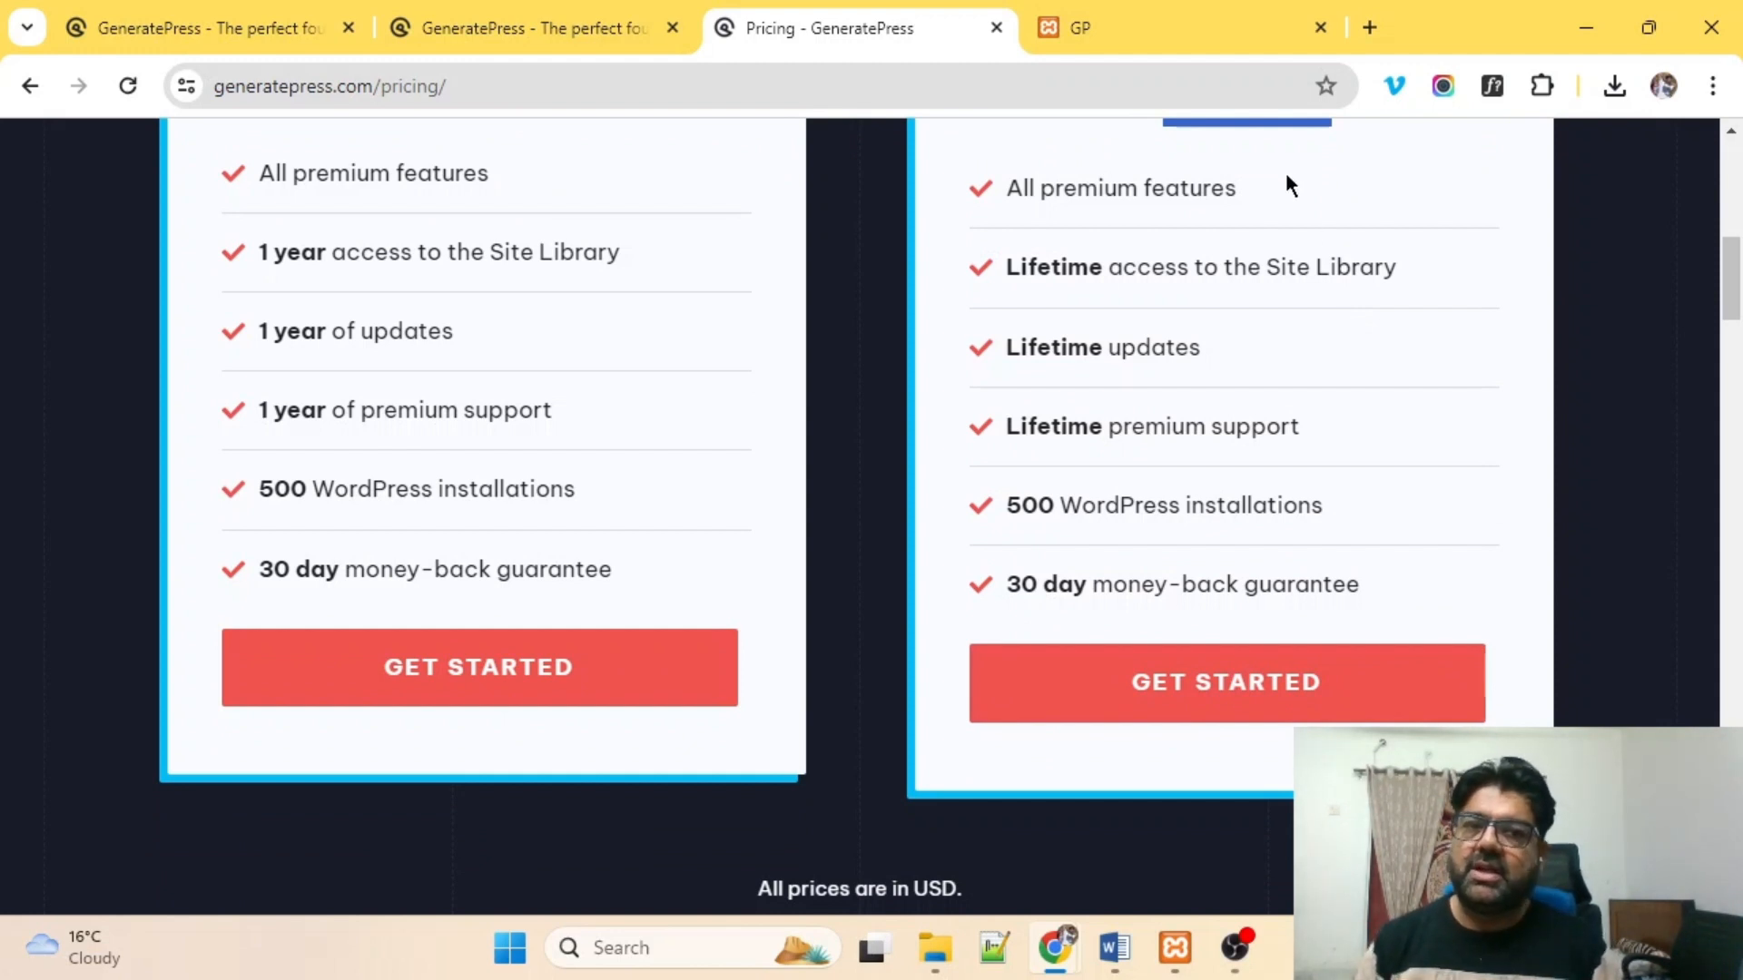
Switch through the browser tabs to the local GP WordPress site.
{"action": "left_click", "coordinate": [521, 29]}
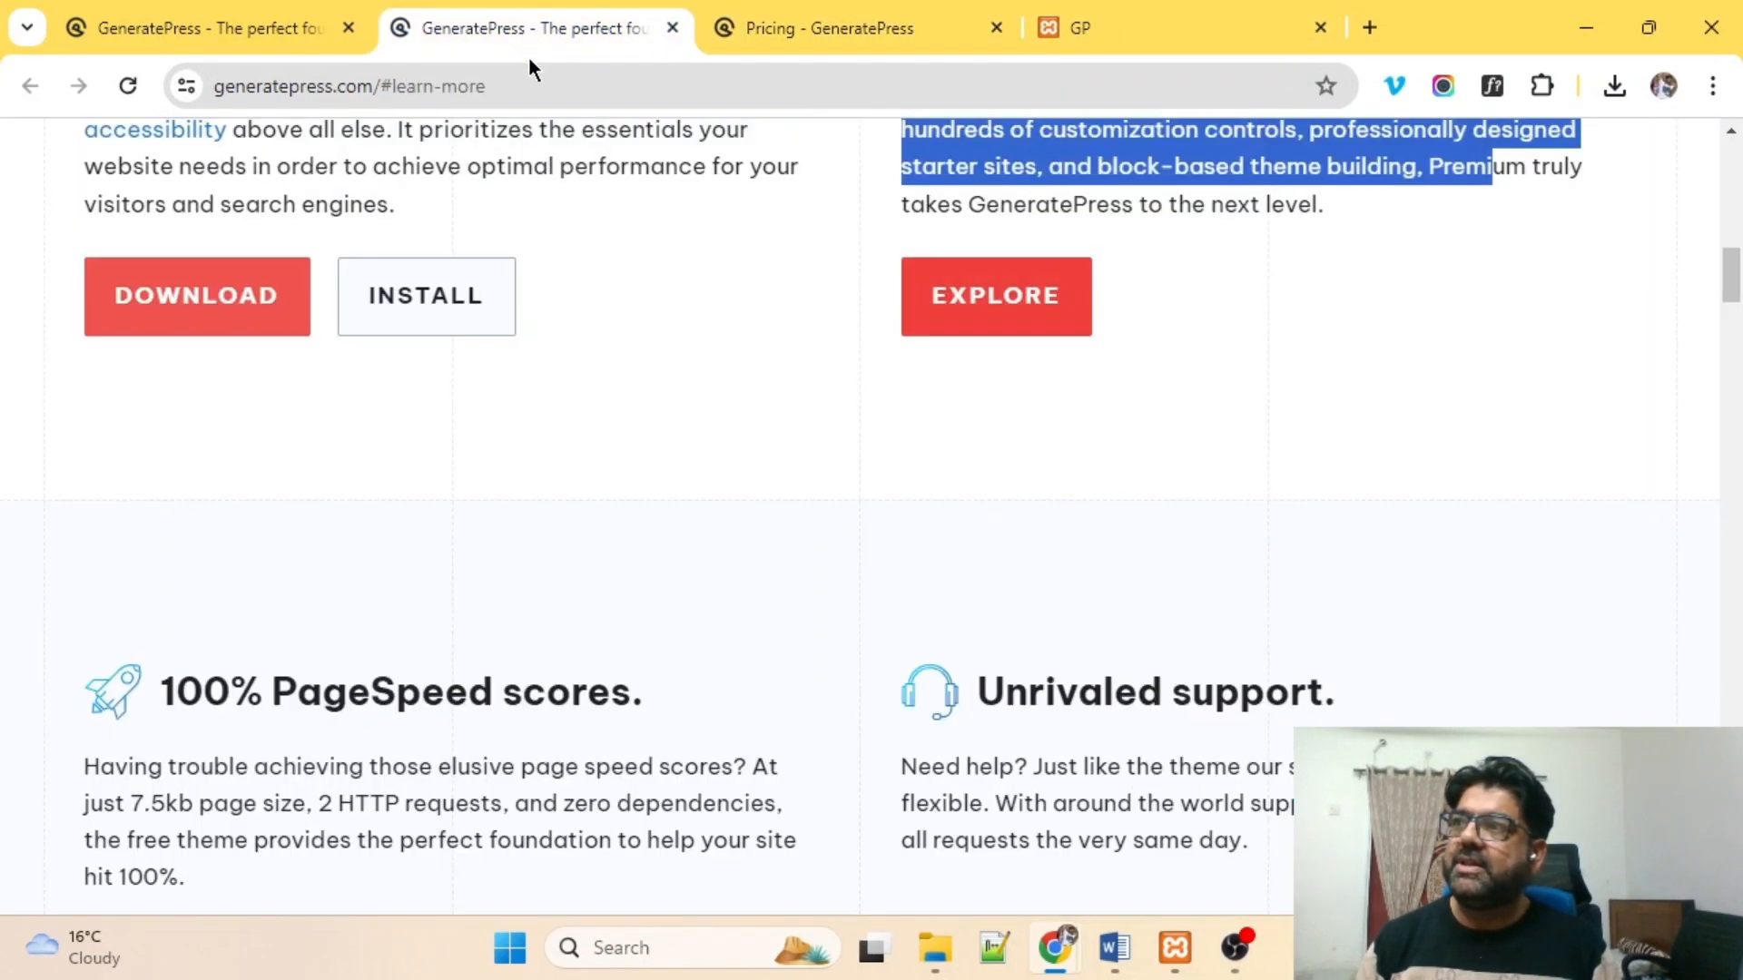
{"action": "left_click", "coordinate": [171, 31]}
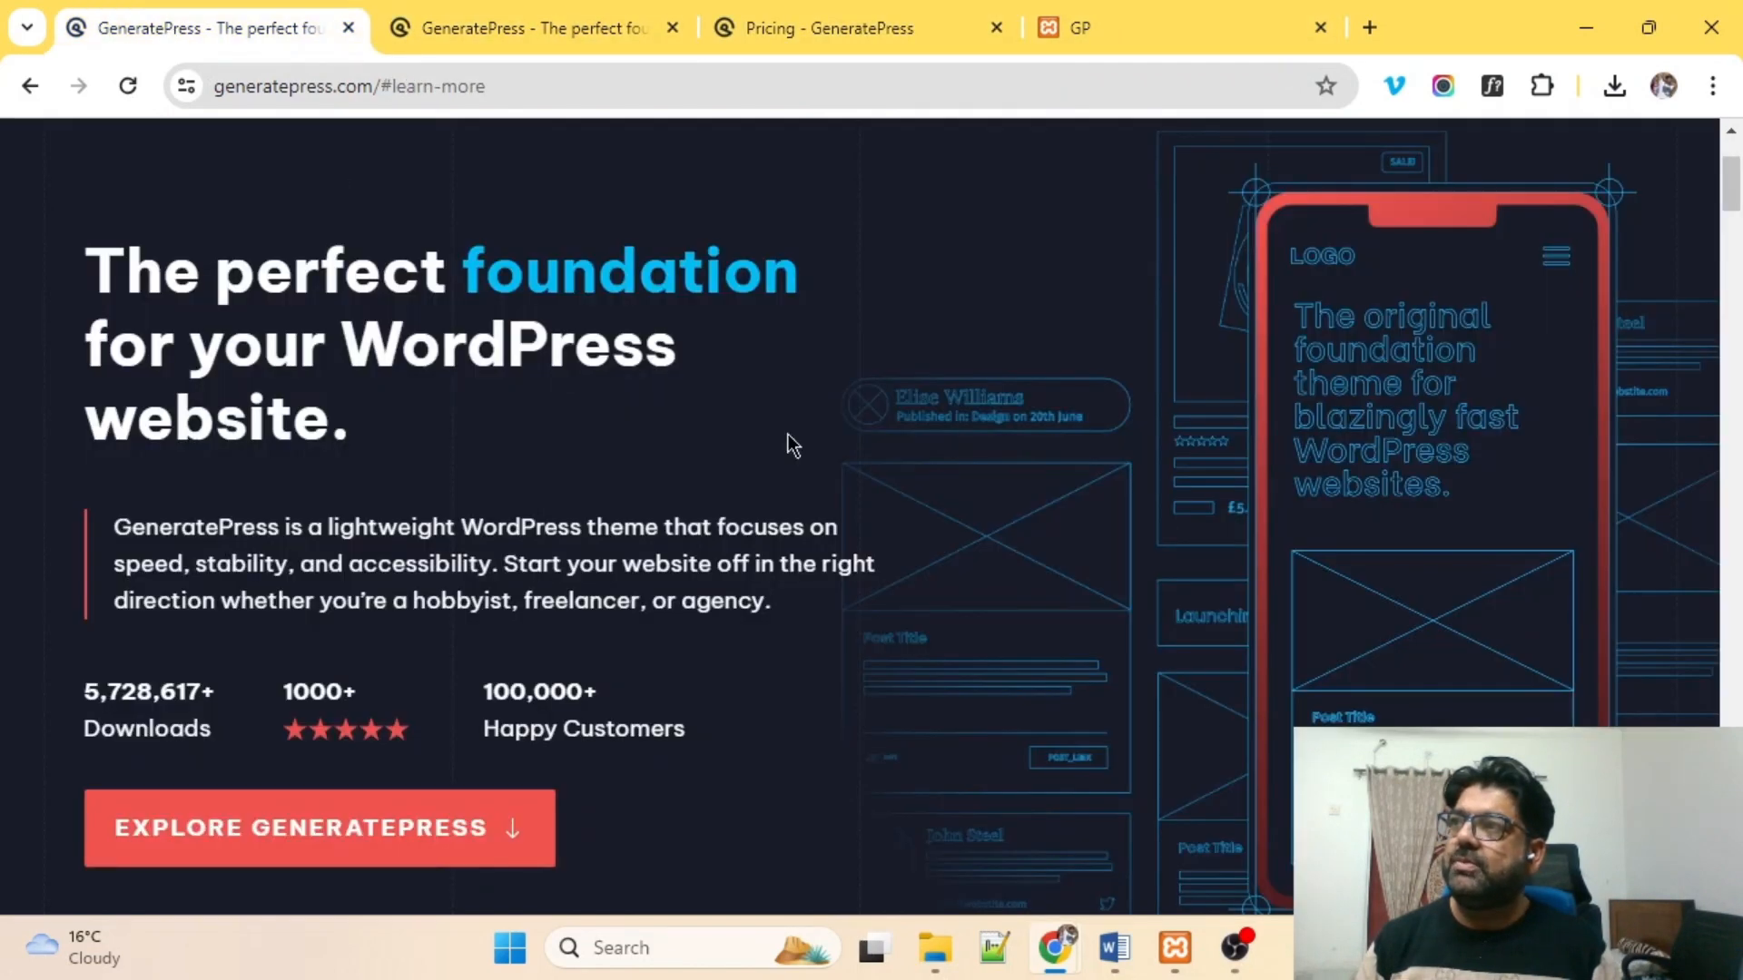
{"action": "left_click", "coordinate": [1092, 34]}
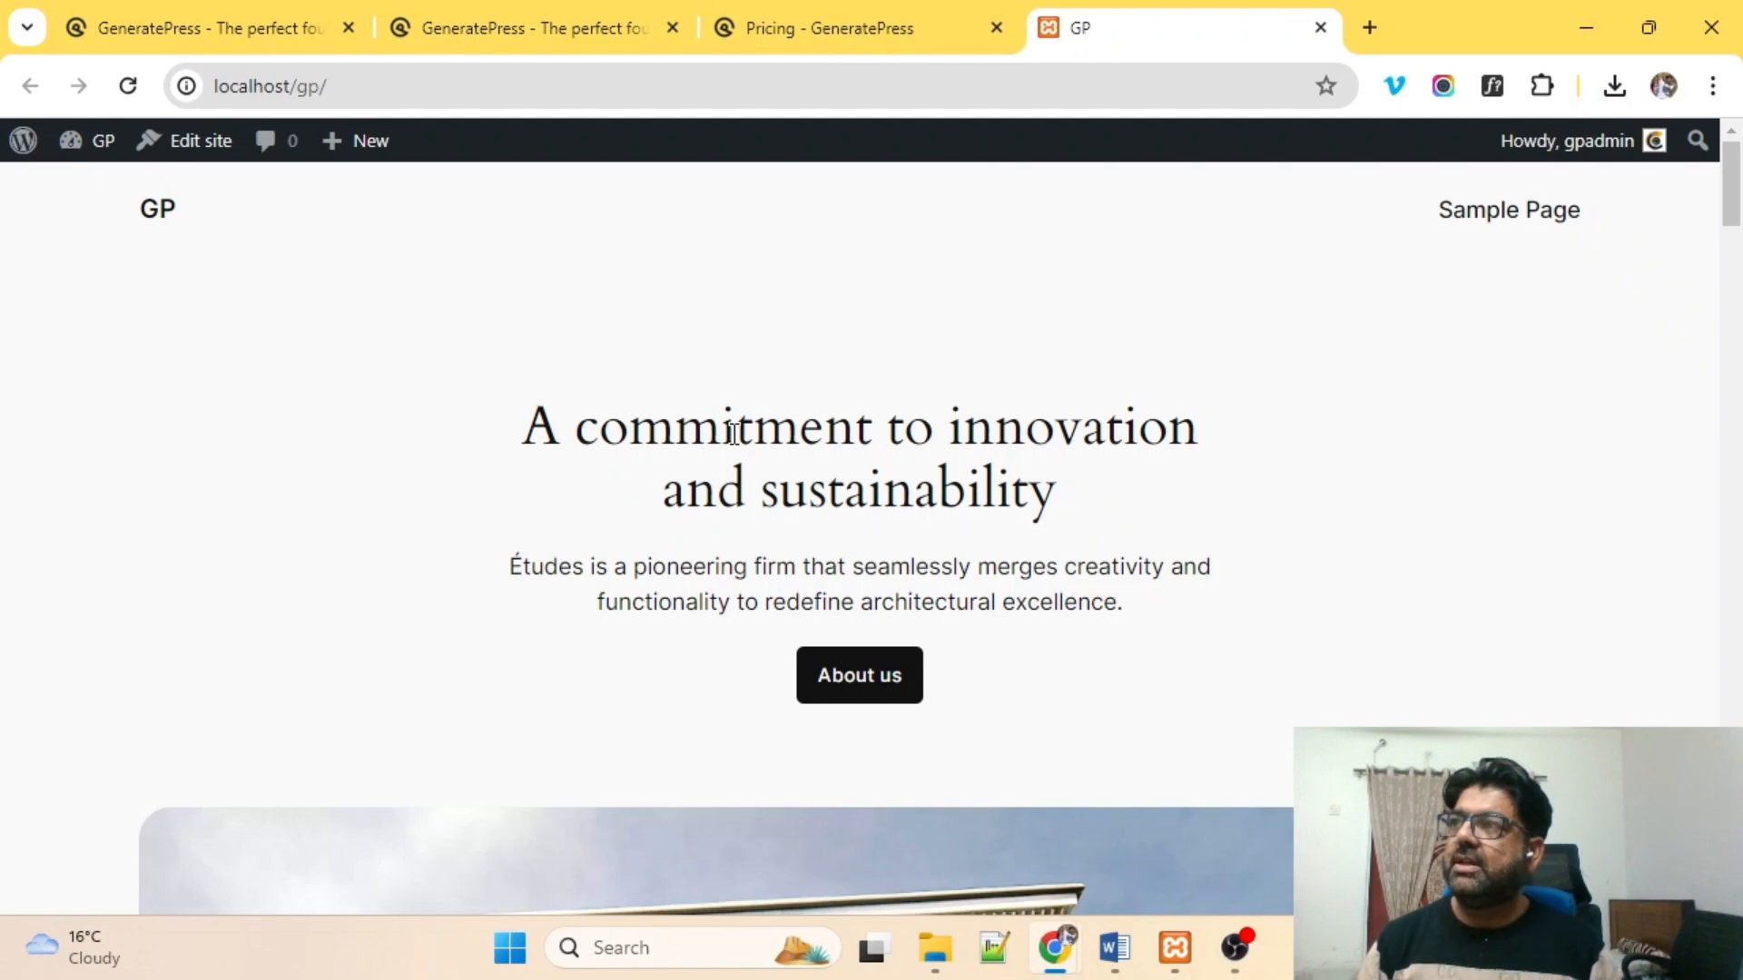
Open the WordPress admin Dashboard from the site's admin bar.
{"action": "scroll", "coordinate": [595, 351], "scroll_direction": "down", "scroll_amount": 10}
{"action": "scroll", "coordinate": [613, 335], "scroll_direction": "down", "scroll_amount": 10}
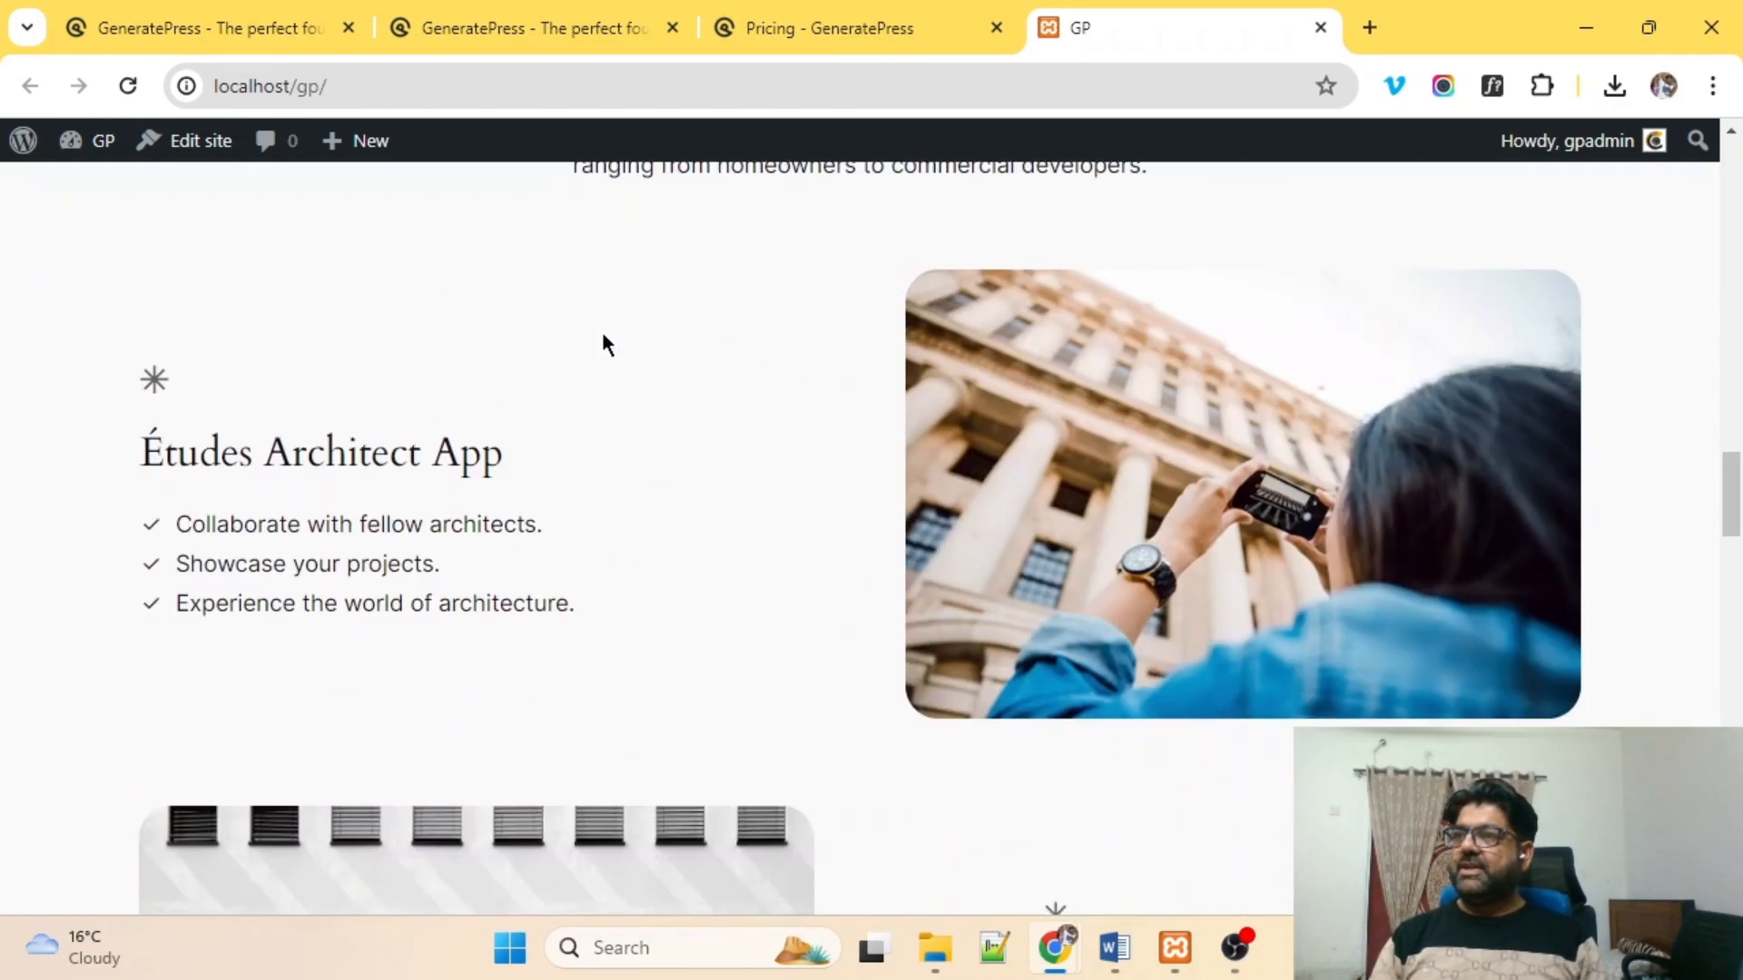
{"action": "scroll", "coordinate": [603, 345], "scroll_direction": "up", "scroll_amount": 20}
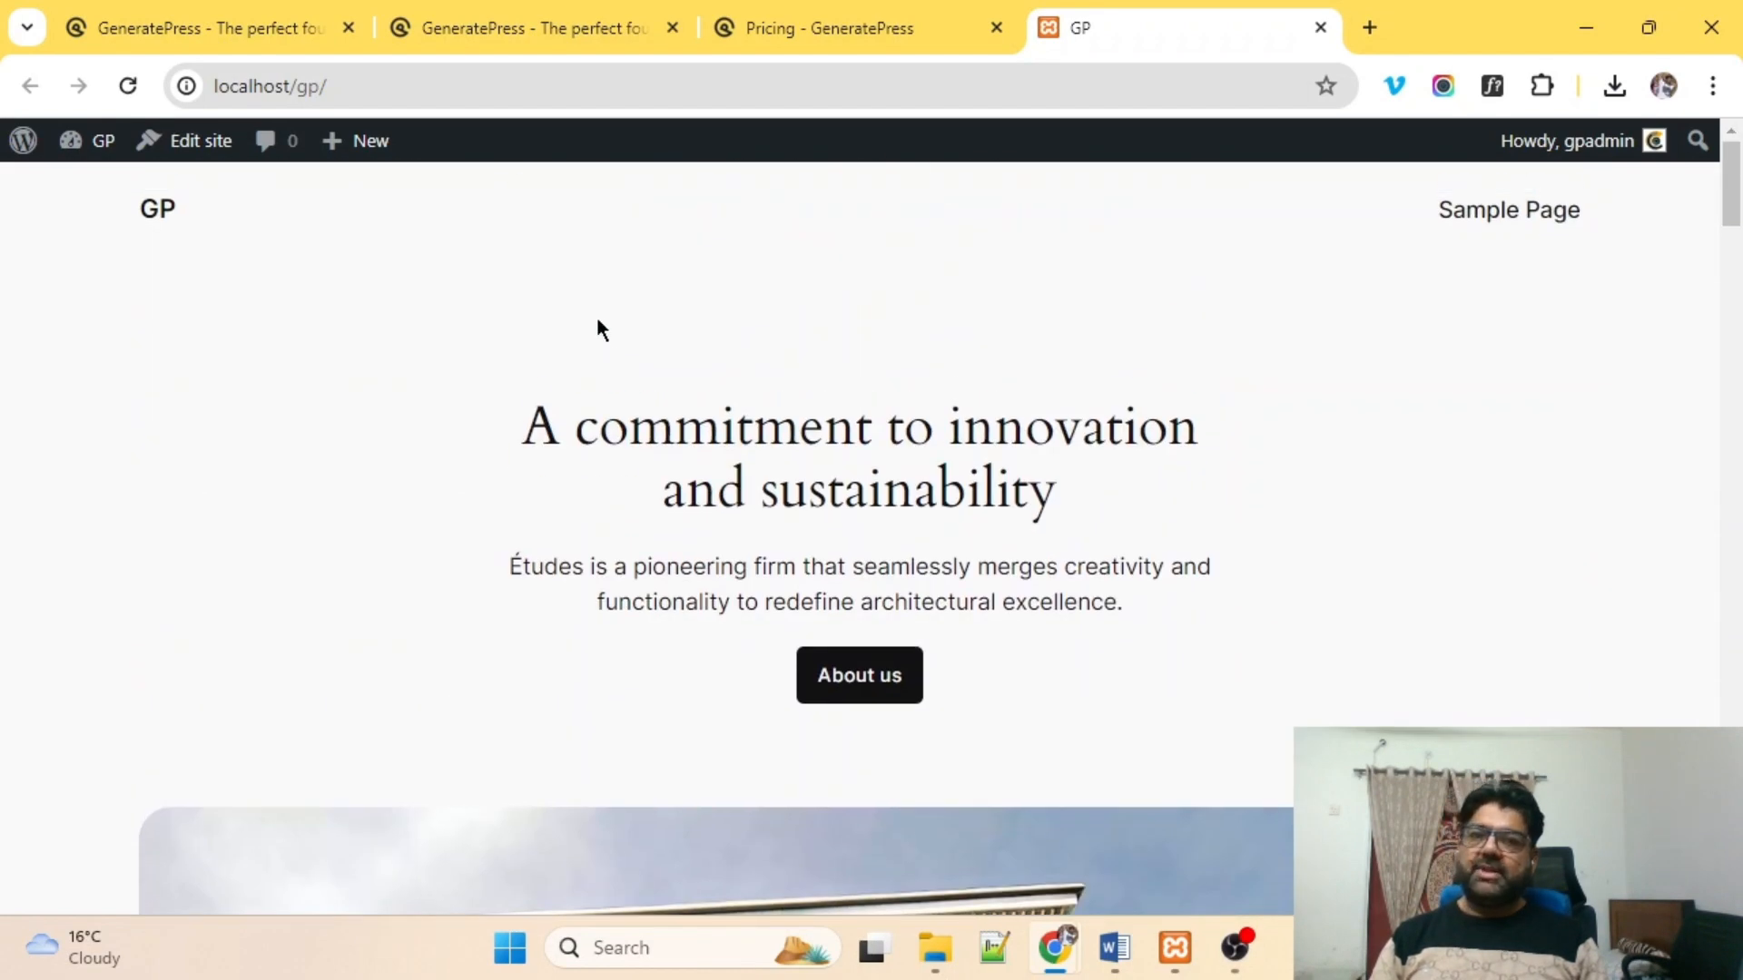
{"action": "mouse_move", "coordinate": [73, 143]}
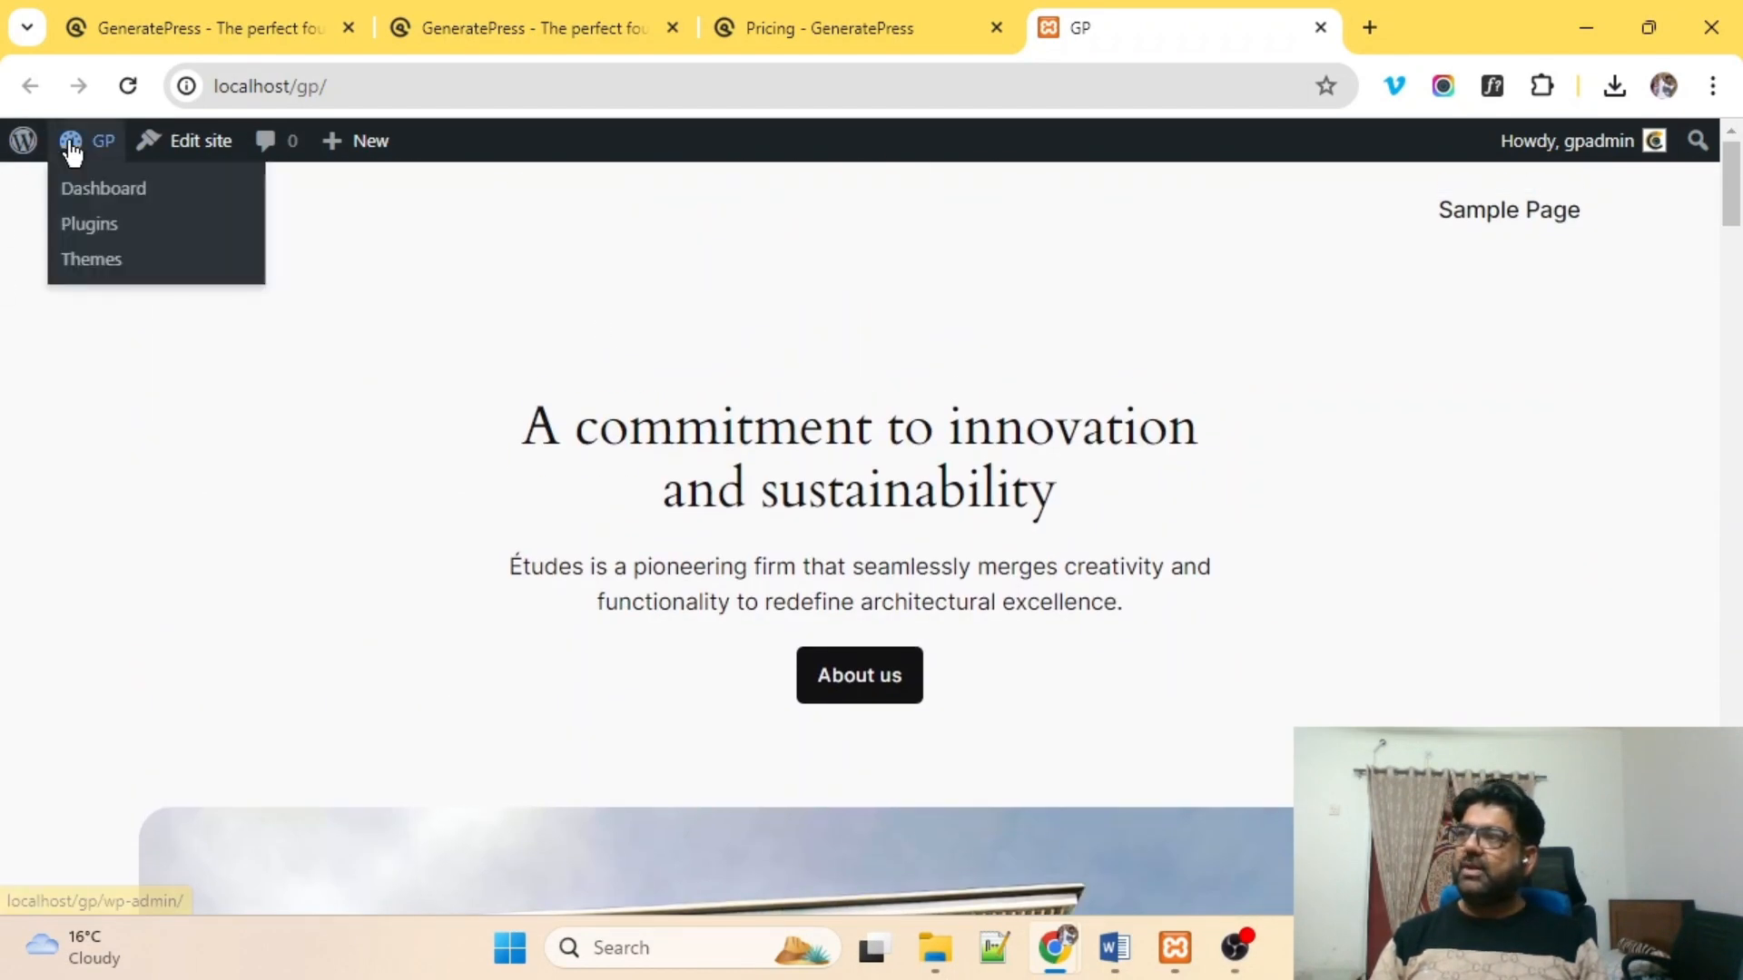
{"action": "left_click", "coordinate": [112, 206]}
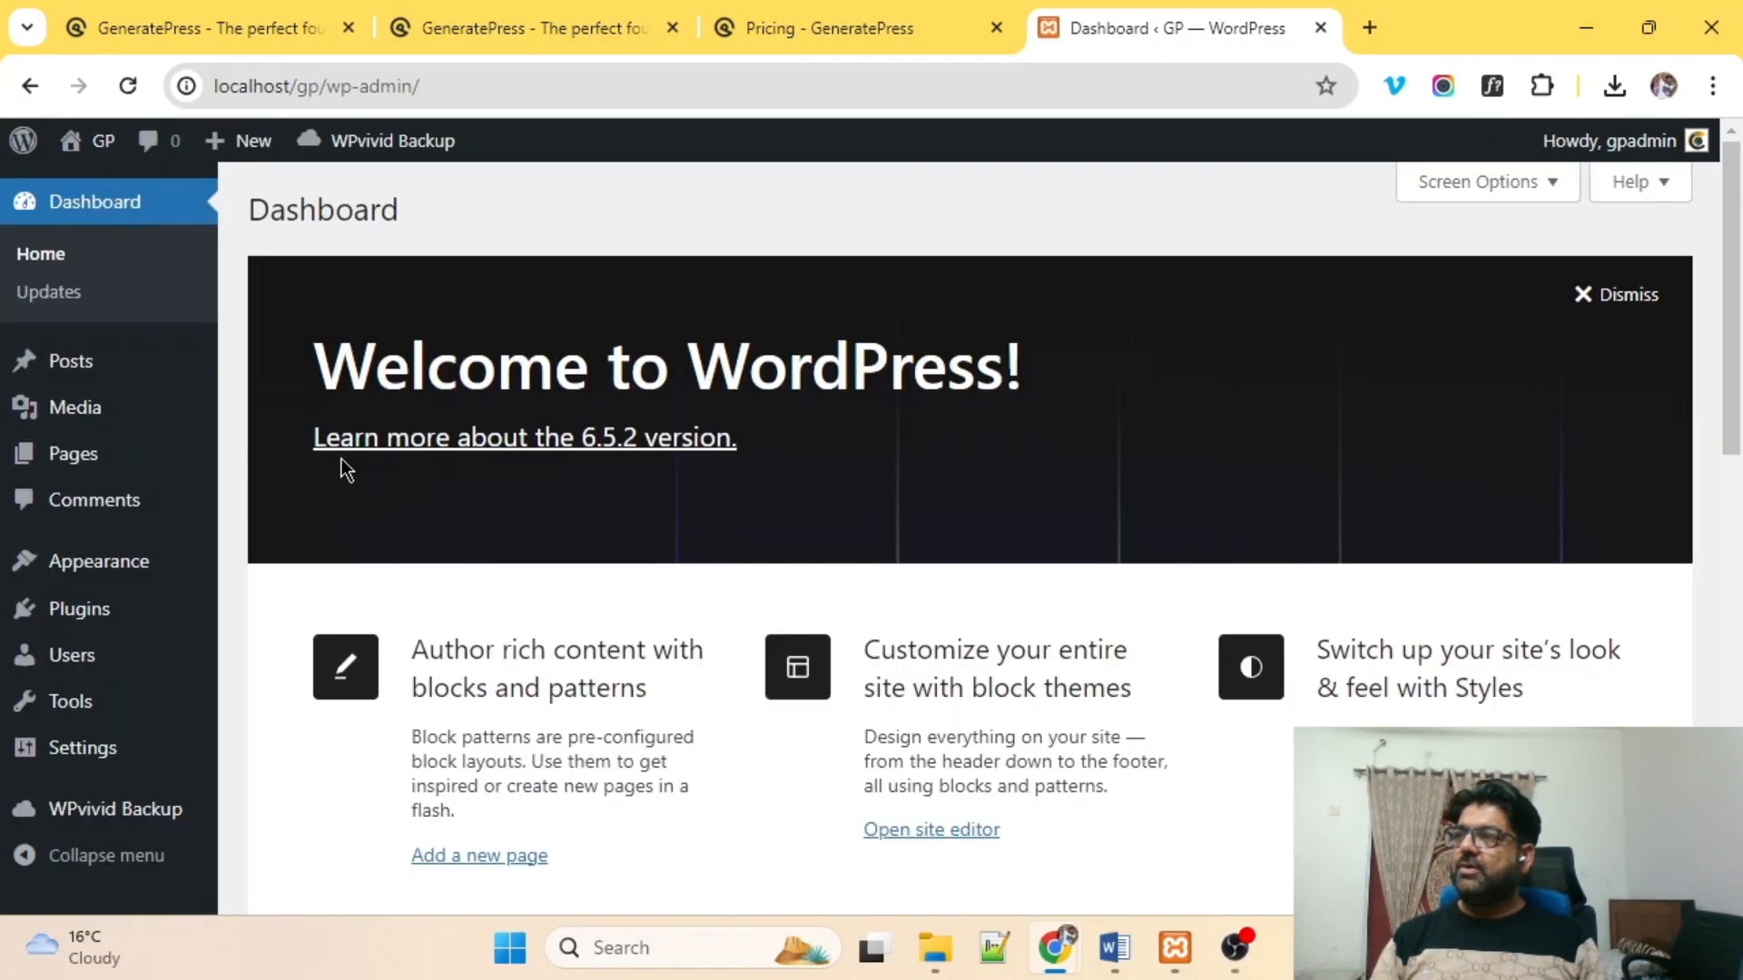
Go to Appearance > Themes to see the four installed themes.
{"action": "scroll", "coordinate": [341, 459], "scroll_direction": "down", "scroll_amount": 3}
{"action": "mouse_move", "coordinate": [22, 574]}
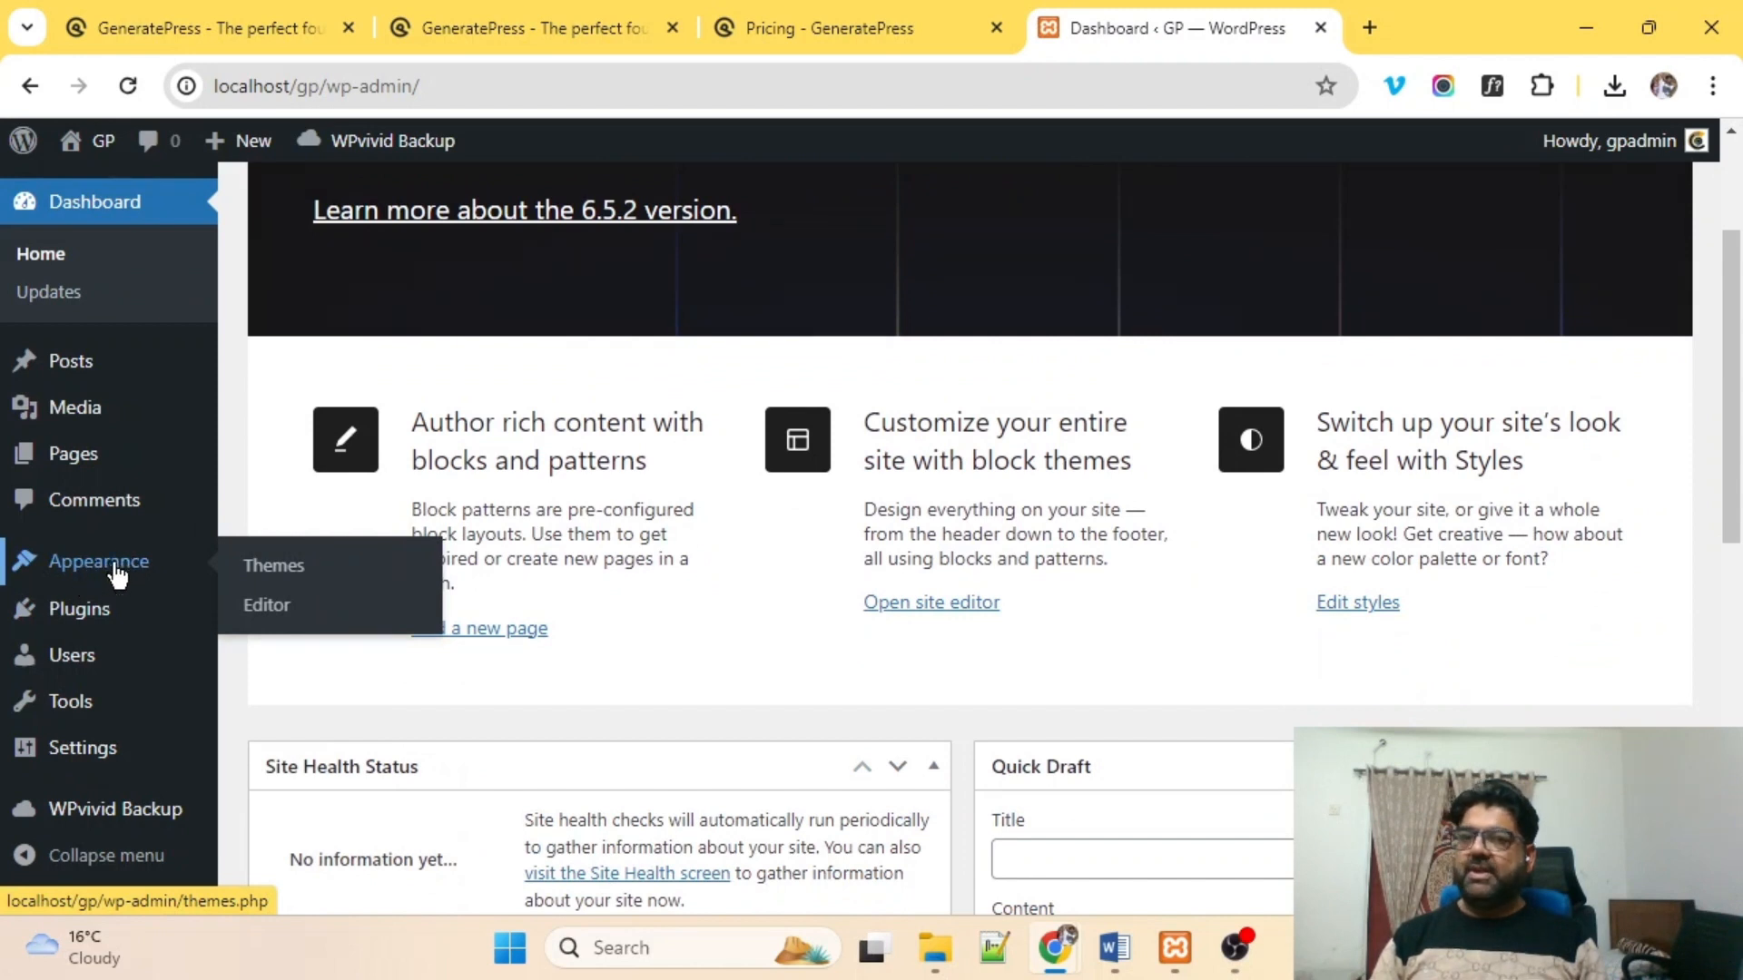
{"action": "left_click", "coordinate": [285, 572]}
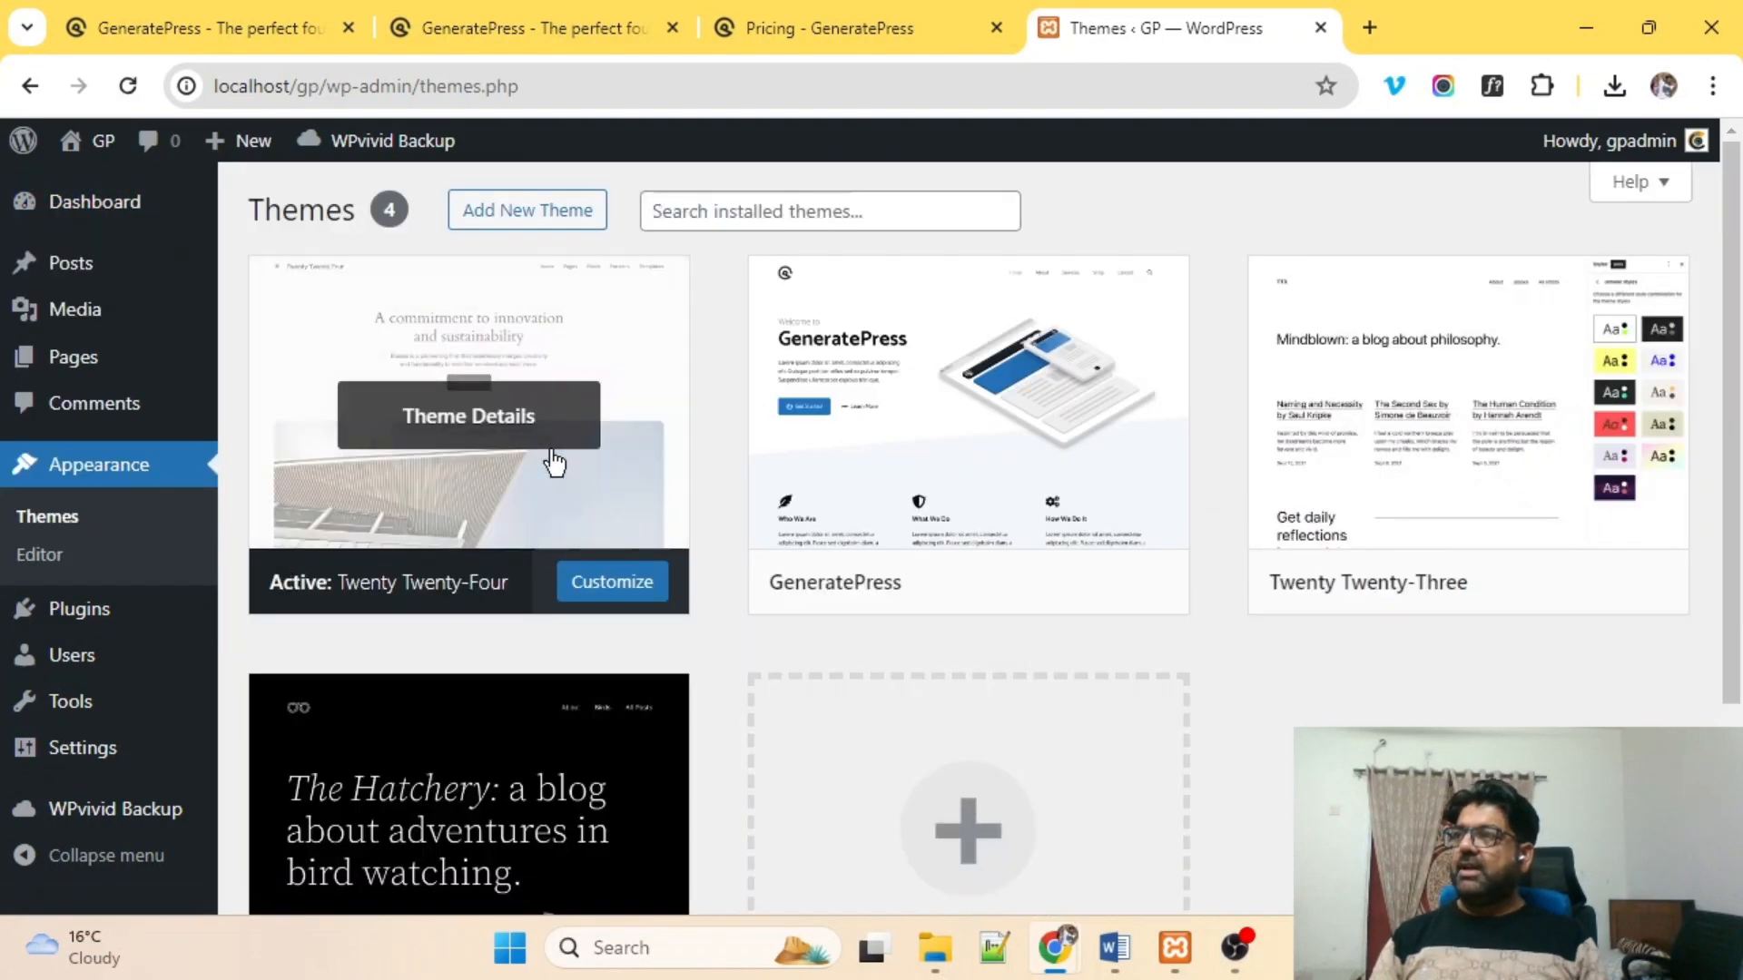
Search Add New Theme for 'generatepress' and activate the installed GeneratePress theme.
{"action": "left_click", "coordinate": [534, 212]}
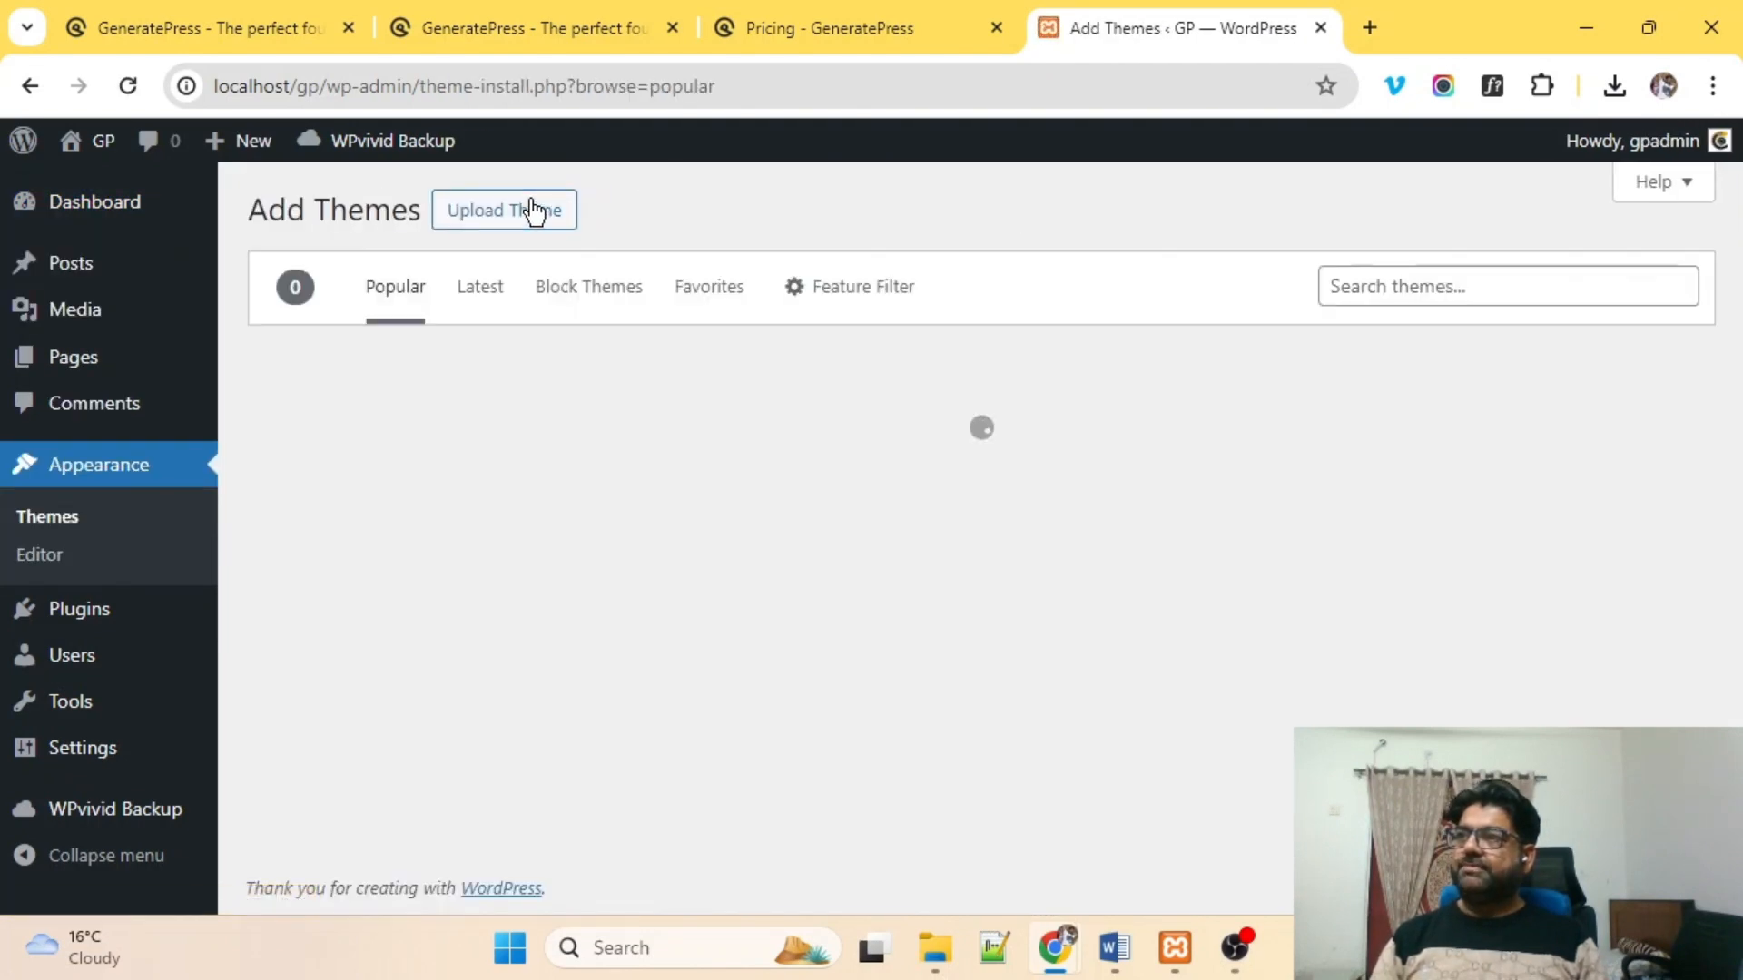
{"action": "left_click", "coordinate": [1454, 296]}
{"action": "type", "text": "gene"}
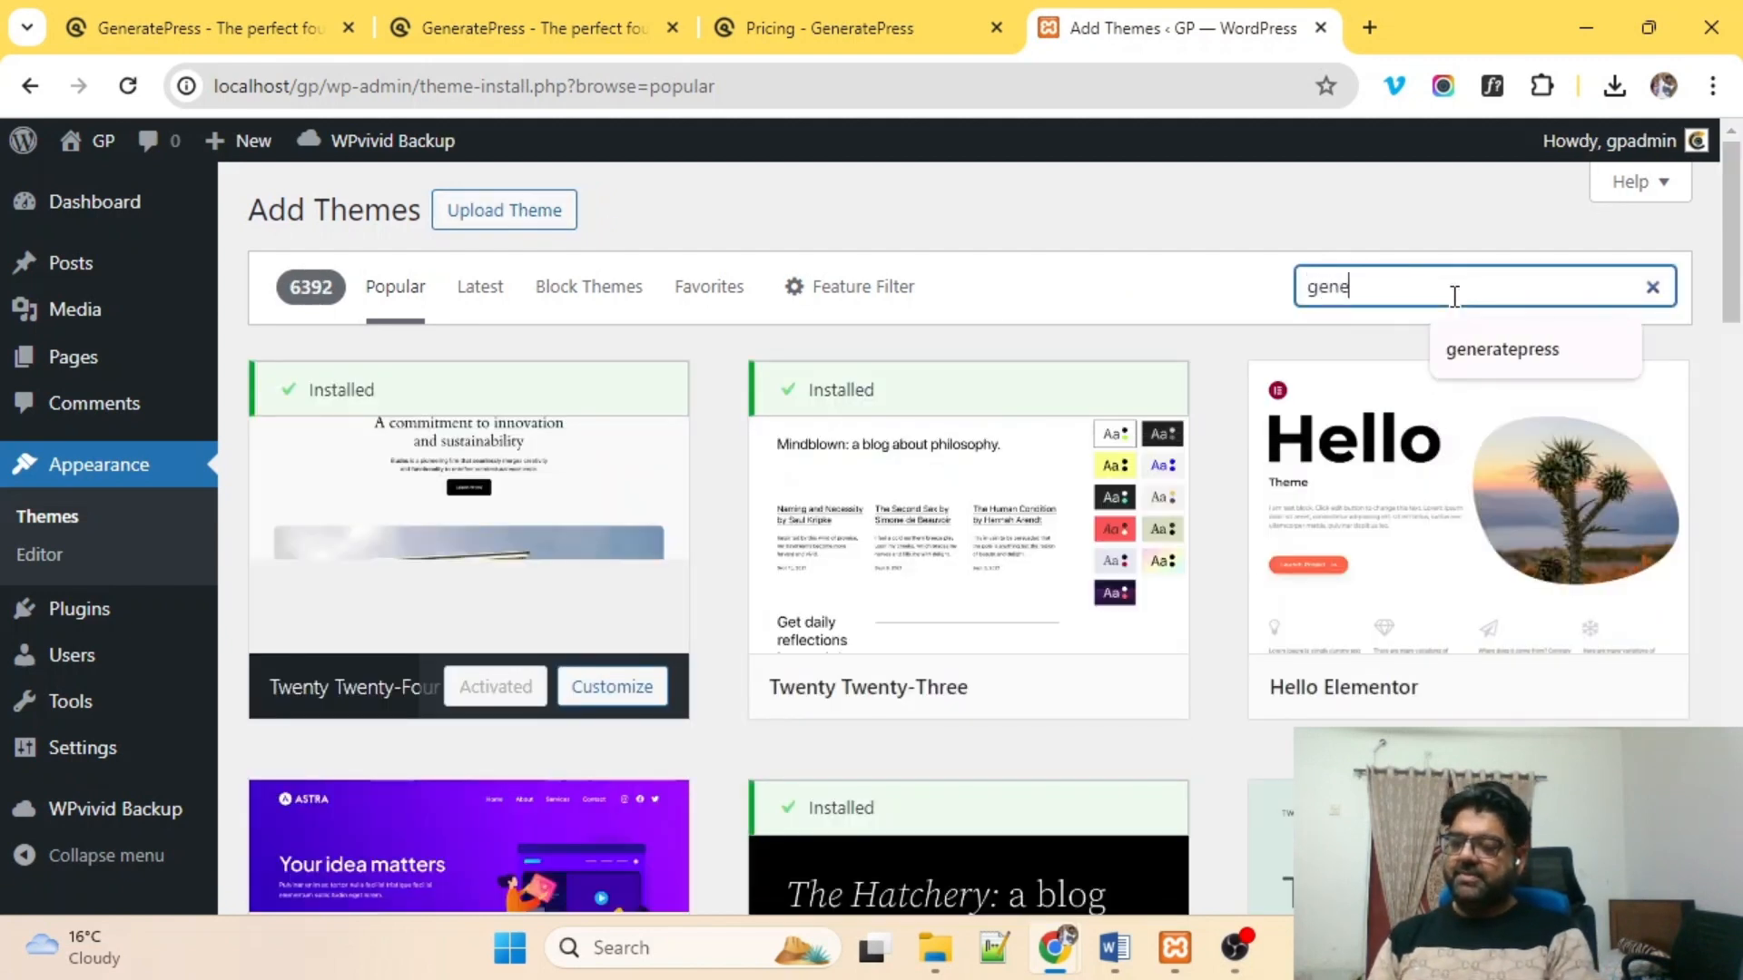
{"action": "type", "text": "rate"}
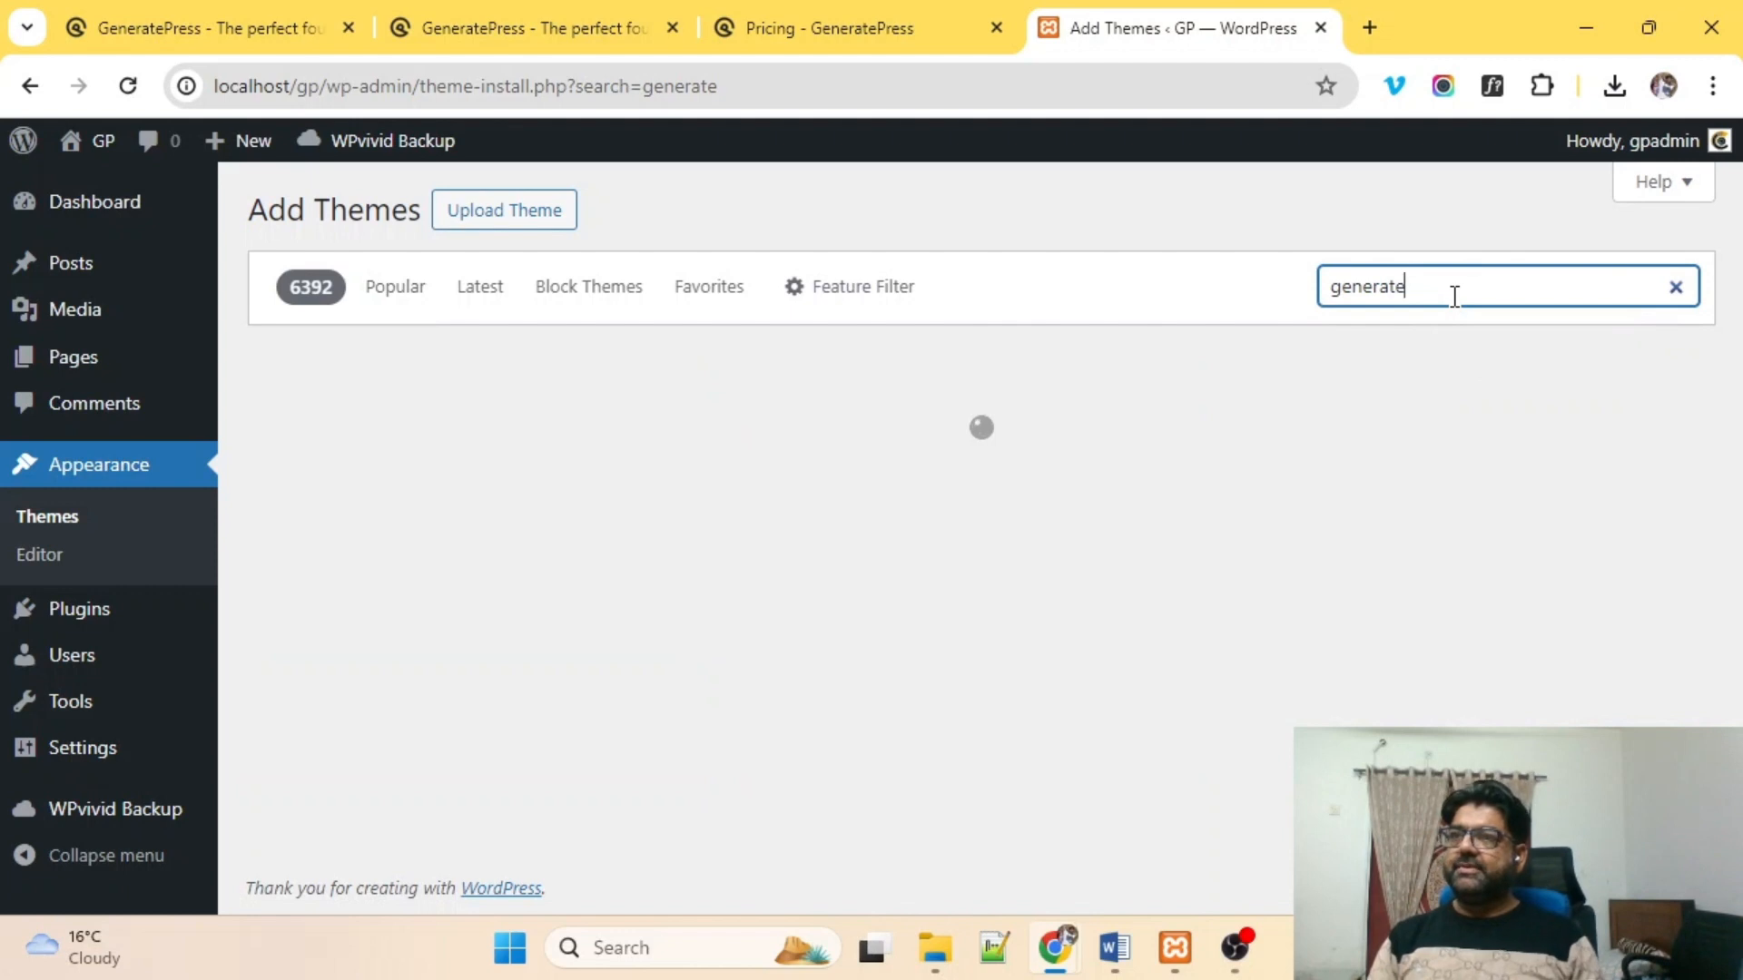
{"action": "type", "text": "p"}
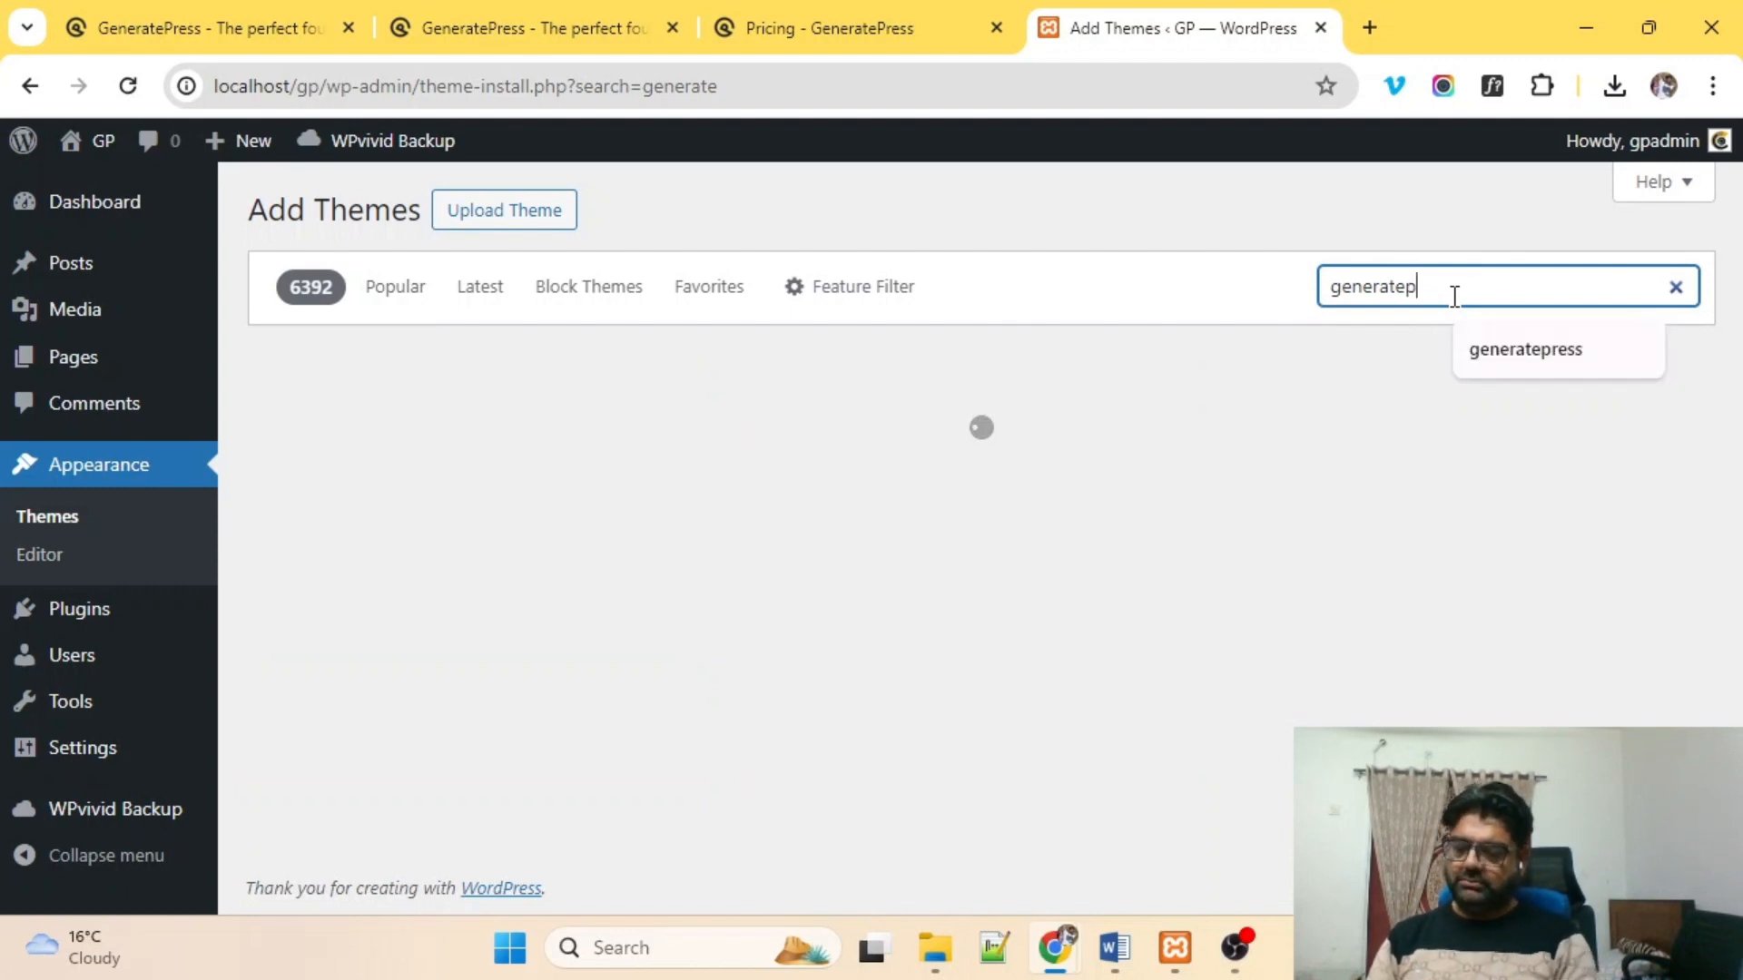
{"action": "type", "text": "ress"}
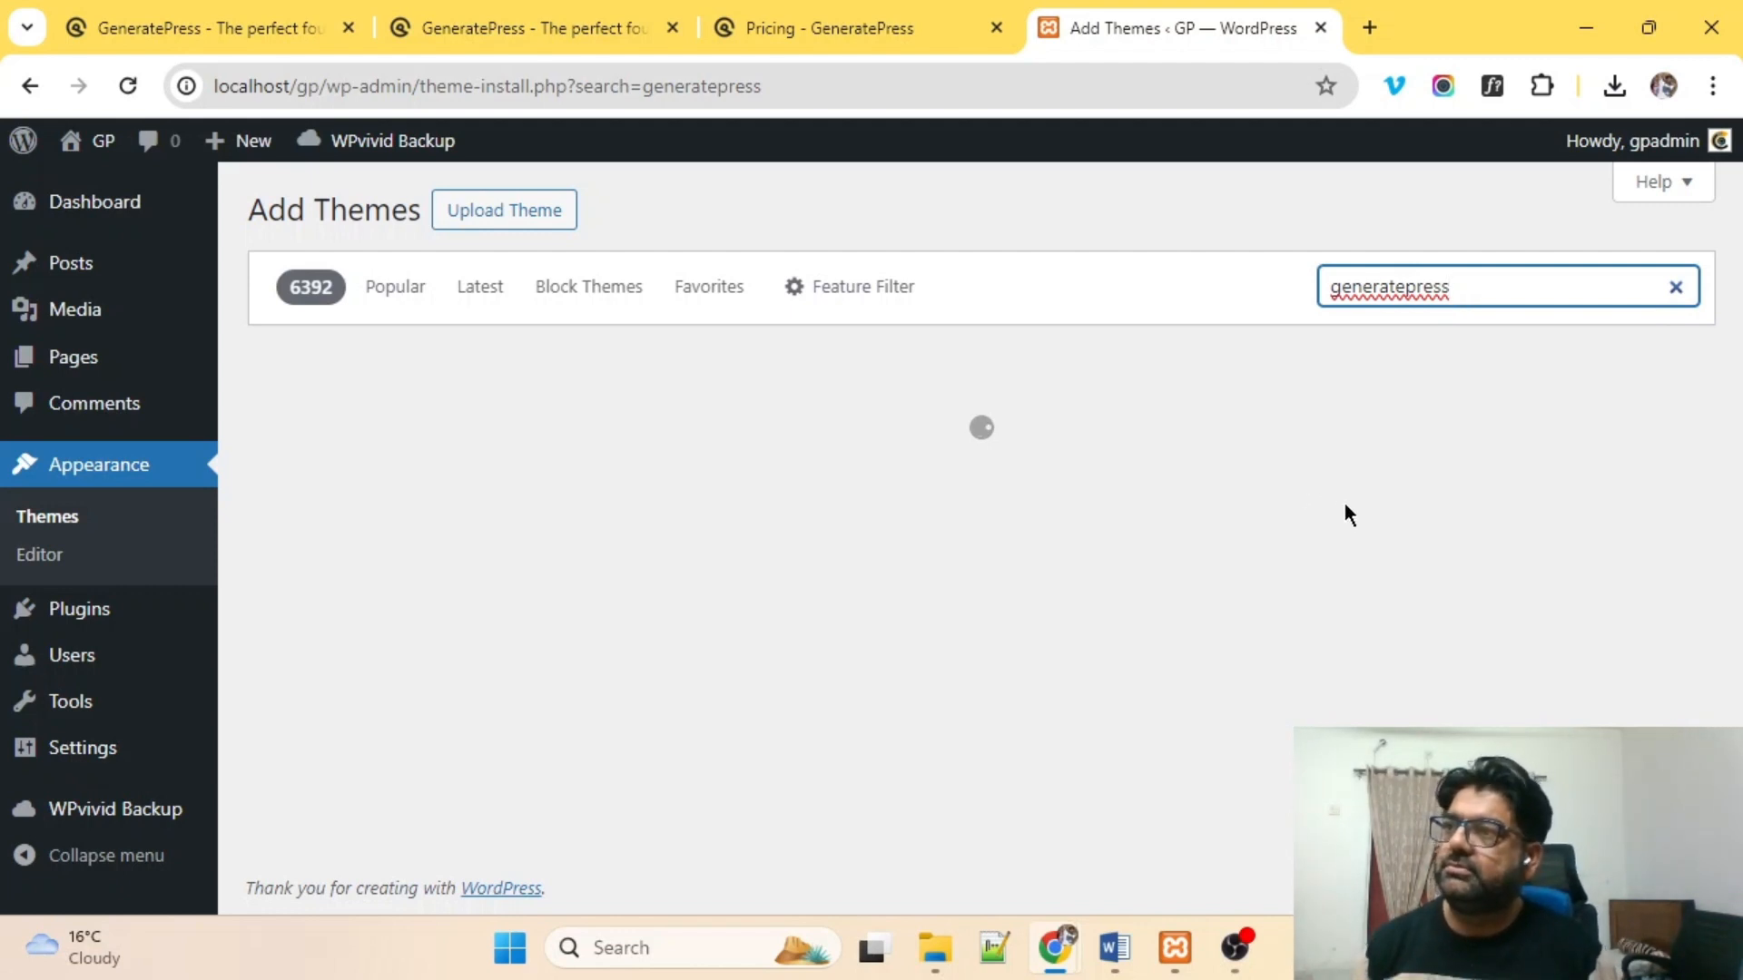
{"action": "mouse_move", "coordinate": [361, 540]}
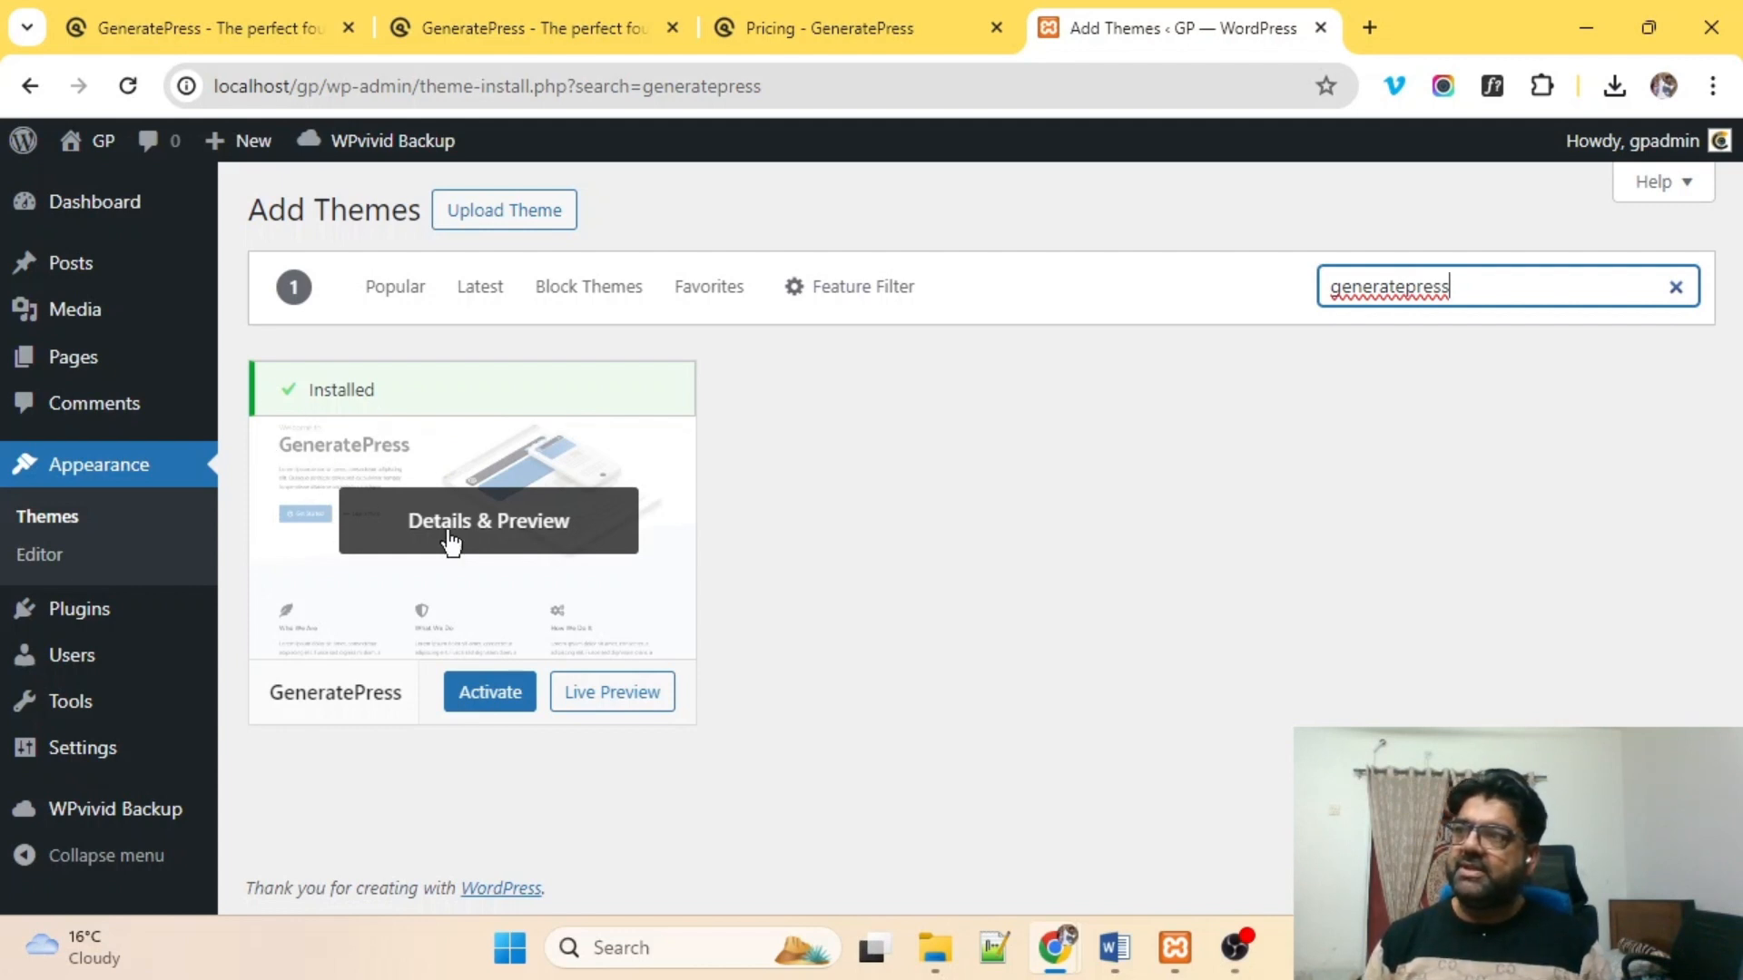
{"action": "mouse_move", "coordinate": [441, 474]}
{"action": "left_click", "coordinate": [491, 699]}
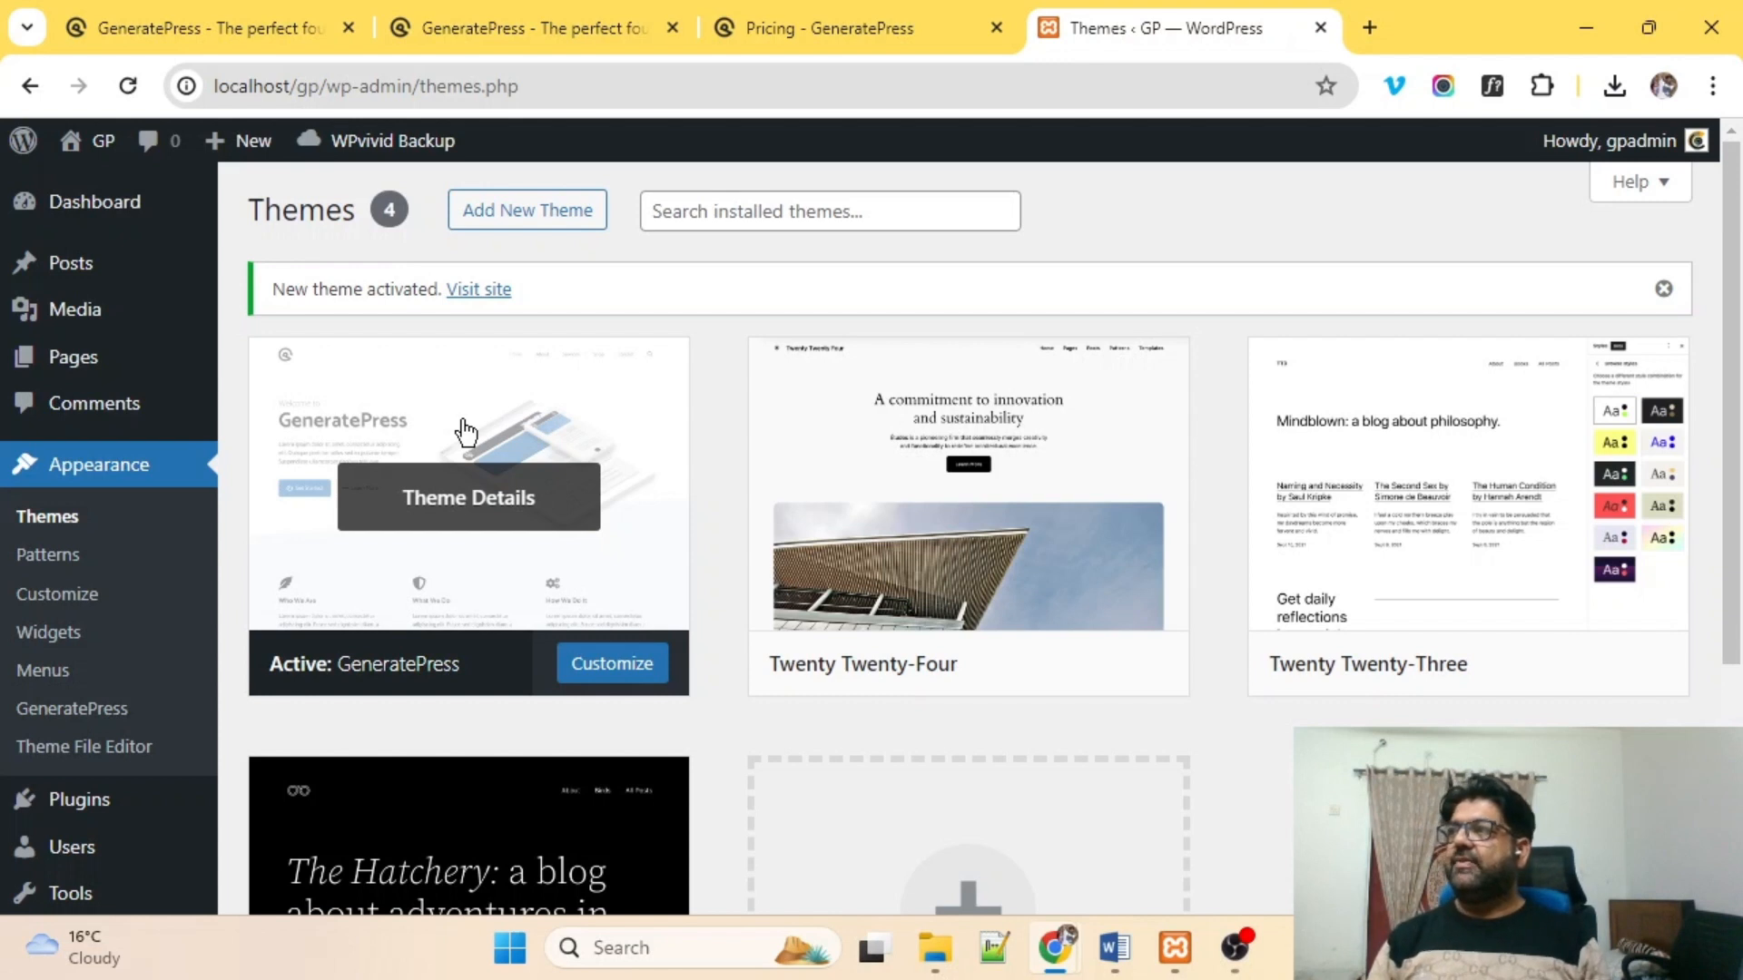
Preview the live site with the new theme in a separate tab, then return to admin.
{"action": "mouse_move", "coordinate": [41, 365]}
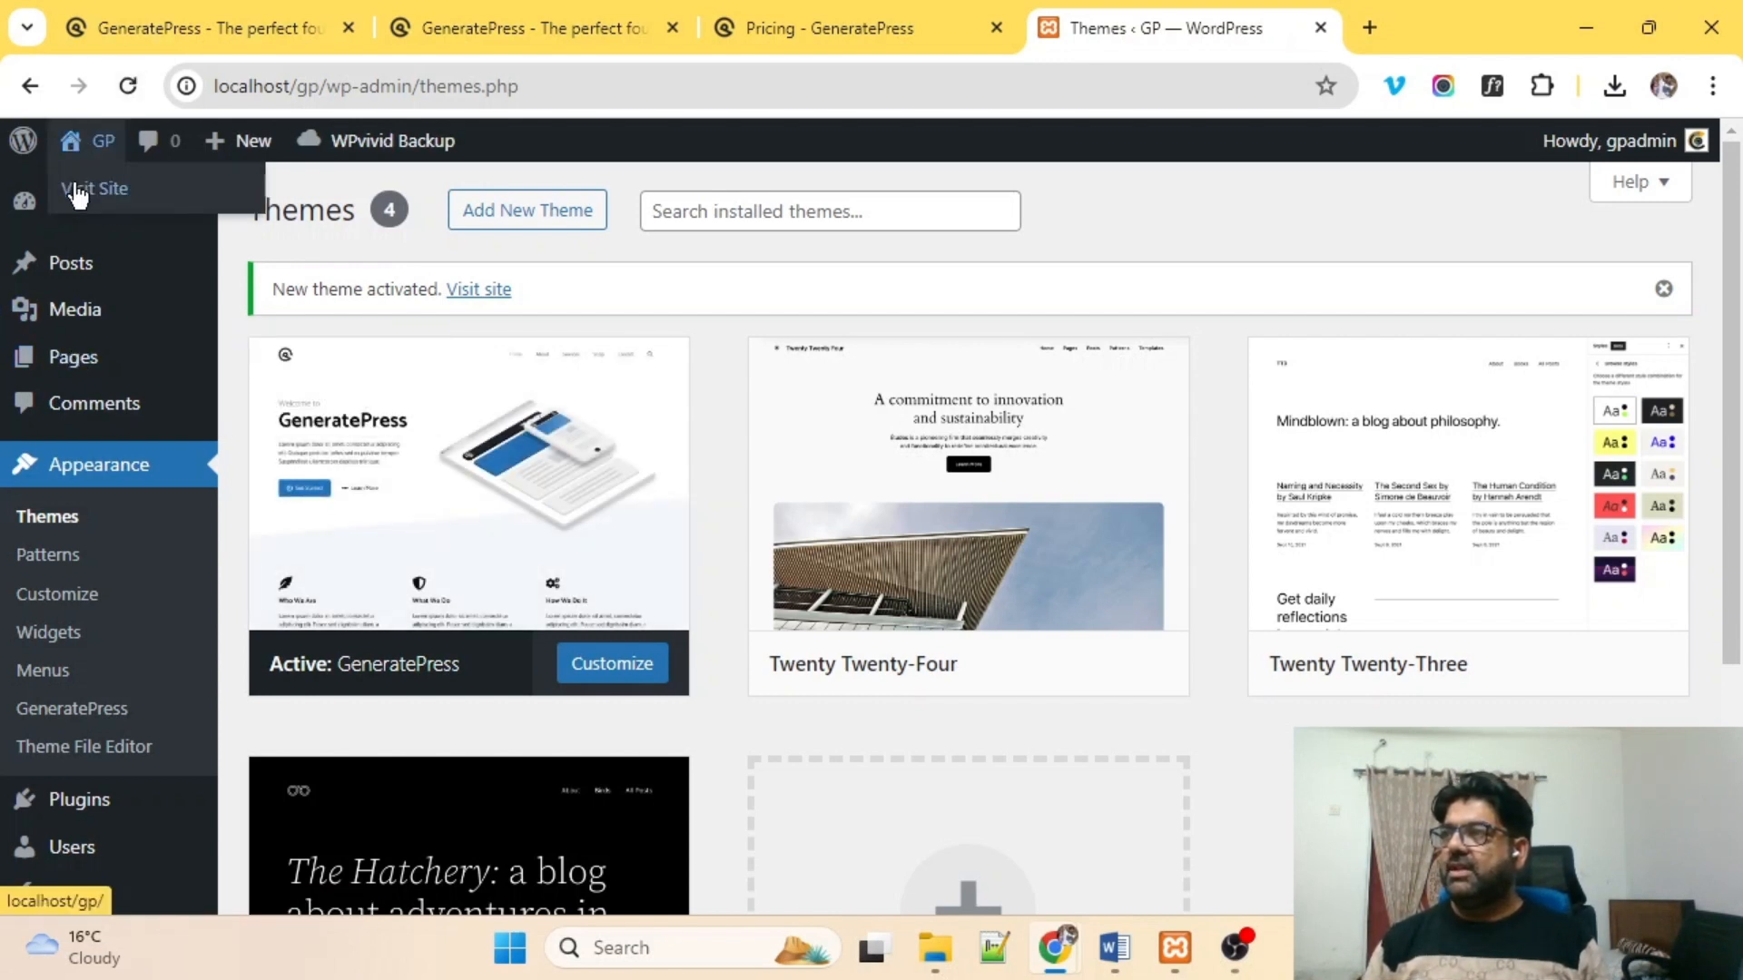
{"action": "middle_click", "coordinate": [79, 186]}
{"action": "left_click", "coordinate": [1287, 36]}
{"action": "scroll", "coordinate": [552, 519], "scroll_direction": "down", "scroll_amount": 4}
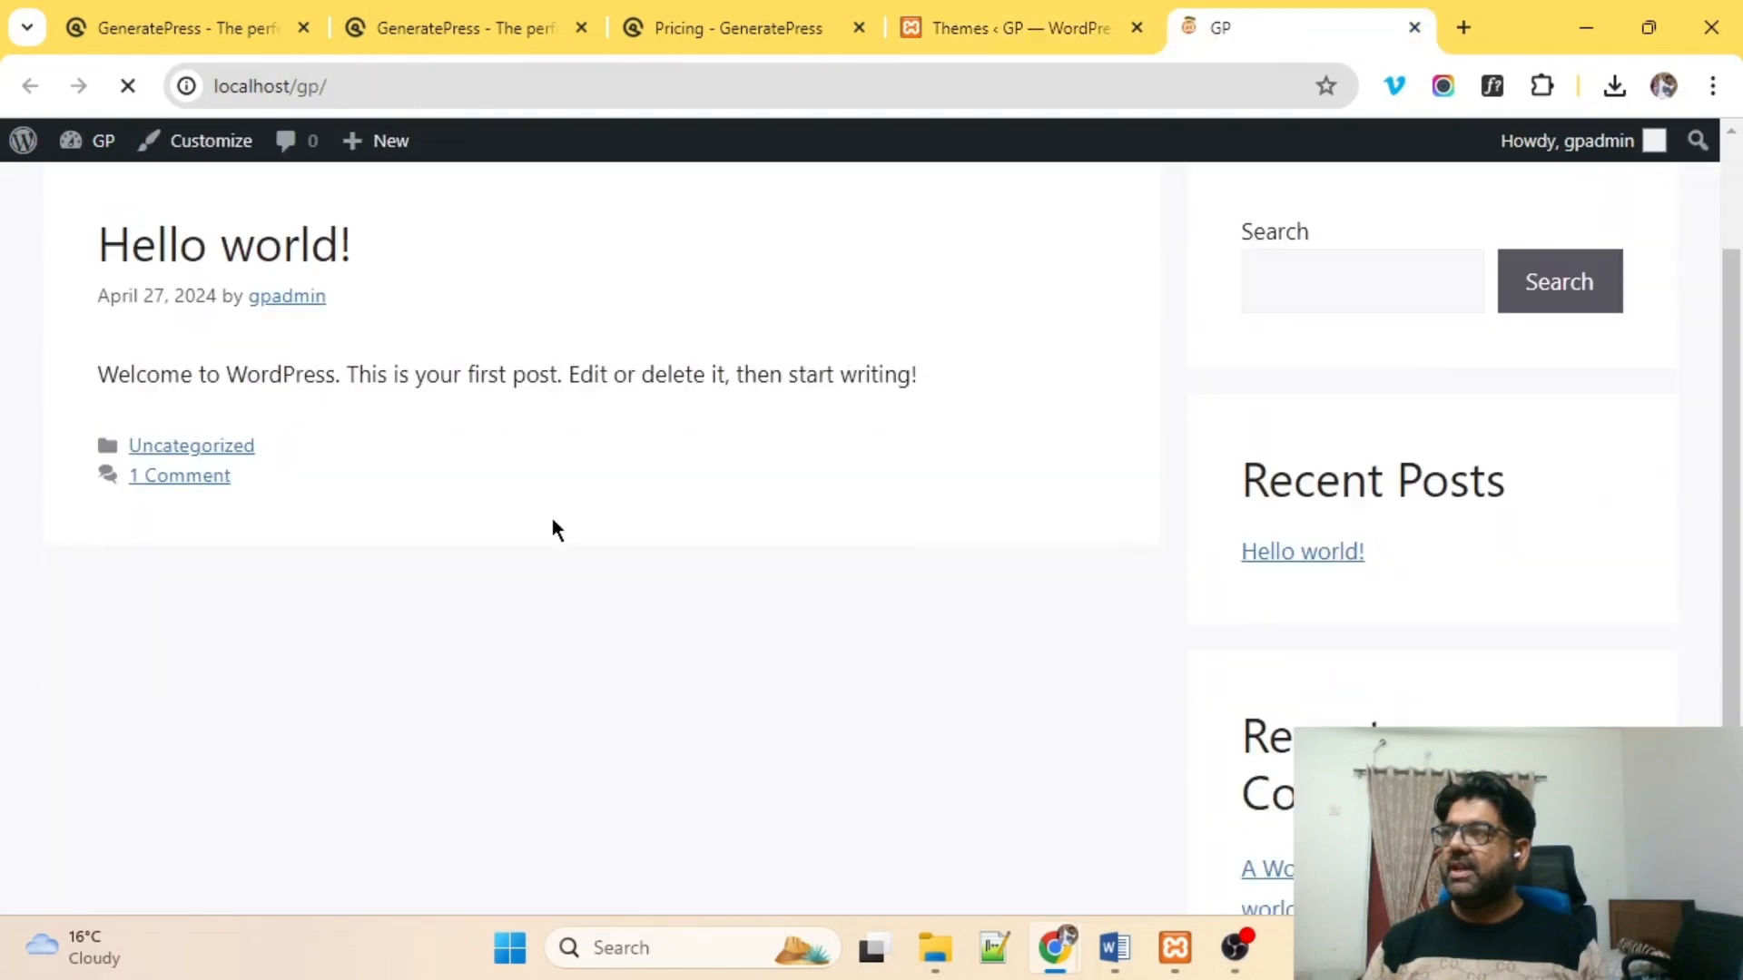
{"action": "scroll", "coordinate": [552, 526], "scroll_direction": "up", "scroll_amount": 5}
{"action": "scroll", "coordinate": [552, 526], "scroll_direction": "down", "scroll_amount": 5}
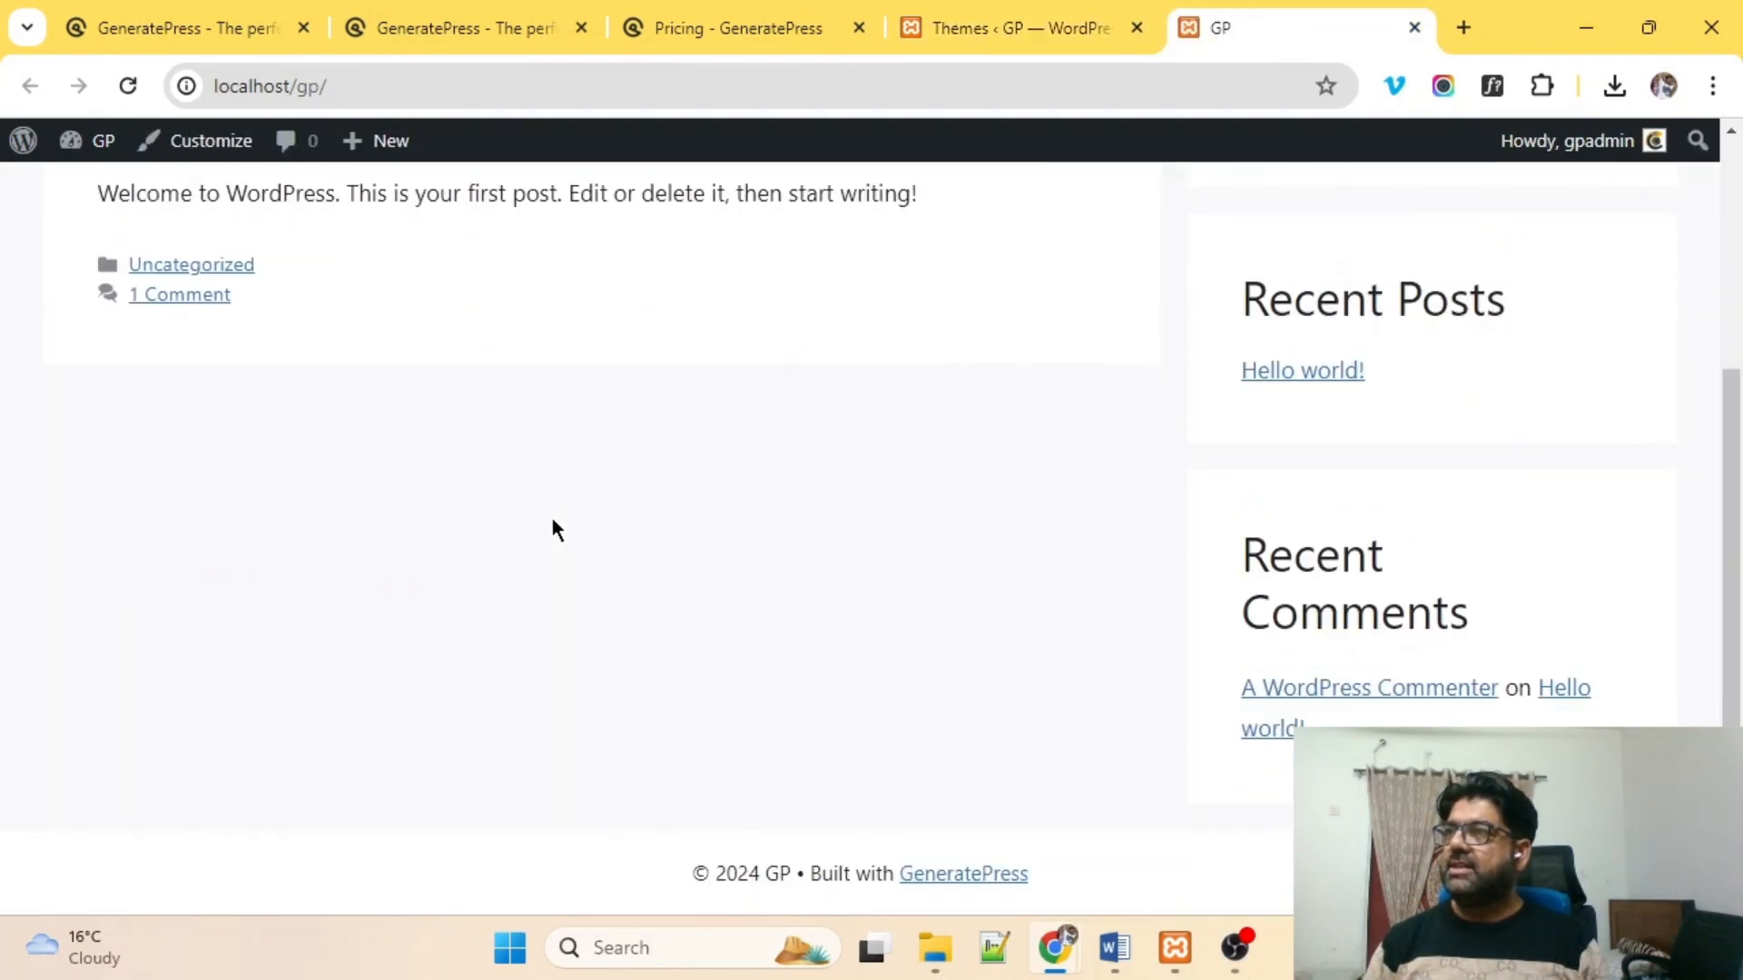
{"action": "left_click", "coordinate": [956, 36]}
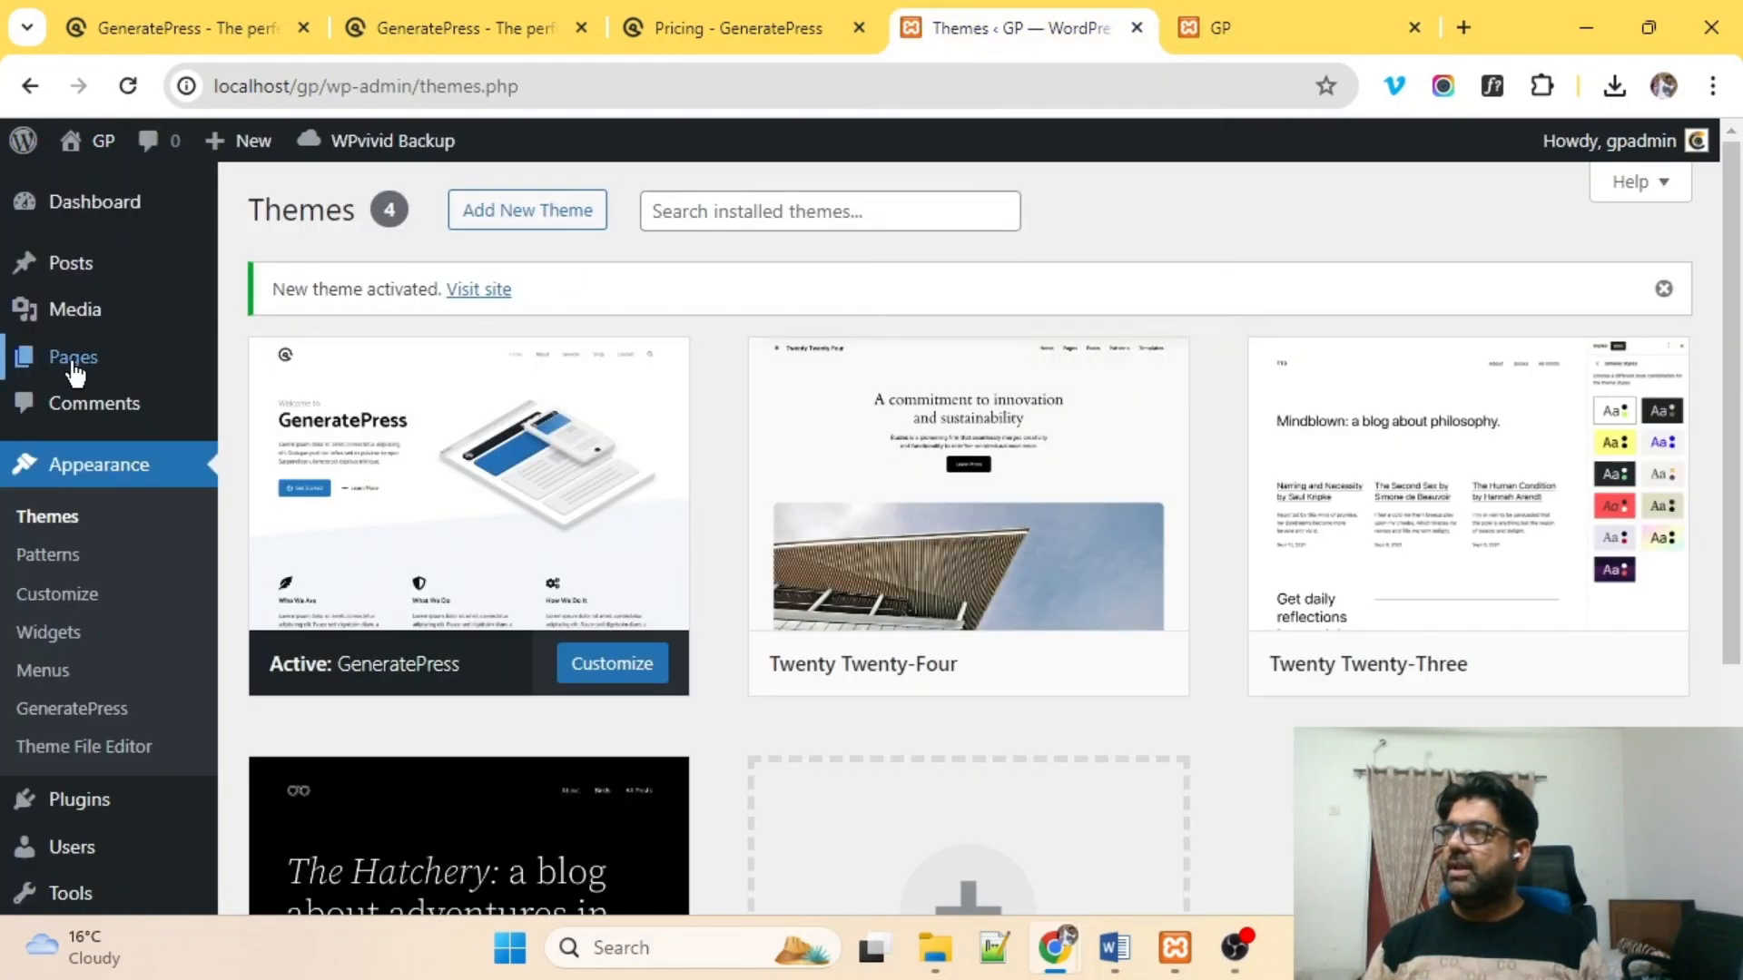
Create a new page titled 'Home' and publish it.
{"action": "mouse_move", "coordinate": [81, 362]}
{"action": "left_click", "coordinate": [370, 427]}
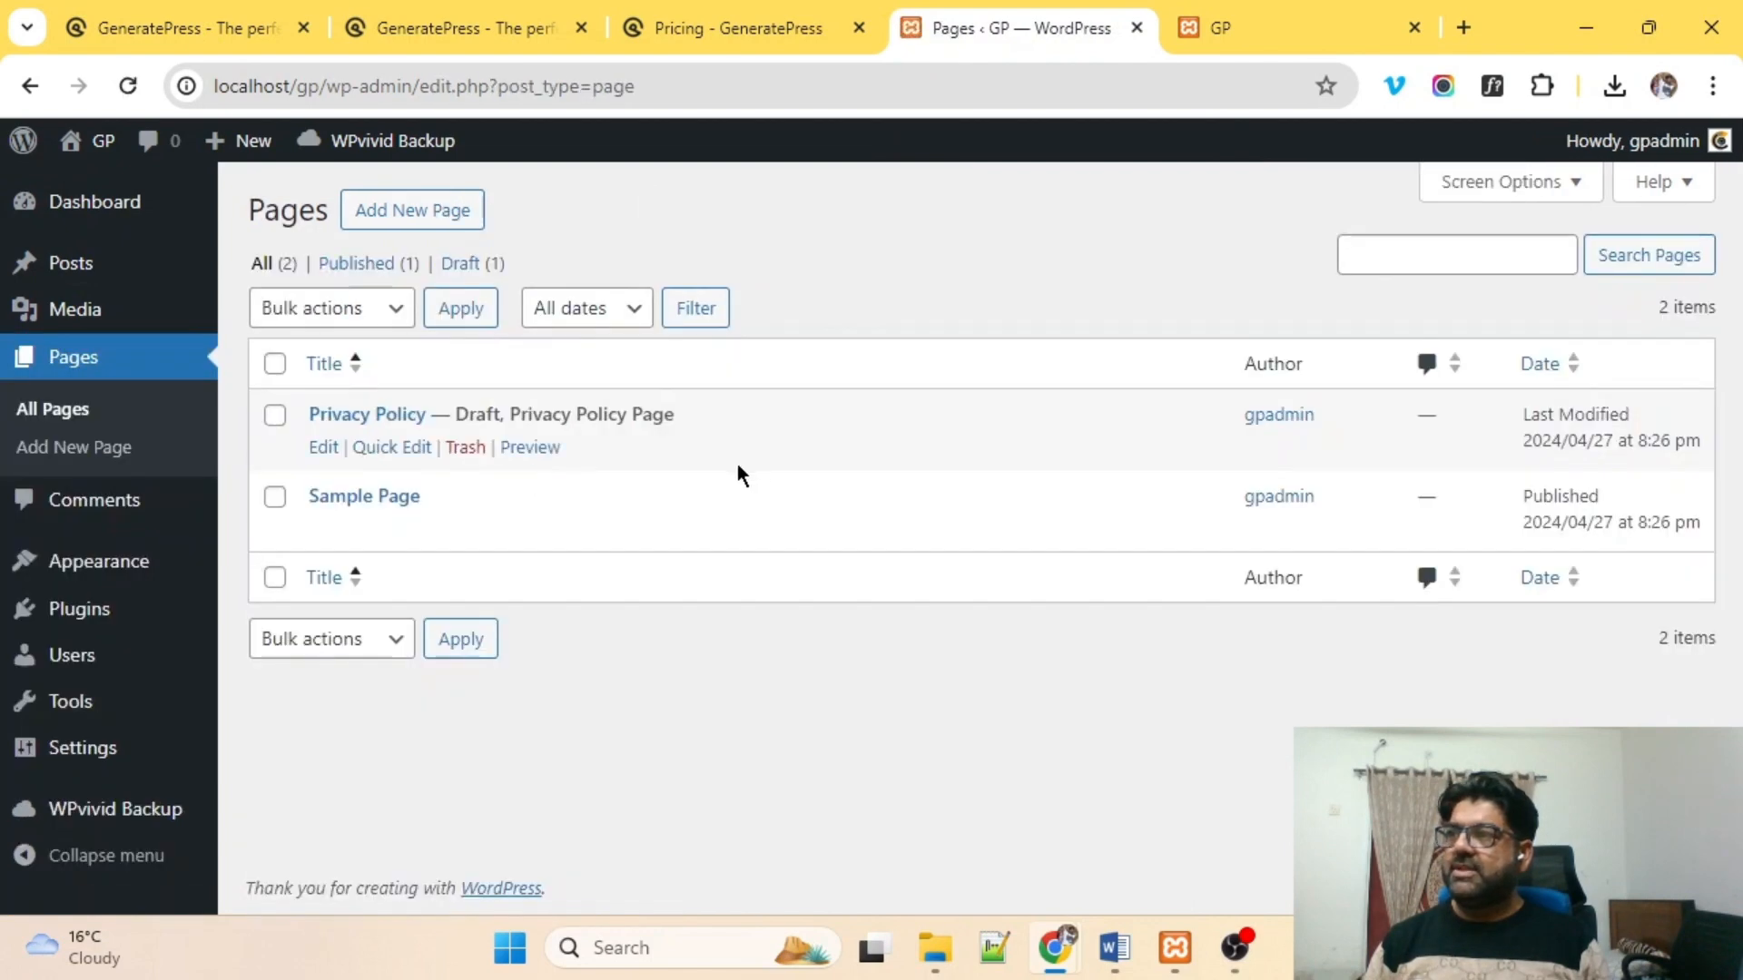
{"action": "left_click", "coordinate": [418, 218]}
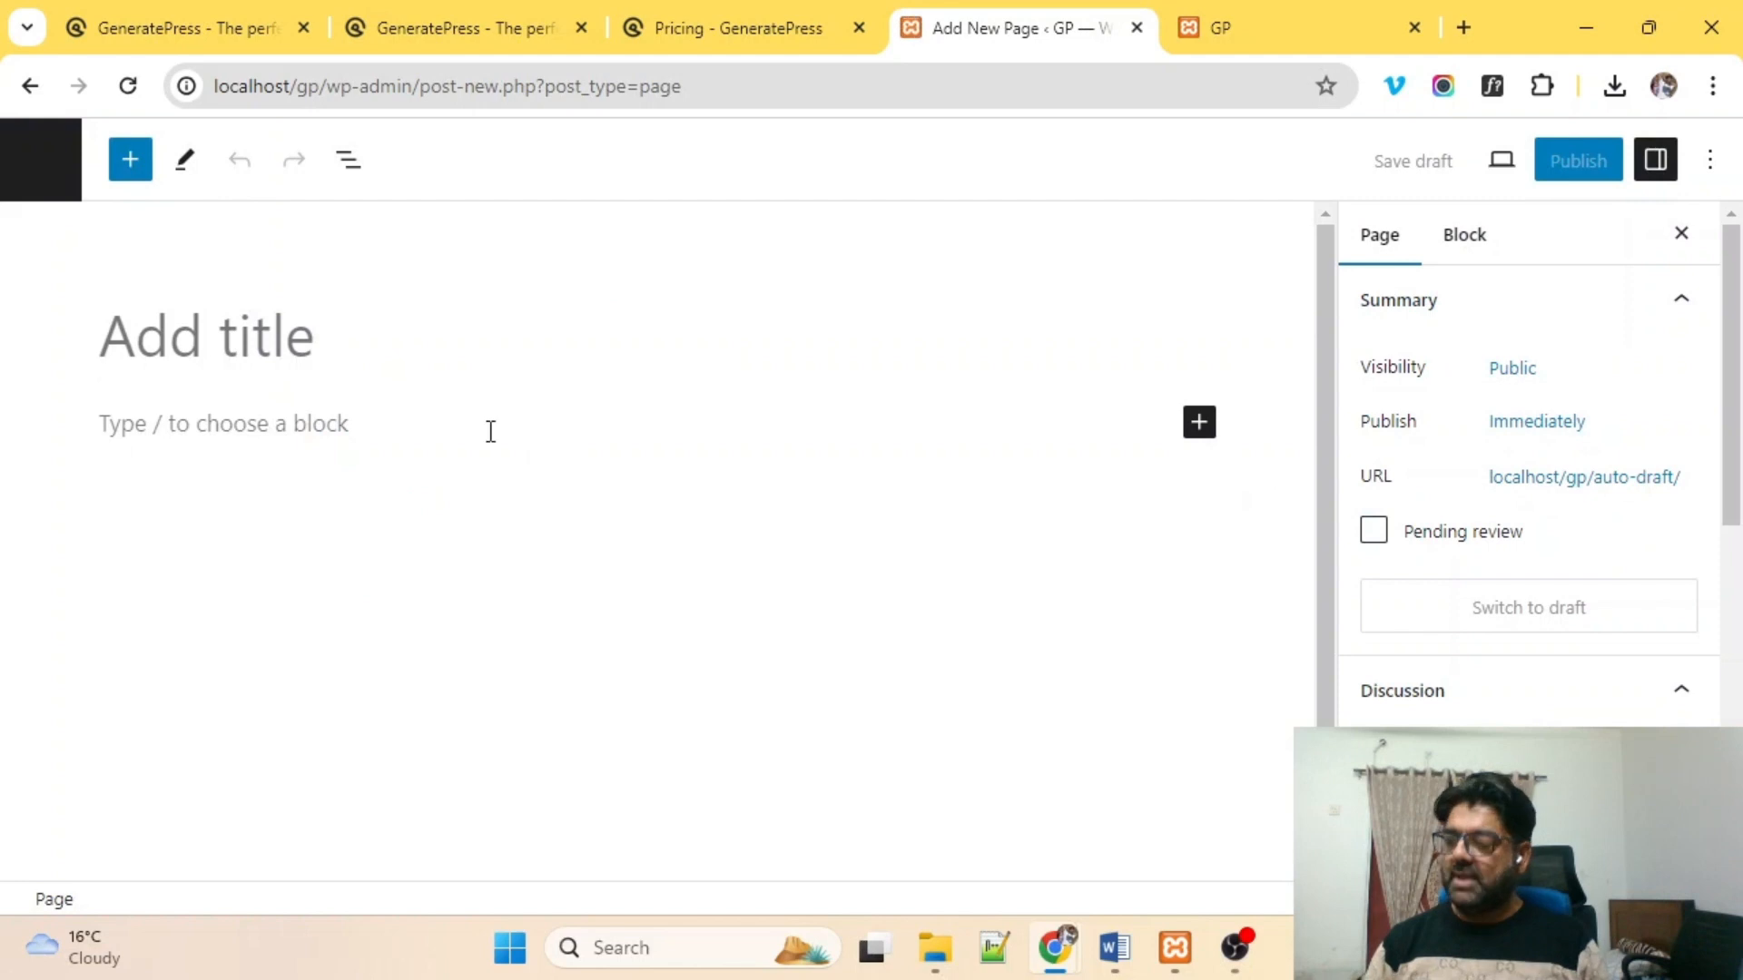
{"action": "type", "text": "Home"}
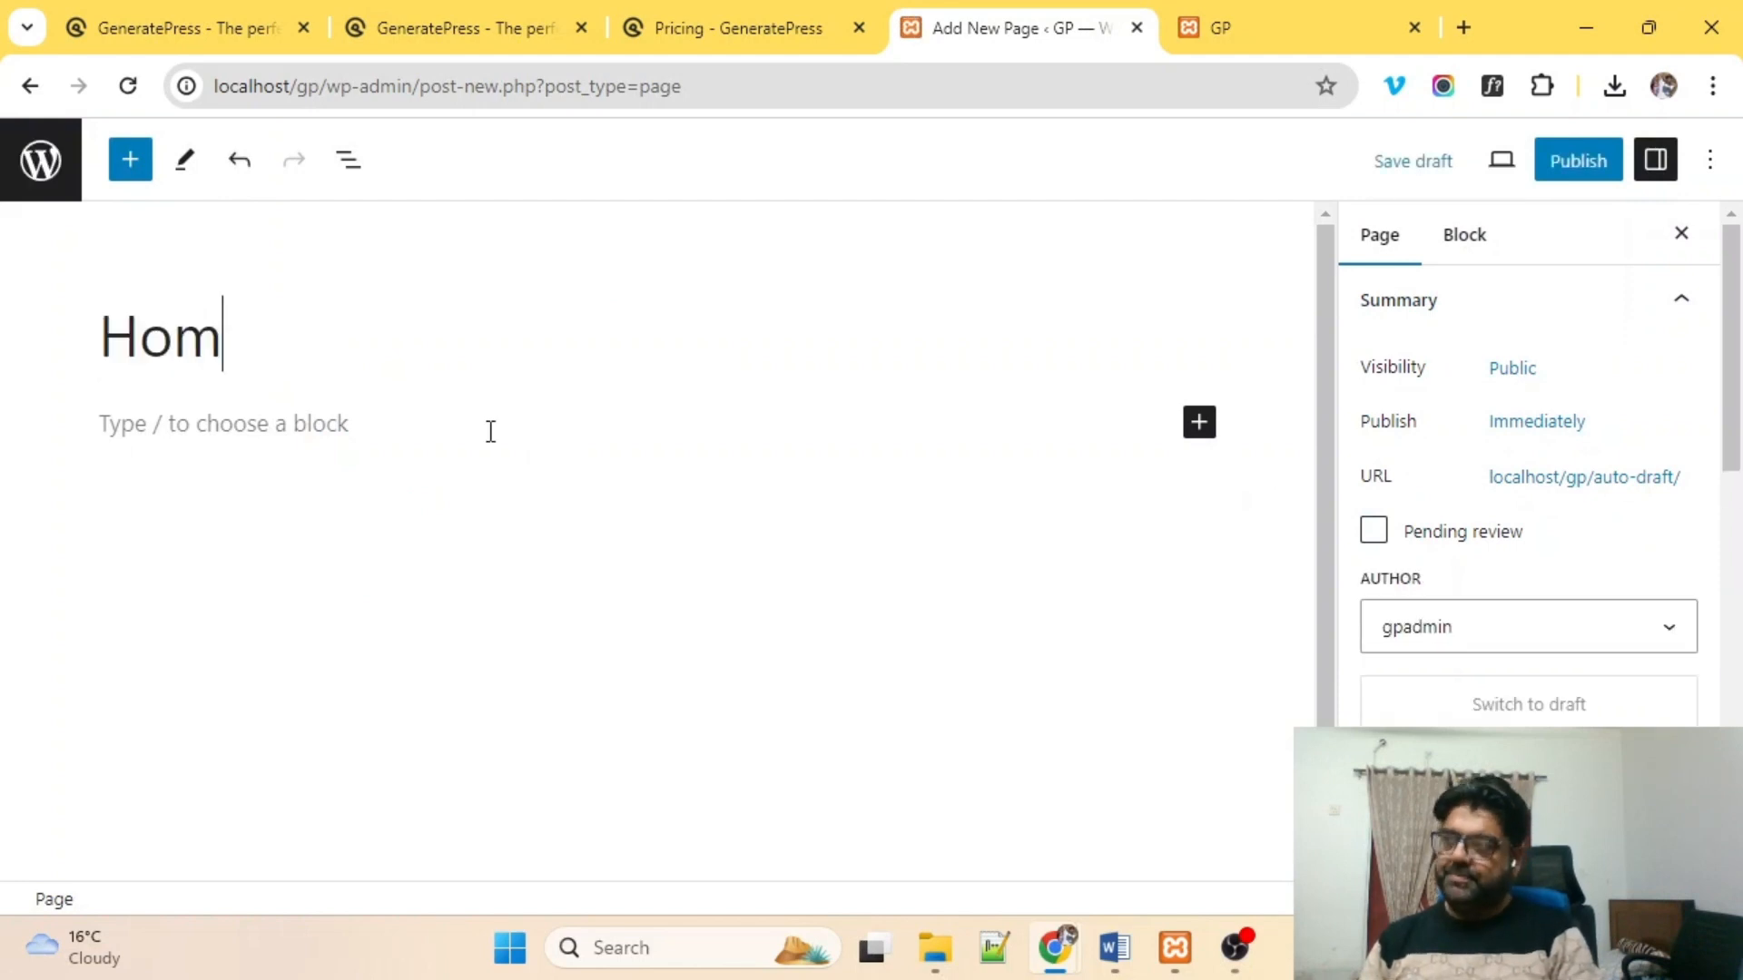
{"action": "left_click", "coordinate": [1578, 165]}
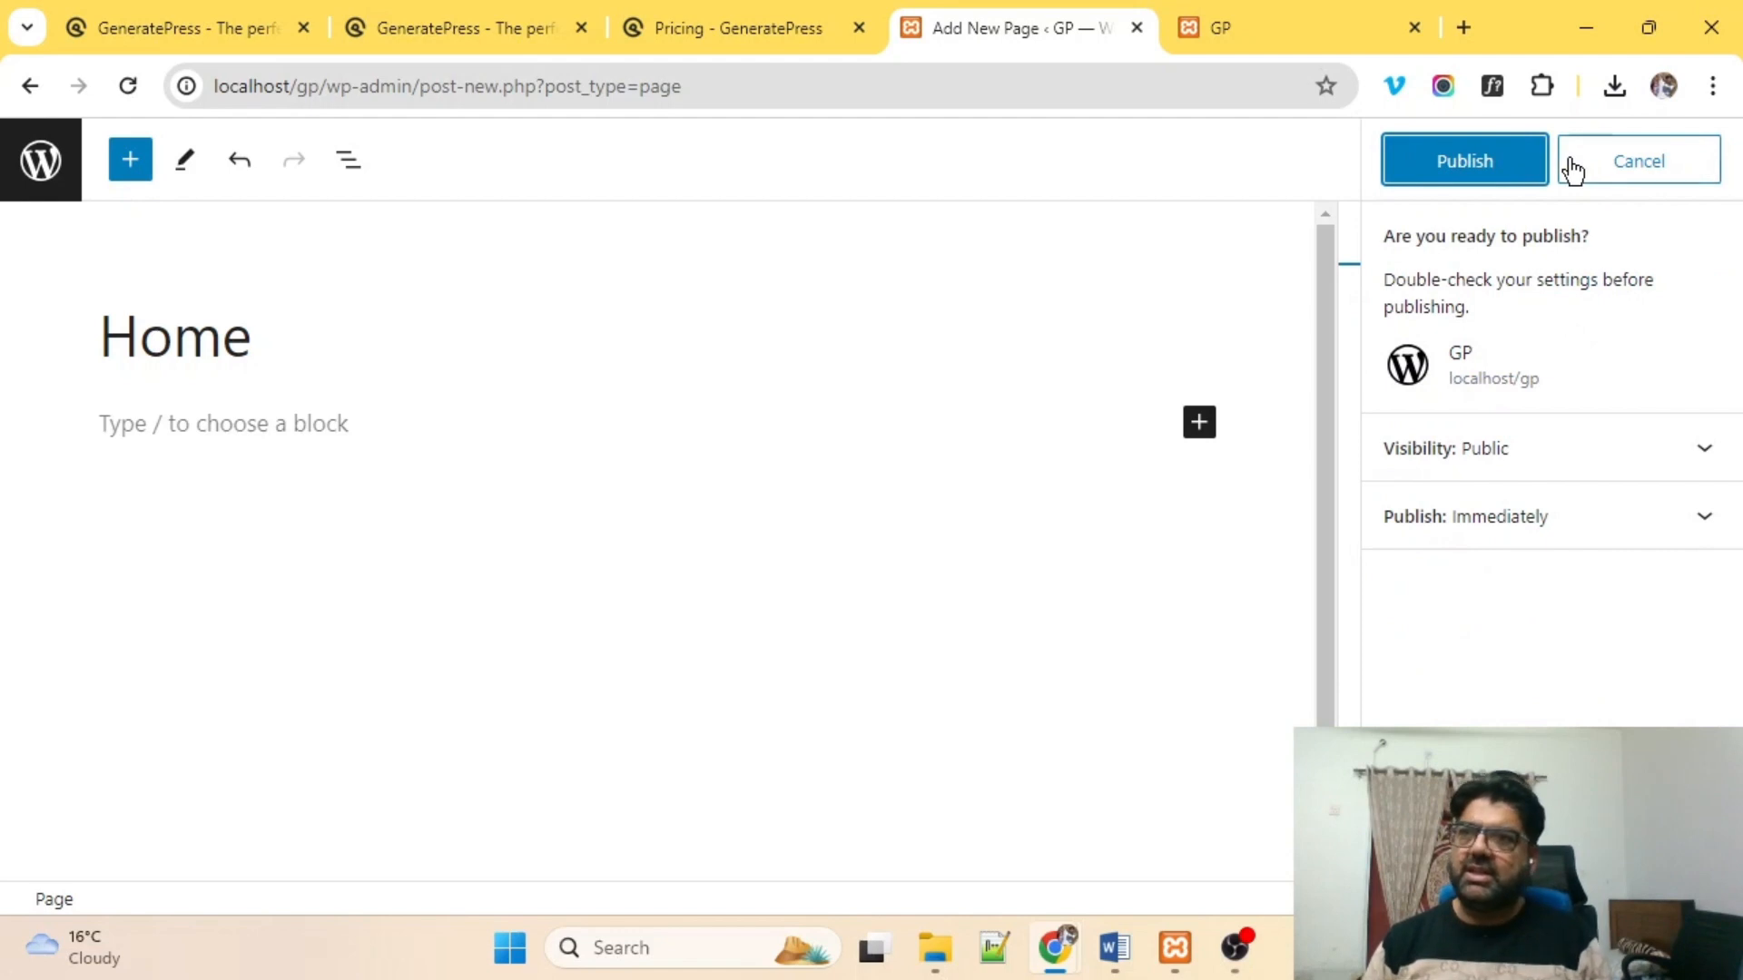
{"action": "left_click", "coordinate": [1478, 163]}
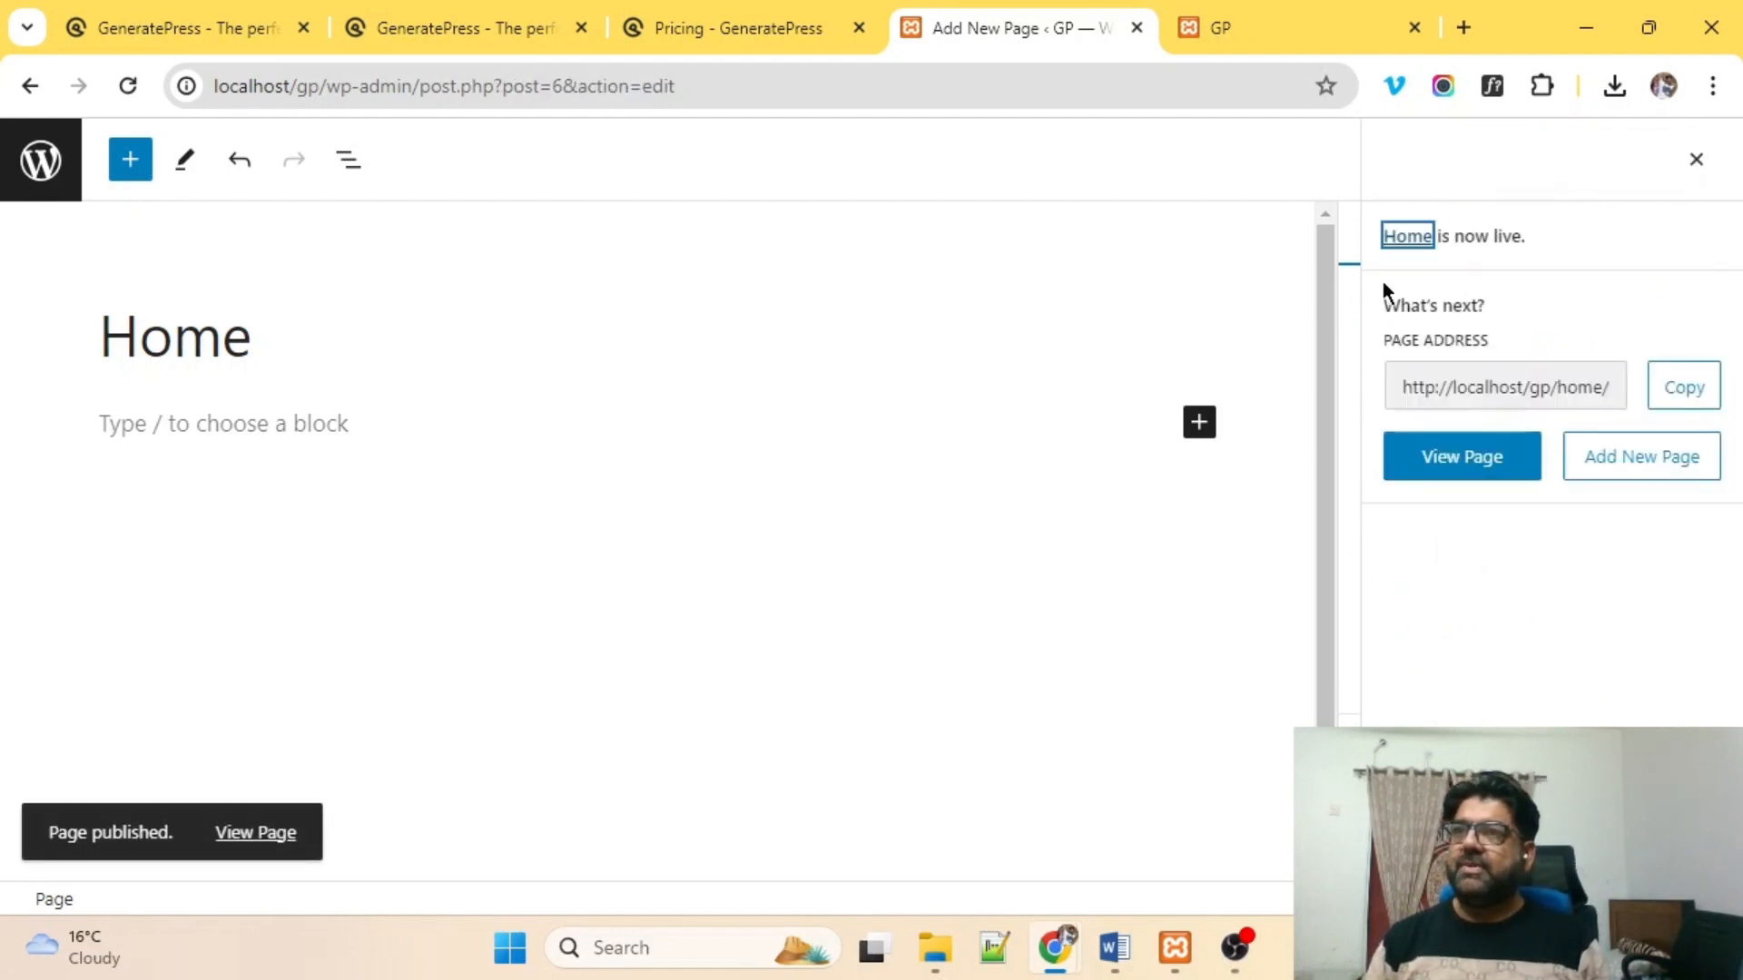
{"action": "left_click", "coordinate": [1696, 160]}
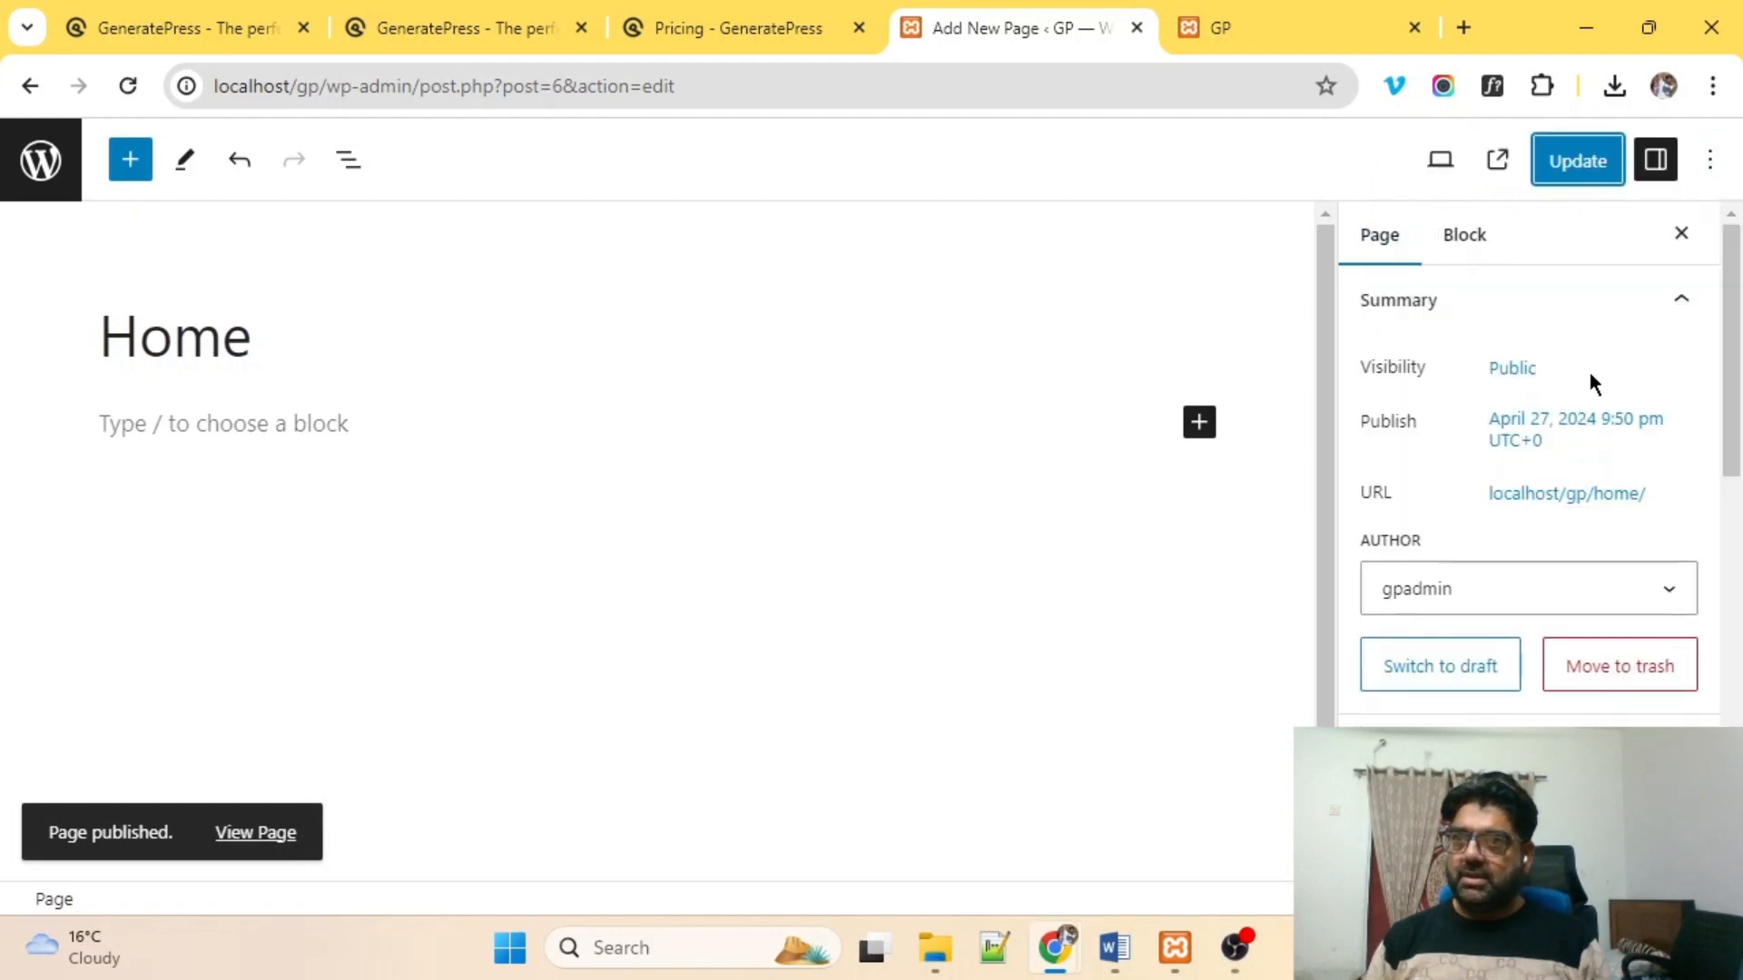
Set the Home page's Sidebar Layout to No Sidebars, Footer Widgets Default, and update the page.
{"action": "scroll", "coordinate": [1588, 376], "scroll_direction": "down", "scroll_amount": 3}
{"action": "scroll", "coordinate": [1587, 392], "scroll_direction": "down", "scroll_amount": 3}
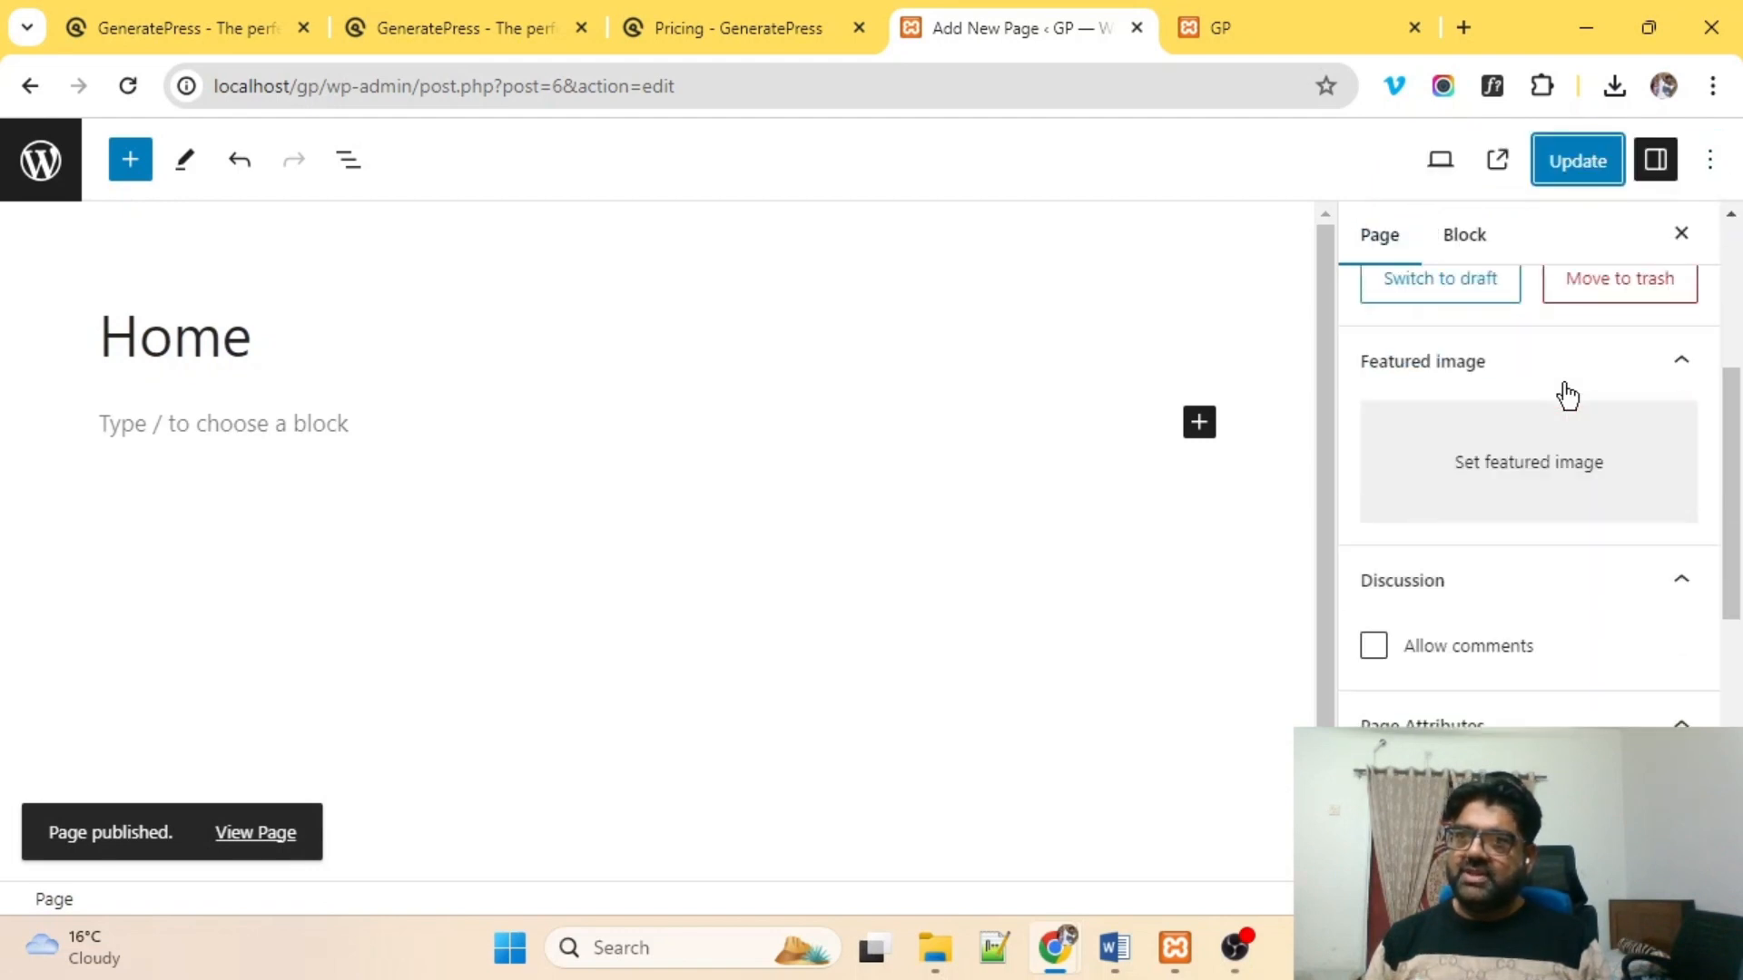
{"action": "scroll", "coordinate": [1565, 392], "scroll_direction": "down", "scroll_amount": 3}
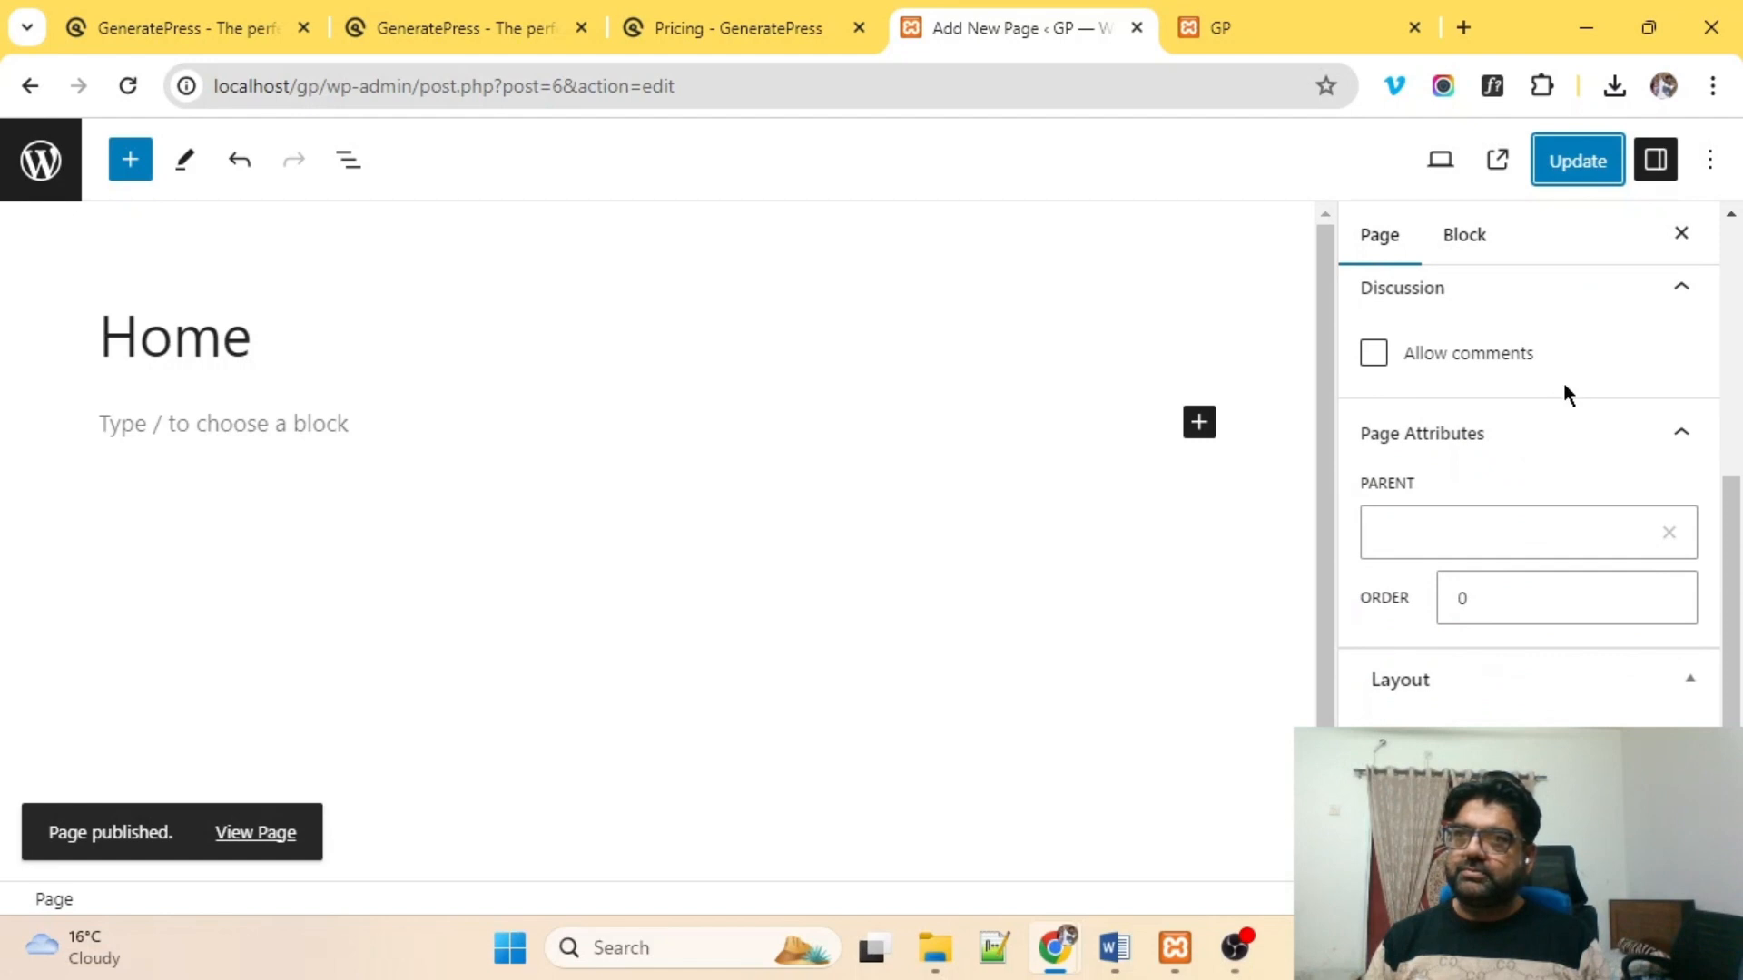
{"action": "scroll", "coordinate": [1565, 392], "scroll_direction": "up", "scroll_amount": 5}
{"action": "scroll", "coordinate": [1566, 392], "scroll_direction": "up", "scroll_amount": 3}
{"action": "scroll", "coordinate": [1563, 392], "scroll_direction": "down", "scroll_amount": 8}
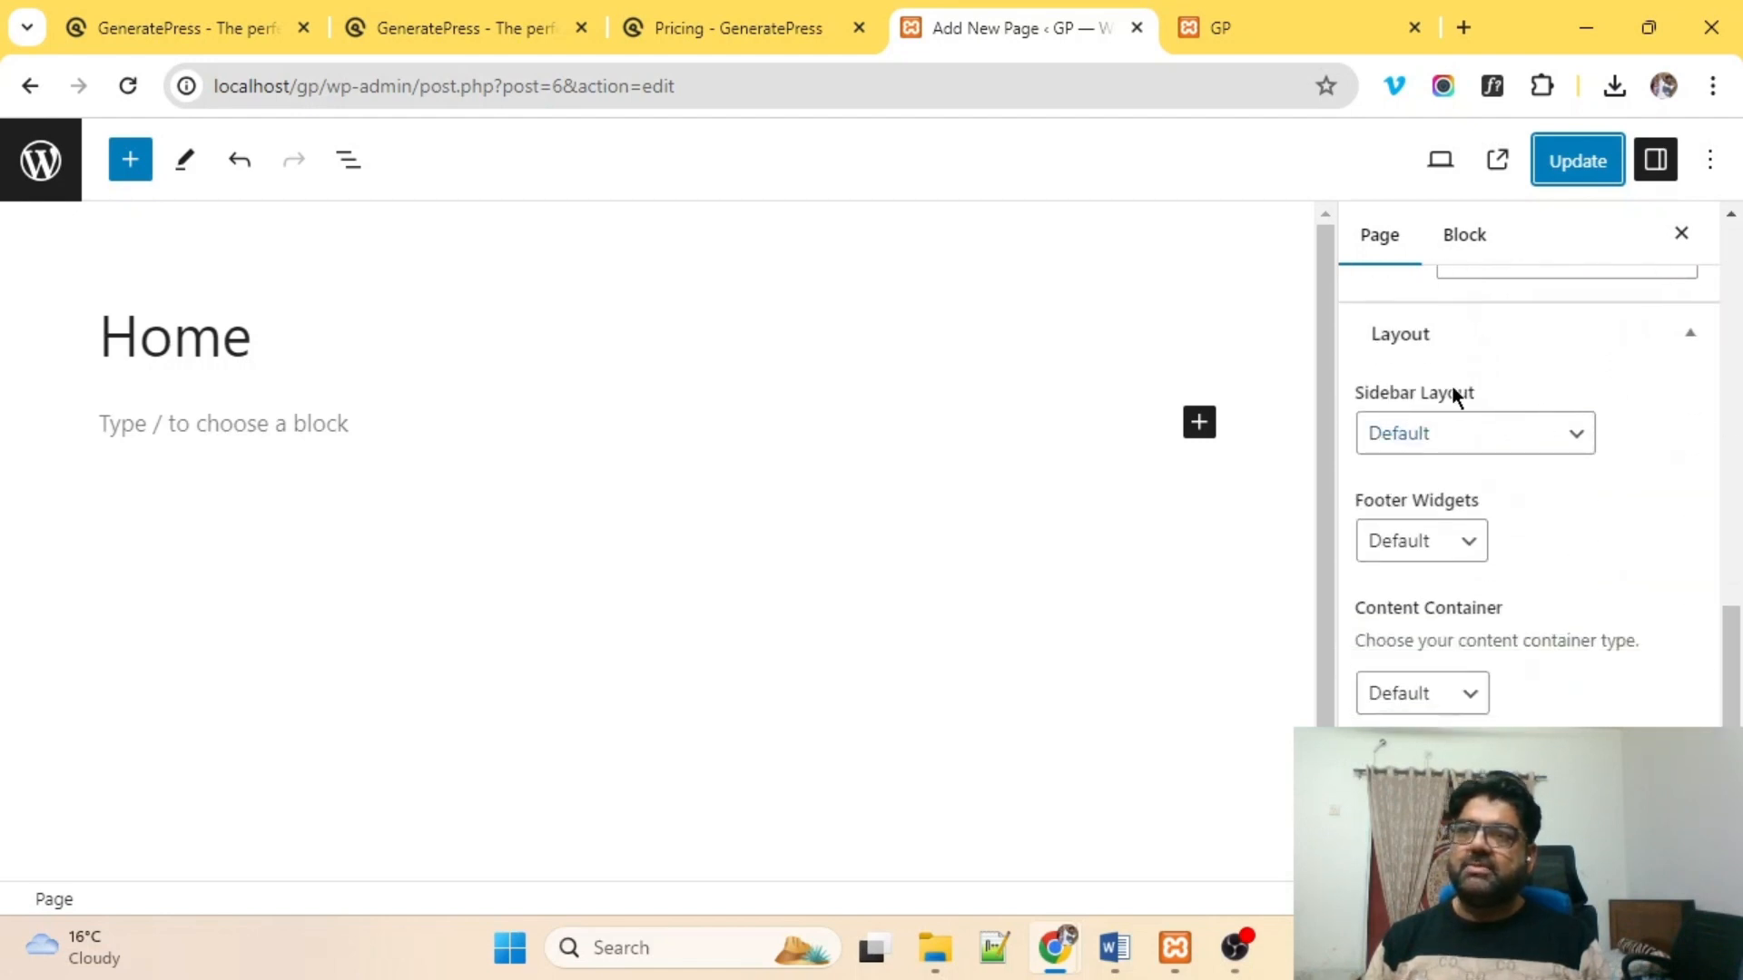
{"action": "left_click", "coordinate": [1452, 445]}
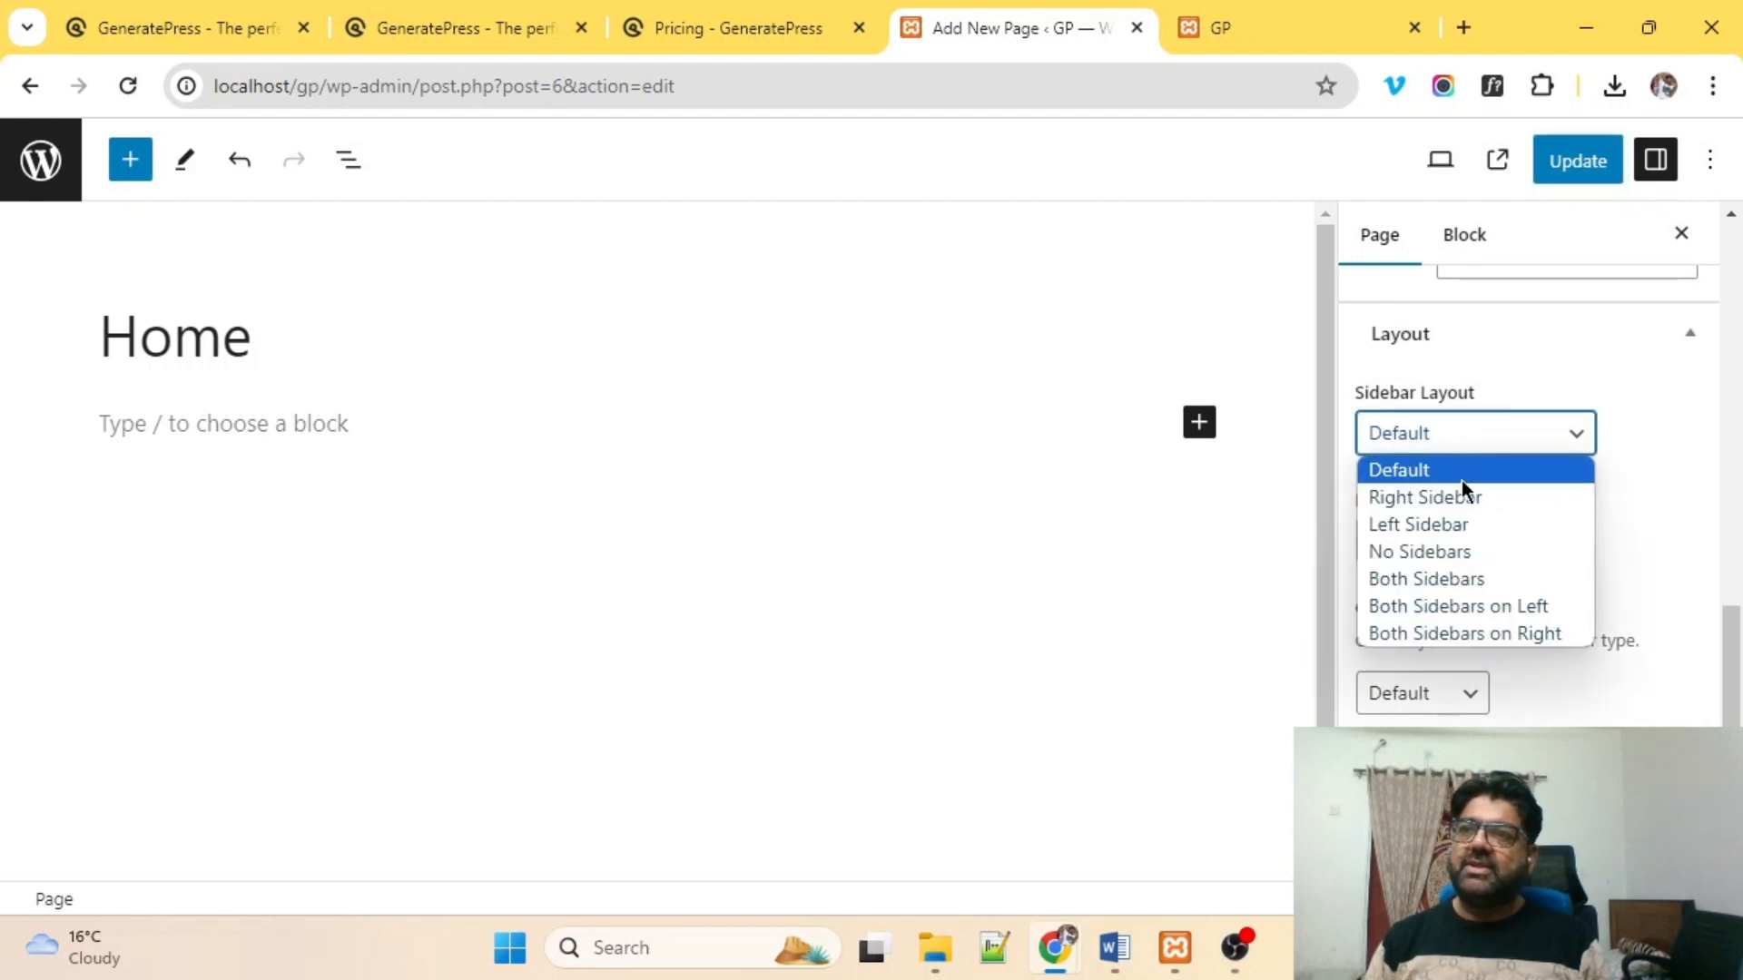
{"action": "left_click", "coordinate": [1437, 551]}
{"action": "left_click", "coordinate": [1442, 547]}
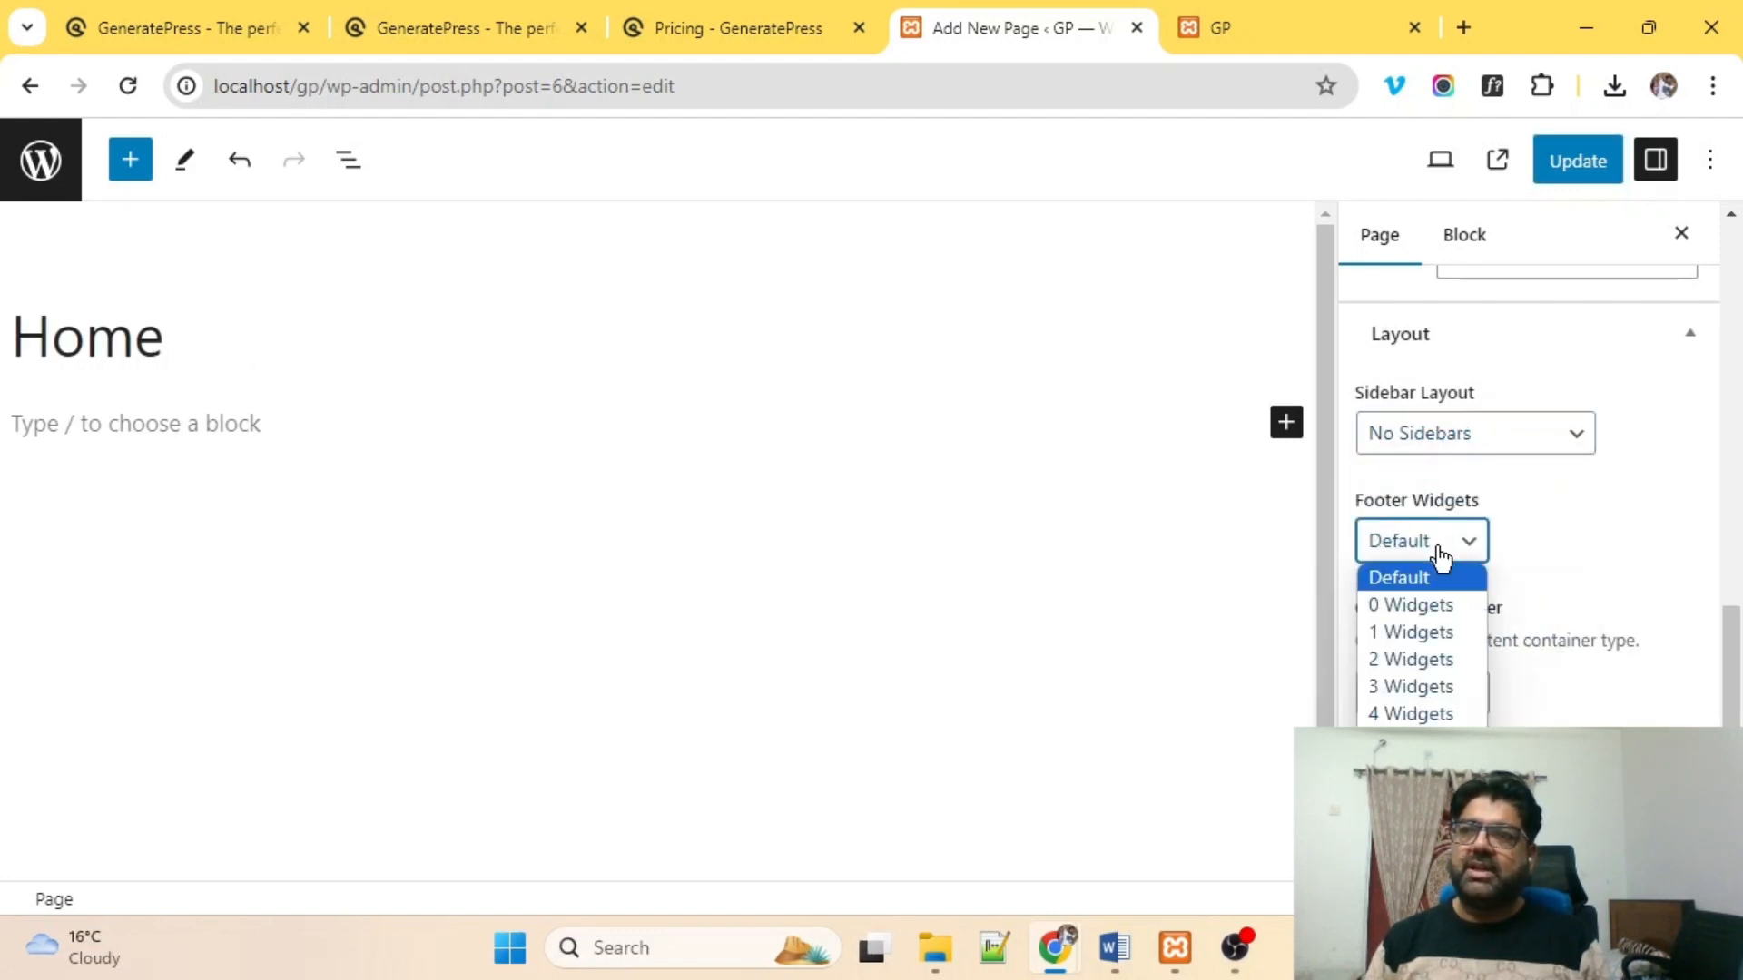
{"action": "left_click", "coordinate": [1639, 467]}
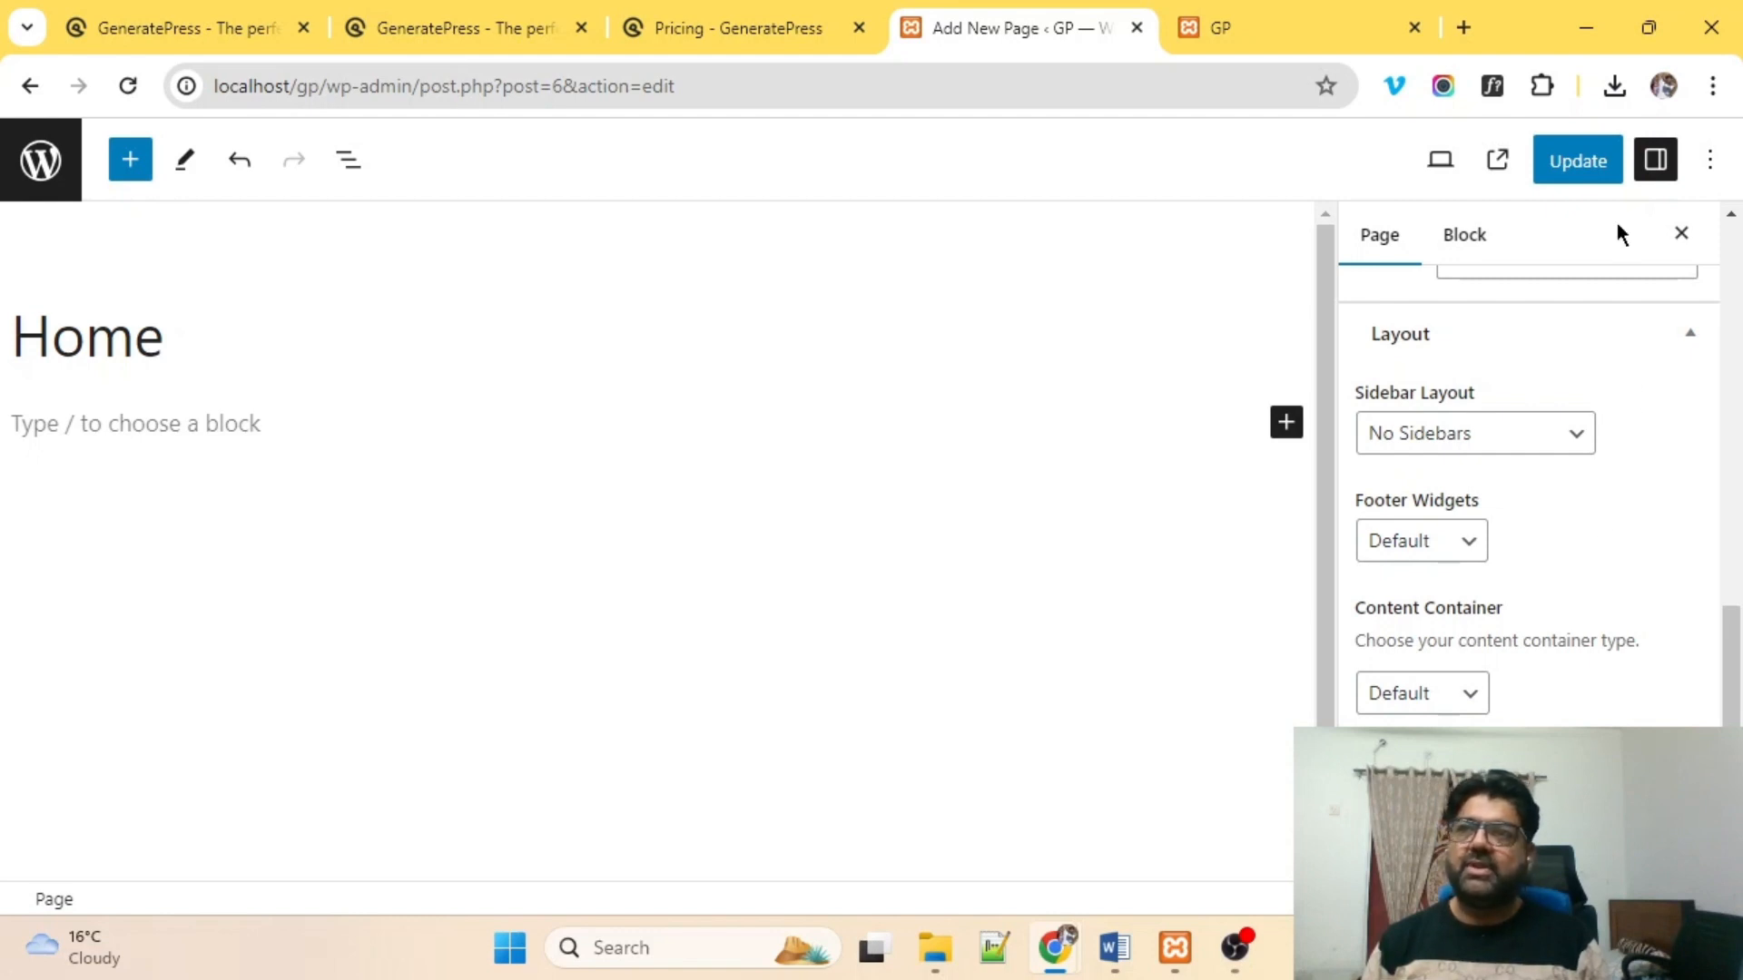
{"action": "left_click", "coordinate": [1567, 162]}
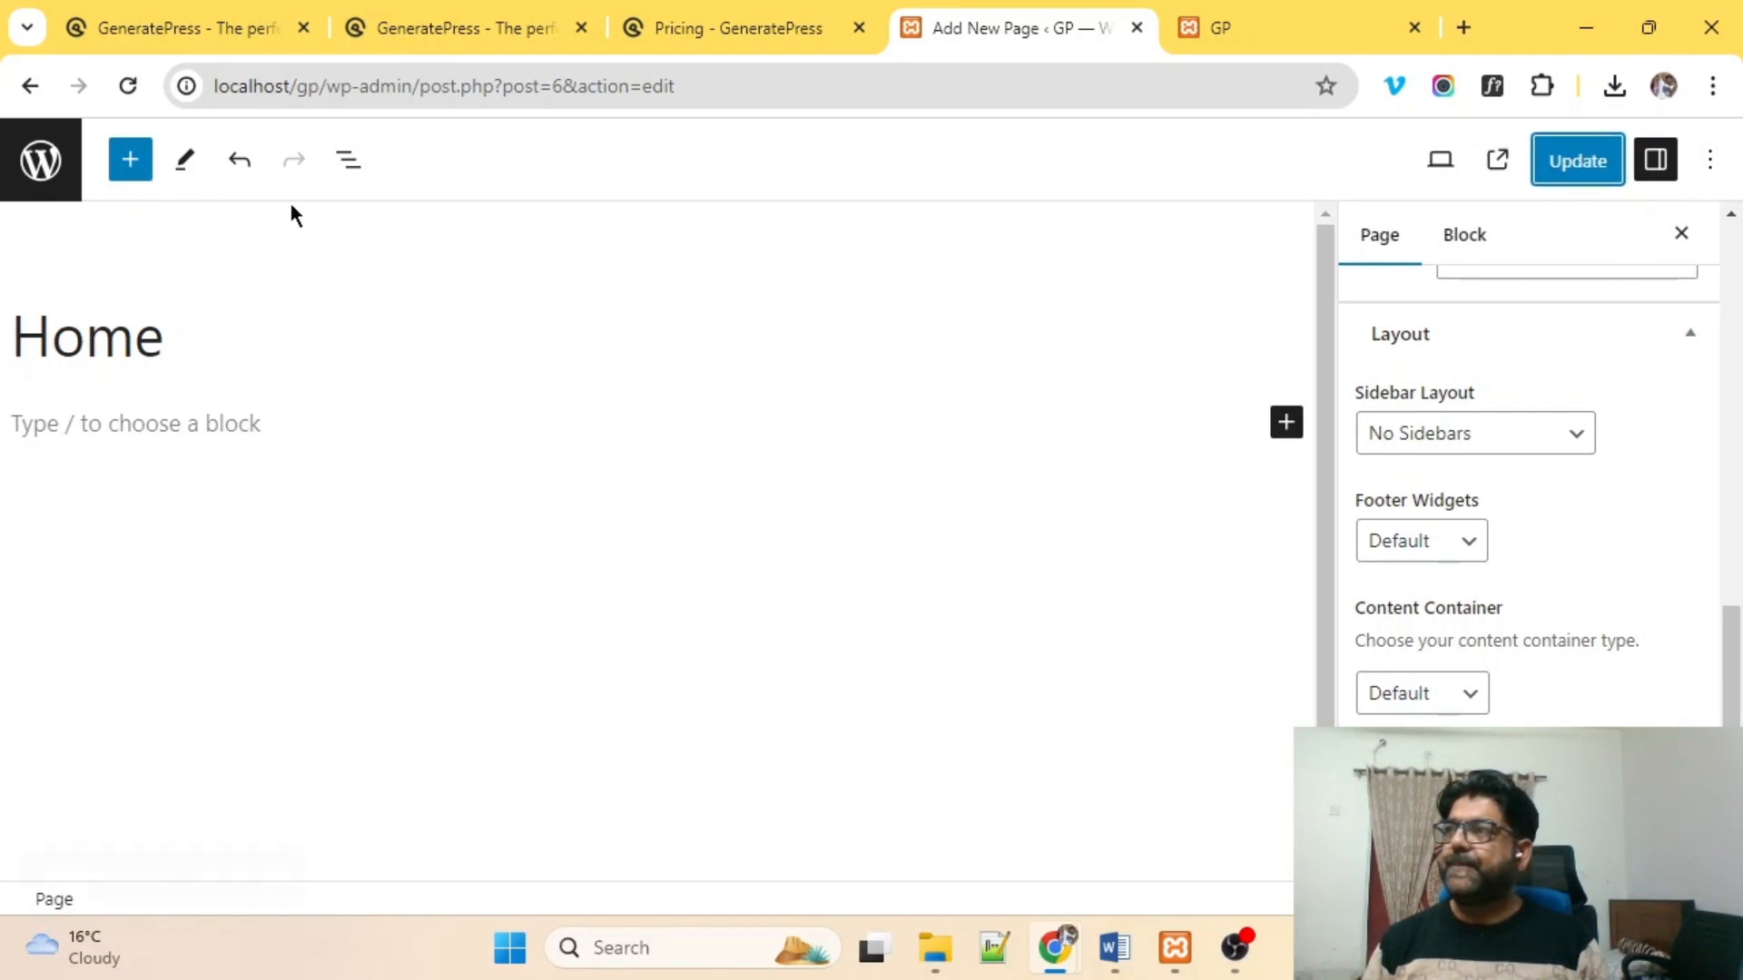
Create and publish a new page titled 'Blog', then return to the Pages list.
{"action": "left_click", "coordinate": [40, 160]}
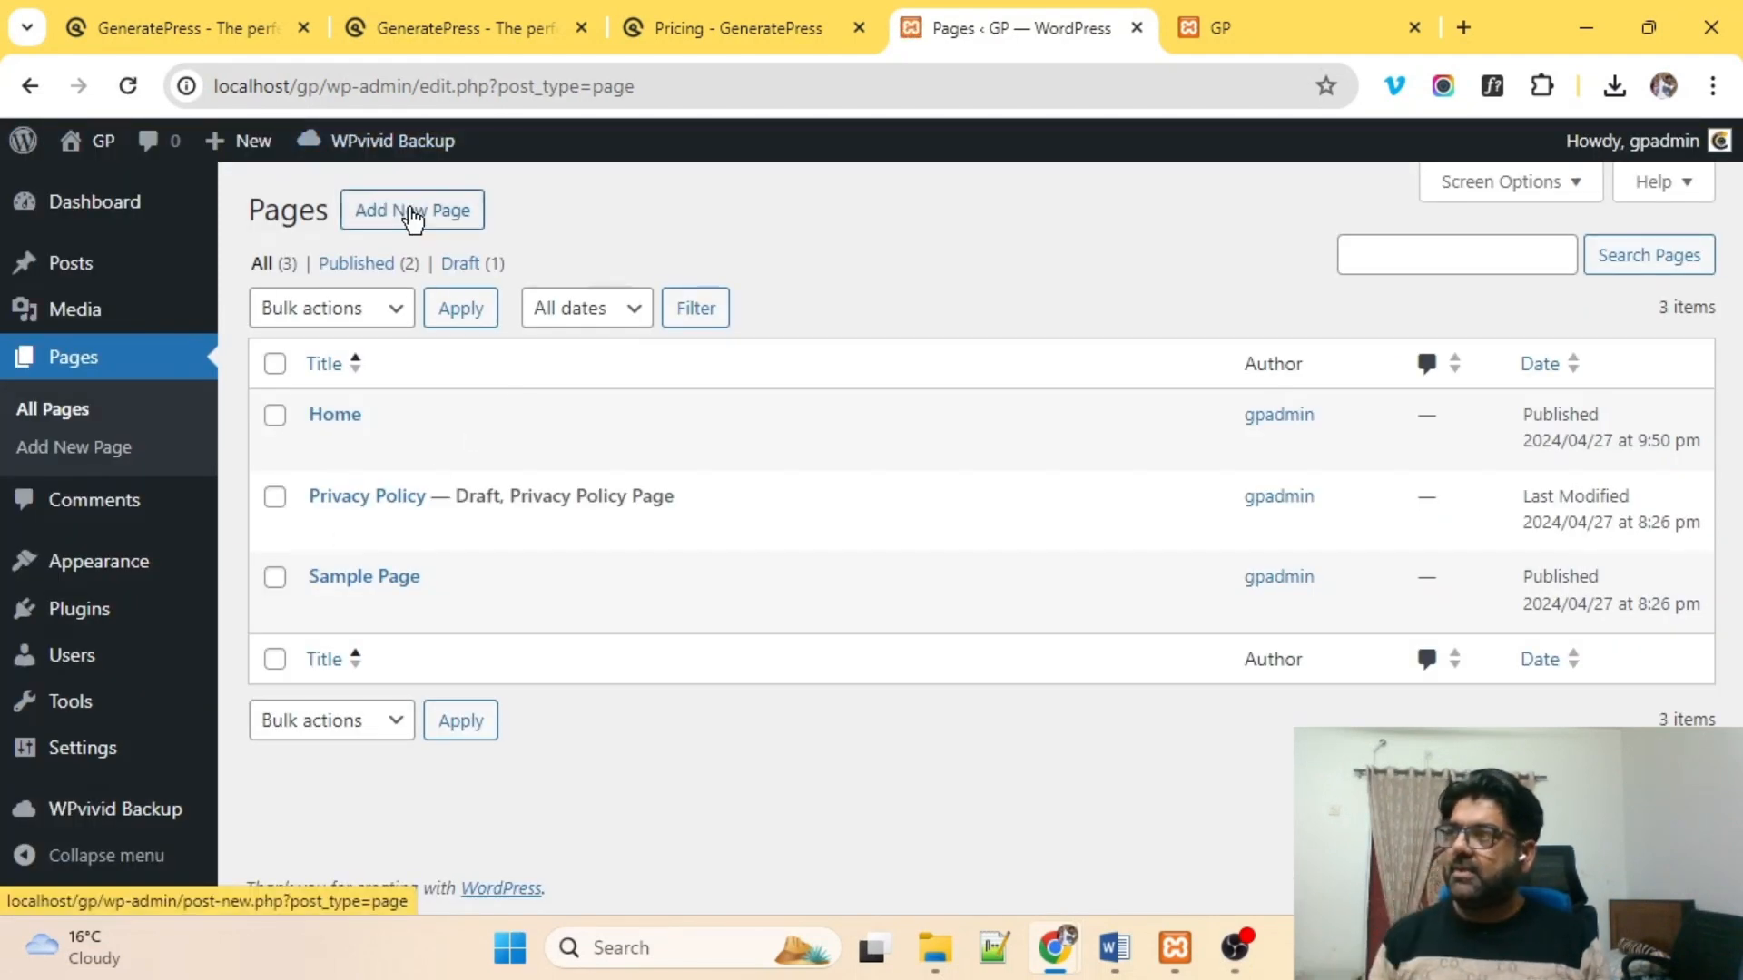
{"action": "left_click", "coordinate": [413, 214]}
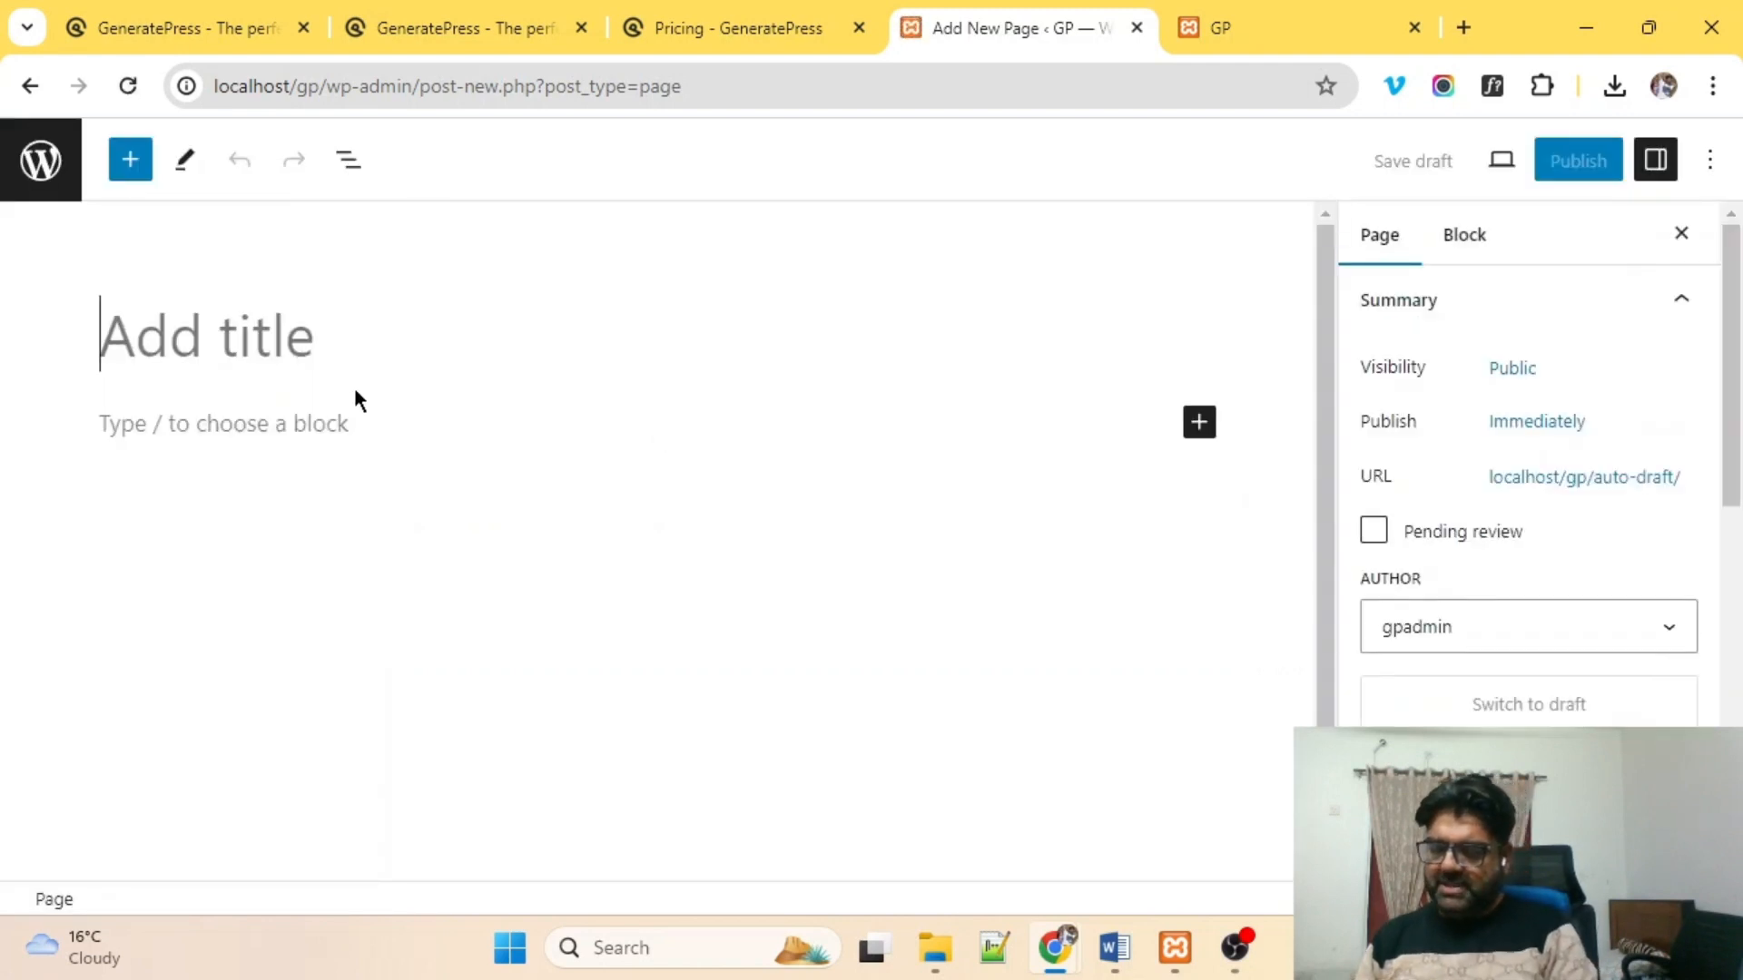
{"action": "type", "text": "Blog"}
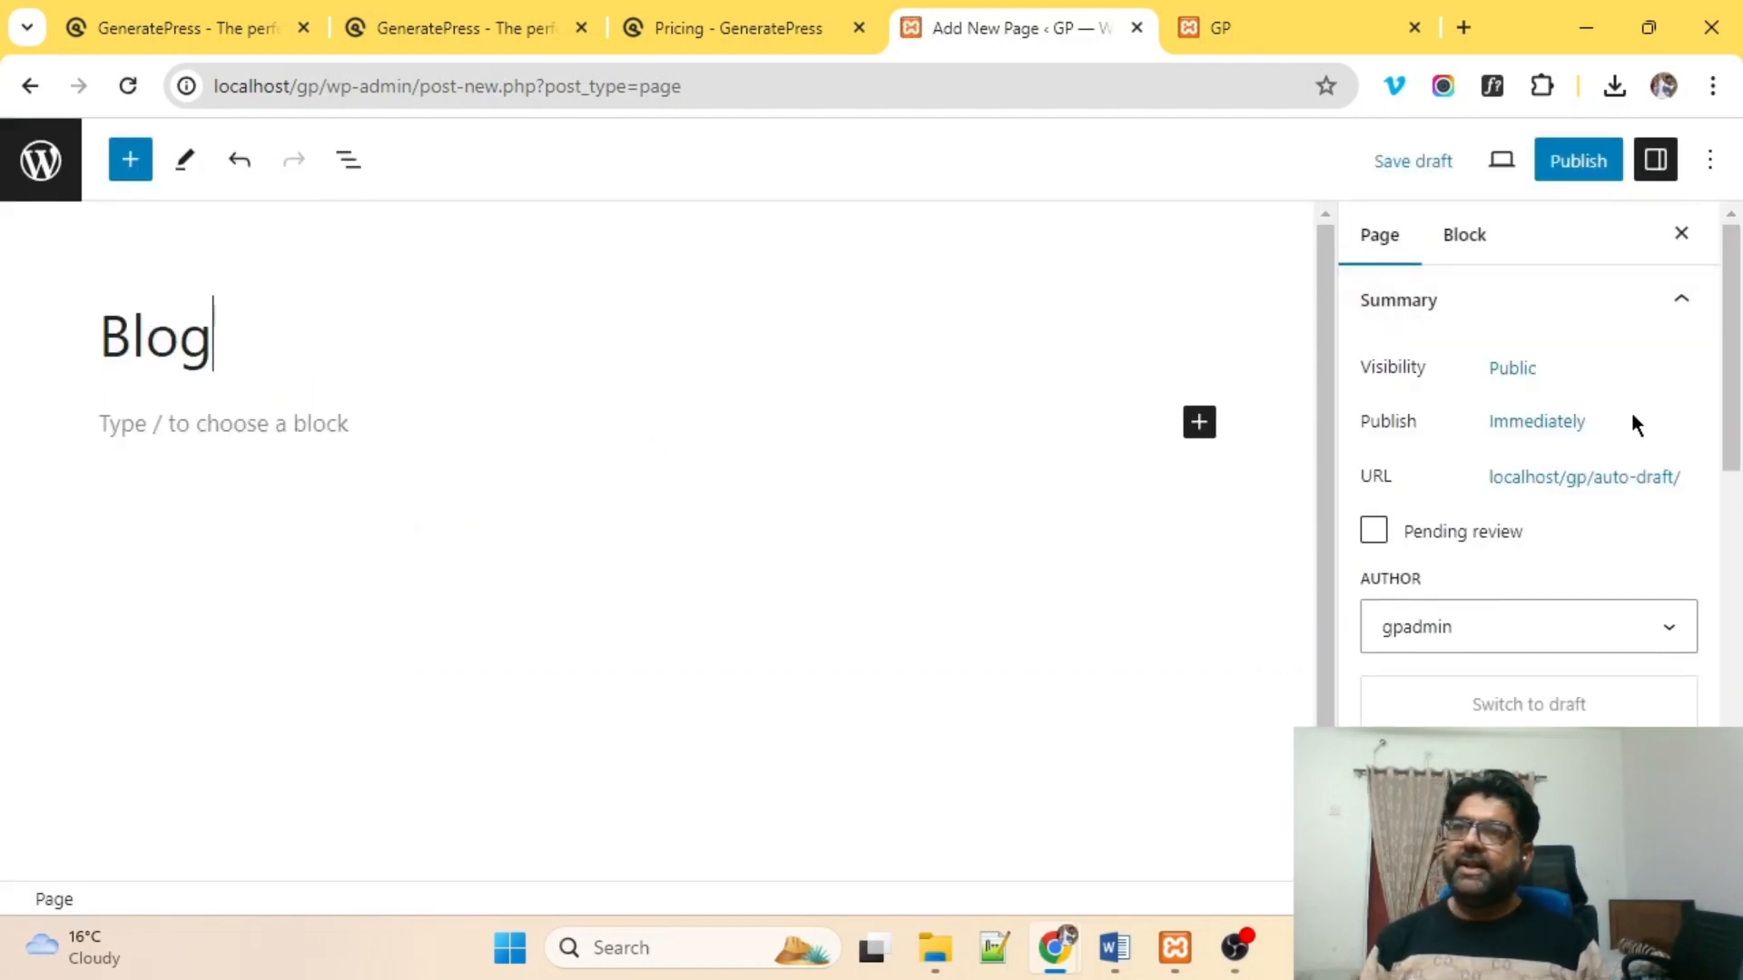
{"action": "left_click", "coordinate": [1578, 161]}
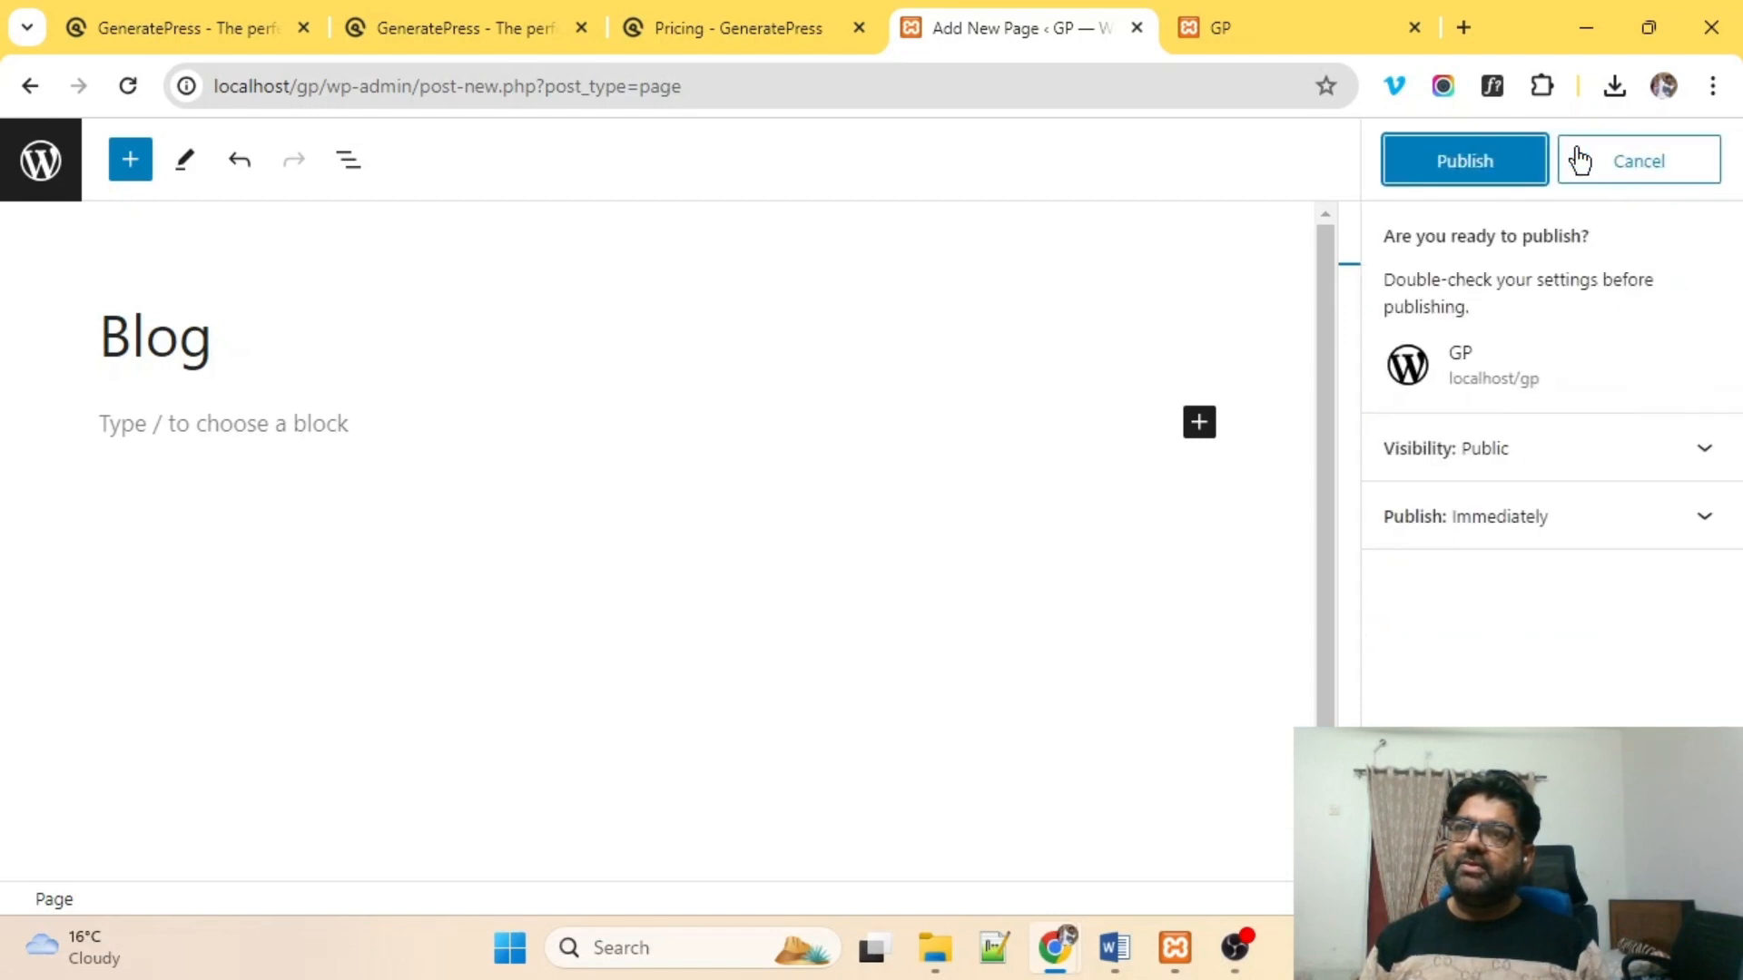
{"action": "left_click", "coordinate": [1506, 160]}
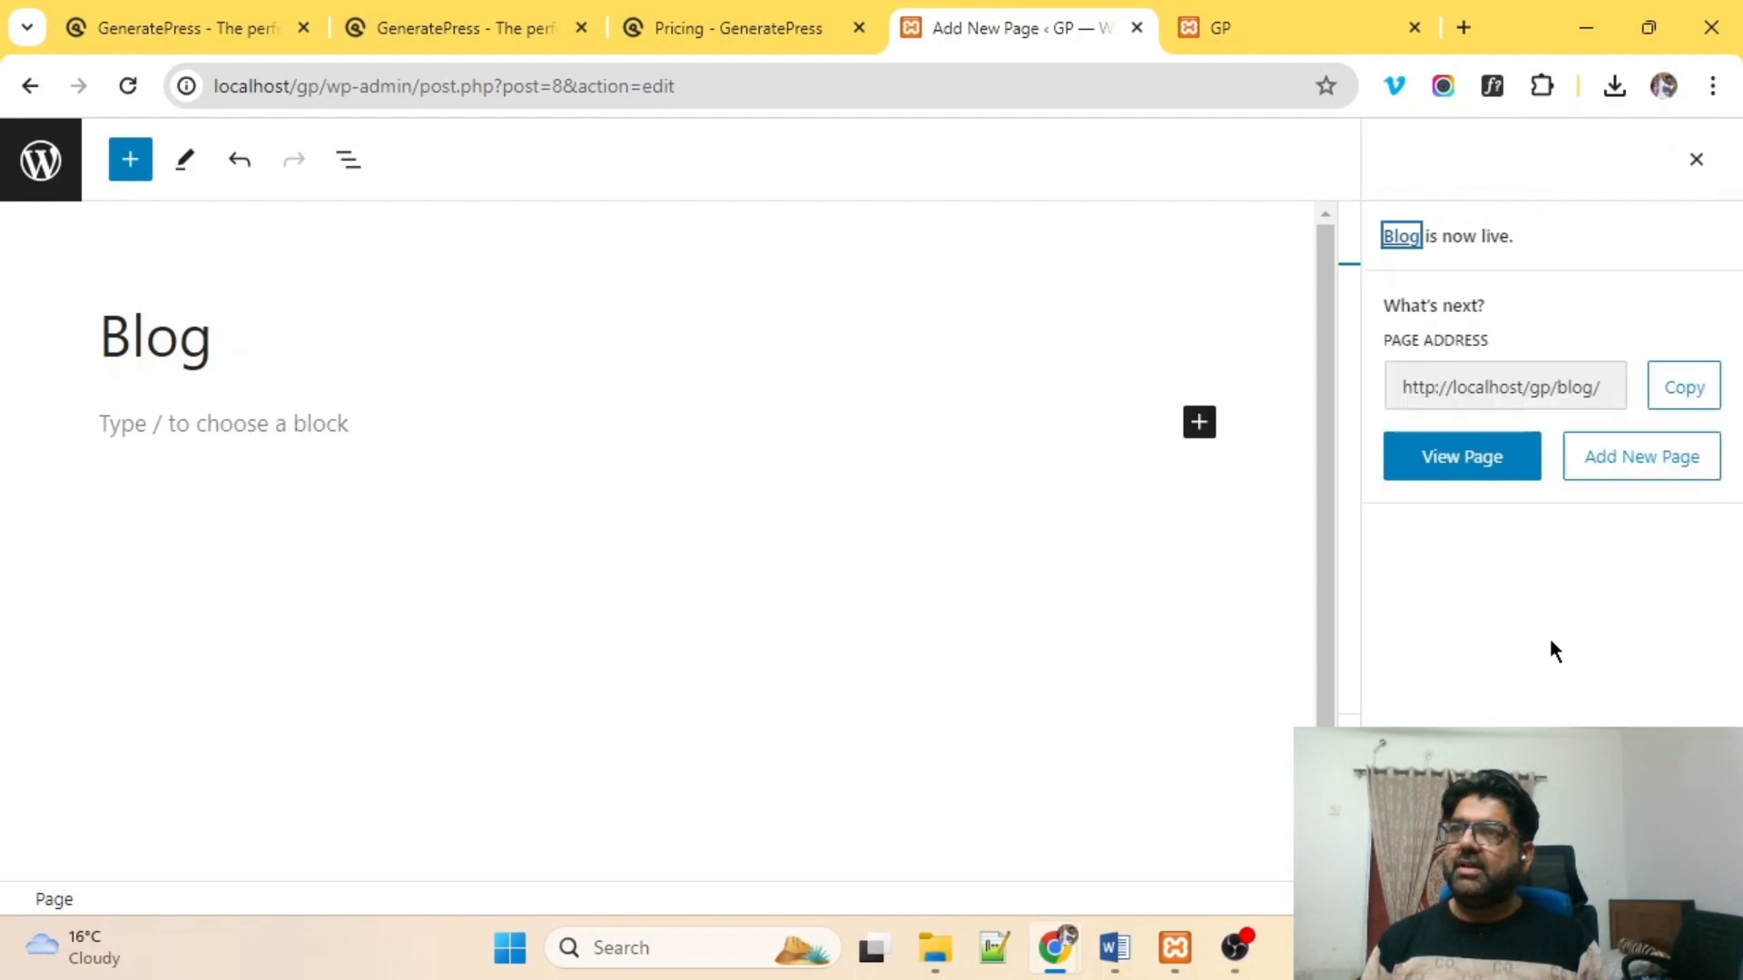
{"action": "left_click", "coordinate": [1695, 163]}
{"action": "scroll", "coordinate": [1458, 623], "scroll_direction": "down", "scroll_amount": 5}
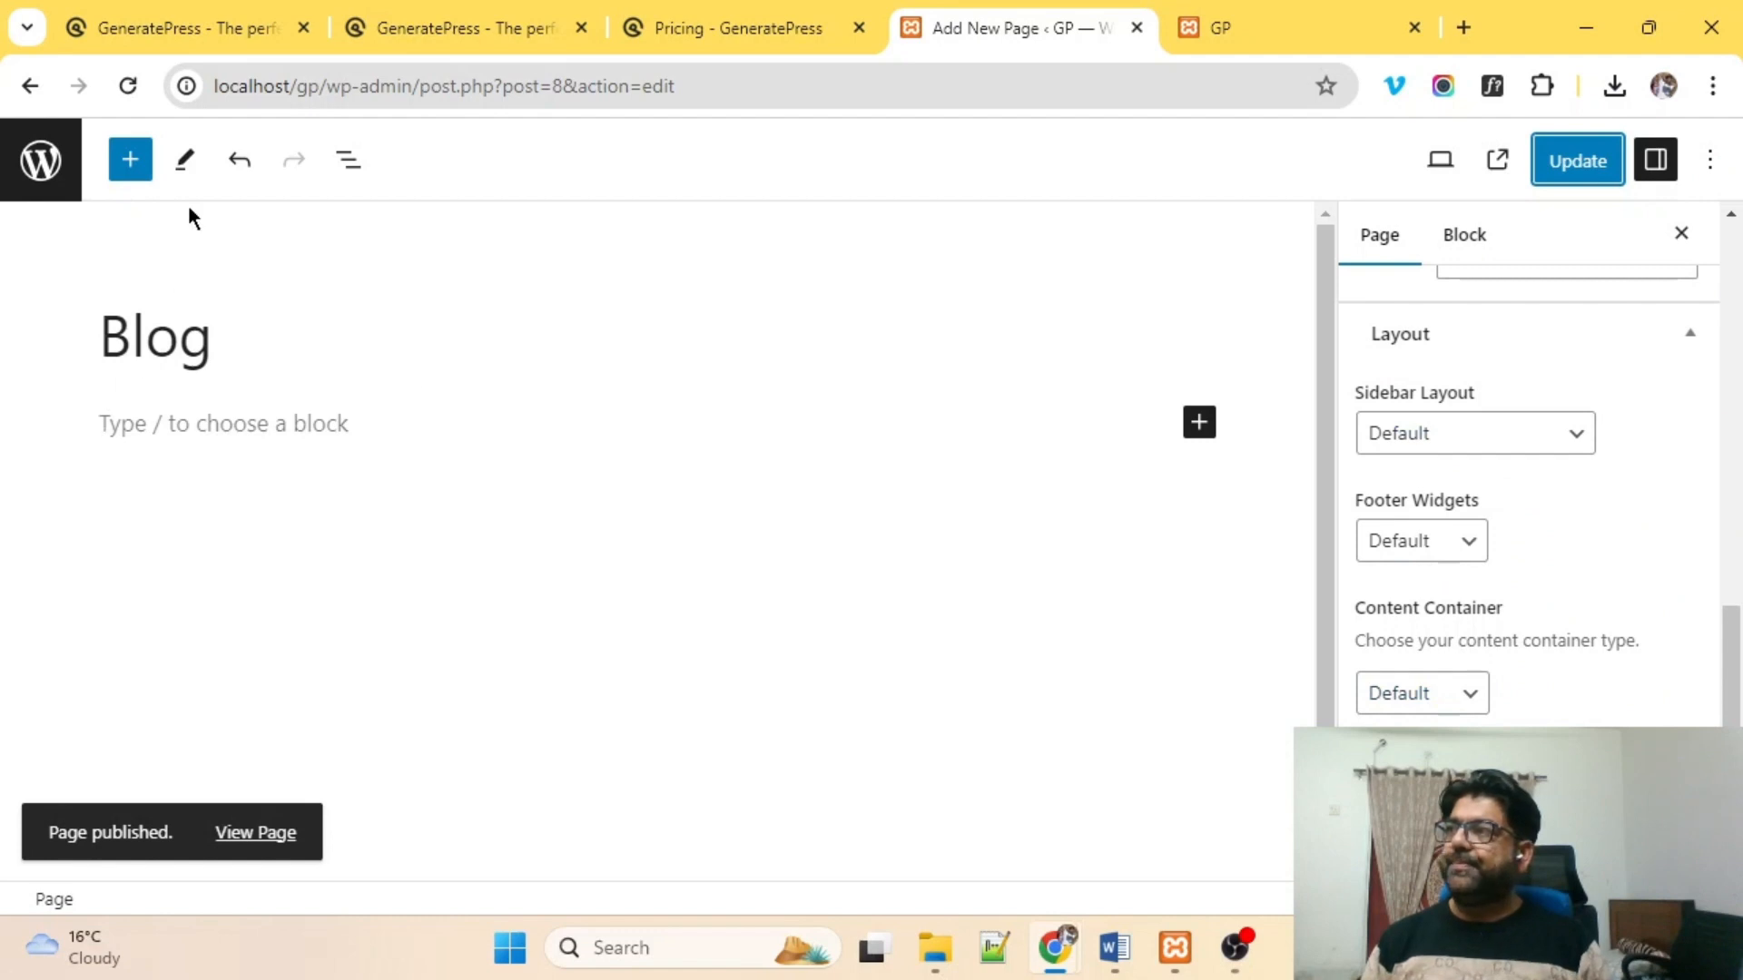
{"action": "left_click", "coordinate": [47, 172]}
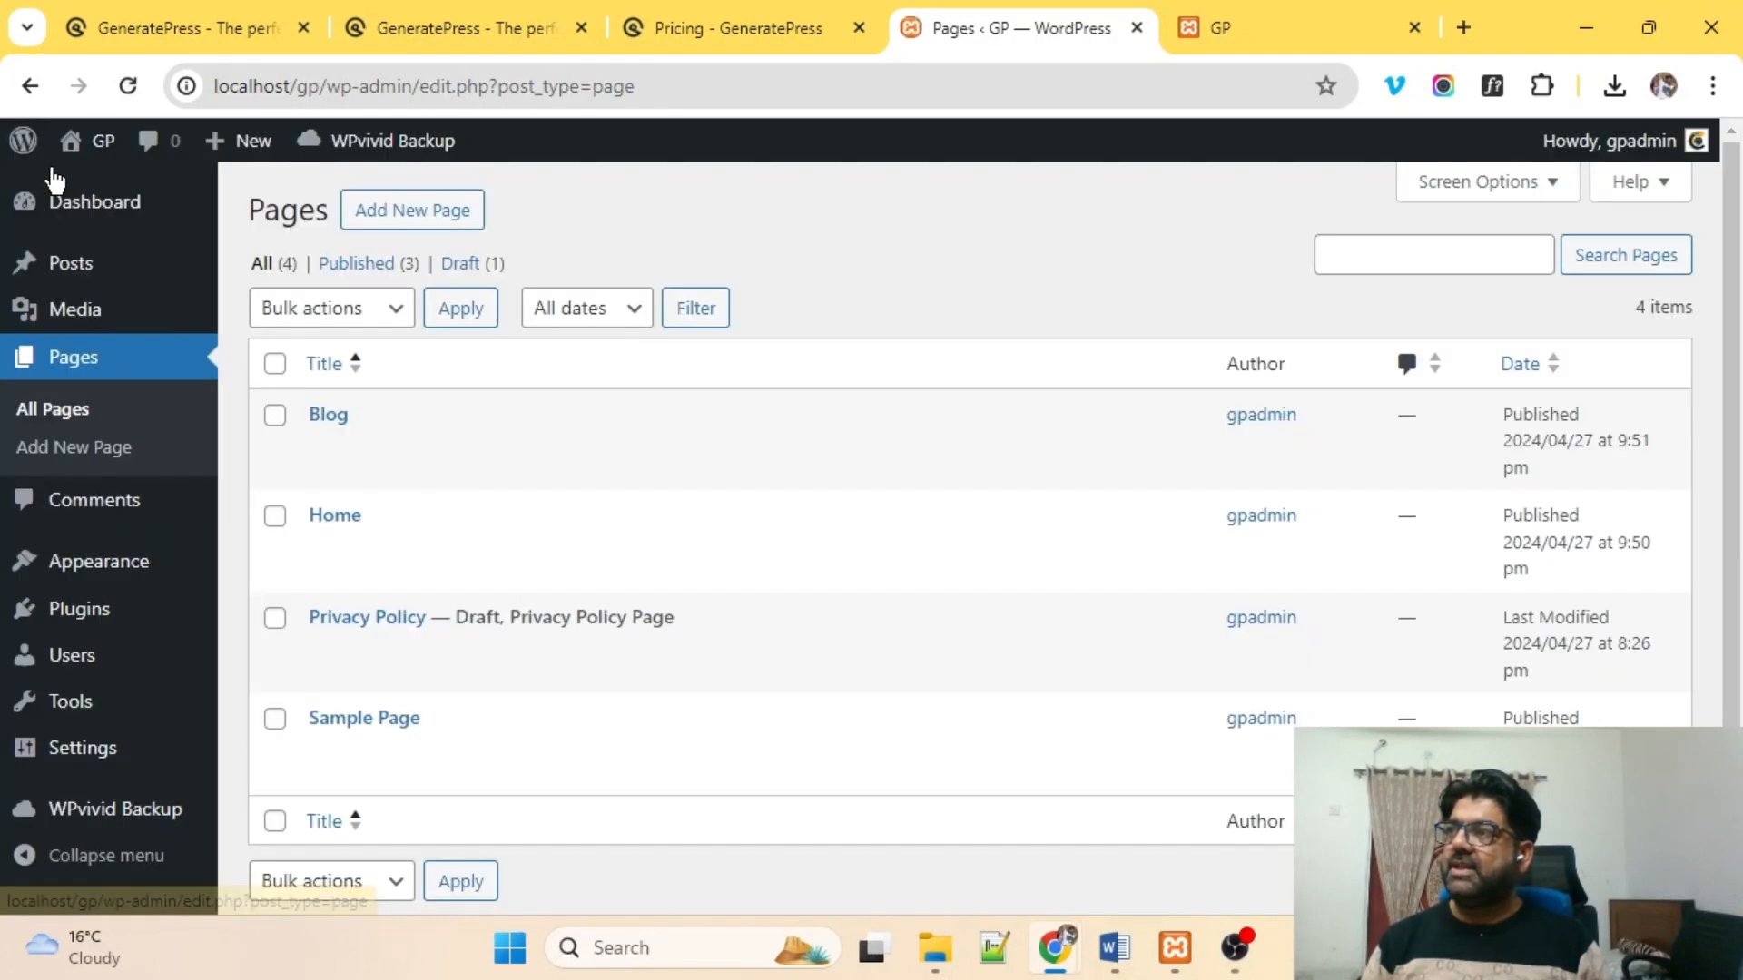
Add a page titled 'Contact us', publish it, and return to the Pages list.
{"action": "left_click", "coordinate": [457, 216]}
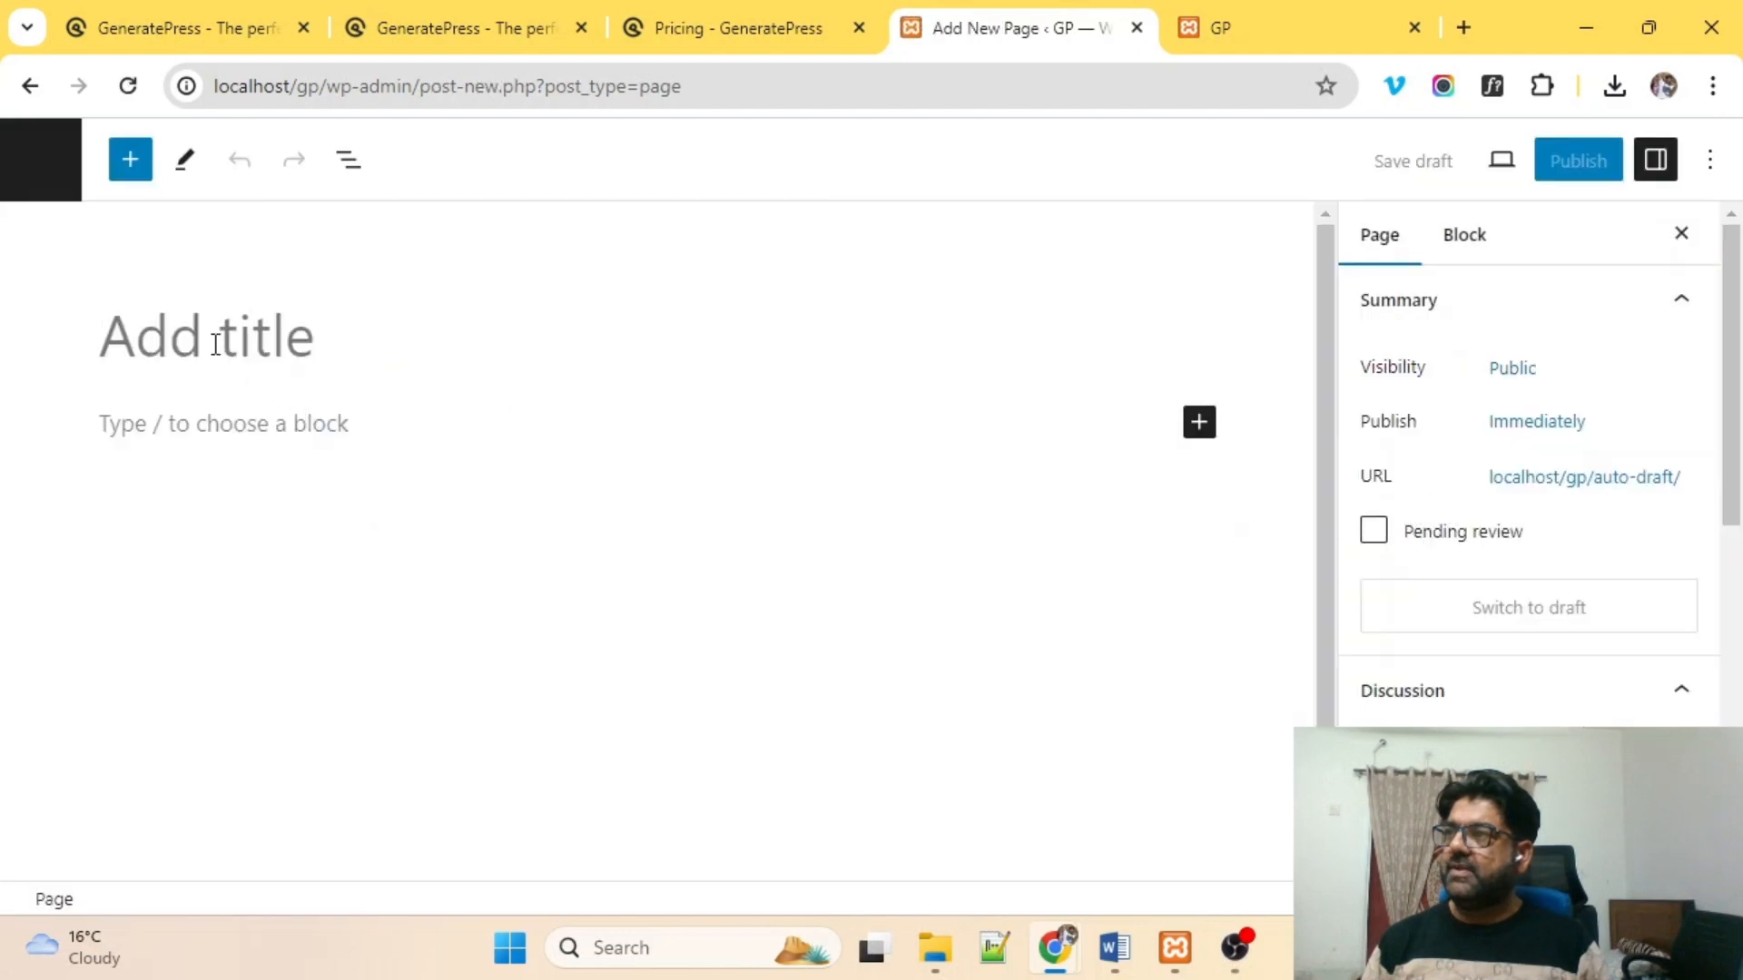
{"action": "type", "text": "Con"}
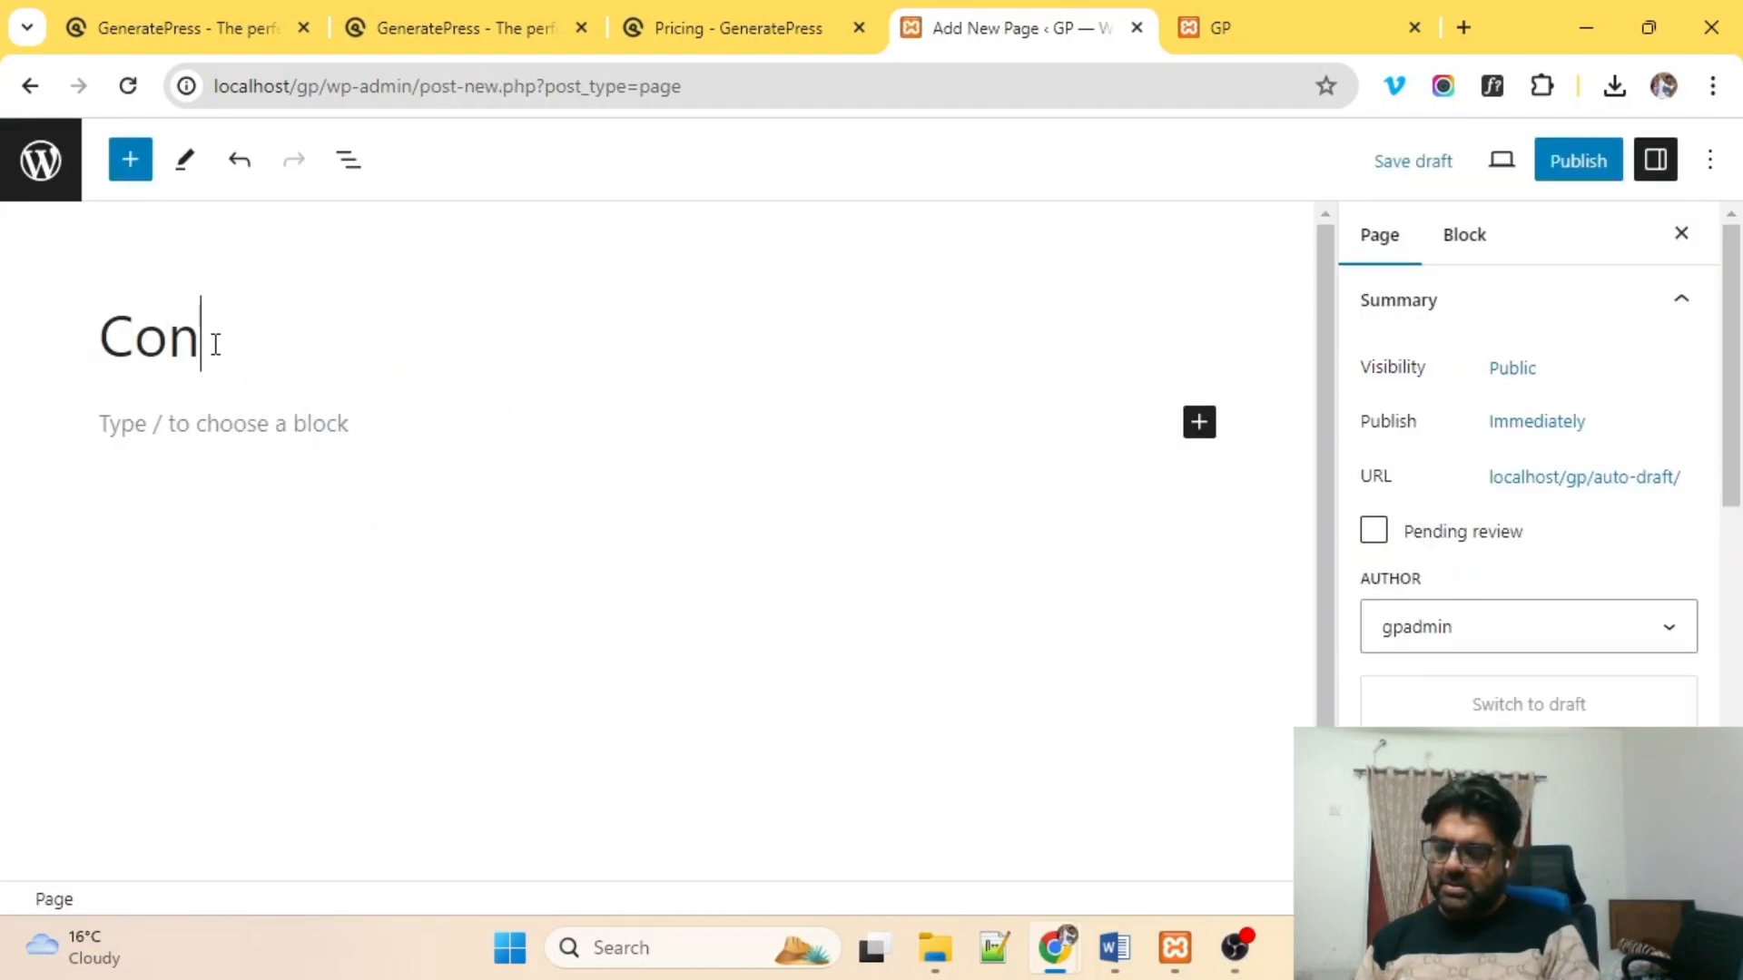
{"action": "type", "text": "tact su"}
{"action": "key", "text": "BackSpace"}
{"action": "key", "text": "BackSpace"}
{"action": "type", "text": "us"}
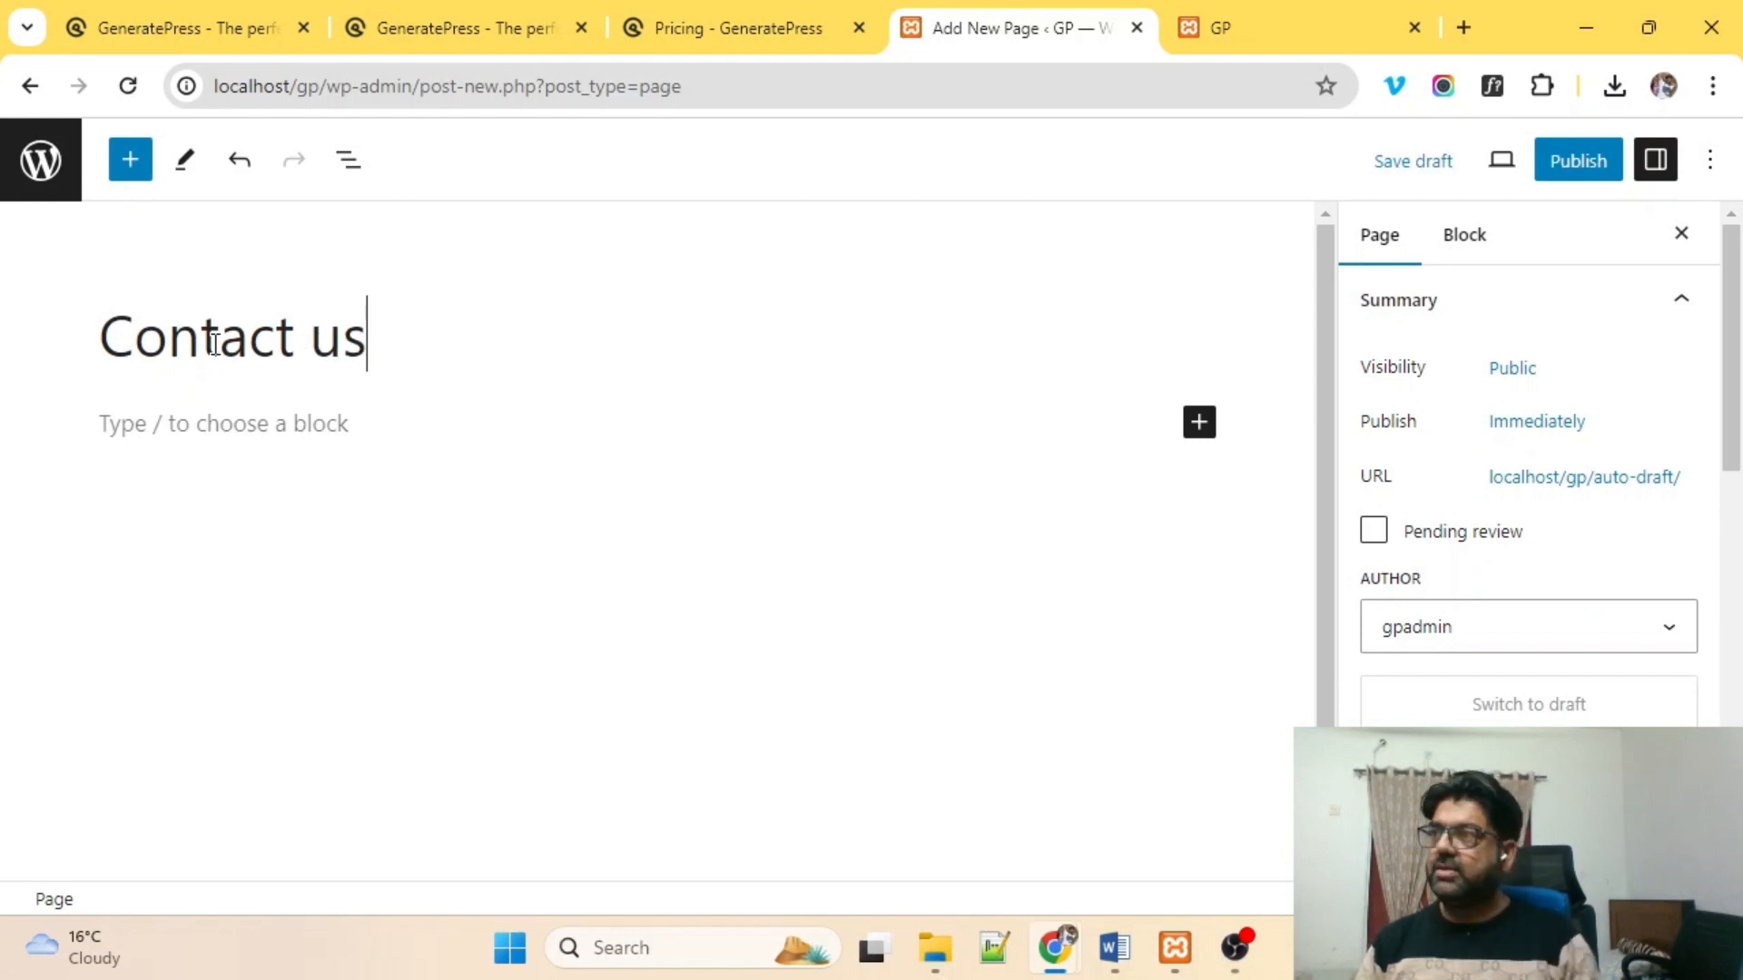
{"action": "left_click", "coordinate": [1576, 160]}
{"action": "left_click", "coordinate": [1441, 173]}
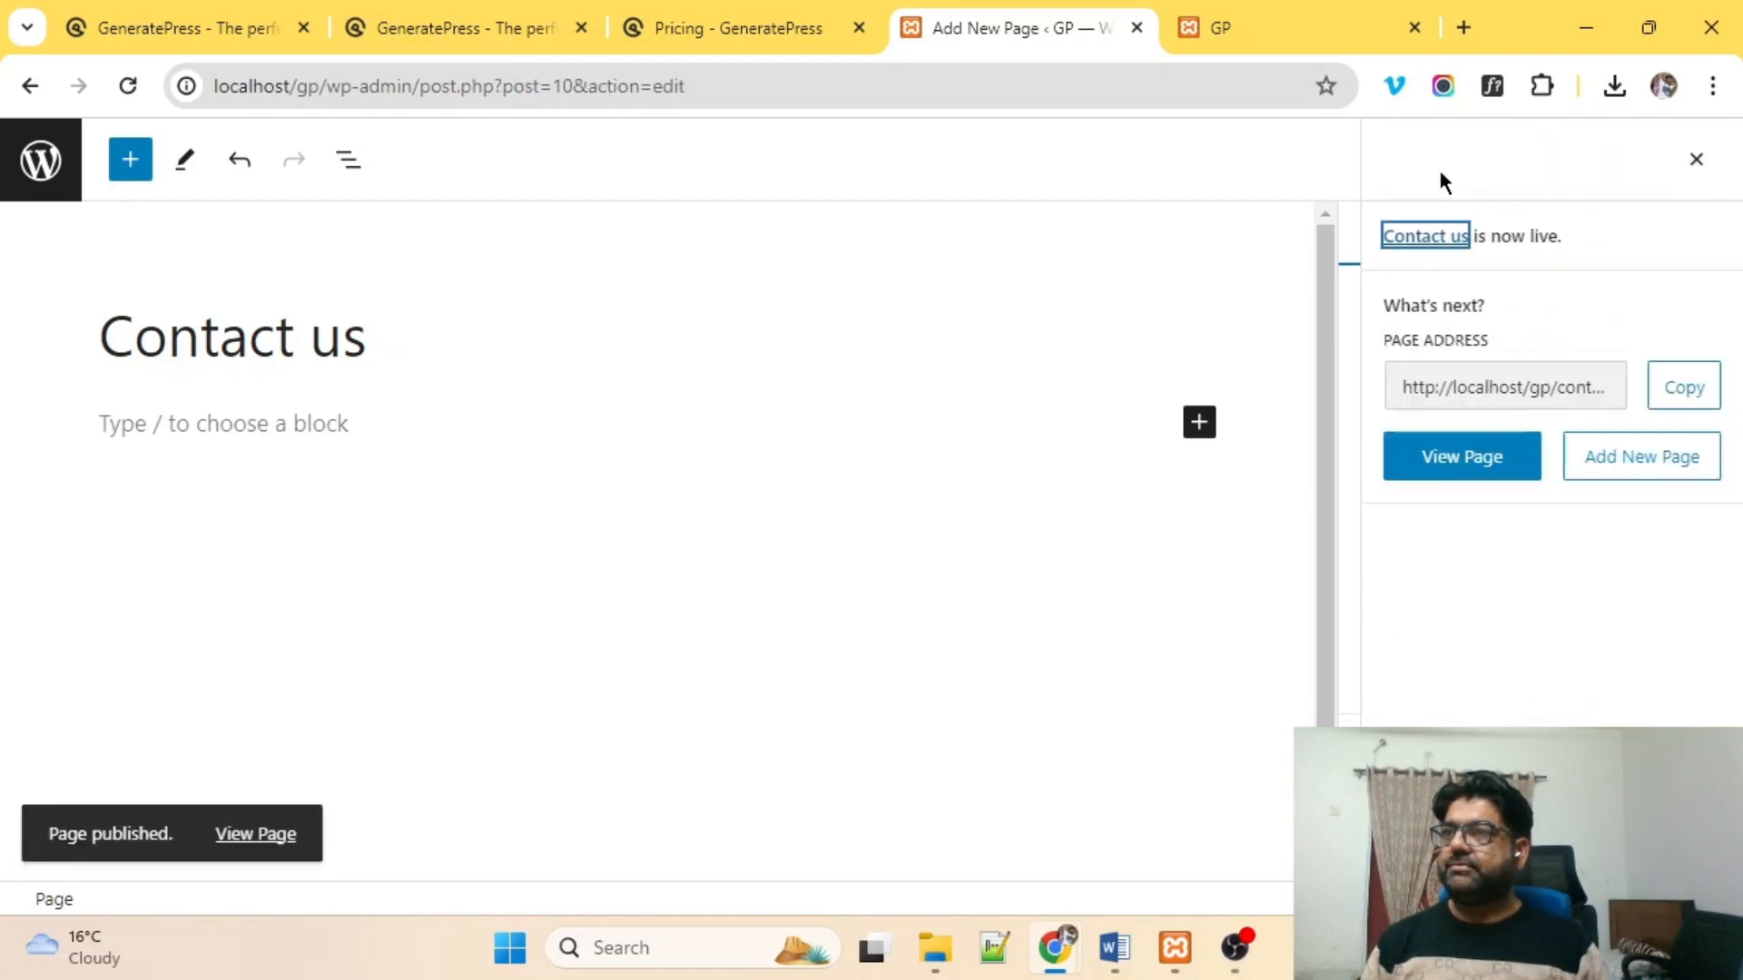
{"action": "left_click", "coordinate": [32, 182]}
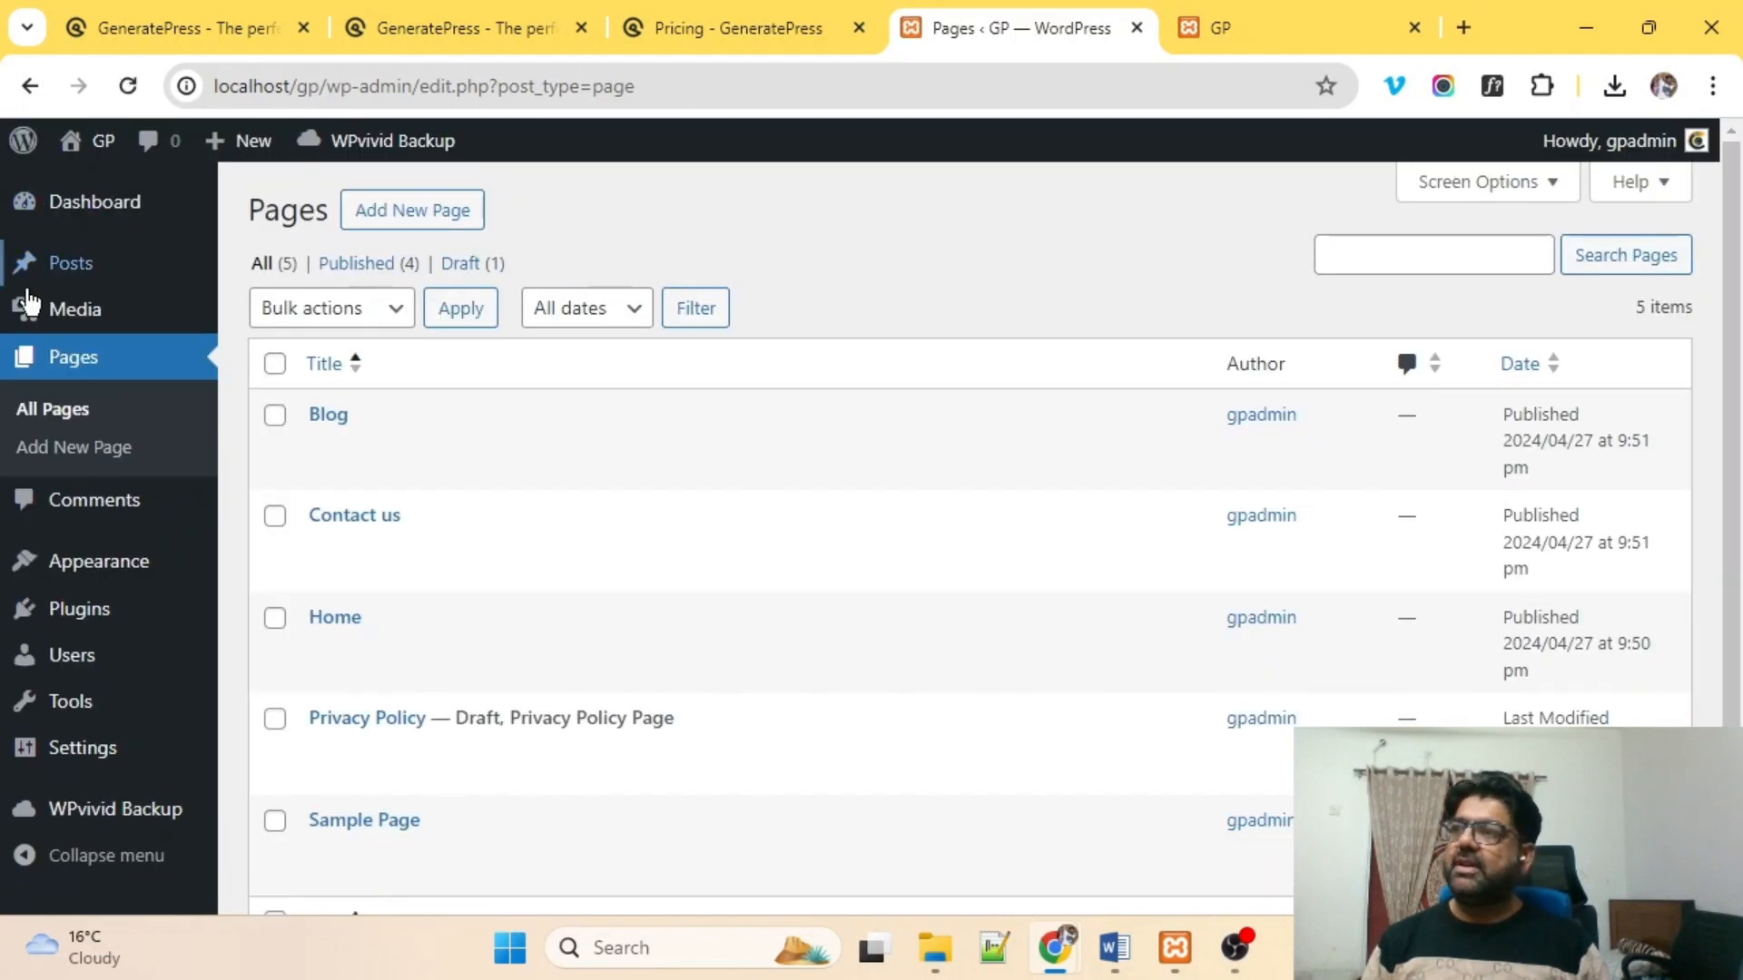
{"action": "scroll", "coordinate": [298, 554], "scroll_direction": "down", "scroll_amount": 1}
{"action": "scroll", "coordinate": [298, 553], "scroll_direction": "down", "scroll_amount": 2}
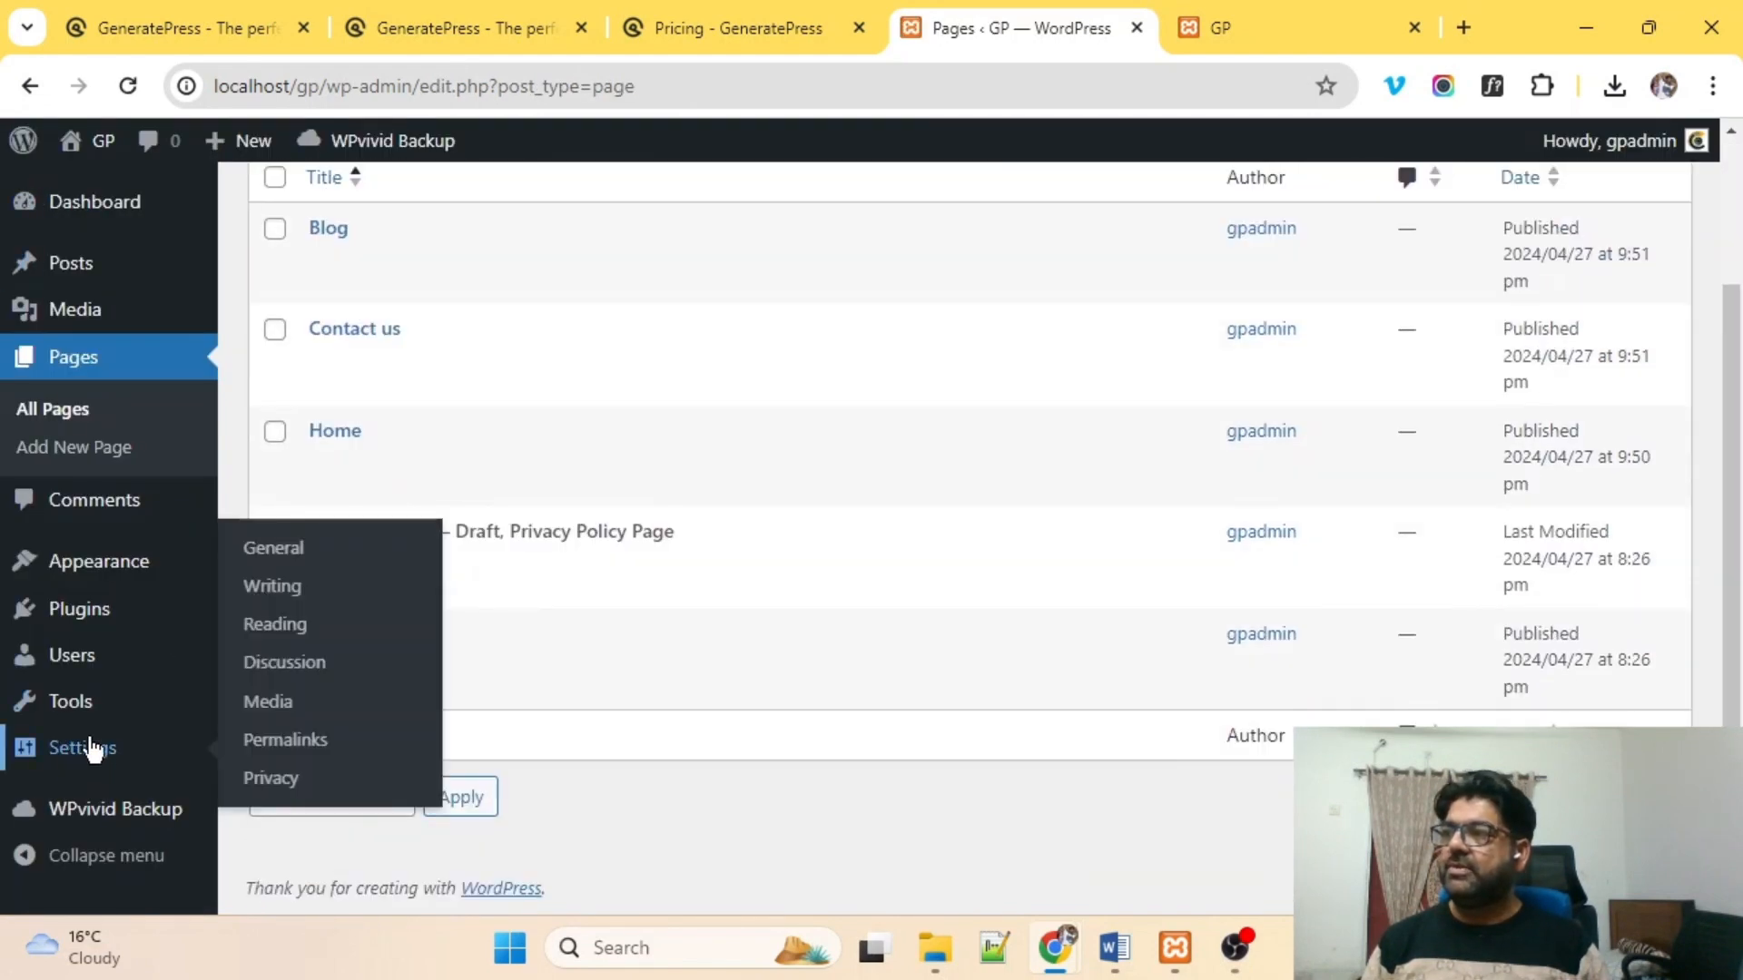
In Settings > Reading, choose a static front page with Home as the homepage.
{"action": "left_click", "coordinate": [80, 752]}
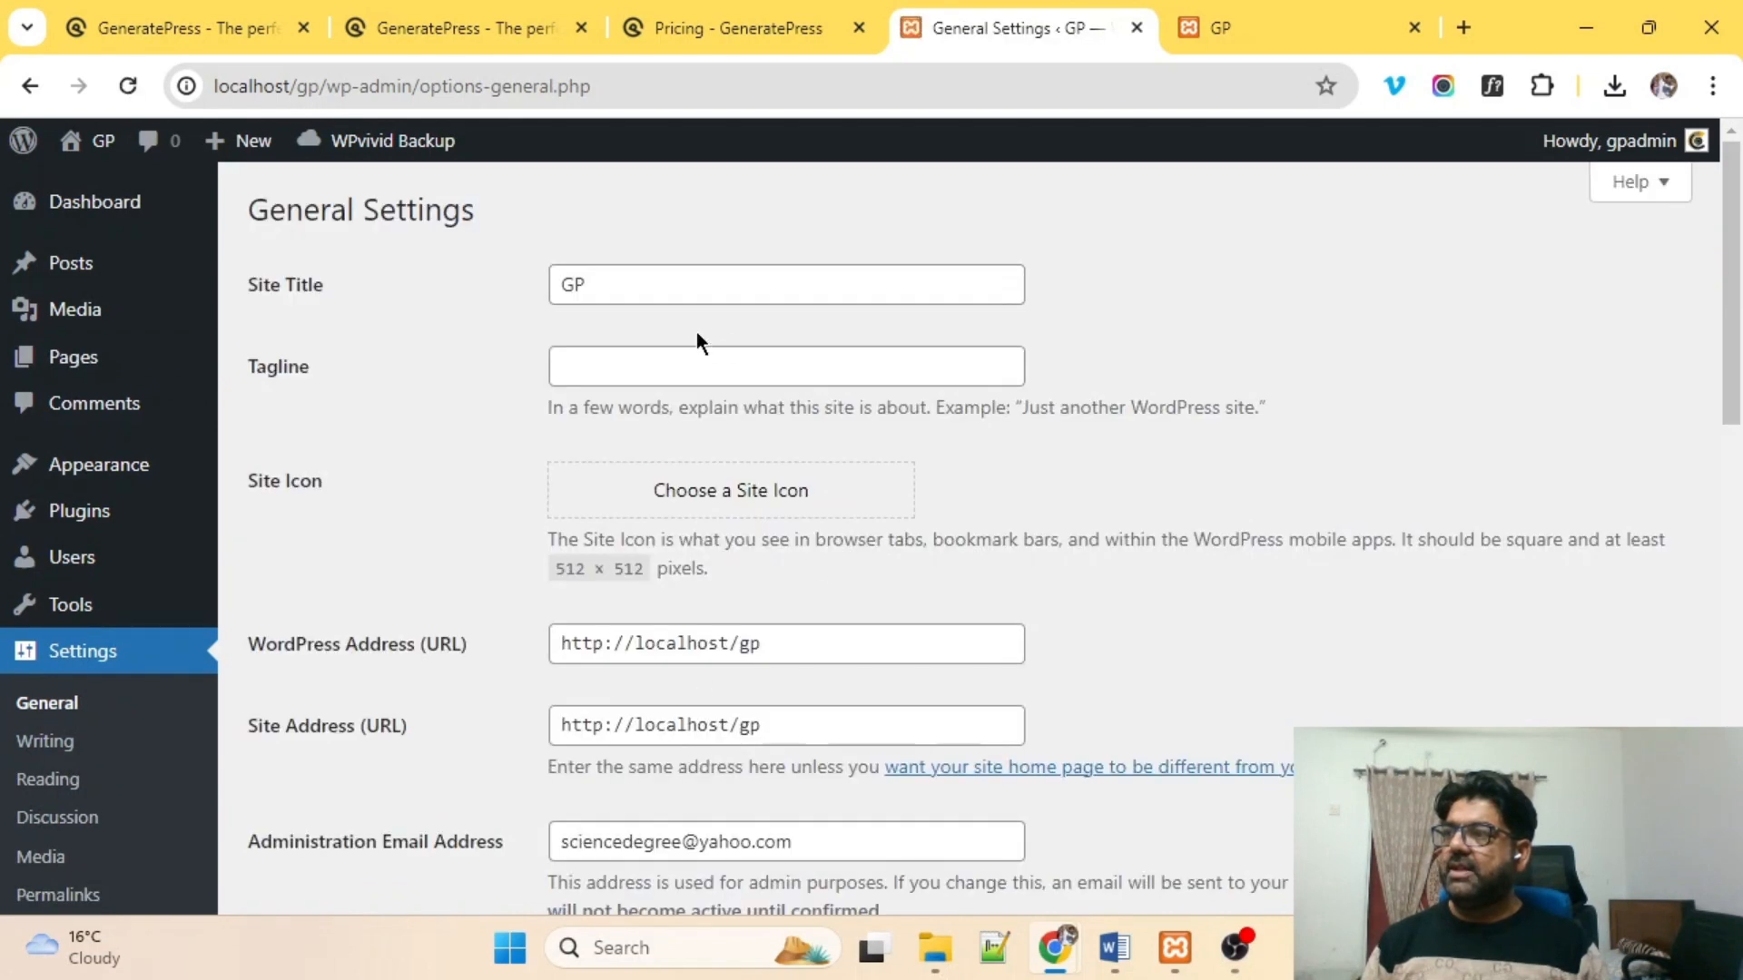
{"action": "scroll", "coordinate": [672, 313], "scroll_direction": "down", "scroll_amount": 6}
{"action": "left_click", "coordinate": [34, 613]}
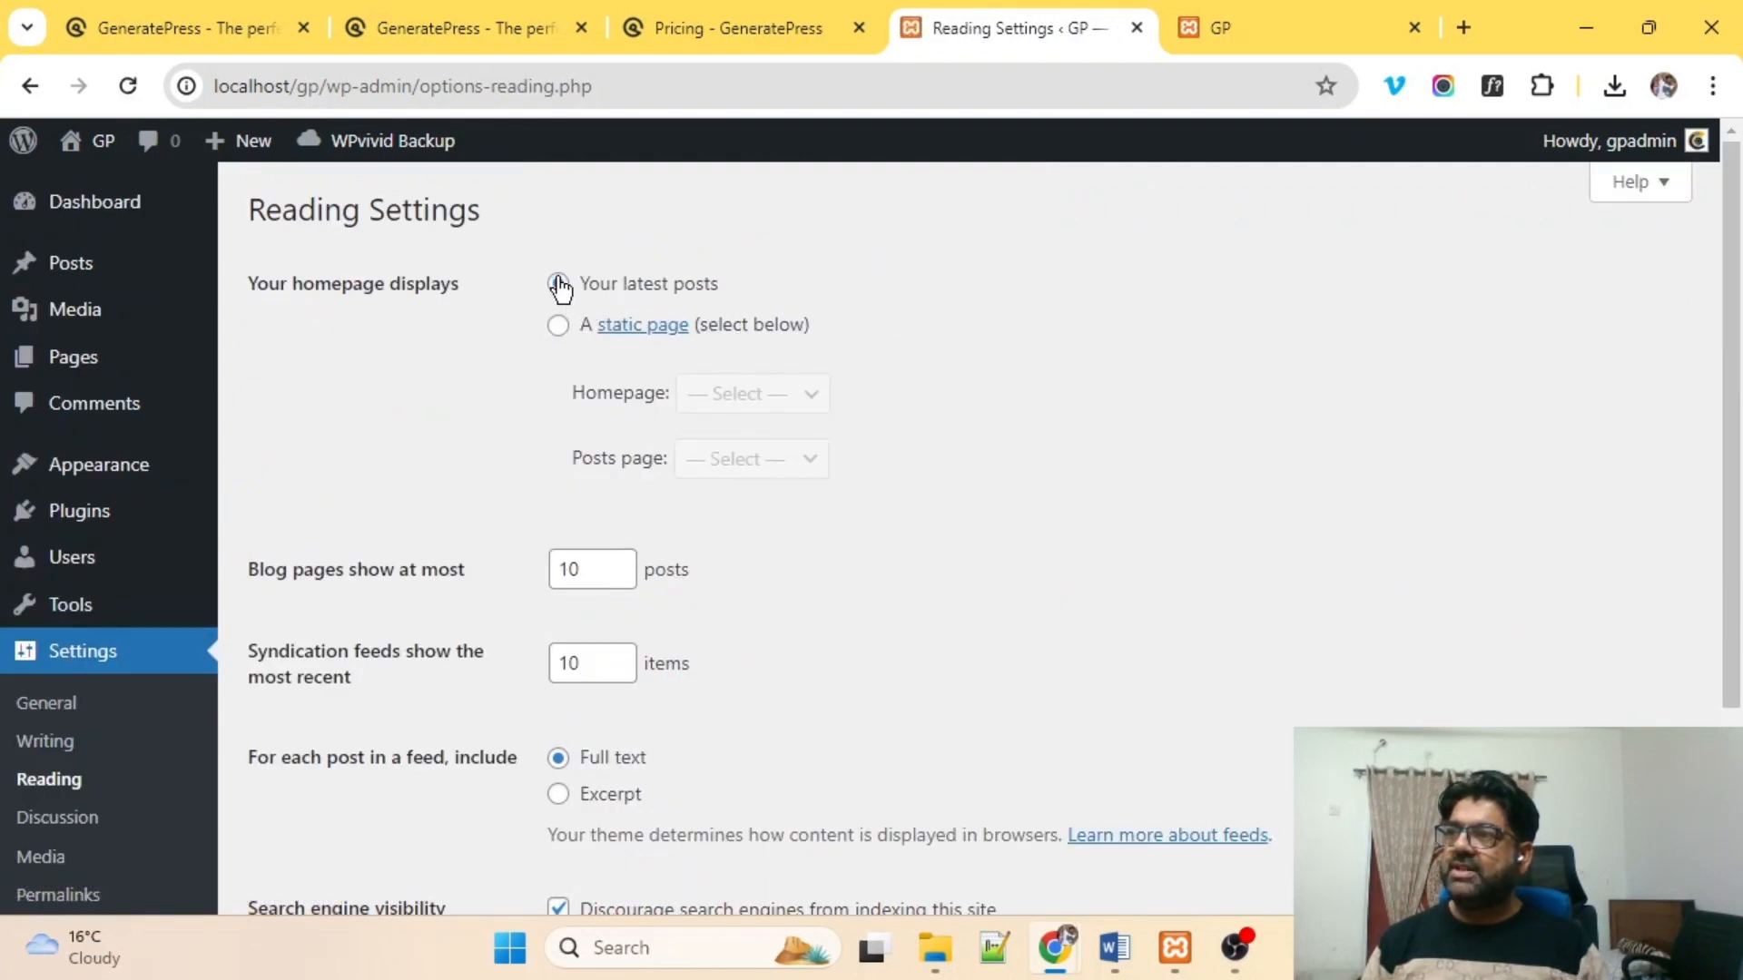
{"action": "left_click", "coordinate": [556, 327]}
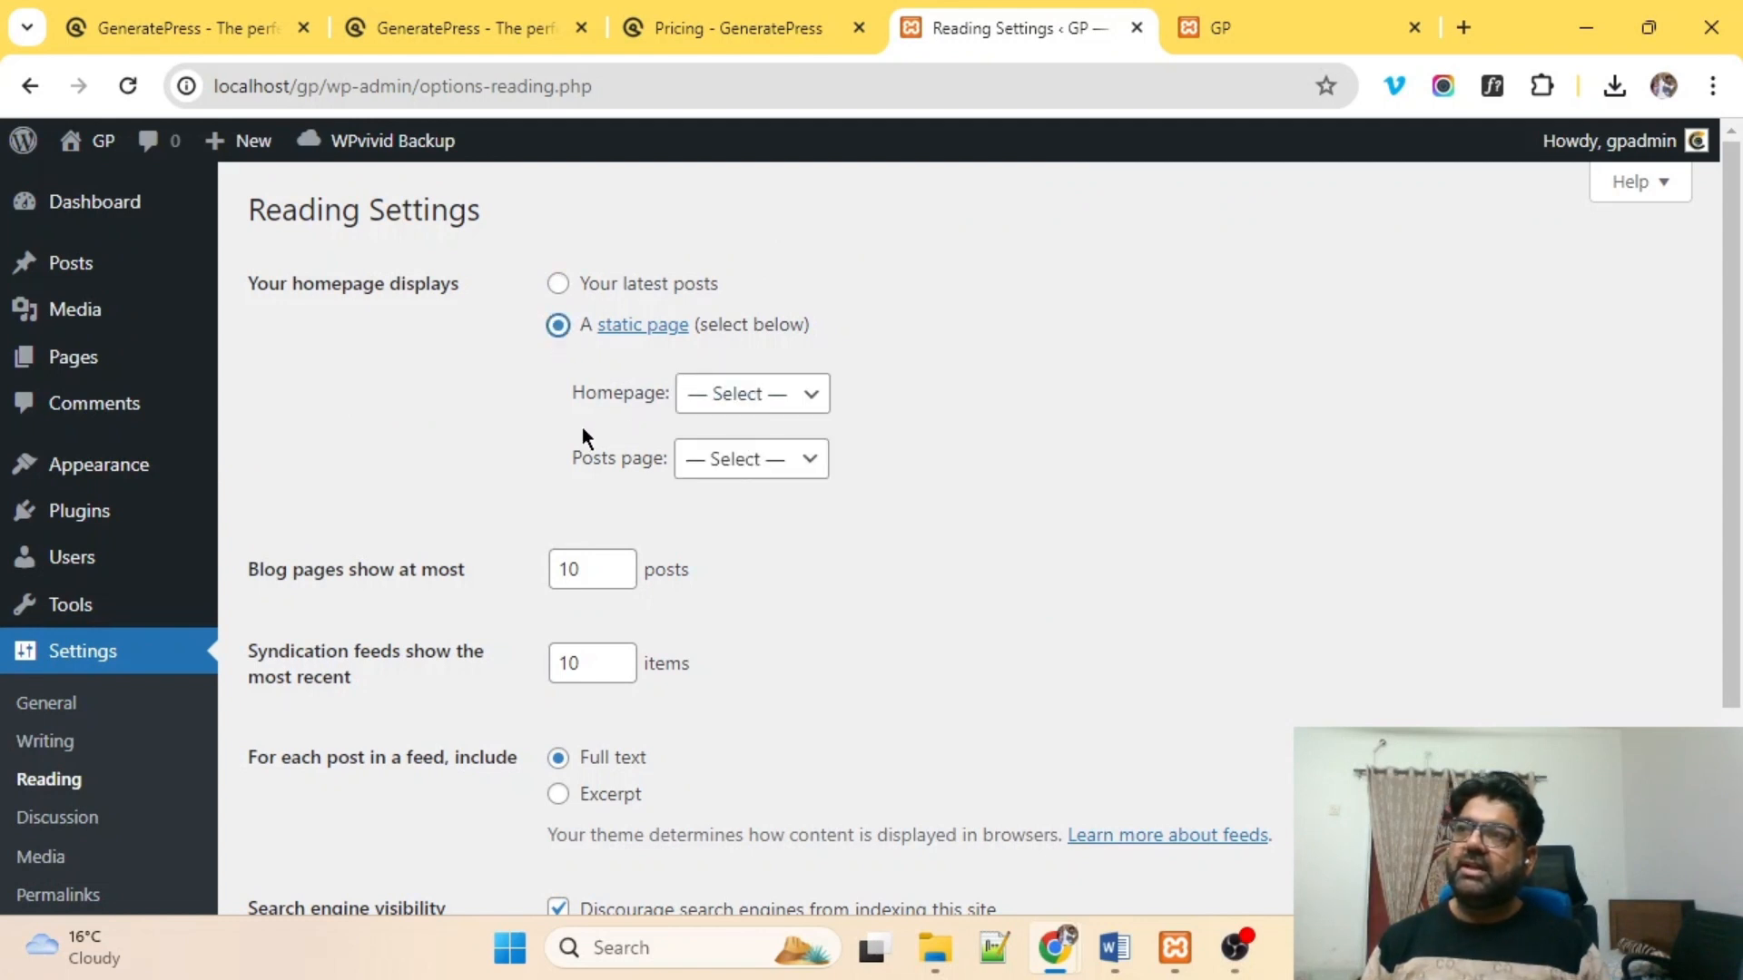
{"action": "left_click", "coordinate": [746, 396]}
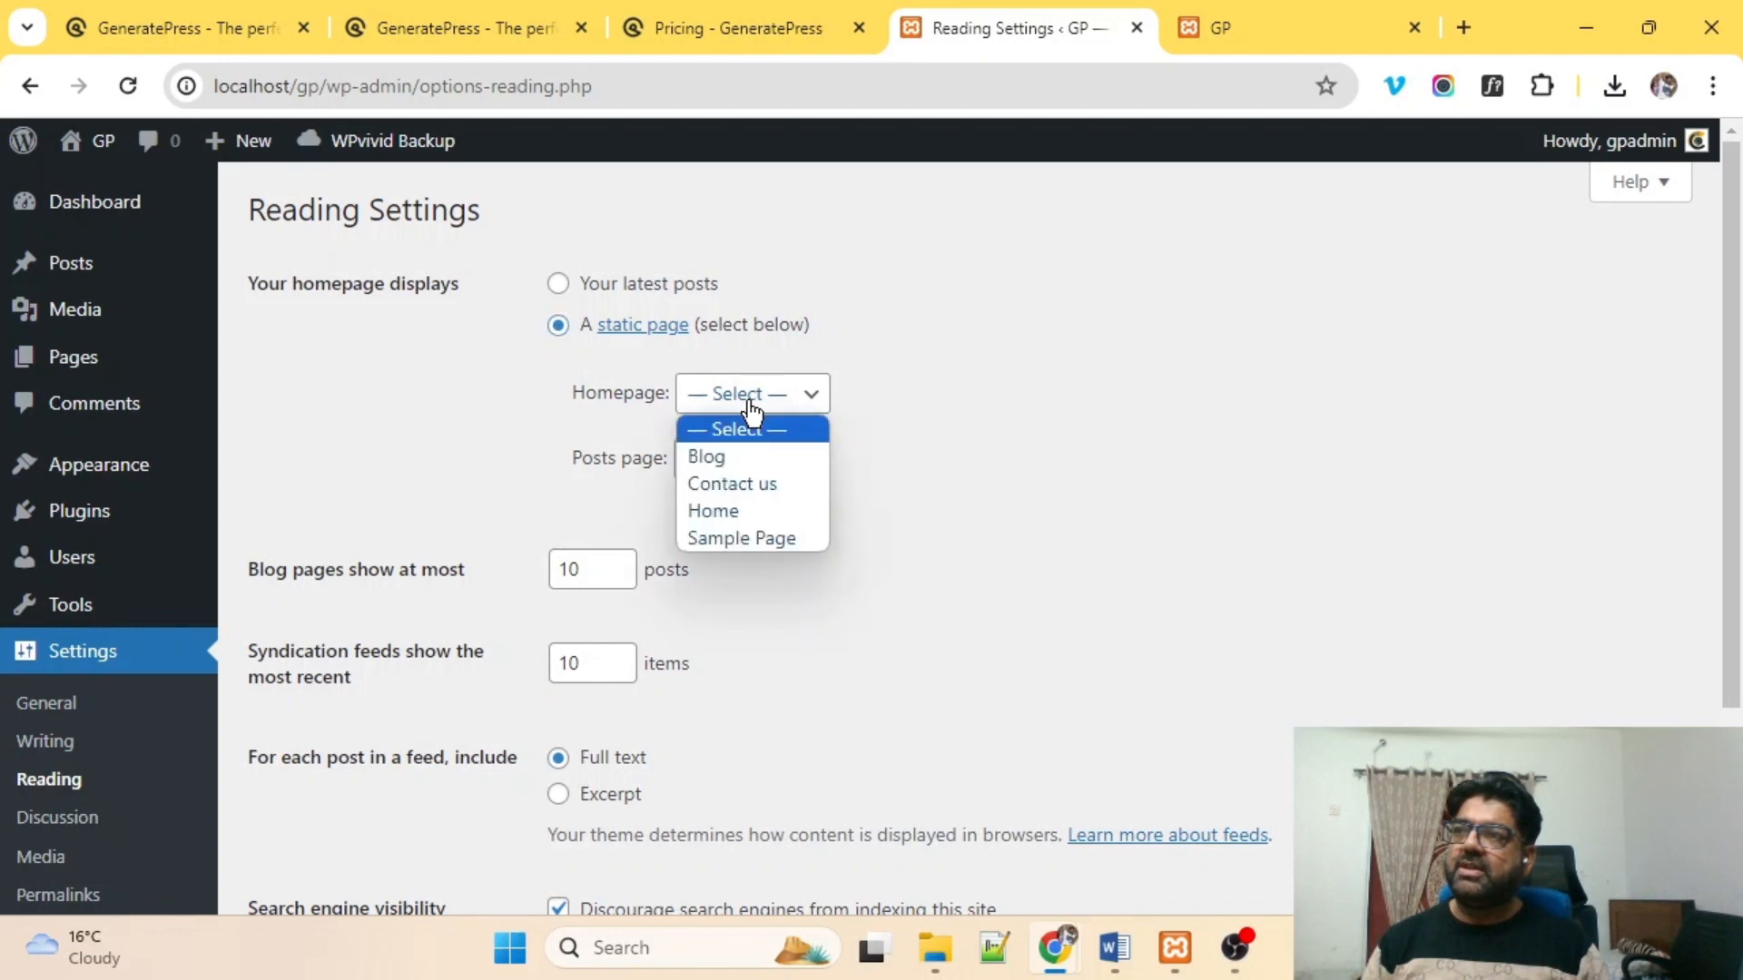
{"action": "left_click", "coordinate": [714, 509]}
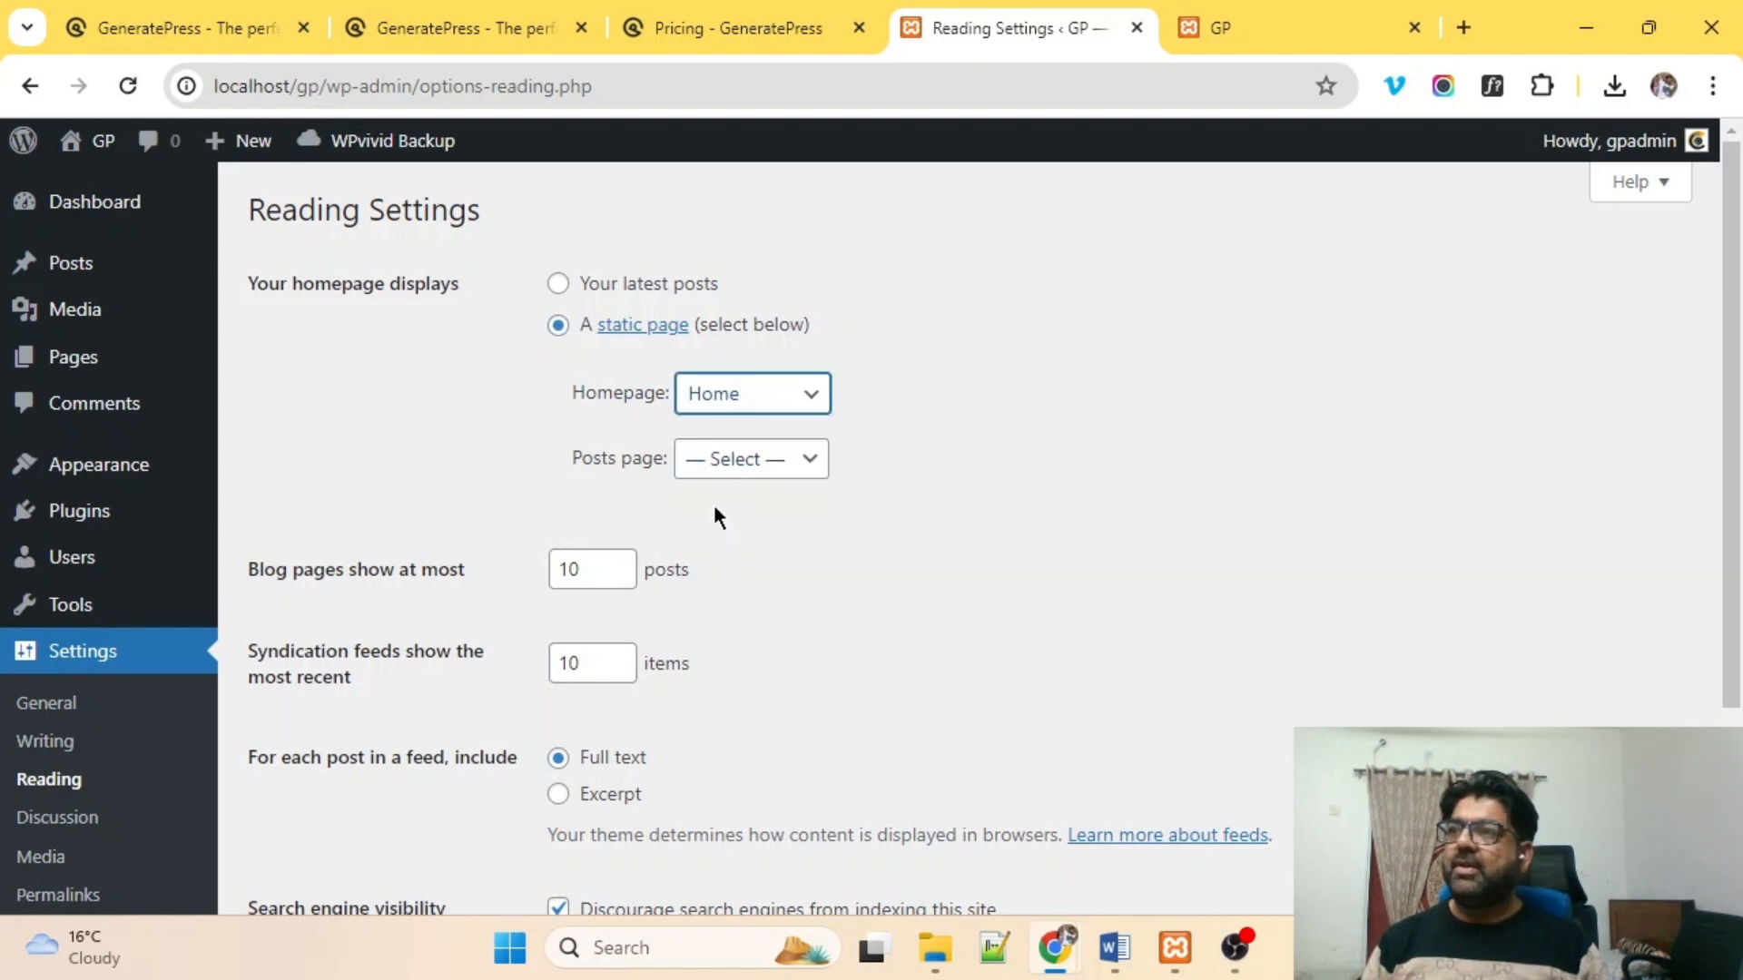
{"action": "left_click_drag", "start_coordinate": [560, 454], "coordinate": [661, 454]}
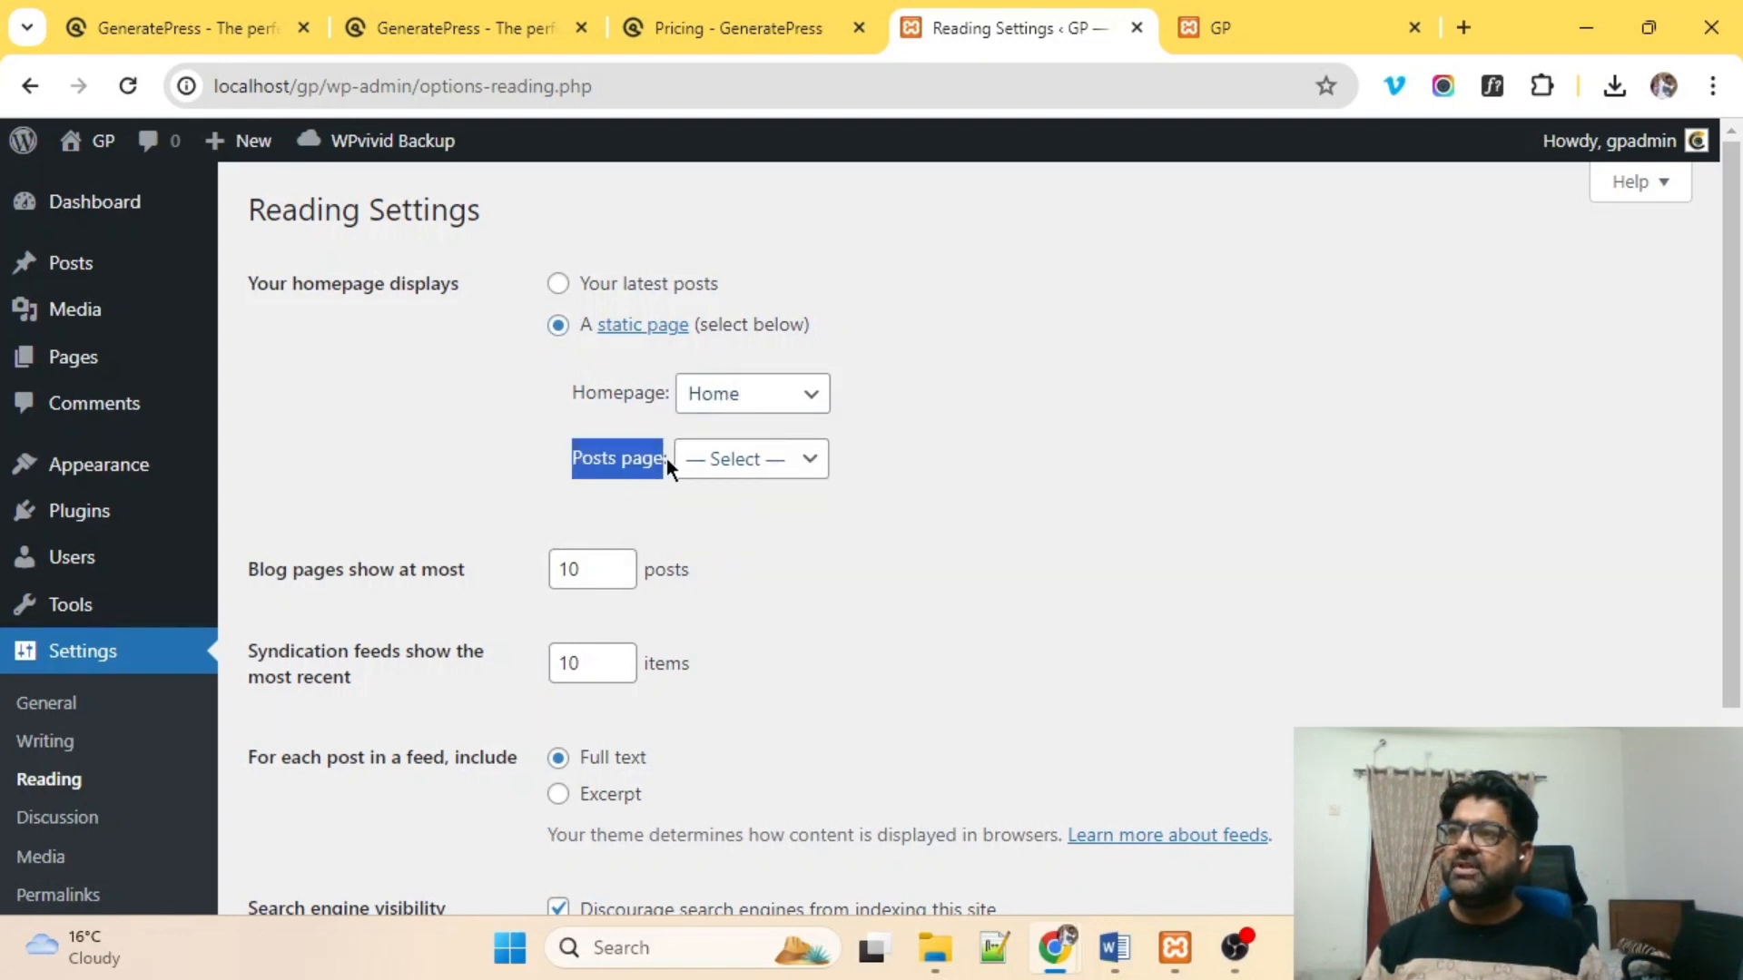
Set Blog as the posts page and save the reading settings.
{"action": "left_click", "coordinate": [739, 465]}
{"action": "left_click", "coordinate": [704, 523]}
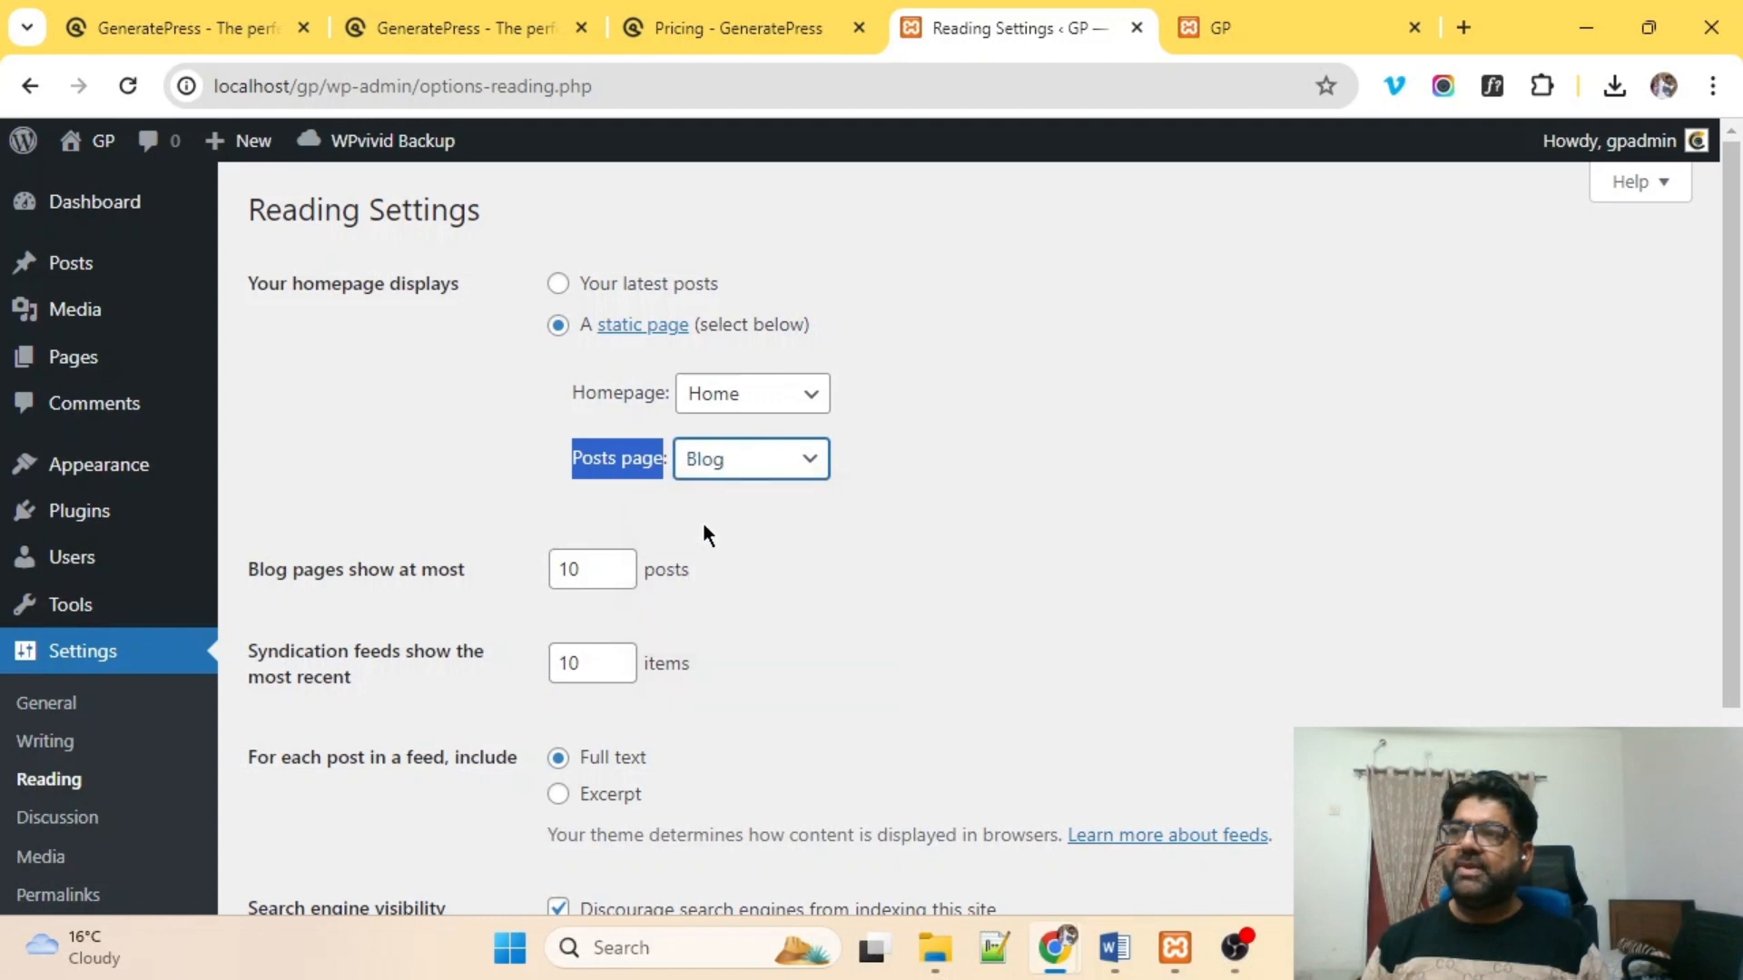
{"action": "scroll", "coordinate": [675, 630], "scroll_direction": "down", "scroll_amount": 3}
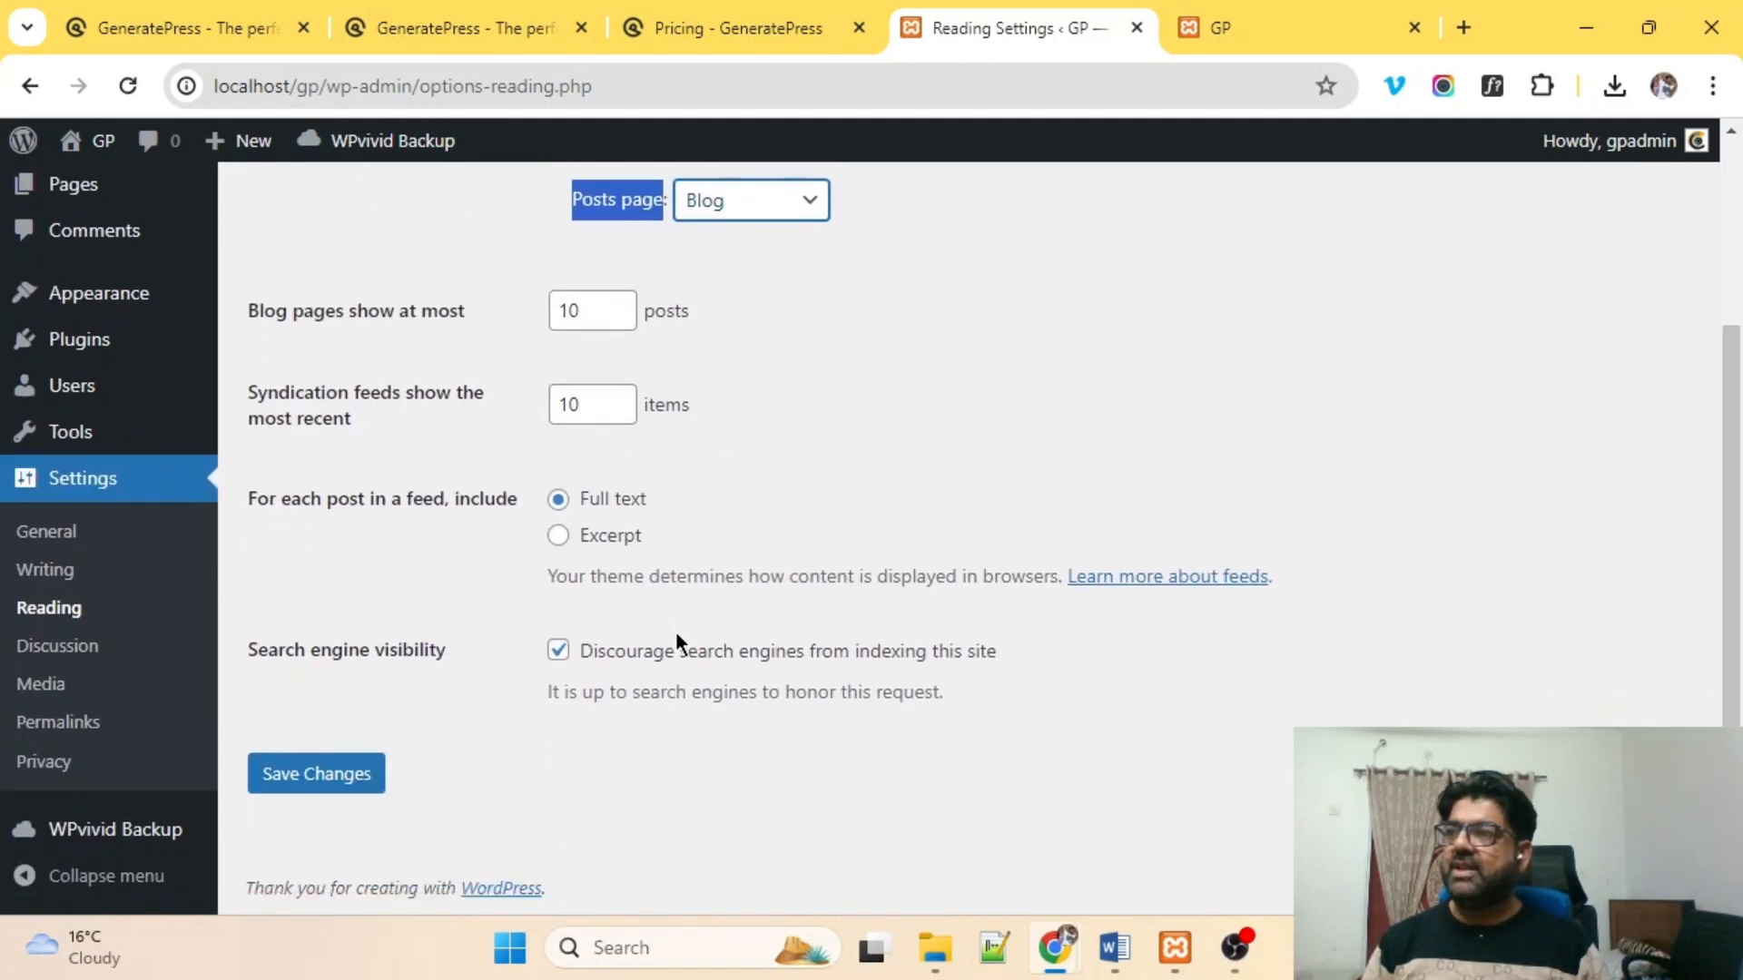
{"action": "left_click", "coordinate": [292, 789]}
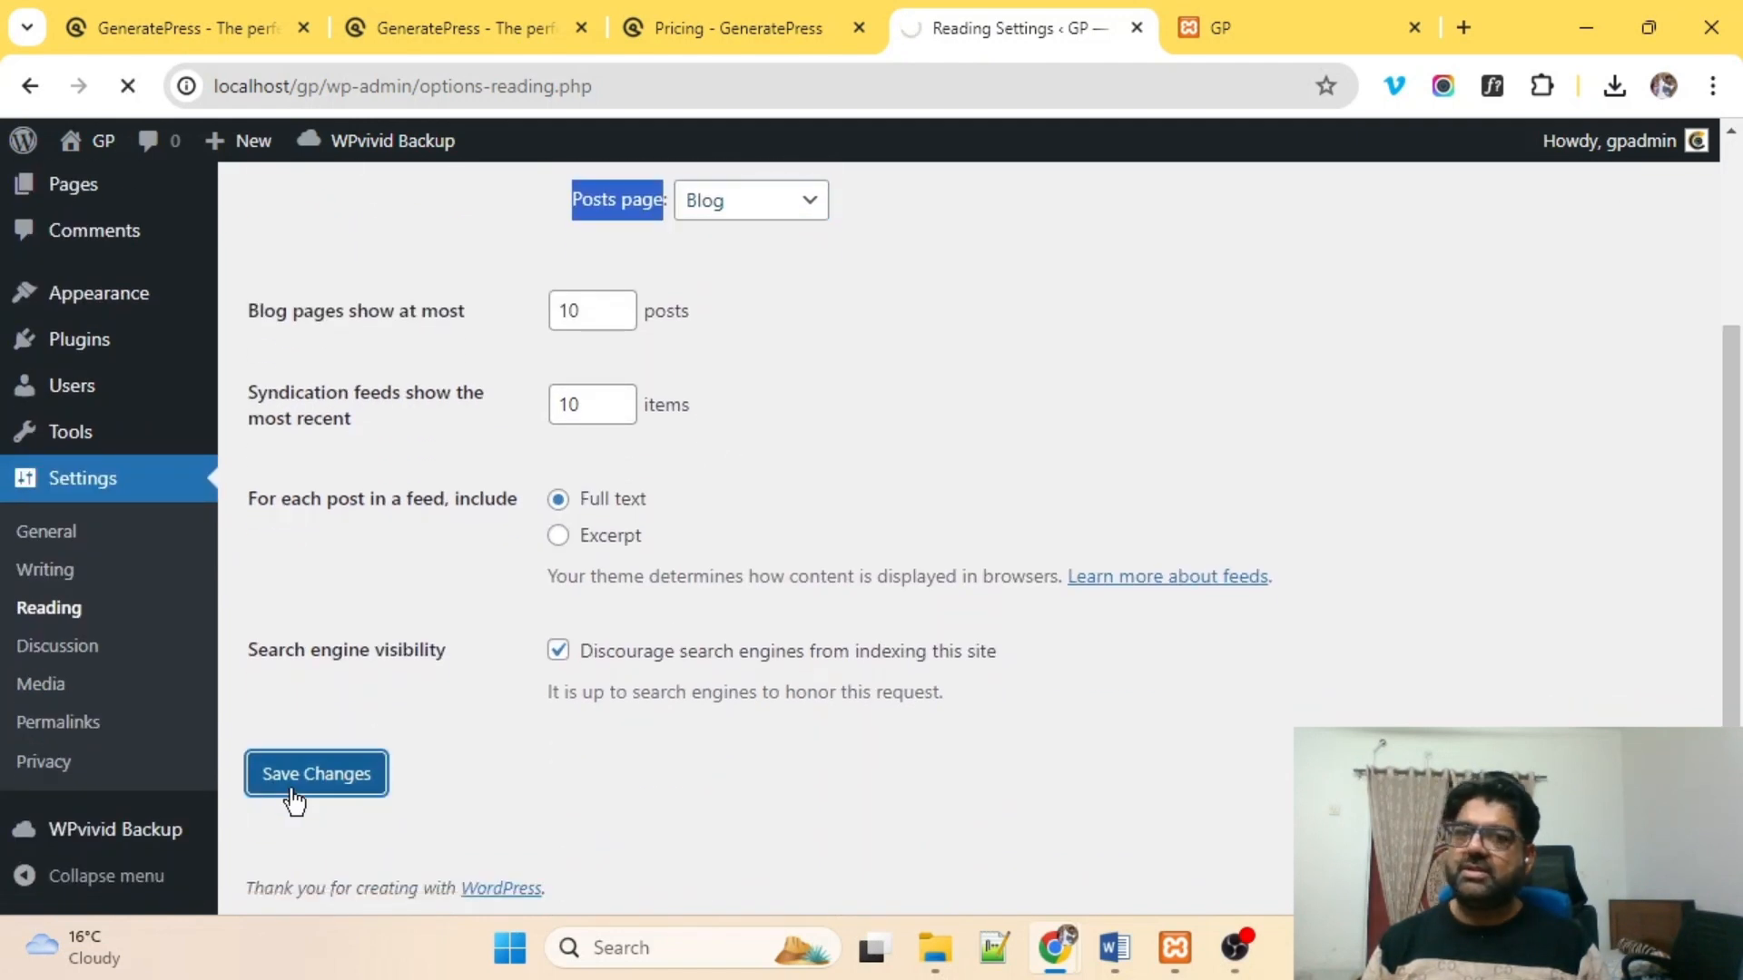
{"action": "scroll", "coordinate": [516, 518], "scroll_direction": "down", "scroll_amount": 3}
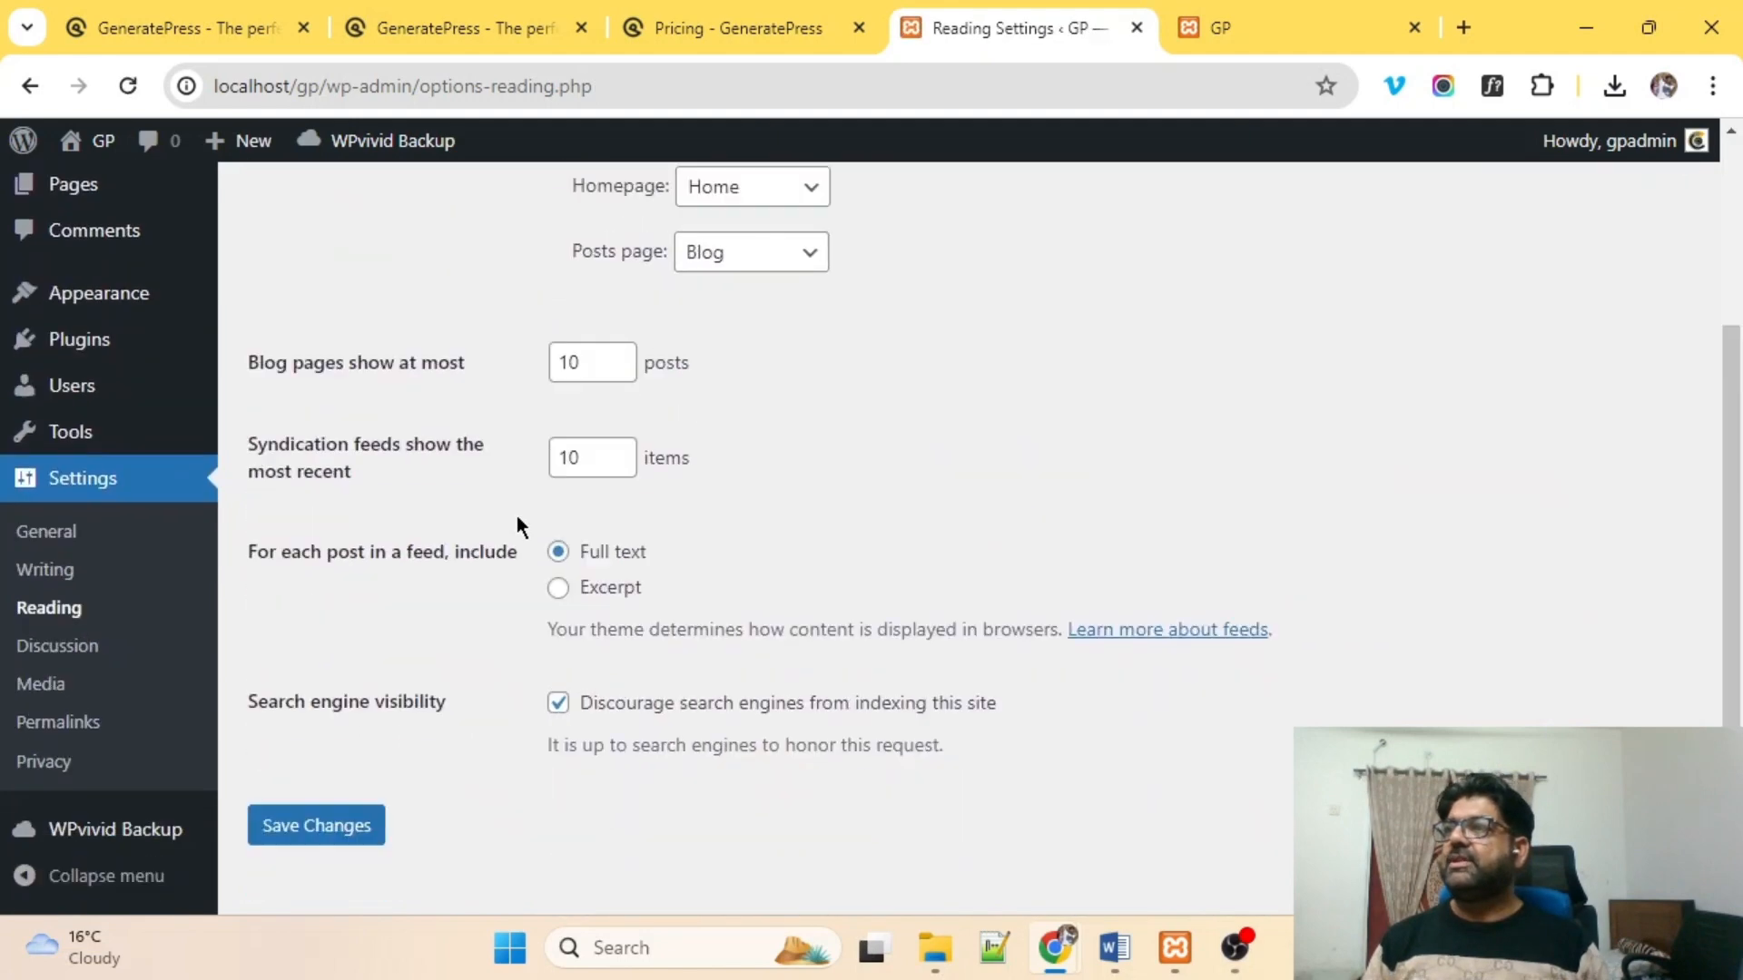
{"action": "scroll", "coordinate": [518, 519], "scroll_direction": "up", "scroll_amount": 3}
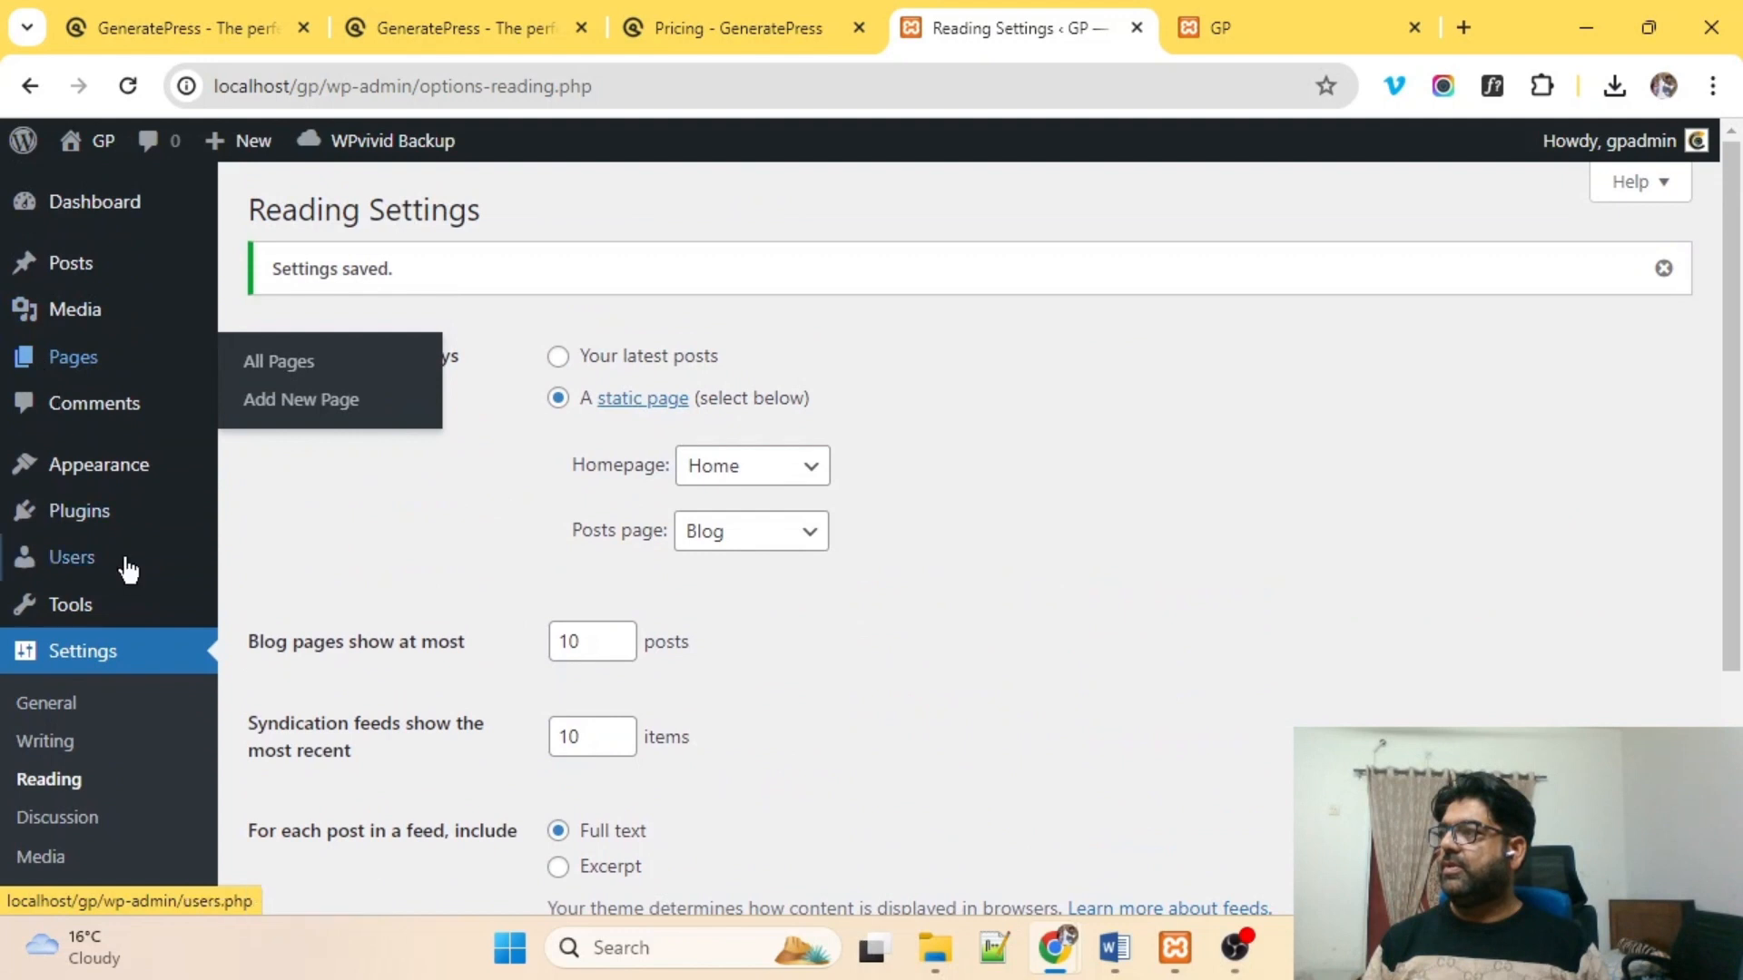
{"action": "mouse_move", "coordinate": [85, 541]}
{"action": "mouse_move", "coordinate": [77, 479]}
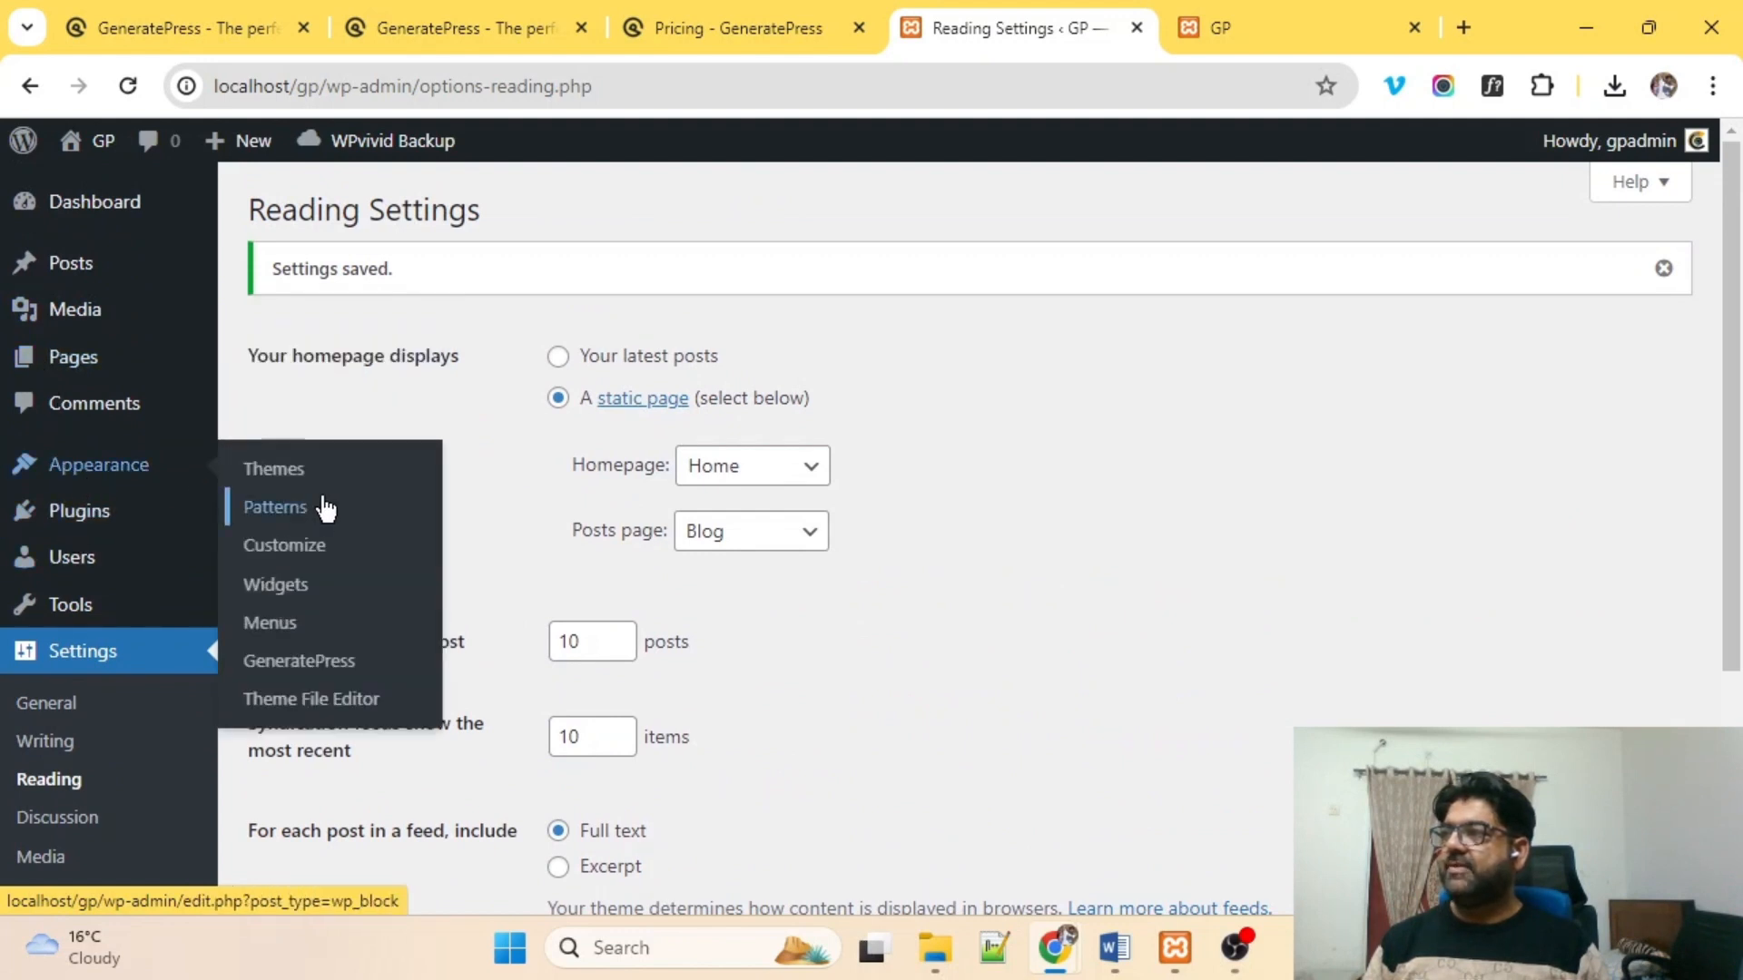
In the Menus editor, create a new menu containing the four listed pages.
{"action": "left_click", "coordinate": [270, 635]}
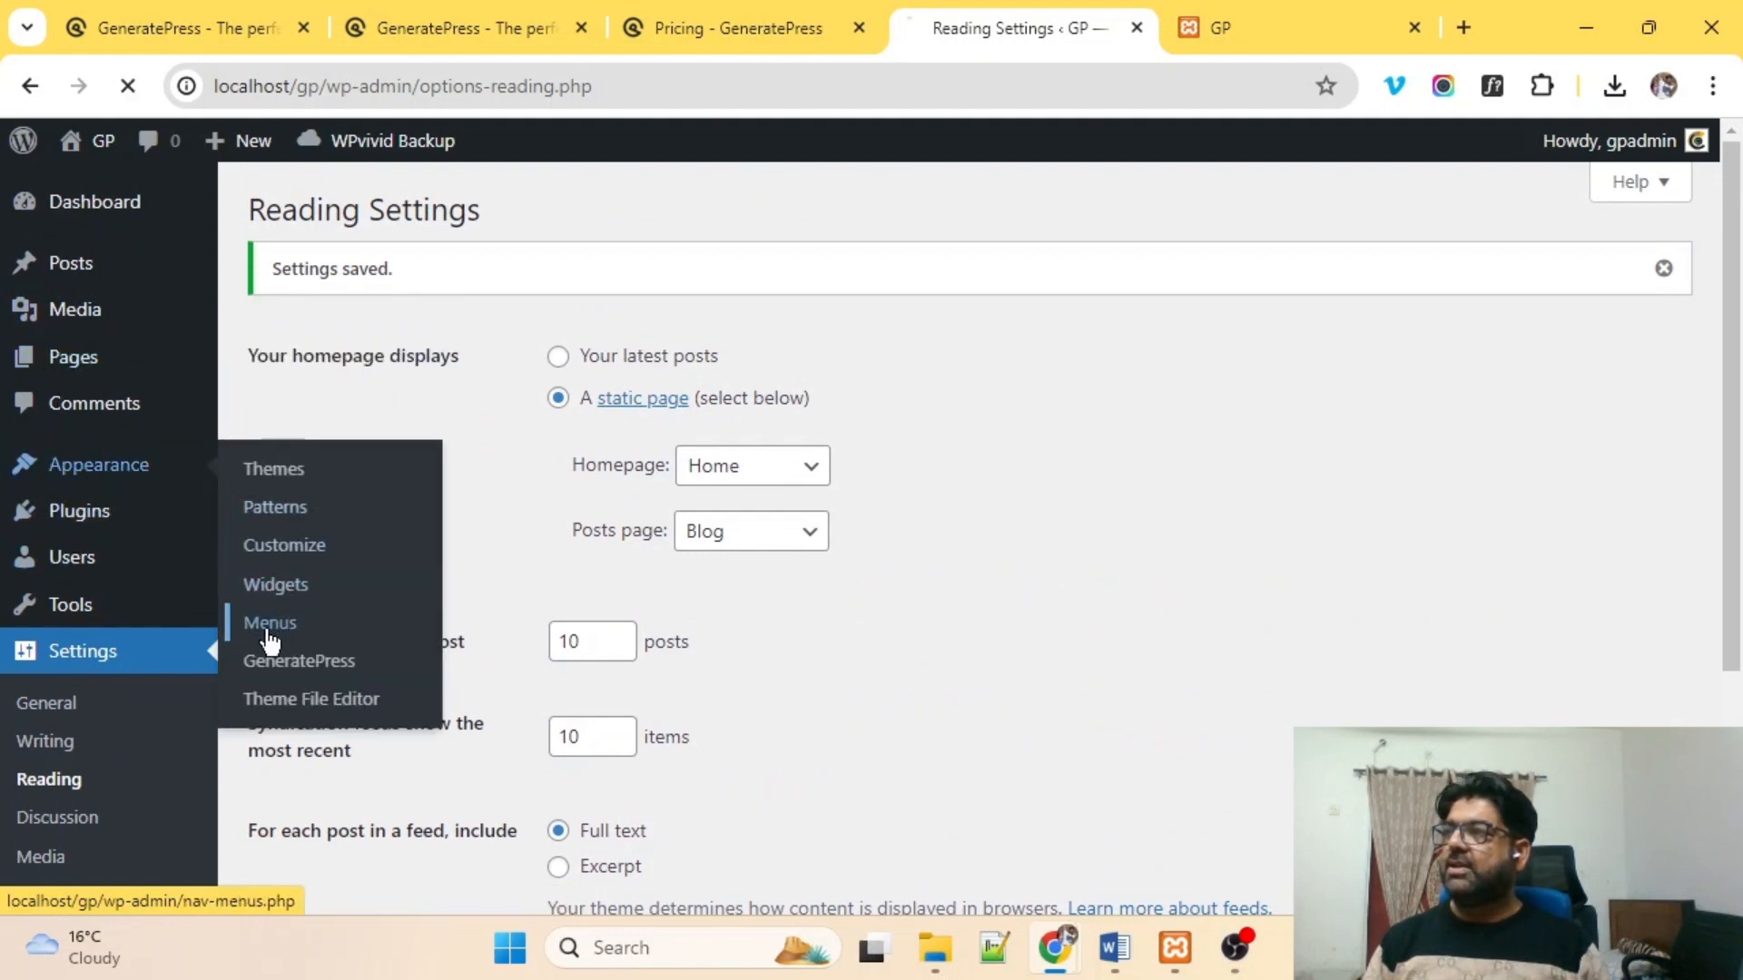
{"action": "scroll", "coordinate": [837, 401], "scroll_direction": "down", "scroll_amount": 2}
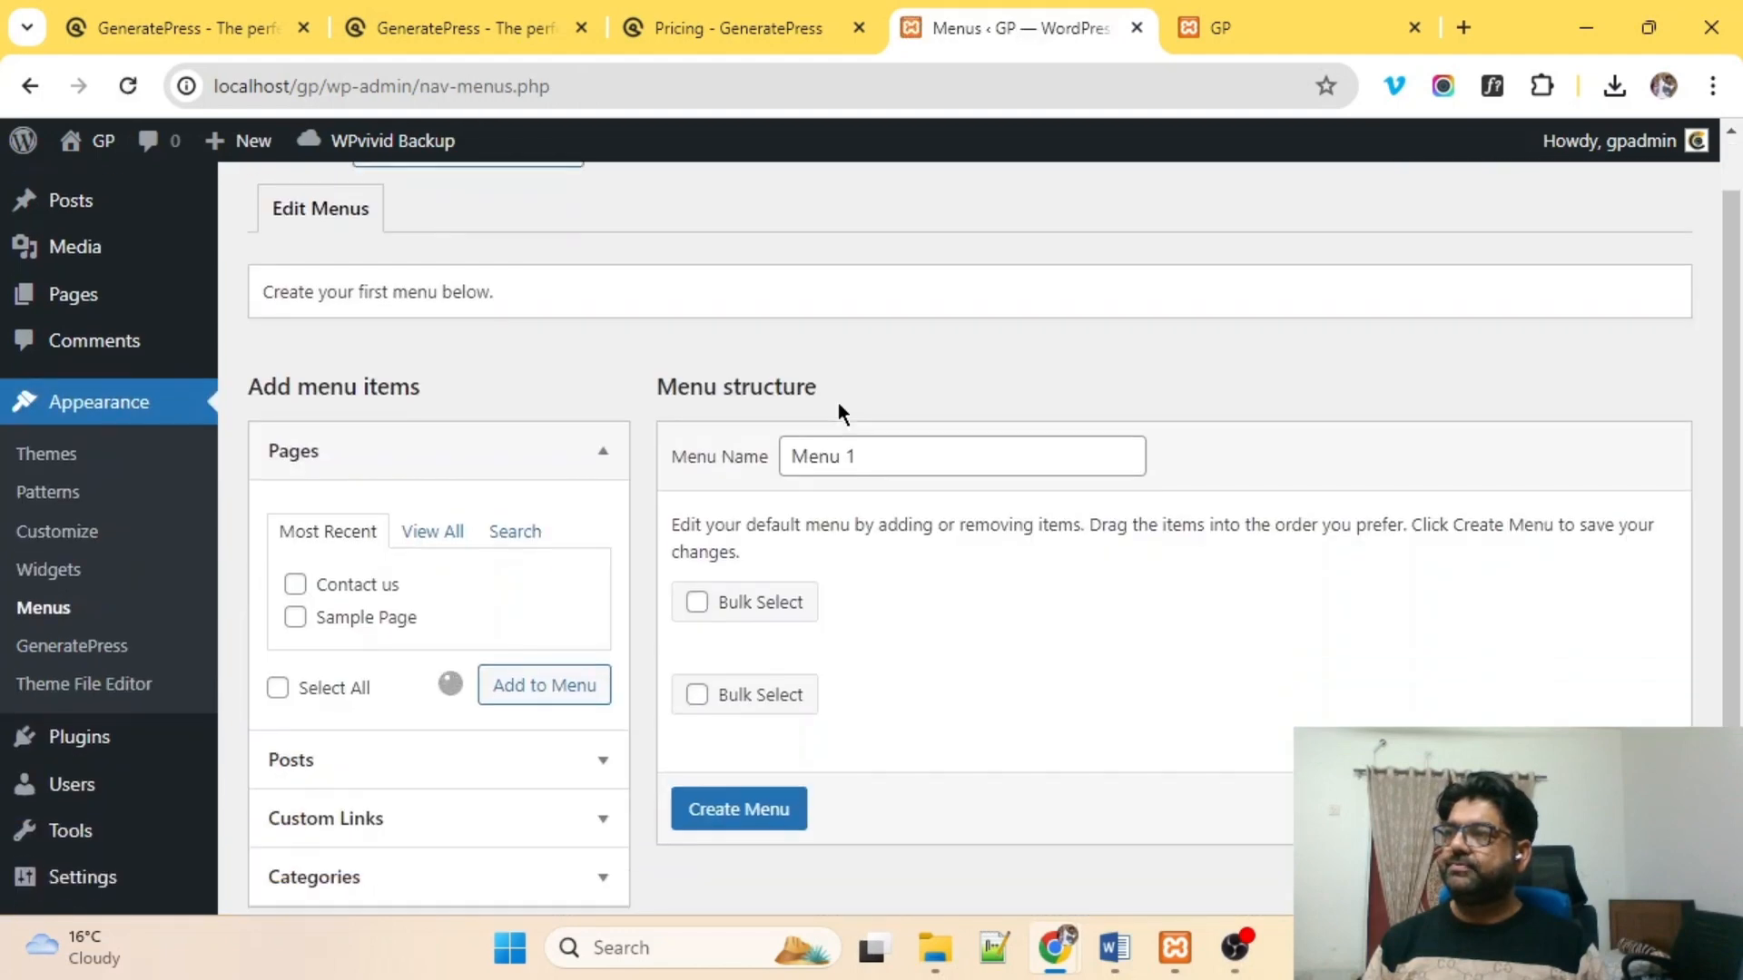
{"action": "left_click", "coordinate": [873, 352]}
{"action": "triple_click", "coordinate": [873, 352]}
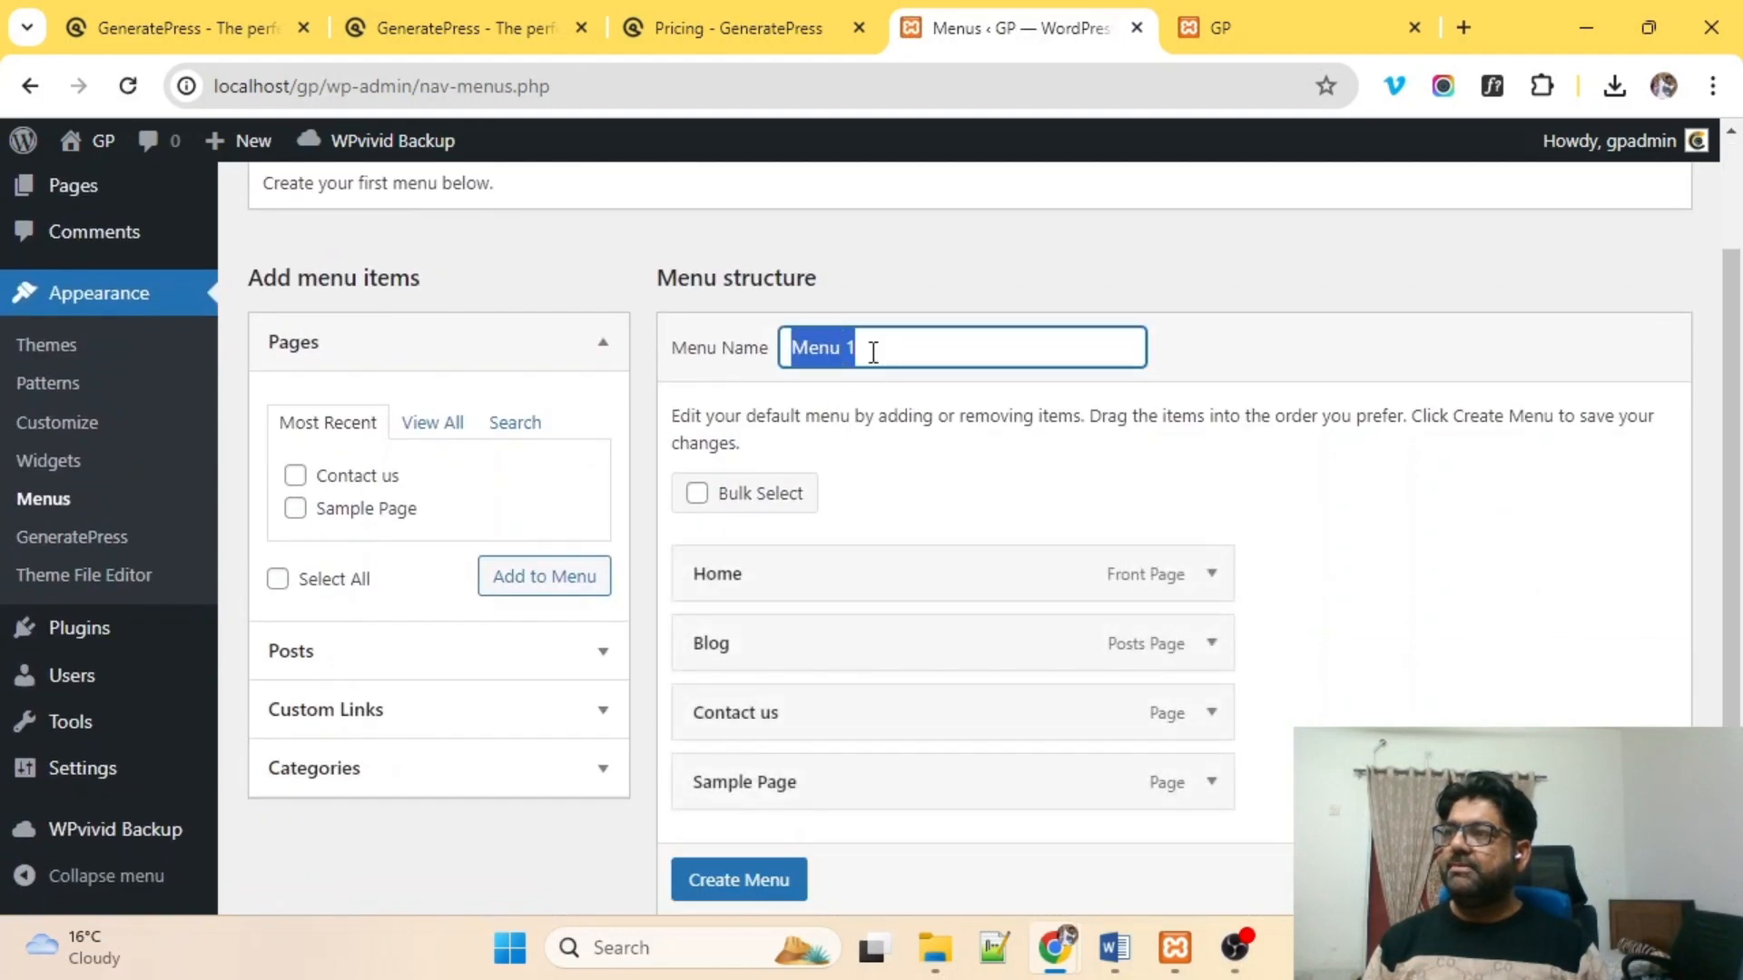
{"action": "scroll", "coordinate": [663, 553], "scroll_direction": "down", "scroll_amount": 2}
{"action": "scroll", "coordinate": [668, 575], "scroll_direction": "up", "scroll_amount": 4}
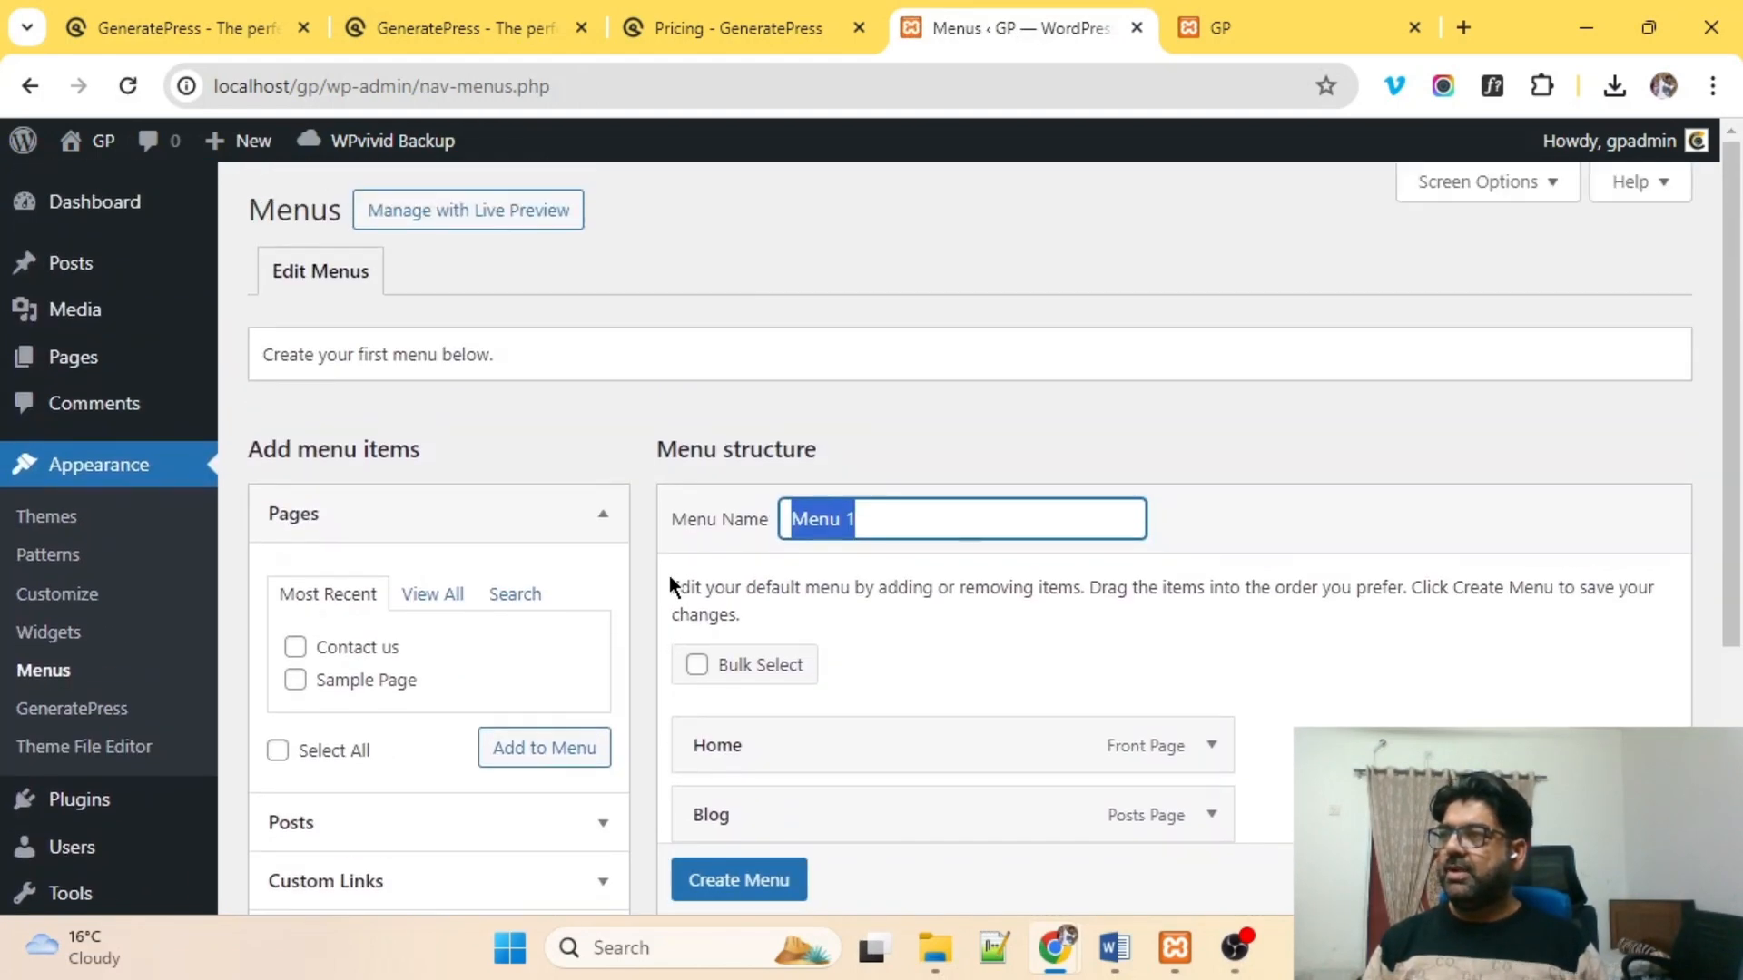
{"action": "scroll", "coordinate": [668, 575], "scroll_direction": "down", "scroll_amount": 1}
{"action": "scroll", "coordinate": [668, 576], "scroll_direction": "down", "scroll_amount": 1}
{"action": "scroll", "coordinate": [668, 576], "scroll_direction": "down", "scroll_amount": 2}
{"action": "left_click", "coordinate": [779, 782]}
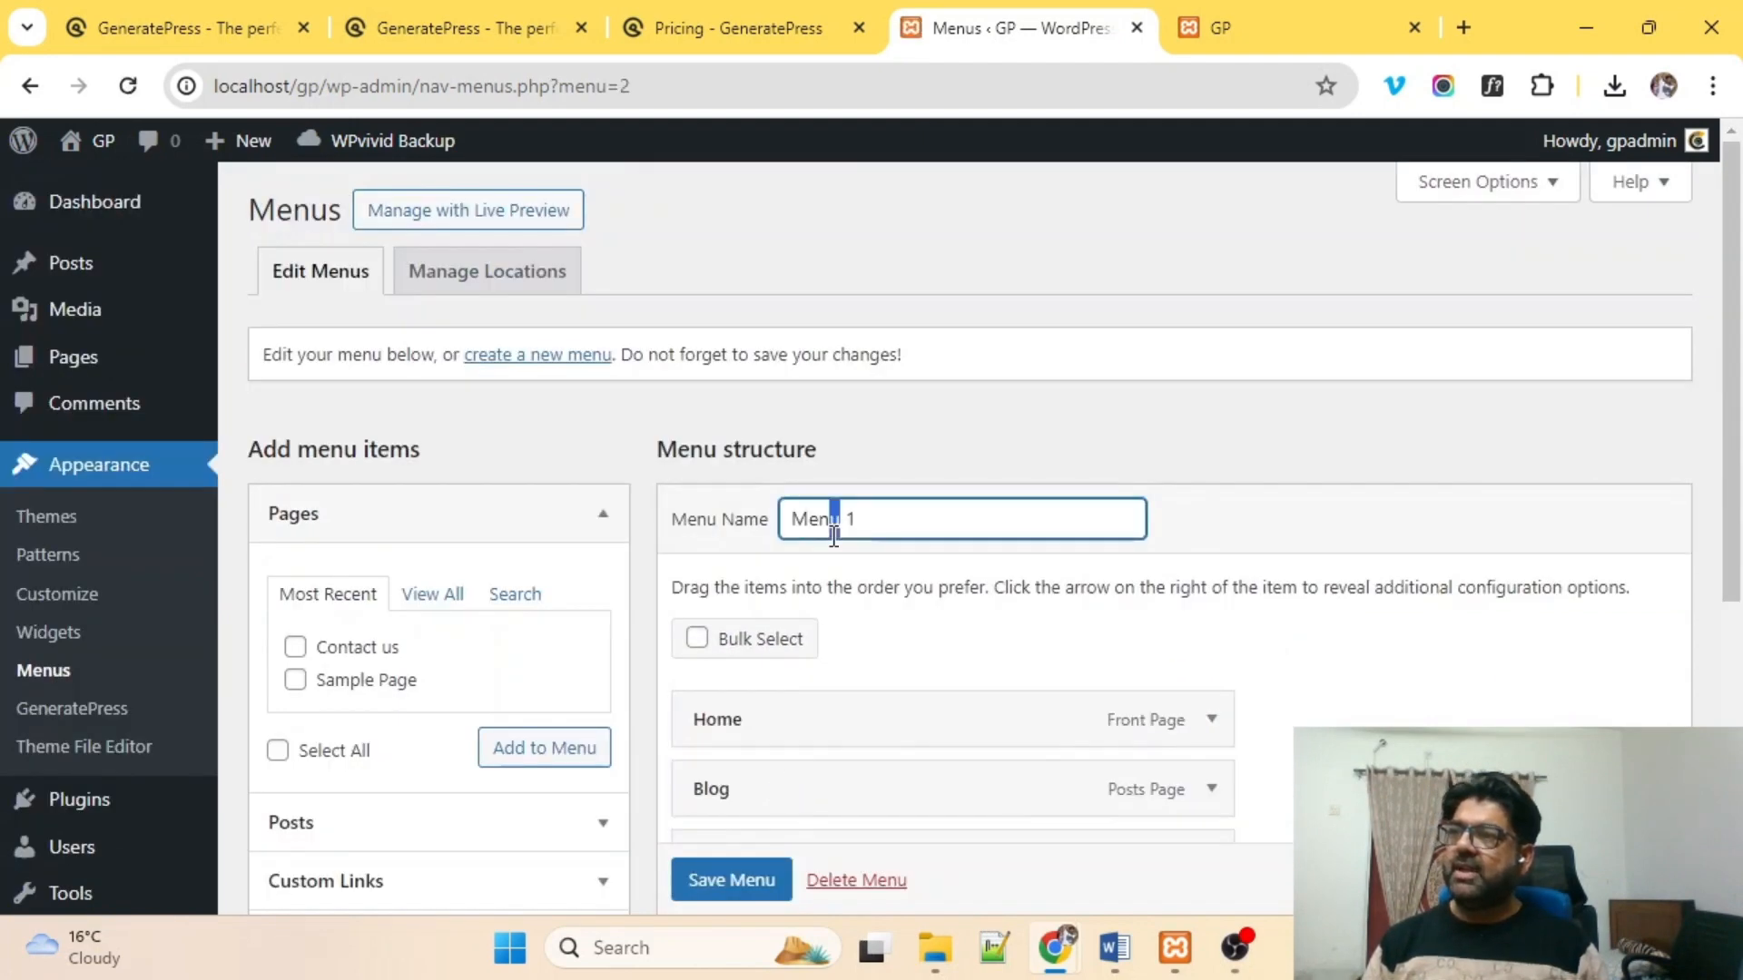
Rename the menu to 'Main menu' and remove Sample Page from it.
{"action": "triple_click", "coordinate": [834, 536]}
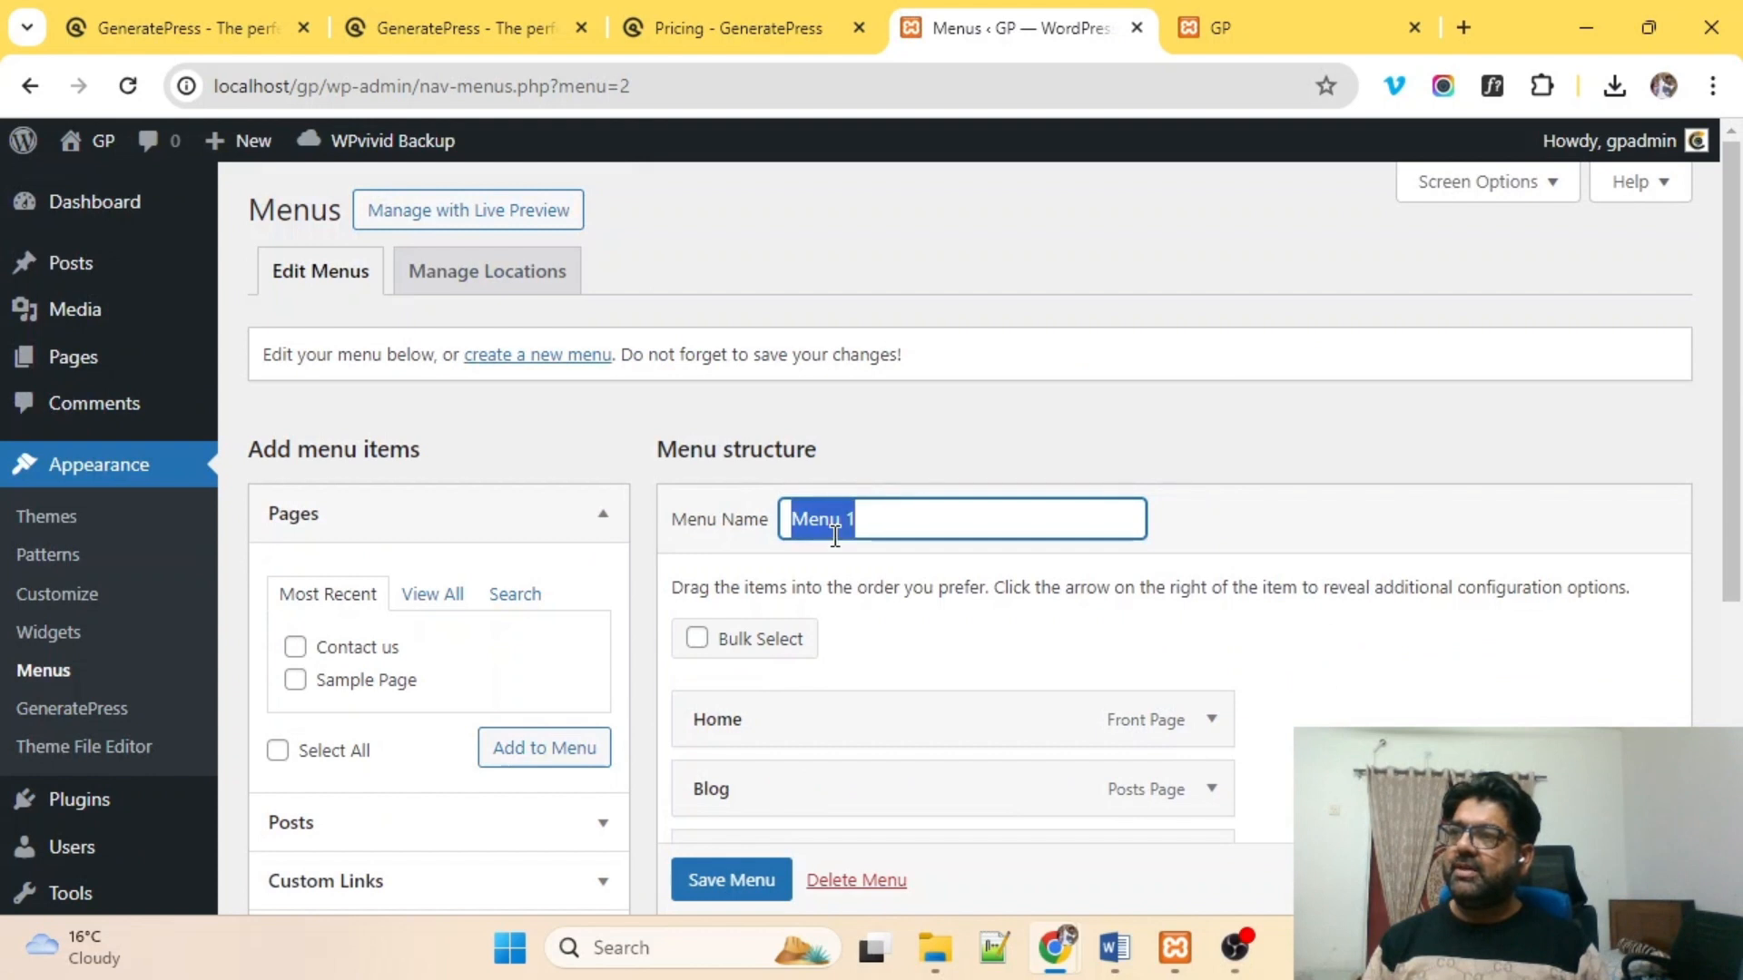
{"action": "type", "text": "Main"}
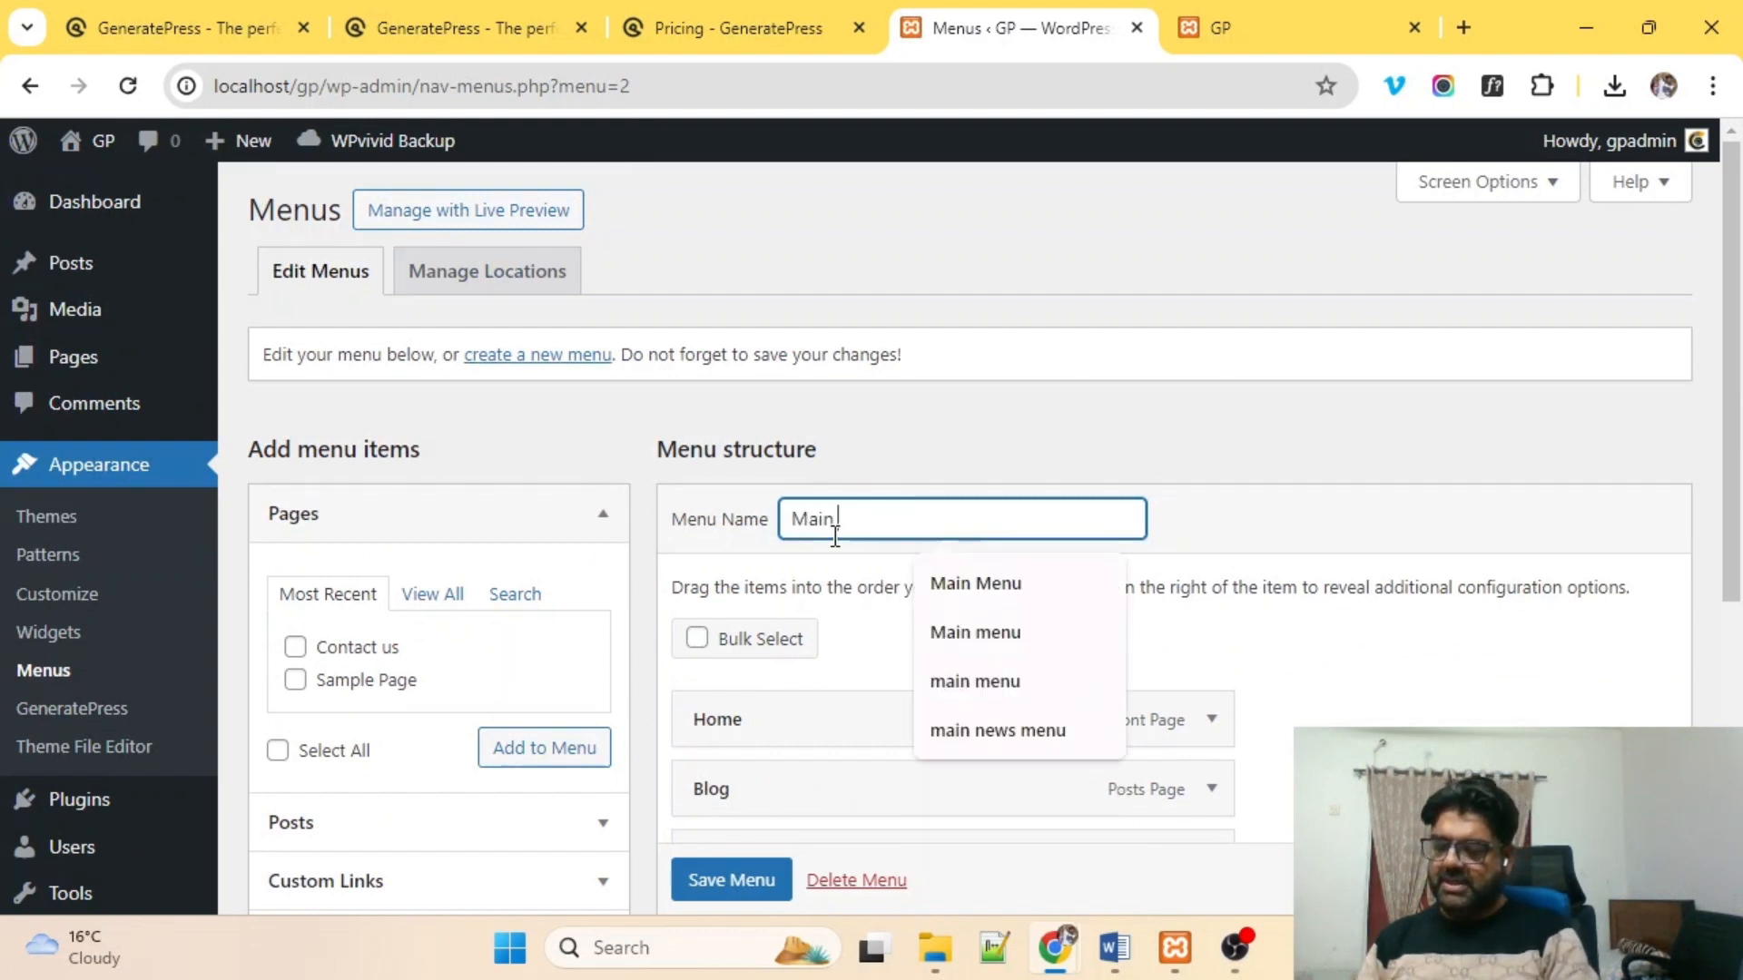
{"action": "type", "text": " menu"}
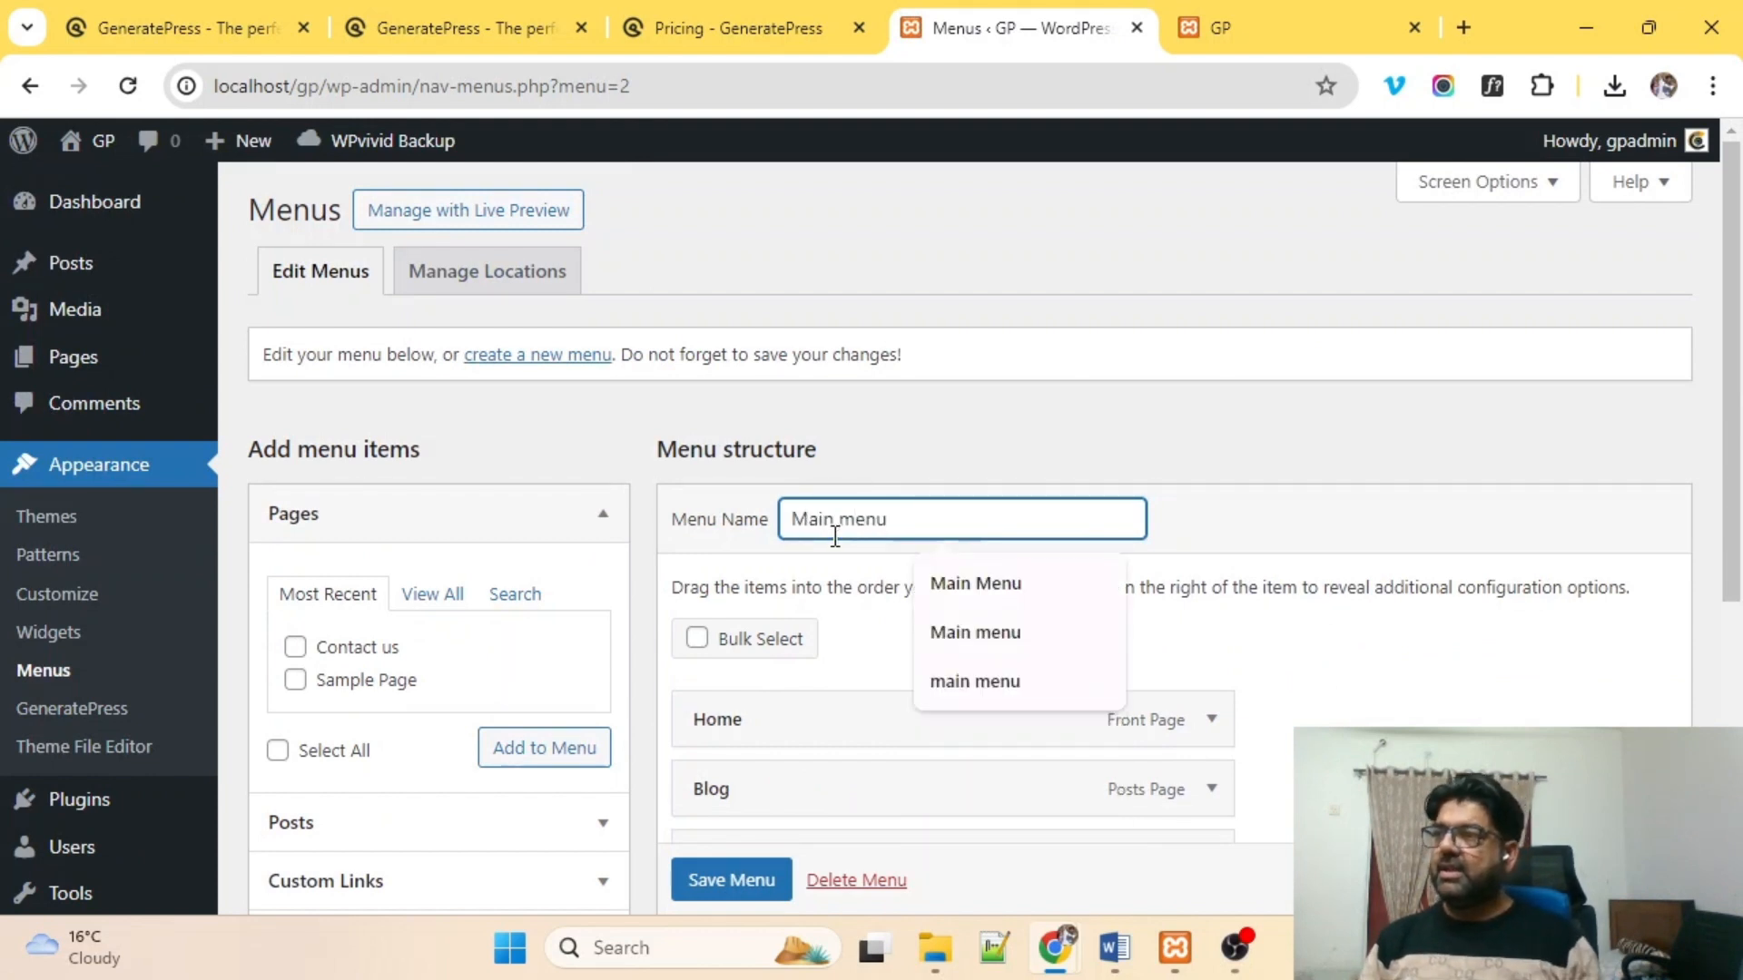
{"action": "scroll", "coordinate": [901, 558], "scroll_direction": "down", "scroll_amount": 5}
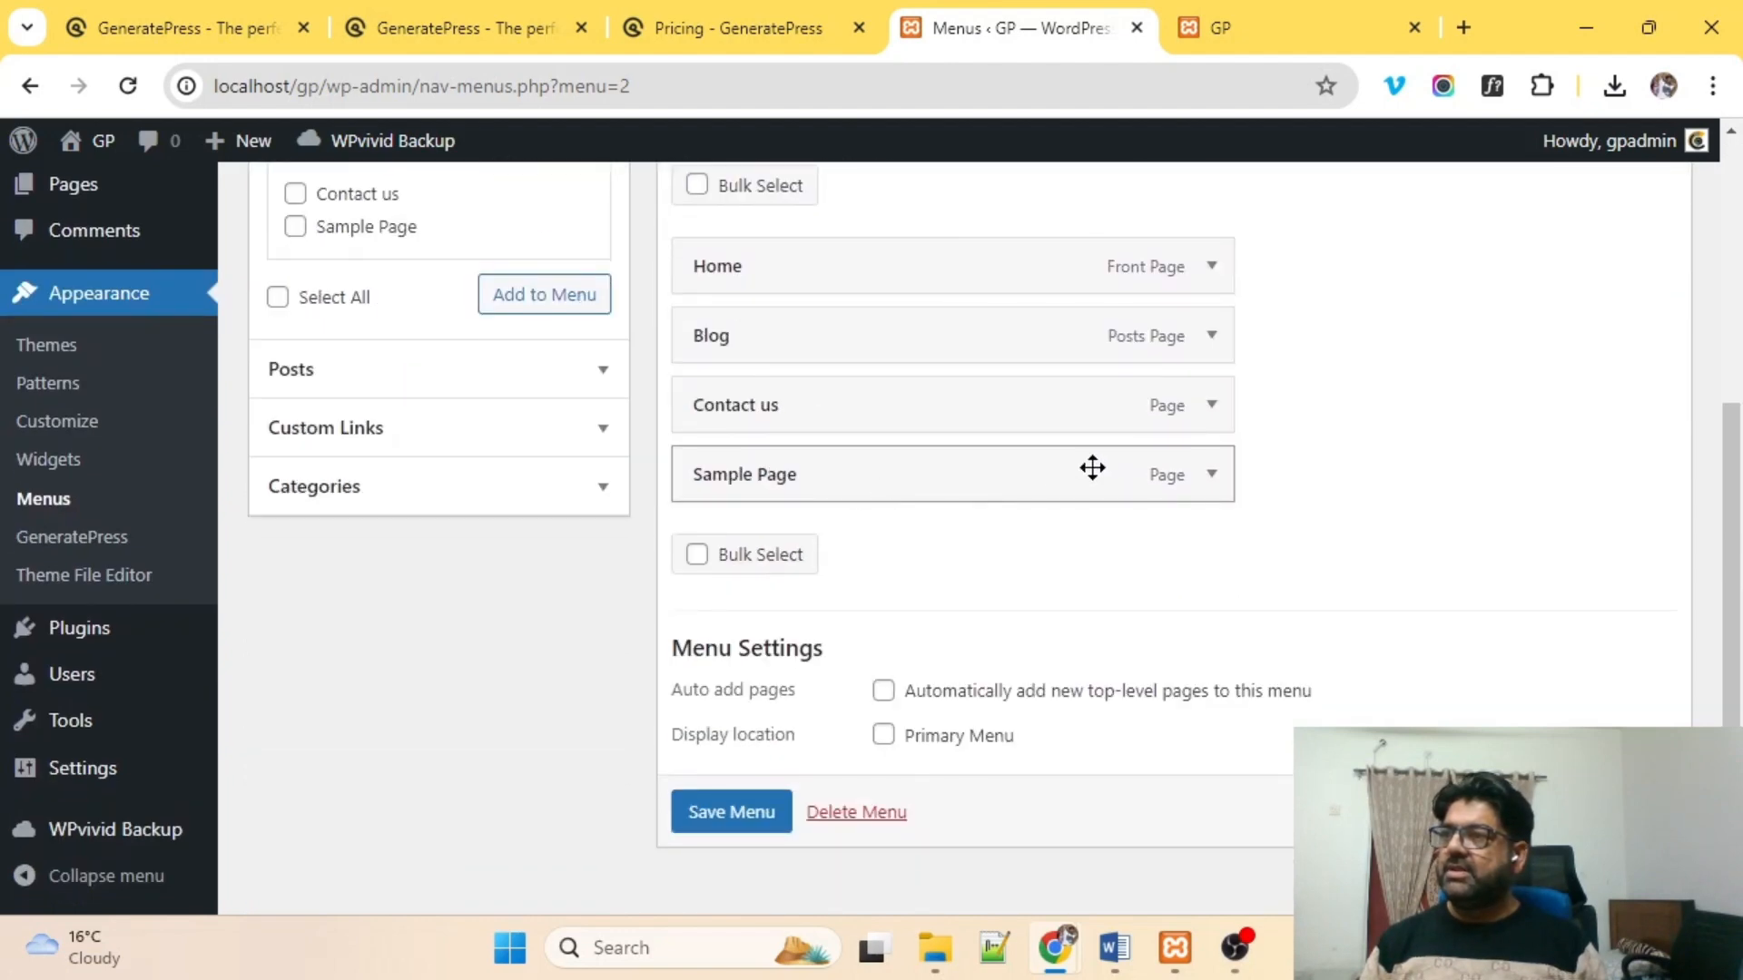
{"action": "left_click", "coordinate": [1227, 476]}
{"action": "left_click", "coordinate": [722, 724]}
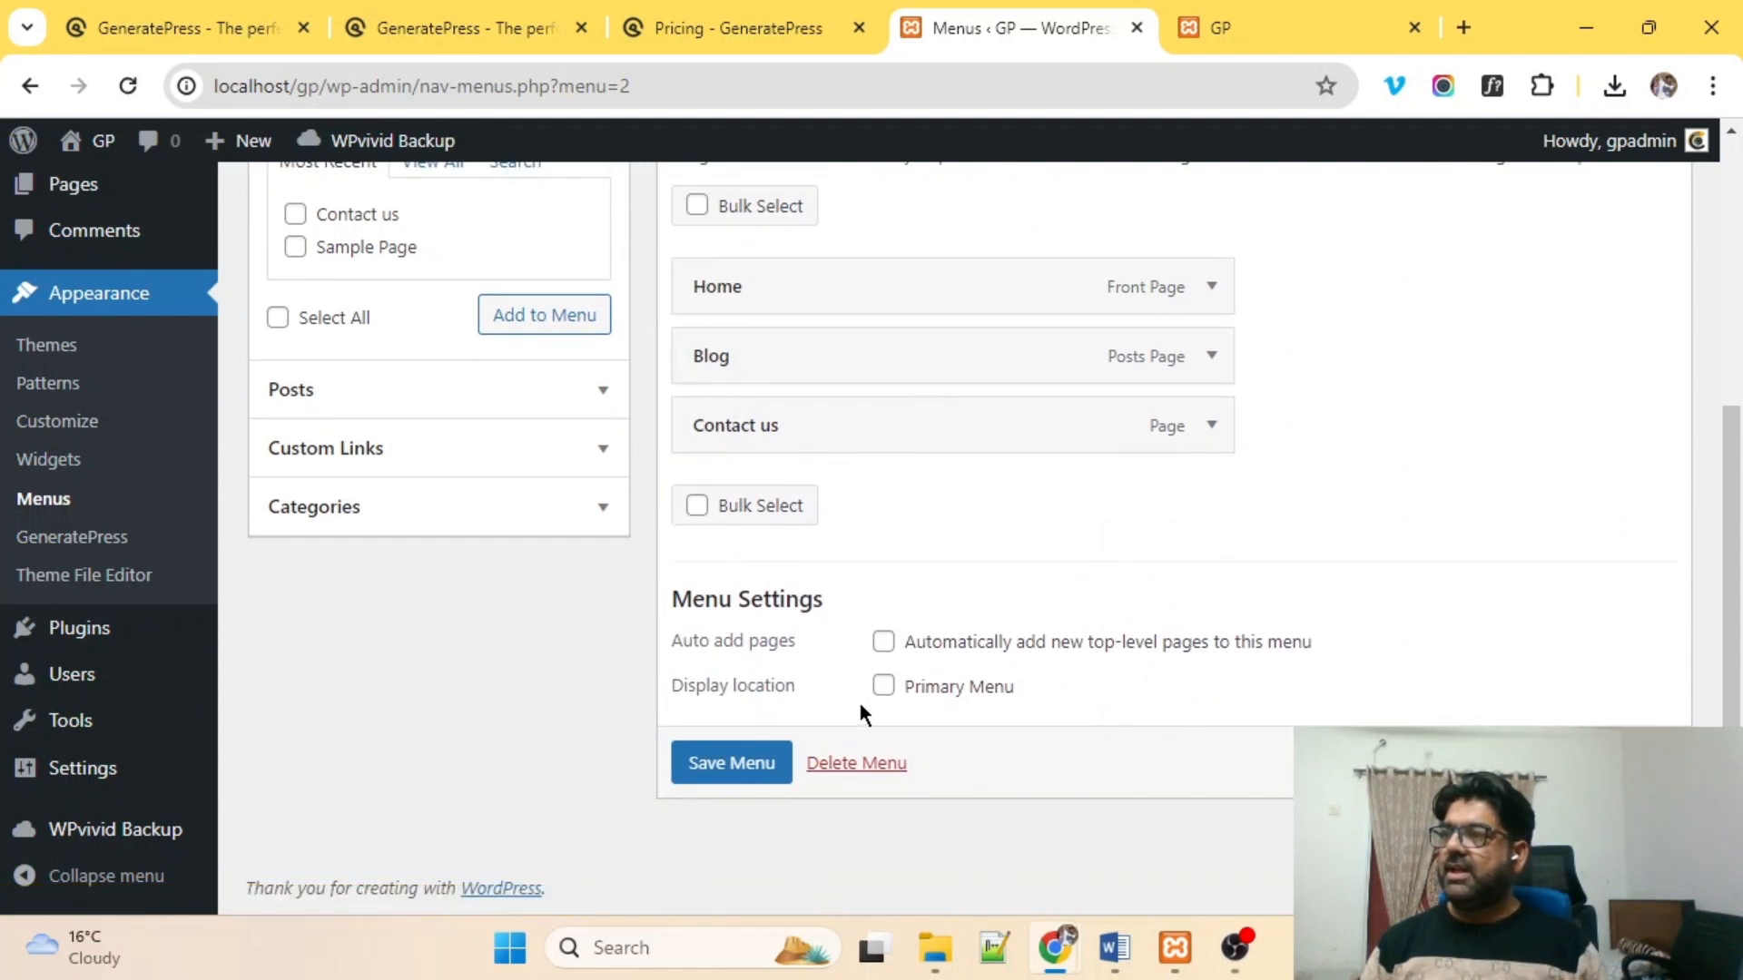
Assign the menu to the Primary Menu location and save it.
{"action": "double_click", "coordinate": [718, 680]}
{"action": "left_click_drag", "start_coordinate": [719, 680], "coordinate": [838, 683]}
{"action": "left_click", "coordinate": [883, 686]}
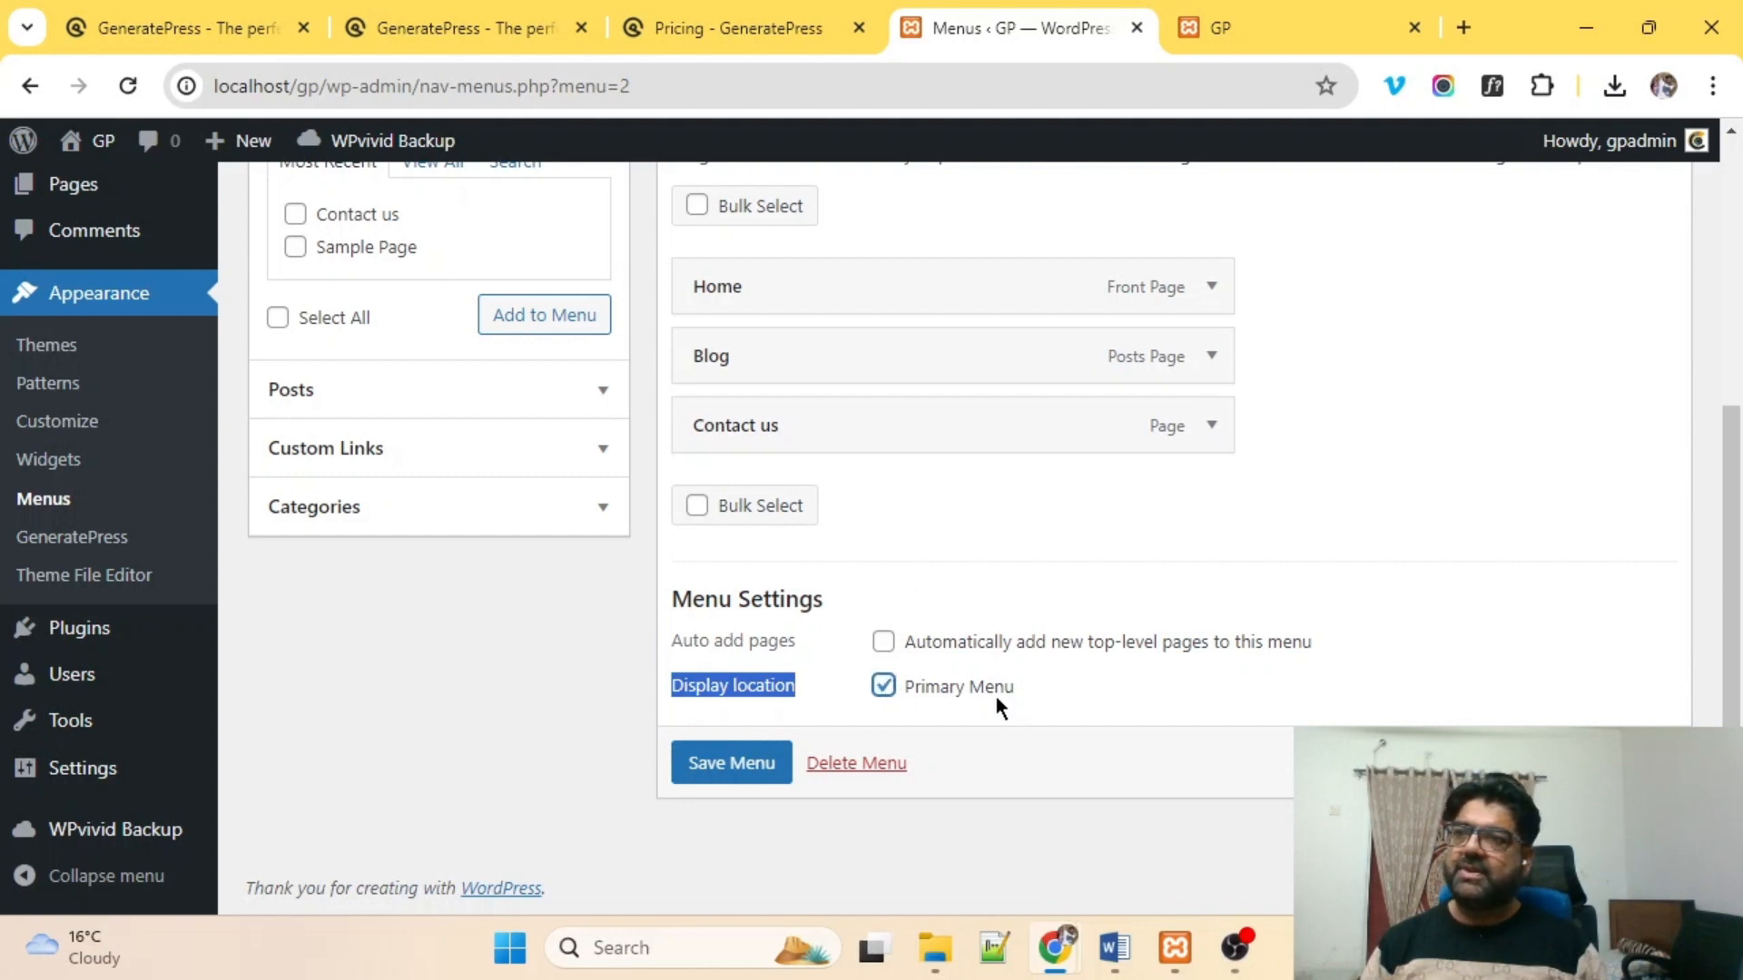
{"action": "left_click", "coordinate": [721, 771]}
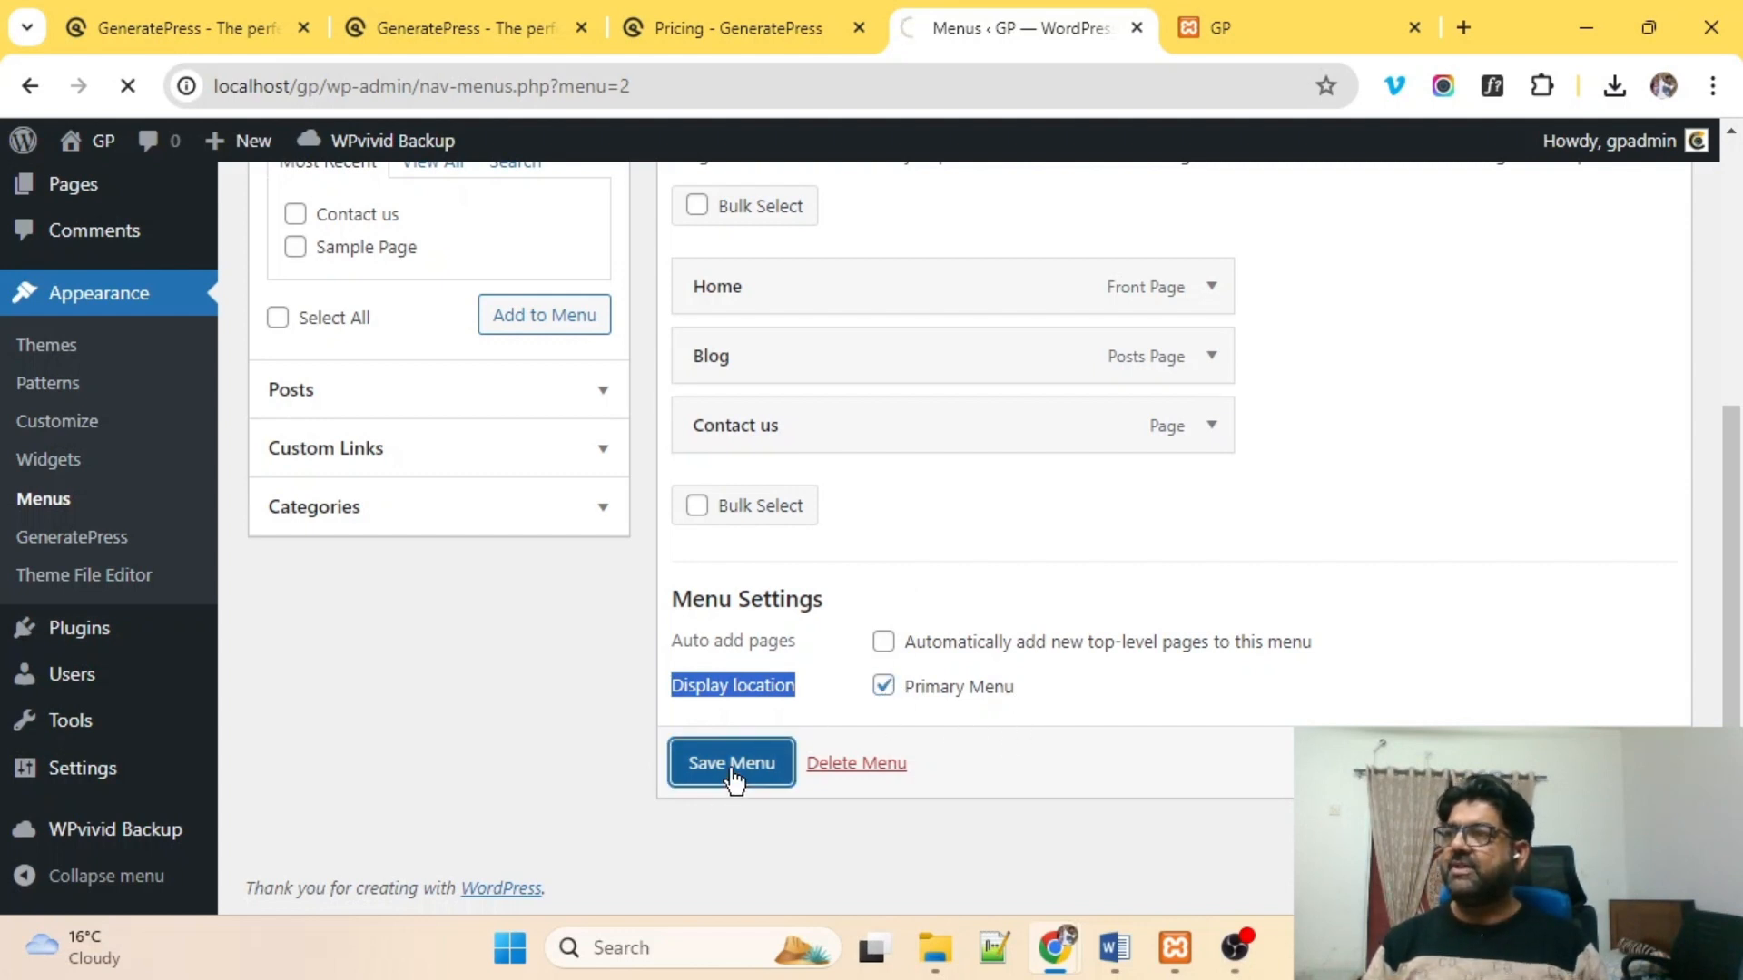
Open the live site in a new tab from the admin bar.
{"action": "scroll", "coordinate": [994, 425], "scroll_direction": "down", "scroll_amount": 2}
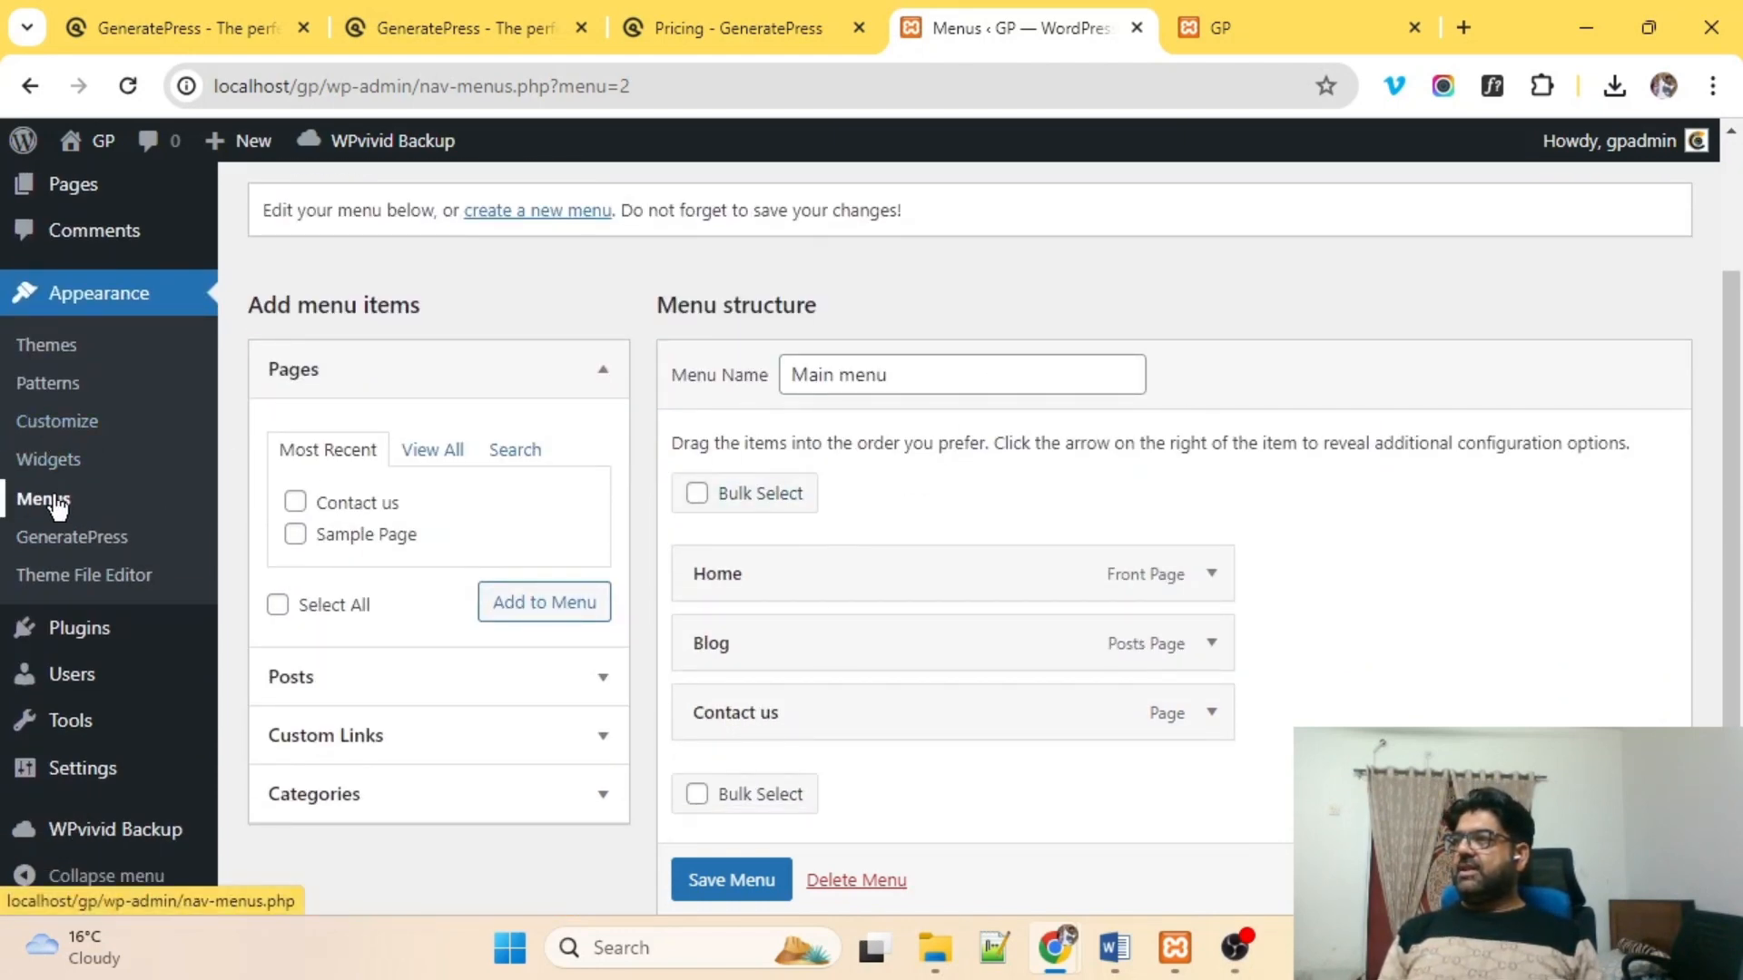
{"action": "scroll", "coordinate": [148, 456], "scroll_direction": "down", "scroll_amount": 3}
{"action": "scroll", "coordinate": [100, 322], "scroll_direction": "up", "scroll_amount": 5}
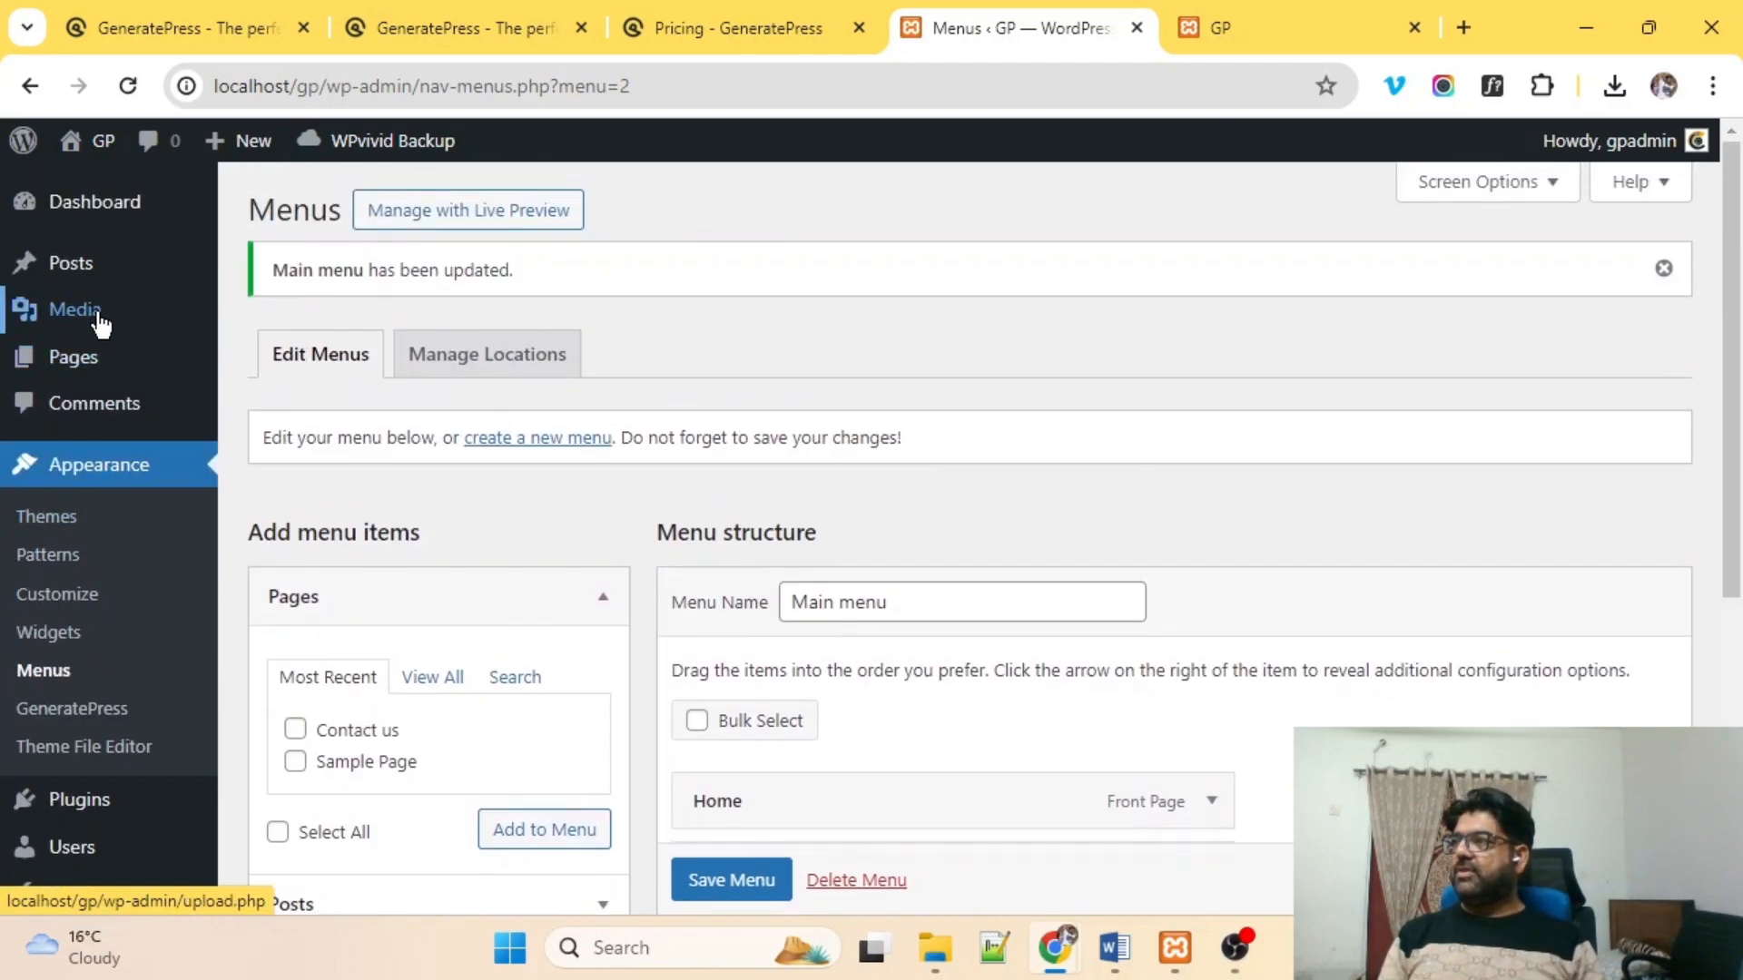
{"action": "mouse_move", "coordinate": [98, 145]}
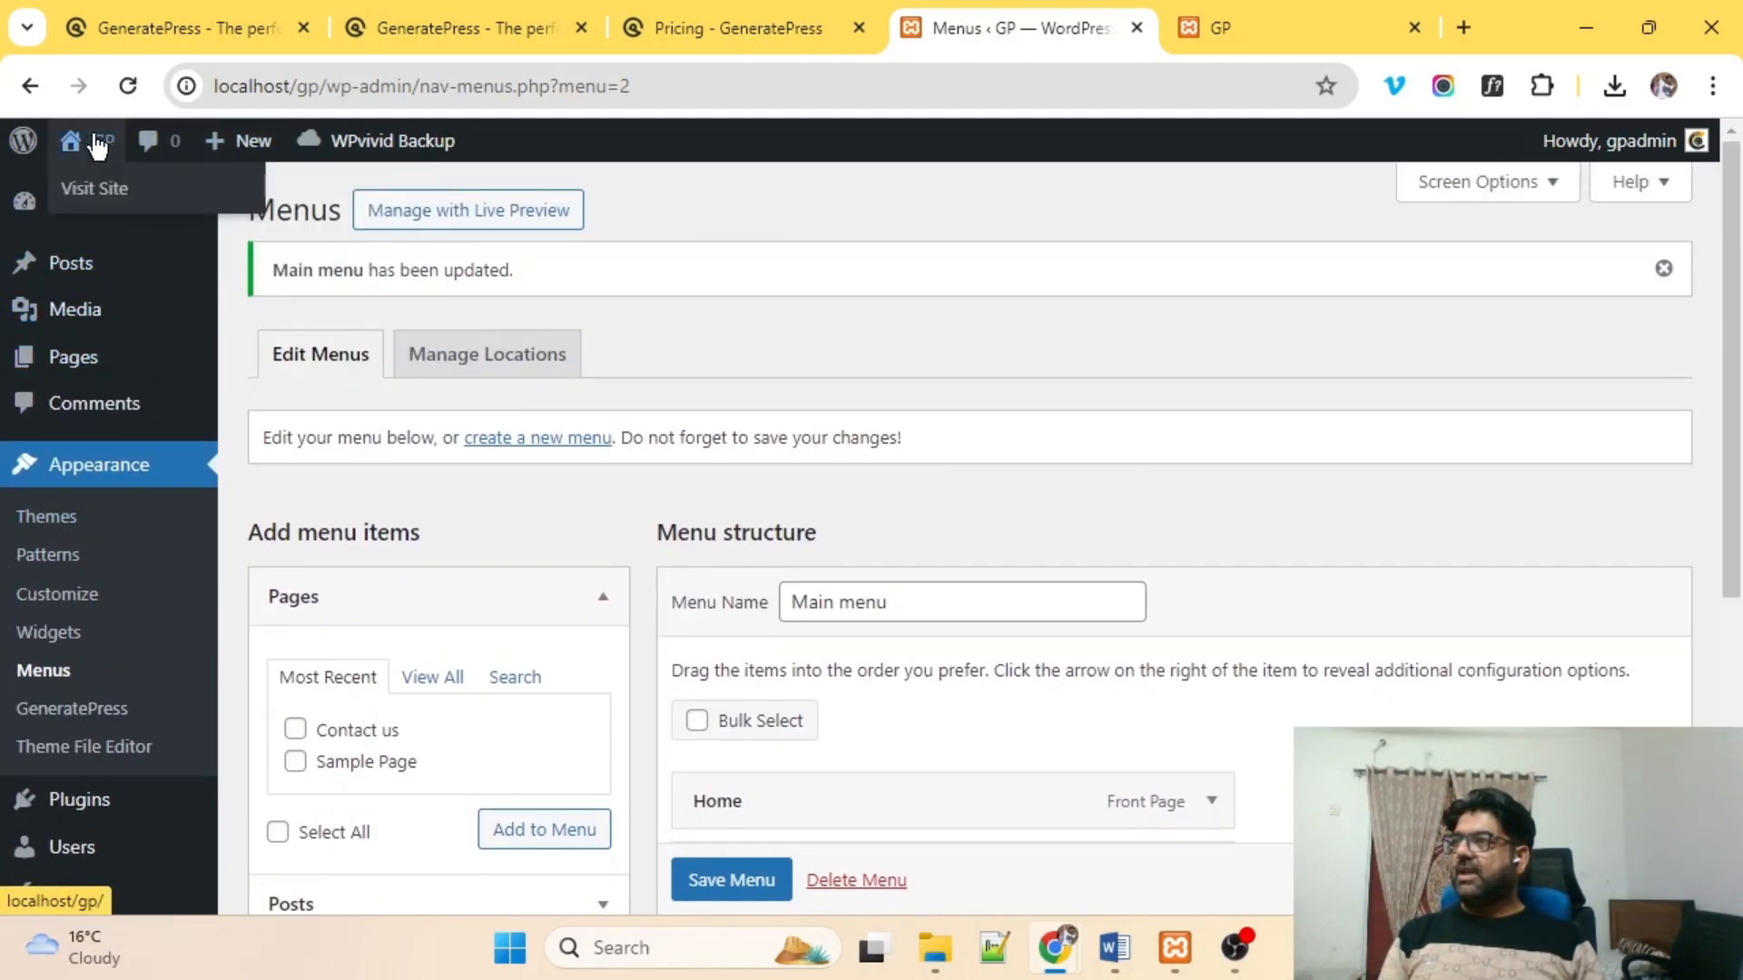
{"action": "middle_click", "coordinate": [94, 187]}
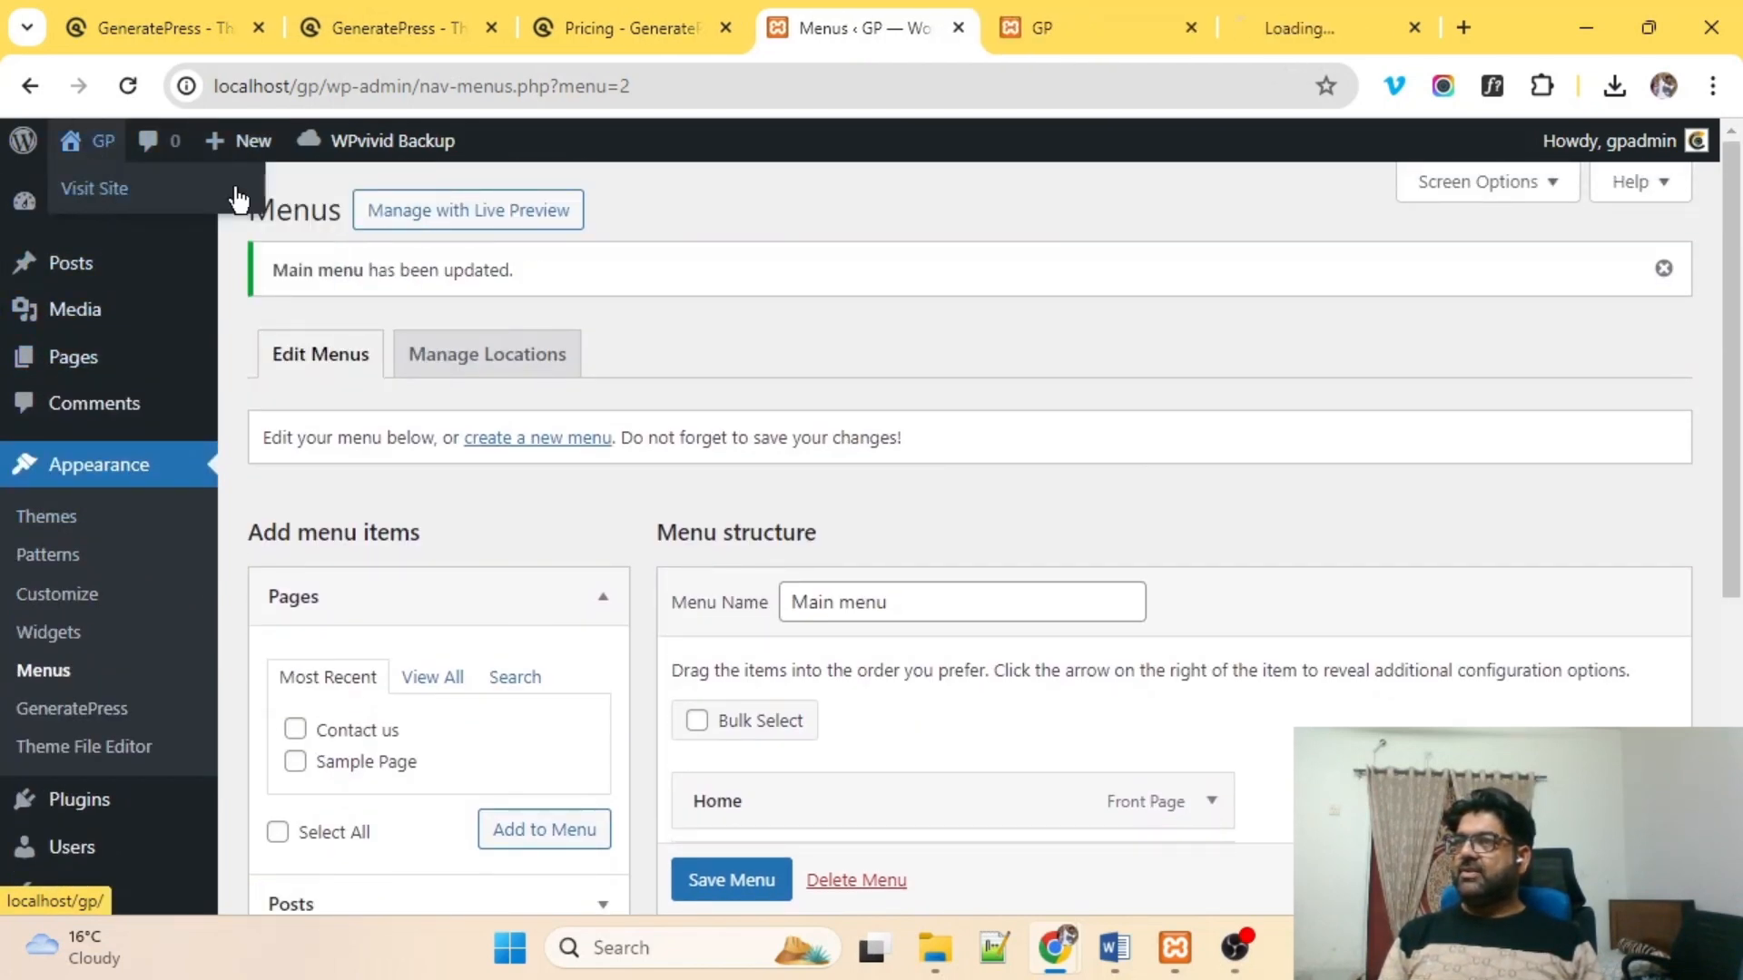
Switch to the GP site tab, review its title and footer credit, then launch the Customizer.
{"action": "left_click", "coordinate": [1323, 22]}
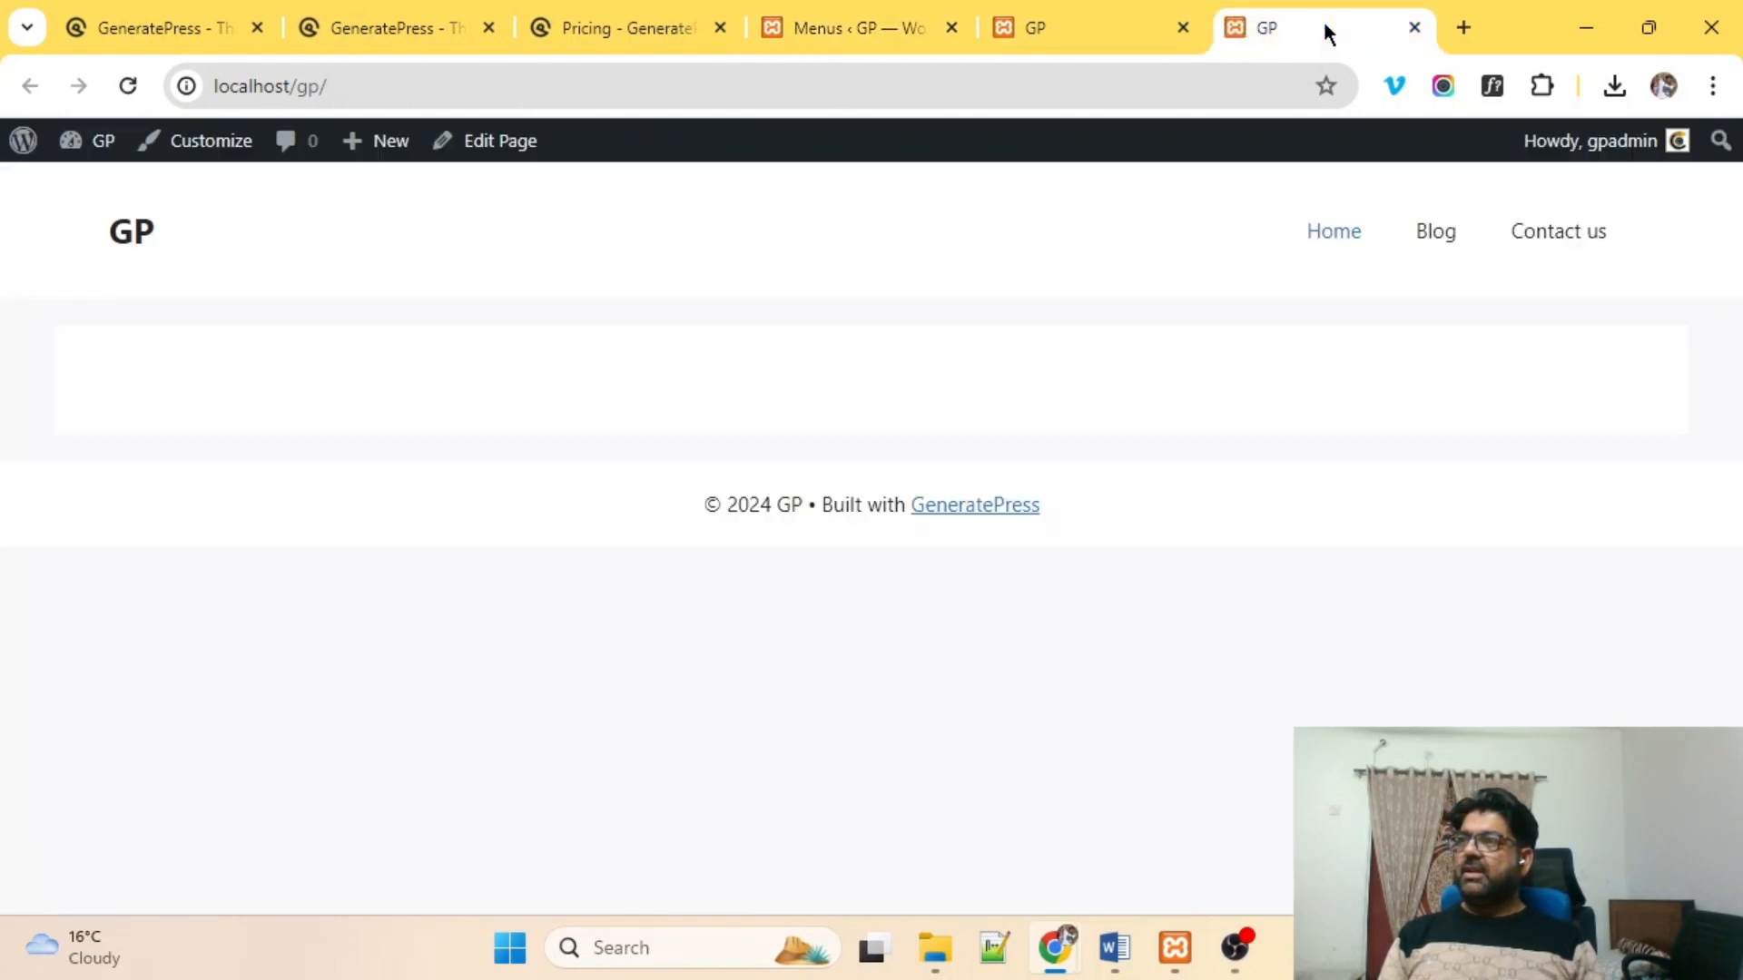
{"action": "left_click_drag", "start_coordinate": [114, 234], "coordinate": [198, 238]}
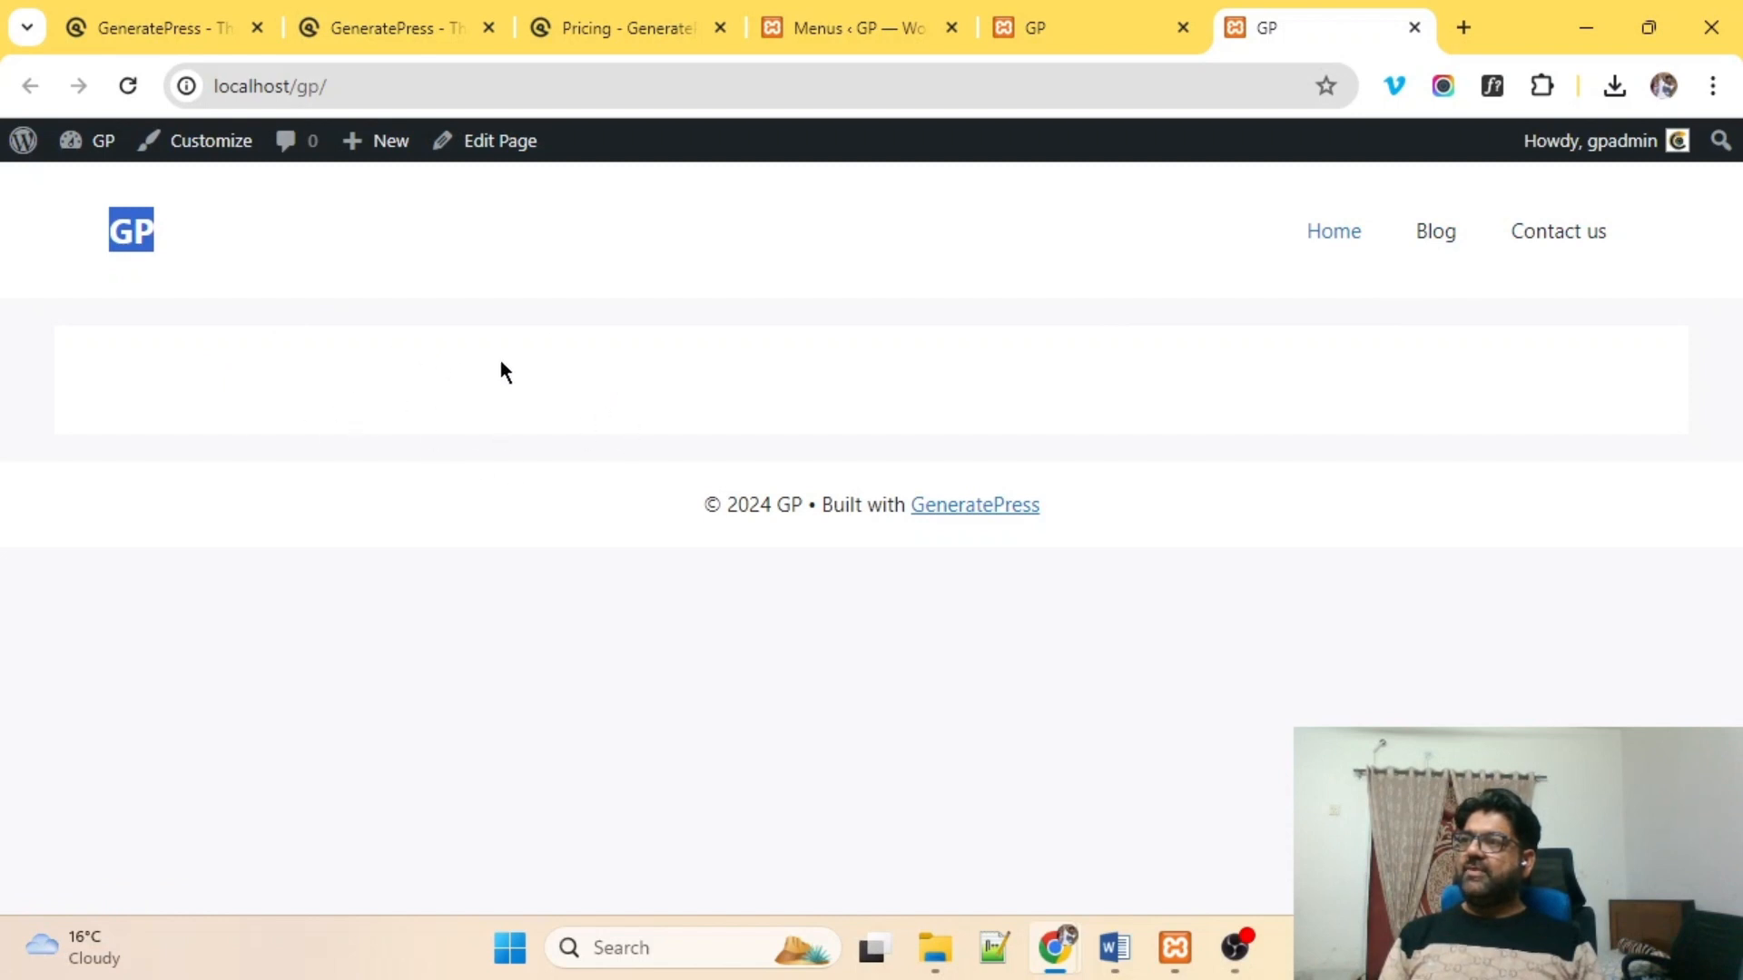
{"action": "left_click_drag", "start_coordinate": [705, 503], "coordinate": [1135, 504]}
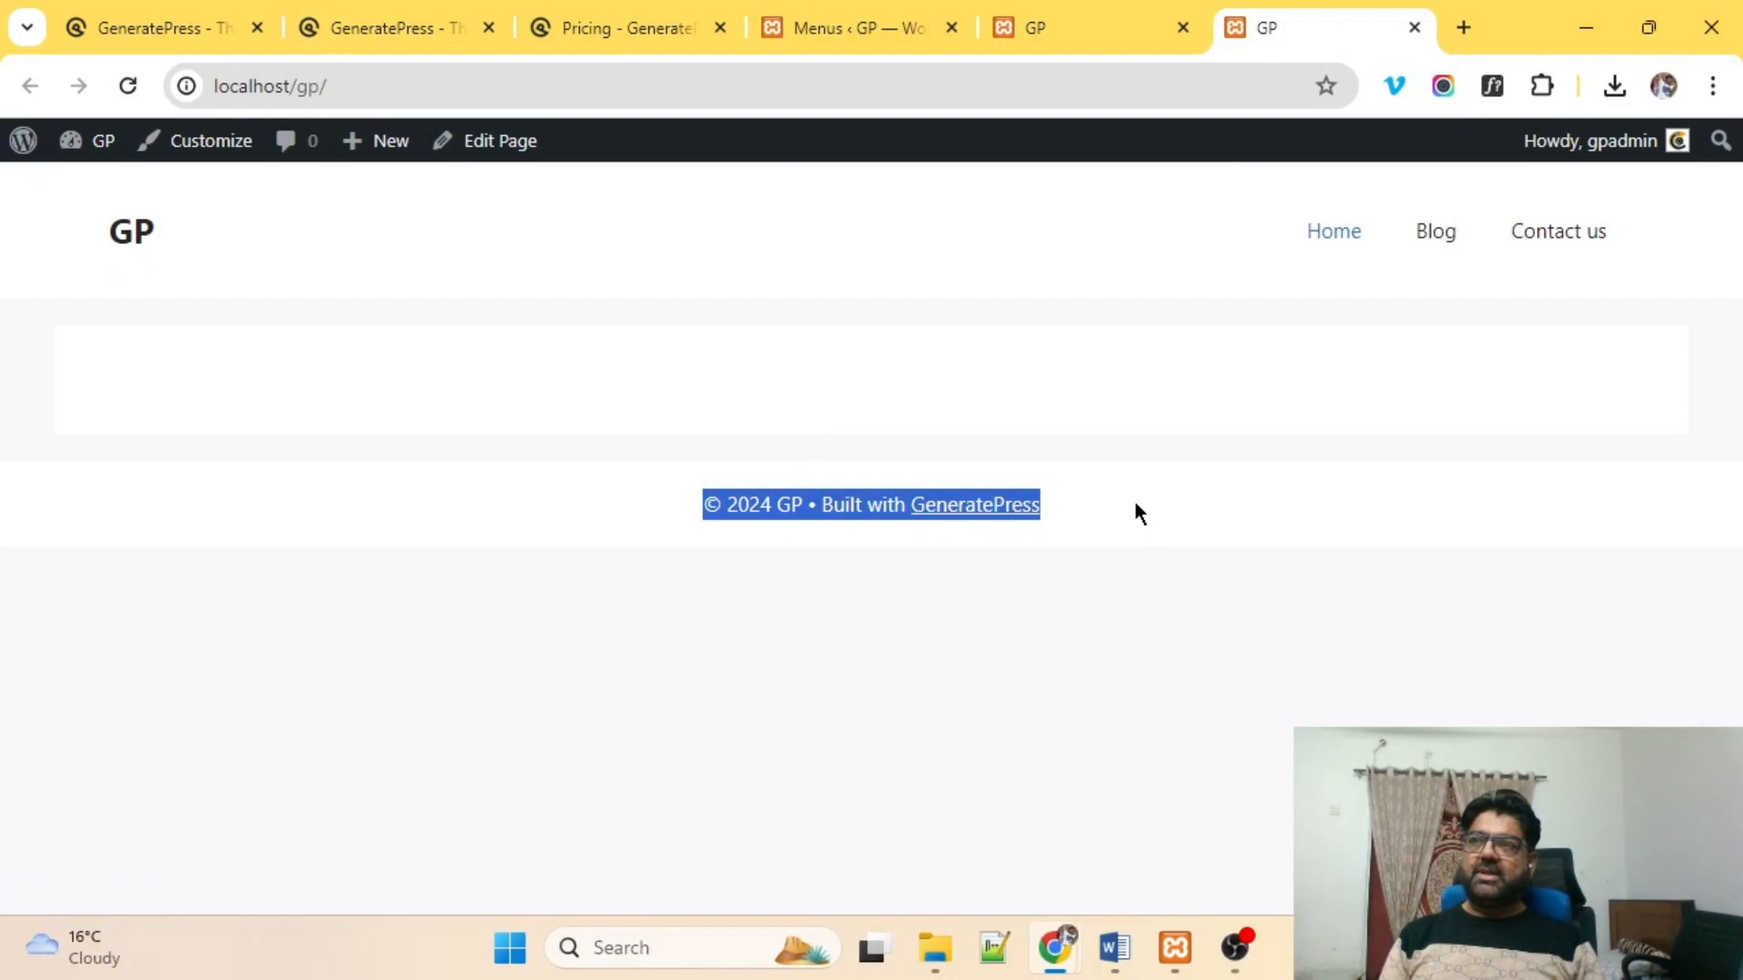
{"action": "left_click", "coordinate": [210, 148]}
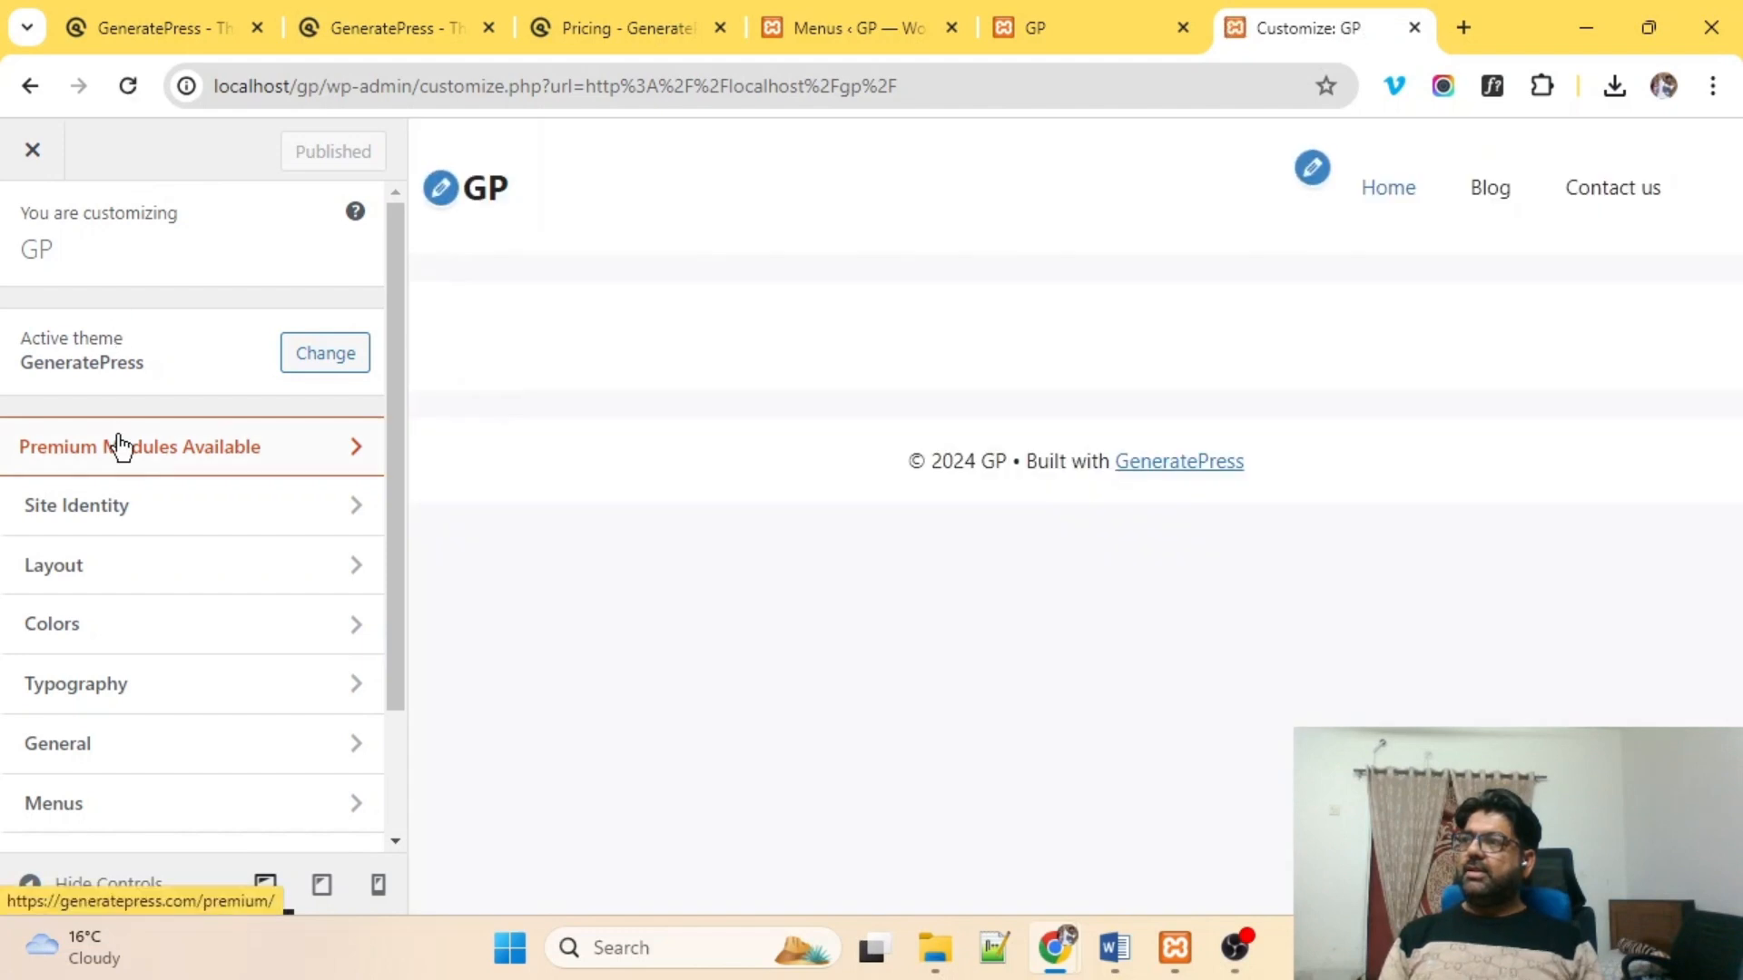
In Site Identity, tick Hide site title so the GP title leaves the header.
{"action": "scroll", "coordinate": [118, 447], "scroll_direction": "down", "scroll_amount": 2}
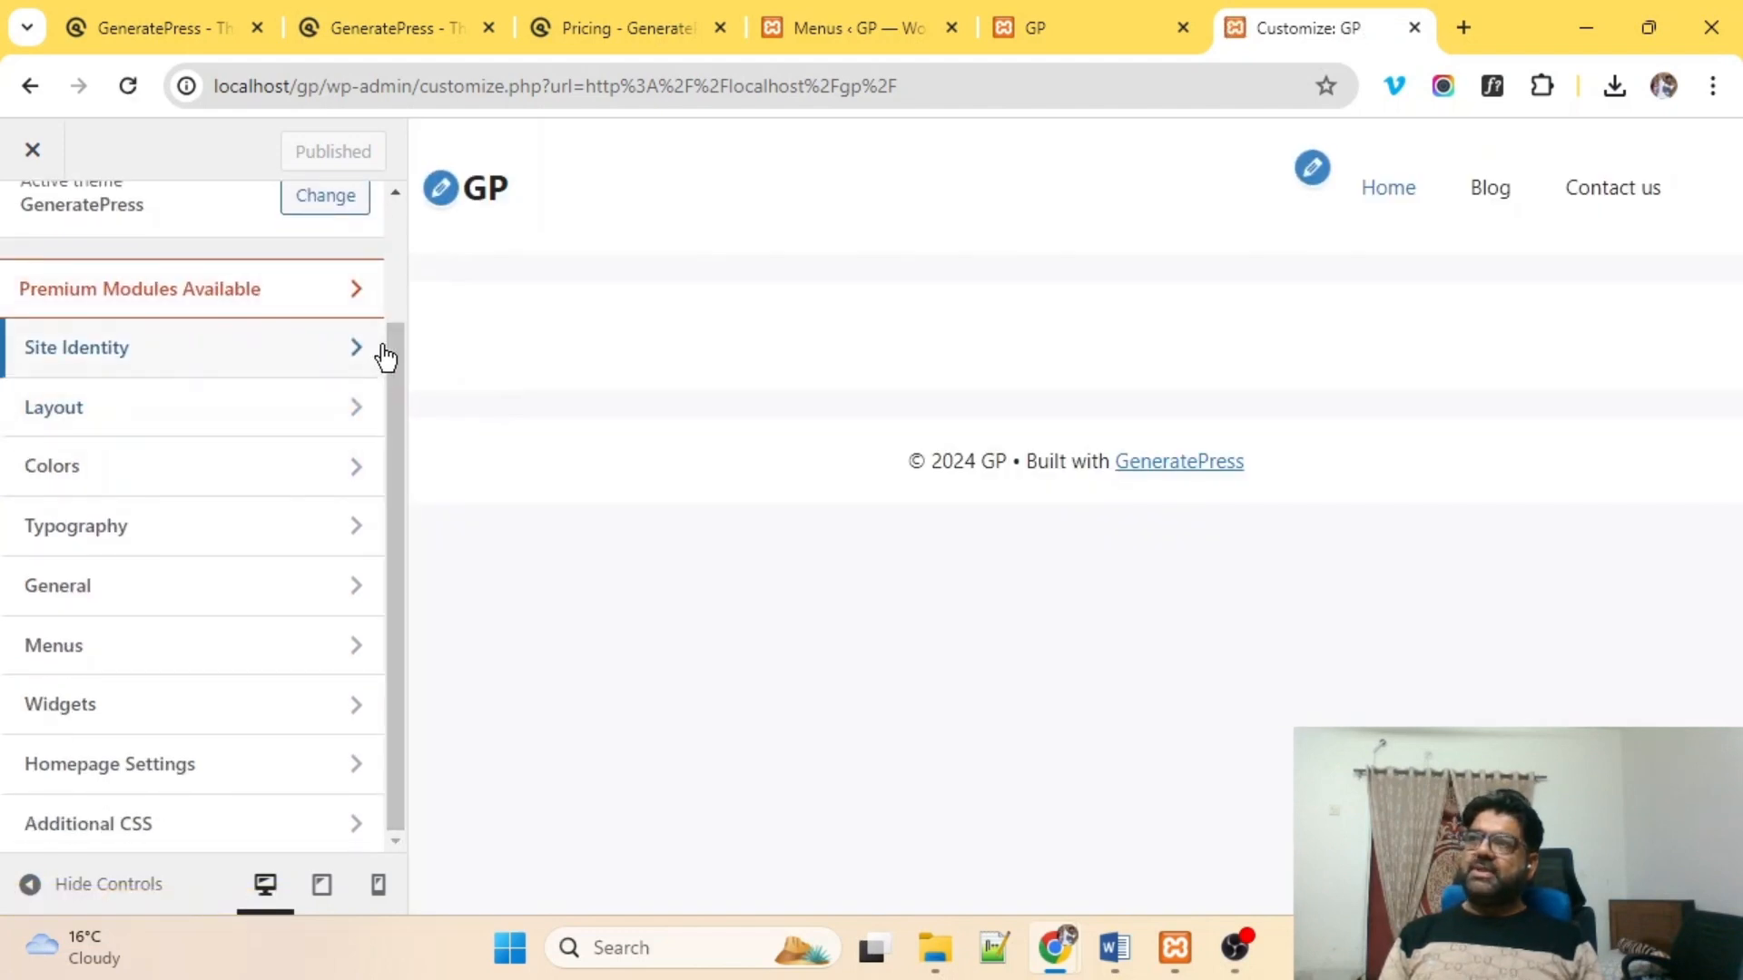
{"action": "left_click_drag", "start_coordinate": [401, 405], "coordinate": [405, 296]}
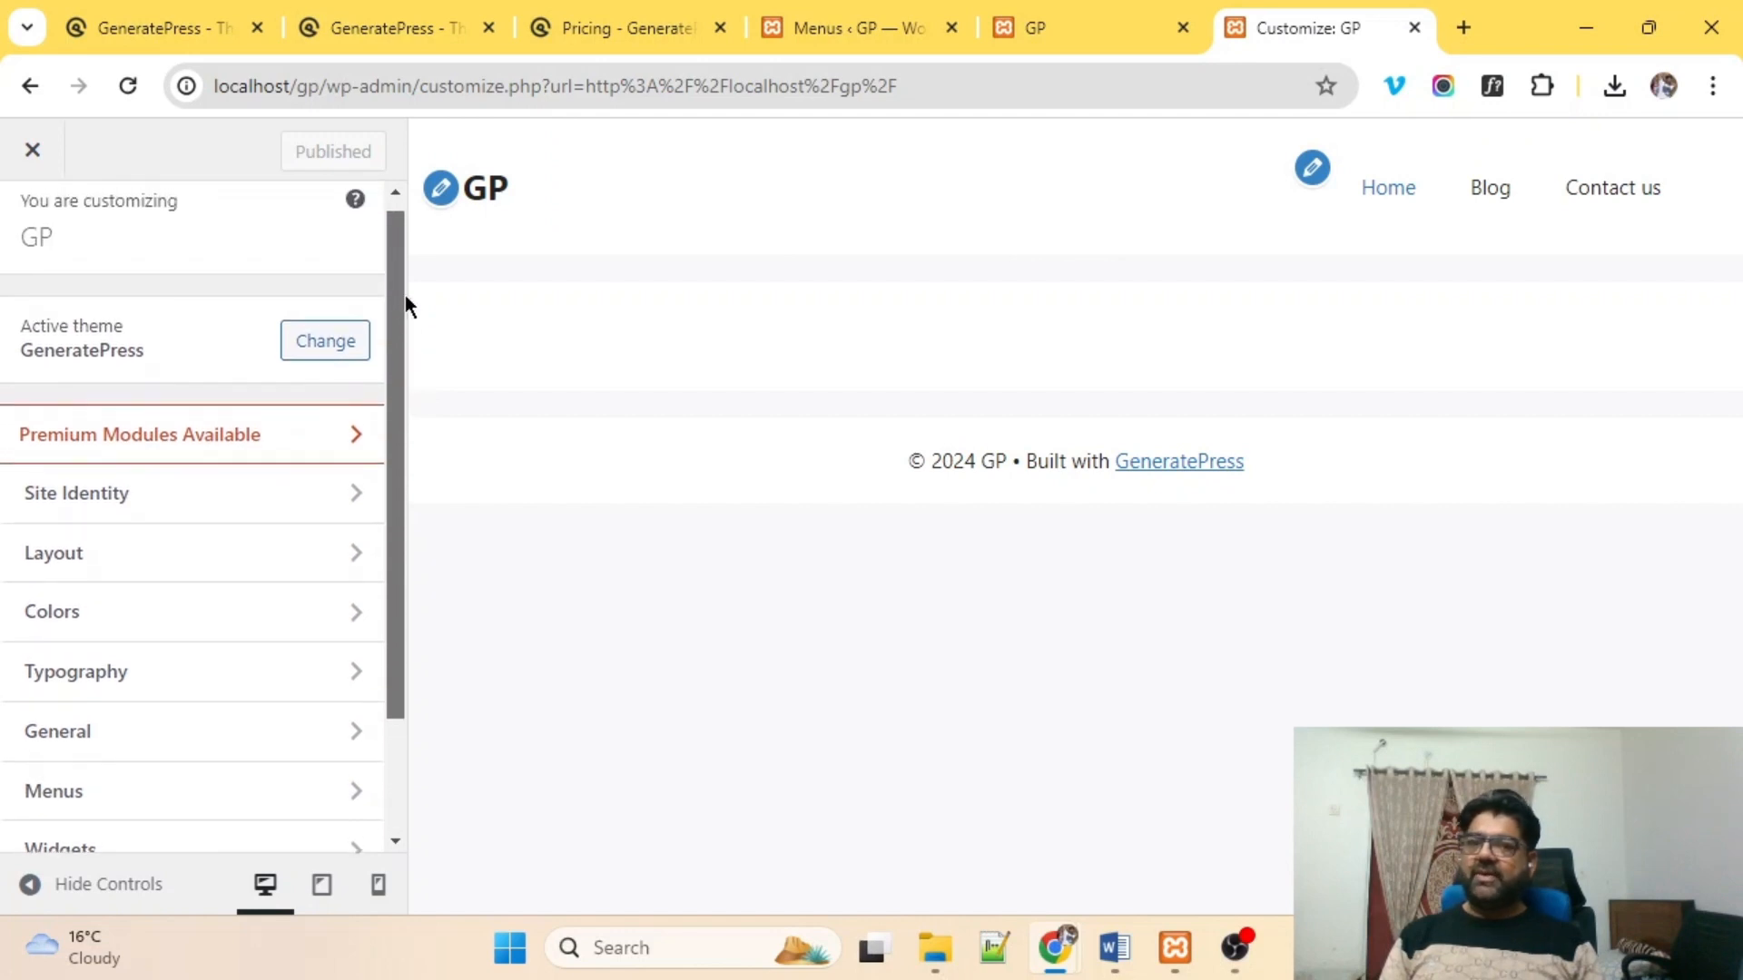
{"action": "scroll", "coordinate": [134, 438], "scroll_direction": "down", "scroll_amount": 1}
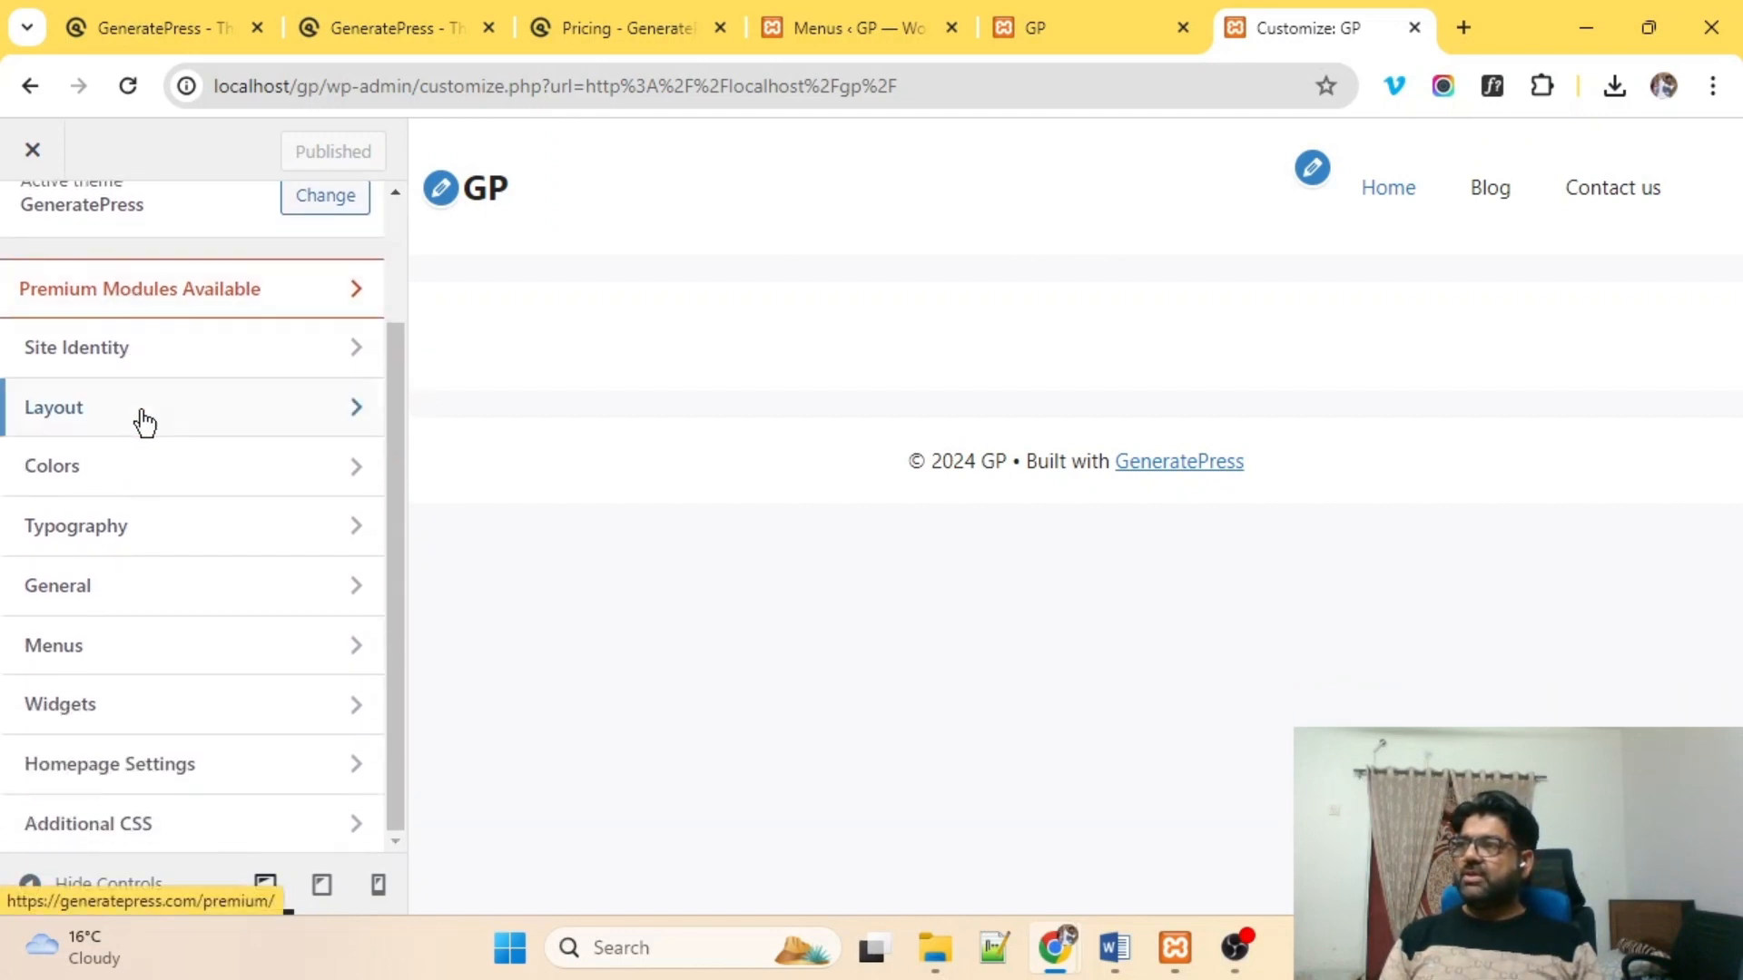
{"action": "left_click", "coordinate": [141, 354]}
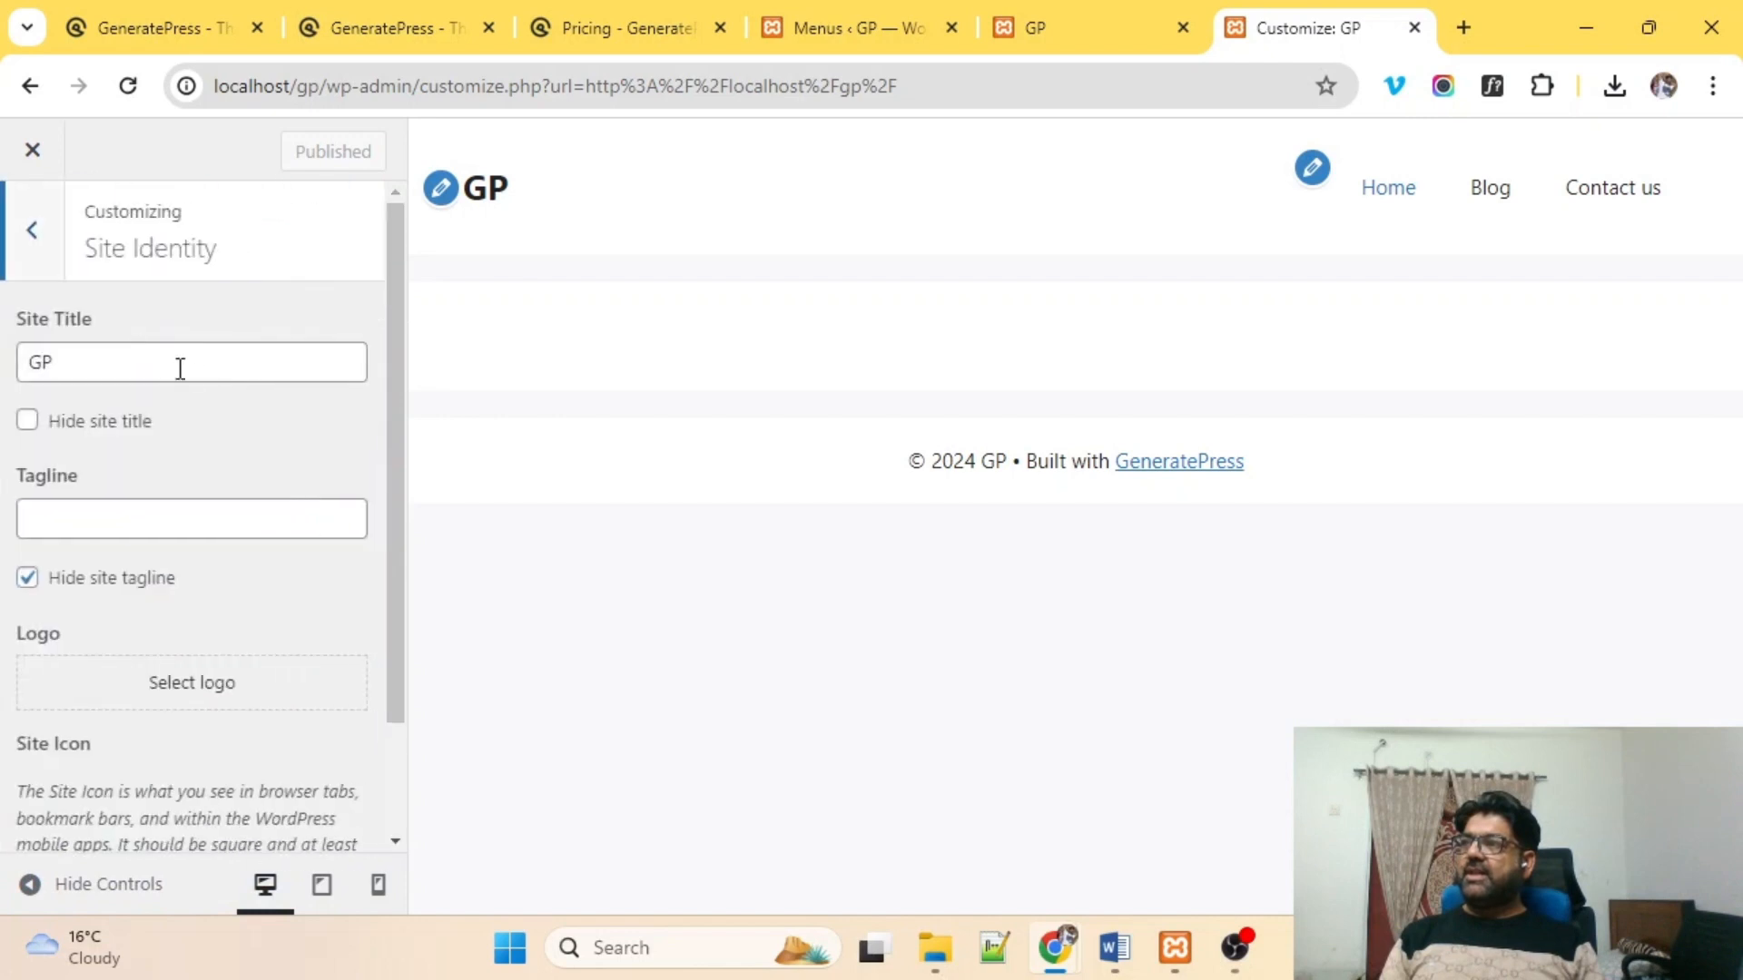
{"action": "double_click", "coordinate": [75, 372]}
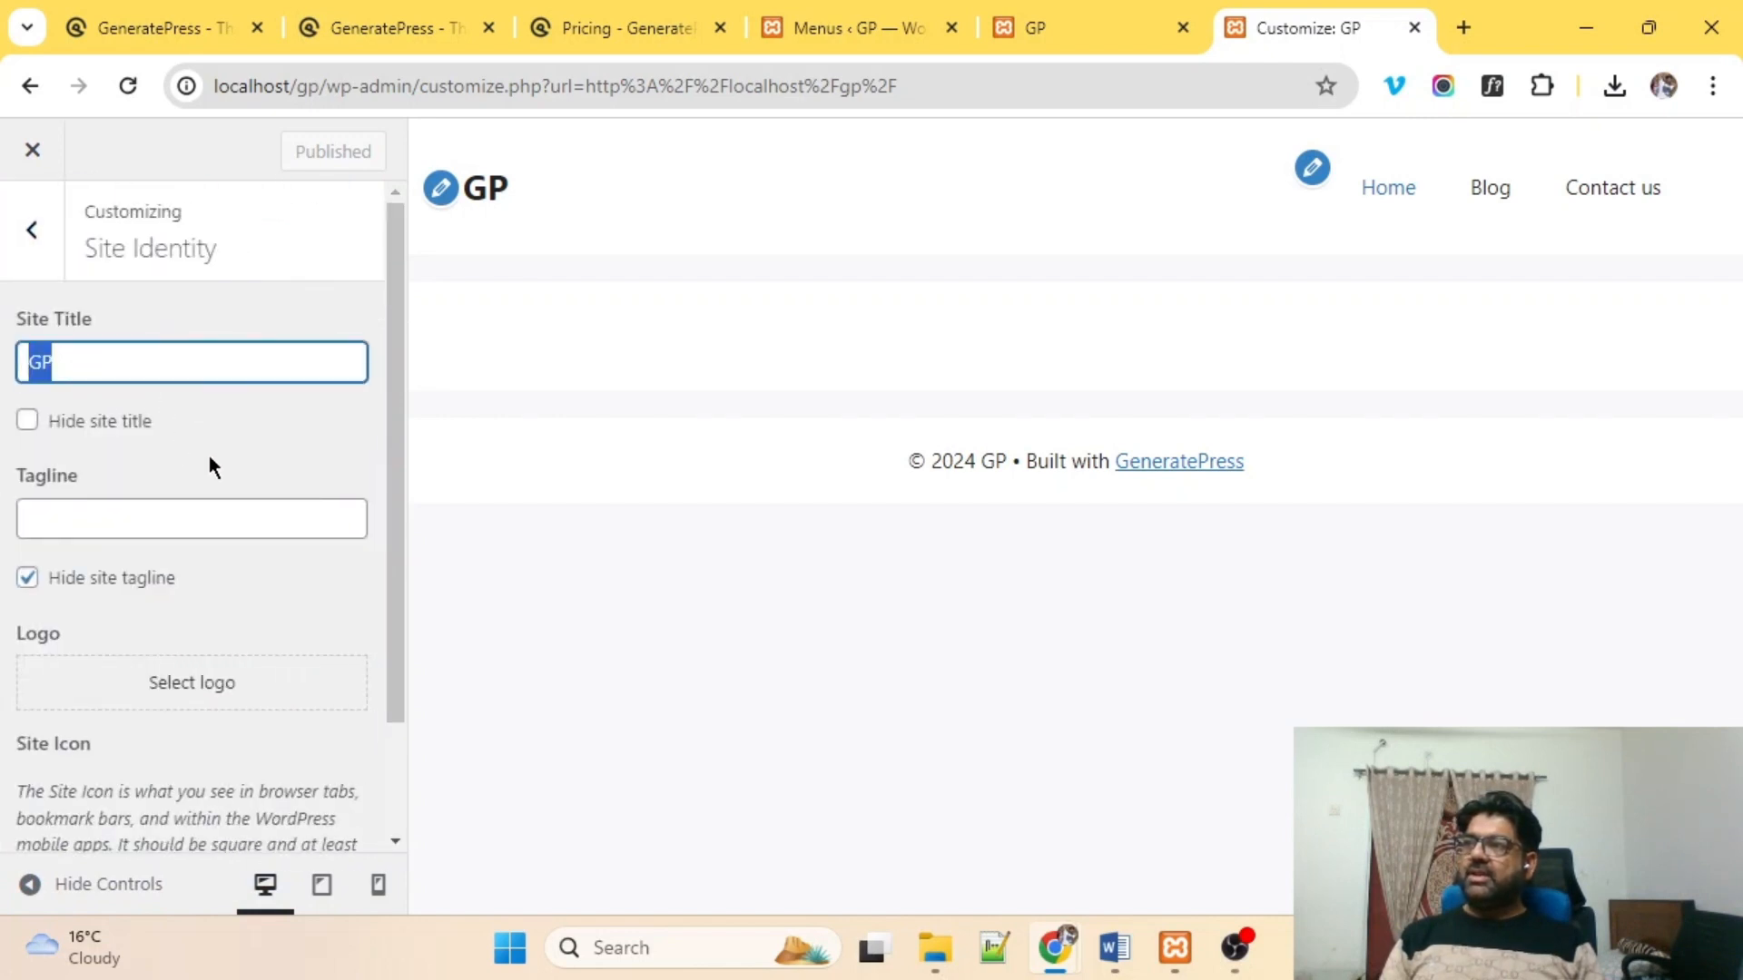
{"action": "left_click", "coordinate": [232, 453]}
{"action": "left_click", "coordinate": [55, 417]}
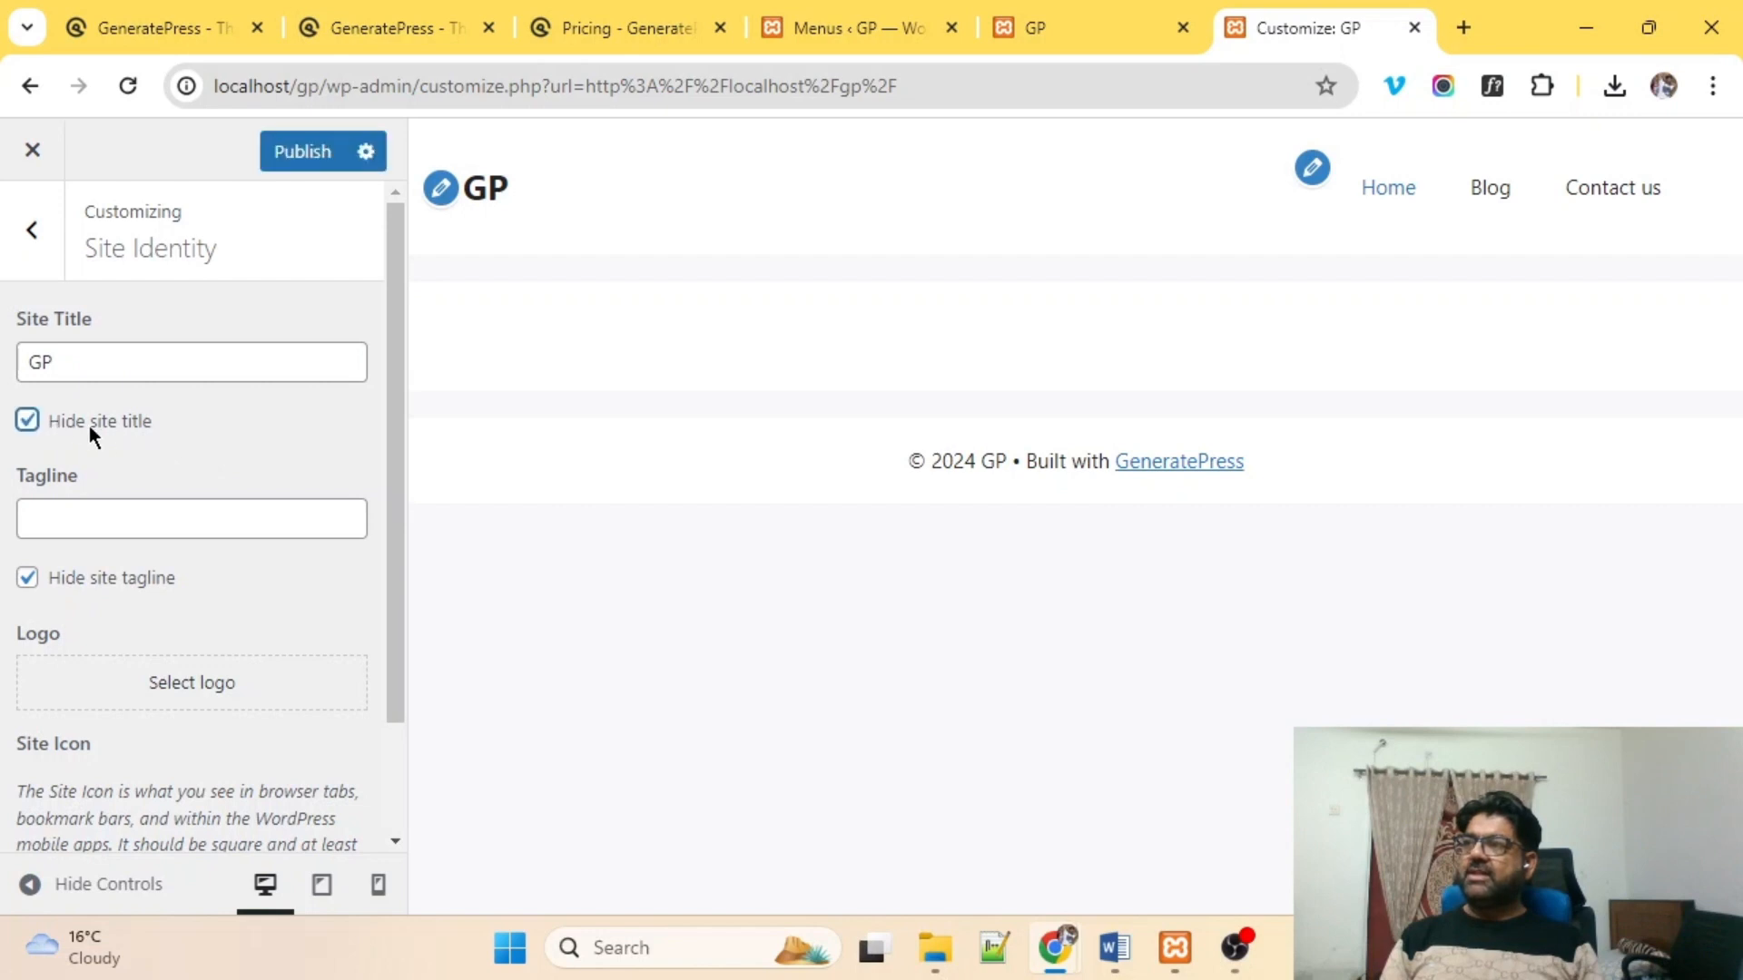
{"action": "scroll", "coordinate": [234, 471], "scroll_direction": "down", "scroll_amount": 2}
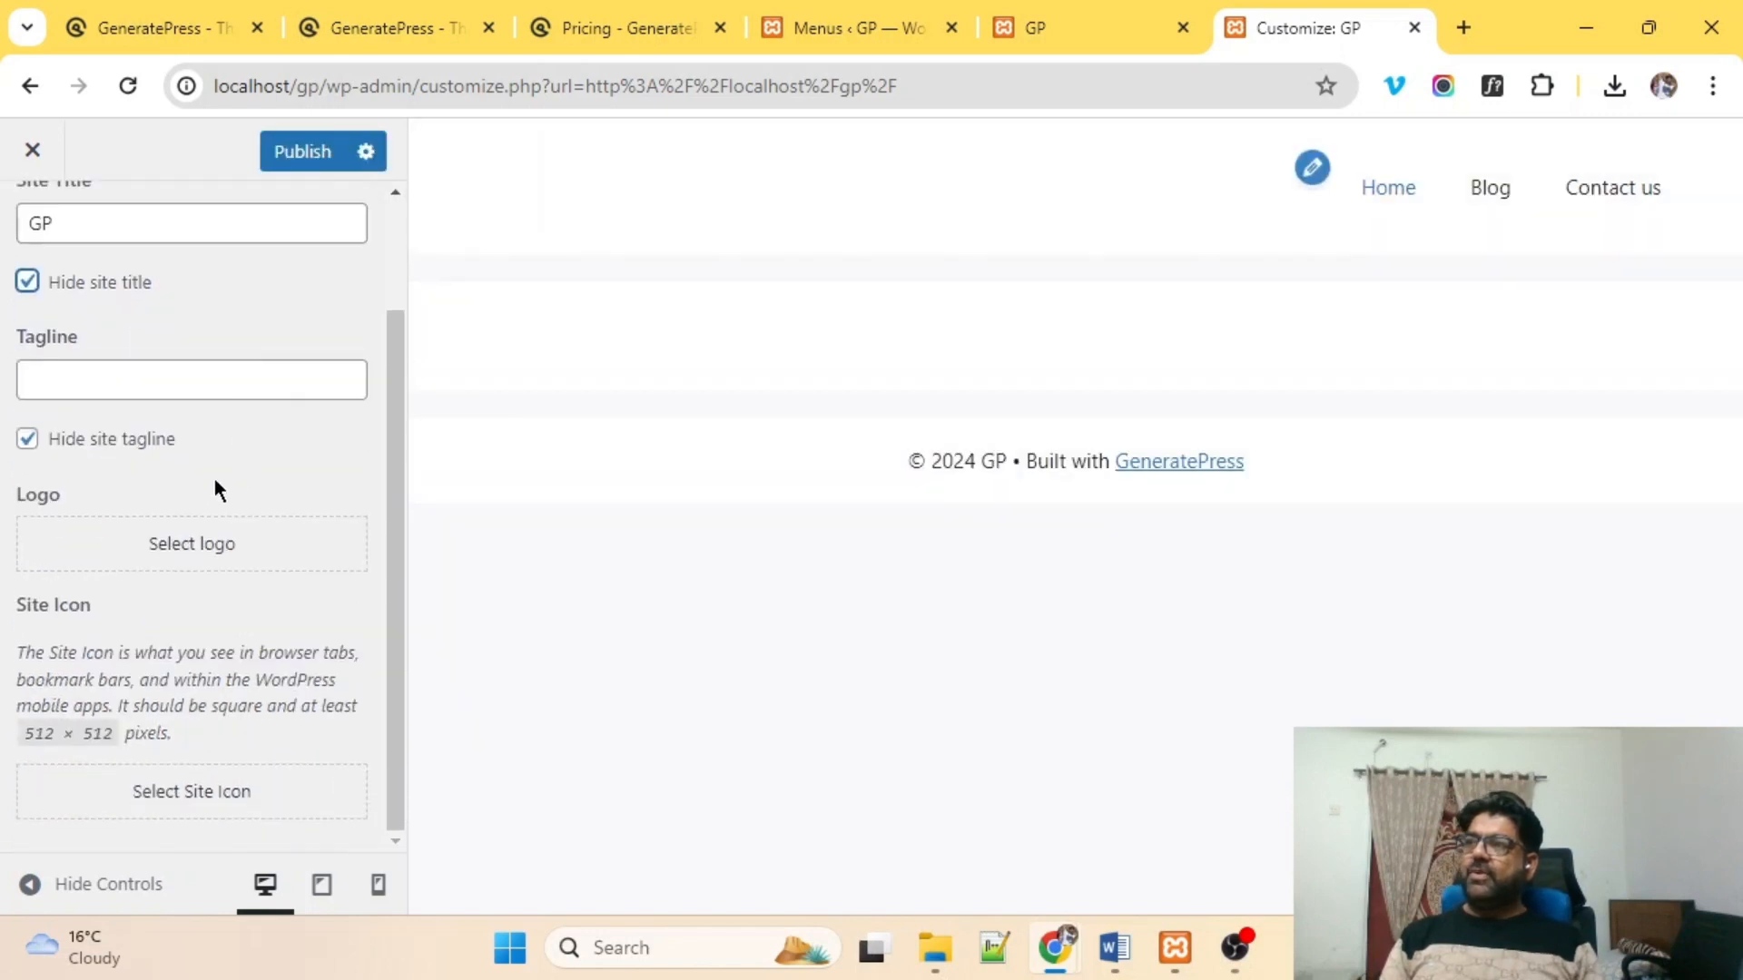
Upload gplogo-removebg-preview as the site logo, skipping cropping.
{"action": "left_click", "coordinate": [196, 546]}
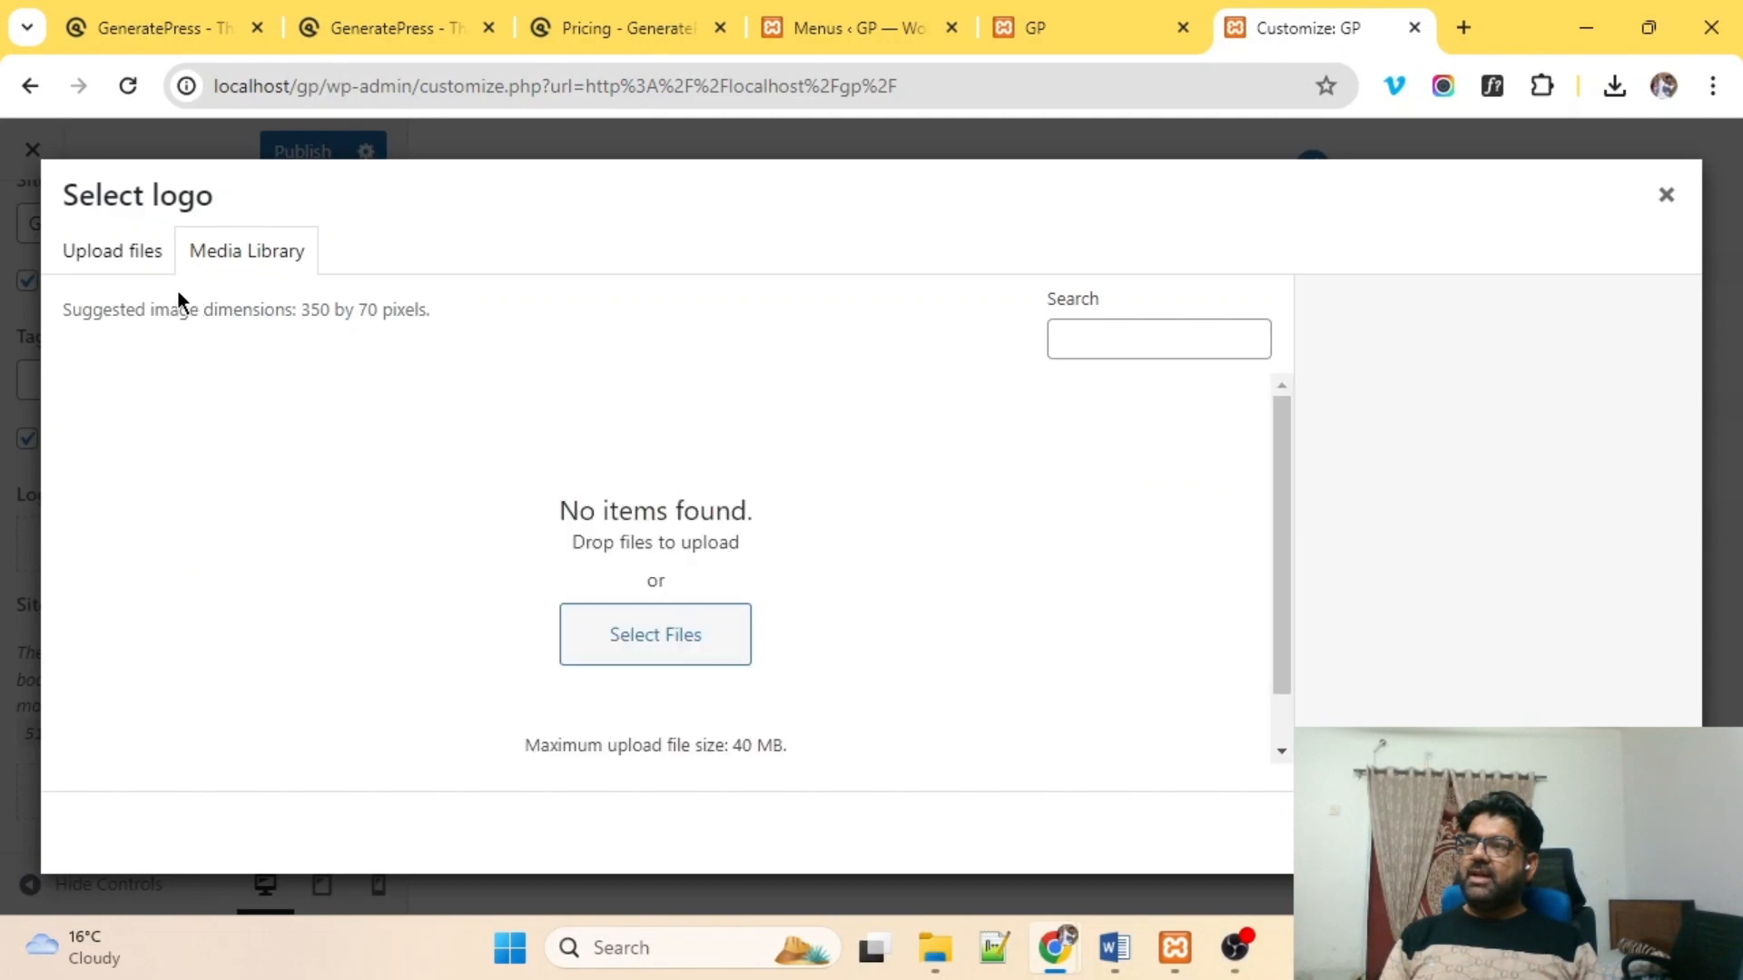
{"action": "left_click", "coordinate": [634, 626]}
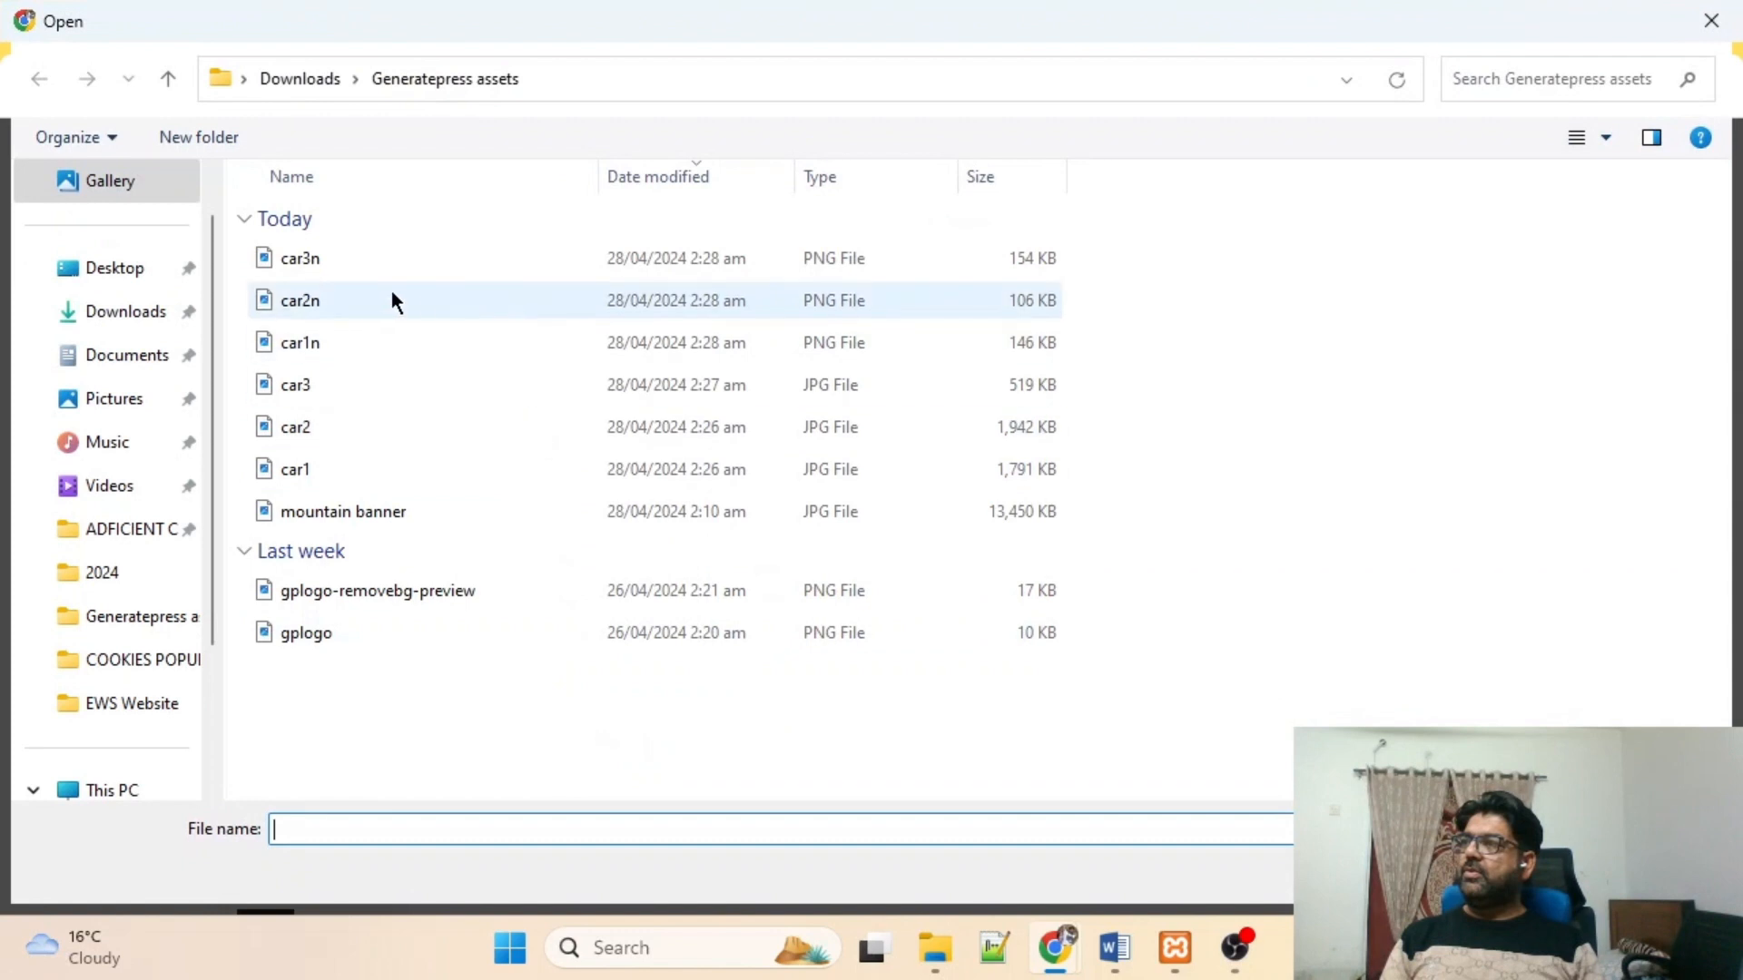
{"action": "double_click", "coordinate": [325, 591]}
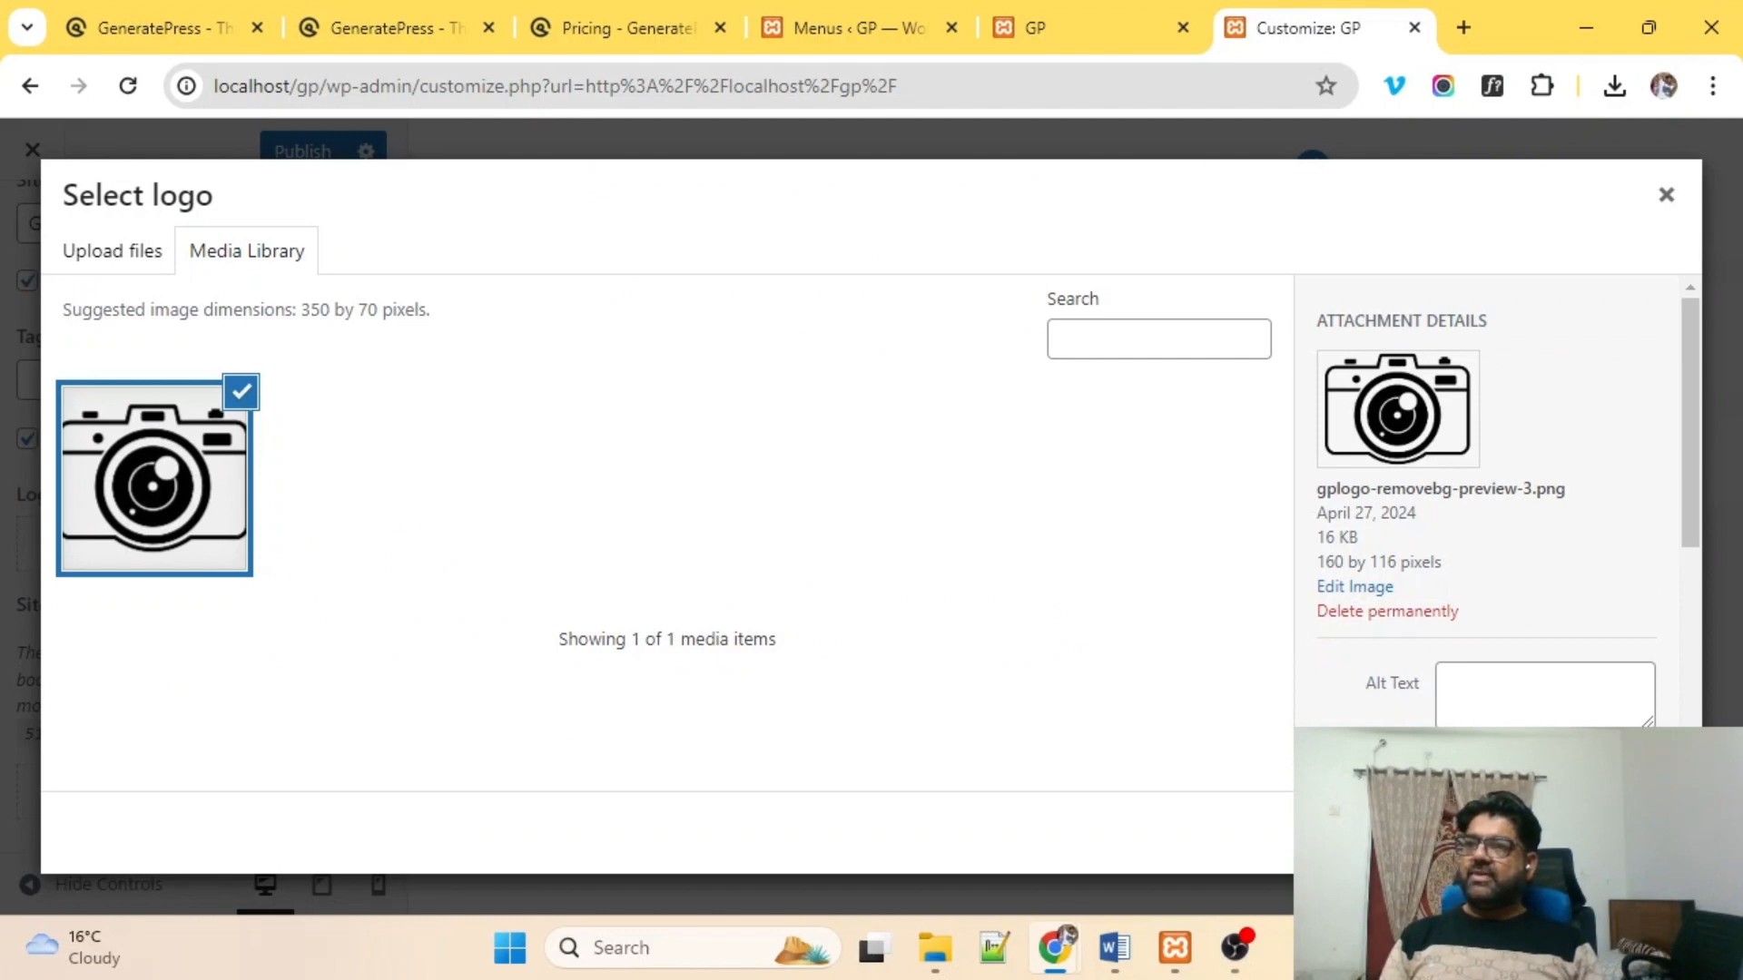
{"action": "left_click", "coordinate": [1639, 834]}
{"action": "left_click", "coordinate": [1458, 833]}
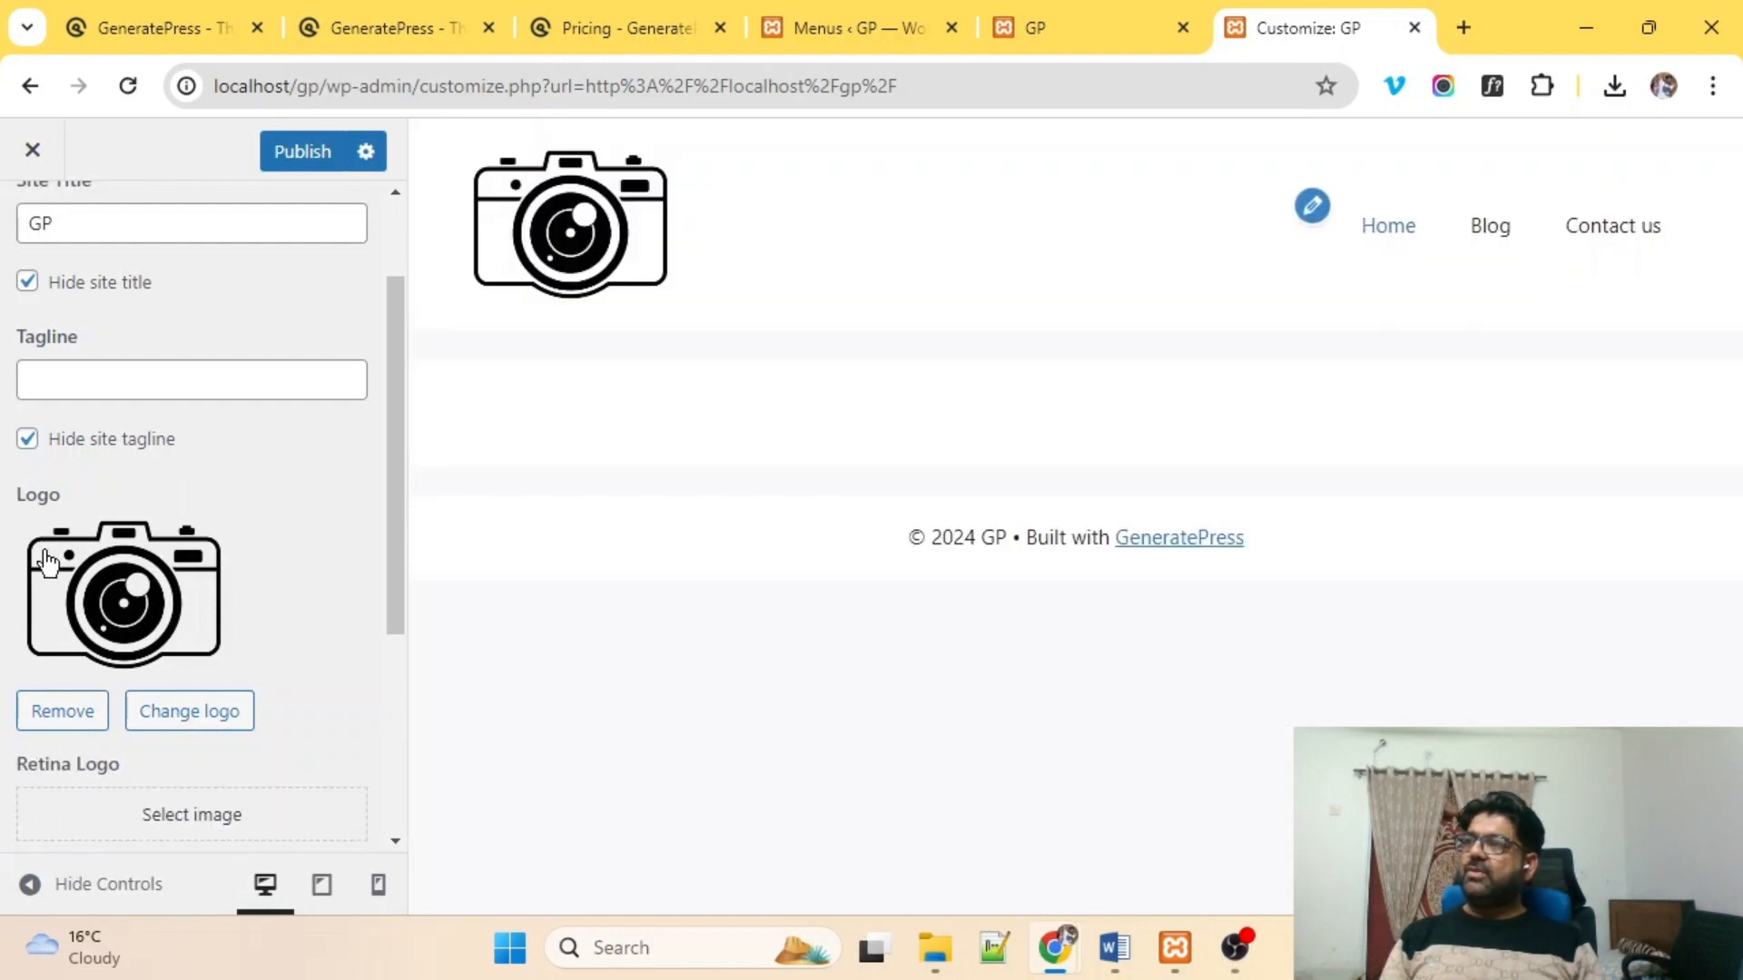
Set the logo width to 80 px and publish the changes.
{"action": "scroll", "coordinate": [45, 563], "scroll_direction": "down", "scroll_amount": 3}
{"action": "left_click", "coordinate": [285, 688]}
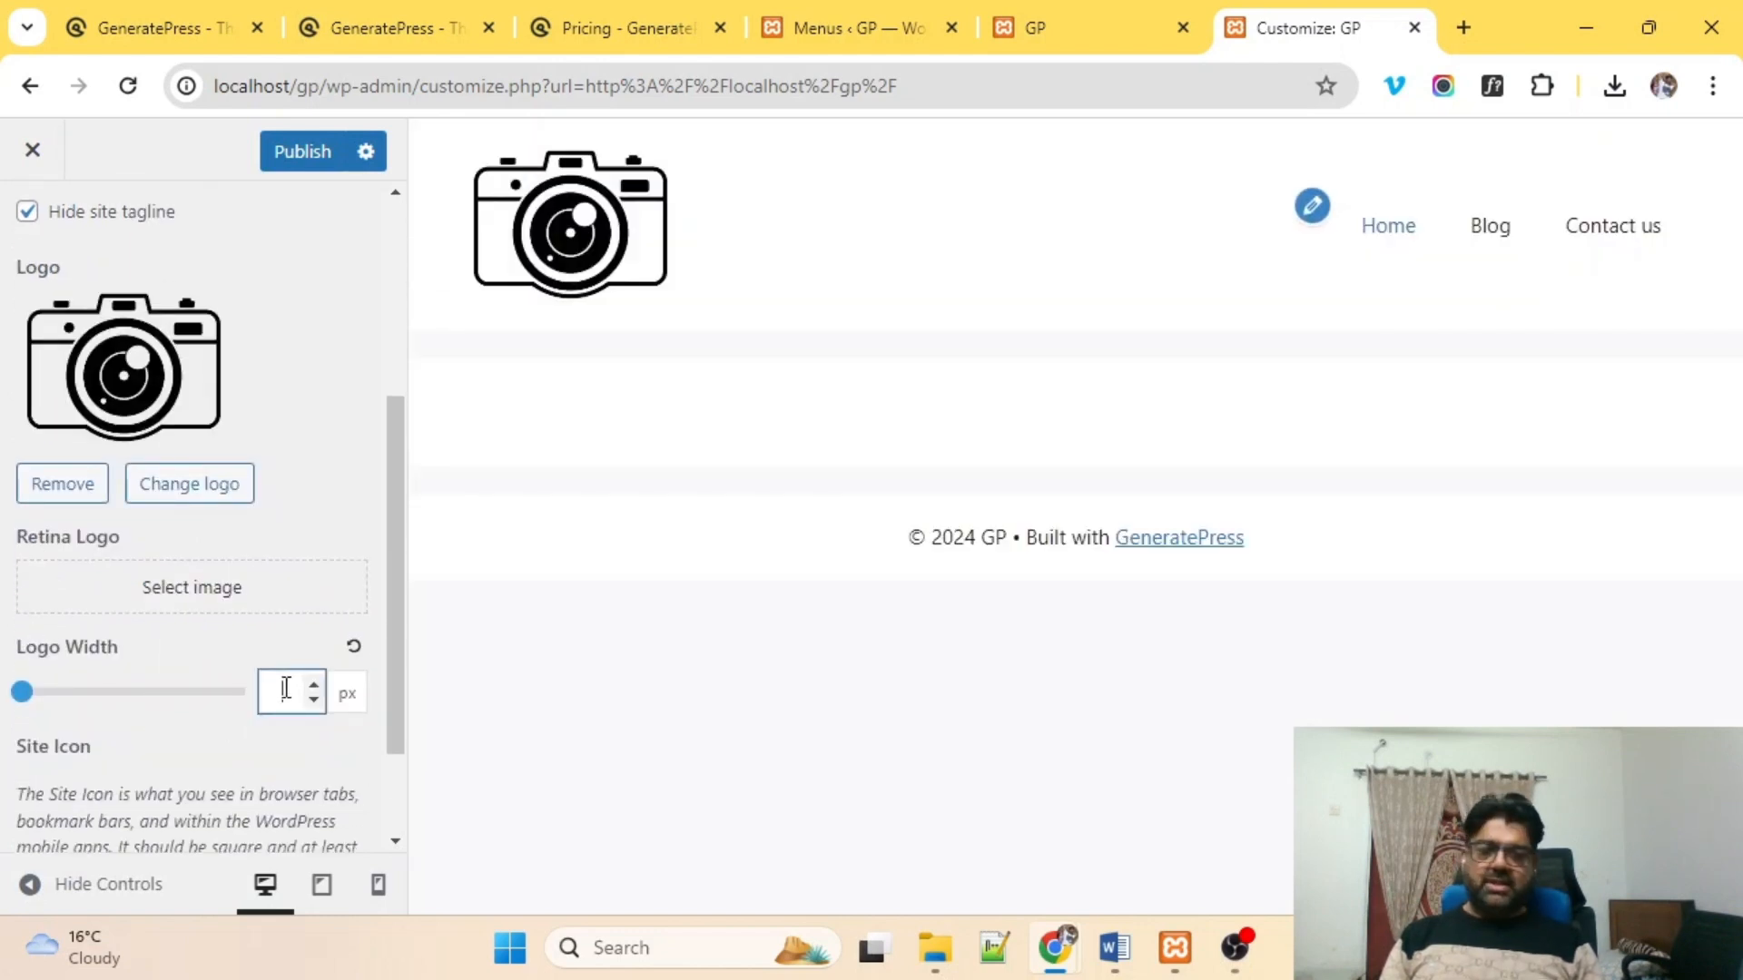
{"action": "type", "text": "100"}
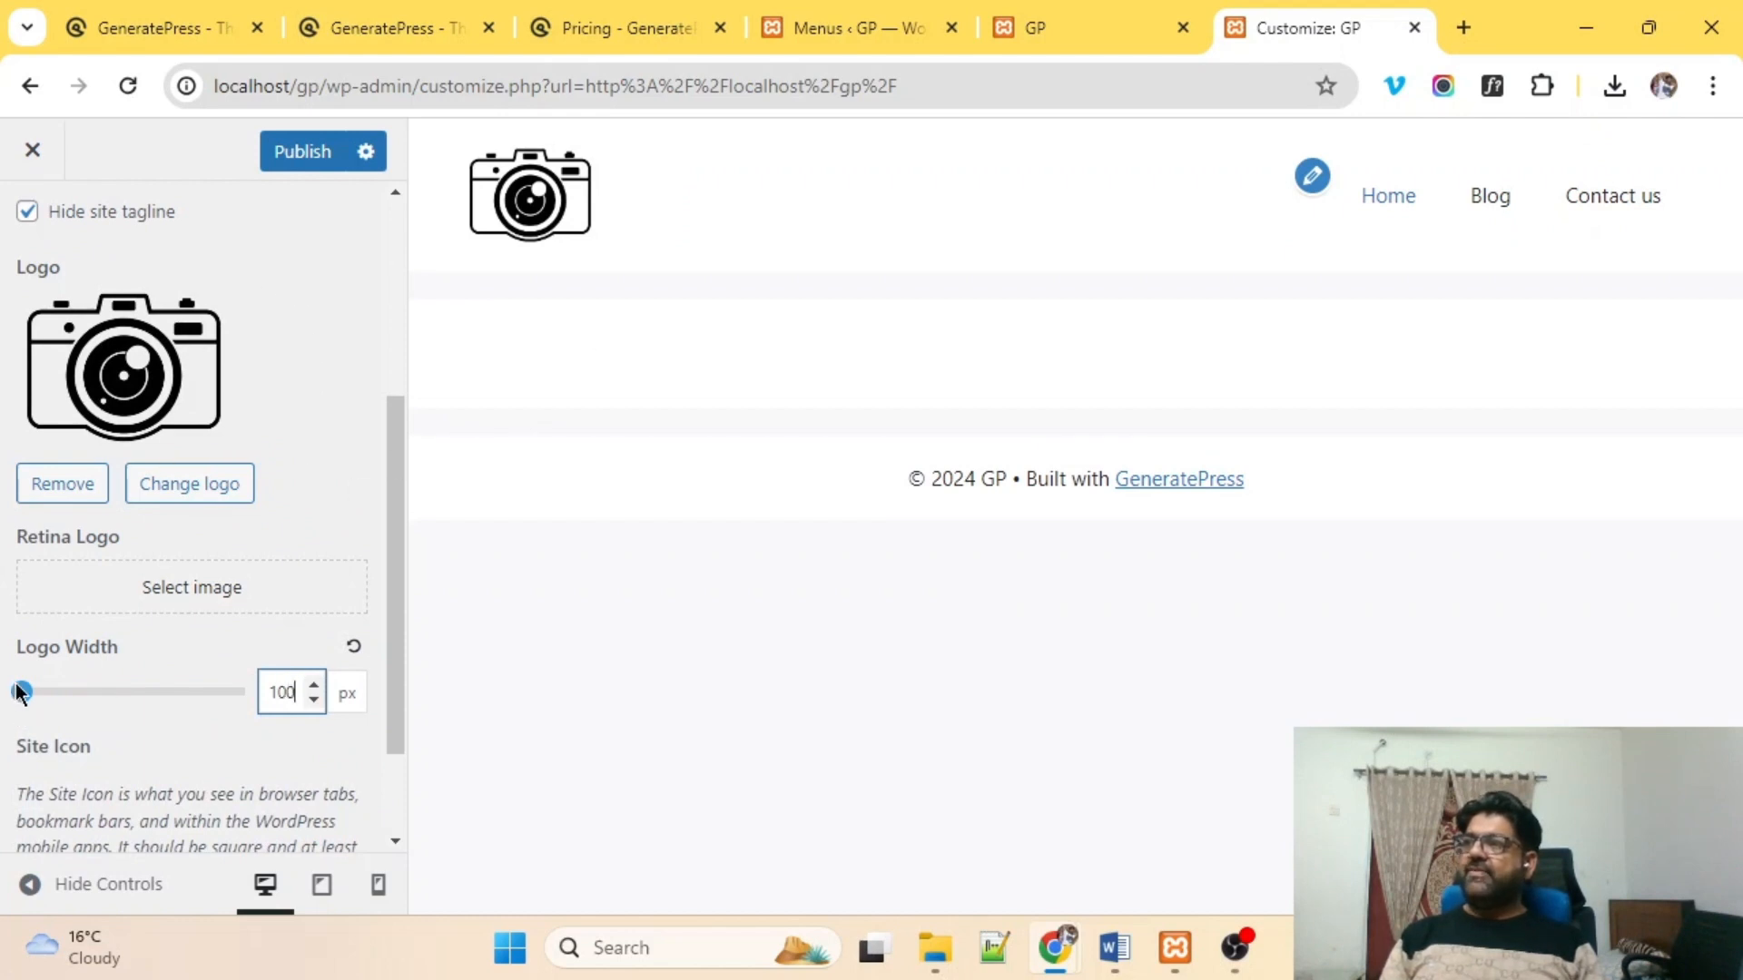
{"action": "mouse_move", "coordinate": [20, 693]}
{"action": "left_mouse_down"}
{"action": "mouse_move", "coordinate": [64, 699]}
{"action": "mouse_move", "coordinate": [14, 700]}
{"action": "mouse_move", "coordinate": [31, 699]}
{"action": "left_mouse_up"}
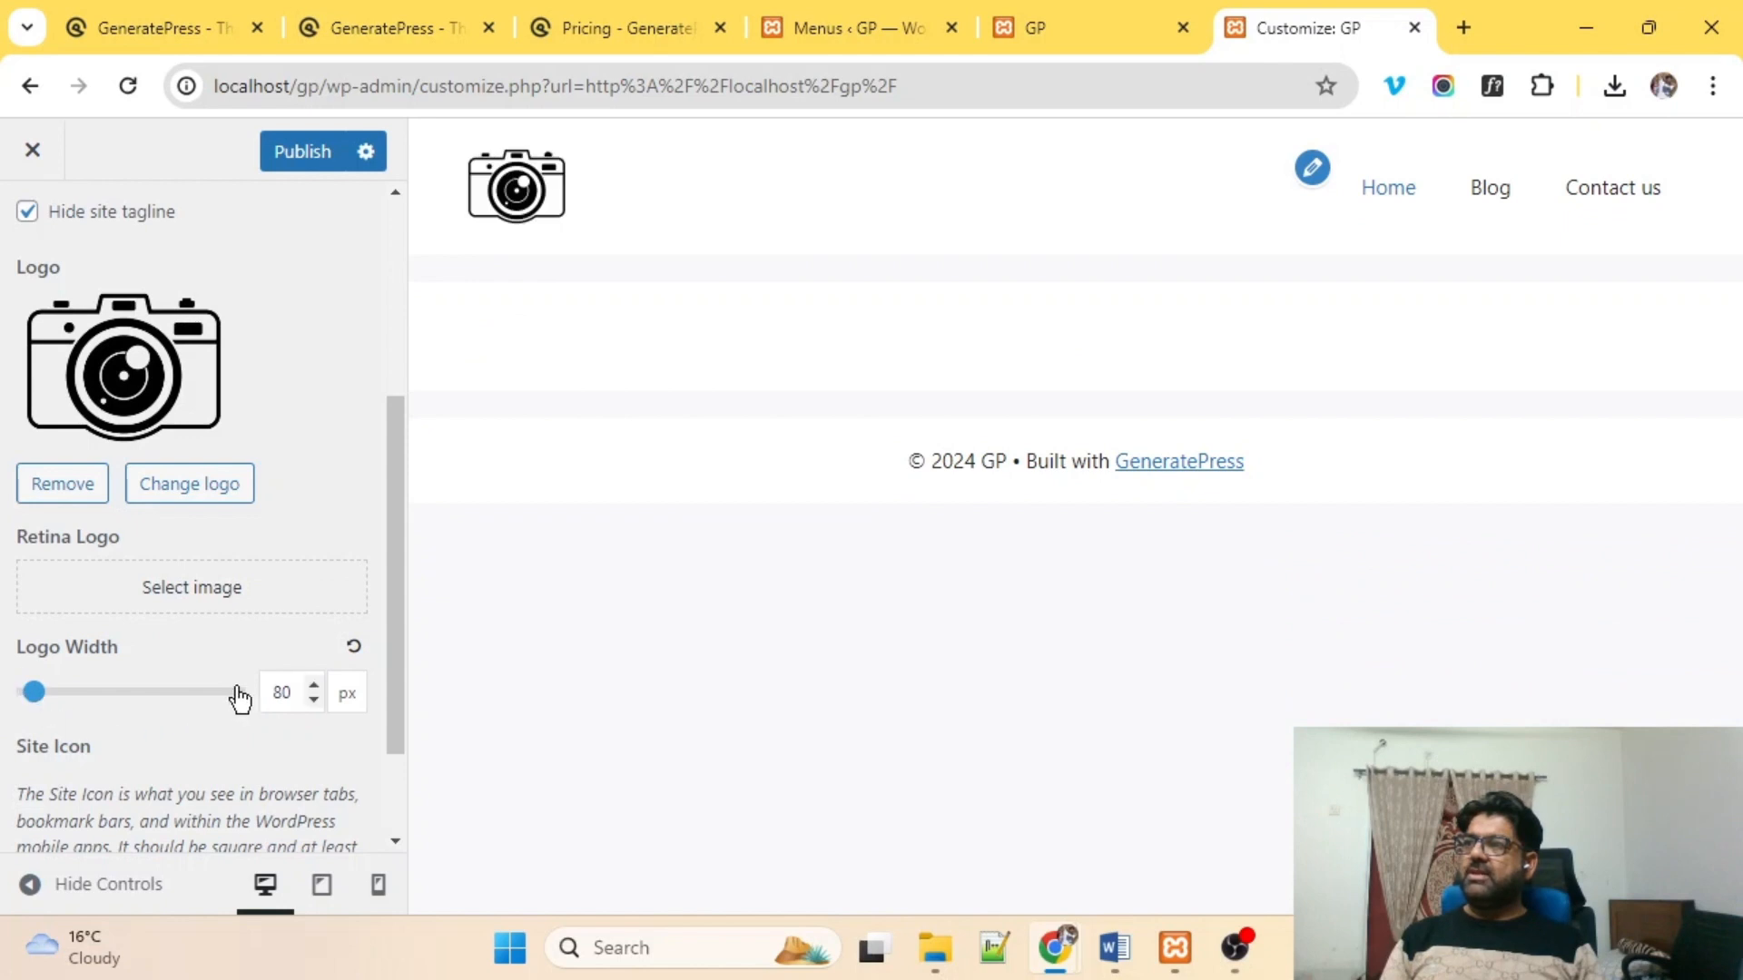
{"action": "scroll", "coordinate": [218, 545], "scroll_direction": "down", "scroll_amount": 1}
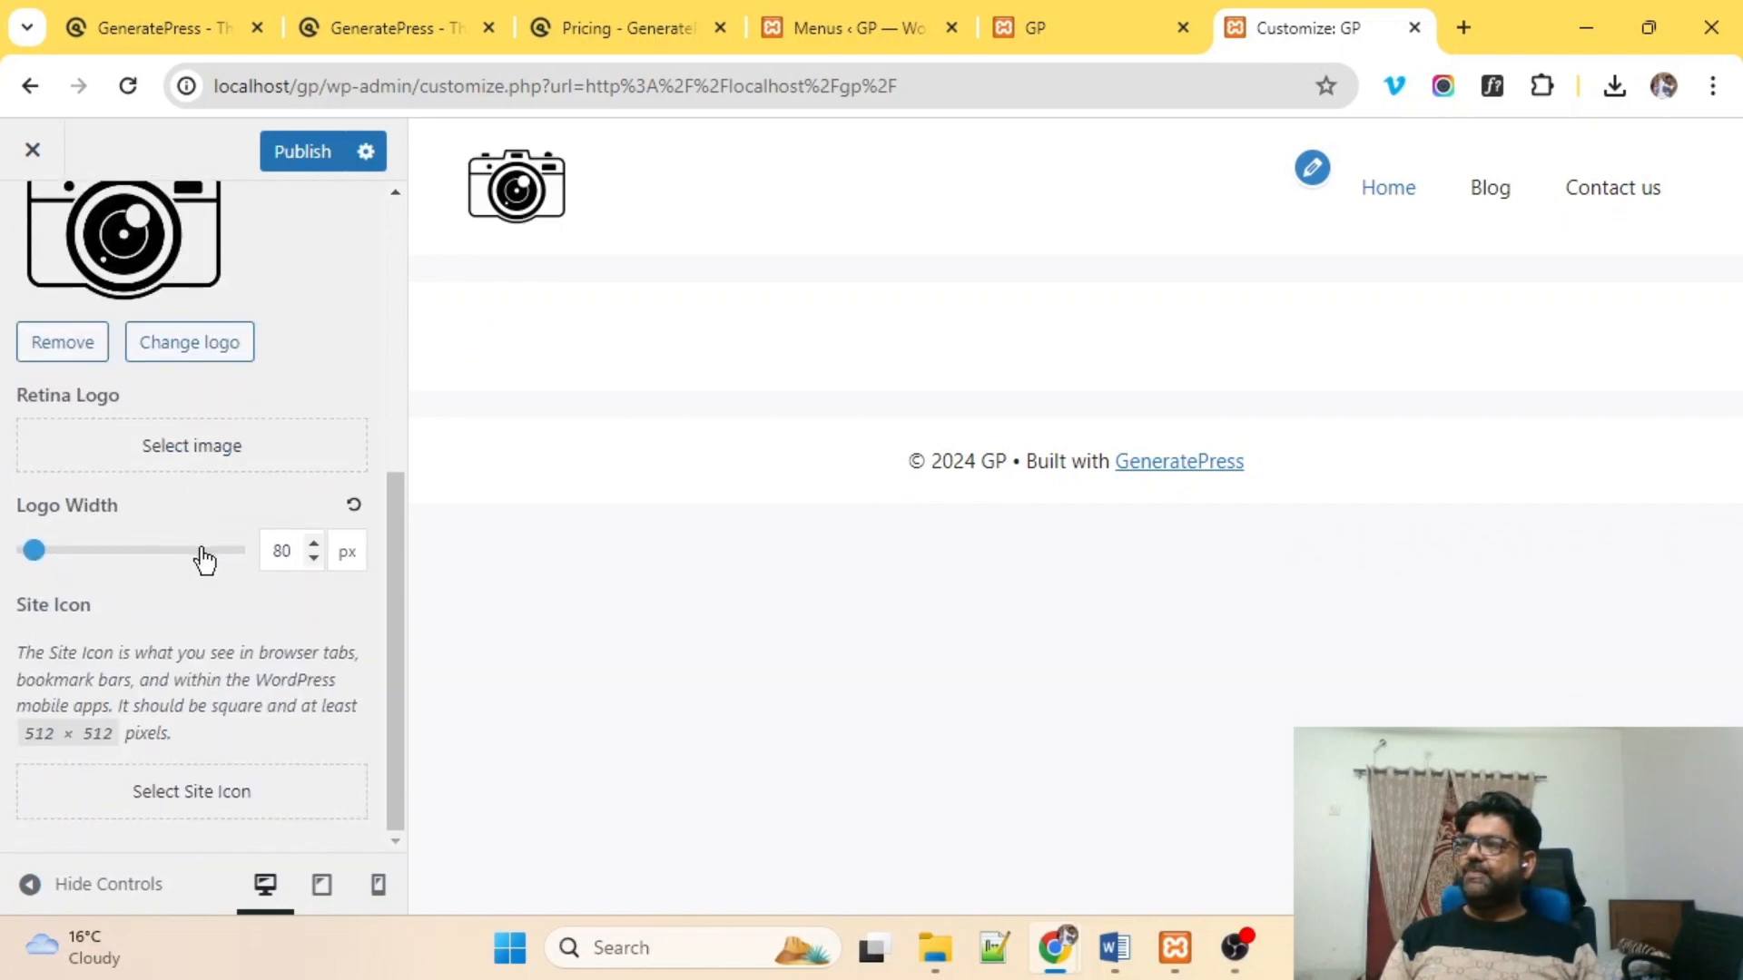
{"action": "left_click", "coordinate": [284, 161]}
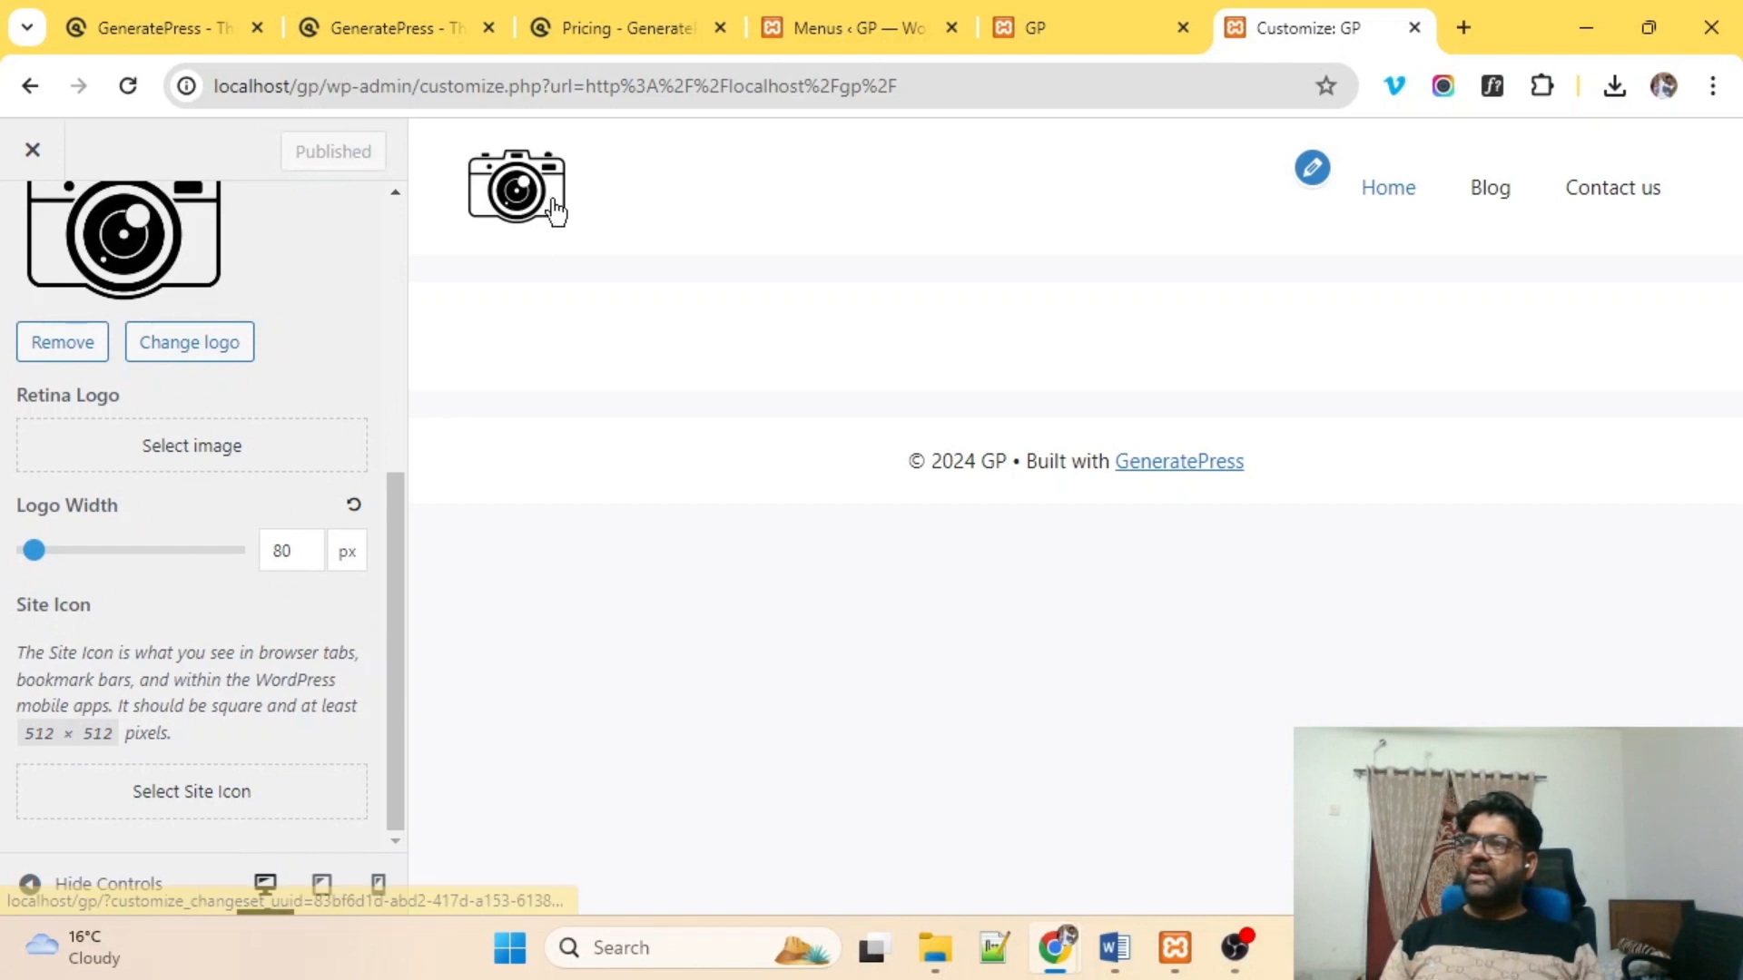
Navigate from Site Identity to the Layout > Container settings.
{"action": "scroll", "coordinate": [192, 470], "scroll_direction": "up", "scroll_amount": 4}
{"action": "scroll", "coordinate": [193, 470], "scroll_direction": "up", "scroll_amount": 1}
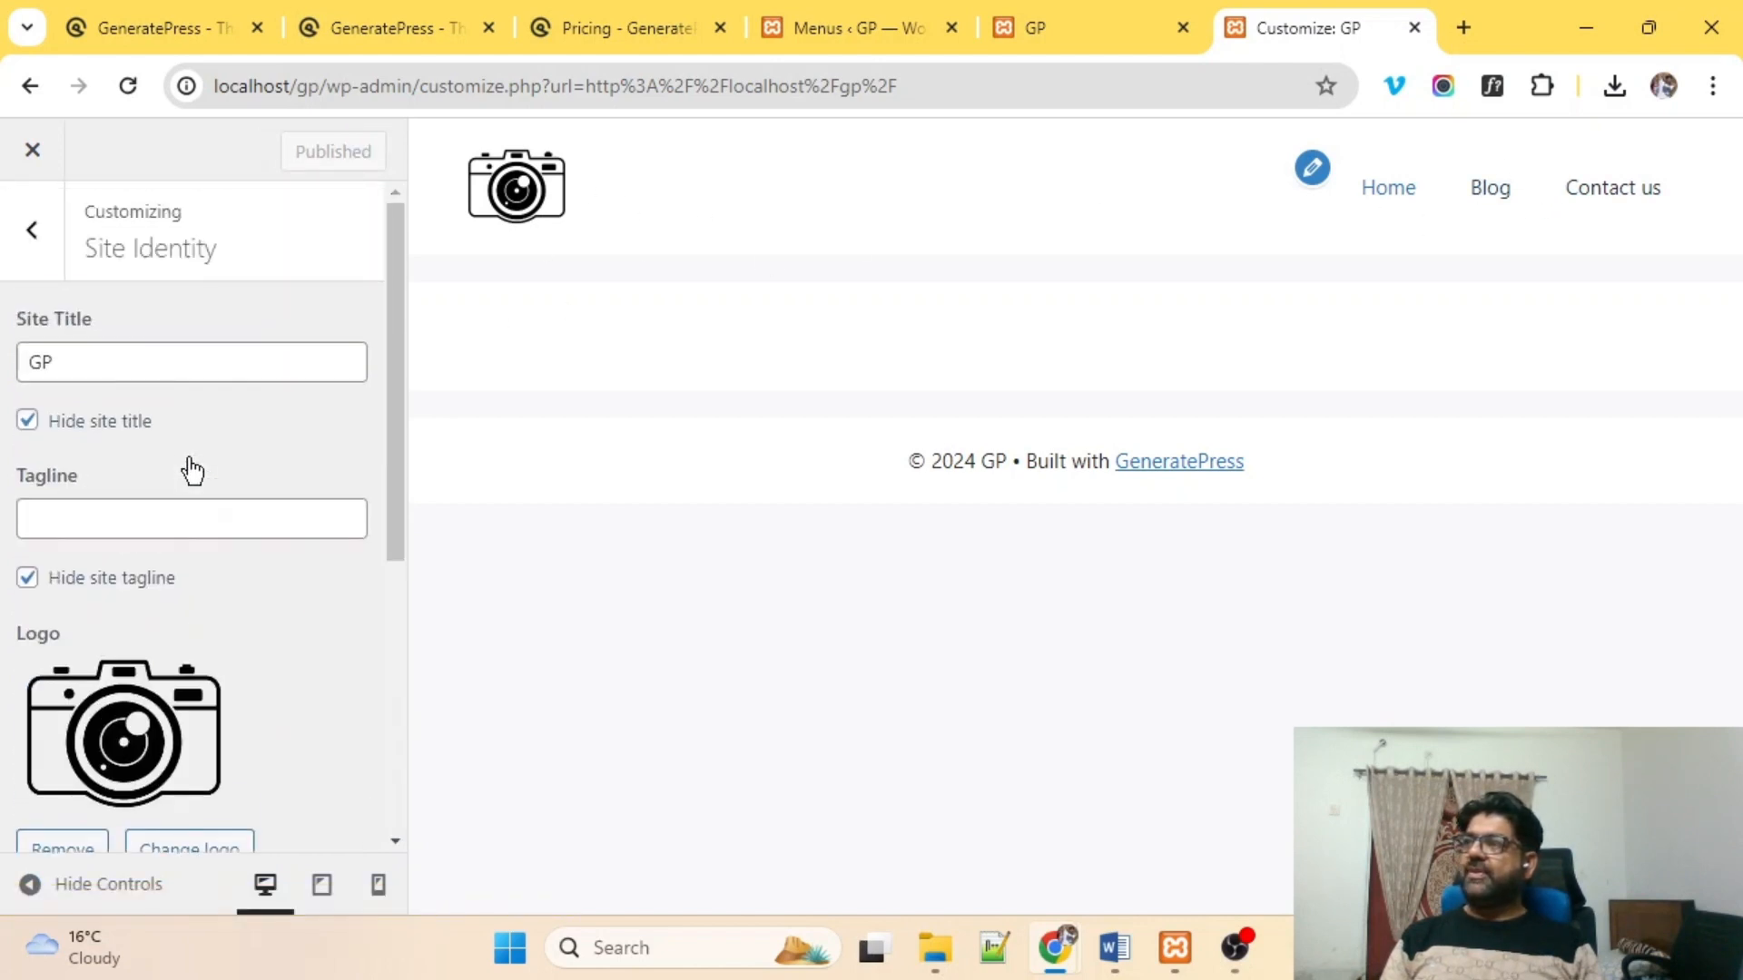
{"action": "left_click", "coordinate": [28, 233]}
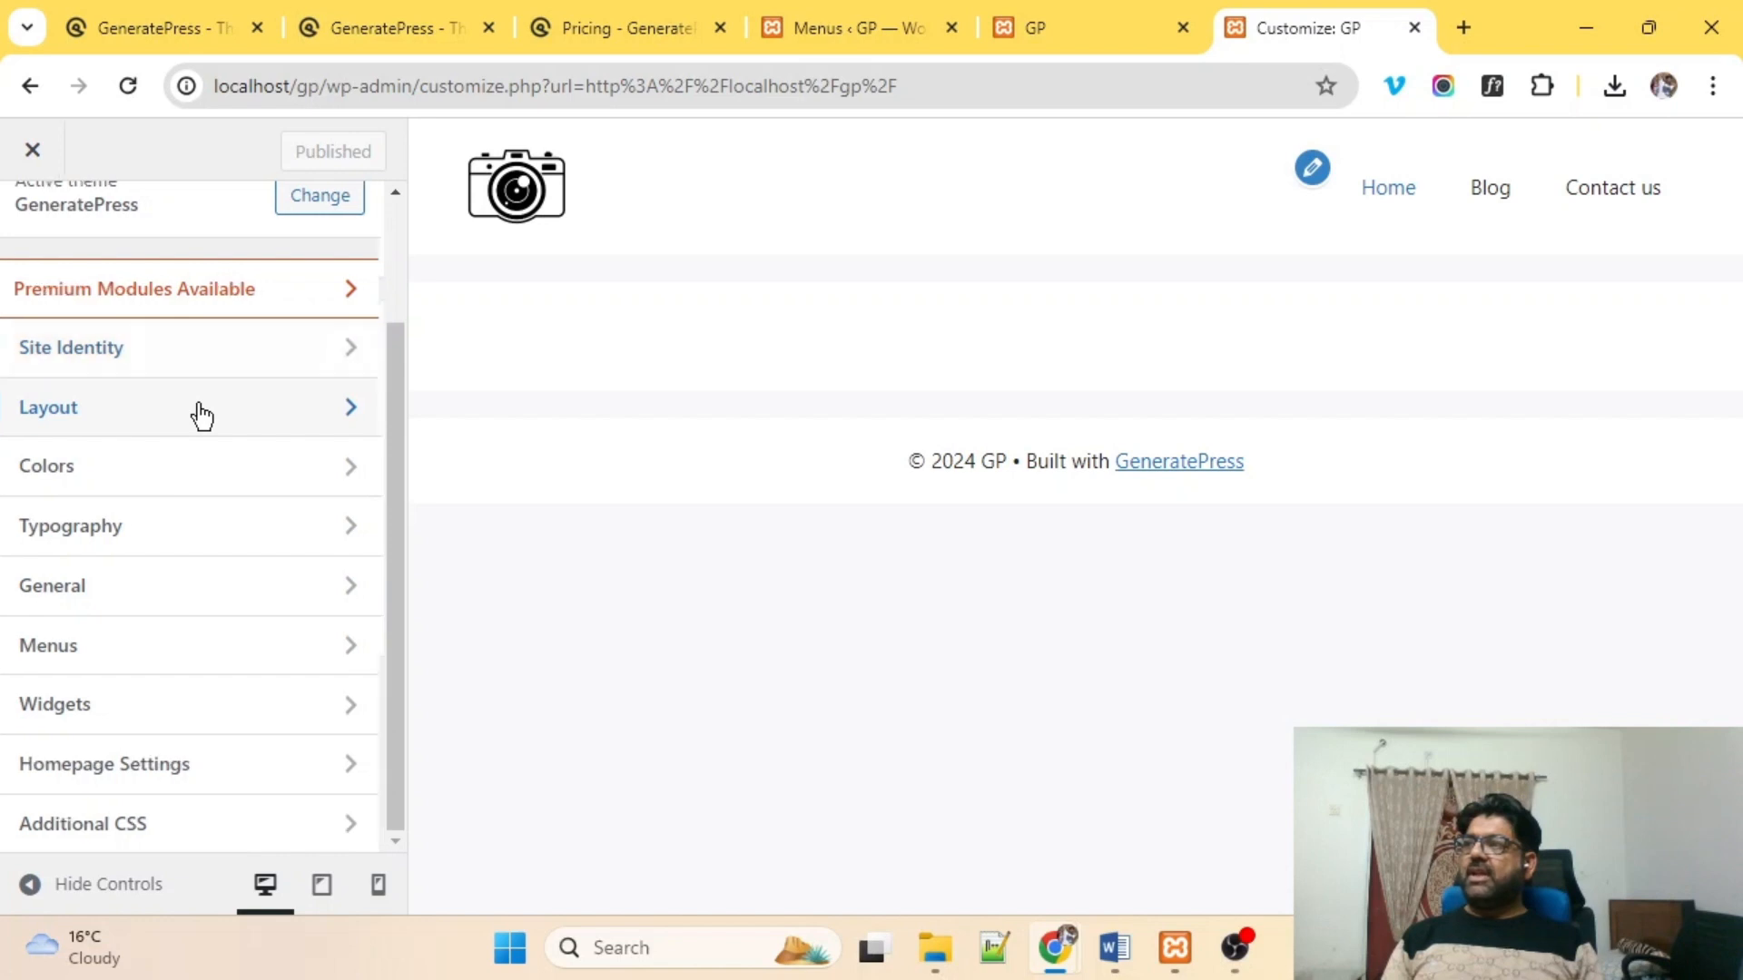
{"action": "left_click", "coordinate": [196, 410]}
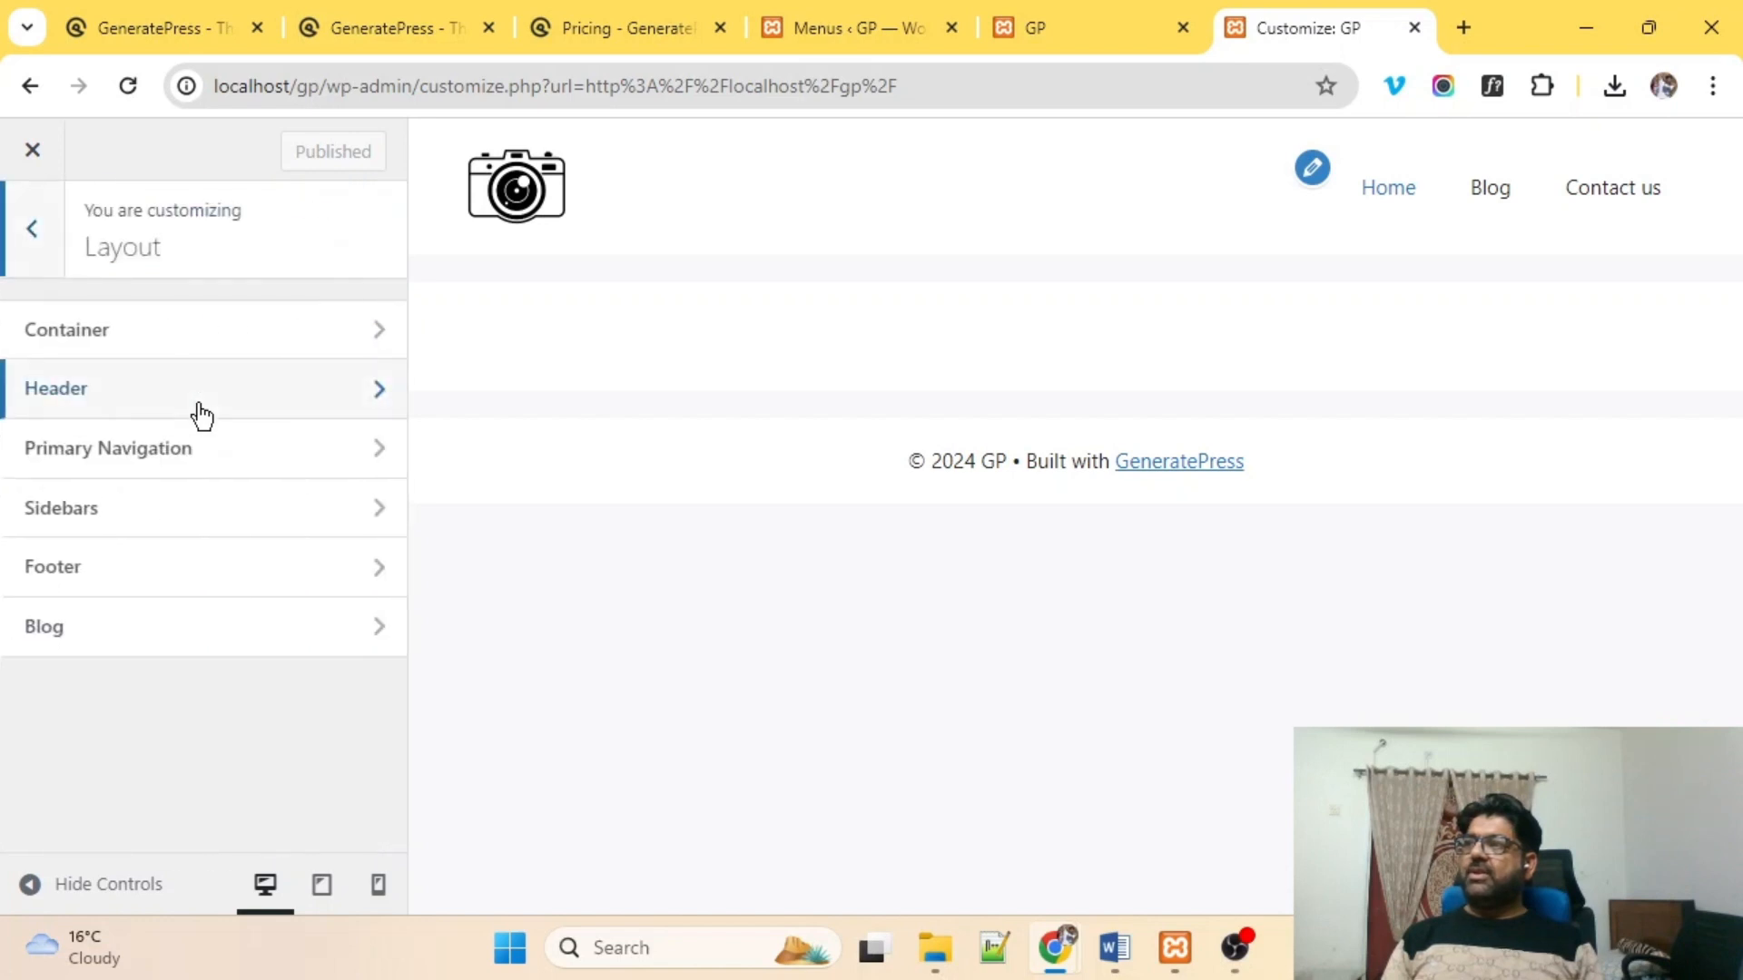
{"action": "left_click", "coordinate": [254, 334]}
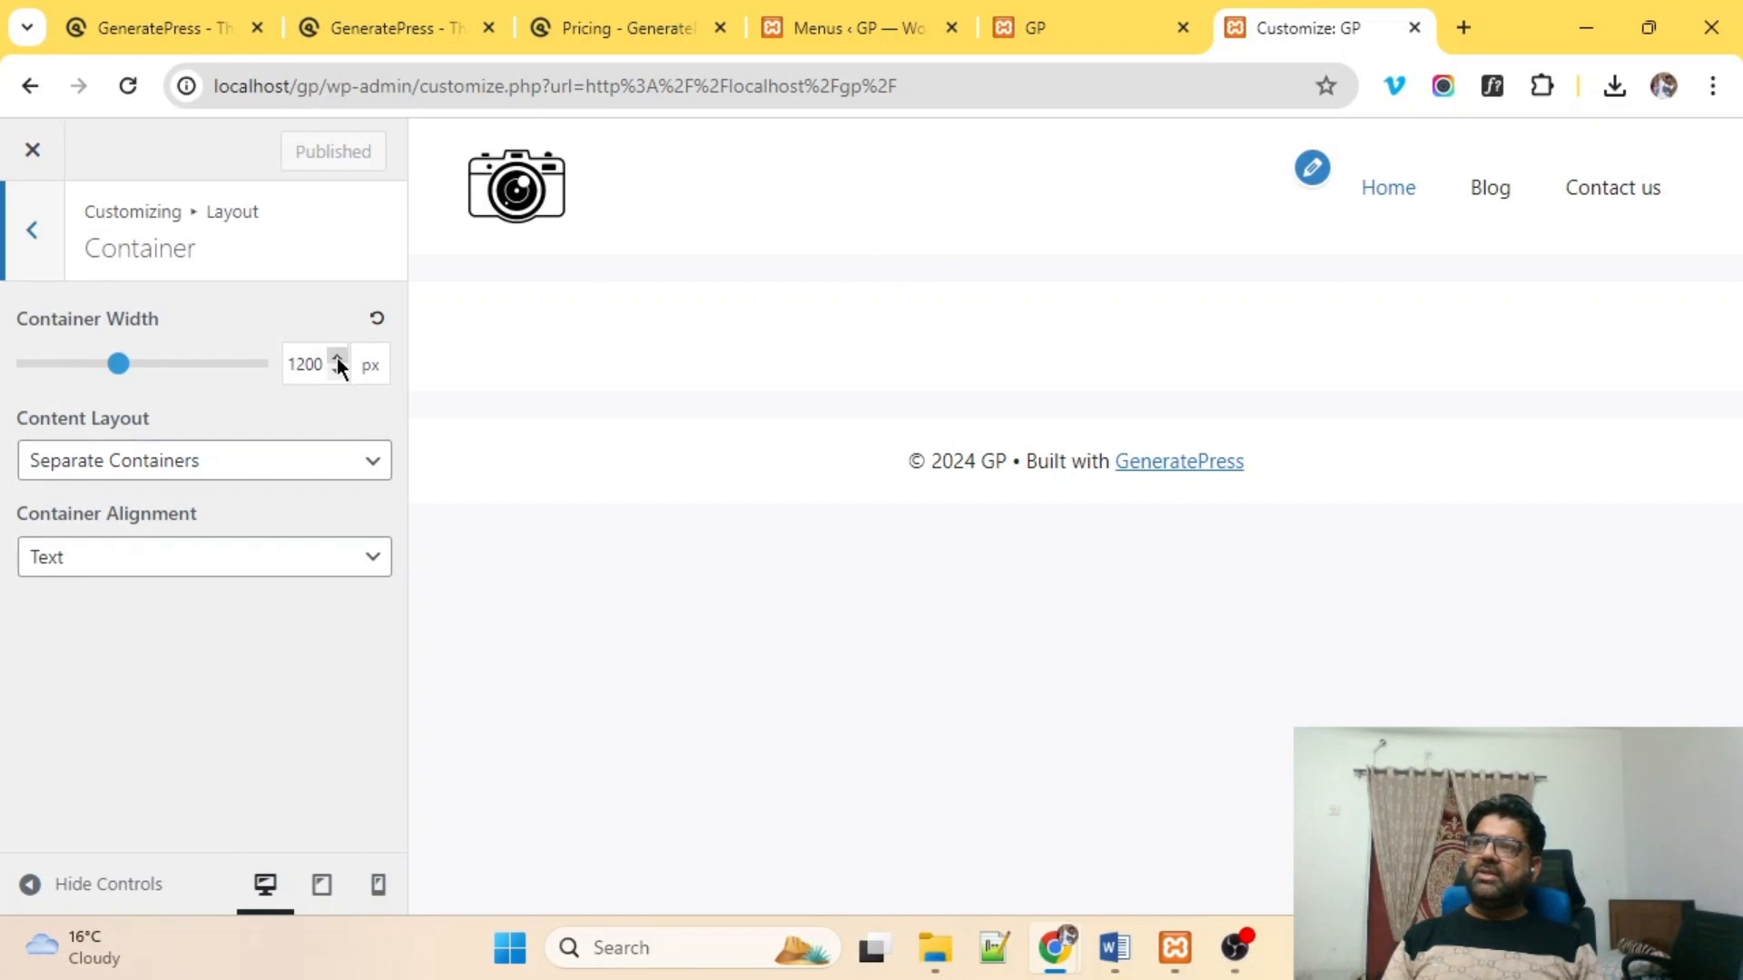
Try the One Container content layout, revert to Separate Containers, and publish.
{"action": "left_click", "coordinate": [161, 466]}
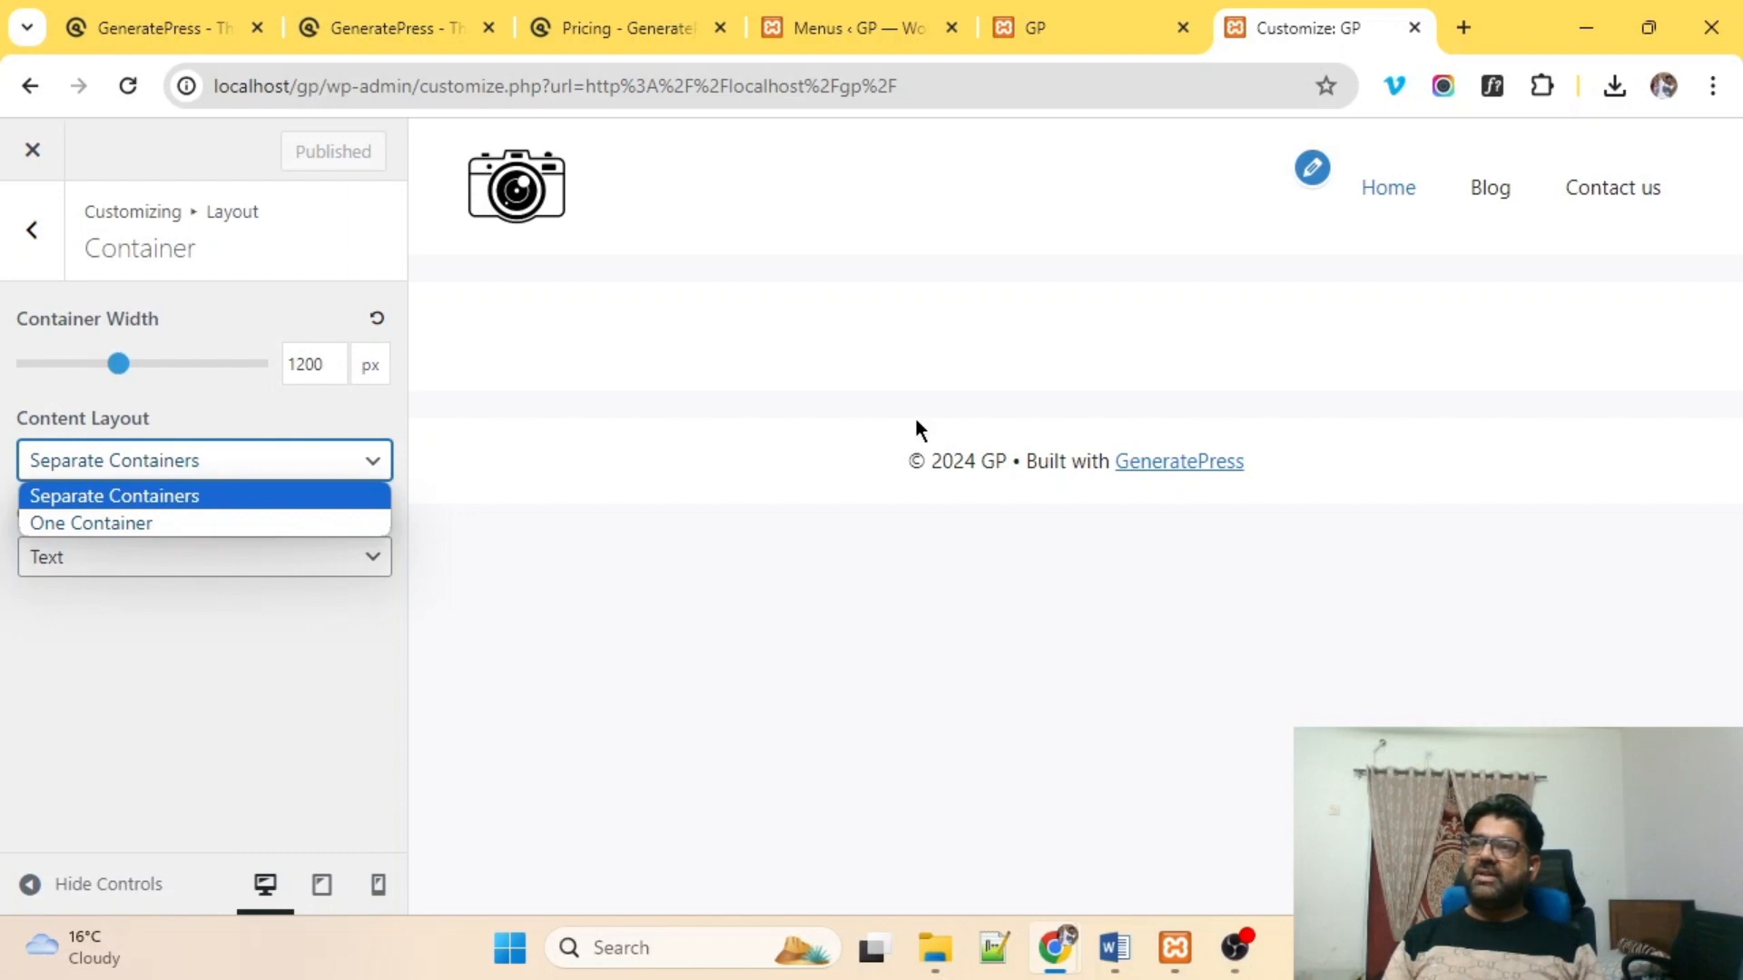
{"action": "left_click", "coordinate": [89, 523]}
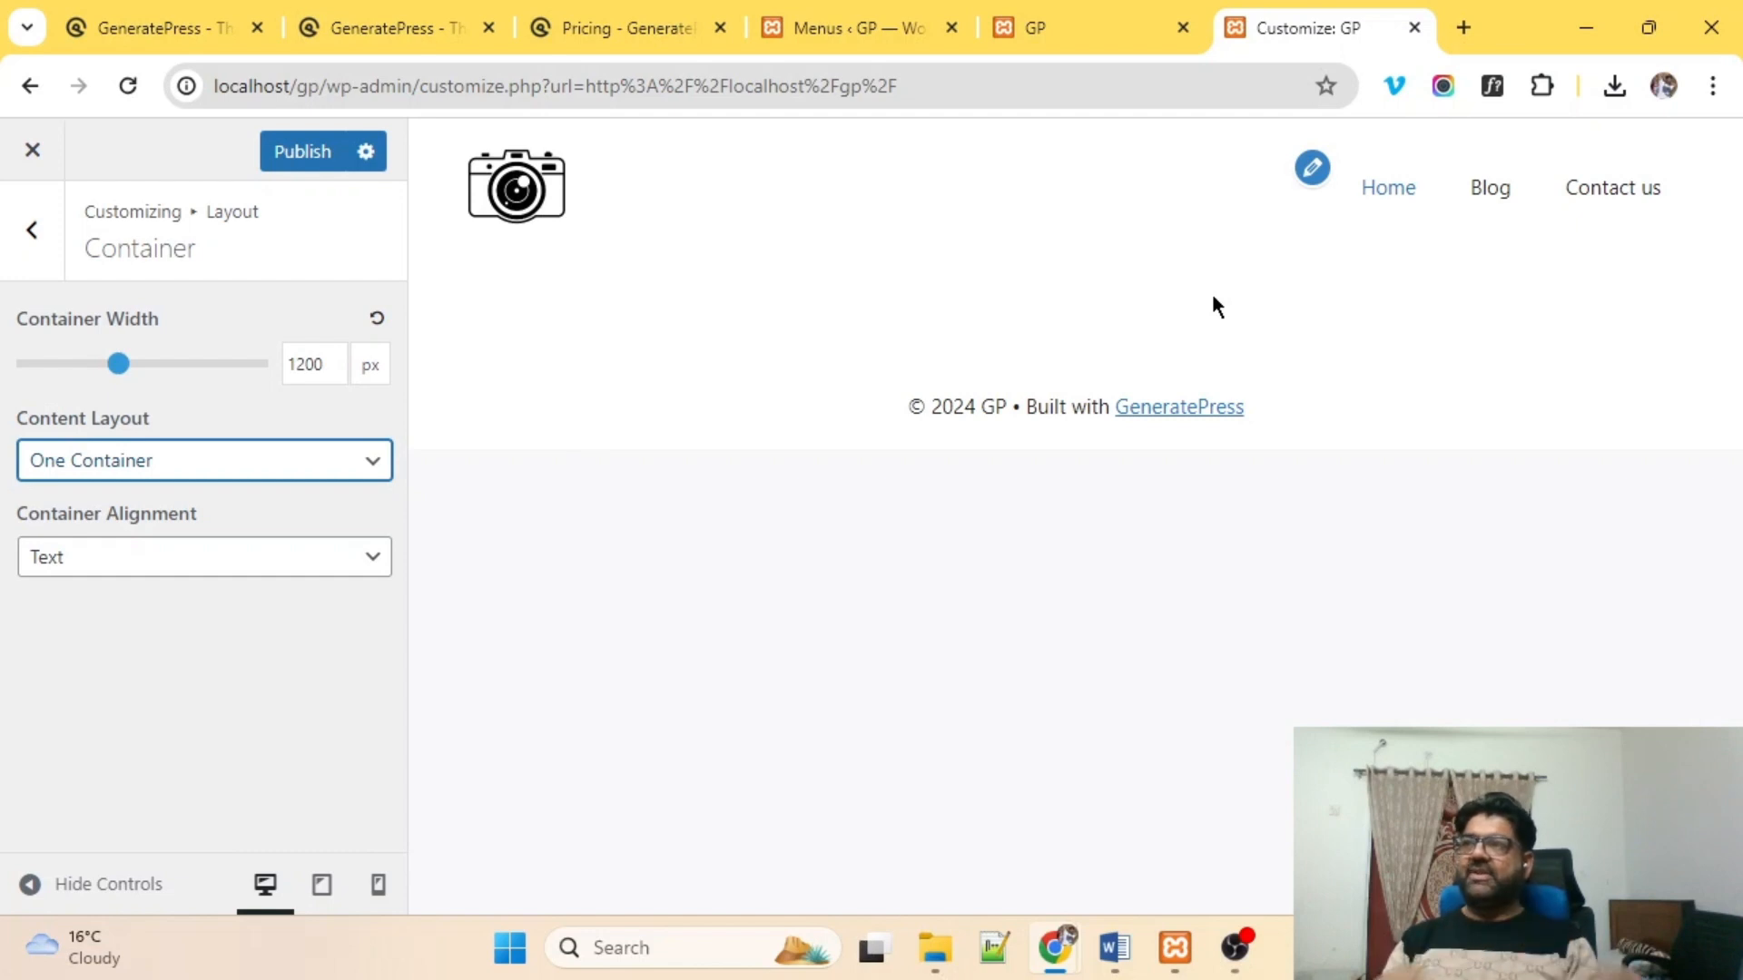
{"action": "left_click", "coordinate": [46, 470]}
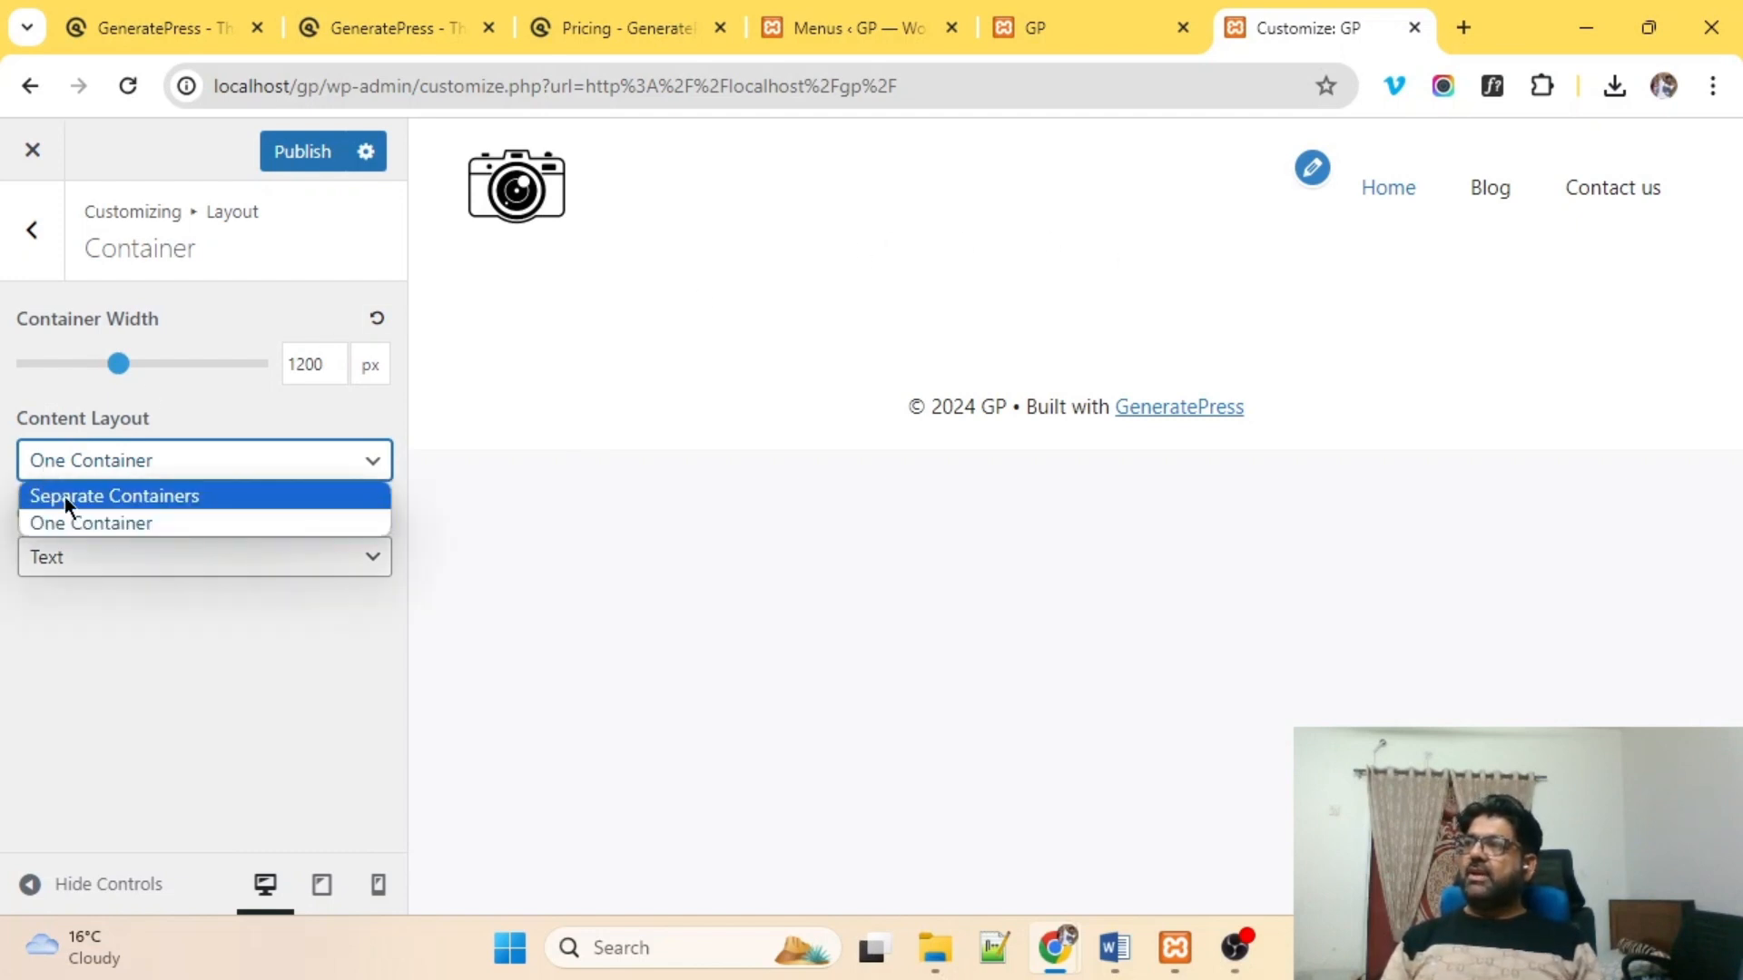
{"action": "left_click", "coordinate": [64, 495]}
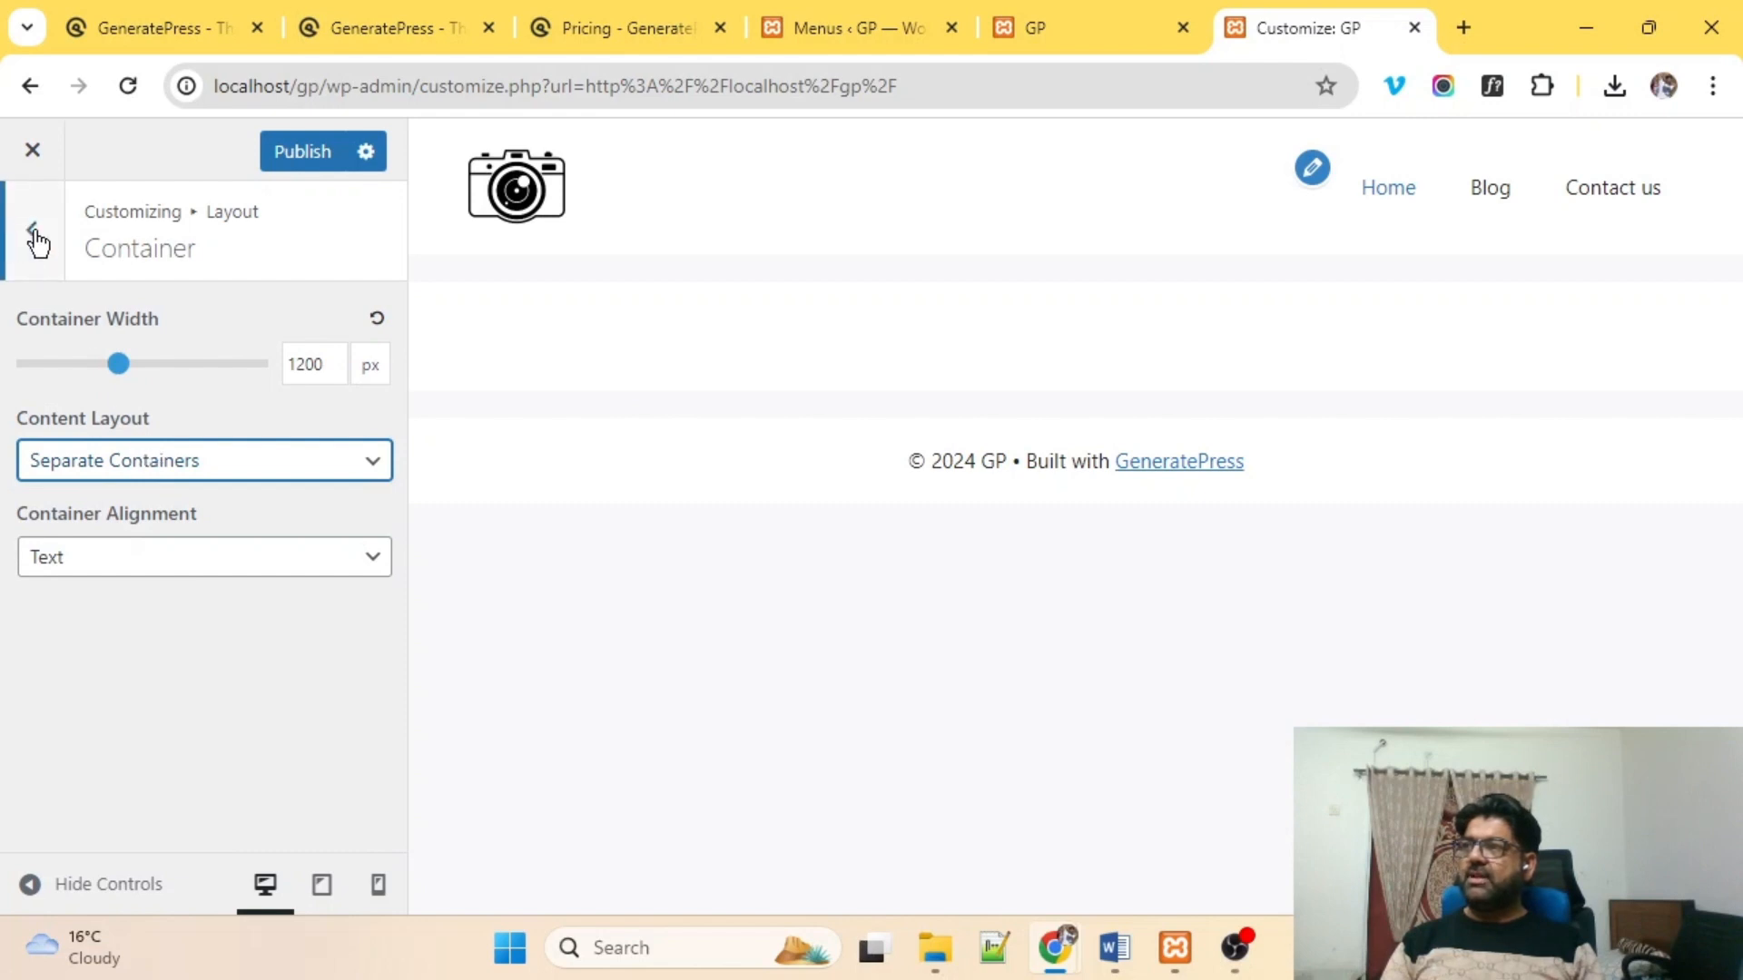
{"action": "left_click", "coordinate": [309, 150]}
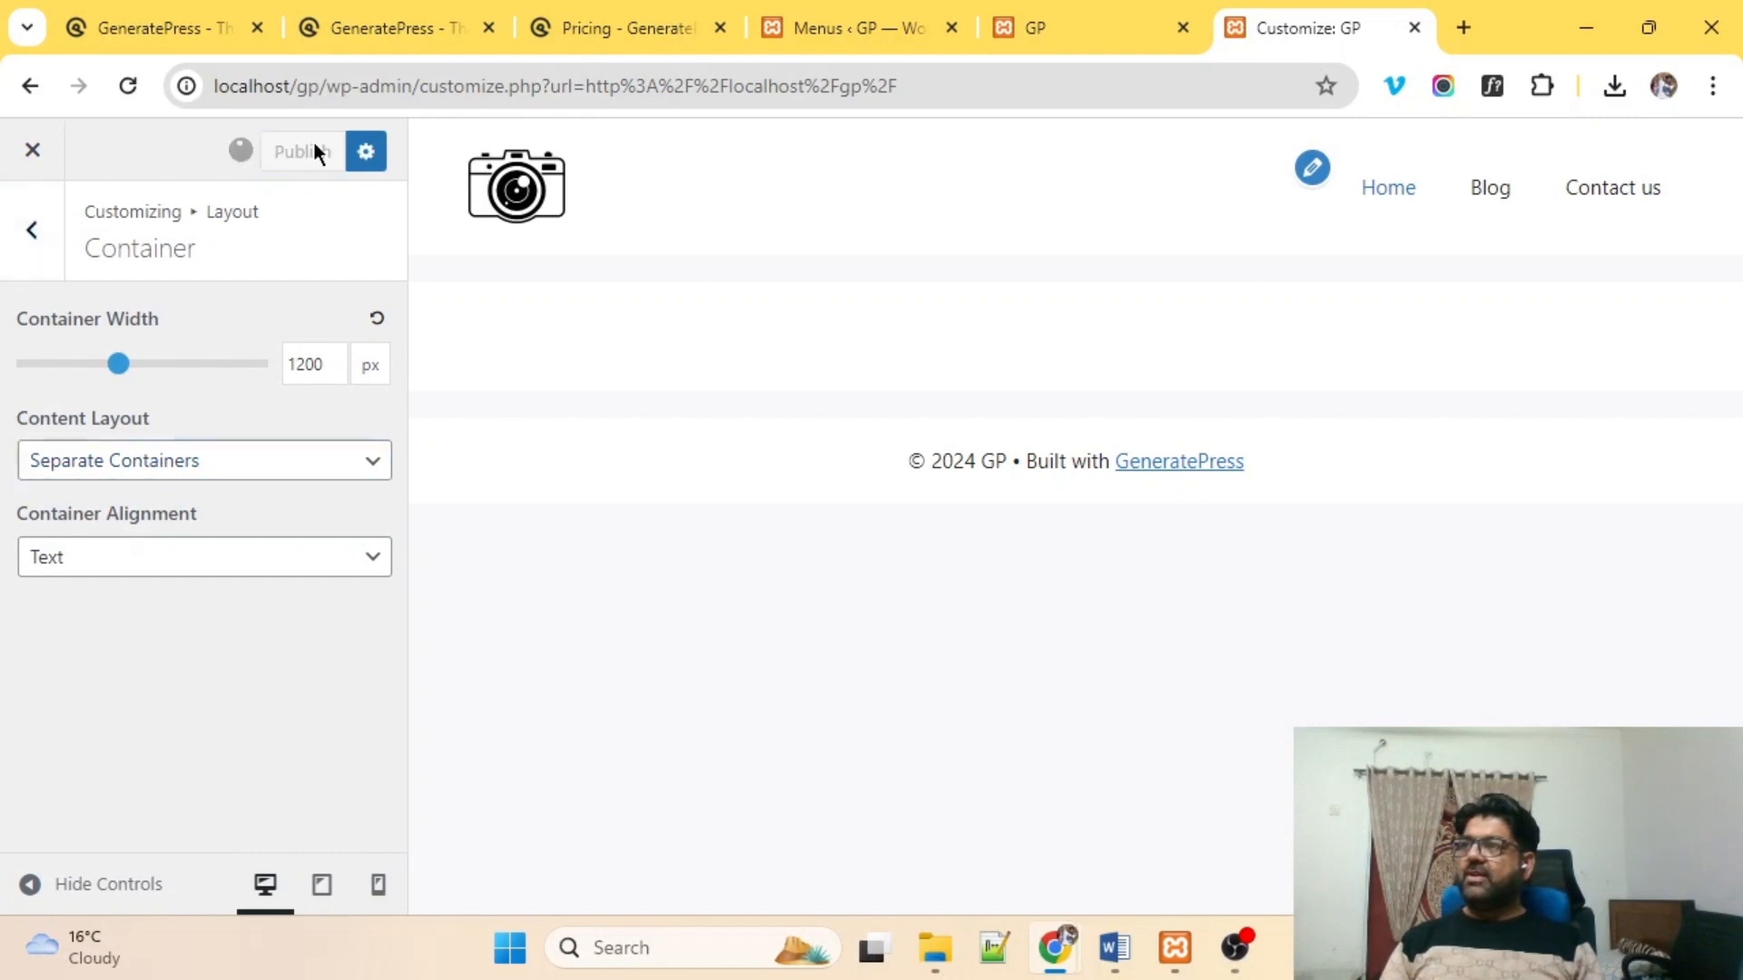
{"action": "left_click", "coordinate": [32, 231]}
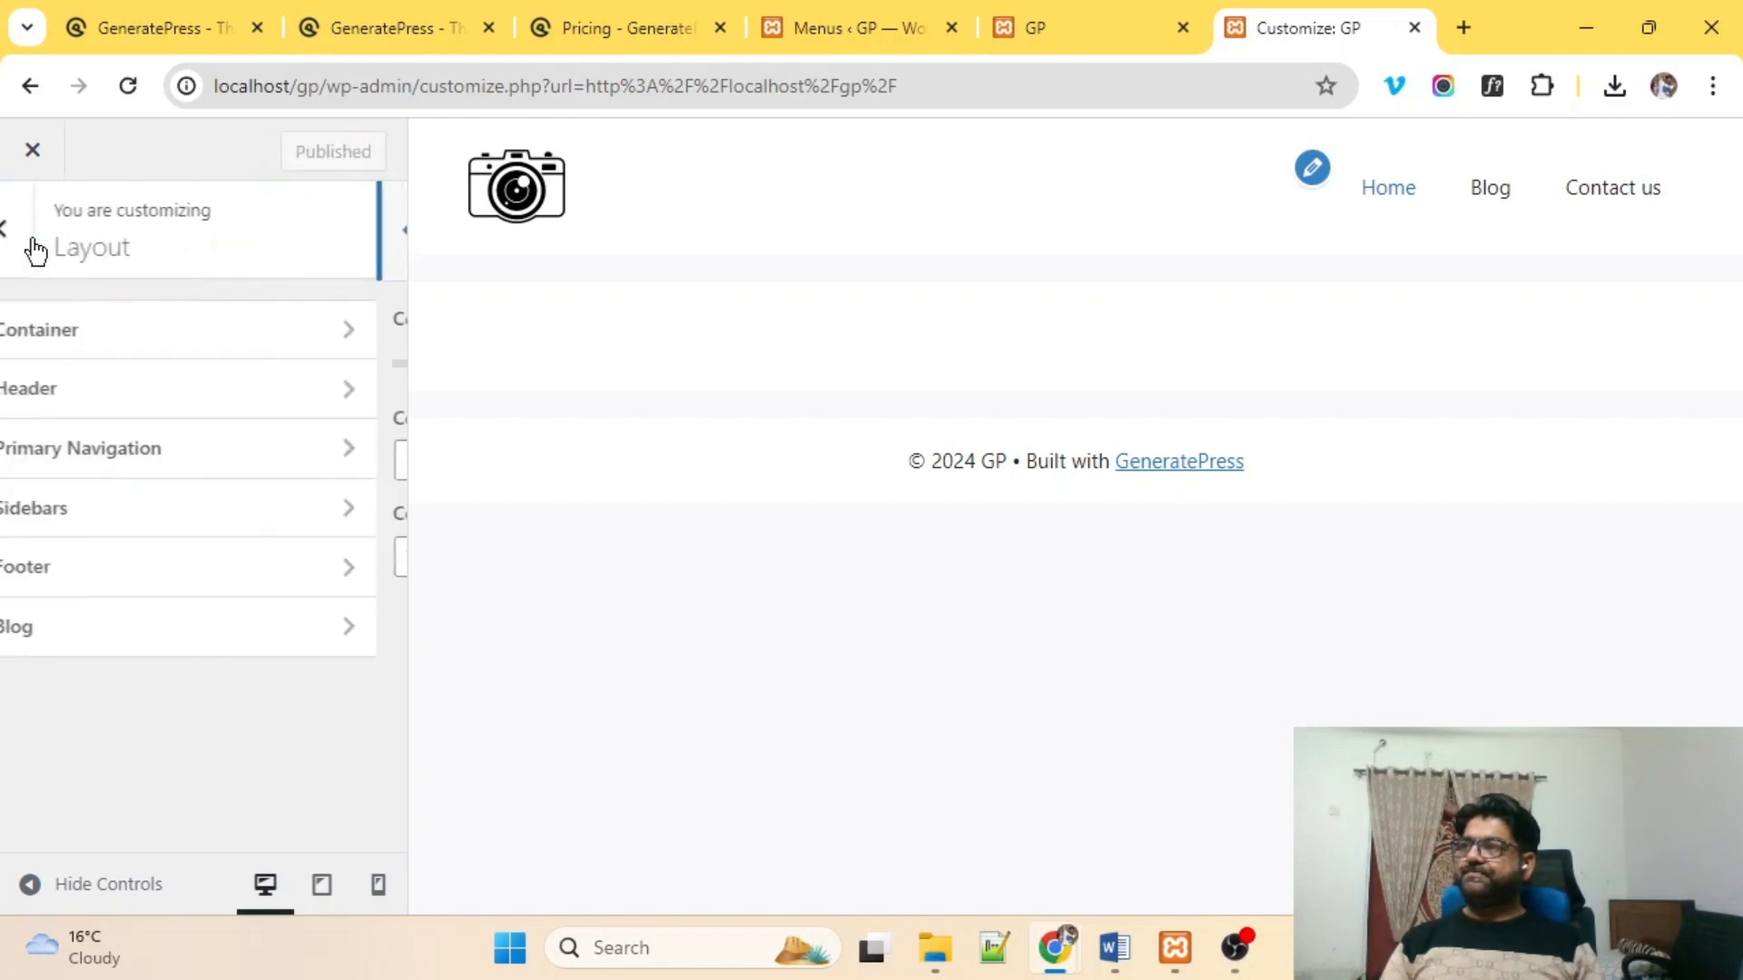
In Layout > Header, try the Classic, Navigation Before and Navigation After presets.
{"action": "left_click", "coordinate": [205, 405]}
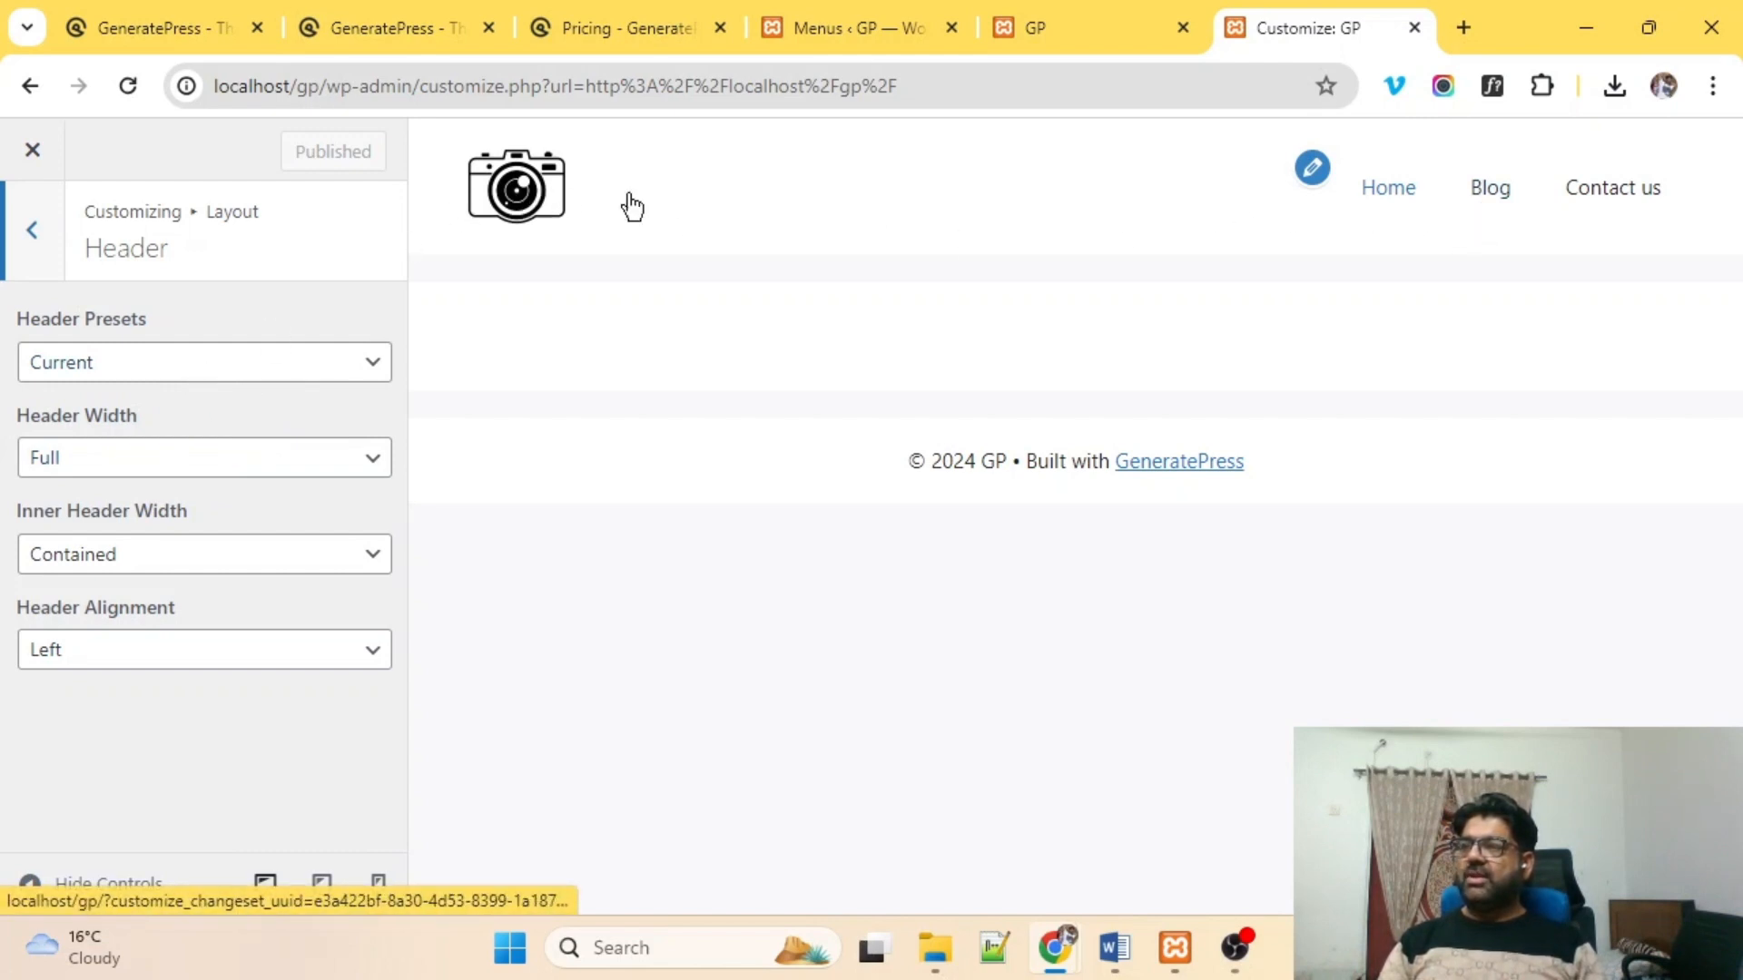
{"action": "left_click", "coordinate": [124, 370]}
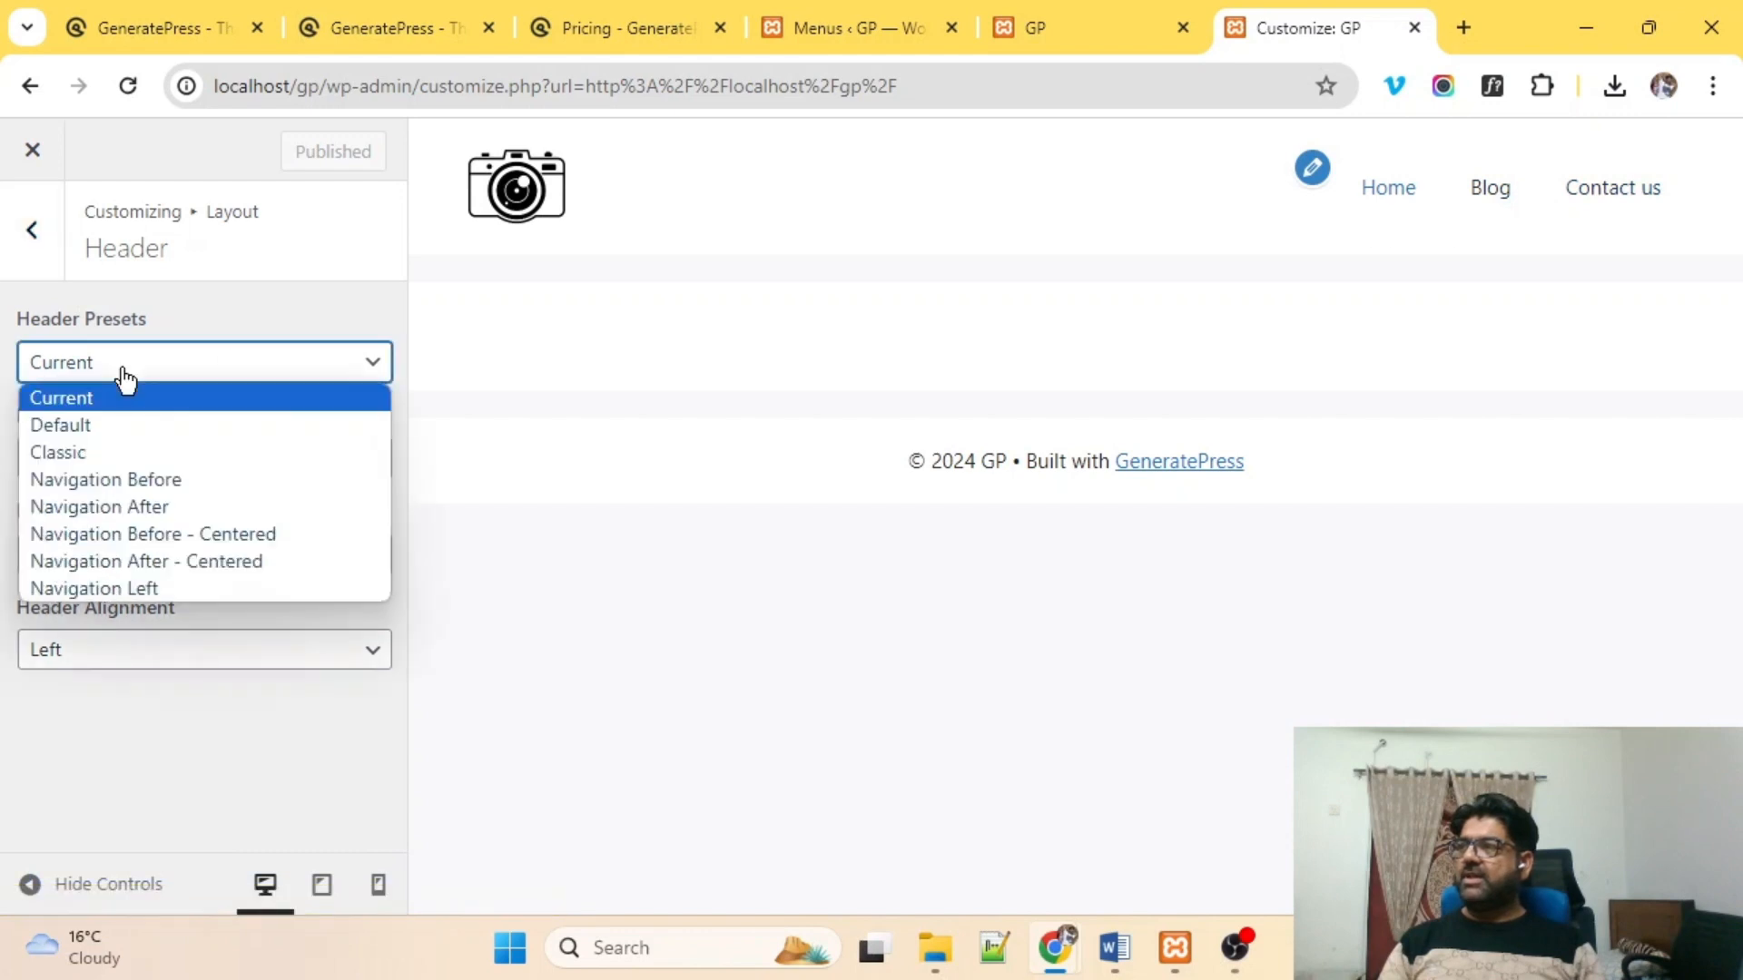
{"action": "left_click", "coordinate": [90, 452]}
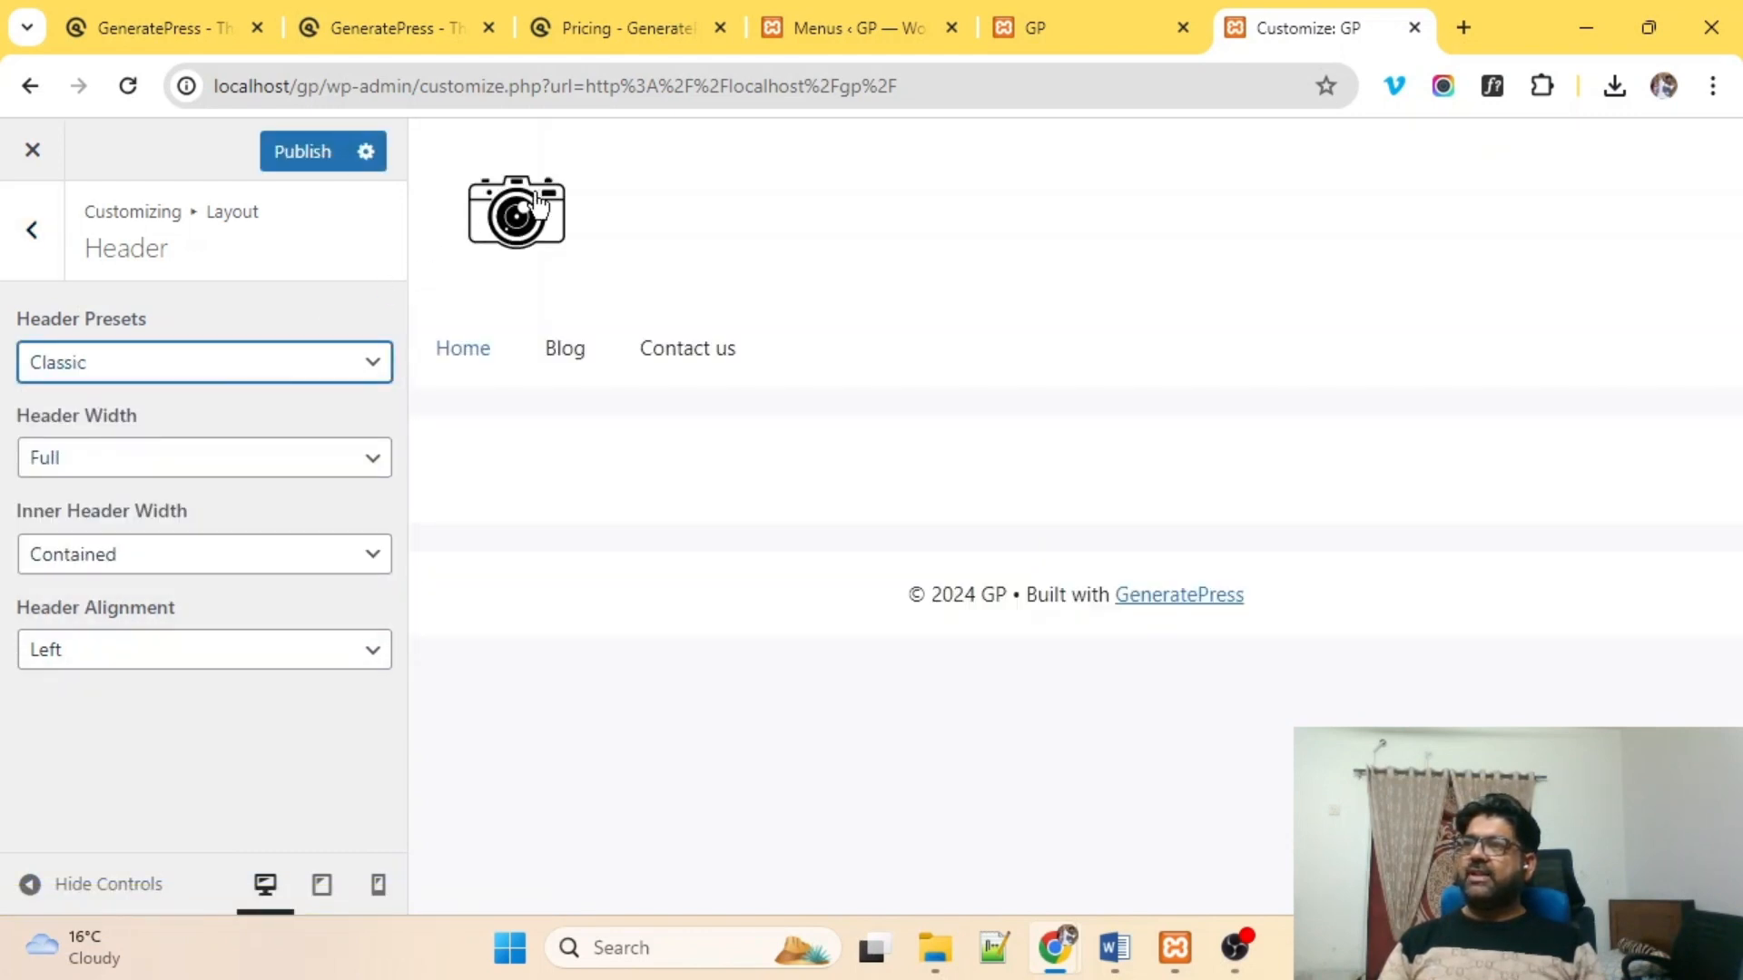
{"action": "left_click", "coordinate": [115, 374]}
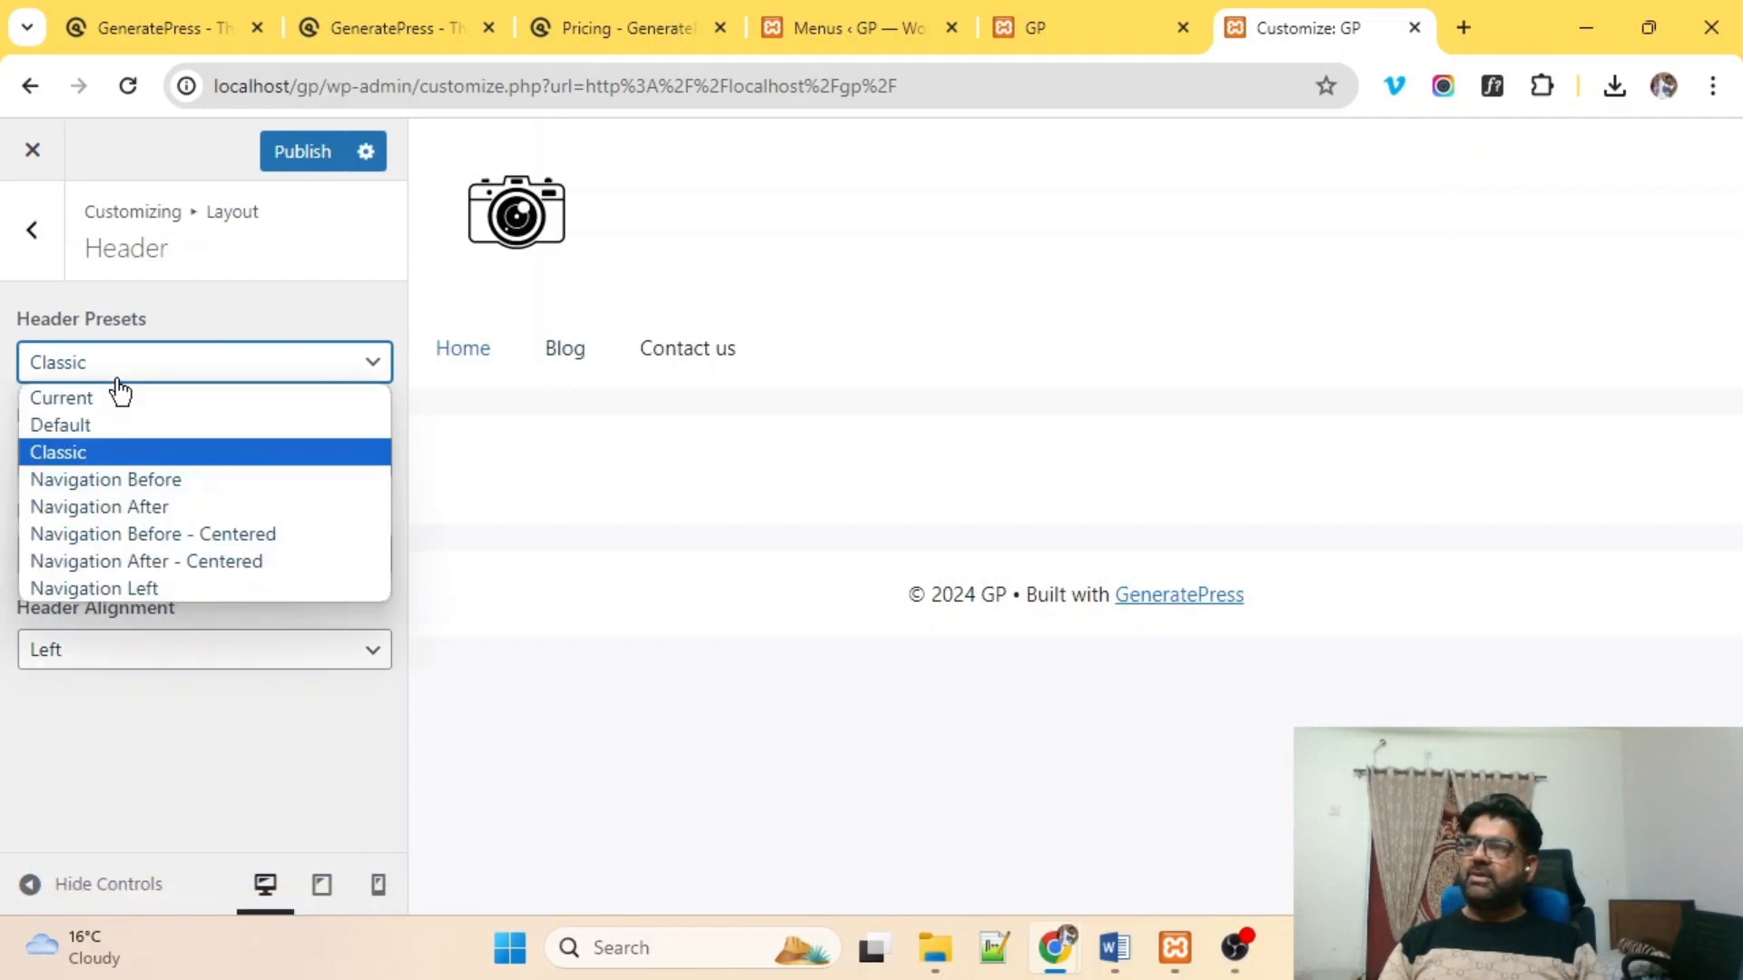
{"action": "left_click", "coordinate": [118, 481]}
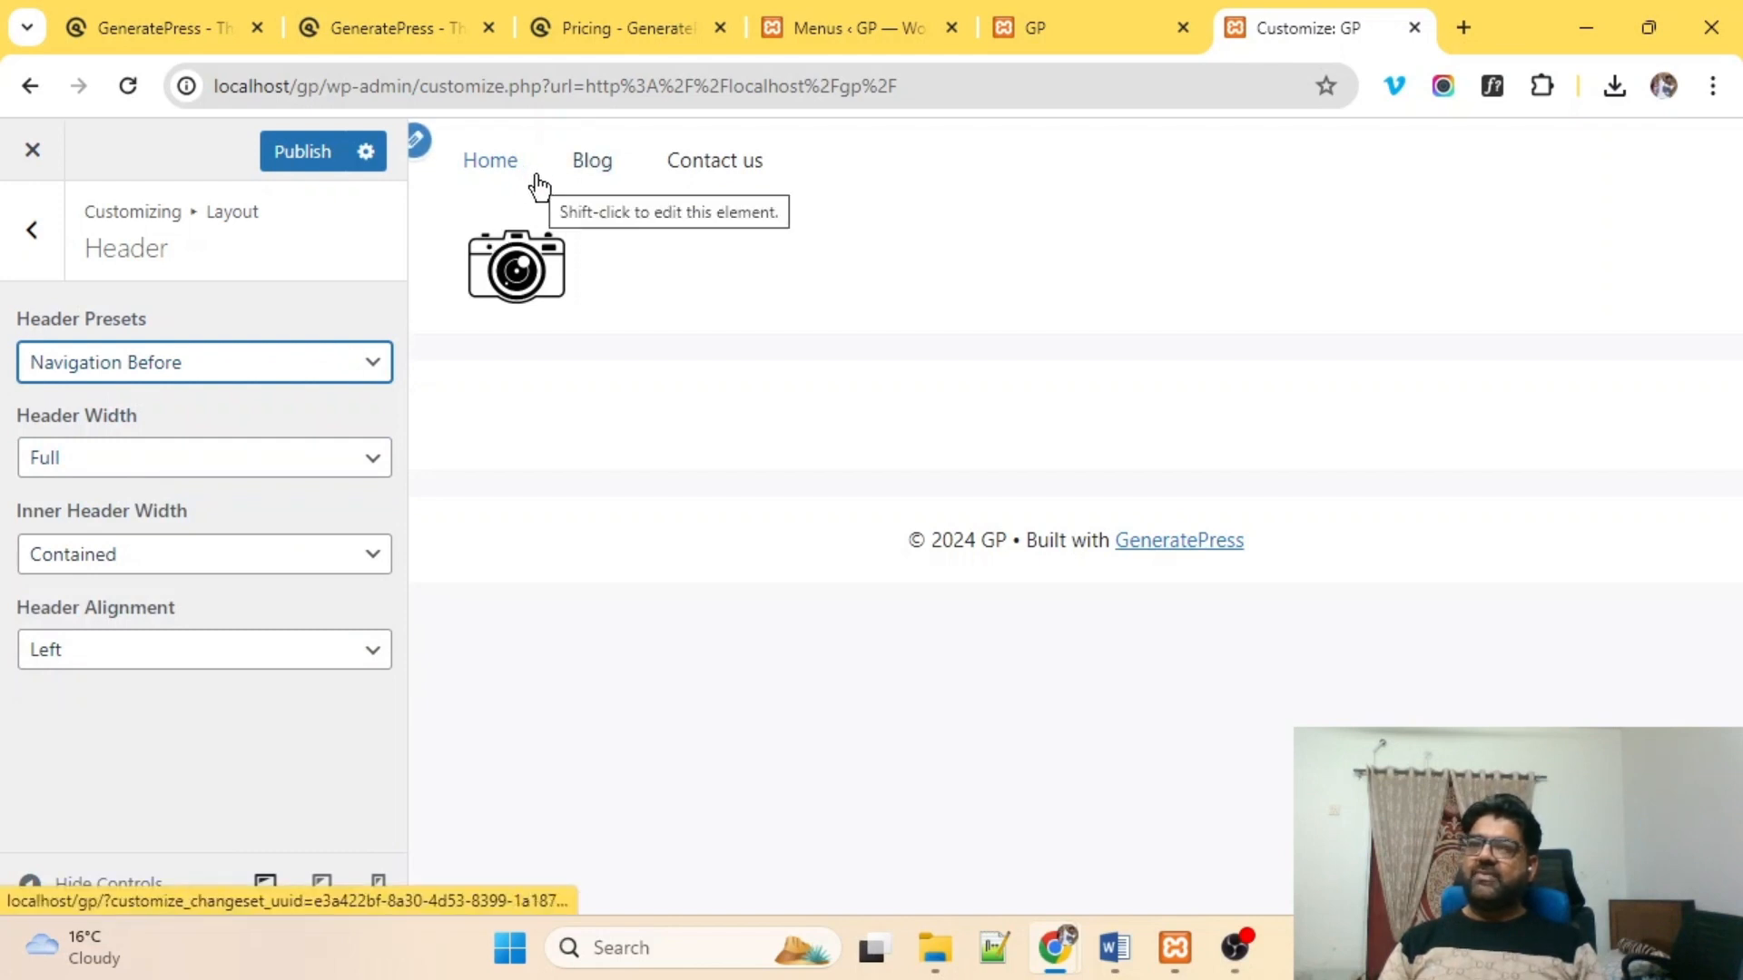
{"action": "left_click", "coordinate": [131, 367]}
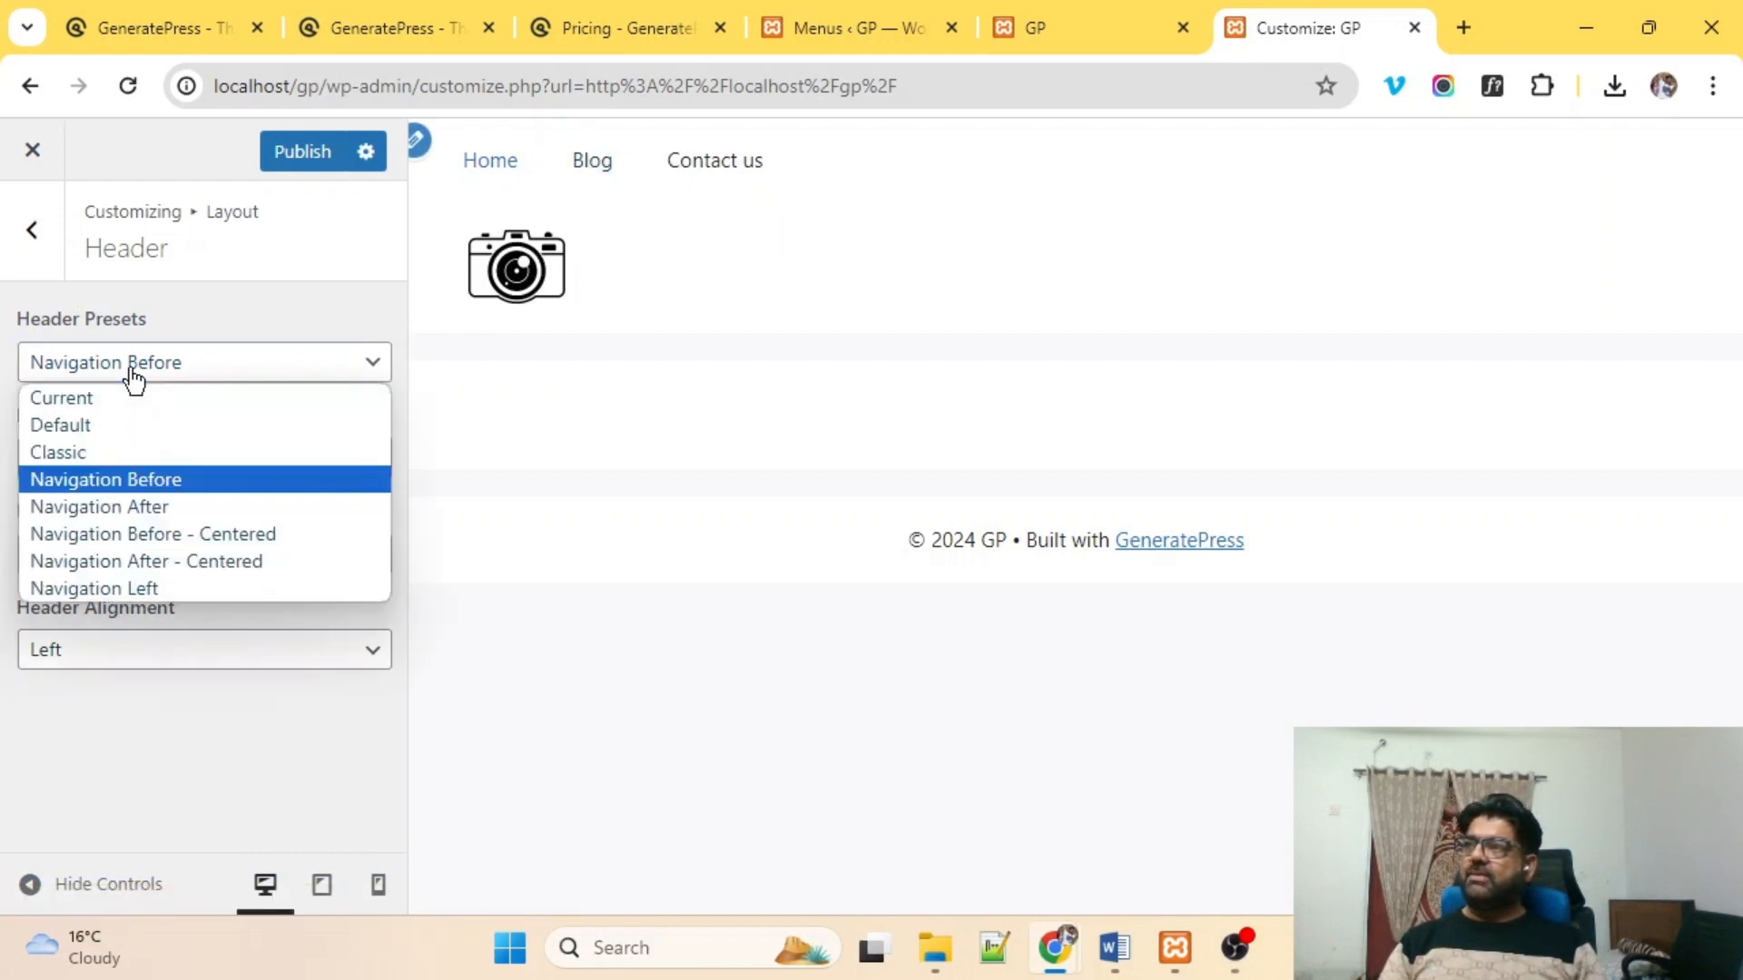
{"action": "left_click", "coordinate": [105, 507]}
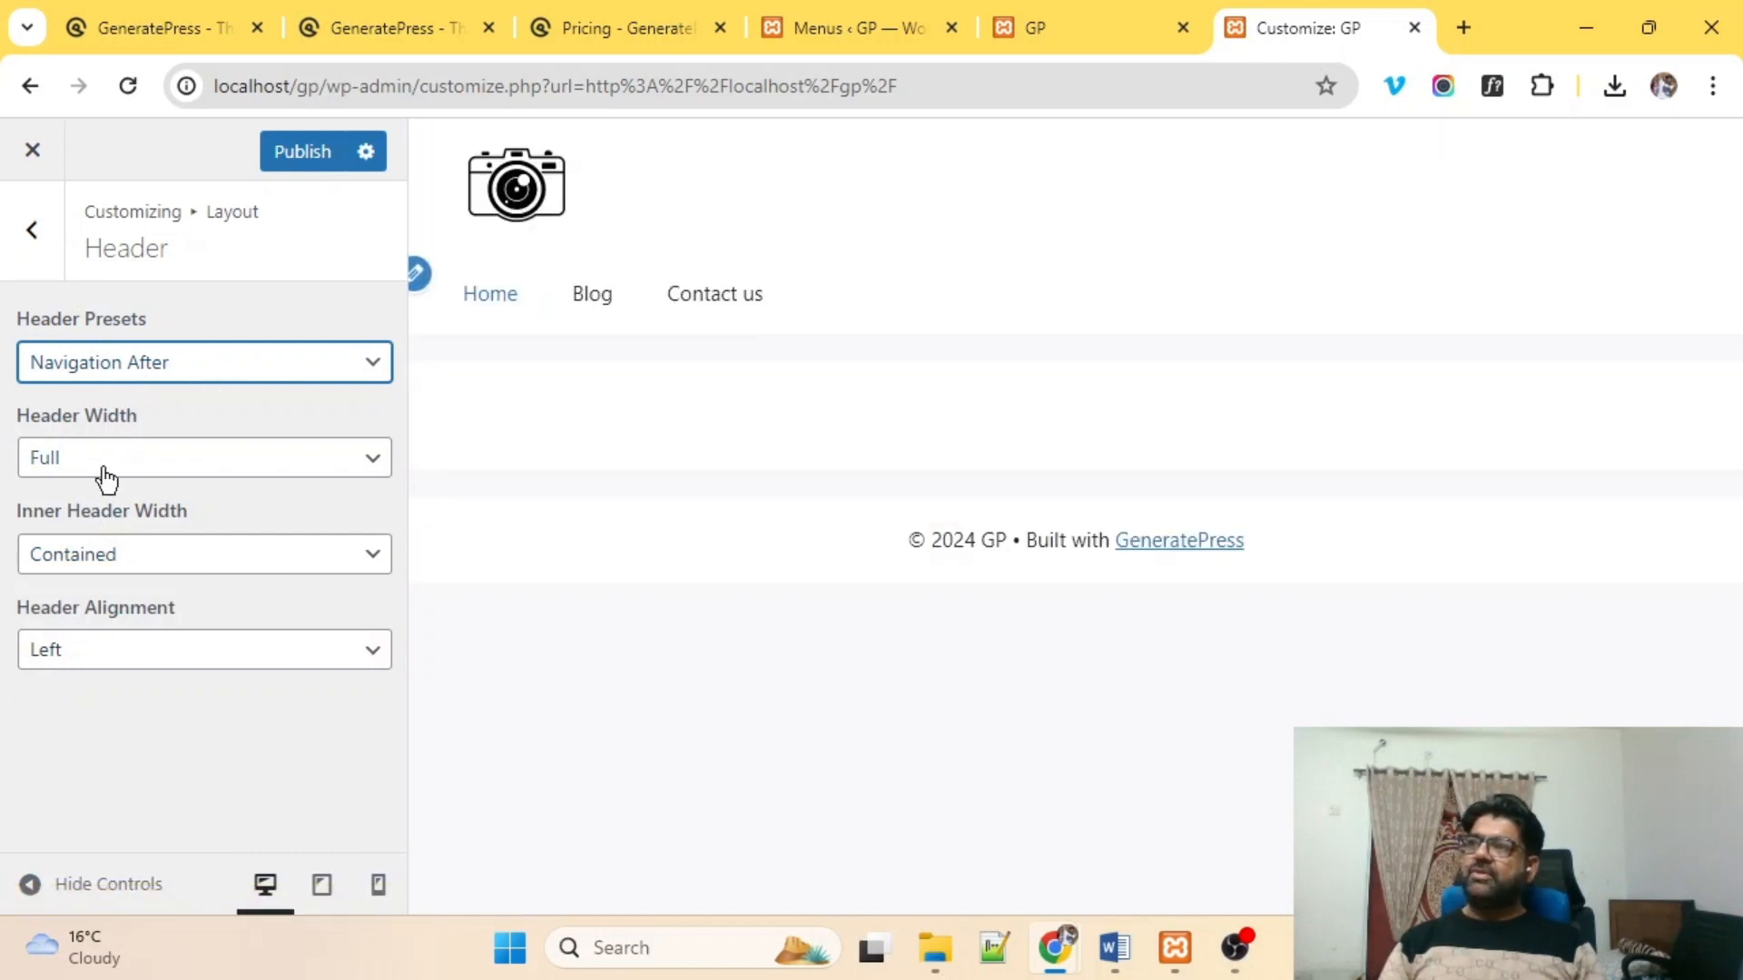
Restore the Current header preset and publish it.
{"action": "left_click", "coordinate": [113, 365]}
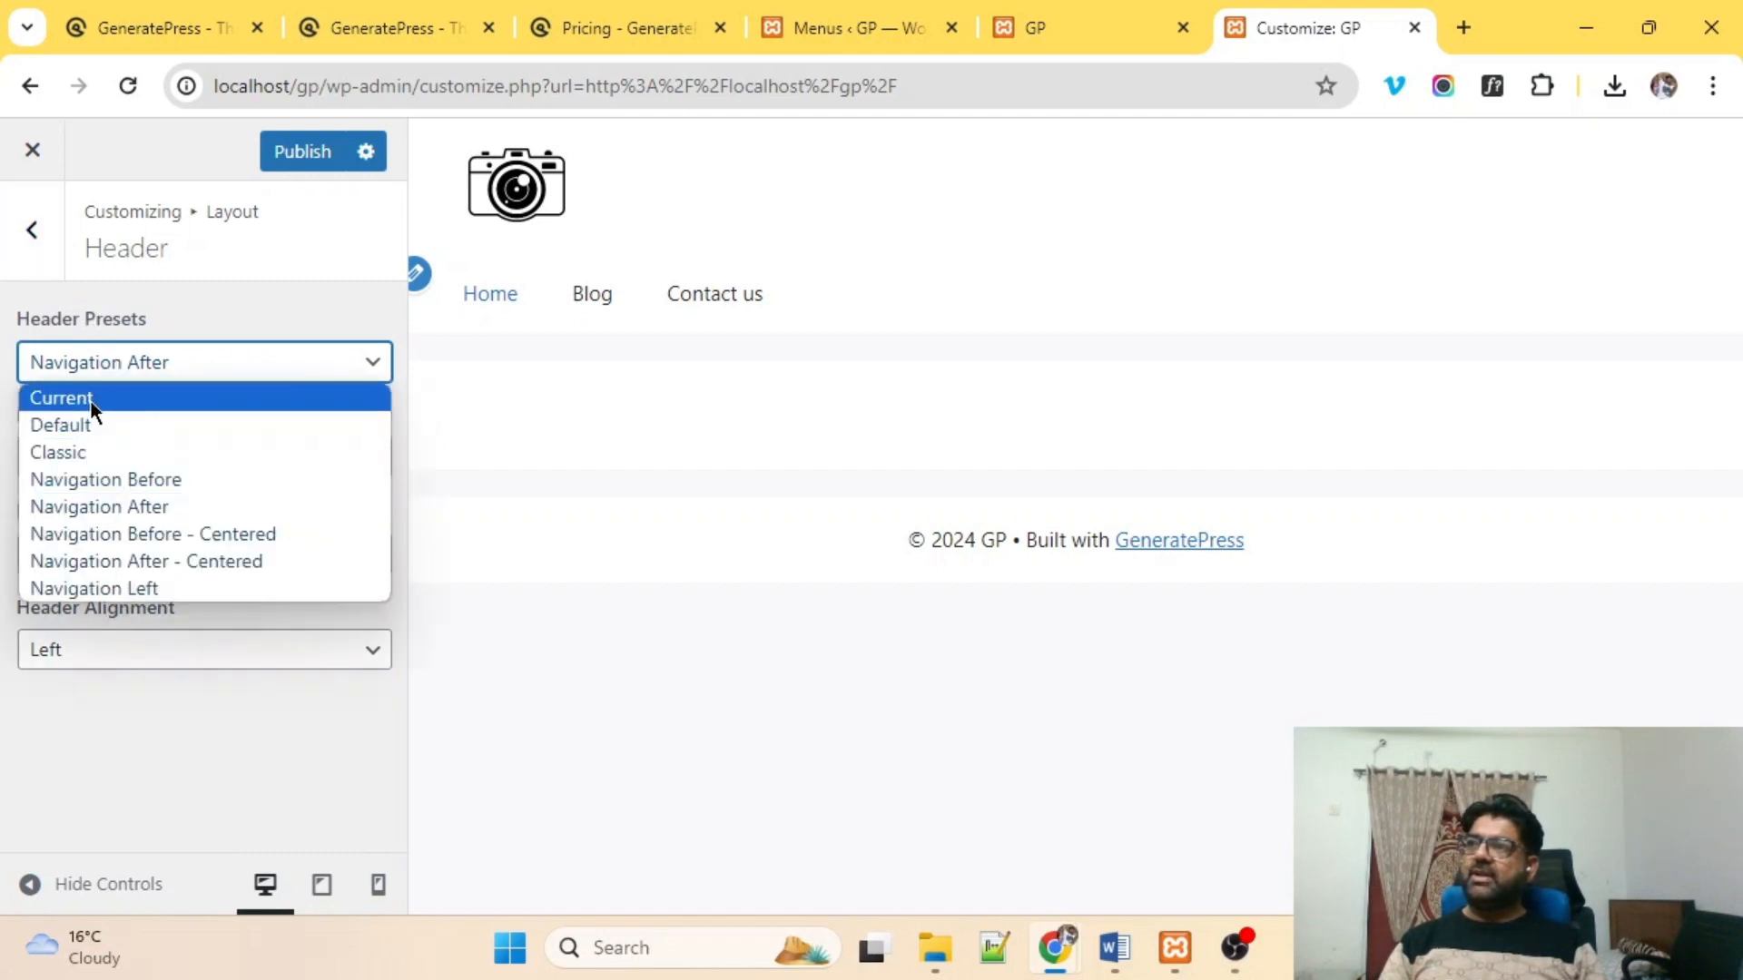
{"action": "left_click", "coordinate": [90, 399]}
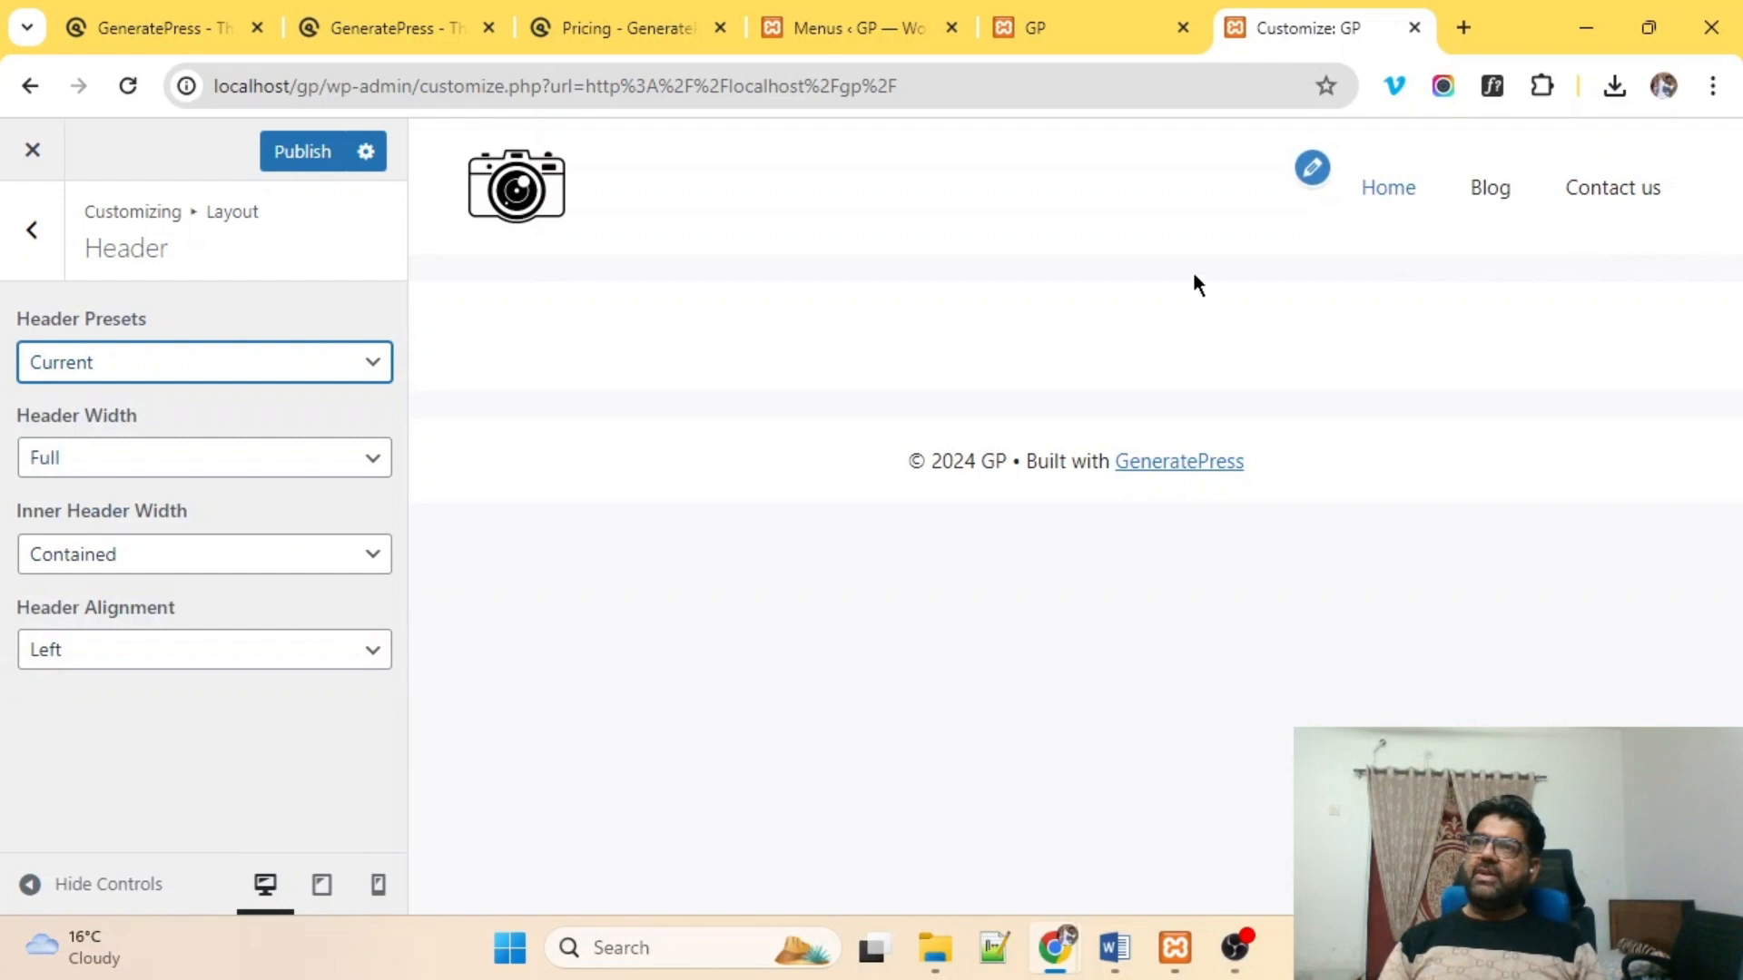
{"action": "left_click", "coordinate": [307, 150]}
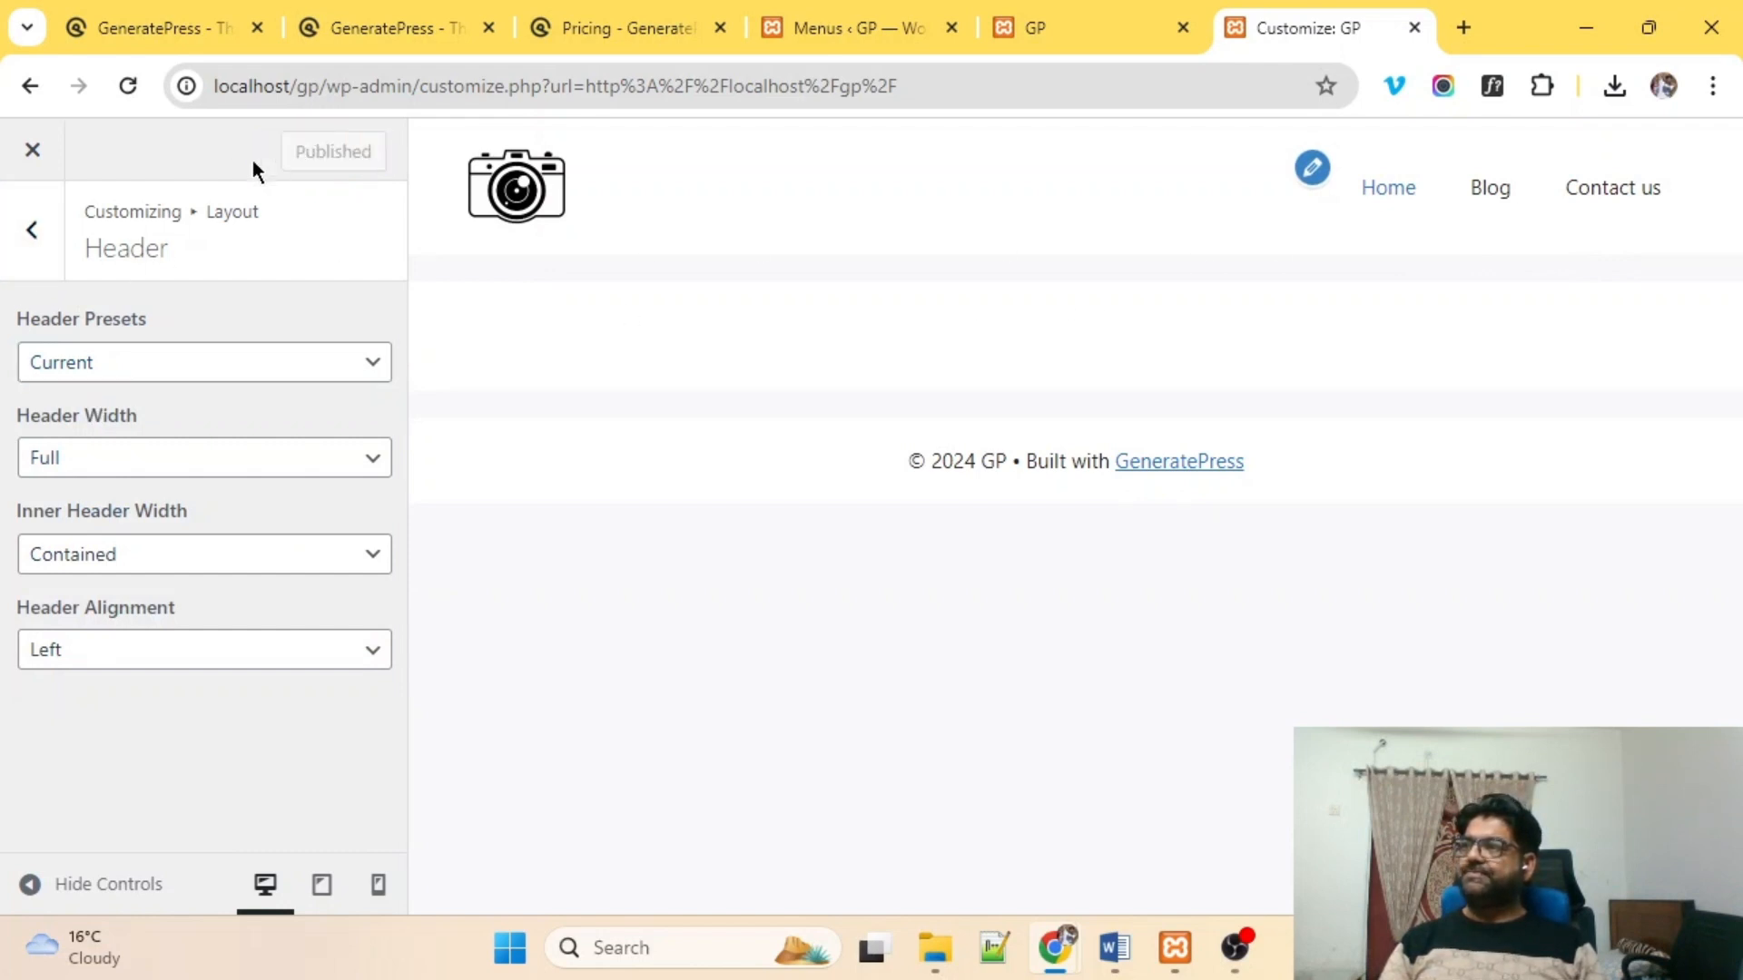
{"action": "left_click", "coordinate": [29, 235]}
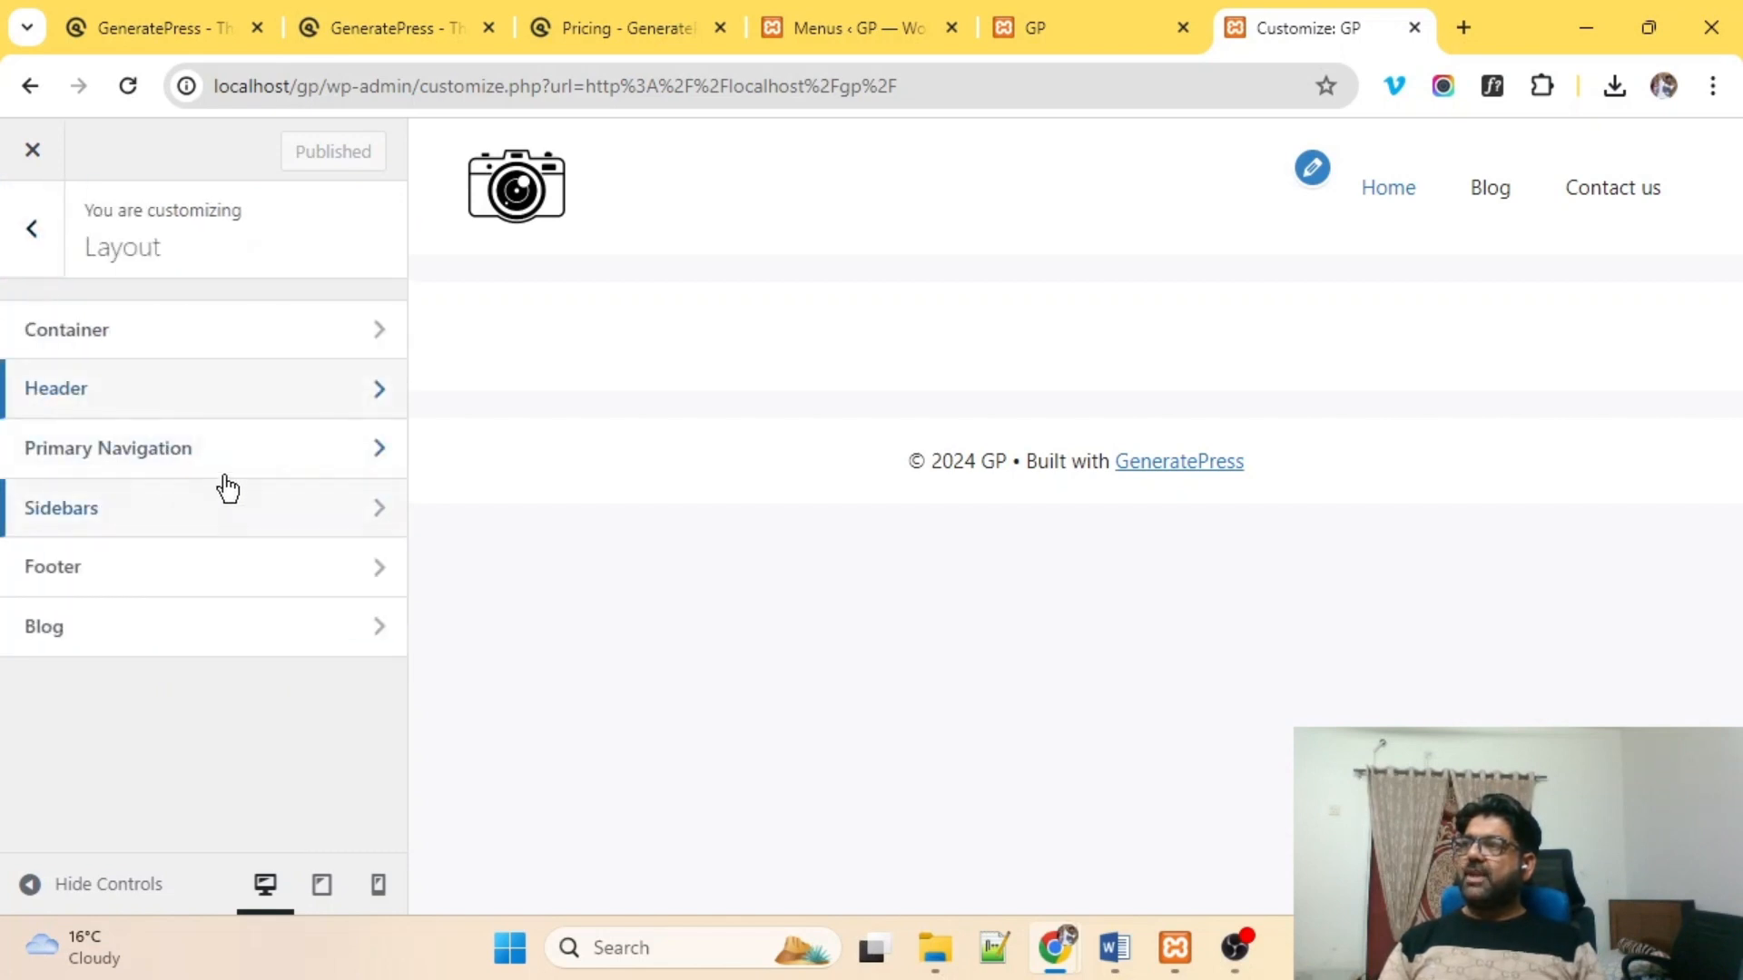
{"action": "left_click", "coordinate": [151, 461]}
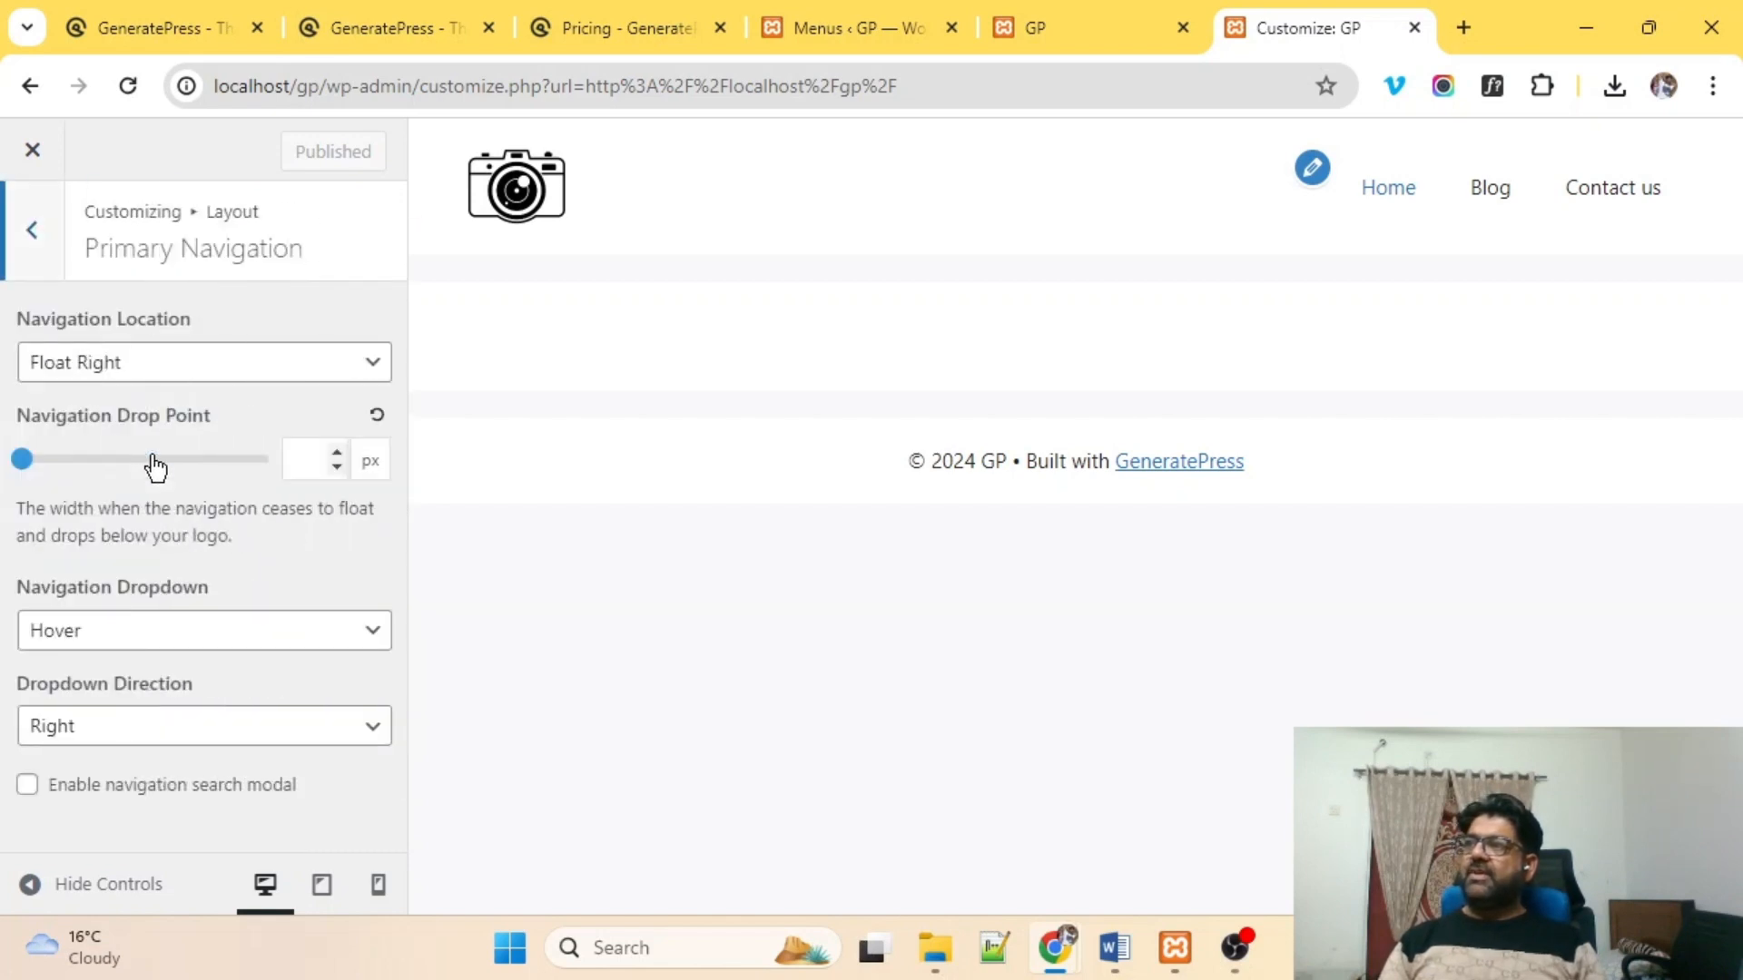
Try Navigation Location Below Header, then set it back to Float Right.
{"action": "left_click_drag", "start_coordinate": [42, 313], "coordinate": [144, 314]}
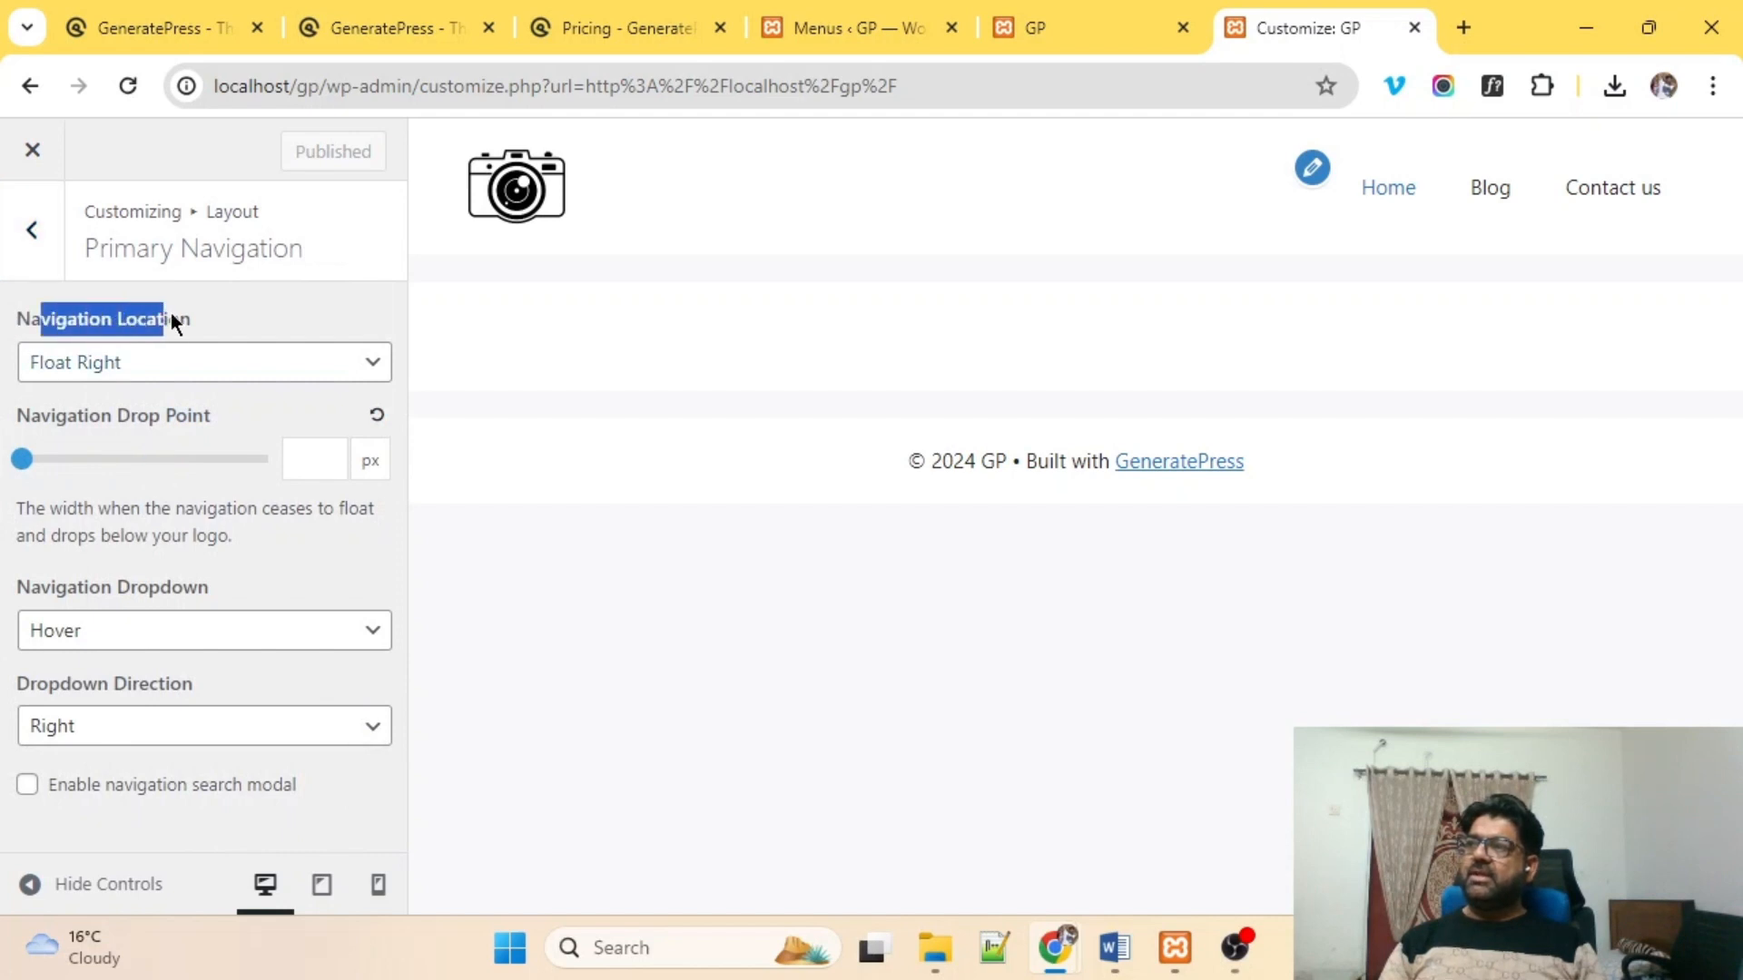
{"action": "left_click", "coordinate": [94, 363]}
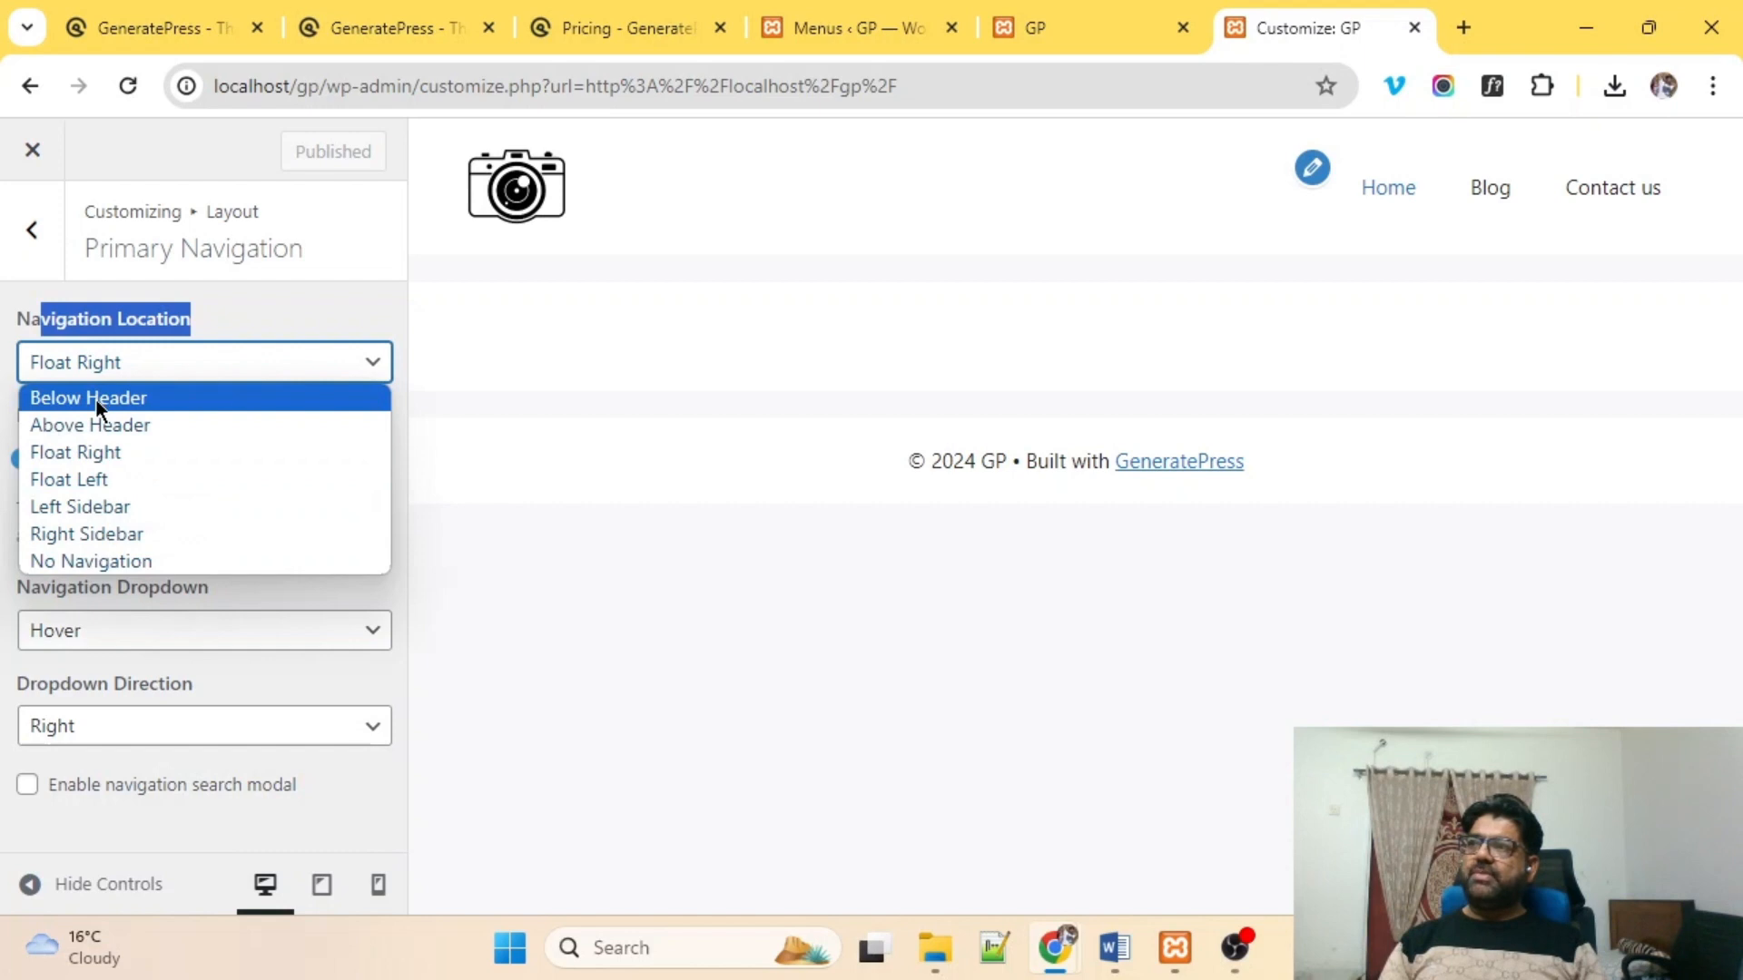
{"action": "left_click", "coordinate": [95, 397]}
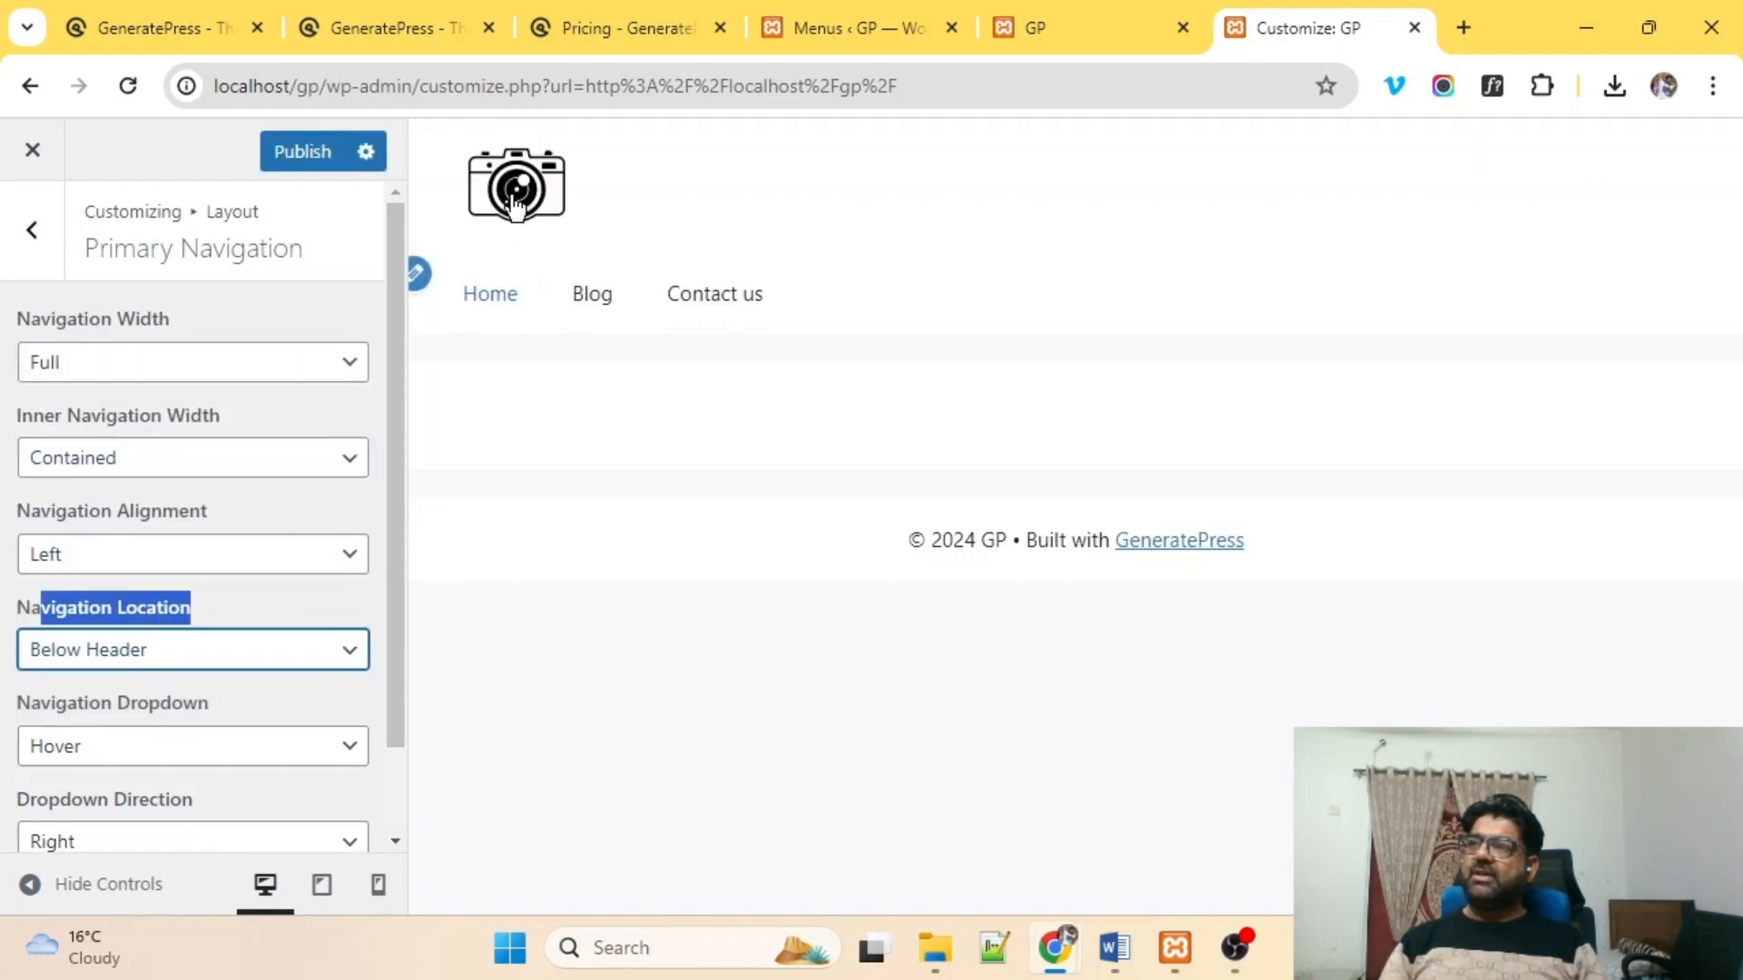
{"action": "left_click", "coordinate": [120, 367]}
{"action": "left_click", "coordinate": [121, 368]}
{"action": "left_click", "coordinate": [113, 376]}
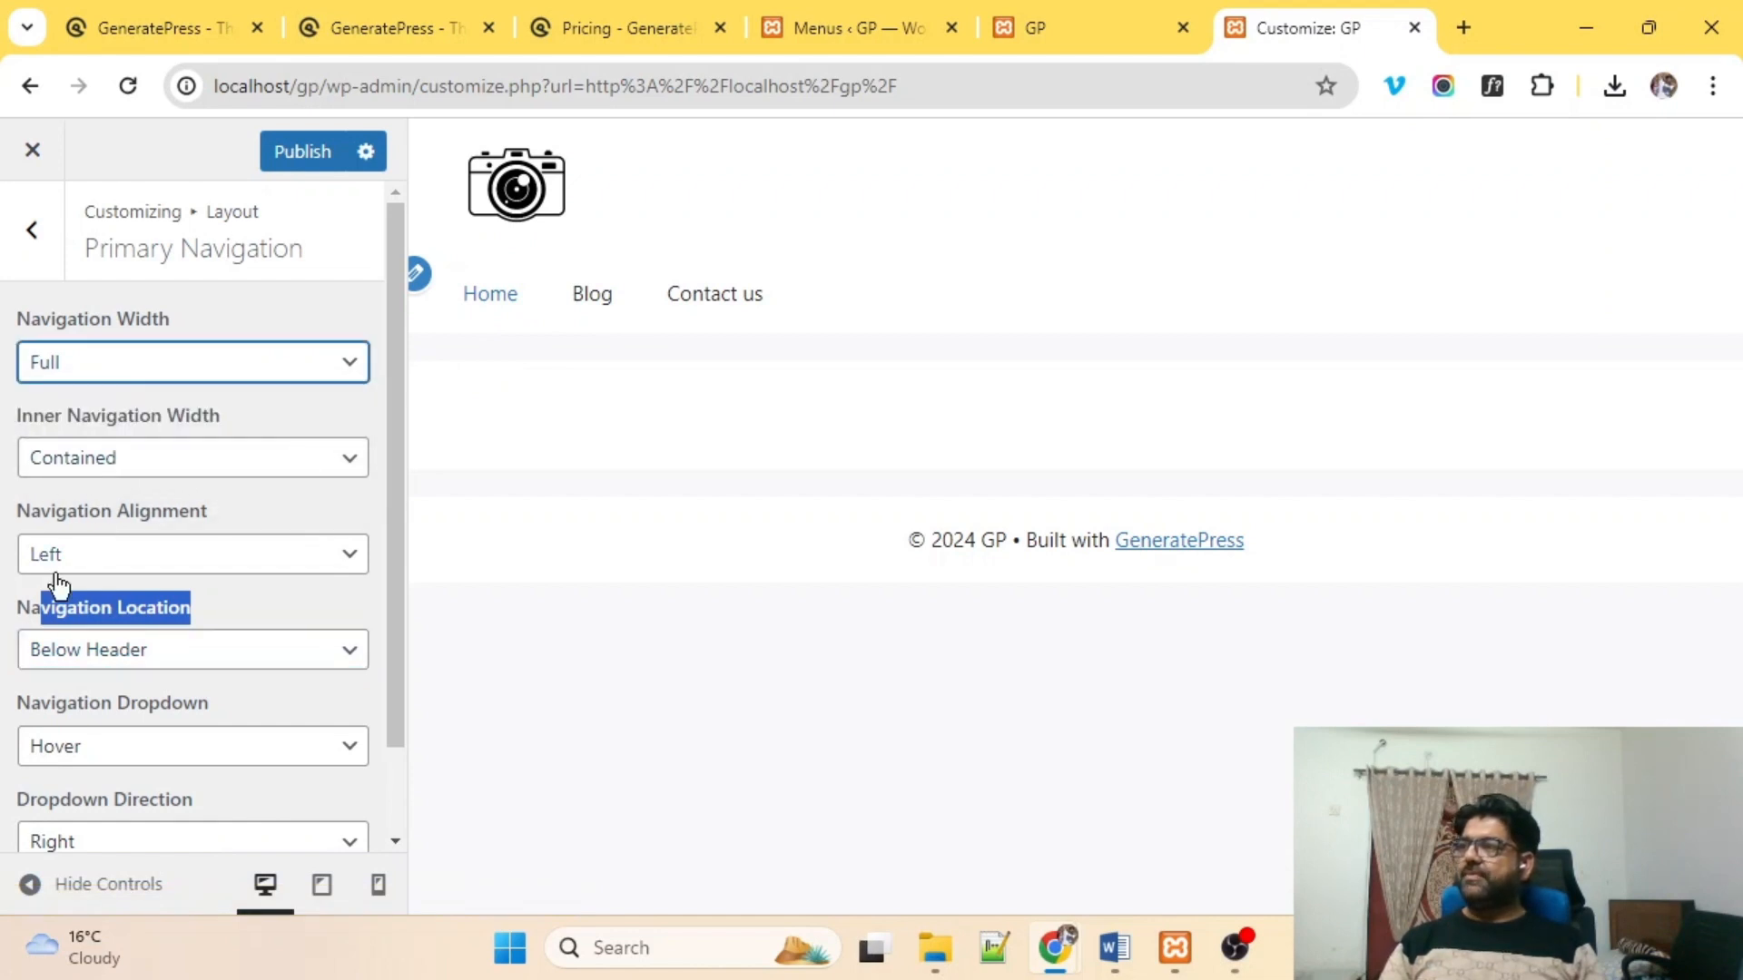
{"action": "left_click", "coordinate": [113, 659]}
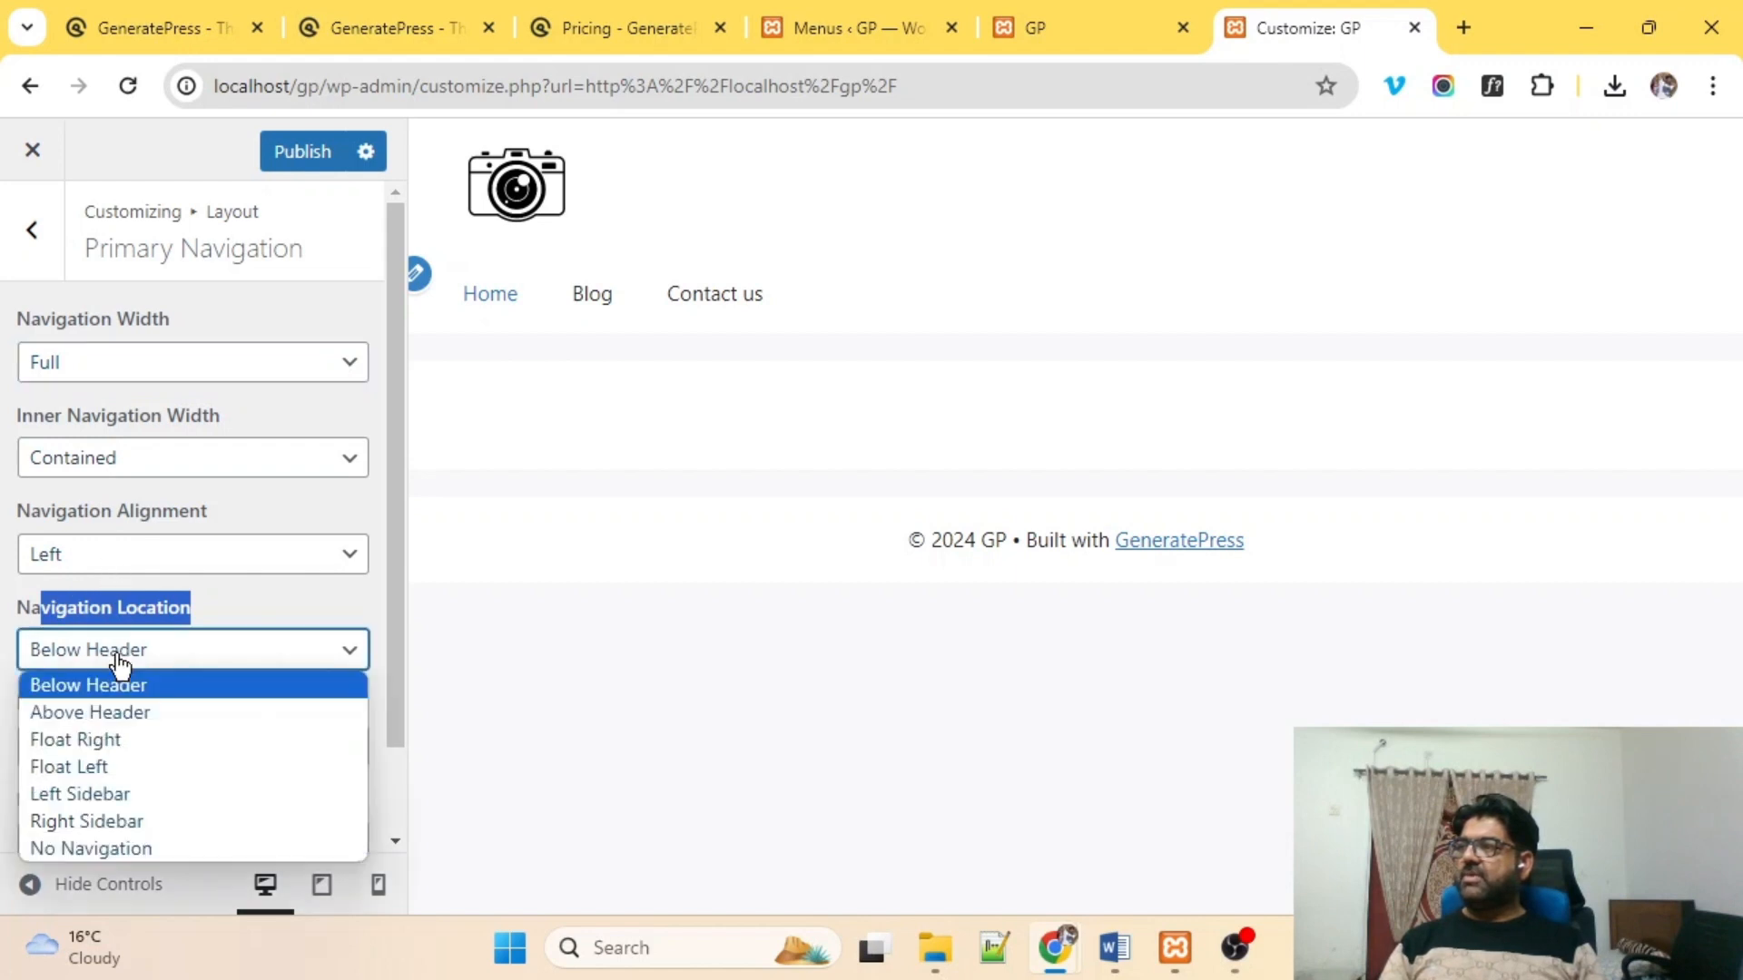
{"action": "left_click", "coordinate": [87, 740]}
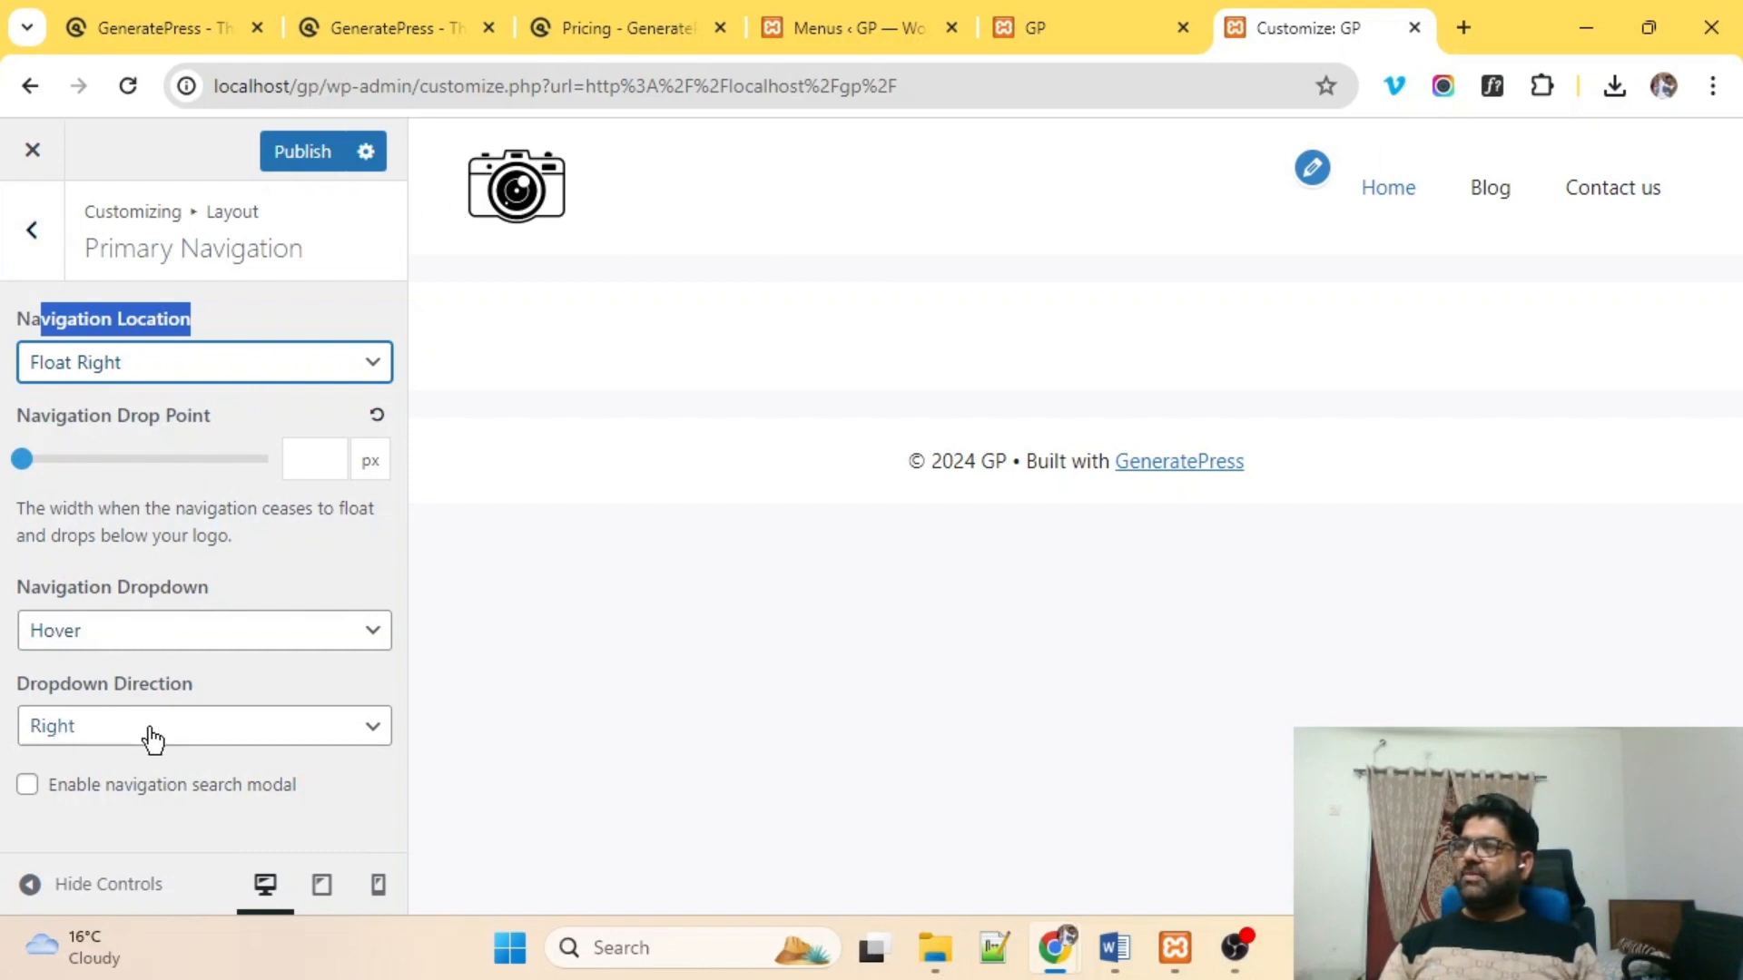
{"action": "left_click", "coordinate": [32, 230]}
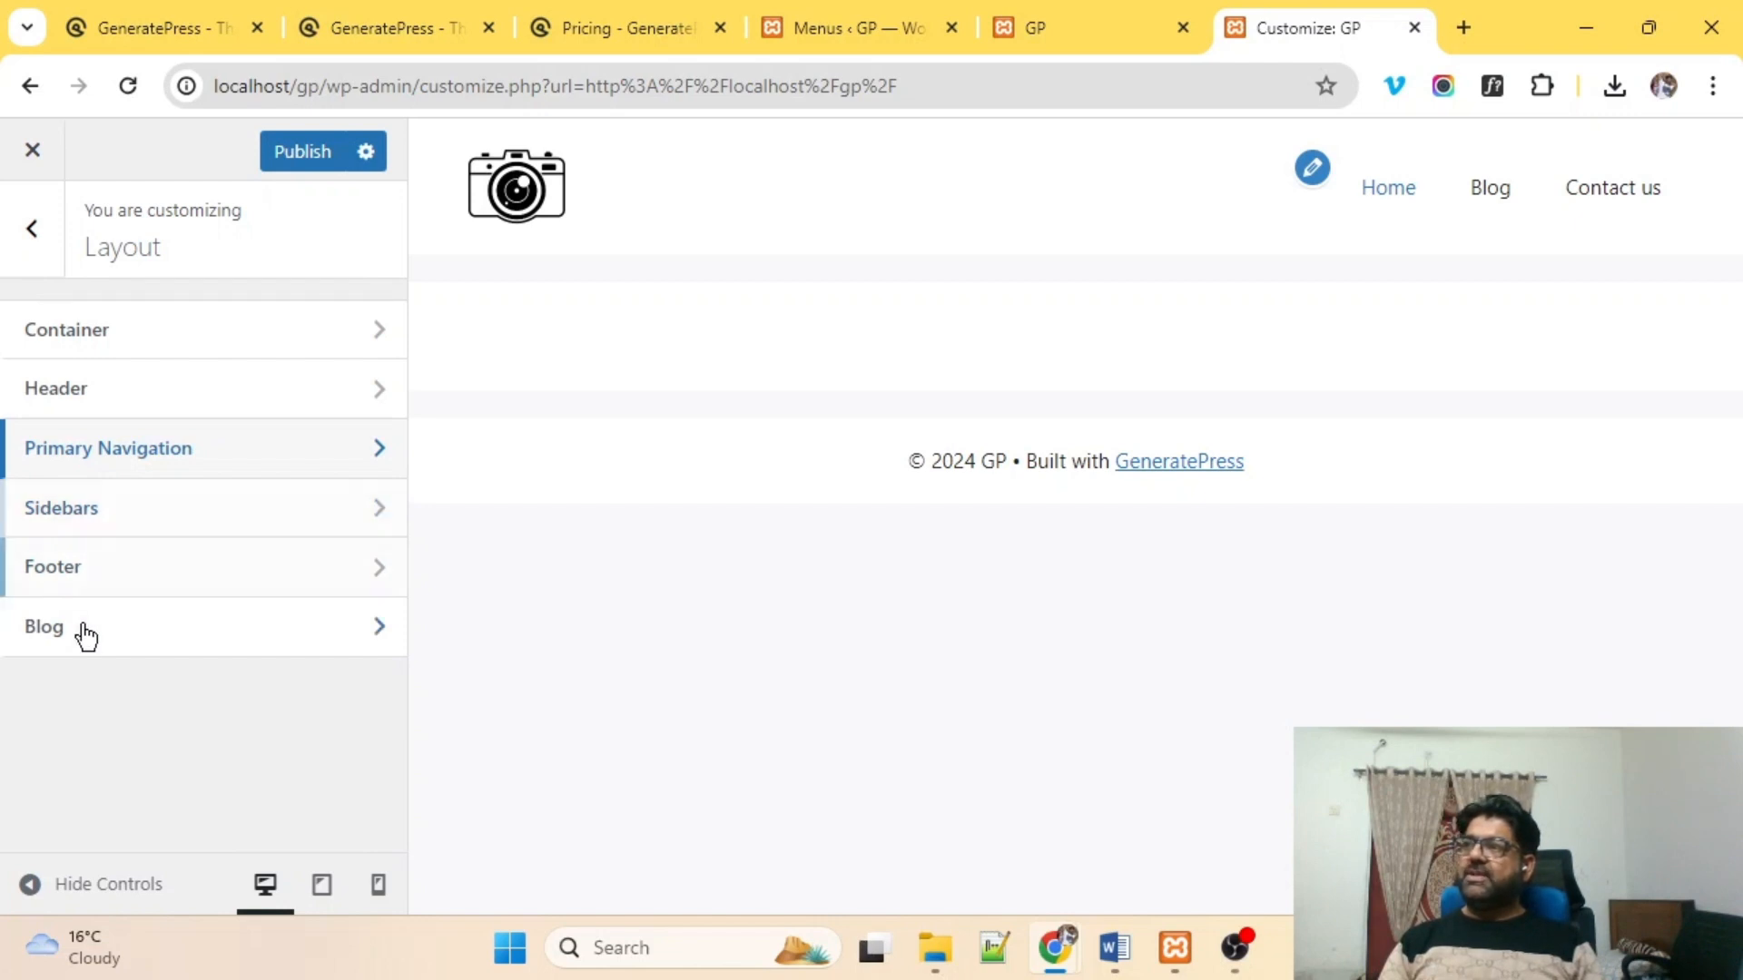
{"action": "left_click", "coordinate": [157, 541]}
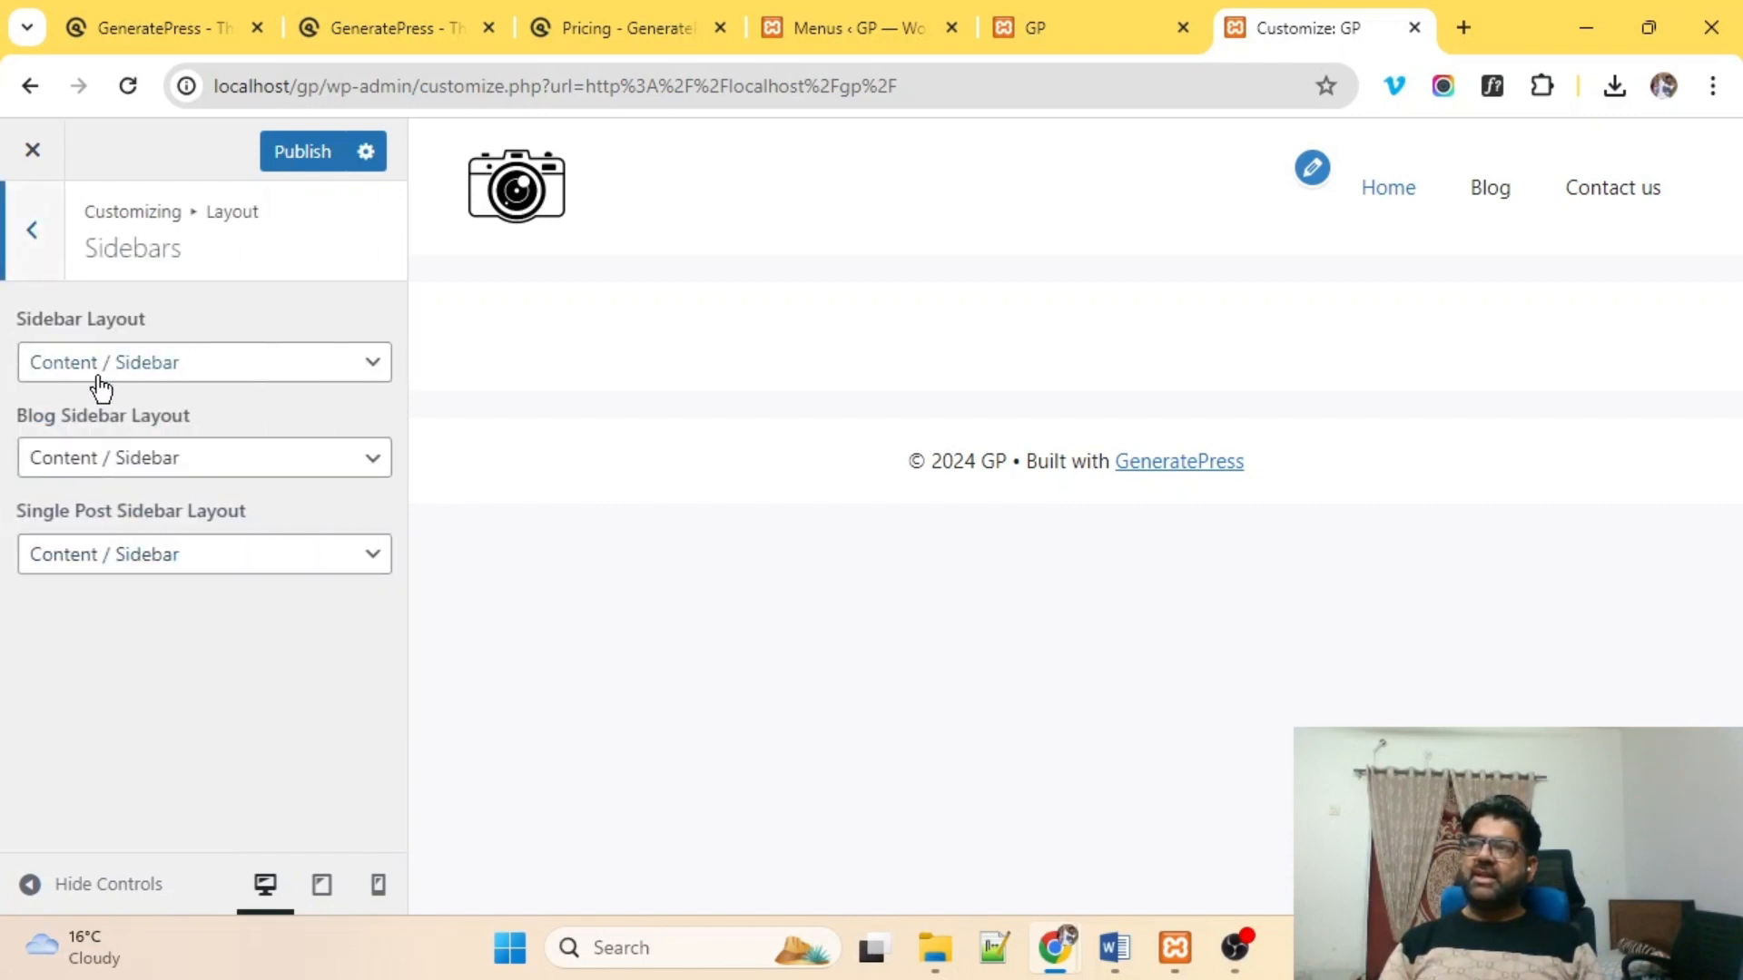
{"action": "left_click", "coordinate": [160, 380]}
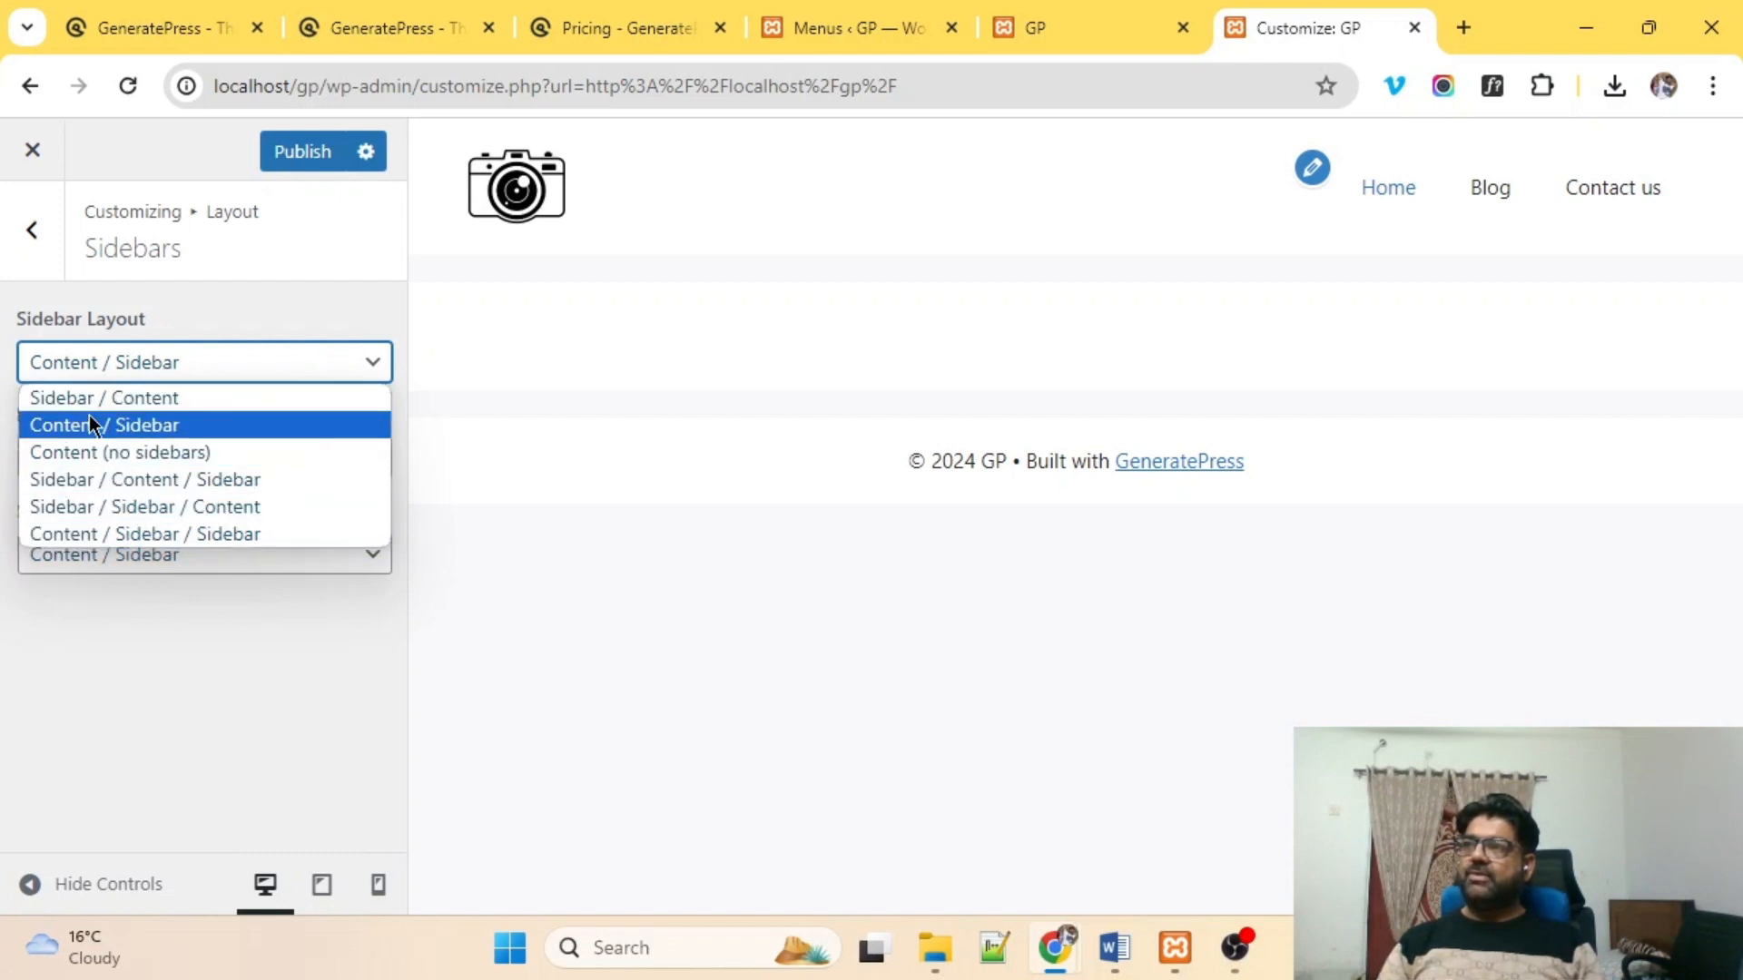
{"action": "left_click", "coordinate": [31, 229]}
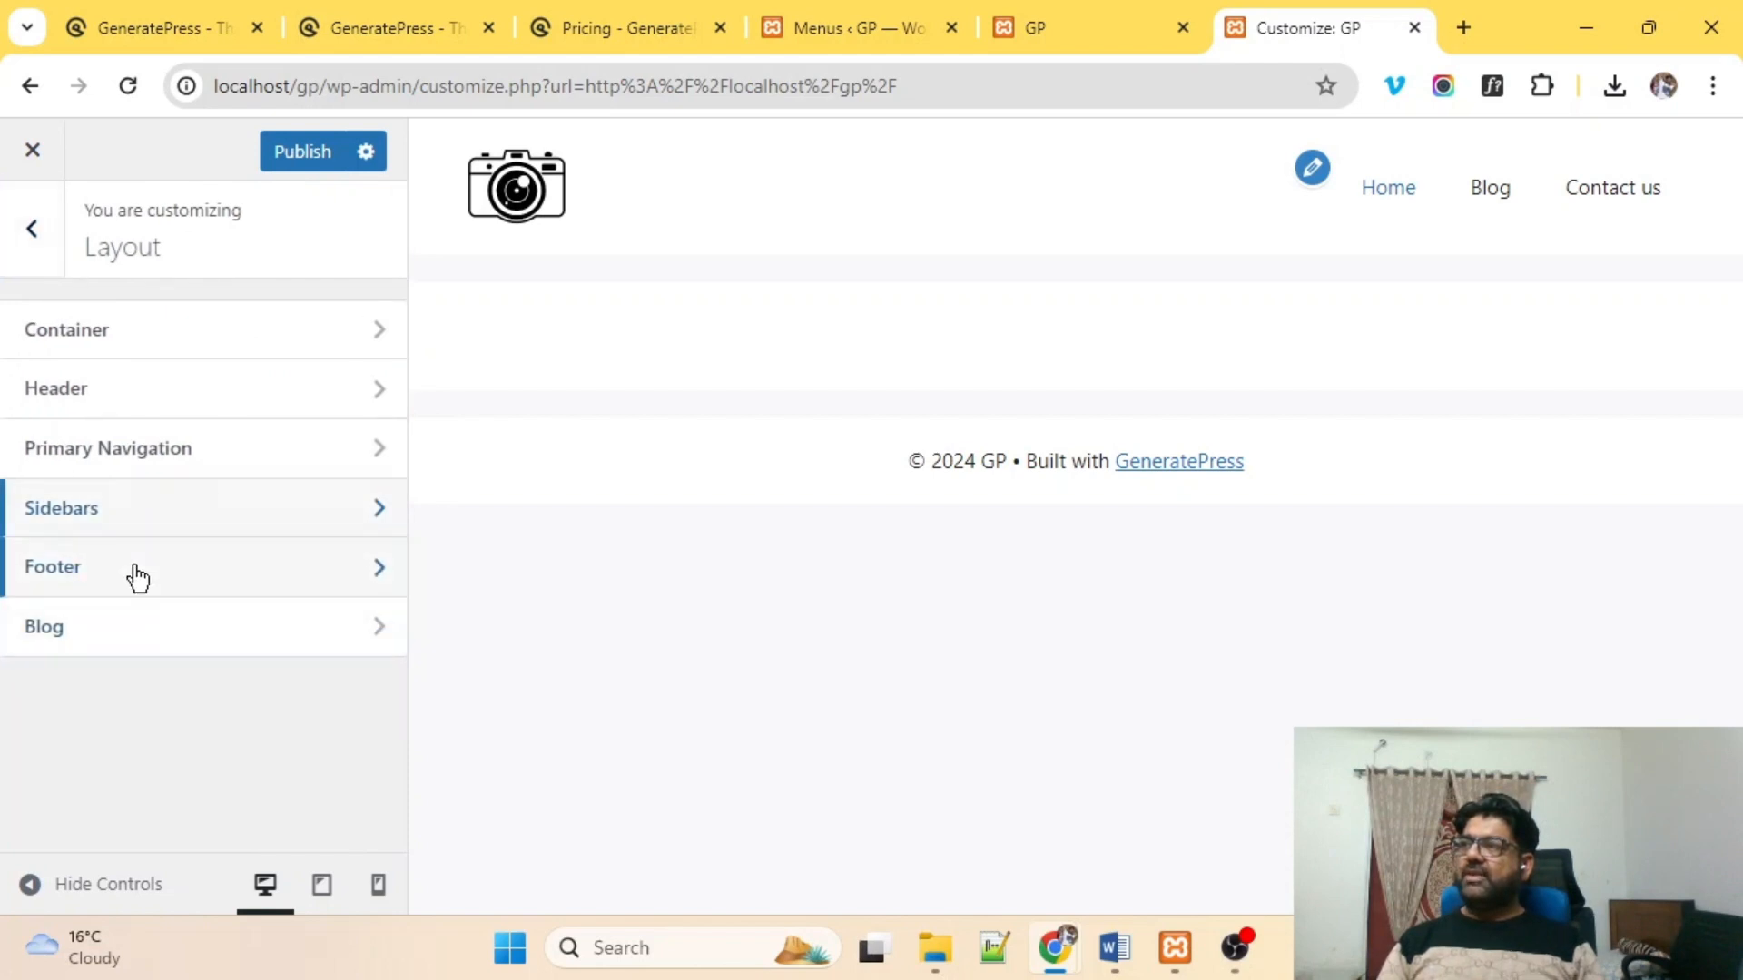
{"action": "left_click", "coordinate": [138, 577]}
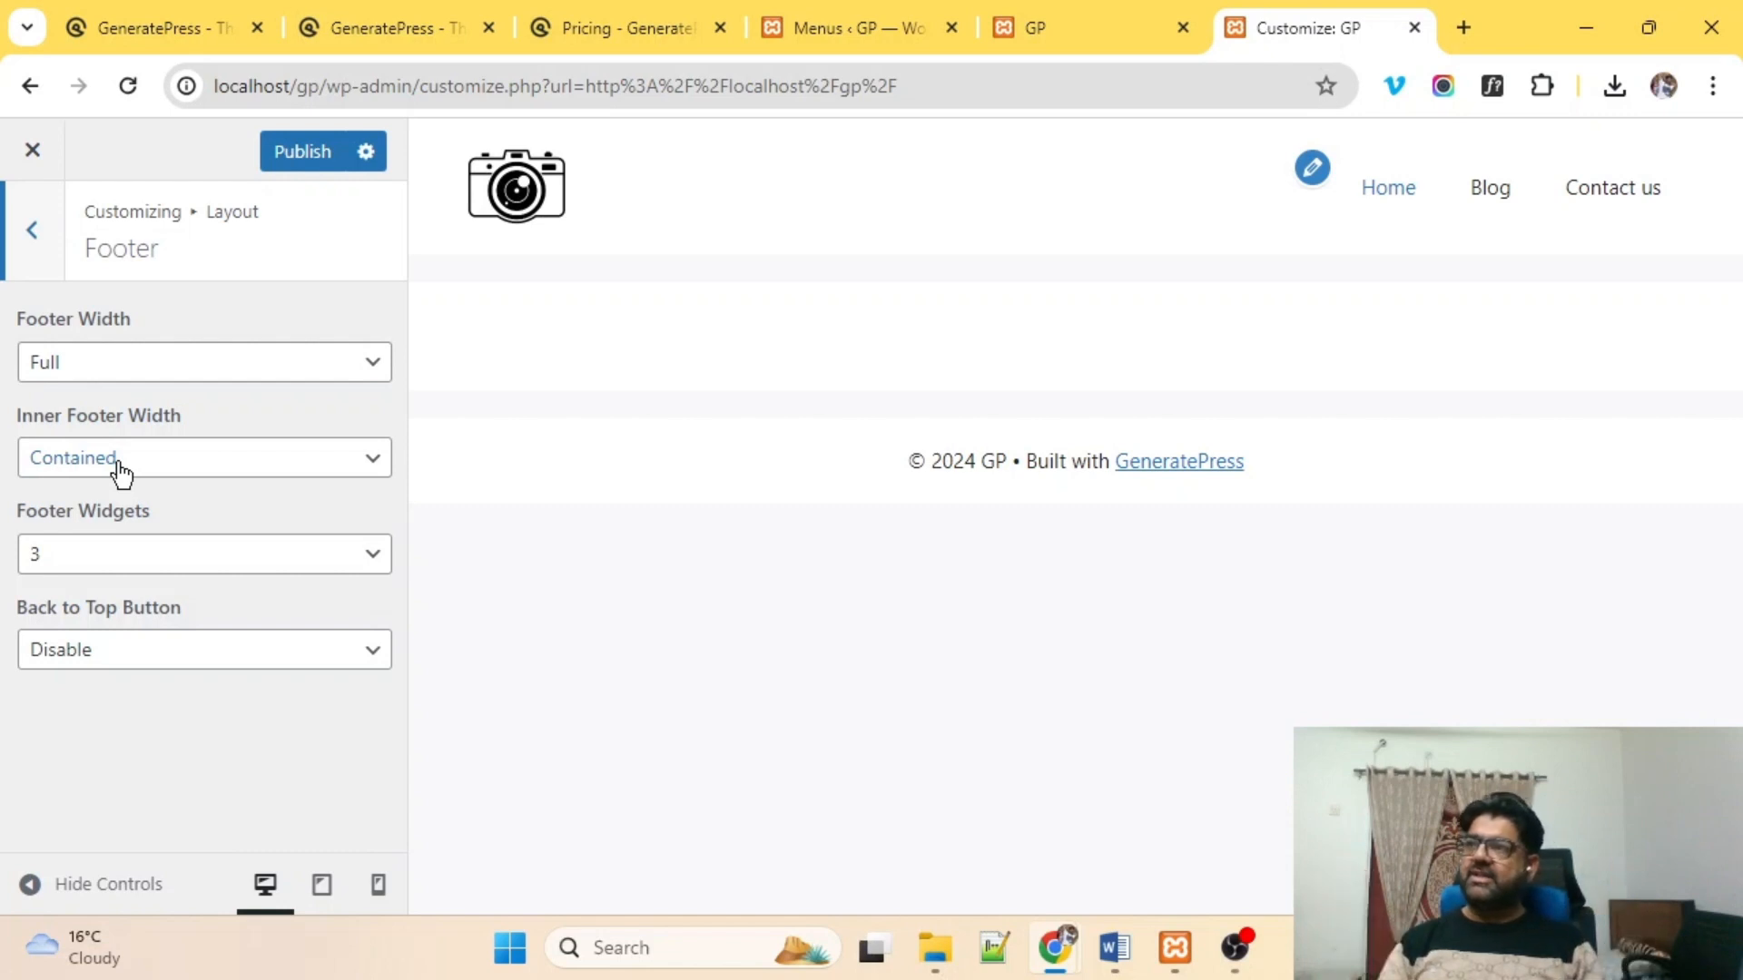
Keep 3 footer widgets, enable the Back to Top button, and publish.
{"action": "left_click", "coordinate": [152, 569]}
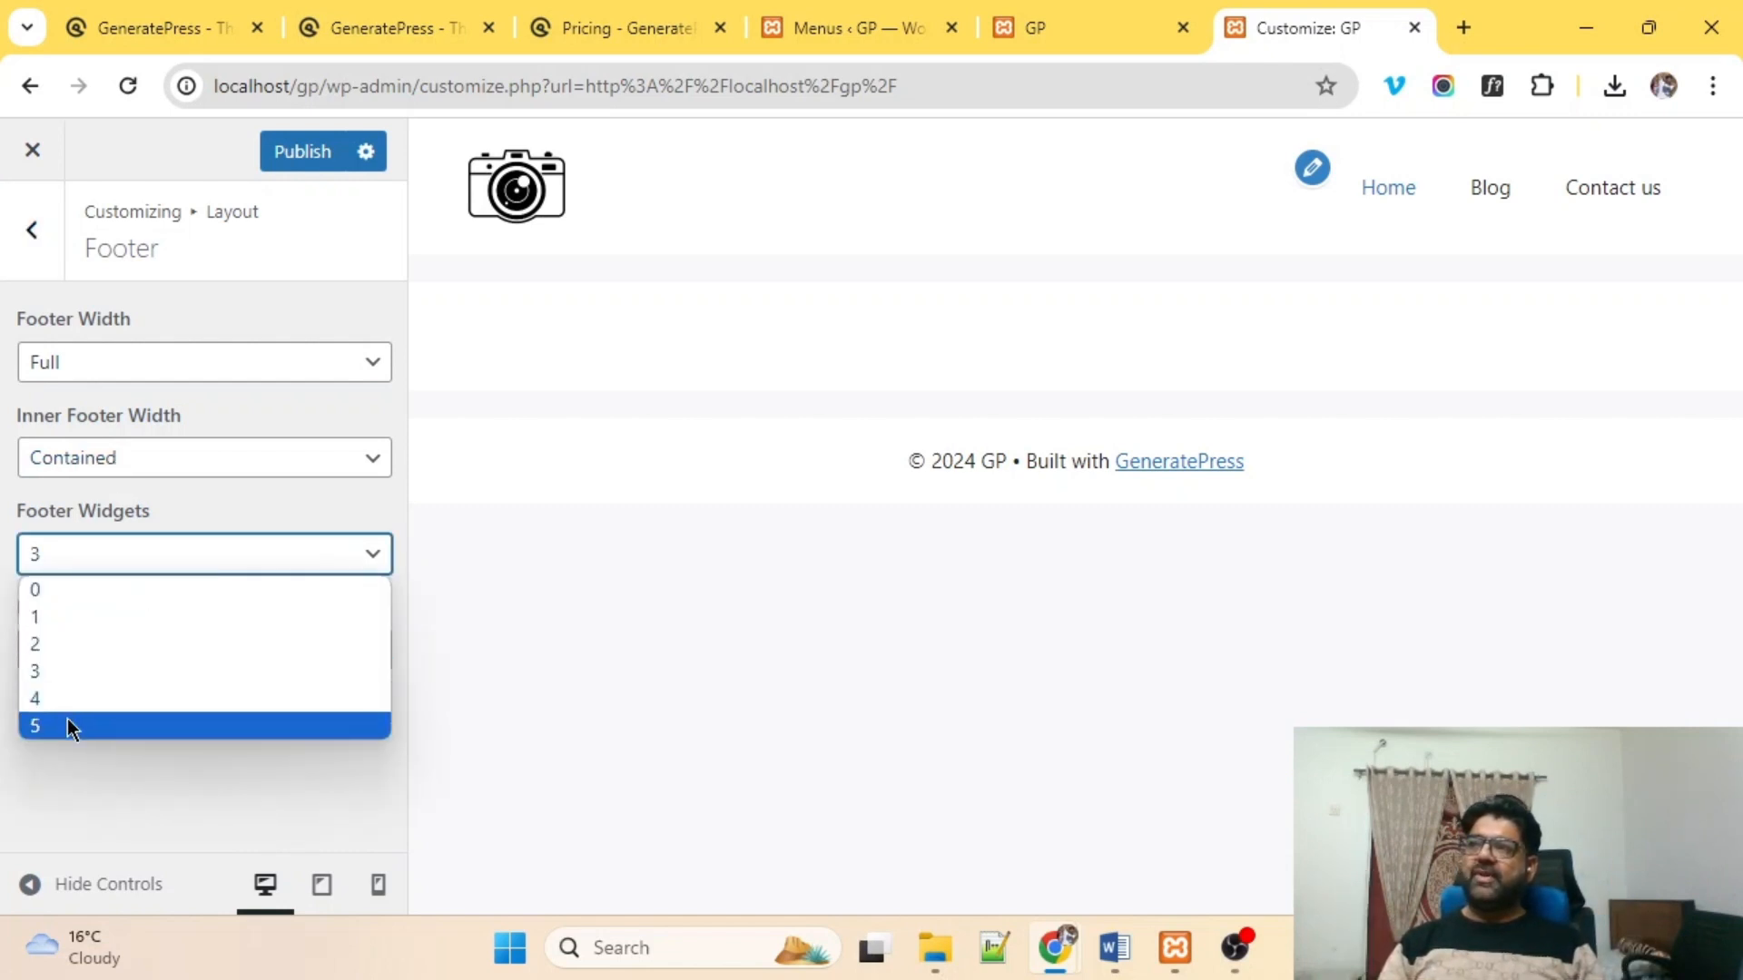
{"action": "left_click", "coordinate": [124, 570]}
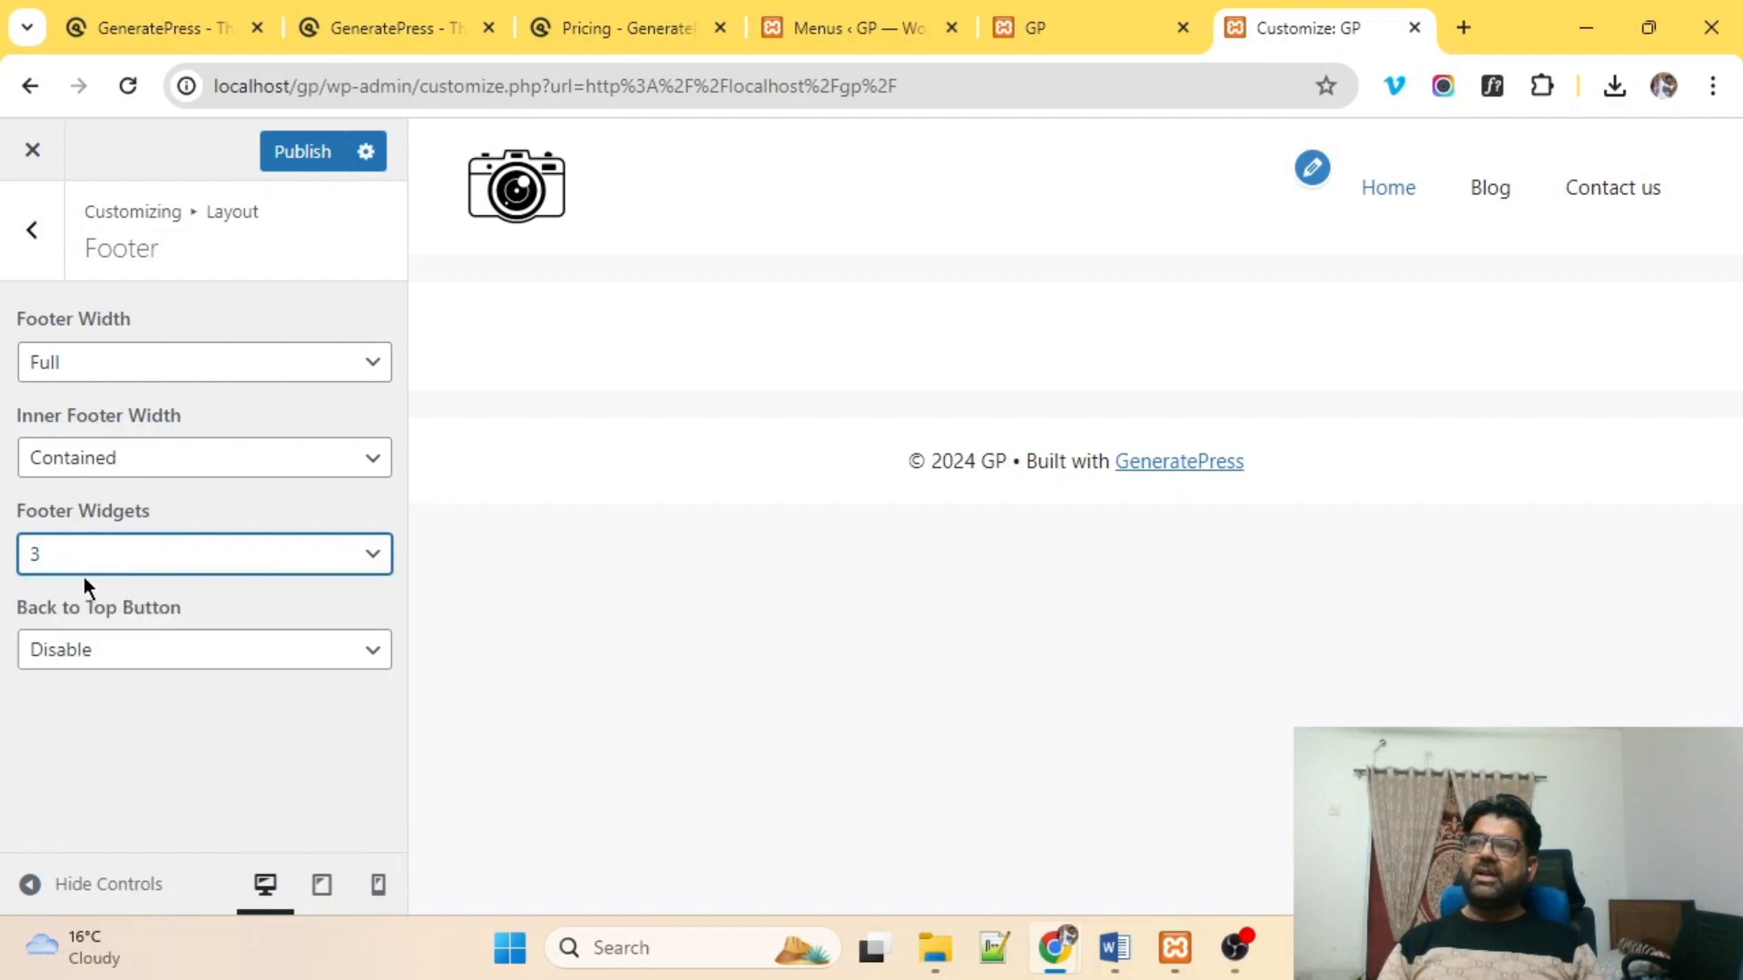
{"action": "left_click", "coordinate": [187, 672]}
{"action": "left_click", "coordinate": [156, 693]}
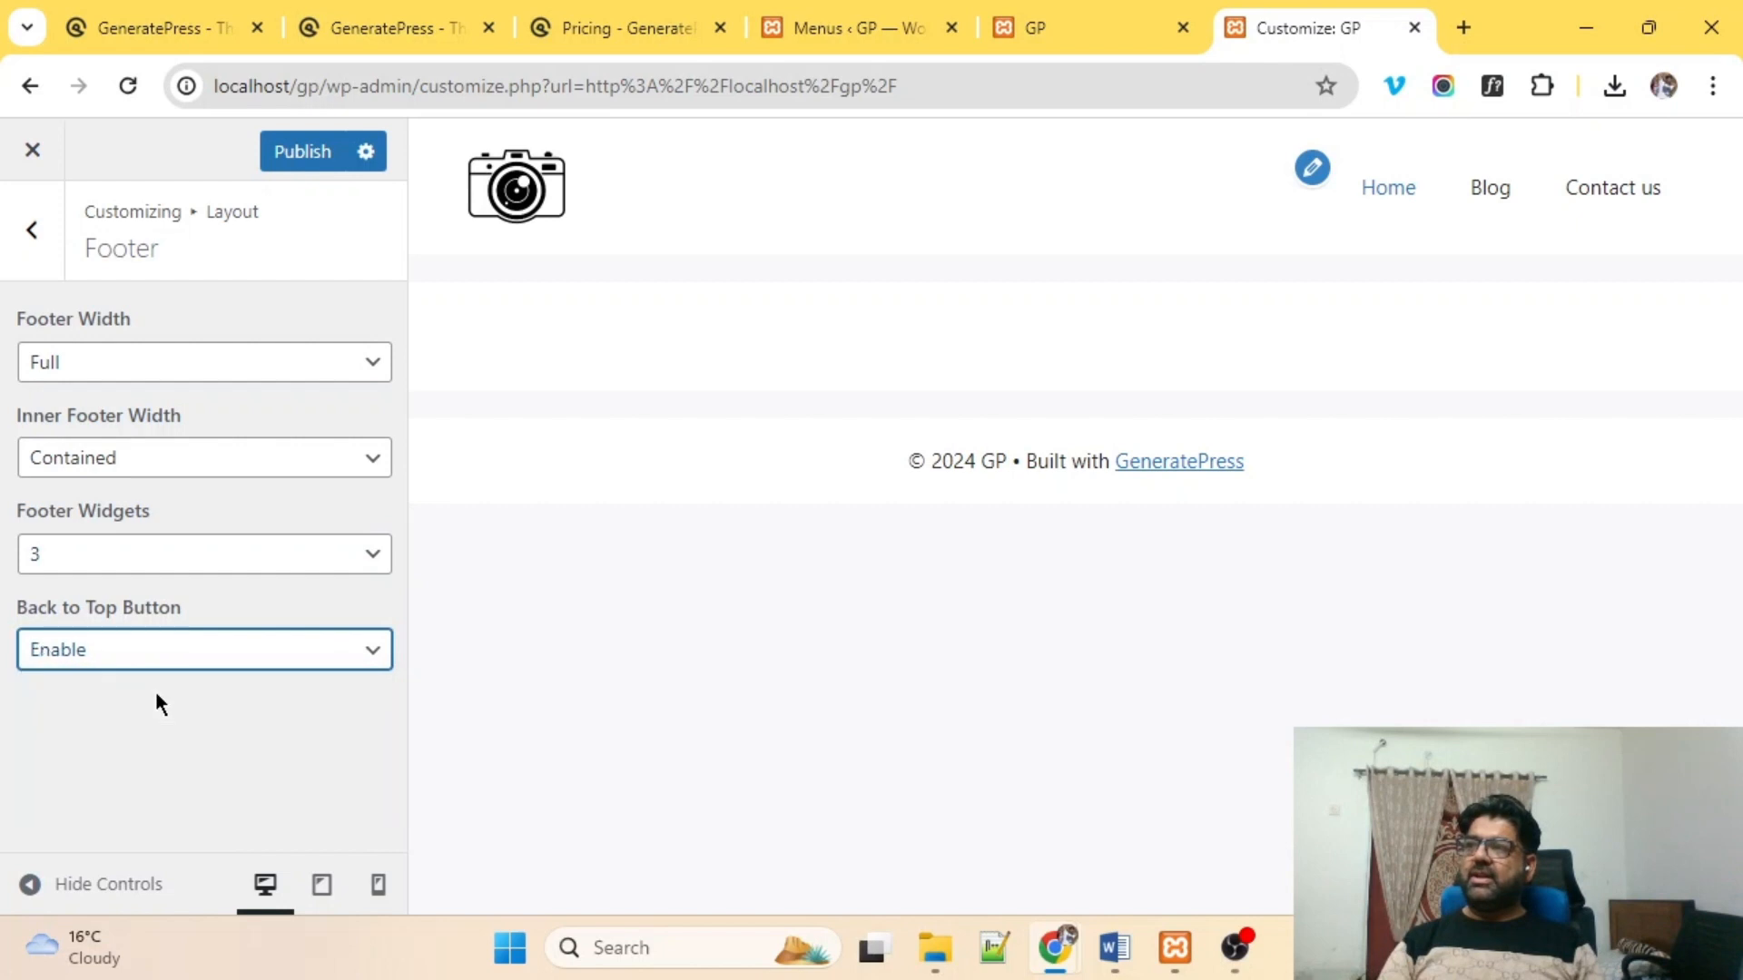
{"action": "left_click", "coordinate": [307, 152]}
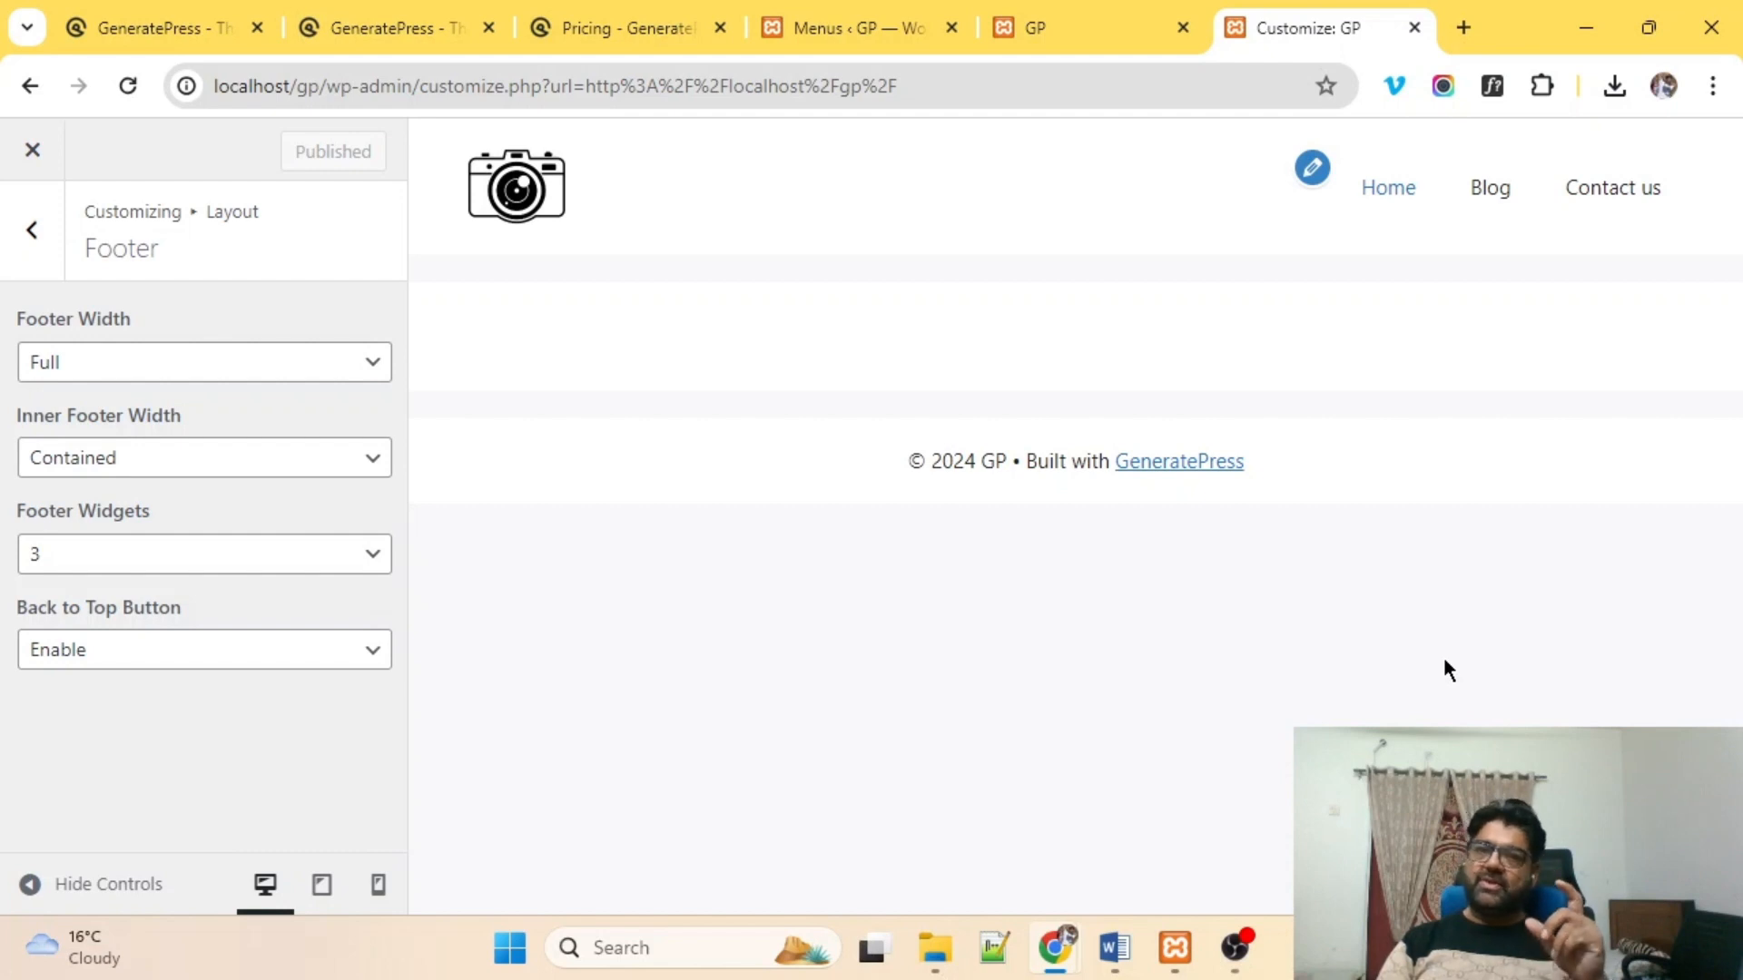
Go back to the main Customizer menu and reach the Colors > Top Bar settings.
{"action": "left_click", "coordinate": [53, 256]}
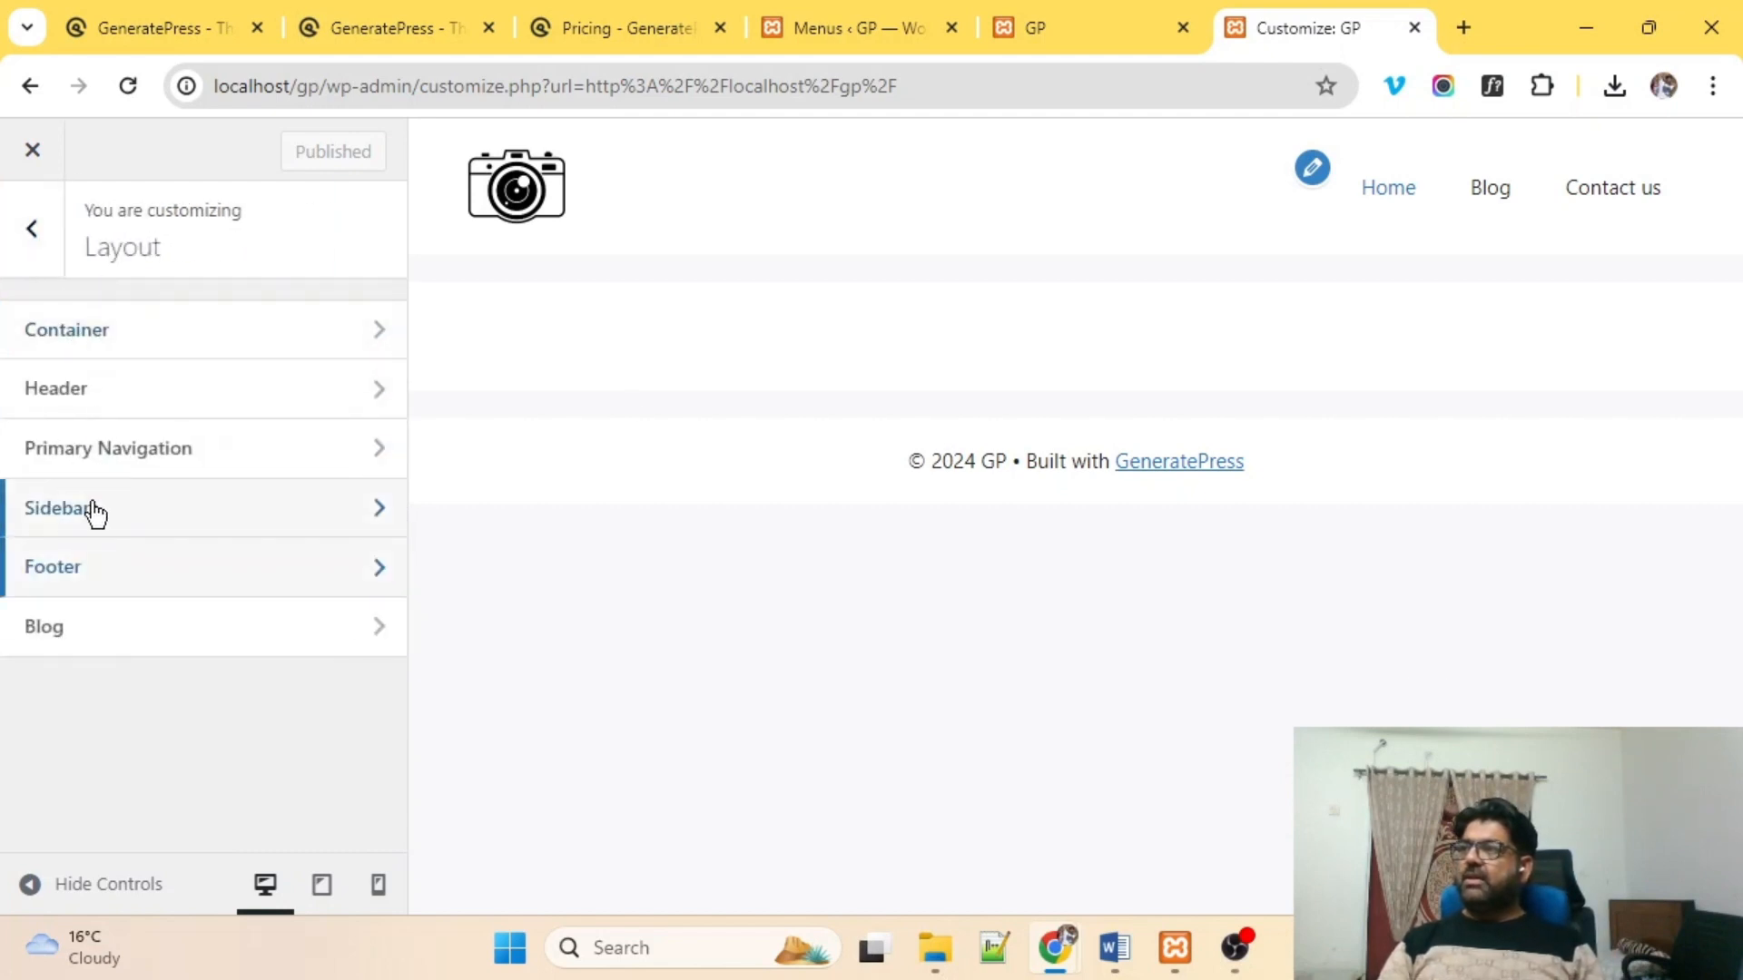
{"action": "left_click", "coordinate": [32, 230]}
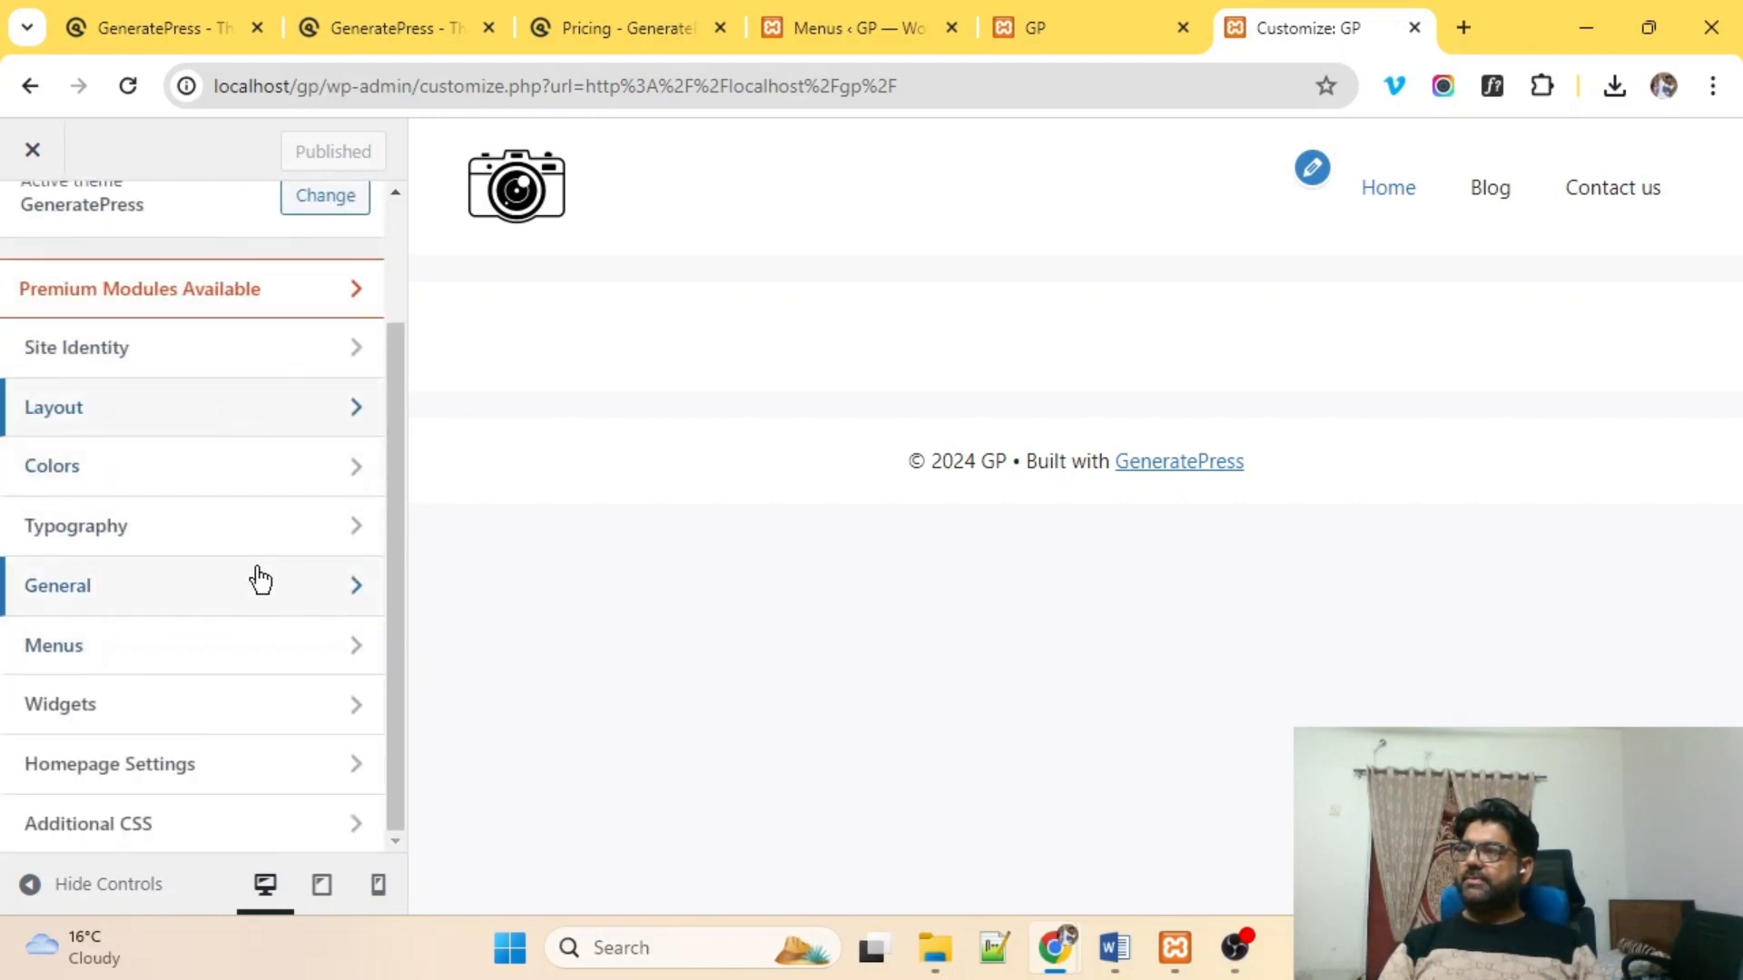
{"action": "left_click", "coordinate": [203, 480]}
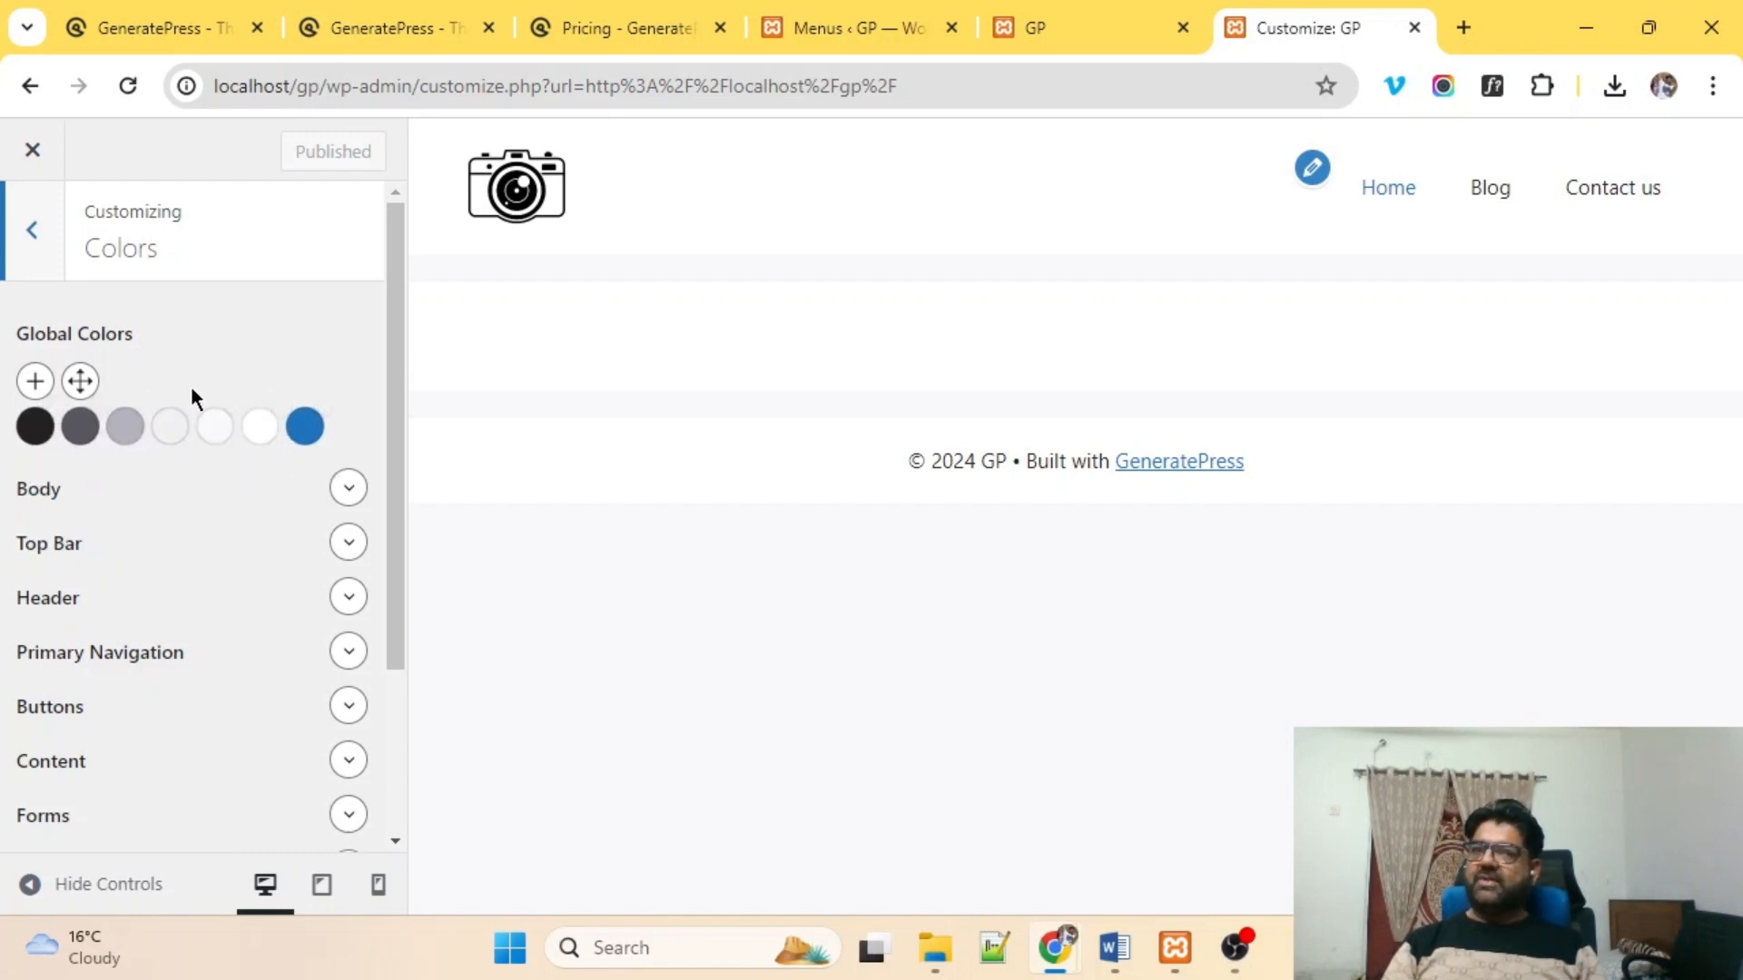
{"action": "scroll", "coordinate": [231, 494], "scroll_direction": "down", "scroll_amount": 3}
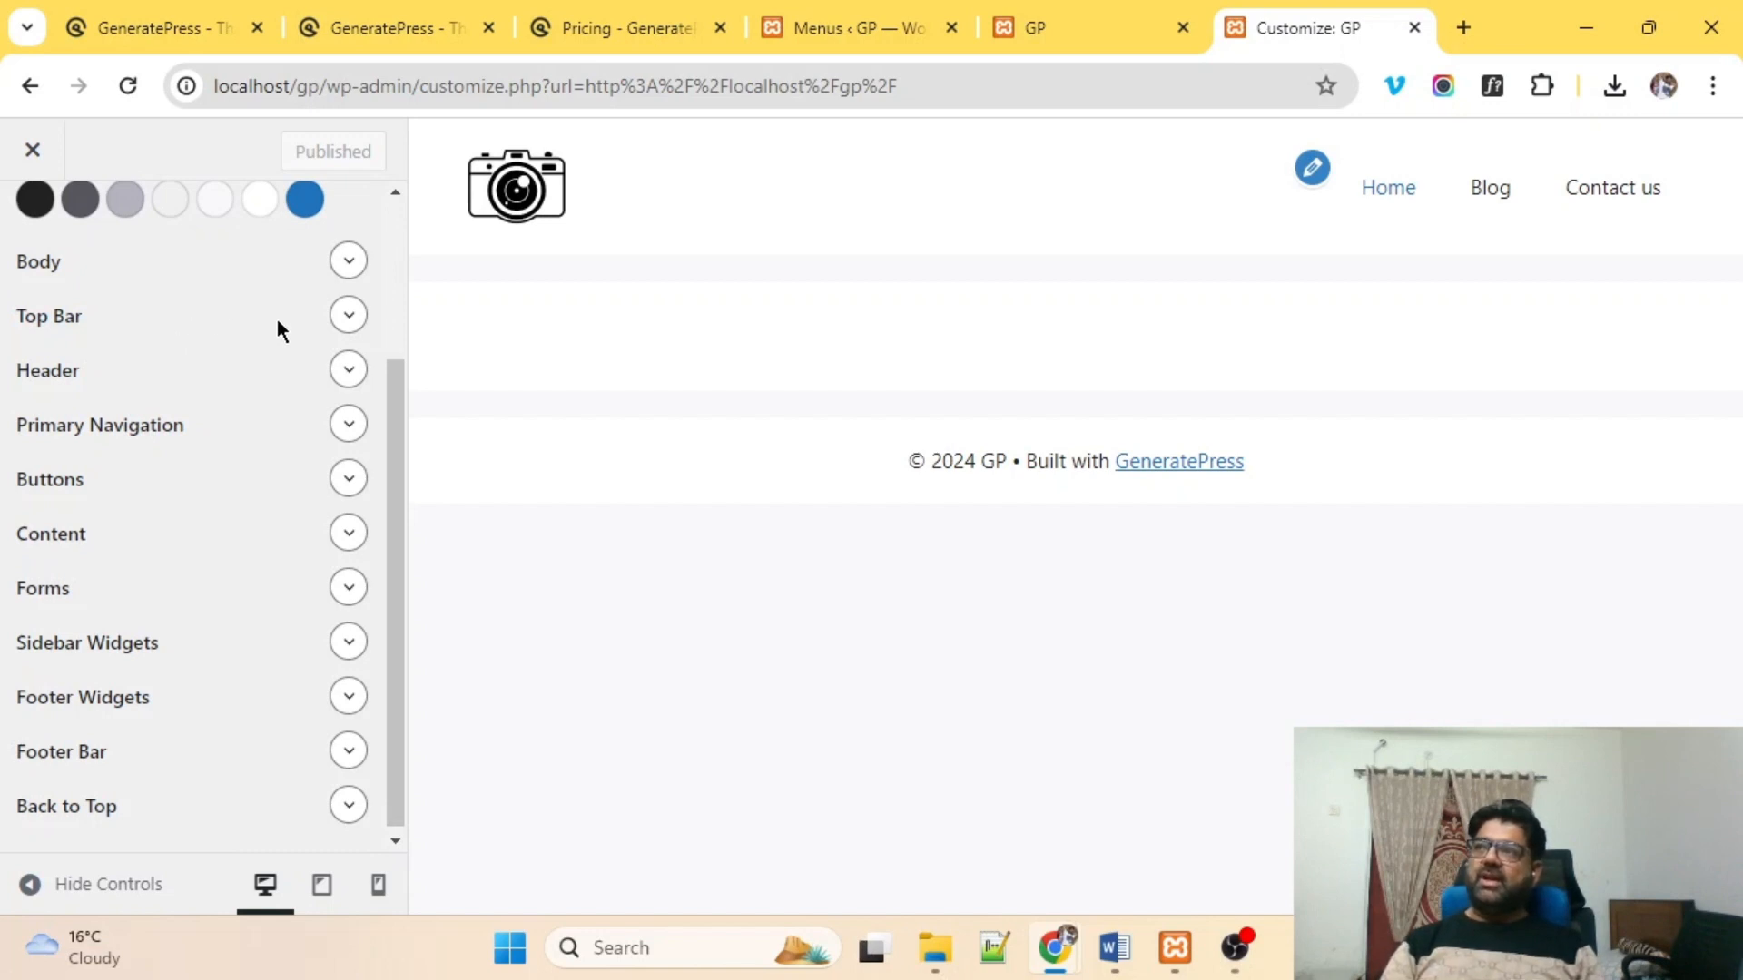
{"action": "left_click", "coordinate": [346, 320]}
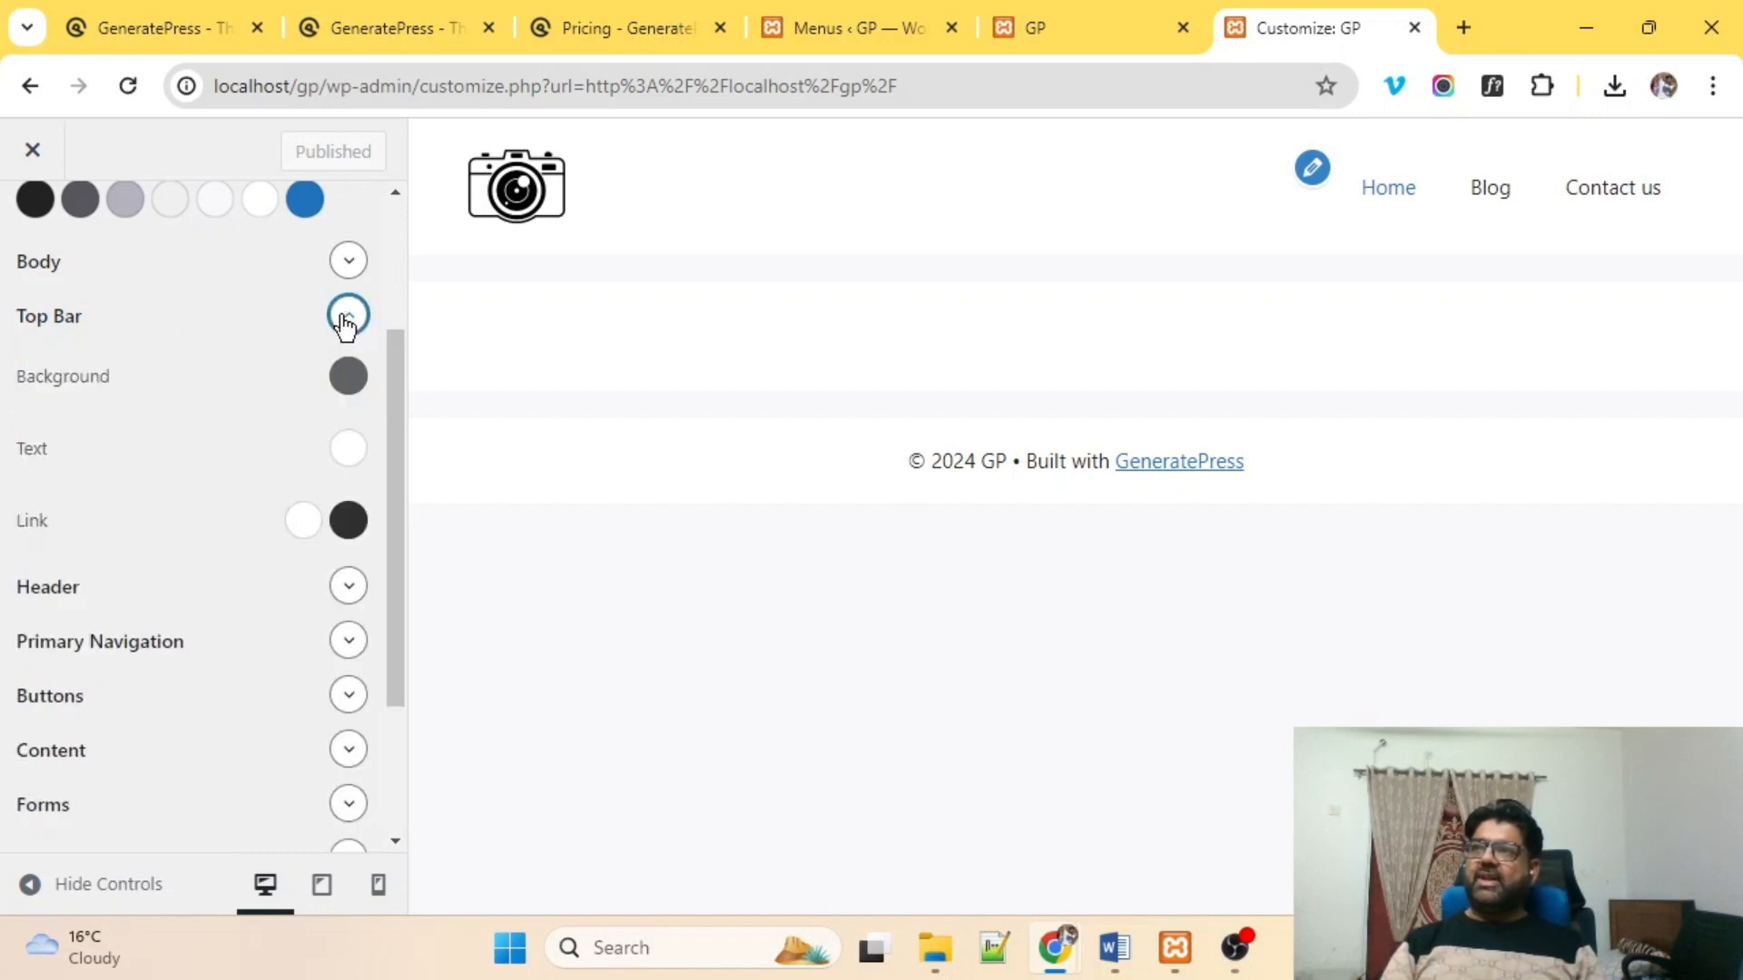
Set the top bar background to blue #1c18c7, keep white text, and publish.
{"action": "left_click", "coordinate": [349, 375]}
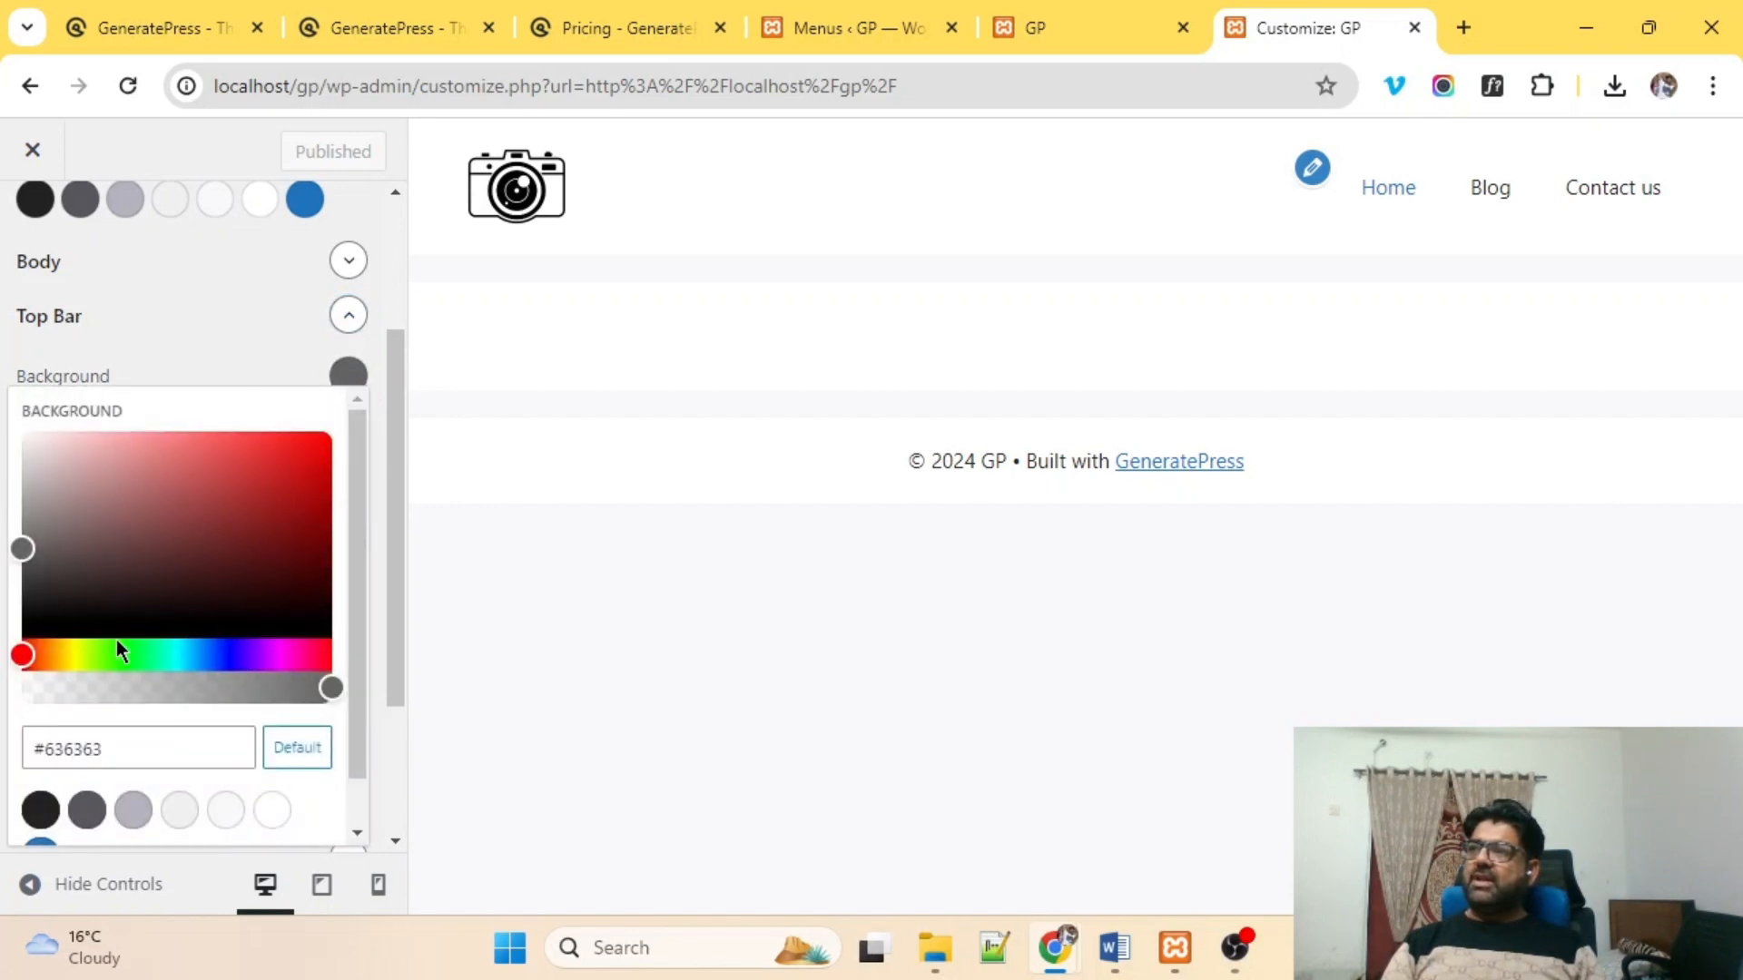
{"action": "left_click", "coordinate": [230, 653]}
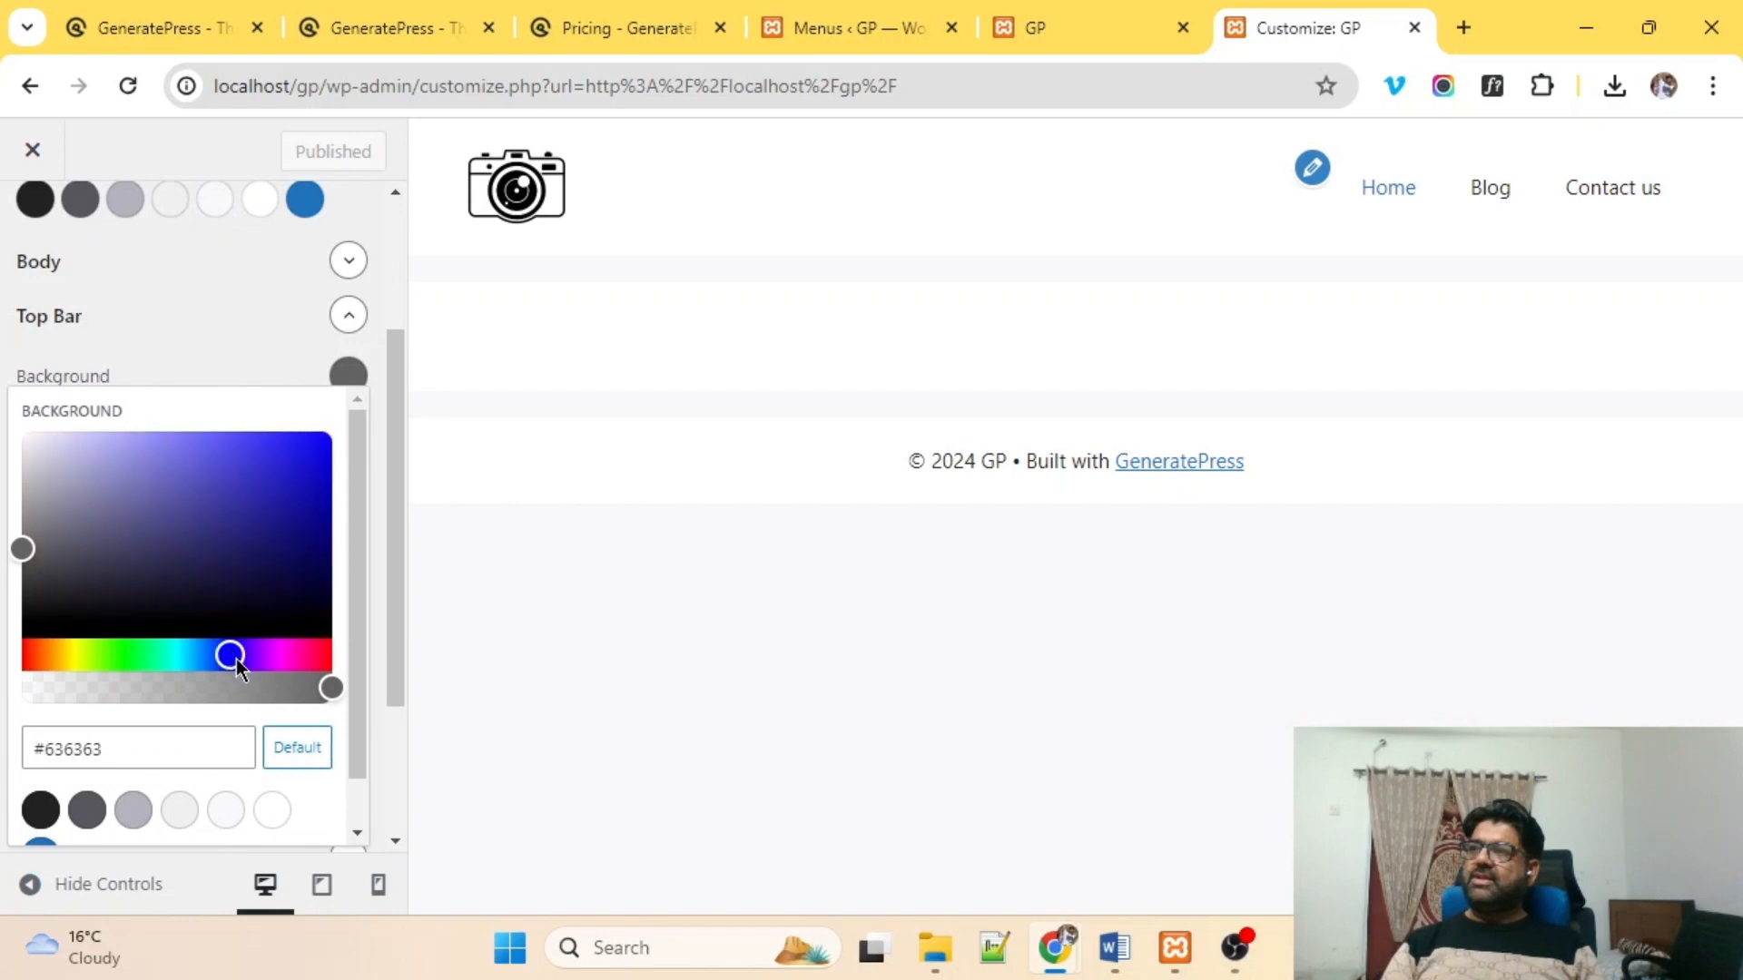
{"action": "left_click", "coordinate": [295, 473]}
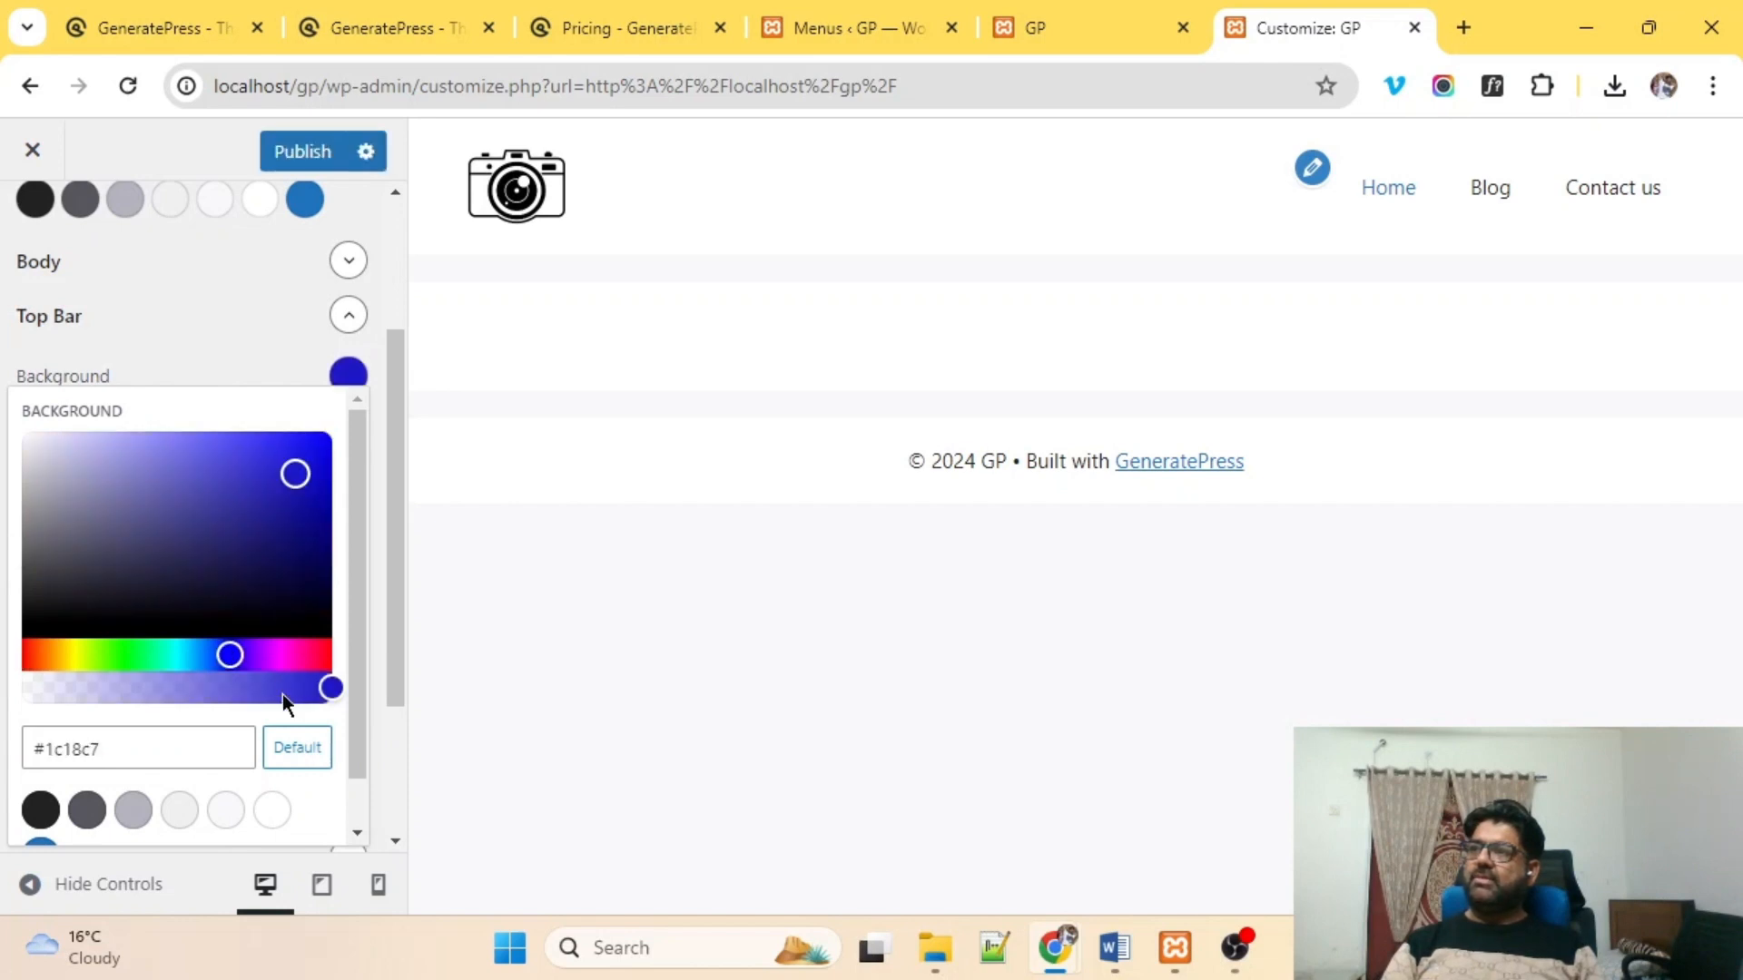
{"action": "left_click", "coordinate": [253, 334]}
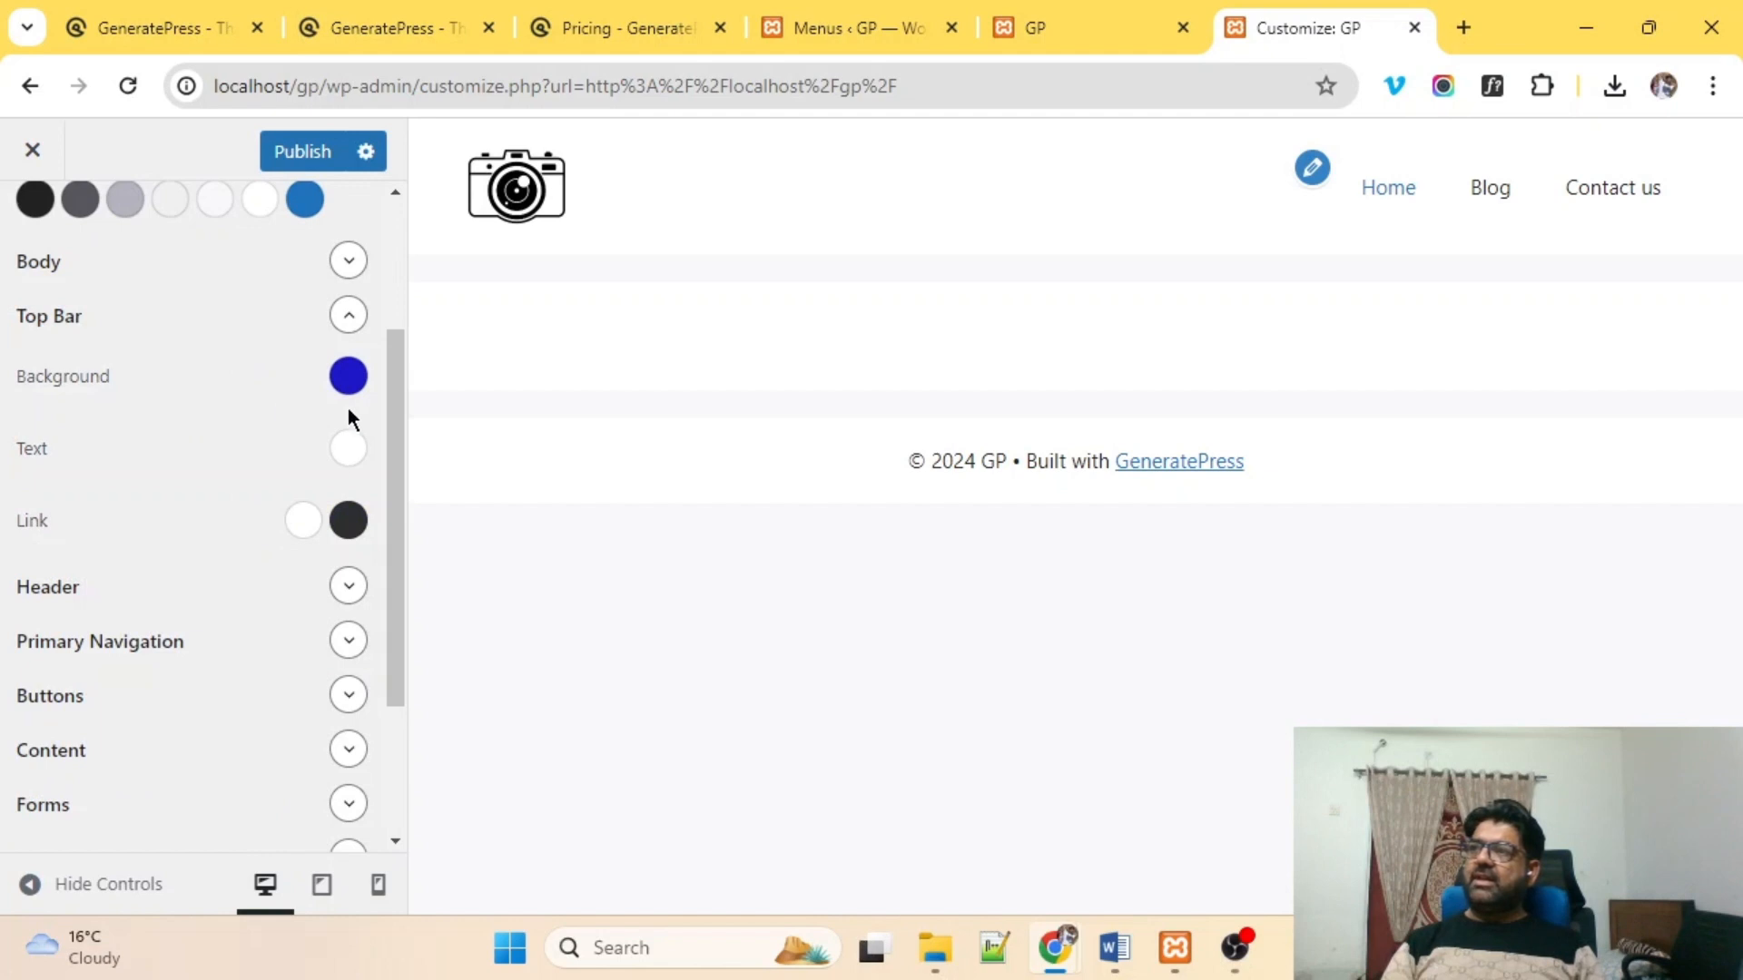
{"action": "left_click", "coordinate": [349, 458]}
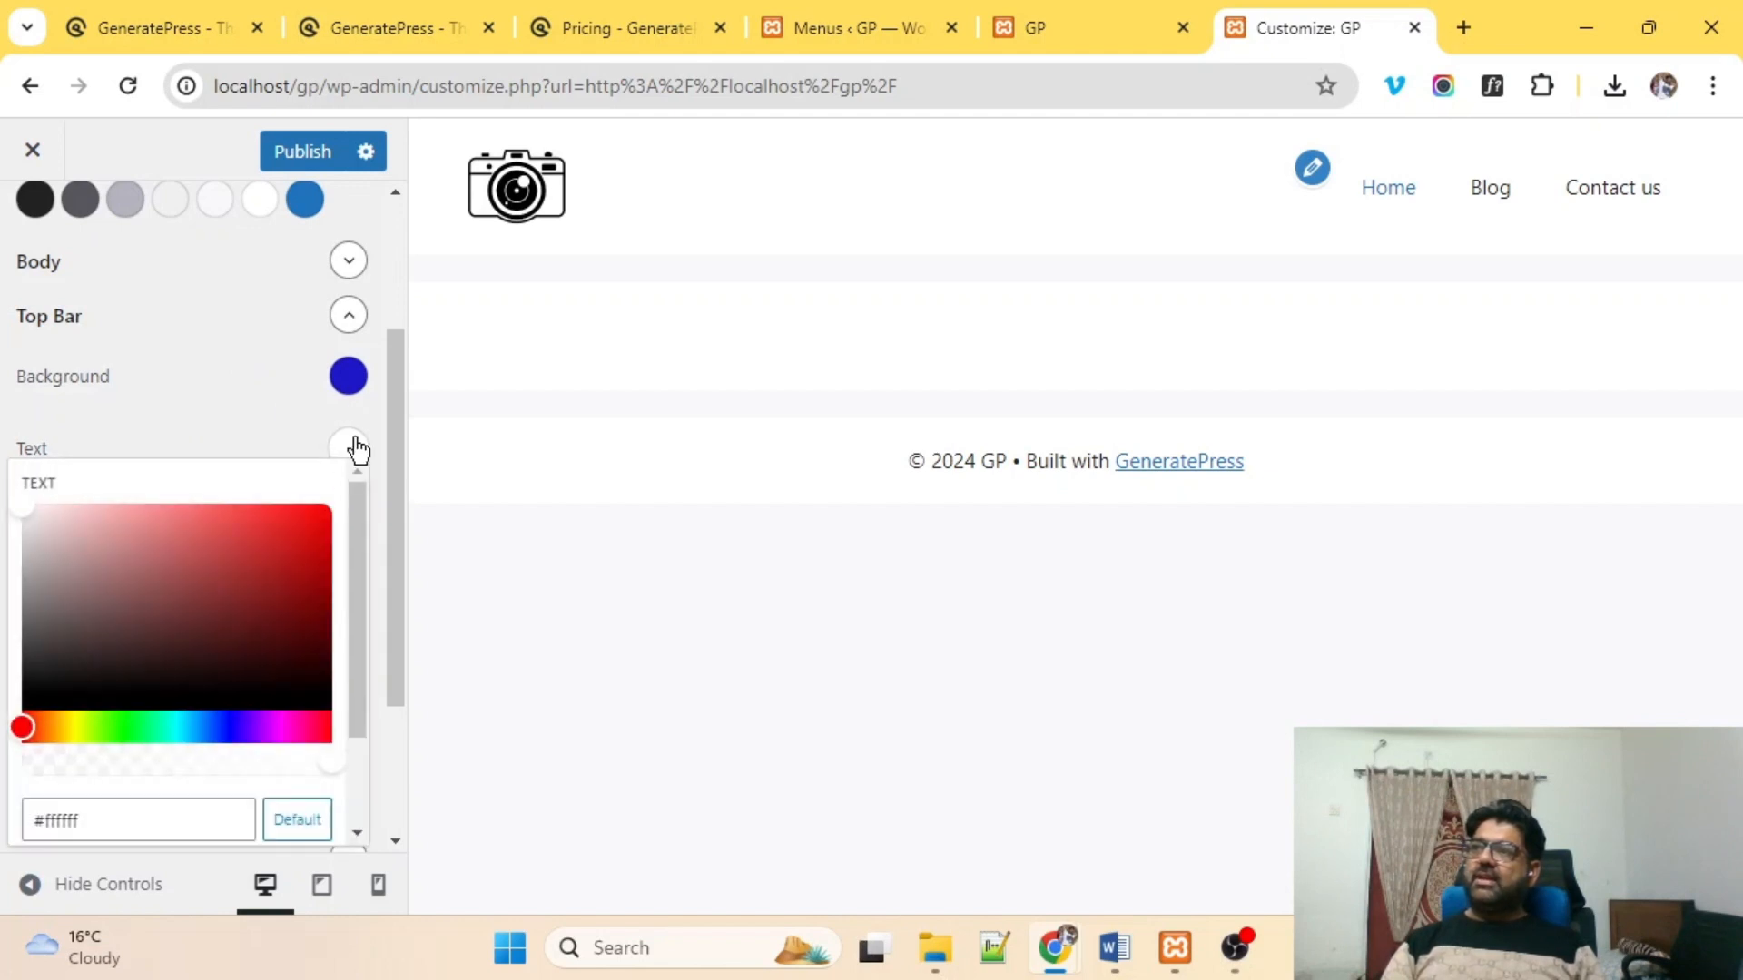
{"action": "left_click", "coordinate": [578, 319]}
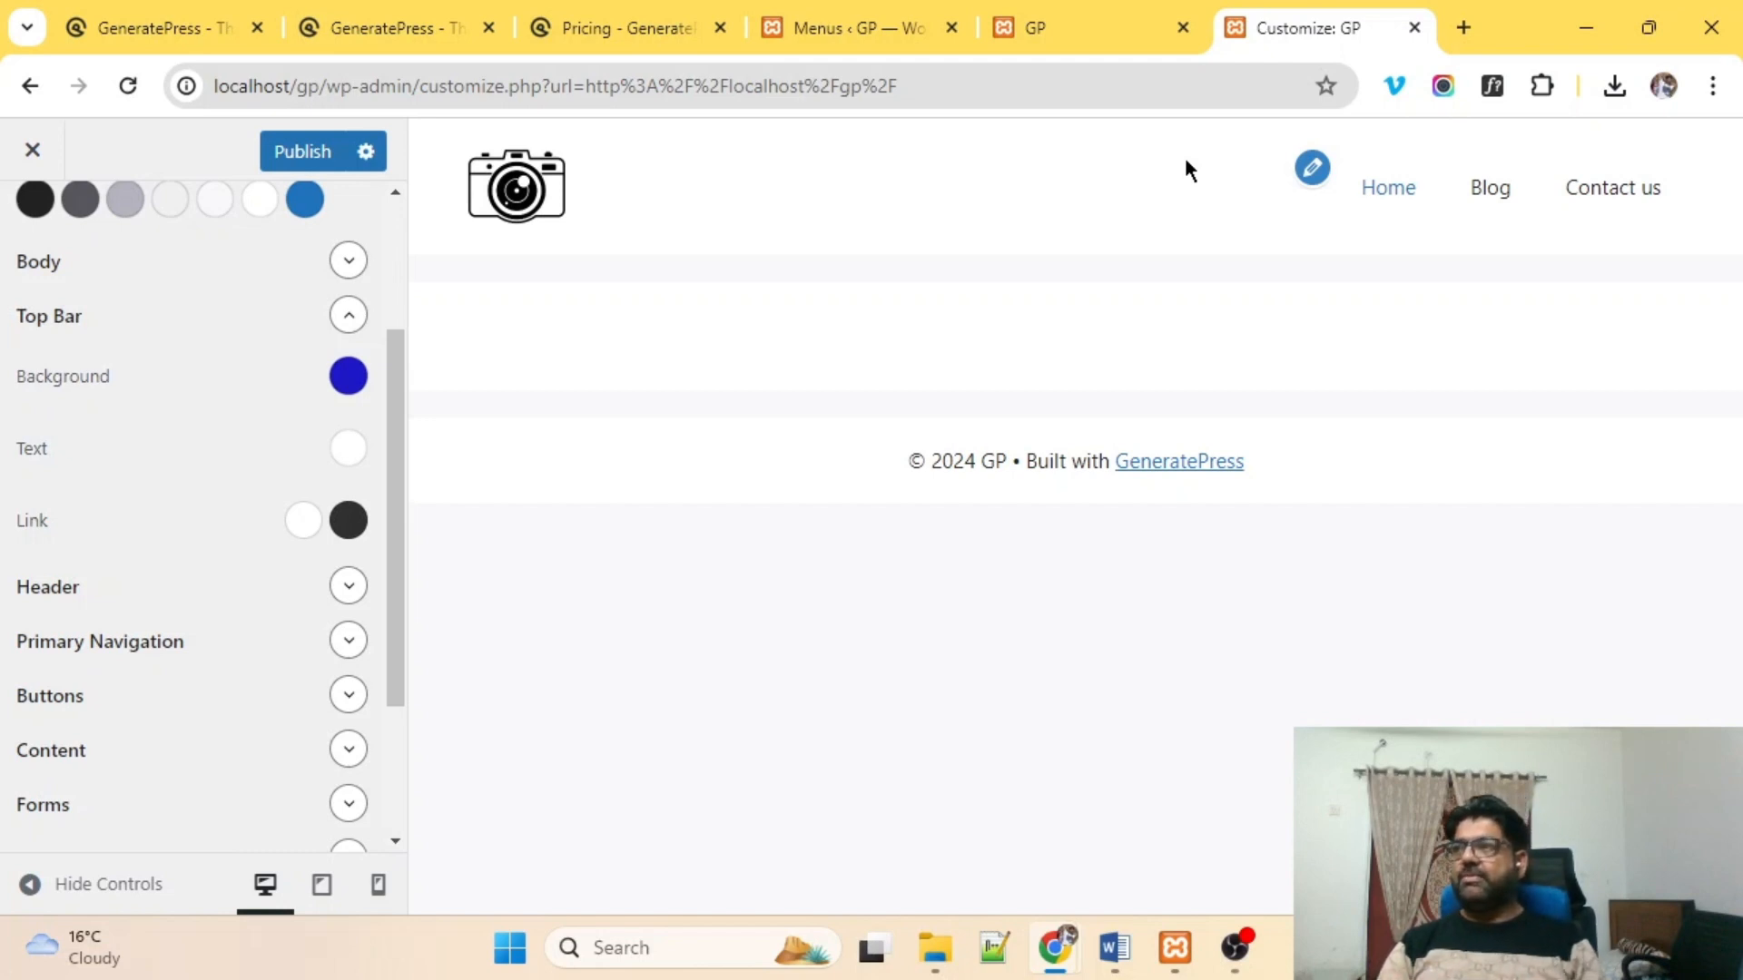
{"action": "left_click", "coordinate": [307, 157]}
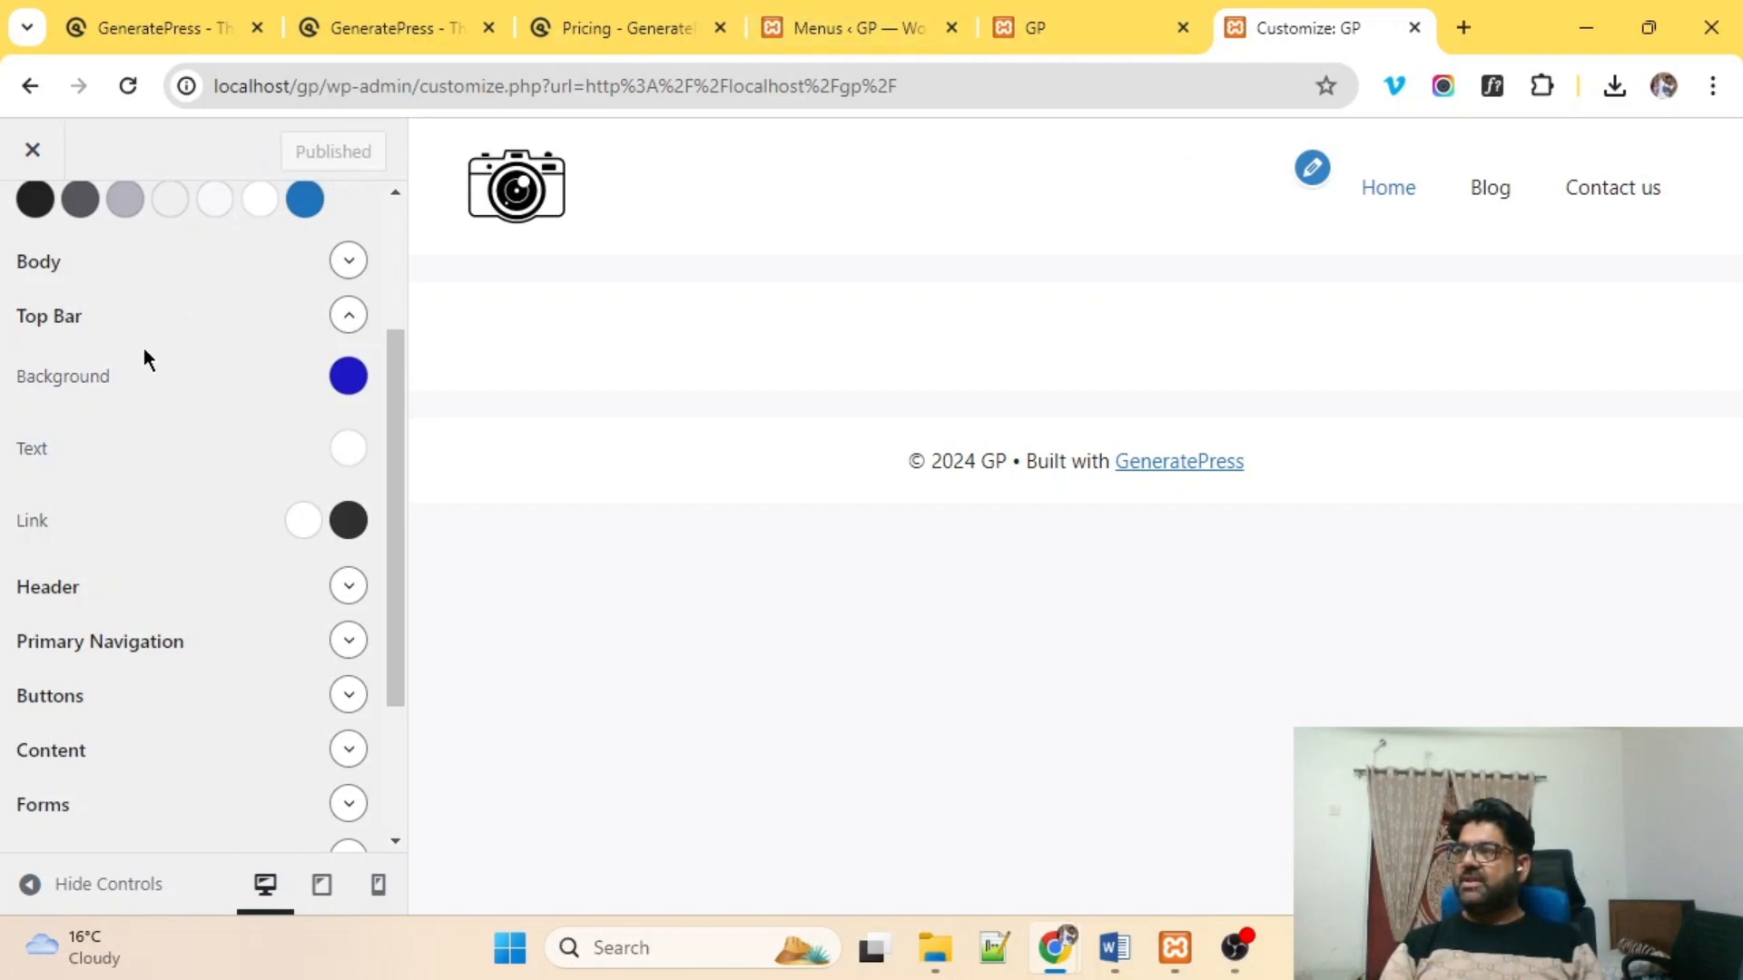
{"action": "scroll", "coordinate": [125, 466], "scroll_direction": "up", "scroll_amount": 3}
{"action": "left_click", "coordinate": [17, 243]}
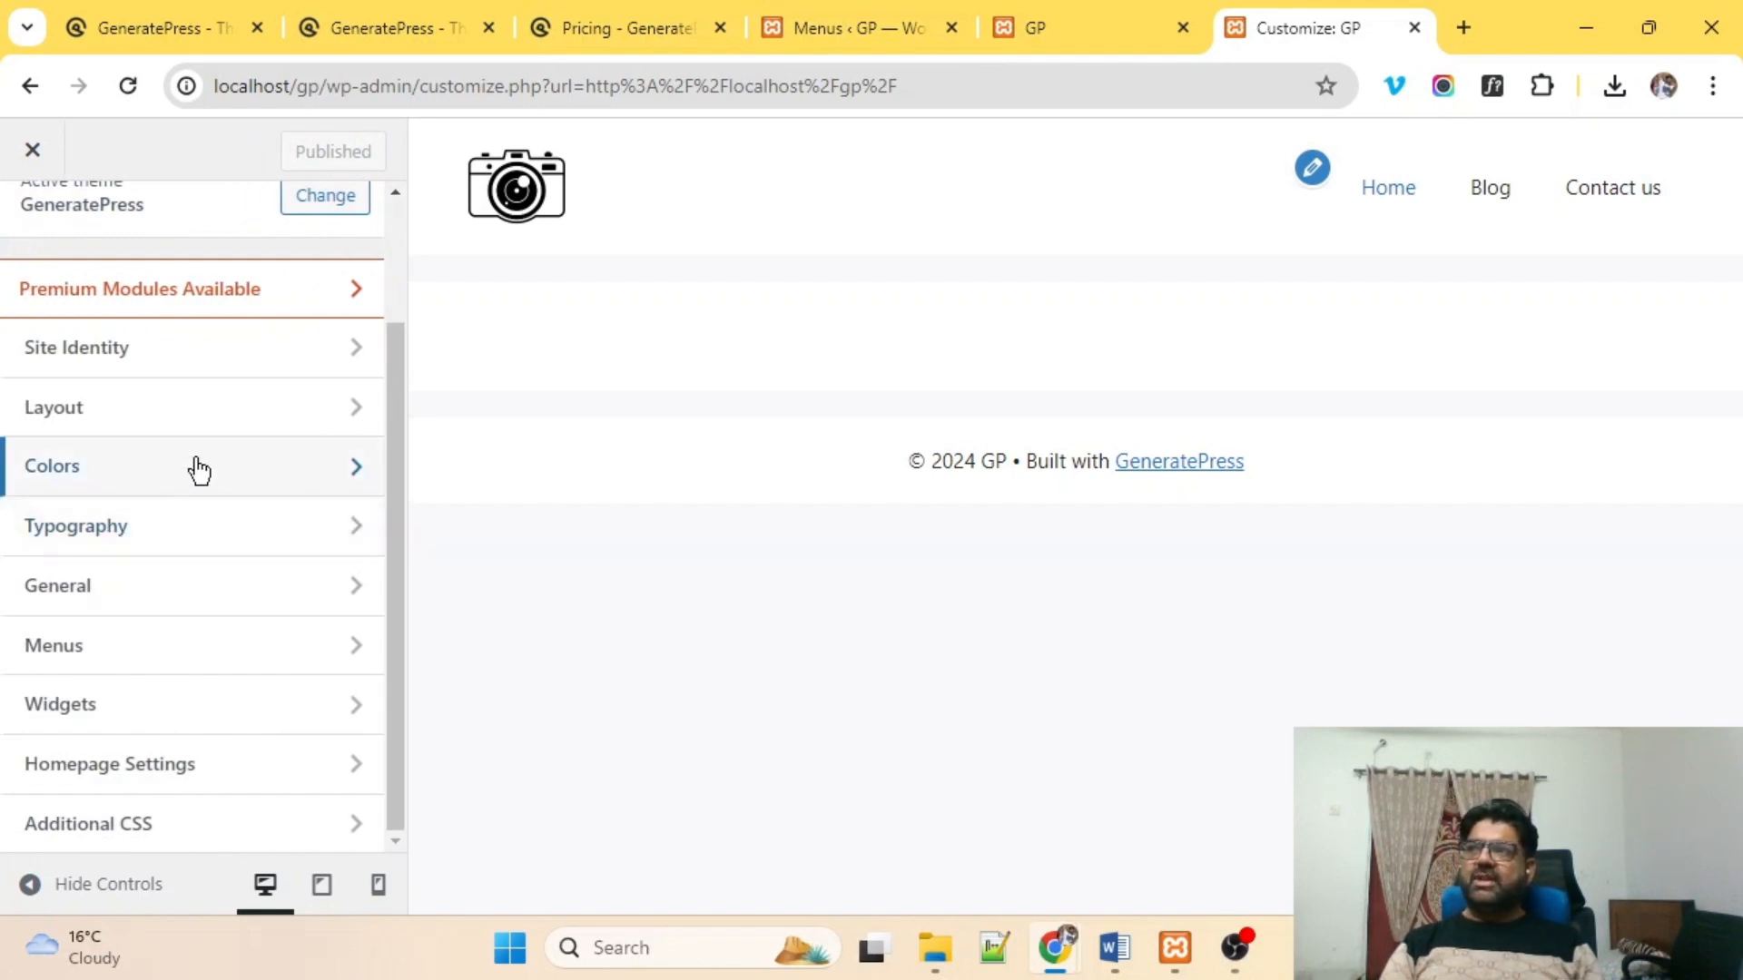
Add the Poppins Google font in Typography and publish it.
{"action": "left_click", "coordinate": [204, 523]}
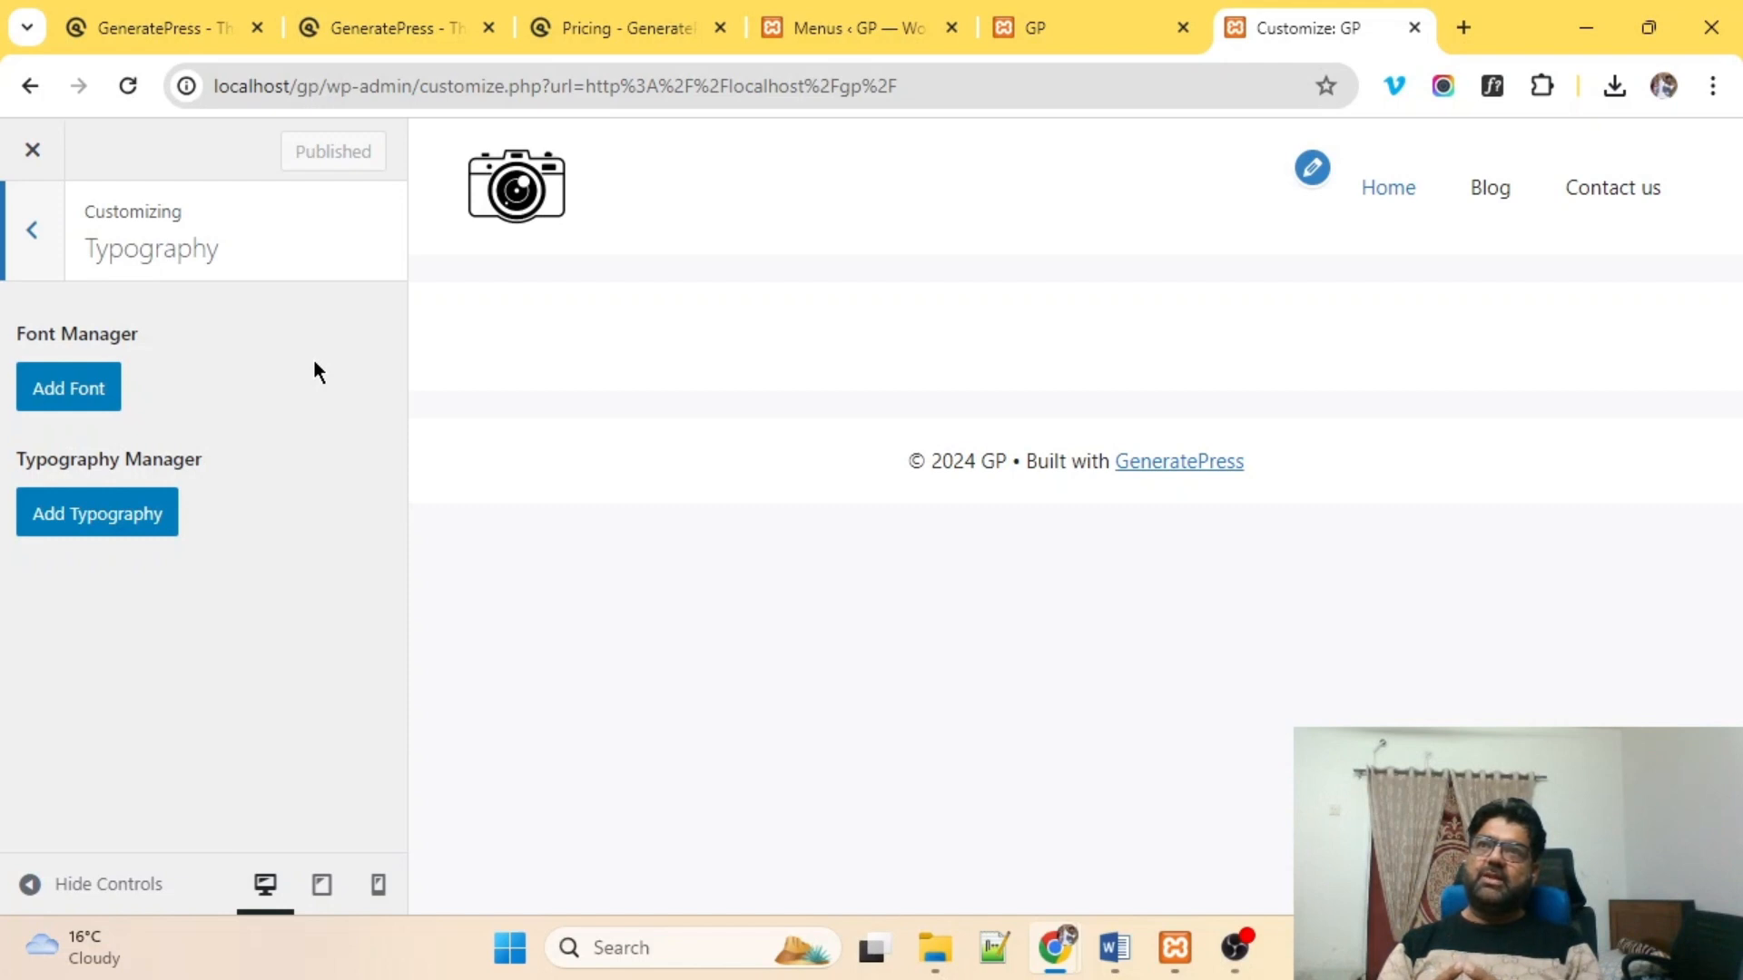
{"action": "left_click", "coordinate": [77, 399]}
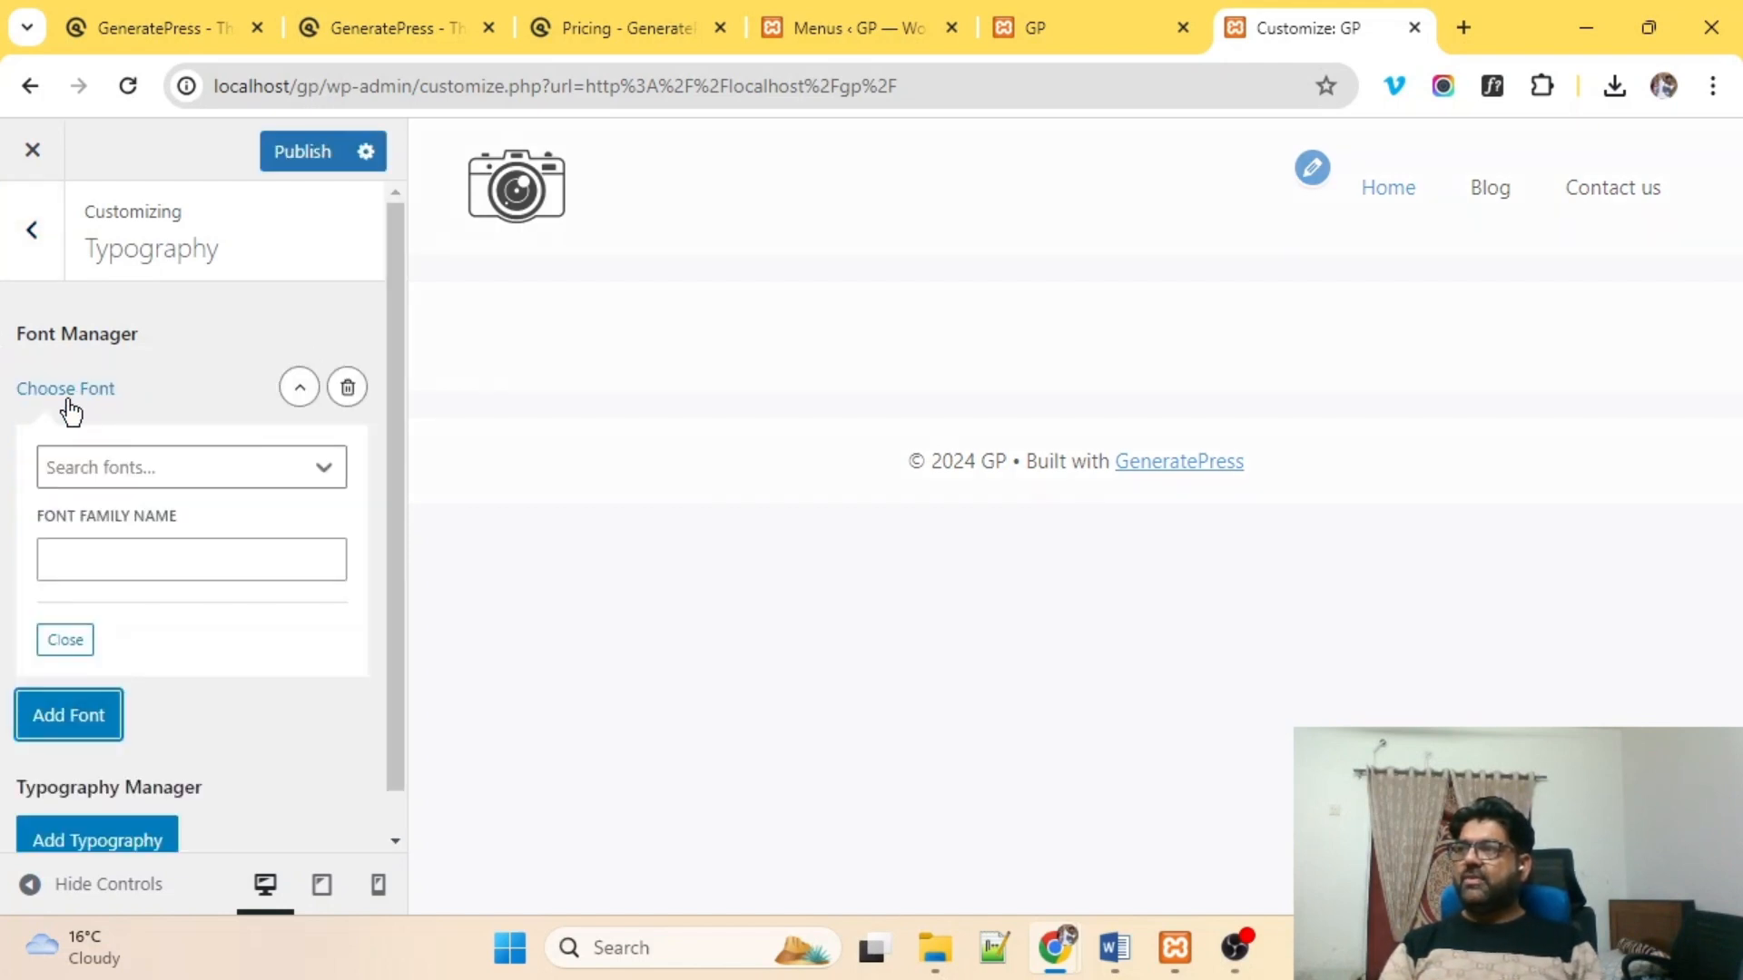
{"action": "left_click", "coordinate": [180, 467]}
{"action": "type", "text": "poppins"}
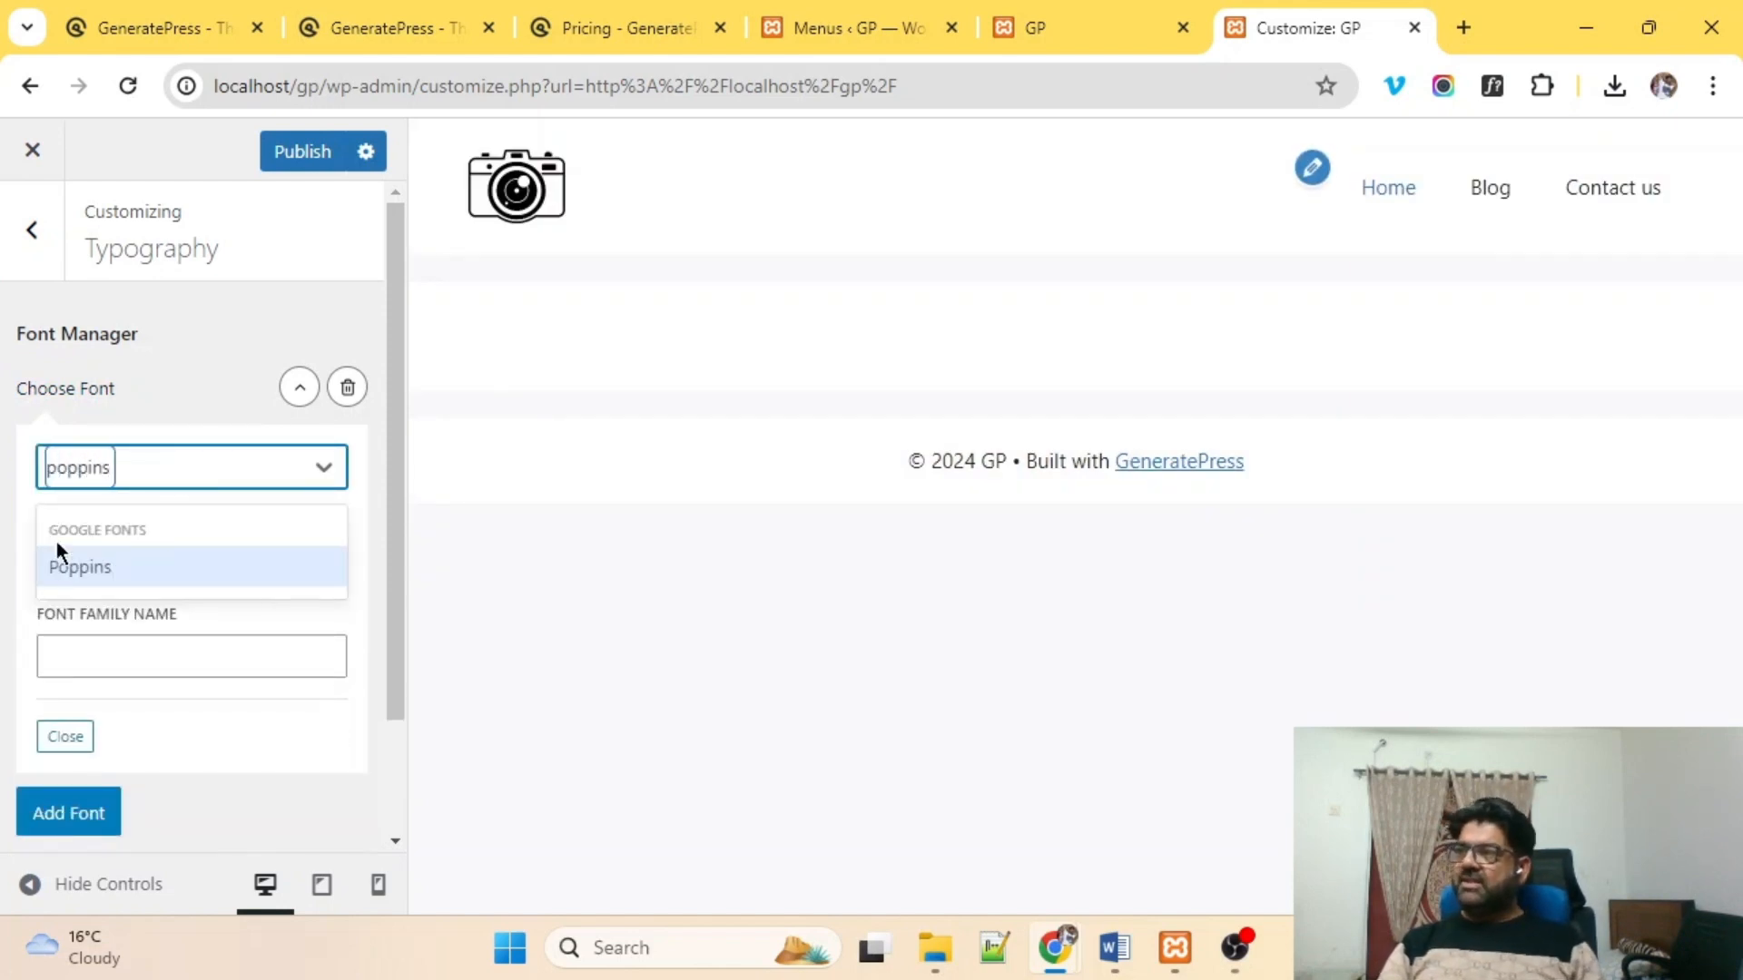
{"action": "left_click", "coordinate": [59, 565]}
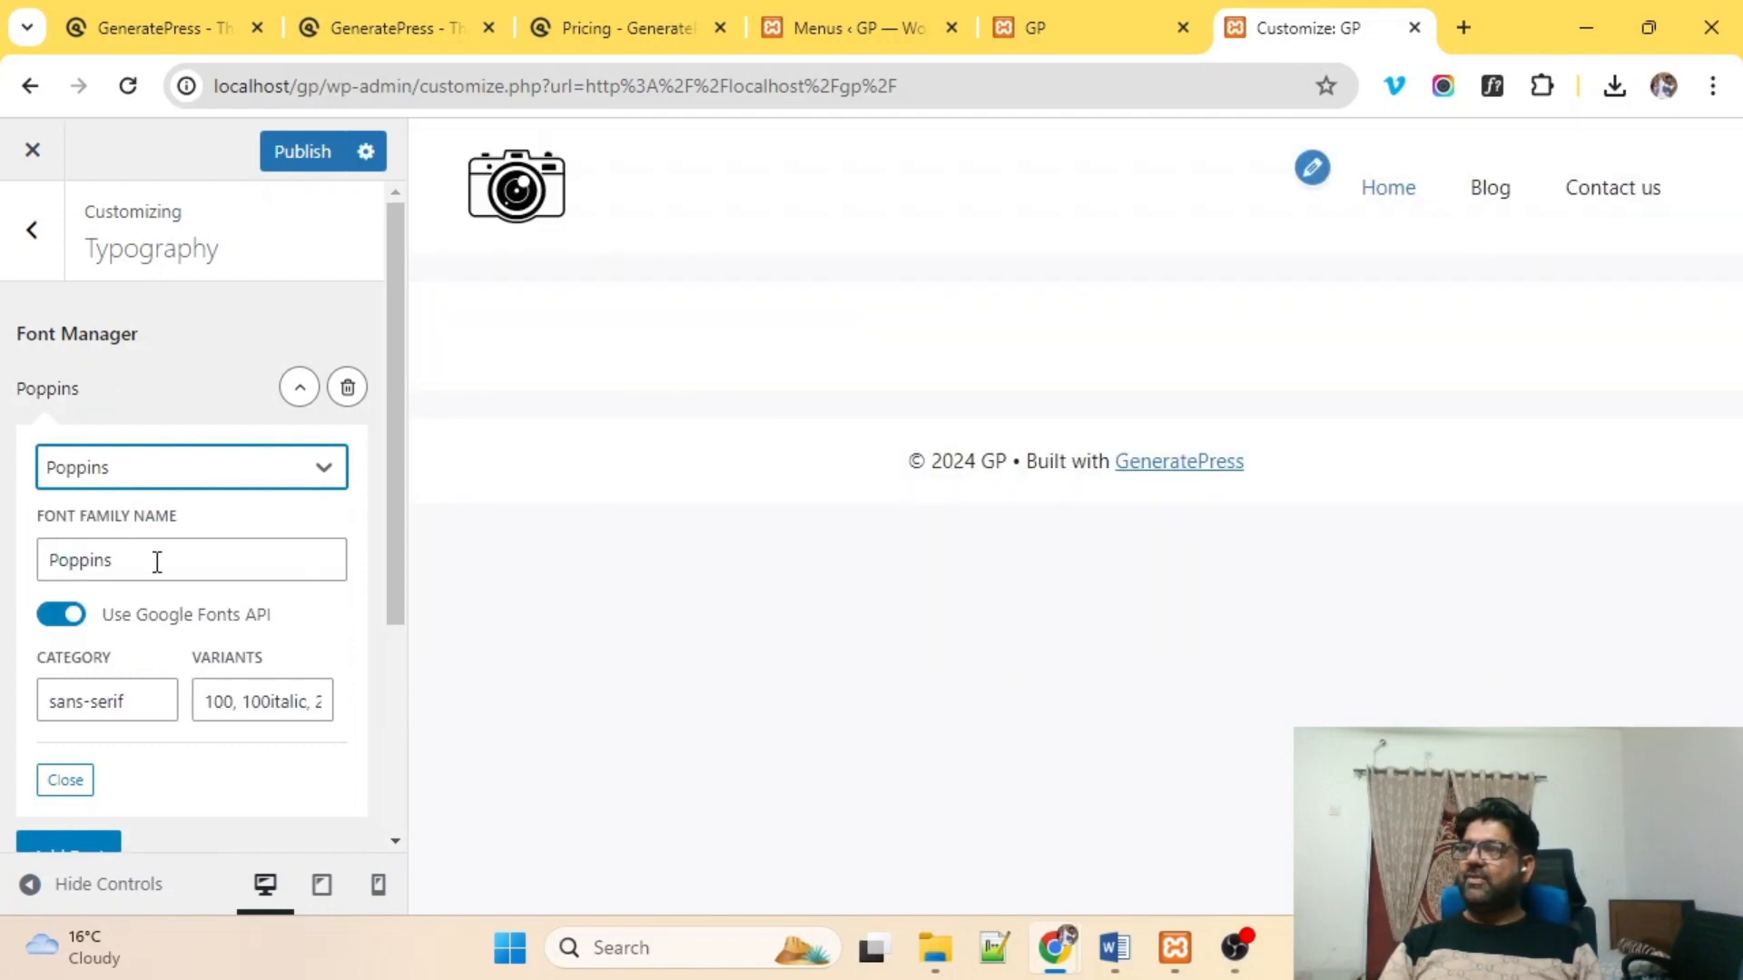
{"action": "scroll", "coordinate": [276, 494], "scroll_direction": "down", "scroll_amount": 2}
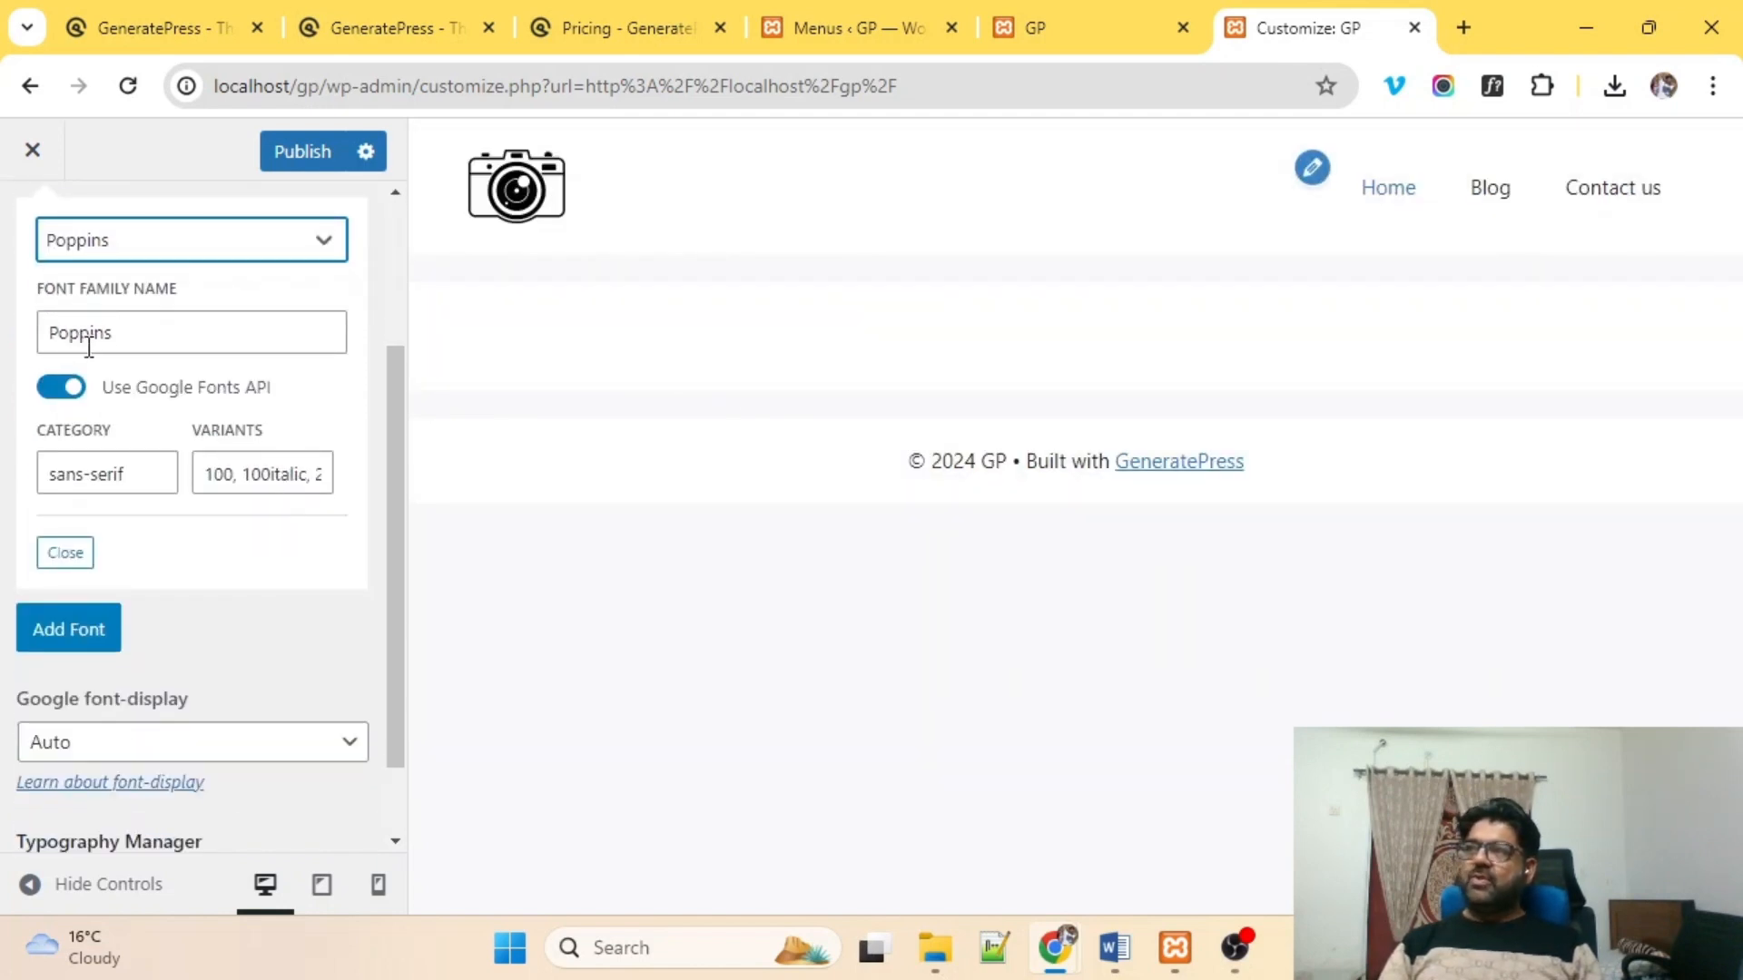
{"action": "scroll", "coordinate": [101, 543], "scroll_direction": "down", "scroll_amount": 1}
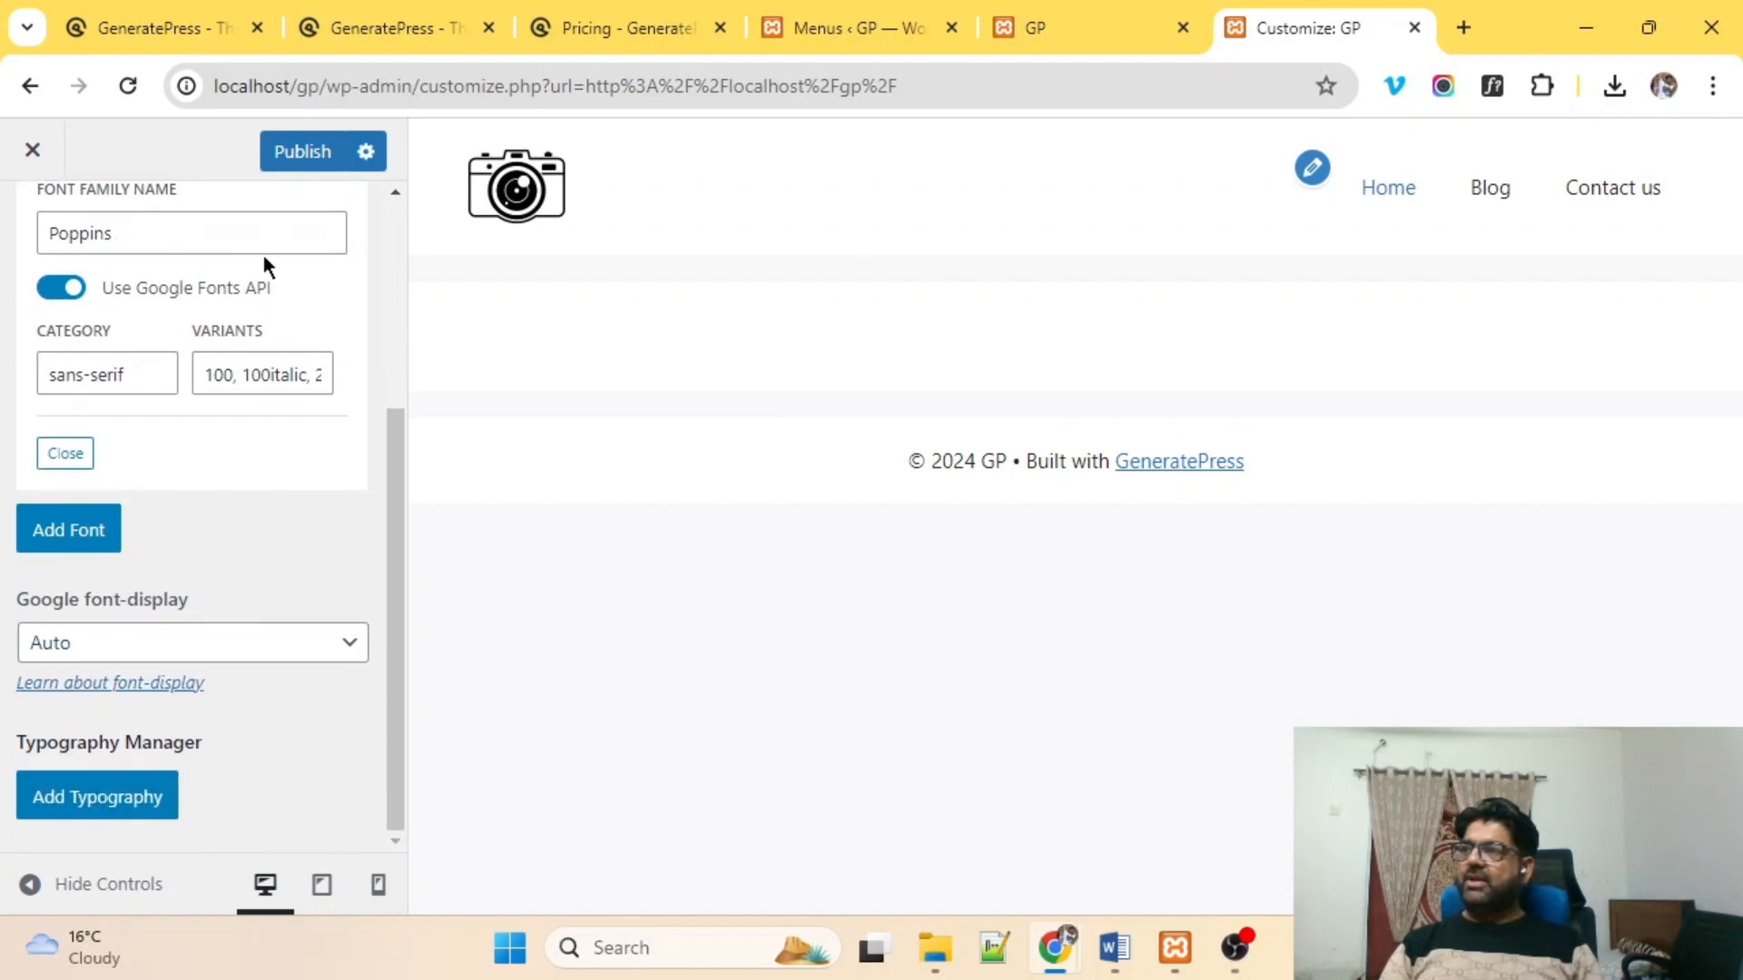
{"action": "left_click", "coordinate": [284, 162]}
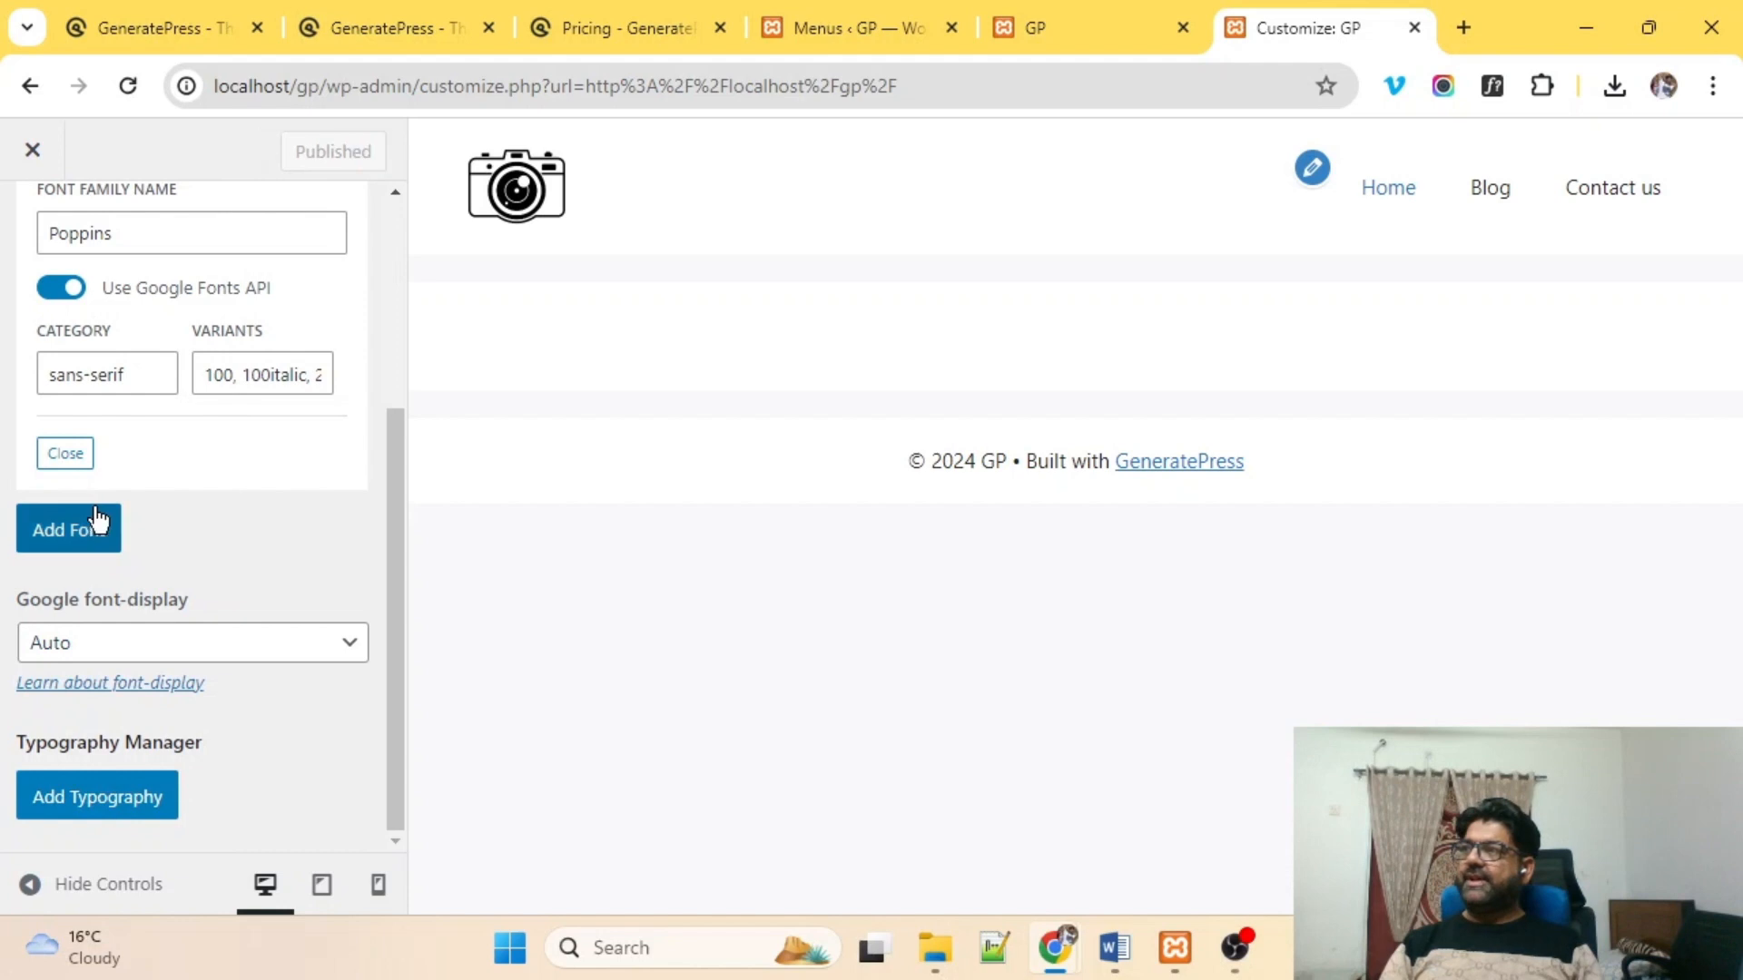
Return to the main Customizer menu and go into Menus.
{"action": "scroll", "coordinate": [94, 518], "scroll_direction": "up", "scroll_amount": 3}
{"action": "left_click", "coordinate": [50, 272]}
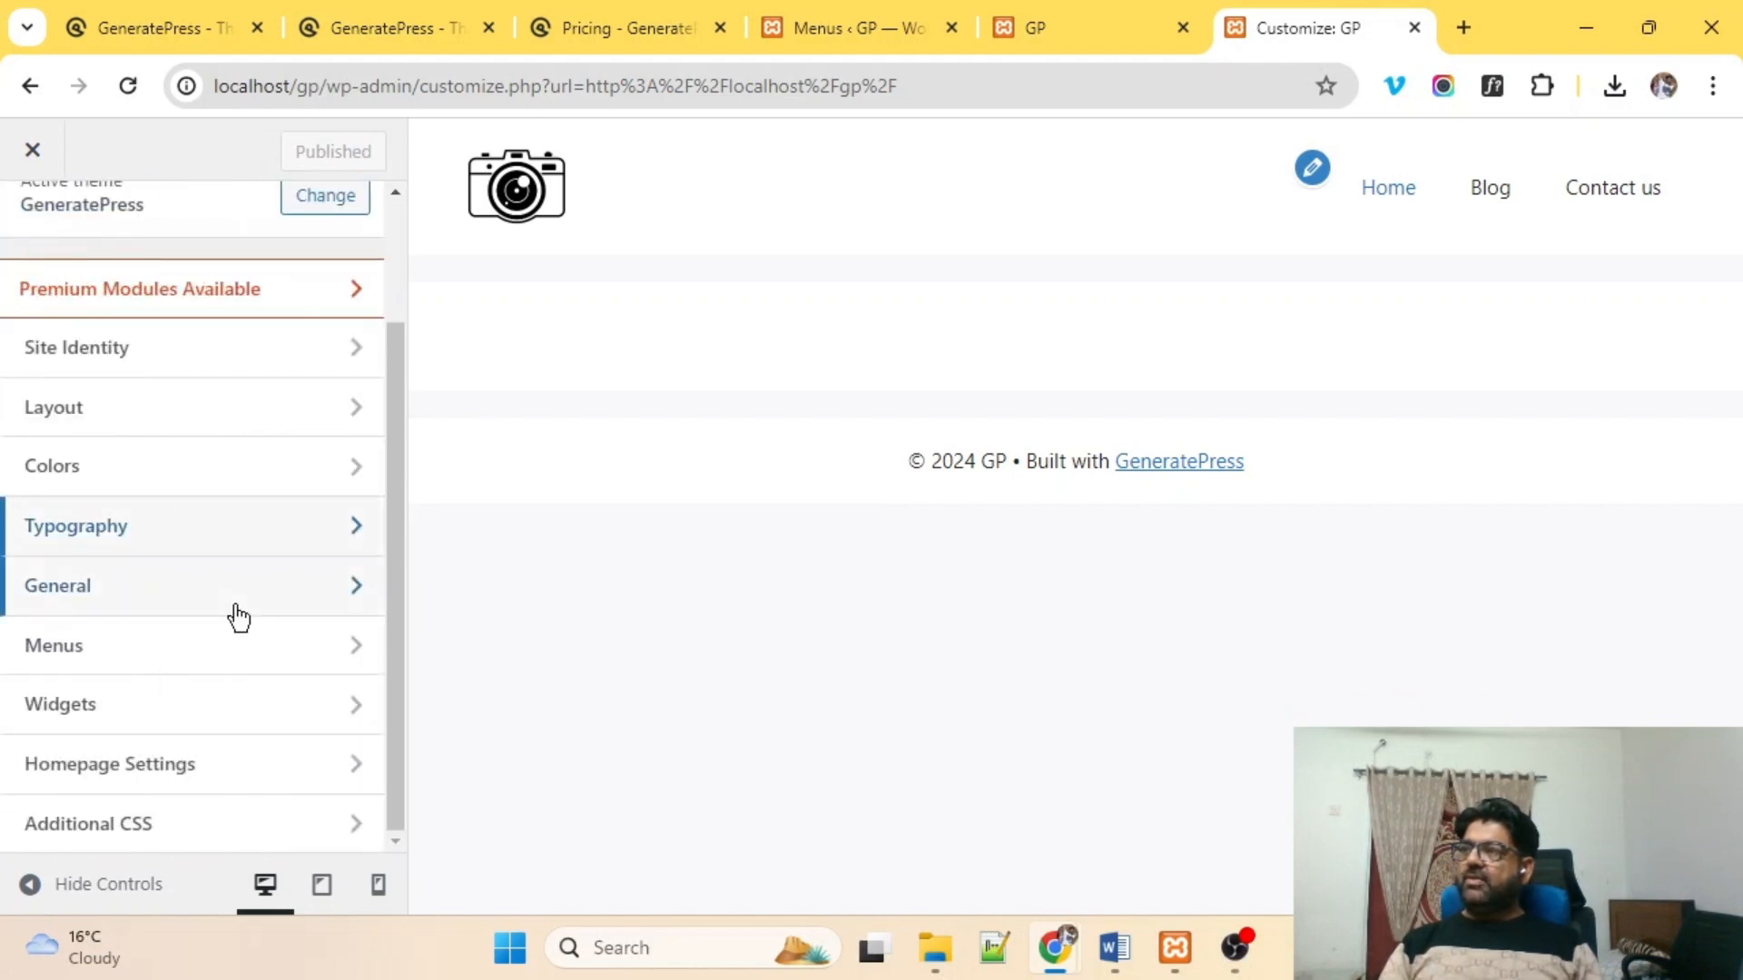
{"action": "left_click", "coordinate": [140, 655]}
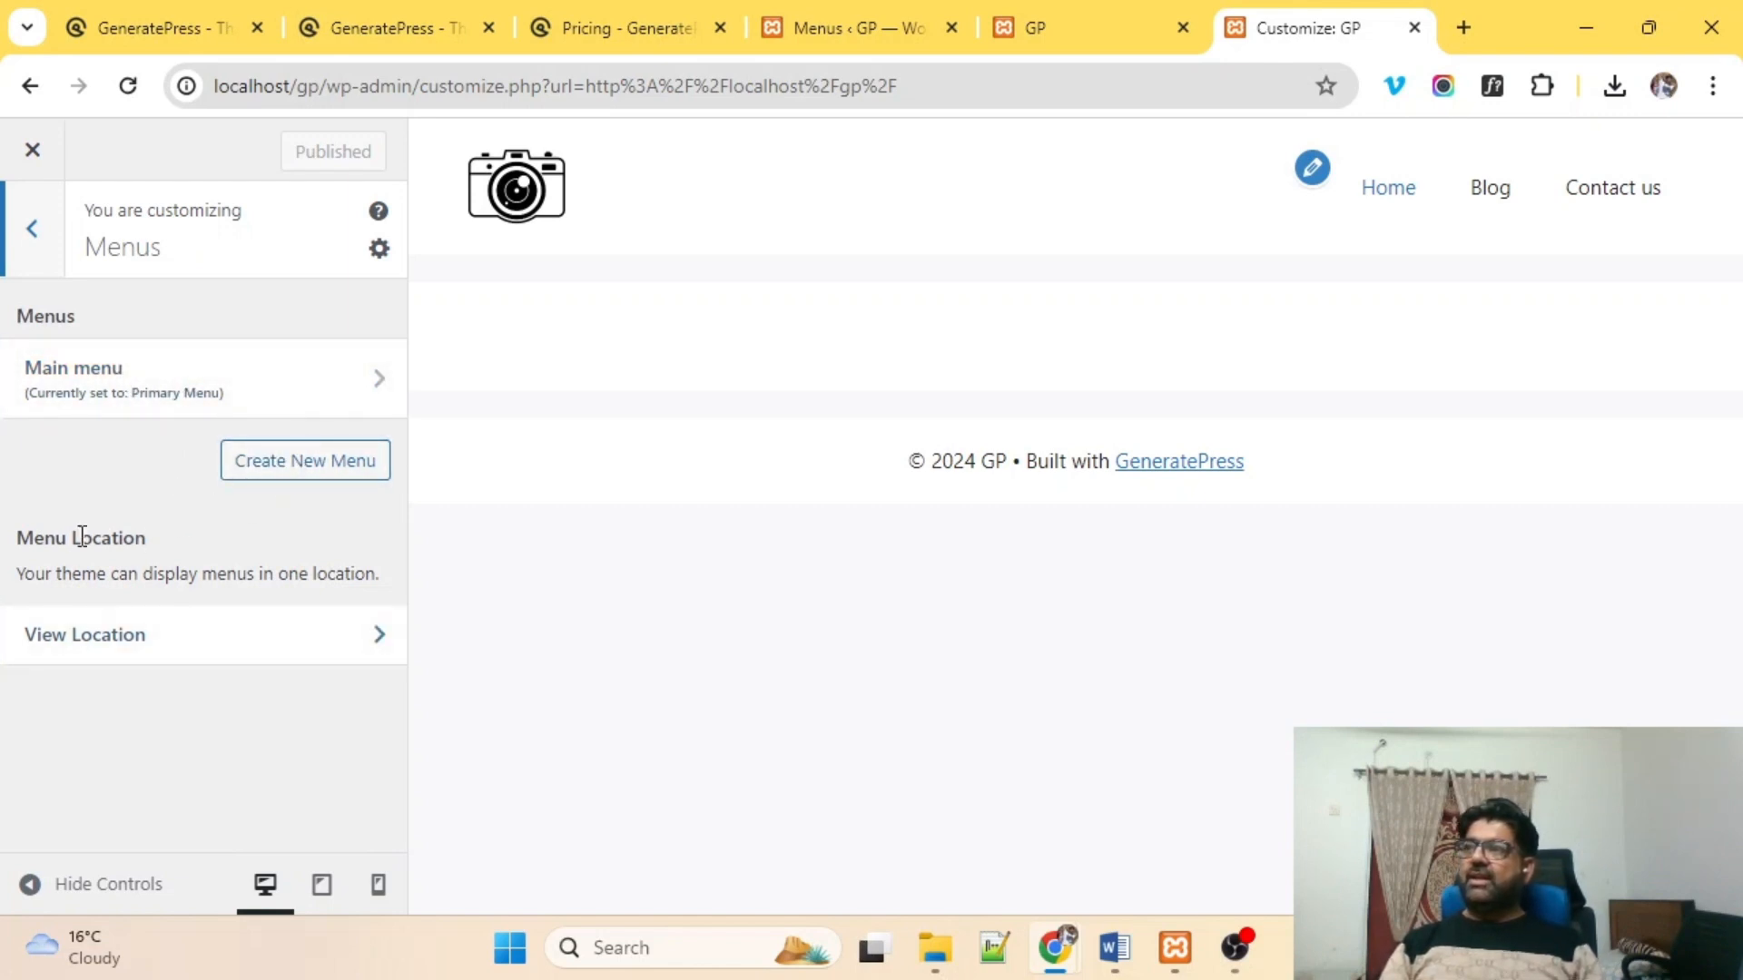
Confirm Main menu fills the Primary Menu location, then return to the Customizer root.
{"action": "left_click_drag", "start_coordinate": [18, 533], "coordinate": [202, 573]}
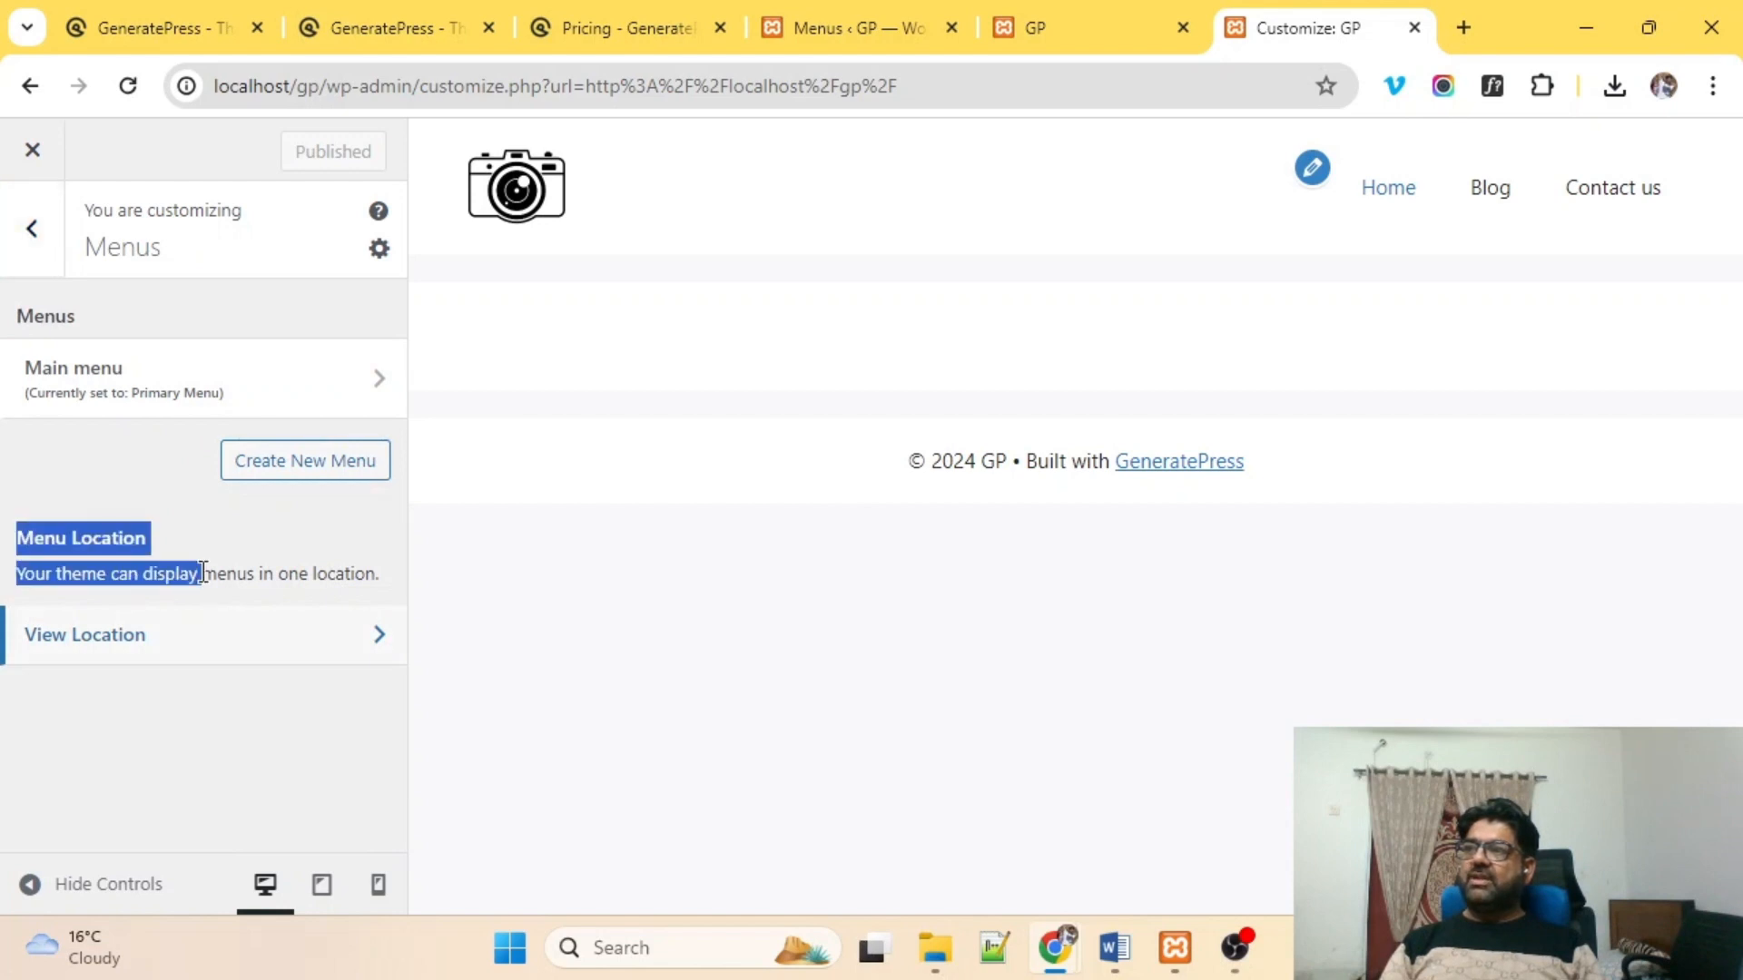
{"action": "left_click", "coordinate": [162, 640]}
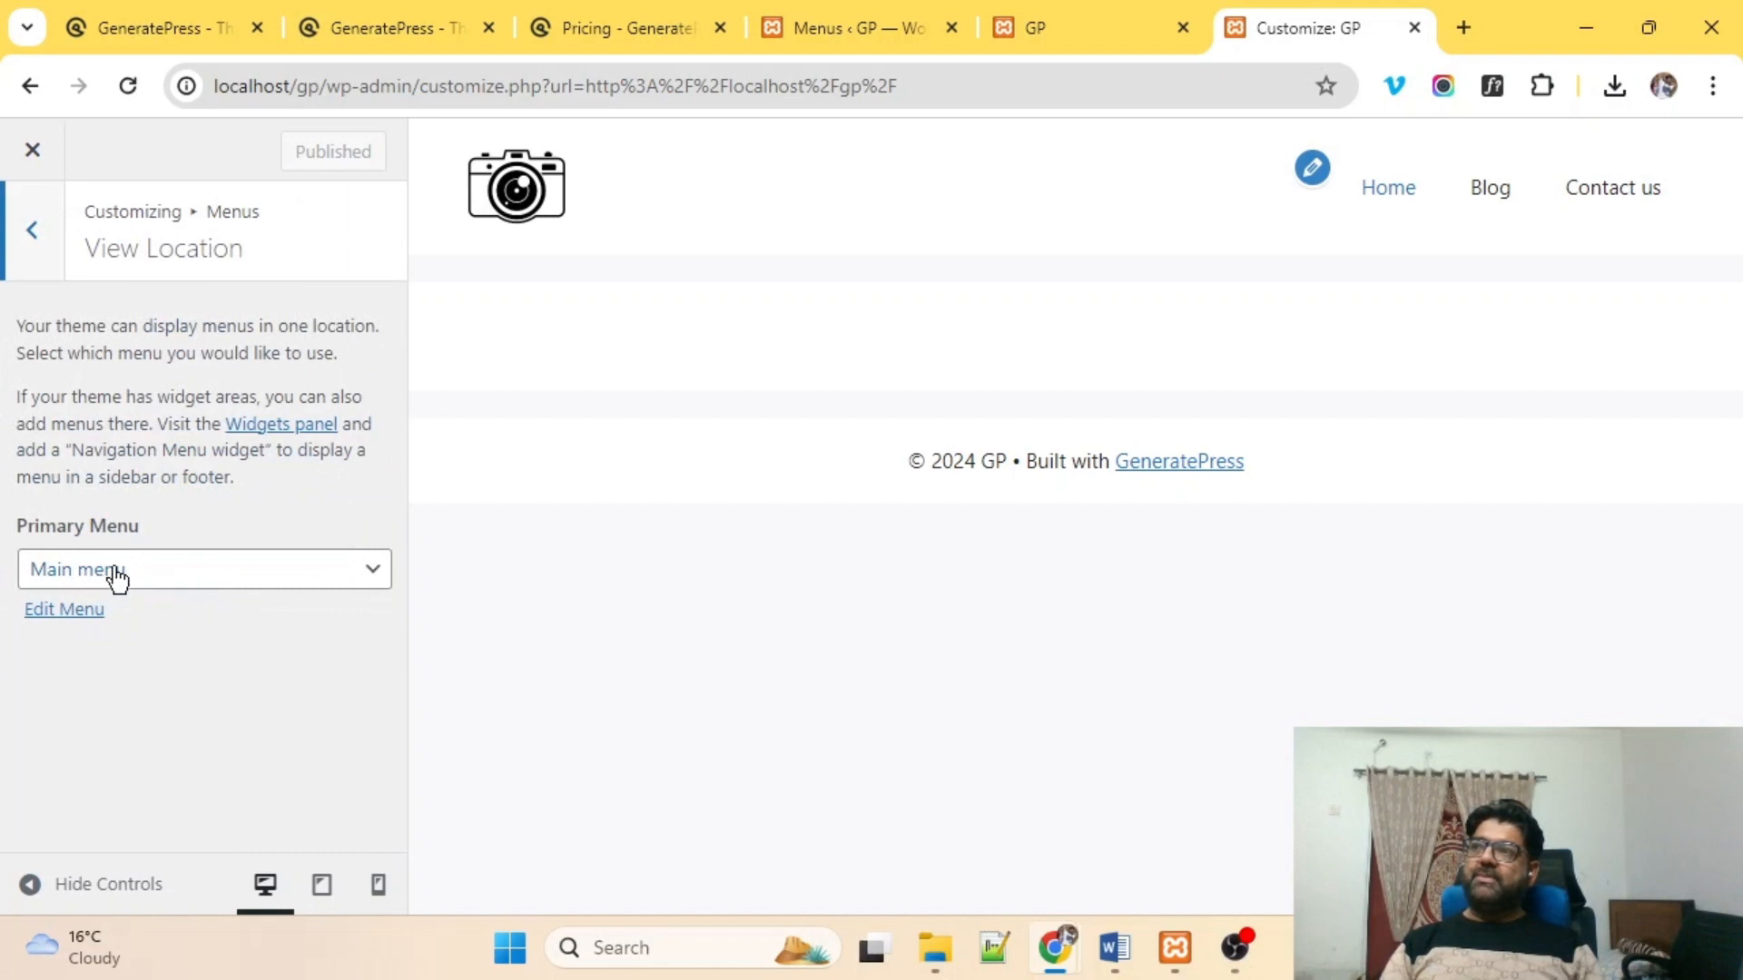
{"action": "left_click", "coordinate": [24, 231]}
{"action": "left_click", "coordinate": [29, 229]}
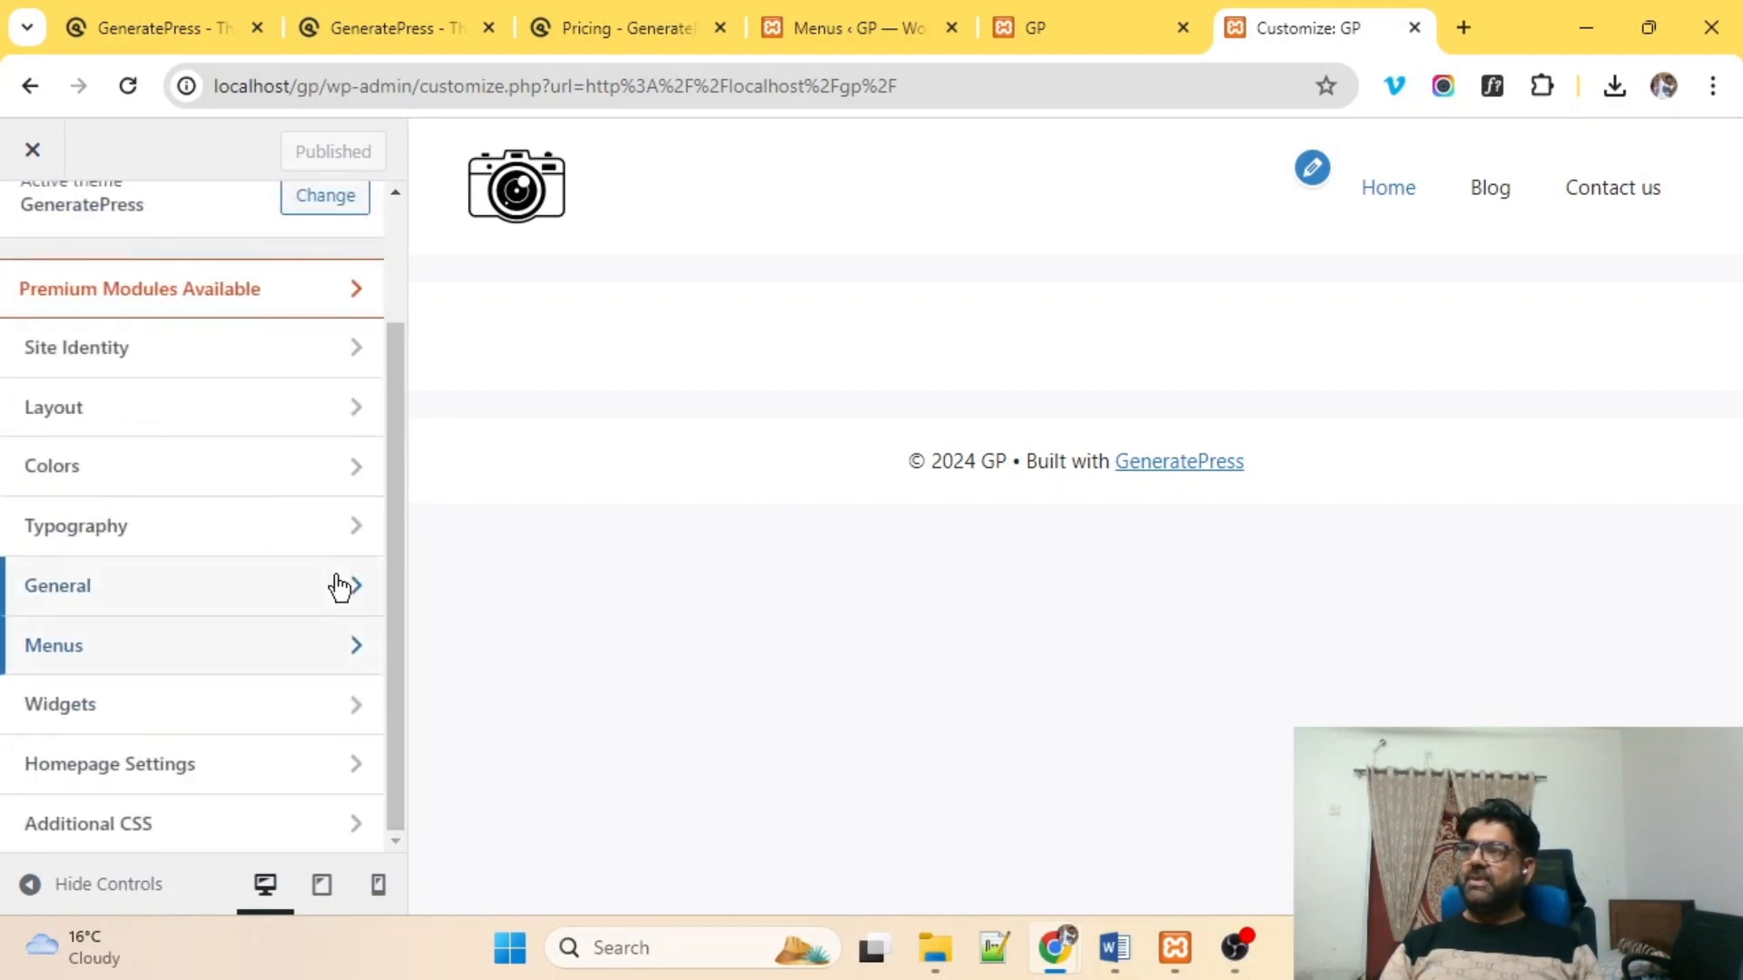
Open the Top Bar widget area from the Customizer's Widgets settings.
{"action": "left_click", "coordinate": [210, 725]}
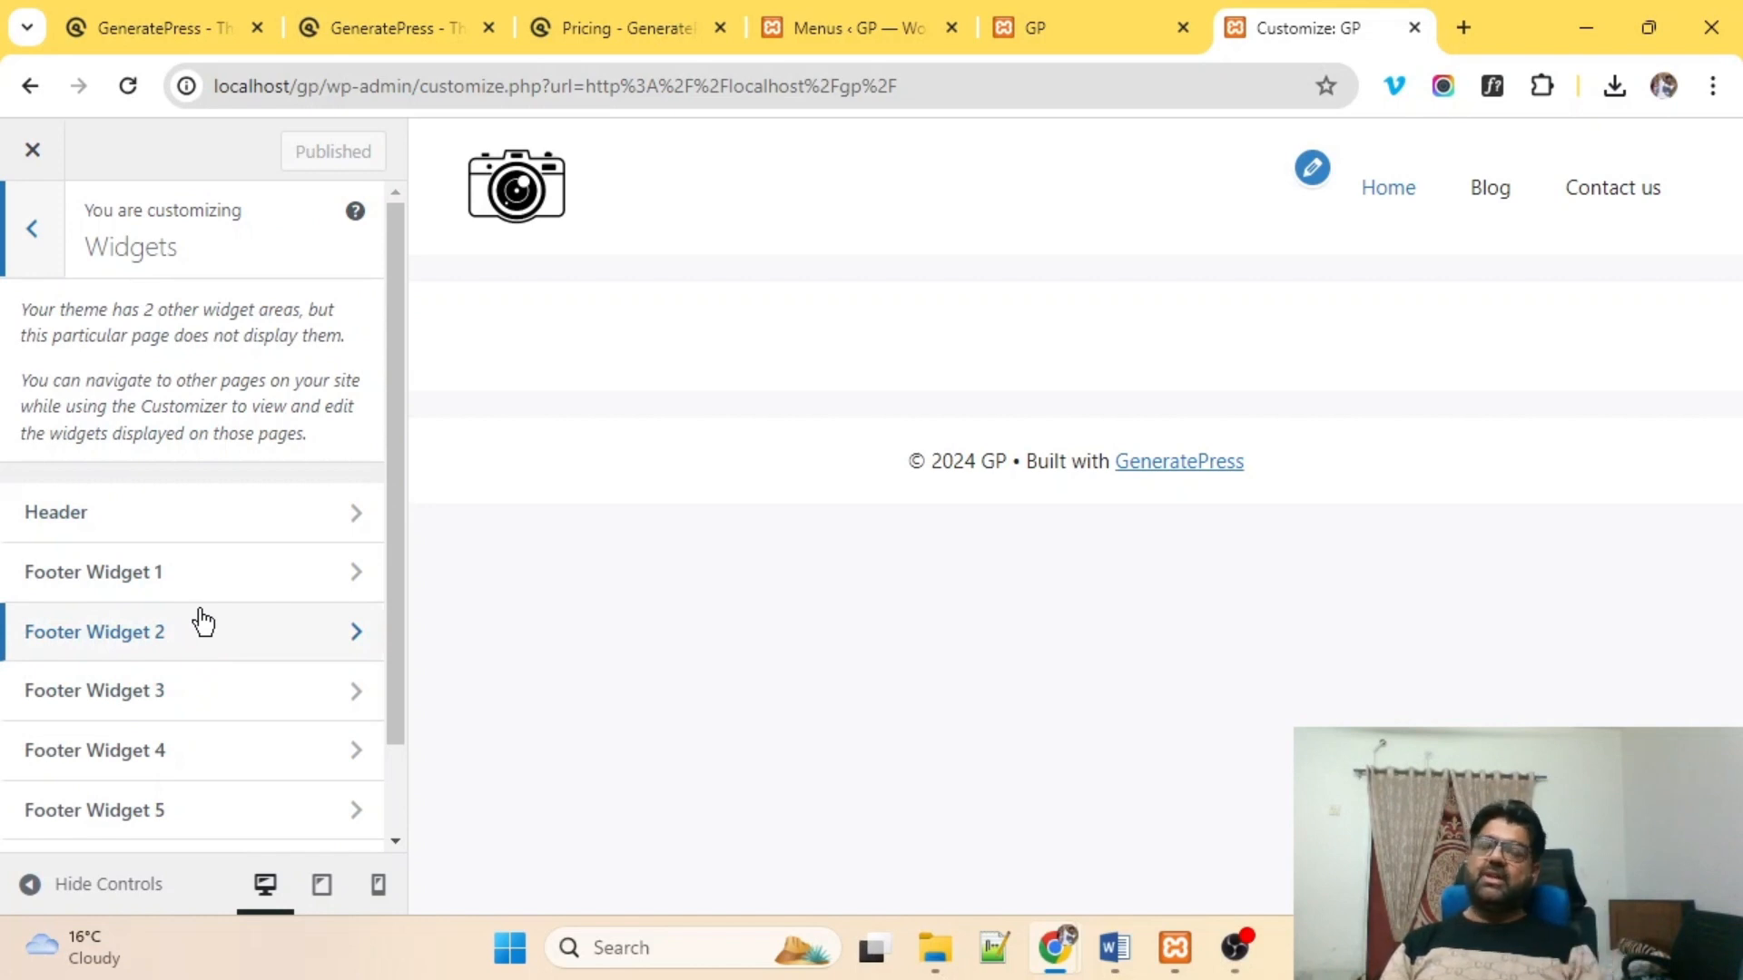
{"action": "scroll", "coordinate": [195, 608], "scroll_direction": "down", "scroll_amount": 1}
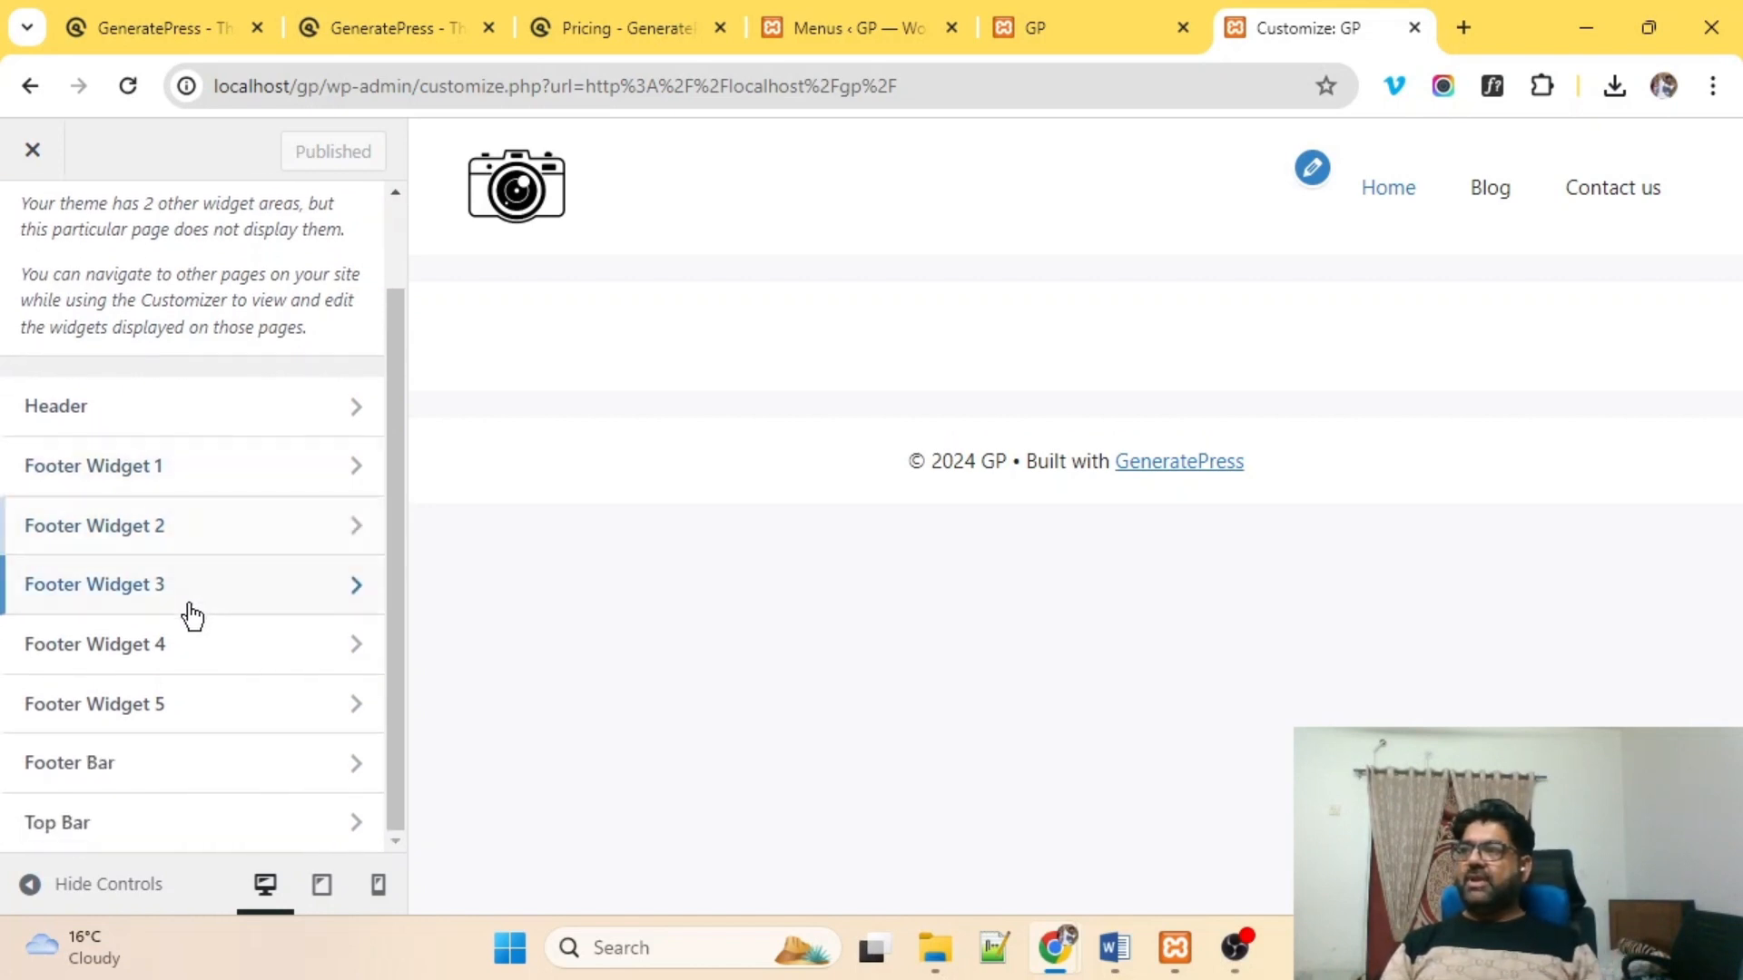
{"action": "left_click", "coordinate": [106, 828]}
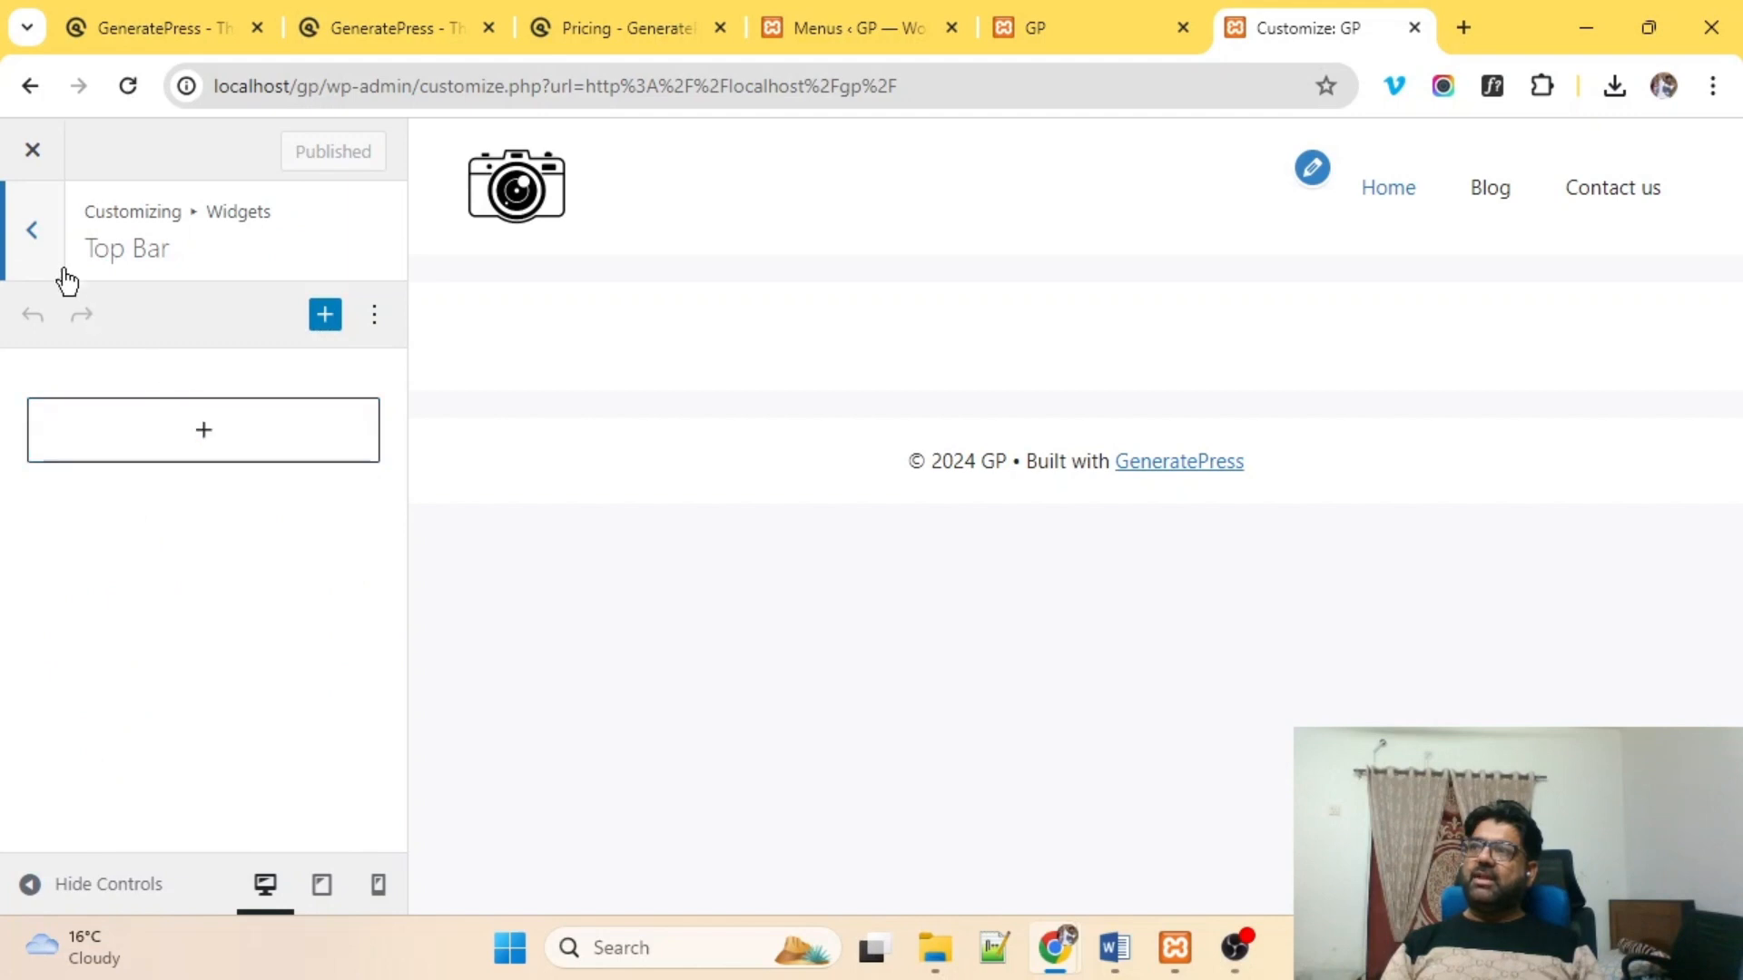
Browse the block list, then search the quick inserter for 'soci' to find Social Icons.
{"action": "left_click", "coordinate": [212, 432]}
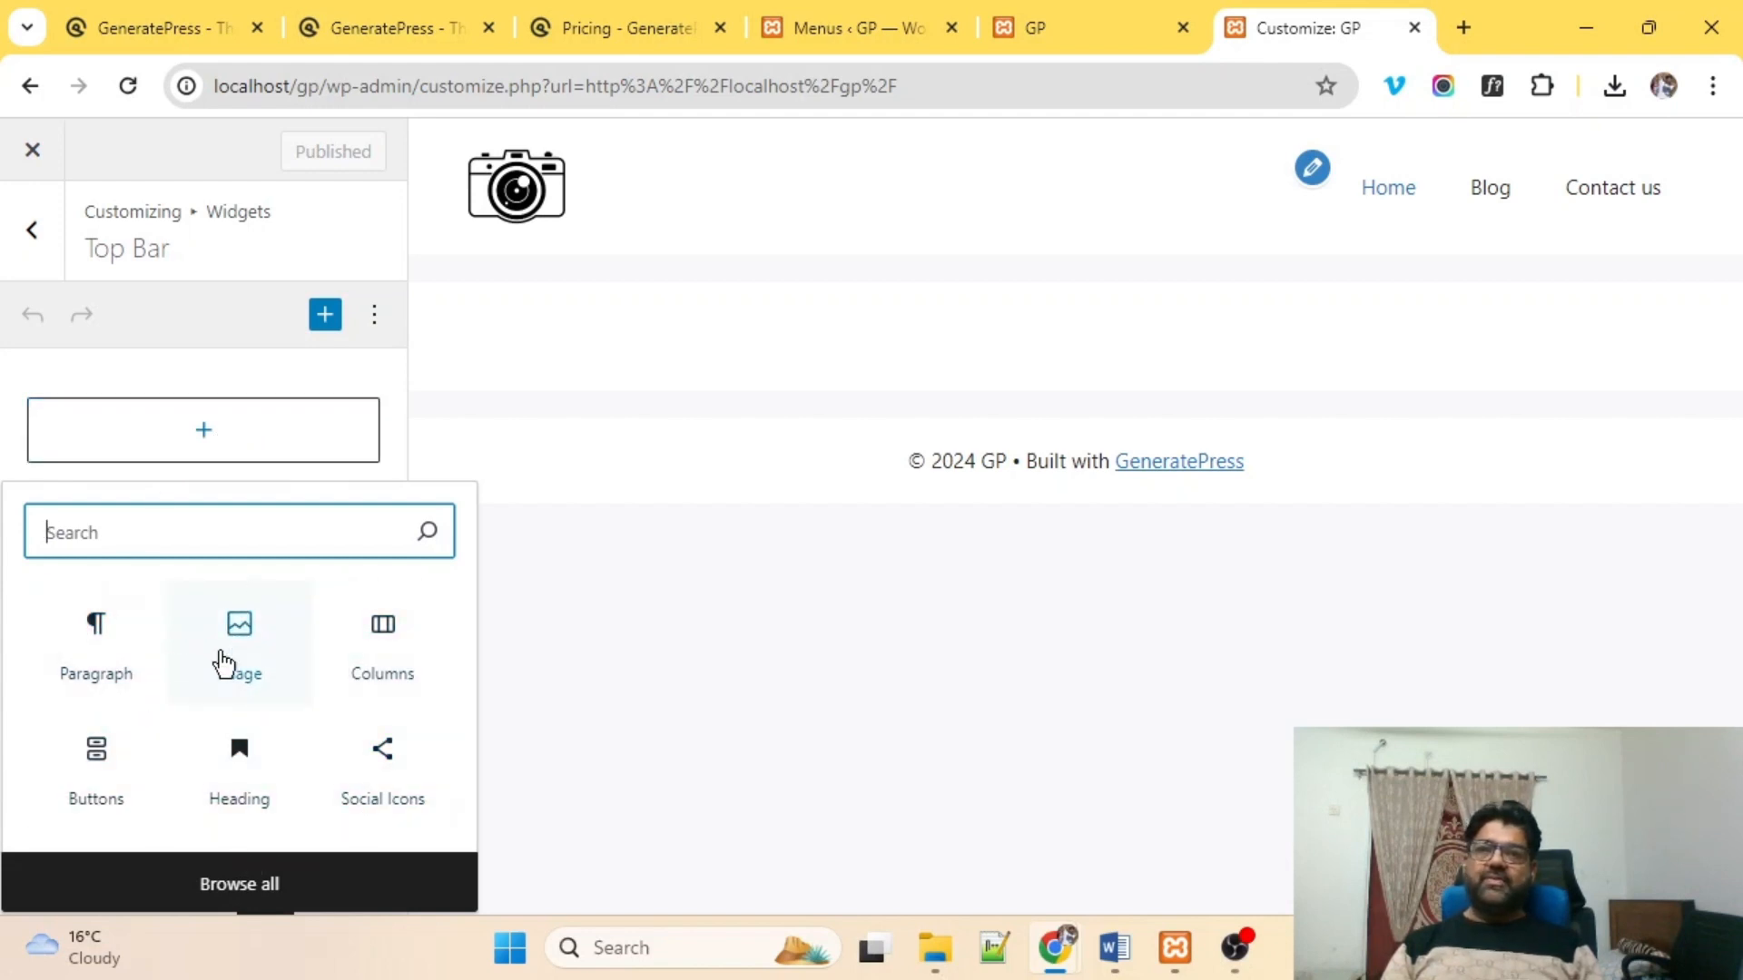
{"action": "left_click", "coordinate": [229, 898]}
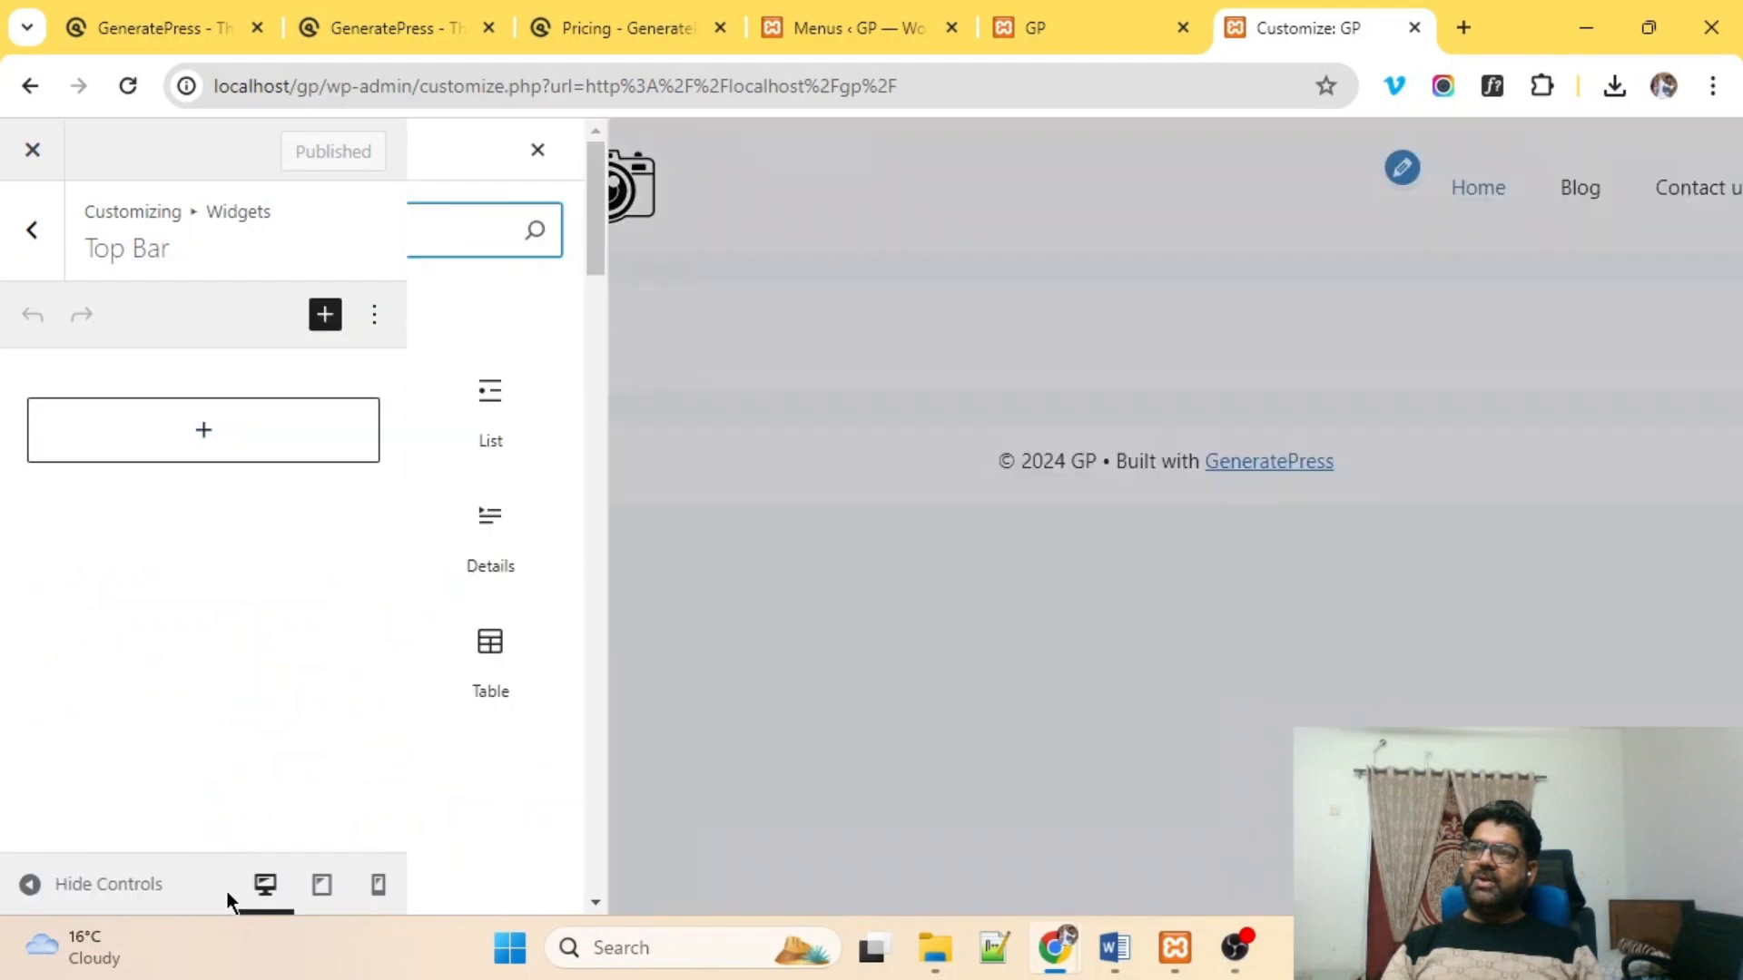
{"action": "scroll", "coordinate": [623, 544], "scroll_direction": "down", "scroll_amount": 7}
{"action": "scroll", "coordinate": [622, 544], "scroll_direction": "down", "scroll_amount": 15}
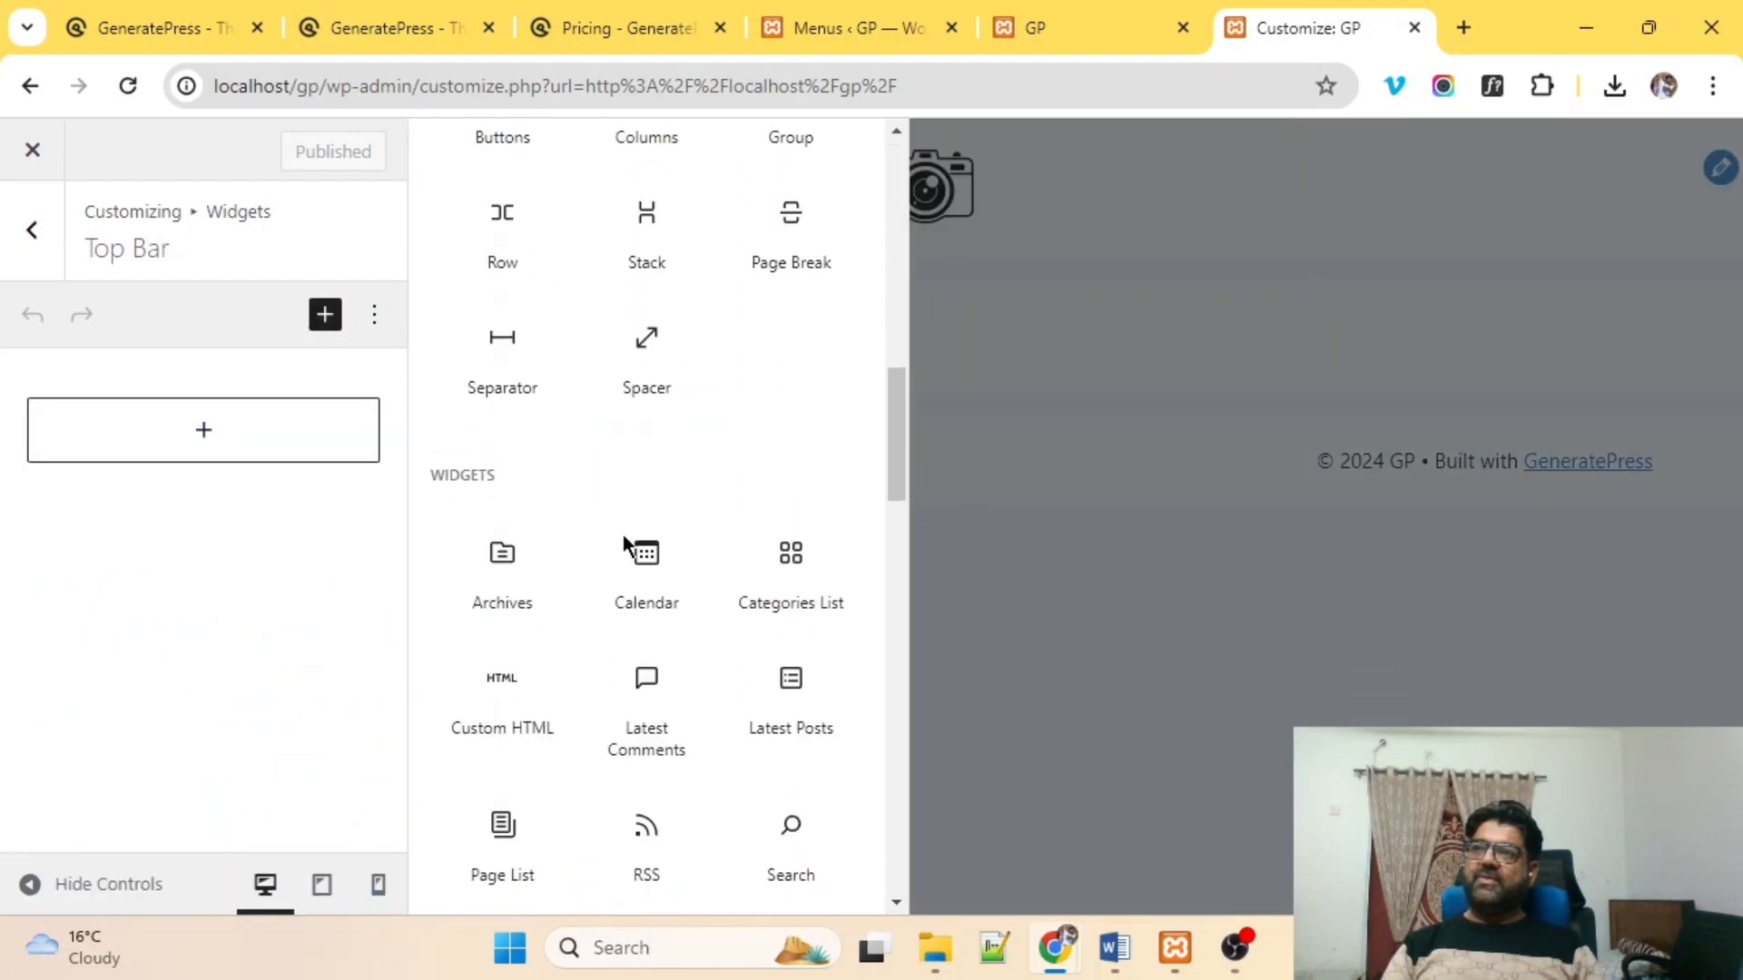
{"action": "scroll", "coordinate": [622, 536], "scroll_direction": "down", "scroll_amount": 4}
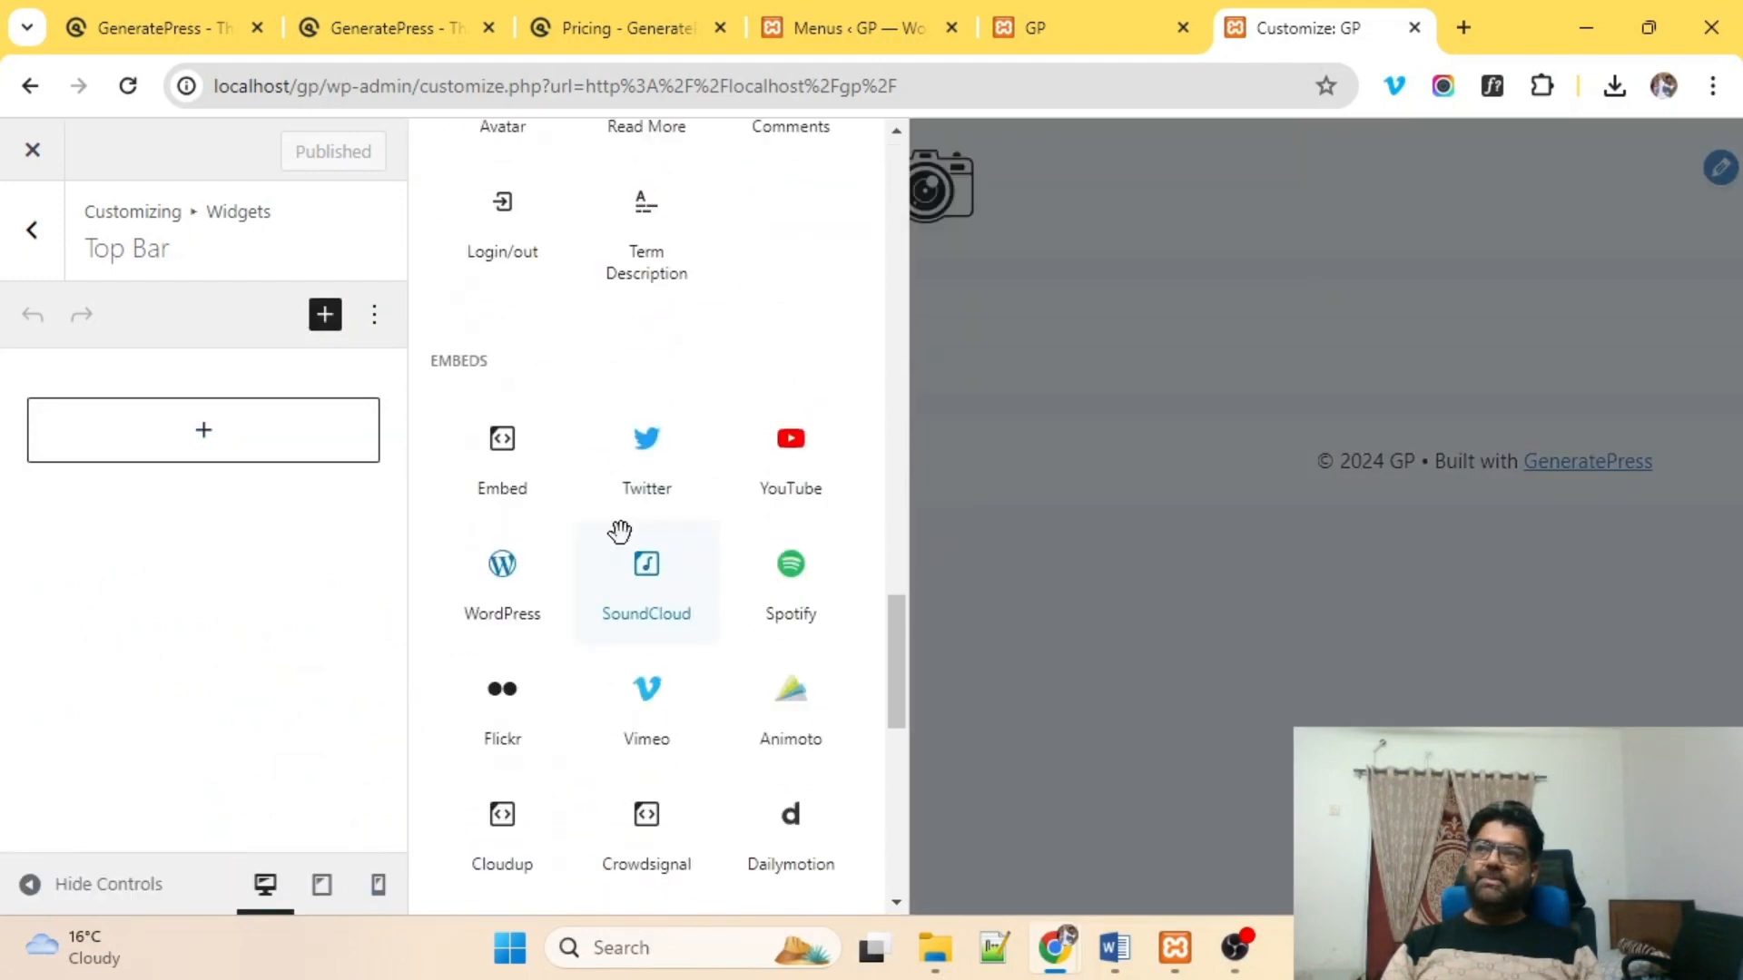
{"action": "scroll", "coordinate": [621, 532], "scroll_direction": "up", "scroll_amount": 20}
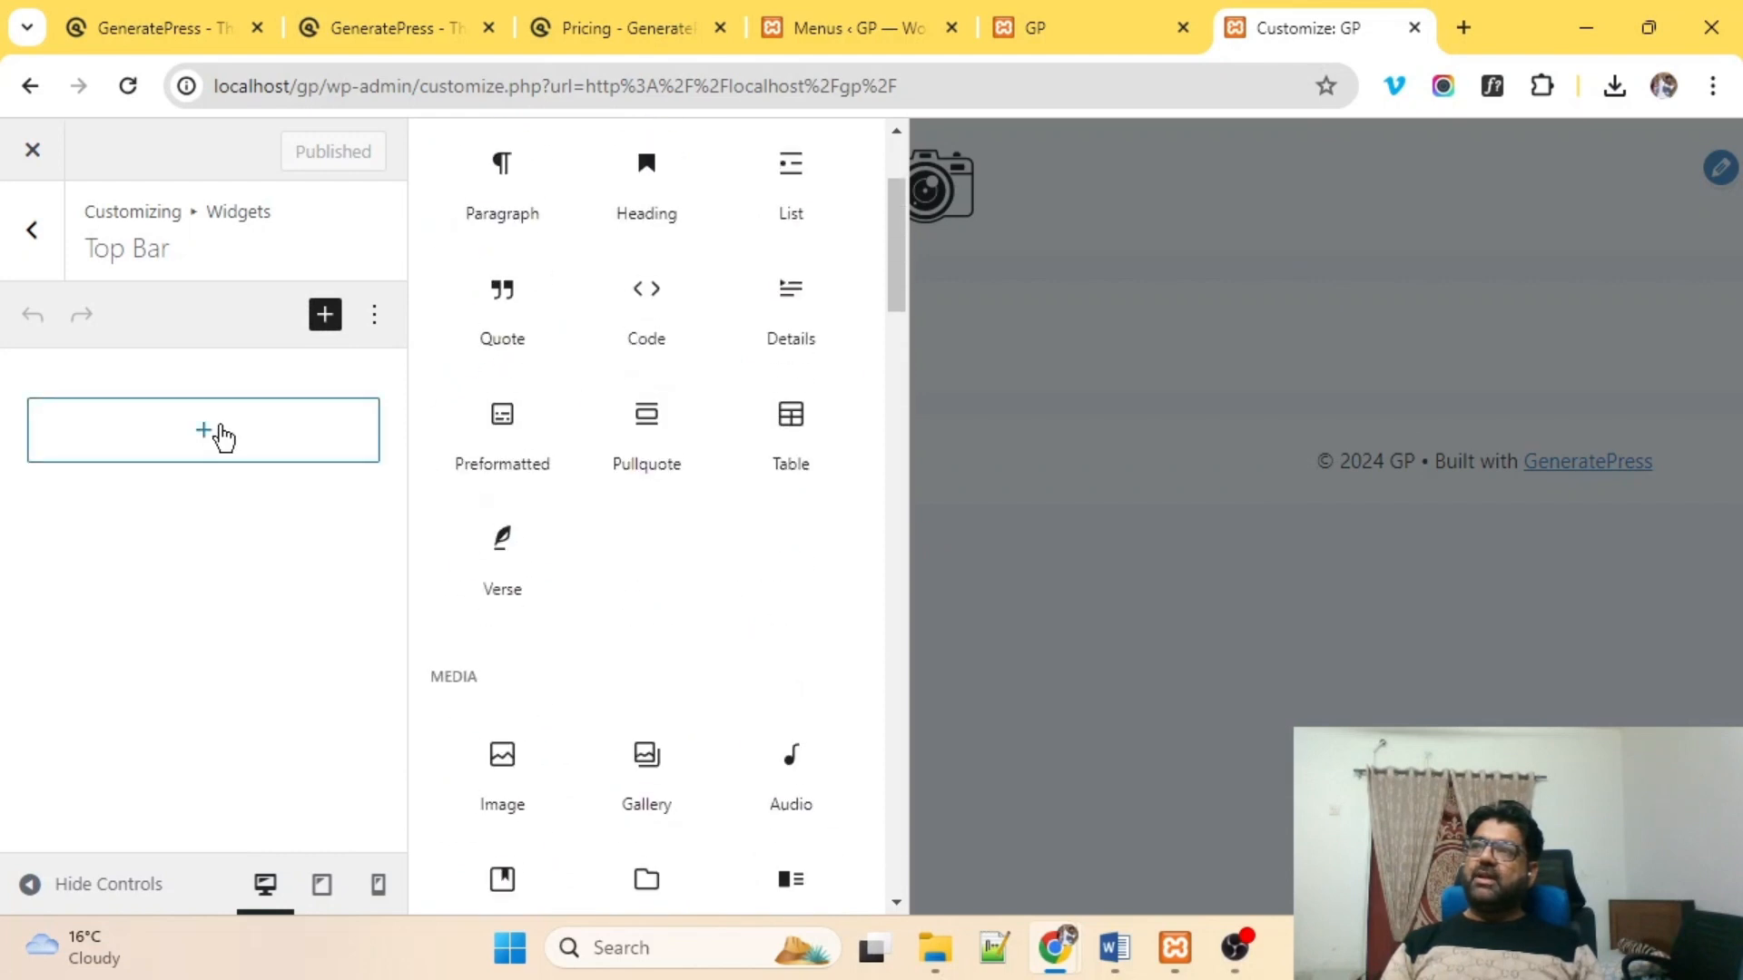
{"action": "left_click", "coordinate": [218, 434]}
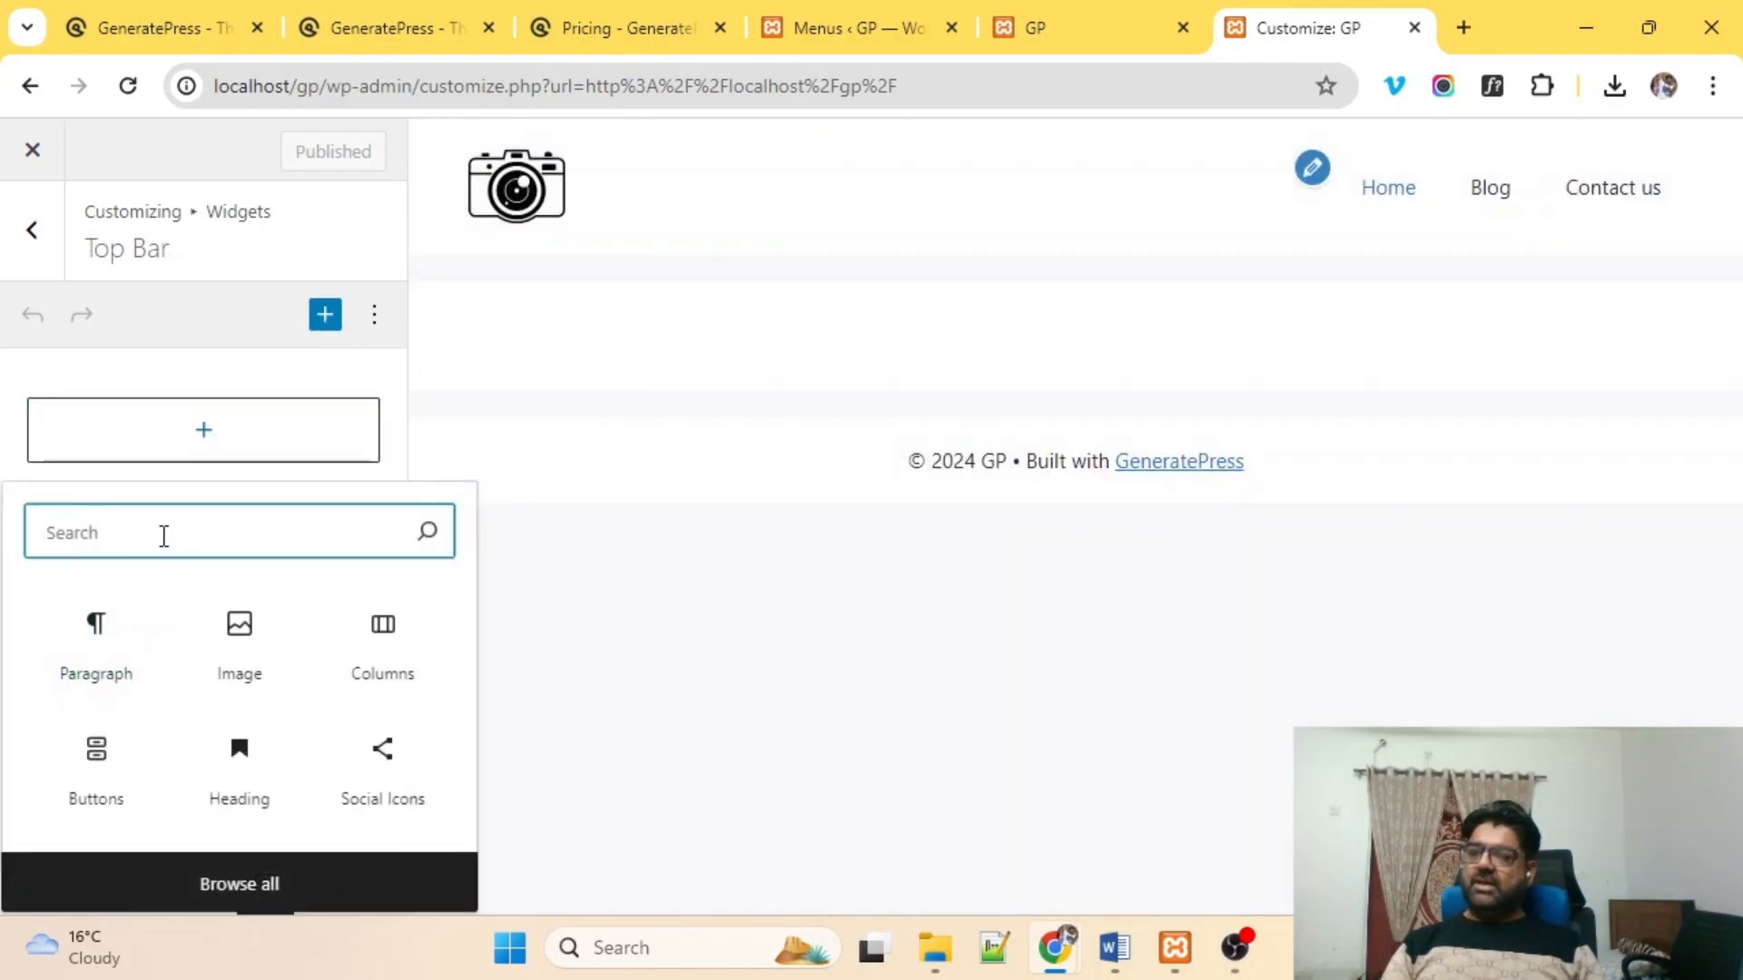
{"action": "type", "text": "soci"}
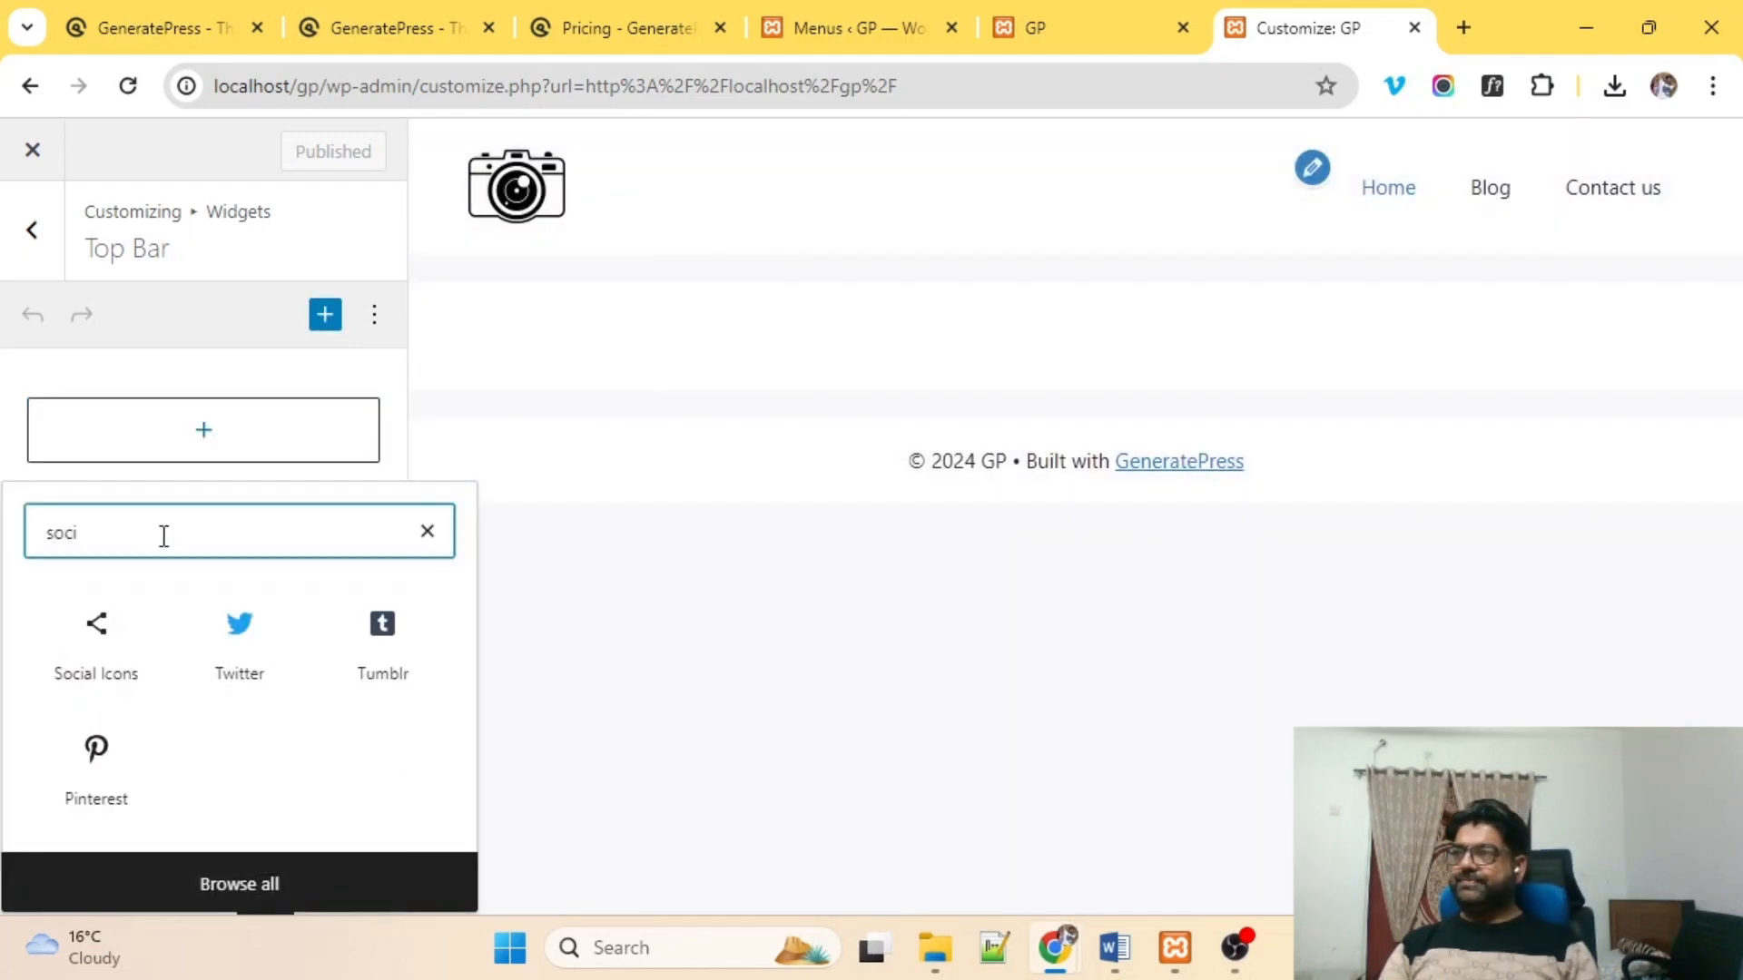
Insert a Social Icons block with Facebook, LinkedIn and Twitter icons, then publish.
{"action": "left_click", "coordinate": [87, 635]}
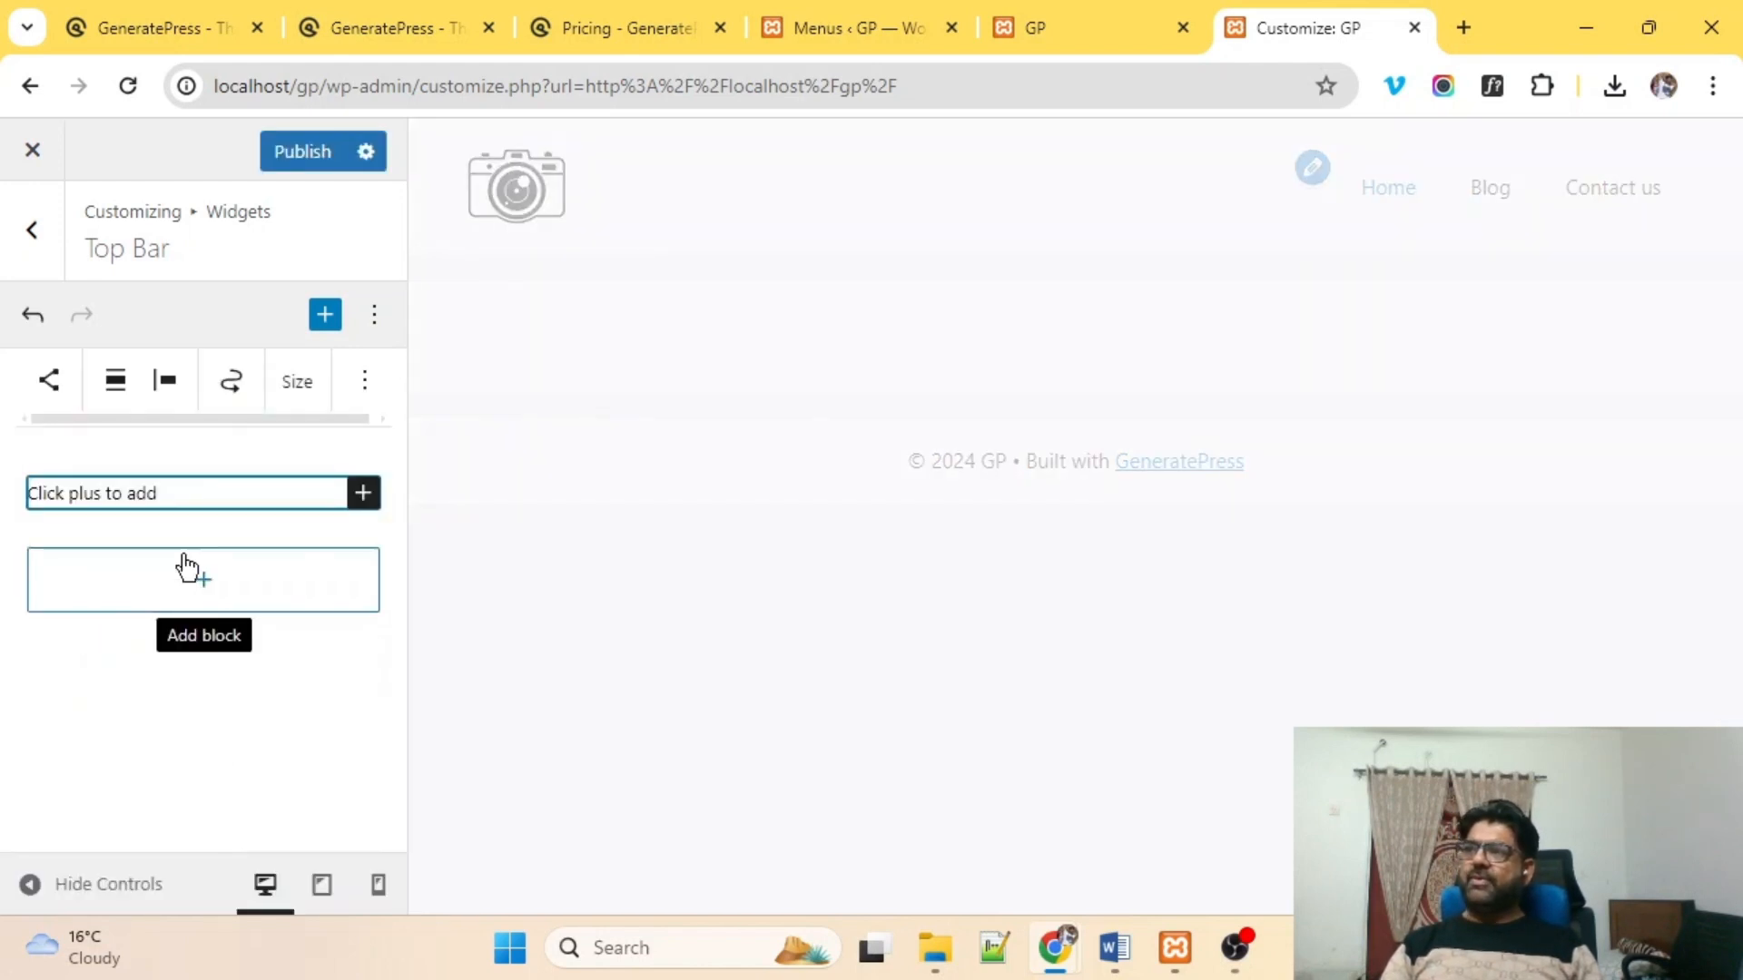
{"action": "left_click", "coordinate": [363, 495]}
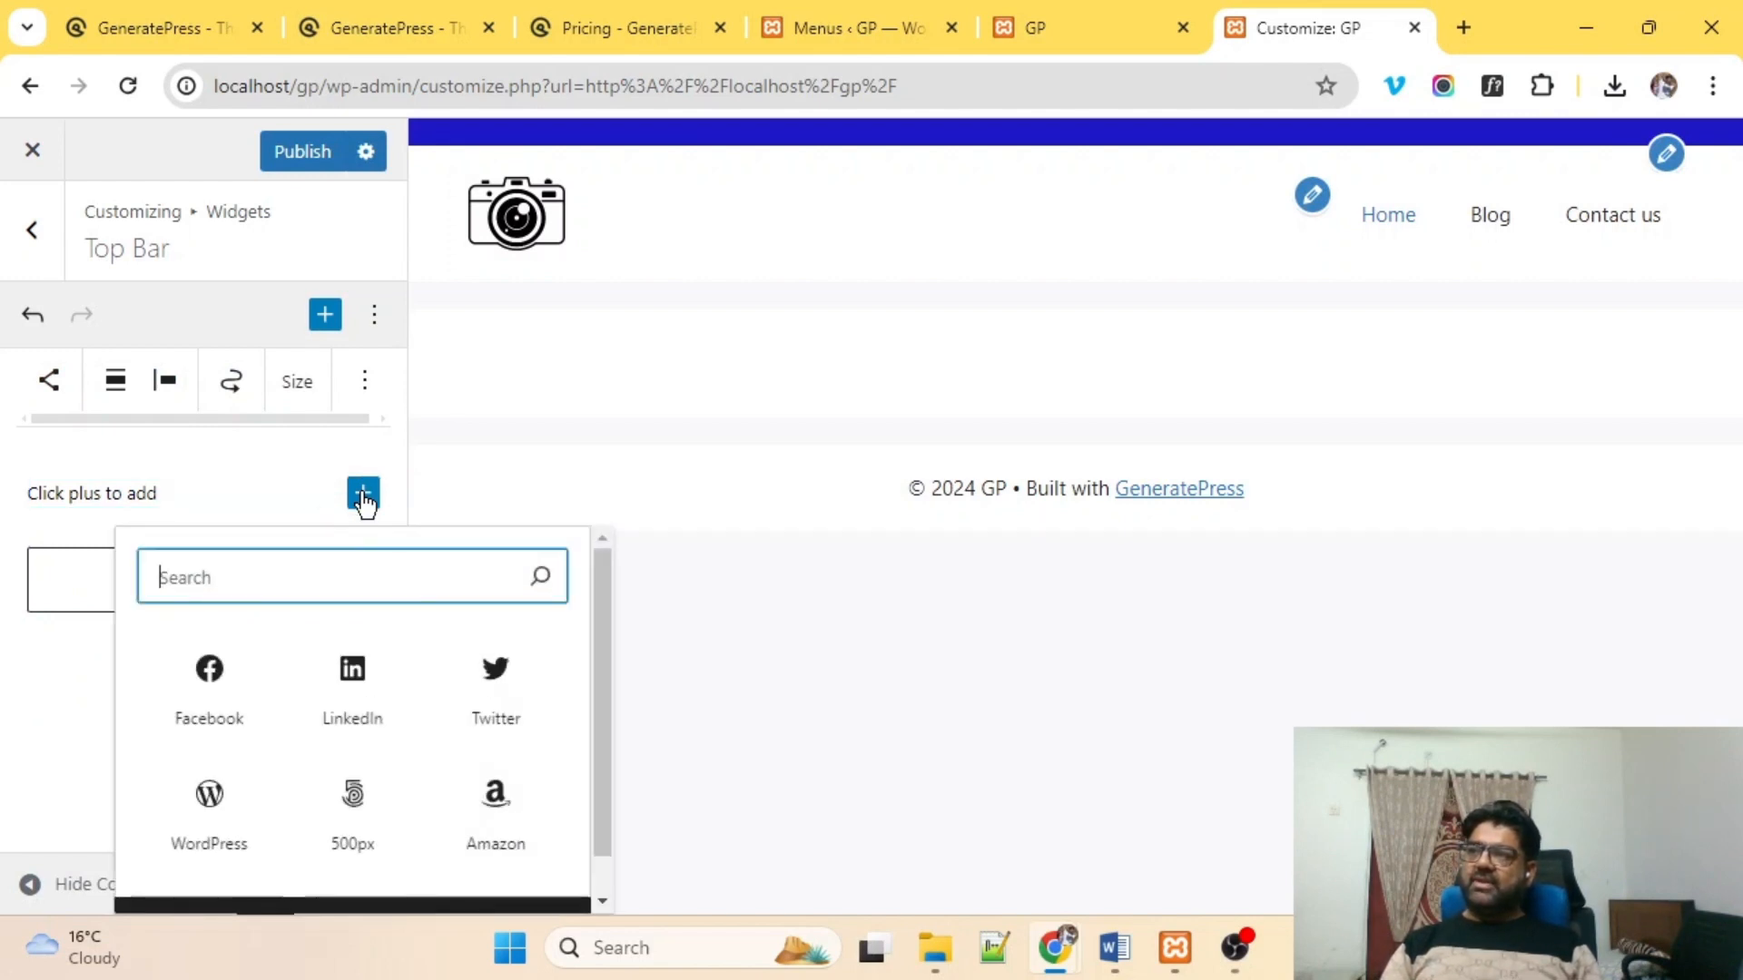
{"action": "left_click", "coordinate": [217, 691]}
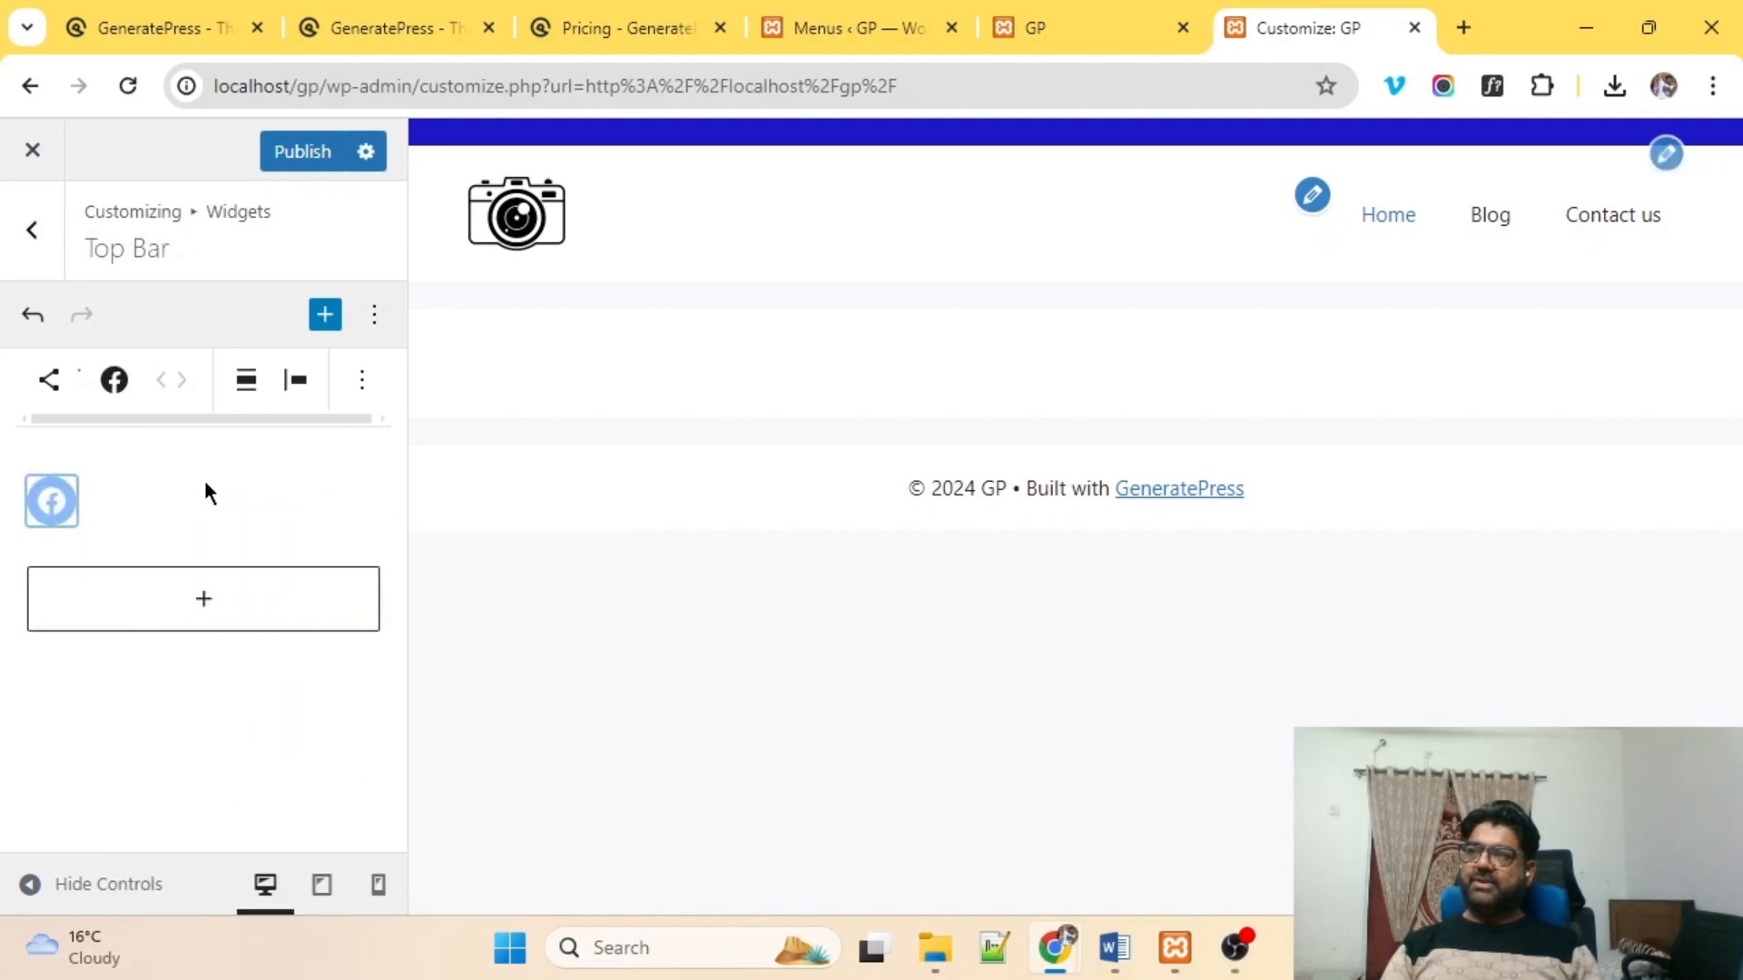
{"action": "left_click", "coordinate": [152, 500]}
{"action": "left_click", "coordinate": [363, 514]}
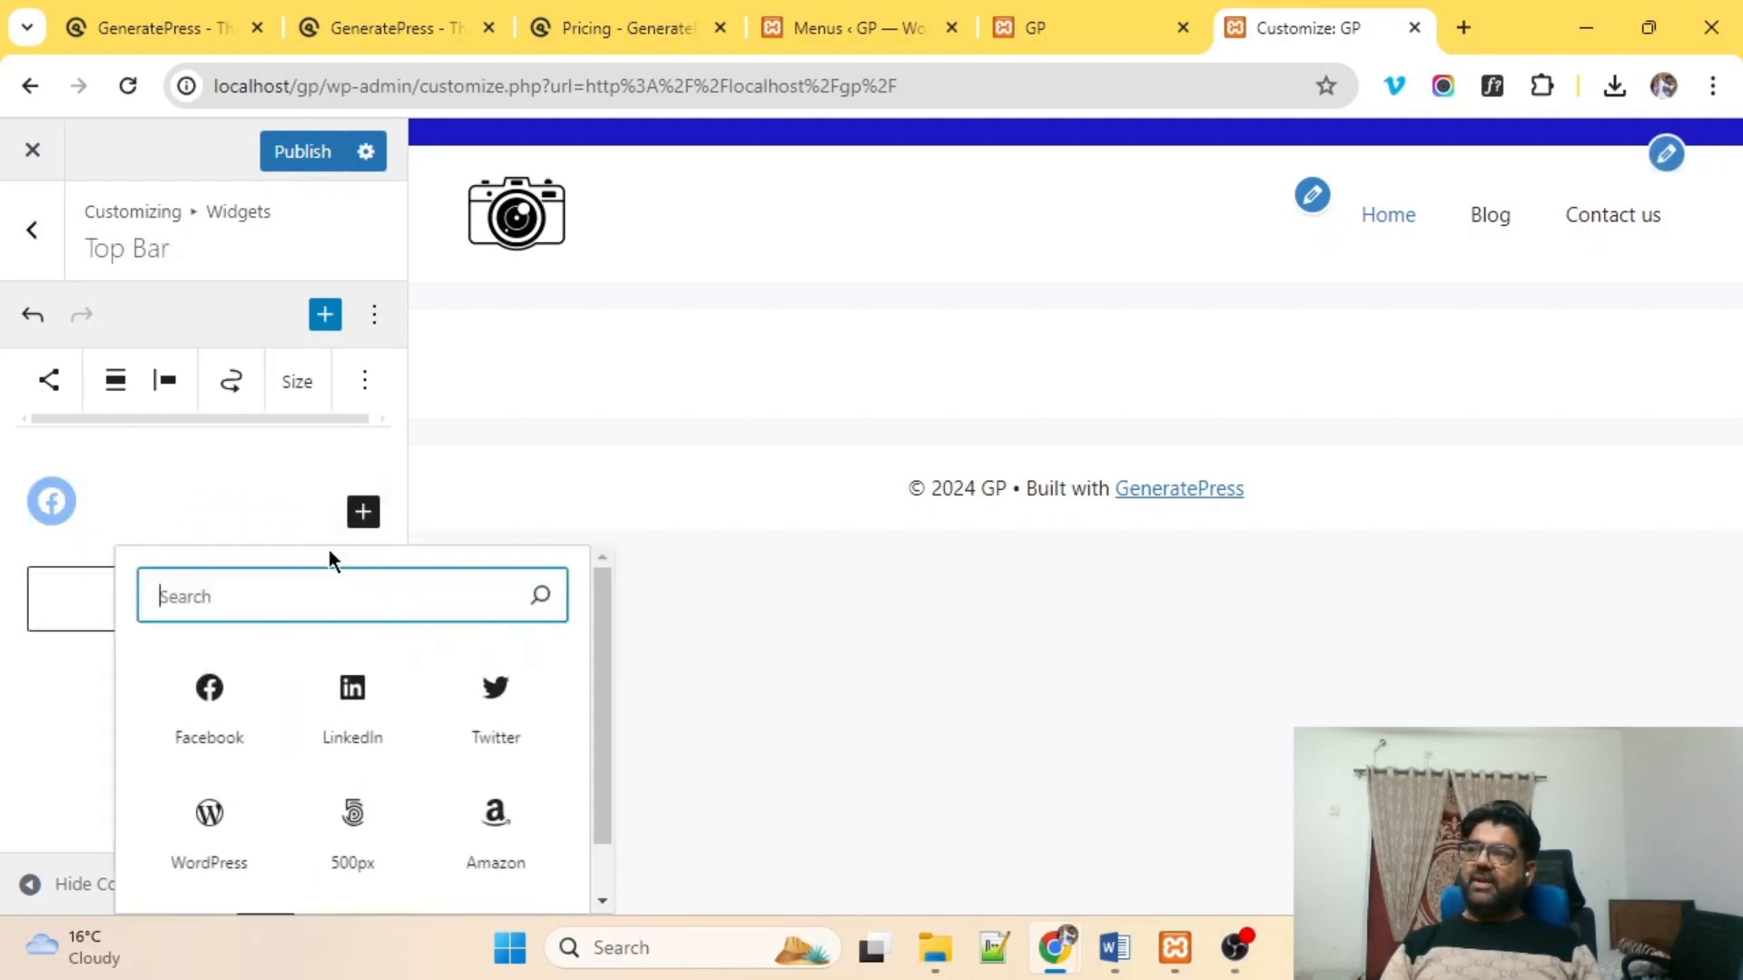
{"action": "left_click", "coordinate": [359, 717]}
{"action": "left_click", "coordinate": [271, 499]}
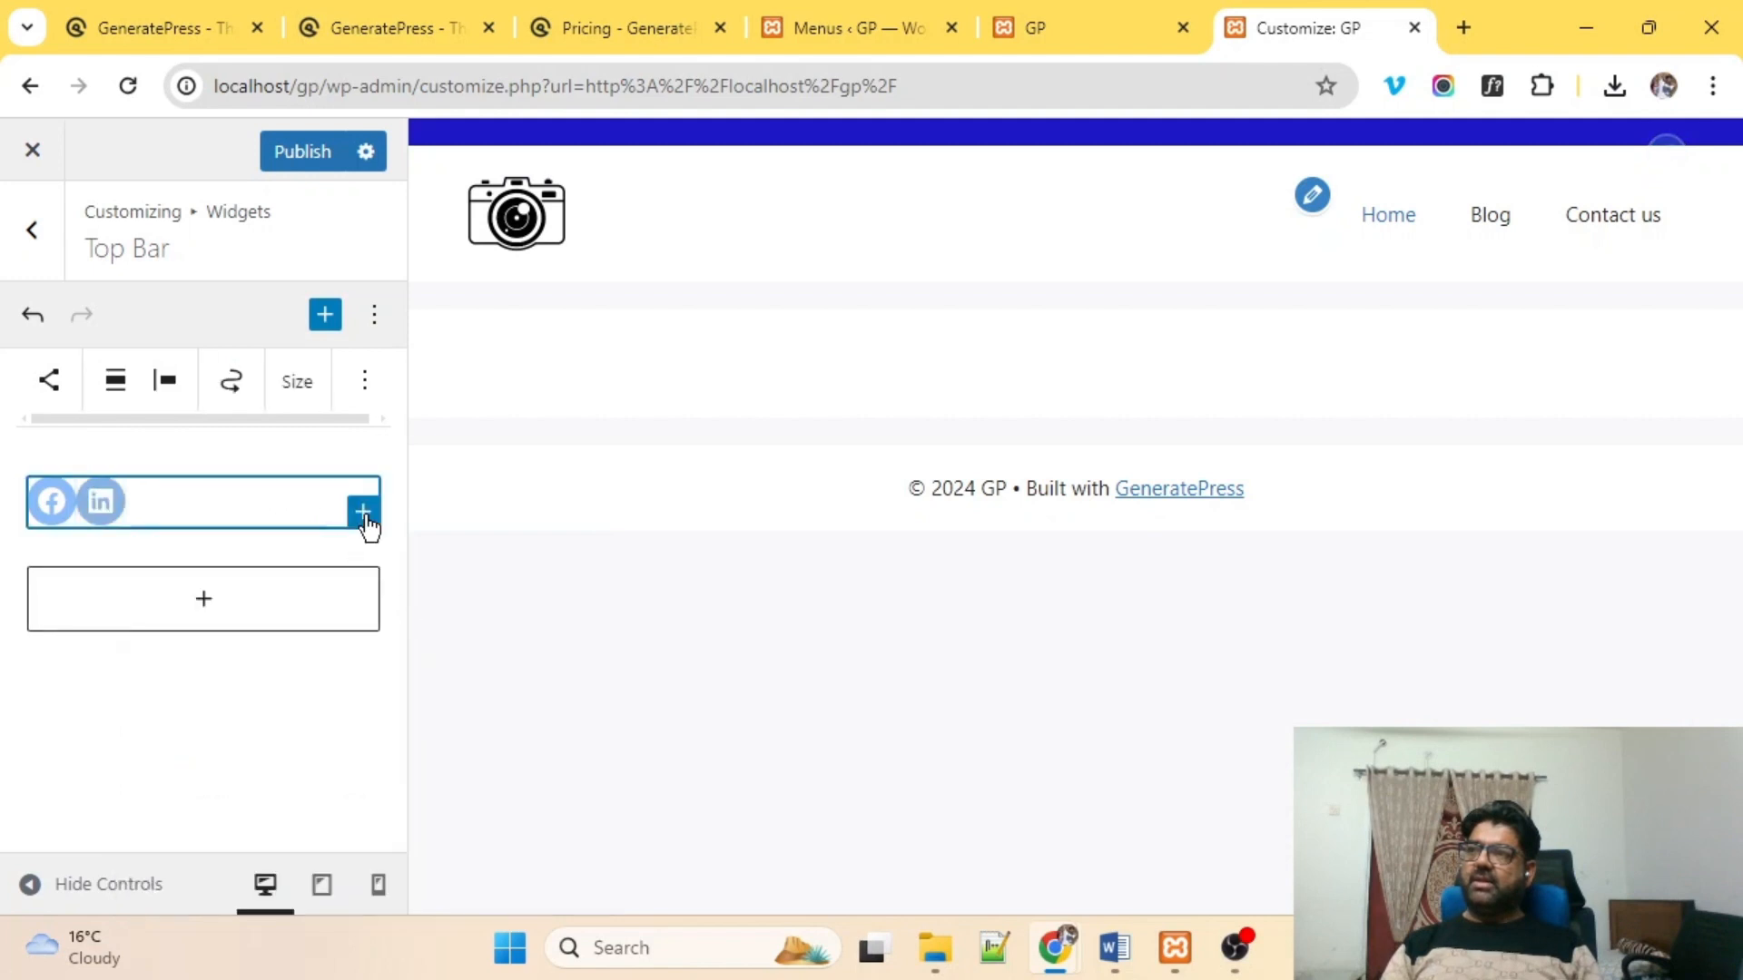
{"action": "left_click", "coordinate": [363, 514]}
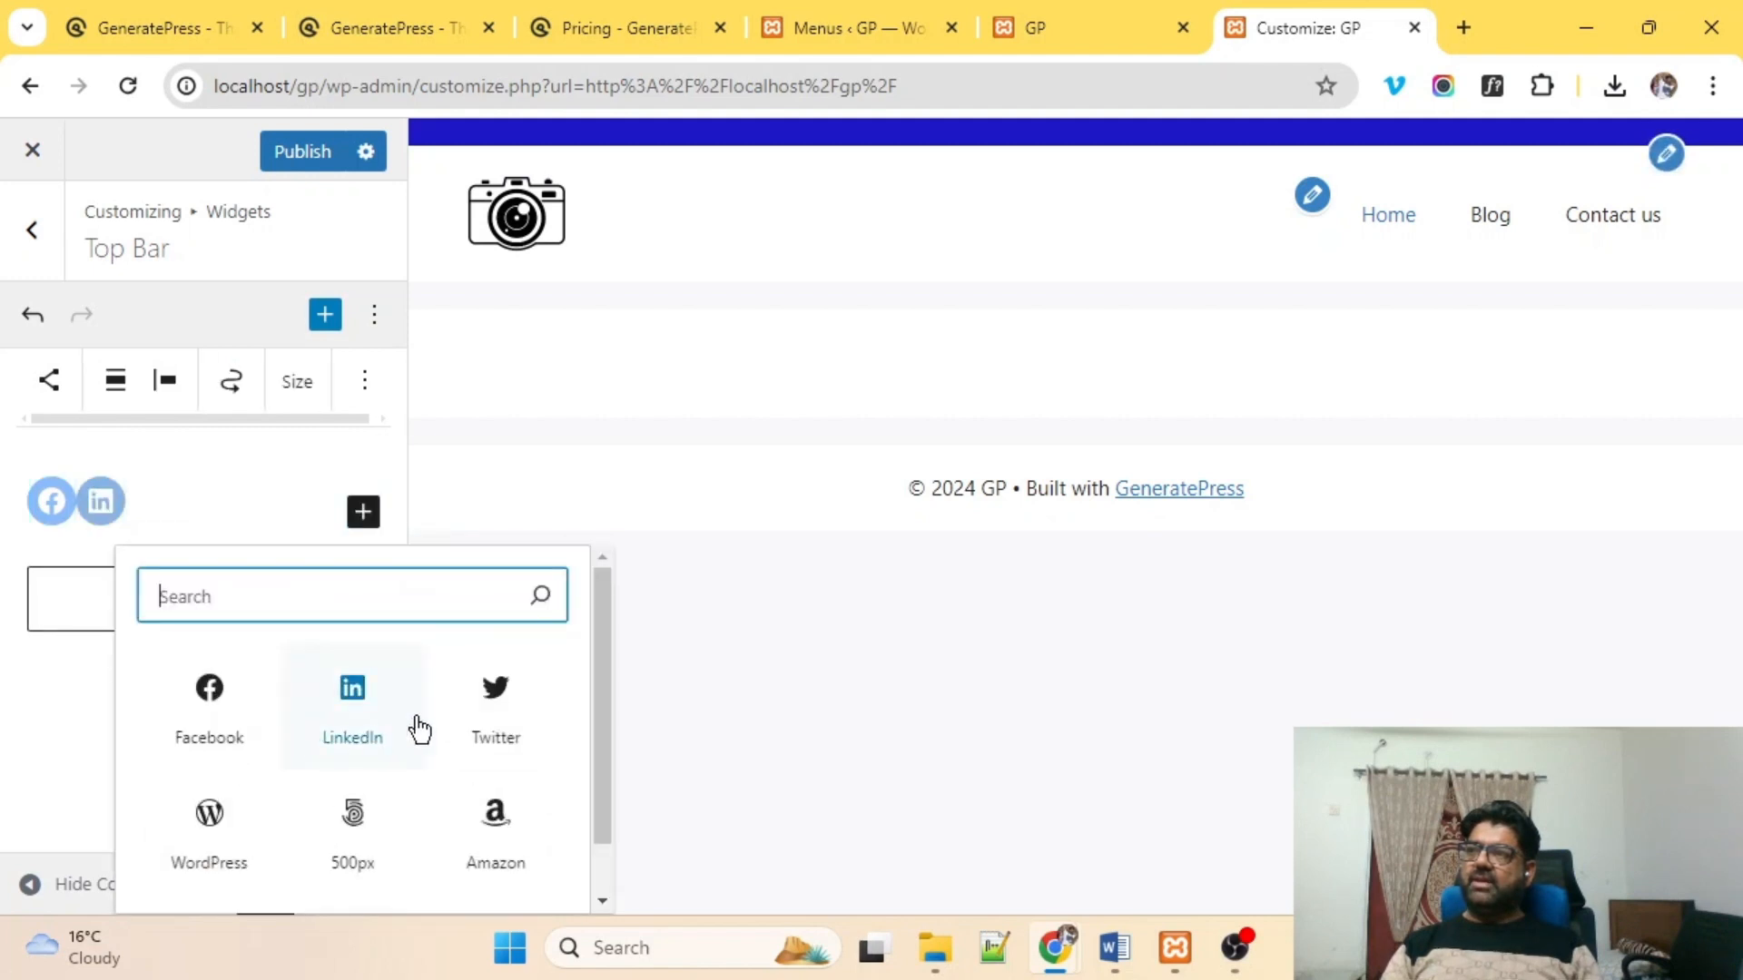
{"action": "left_click", "coordinate": [476, 718]}
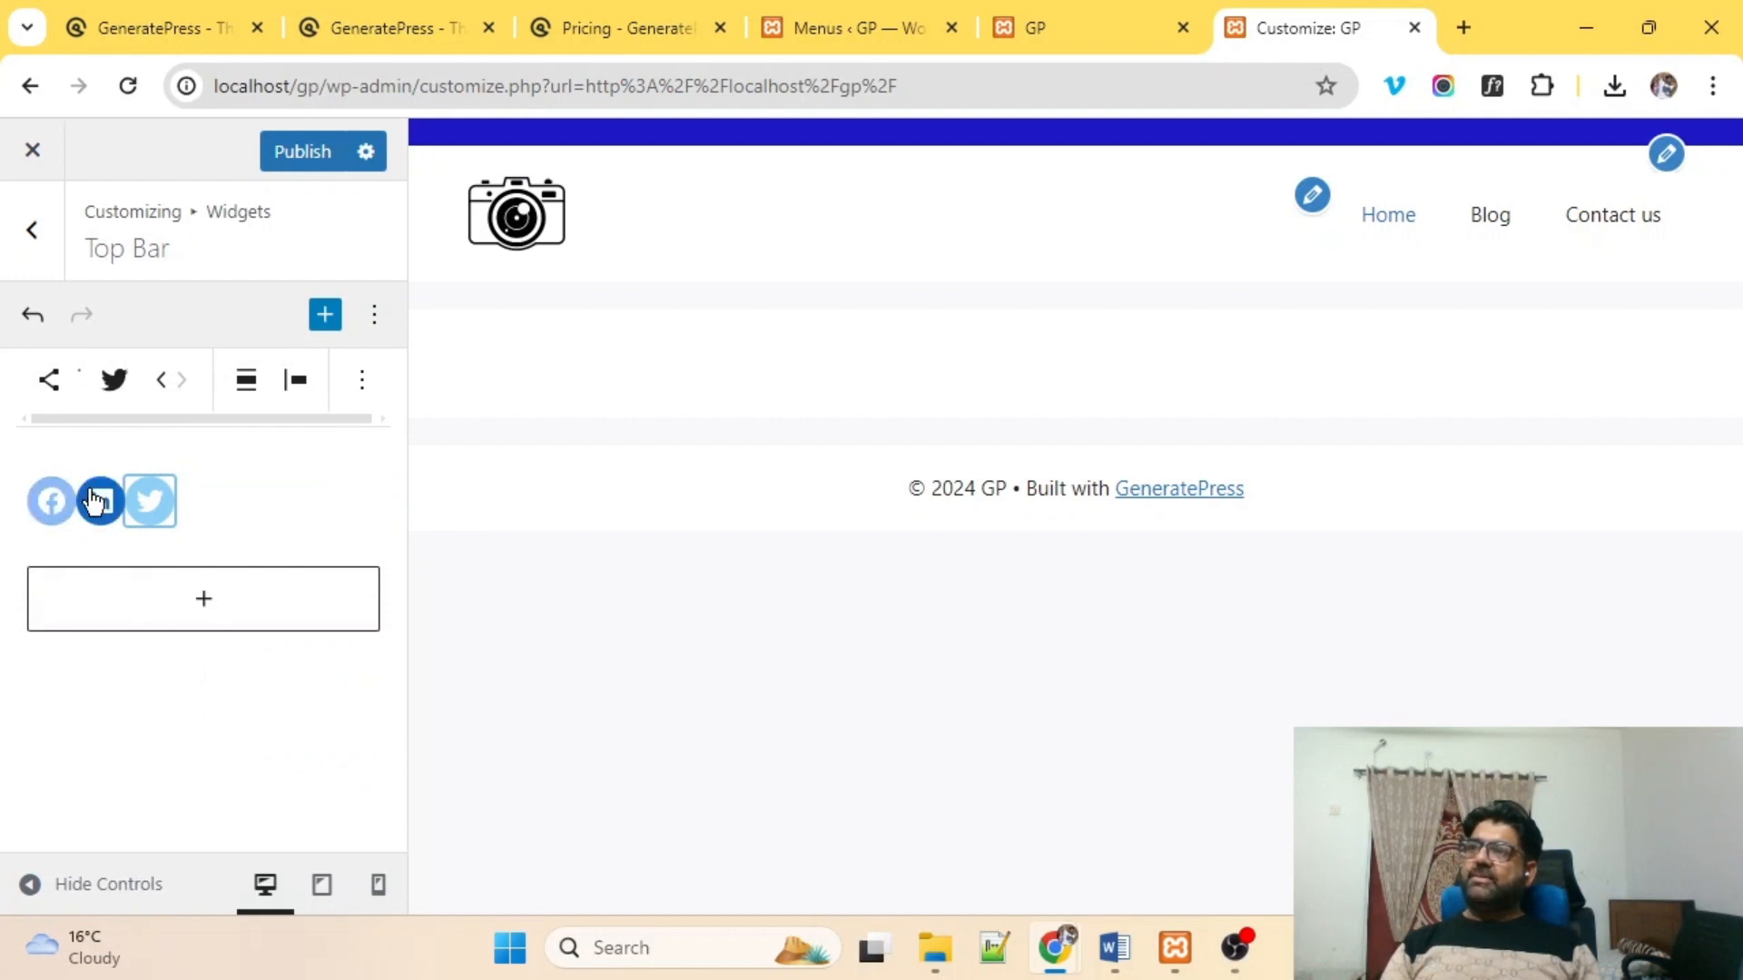
{"action": "left_click", "coordinate": [292, 160]}
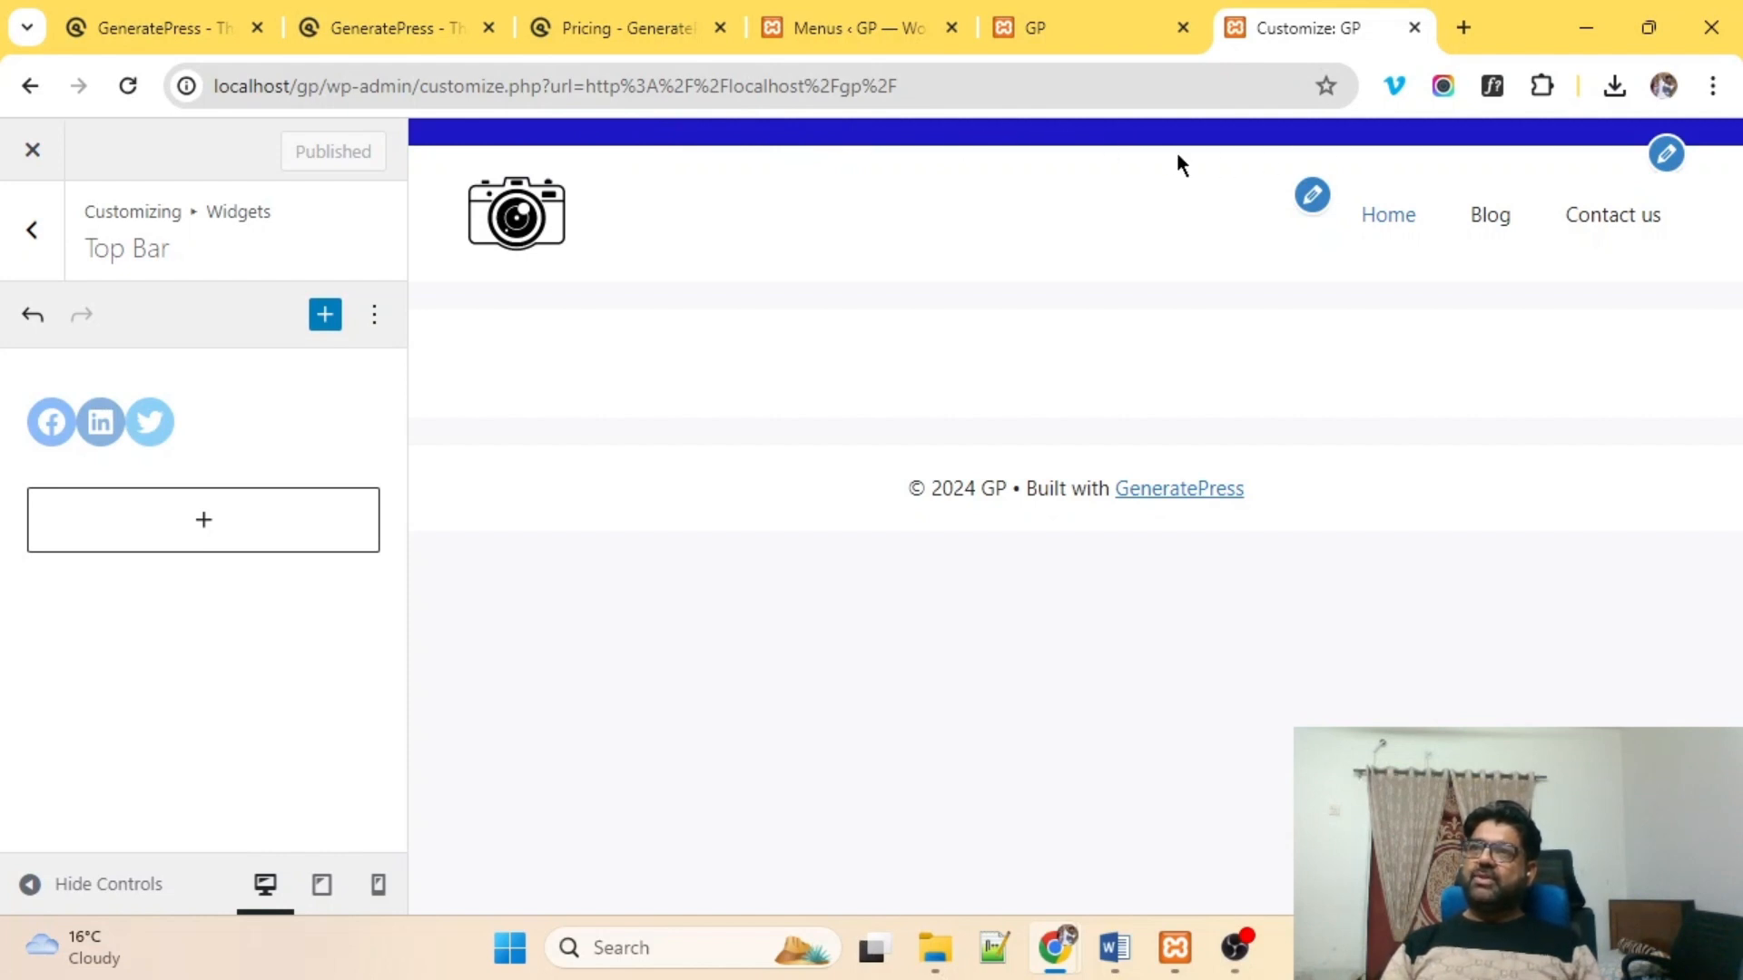
Link the Facebook icon to facebook.com.
{"action": "left_click", "coordinate": [57, 423]}
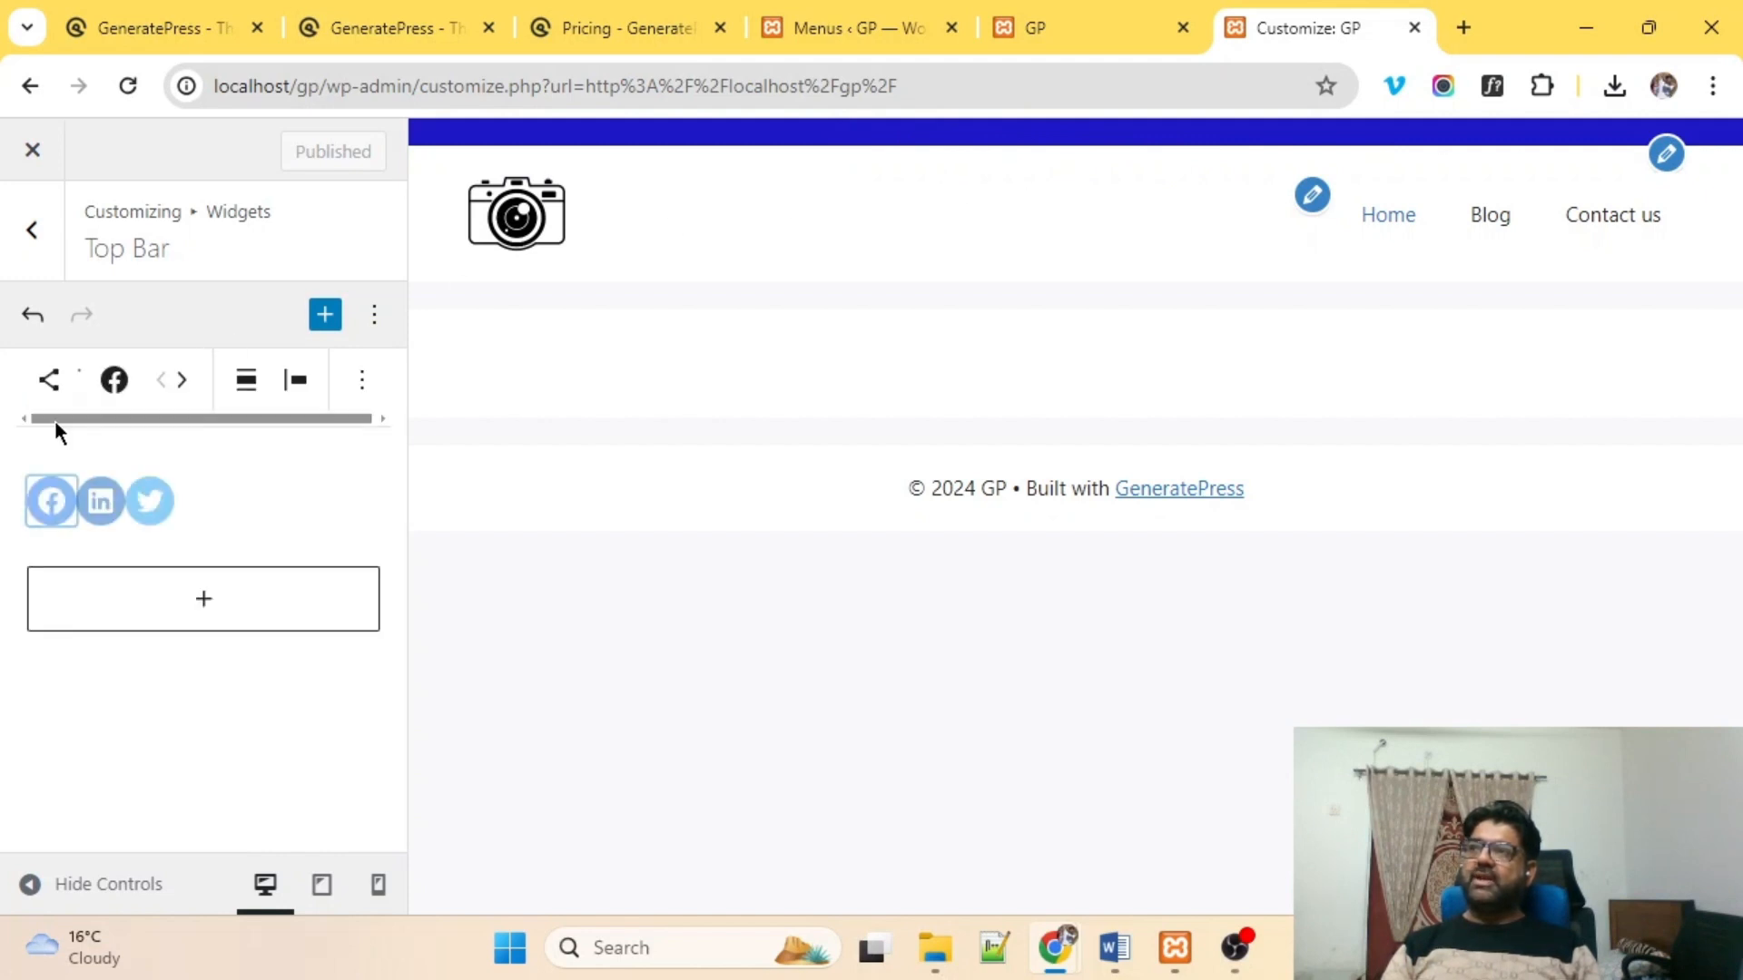
{"action": "left_click", "coordinate": [50, 514]}
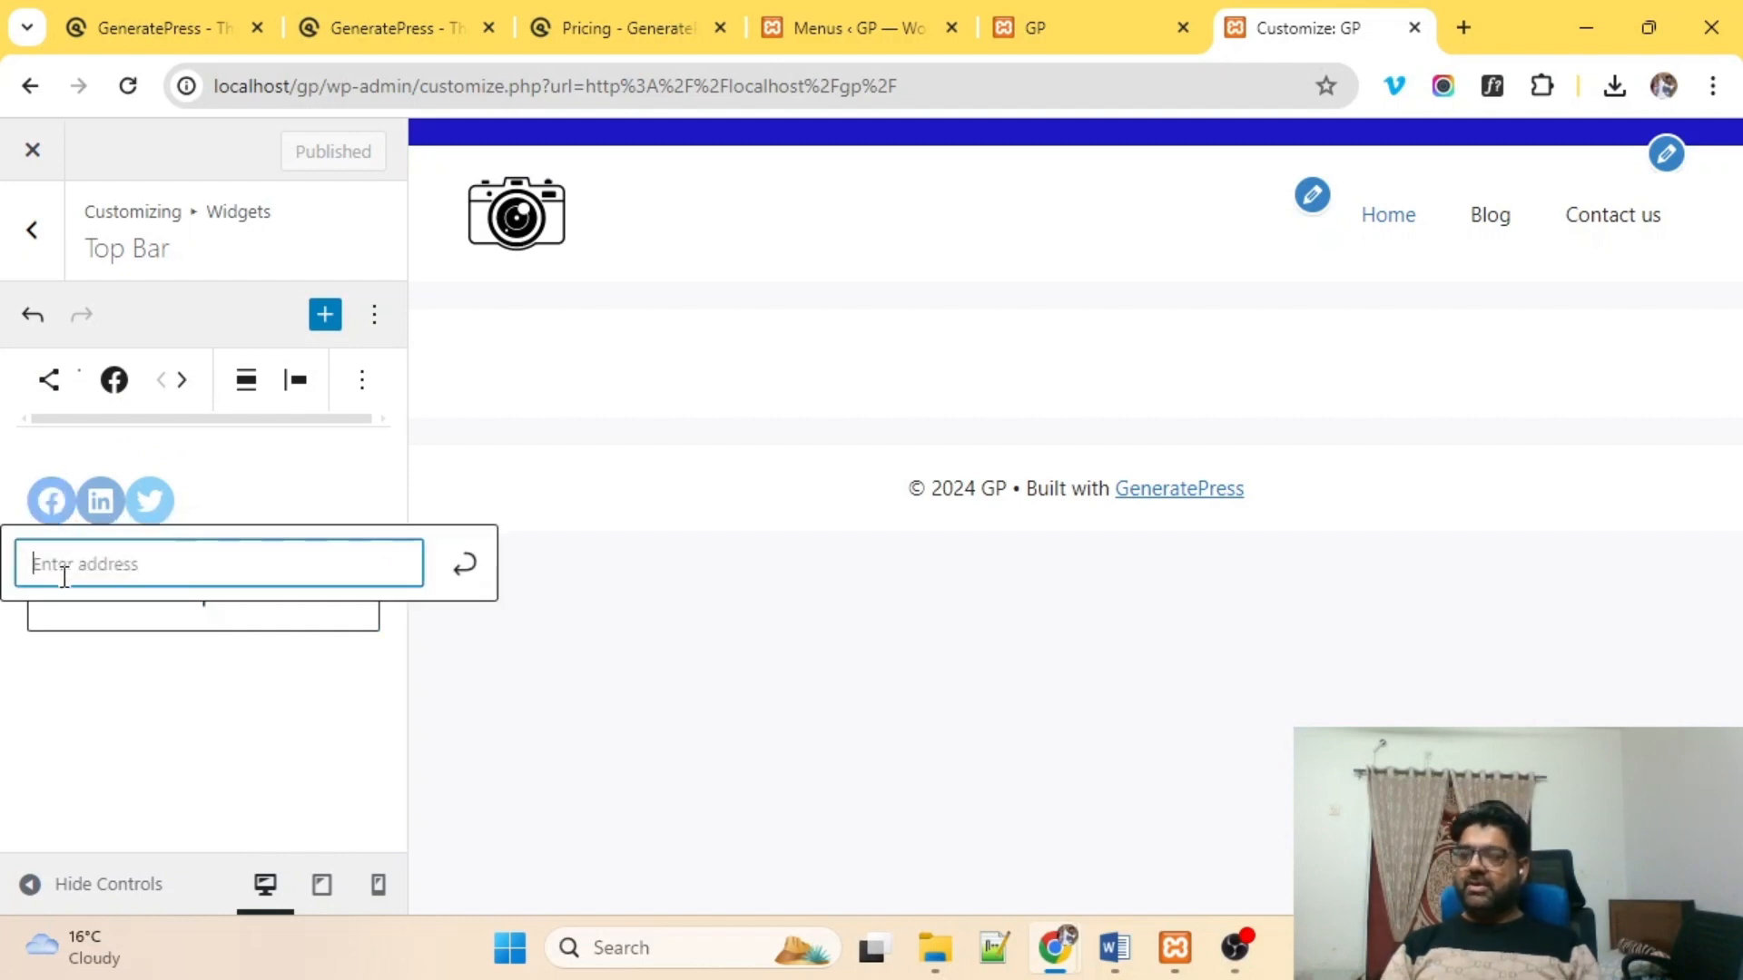
{"action": "type", "text": "facebo"}
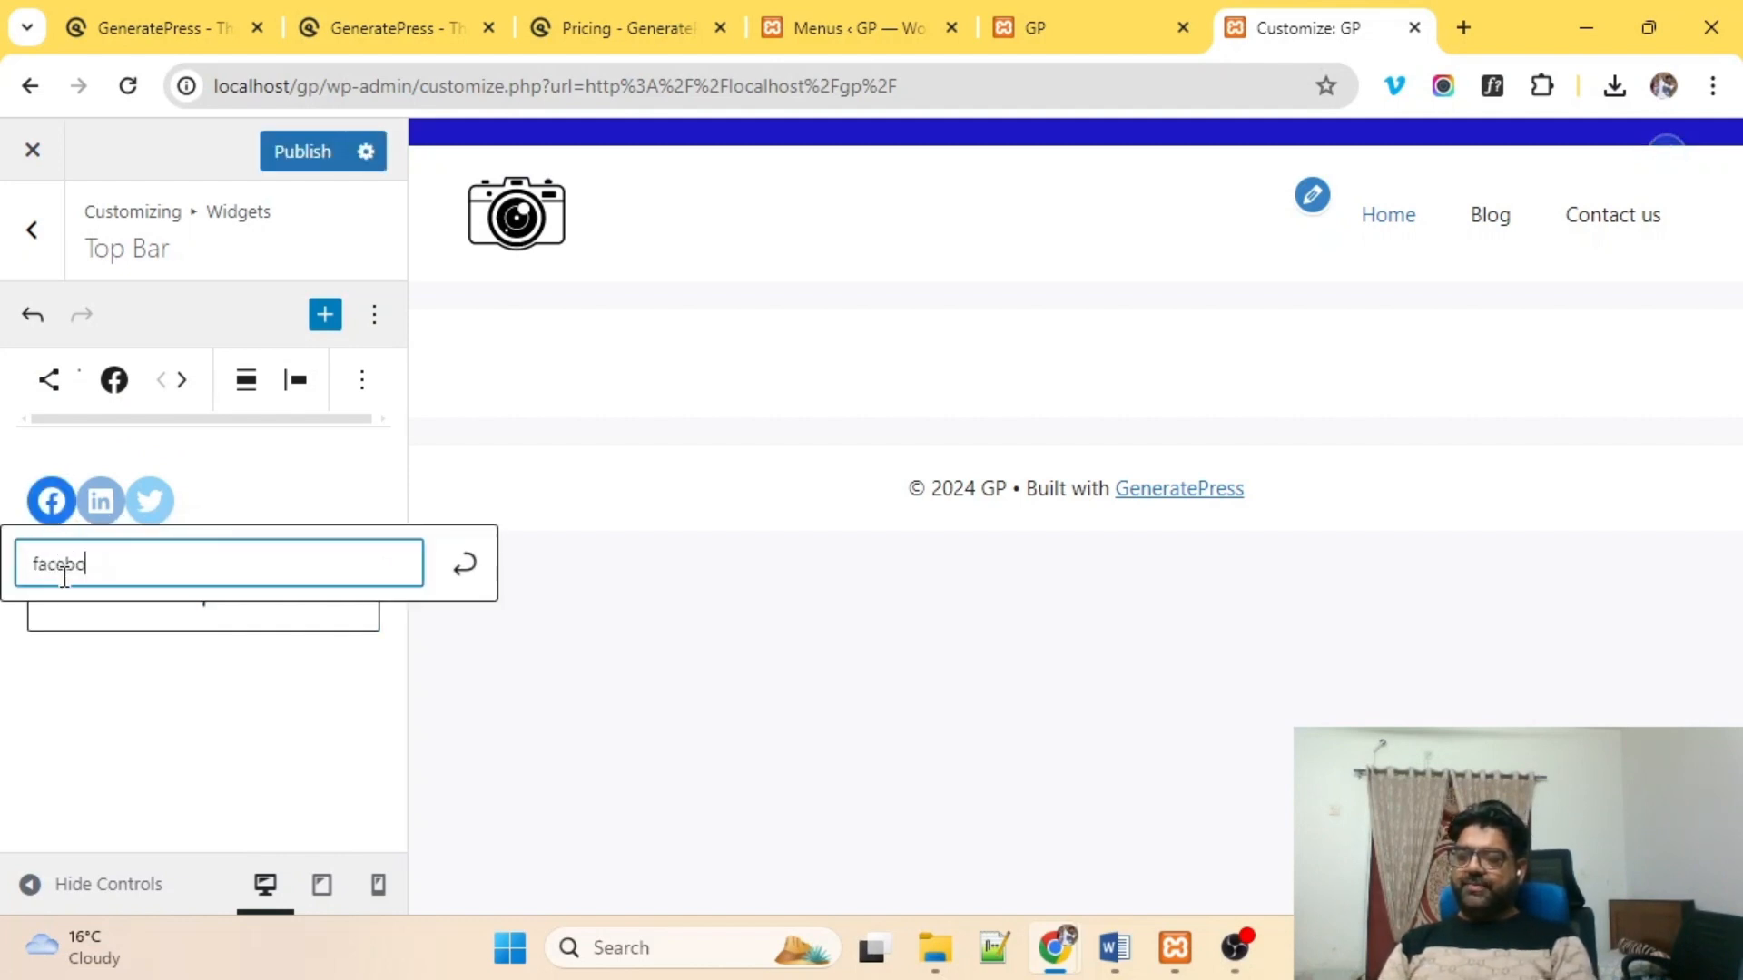
{"action": "type", "text": "ok.com"}
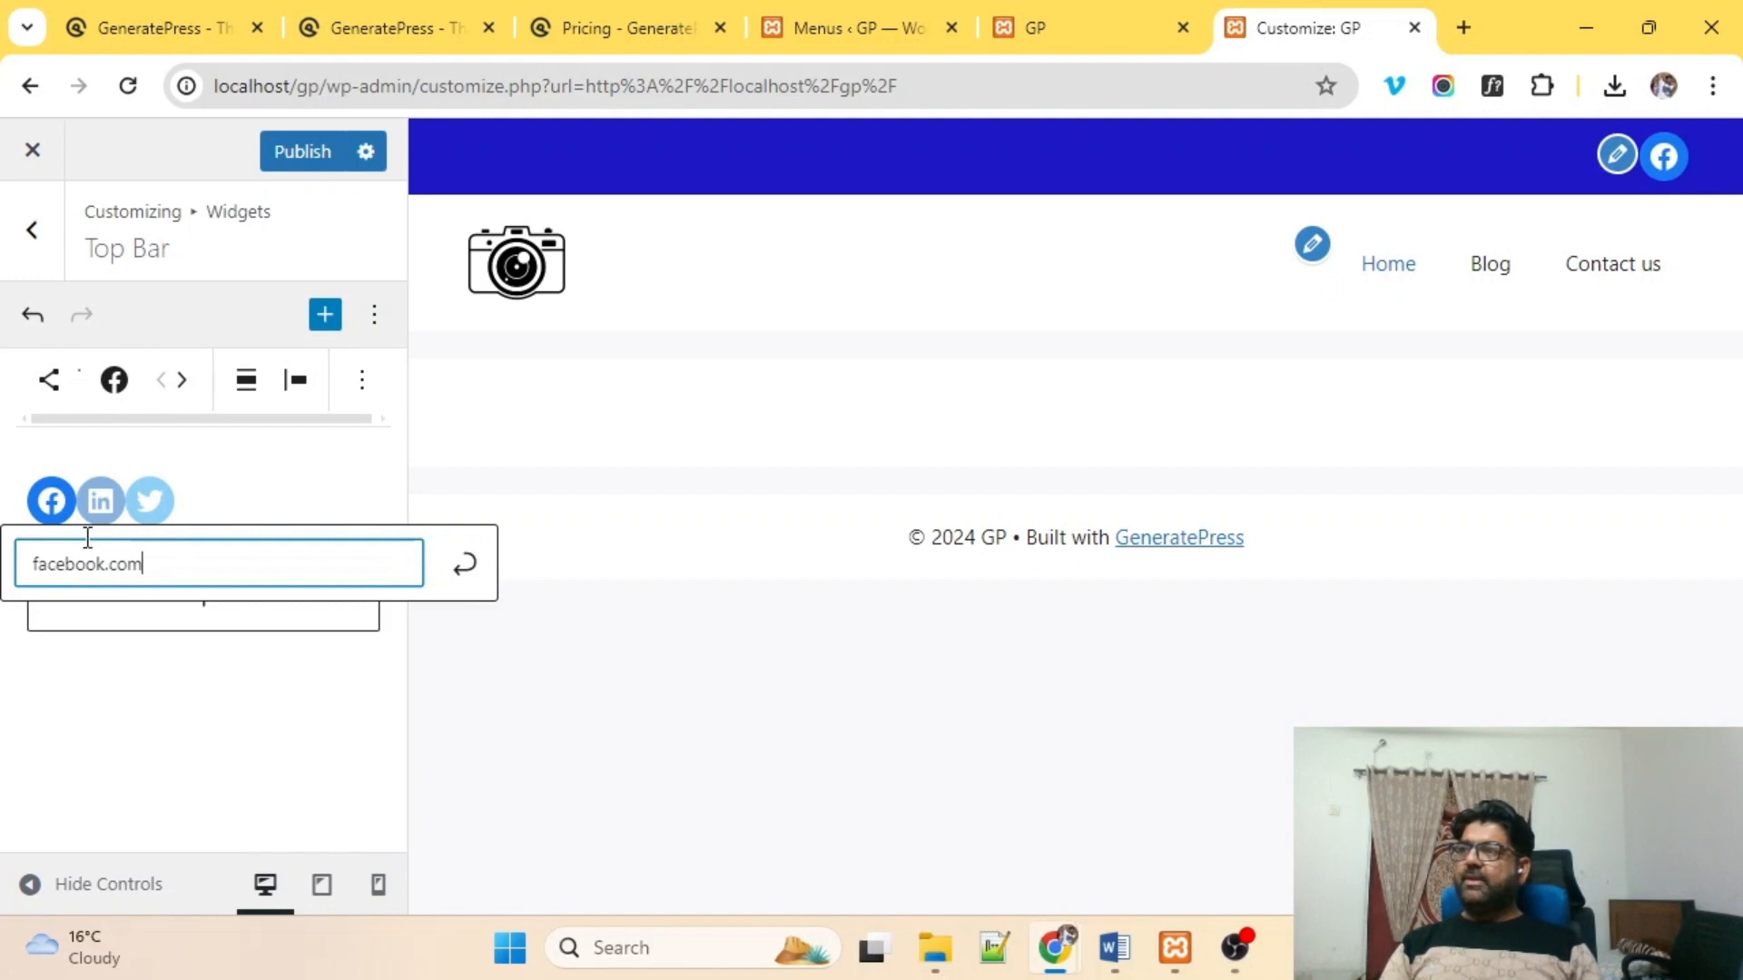
{"action": "left_click", "coordinate": [466, 568]}
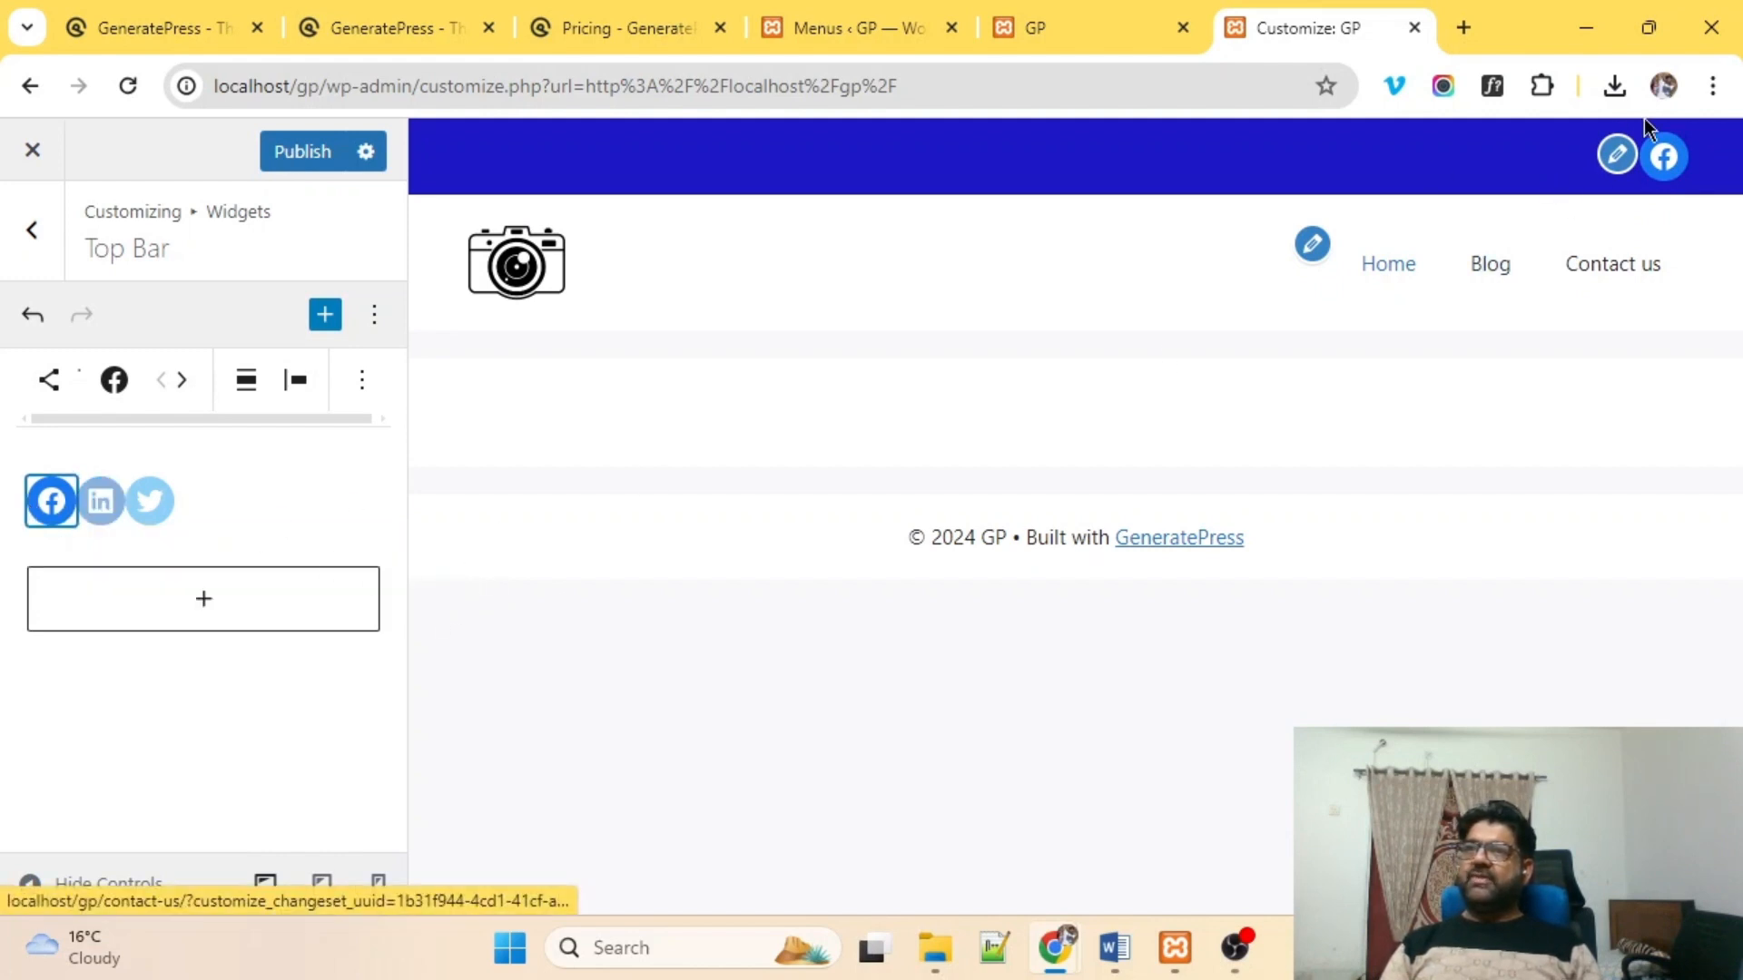
Complete the LinkedIn link as linkedin.com and set the Twitter icon's link to ywitter.
{"action": "left_click", "coordinate": [99, 501]}
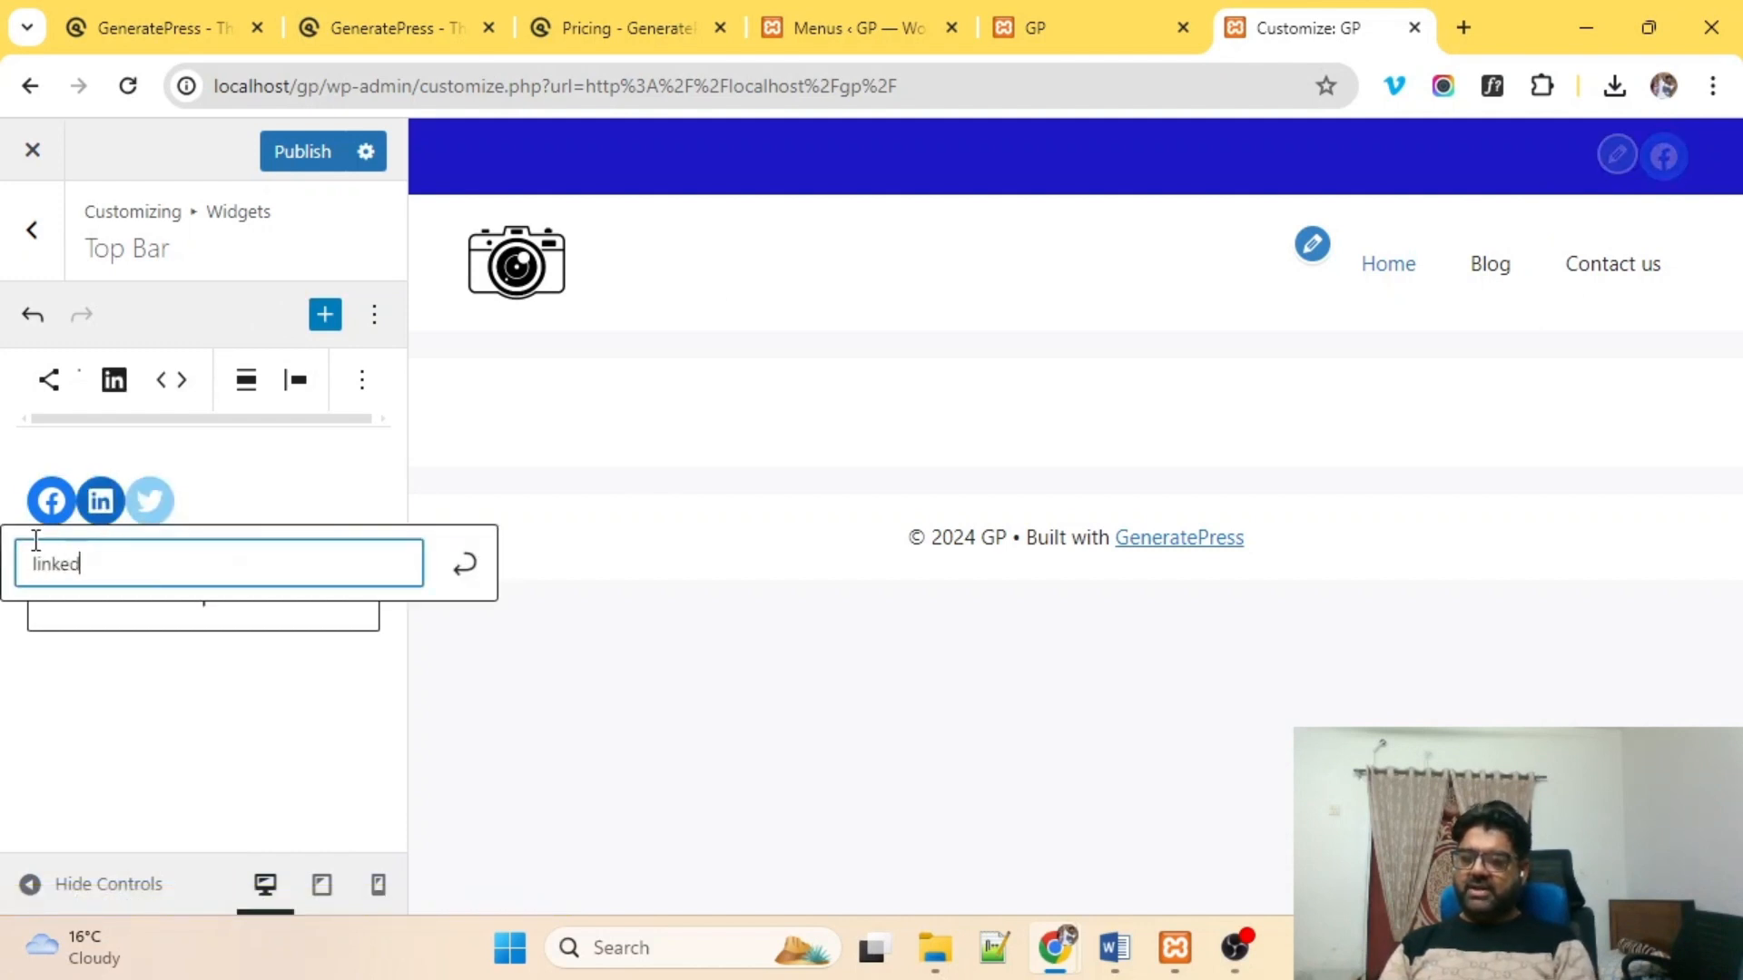
{"action": "type", "text": "om"}
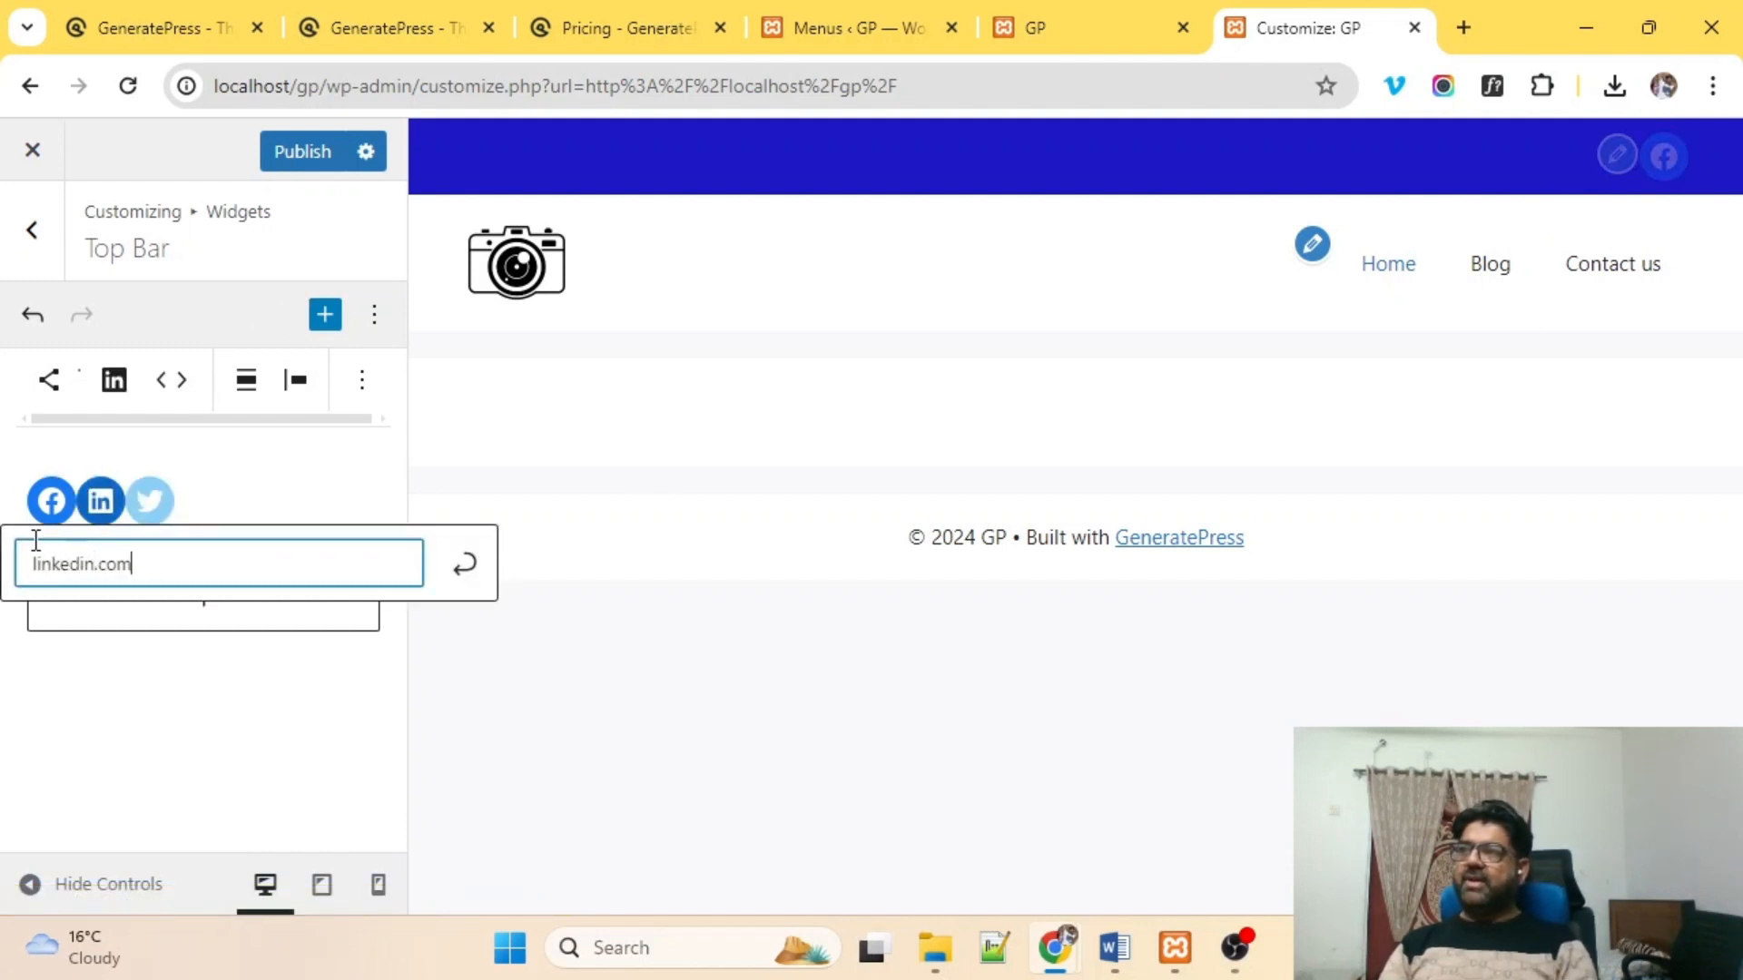
{"action": "left_click", "coordinate": [154, 498]}
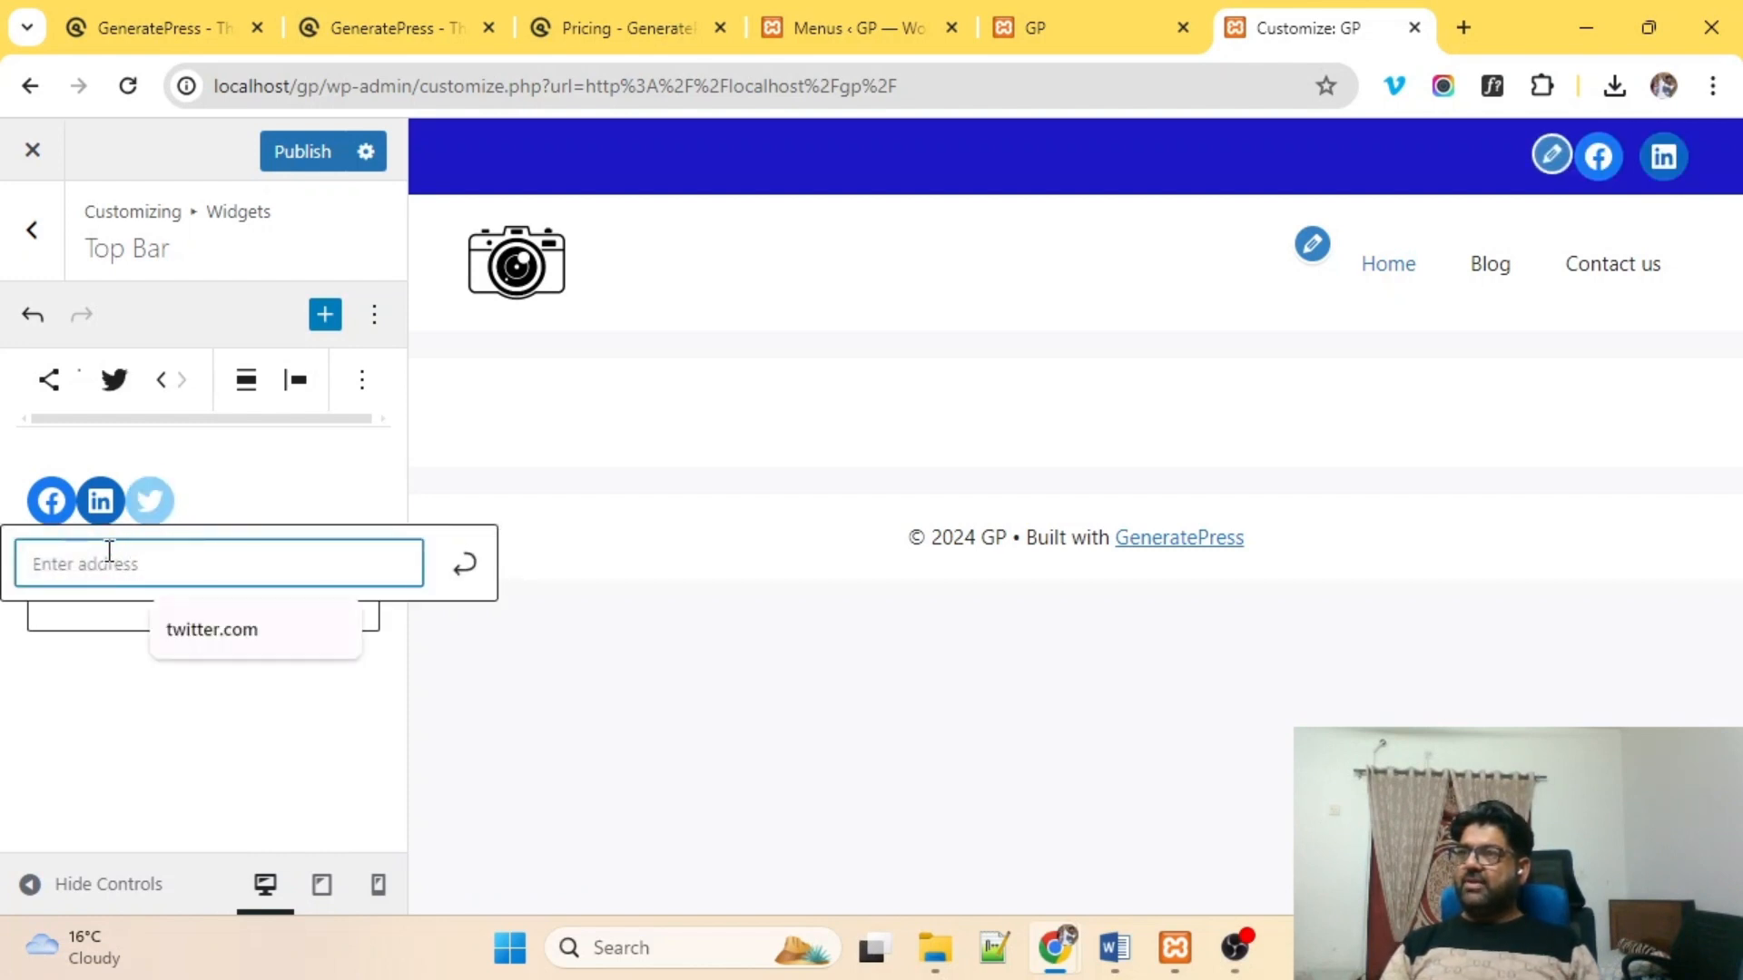
{"action": "type", "text": "ywitter.com"}
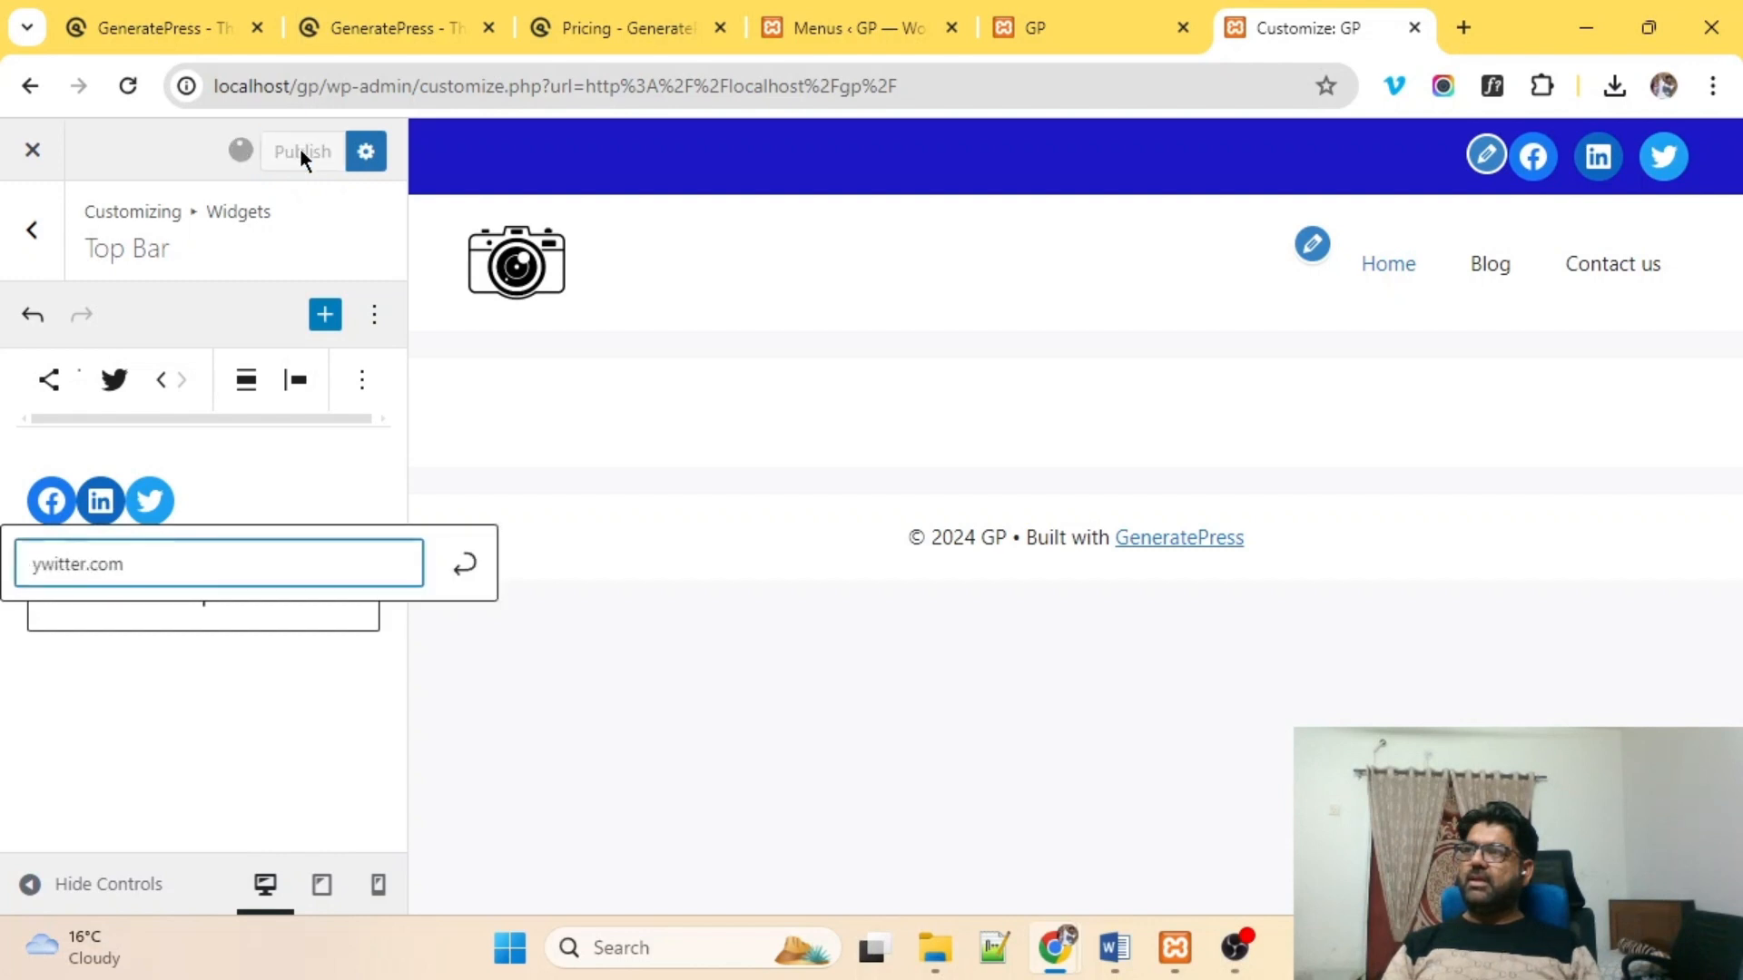
{"action": "left_click", "coordinate": [205, 618]}
Add a paragraph with the contact e-mail address to the top bar and publish.
{"action": "scroll", "coordinate": [177, 708], "scroll_direction": "down", "scroll_amount": 2}
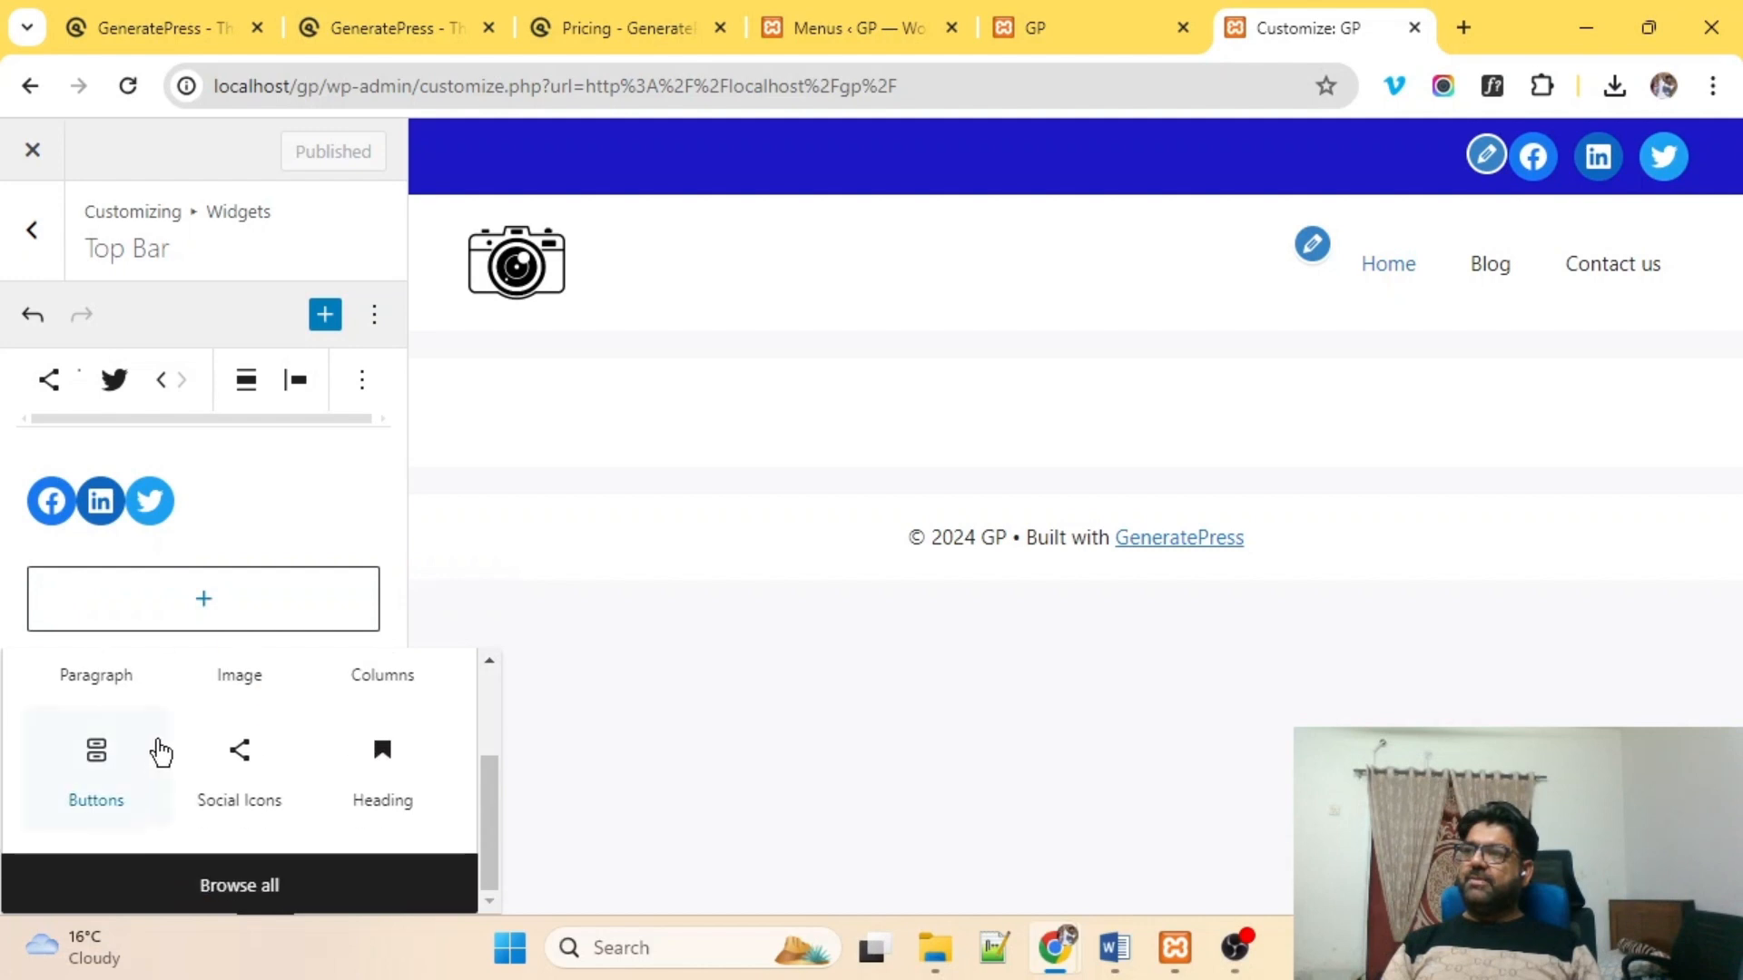
{"action": "scroll", "coordinate": [264, 720], "scroll_direction": "up", "scroll_amount": 2}
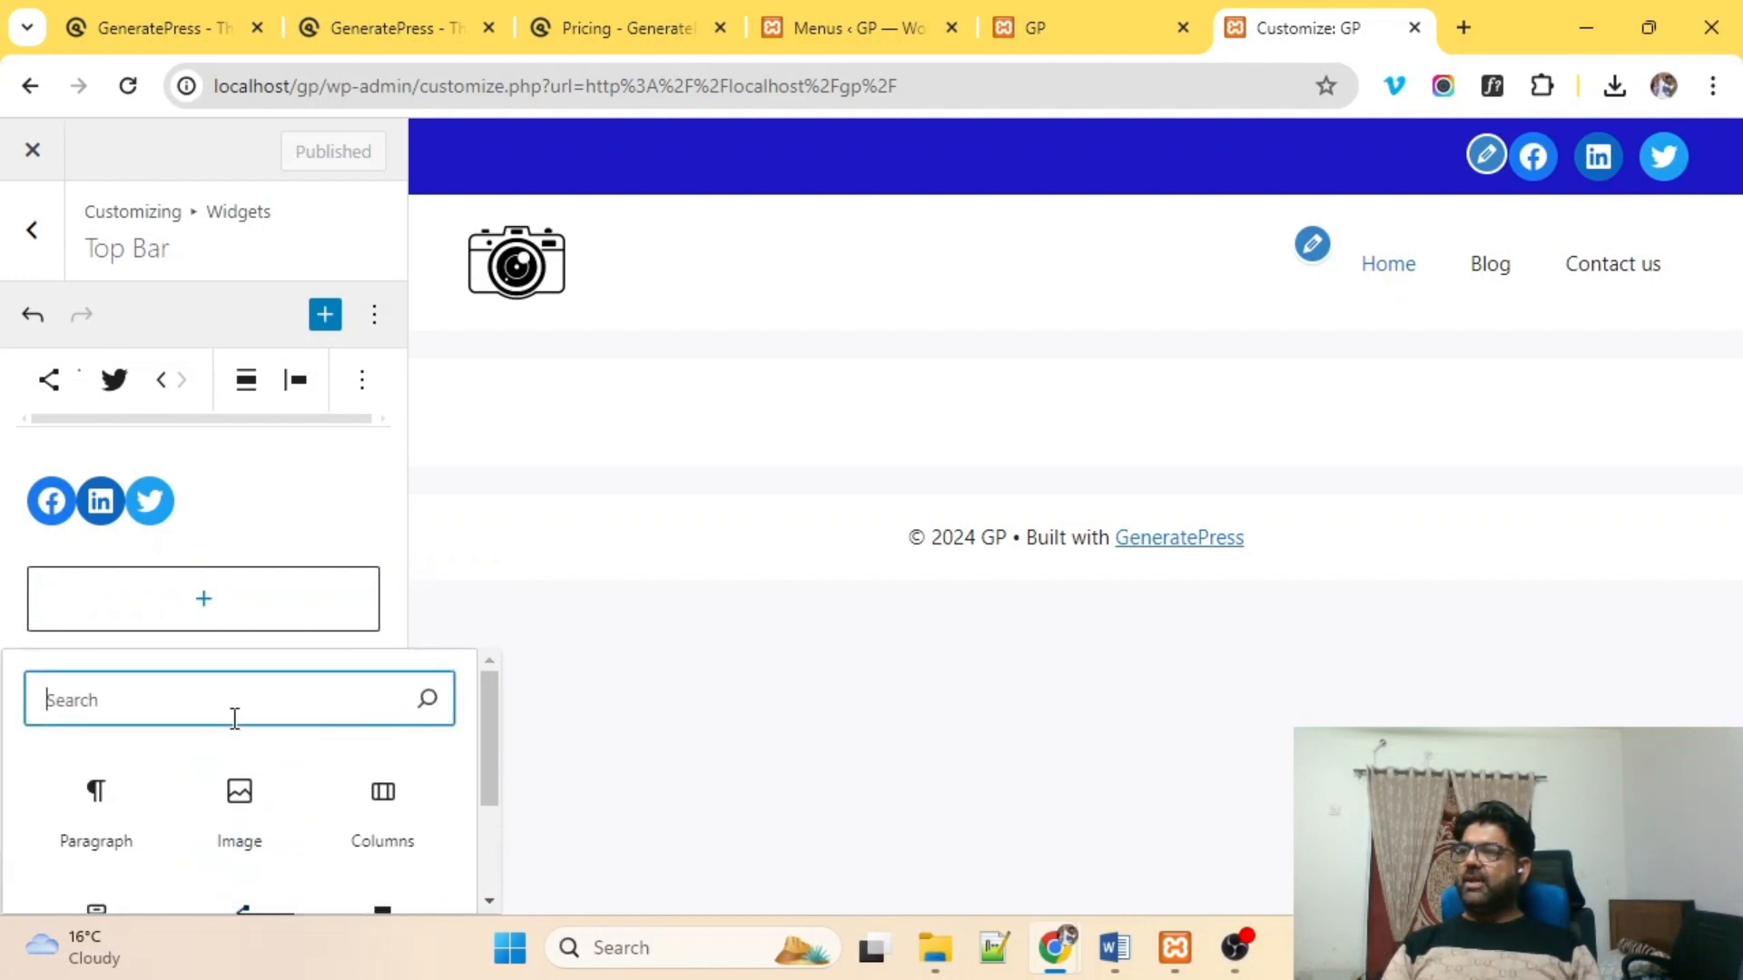
{"action": "scroll", "coordinate": [218, 726], "scroll_direction": "down", "scroll_amount": 2}
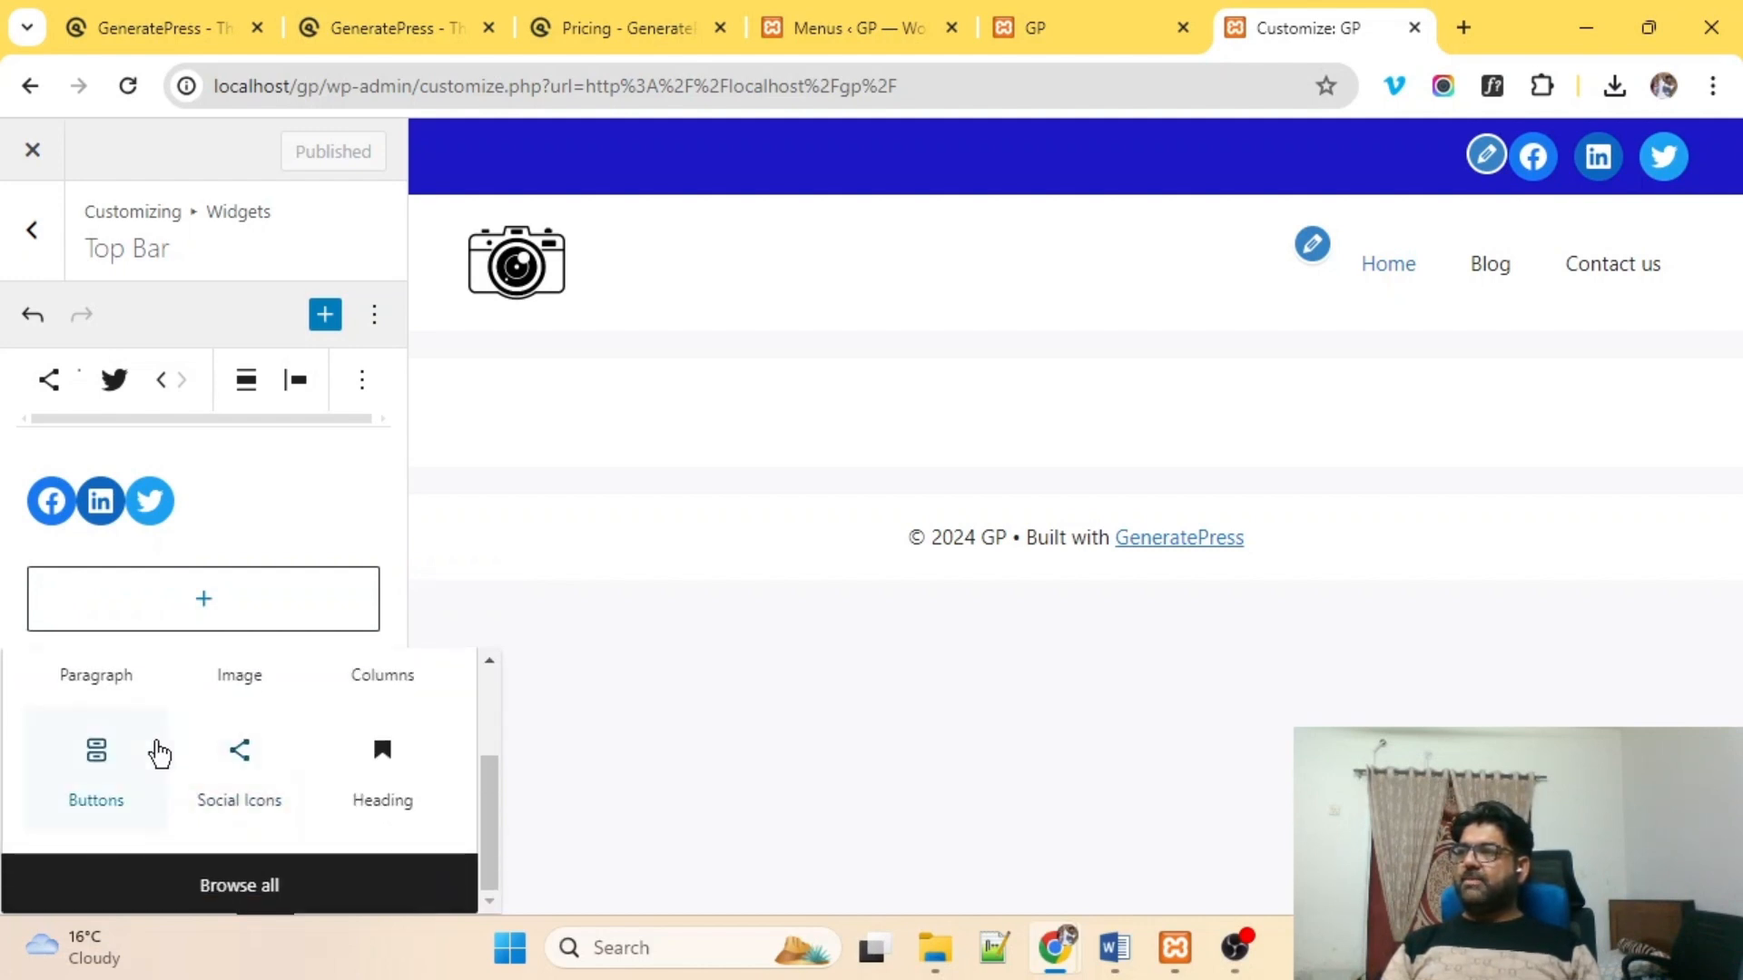
{"action": "scroll", "coordinate": [162, 740], "scroll_direction": "up", "scroll_amount": 2}
{"action": "left_click", "coordinate": [71, 807]}
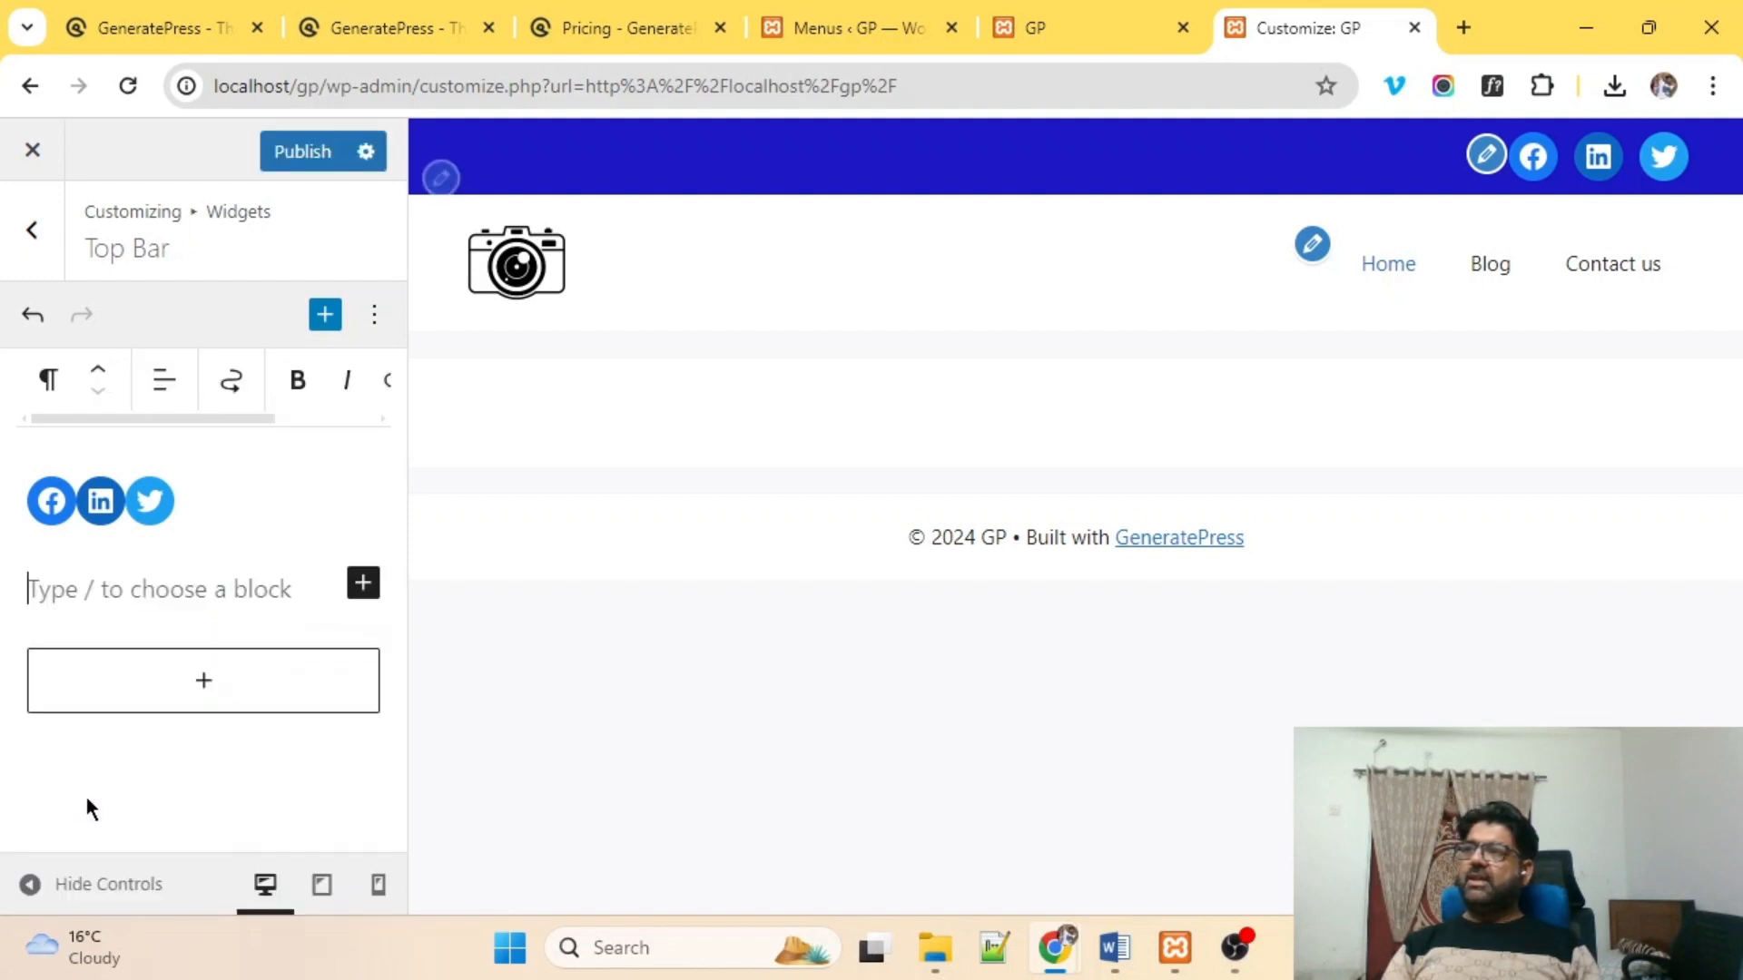
{"action": "type", "text": "in"}
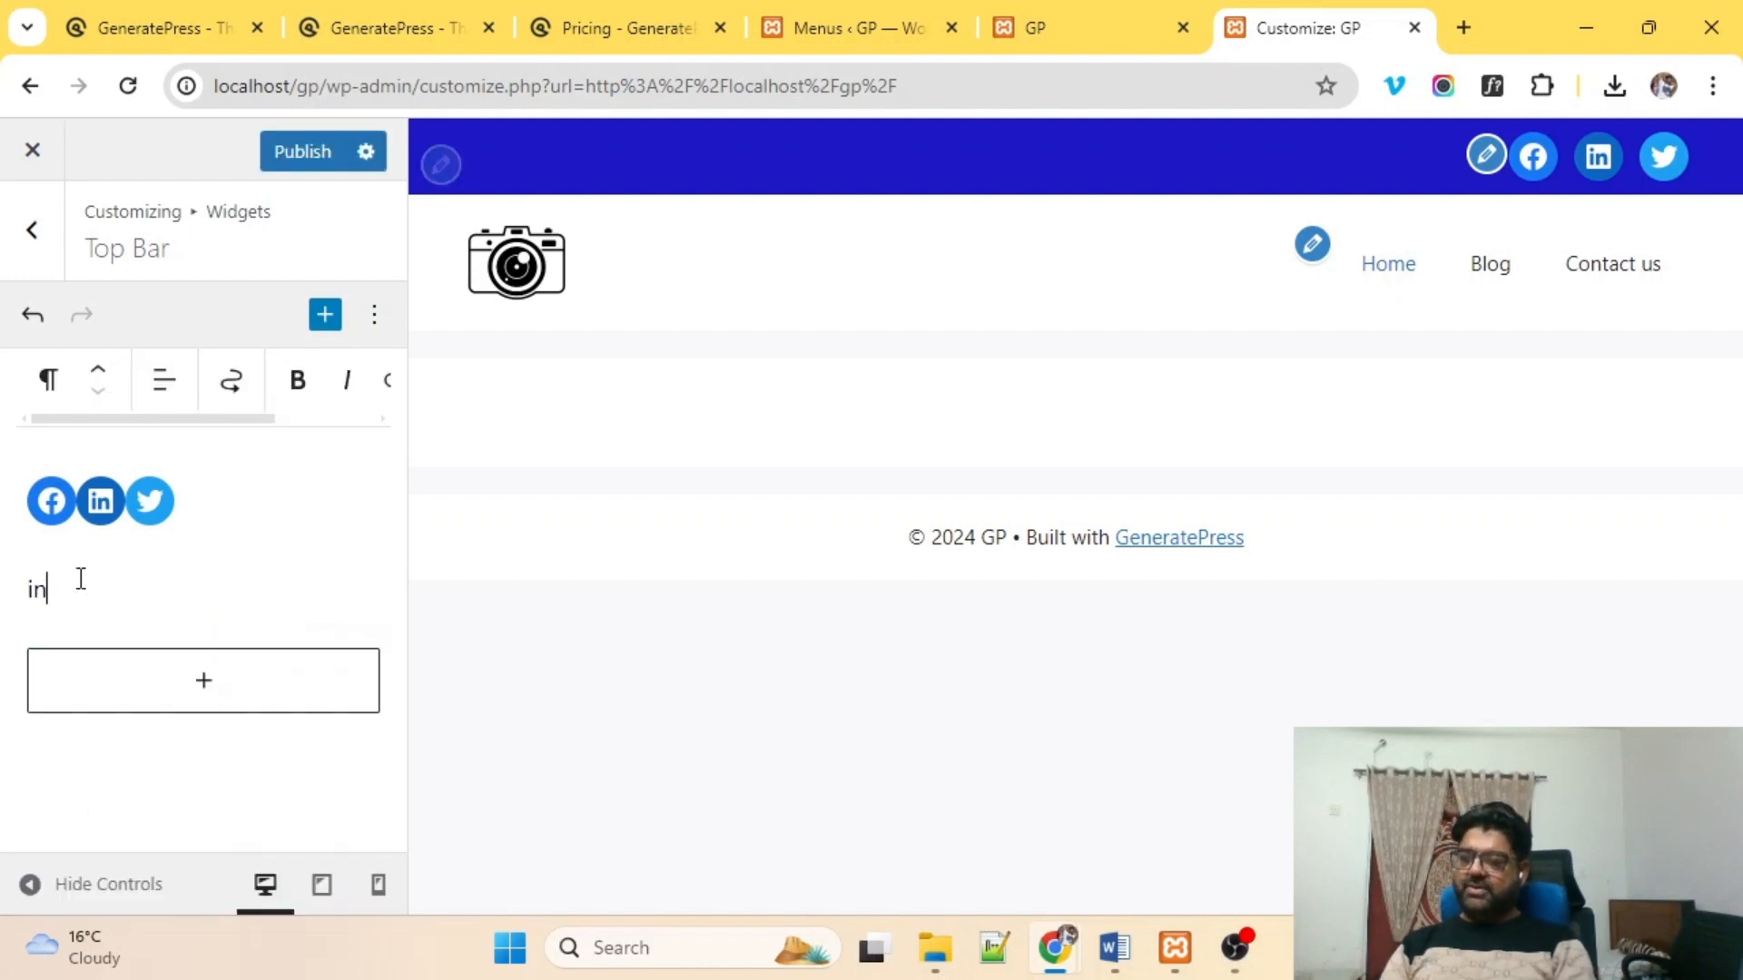
{"action": "type", "text": "fo@m"}
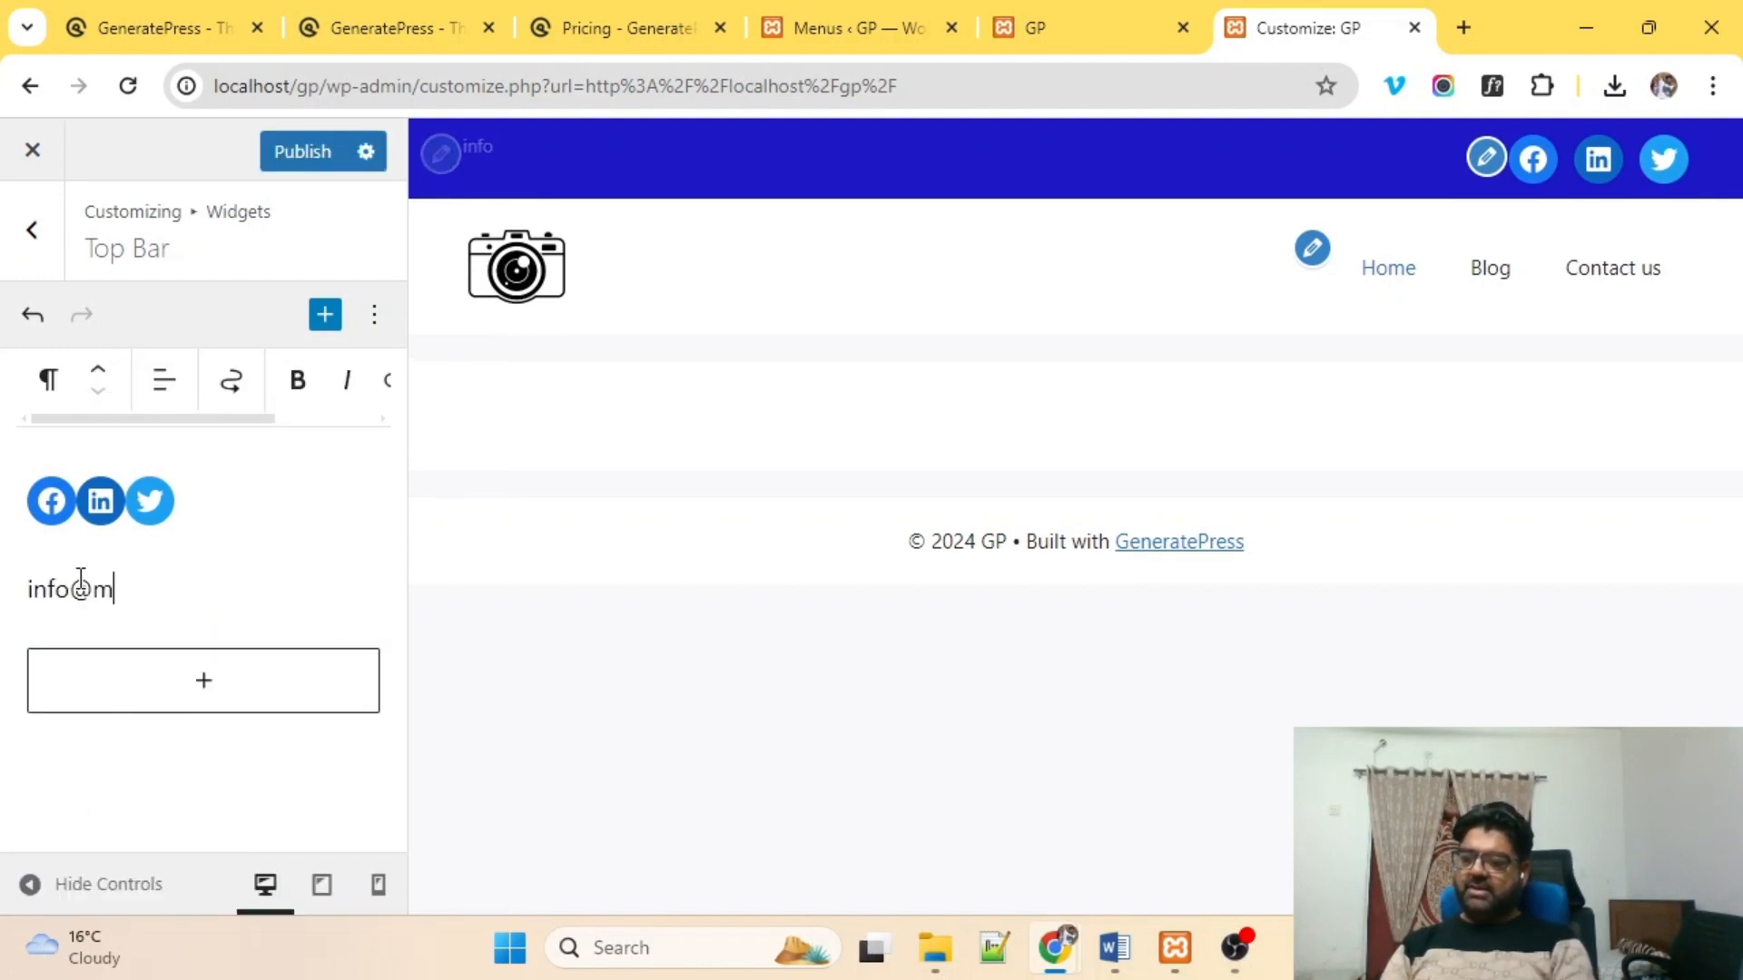
{"action": "type", "text": "ysite.com"}
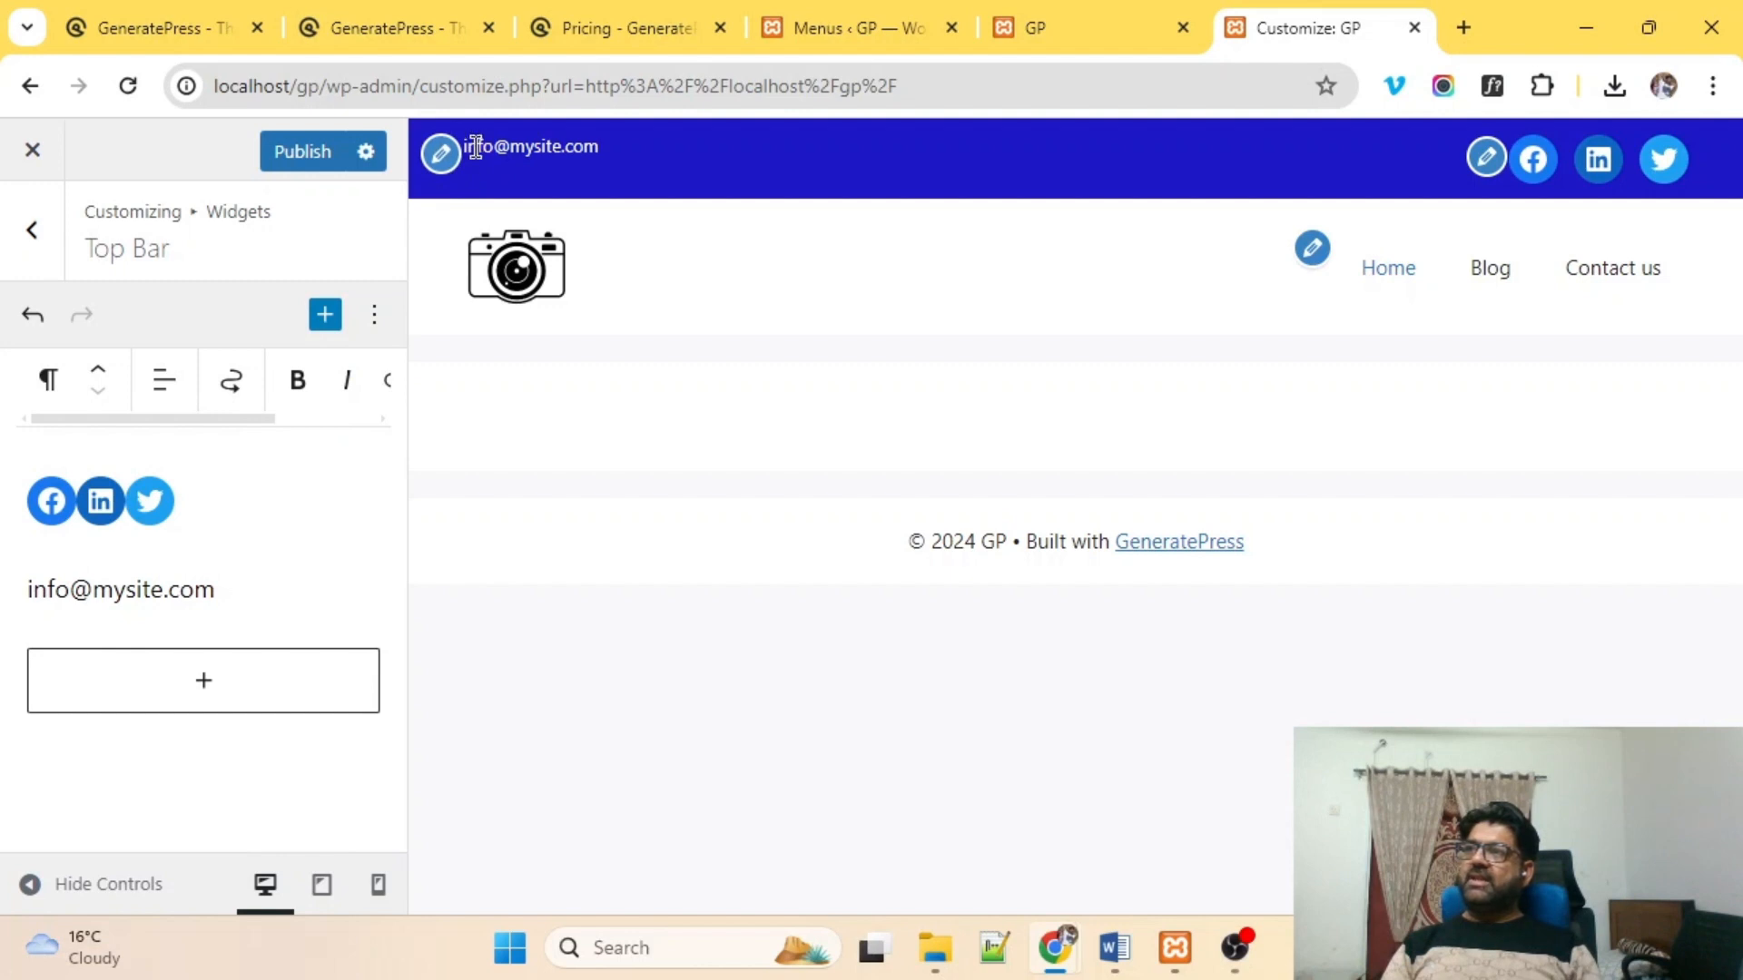
{"action": "left_click", "coordinate": [313, 149]}
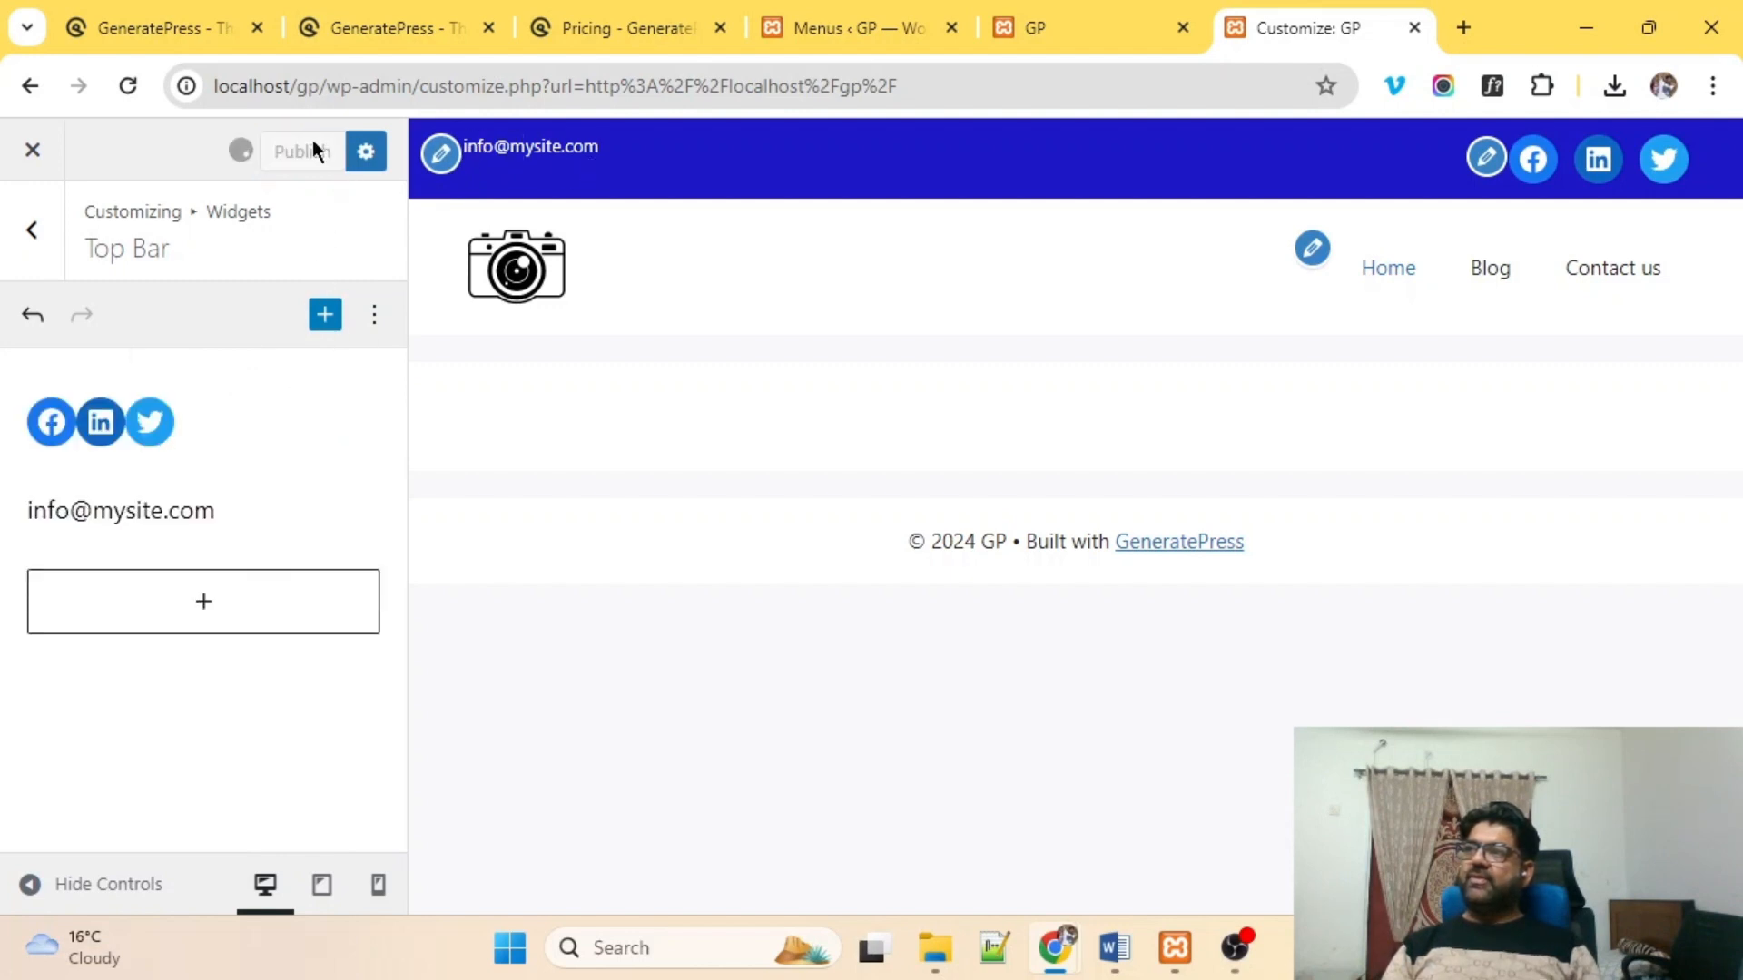
Return to the main Customizer menu and look through the Colors settings.
{"action": "left_click", "coordinate": [26, 259]}
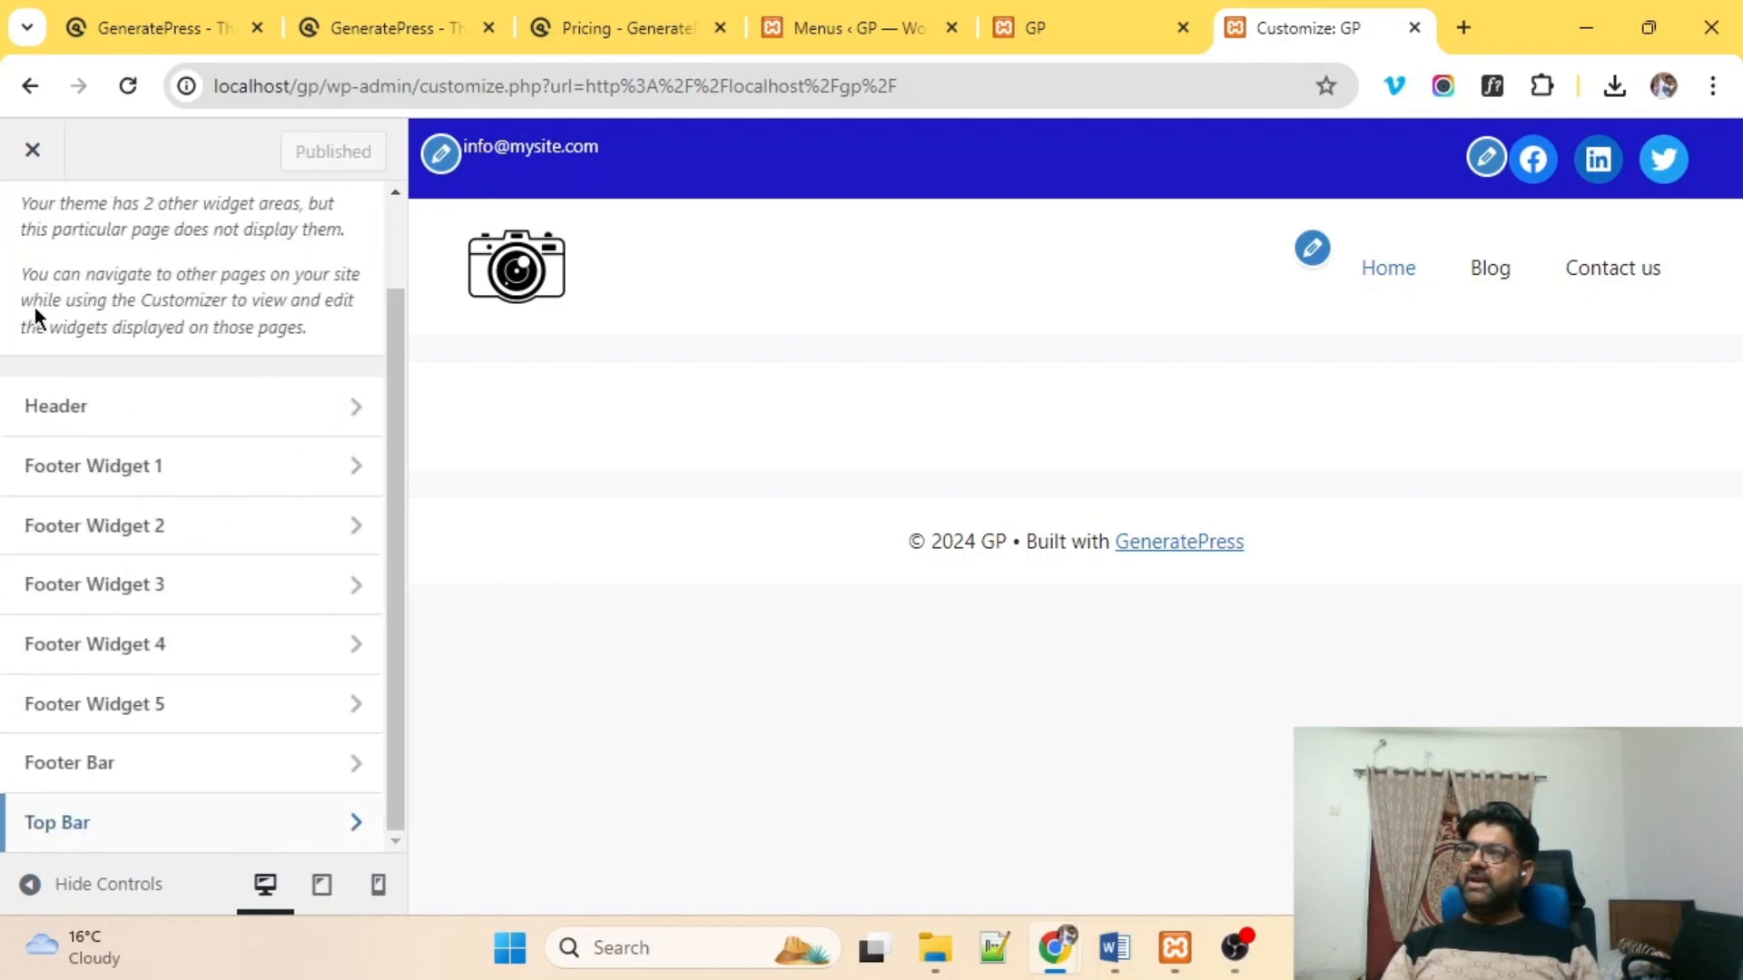
{"action": "left_click", "coordinate": [28, 227]}
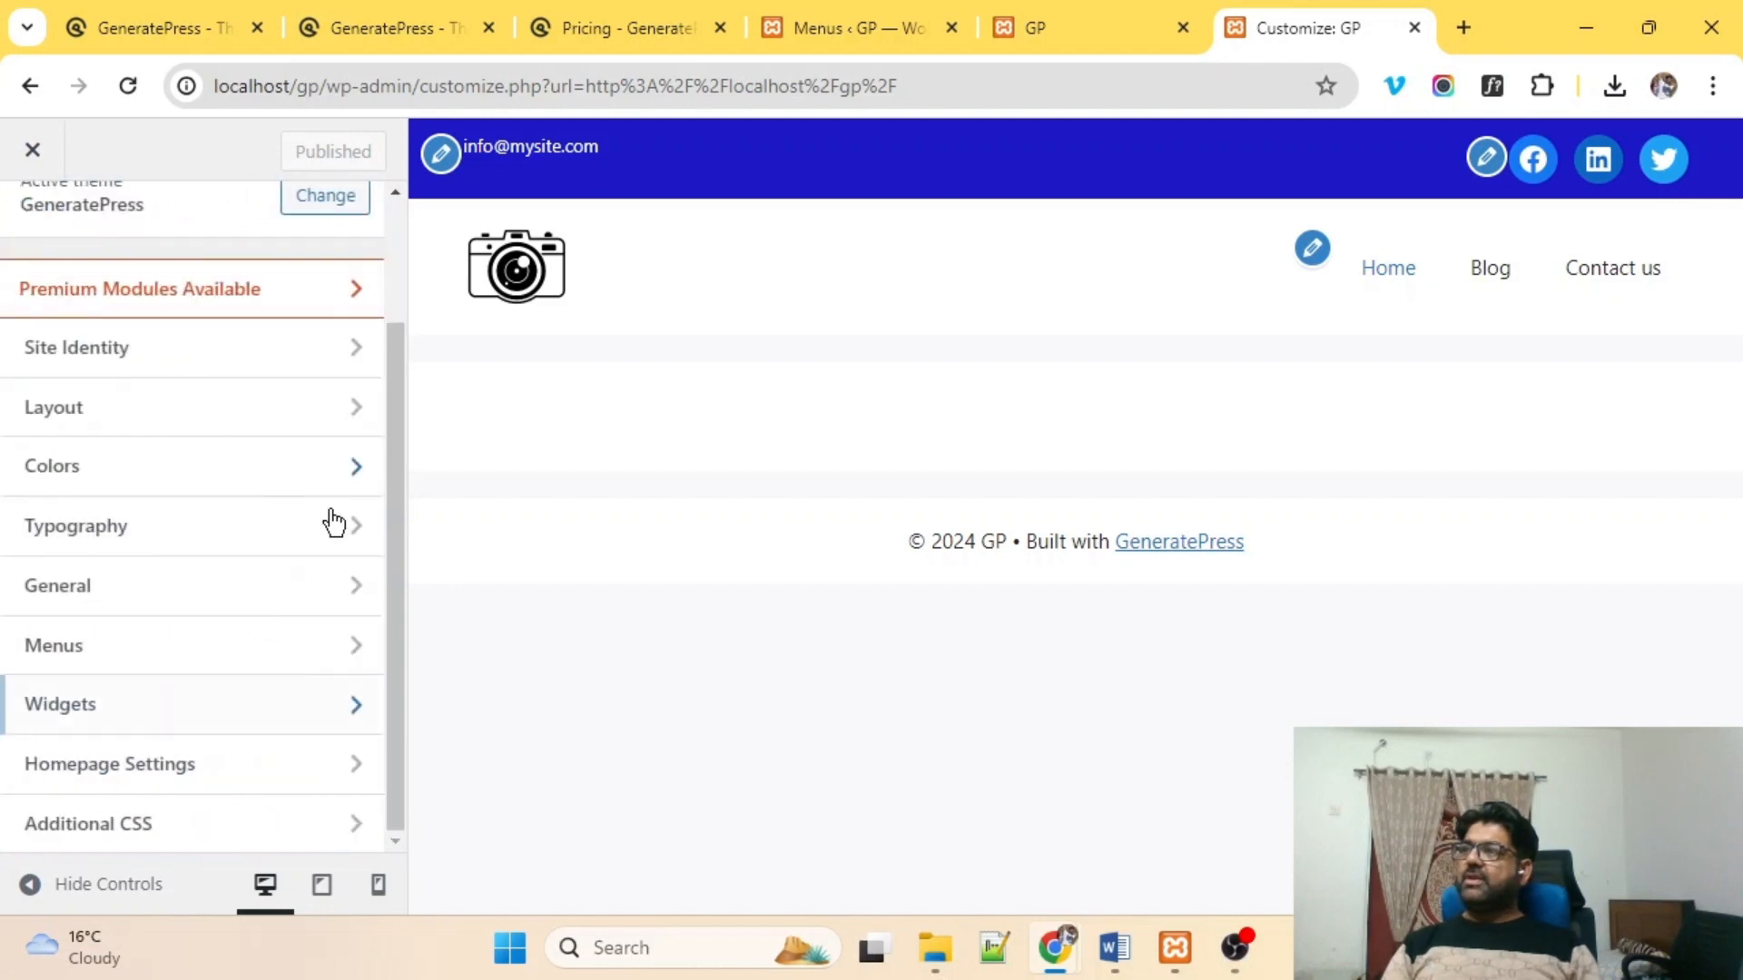
{"action": "left_click", "coordinate": [105, 487]}
{"action": "scroll", "coordinate": [272, 557], "scroll_direction": "down", "scroll_amount": 5}
{"action": "scroll", "coordinate": [269, 557], "scroll_direction": "up", "scroll_amount": 5}
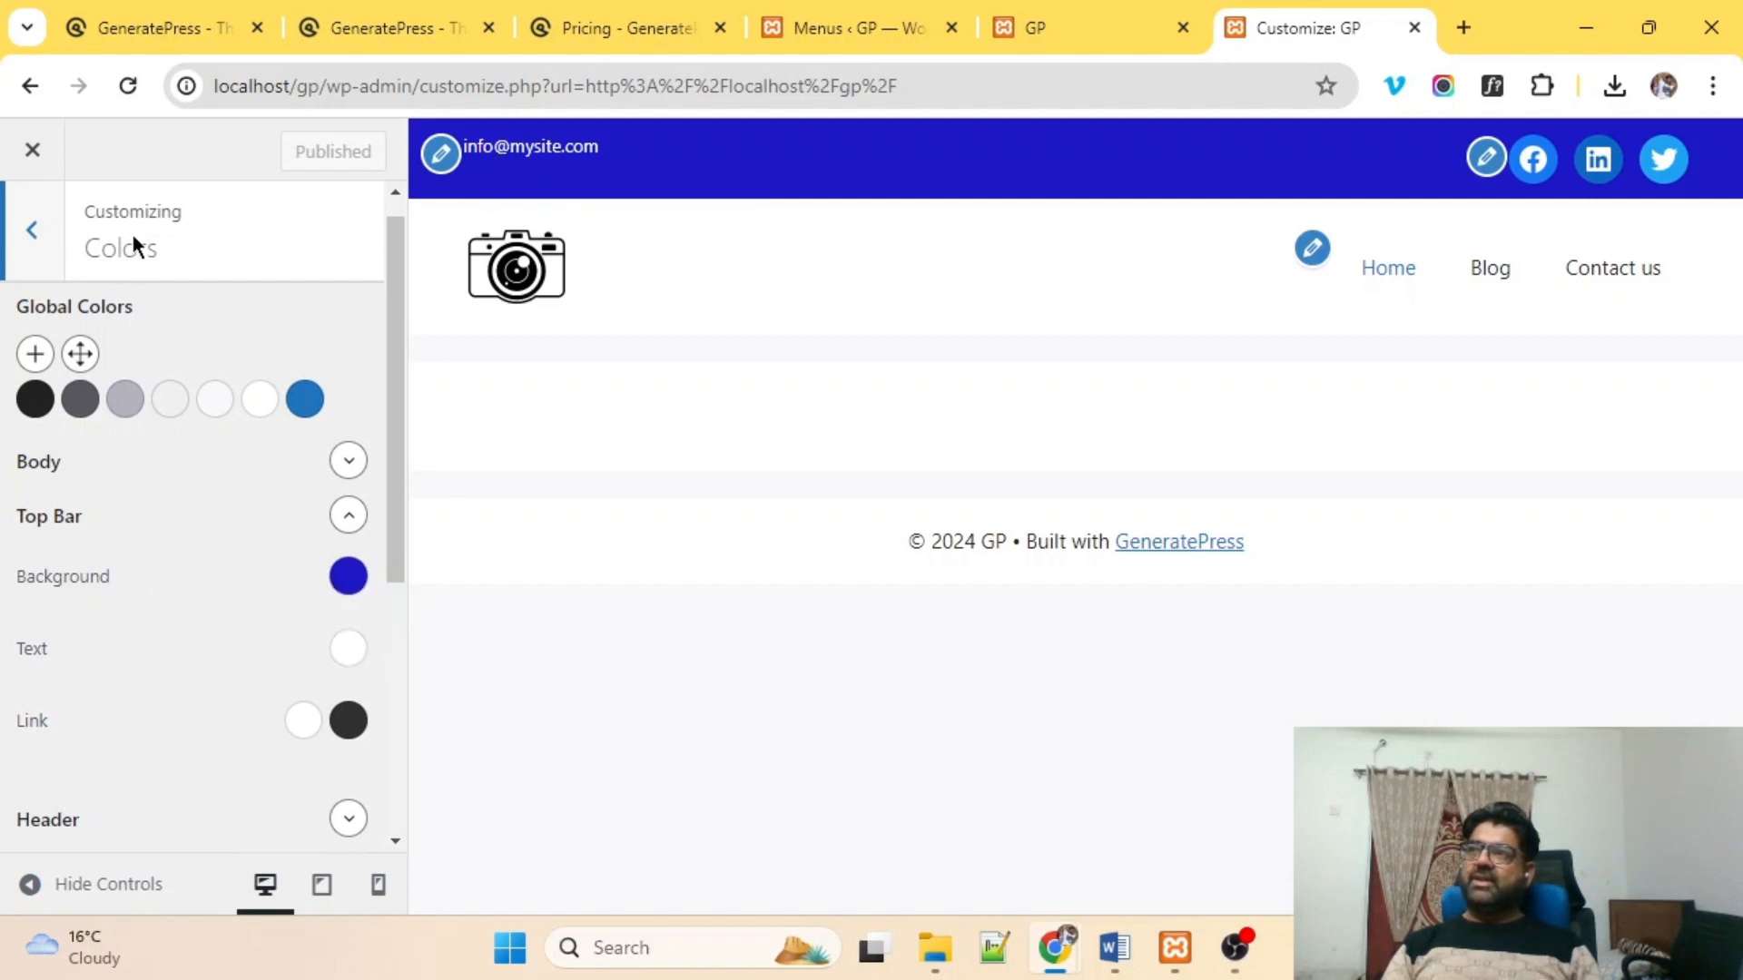
{"action": "left_click", "coordinate": [37, 254]}
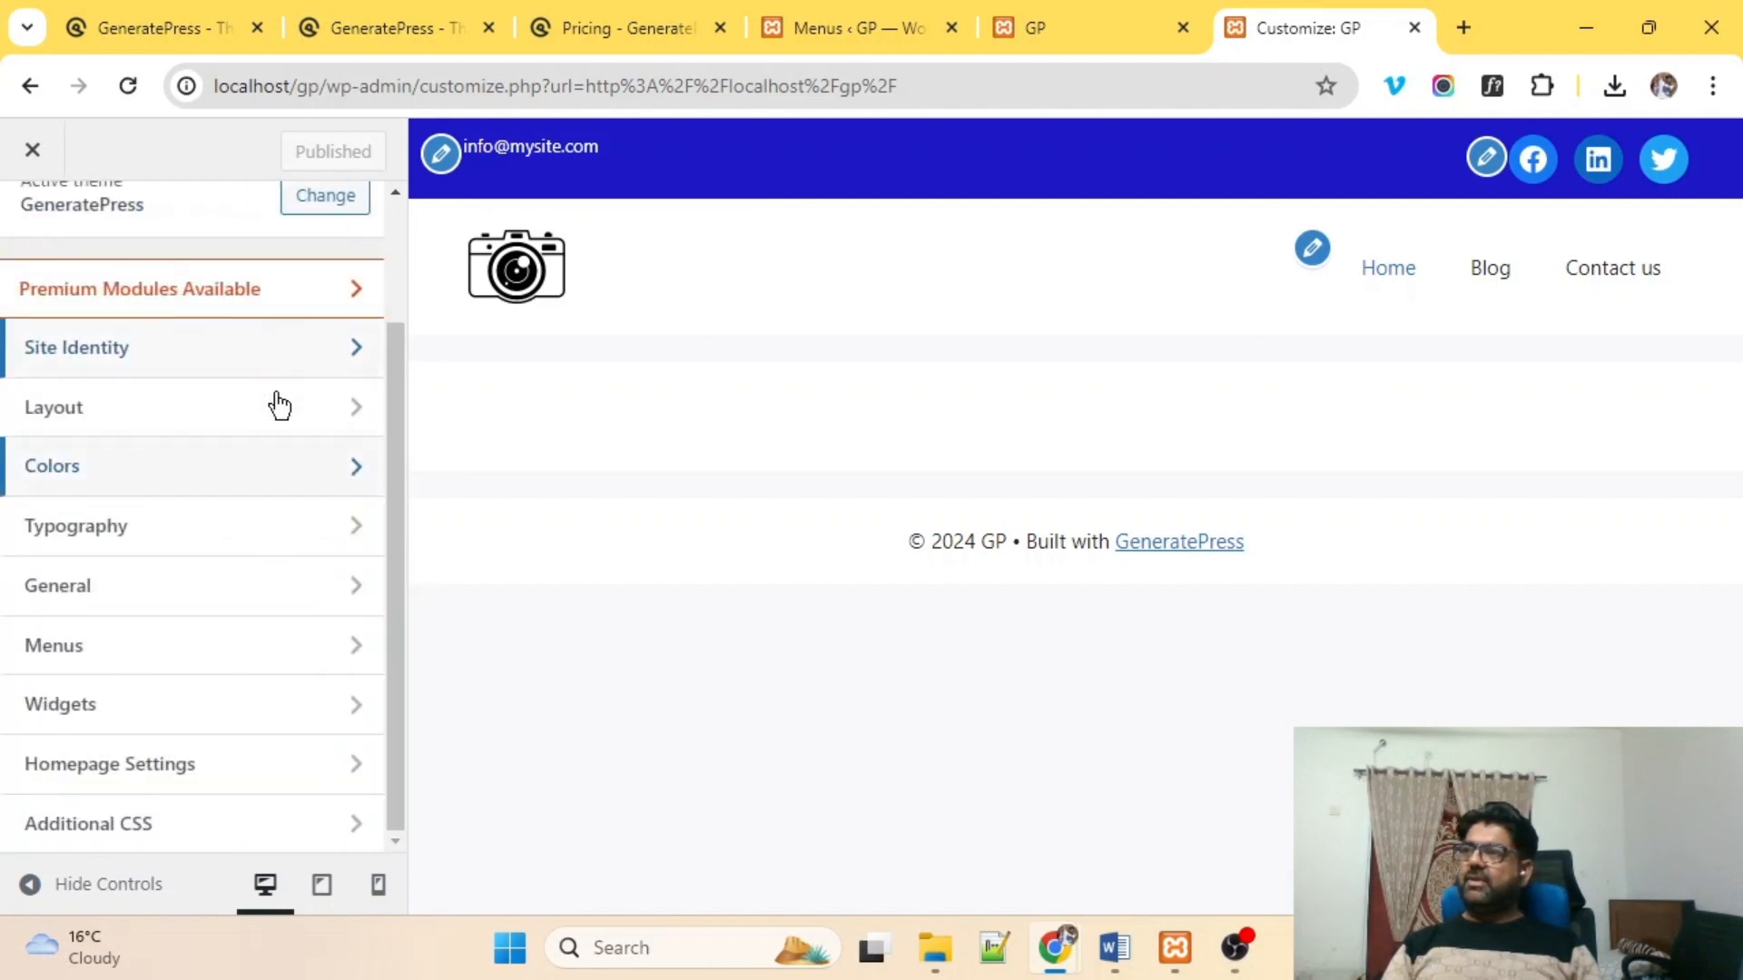
Reopen the widget areas and inspect the footer copyright line in the preview.
{"action": "left_click", "coordinate": [107, 717]}
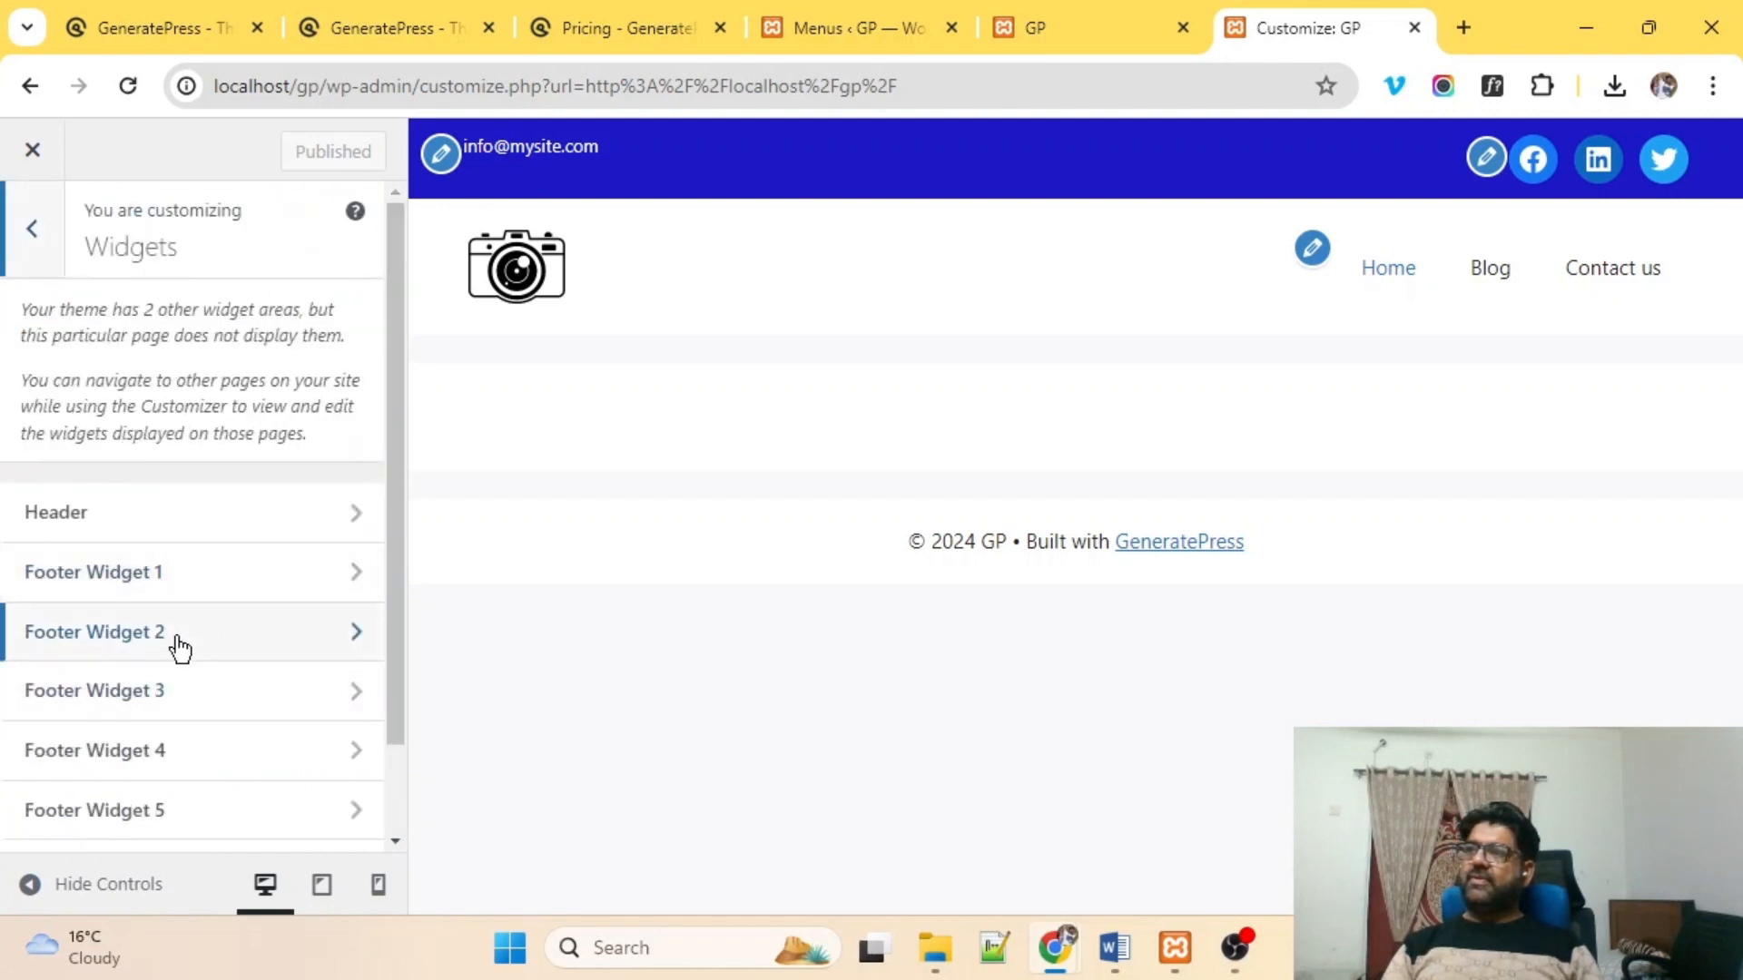
{"action": "scroll", "coordinate": [226, 762], "scroll_direction": "down", "scroll_amount": 2}
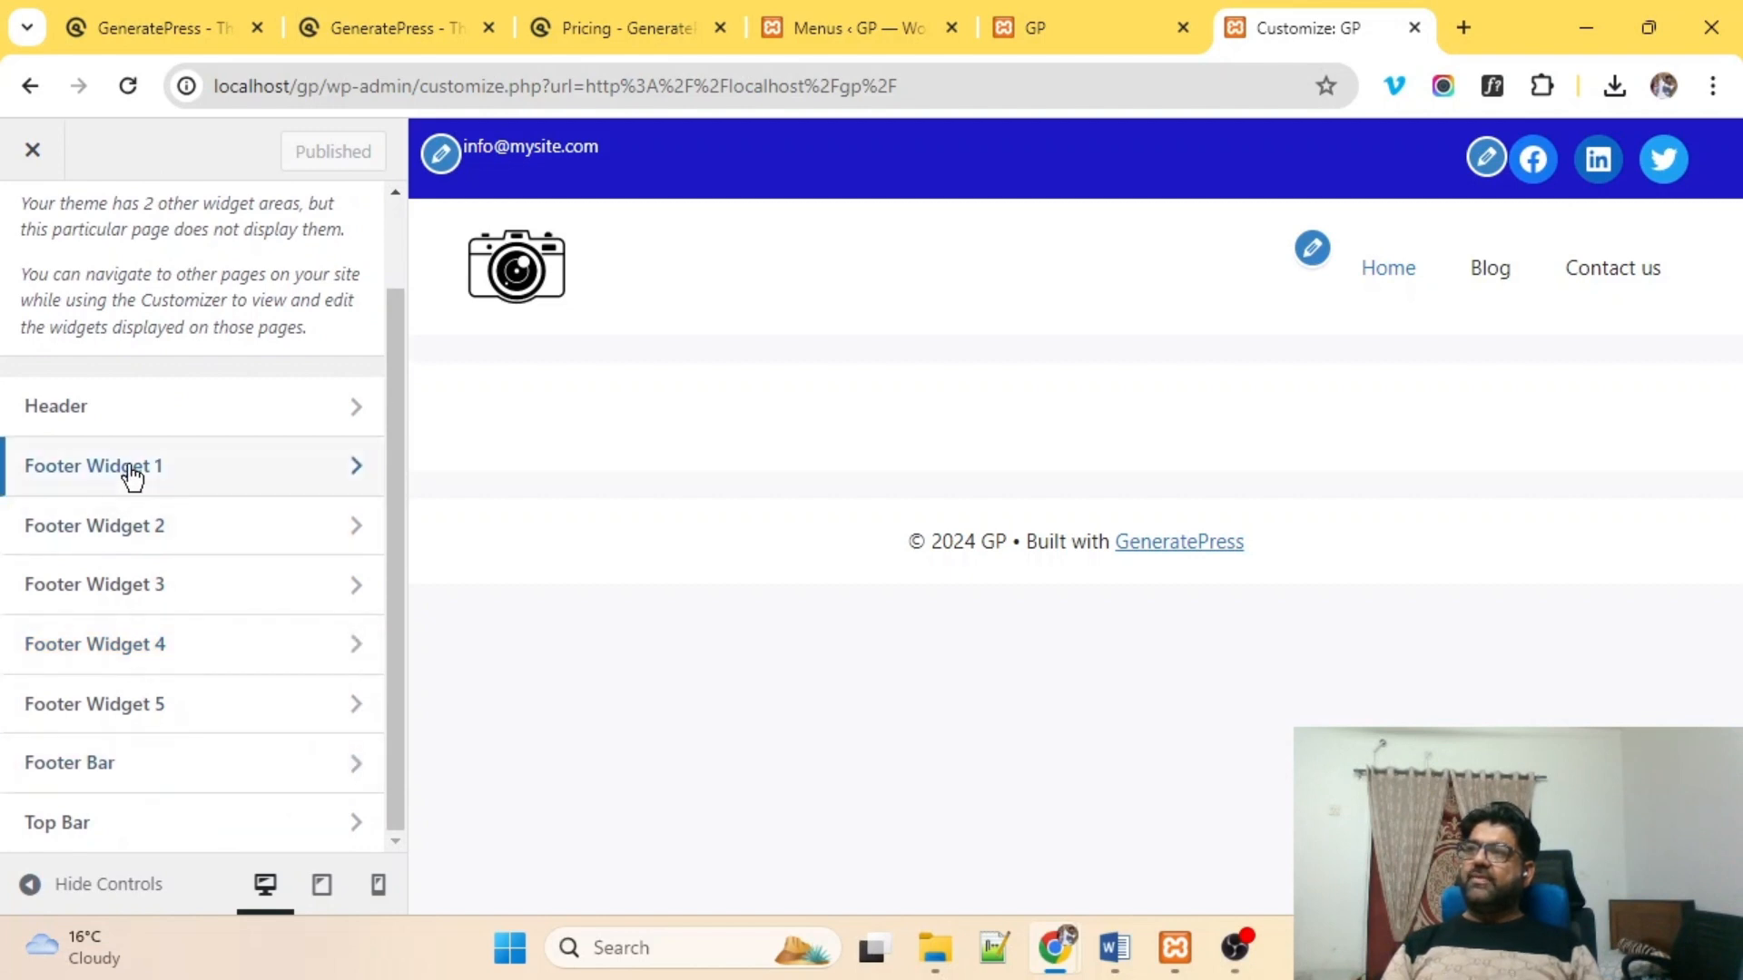
{"action": "left_click_drag", "start_coordinate": [951, 523], "coordinate": [1297, 545]}
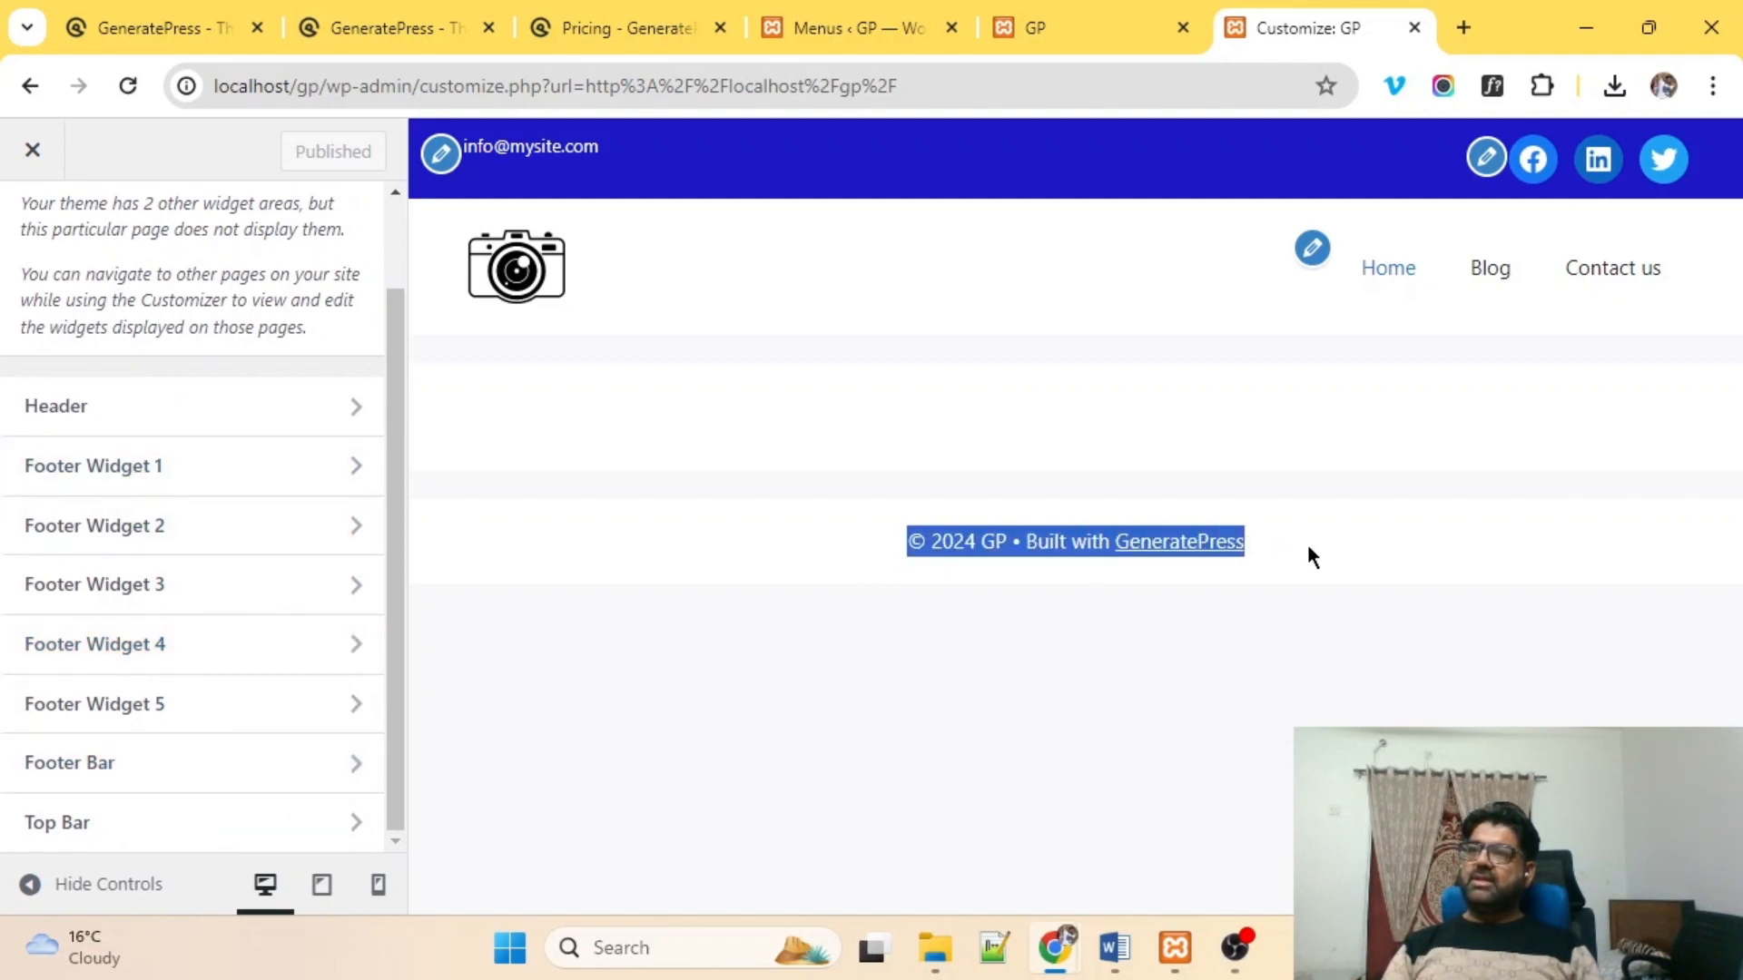
{"action": "left_click", "coordinate": [834, 546]}
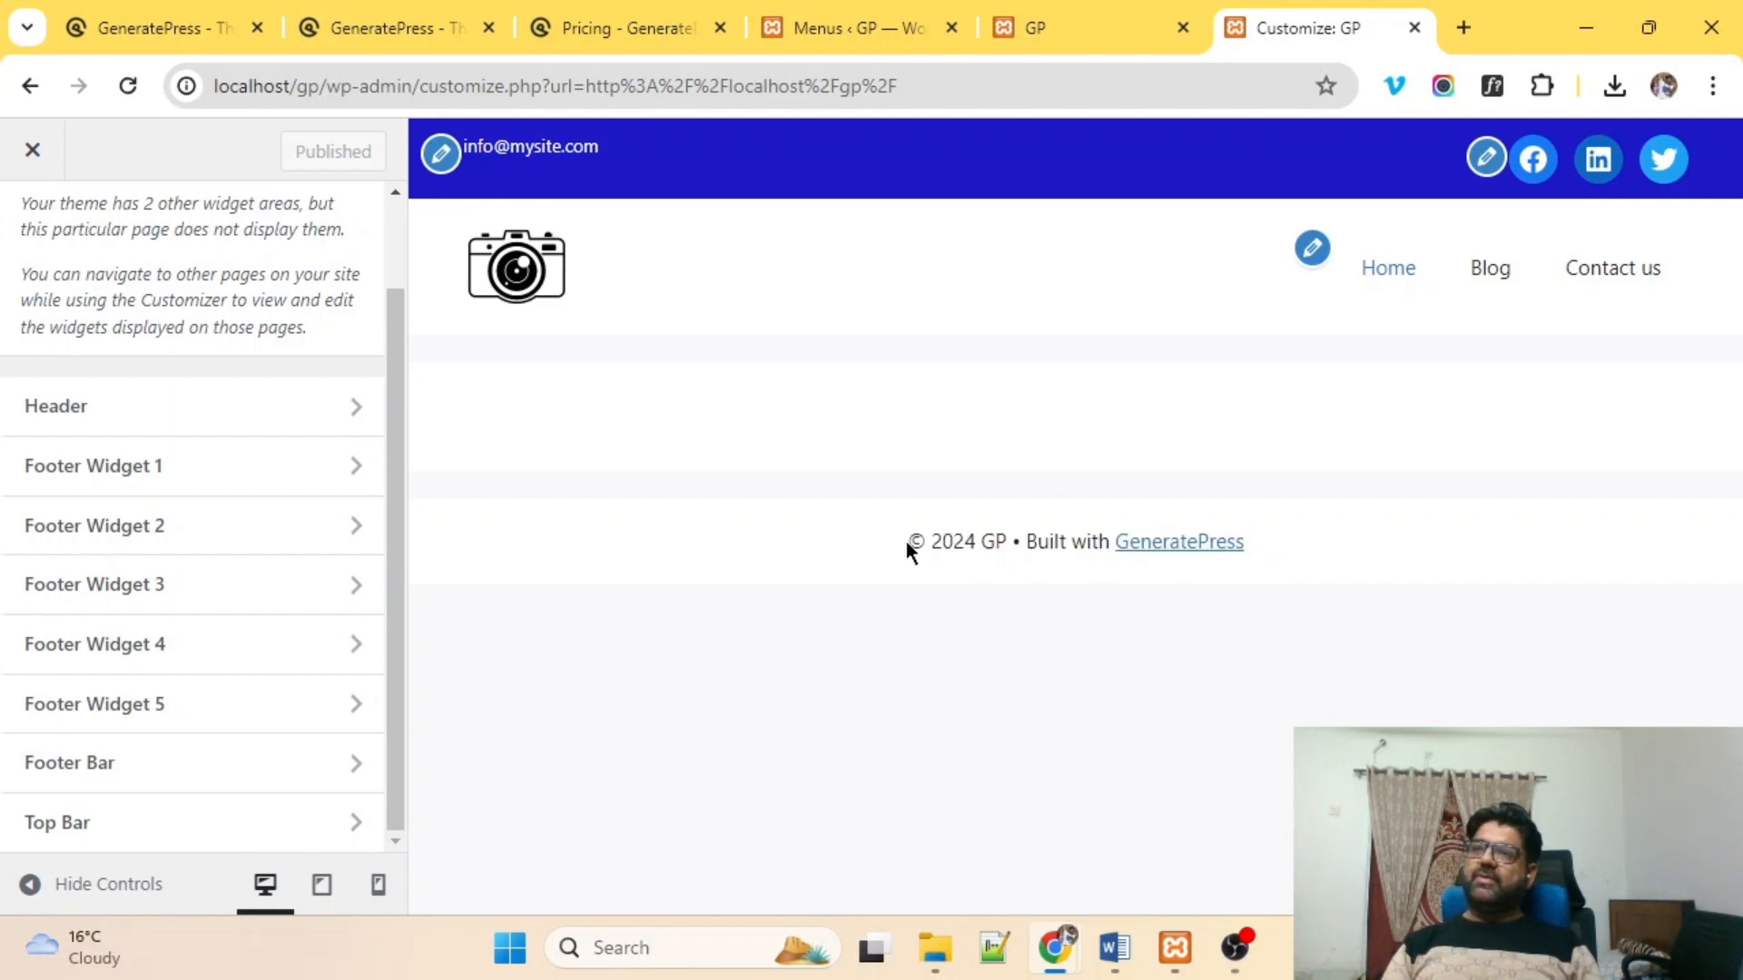
{"action": "left_click_drag", "start_coordinate": [892, 523], "coordinate": [1283, 543]}
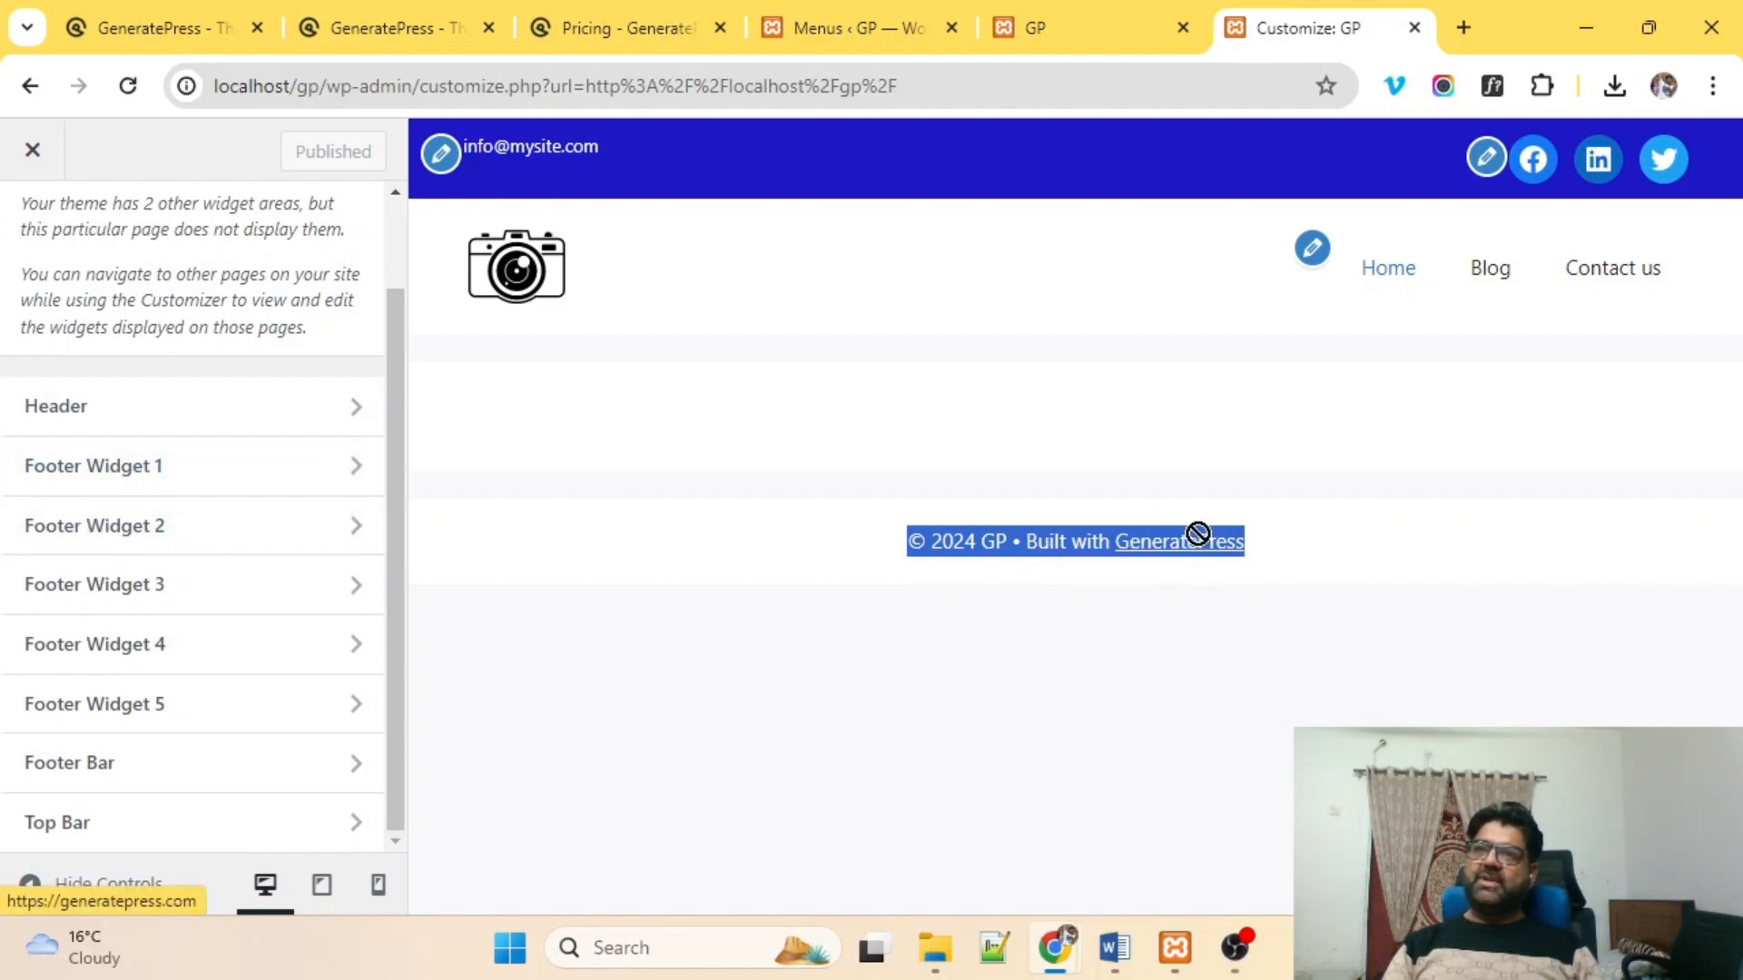
{"action": "left_click", "coordinate": [807, 516]}
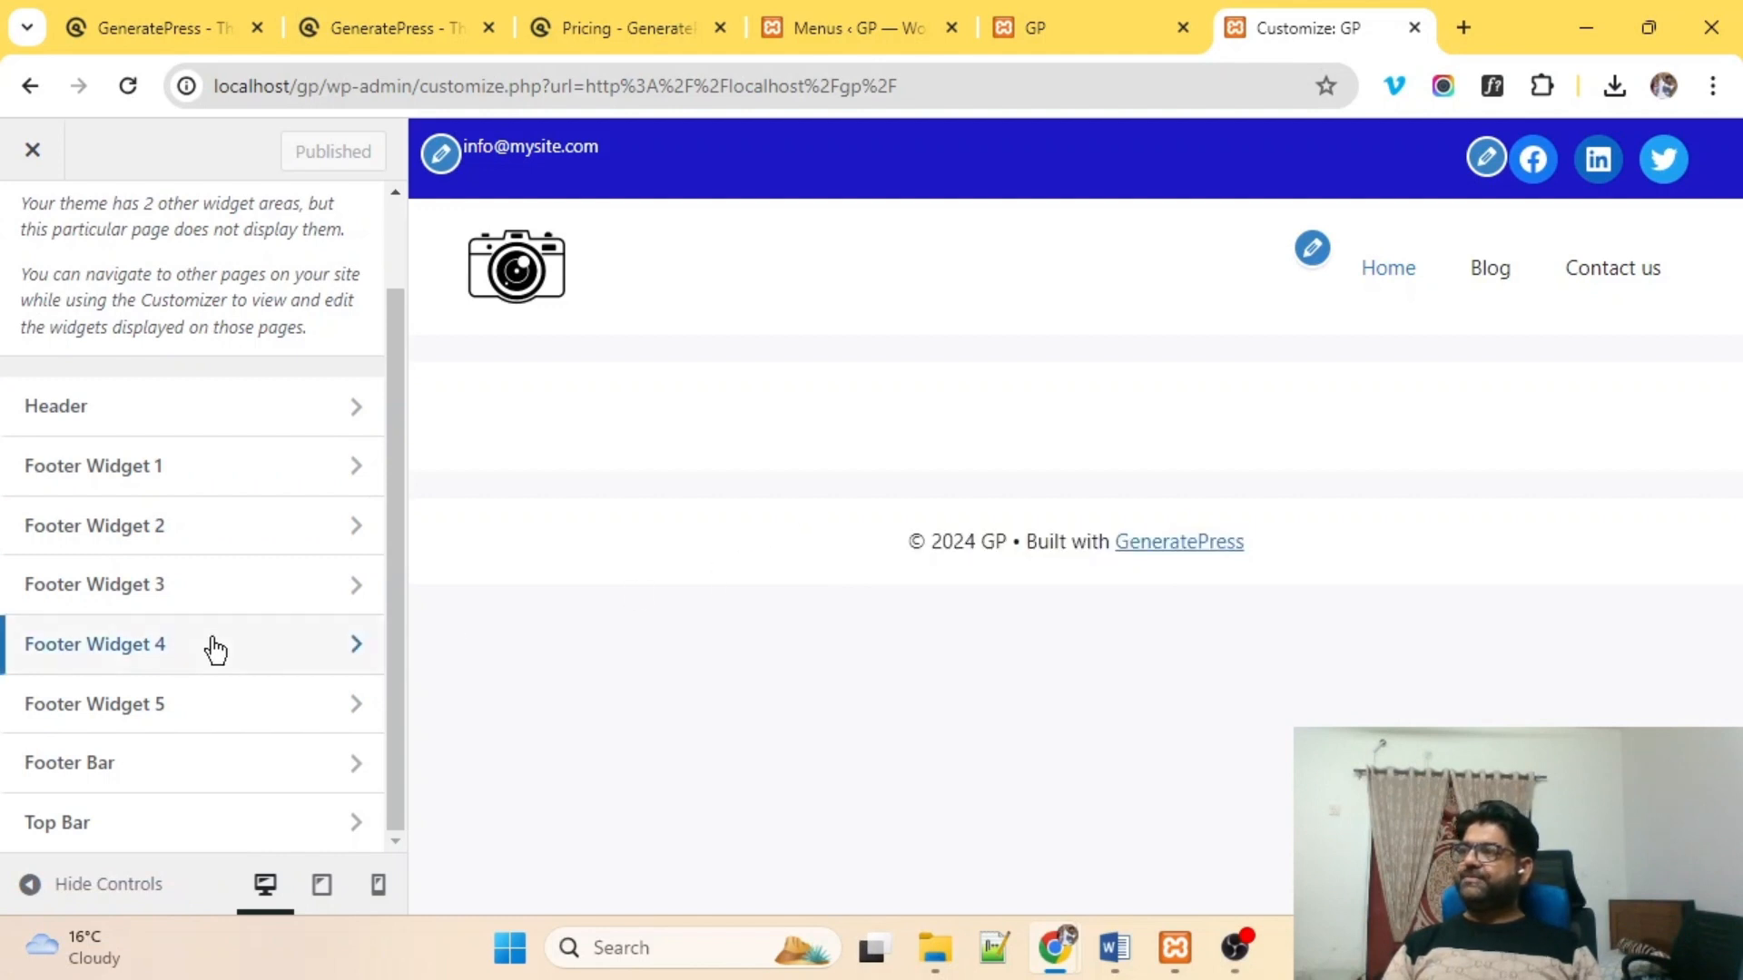
Add a paragraph reading 'I am a footer bar' to the Footer Bar widget area.
{"action": "left_click", "coordinate": [114, 778]}
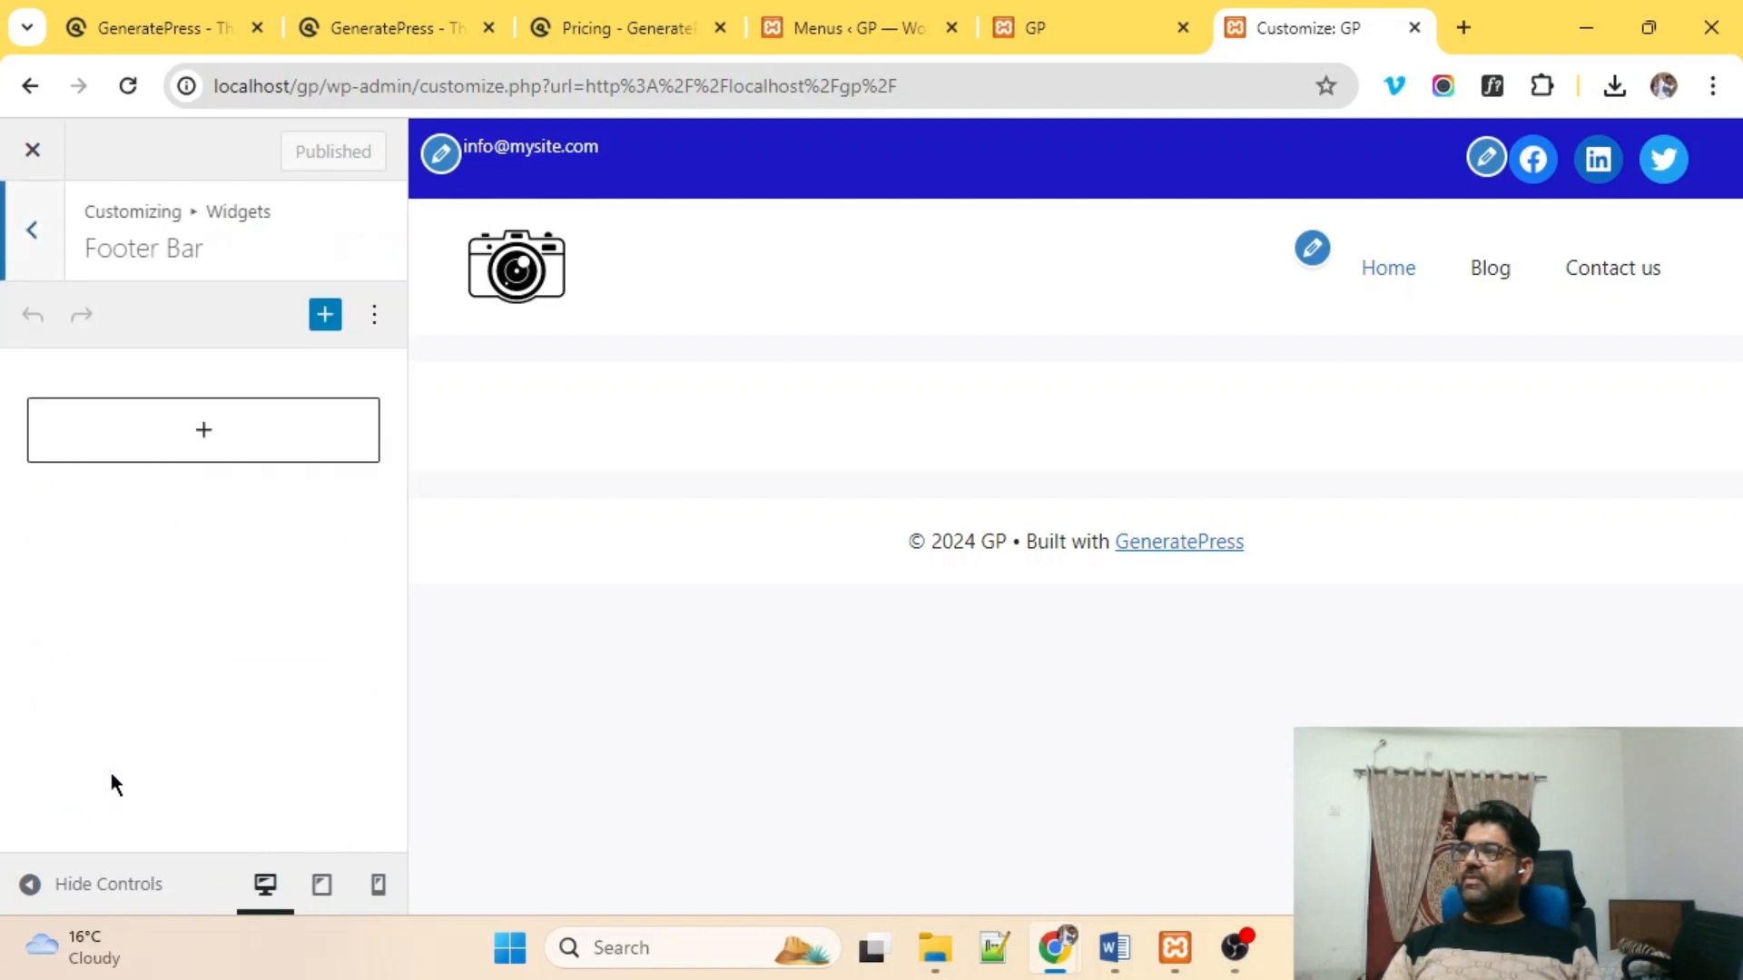
{"action": "left_click", "coordinate": [230, 432]}
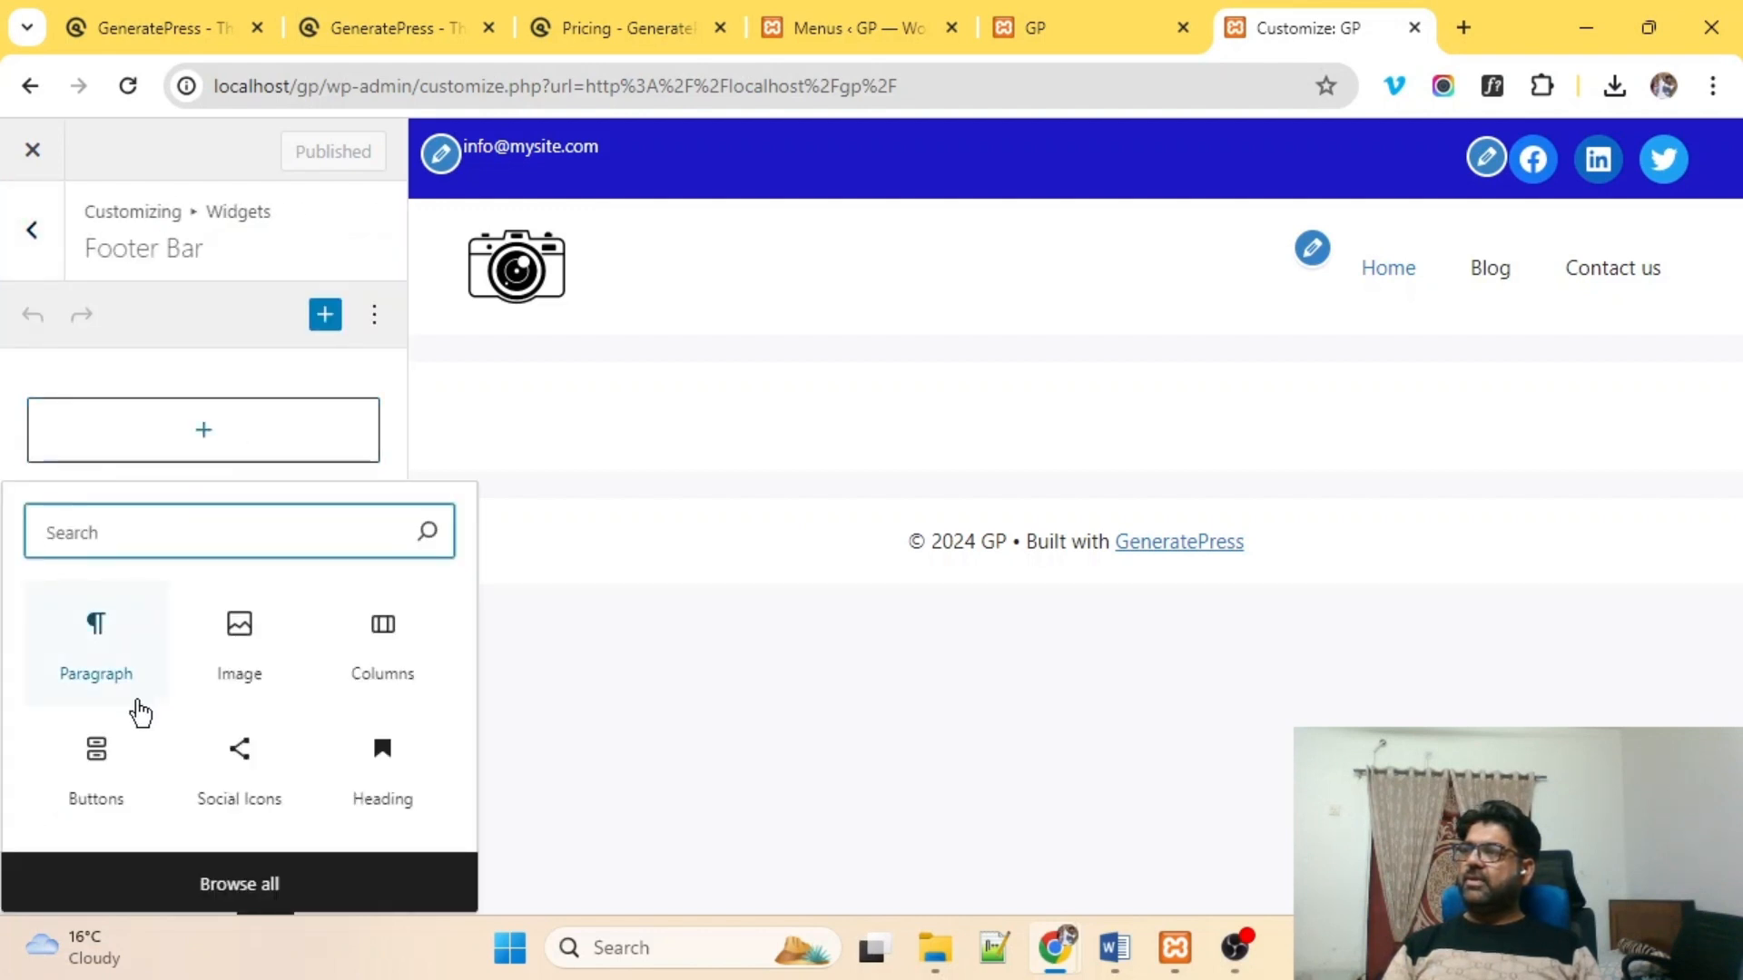
{"action": "left_click", "coordinate": [95, 673]}
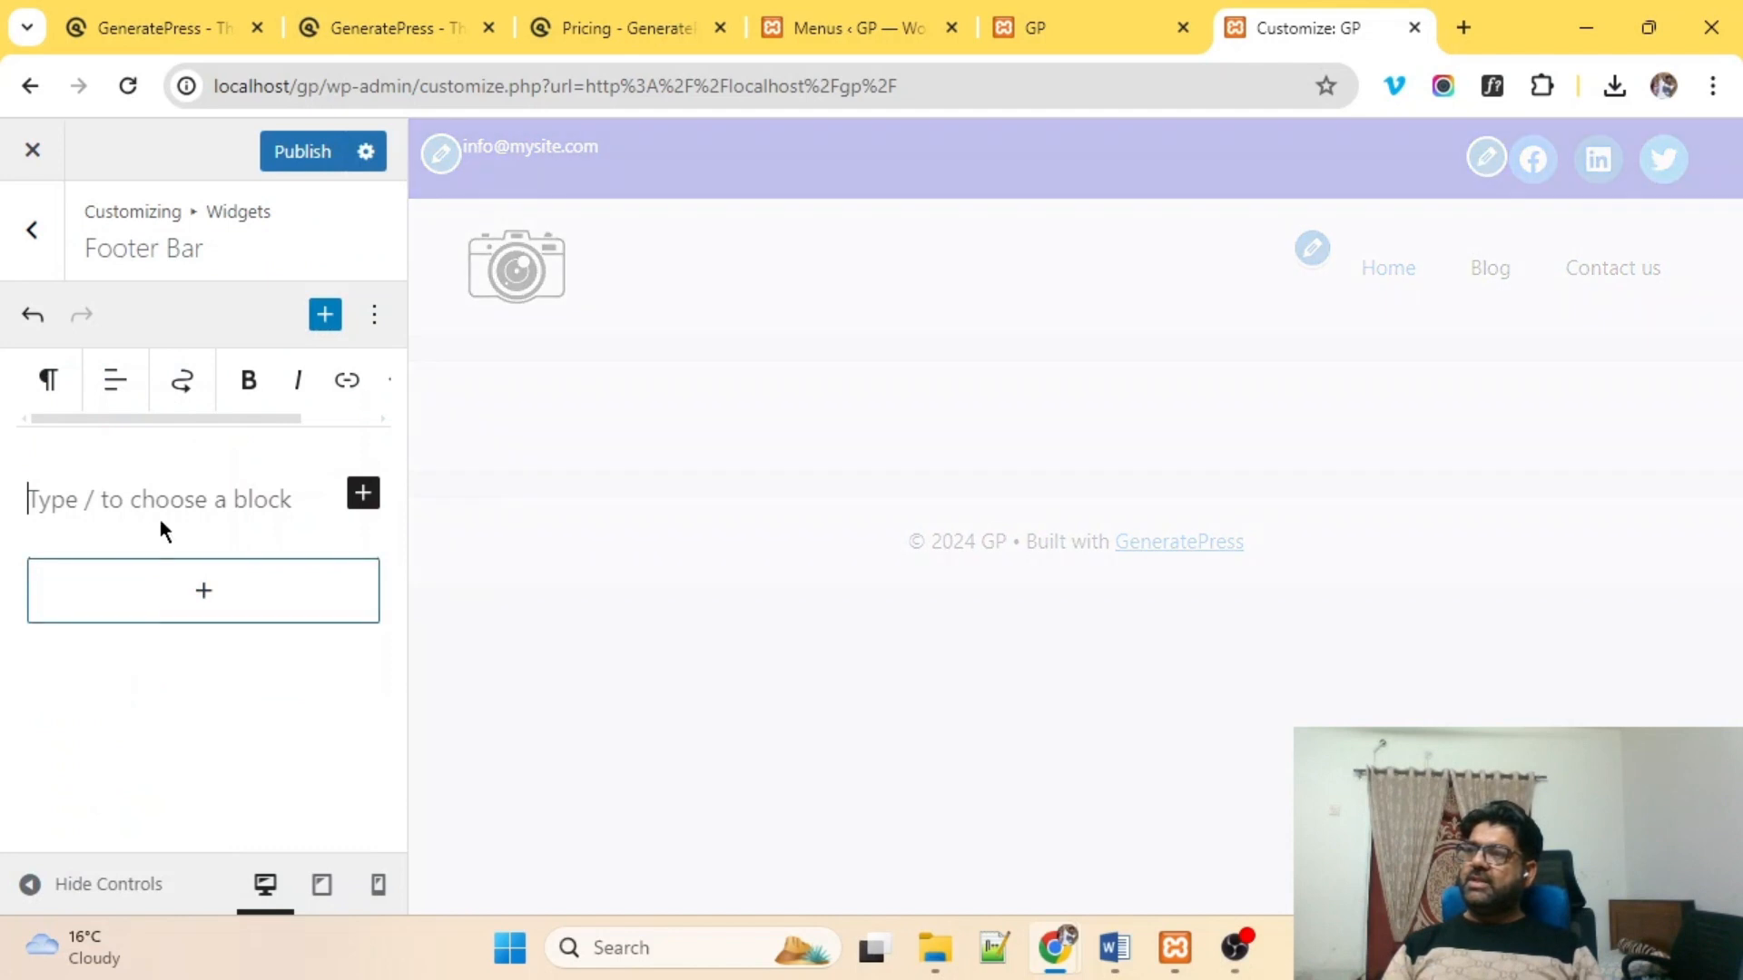
{"action": "type", "text": "I am a"}
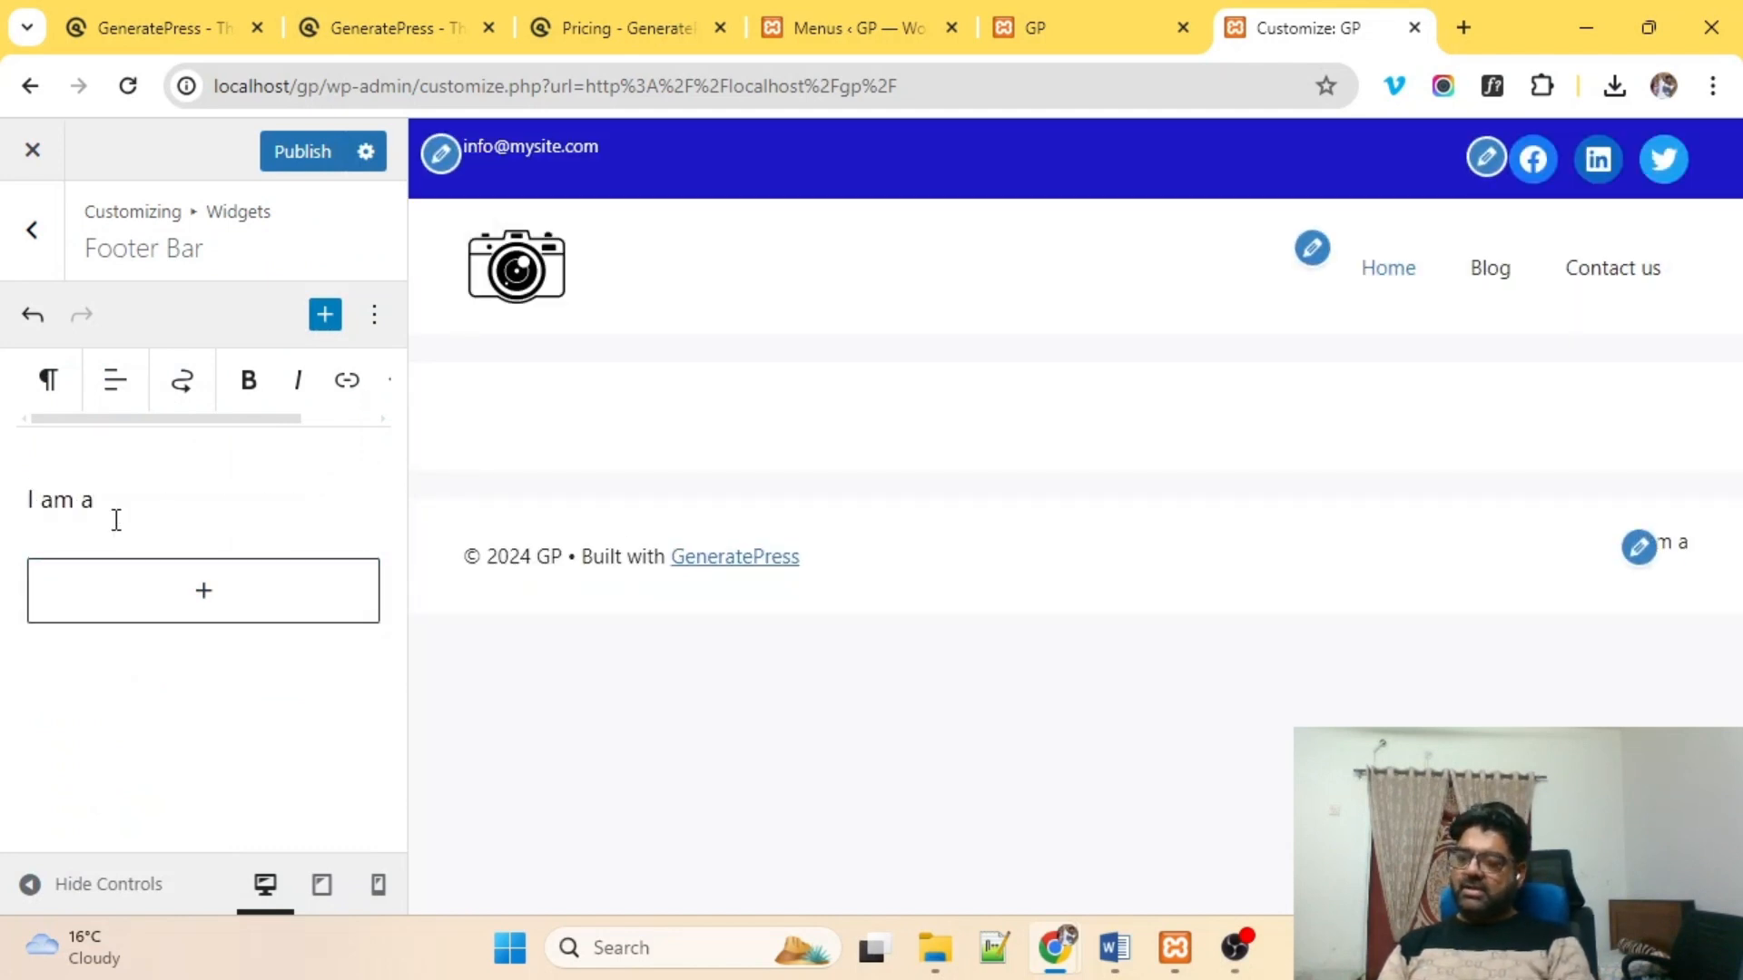
{"action": "type", "text": "footerbar"}
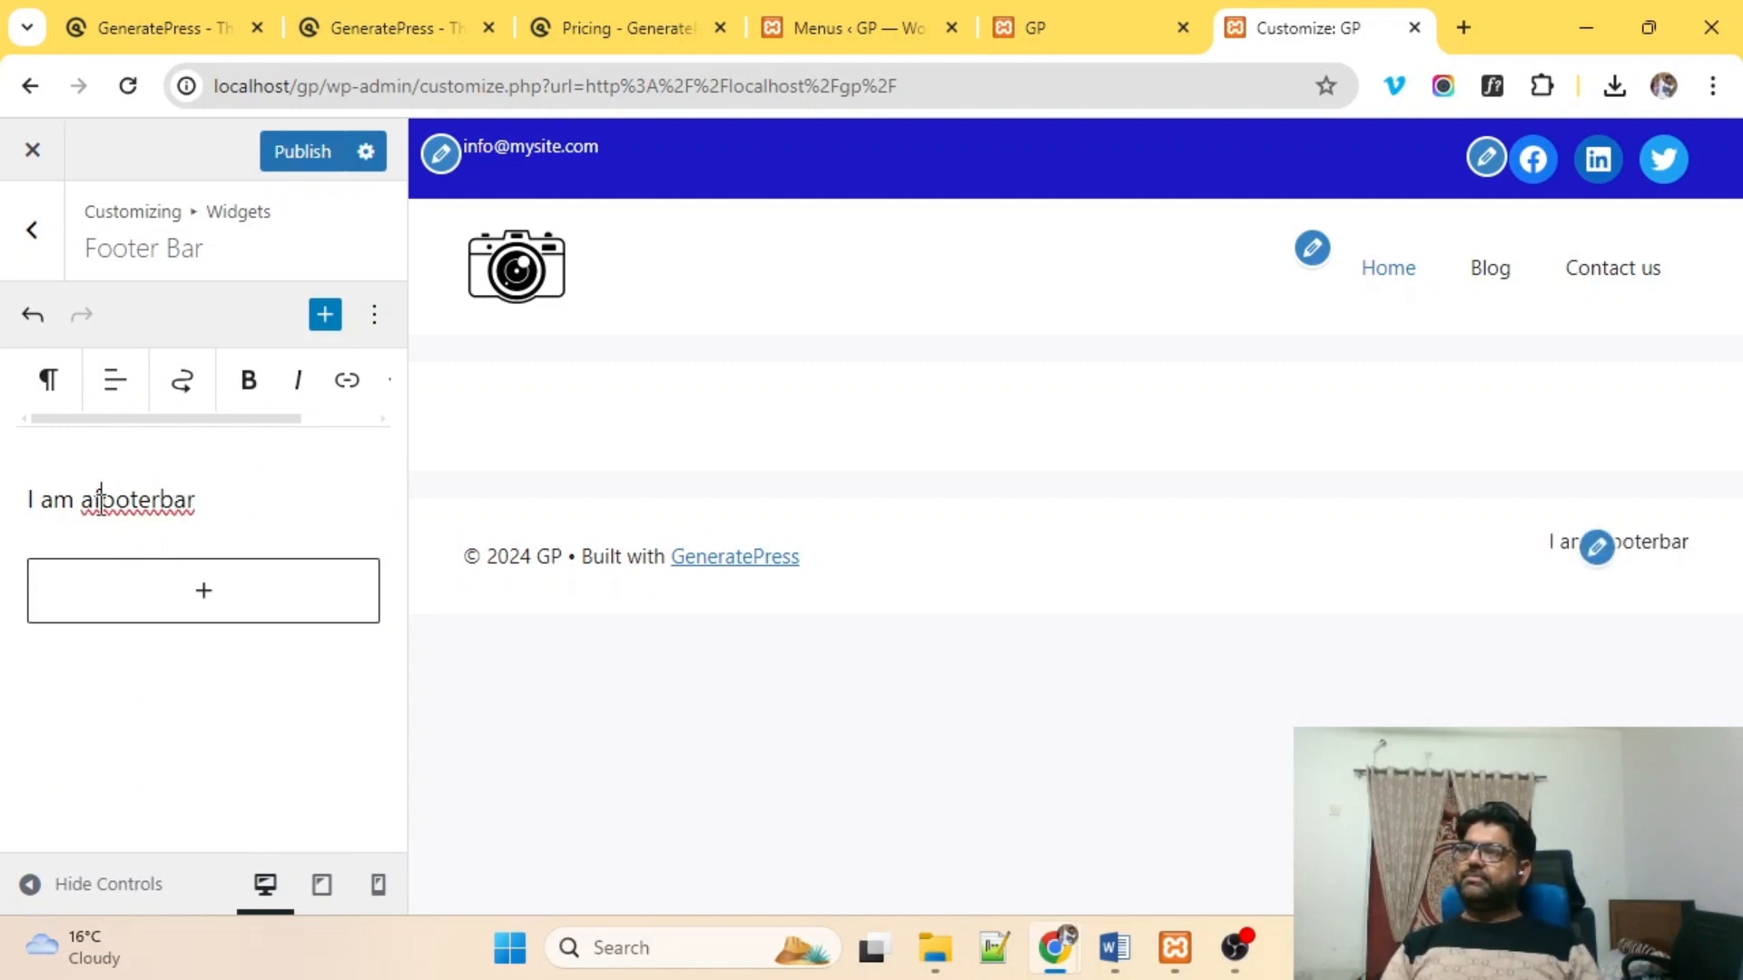
{"action": "key", "text": "Right"}
{"action": "key", "text": "Right"}
{"action": "key", "text": "Right"}
{"action": "key", "text": "Right"}
{"action": "key", "text": "Right"}
{"action": "key", "text": "Right"}
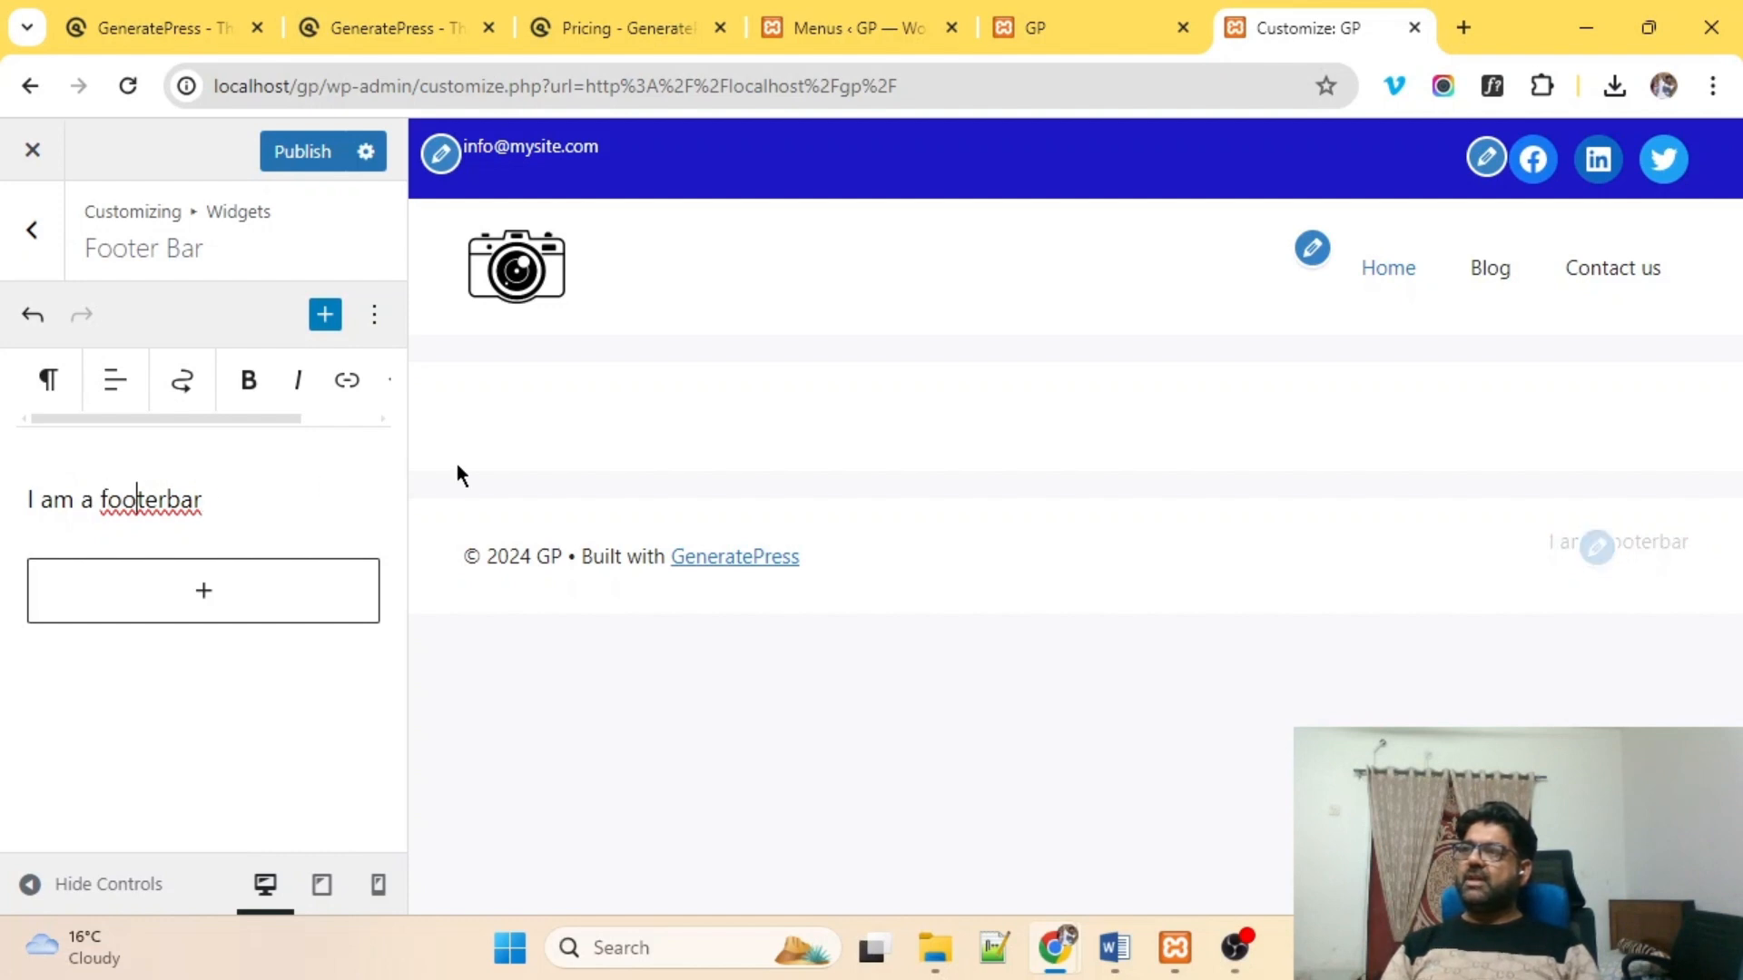
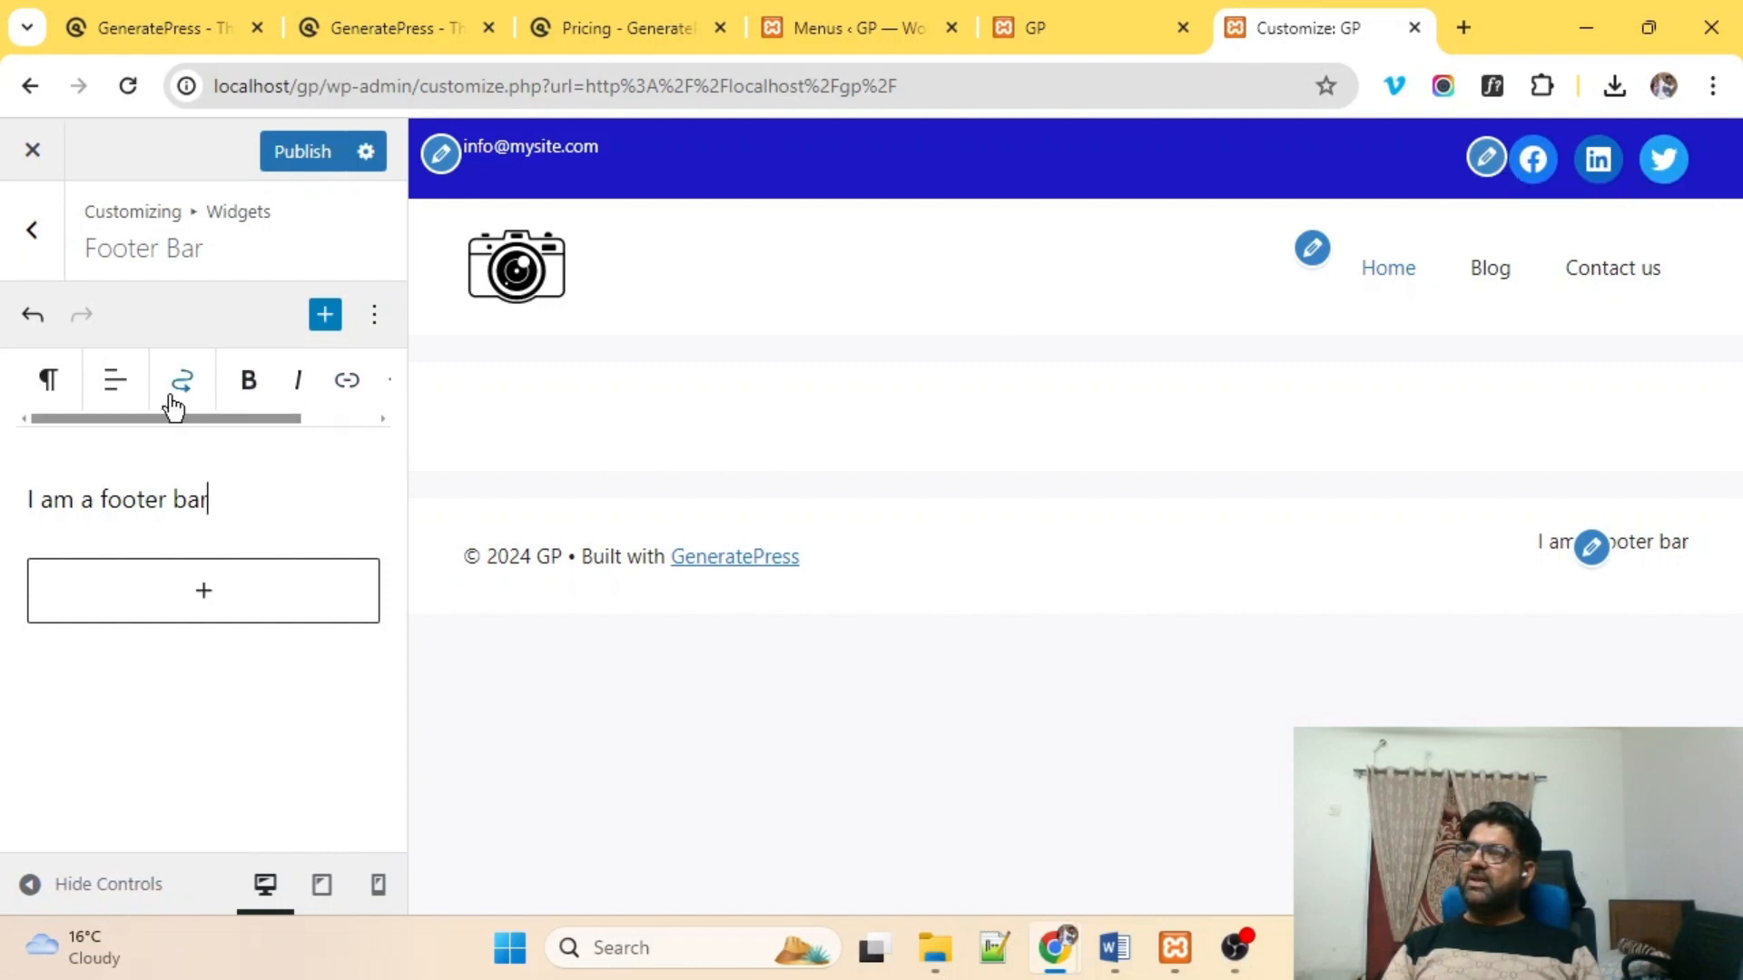
Publish the 'I am a footer bar' footer change and return to the widget areas list.
{"action": "left_click", "coordinate": [298, 152]}
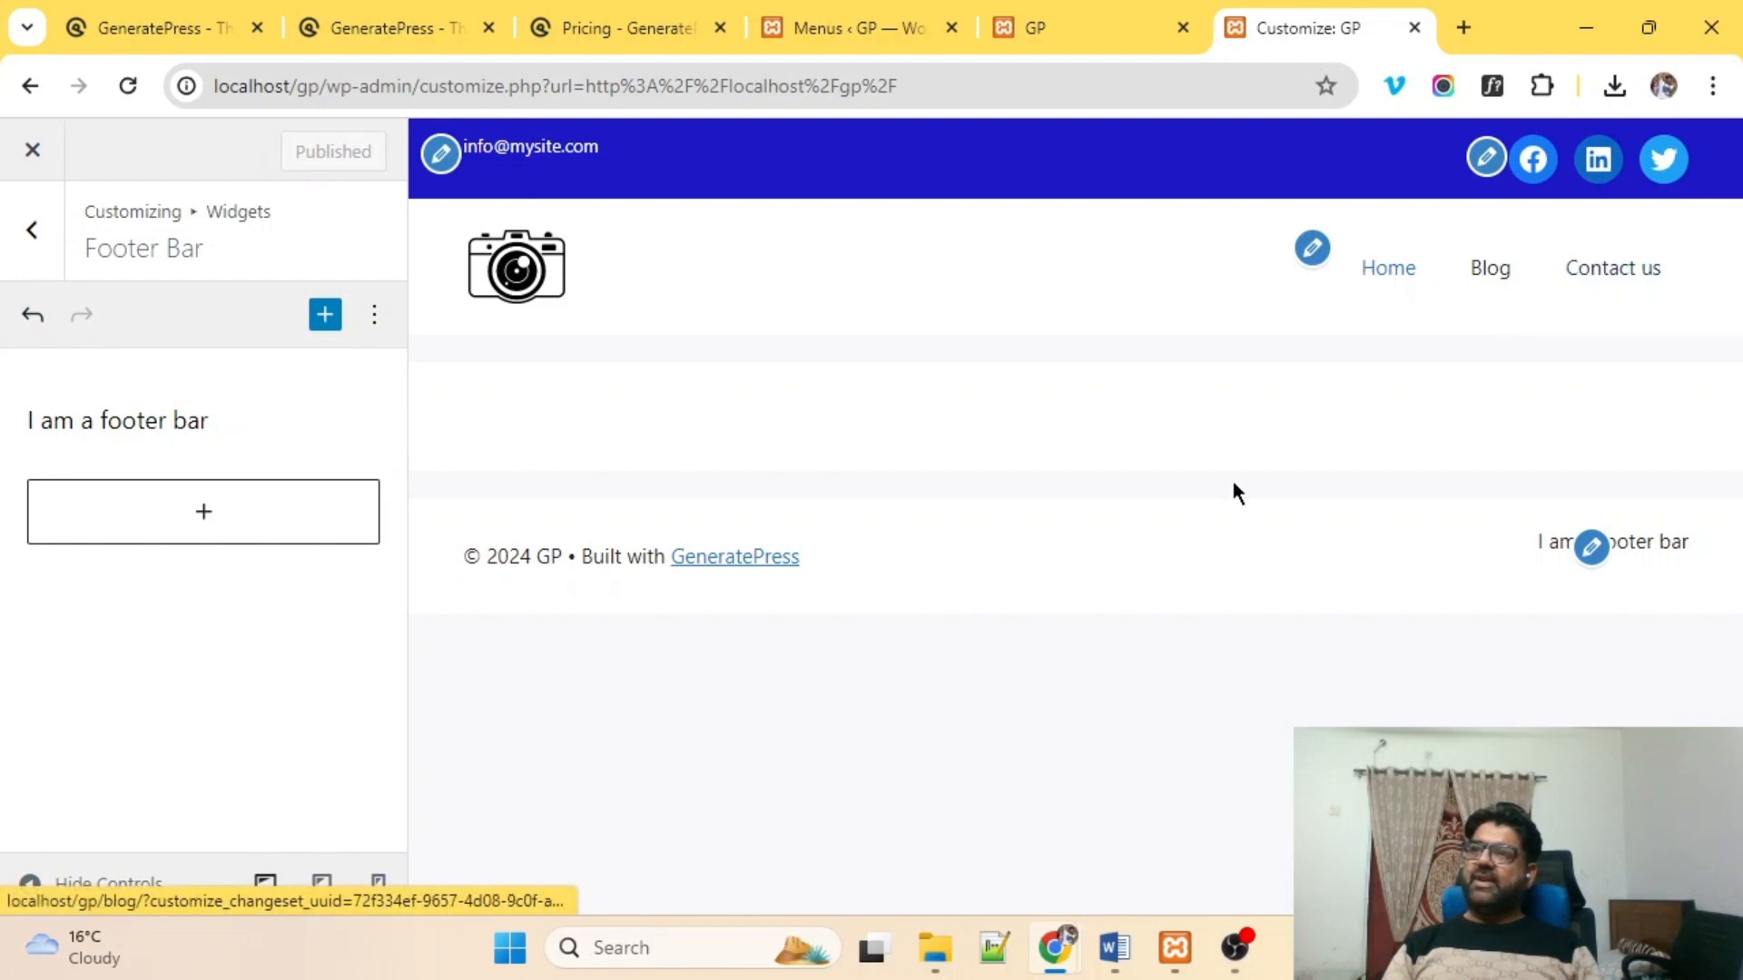
{"action": "left_click", "coordinate": [40, 238]}
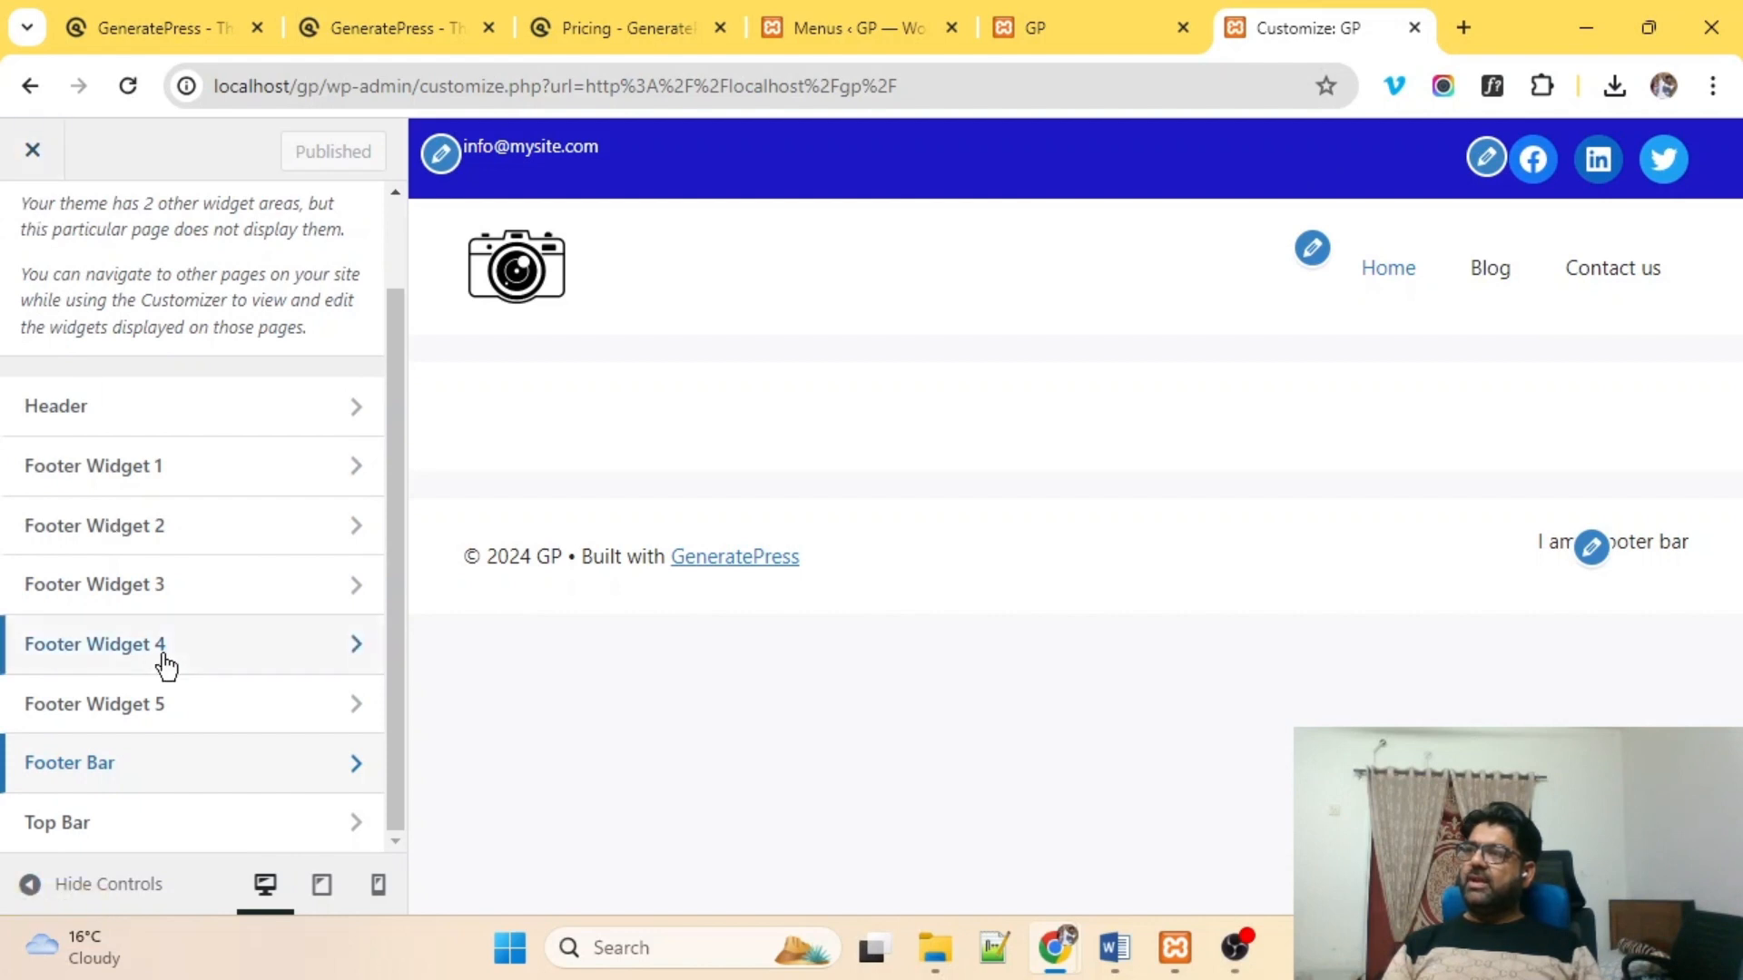
Go back to the main Customizer options menu.
{"action": "scroll", "coordinate": [167, 667], "scroll_direction": "up", "scroll_amount": 2}
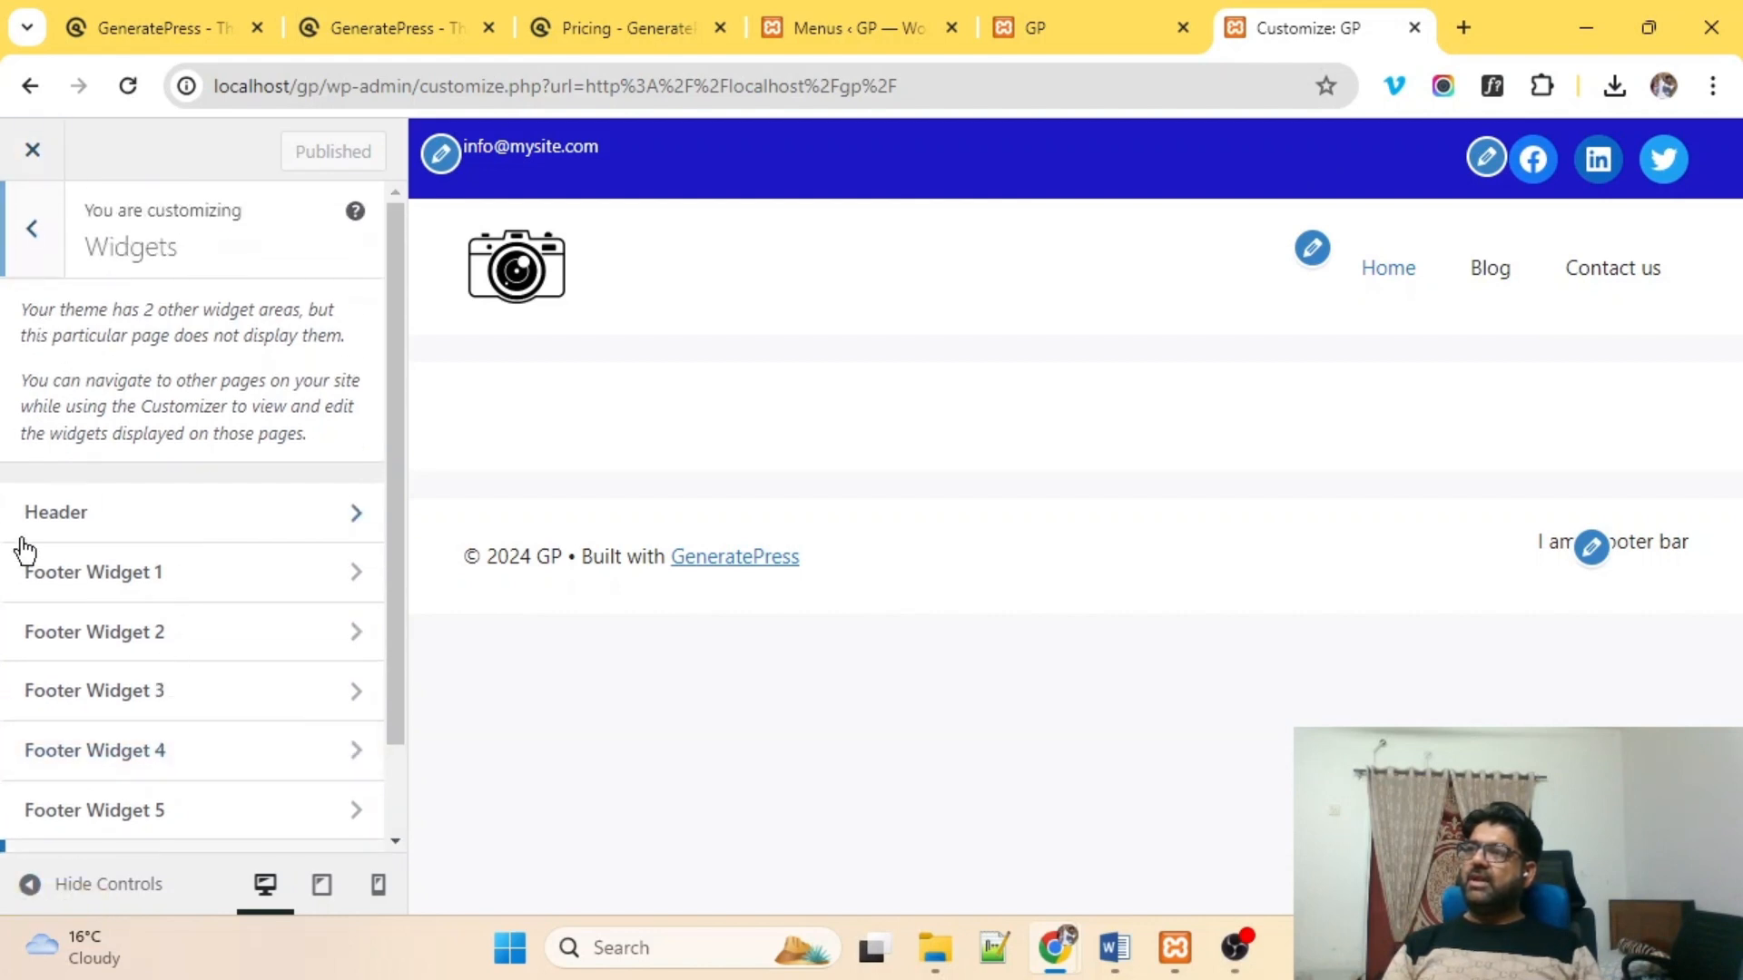
{"action": "scroll", "coordinate": [16, 427], "scroll_direction": "down", "scroll_amount": 2}
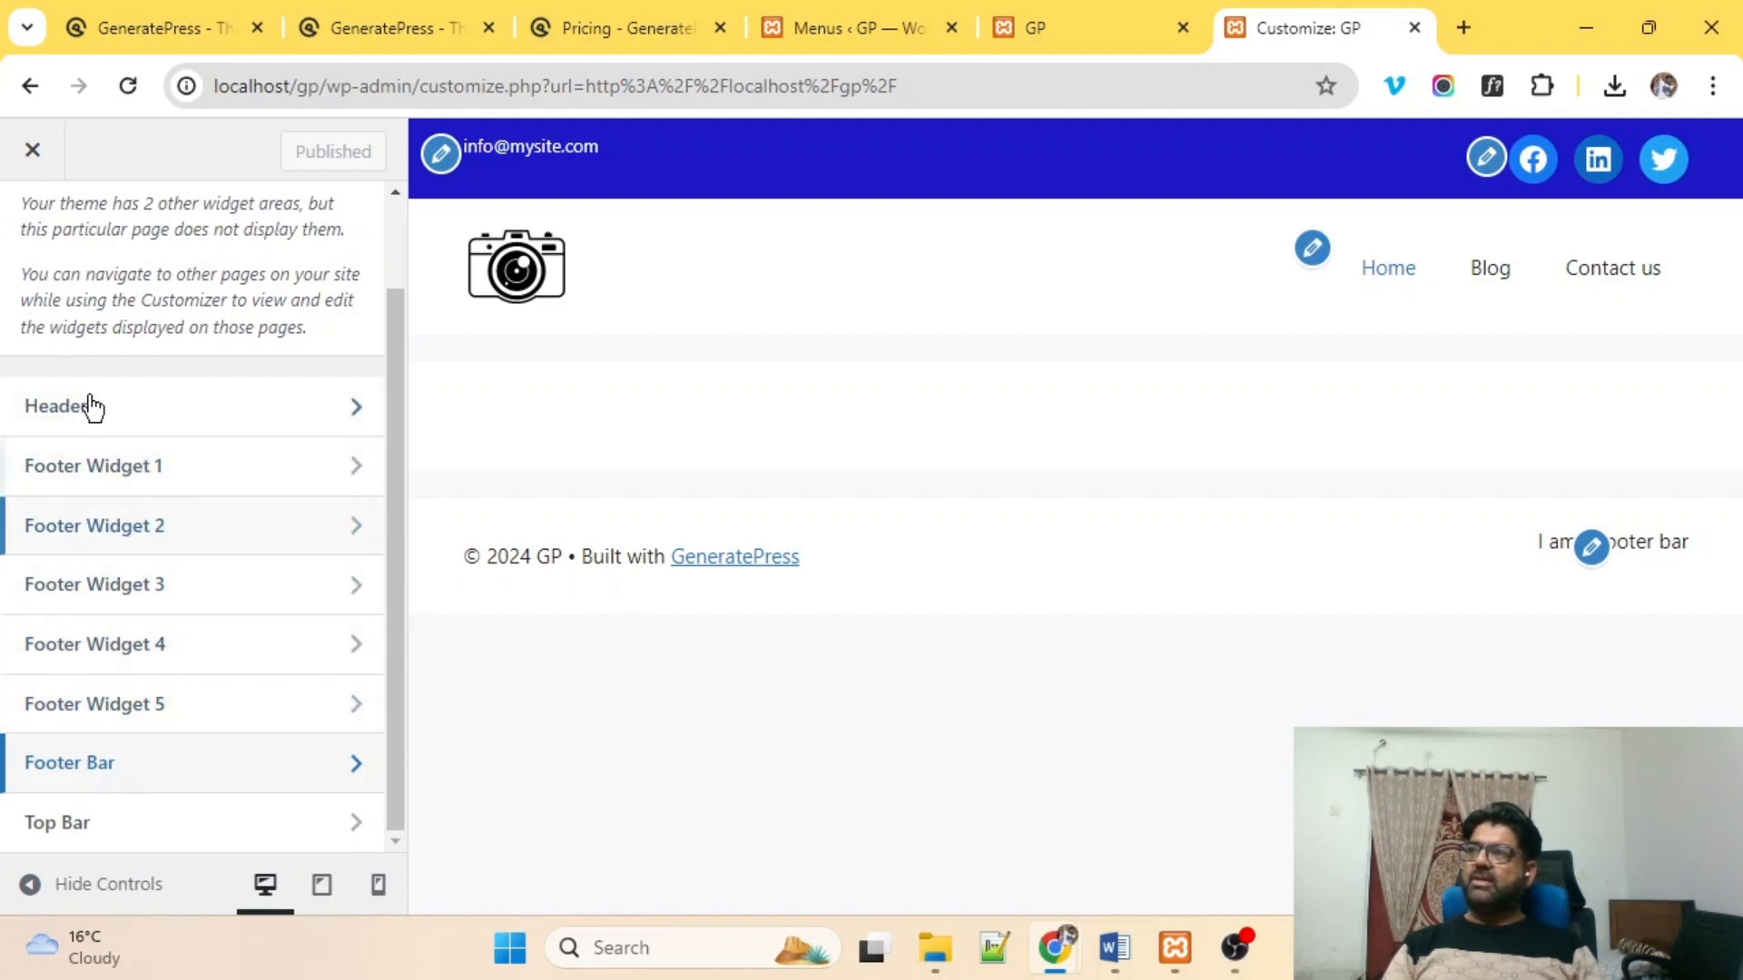
{"action": "scroll", "coordinate": [36, 272], "scroll_direction": "up", "scroll_amount": 2}
{"action": "left_click", "coordinate": [33, 232]}
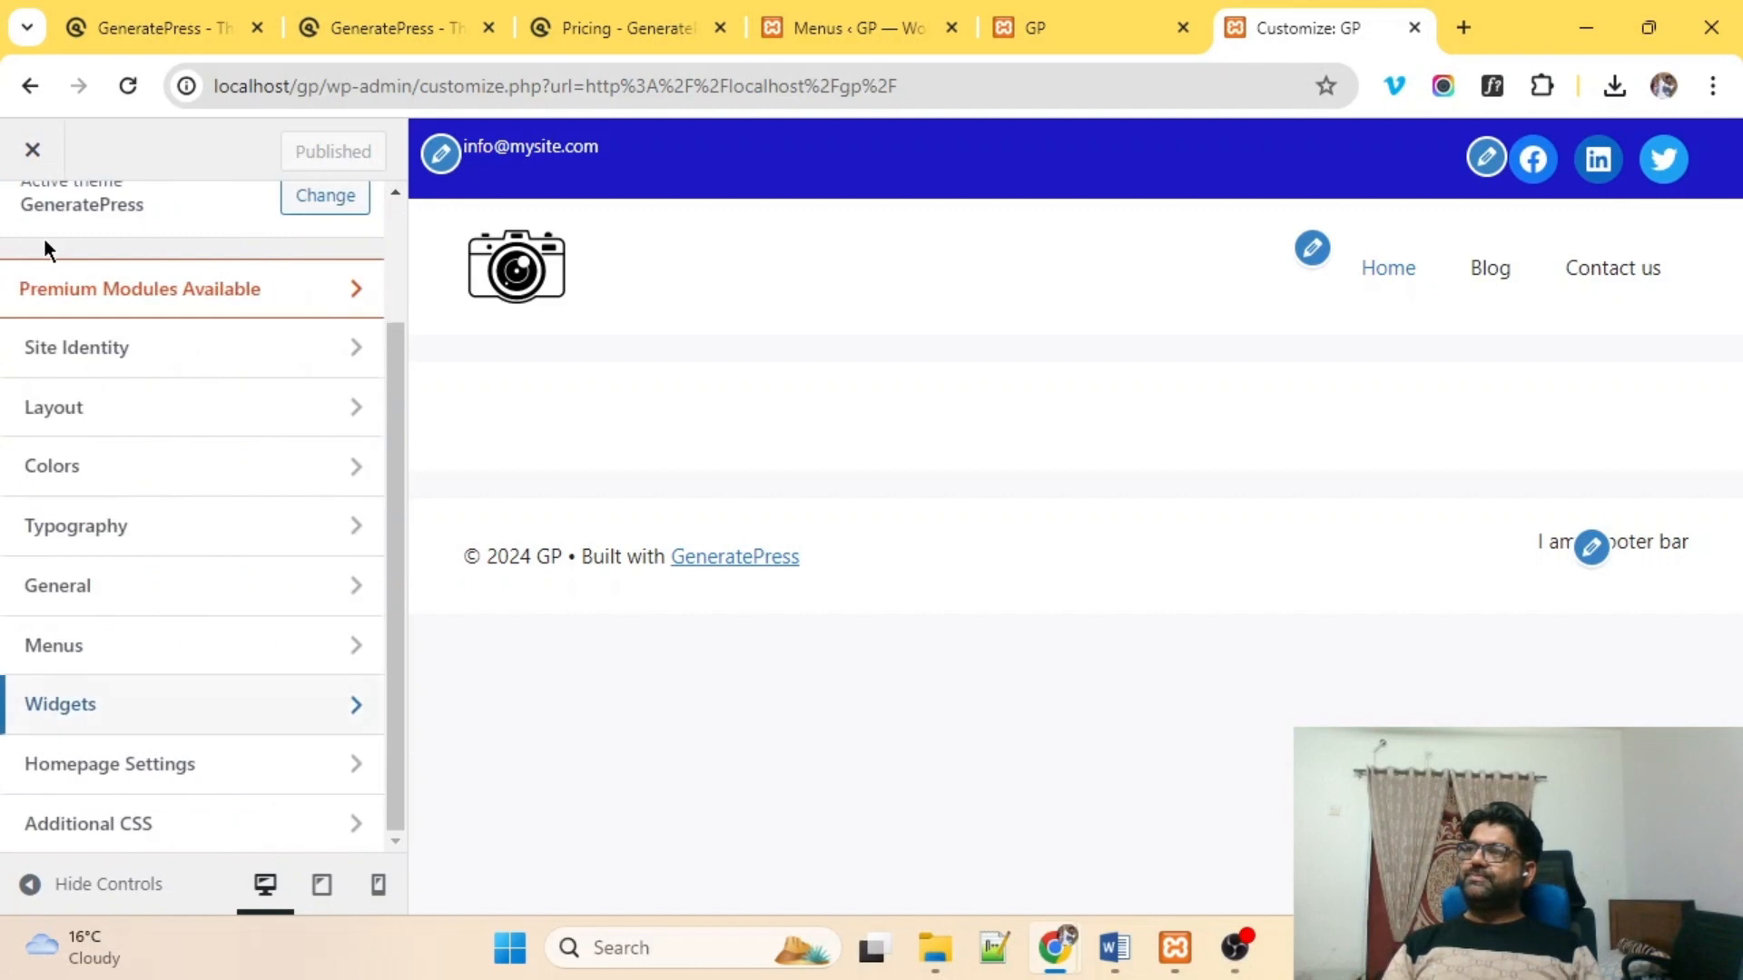
Switch to the site tab, reload the front page, and open the Home page for editing.
{"action": "scroll", "coordinate": [44, 238], "scroll_direction": "up", "scroll_amount": 2}
{"action": "scroll", "coordinate": [238, 510], "scroll_direction": "down", "scroll_amount": 1}
{"action": "scroll", "coordinate": [218, 583], "scroll_direction": "down", "scroll_amount": 1}
{"action": "scroll", "coordinate": [214, 583], "scroll_direction": "up", "scroll_amount": 3}
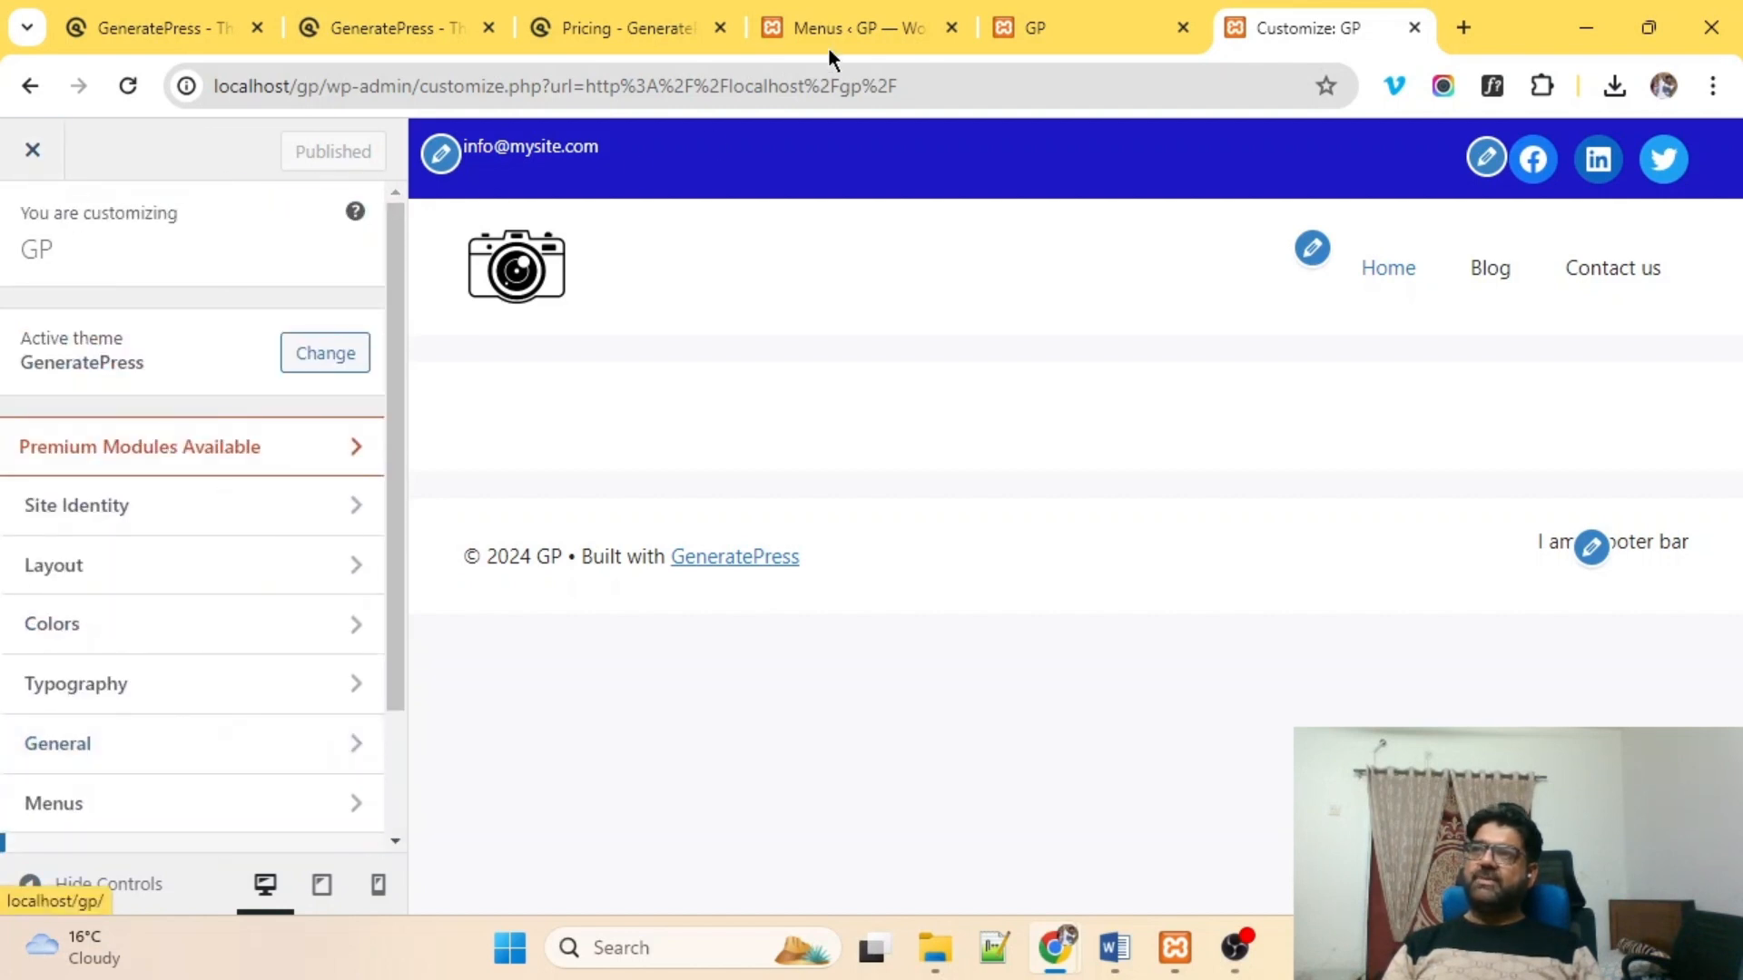
{"action": "left_click", "coordinate": [1038, 13]}
{"action": "scroll", "coordinate": [432, 459], "scroll_direction": "up", "scroll_amount": 4}
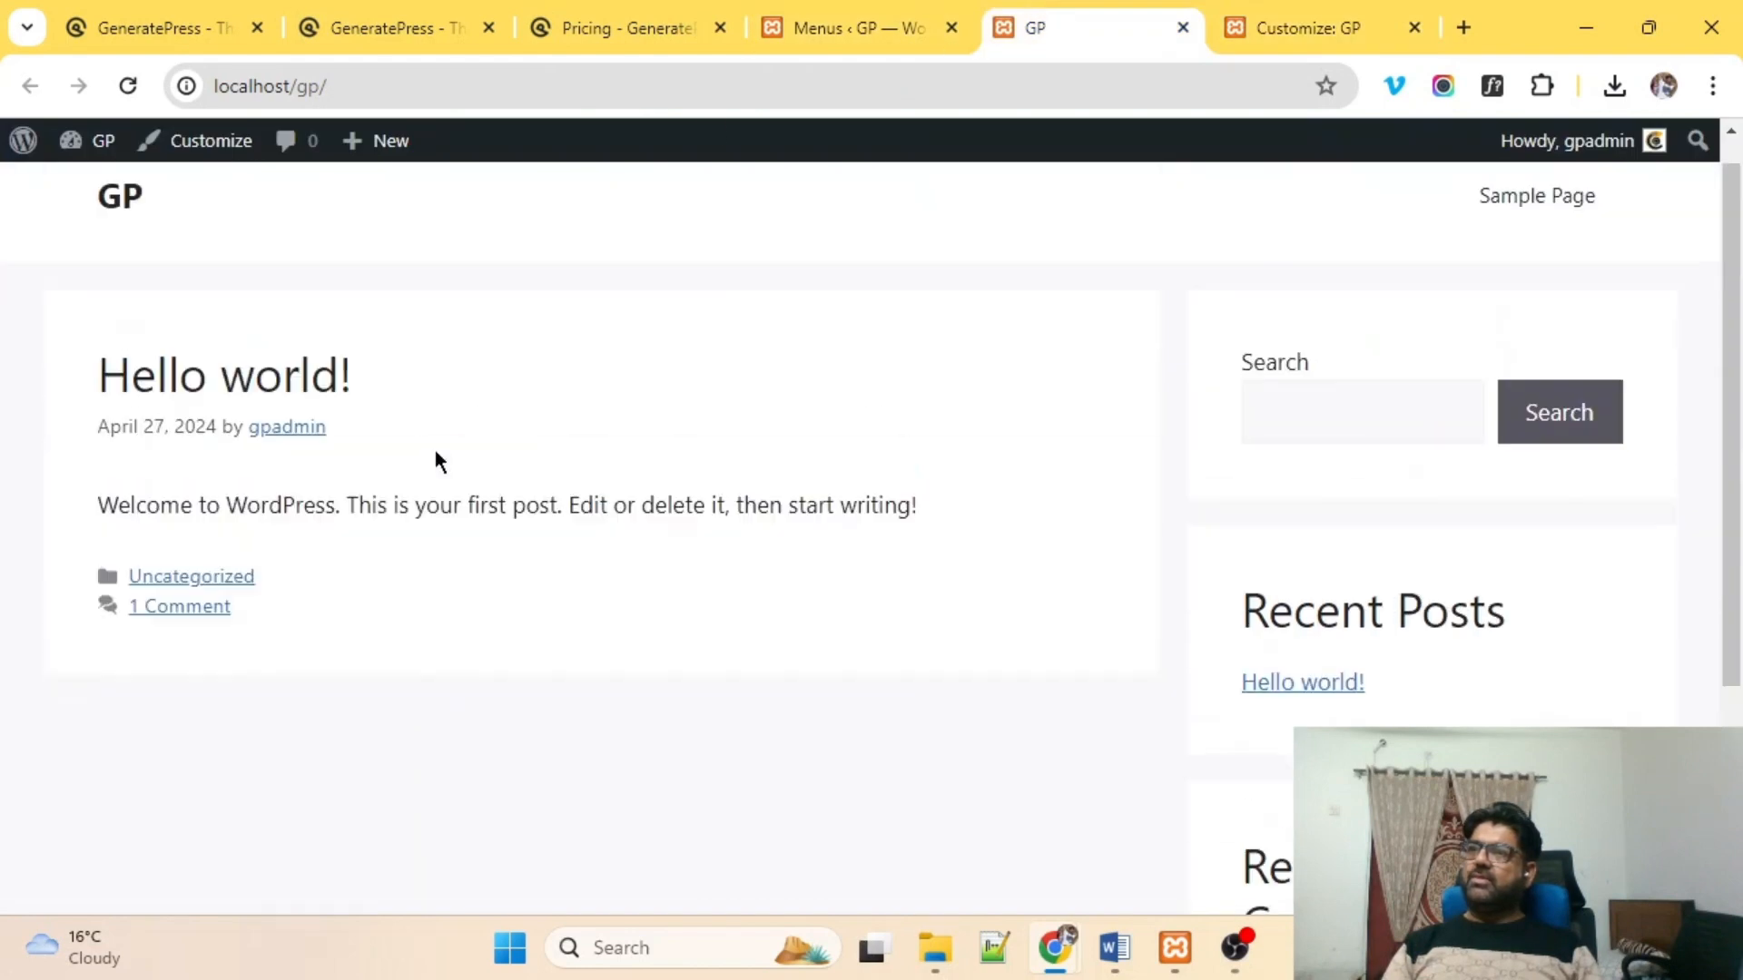
{"action": "left_click", "coordinate": [102, 235]}
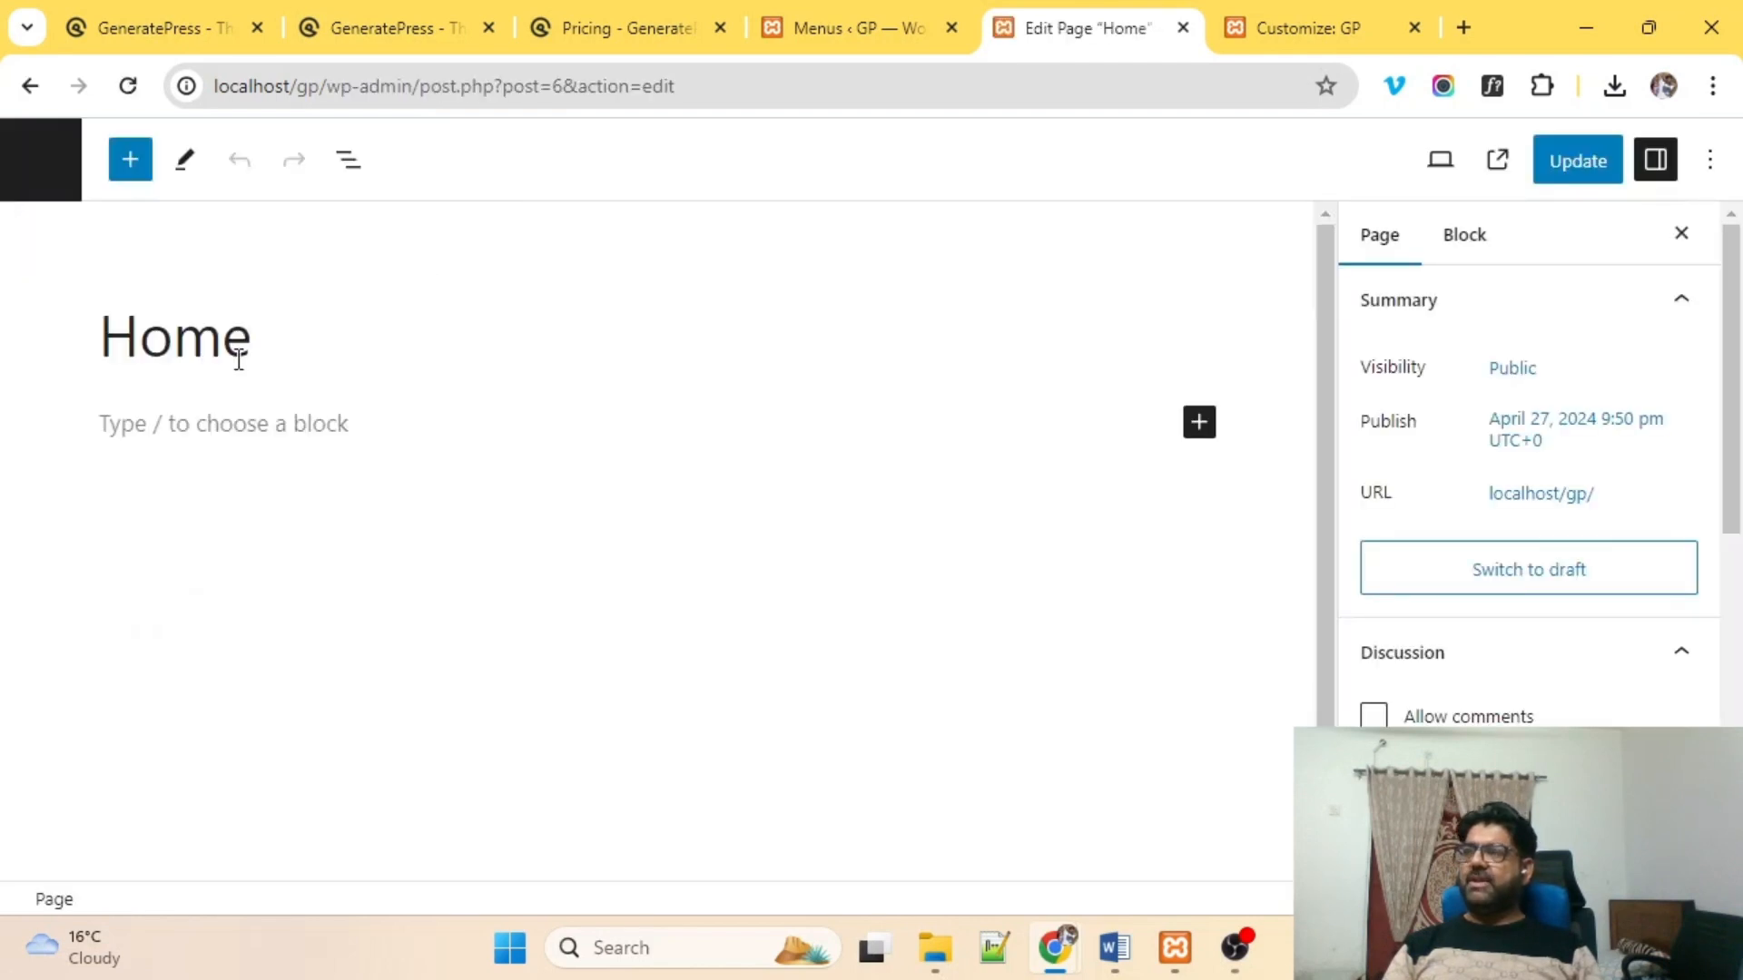
Open the block list below the Home page title to add a Columns block.
{"action": "left_click", "coordinate": [250, 320]}
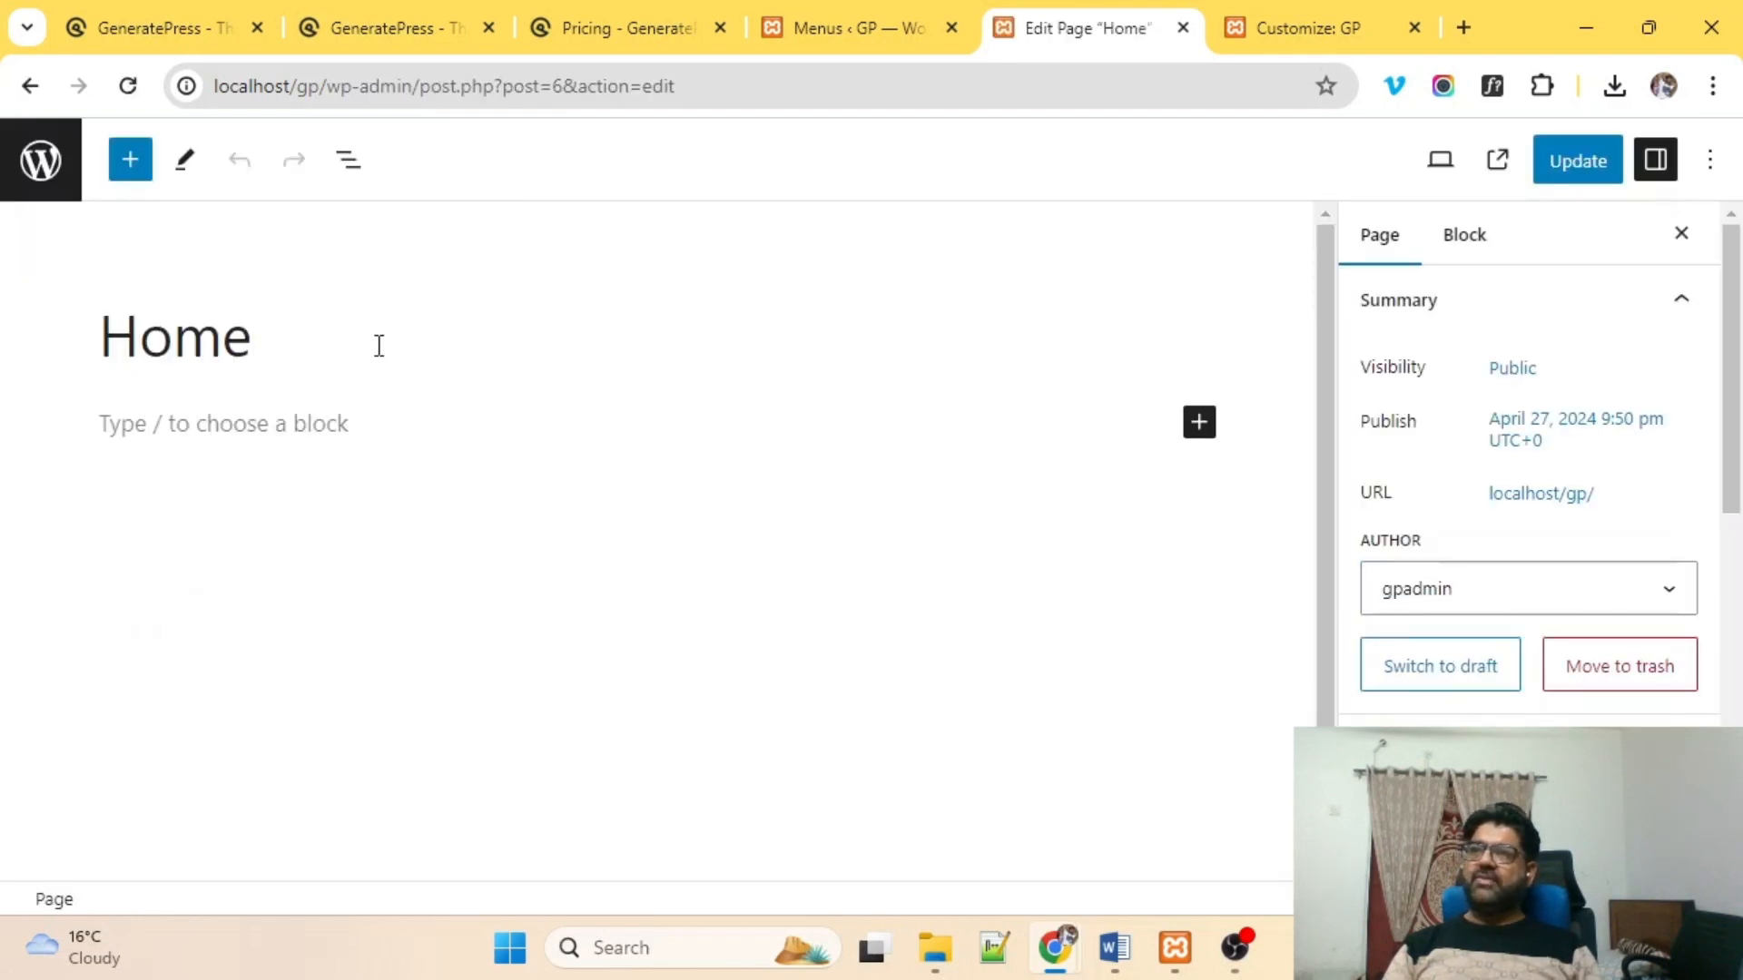
{"action": "left_click", "coordinate": [1200, 427]}
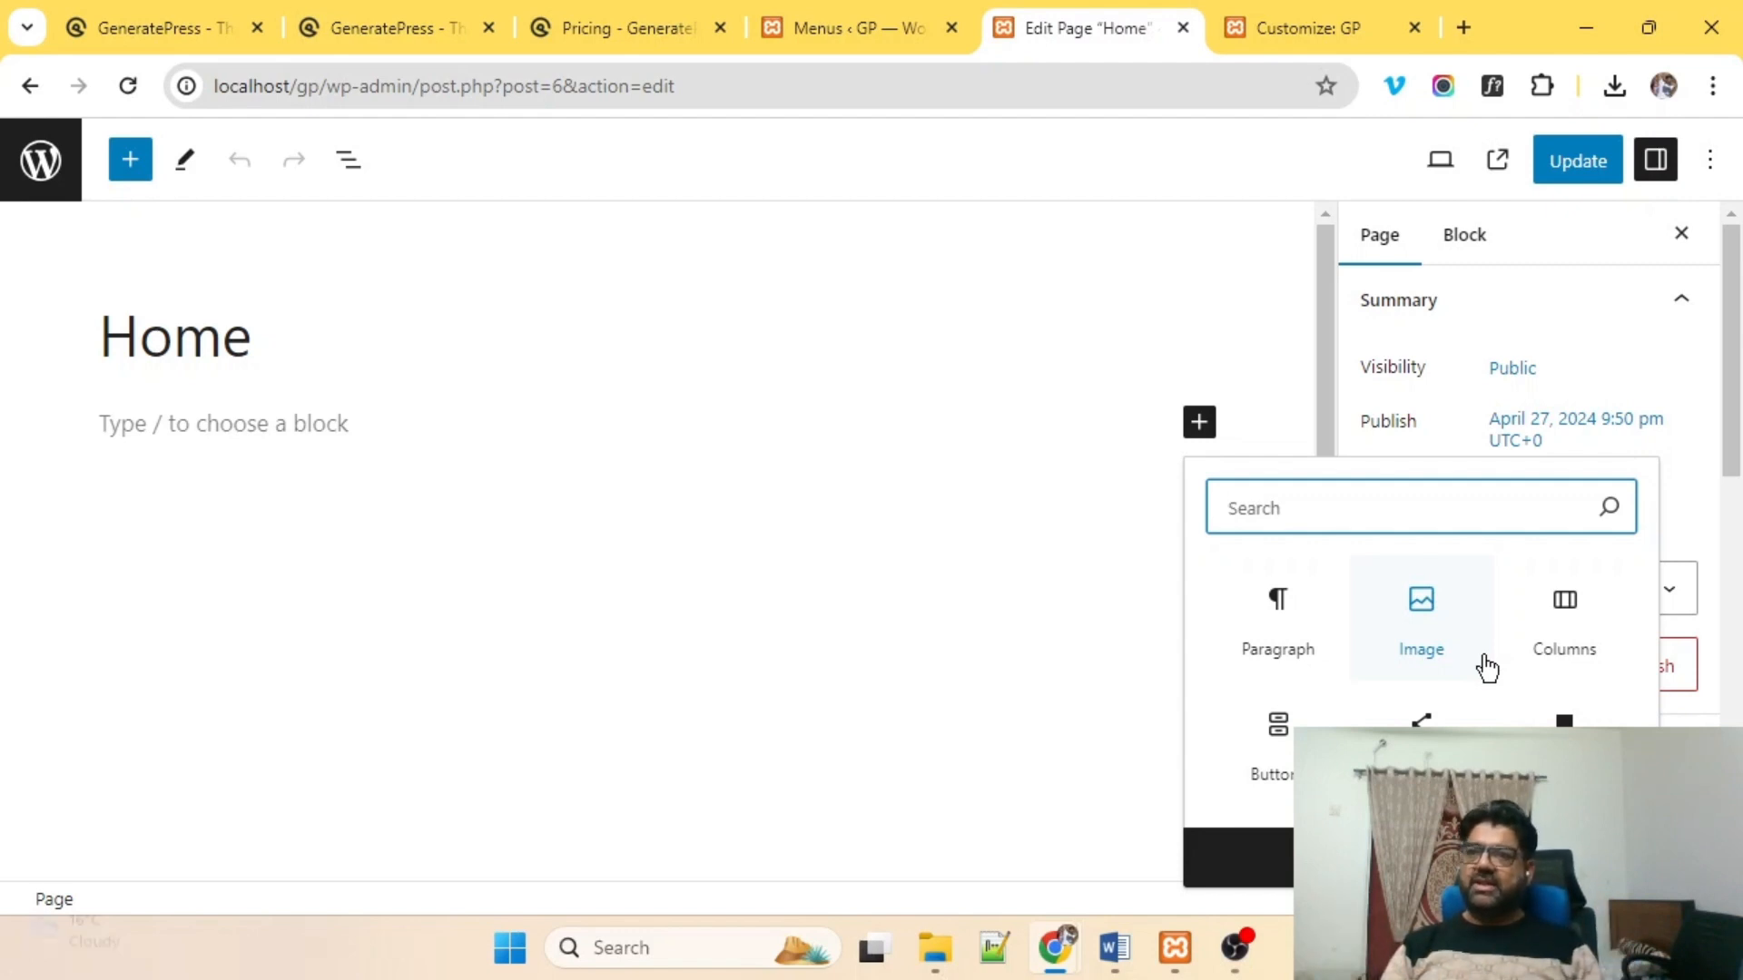
Add a single 100% column holding an Image block with the uploaded mountain banner.
{"action": "left_click", "coordinate": [1580, 598]}
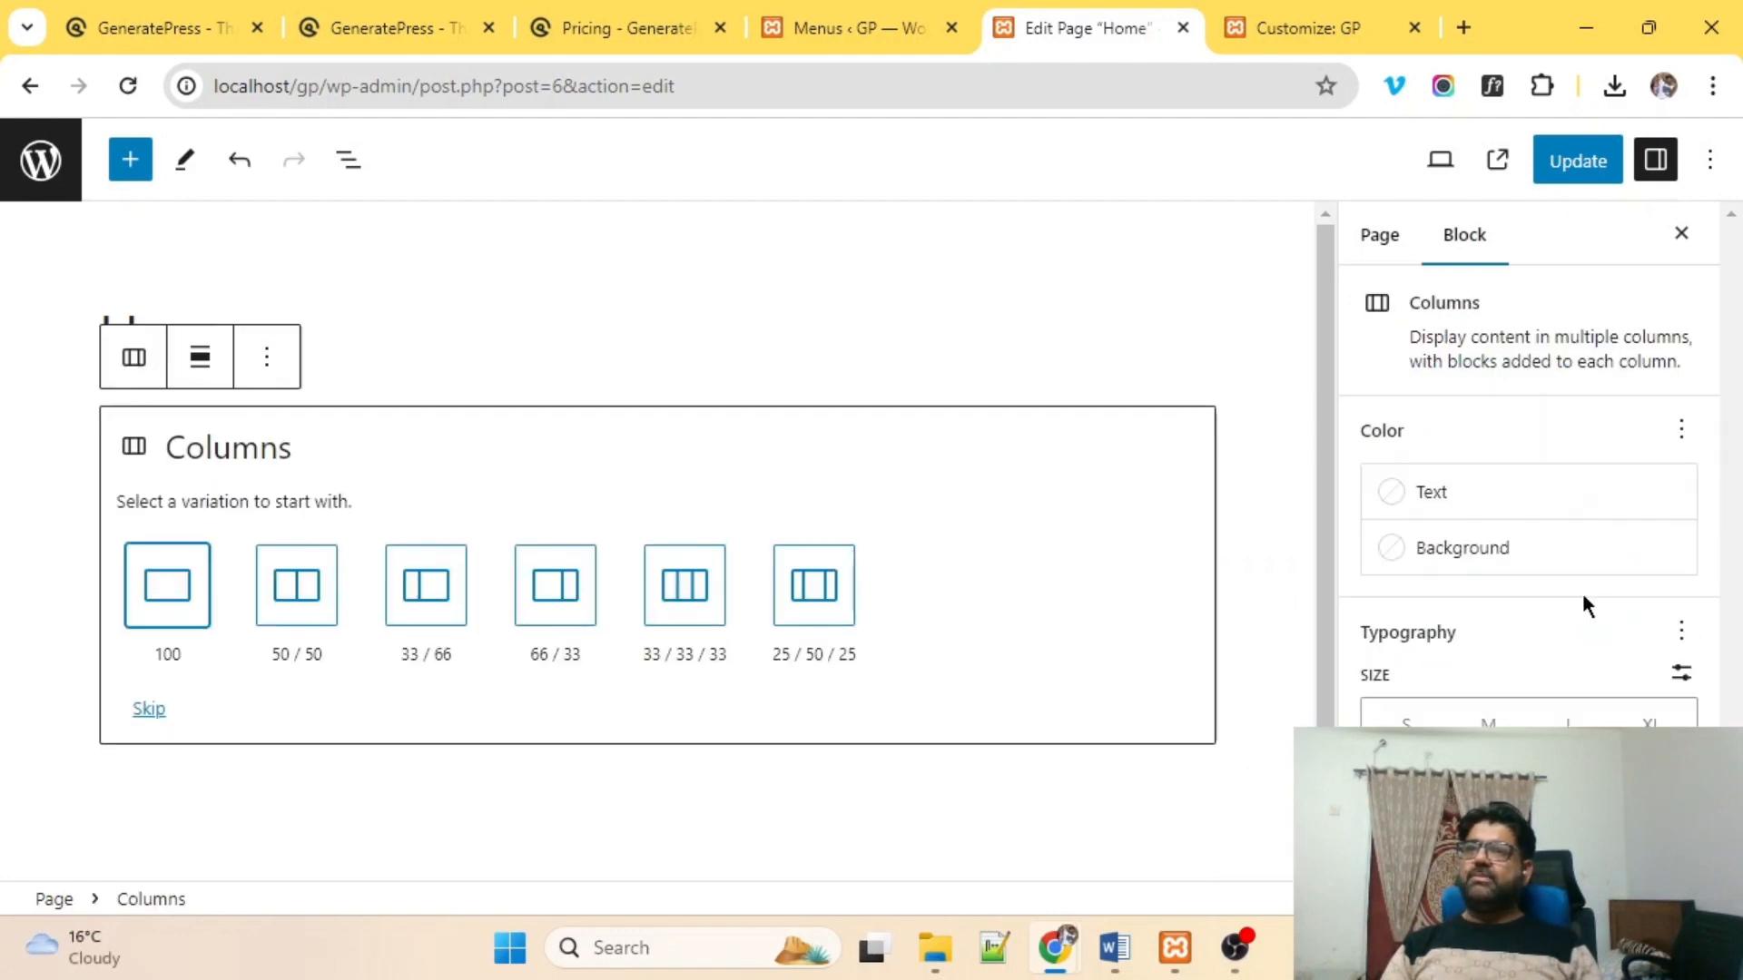
{"action": "left_click", "coordinate": [165, 601]}
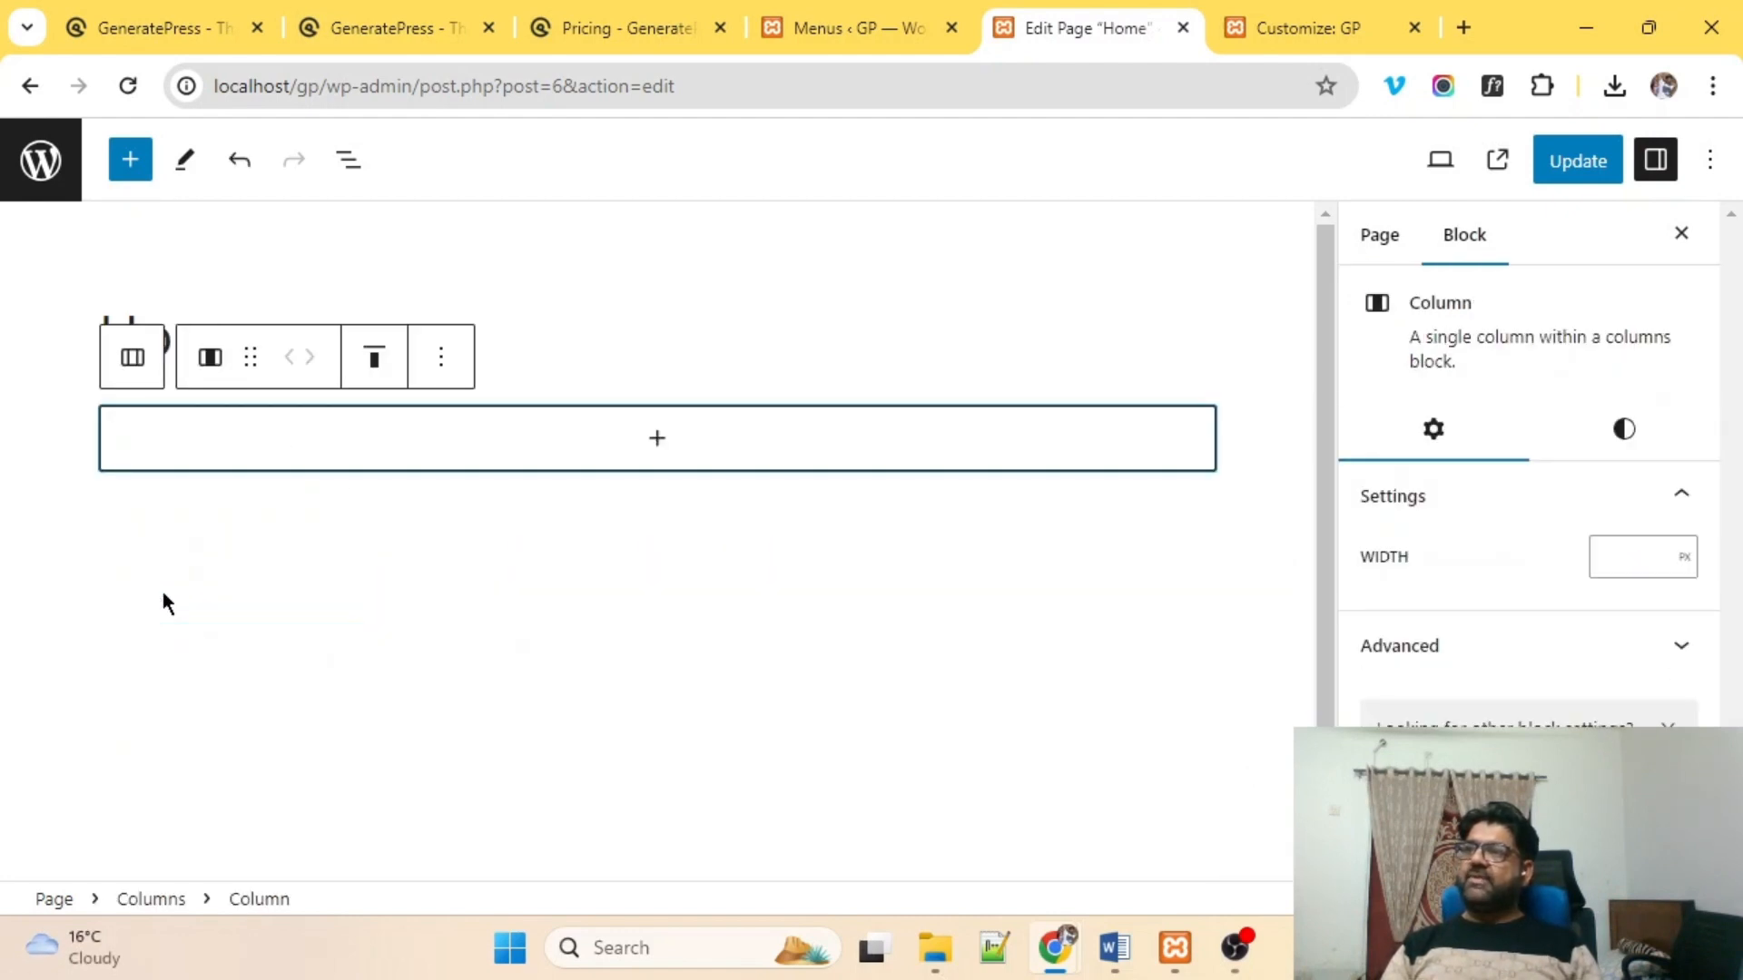
{"action": "left_click", "coordinate": [654, 454]}
{"action": "left_click", "coordinate": [645, 651]}
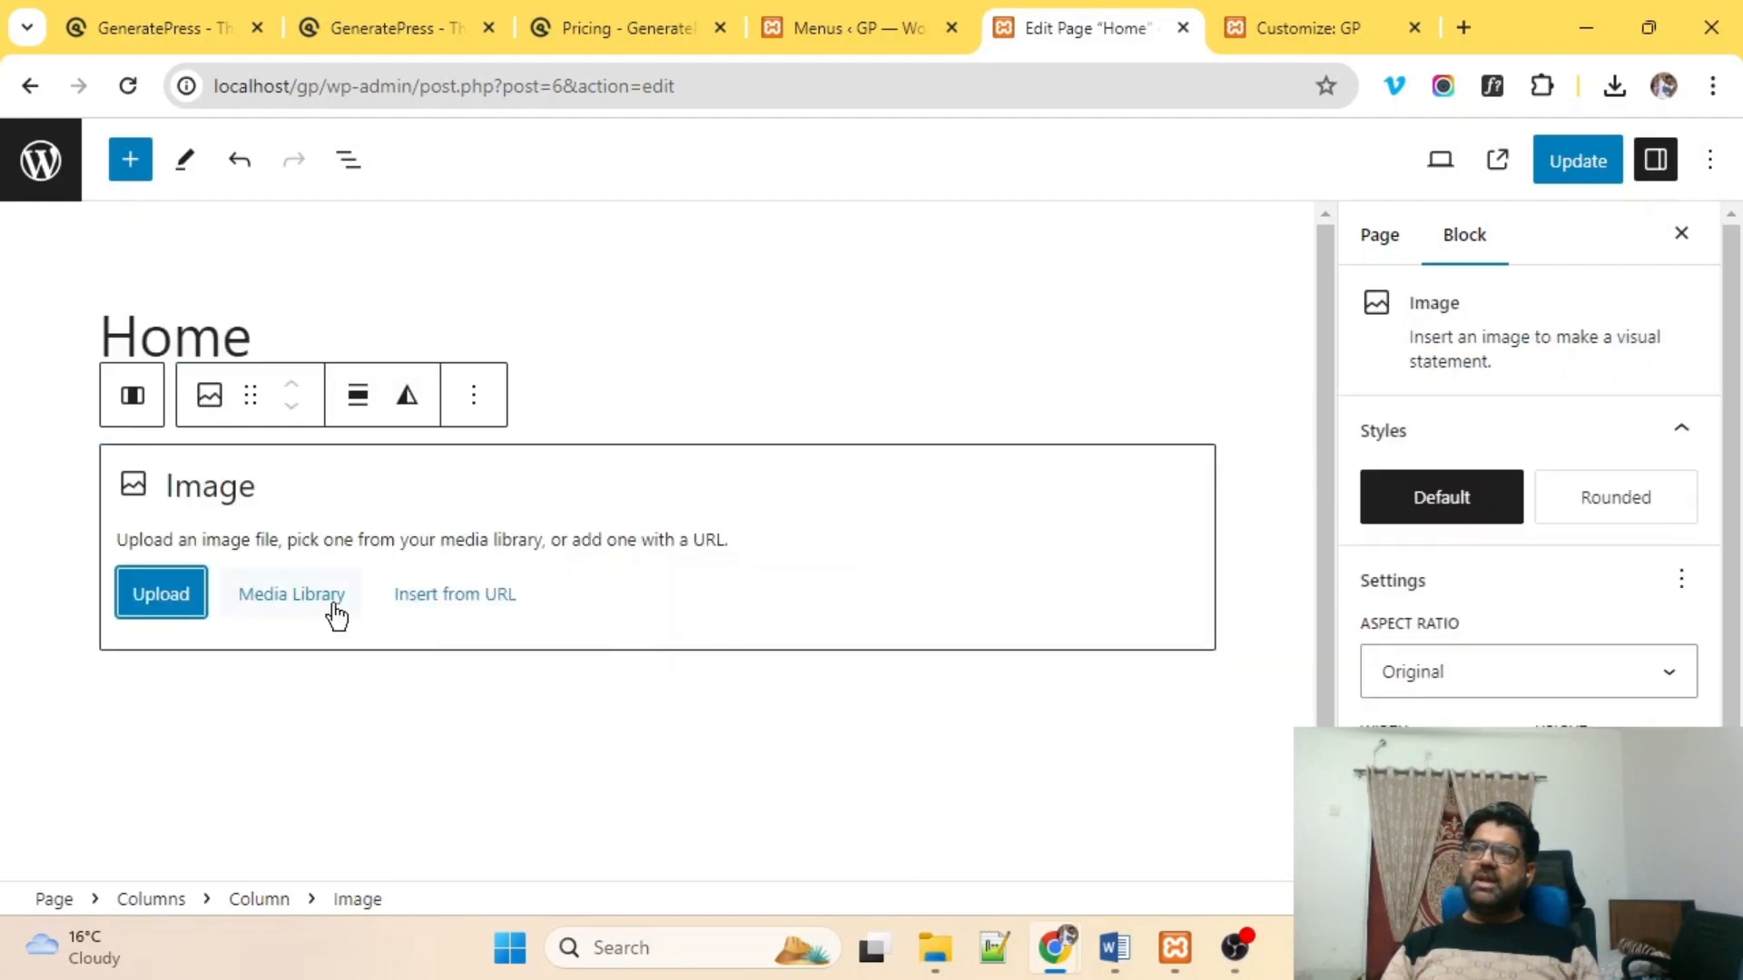
{"action": "left_click", "coordinate": [187, 612]}
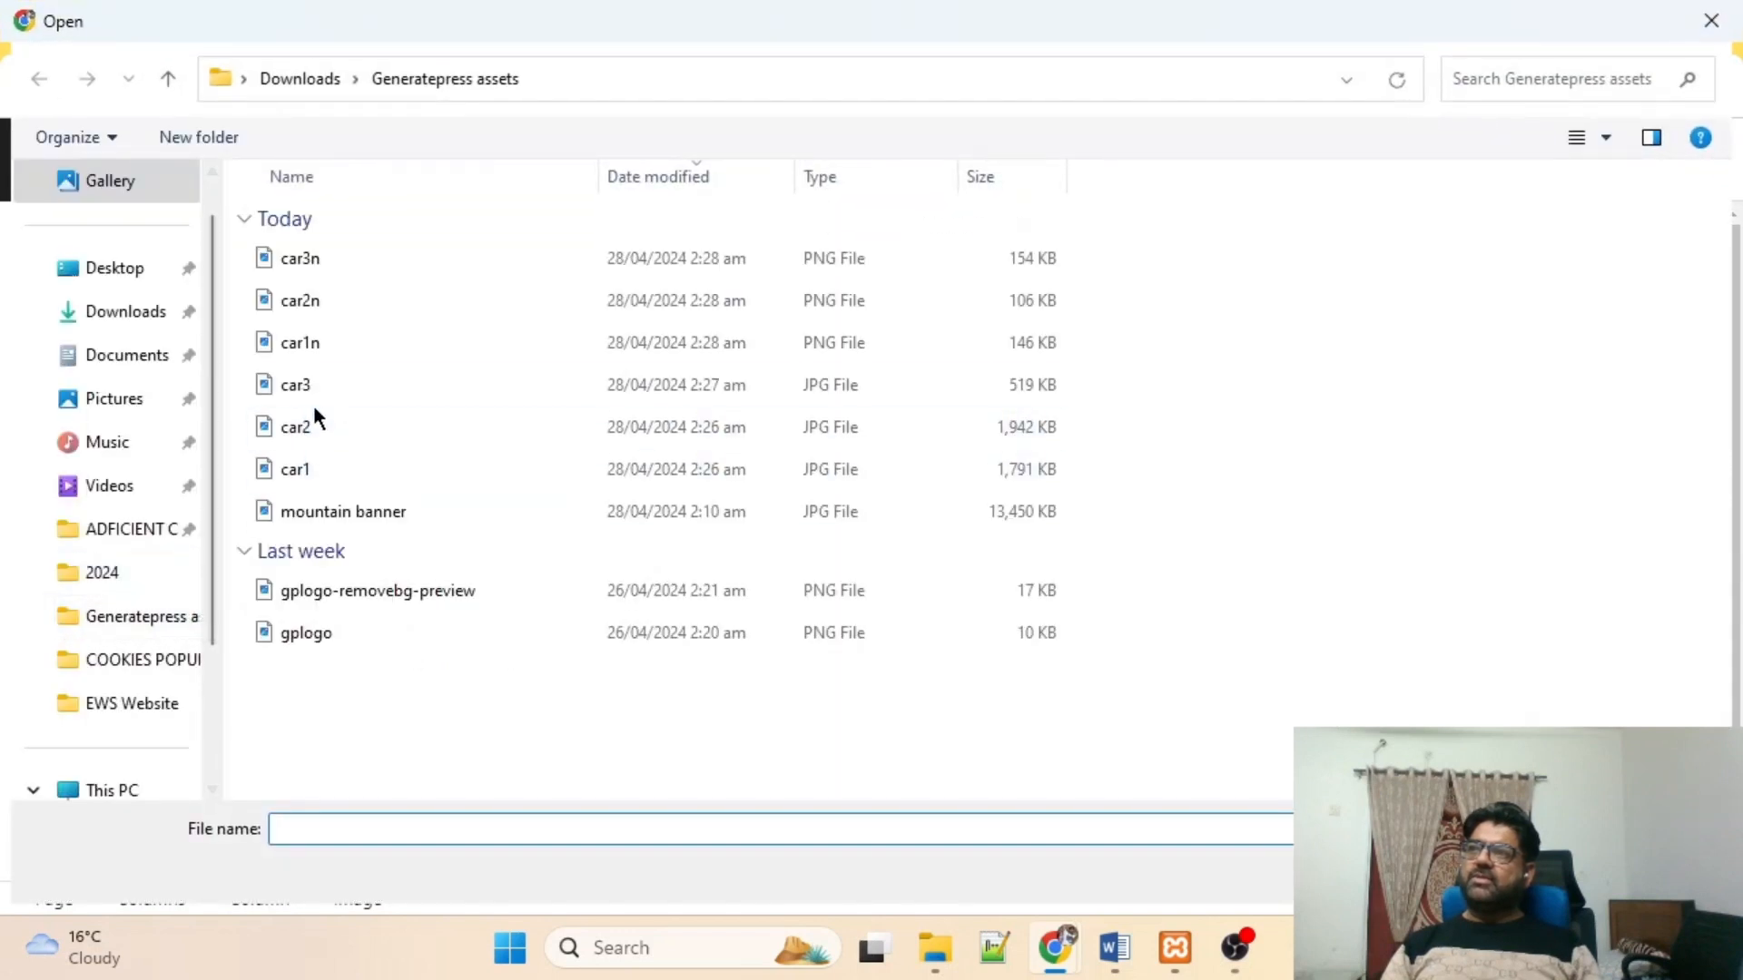
{"action": "double_click", "coordinate": [343, 509]}
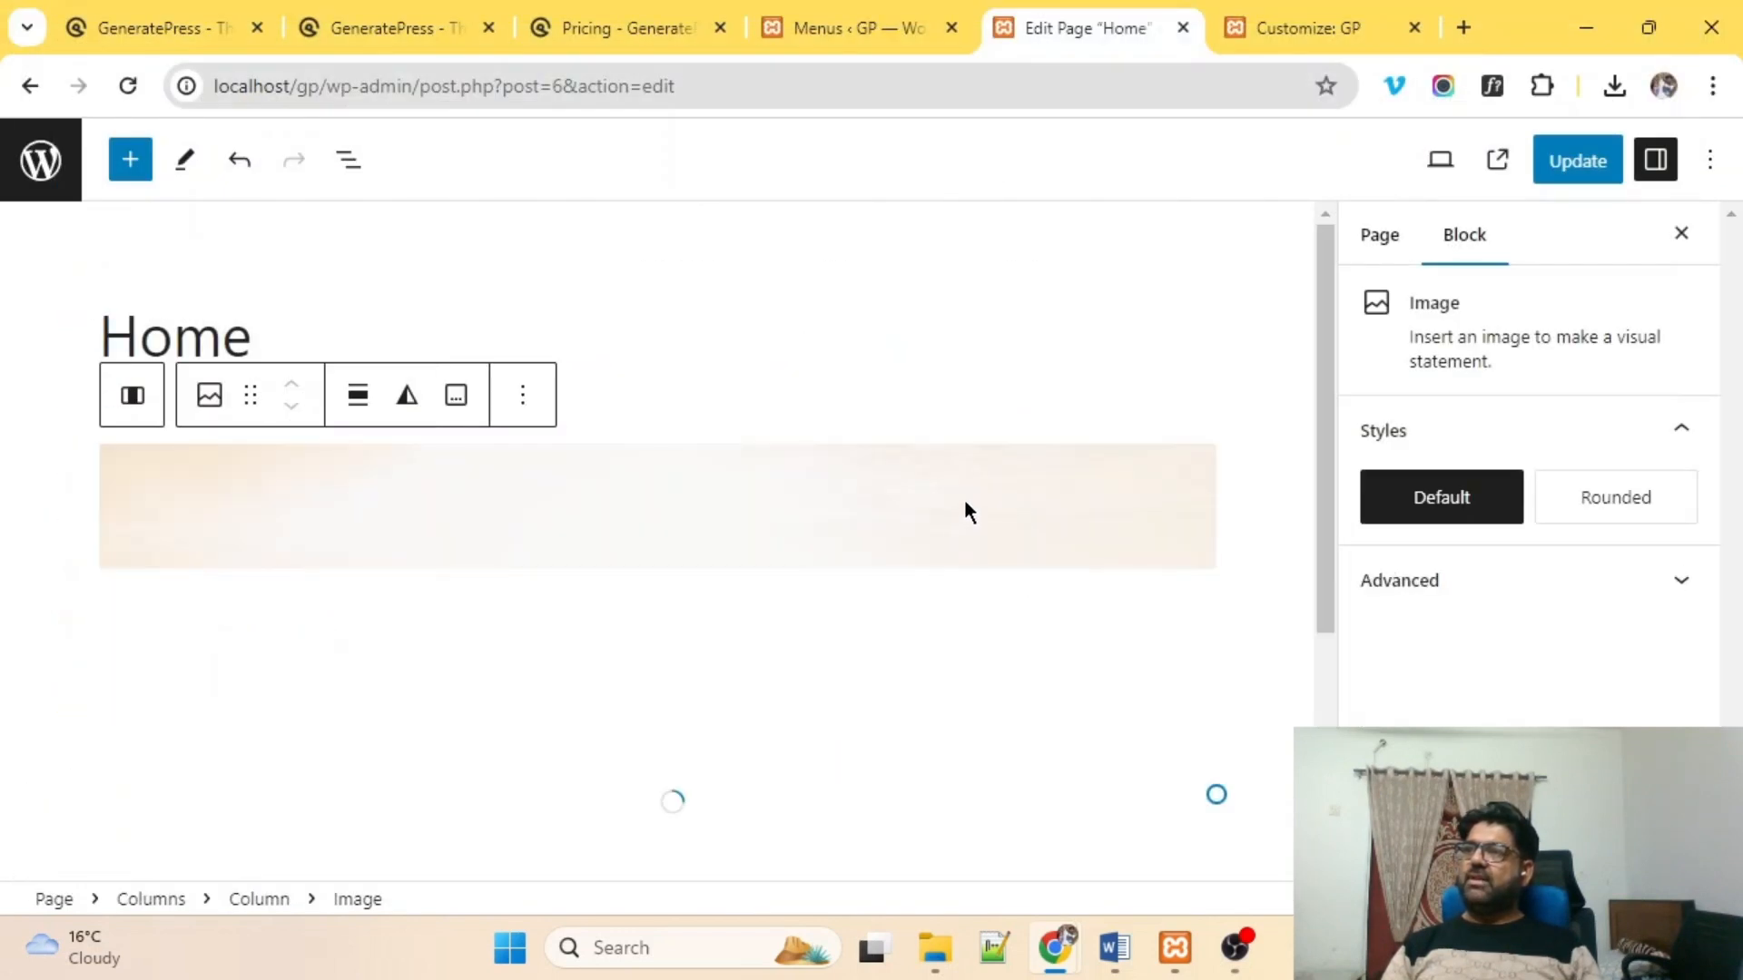
{"action": "scroll", "coordinate": [964, 511], "scroll_direction": "down", "scroll_amount": 5}
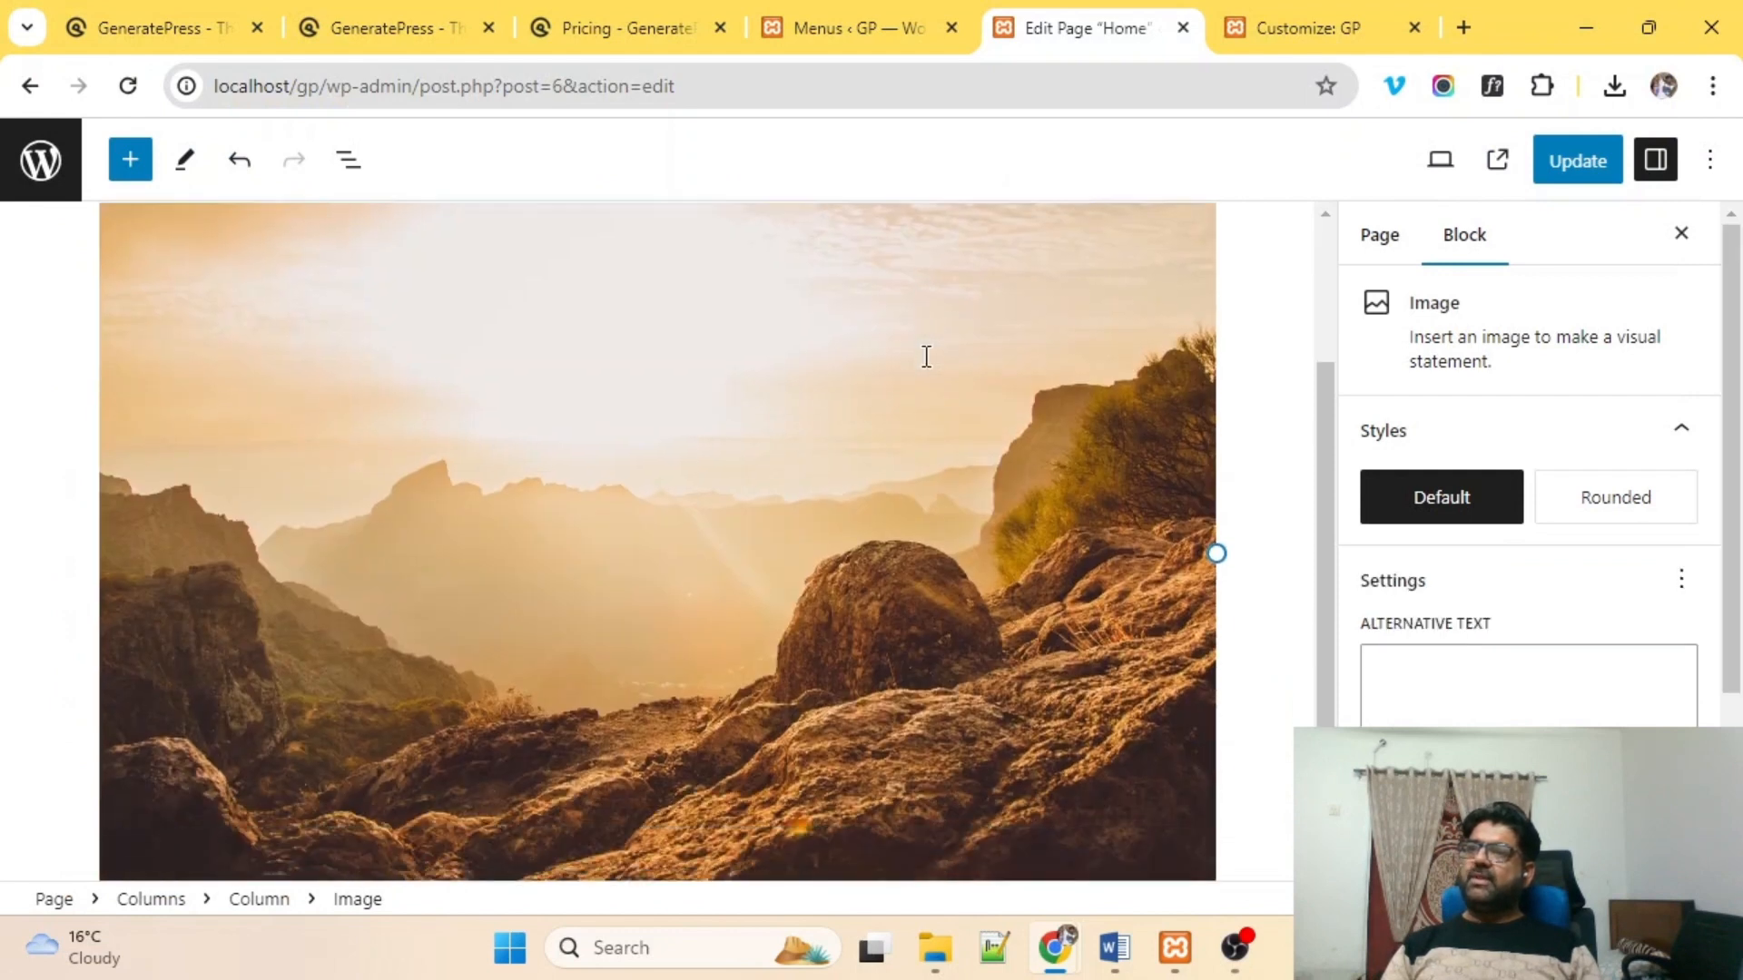
{"action": "left_click", "coordinate": [526, 465]}
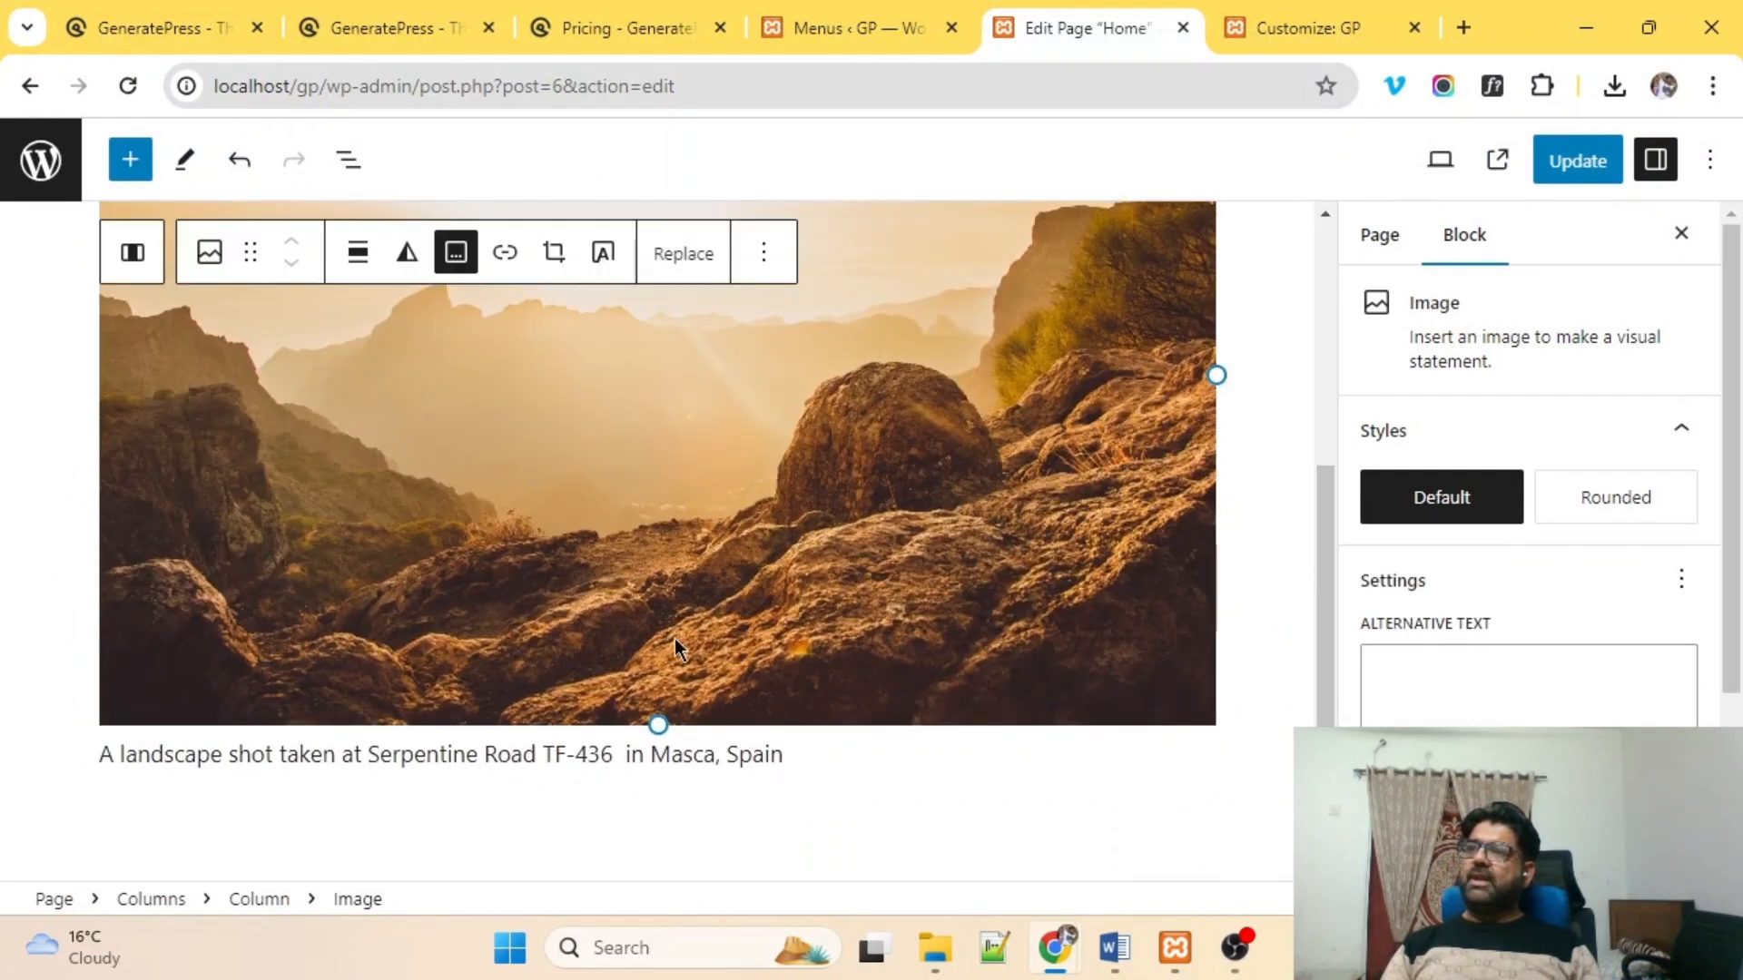
Delete the banner image's caption and open the block list below the banner.
{"action": "triple_click", "coordinate": [449, 760]}
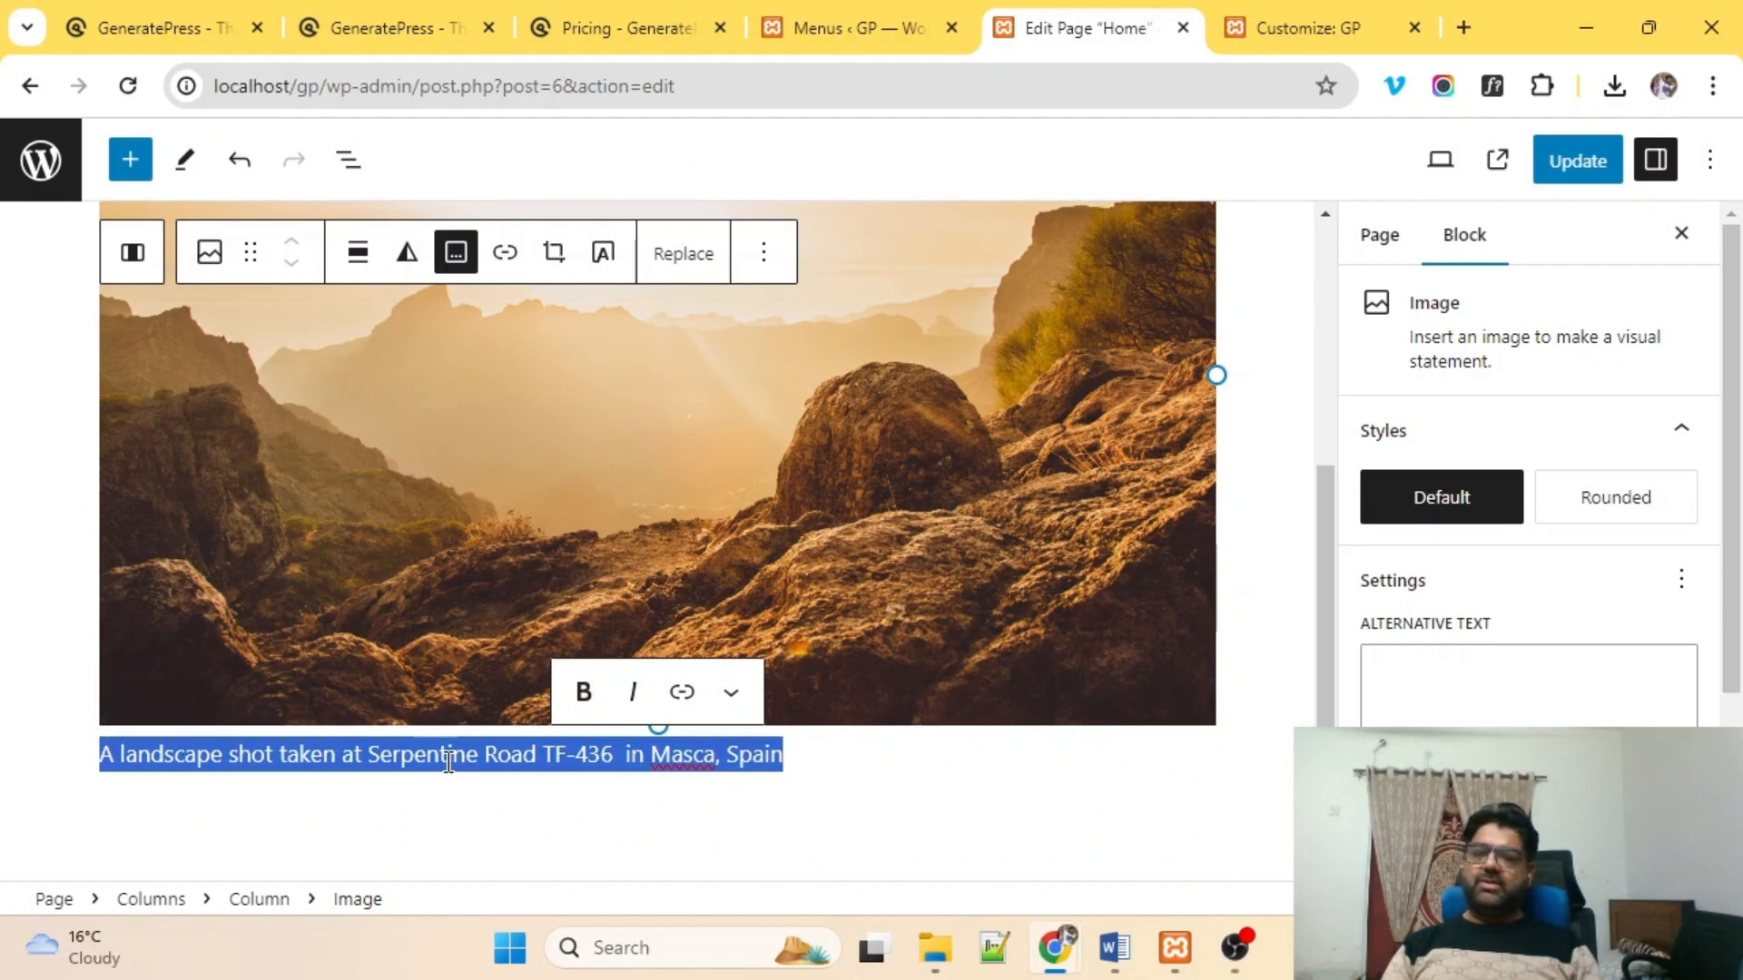
{"action": "key", "text": "BackSpace"}
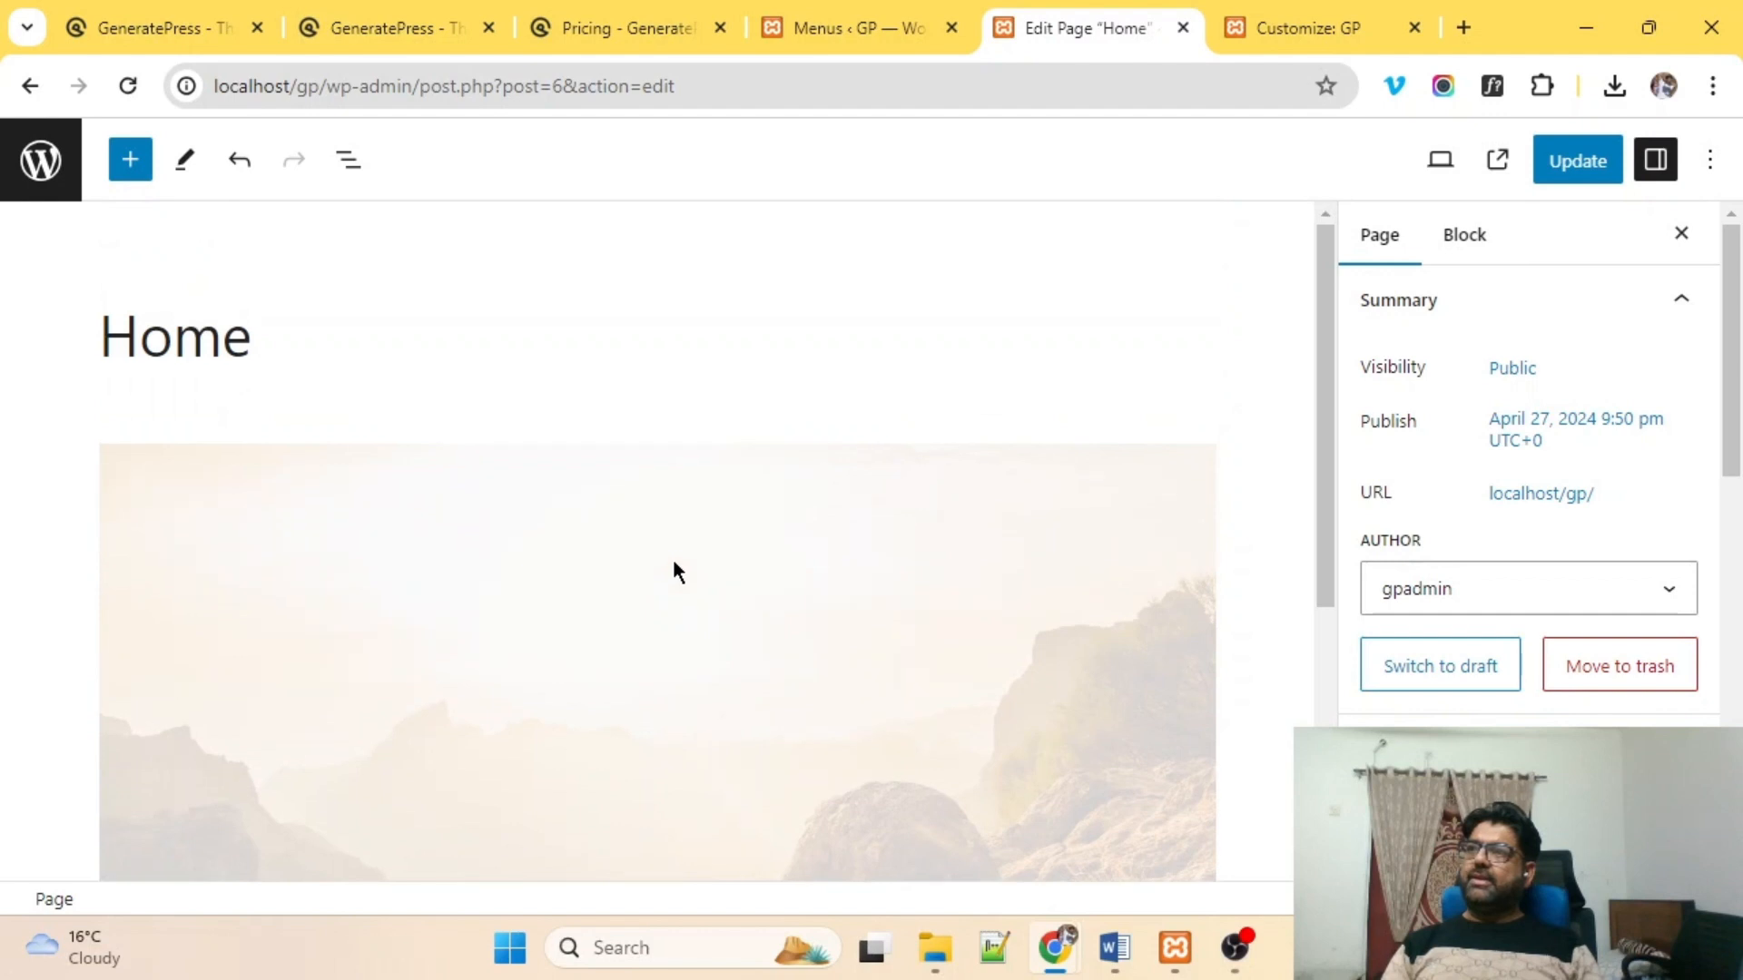
{"action": "scroll", "coordinate": [675, 572], "scroll_direction": "down", "scroll_amount": 3}
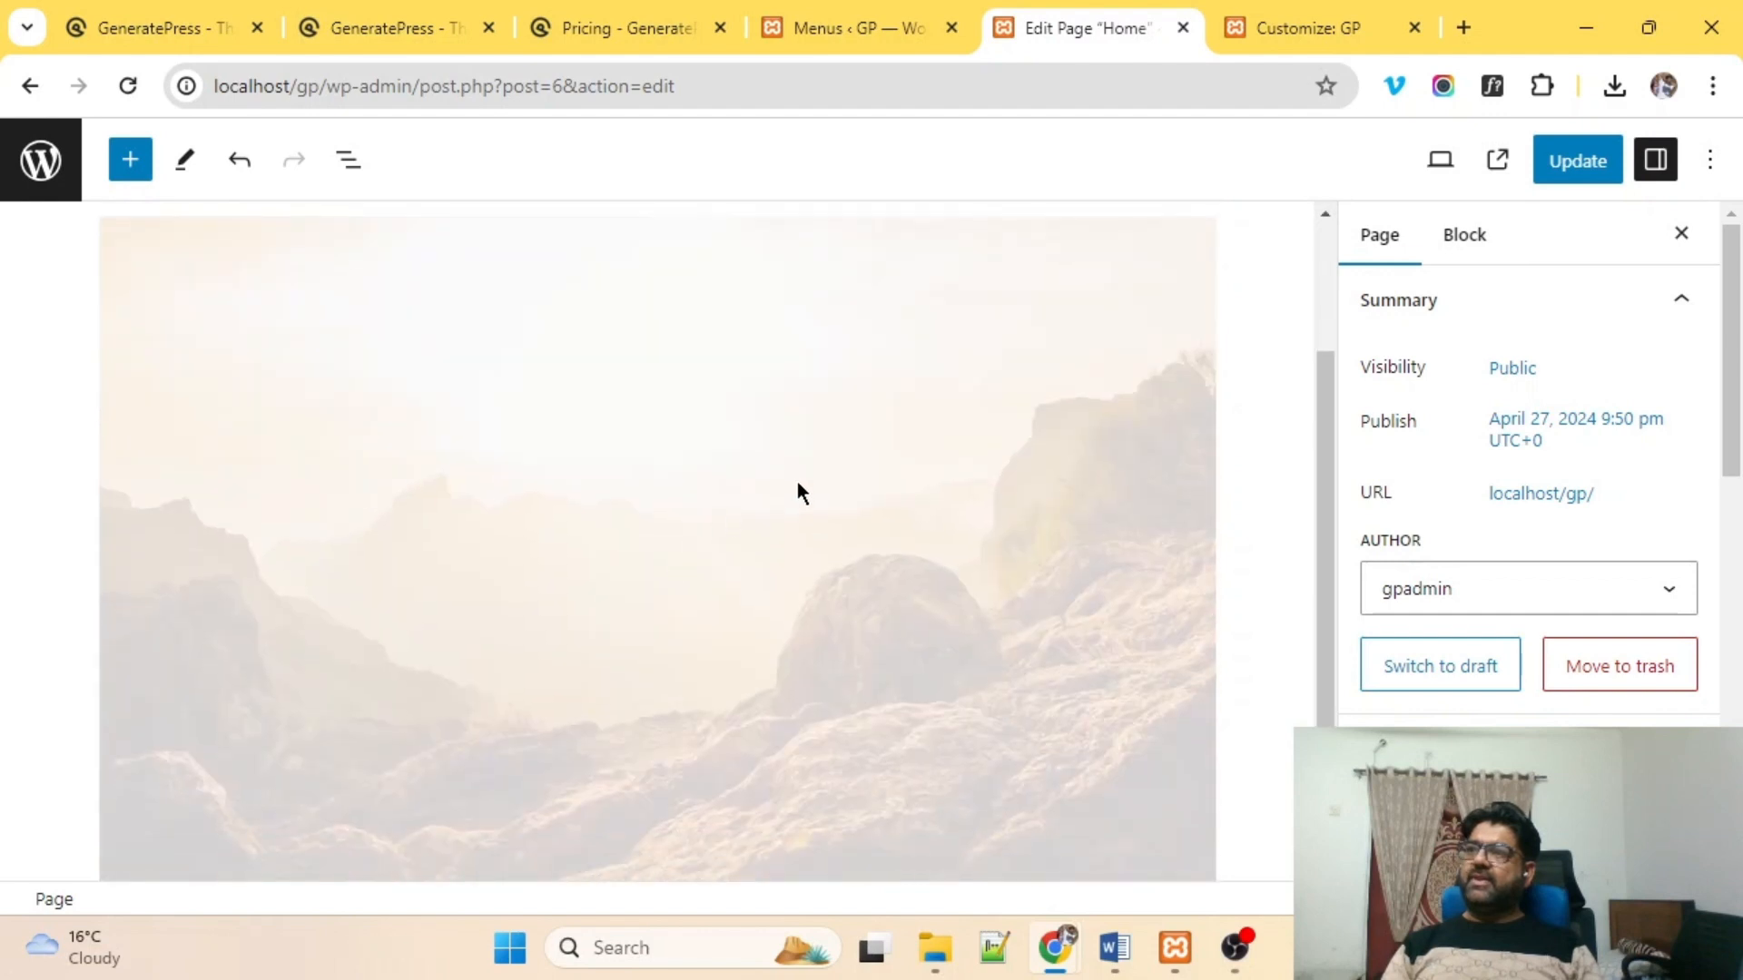
{"action": "left_click", "coordinate": [797, 492]}
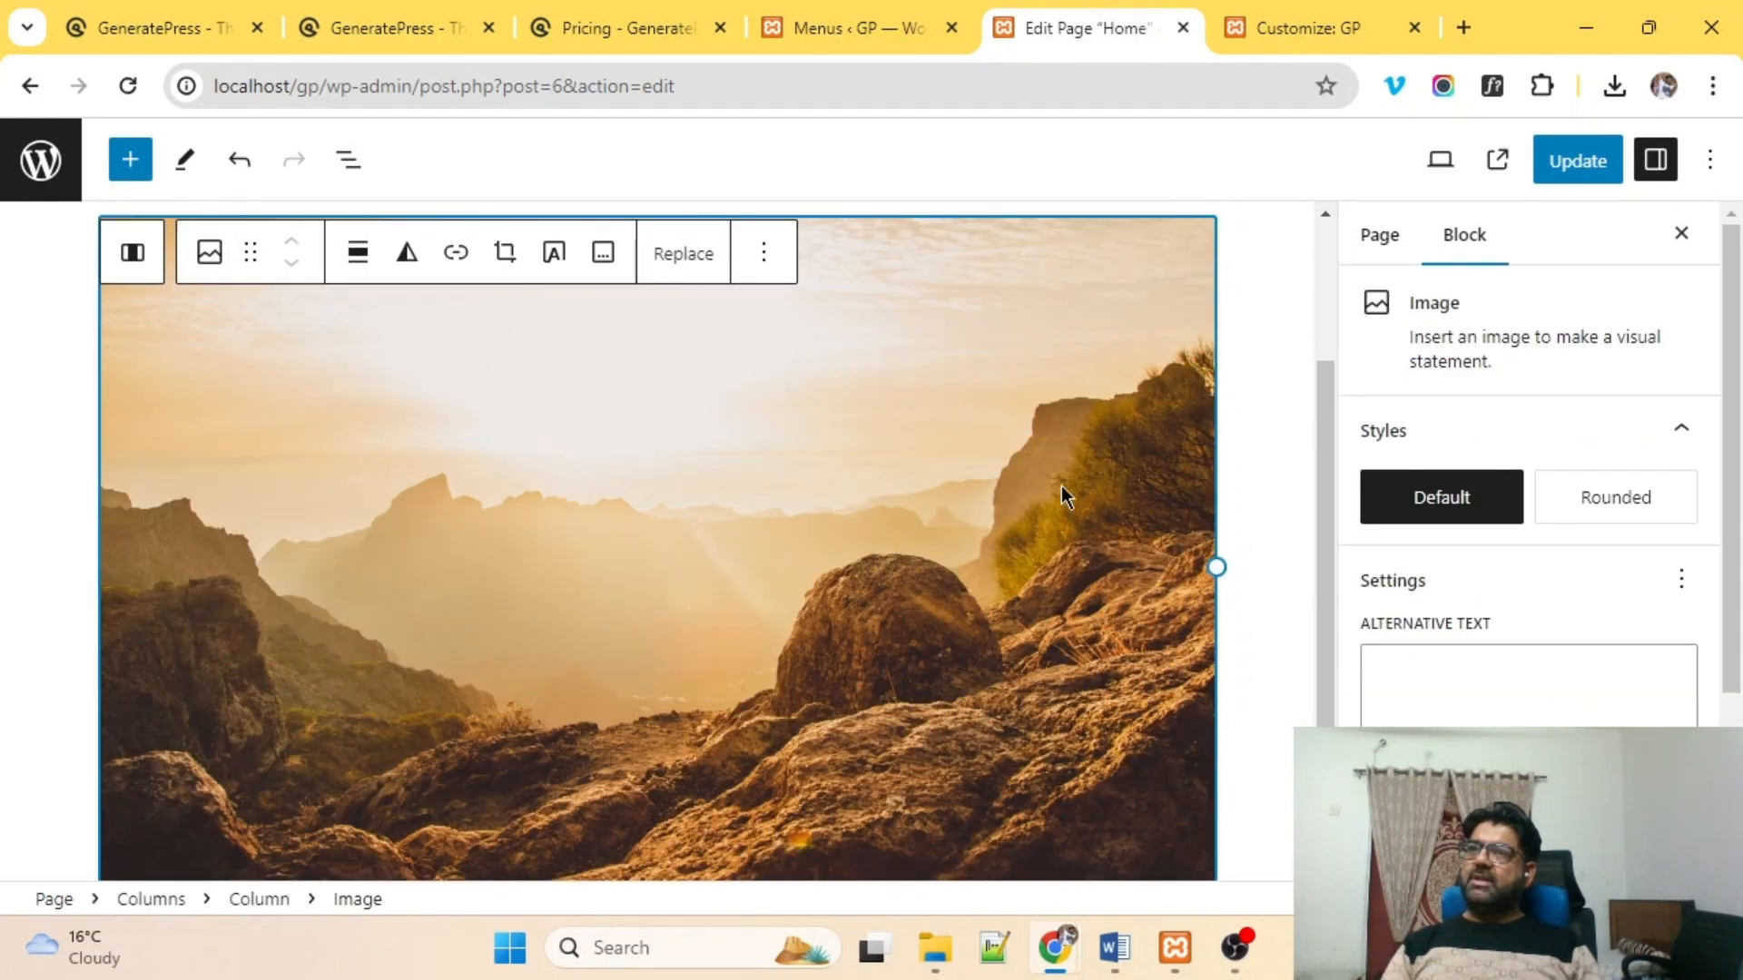
{"action": "scroll", "coordinate": [1036, 494], "scroll_direction": "down", "scroll_amount": 2}
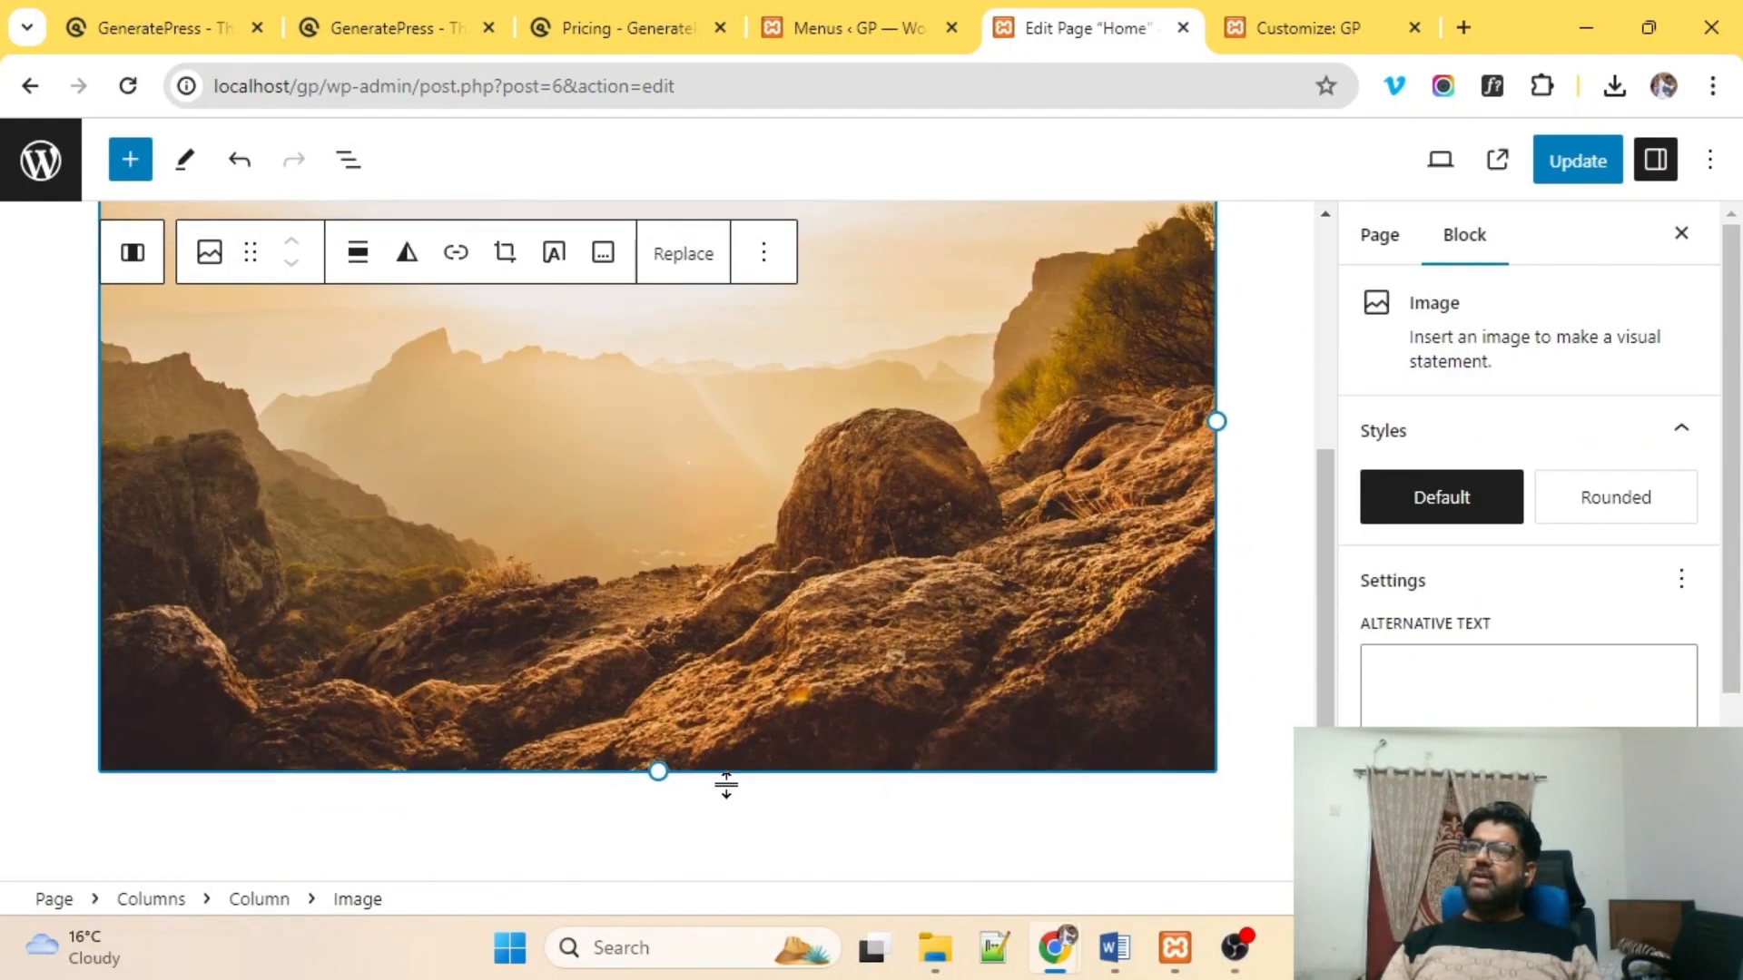
{"action": "left_click", "coordinate": [850, 851]}
{"action": "scroll", "coordinate": [1140, 627], "scroll_direction": "down", "scroll_amount": 1}
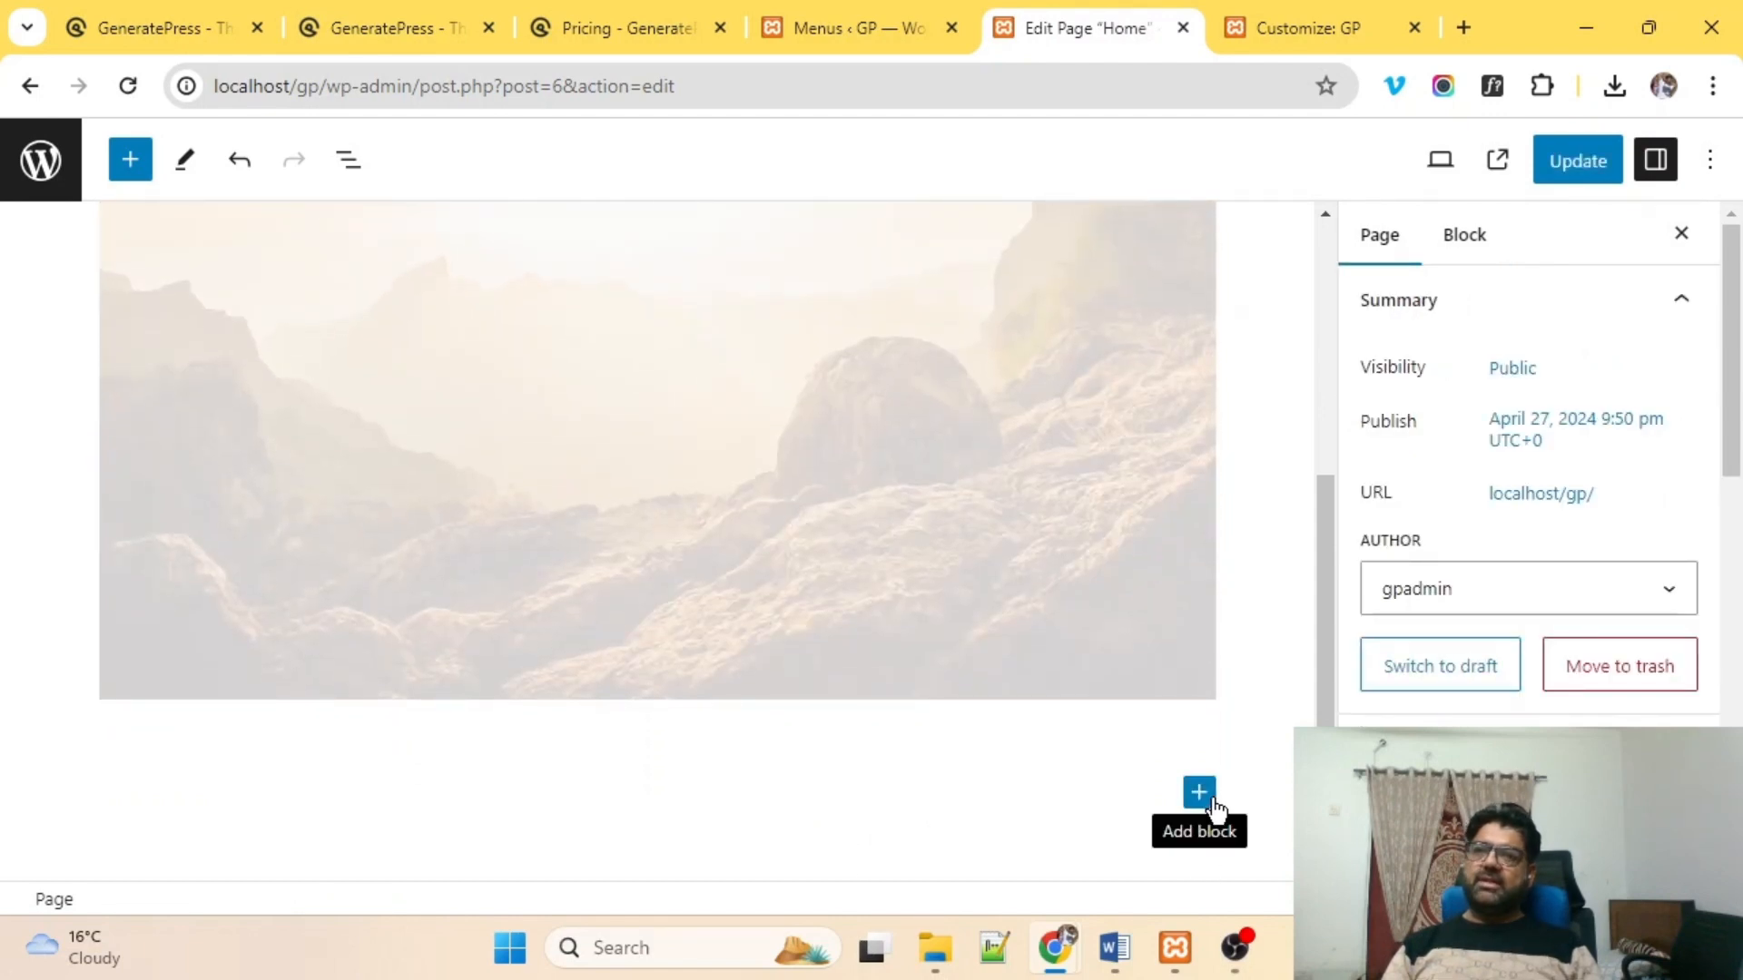
{"action": "left_click", "coordinate": [1213, 803]}
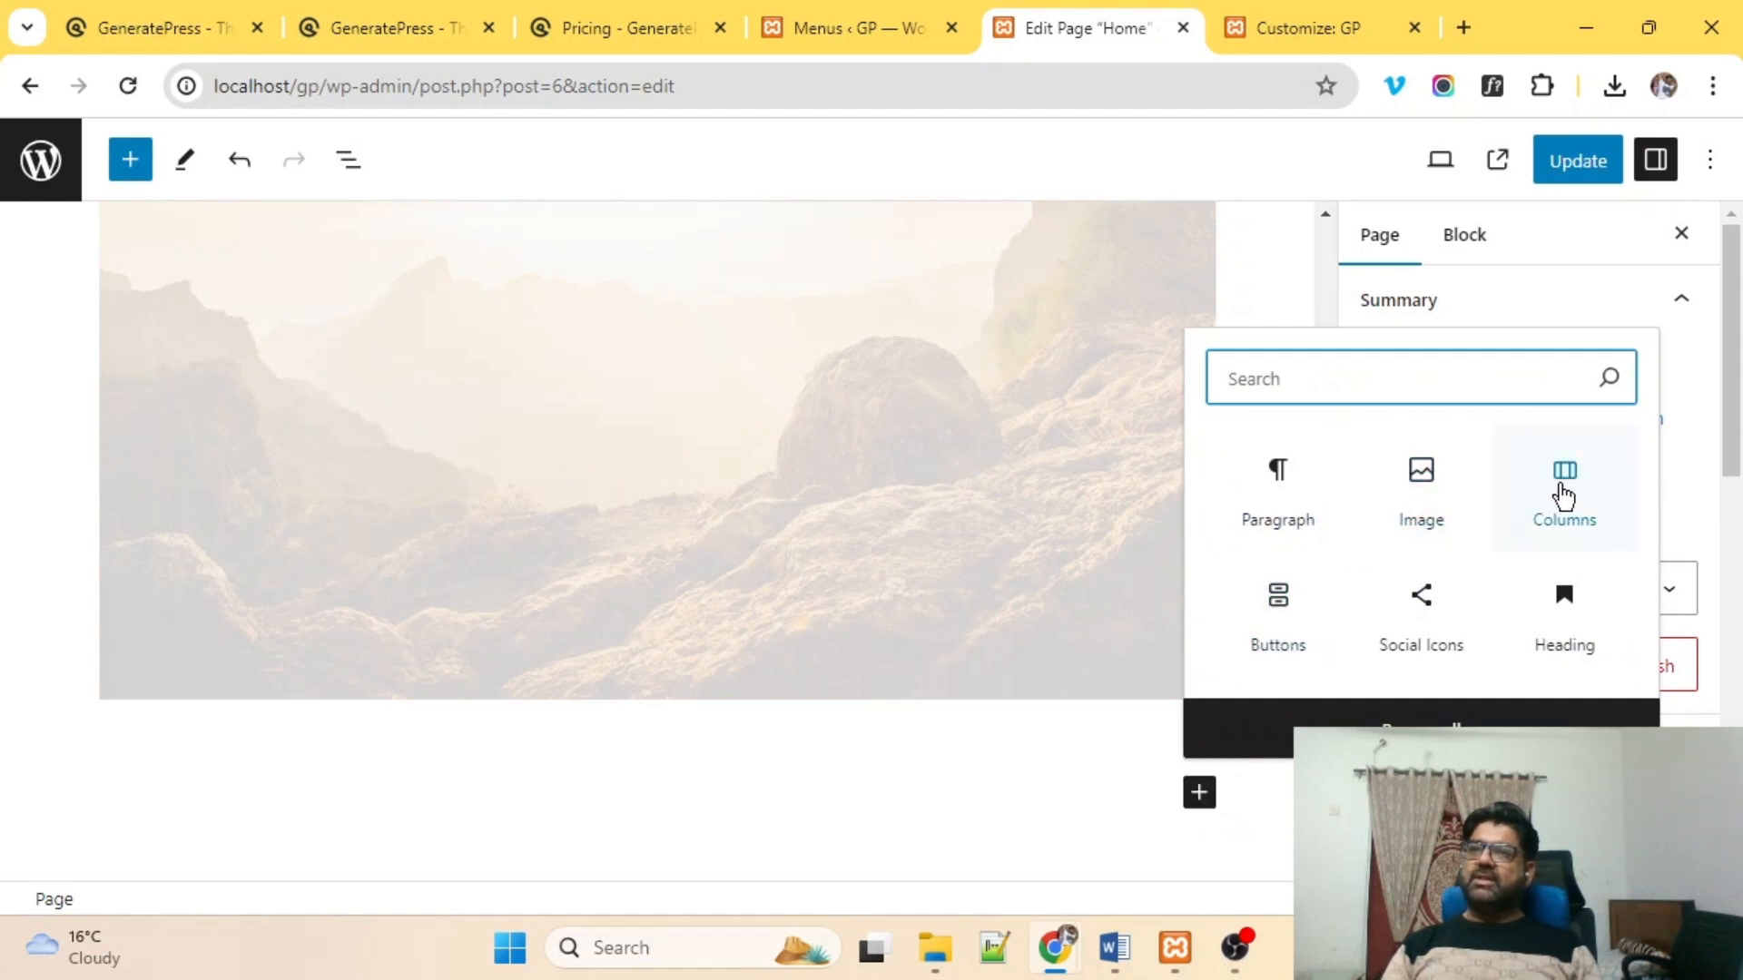
Add a three-equal-columns Columns block below the mountain banner.
{"action": "left_click", "coordinate": [1563, 497]}
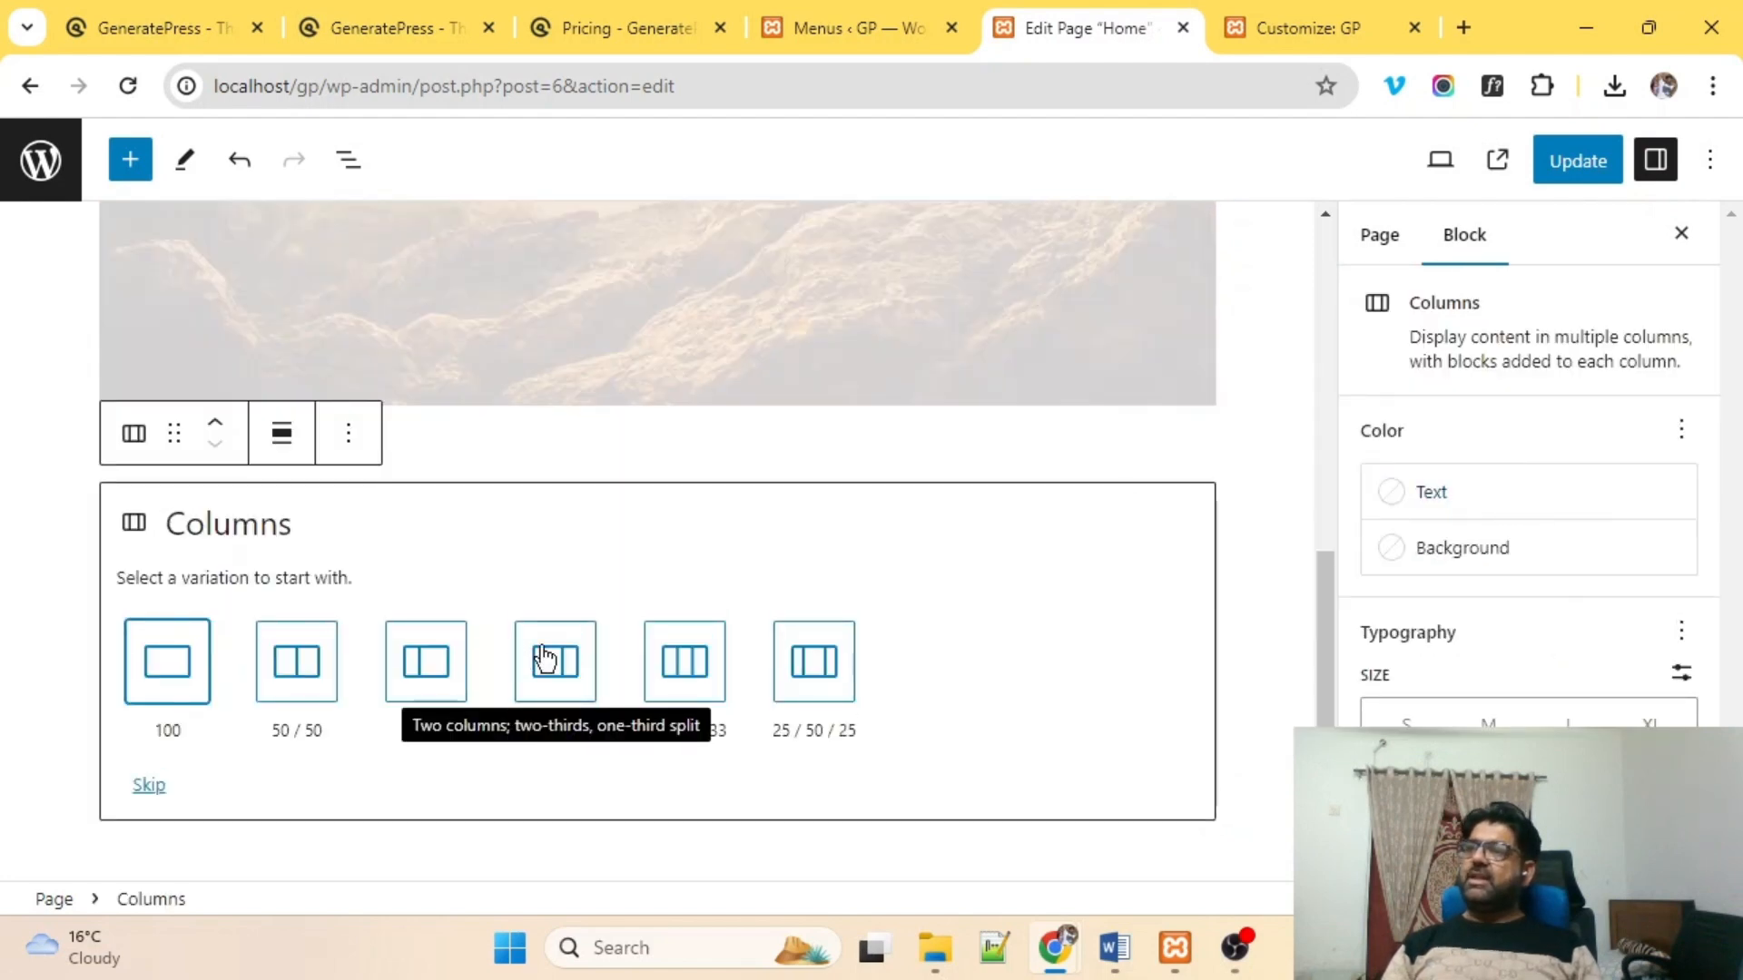
{"action": "left_click", "coordinate": [683, 679]}
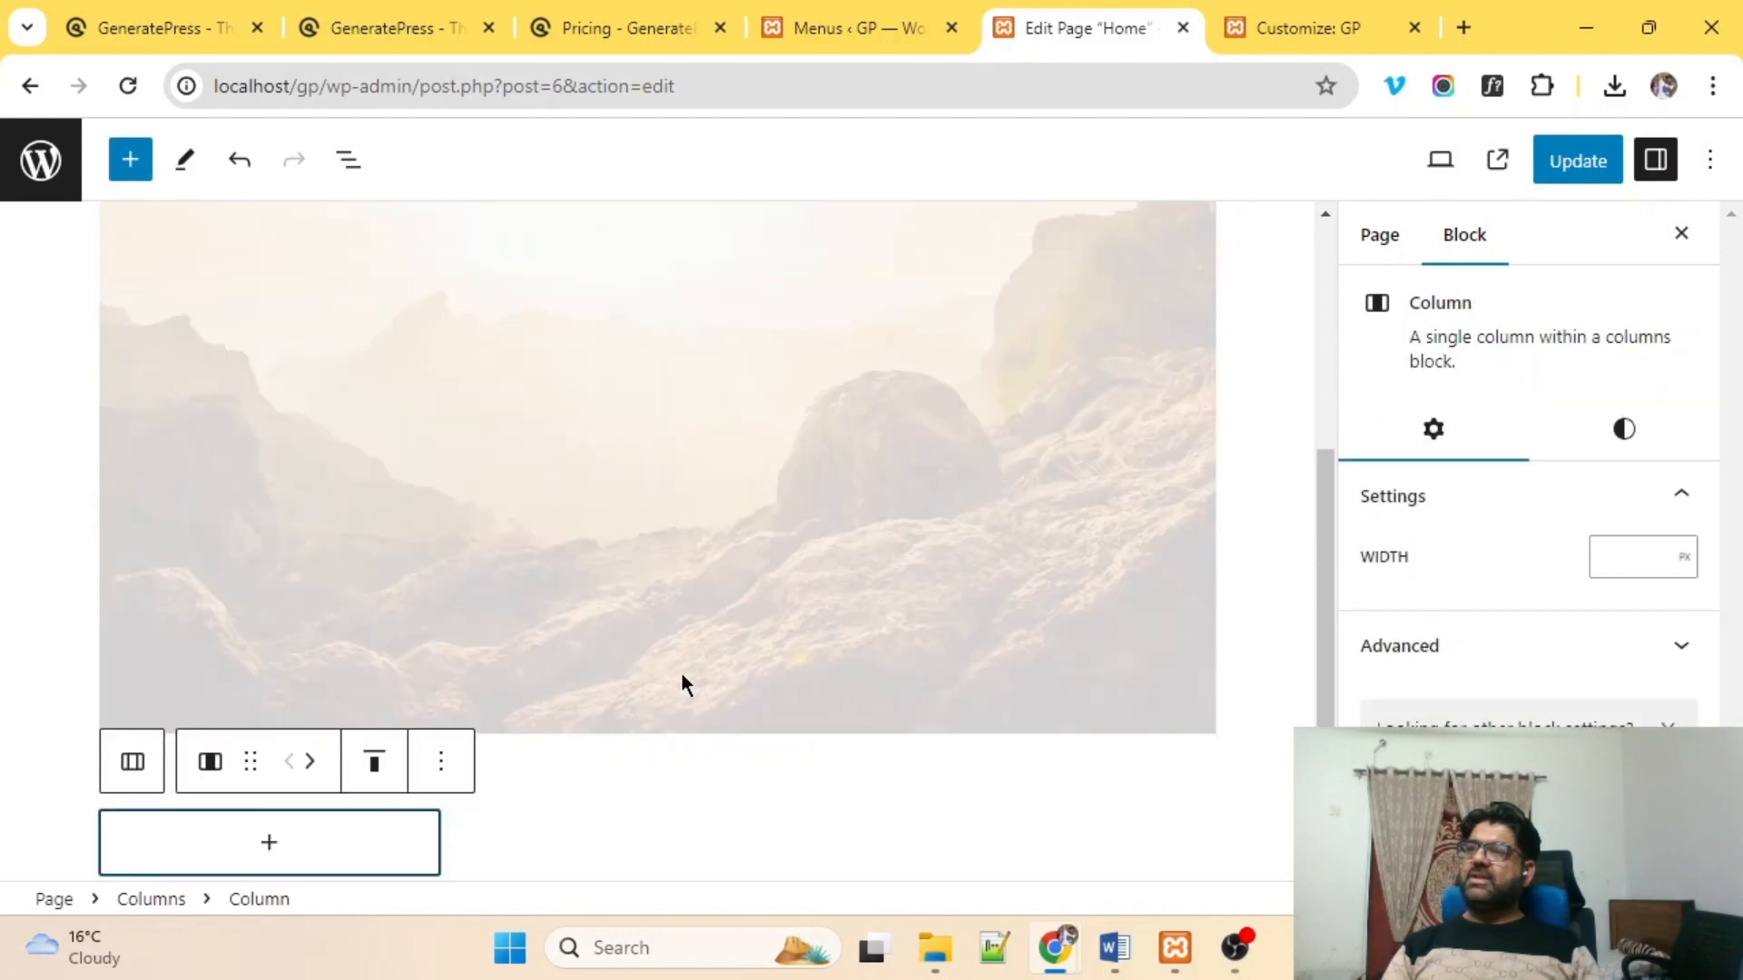
{"action": "scroll", "coordinate": [704, 557], "scroll_direction": "down", "scroll_amount": 1}
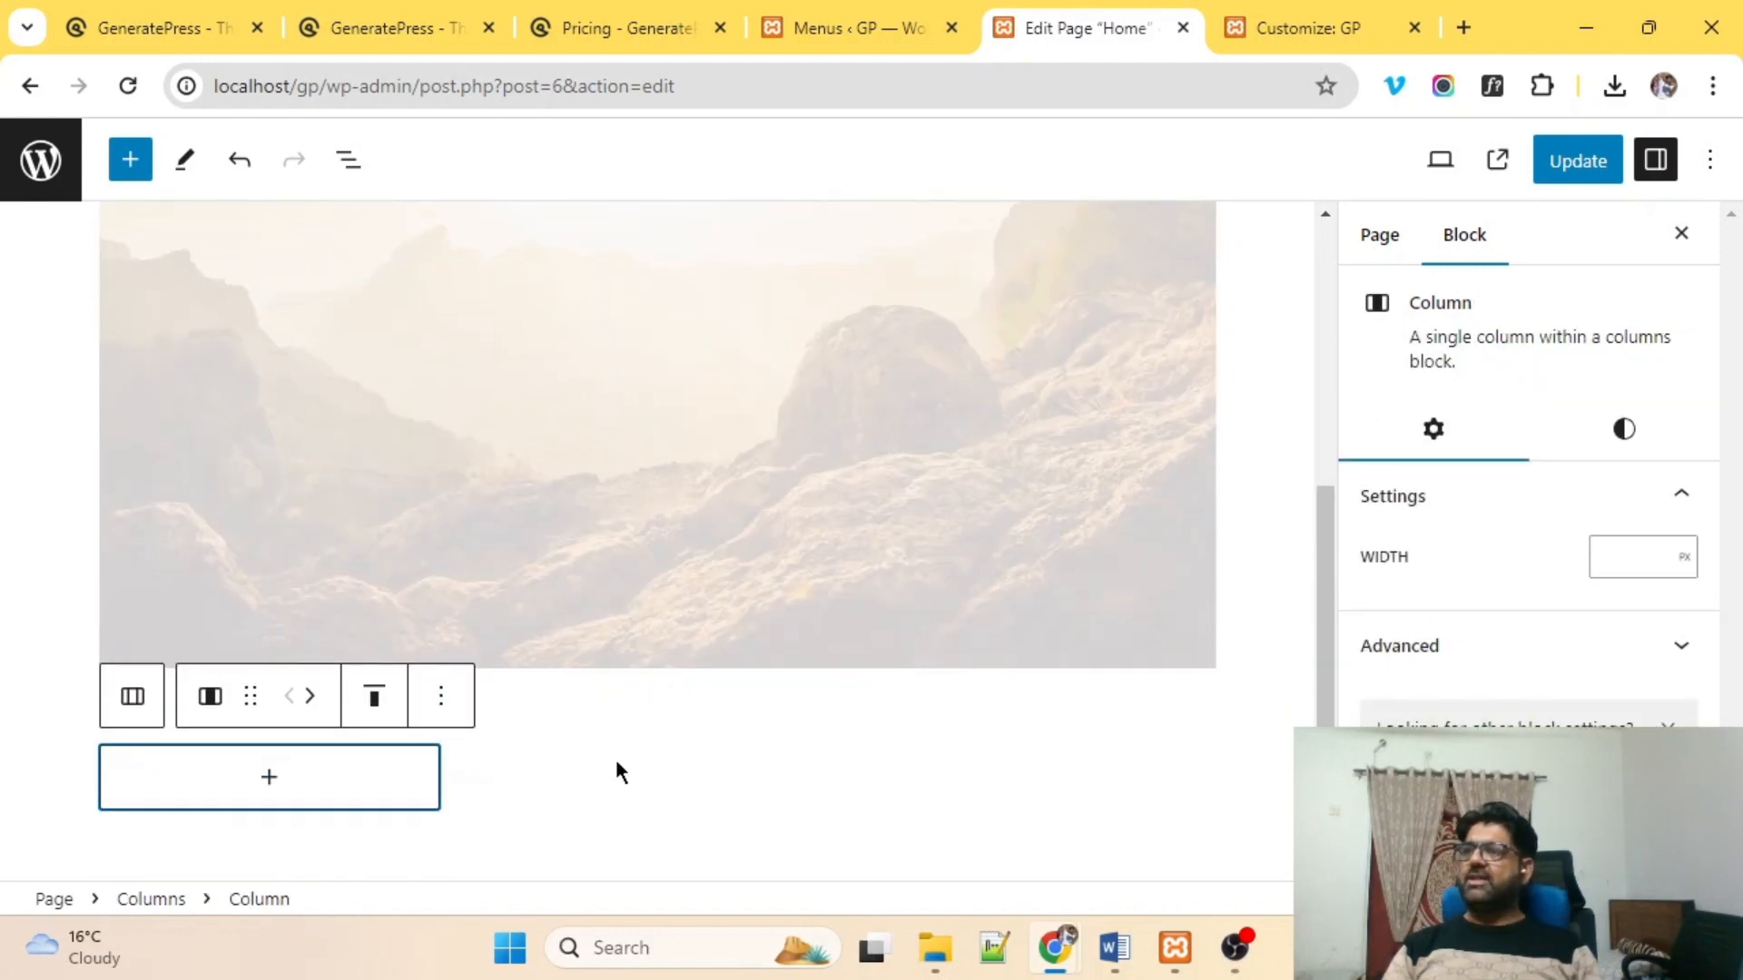
{"action": "left_click", "coordinate": [599, 790]}
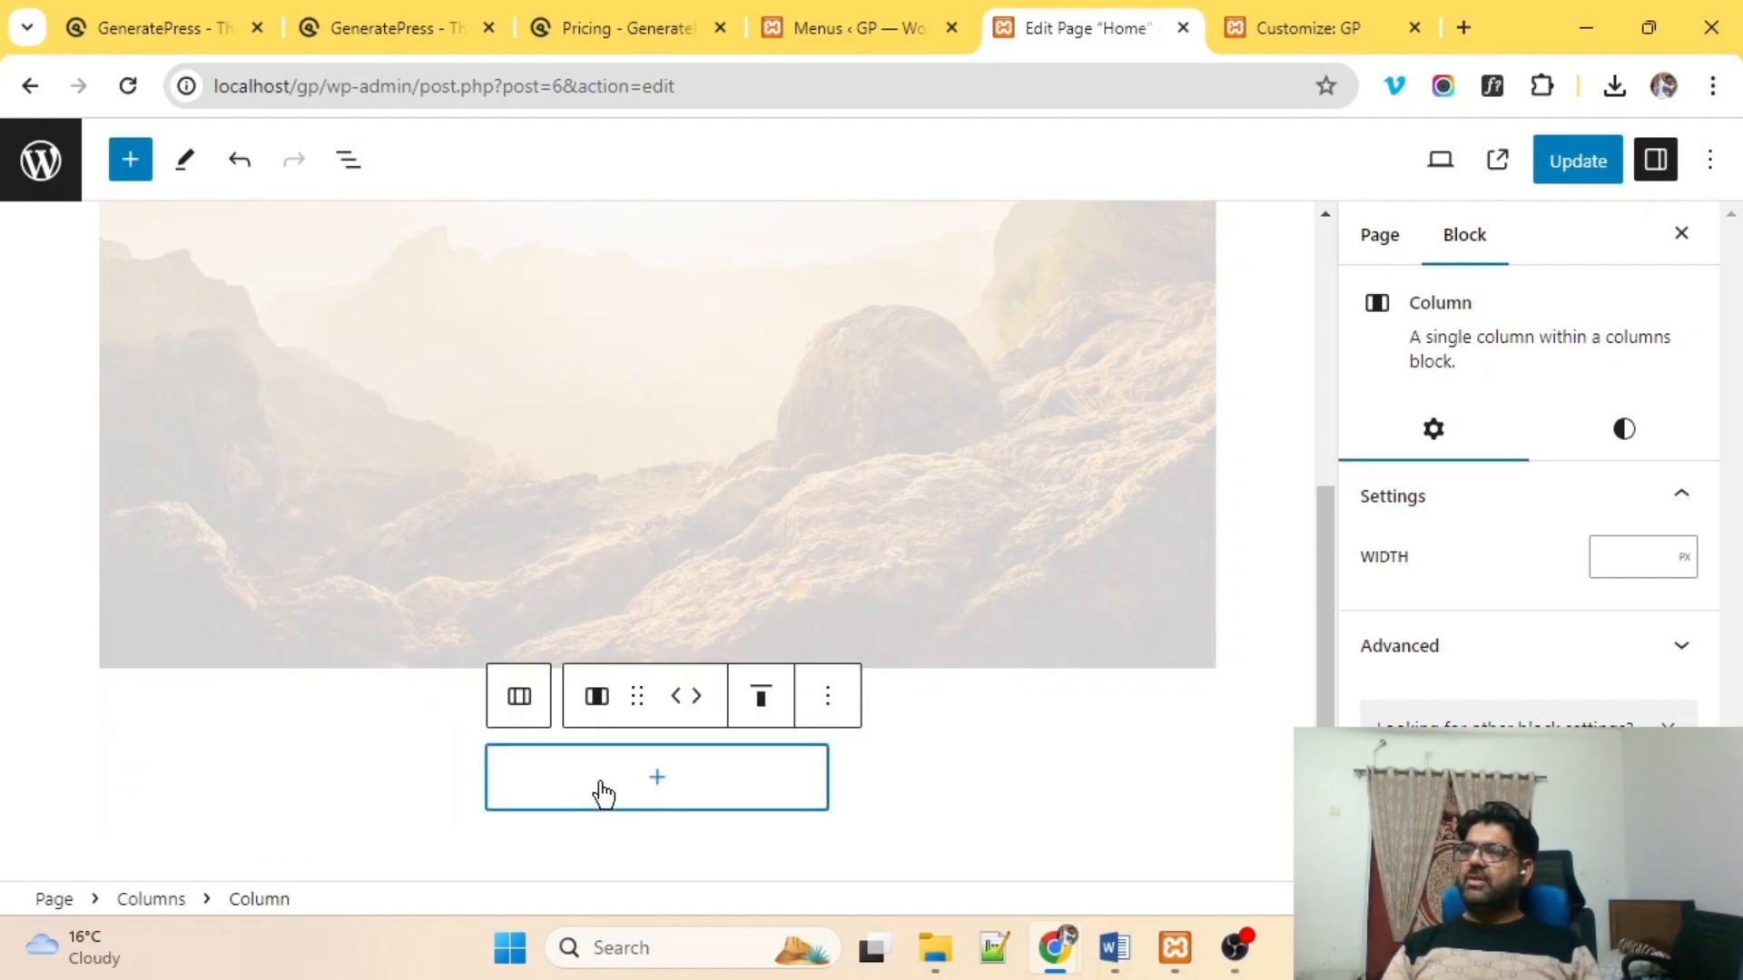
{"action": "left_click", "coordinate": [1021, 803]}
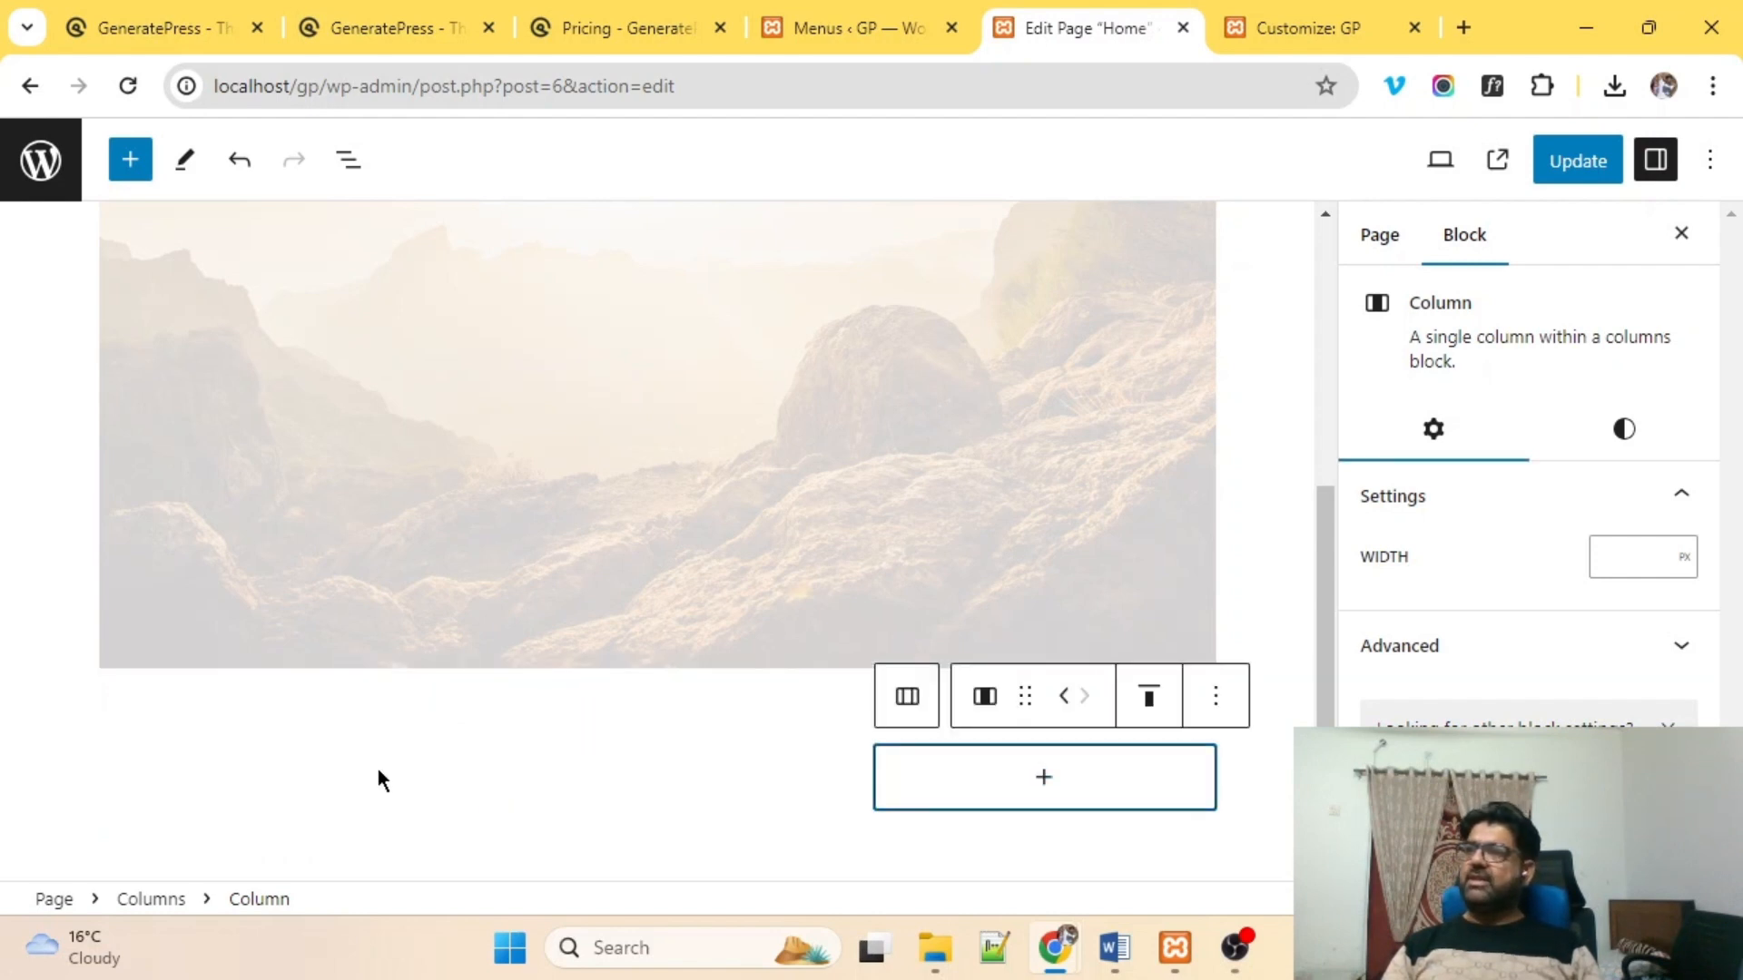
{"action": "left_click", "coordinate": [319, 803]}
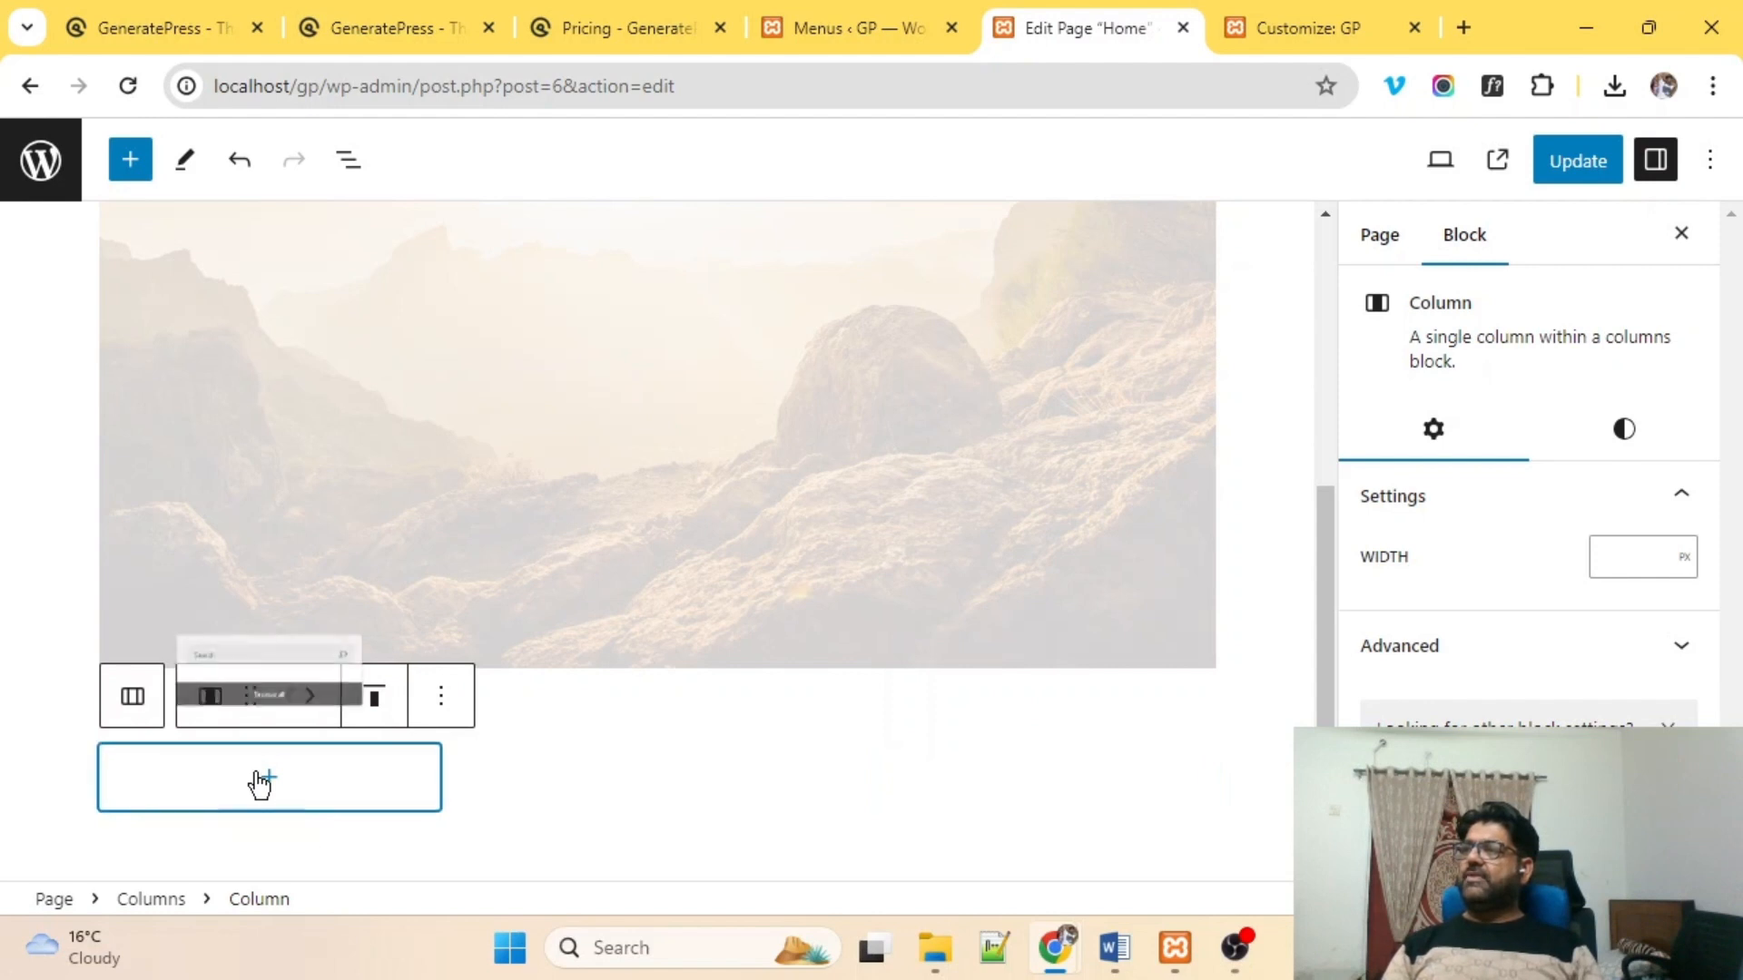
Upload car1n as an Image block in the first column.
{"action": "left_click", "coordinate": [263, 780]}
{"action": "left_click", "coordinate": [269, 449]}
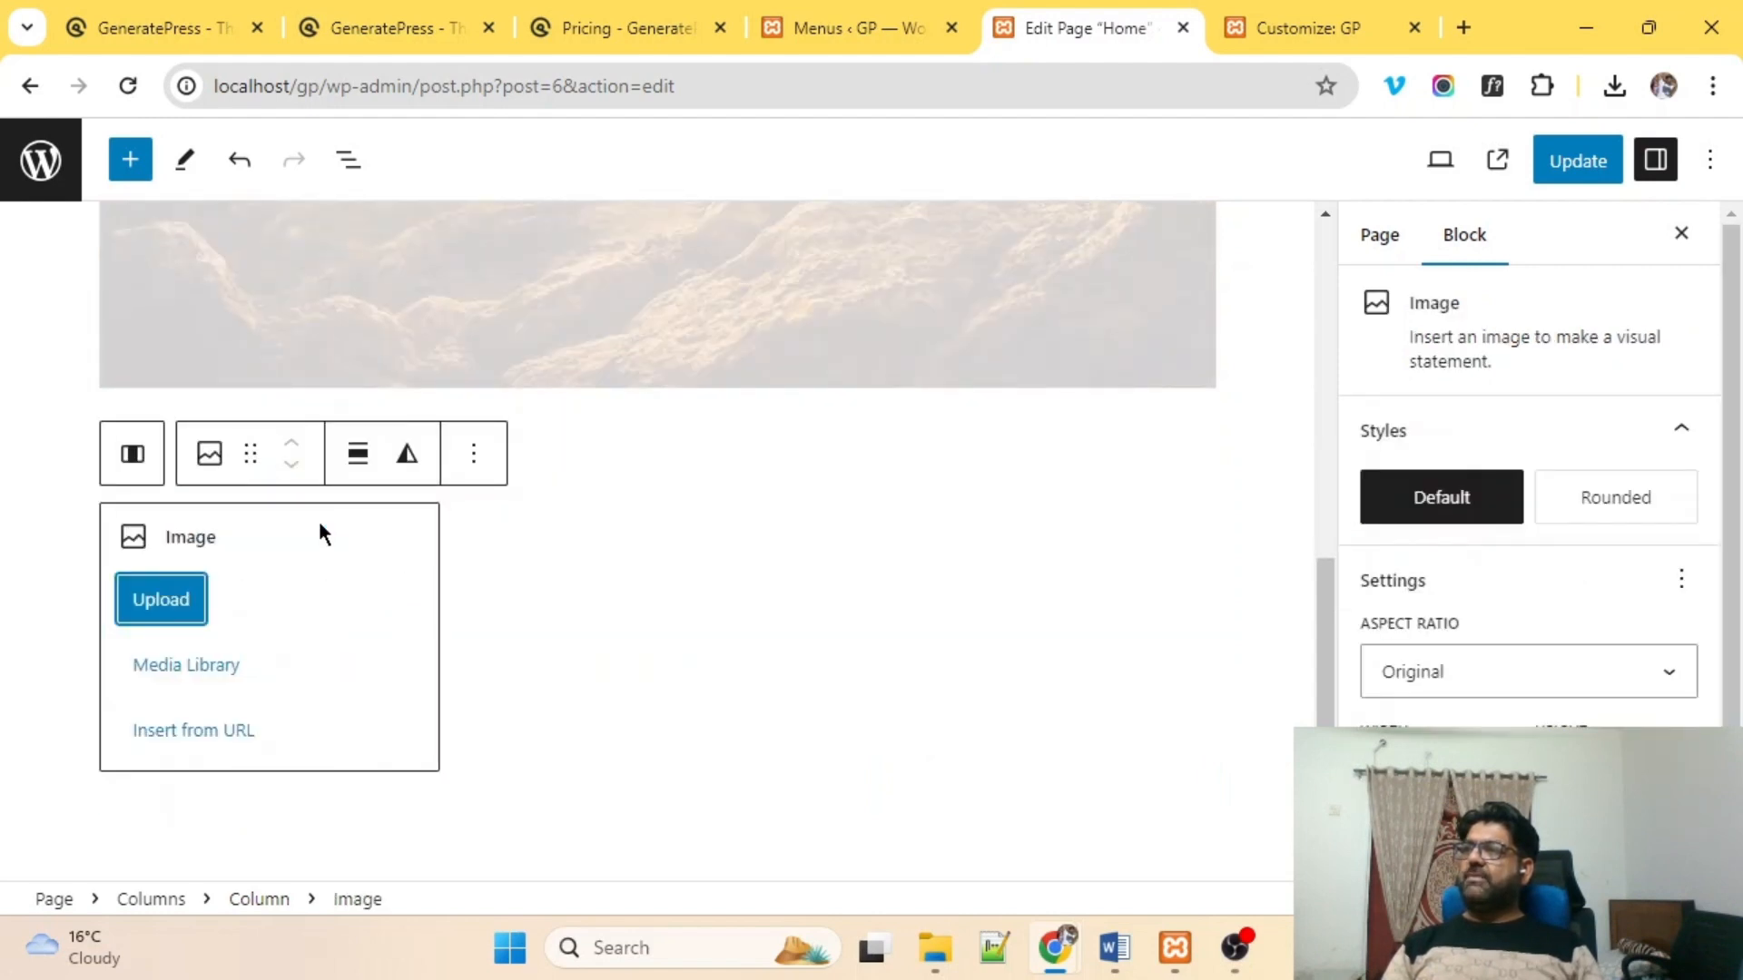
{"action": "left_click", "coordinate": [160, 602]}
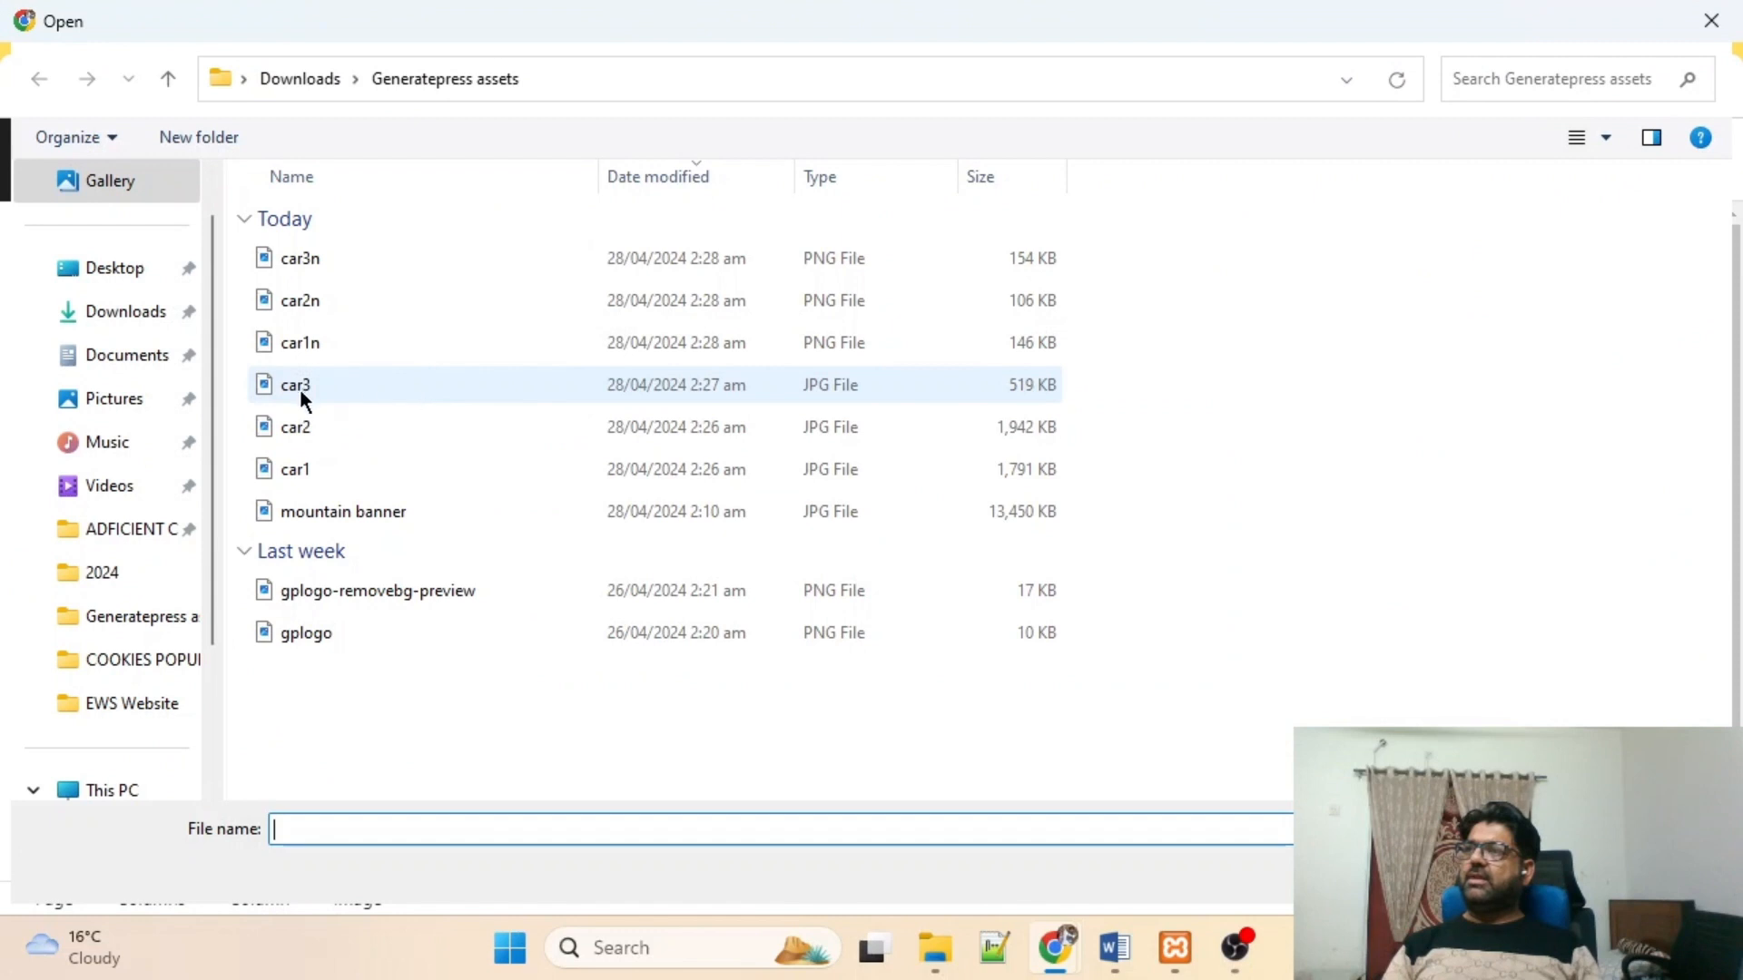
{"action": "double_click", "coordinate": [302, 340]}
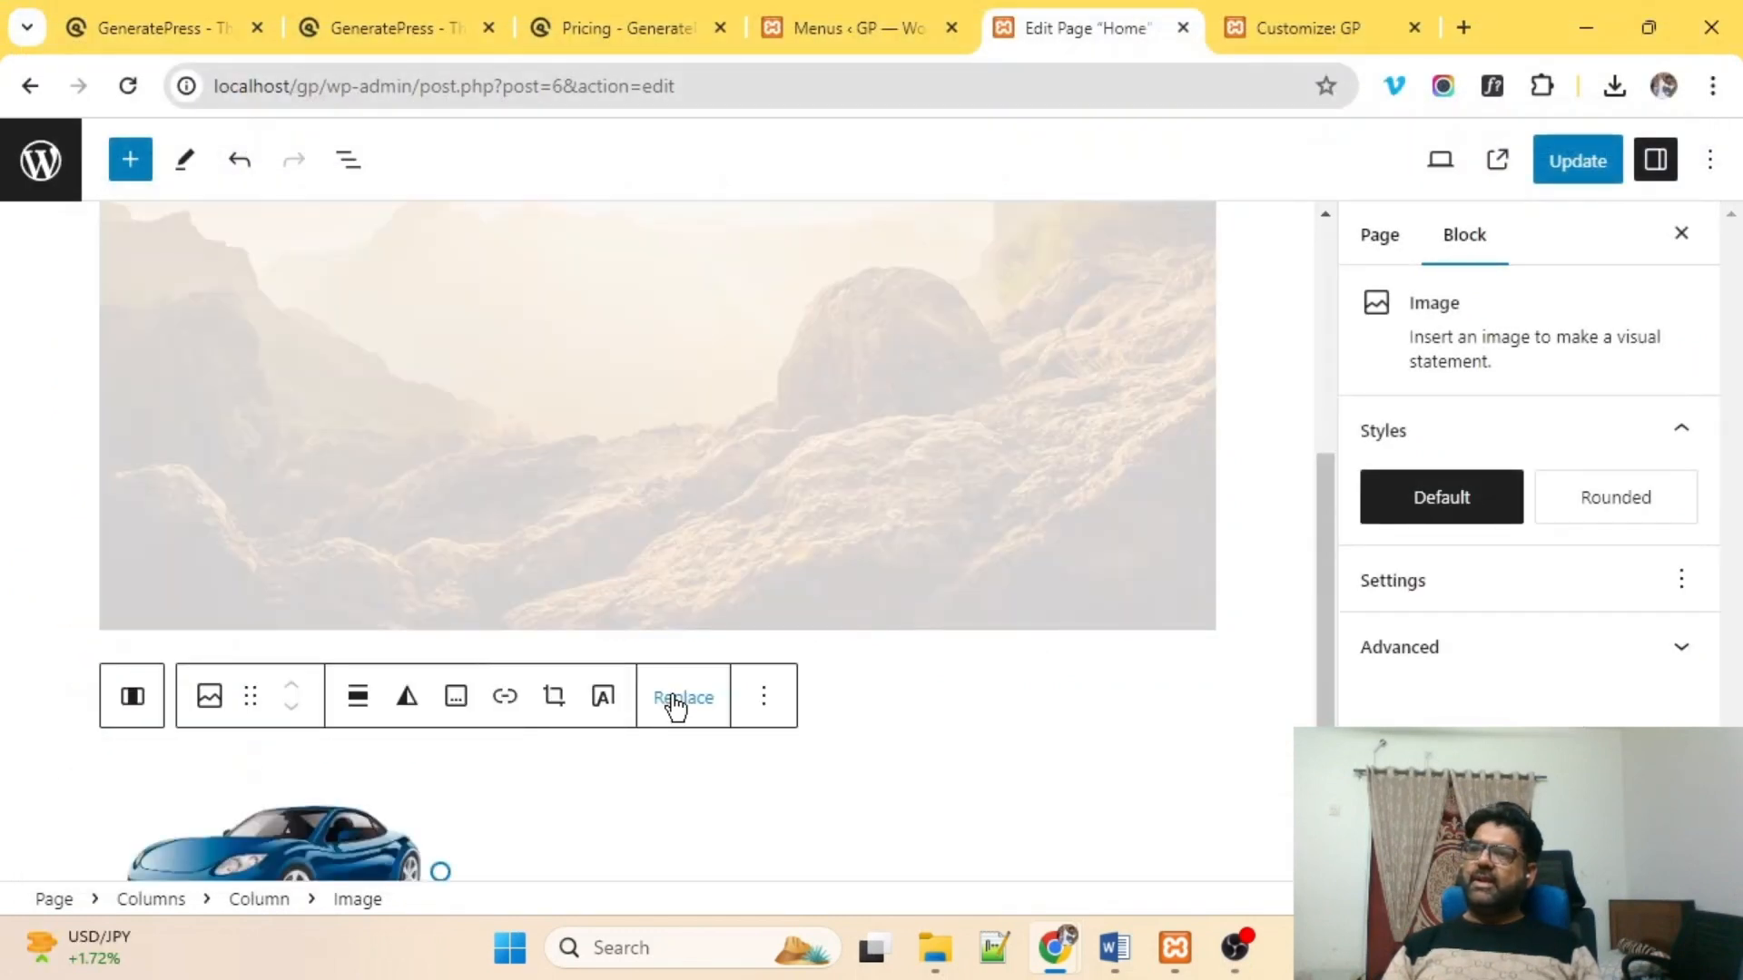
{"action": "scroll", "coordinate": [670, 704], "scroll_direction": "down", "scroll_amount": 3}
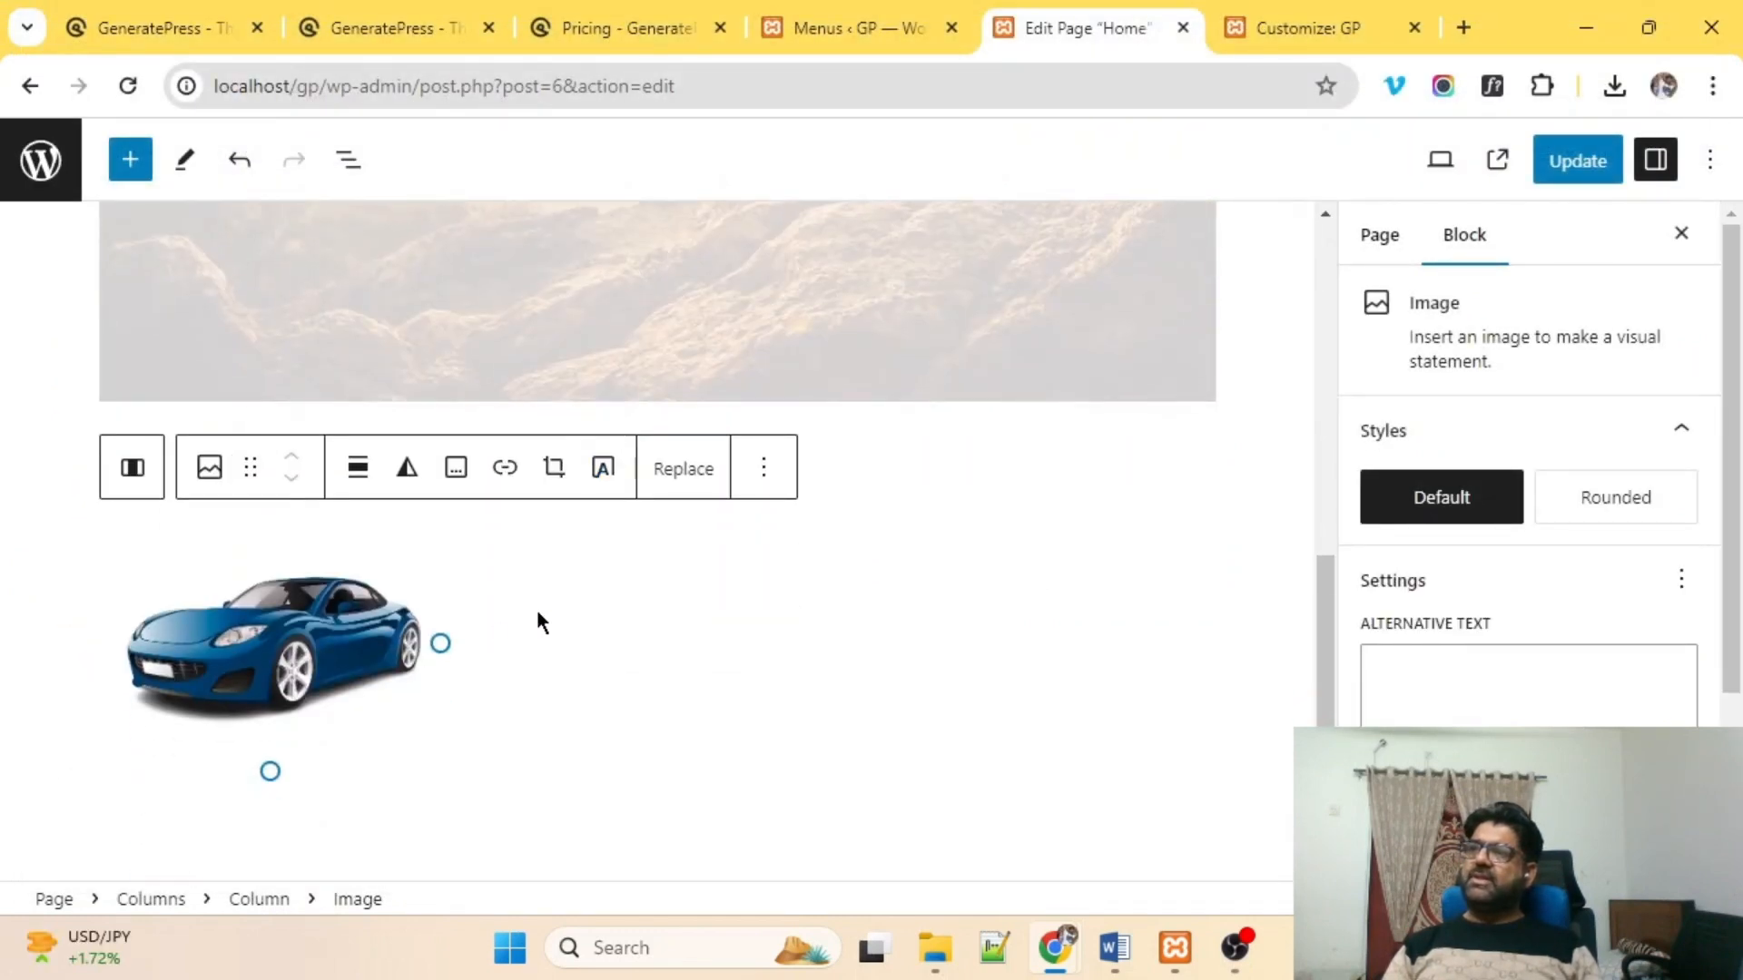
Upload car2n as an Image block in the second column.
{"action": "left_click", "coordinate": [668, 657]}
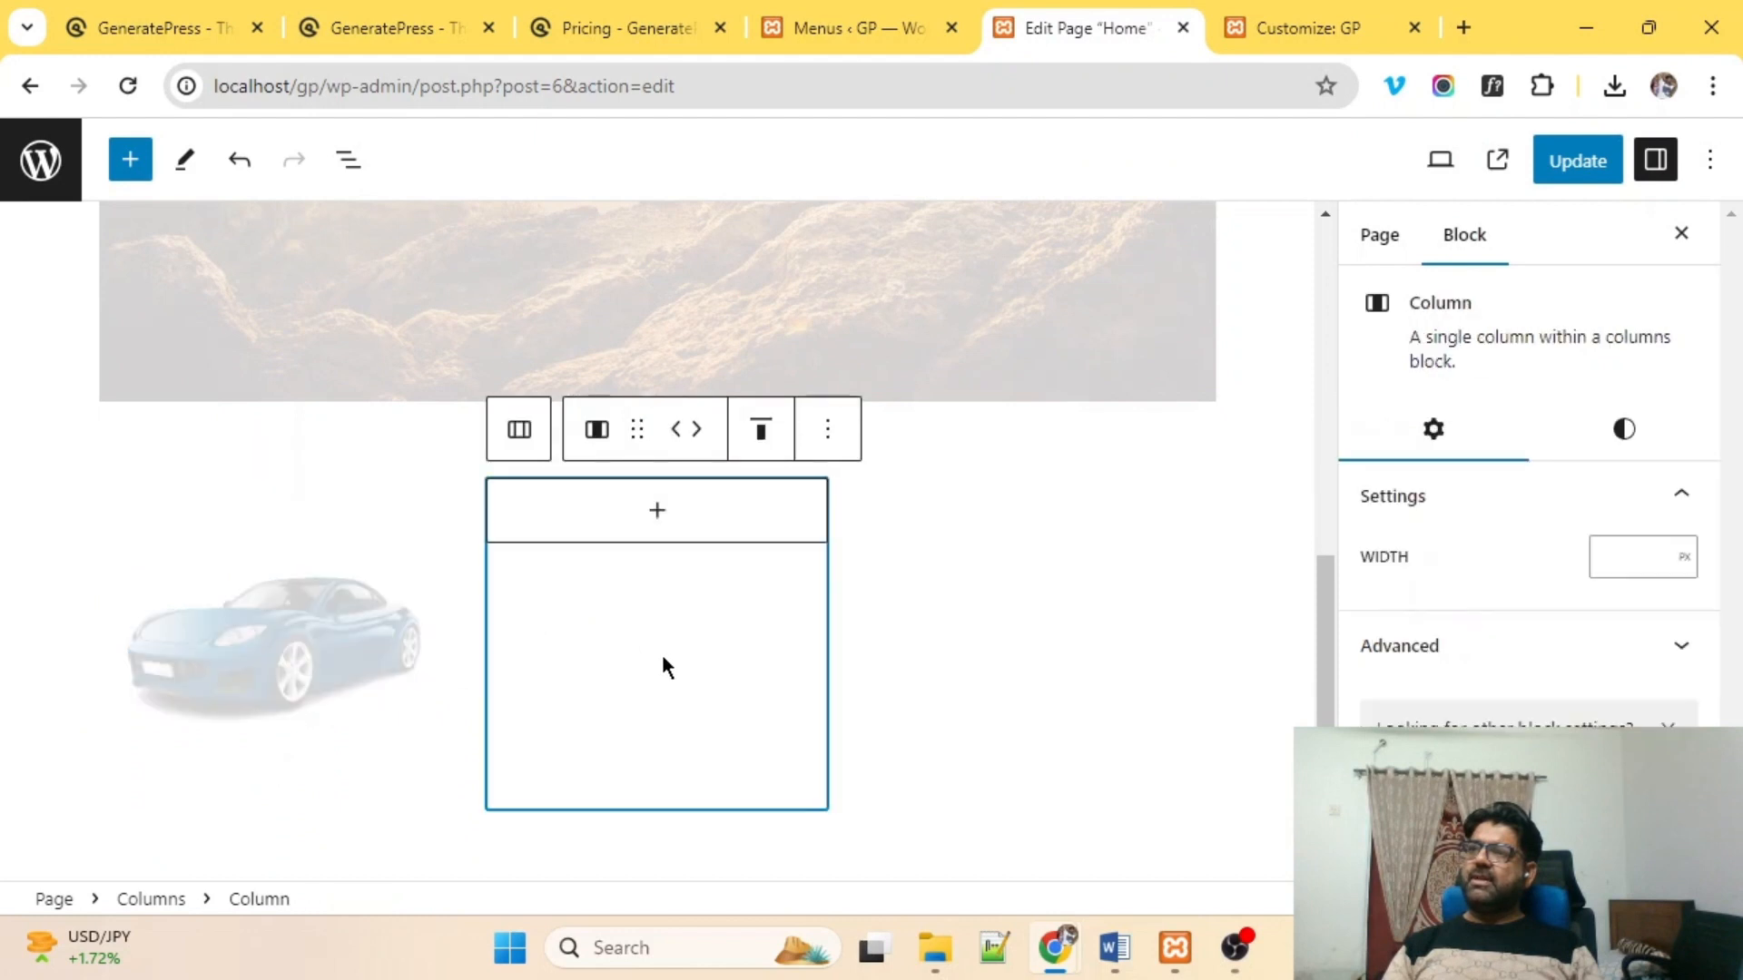
{"action": "left_click", "coordinate": [656, 514]}
{"action": "left_click", "coordinate": [626, 726]}
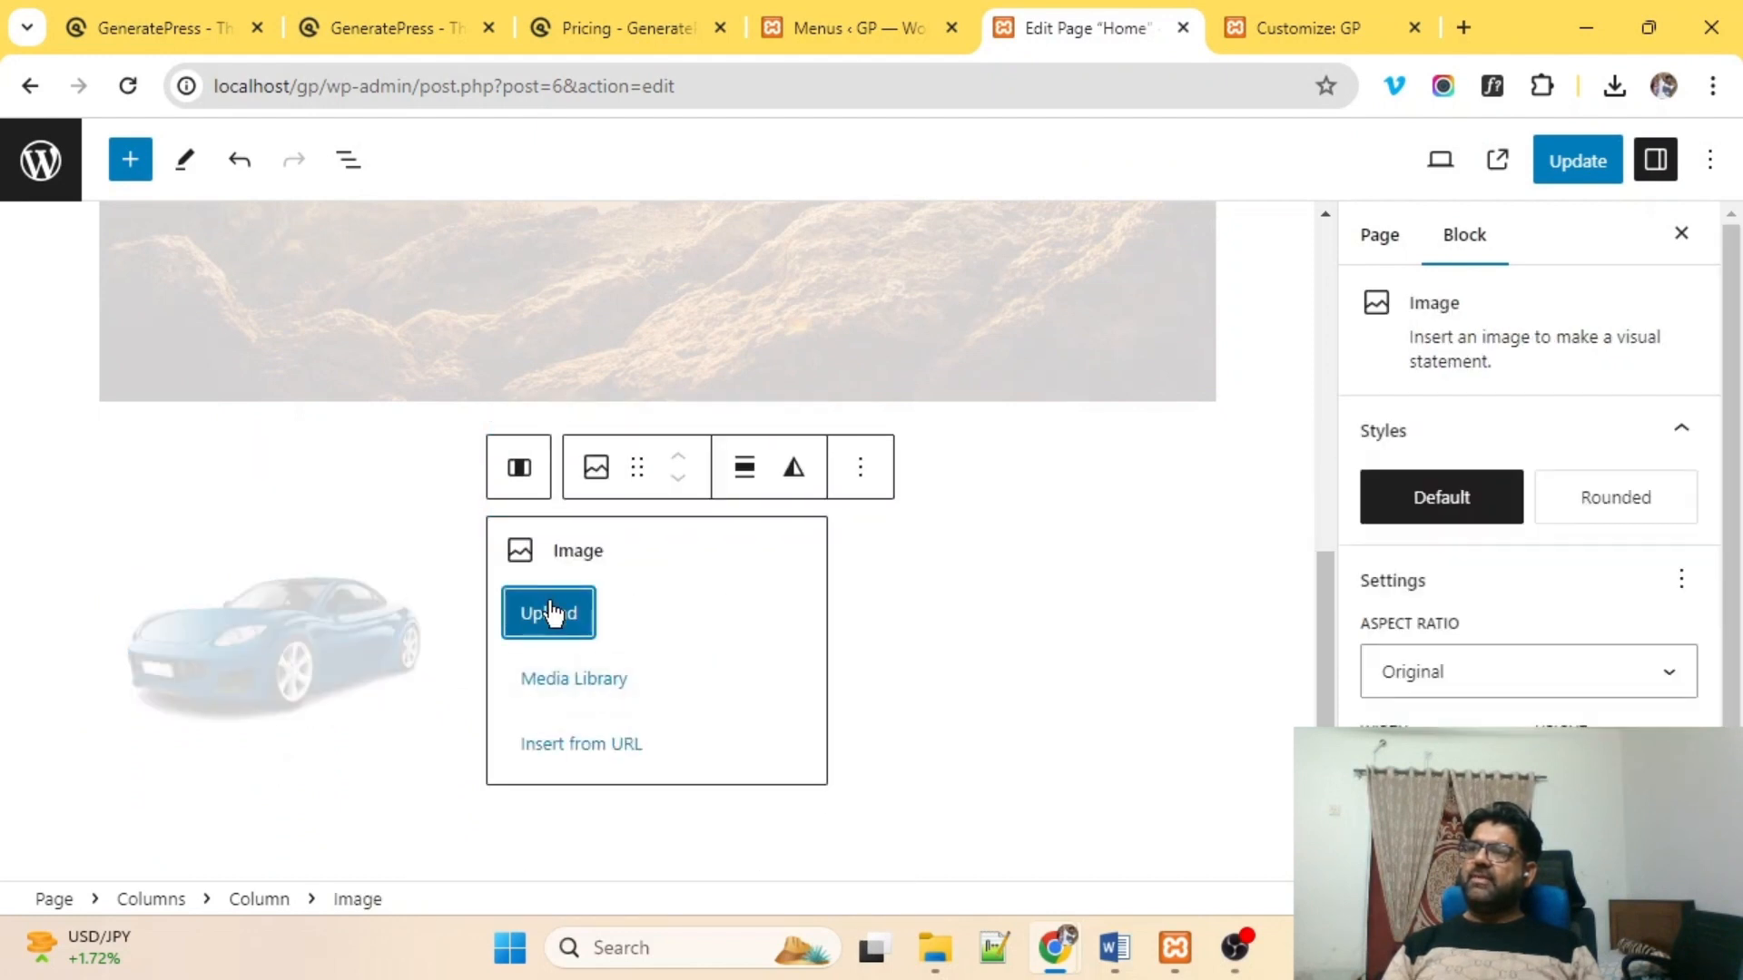
{"action": "left_click", "coordinate": [550, 608]}
{"action": "left_click", "coordinate": [280, 301]}
{"action": "double_click", "coordinate": [279, 302]}
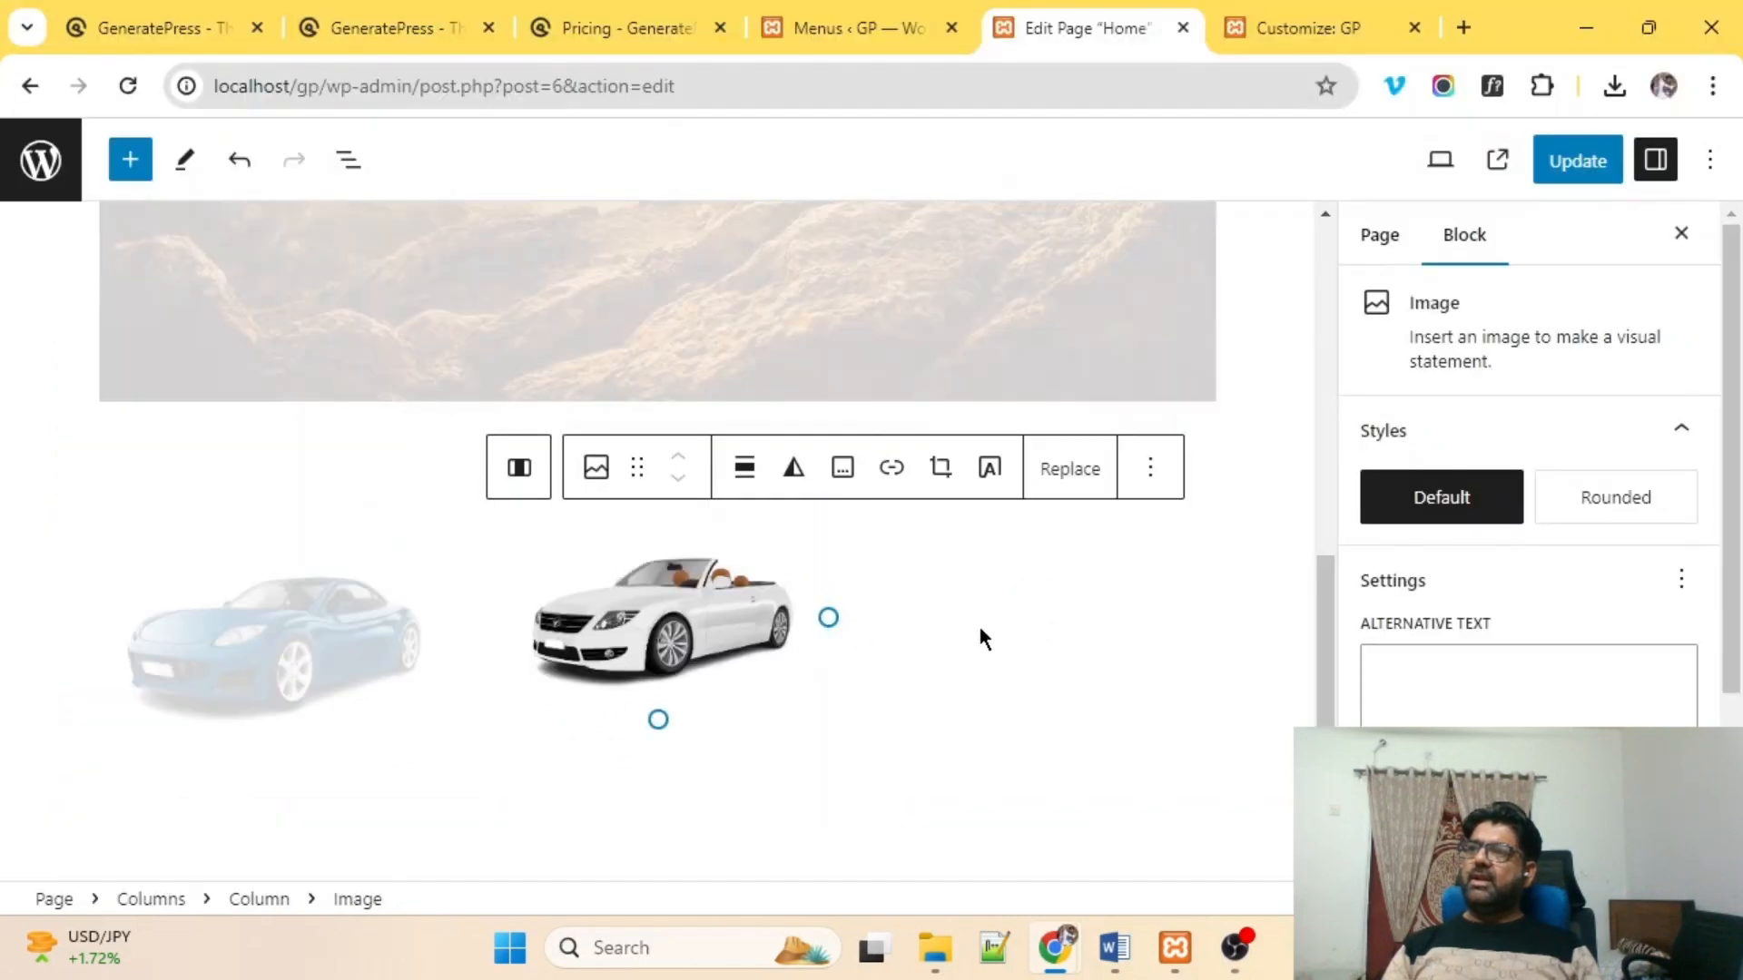
Upload car3n as an Image block in the third column.
{"action": "left_click", "coordinate": [1018, 630]}
{"action": "left_click", "coordinate": [1039, 511]}
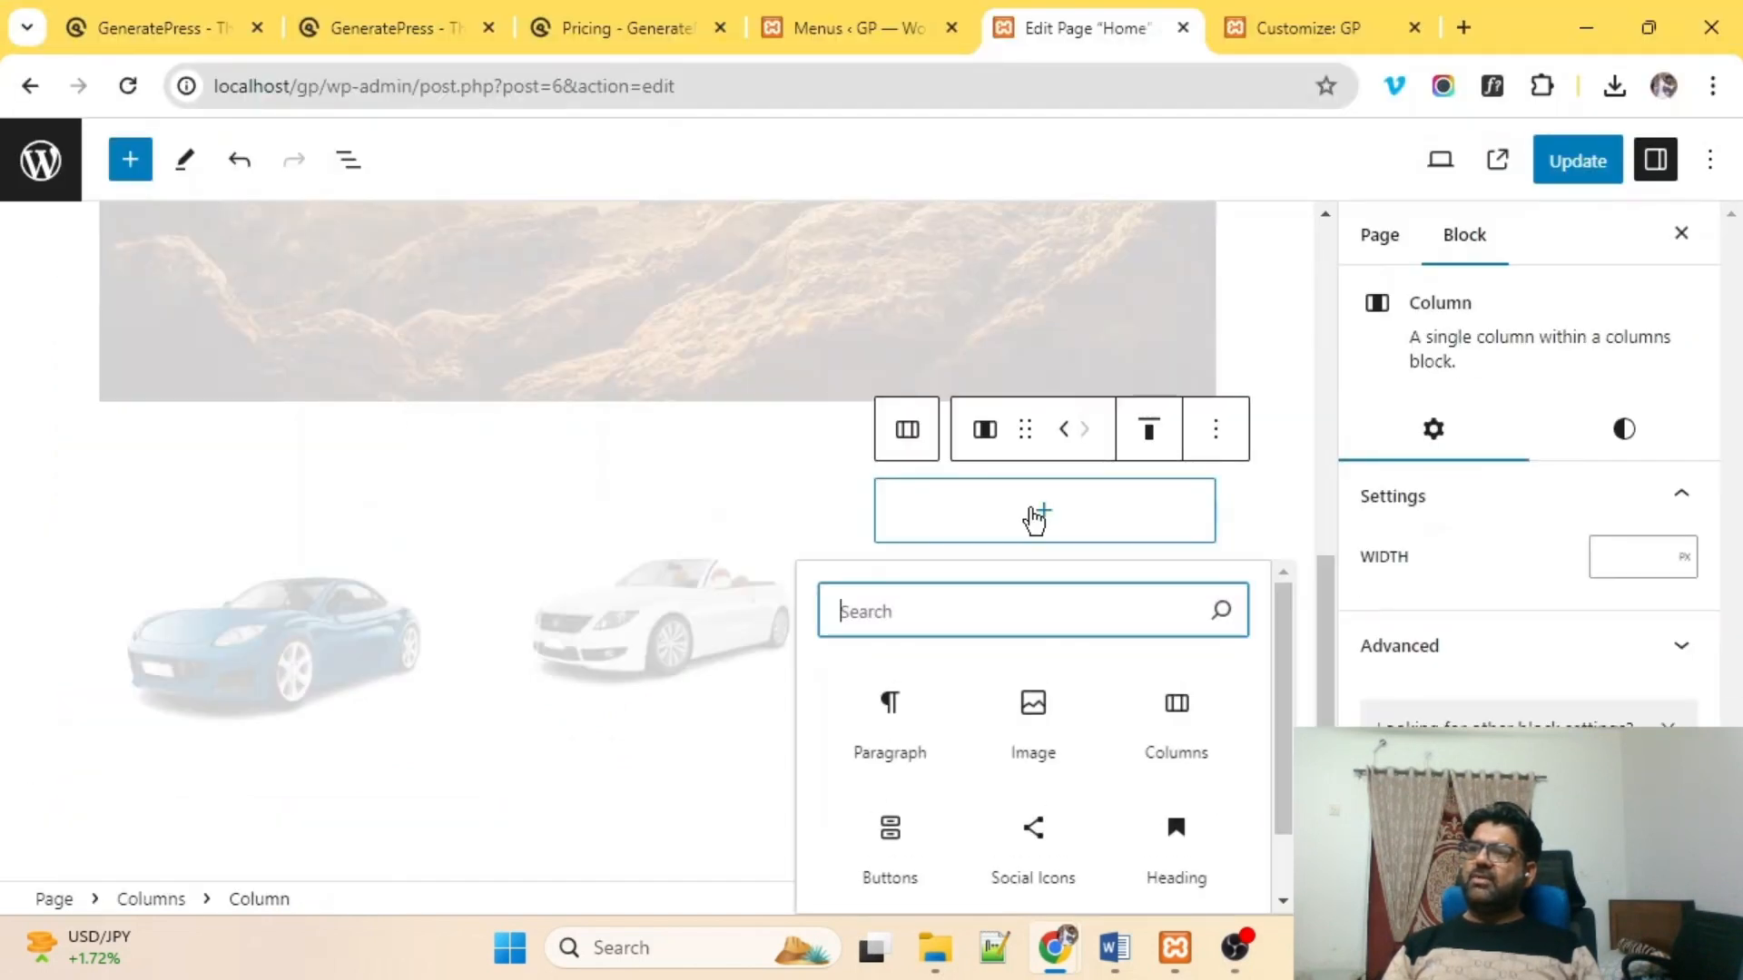
{"action": "left_click", "coordinate": [1032, 710]}
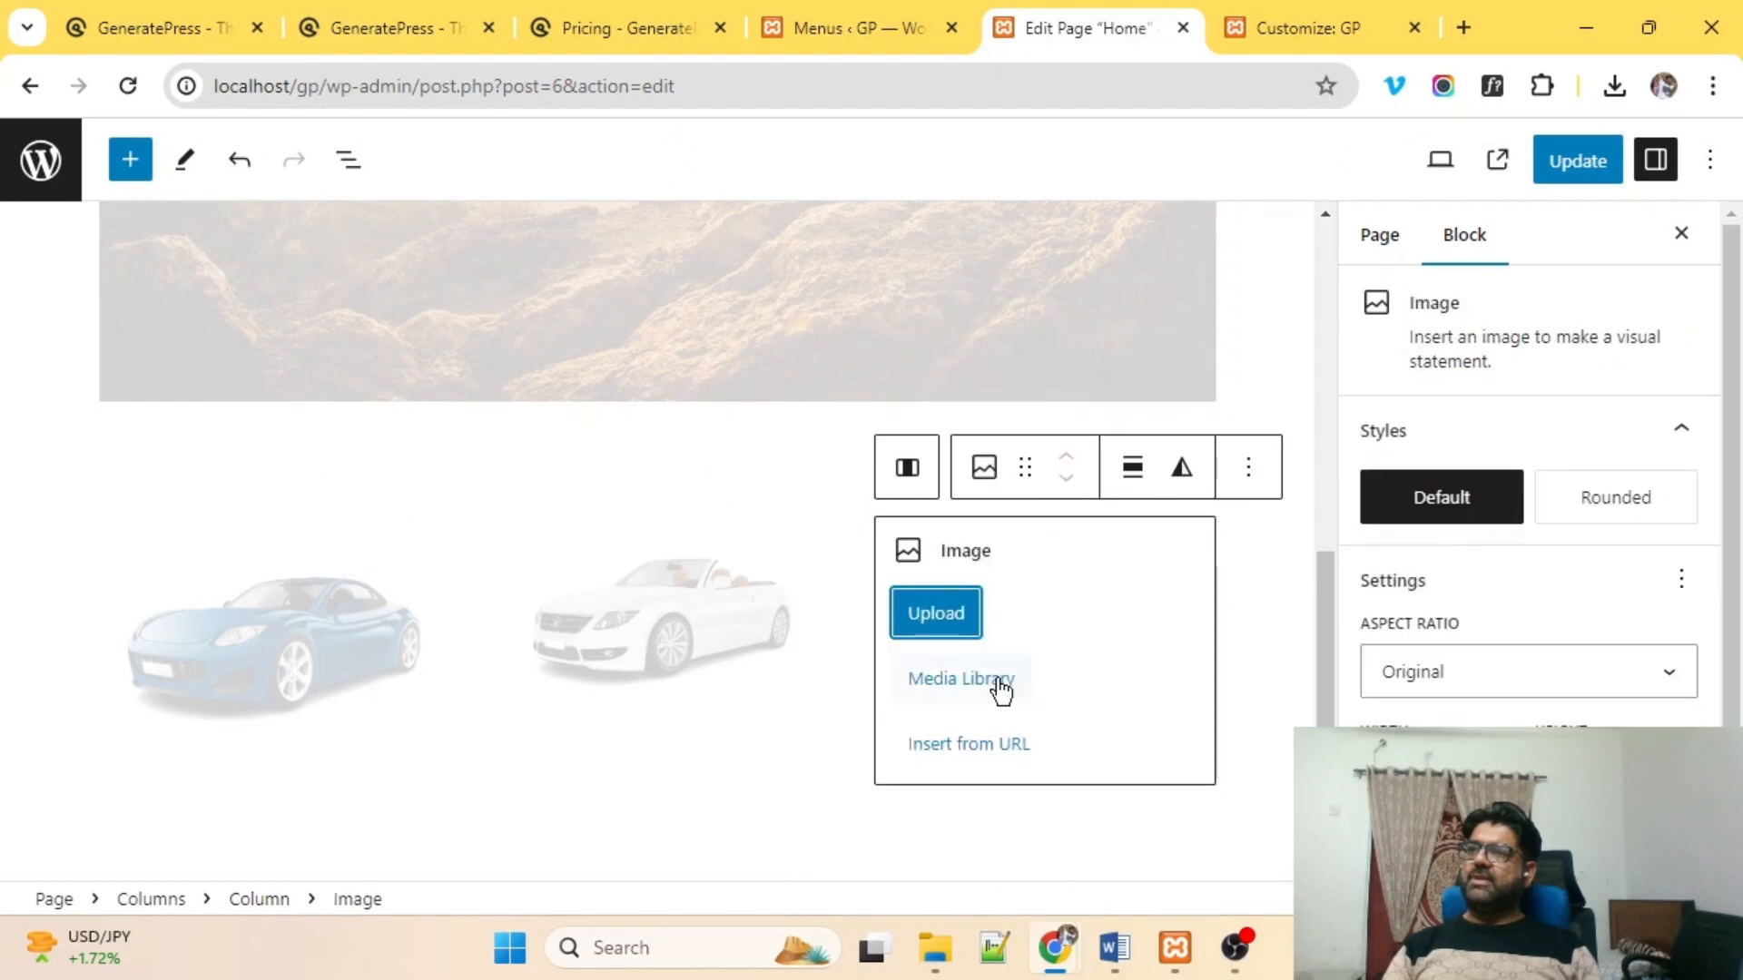
{"action": "left_click", "coordinate": [944, 622]}
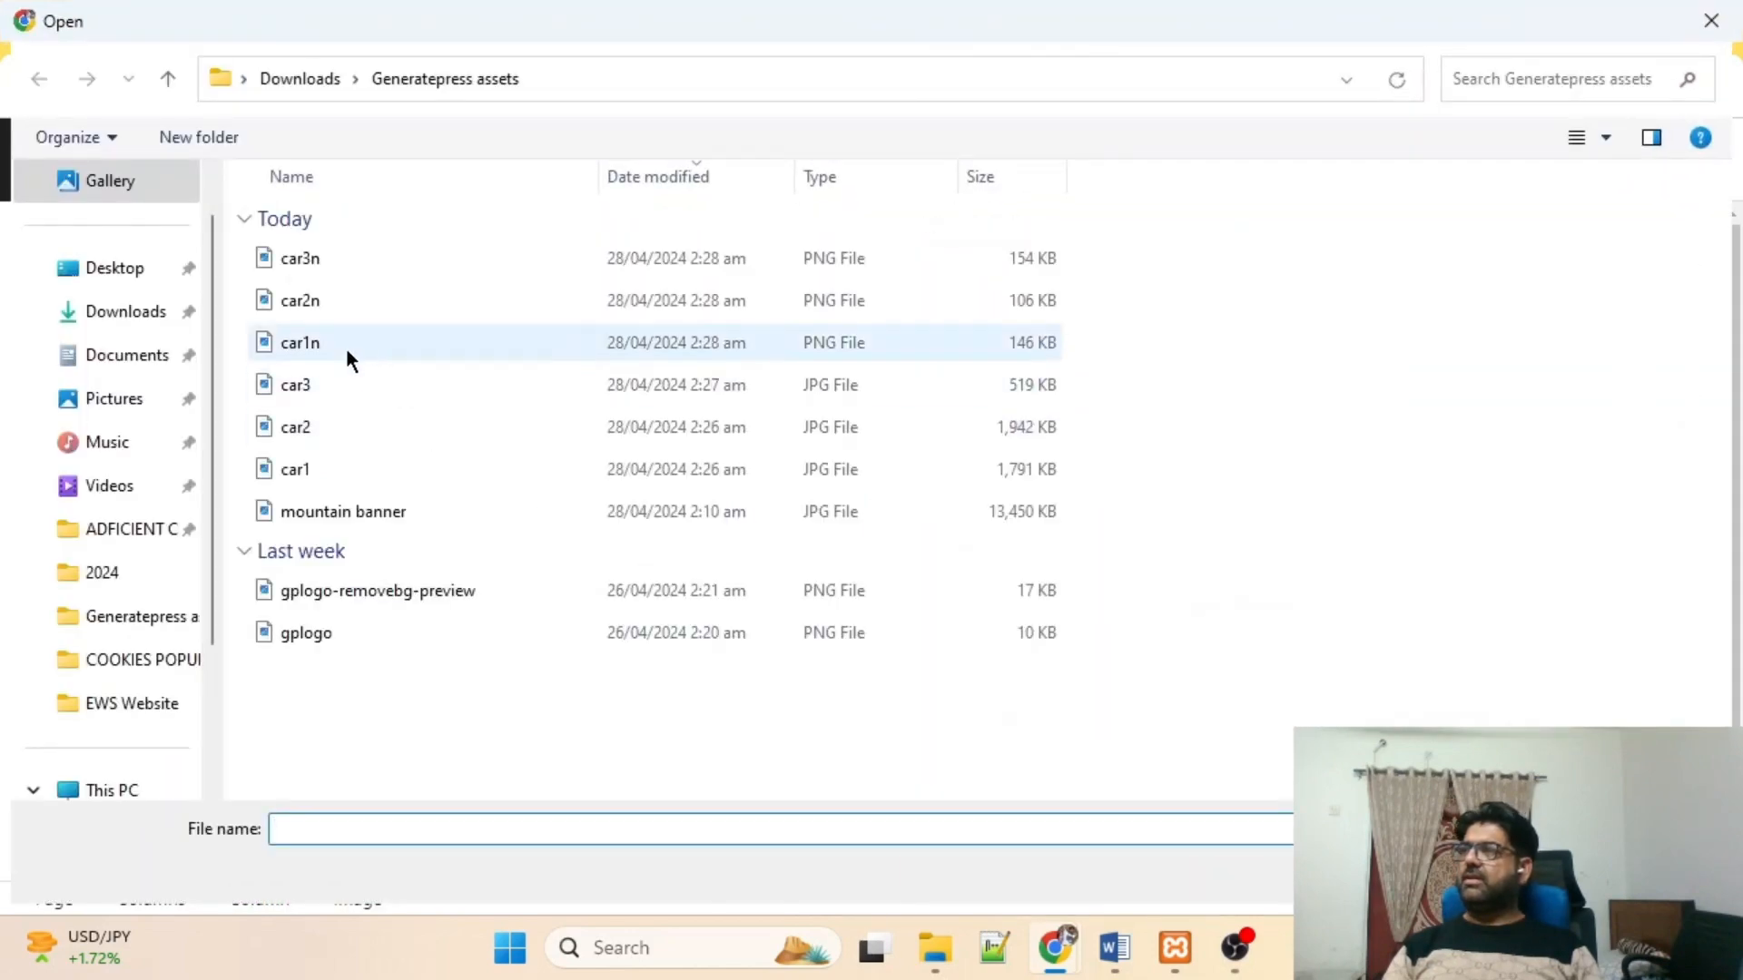
{"action": "double_click", "coordinate": [275, 259]}
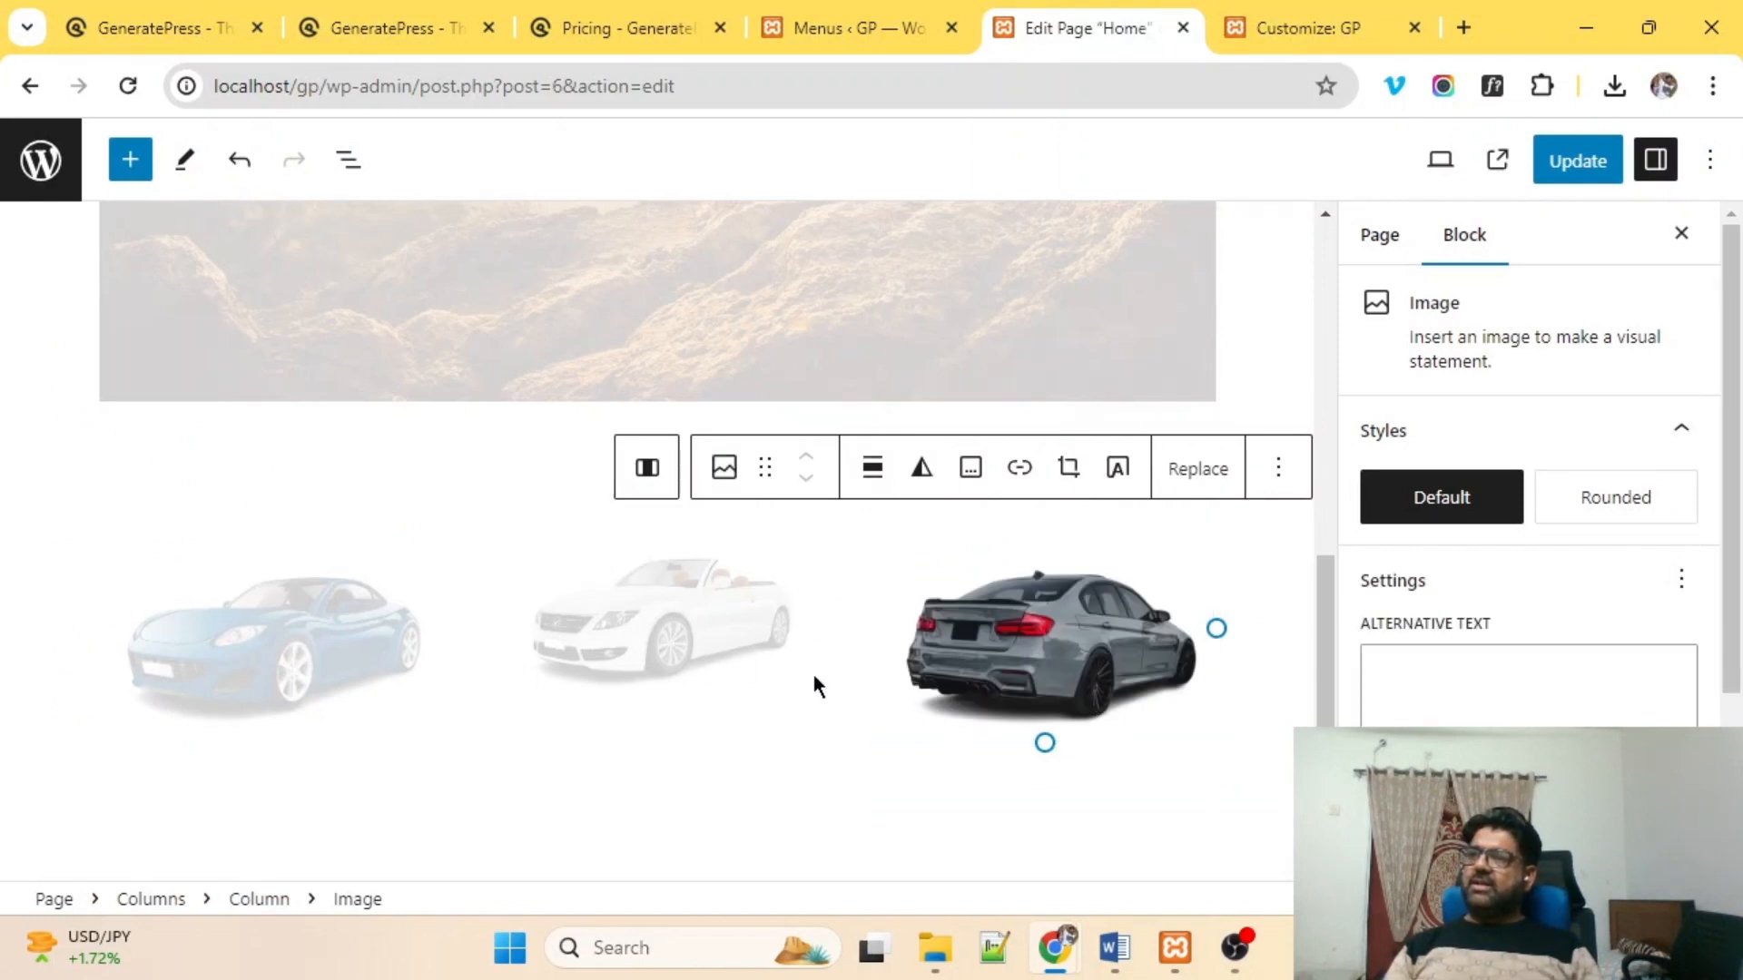
{"action": "left_click", "coordinate": [270, 634]}
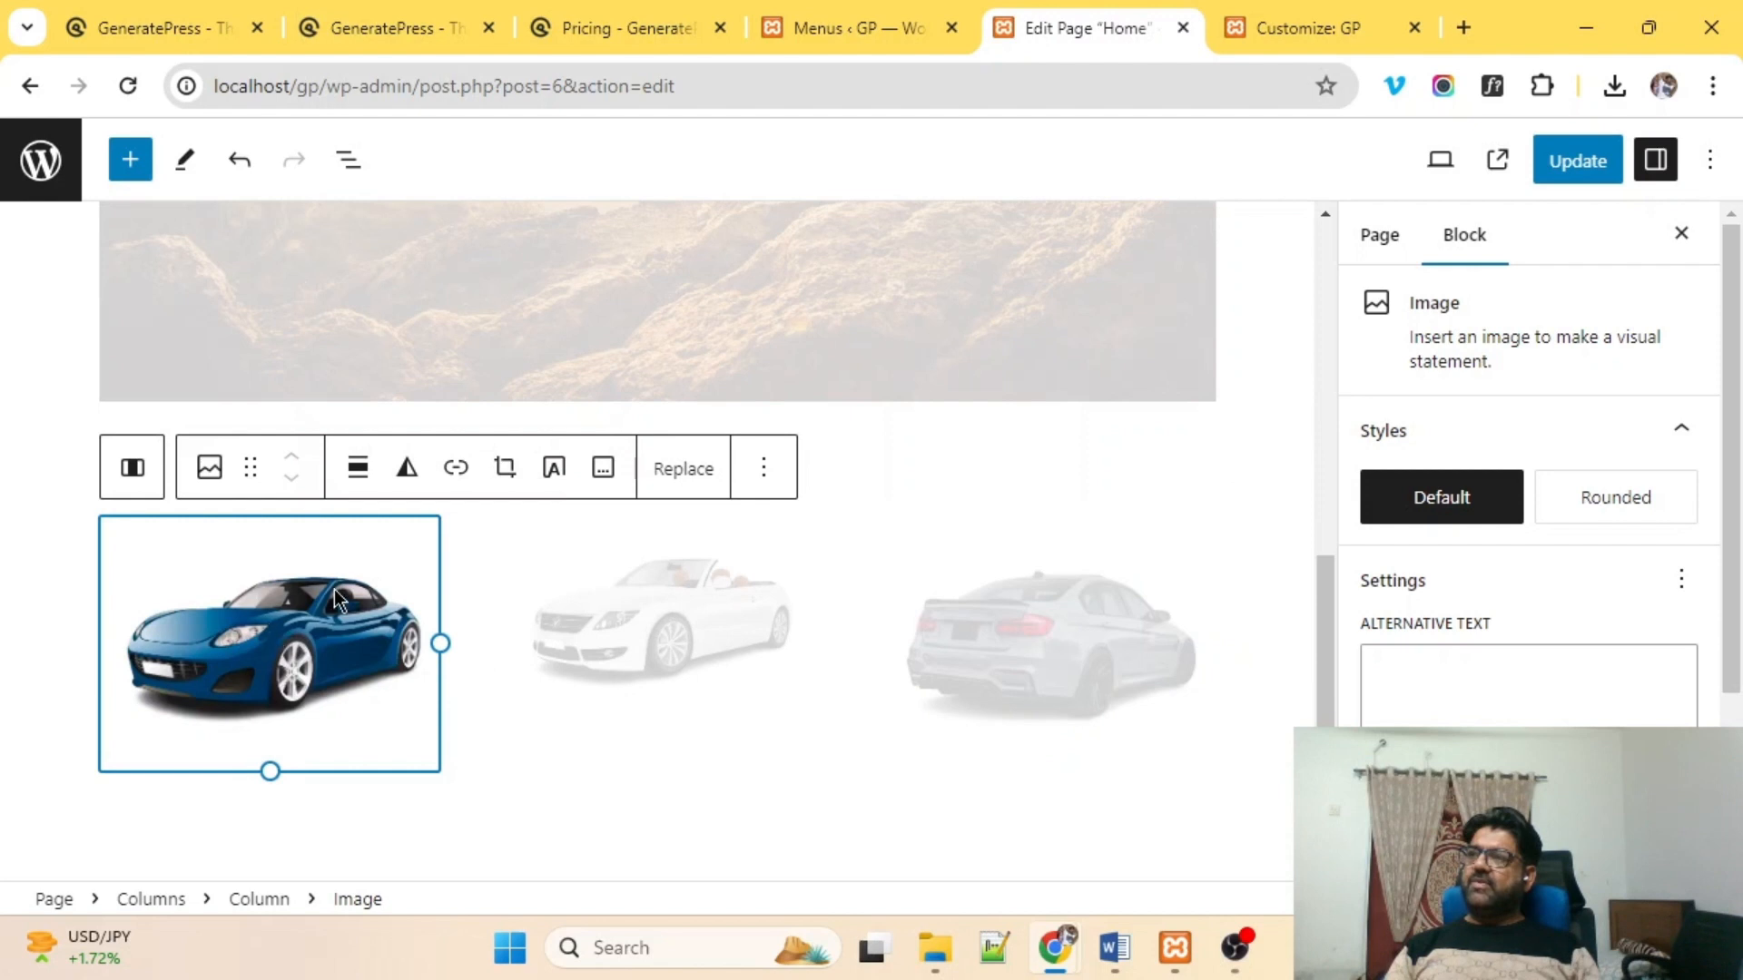
{"action": "left_click", "coordinate": [290, 821]}
{"action": "left_click", "coordinate": [297, 679]}
Add a centred 'Best Car' heading below the blue car.
{"action": "left_click", "coordinate": [140, 481]}
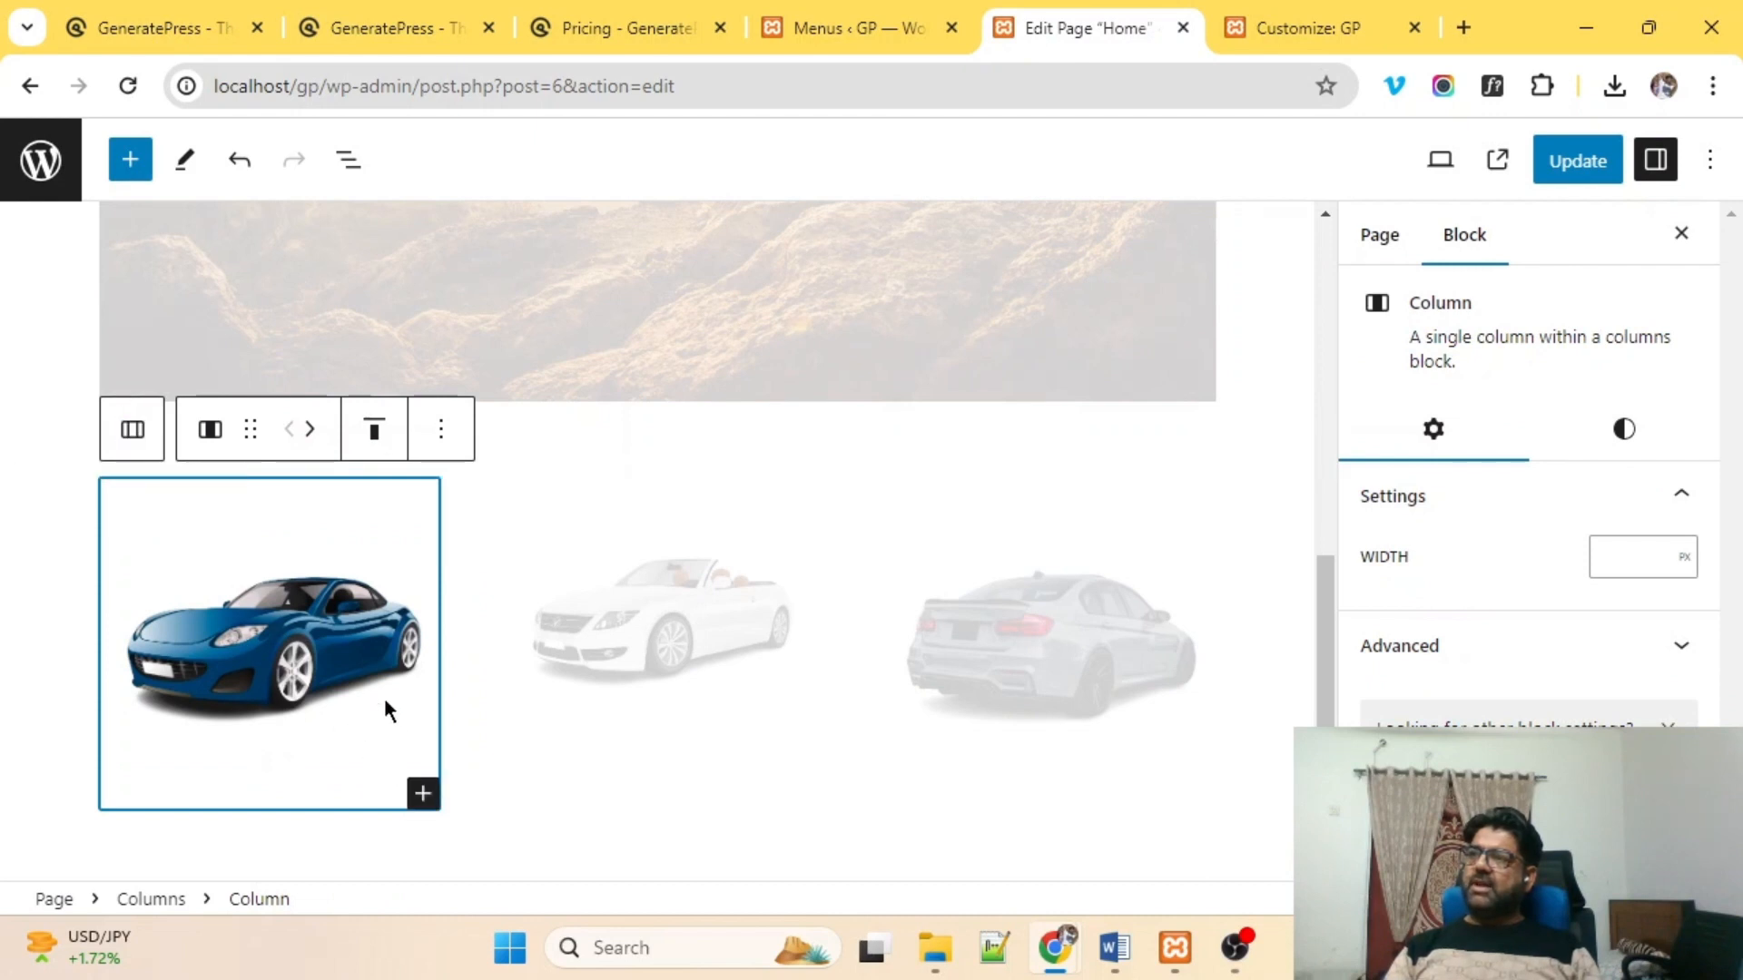
{"action": "left_click", "coordinate": [422, 796]}
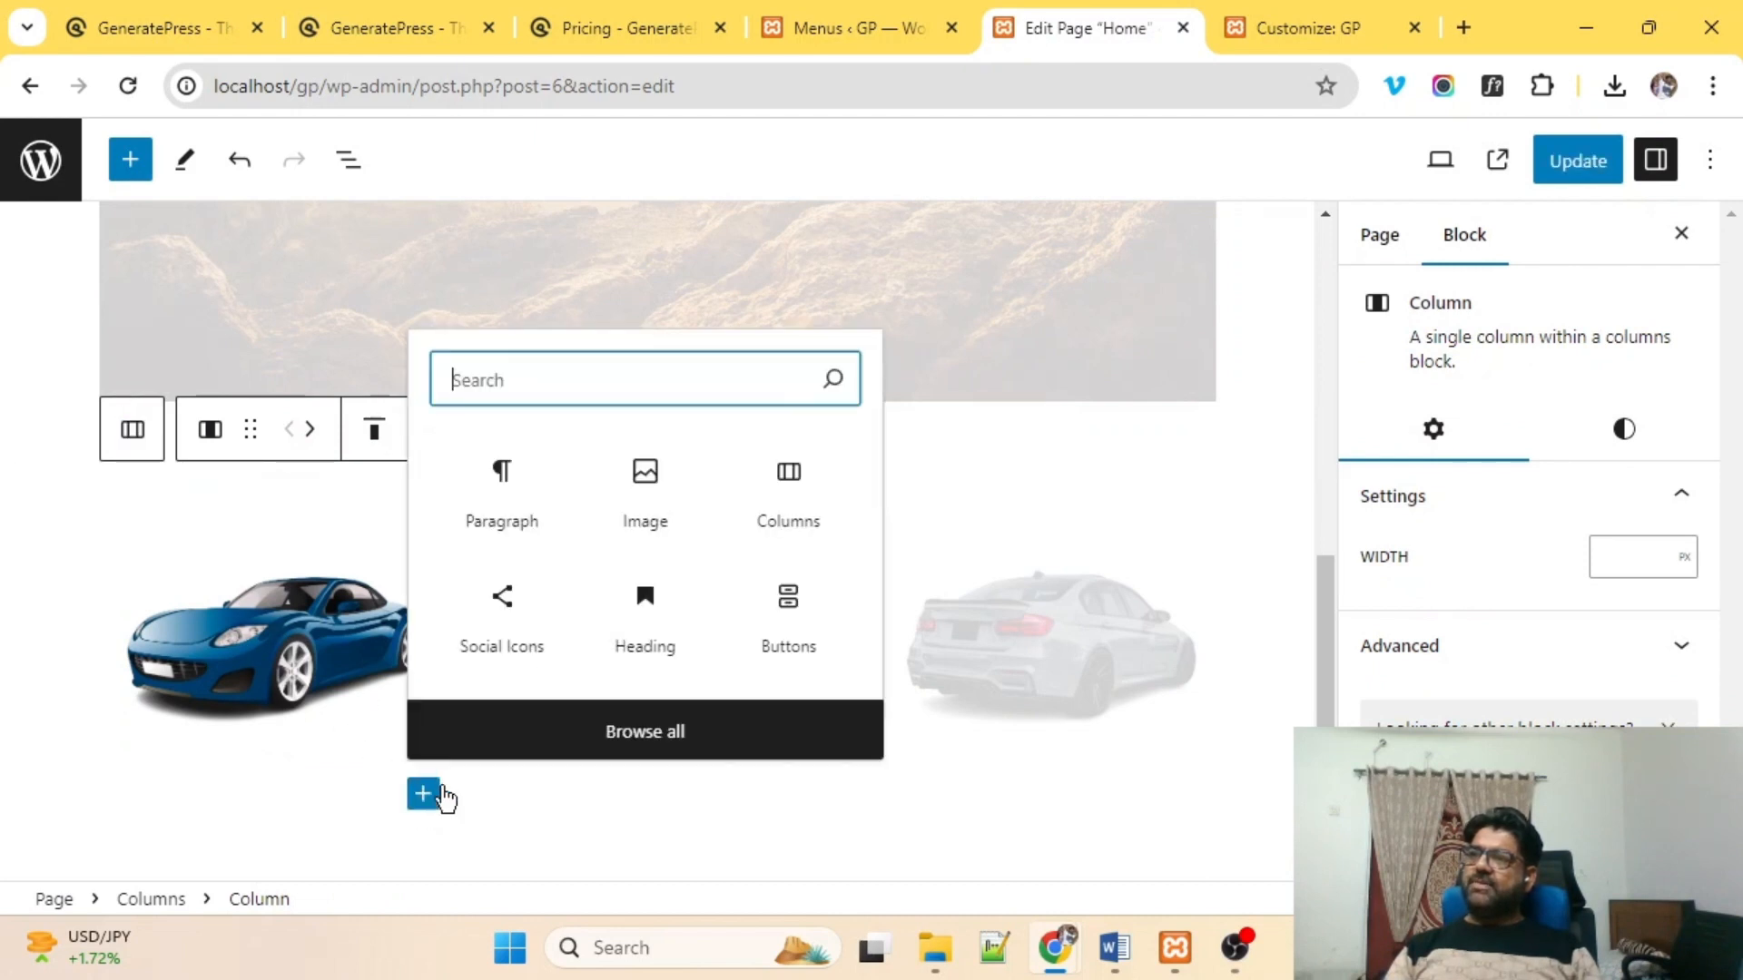
{"action": "left_click", "coordinate": [659, 648]}
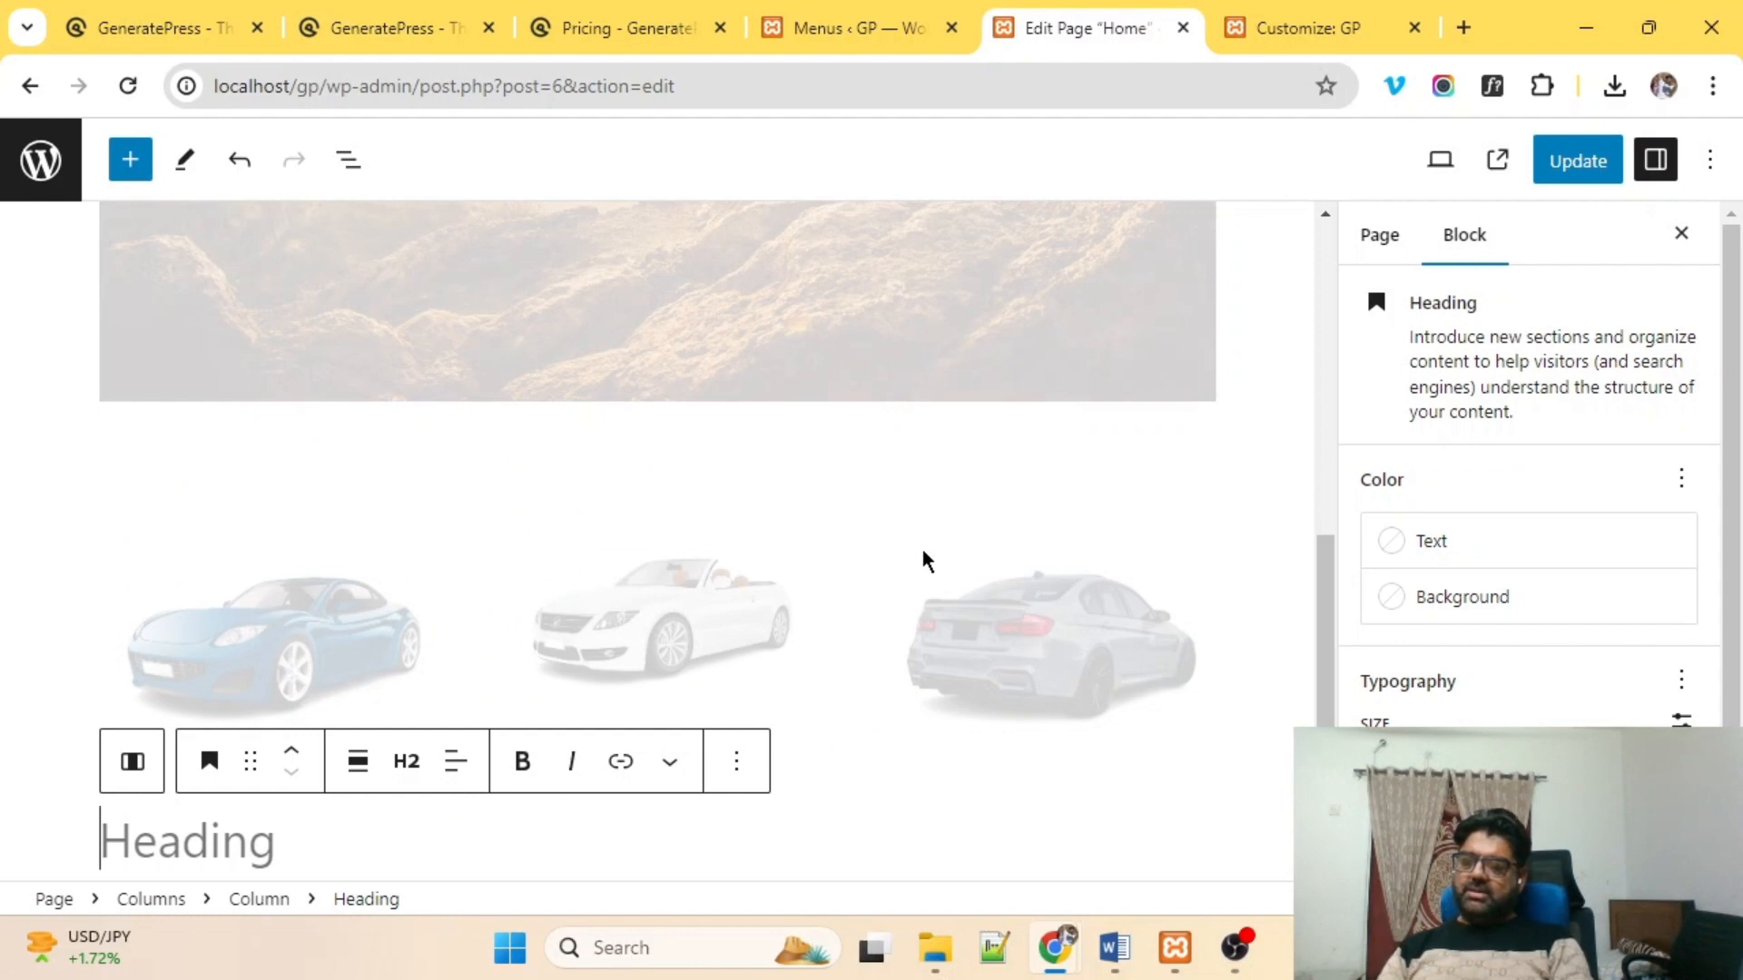
{"action": "type", "text": "Best Car"}
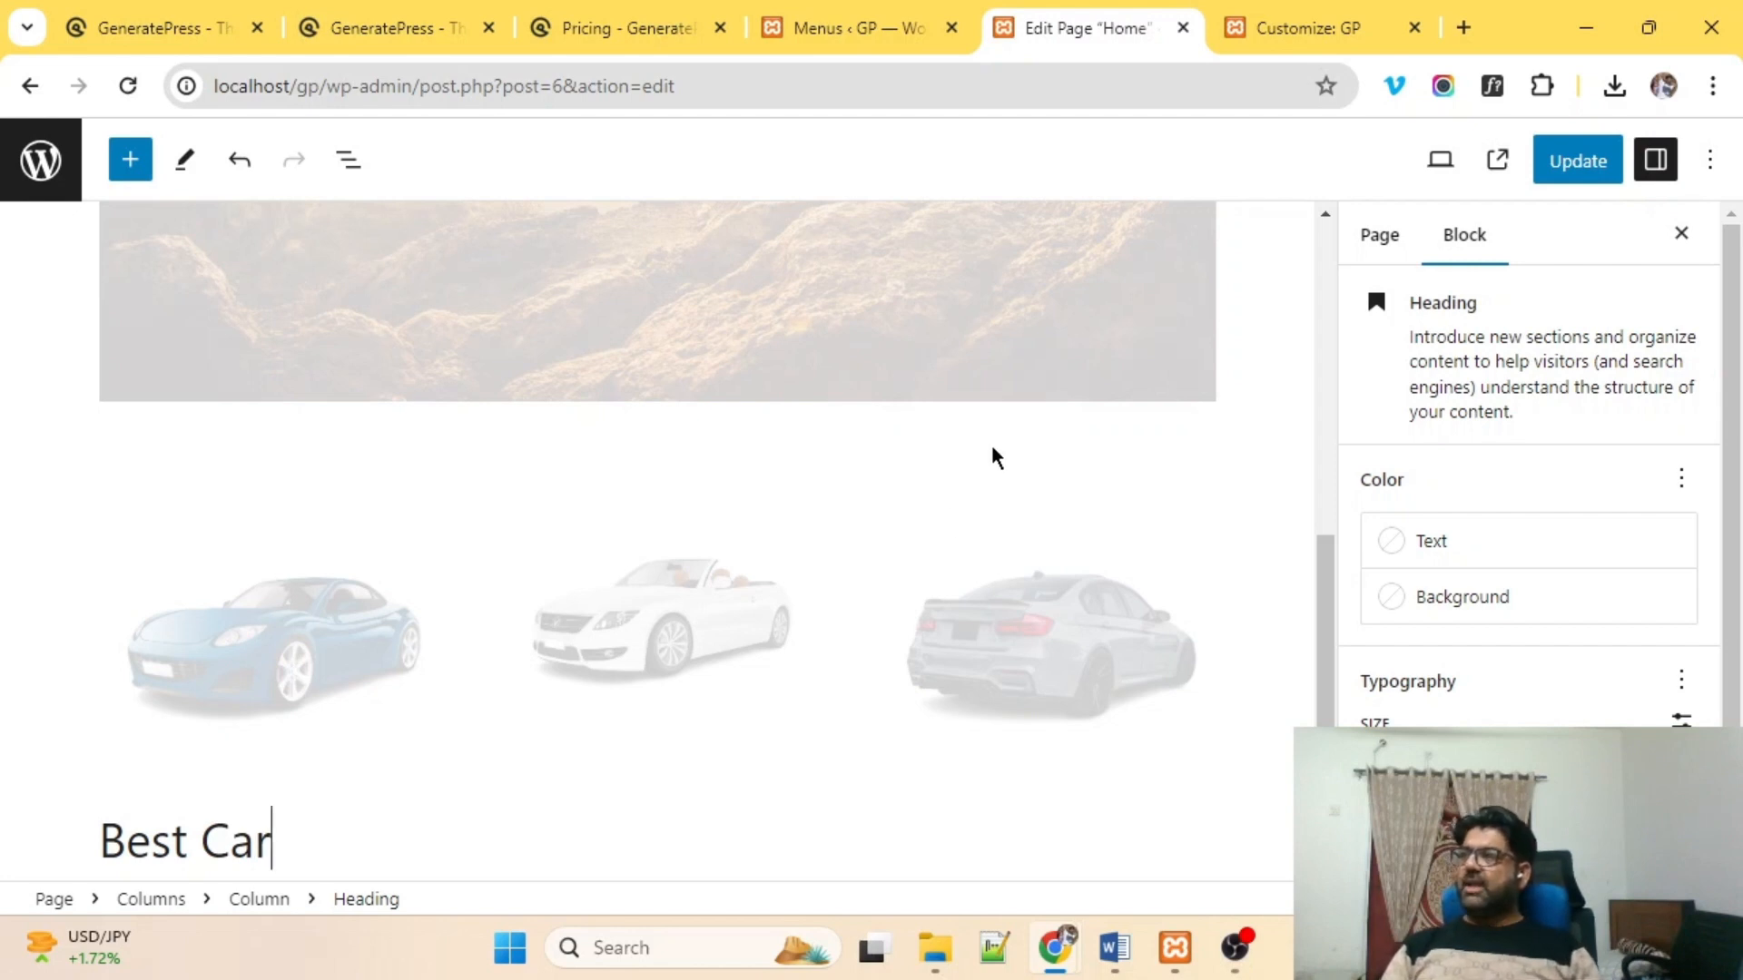
{"action": "left_click", "coordinate": [456, 770]}
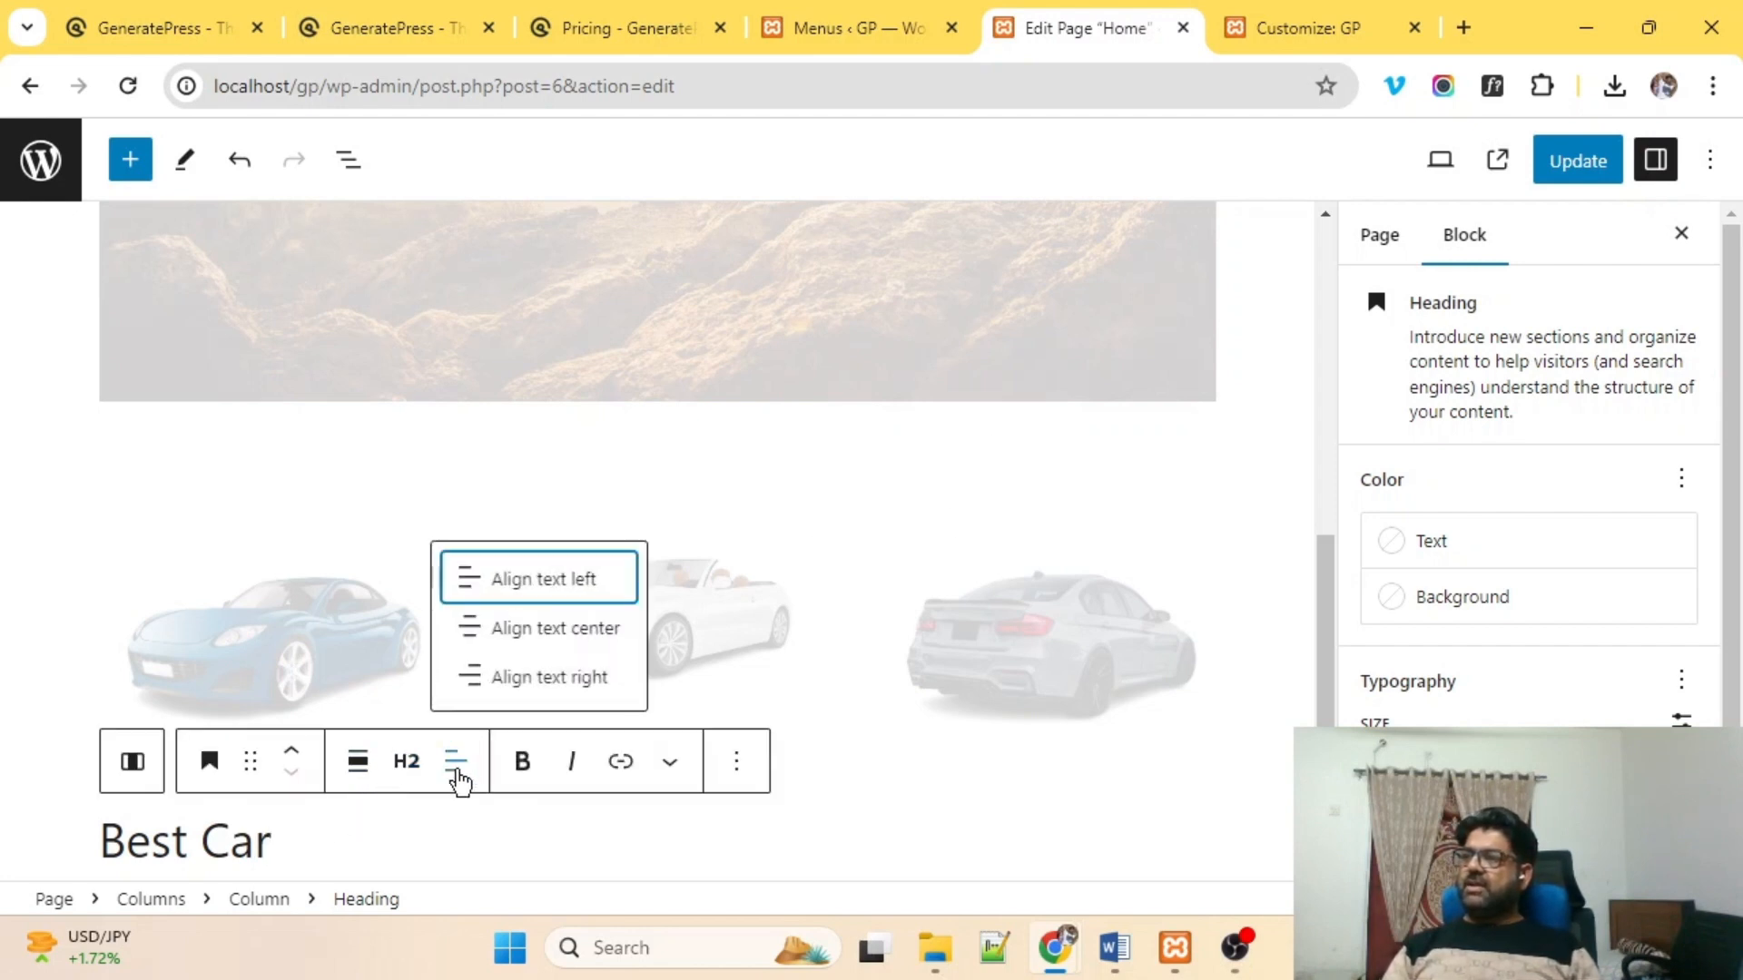
{"action": "left_click", "coordinate": [476, 640]}
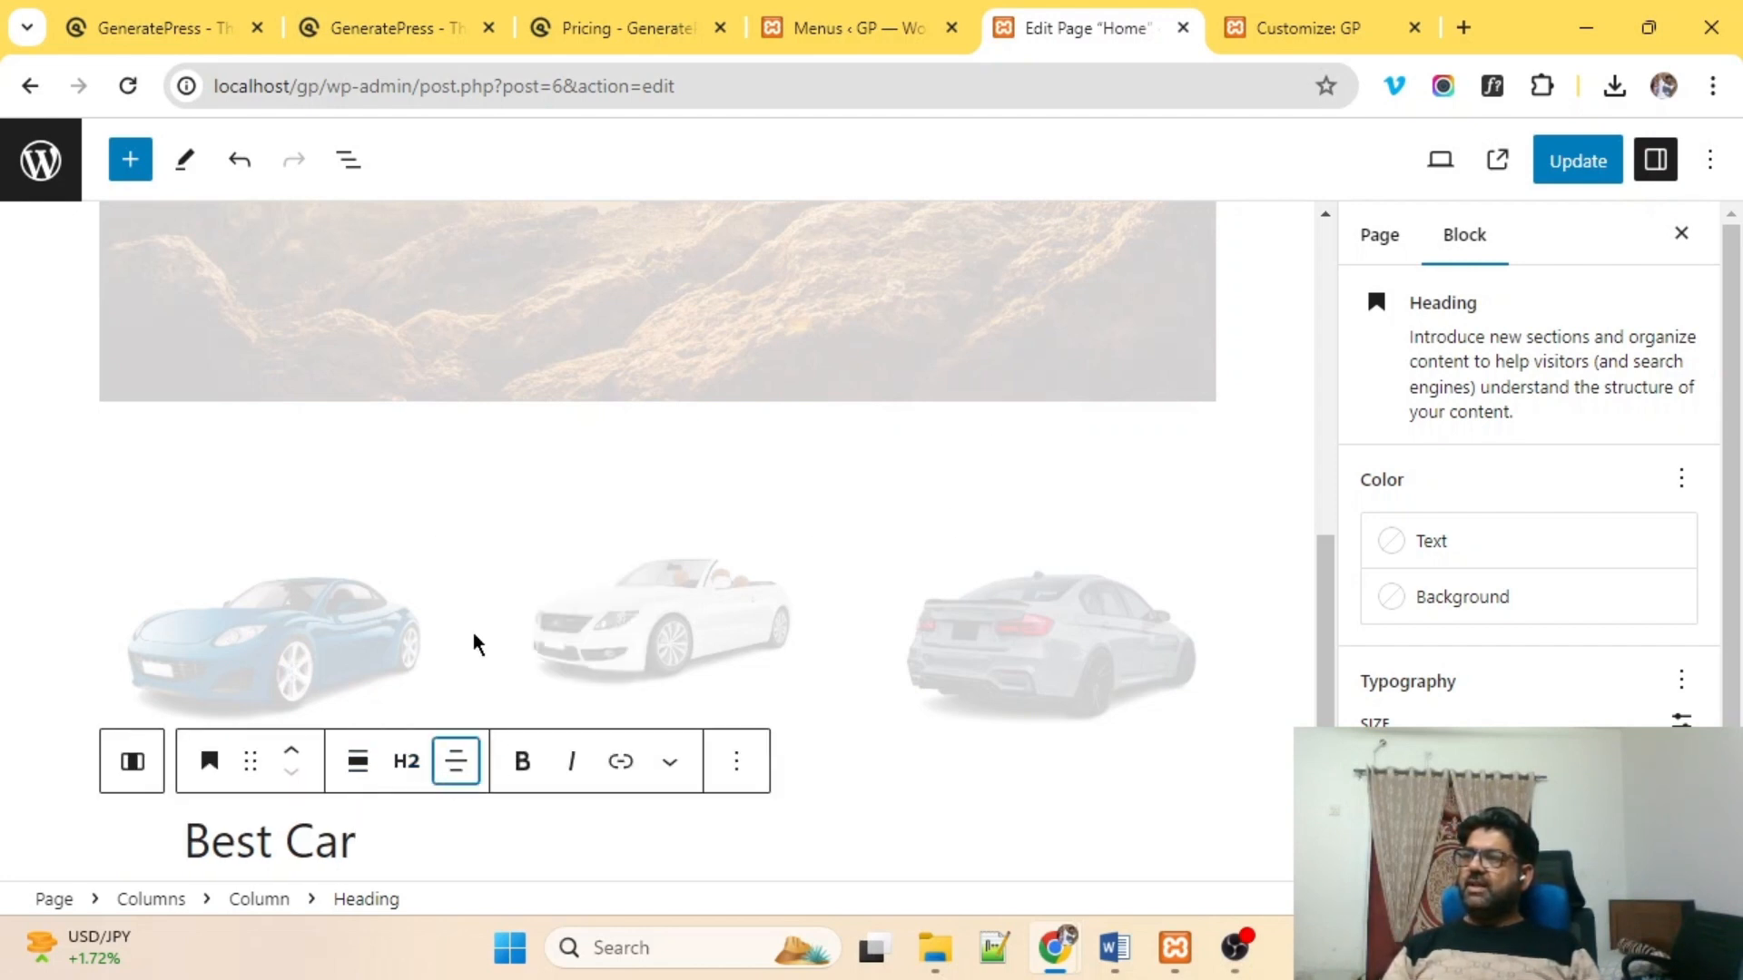
Add a 'New Car' heading below the white convertible.
{"action": "left_click", "coordinate": [881, 790]}
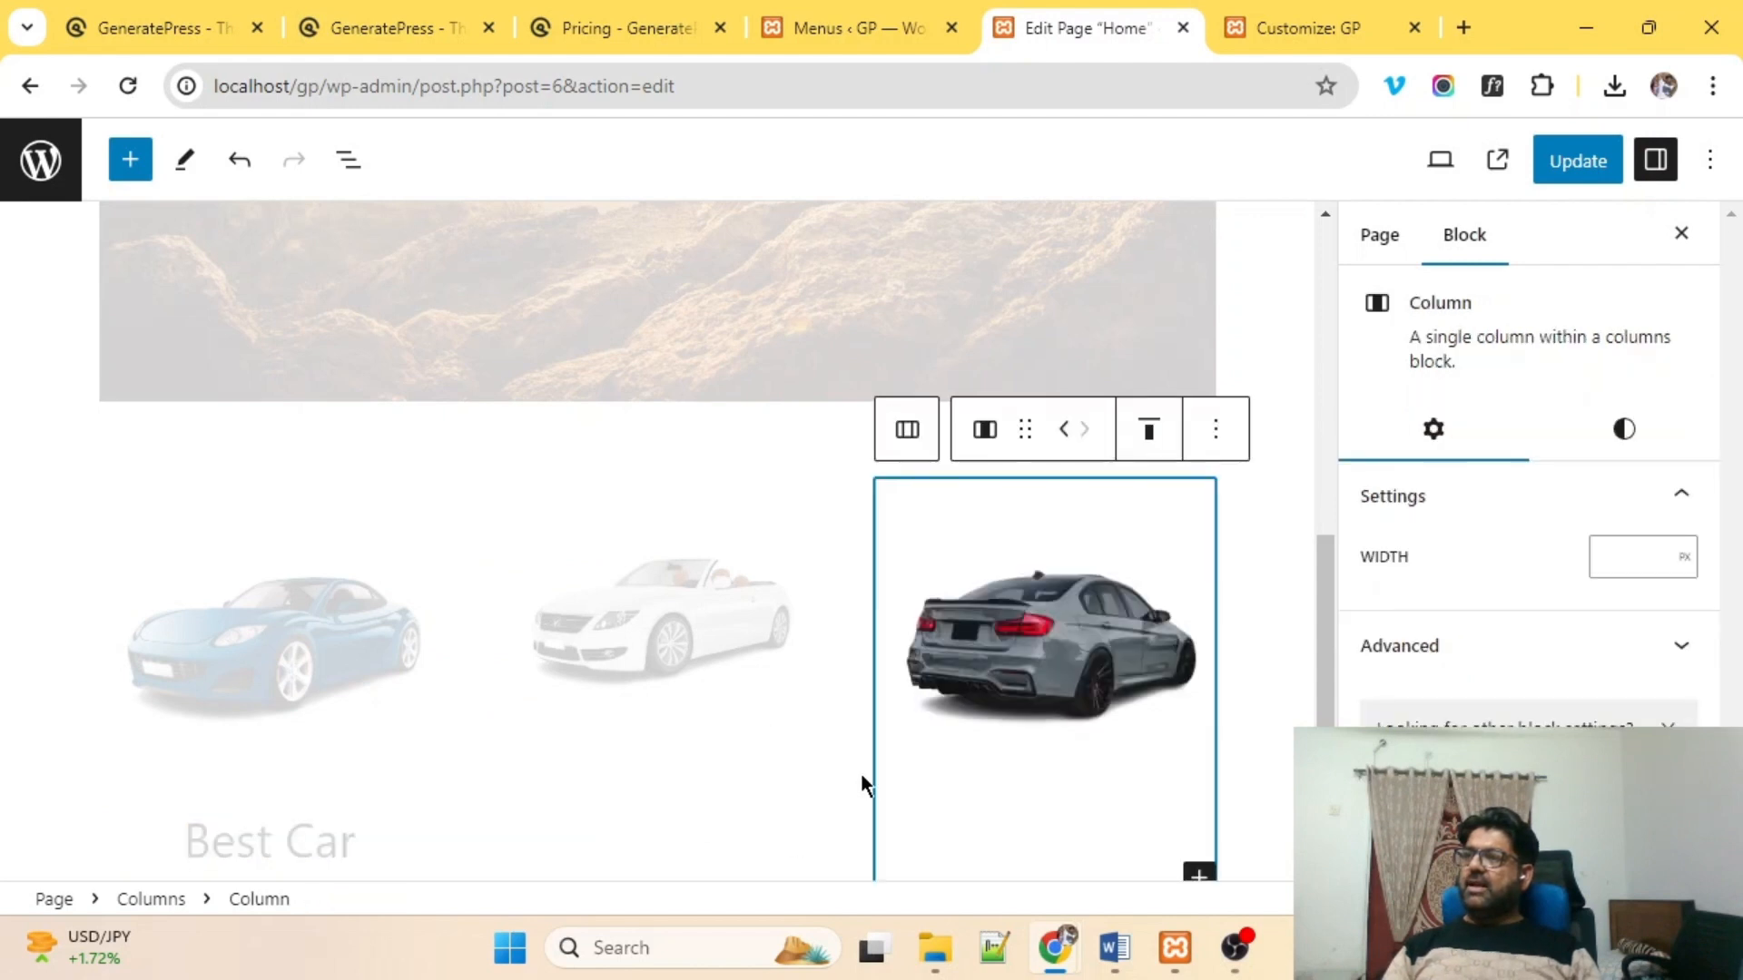
{"action": "left_click", "coordinate": [664, 770]}
{"action": "scroll", "coordinate": [824, 835], "scroll_direction": "down", "scroll_amount": 1}
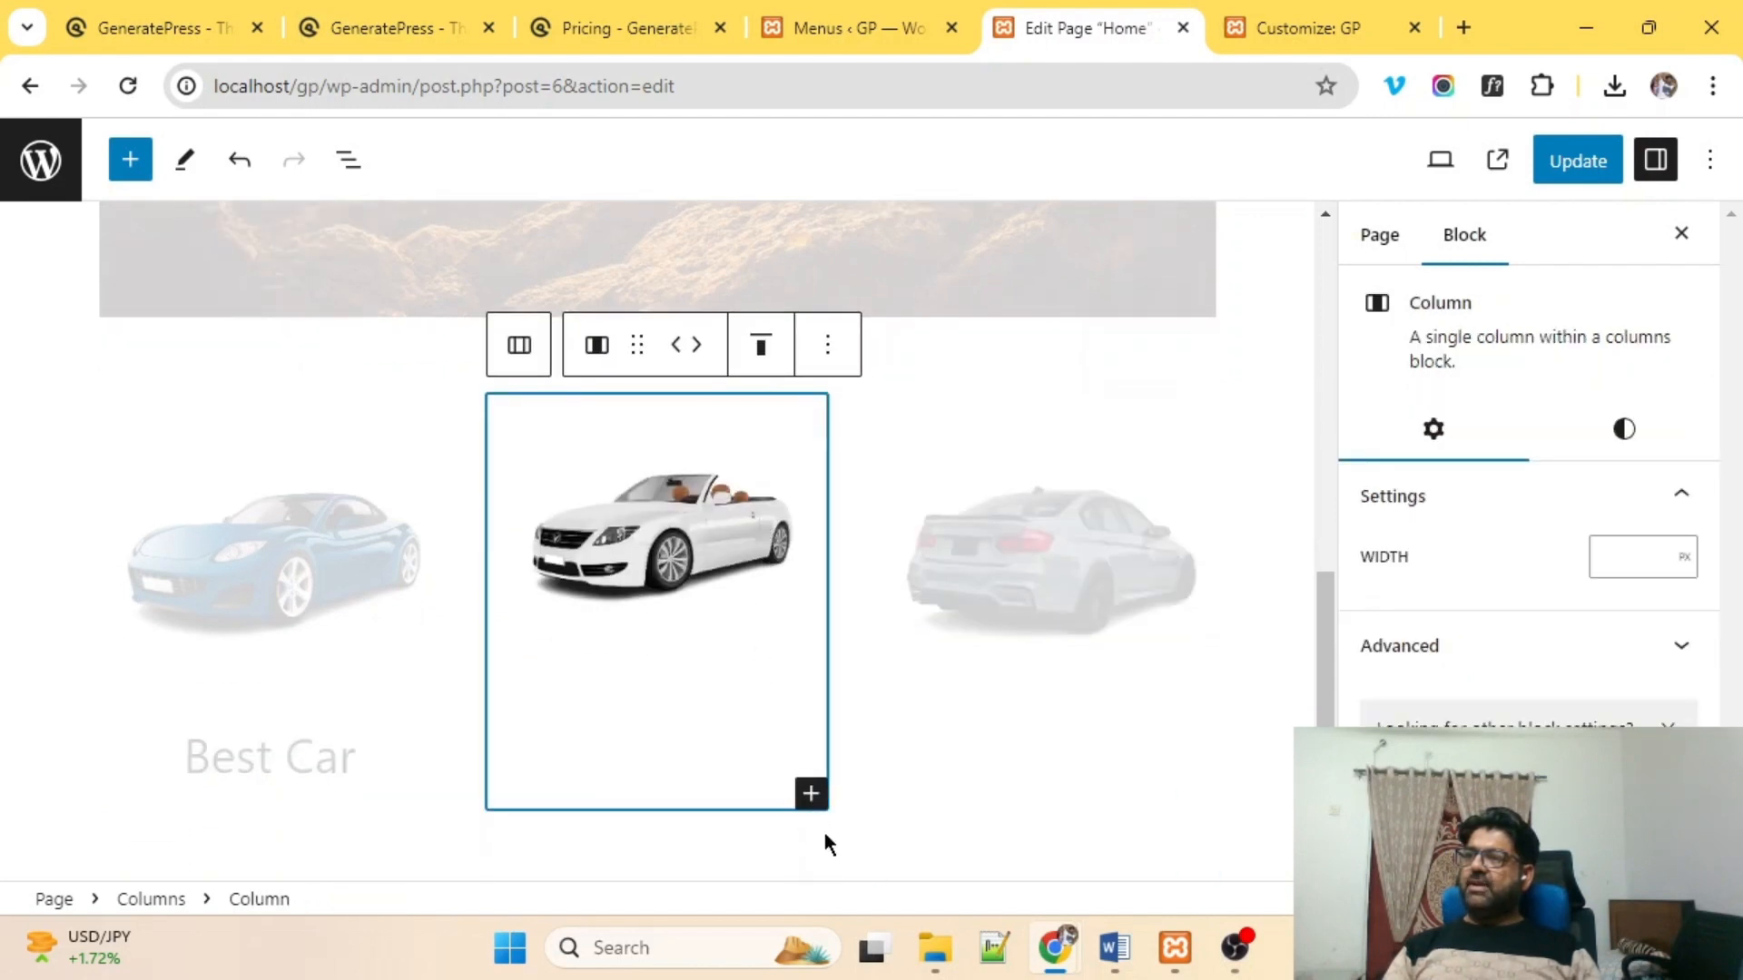
{"action": "left_click", "coordinate": [811, 794]}
{"action": "left_click", "coordinate": [1032, 625]}
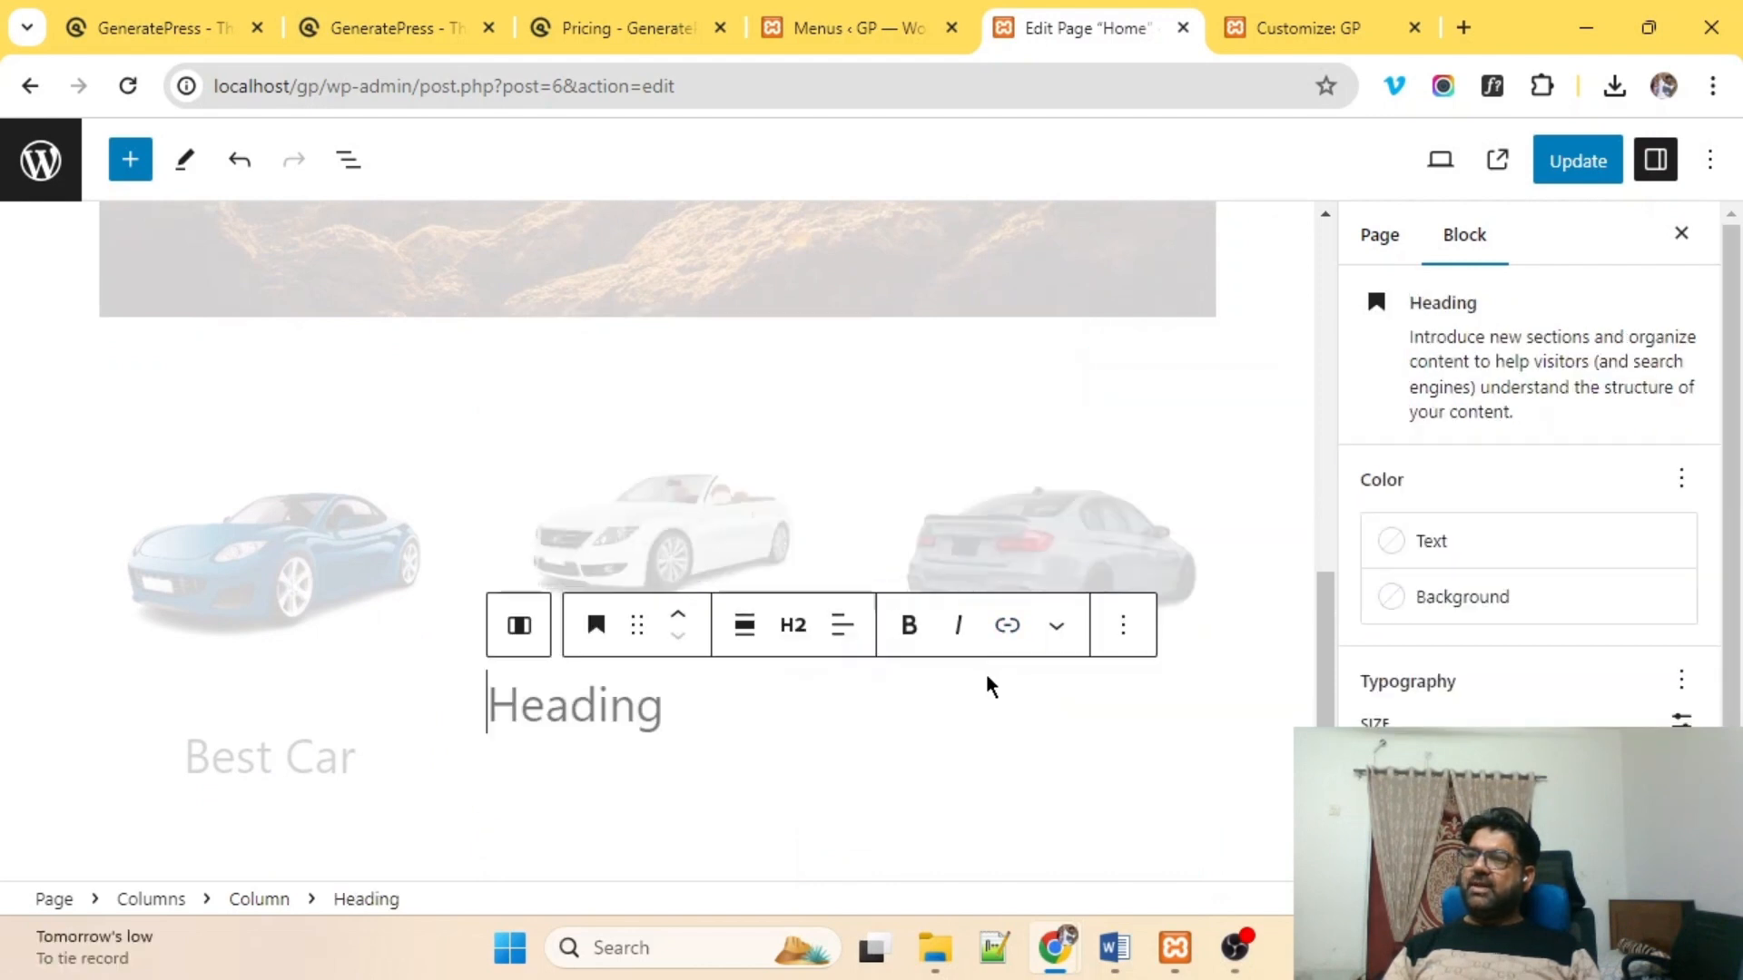
{"action": "scroll", "coordinate": [986, 687], "scroll_direction": "up", "scroll_amount": 1}
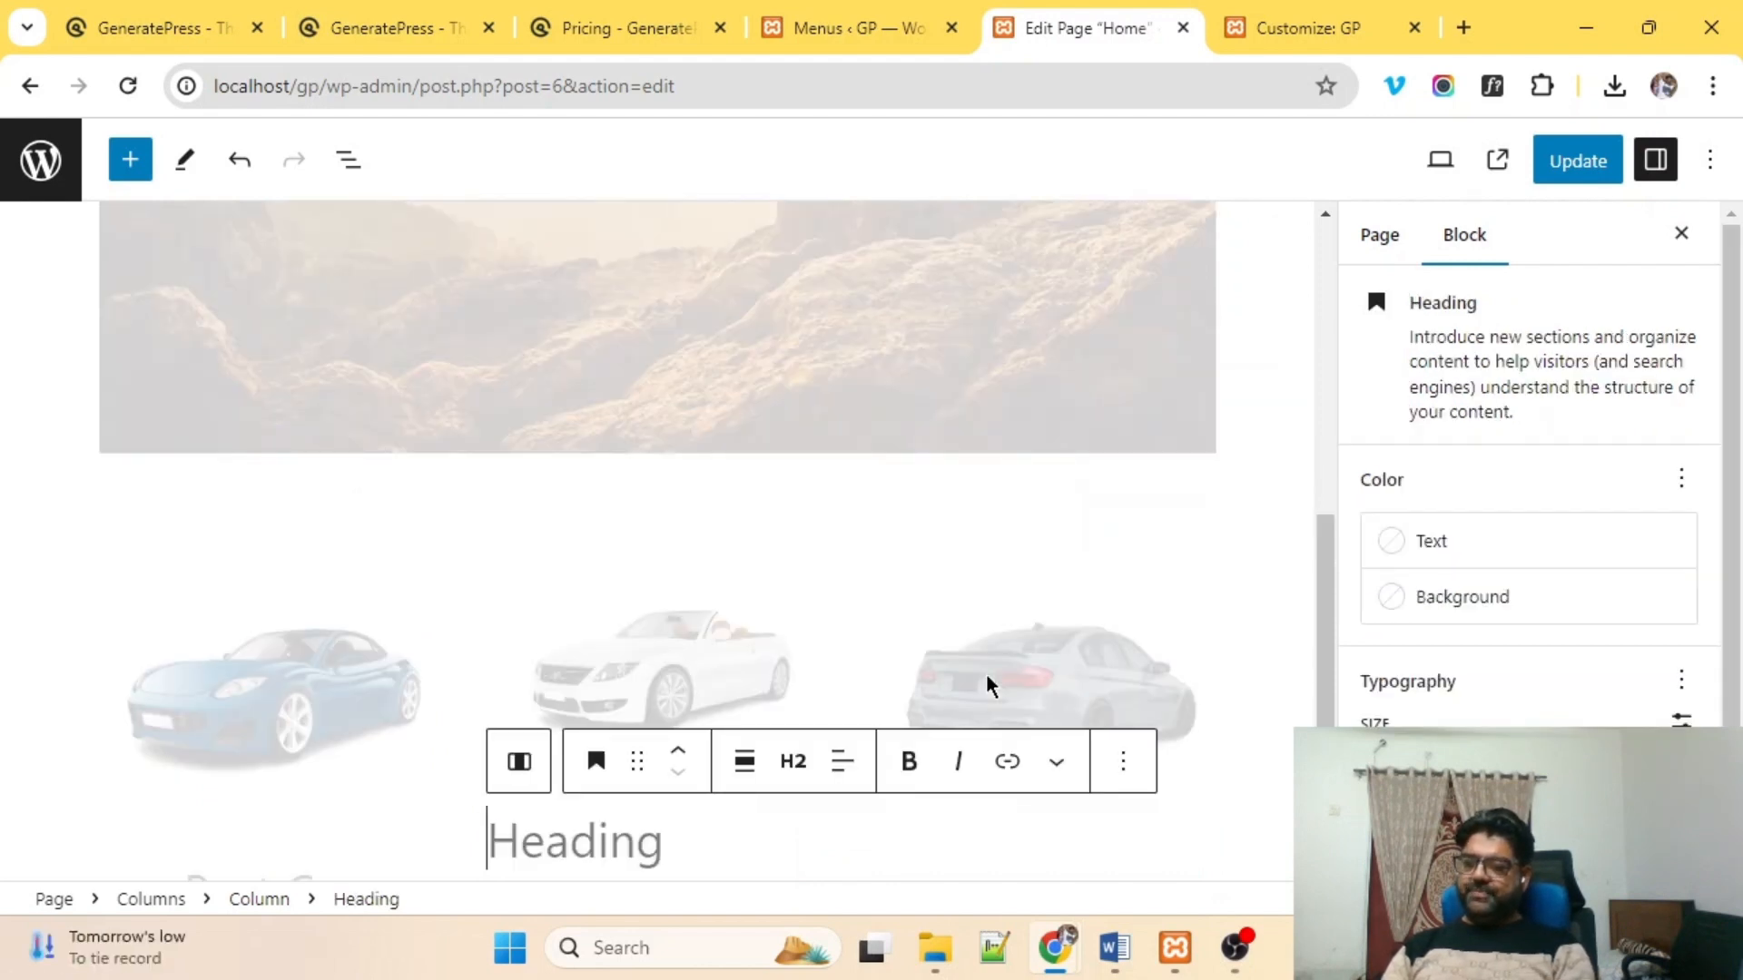
{"action": "type", "text": "New Car"}
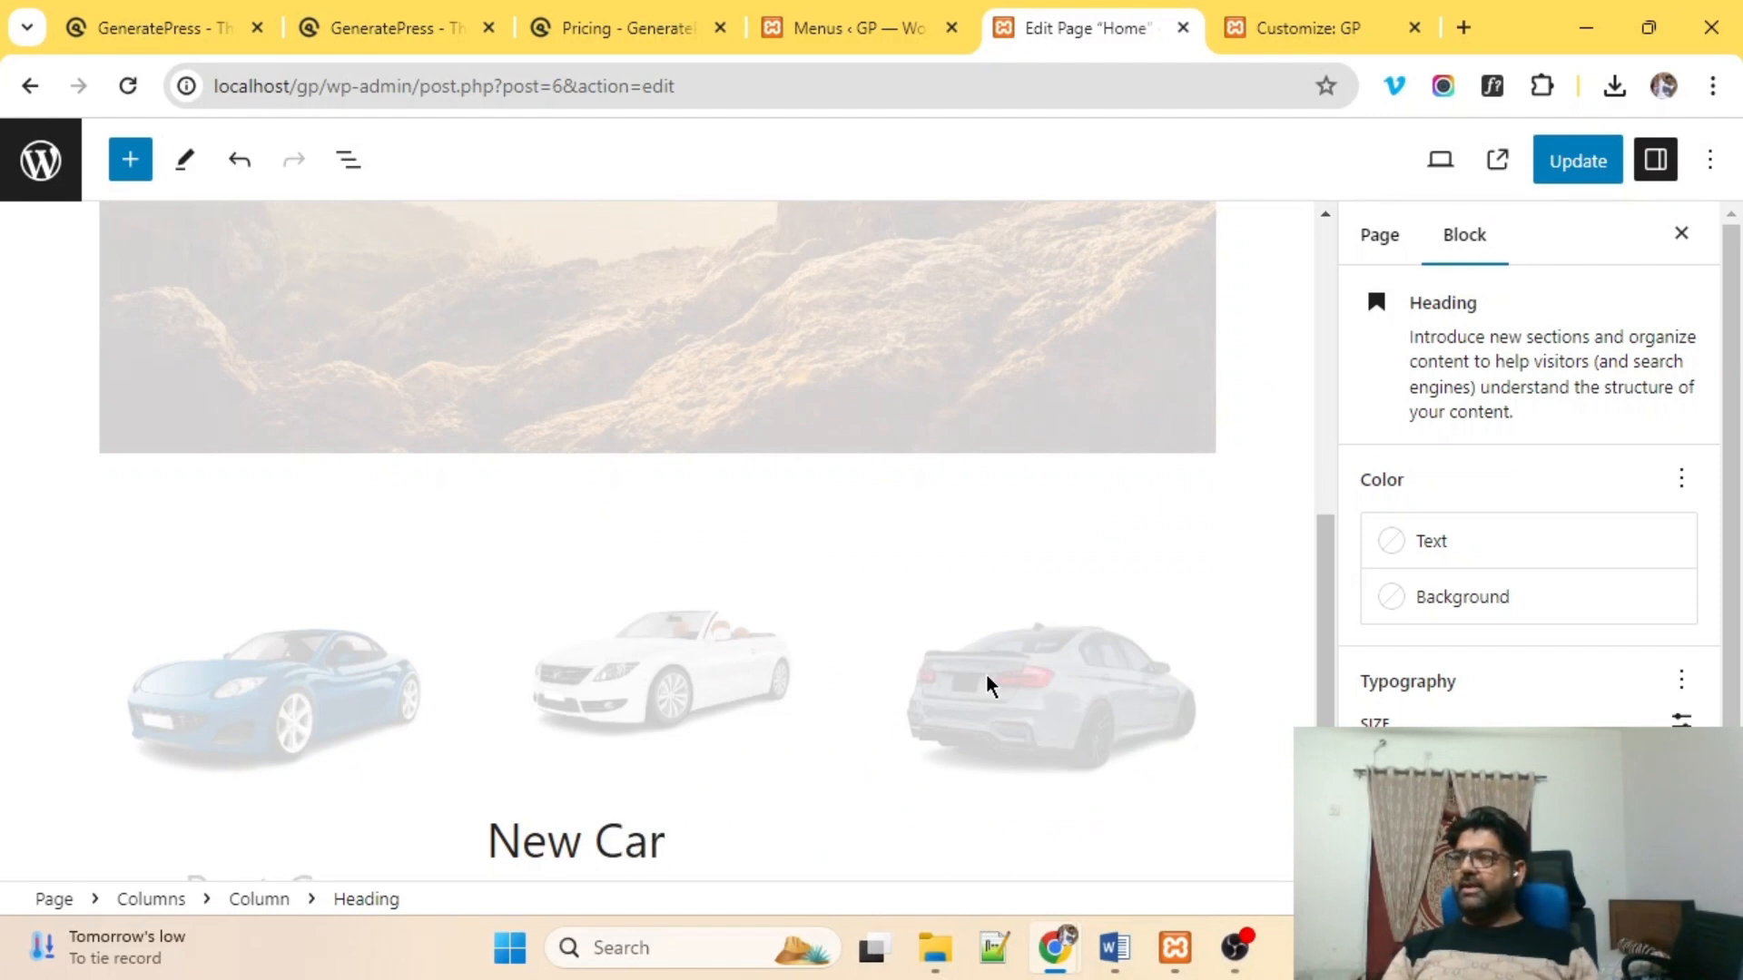
Add a 'Fast Car' heading below the grey car.
{"action": "left_click", "coordinate": [1044, 651]}
{"action": "scroll", "coordinate": [1165, 694], "scroll_direction": "down", "scroll_amount": 1}
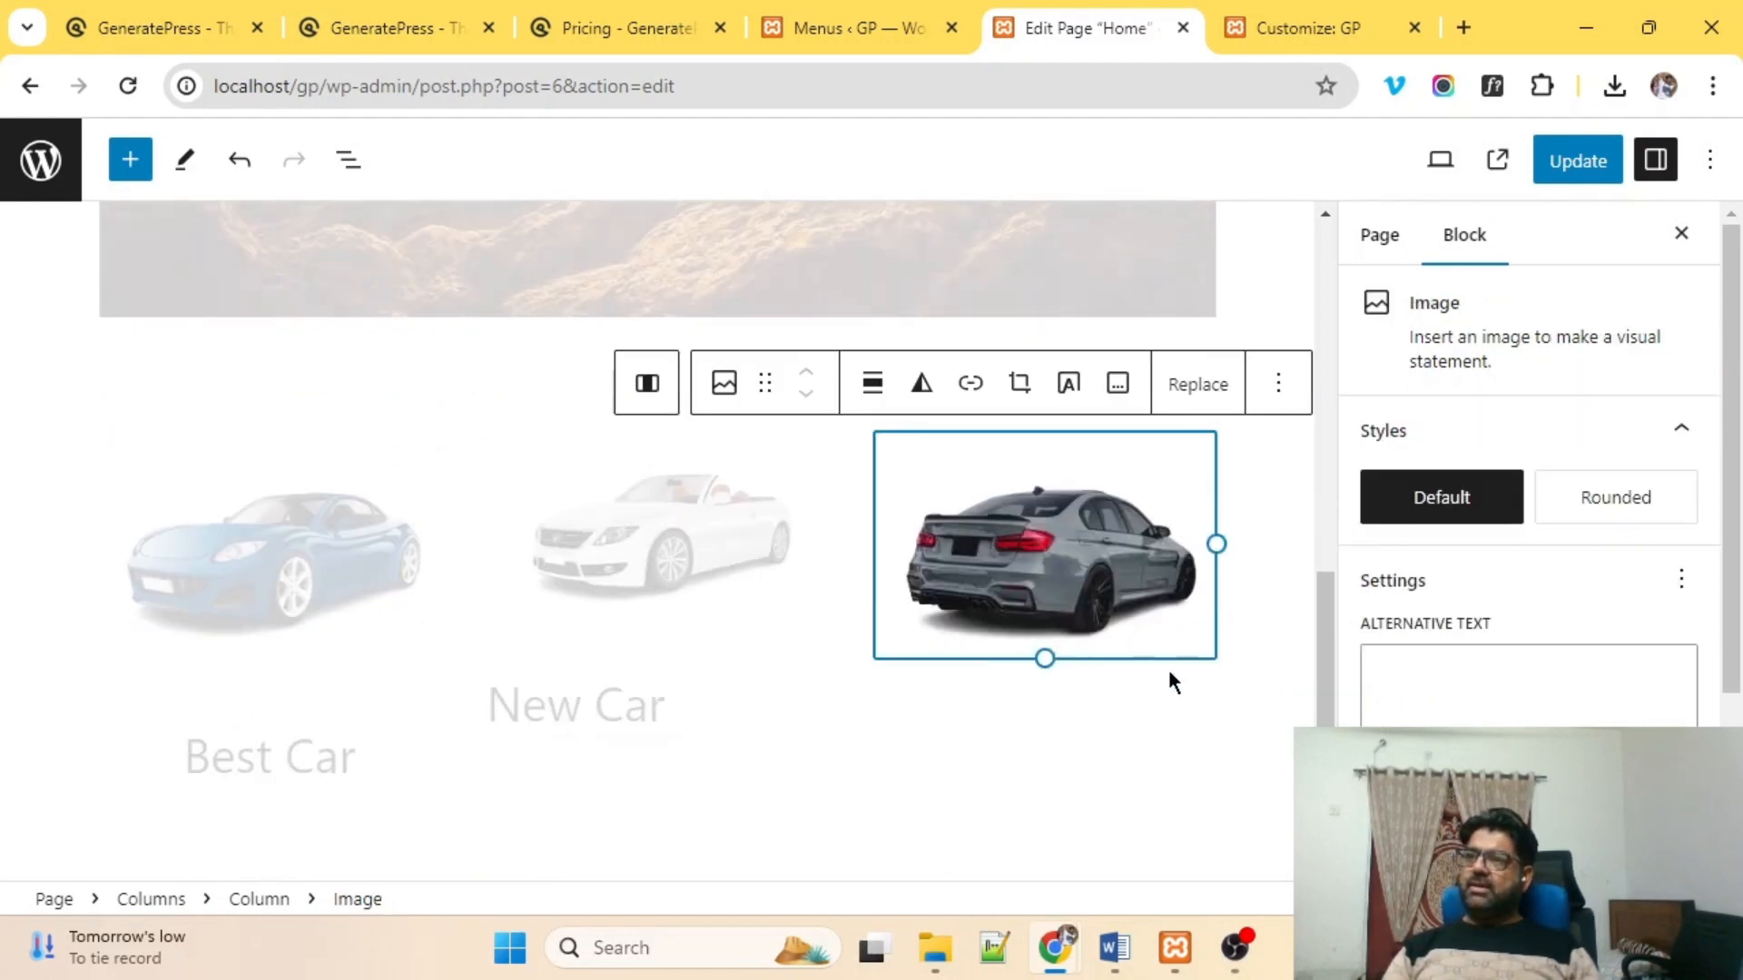
{"action": "left_click", "coordinate": [1152, 721]}
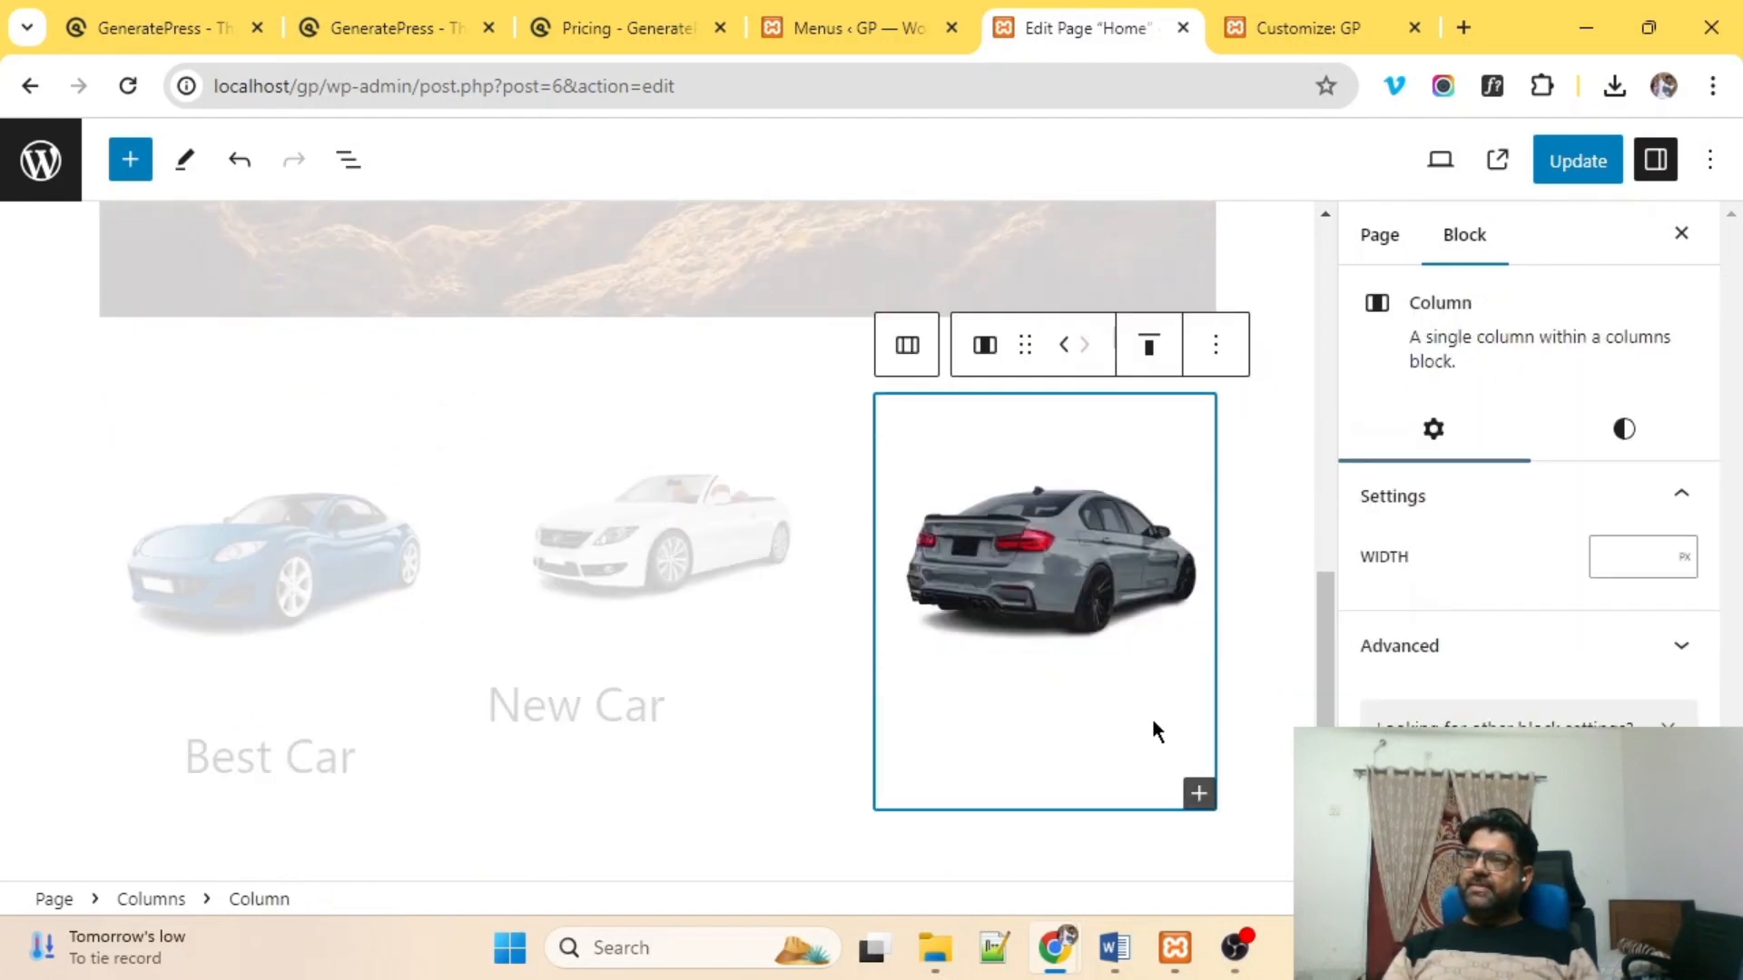
{"action": "left_click", "coordinate": [1198, 795]}
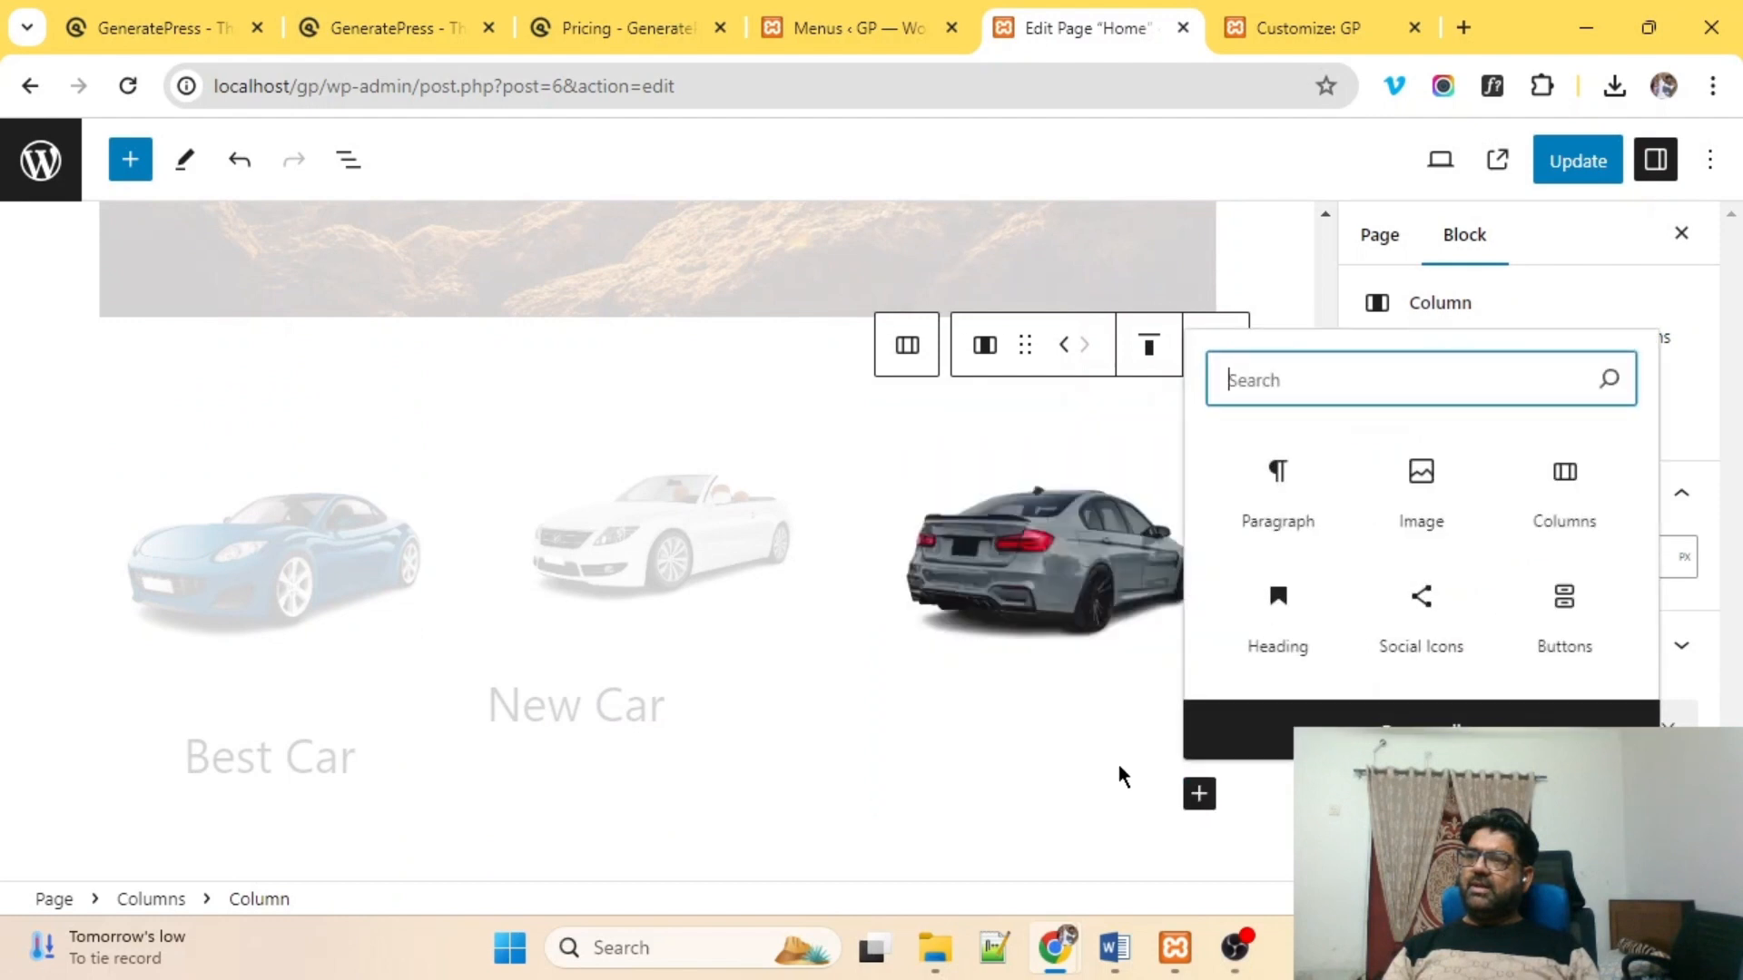
{"action": "left_click", "coordinate": [1288, 617]}
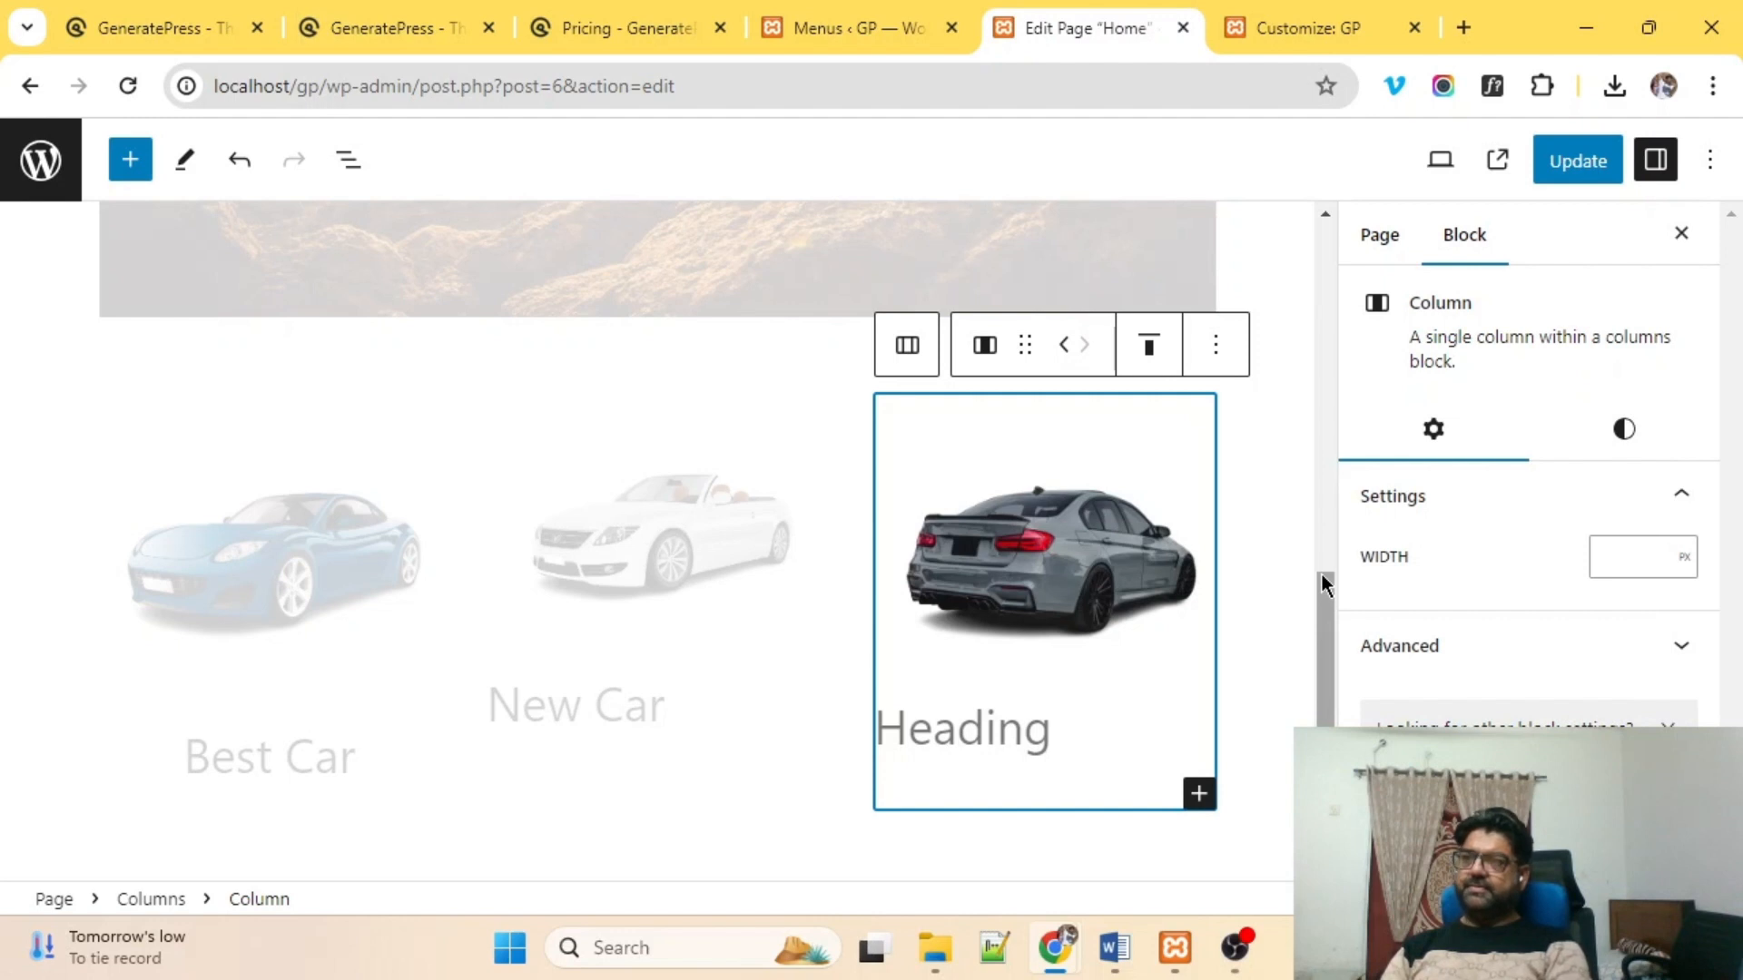
{"action": "left_click", "coordinate": [1009, 726]}
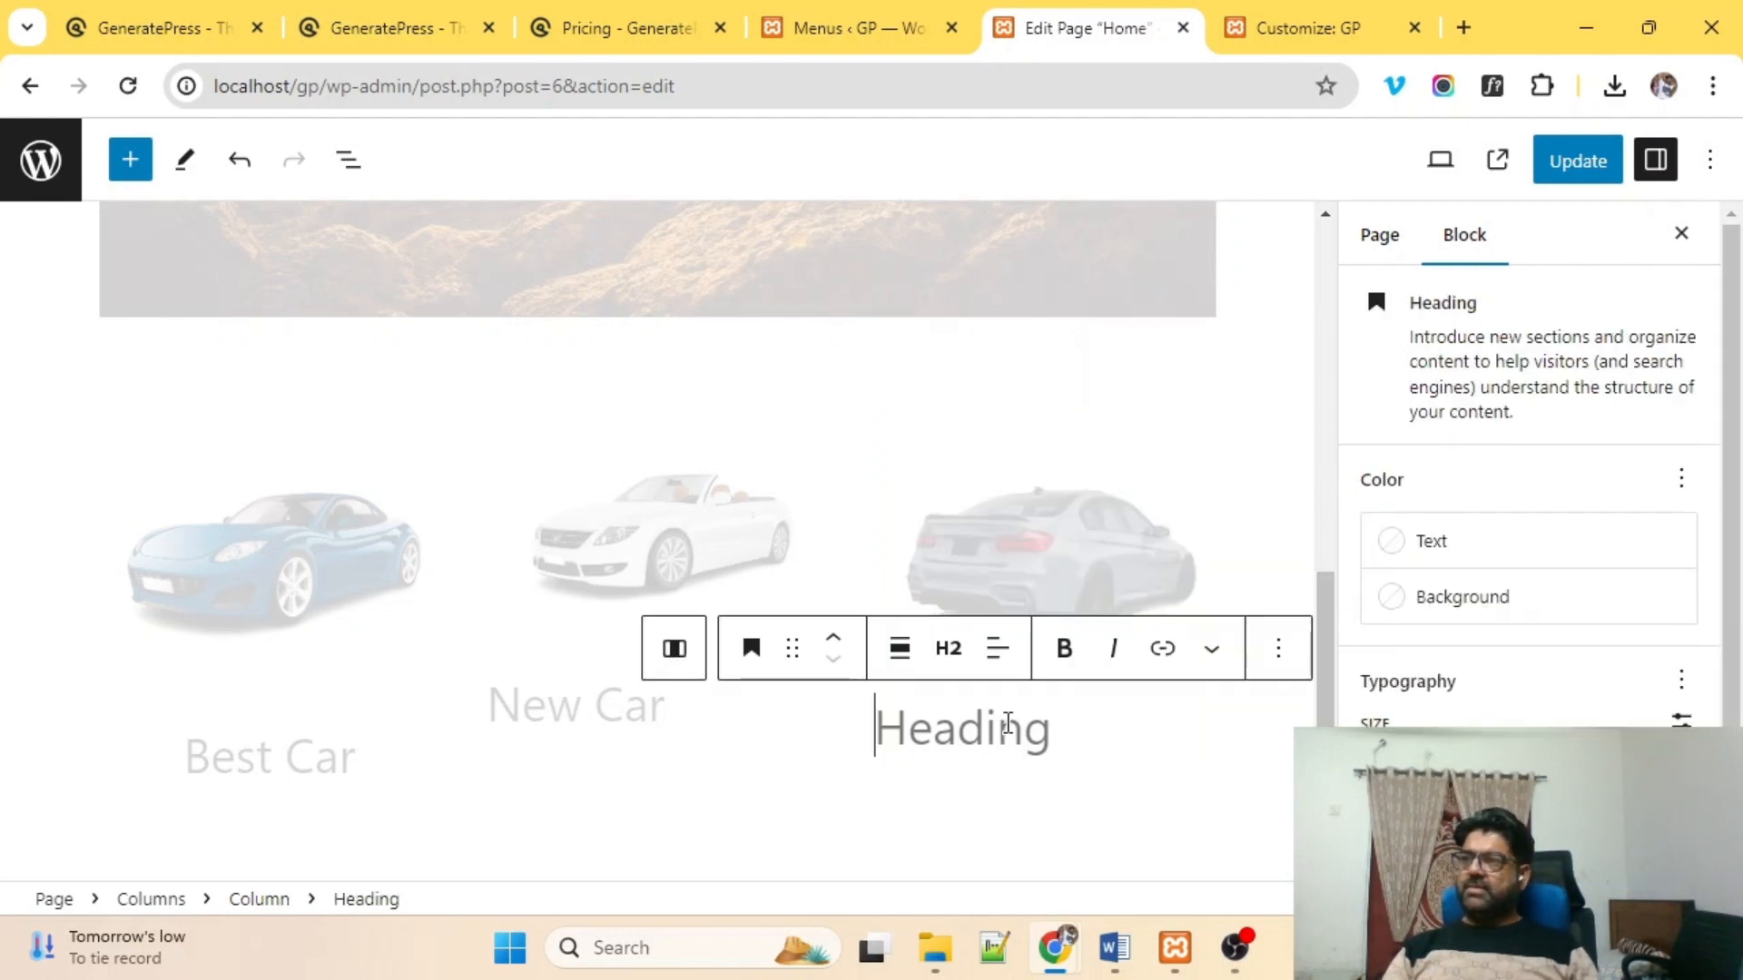
{"action": "type", "text": "Fast Car"}
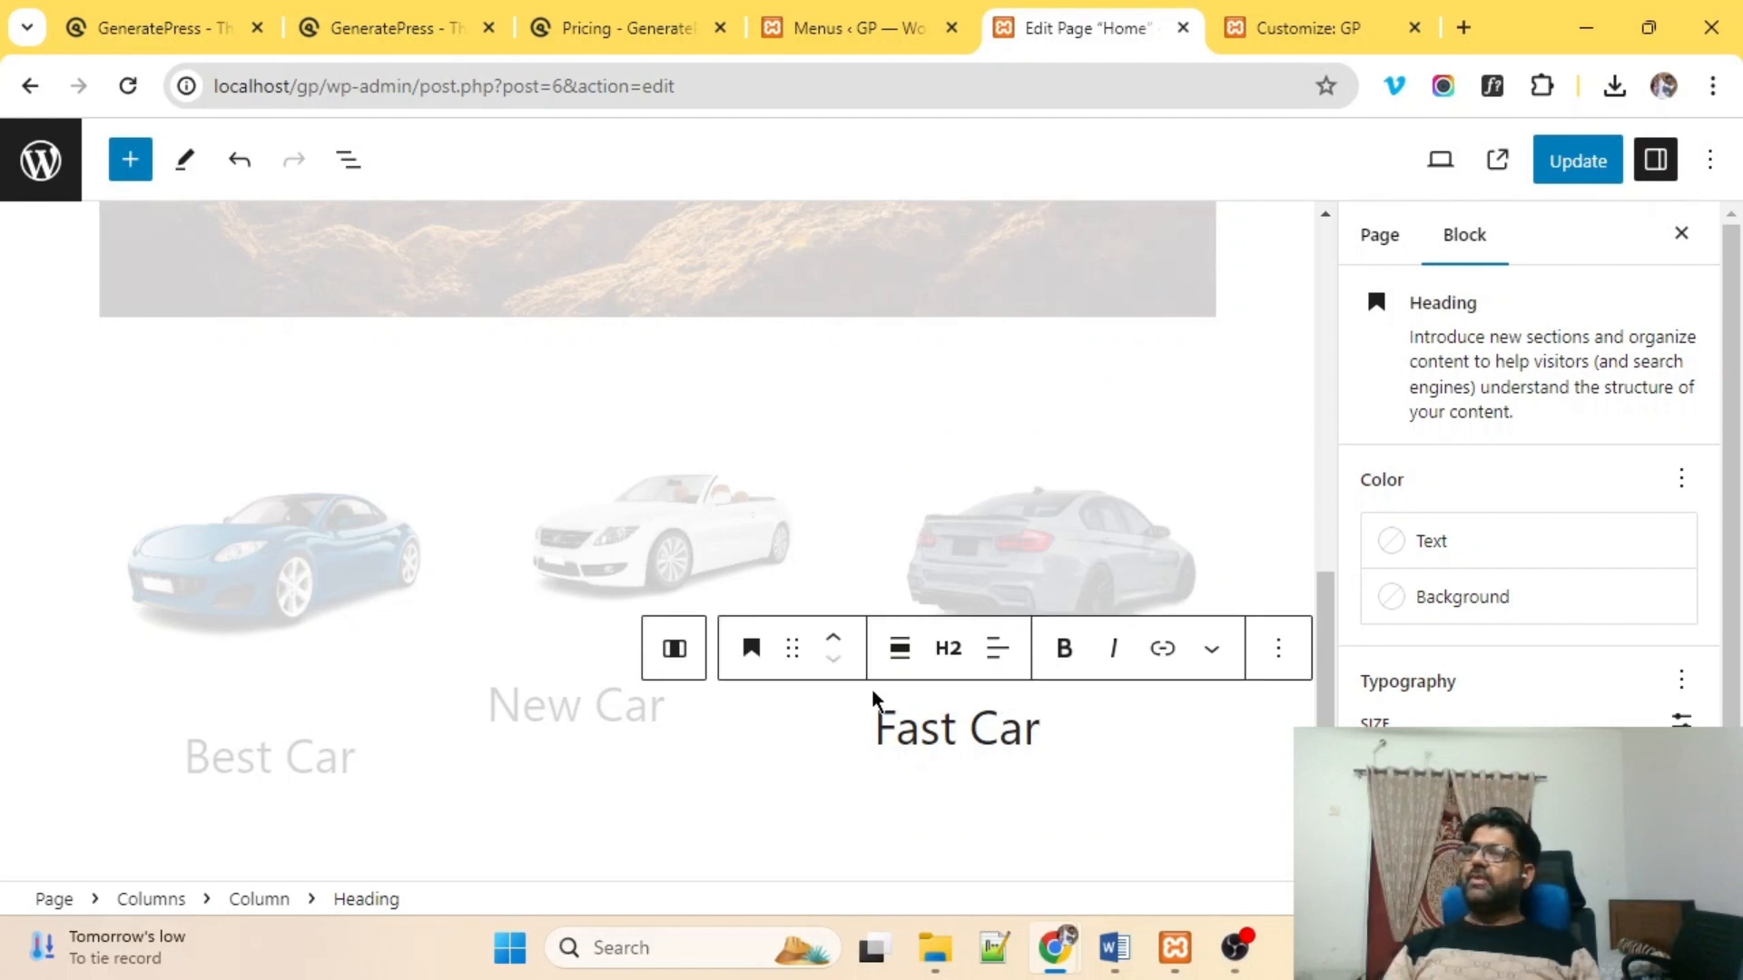
{"action": "left_click", "coordinate": [692, 667]}
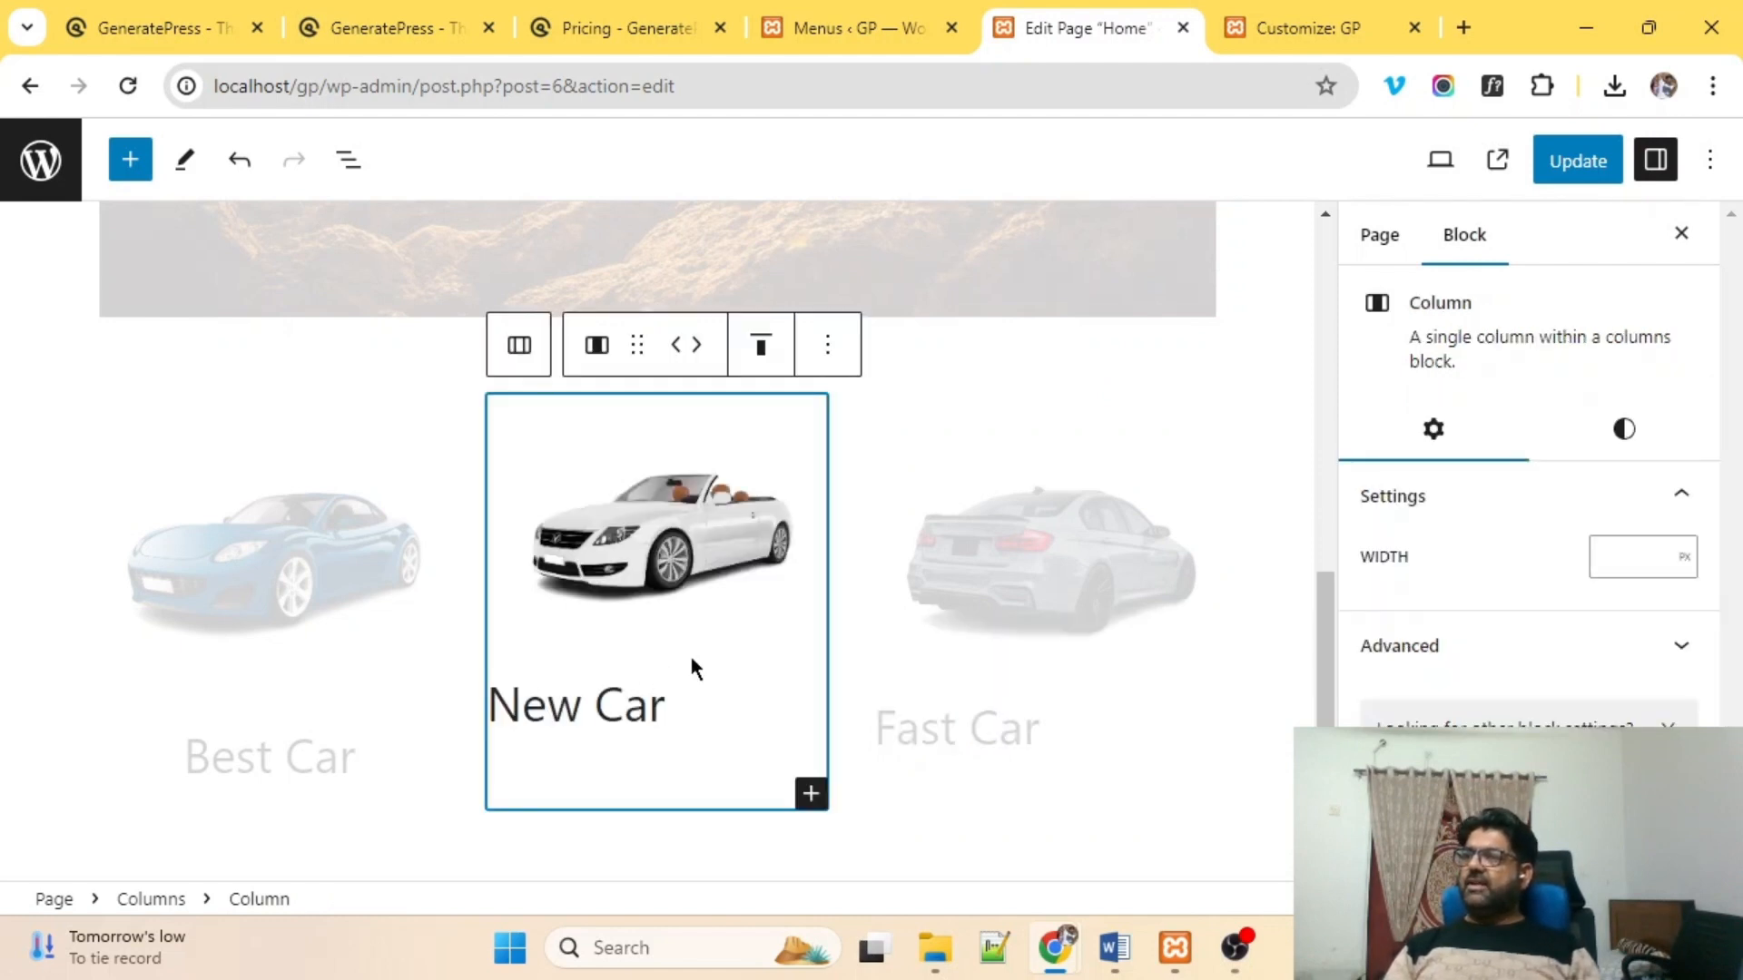
{"action": "left_click", "coordinate": [1031, 744]}
{"action": "left_click", "coordinate": [231, 744]}
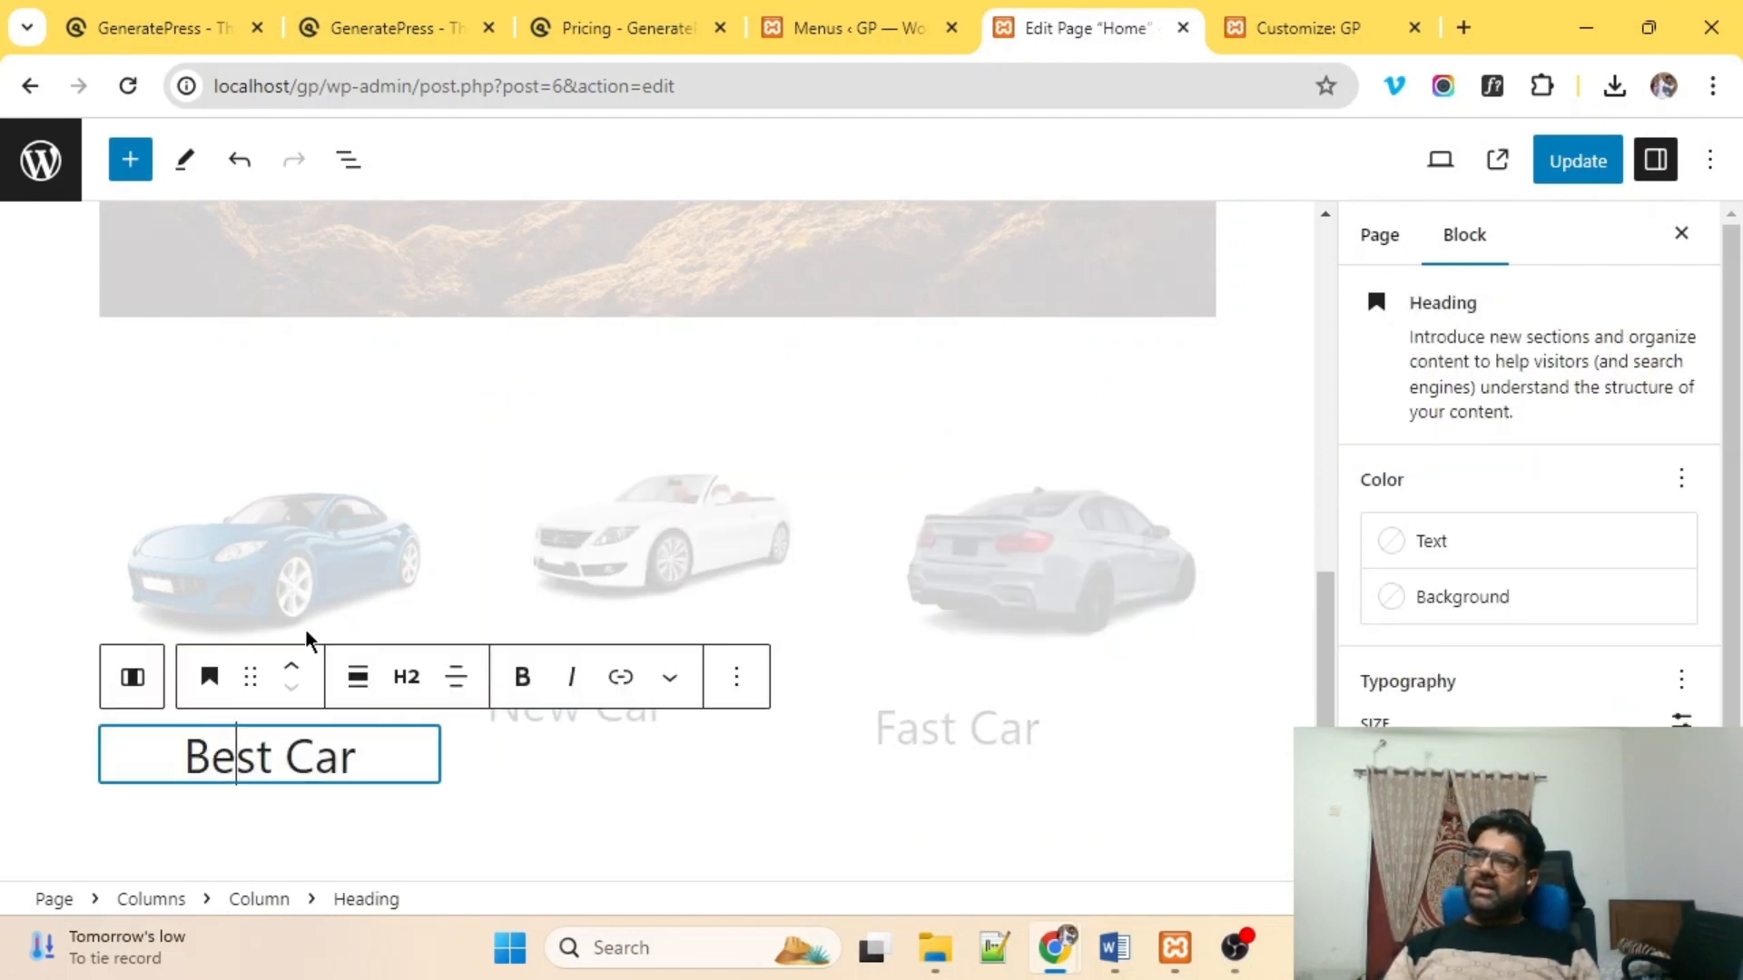
Shrink the car images and center all three in their columns.
{"action": "left_click", "coordinate": [296, 575]}
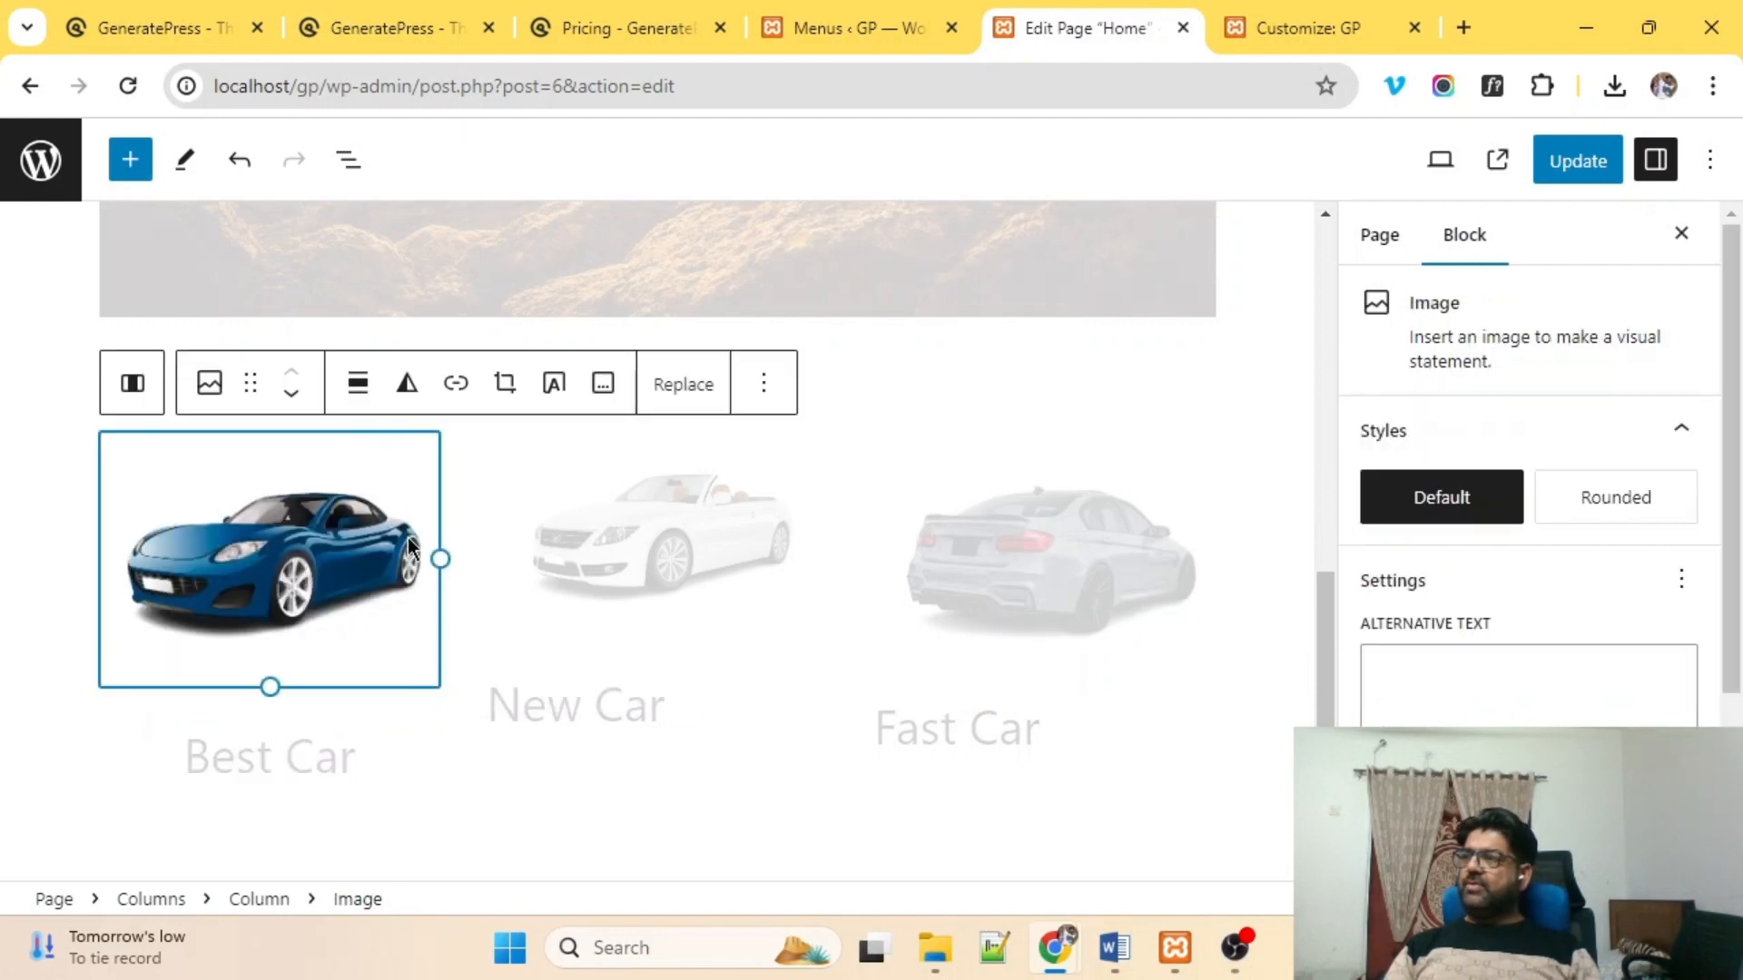
{"action": "left_click_drag", "start_coordinate": [440, 558], "coordinate": [370, 578]}
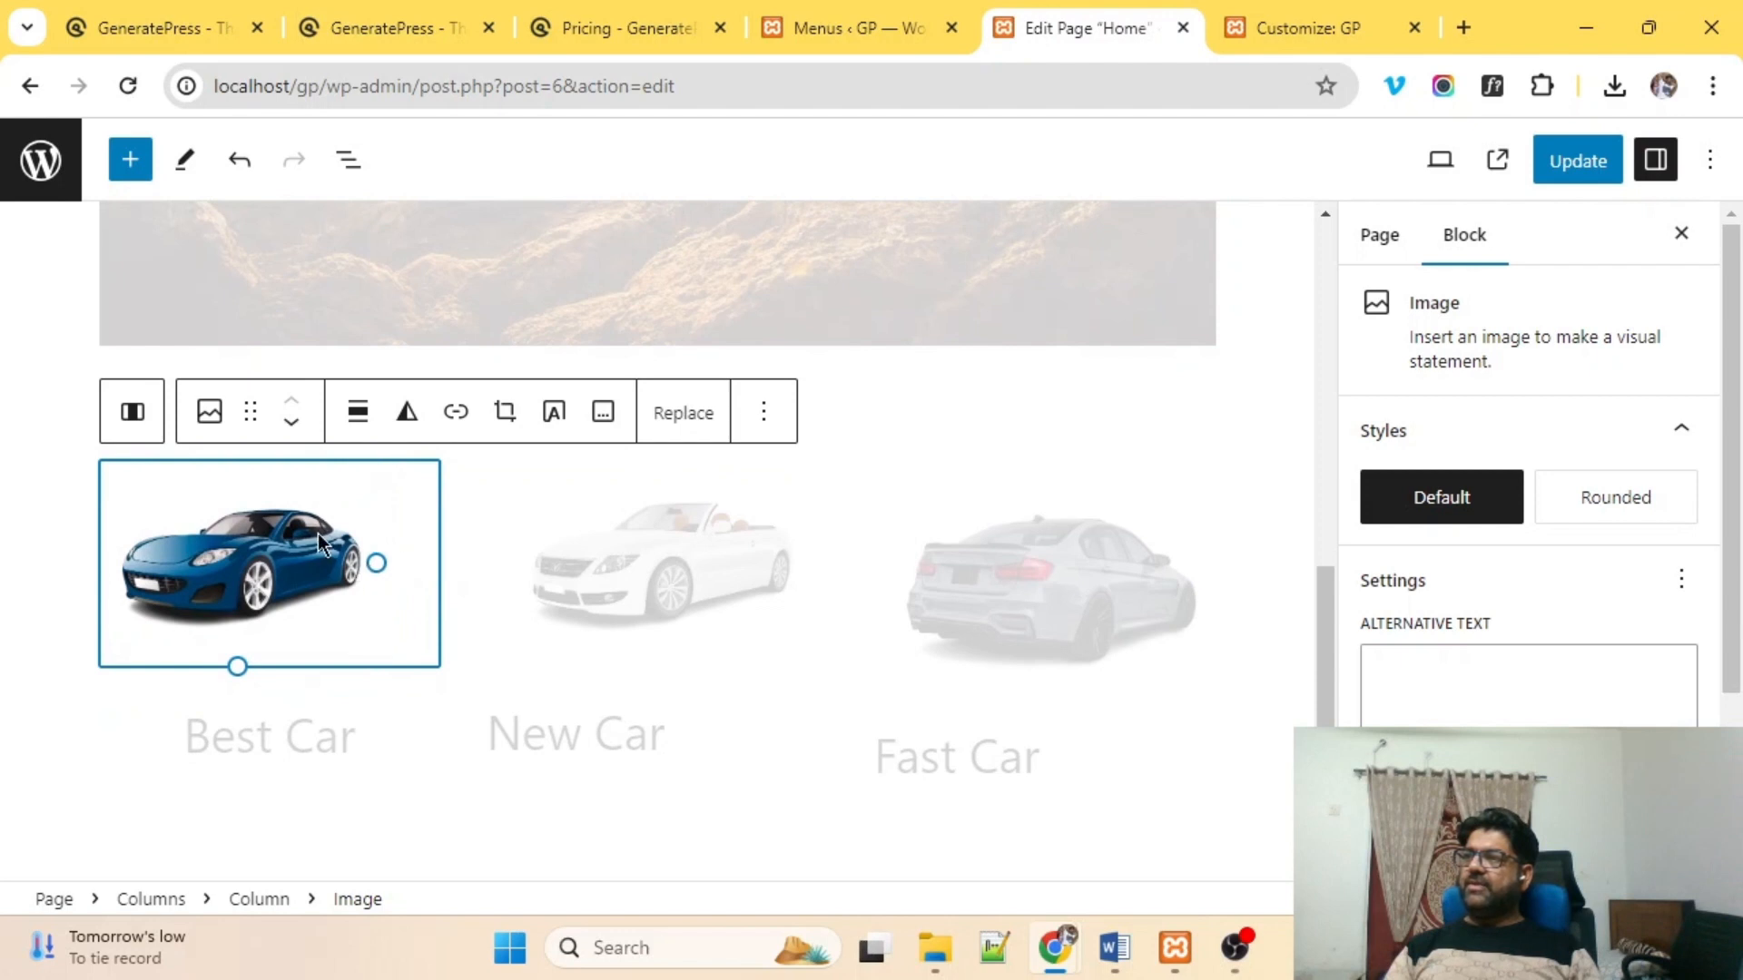
{"action": "left_click", "coordinate": [363, 416]}
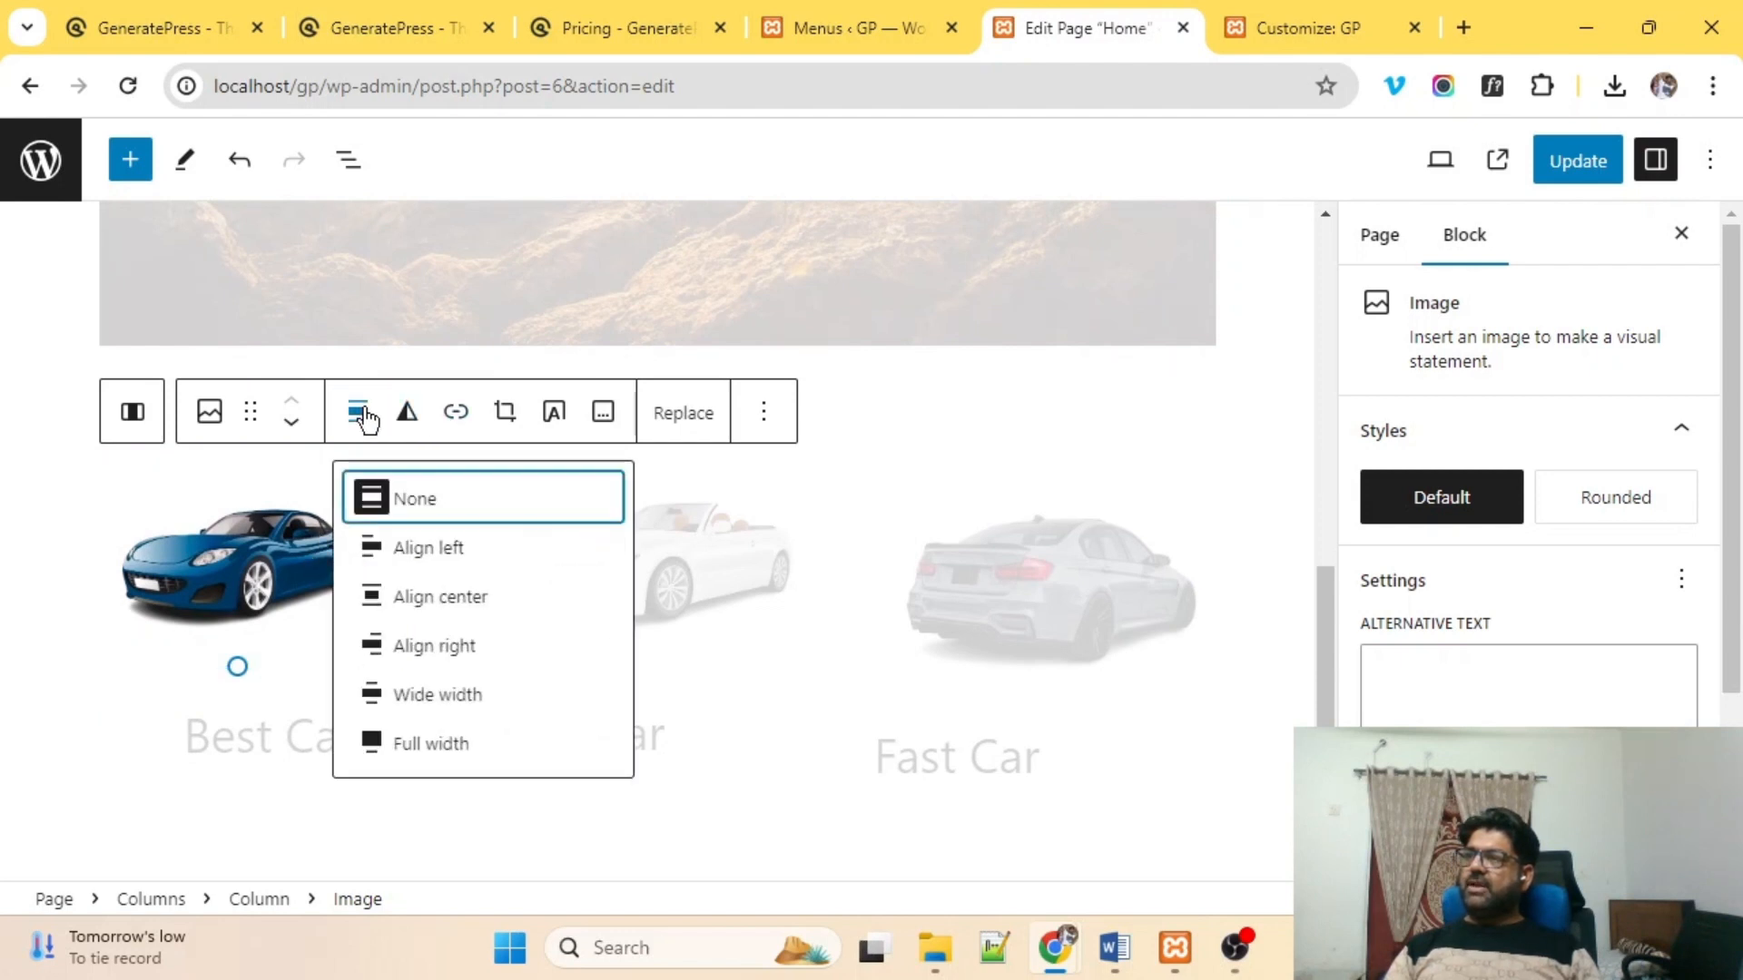
{"action": "left_click", "coordinate": [411, 599]}
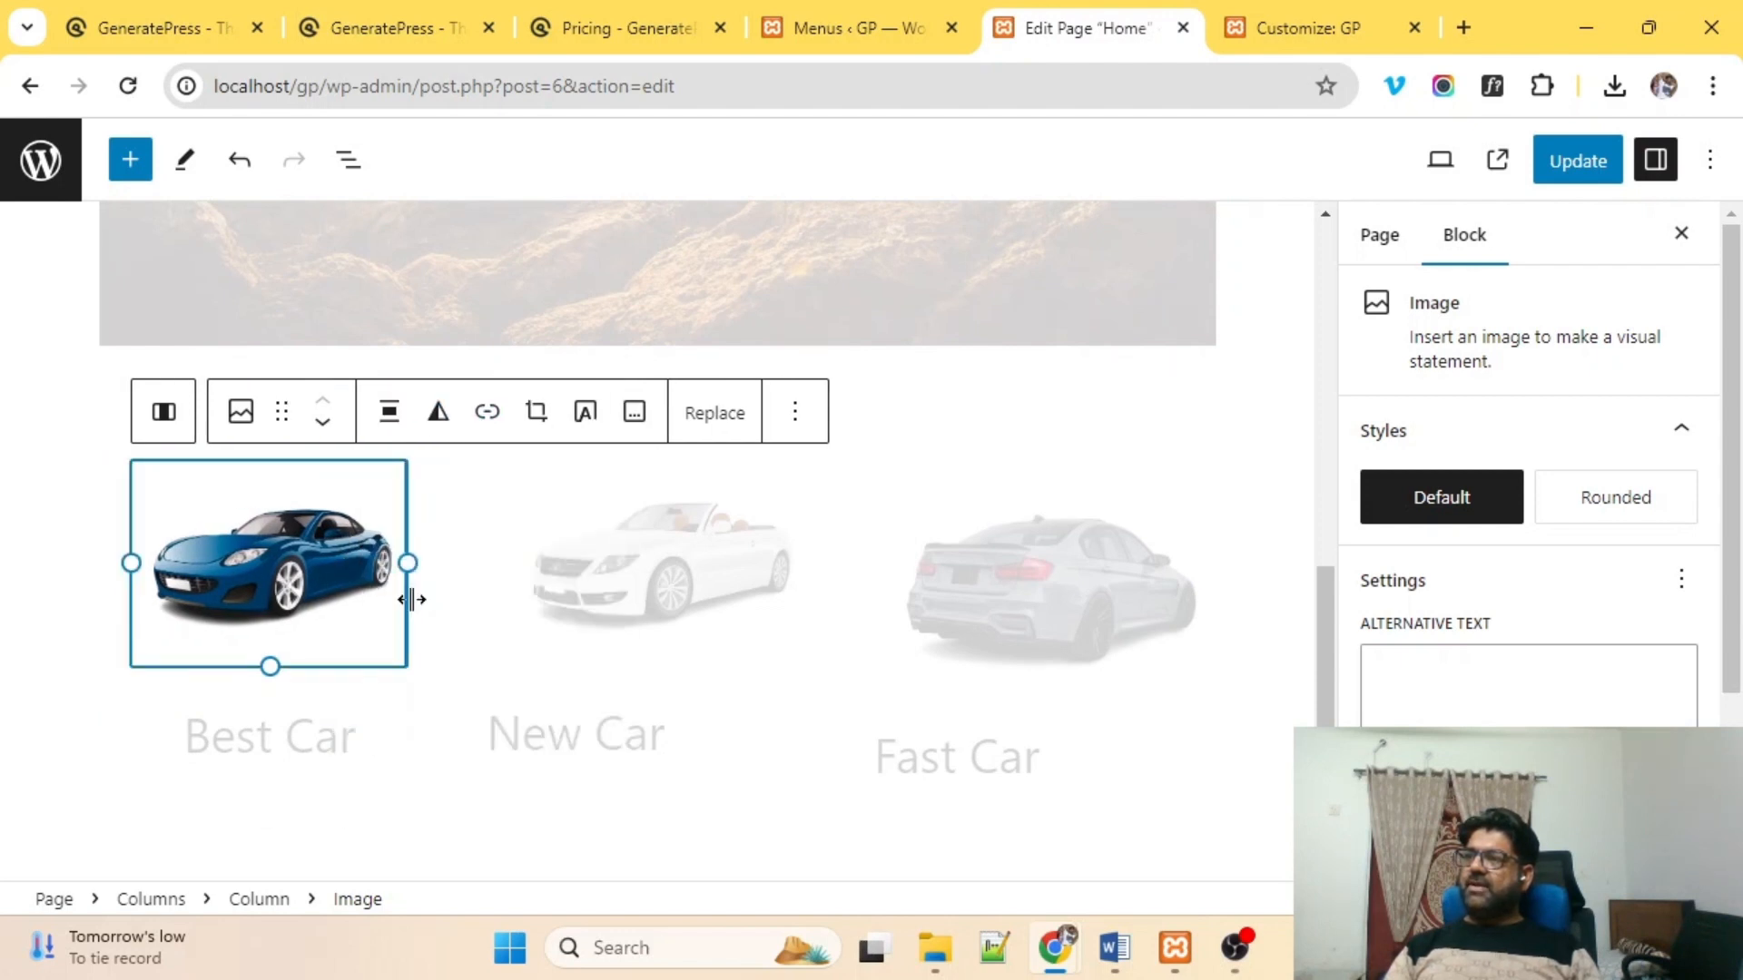
{"action": "left_click", "coordinate": [682, 610]}
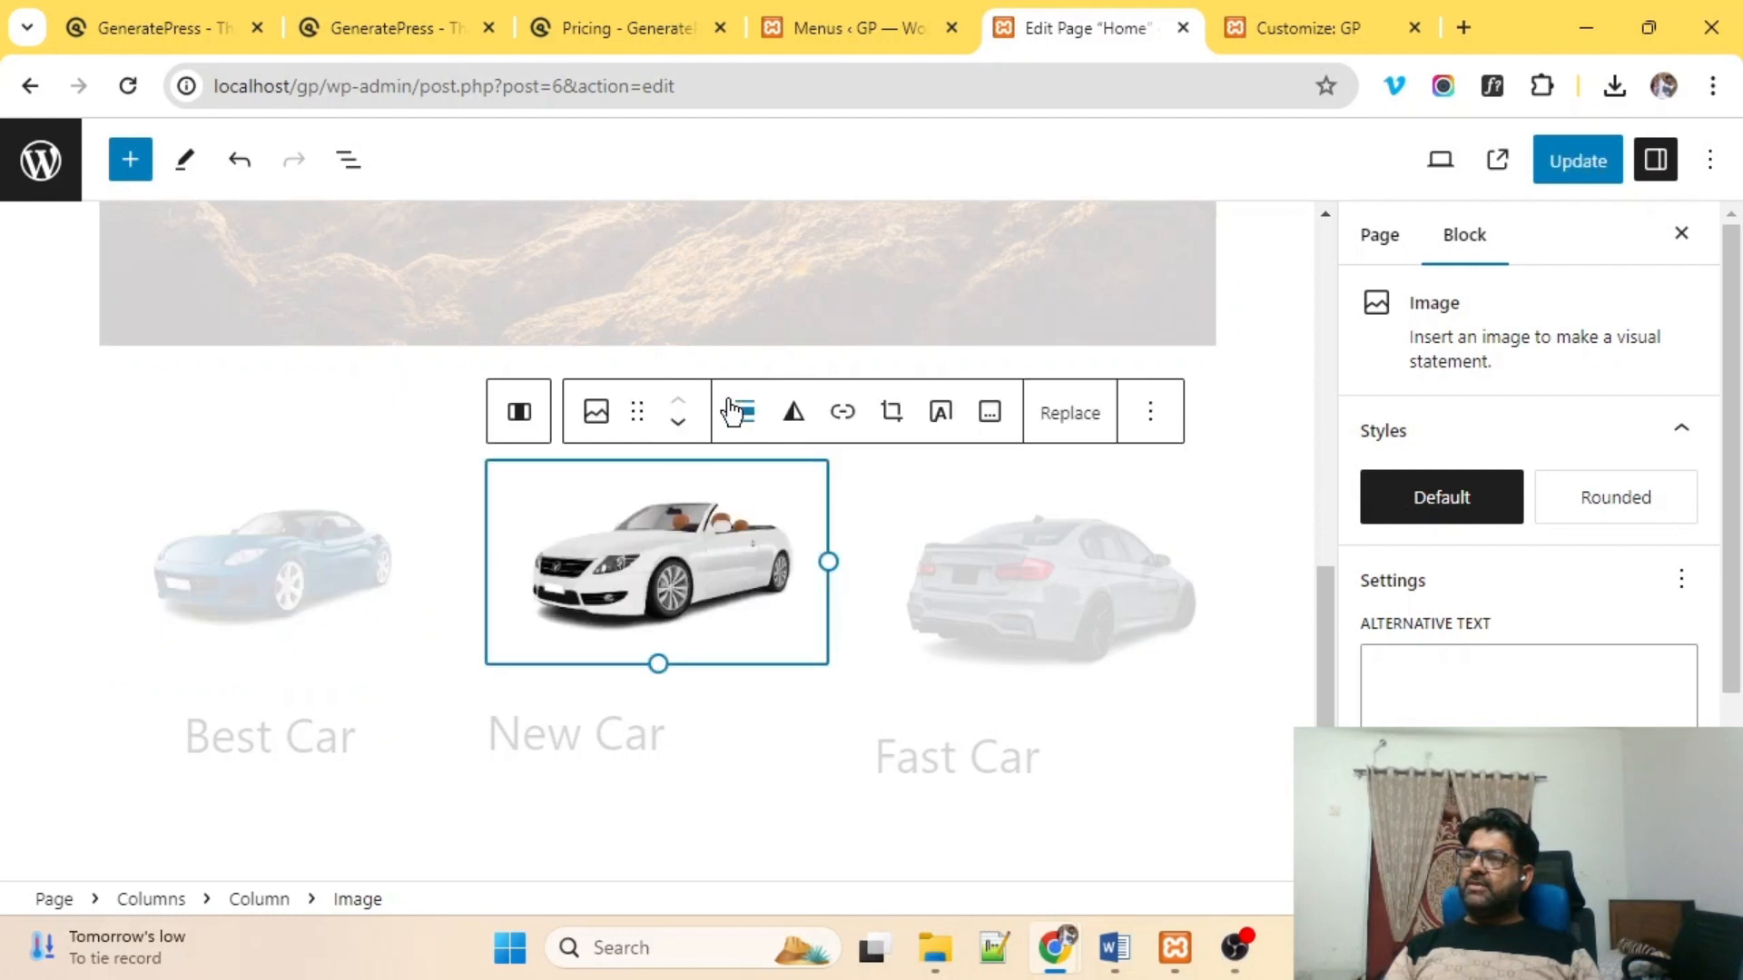
{"action": "left_click", "coordinate": [754, 410]}
{"action": "left_click", "coordinate": [791, 601]}
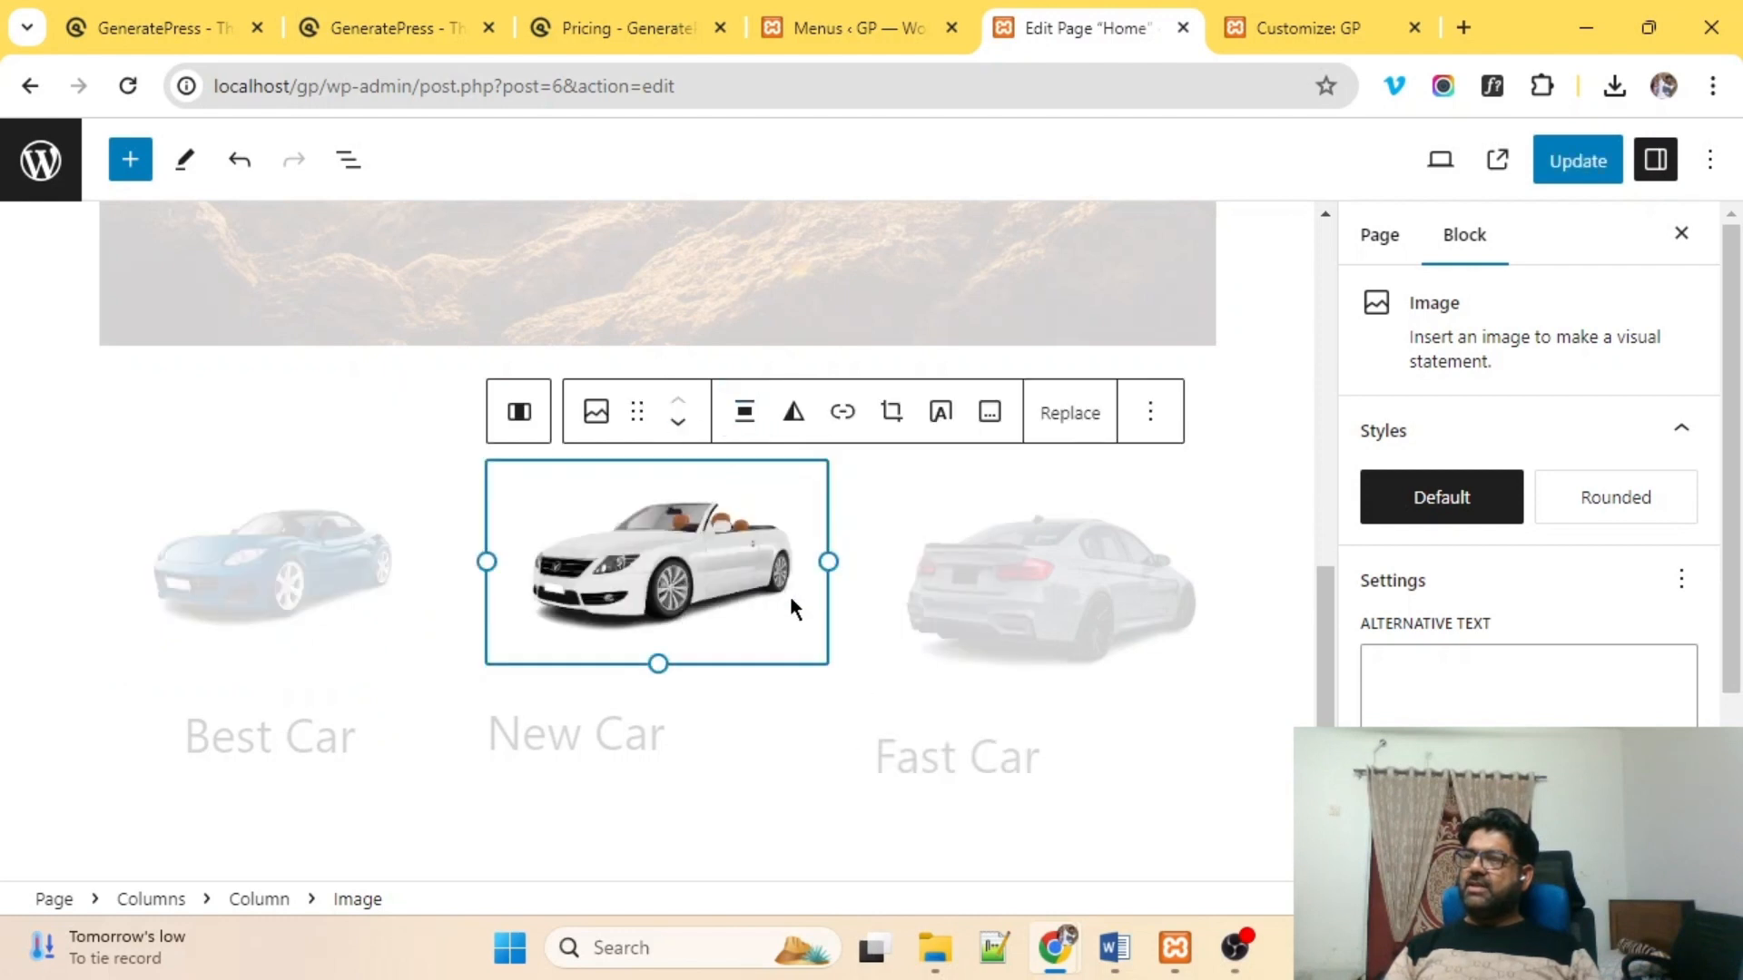
{"action": "left_click", "coordinate": [1120, 626]}
{"action": "left_click", "coordinate": [872, 413]}
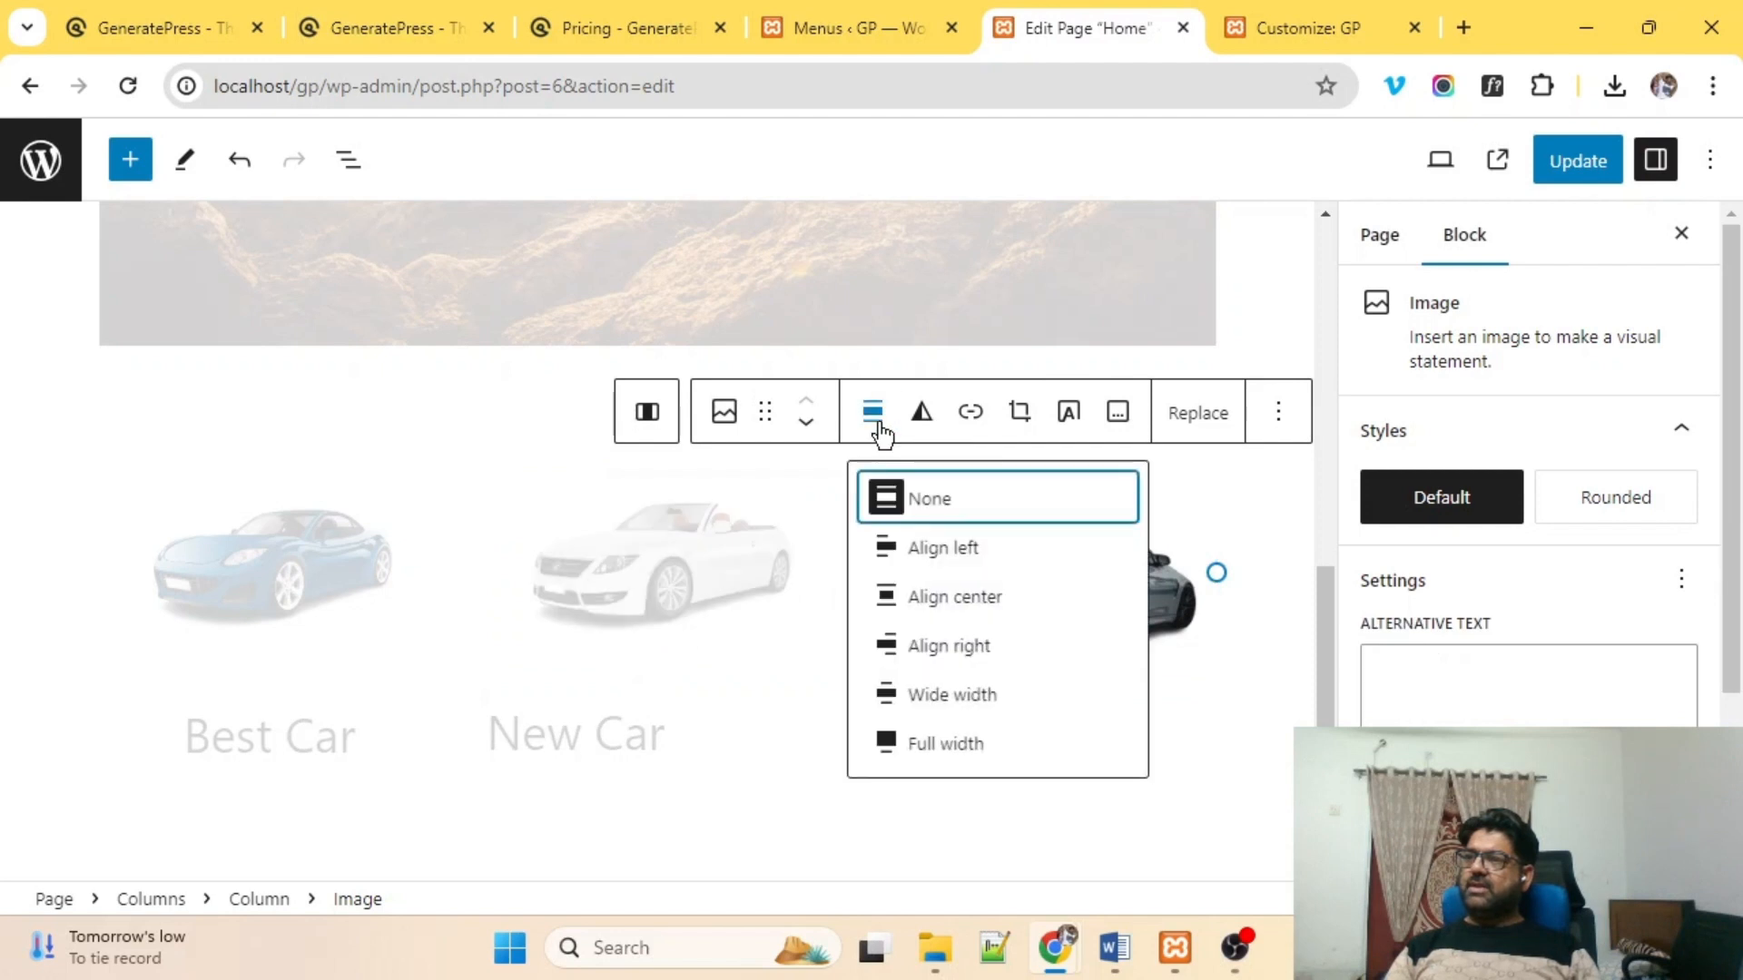
{"action": "left_click", "coordinate": [932, 599]}
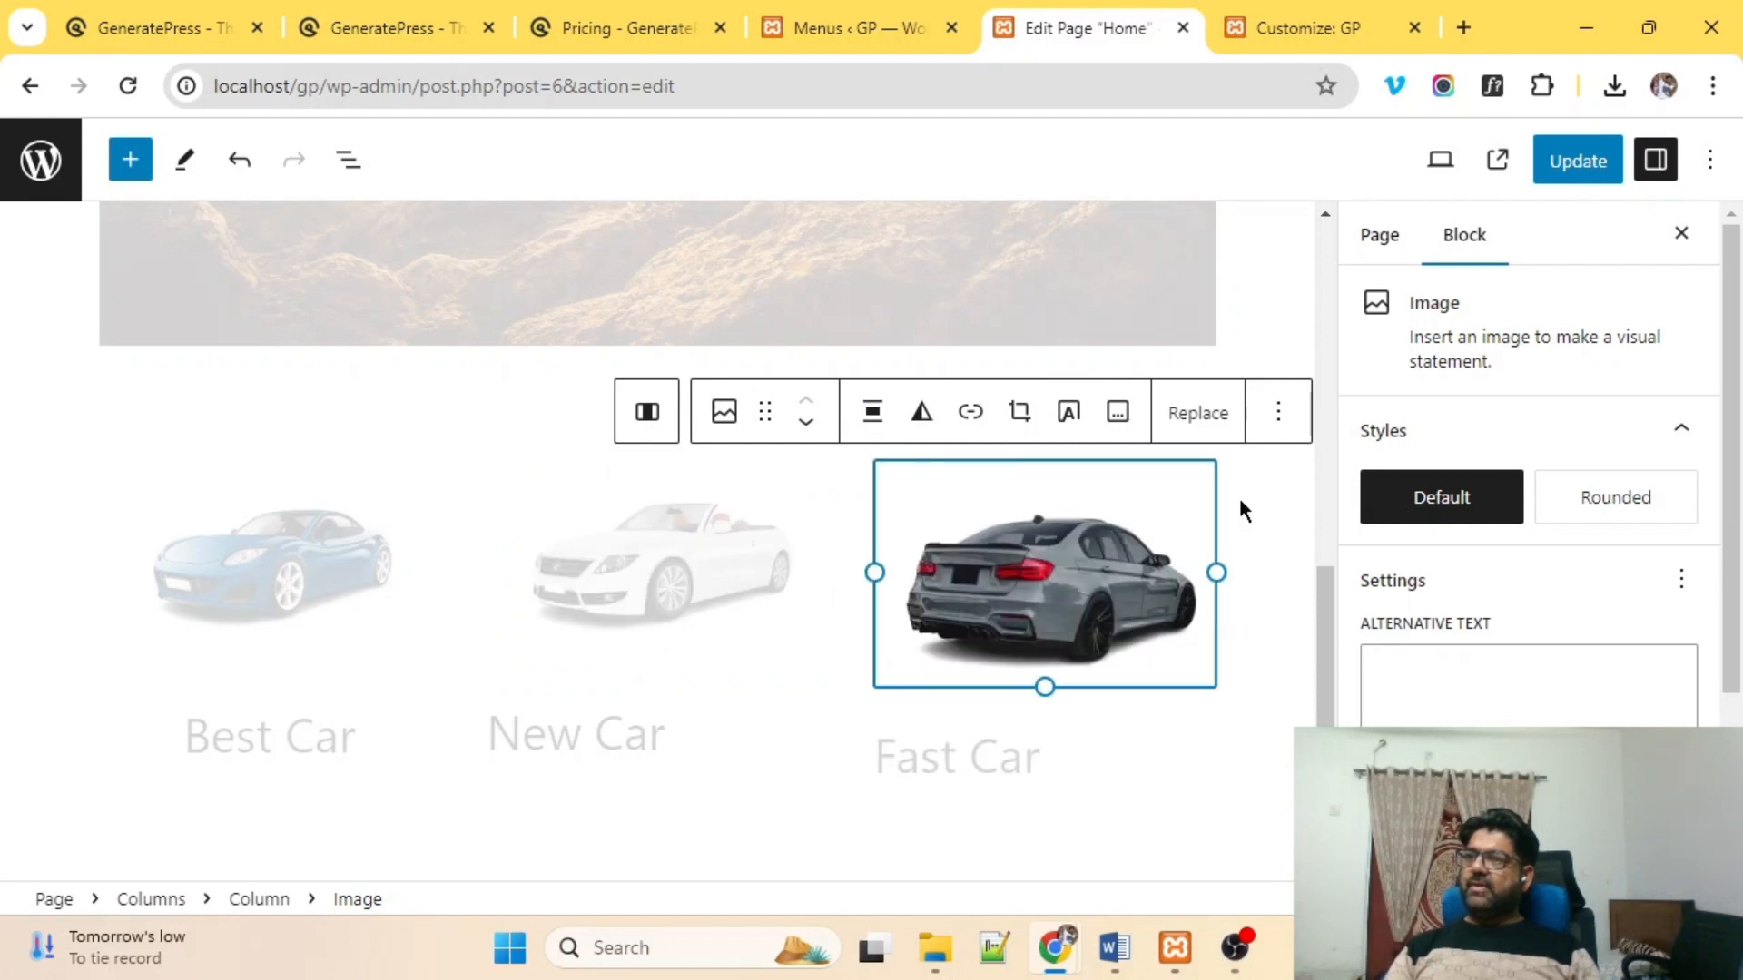
{"action": "mouse_move", "coordinate": [1215, 572]}
{"action": "left_mouse_down"}
{"action": "mouse_move", "coordinate": [1170, 568]}
{"action": "mouse_move", "coordinate": [1196, 570]}
{"action": "left_mouse_up"}
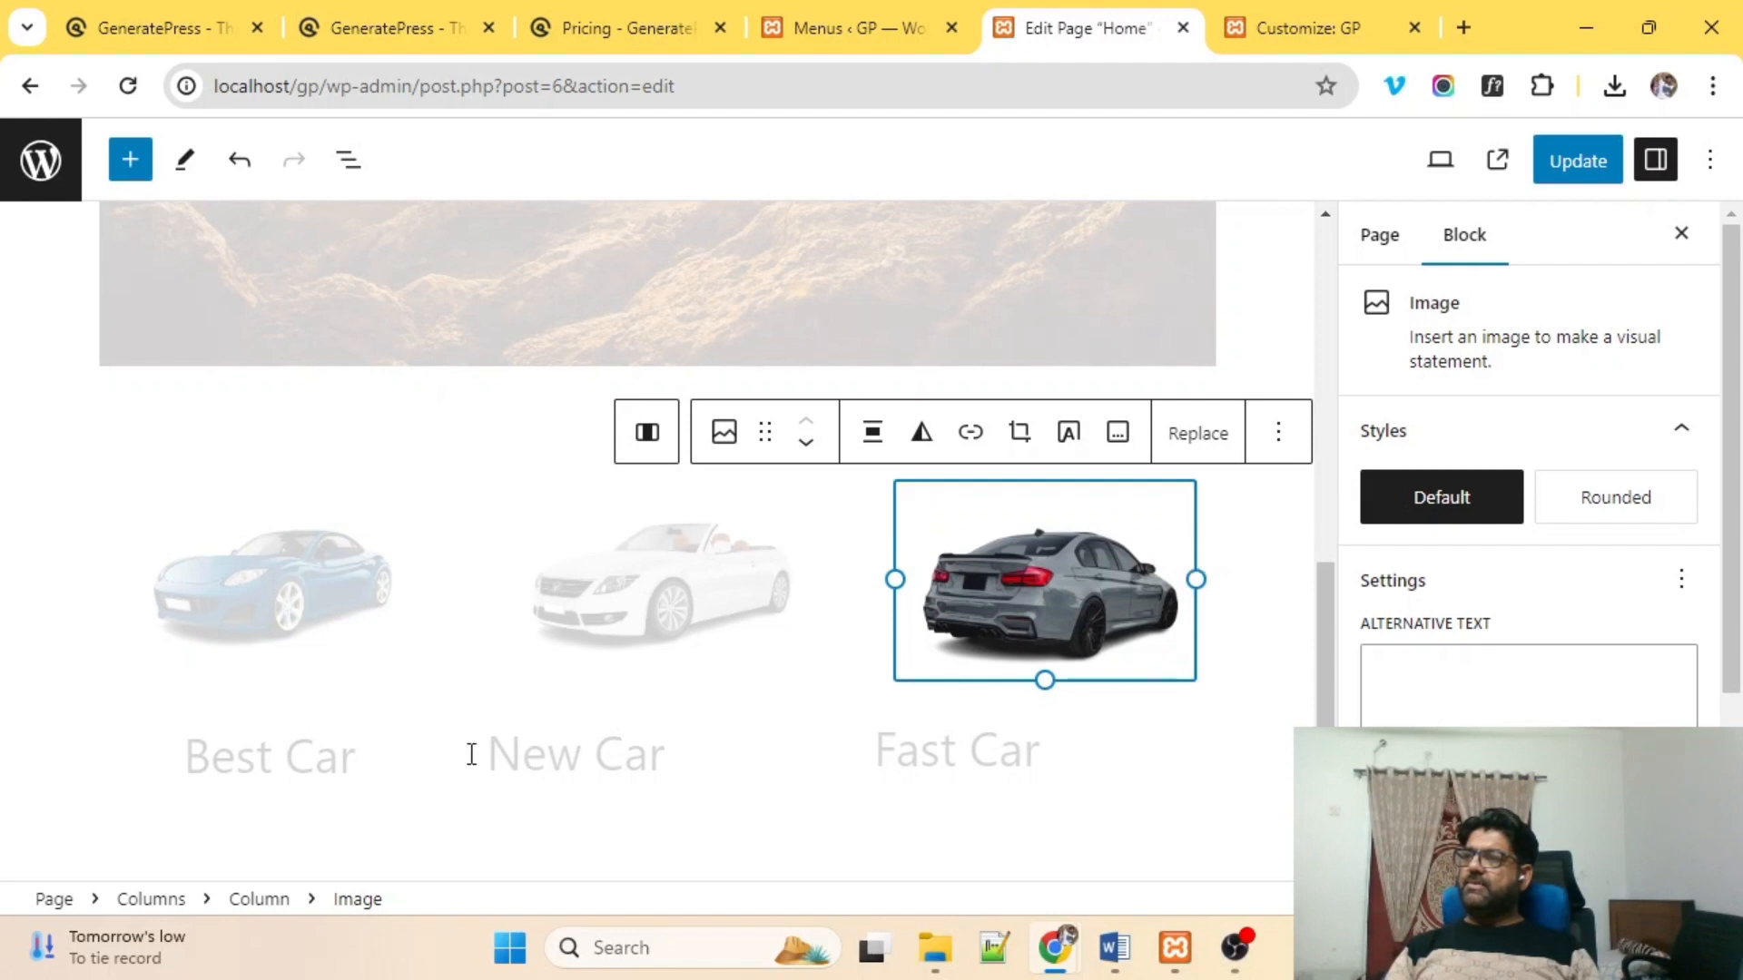
Center the New Car and Fast Car headings' text.
{"action": "left_click", "coordinate": [537, 756]}
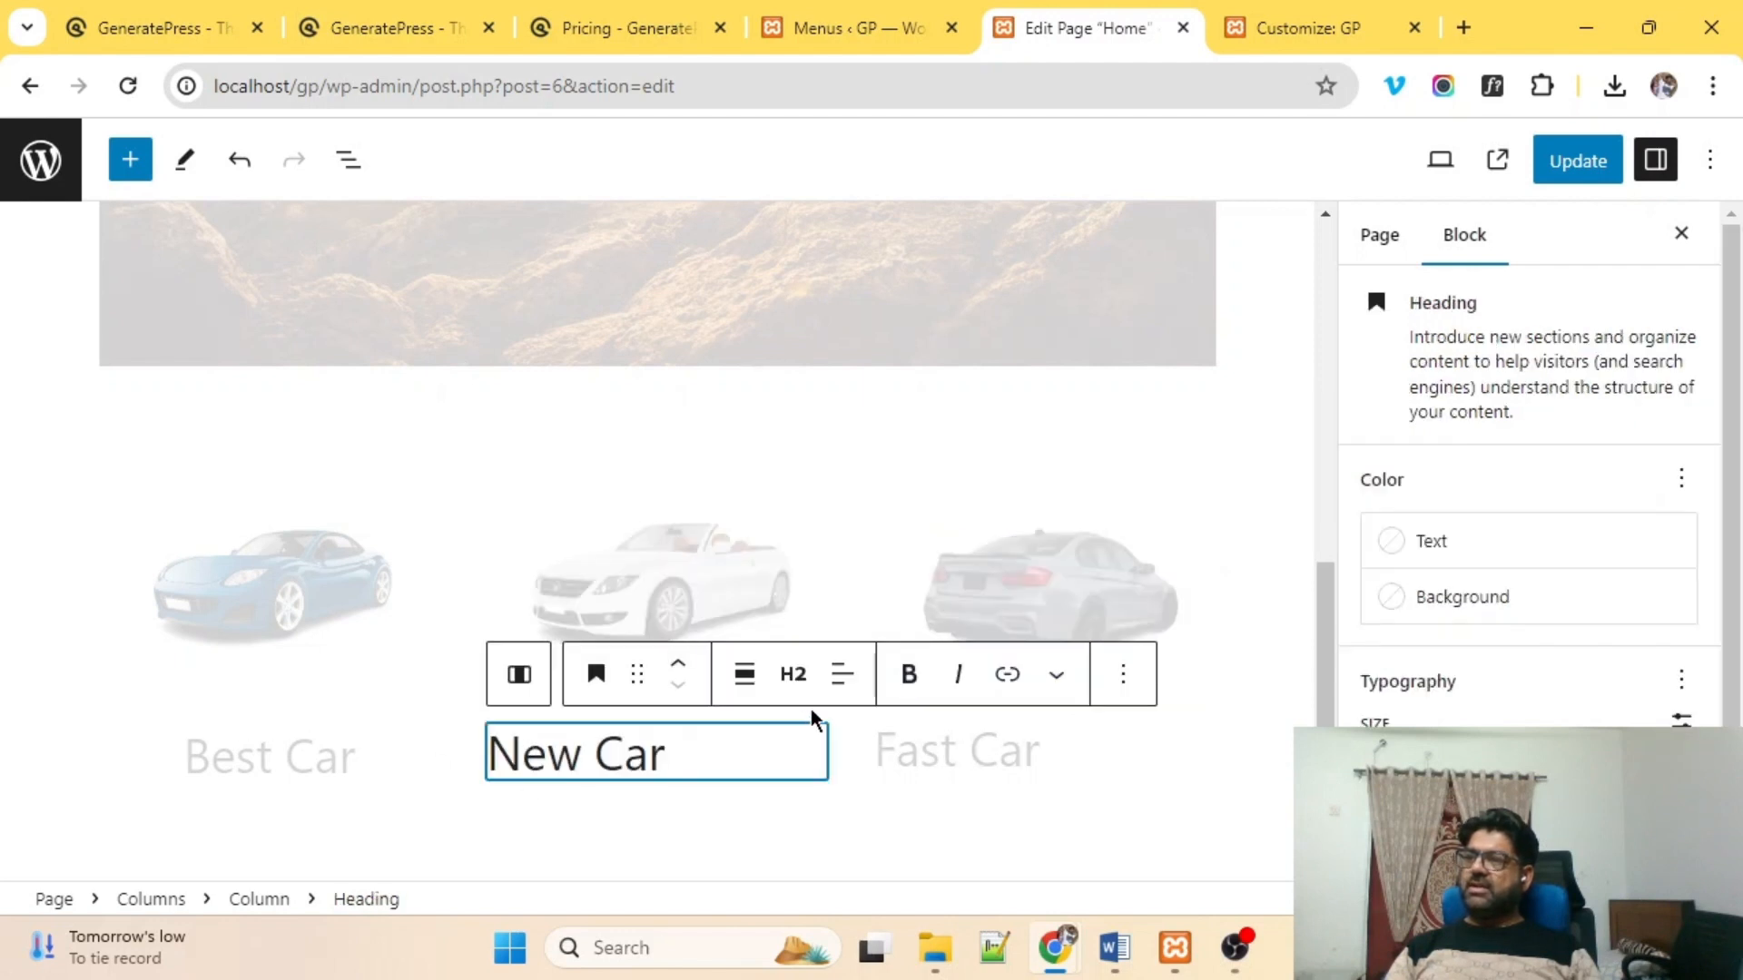
{"action": "left_click", "coordinate": [843, 679]}
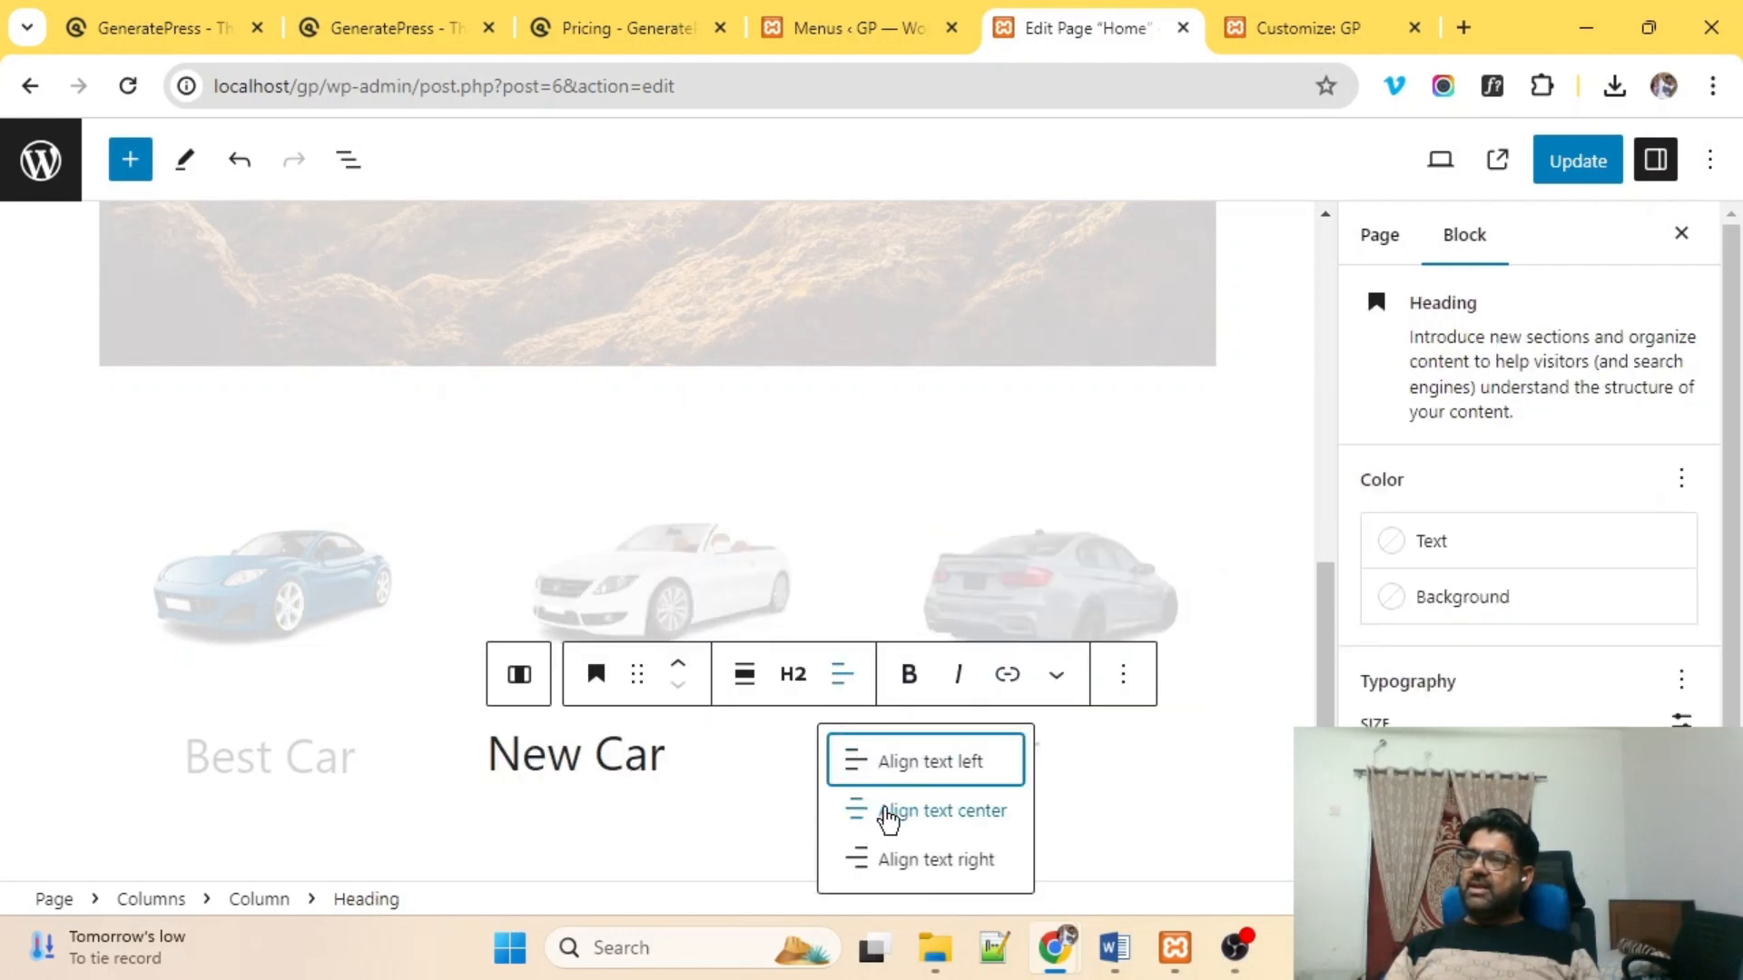
{"action": "left_click", "coordinate": [886, 806]}
{"action": "left_click", "coordinate": [1007, 750]}
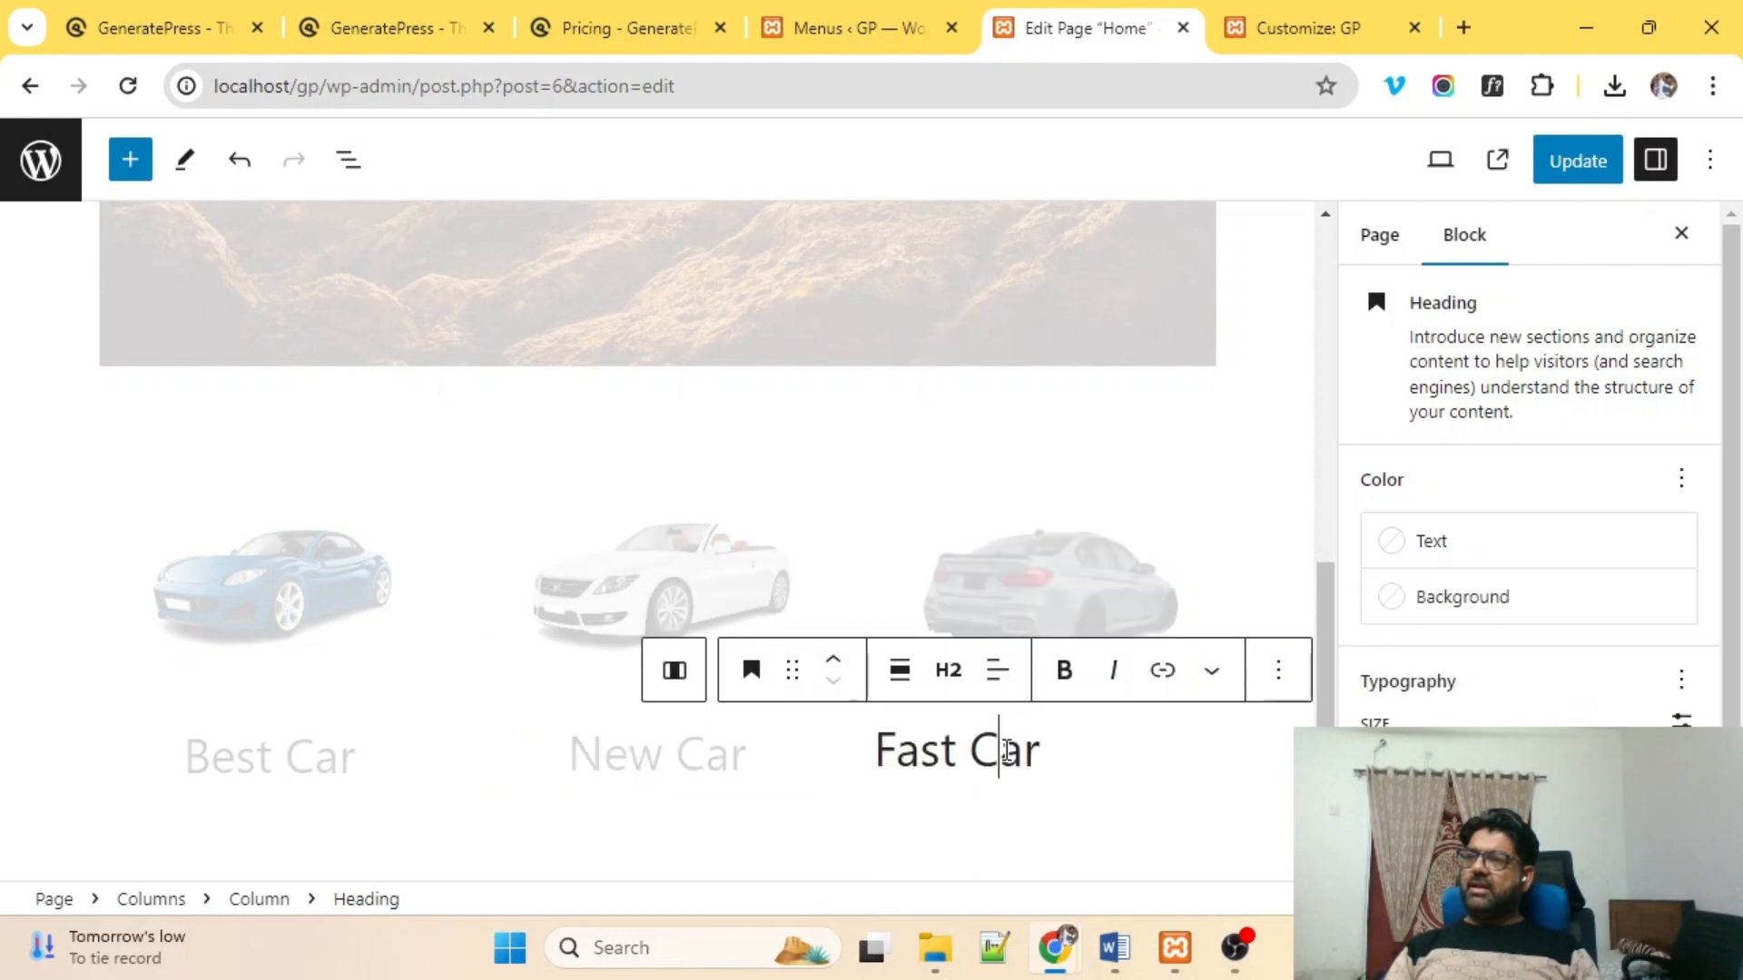
{"action": "left_click", "coordinate": [1005, 682]}
{"action": "left_click", "coordinate": [1042, 810]}
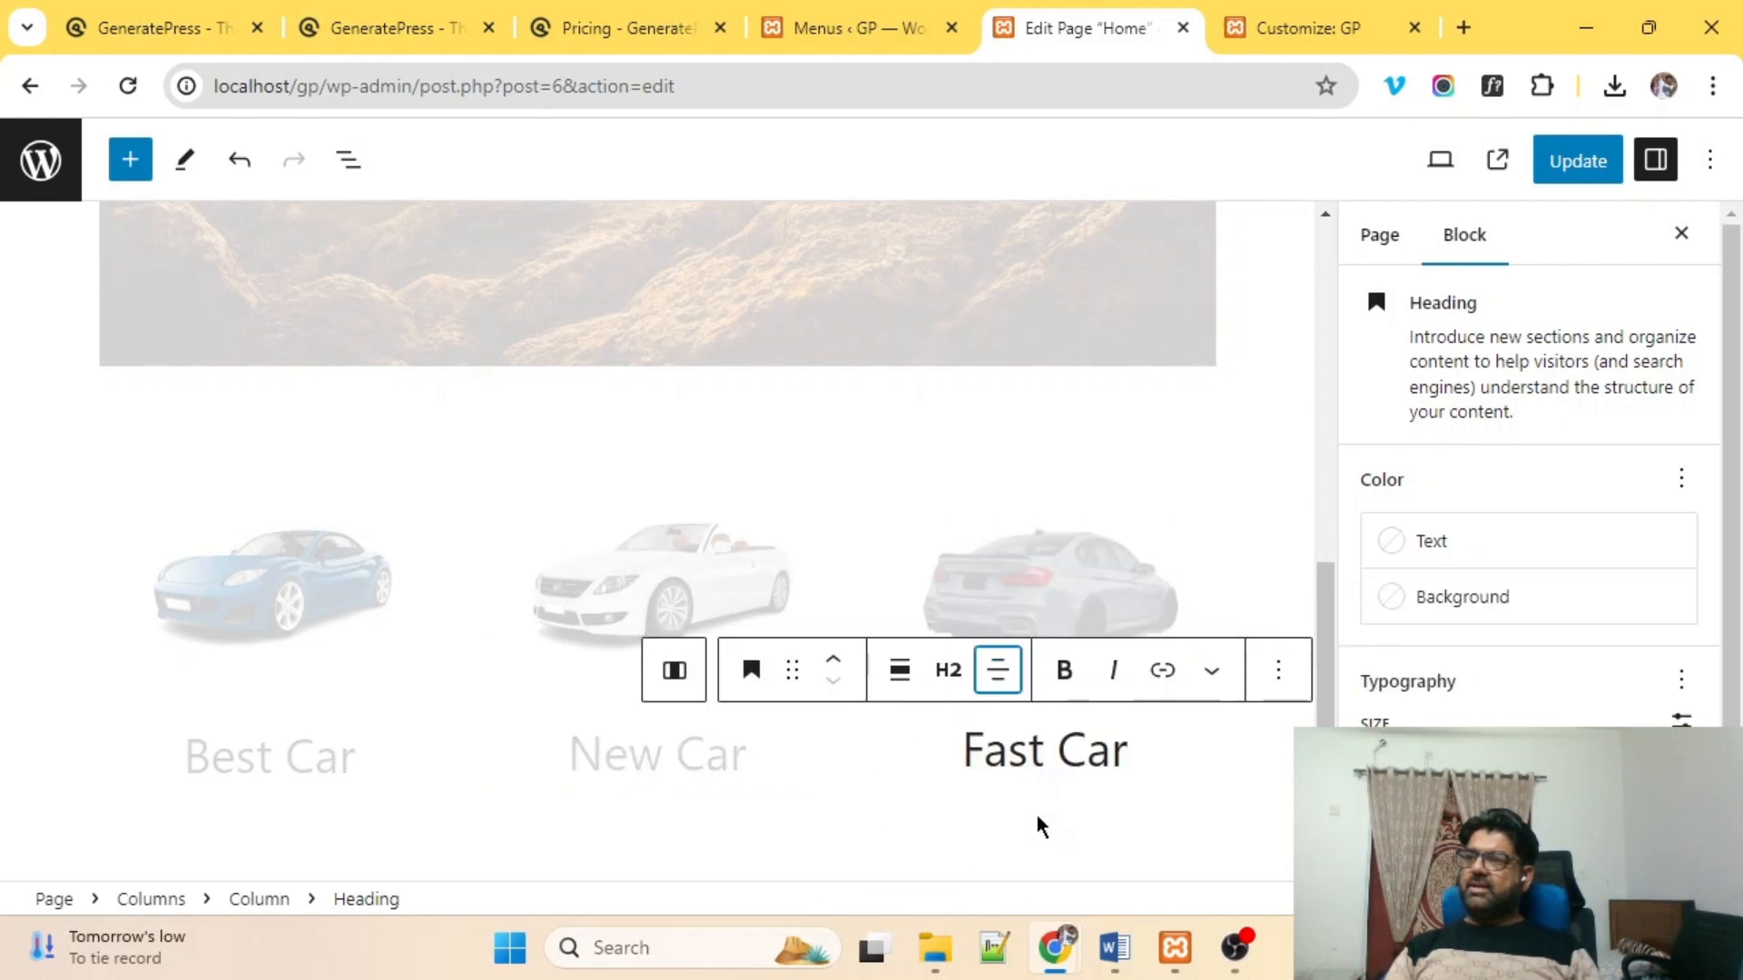
{"action": "left_click", "coordinate": [585, 815]}
{"action": "scroll", "coordinate": [469, 640], "scroll_direction": "down", "scroll_amount": 1}
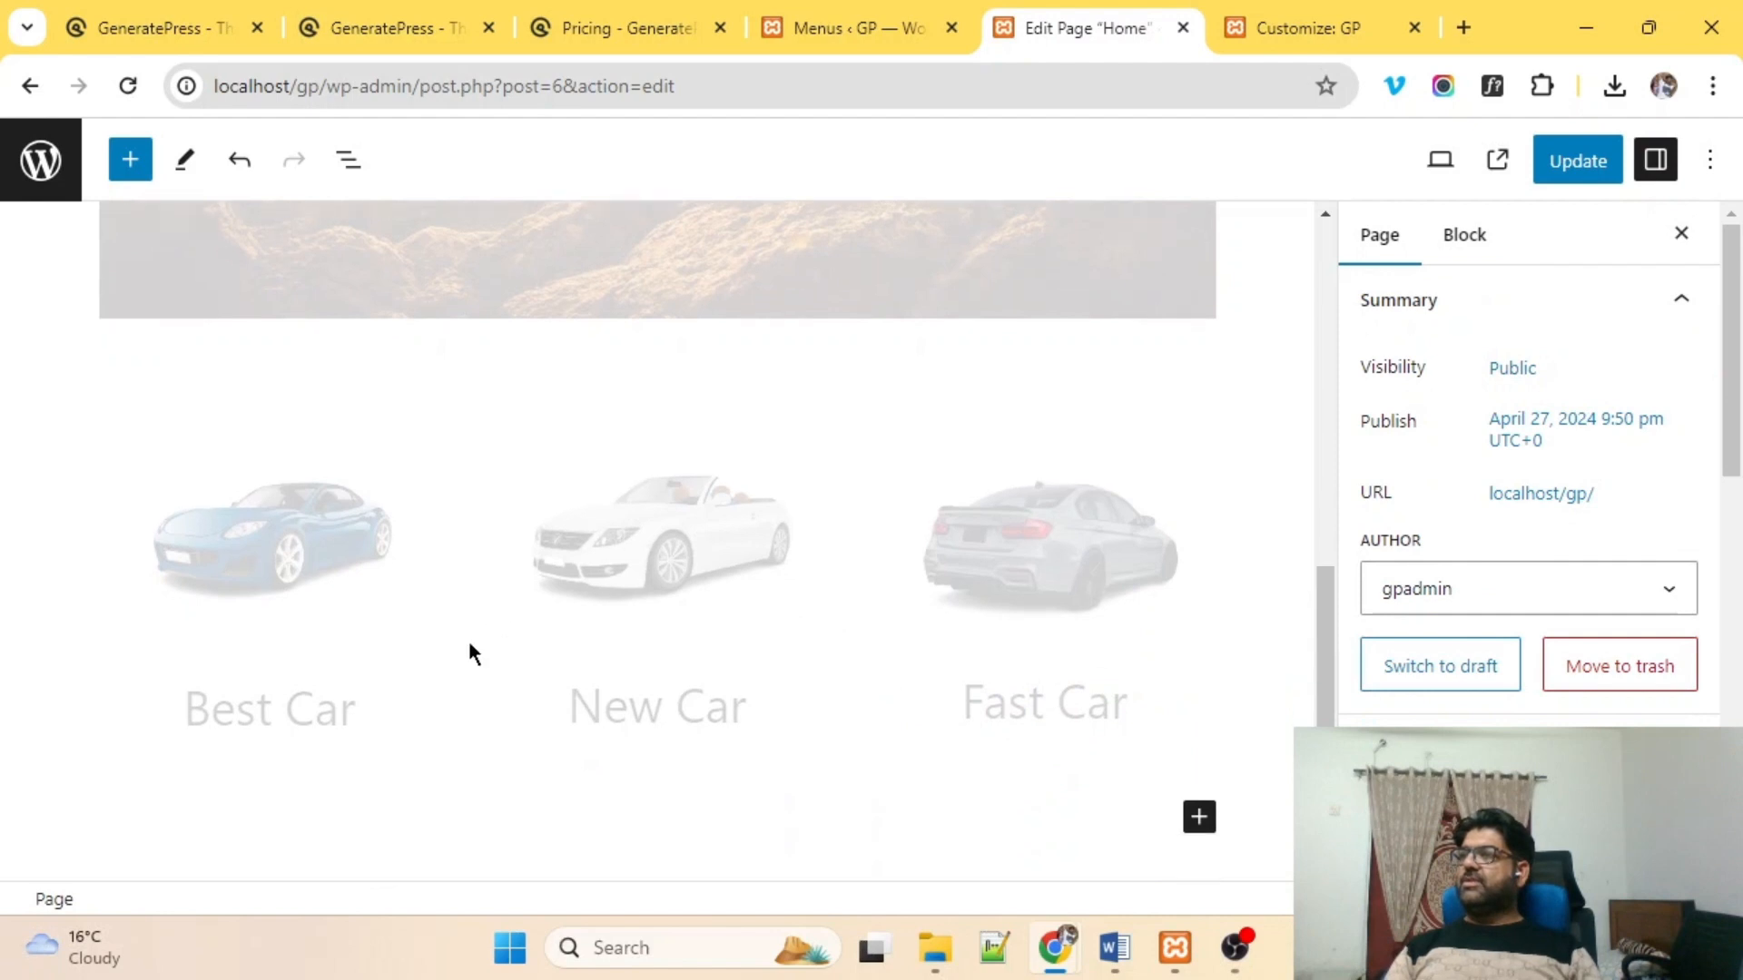
{"action": "left_click", "coordinate": [272, 697]}
Add a centred '$ 34500' price paragraph under the Best Car heading.
{"action": "left_click", "coordinate": [281, 564]}
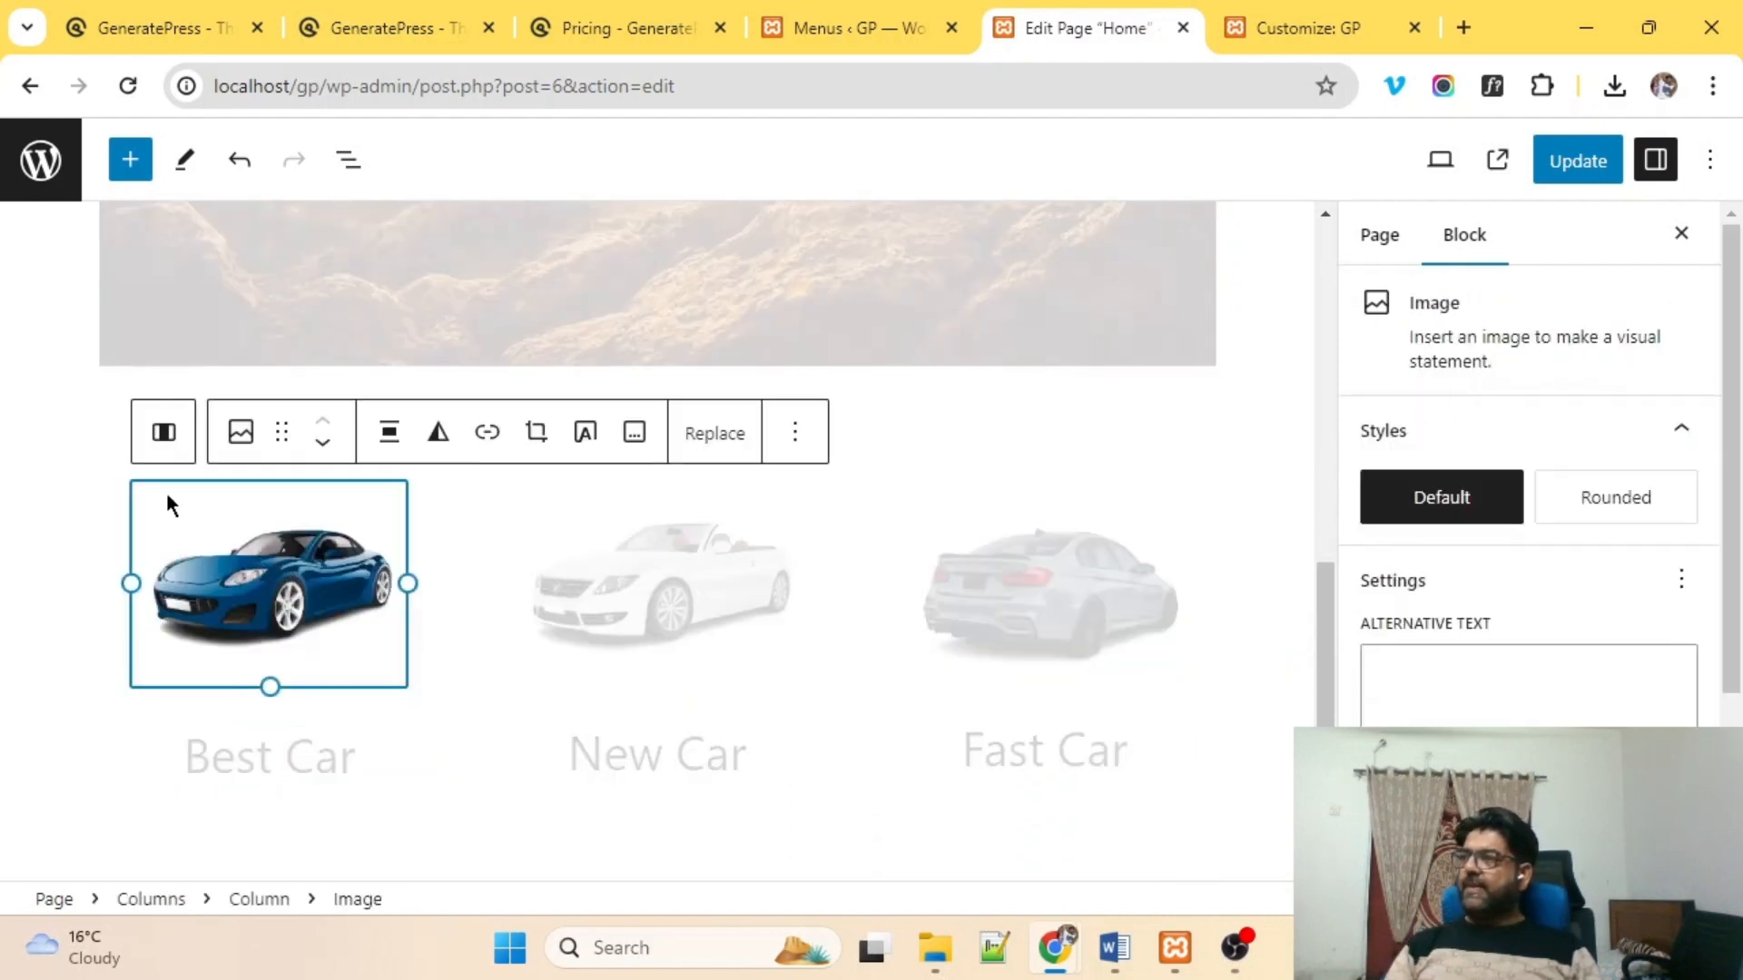
{"action": "left_click", "coordinate": [162, 440]}
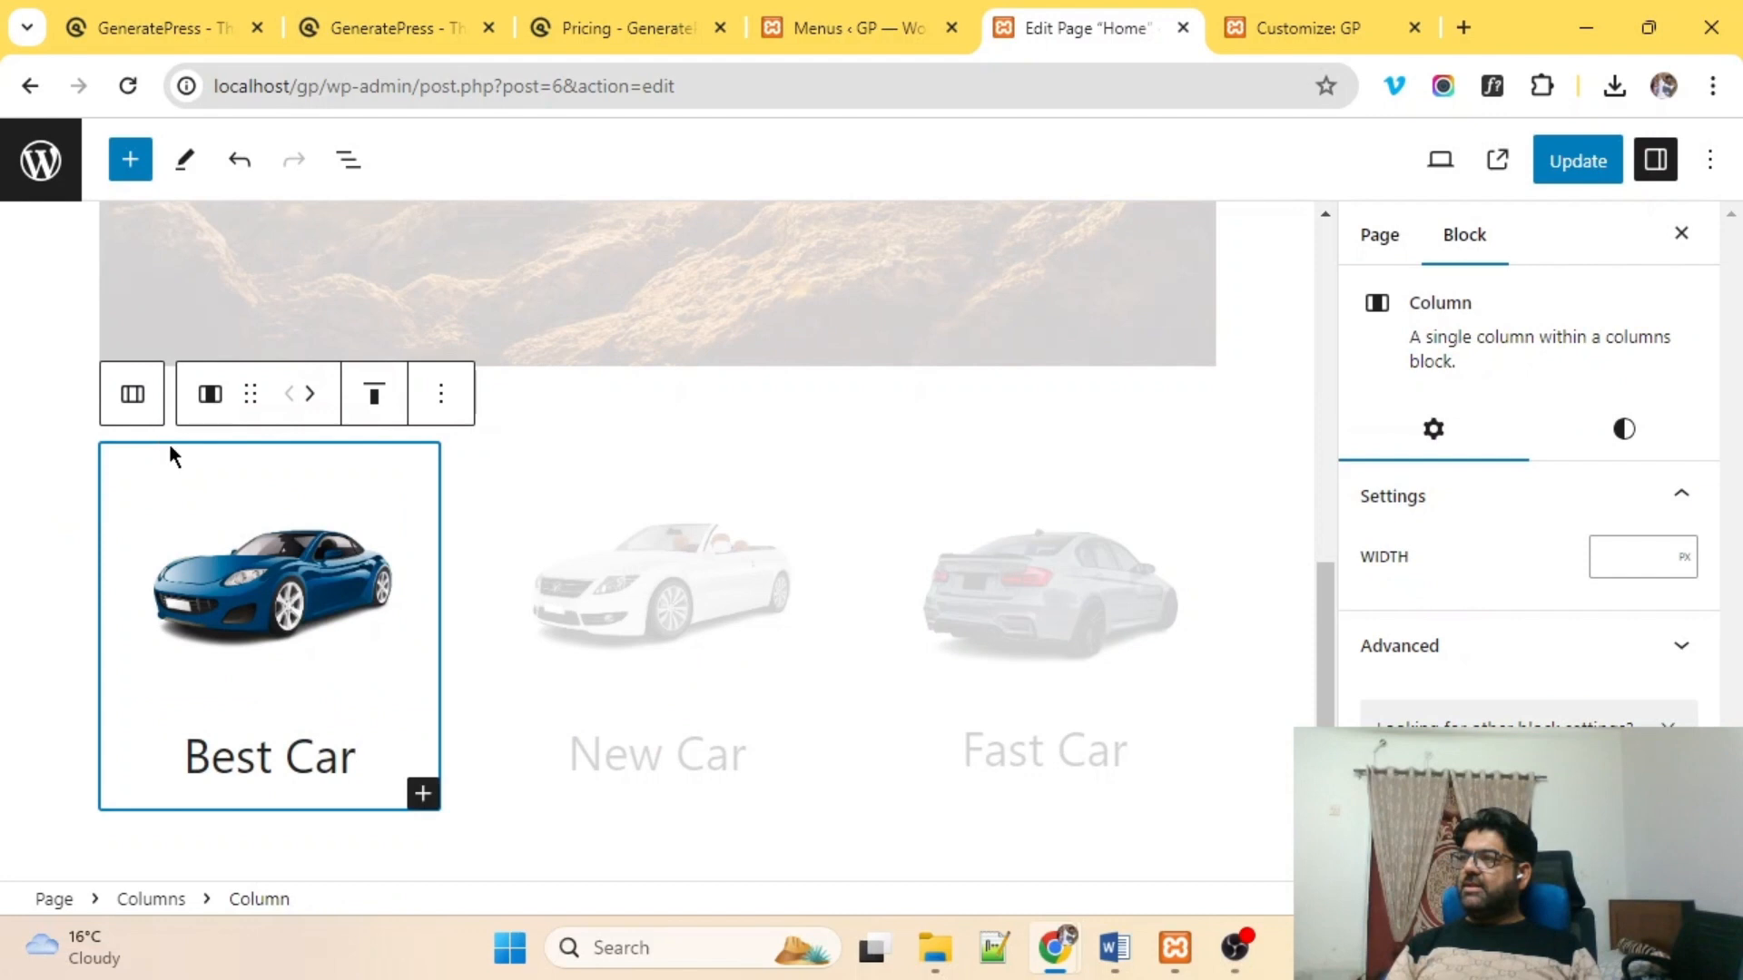
{"action": "left_click", "coordinate": [423, 795]}
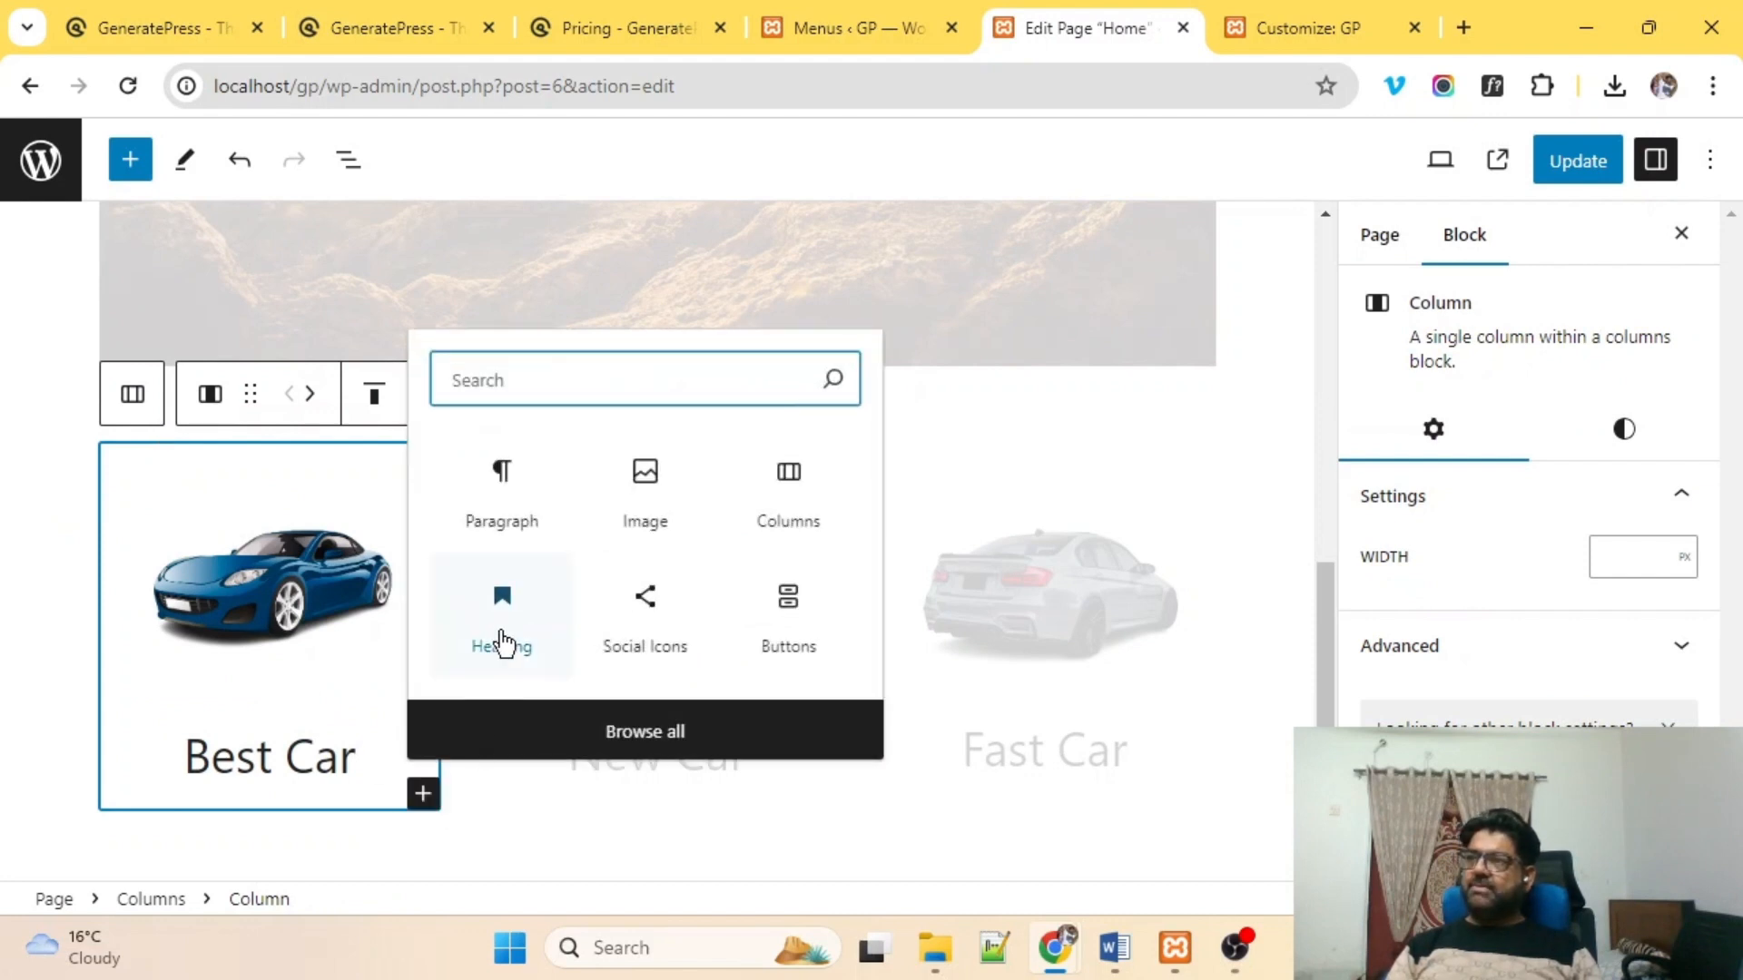
{"action": "left_click", "coordinate": [473, 496]}
{"action": "scroll", "coordinate": [387, 591], "scroll_direction": "down", "scroll_amount": 1}
{"action": "type", "text": "$ 34500"}
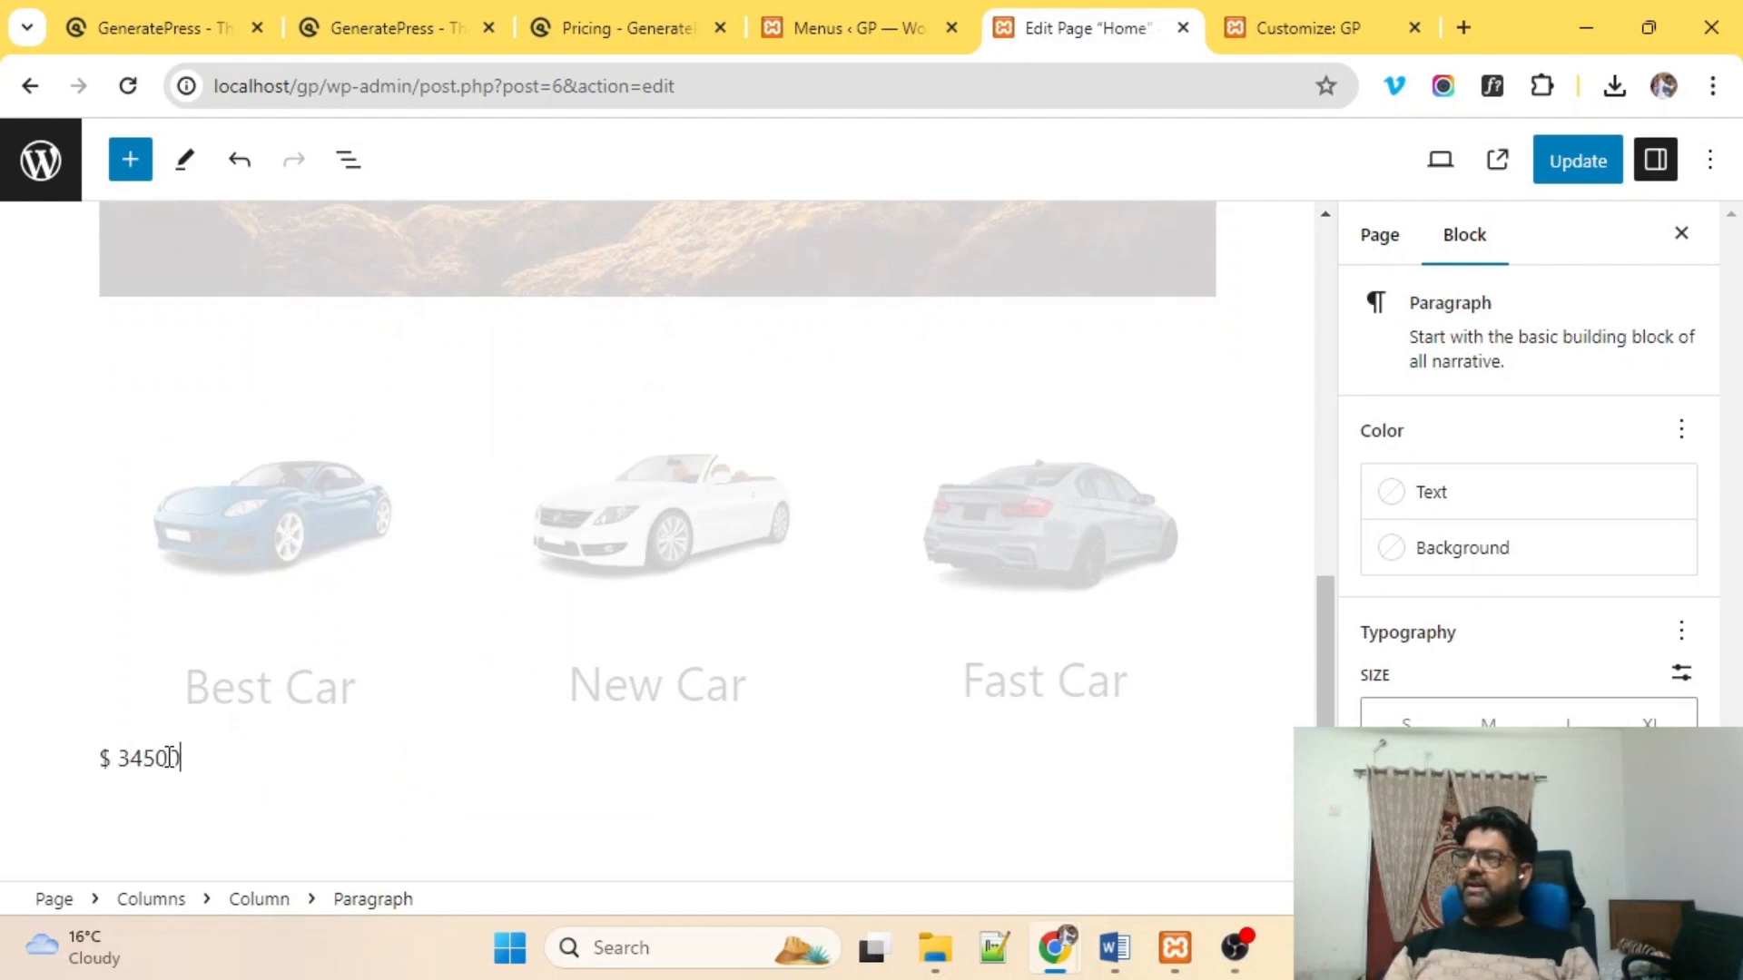
{"action": "key", "text": "Return"}
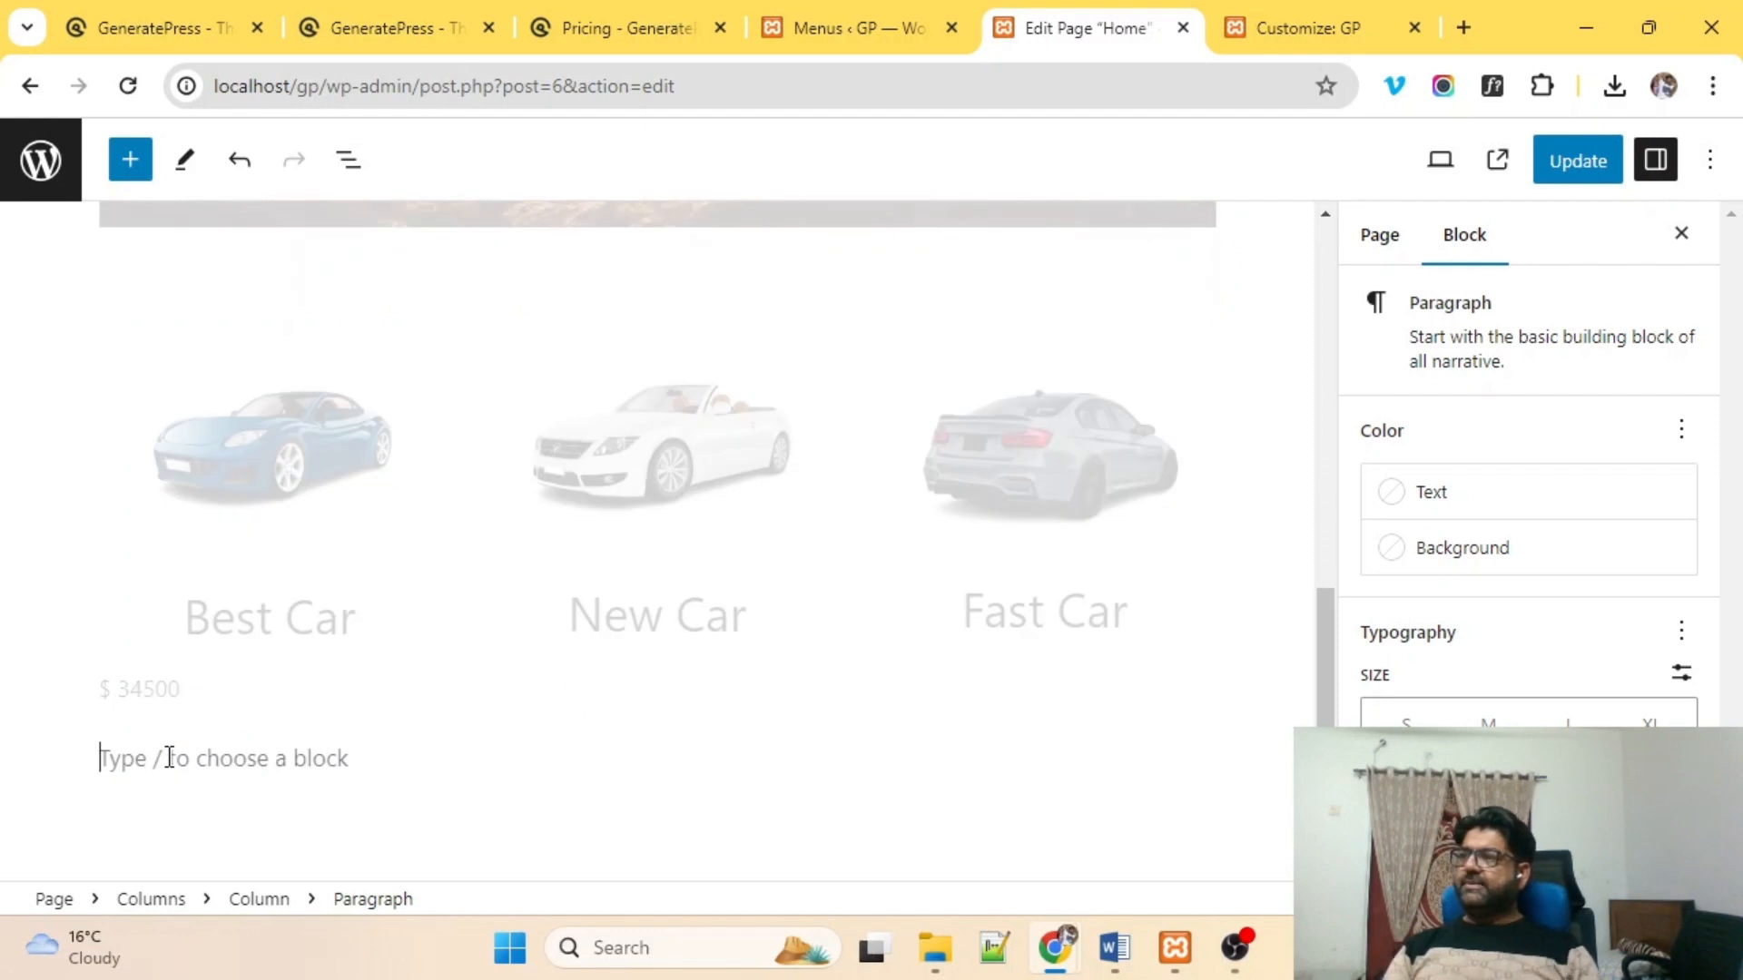
{"action": "left_click", "coordinate": [185, 688]}
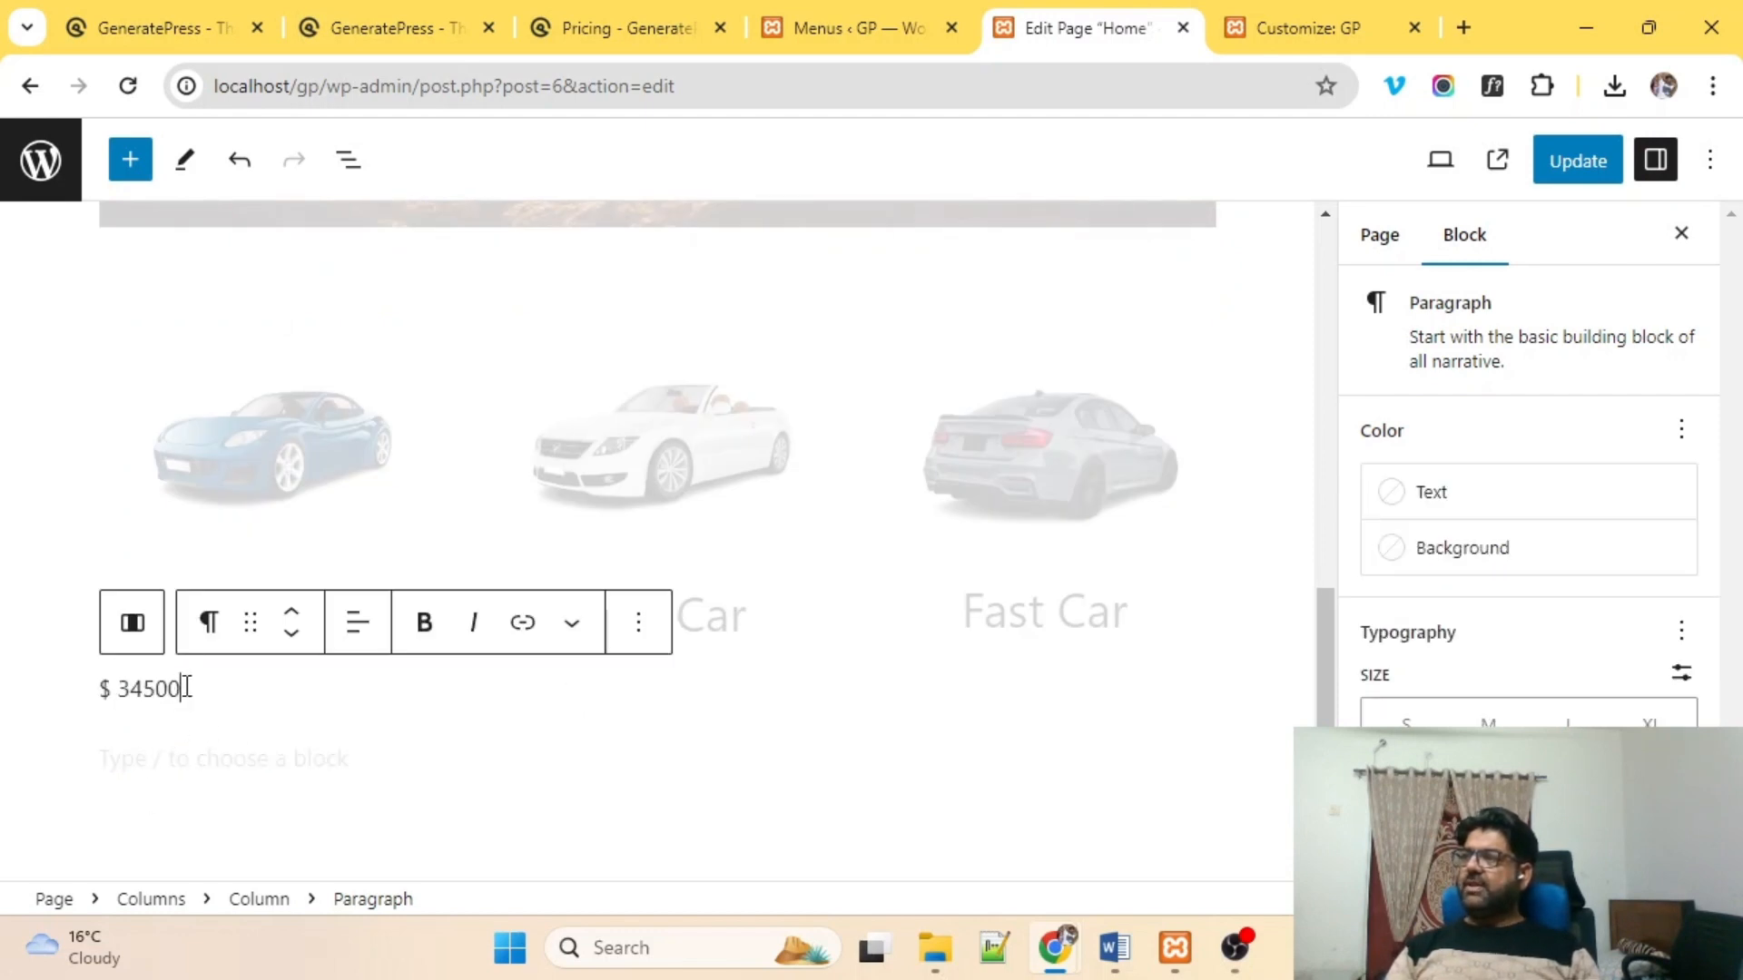
{"action": "left_click", "coordinate": [367, 641]}
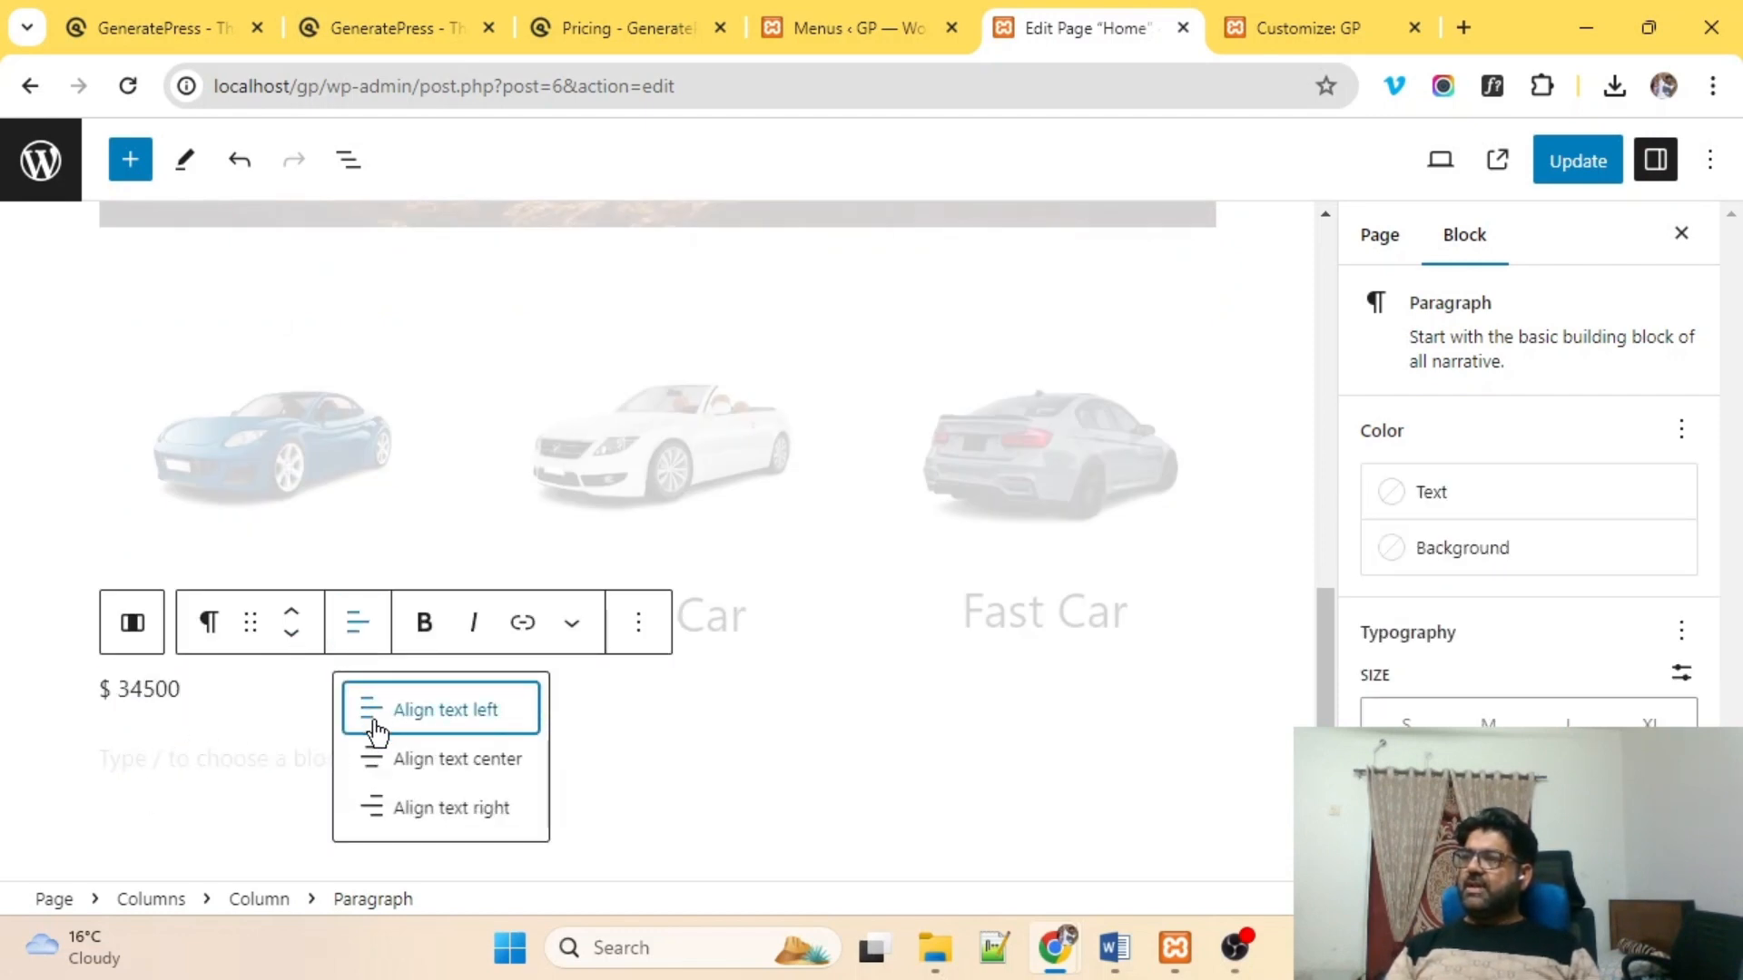
{"action": "left_click", "coordinate": [377, 761]}
Delete the extra column beside the mountain banner image.
{"action": "left_click", "coordinate": [501, 786]}
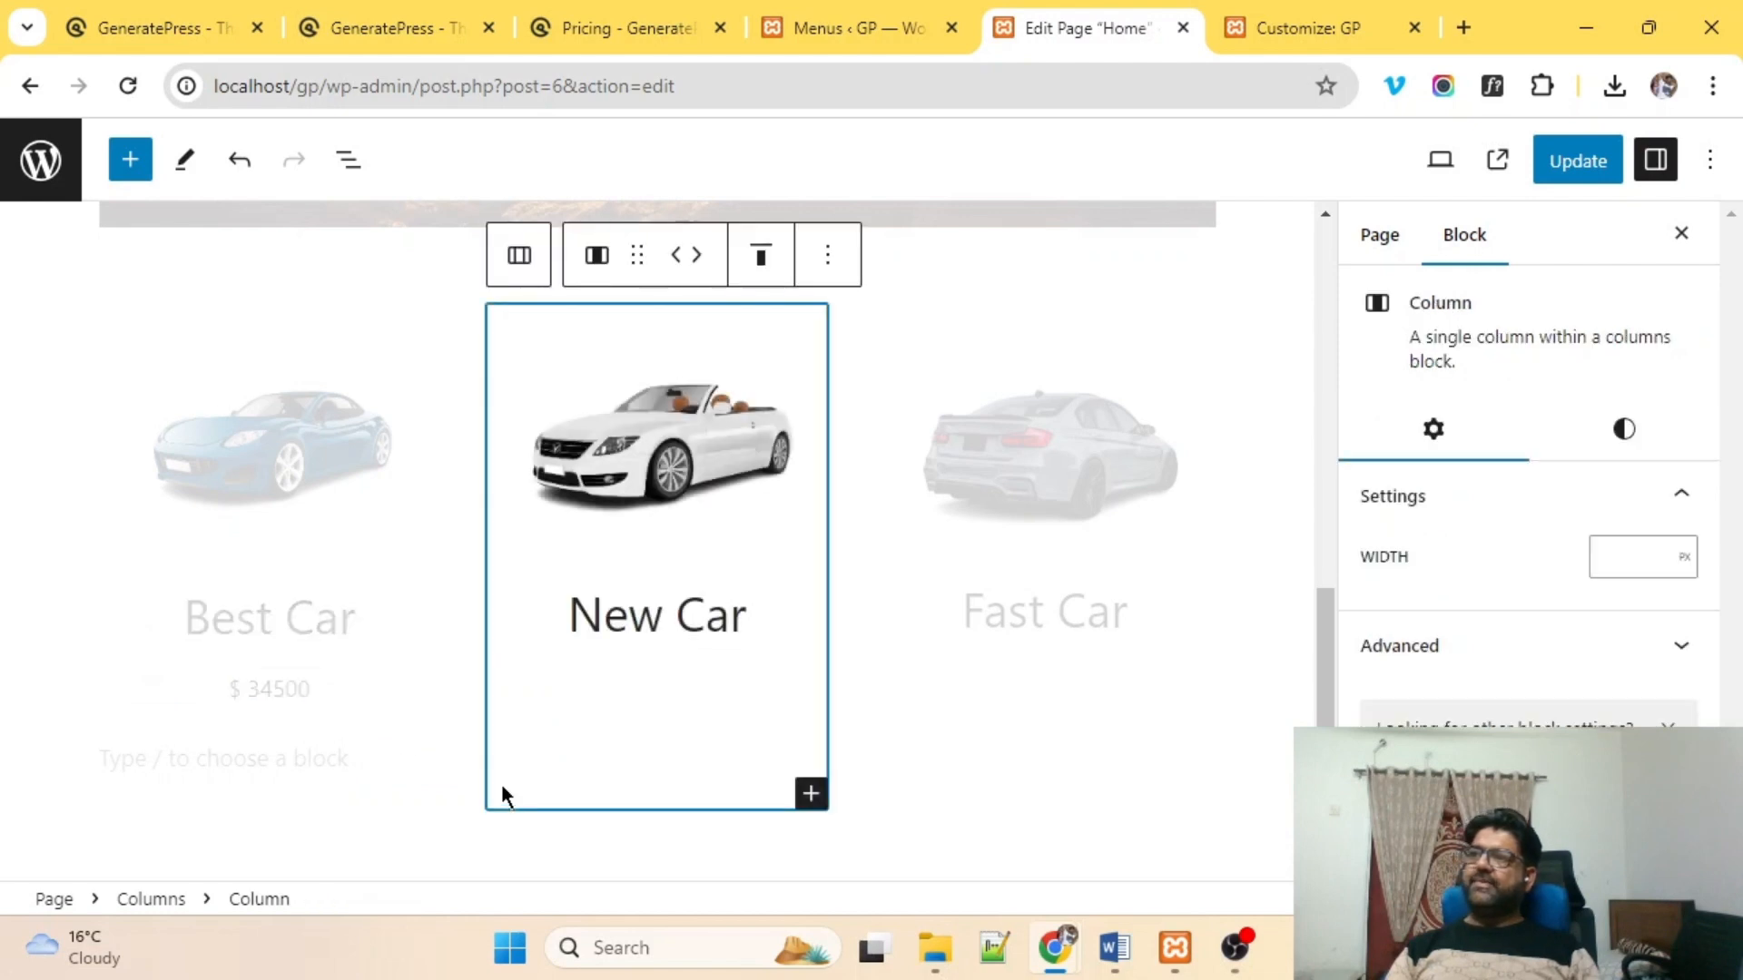
{"action": "left_click", "coordinate": [287, 804]}
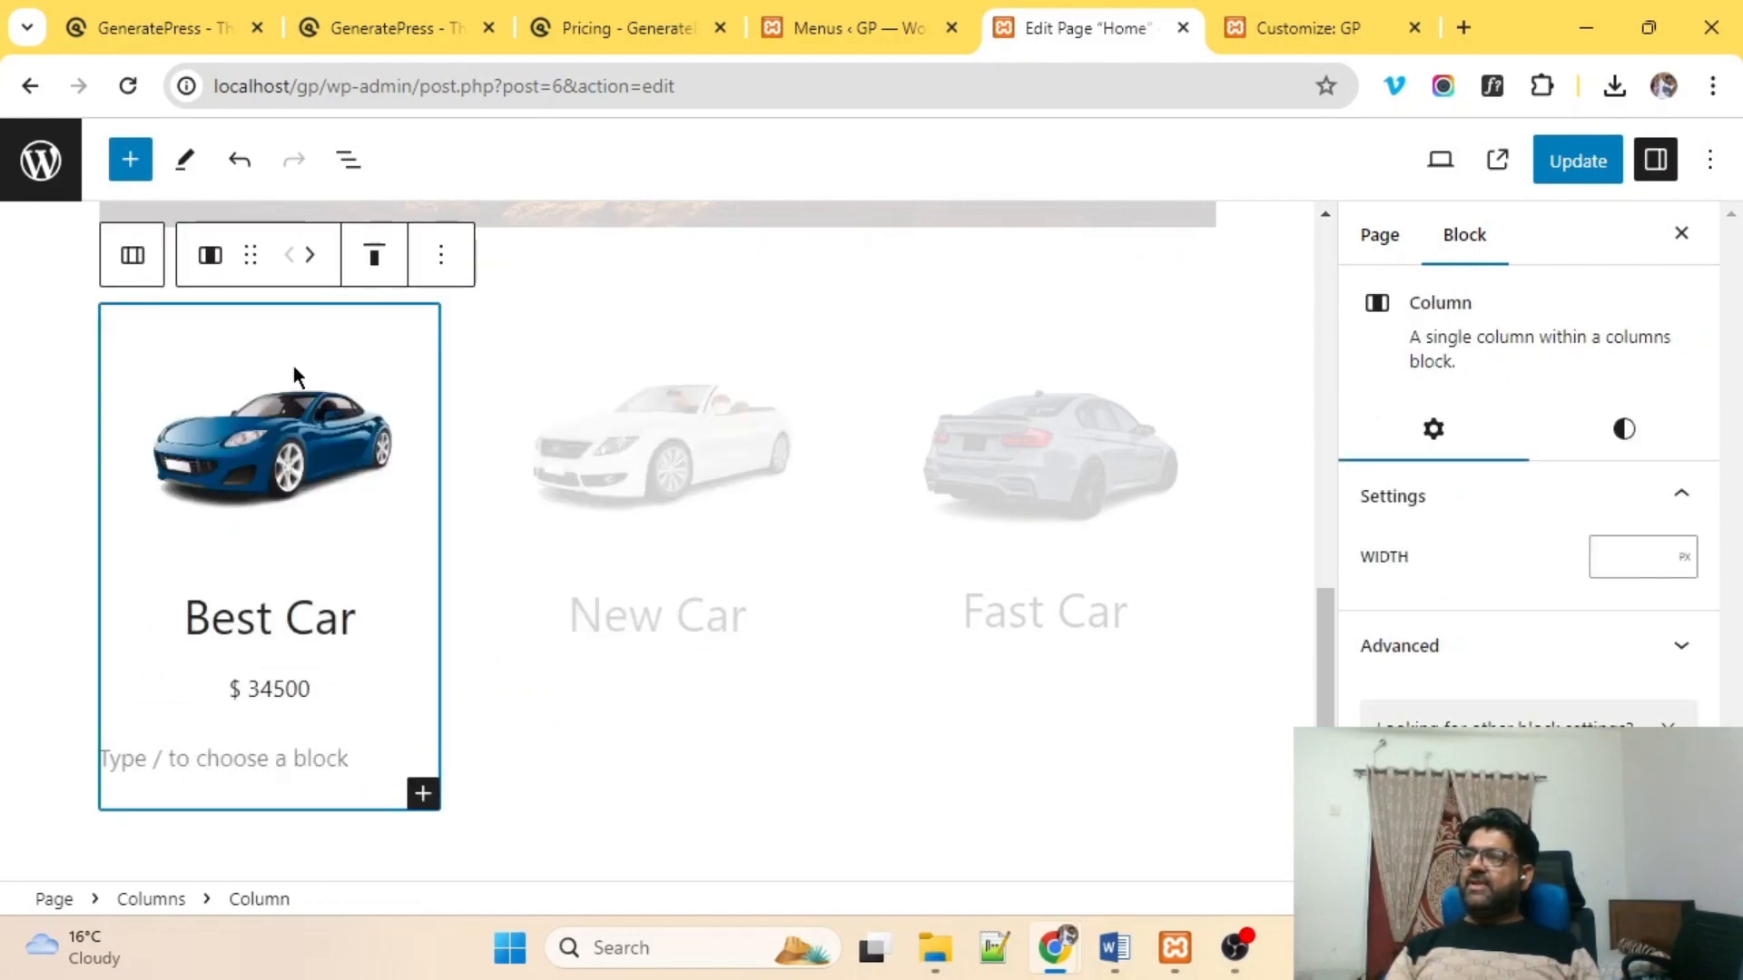
{"action": "left_click", "coordinate": [448, 259]}
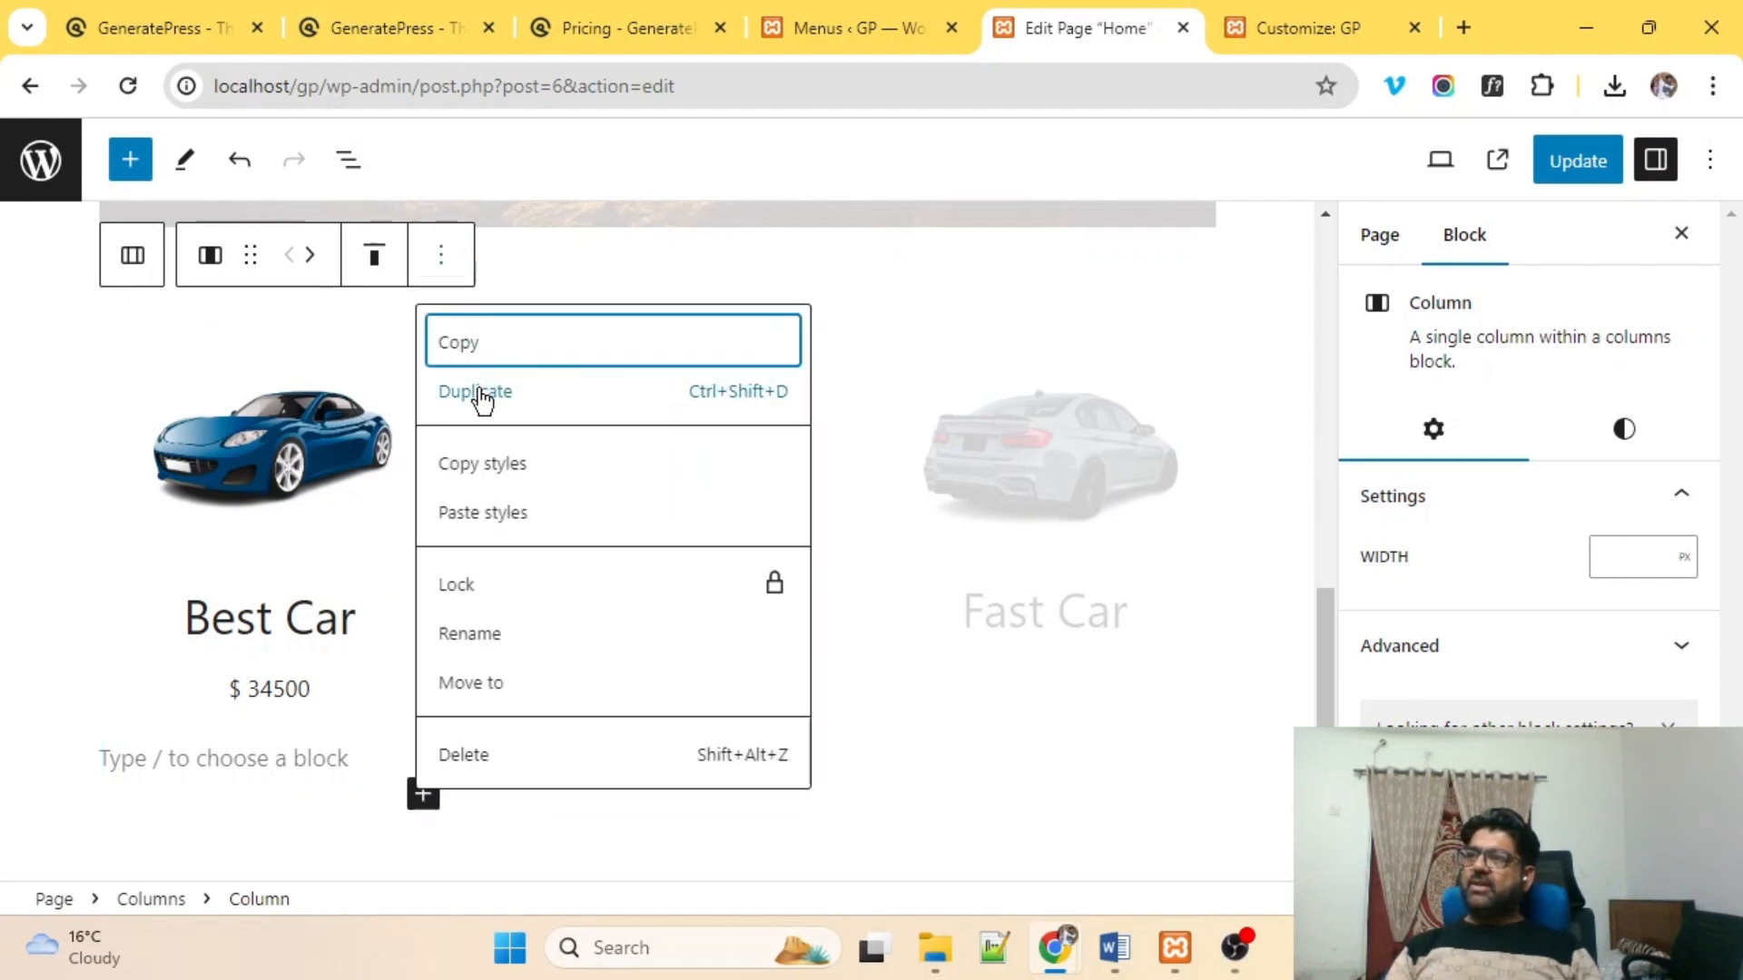
{"action": "left_click", "coordinate": [490, 239]}
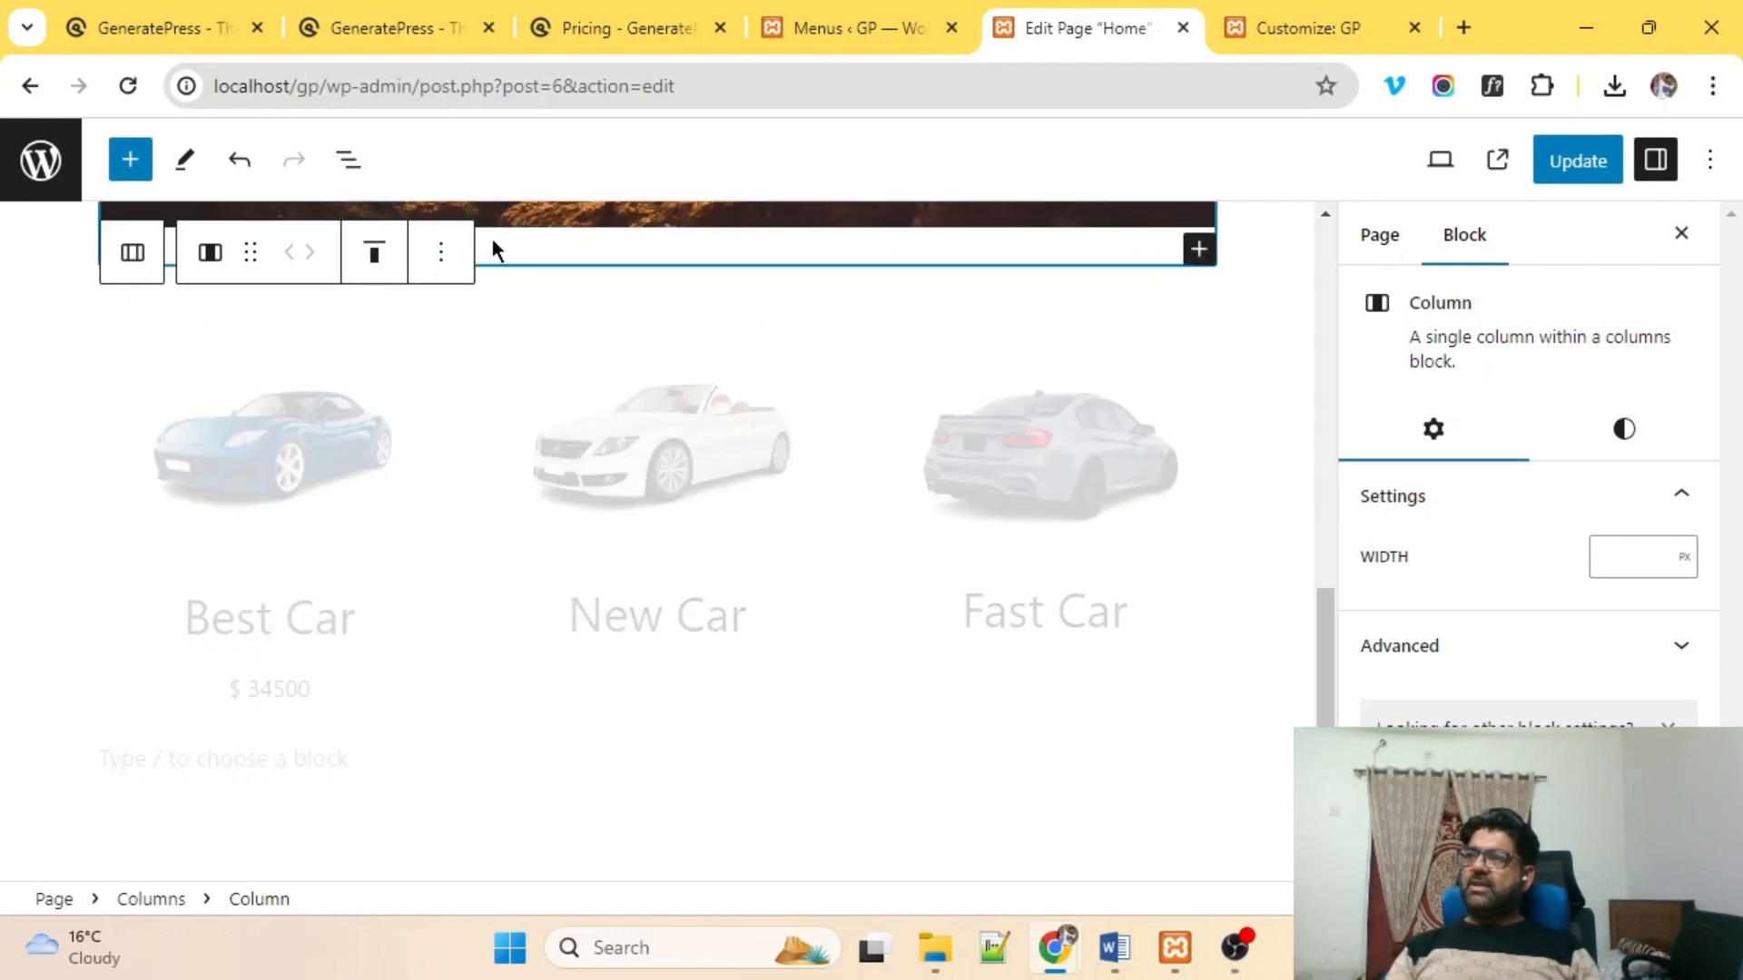
{"action": "left_click", "coordinate": [441, 273]}
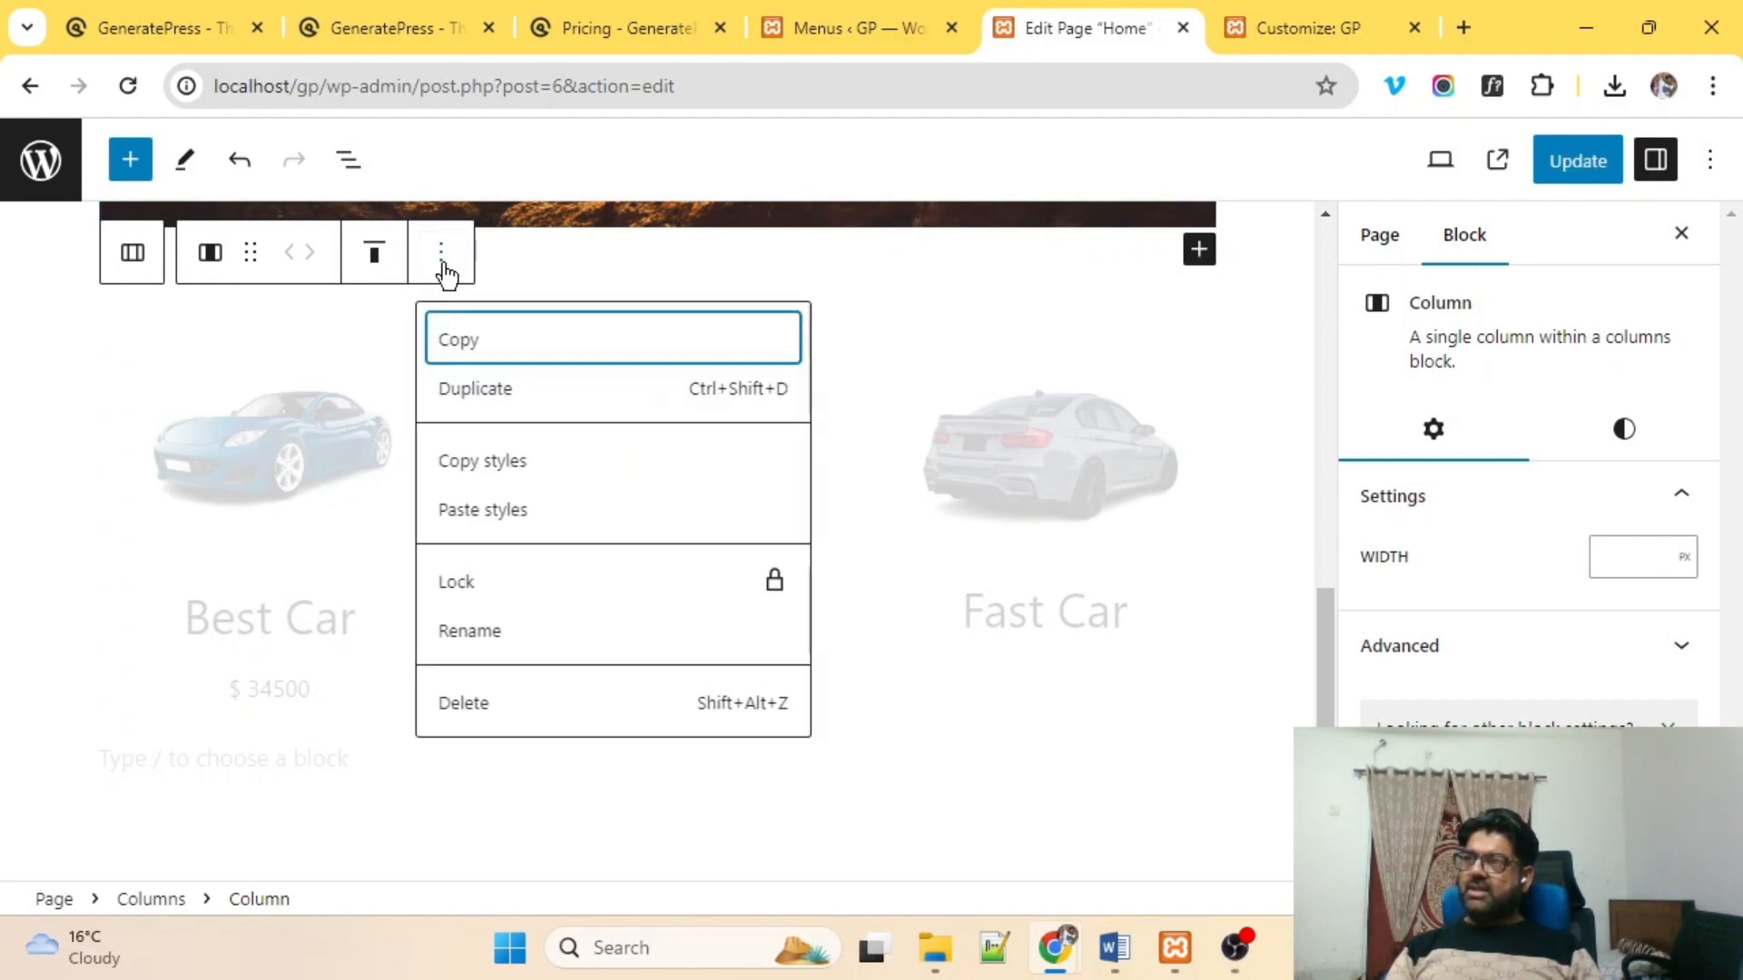
{"action": "left_click", "coordinate": [498, 389]}
{"action": "scroll", "coordinate": [517, 451], "scroll_direction": "down", "scroll_amount": 4}
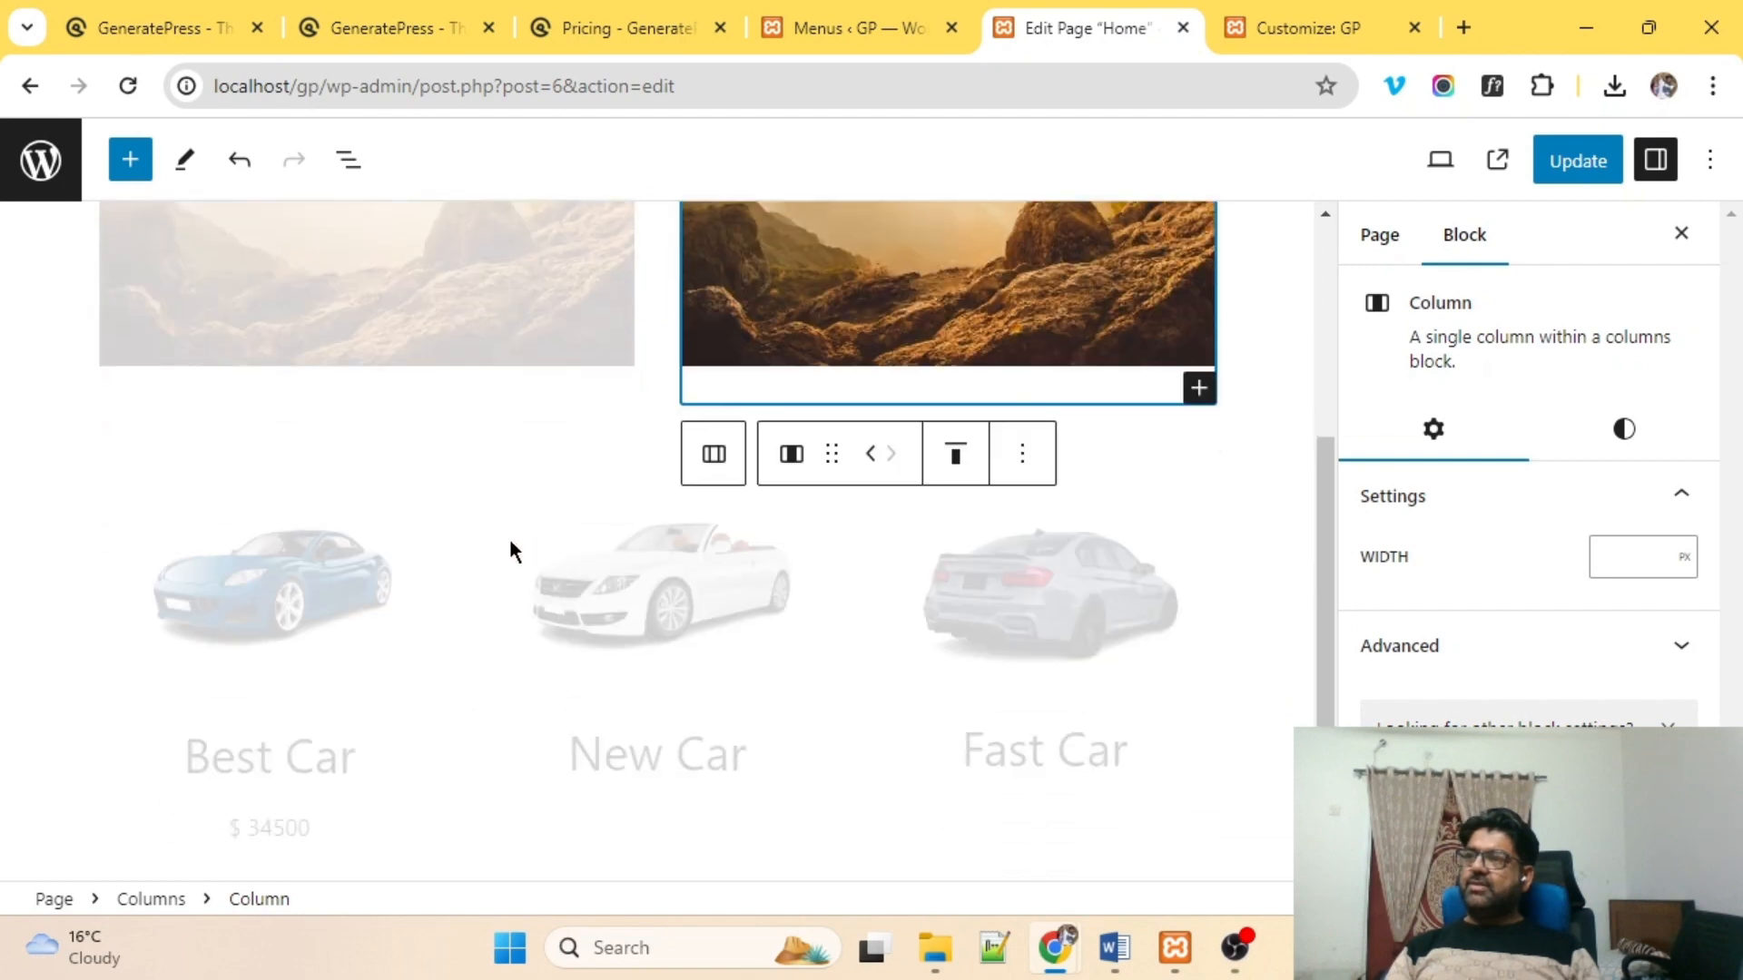
{"action": "mouse_move", "coordinate": [475, 538]}
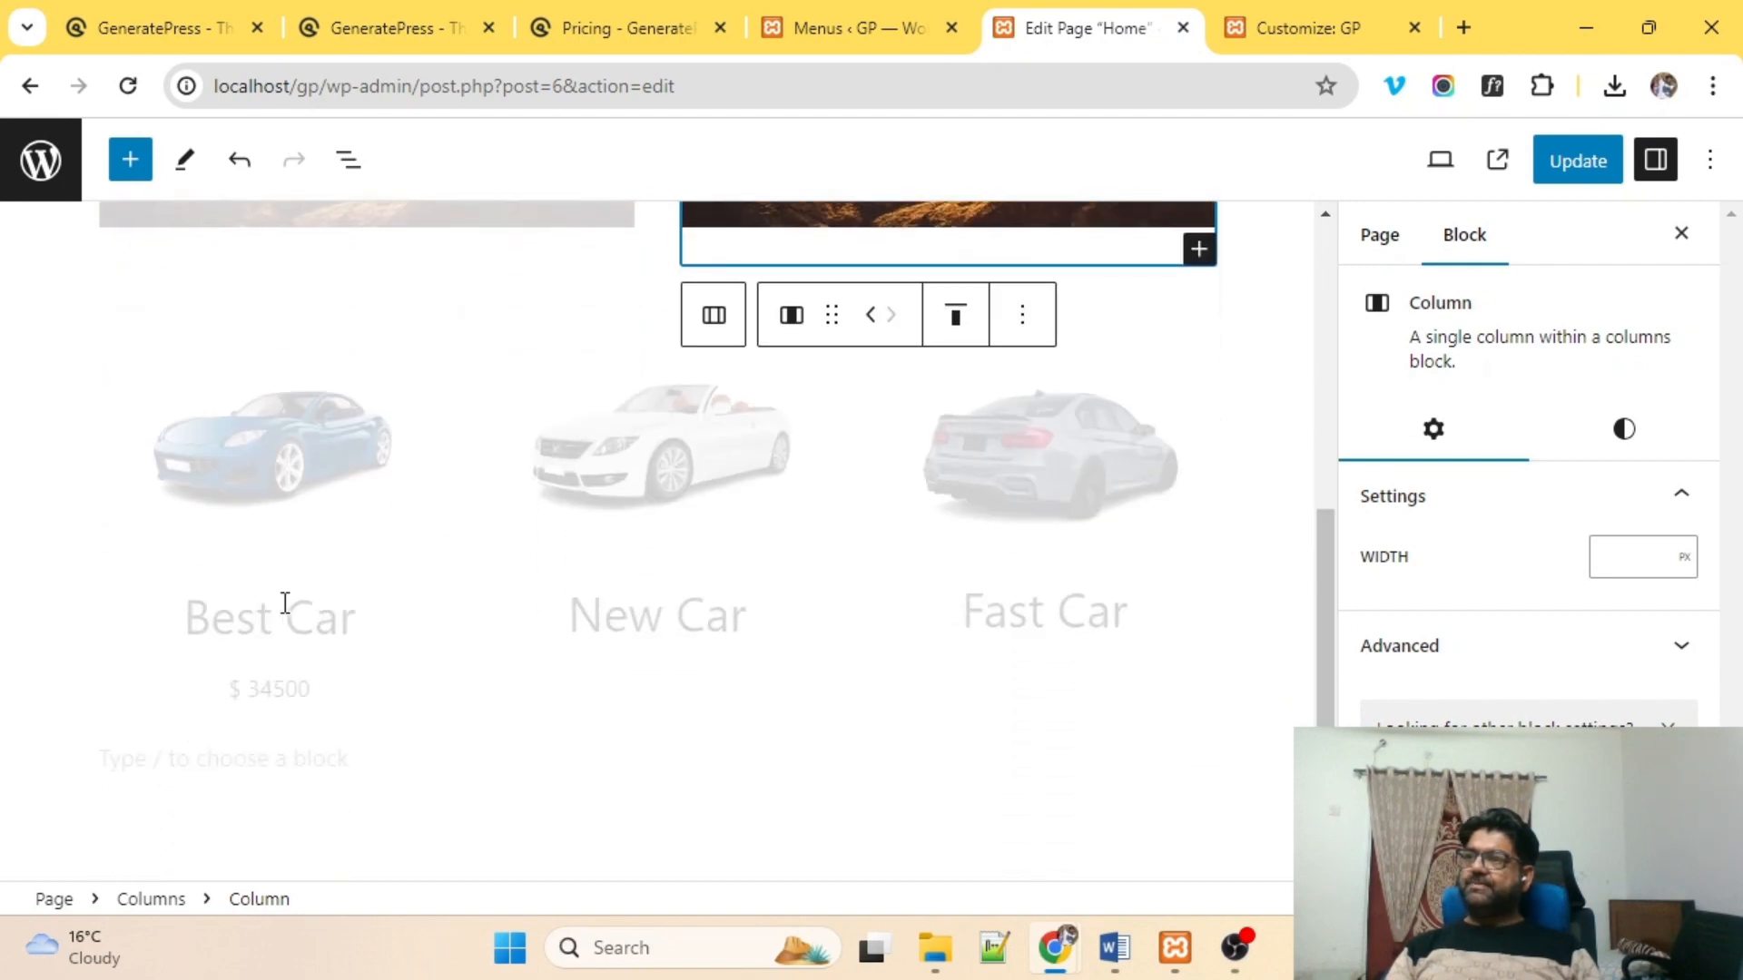
{"action": "scroll", "coordinate": [282, 603], "scroll_direction": "up", "scroll_amount": 6}
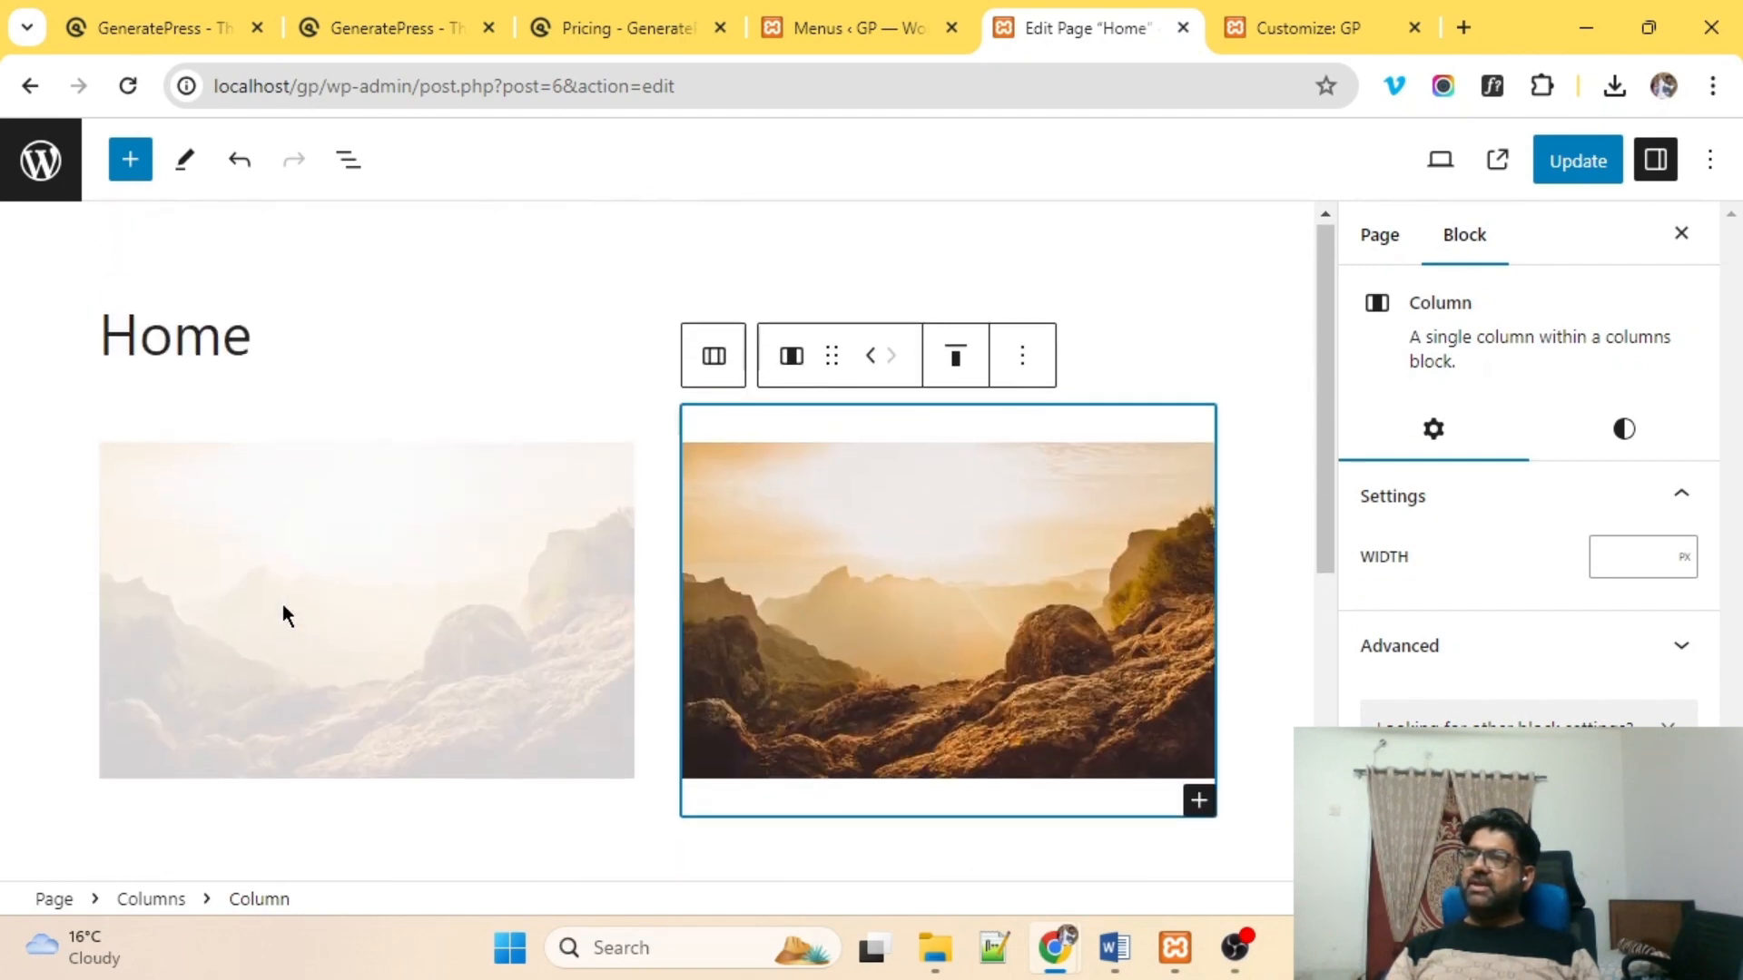
{"action": "scroll", "coordinate": [282, 603], "scroll_direction": "down", "scroll_amount": 2}
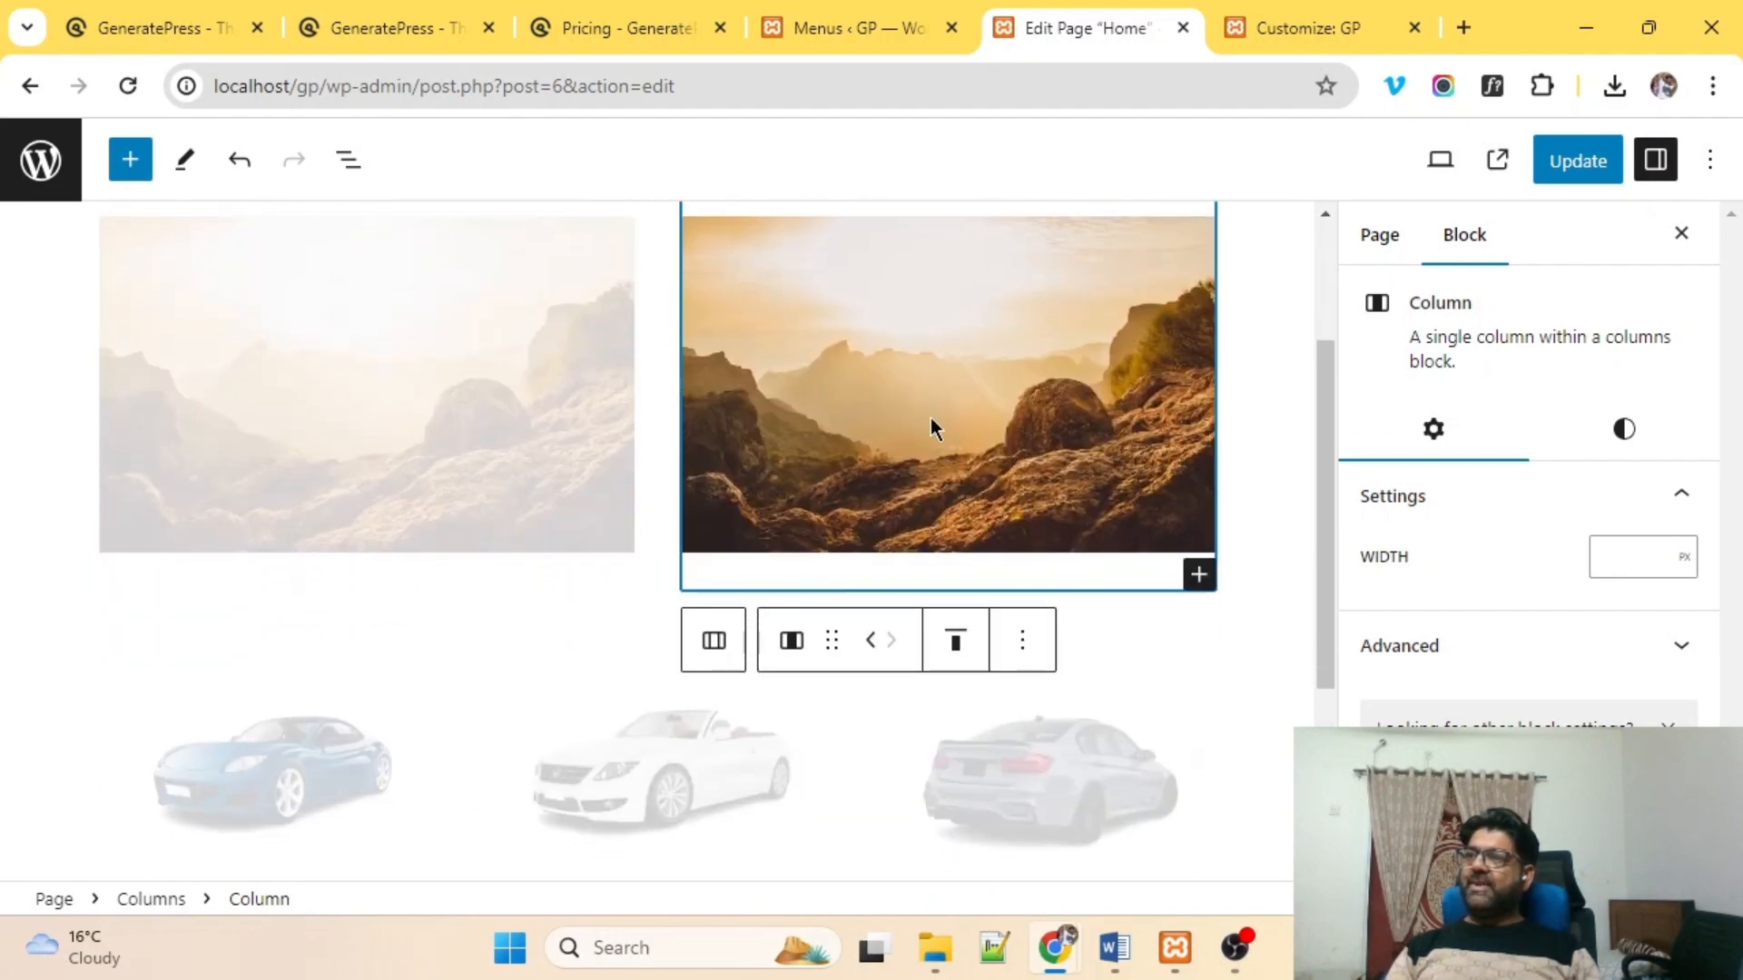
{"action": "scroll", "coordinate": [931, 422], "scroll_direction": "up", "scroll_amount": 3}
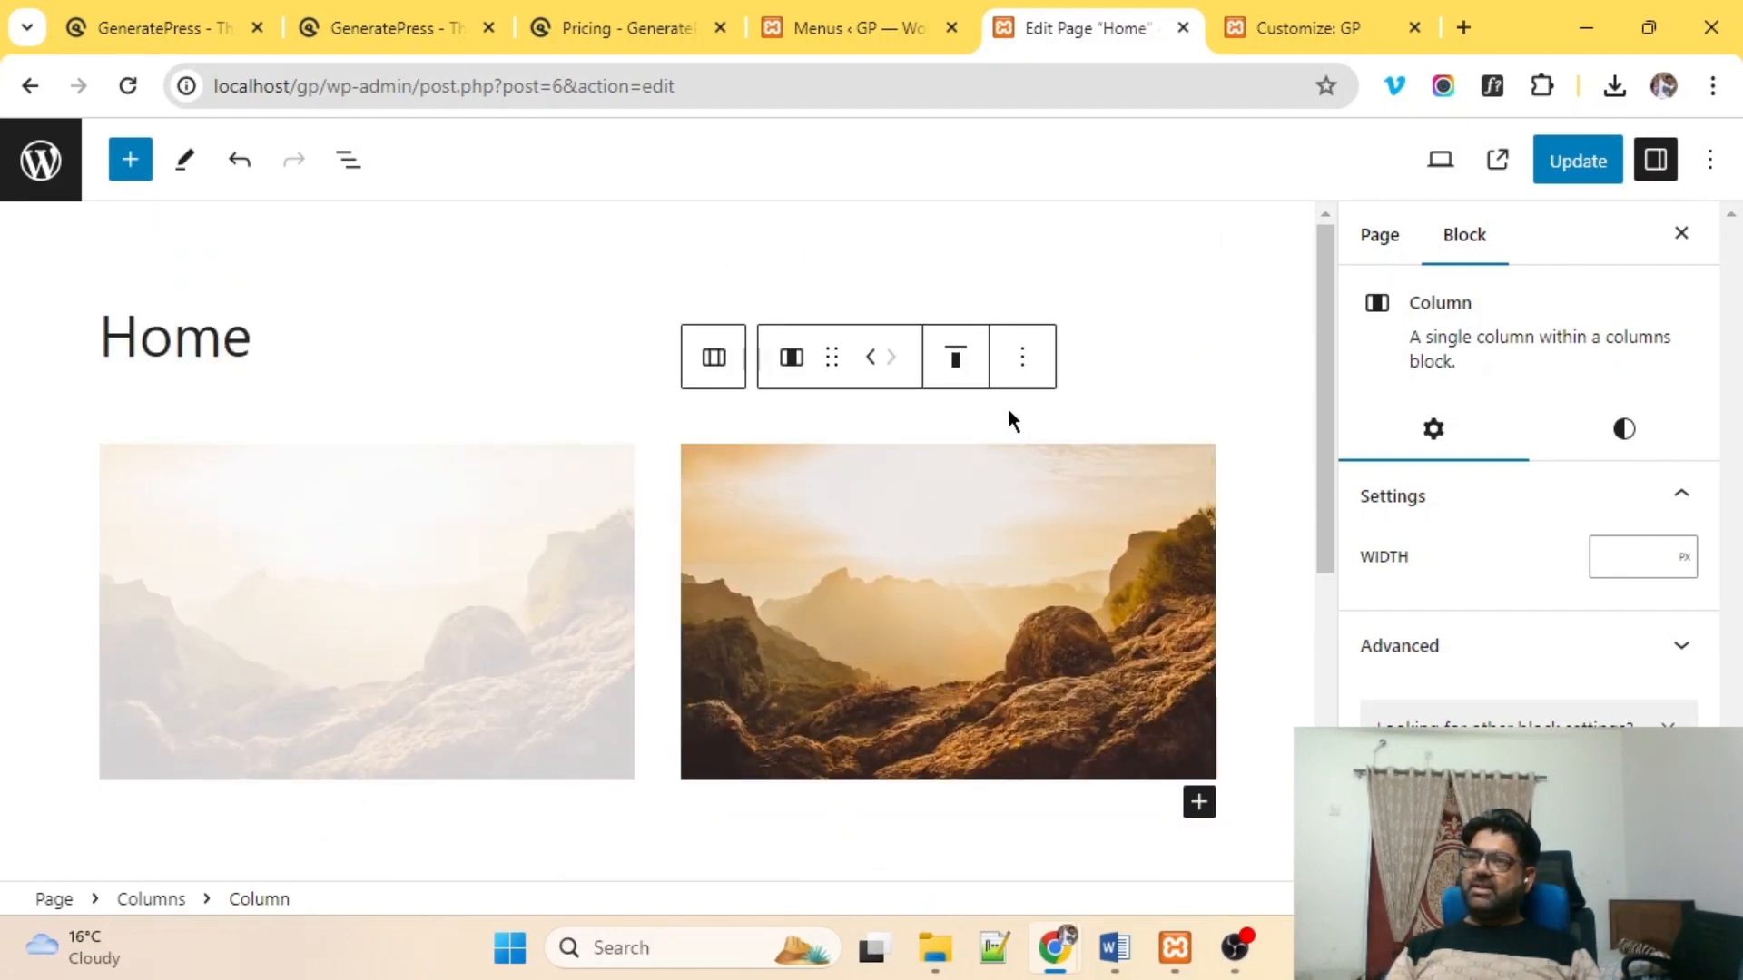
{"action": "left_click", "coordinate": [1021, 361]}
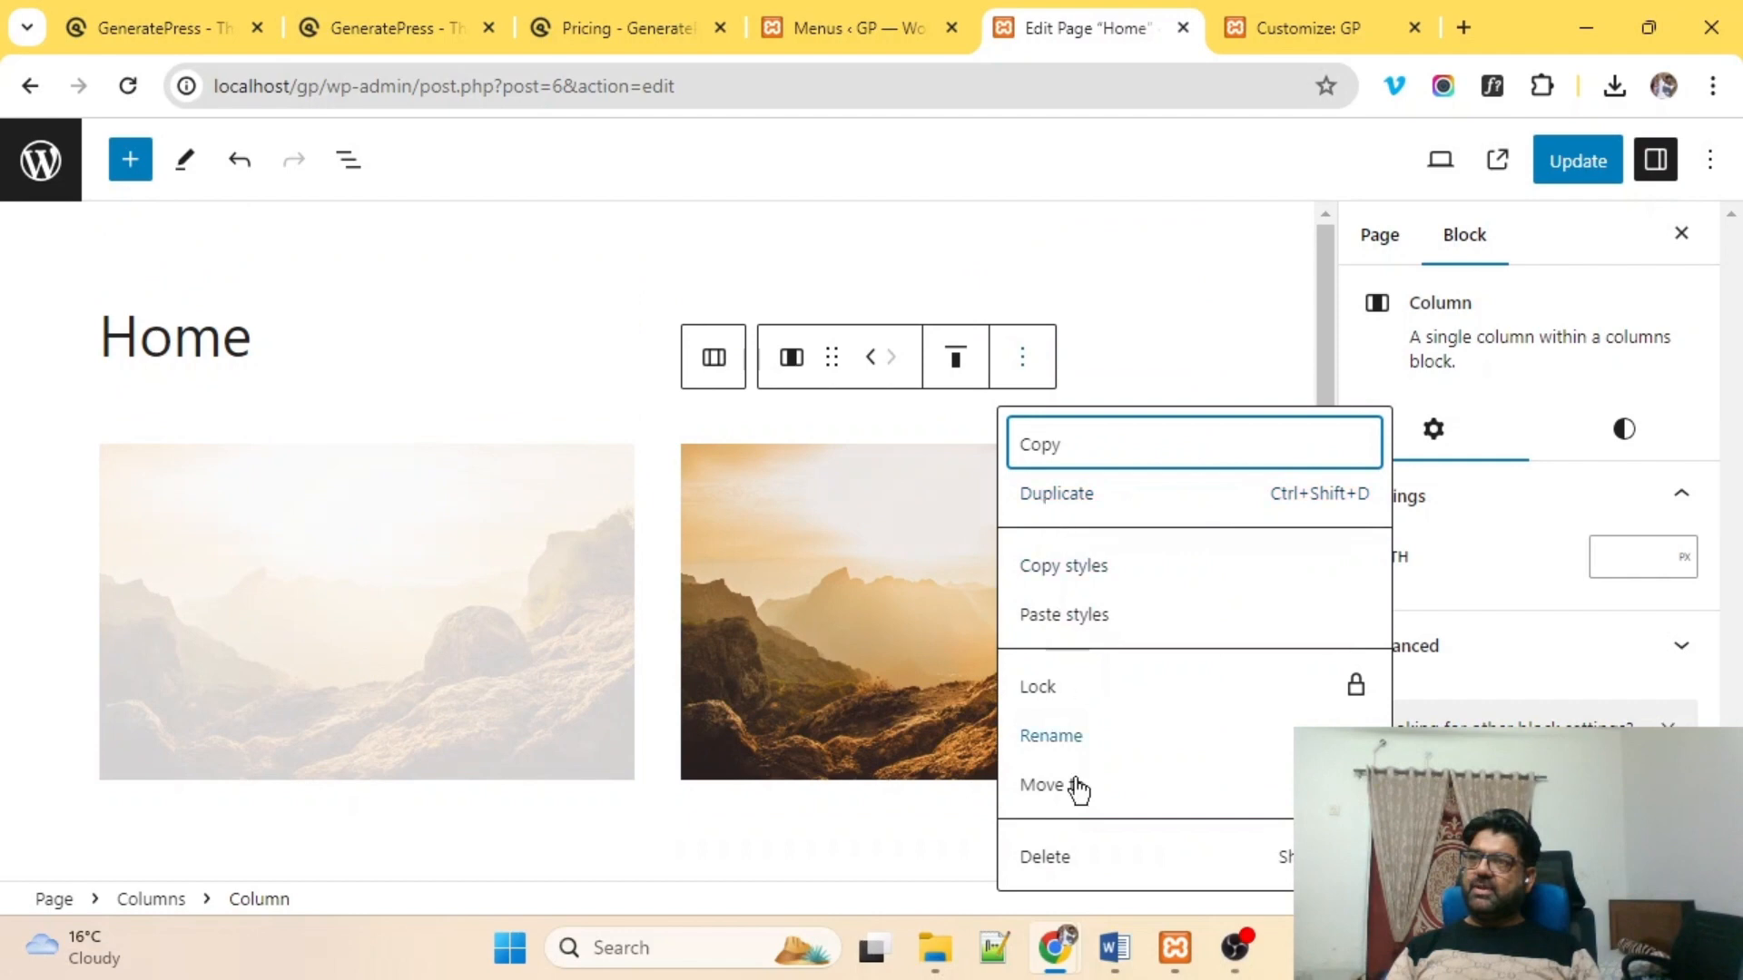
{"action": "left_click", "coordinate": [1055, 858]}
Select the Best Car image, heading and the empty paragraph below the price.
{"action": "scroll", "coordinate": [847, 623], "scroll_direction": "down", "scroll_amount": 5}
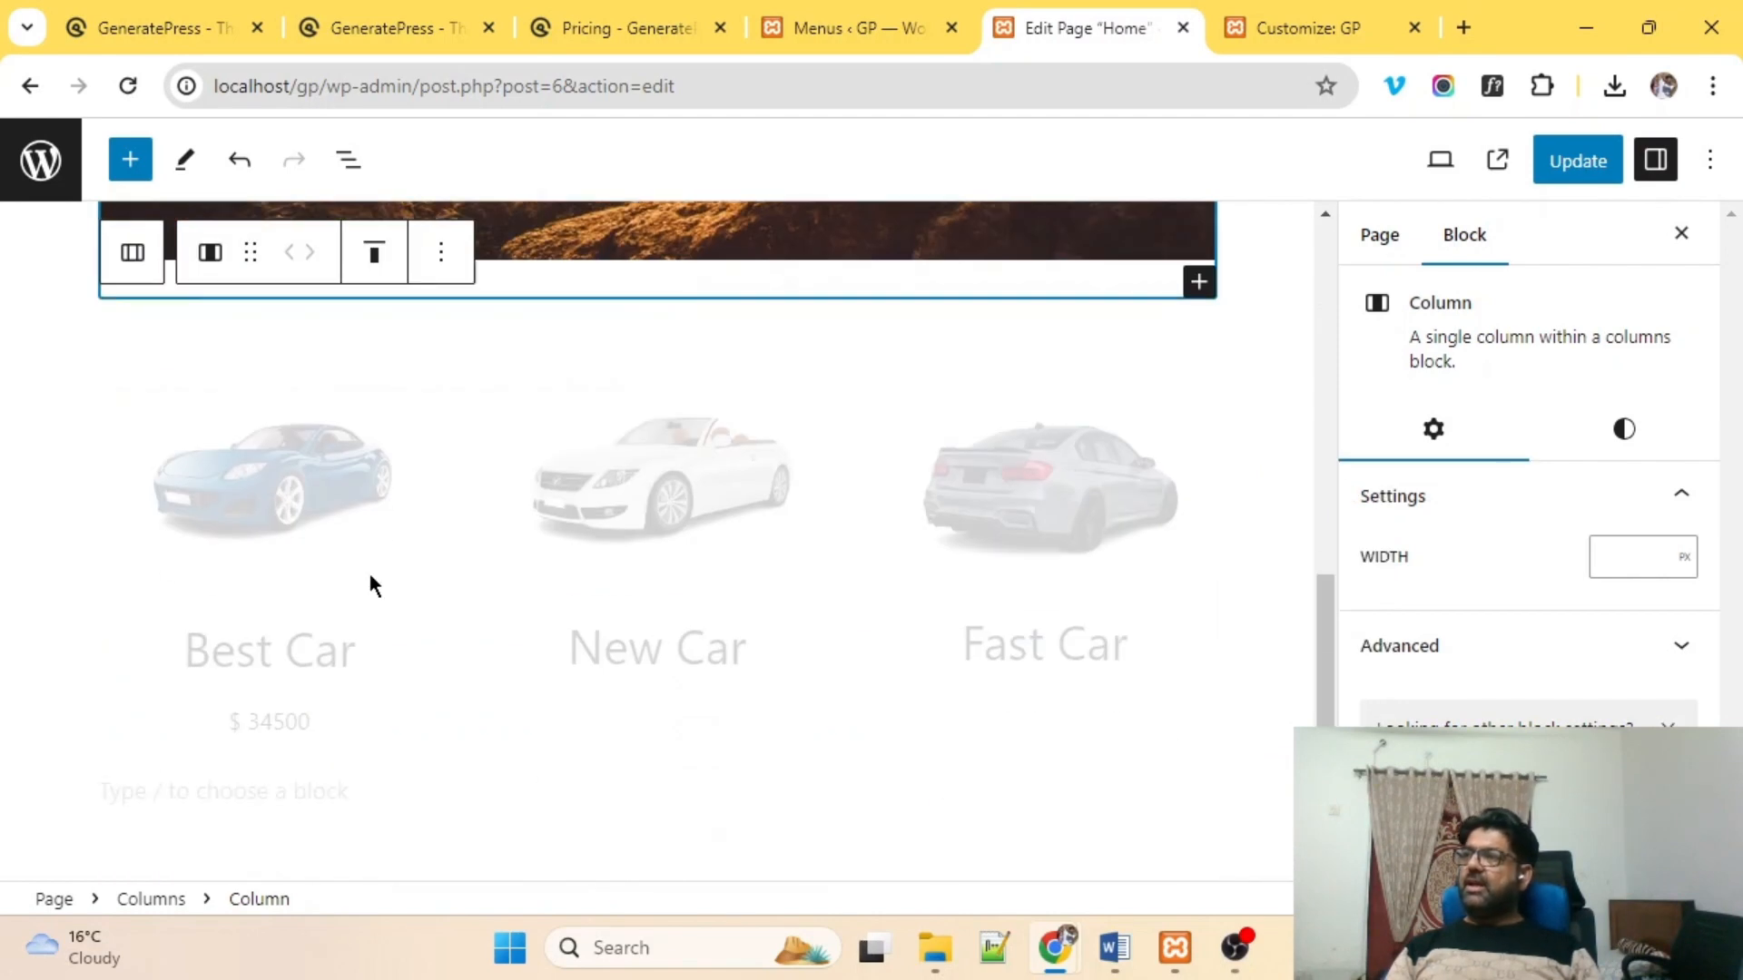
{"action": "left_click", "coordinate": [268, 543]}
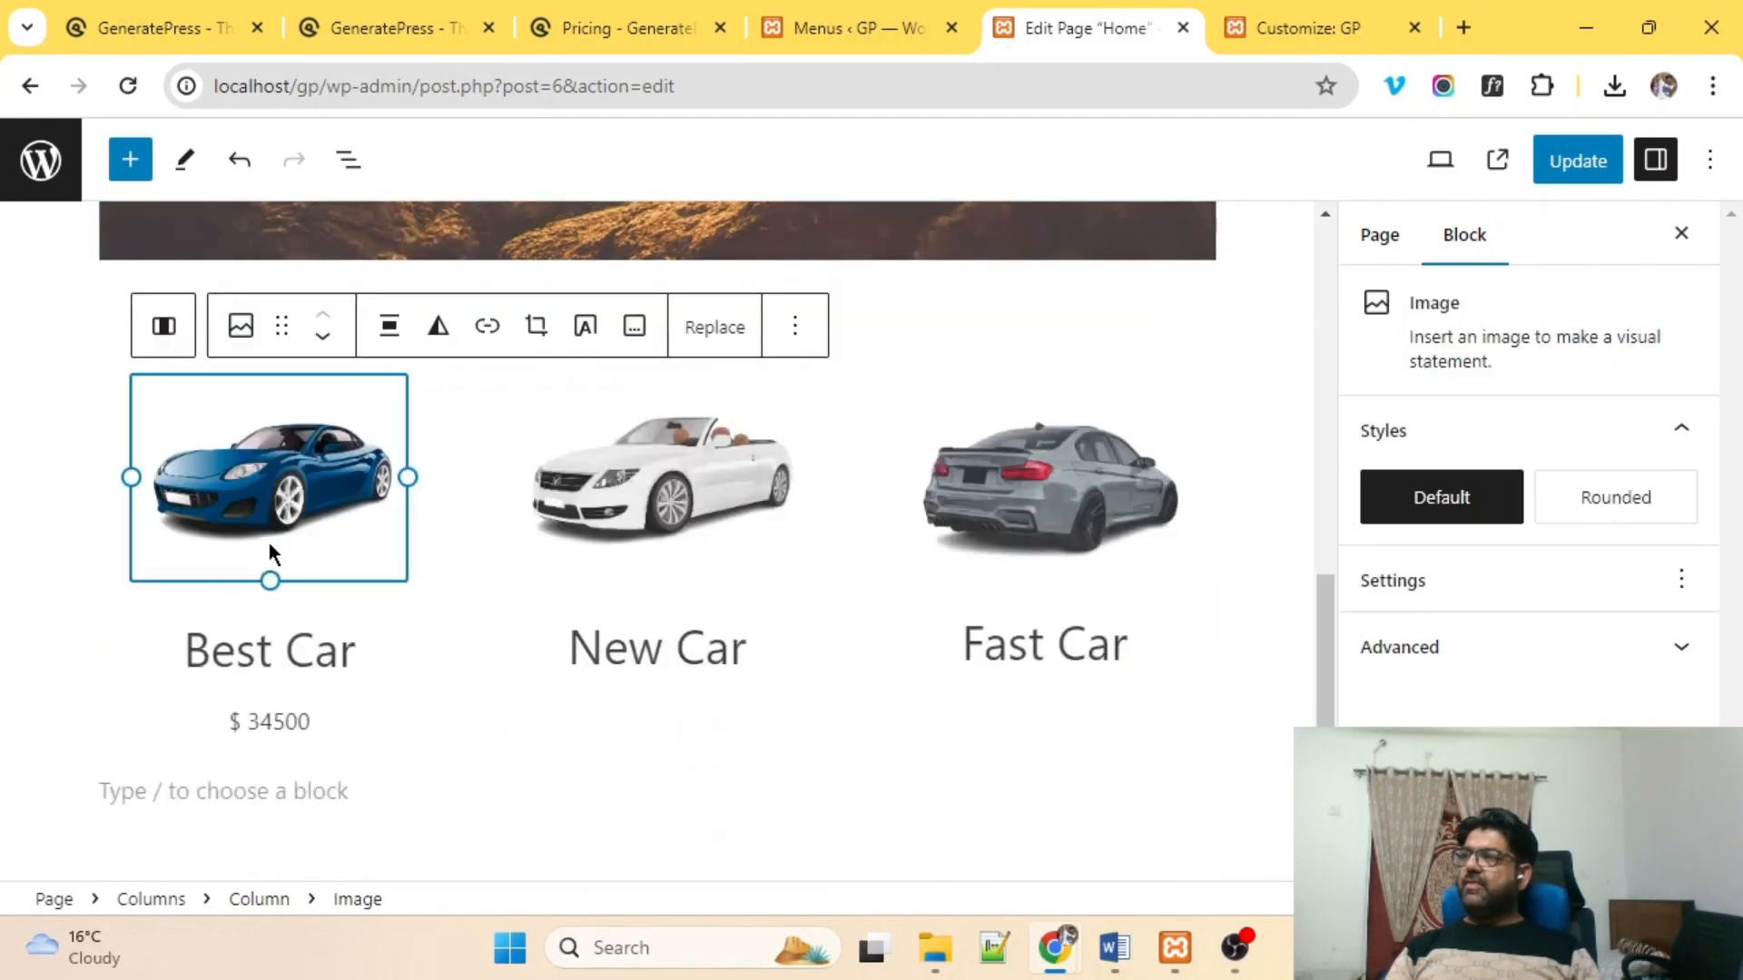
{"action": "left_click", "coordinate": [214, 658]}
{"action": "left_click", "coordinate": [236, 774]}
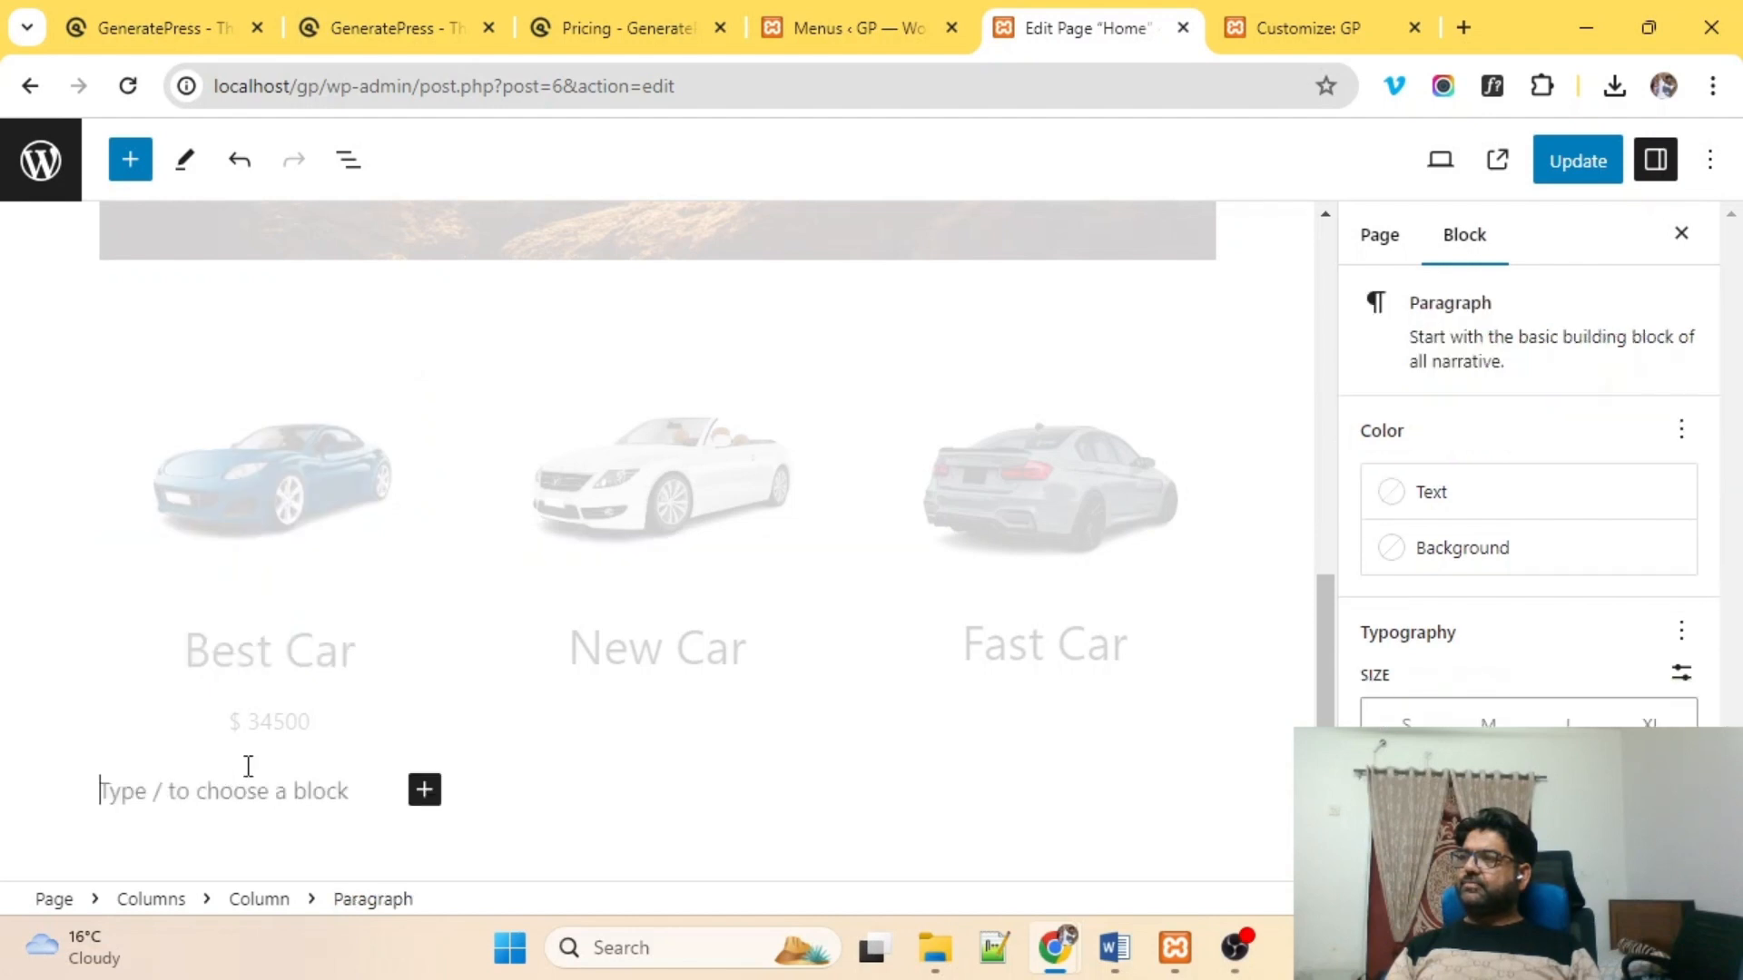
{"action": "left_click", "coordinate": [251, 511]}
Duplicate the Best Car column twice.
{"action": "left_click", "coordinate": [162, 329]}
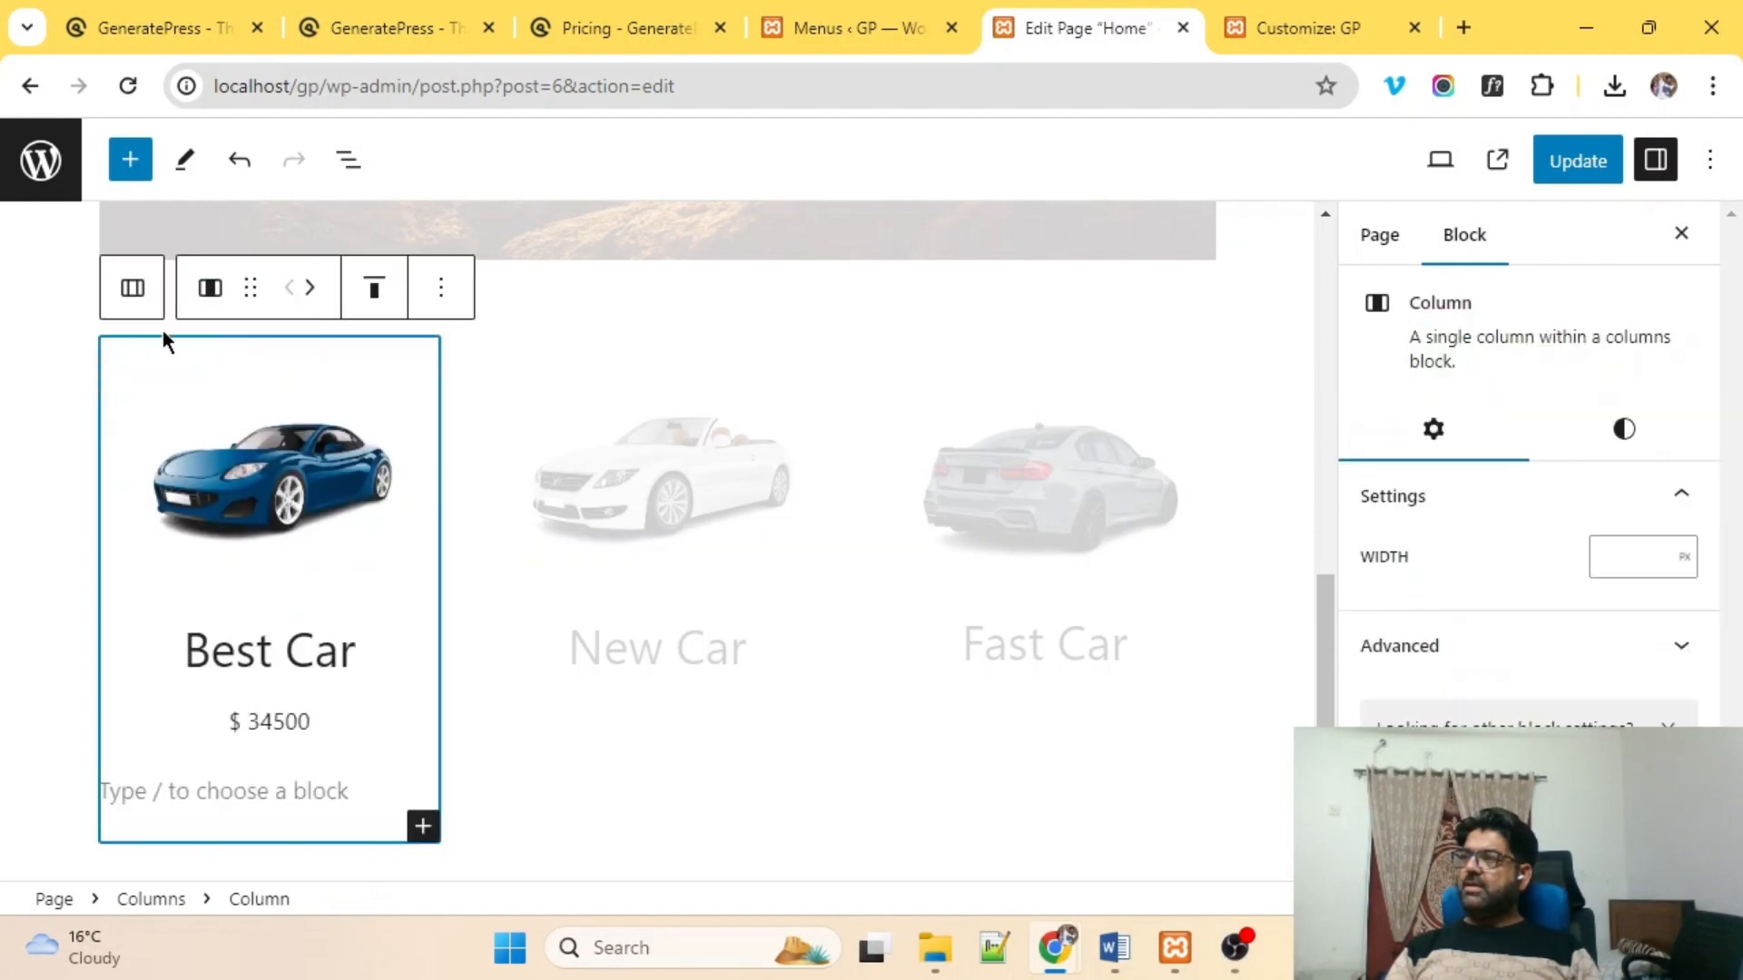
{"action": "left_click", "coordinate": [442, 288]}
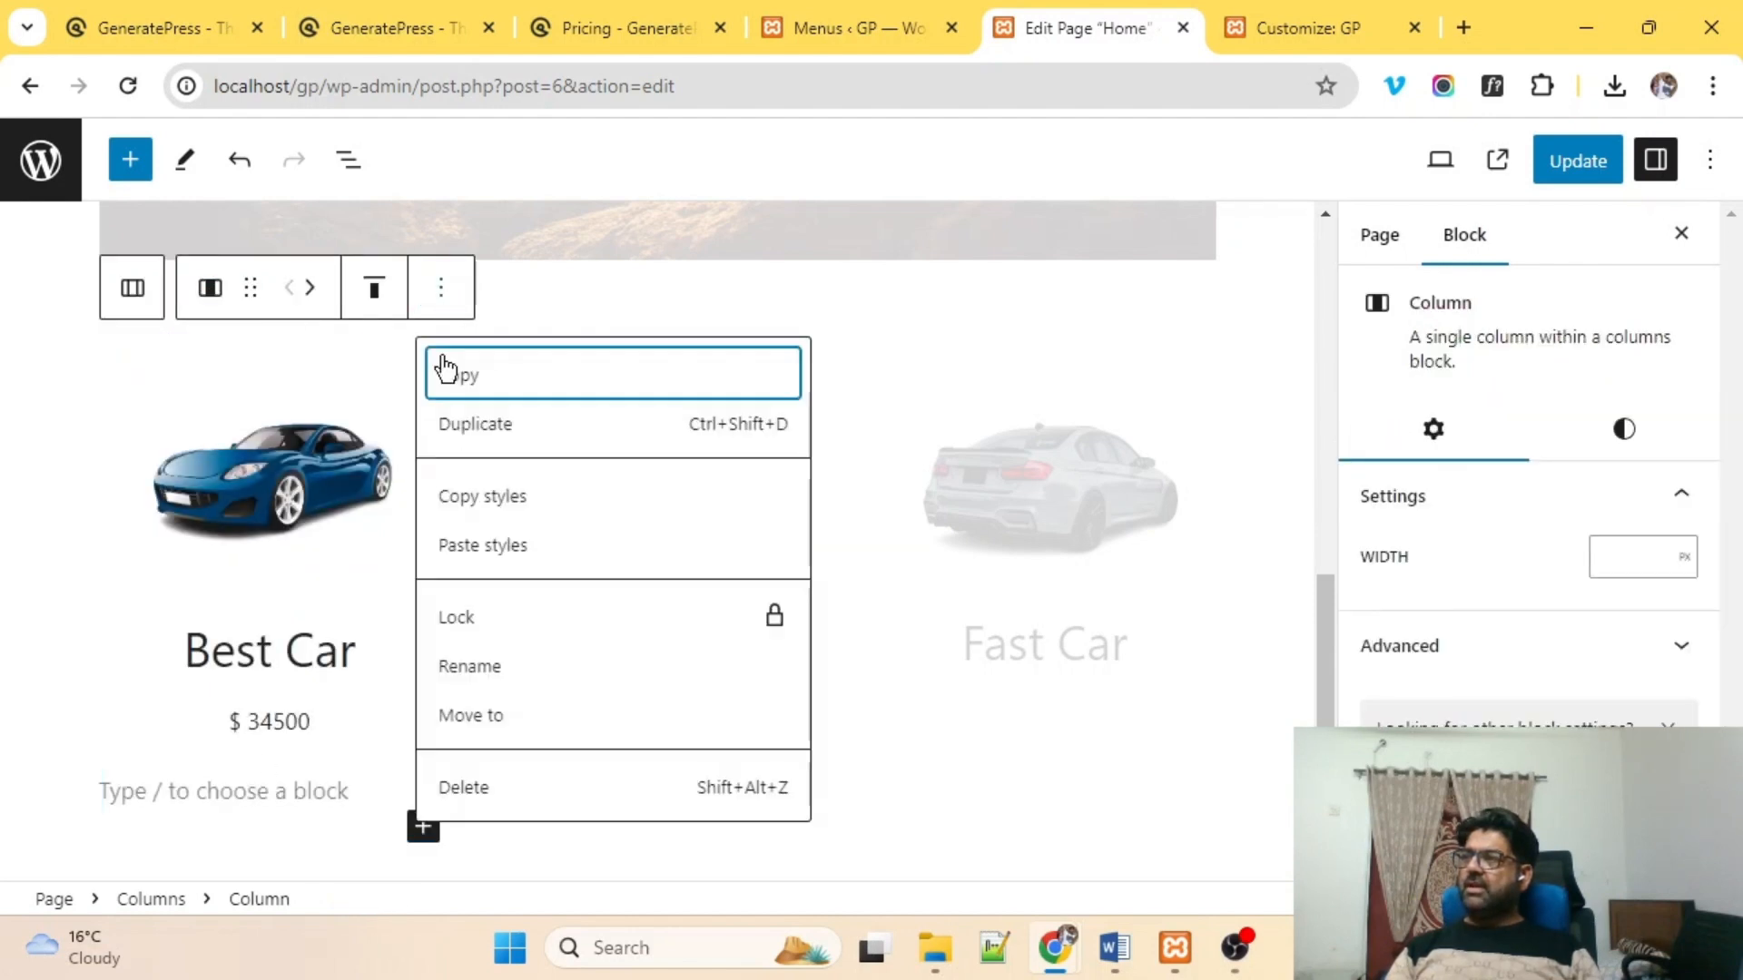
{"action": "left_click", "coordinate": [493, 426]}
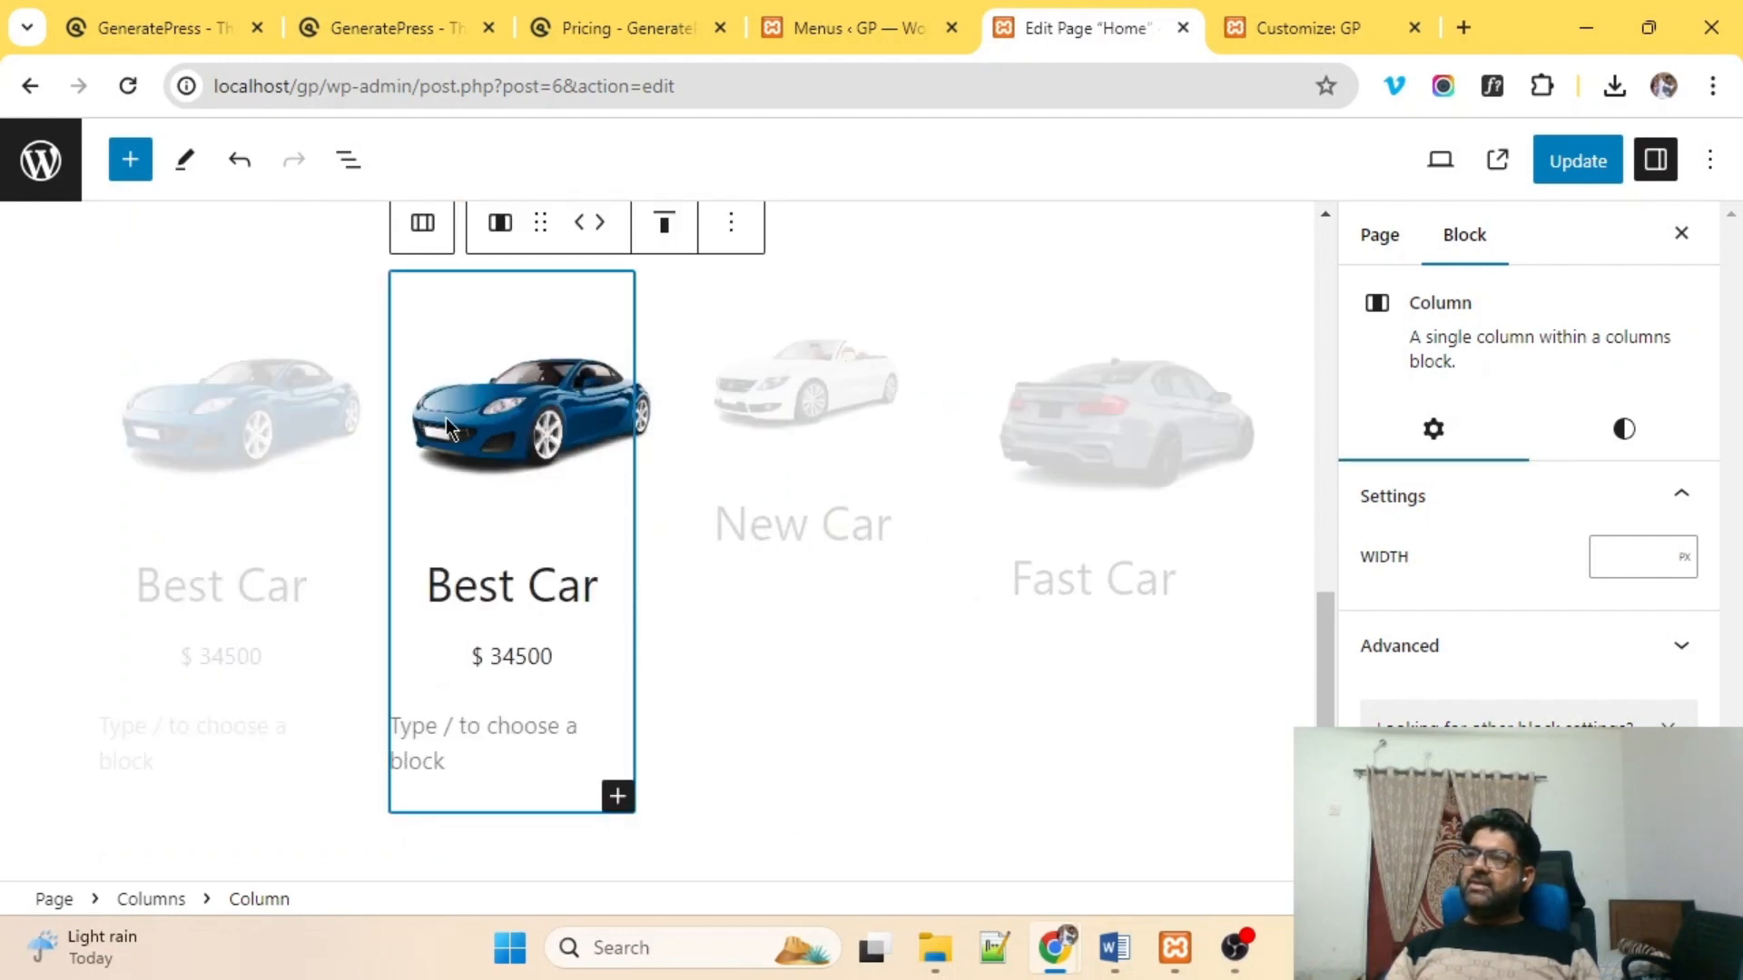
{"action": "left_click", "coordinate": [737, 238]}
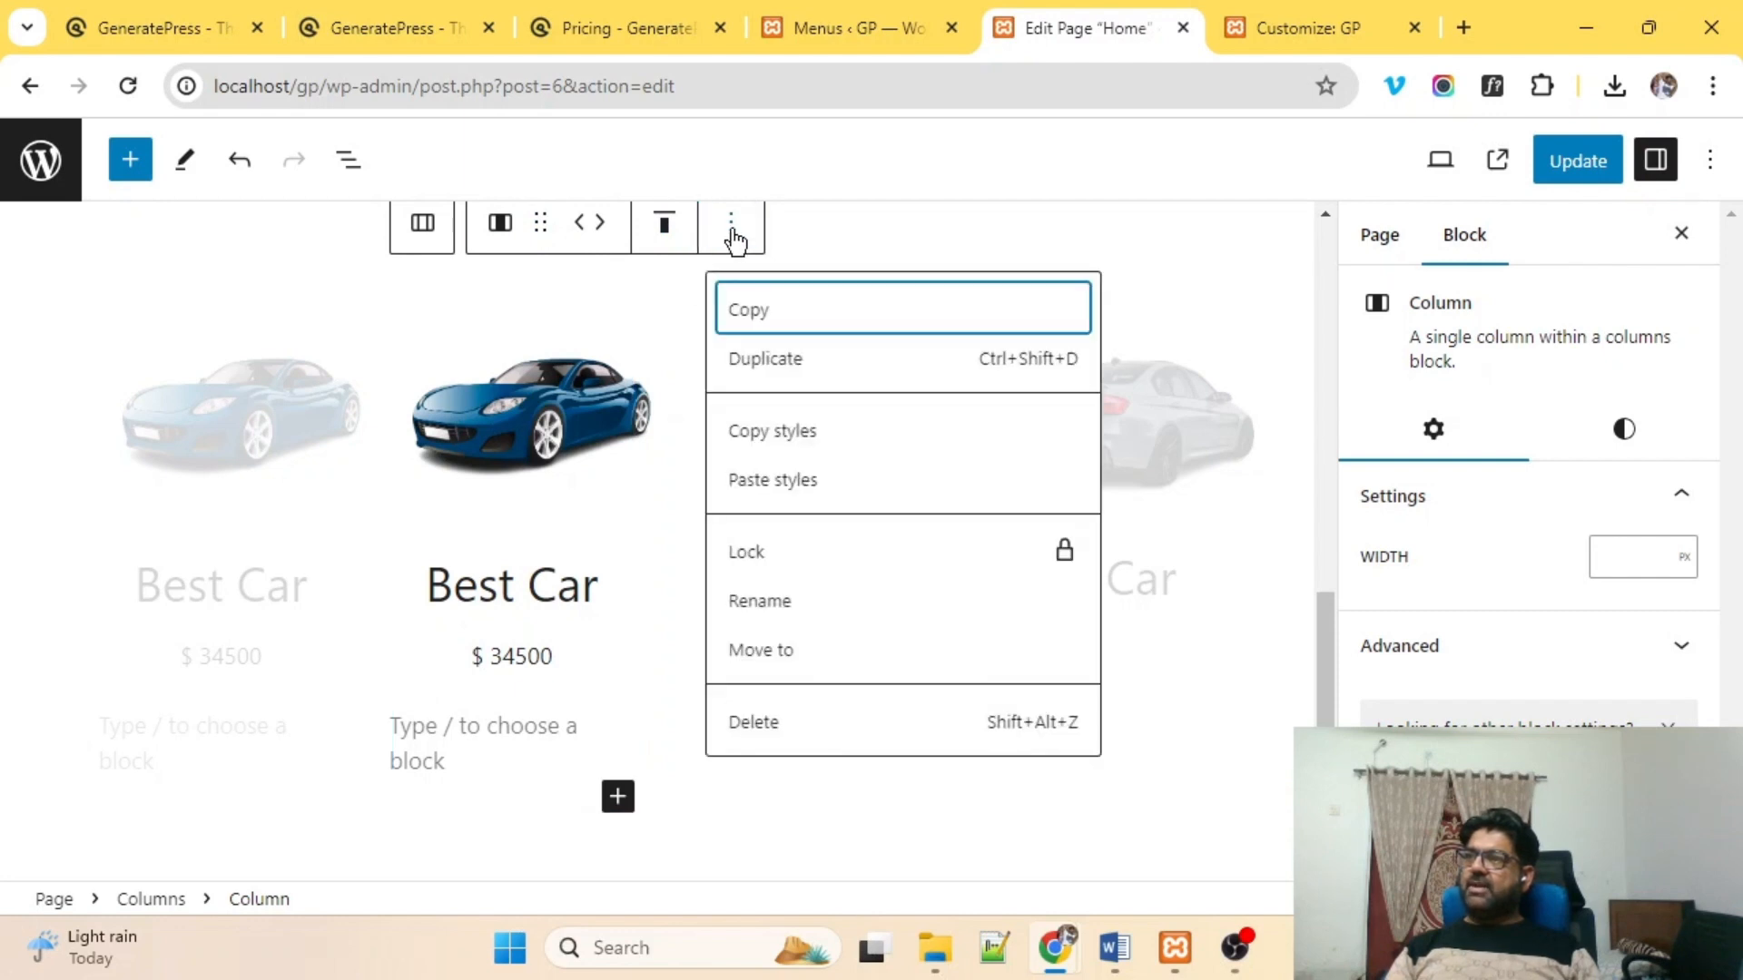
{"action": "left_click", "coordinate": [770, 357]}
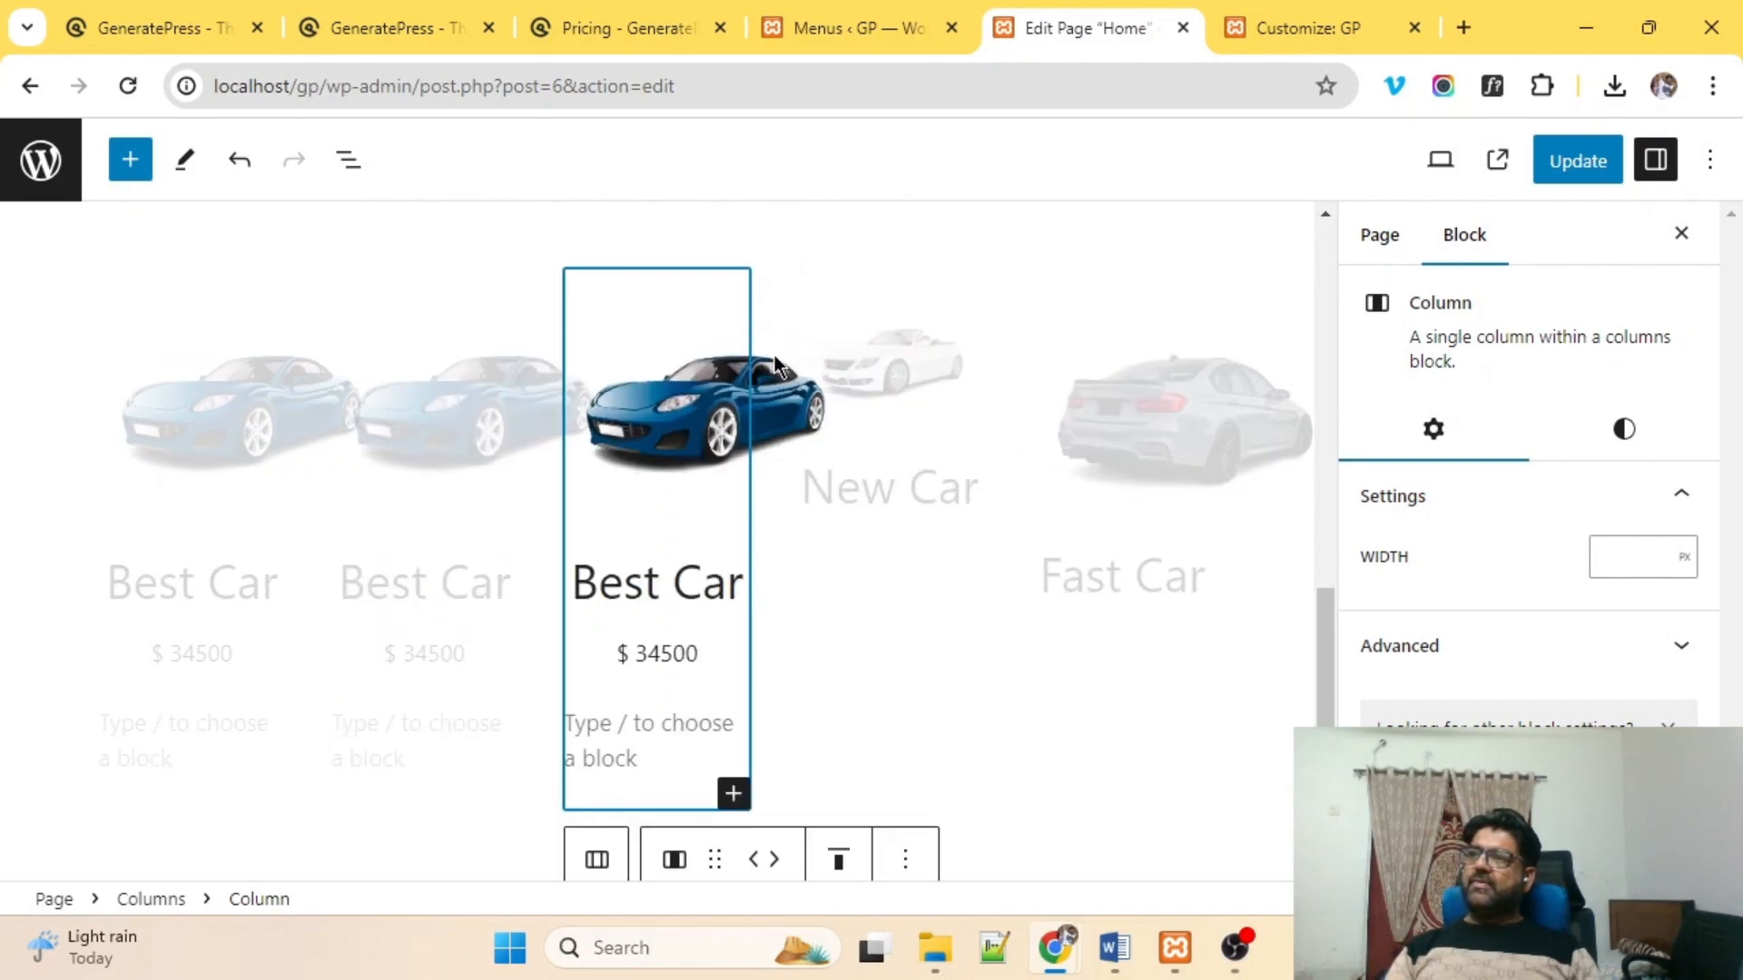
Delete the New Car and Fast Car columns from the row.
{"action": "left_click", "coordinate": [369, 780]}
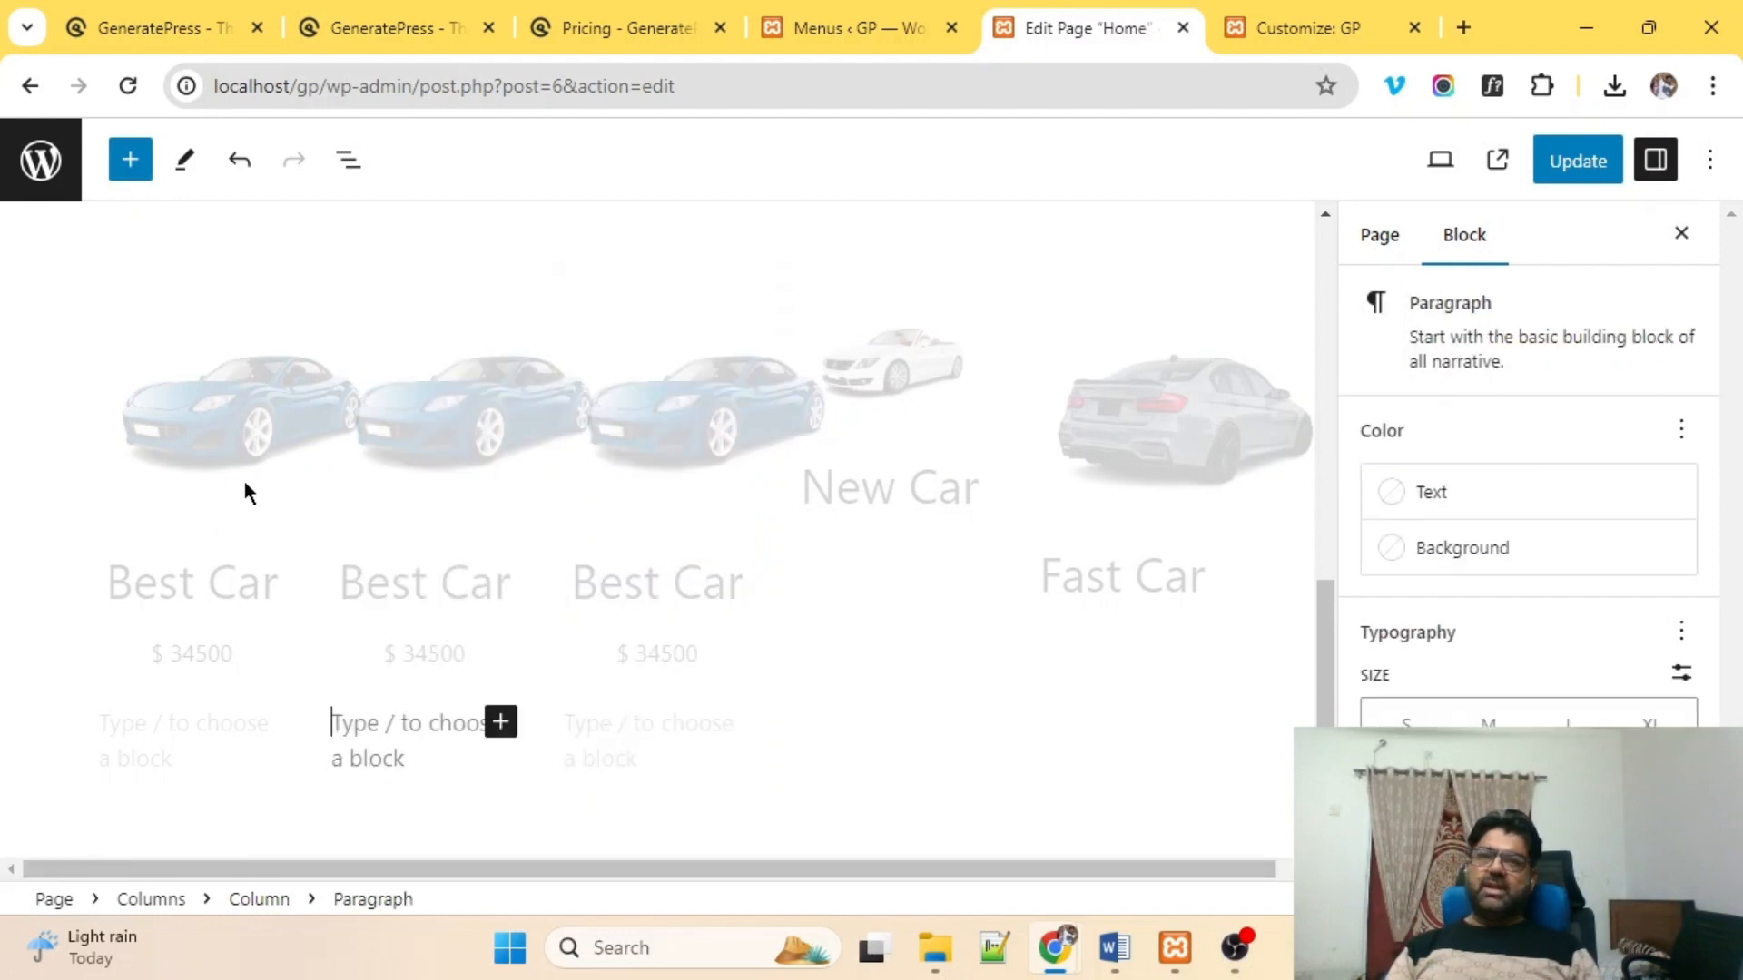
{"action": "left_click", "coordinate": [978, 361]}
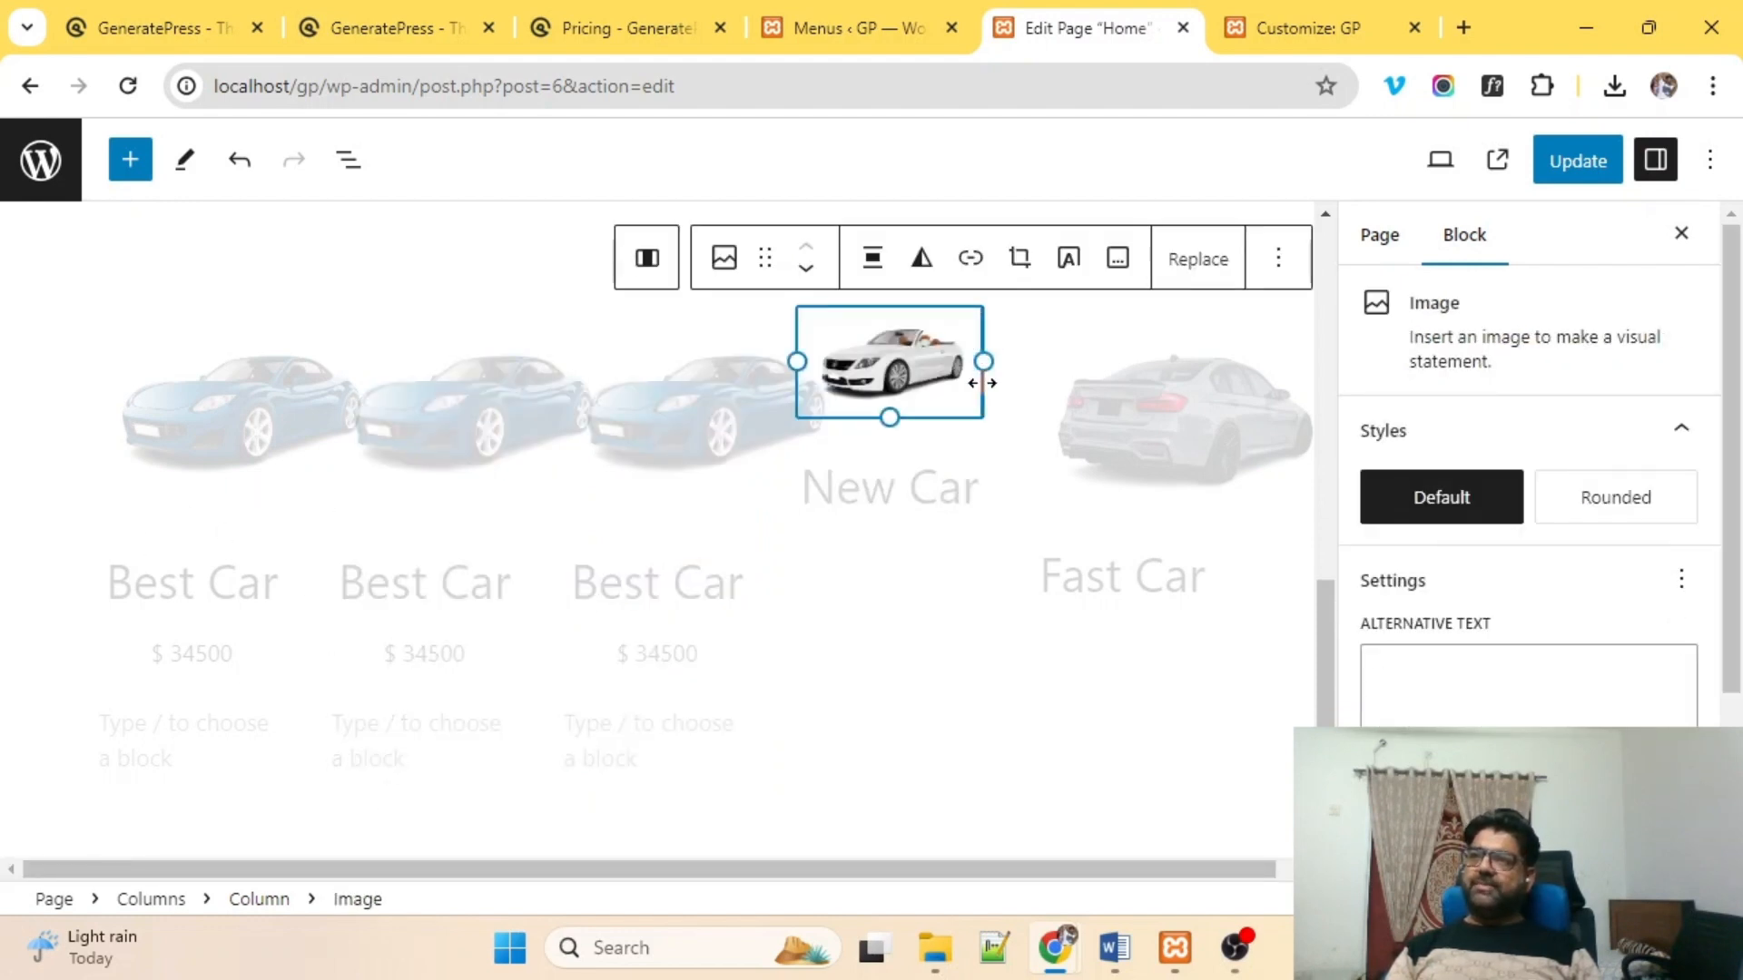
{"action": "left_click", "coordinate": [928, 552]}
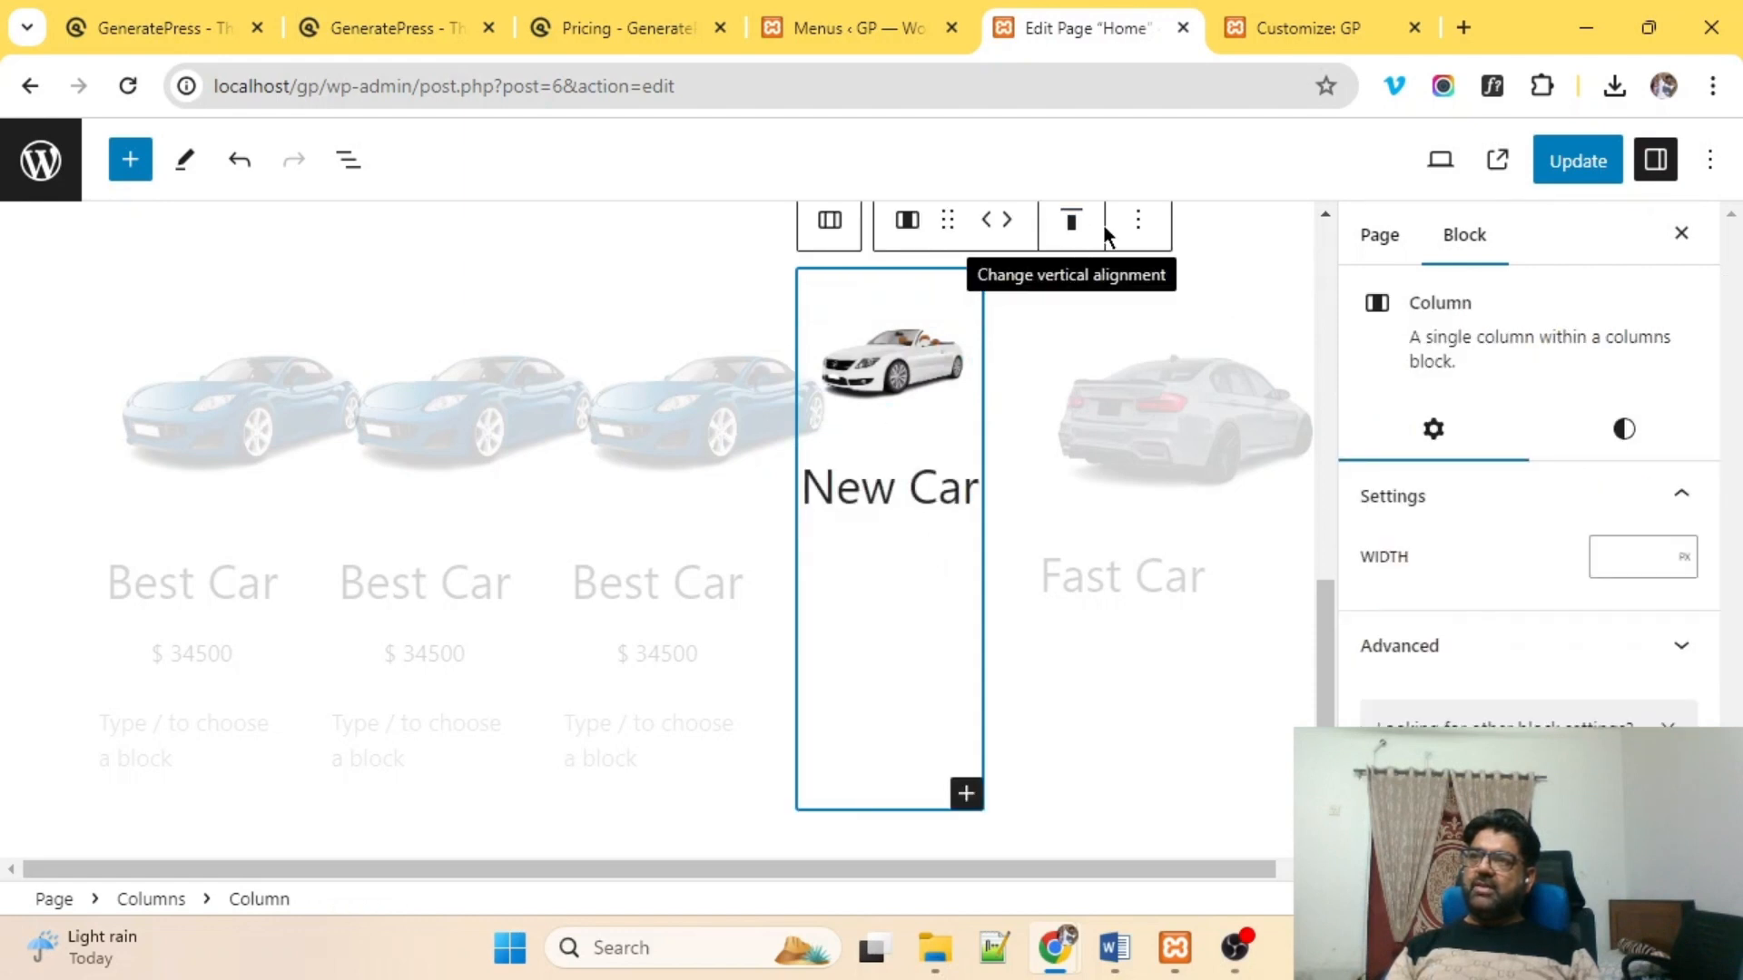
{"action": "left_click", "coordinate": [1137, 227]}
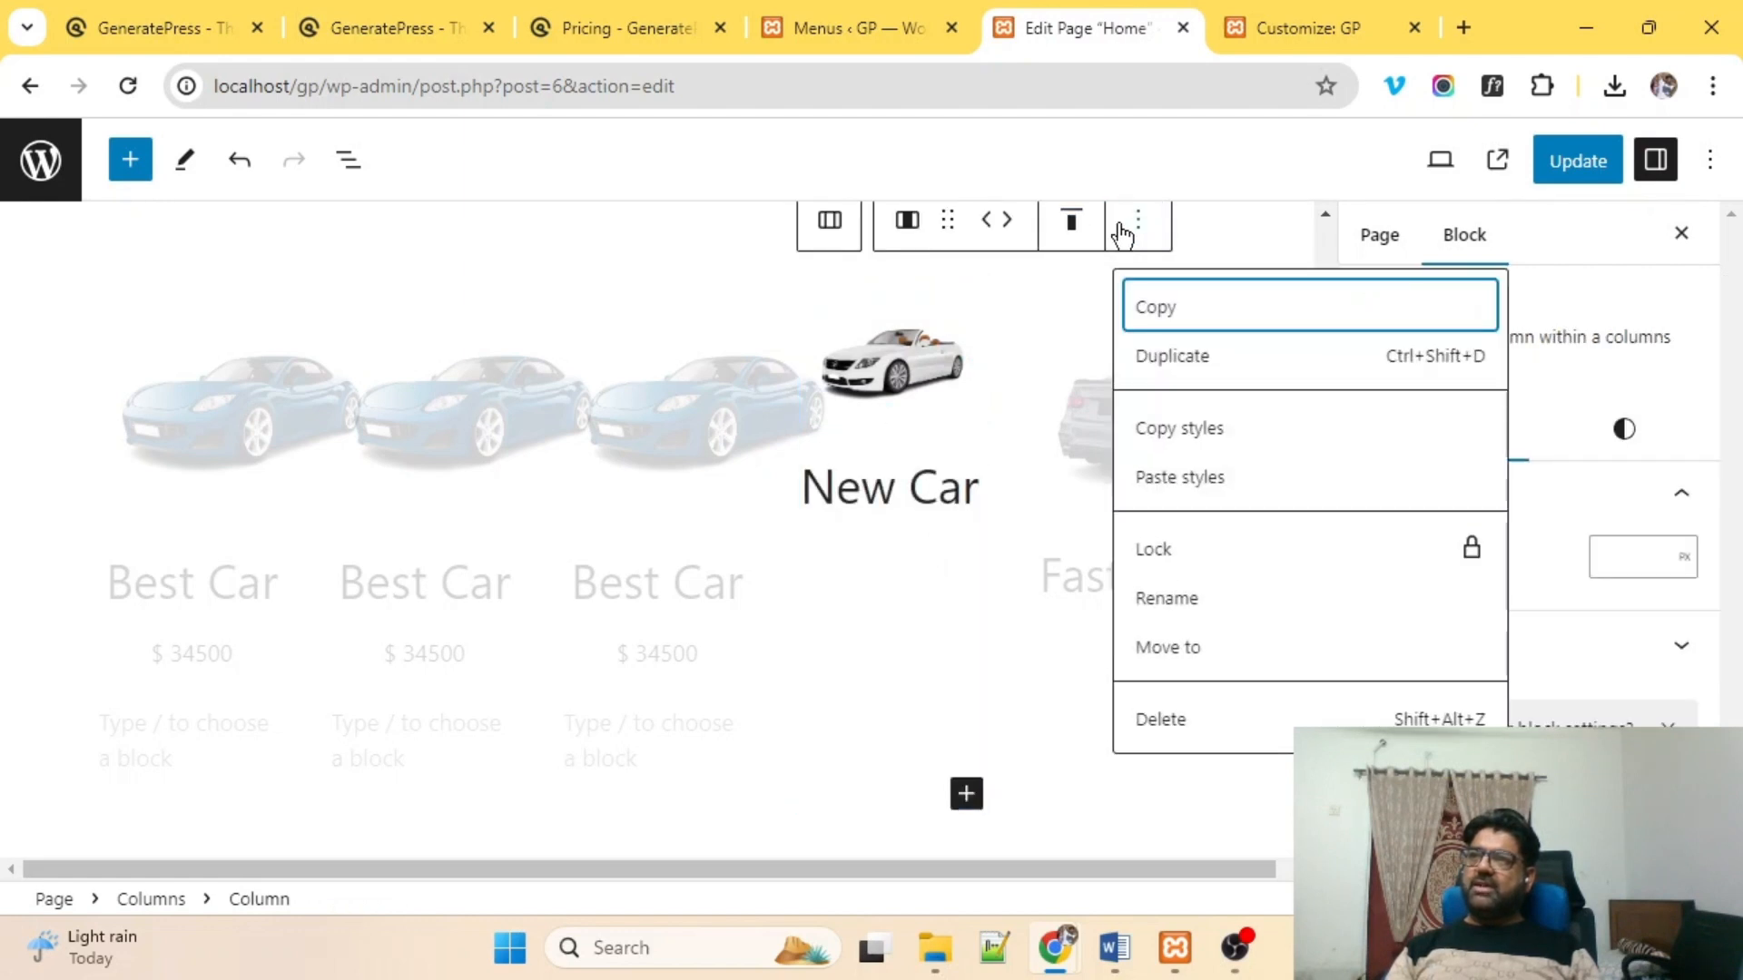
{"action": "left_click", "coordinate": [1169, 714]}
{"action": "left_click", "coordinate": [1164, 435]}
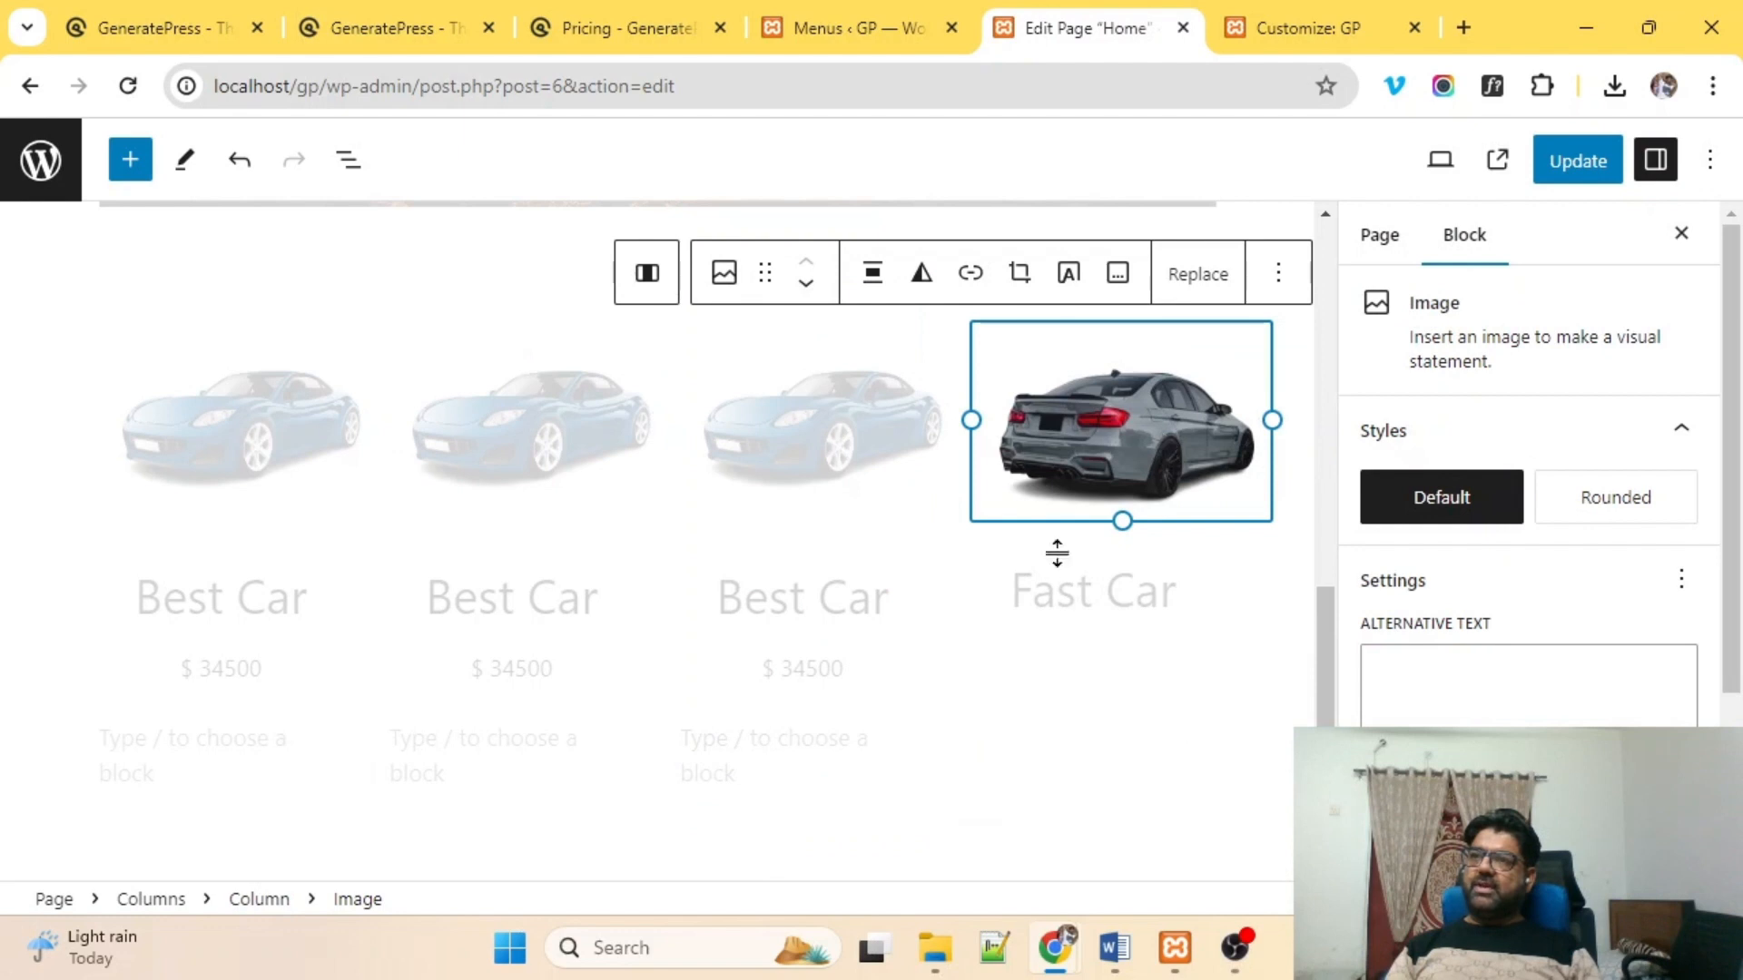
{"action": "left_click", "coordinate": [1079, 619]}
{"action": "left_click", "coordinate": [1191, 258]}
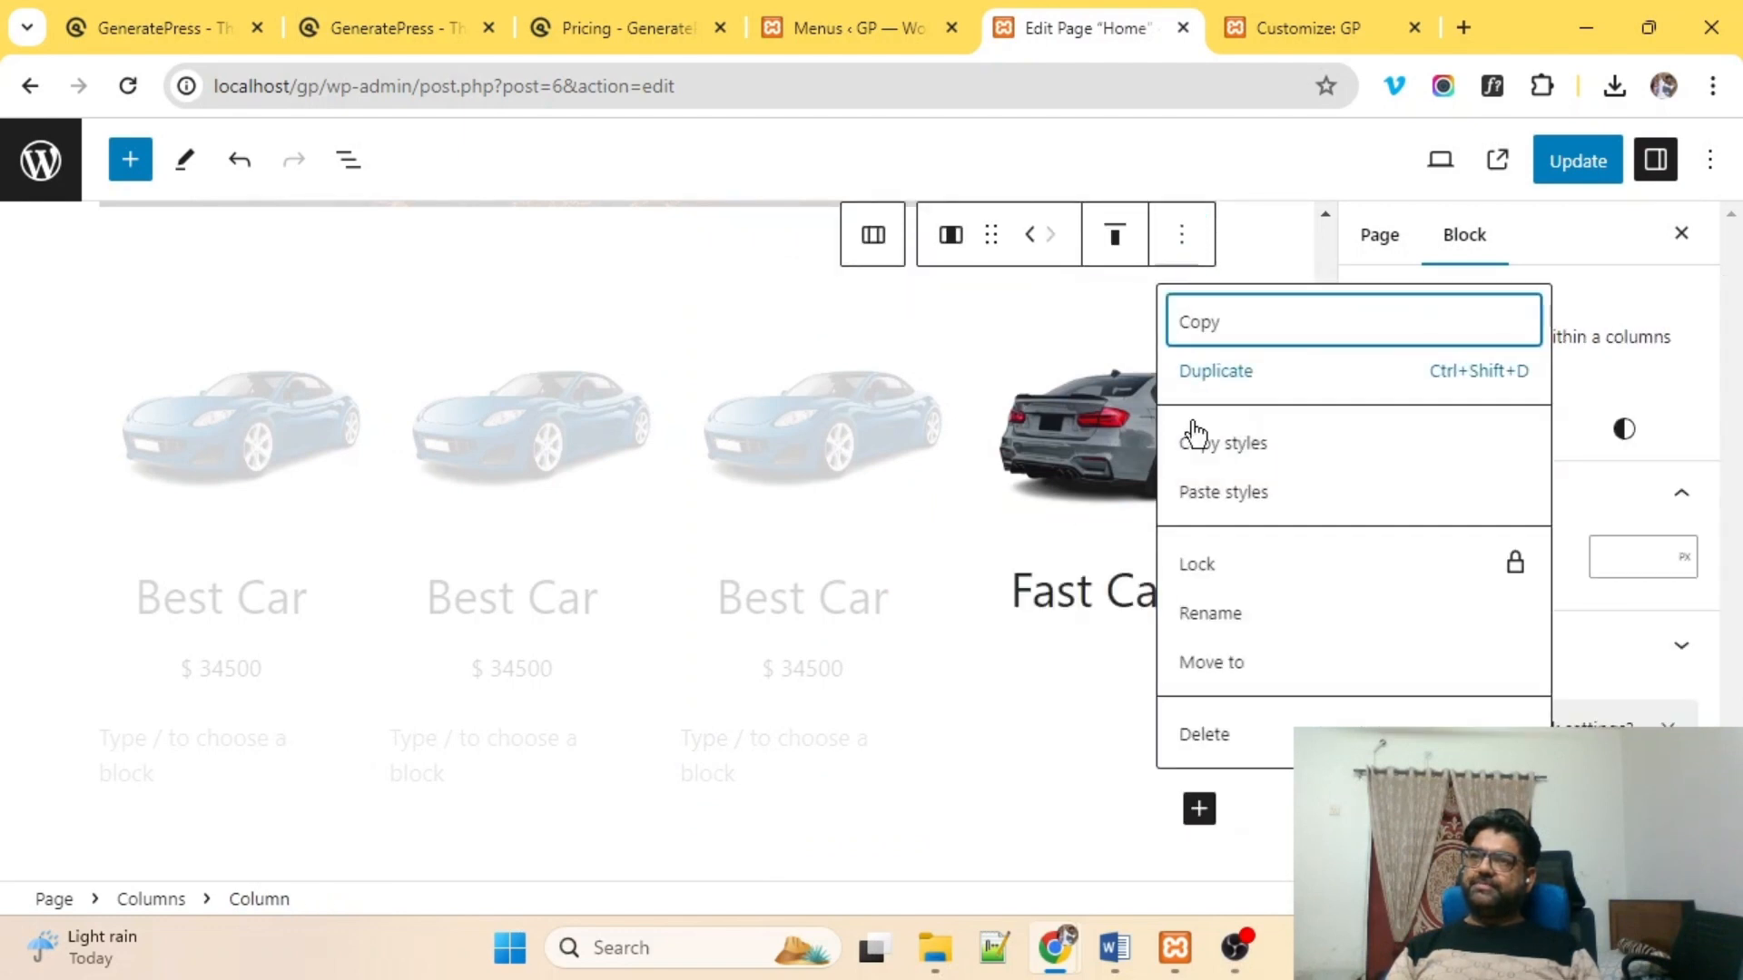
{"action": "left_click", "coordinate": [1225, 738]}
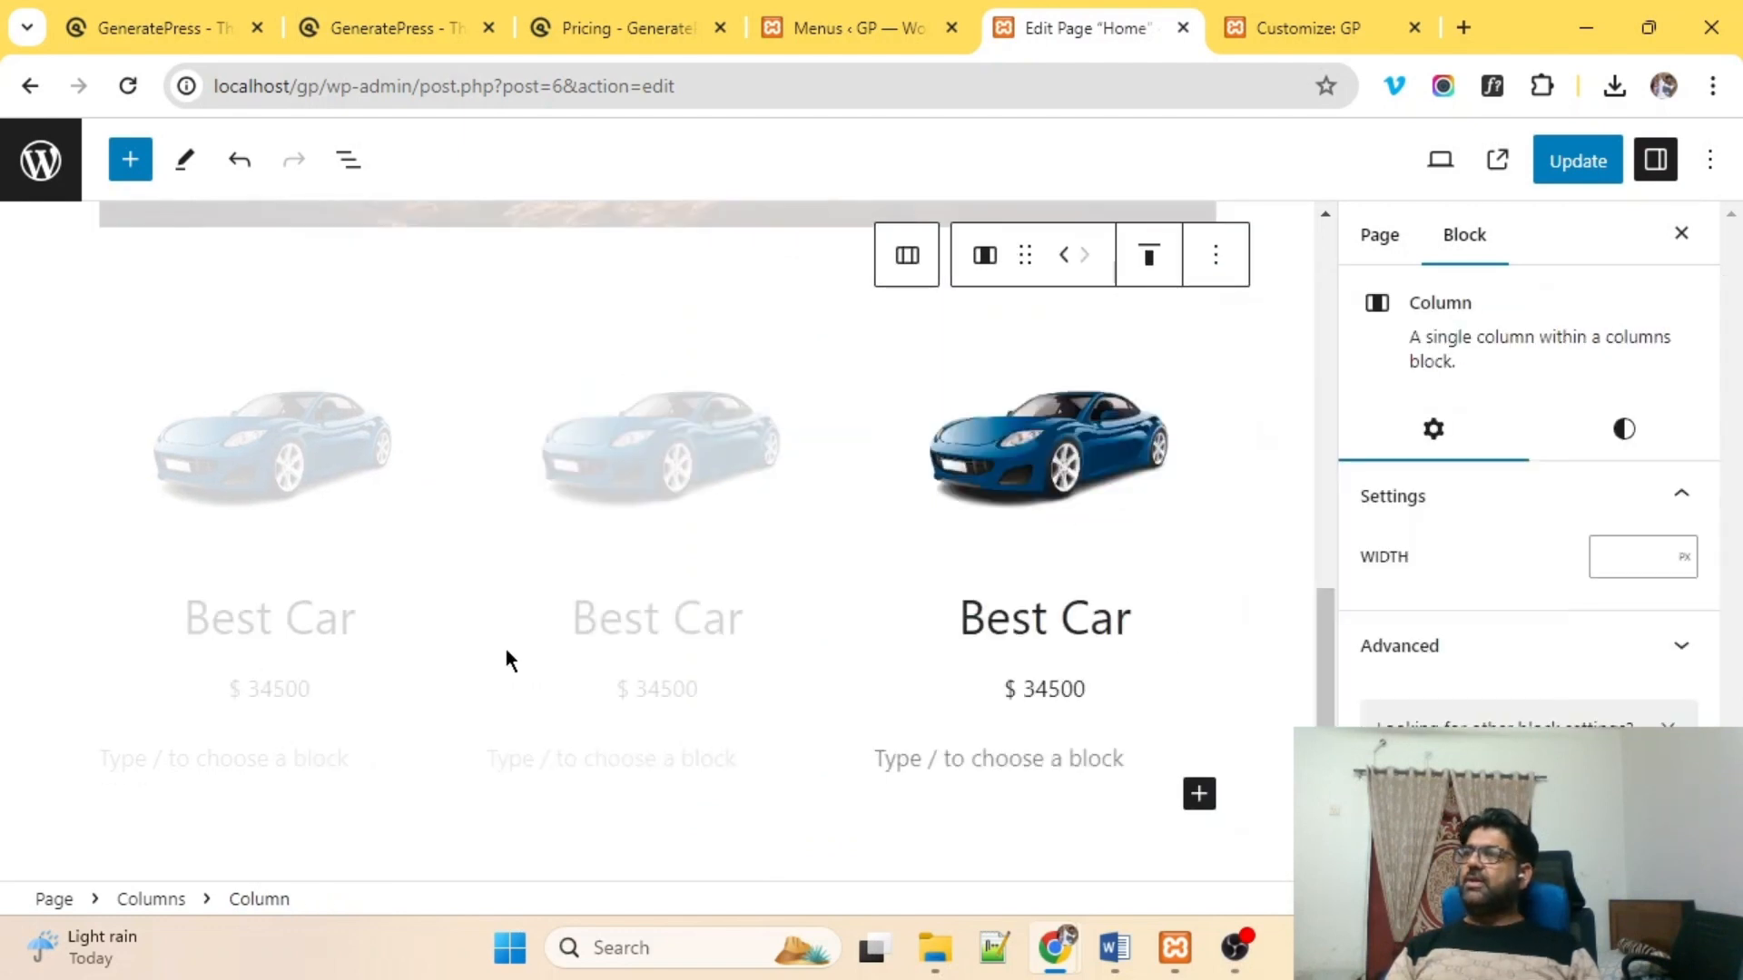
Check the middle $ 34500 price and each column's blue car image.
{"action": "left_click", "coordinate": [508, 690]}
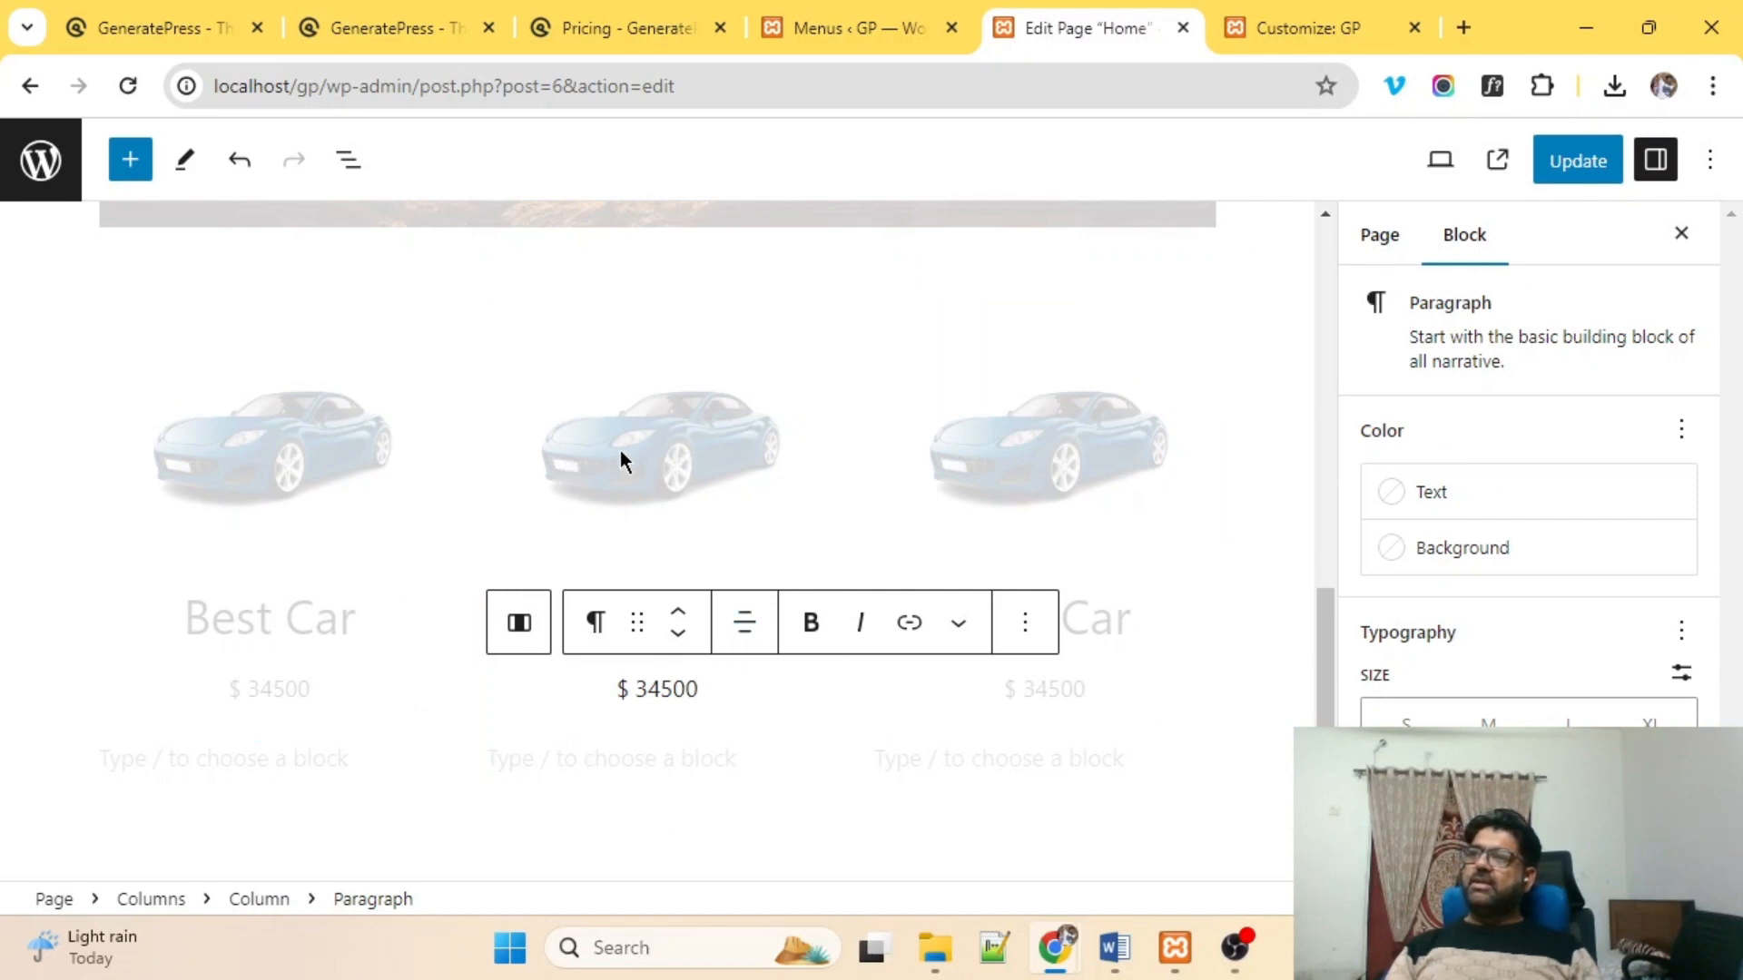
{"action": "left_click", "coordinate": [289, 463]}
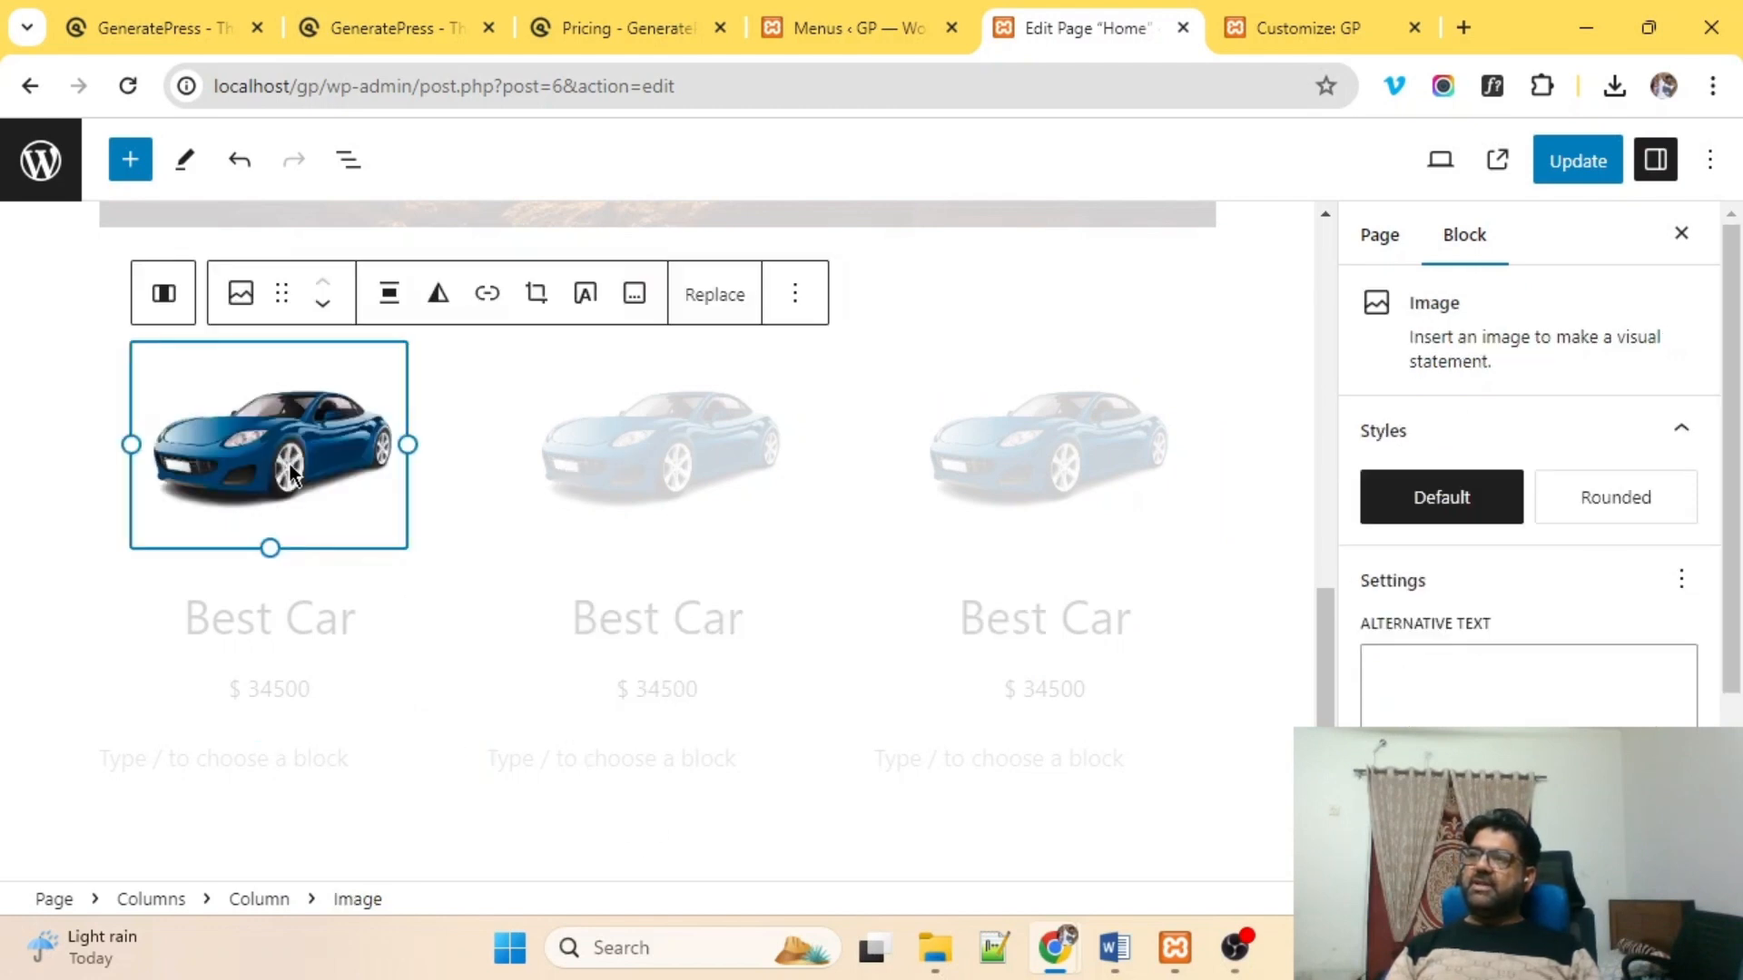
{"action": "left_click", "coordinate": [572, 463]}
{"action": "left_click", "coordinate": [1051, 450]}
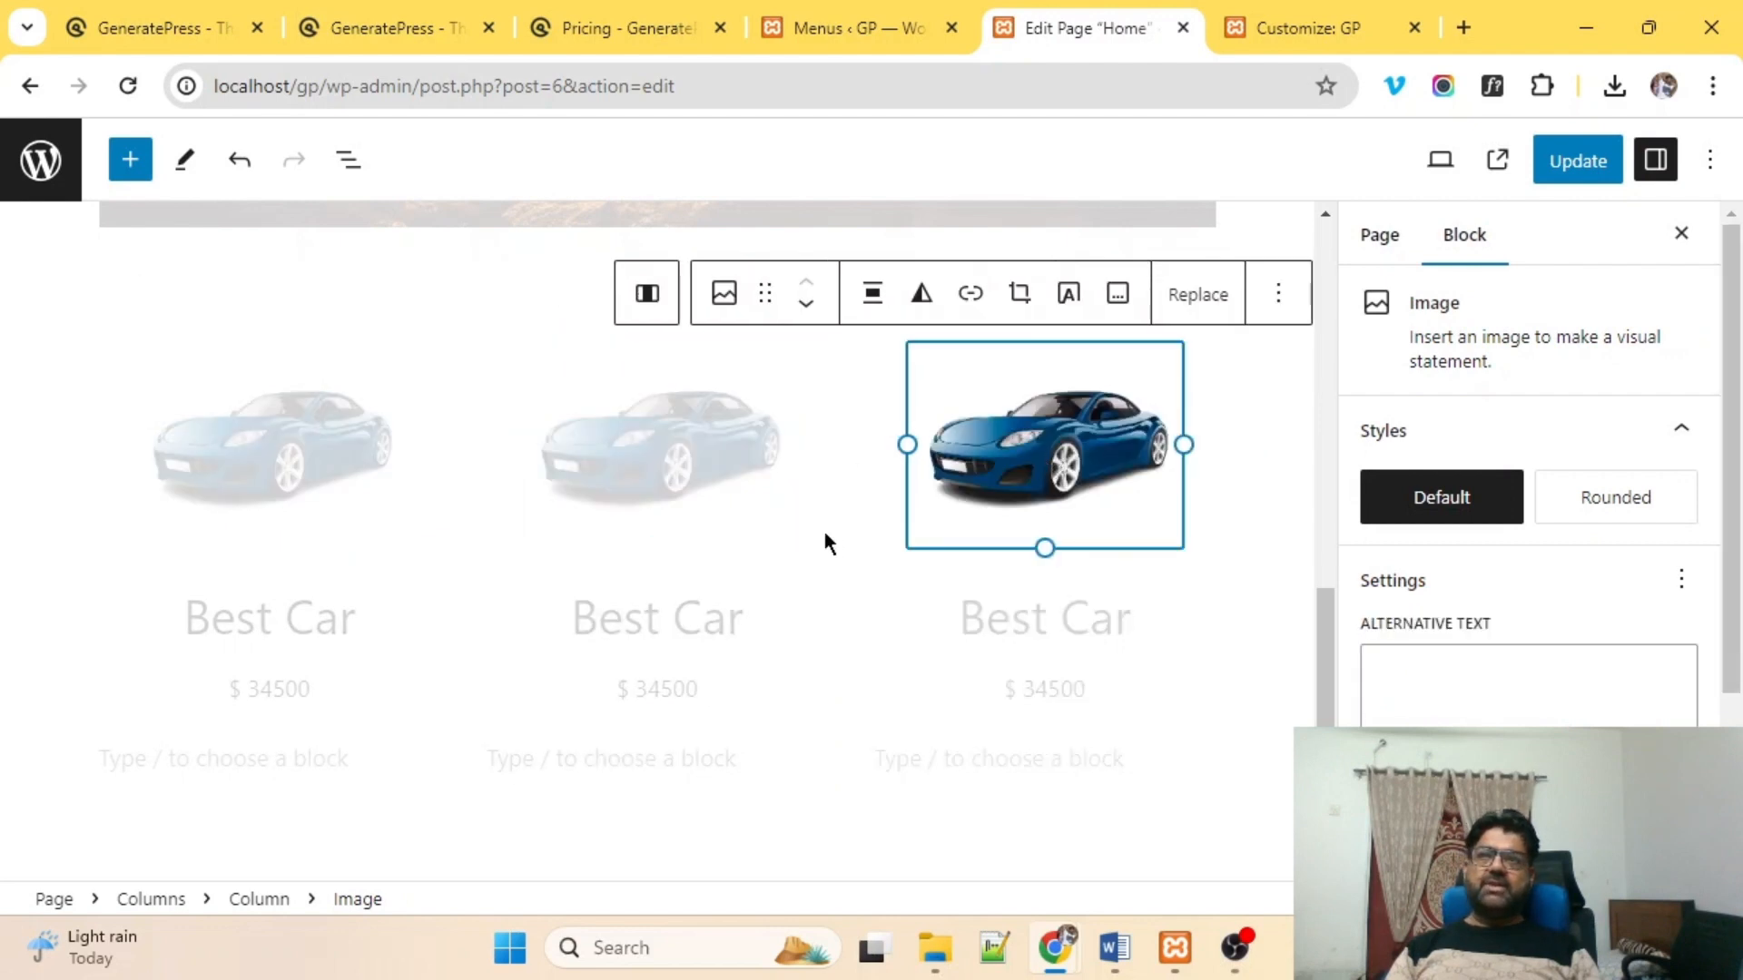
{"action": "scroll", "coordinate": [829, 542], "scroll_direction": "up", "scroll_amount": 5}
Open the live site in a new tab and reload its homepage.
{"action": "left_click", "coordinate": [1571, 168]}
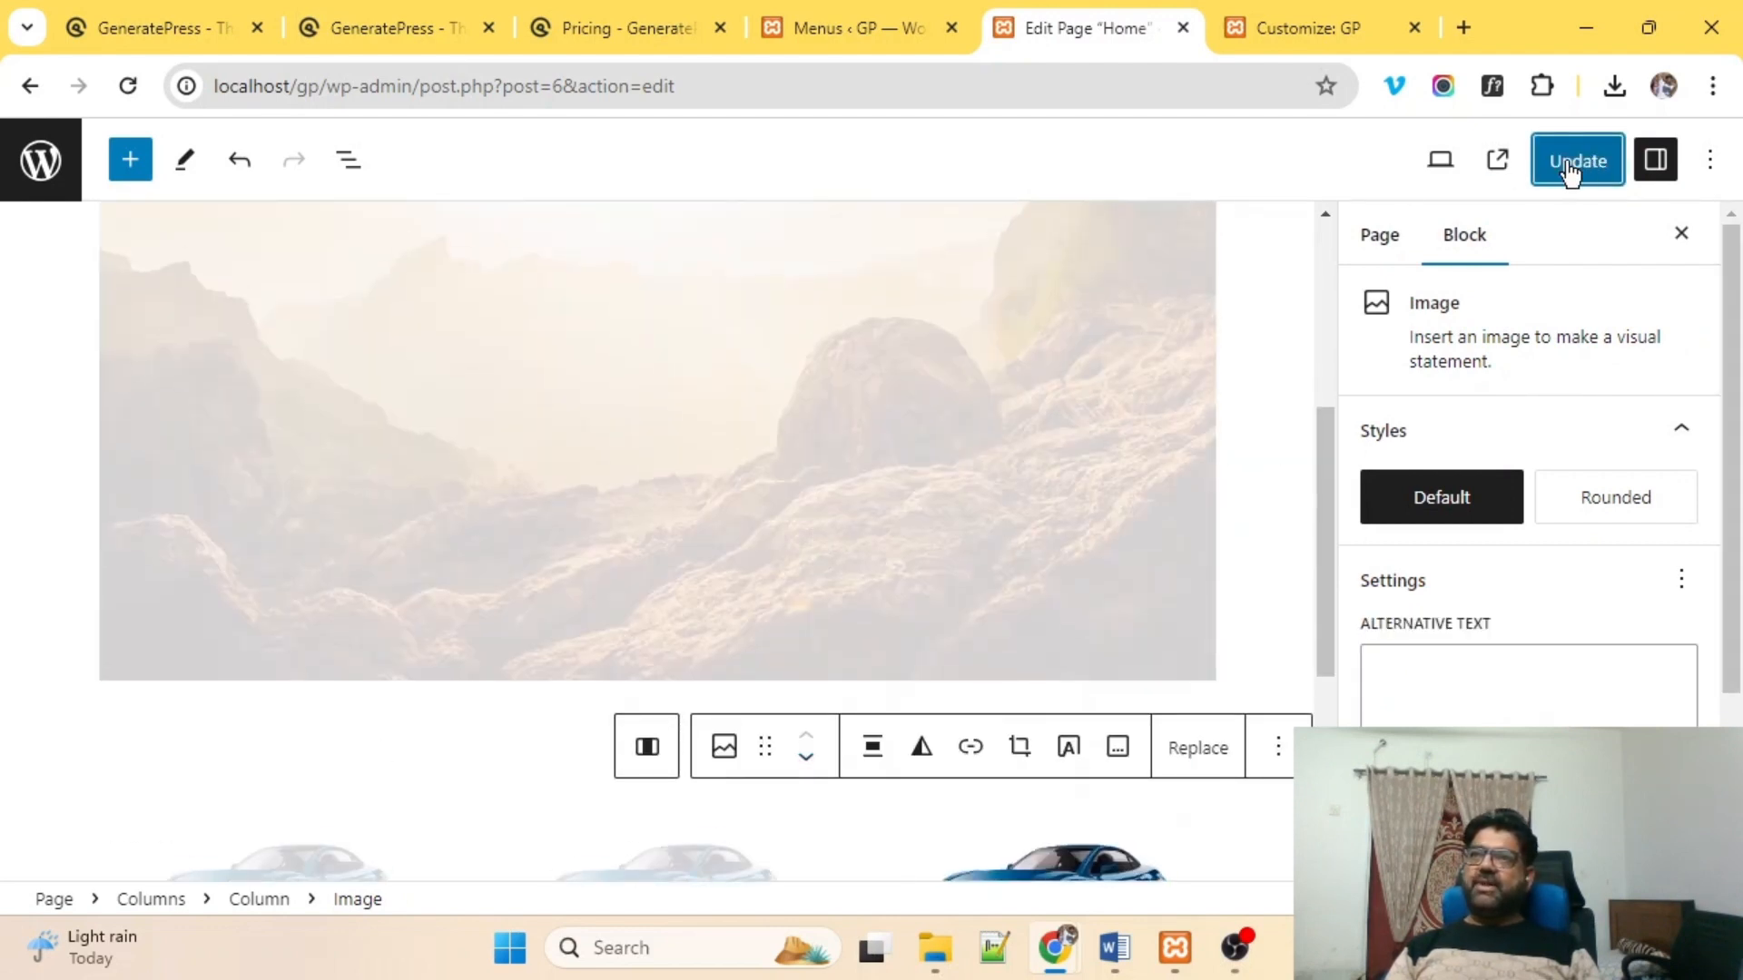
{"action": "left_click", "coordinate": [842, 7]}
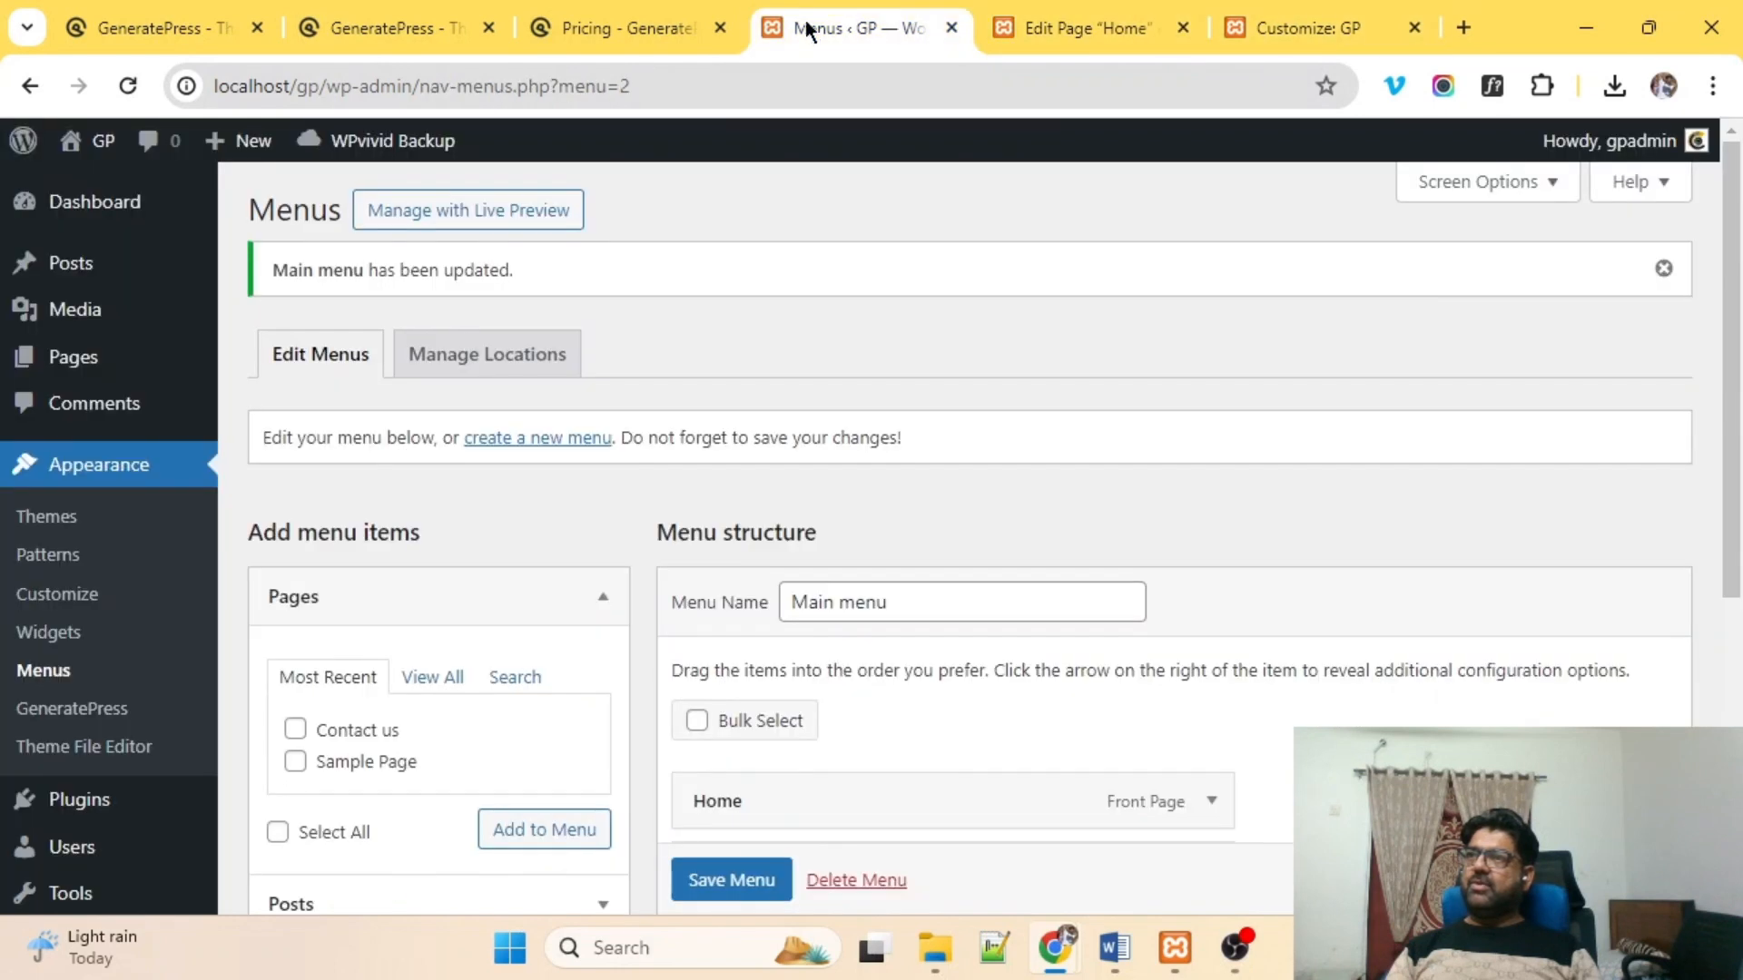
{"action": "middle_click", "coordinate": [188, 180]}
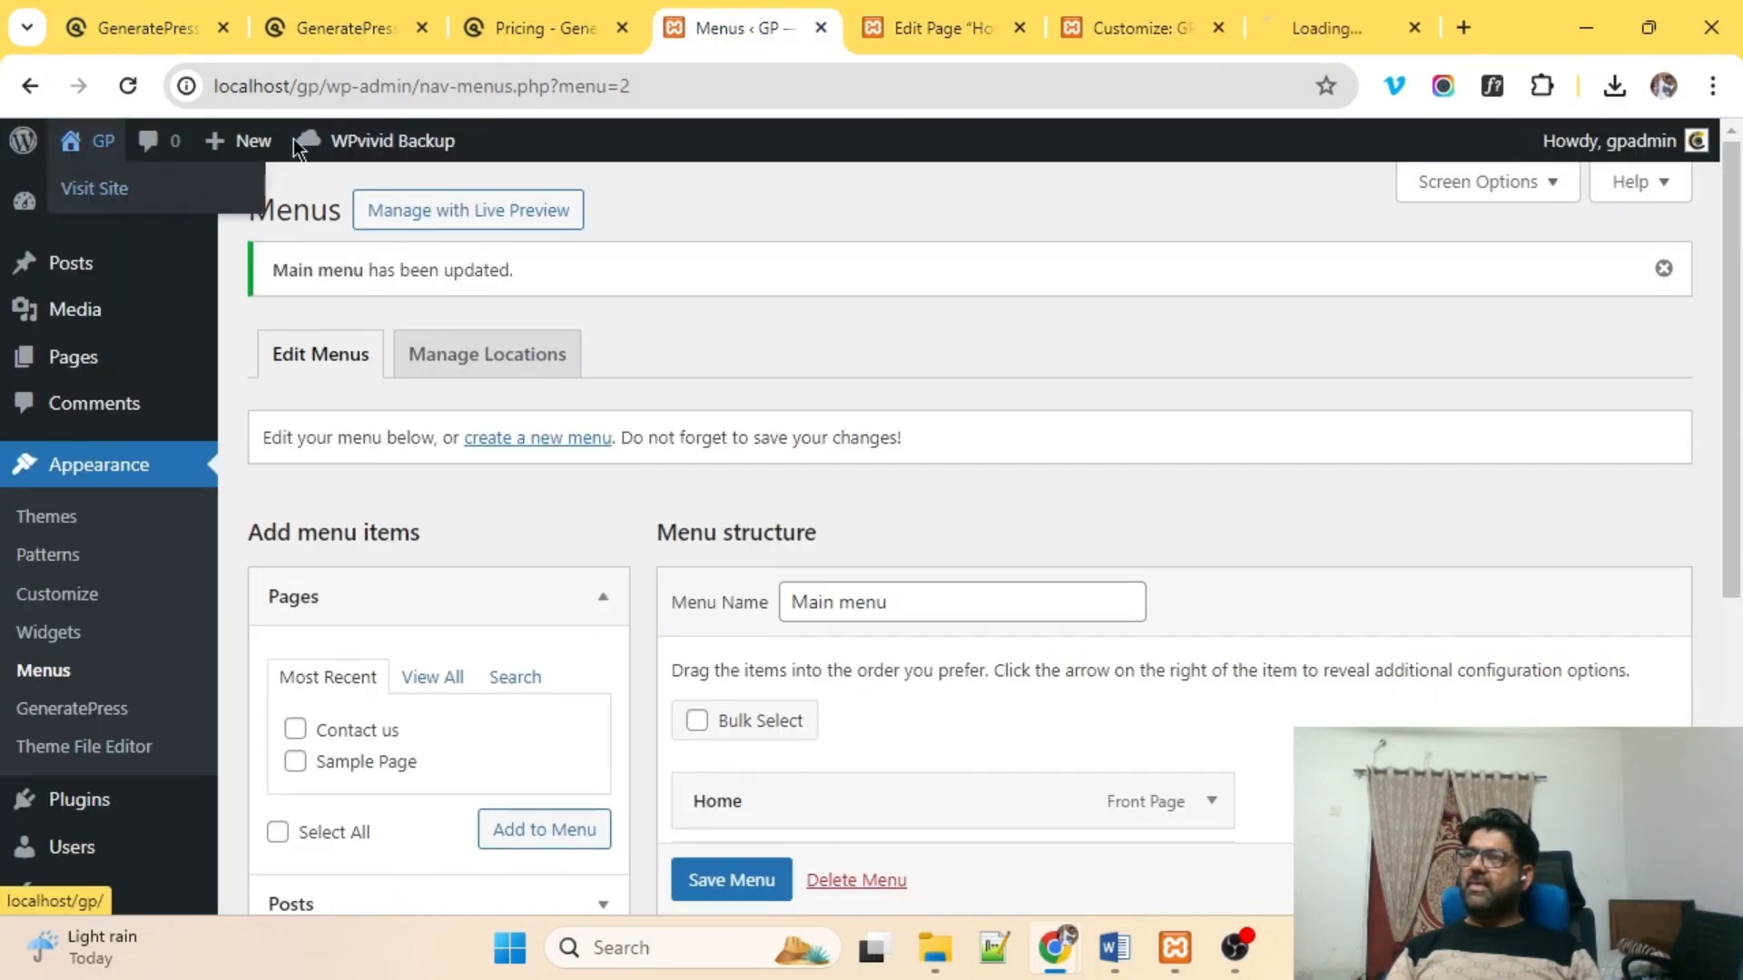
{"action": "left_click", "coordinate": [1305, 25]}
{"action": "left_click", "coordinate": [463, 78]}
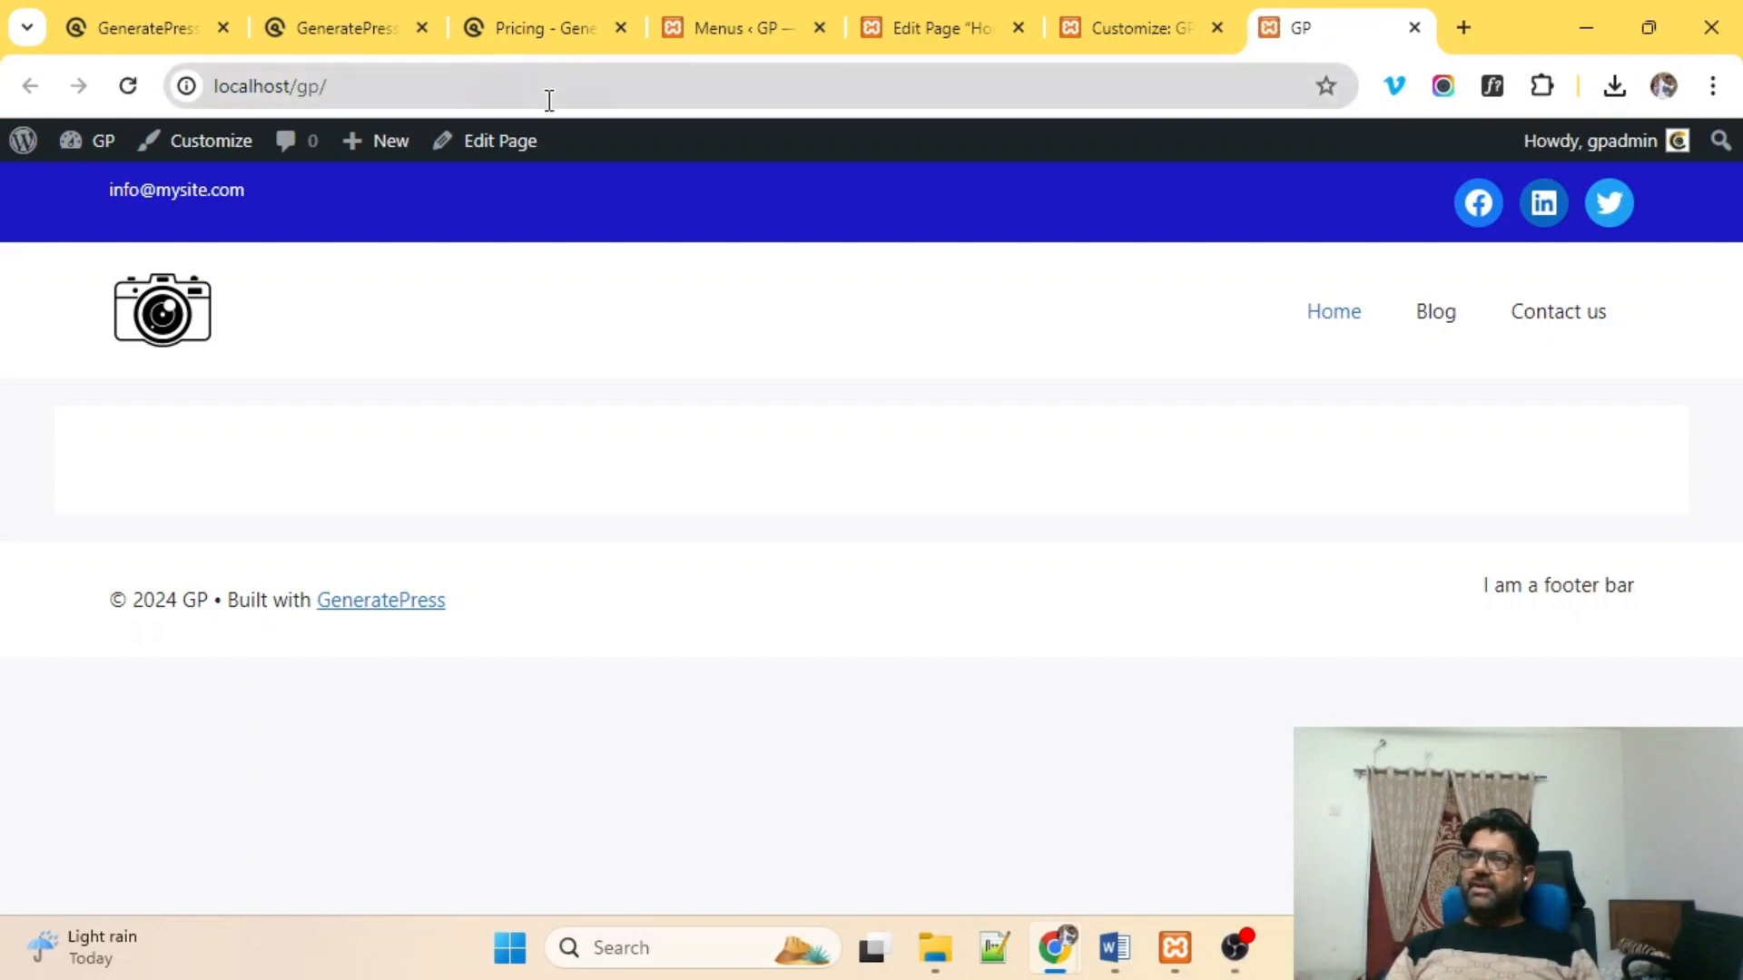
{"action": "left_click", "coordinate": [451, 87]}
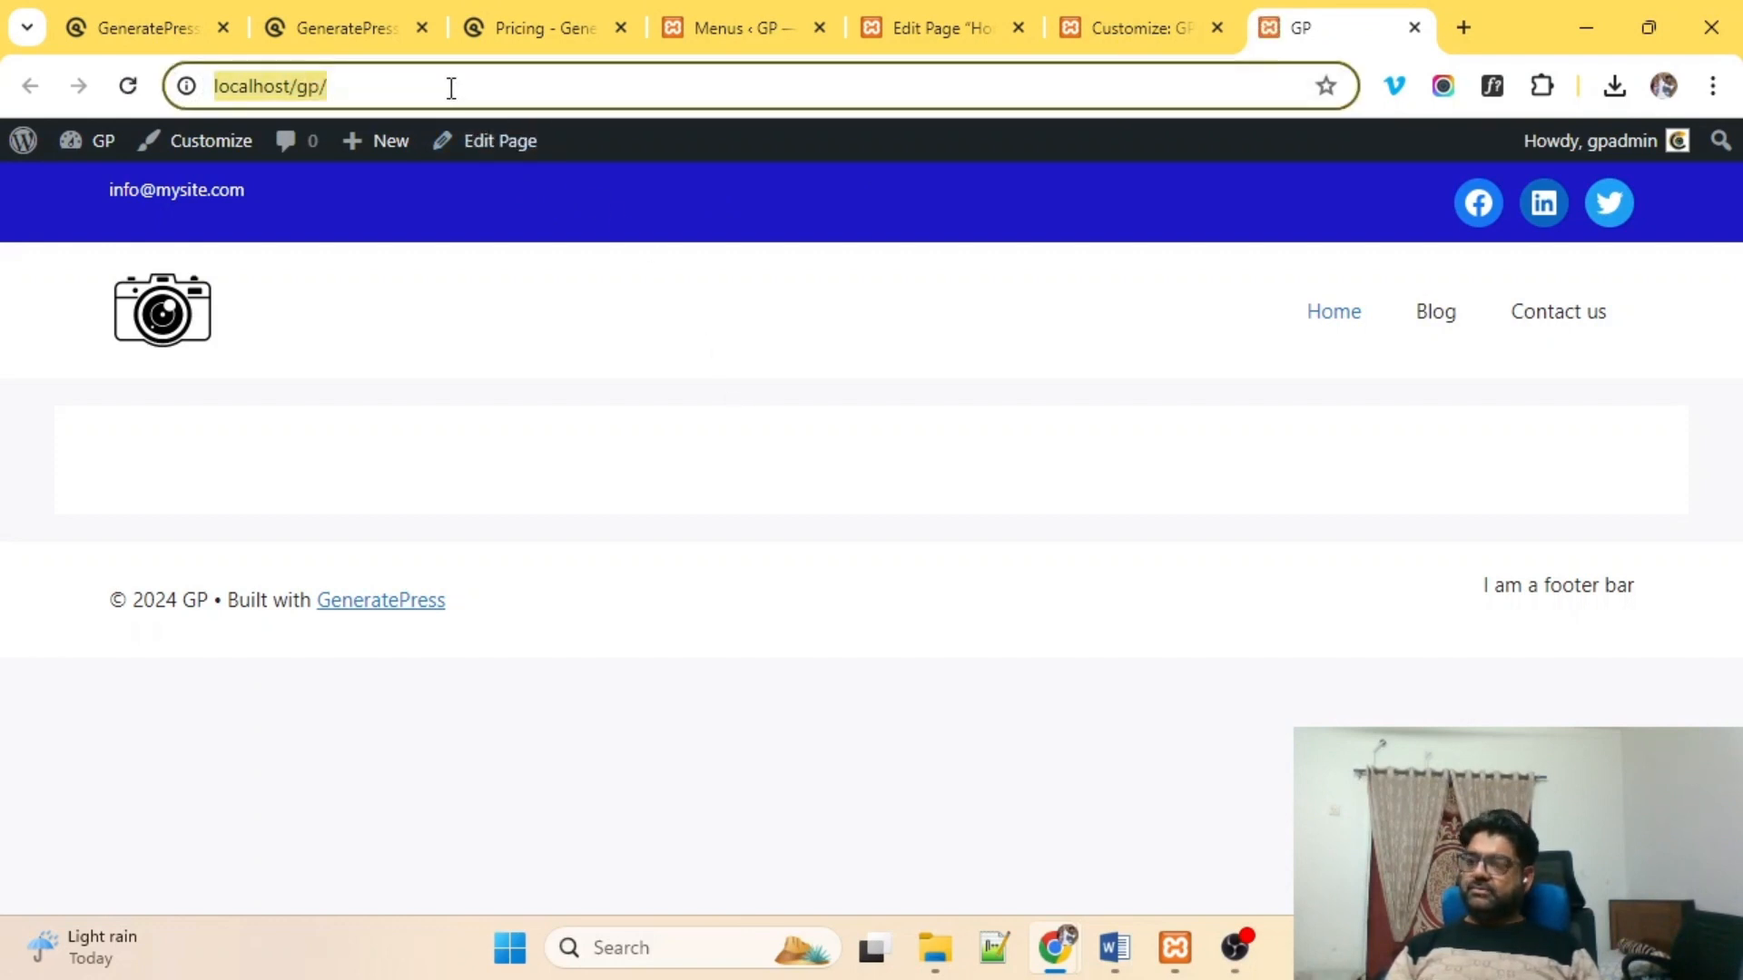
{"action": "key", "text": "Return"}
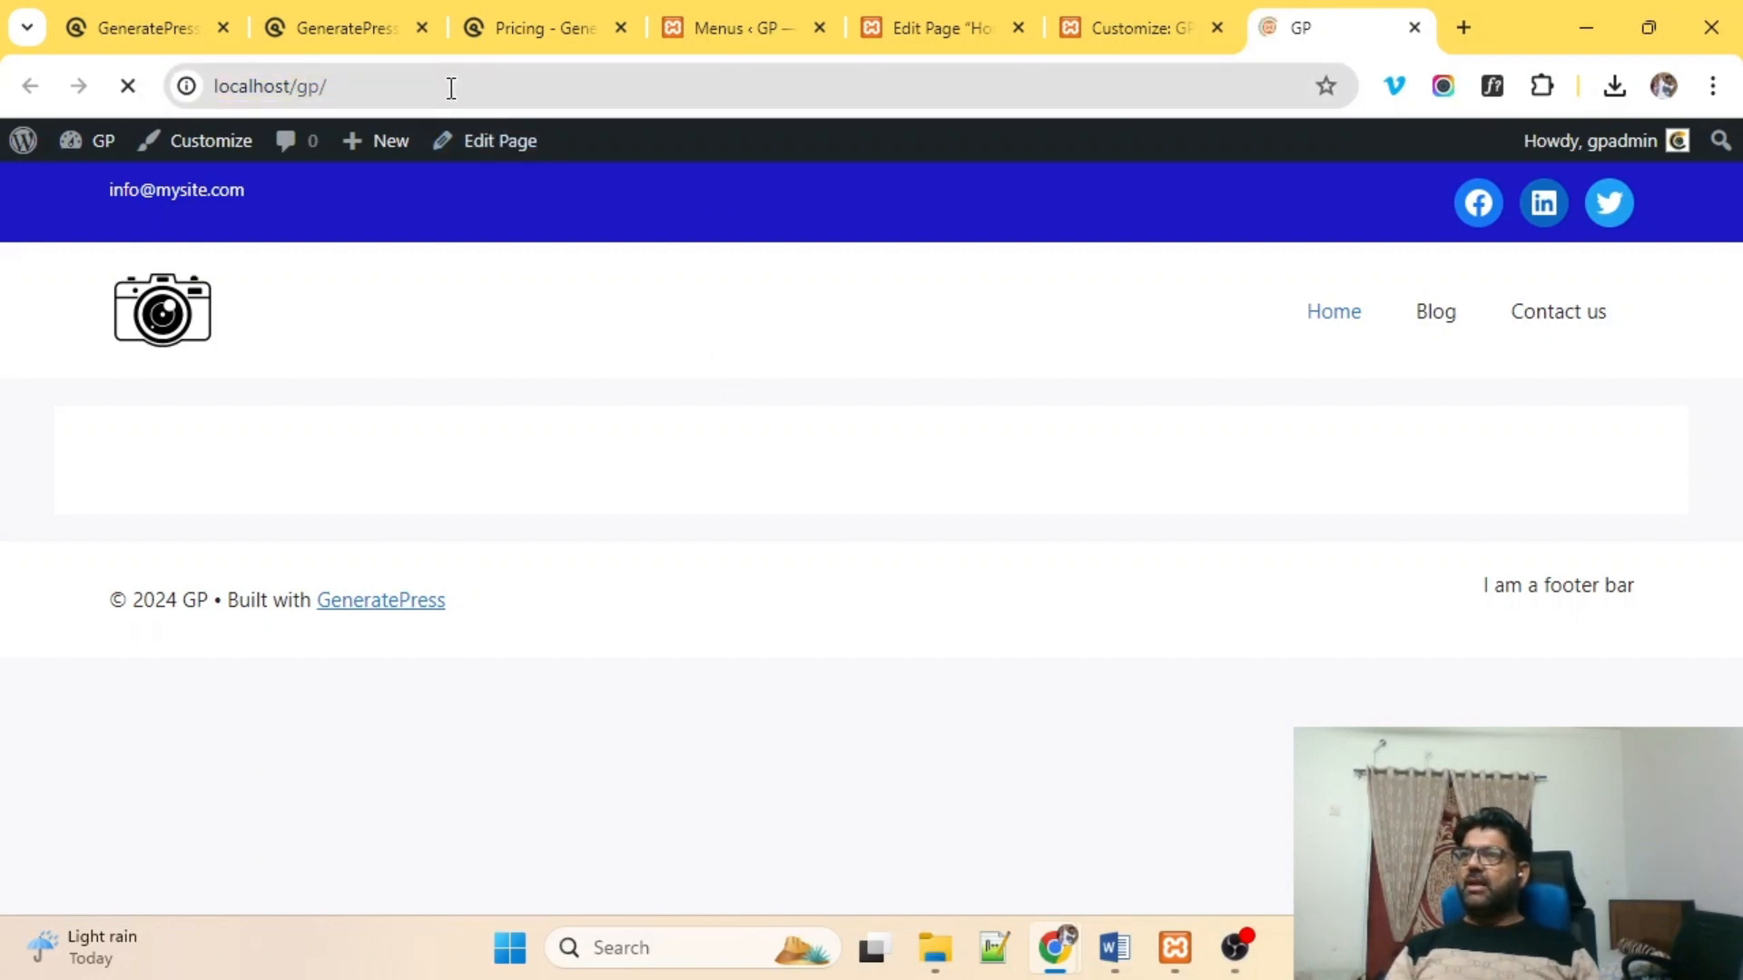
Update the Home page in the editor and view the updated page.
{"action": "left_click", "coordinate": [1134, 27]}
{"action": "left_click", "coordinate": [949, 13]}
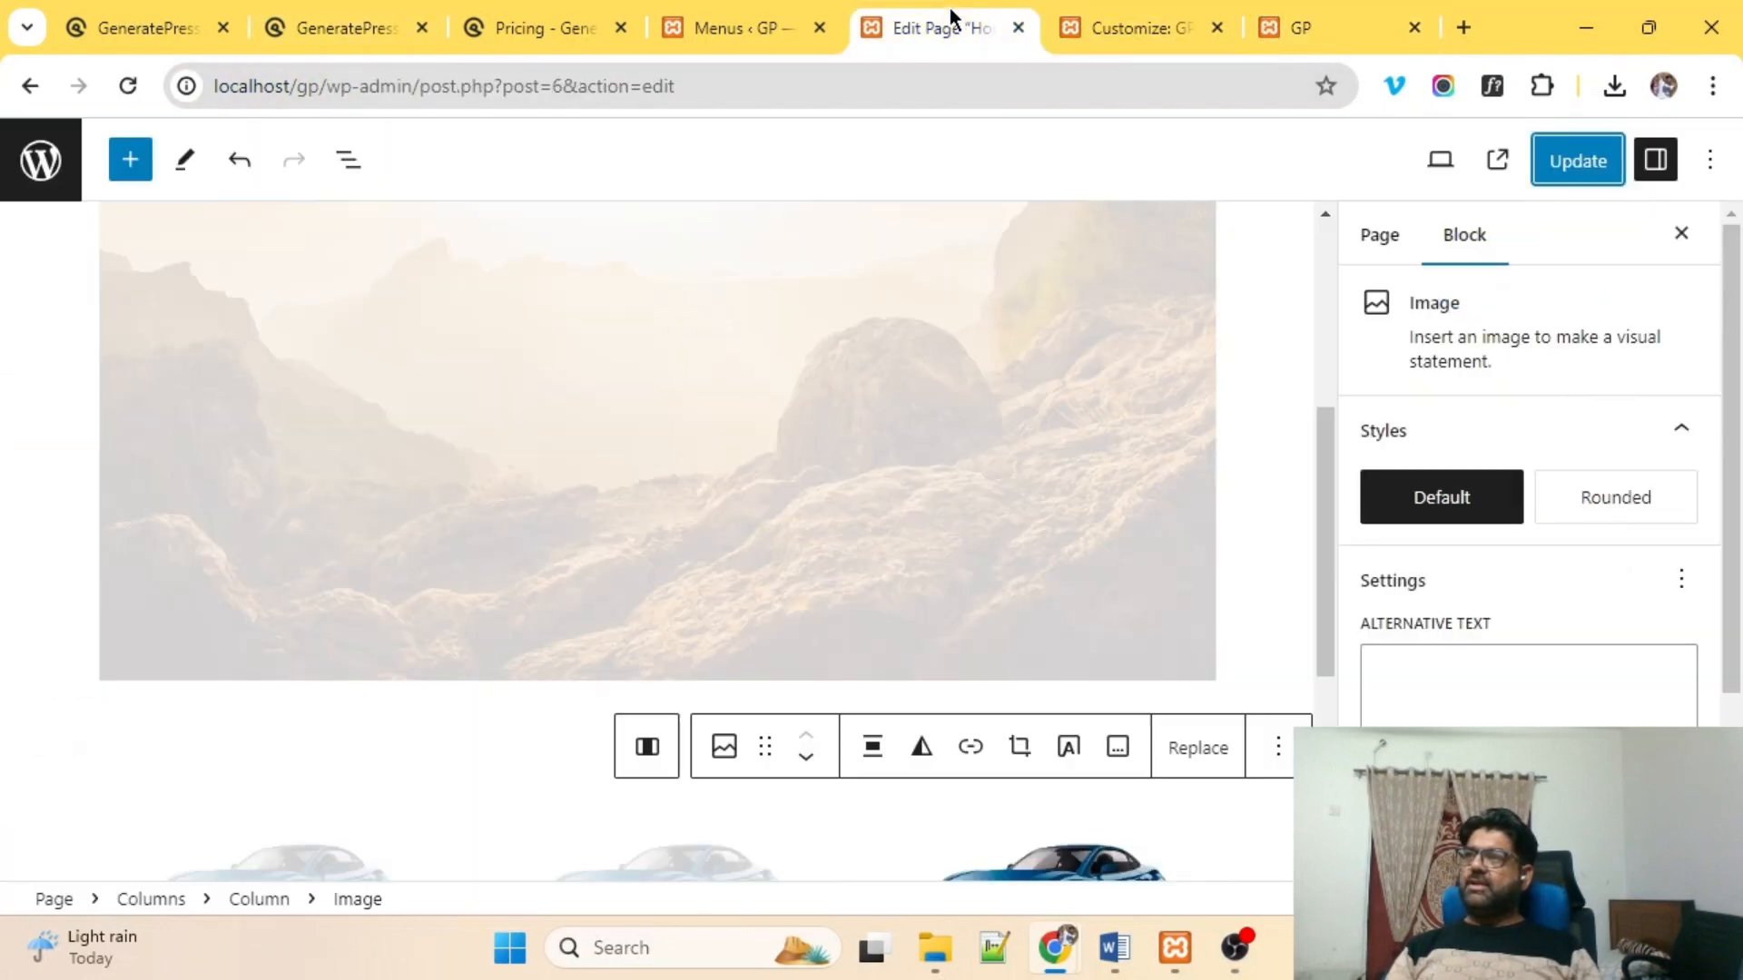
{"action": "left_click", "coordinate": [1584, 163]}
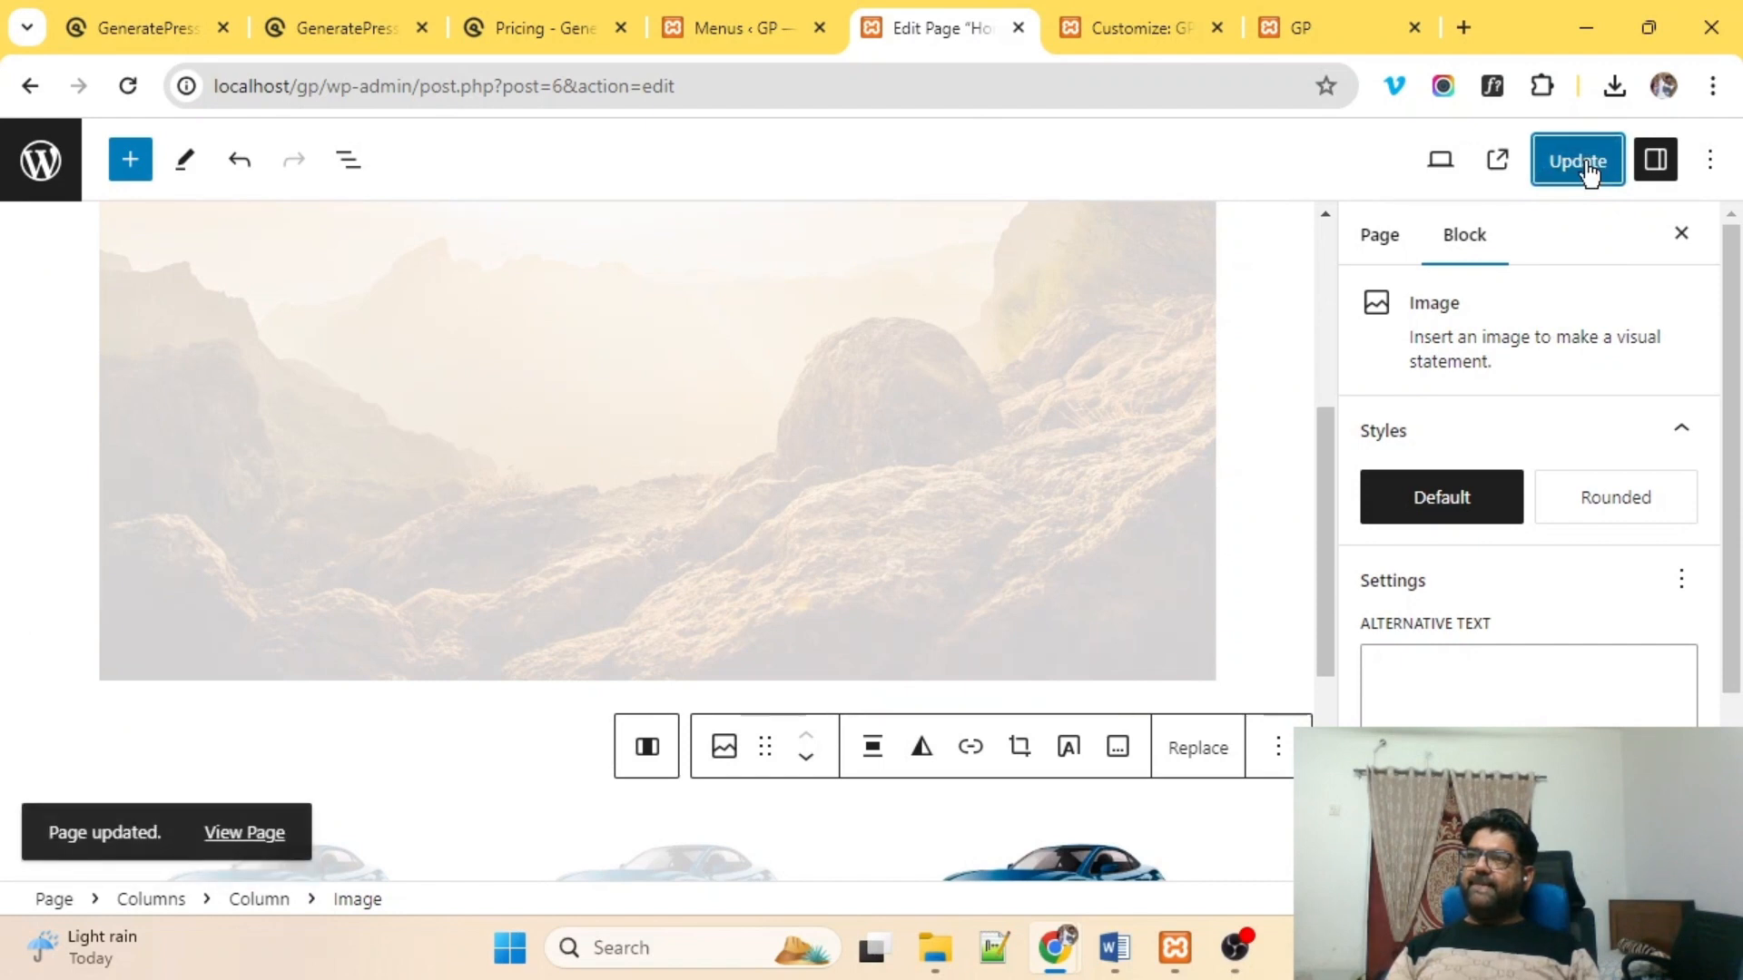
{"action": "left_click", "coordinate": [244, 832]}
{"action": "left_click", "coordinate": [964, 20]}
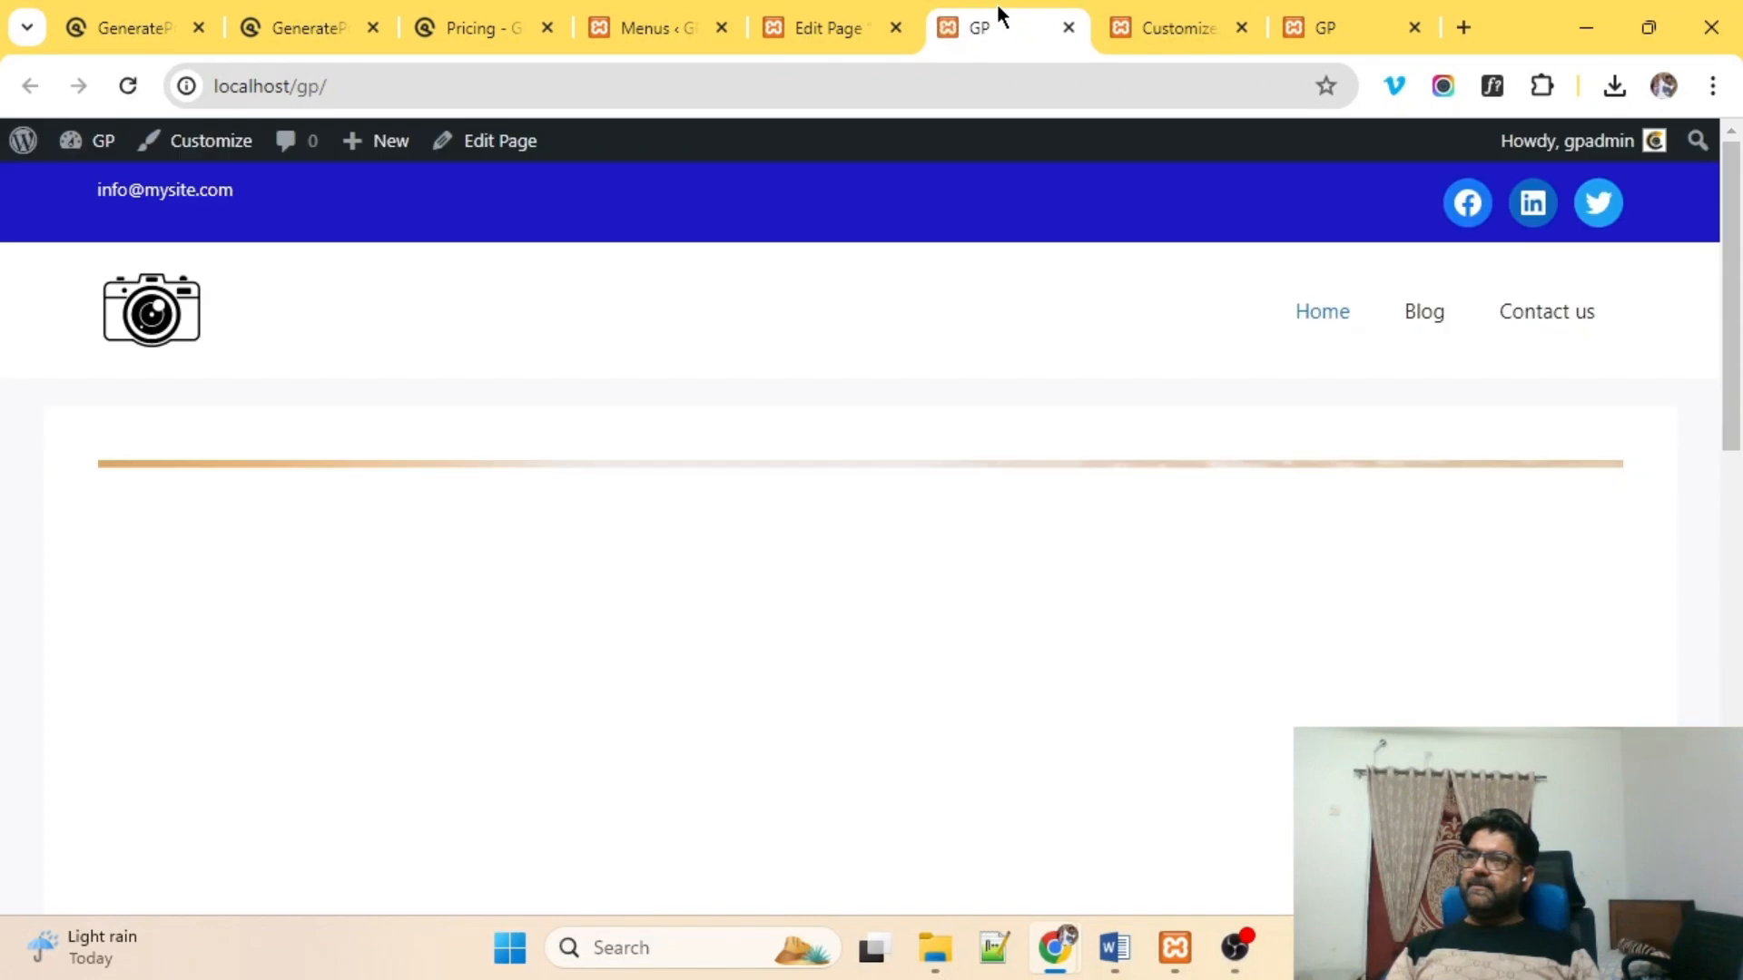
Inspect the live front page's header, banner, Best Car headings and $ 34500 prices.
{"action": "scroll", "coordinate": [662, 574], "scroll_direction": "down", "scroll_amount": 5}
{"action": "scroll", "coordinate": [672, 527], "scroll_direction": "down", "scroll_amount": 3}
{"action": "scroll", "coordinate": [799, 487], "scroll_direction": "up", "scroll_amount": 10}
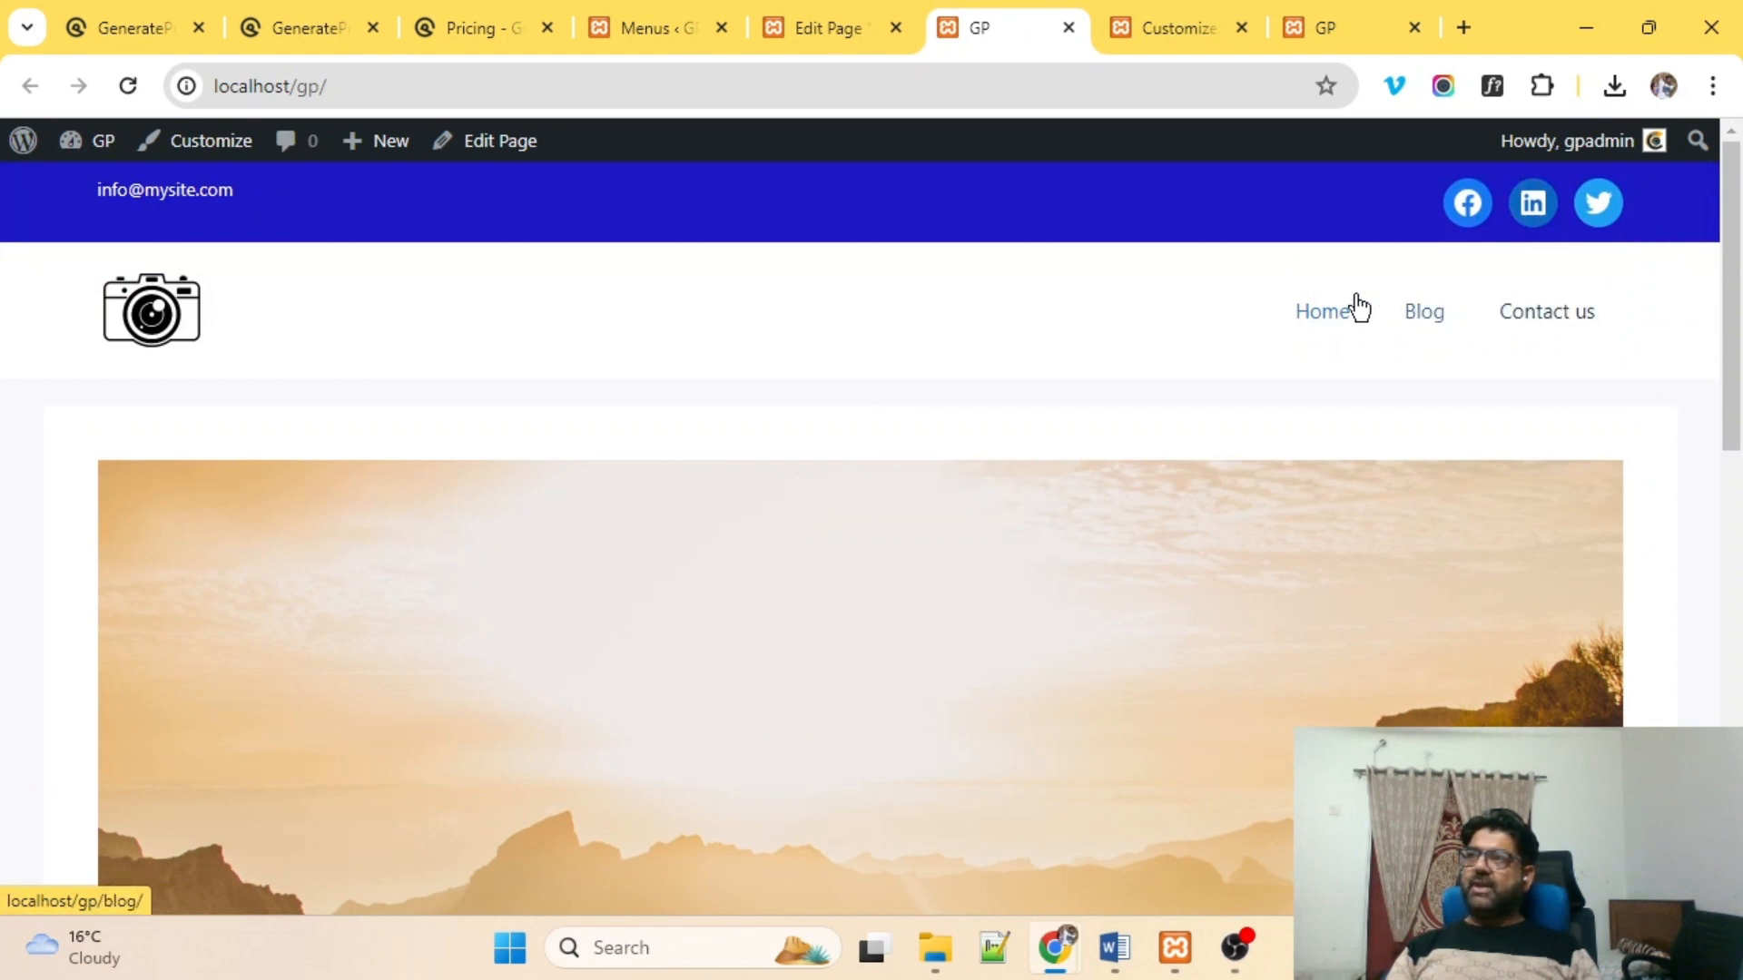
{"action": "left_click_drag", "start_coordinate": [87, 202], "coordinate": [276, 193]}
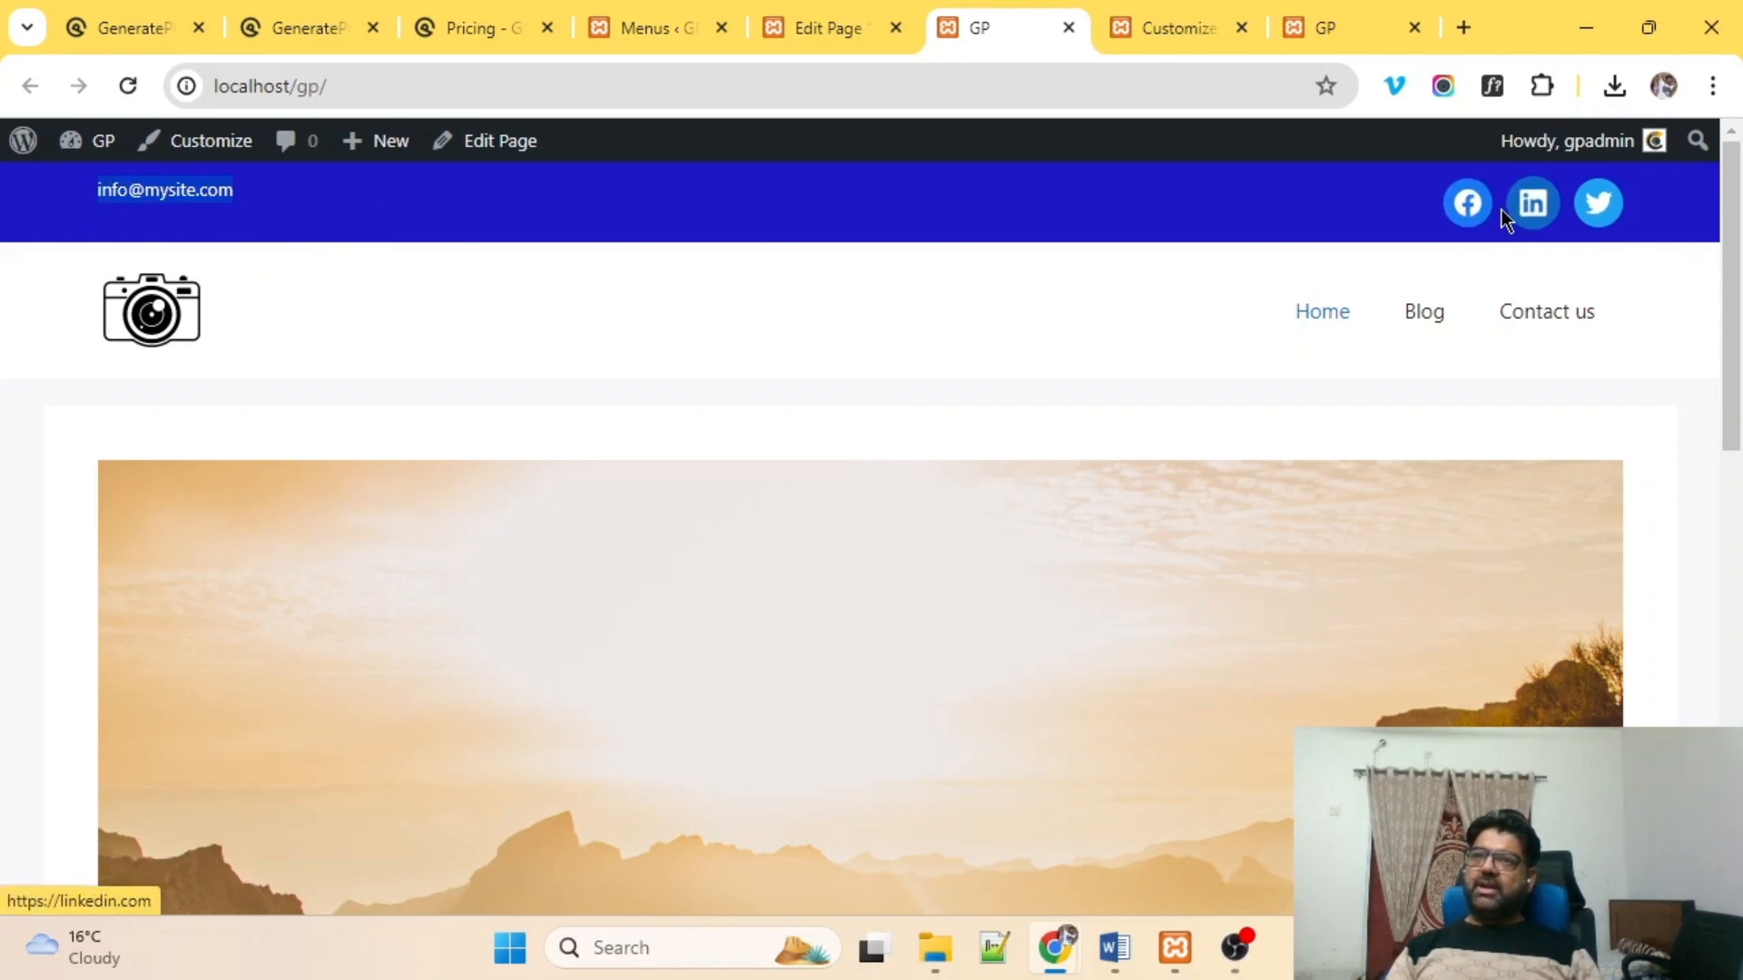
{"action": "scroll", "coordinate": [880, 430], "scroll_direction": "down", "scroll_amount": 8}
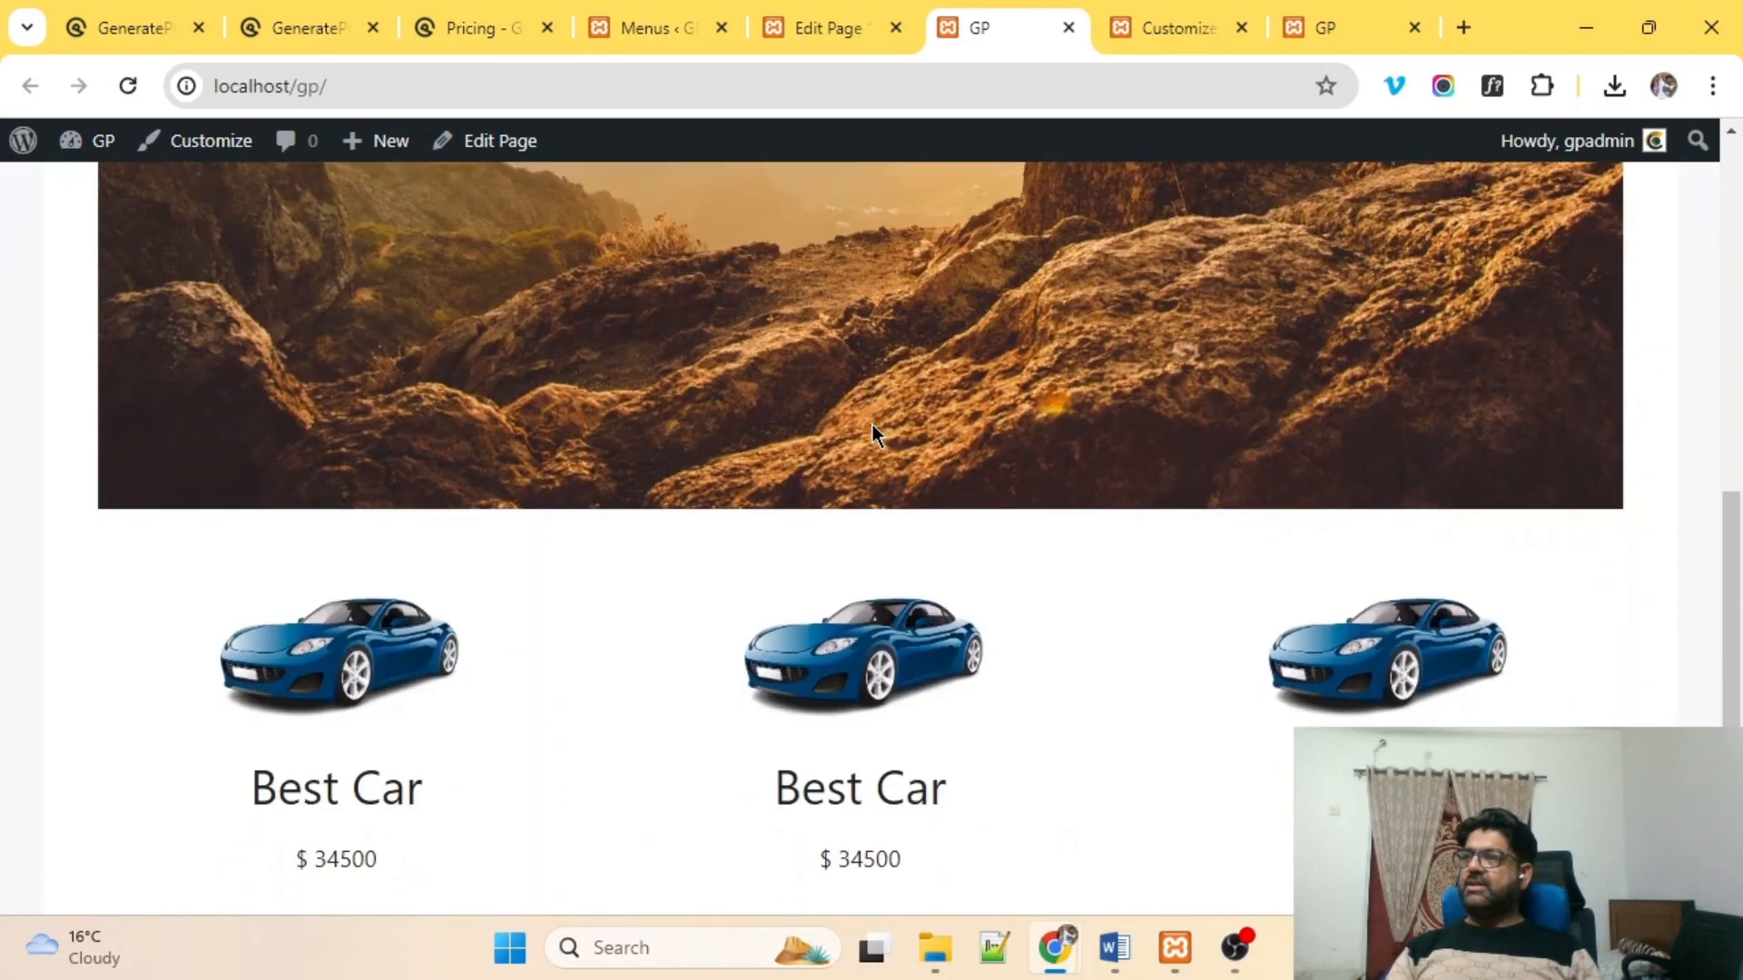
{"action": "scroll", "coordinate": [873, 427], "scroll_direction": "down", "scroll_amount": 3}
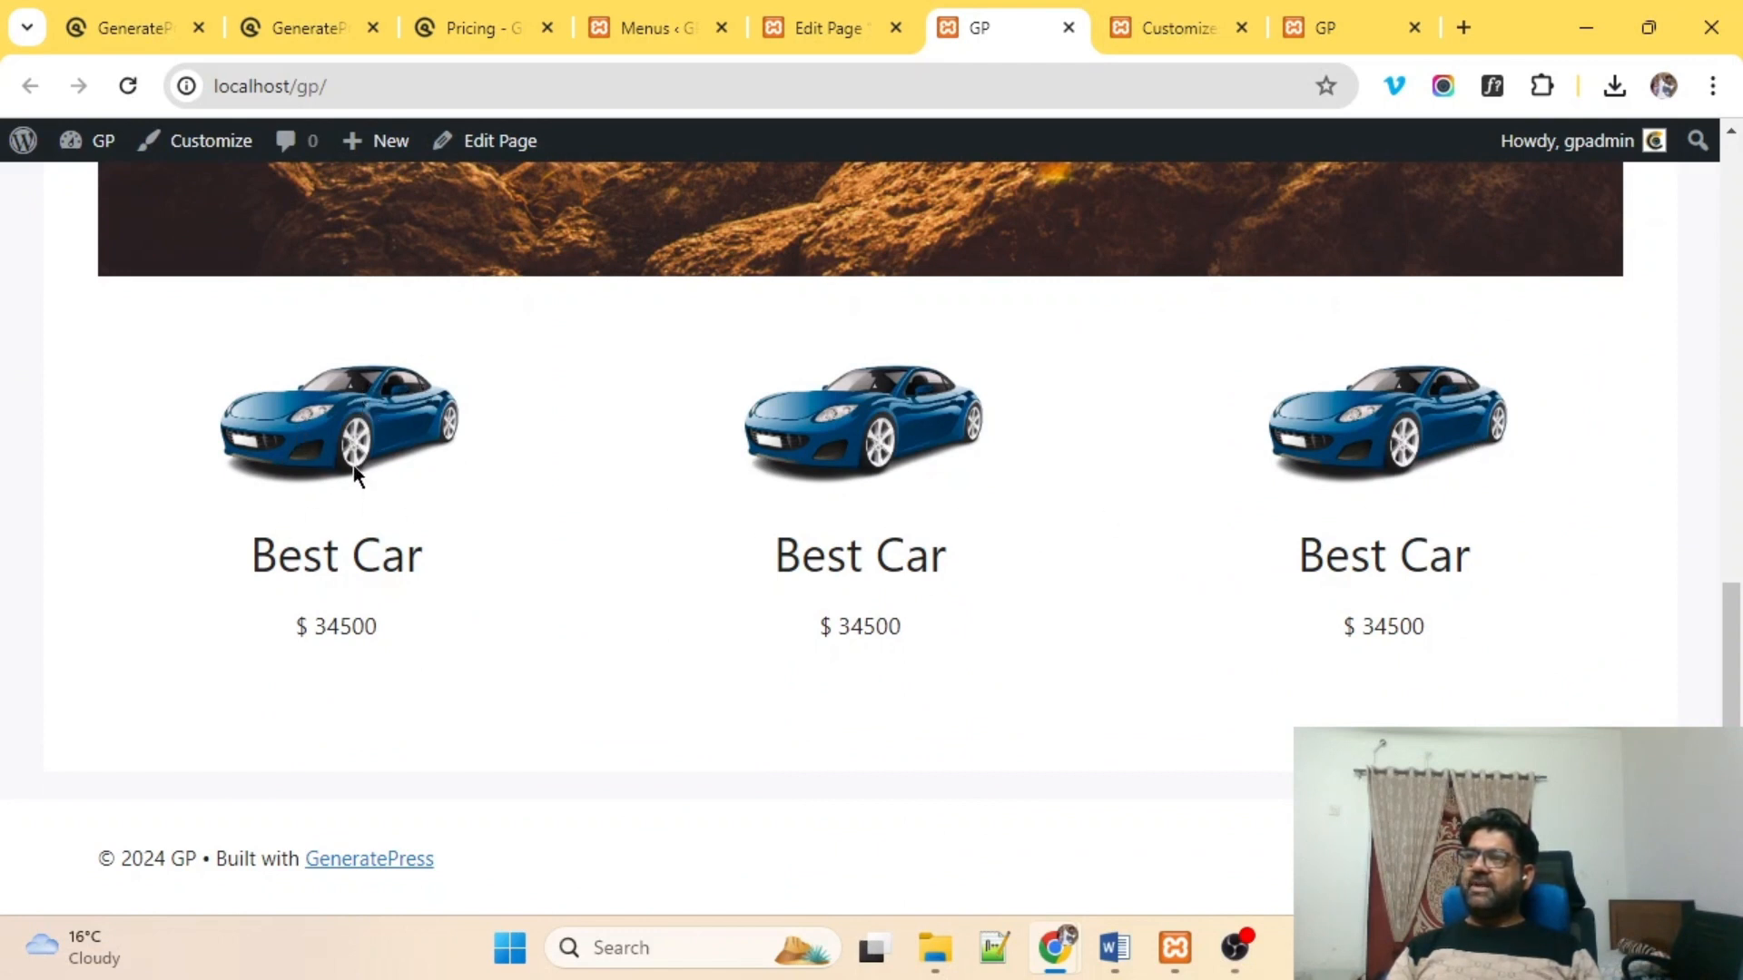
{"action": "double_click", "coordinate": [381, 577]}
{"action": "double_click", "coordinate": [337, 635]}
{"action": "double_click", "coordinate": [865, 637]}
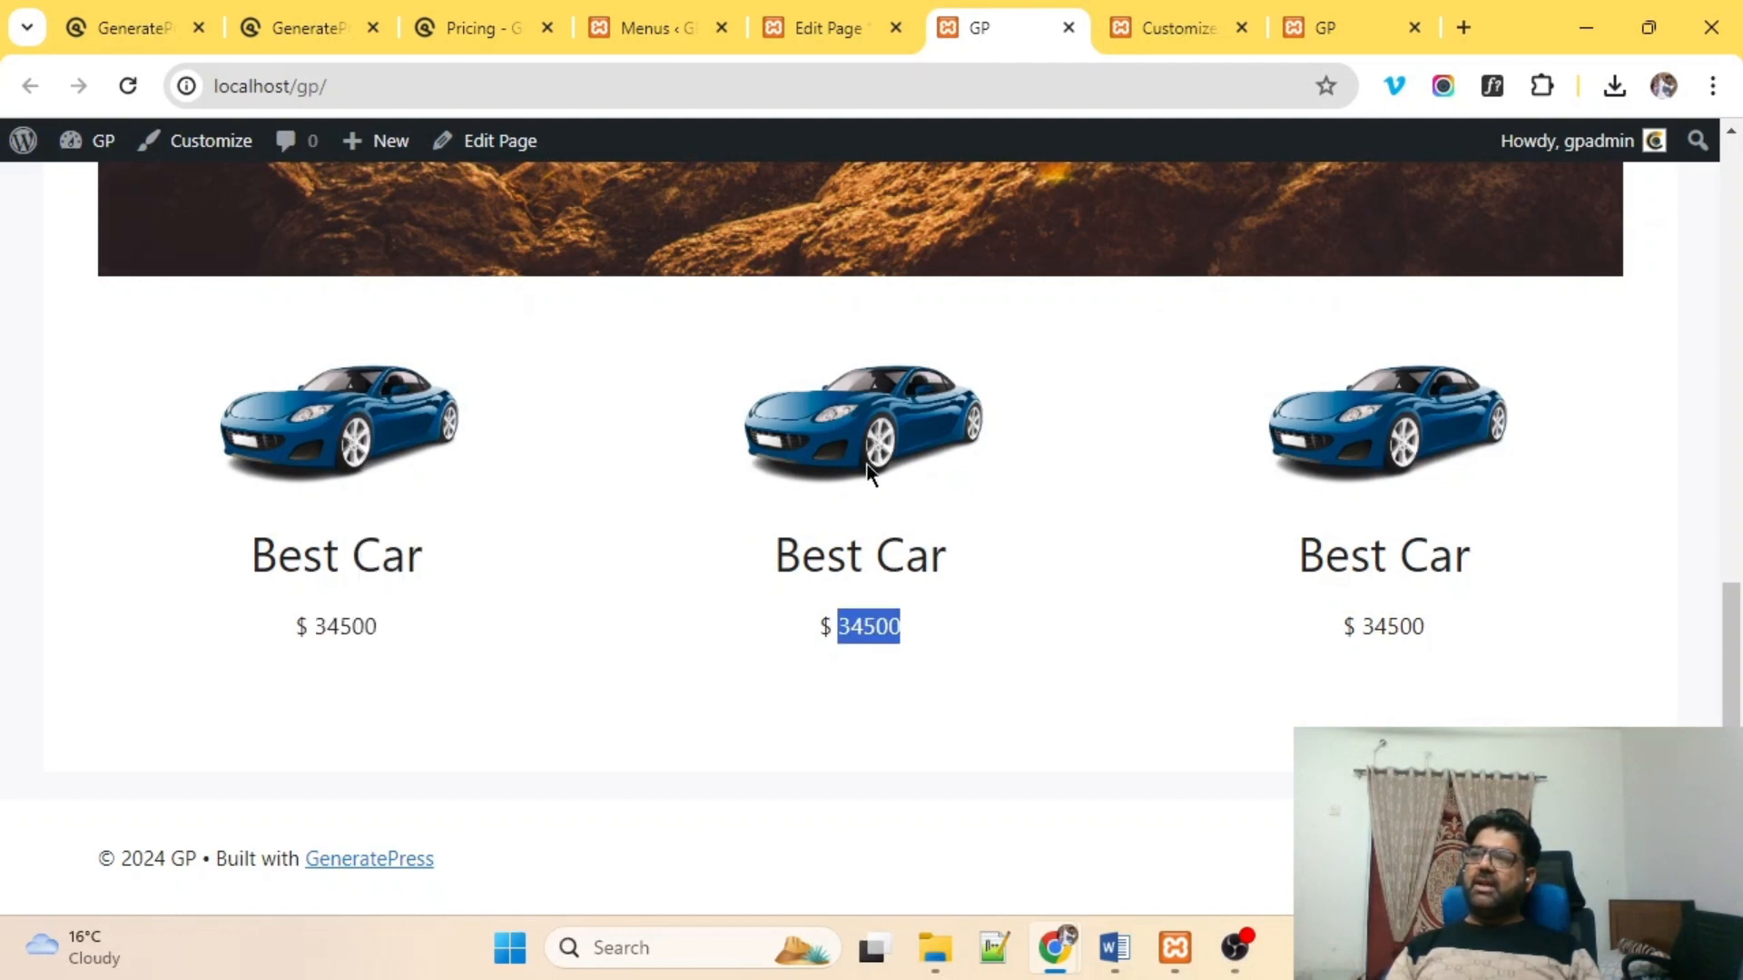
Insert a Buttons block below the first column's $ 34500 price.
{"action": "left_click", "coordinate": [853, 40]}
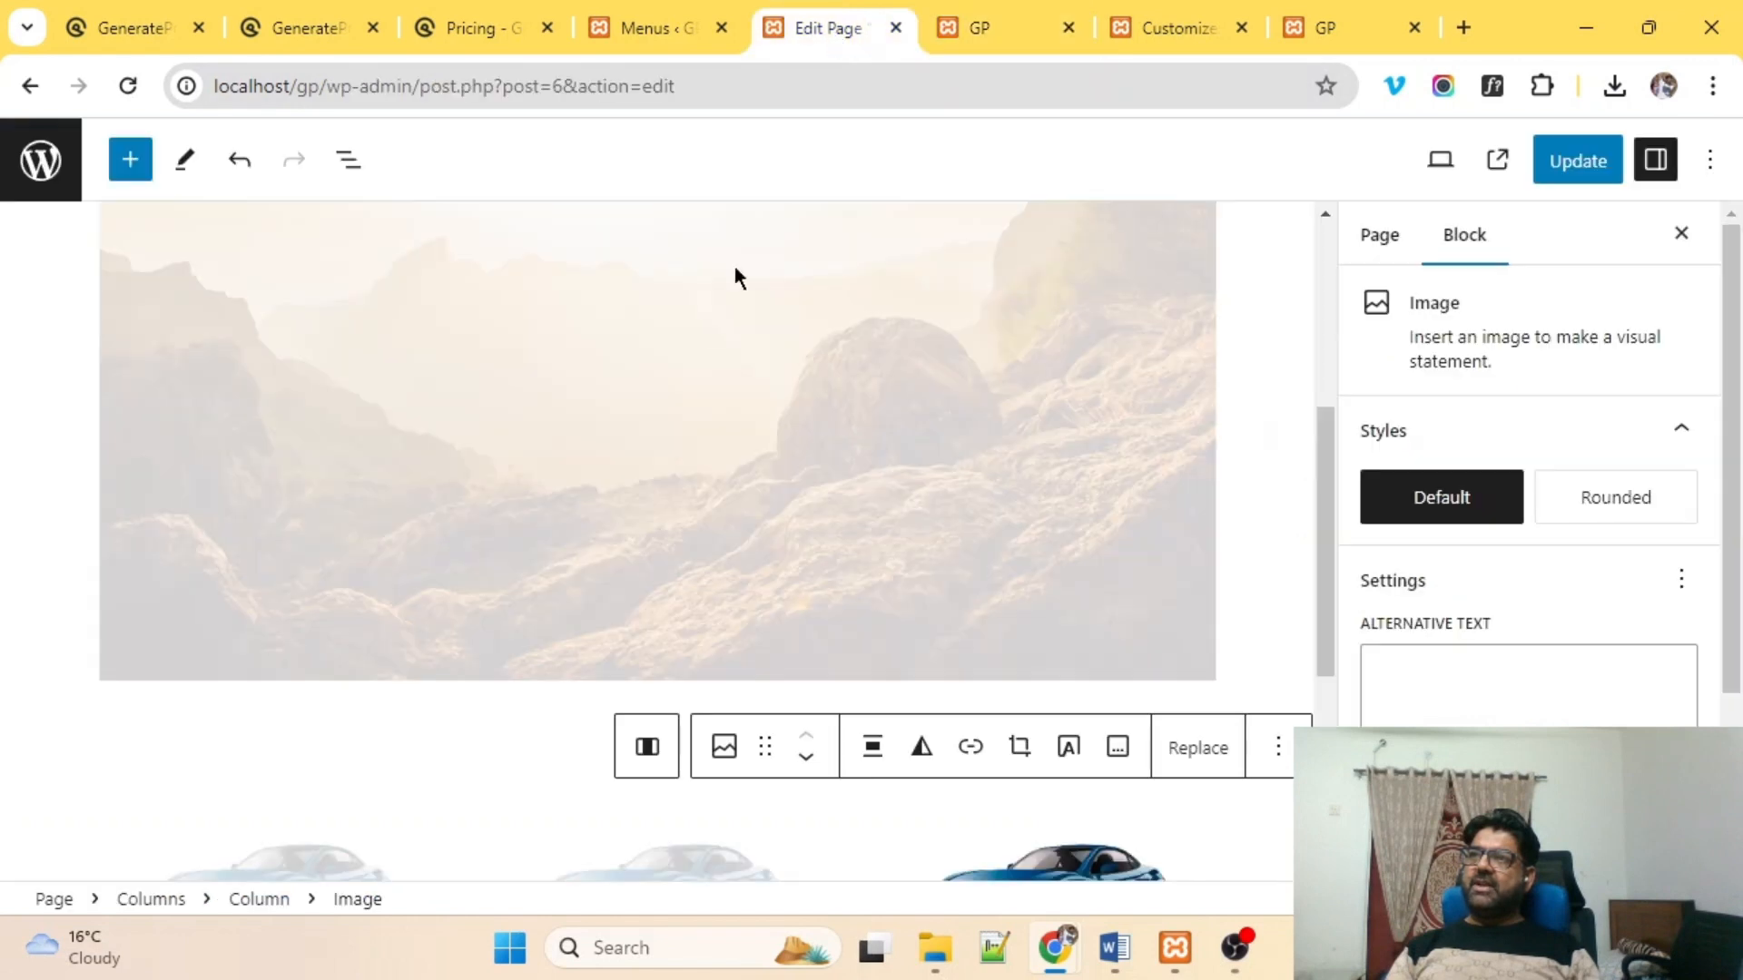
{"action": "scroll", "coordinate": [540, 554], "scroll_direction": "down", "scroll_amount": 5}
{"action": "left_click", "coordinate": [279, 705]}
{"action": "left_click", "coordinate": [318, 761]}
{"action": "left_click", "coordinate": [424, 757]}
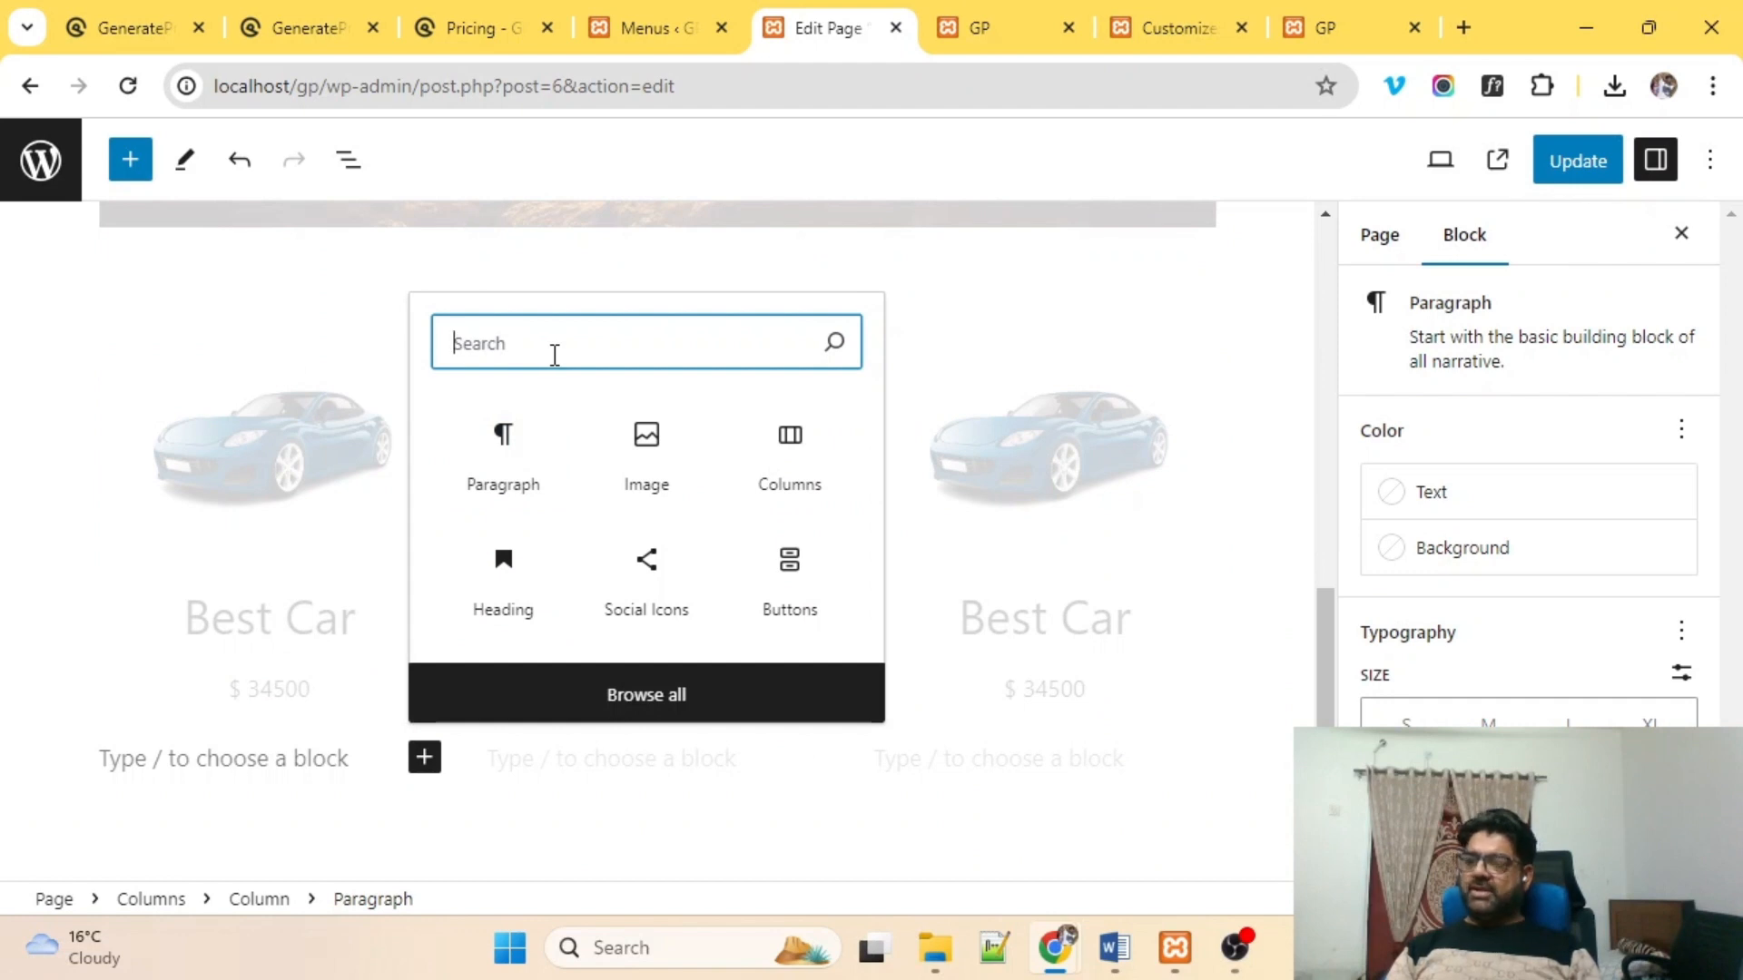
{"action": "type", "text": "button"}
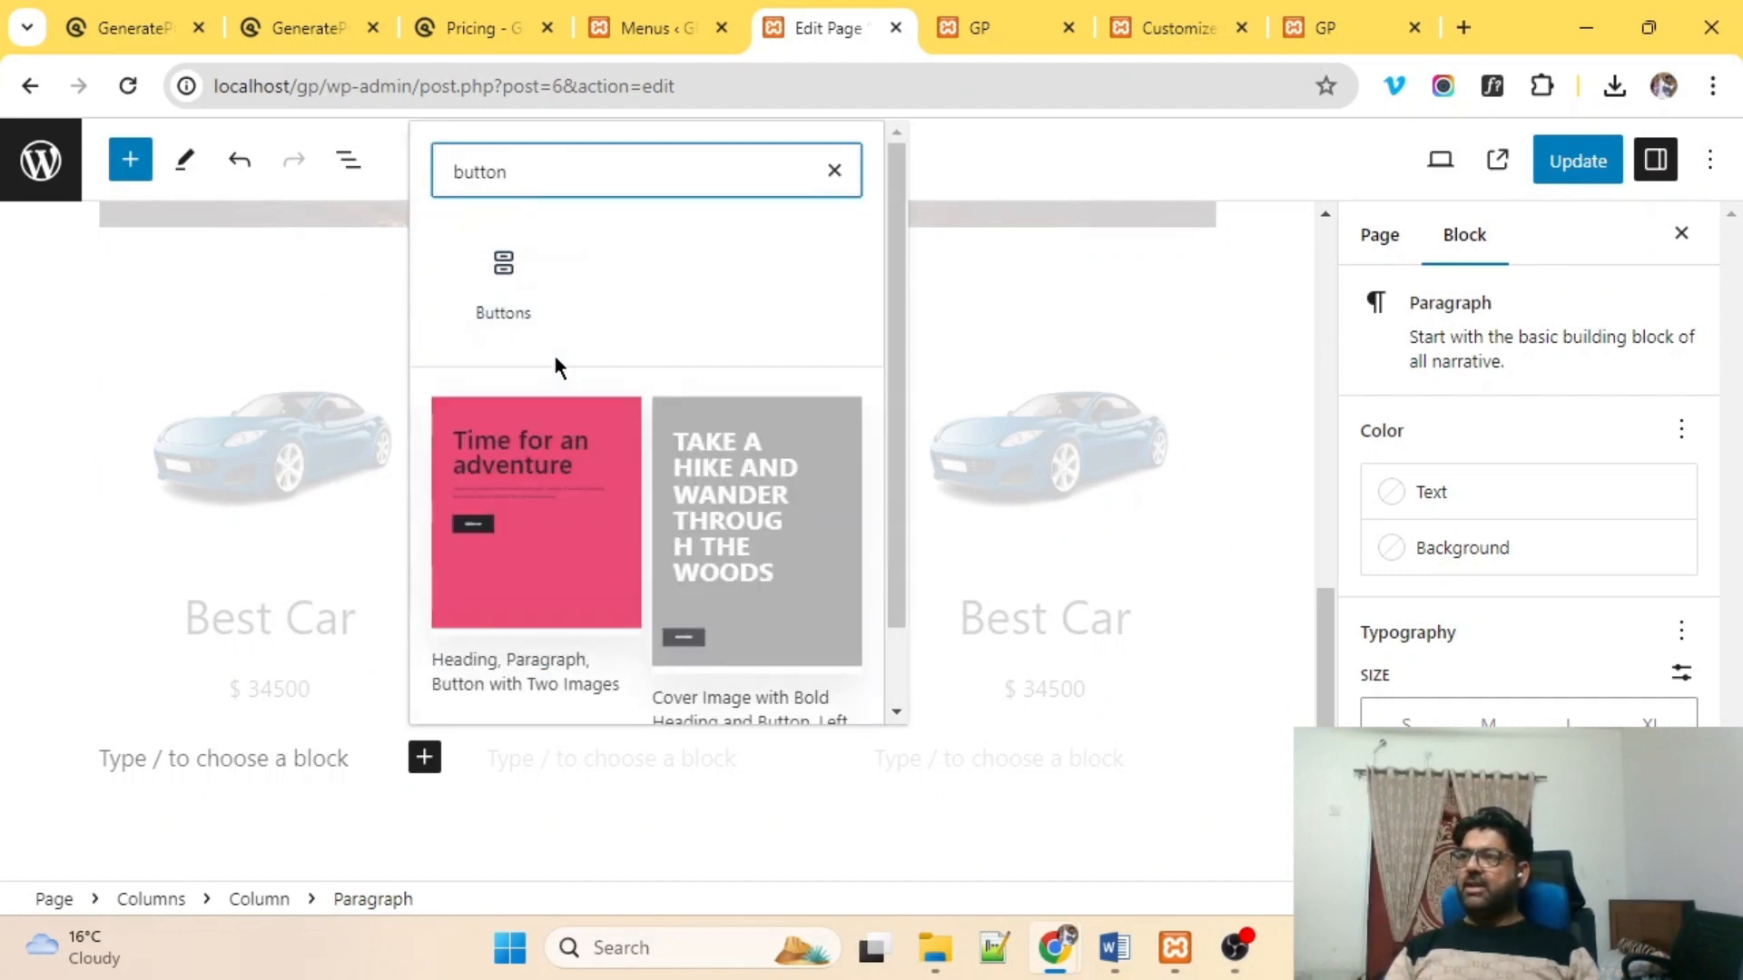
{"action": "left_click", "coordinate": [500, 283]}
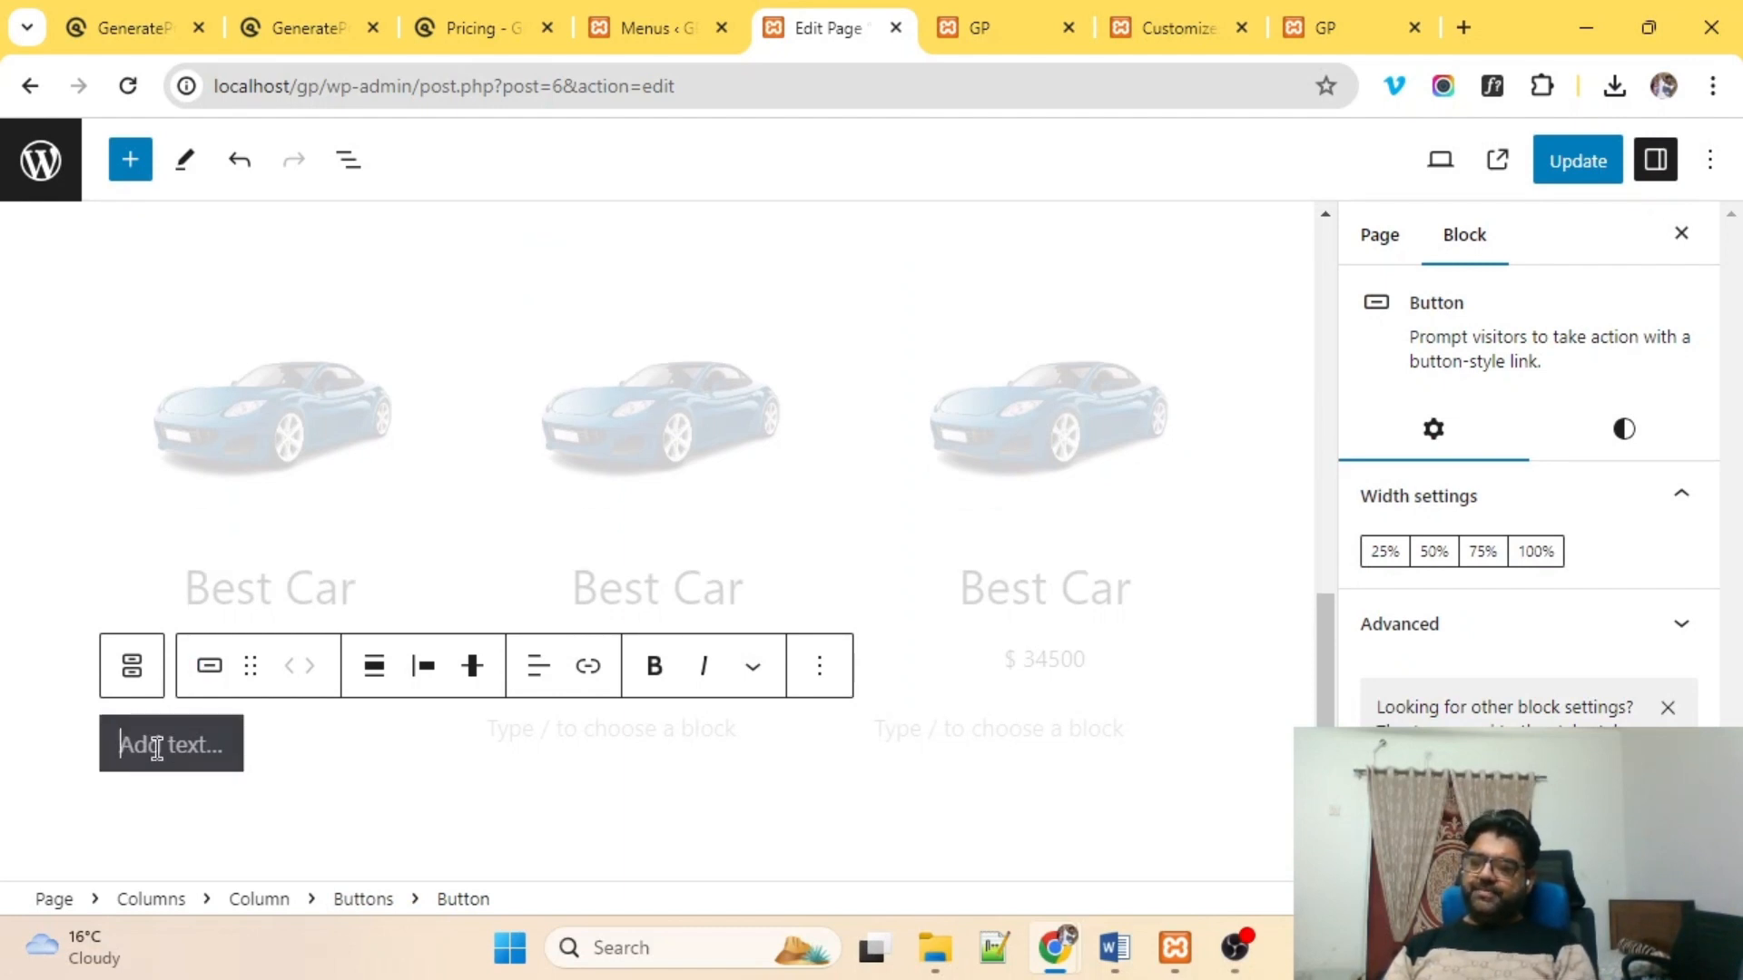
Label the button "Price: $ 24500/-".
{"action": "type", "text": "Price: "}
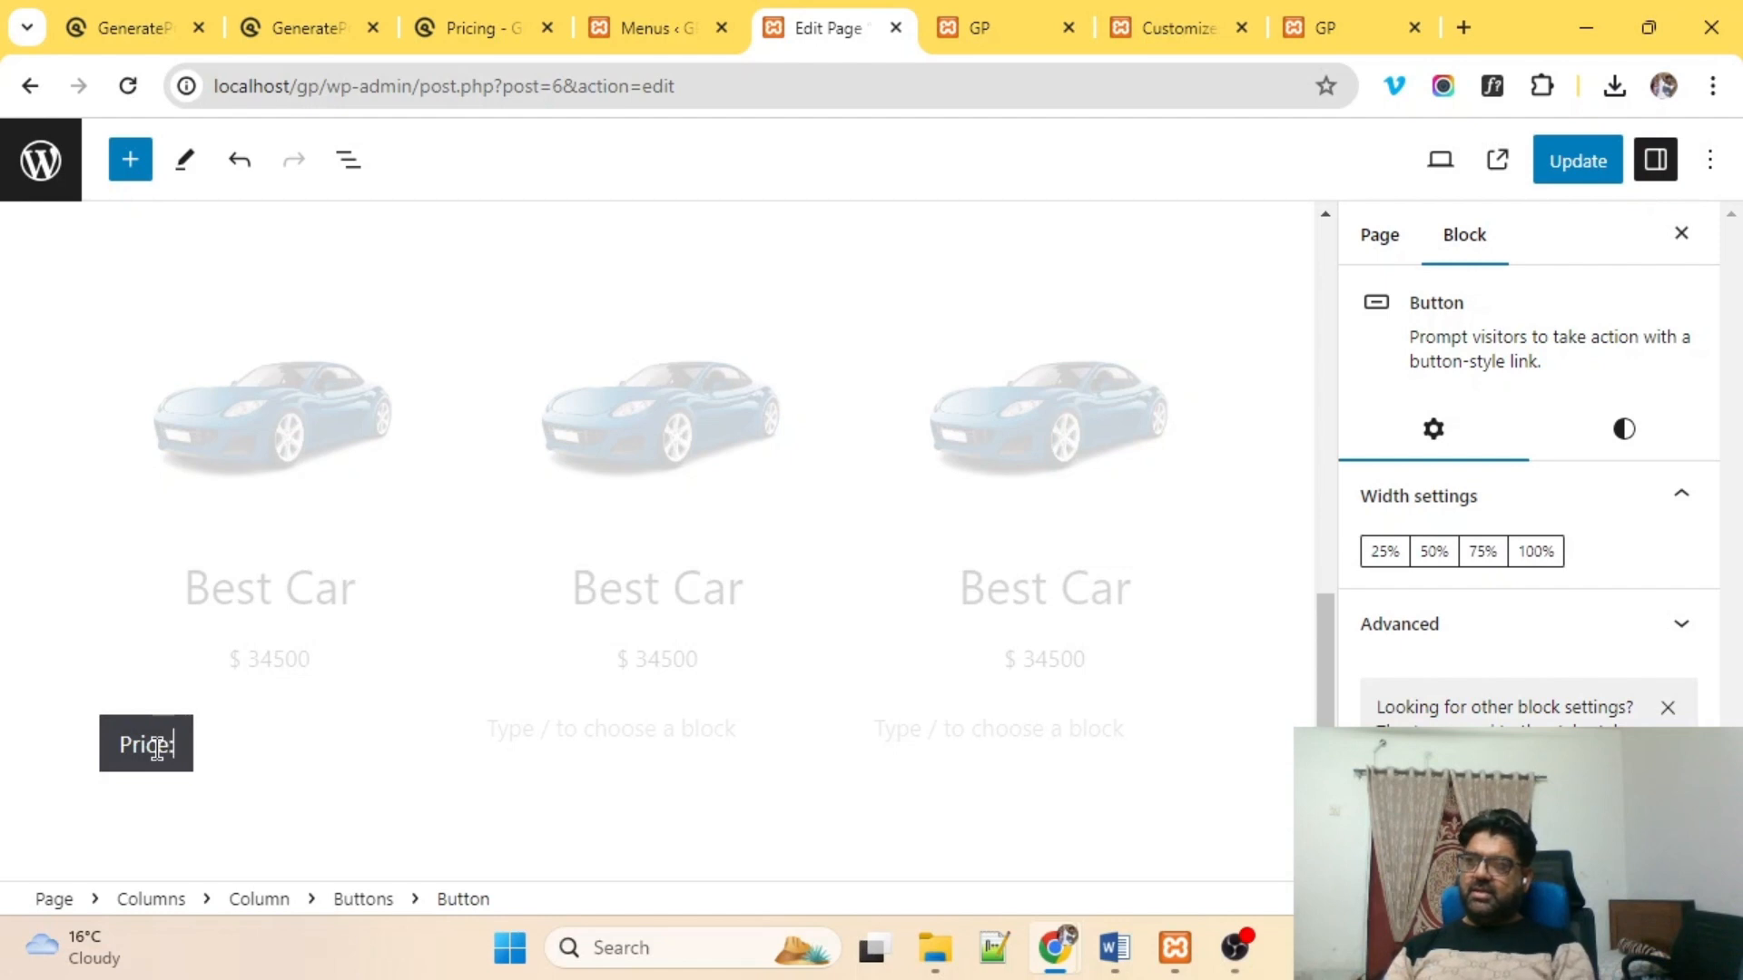
{"action": "type", "text": "245"}
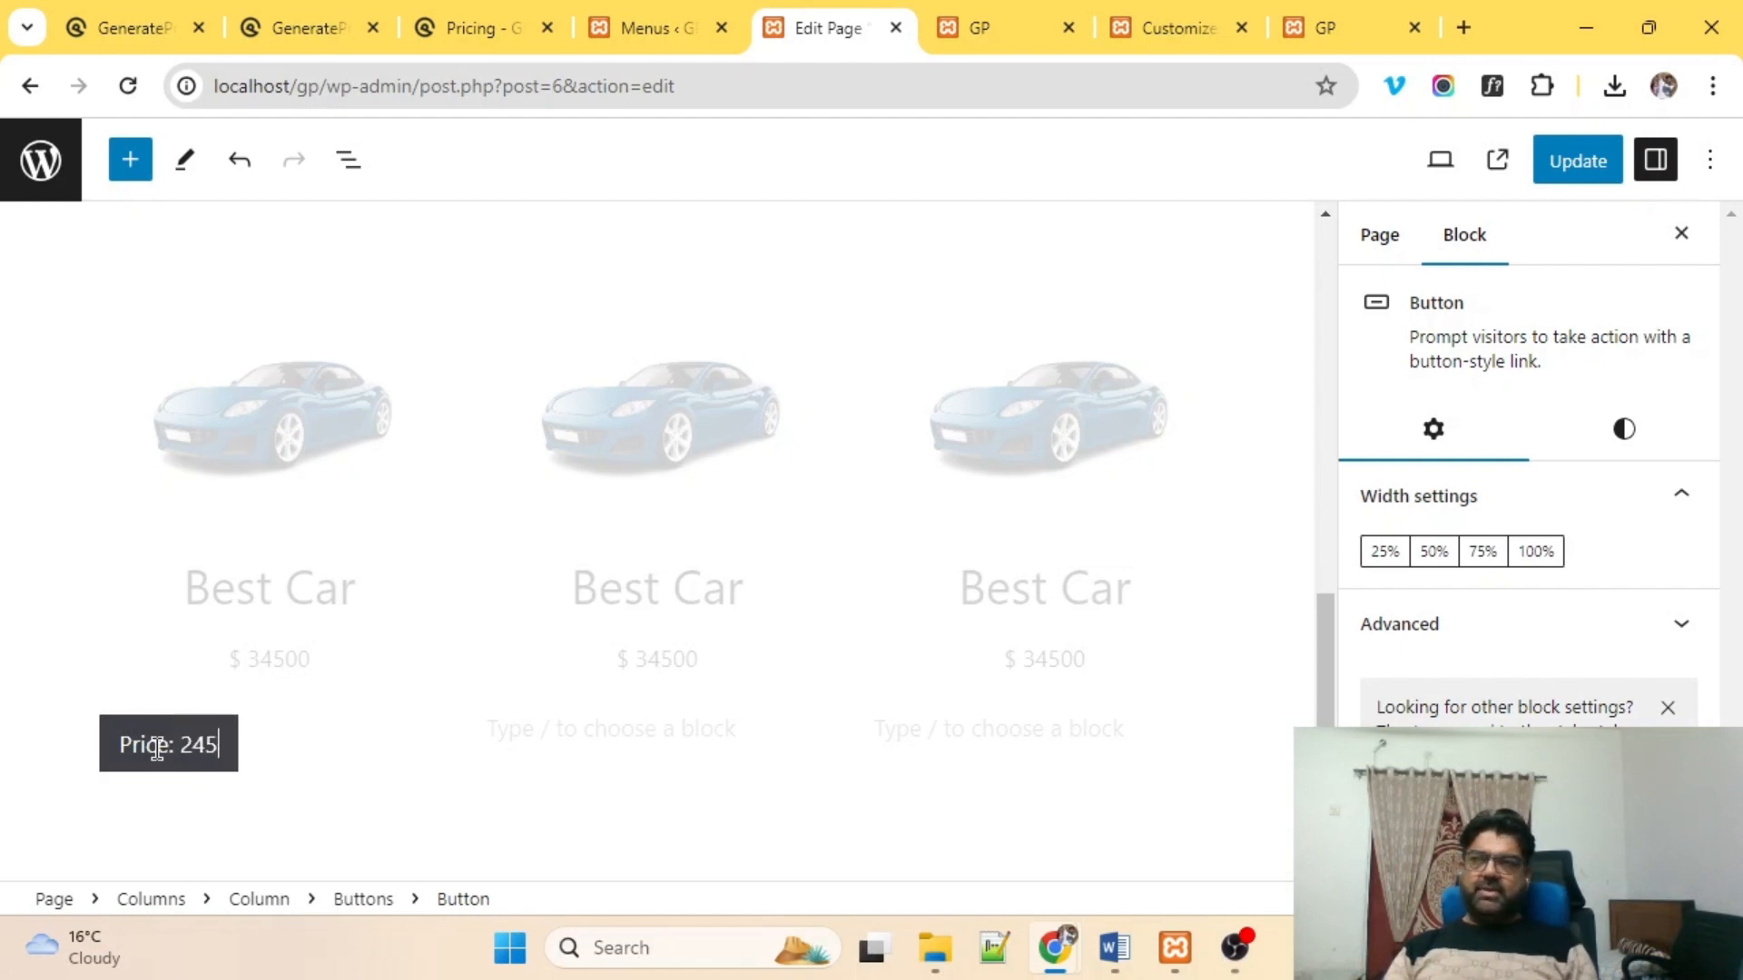
{"action": "type", "text": "00/"}
{"action": "key", "text": "Left"}
{"action": "key", "text": "Left"}
{"action": "key", "text": "Left"}
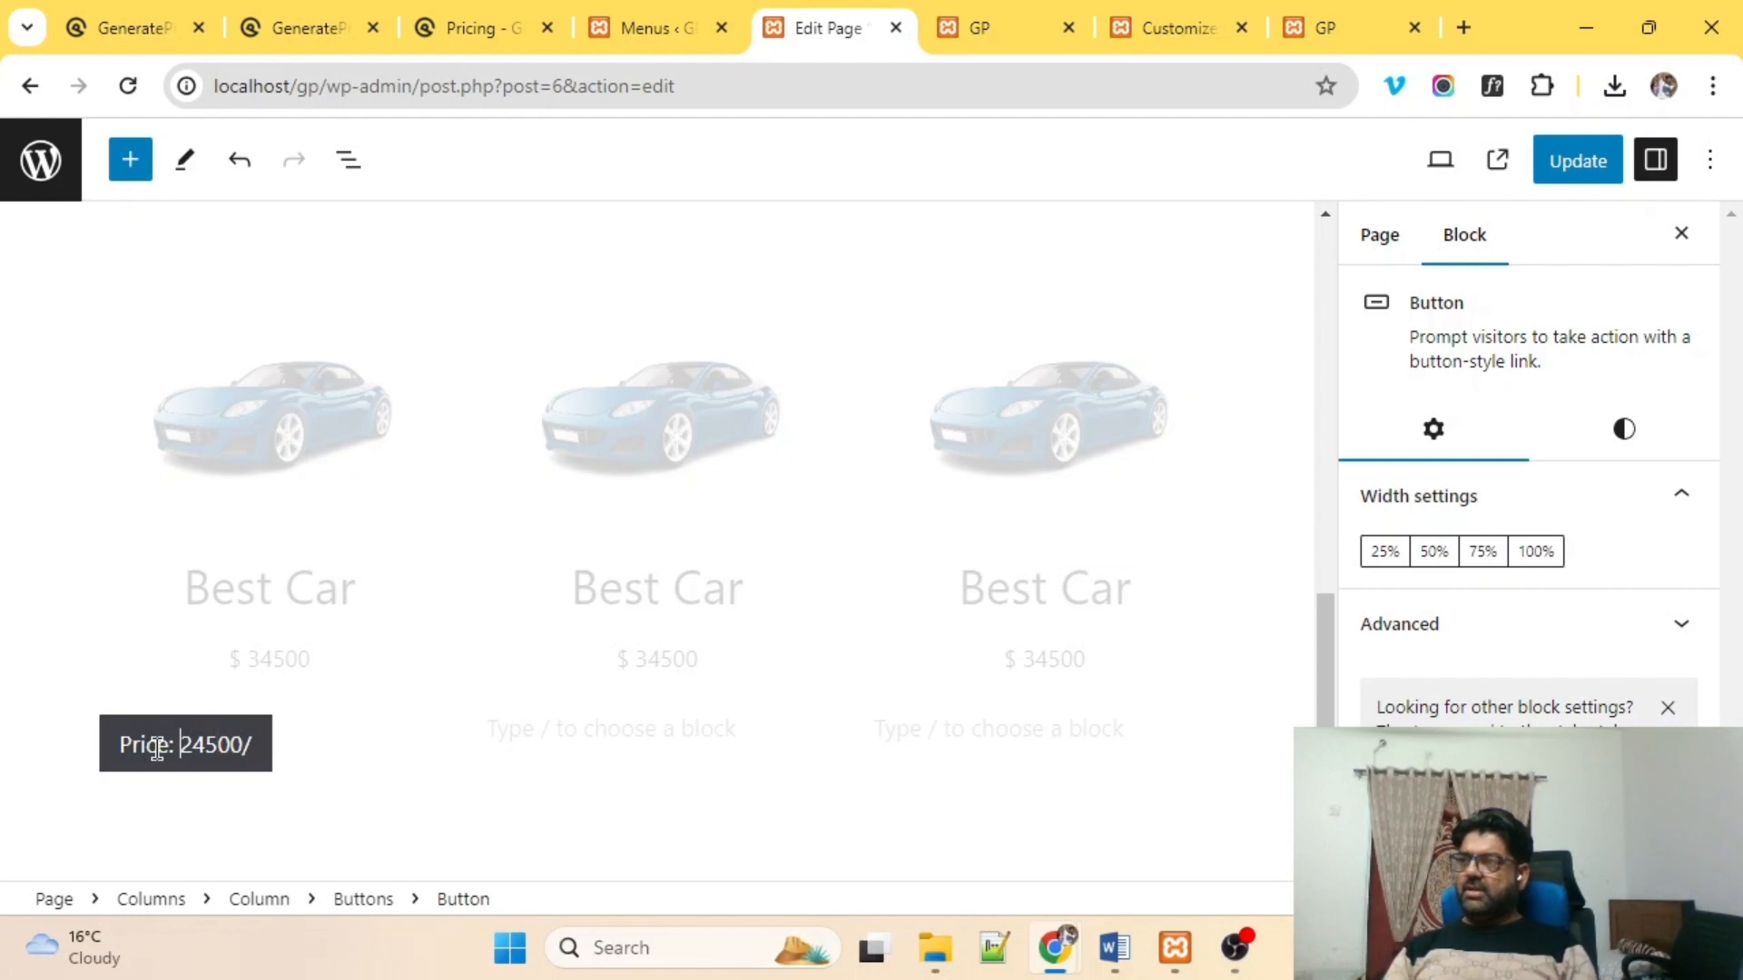
{"action": "type", "text": "$"}
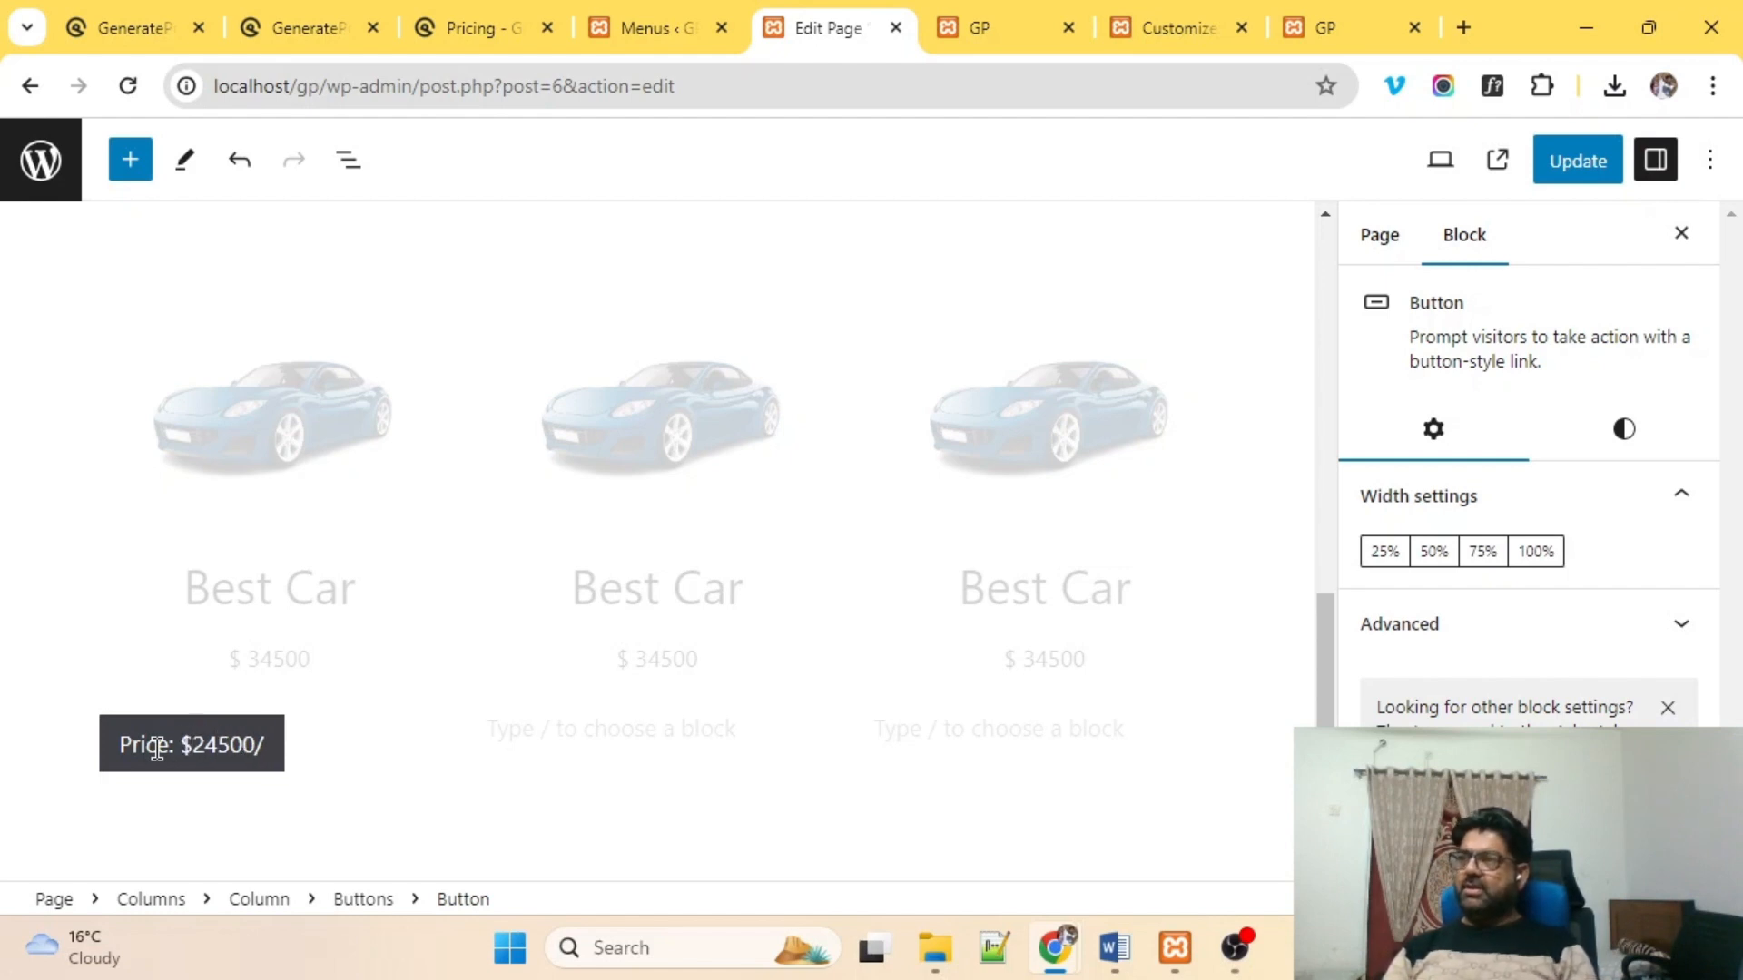
{"action": "key", "text": "Right"}
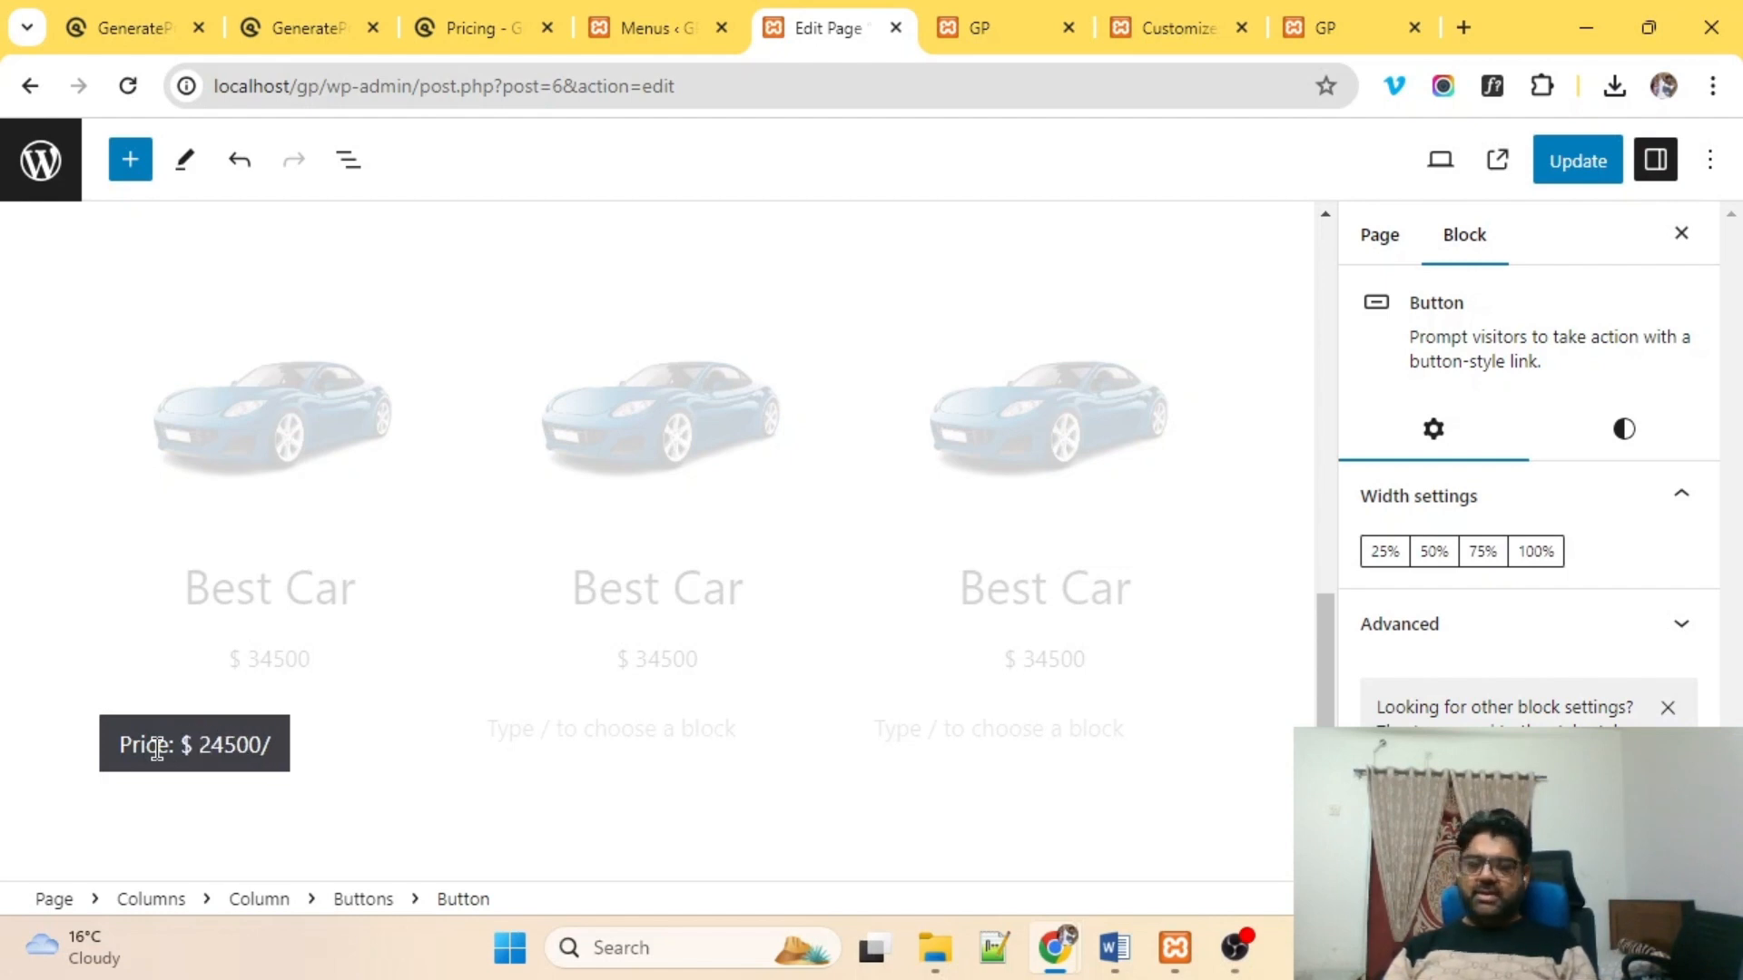
{"action": "type", "text": "-"}
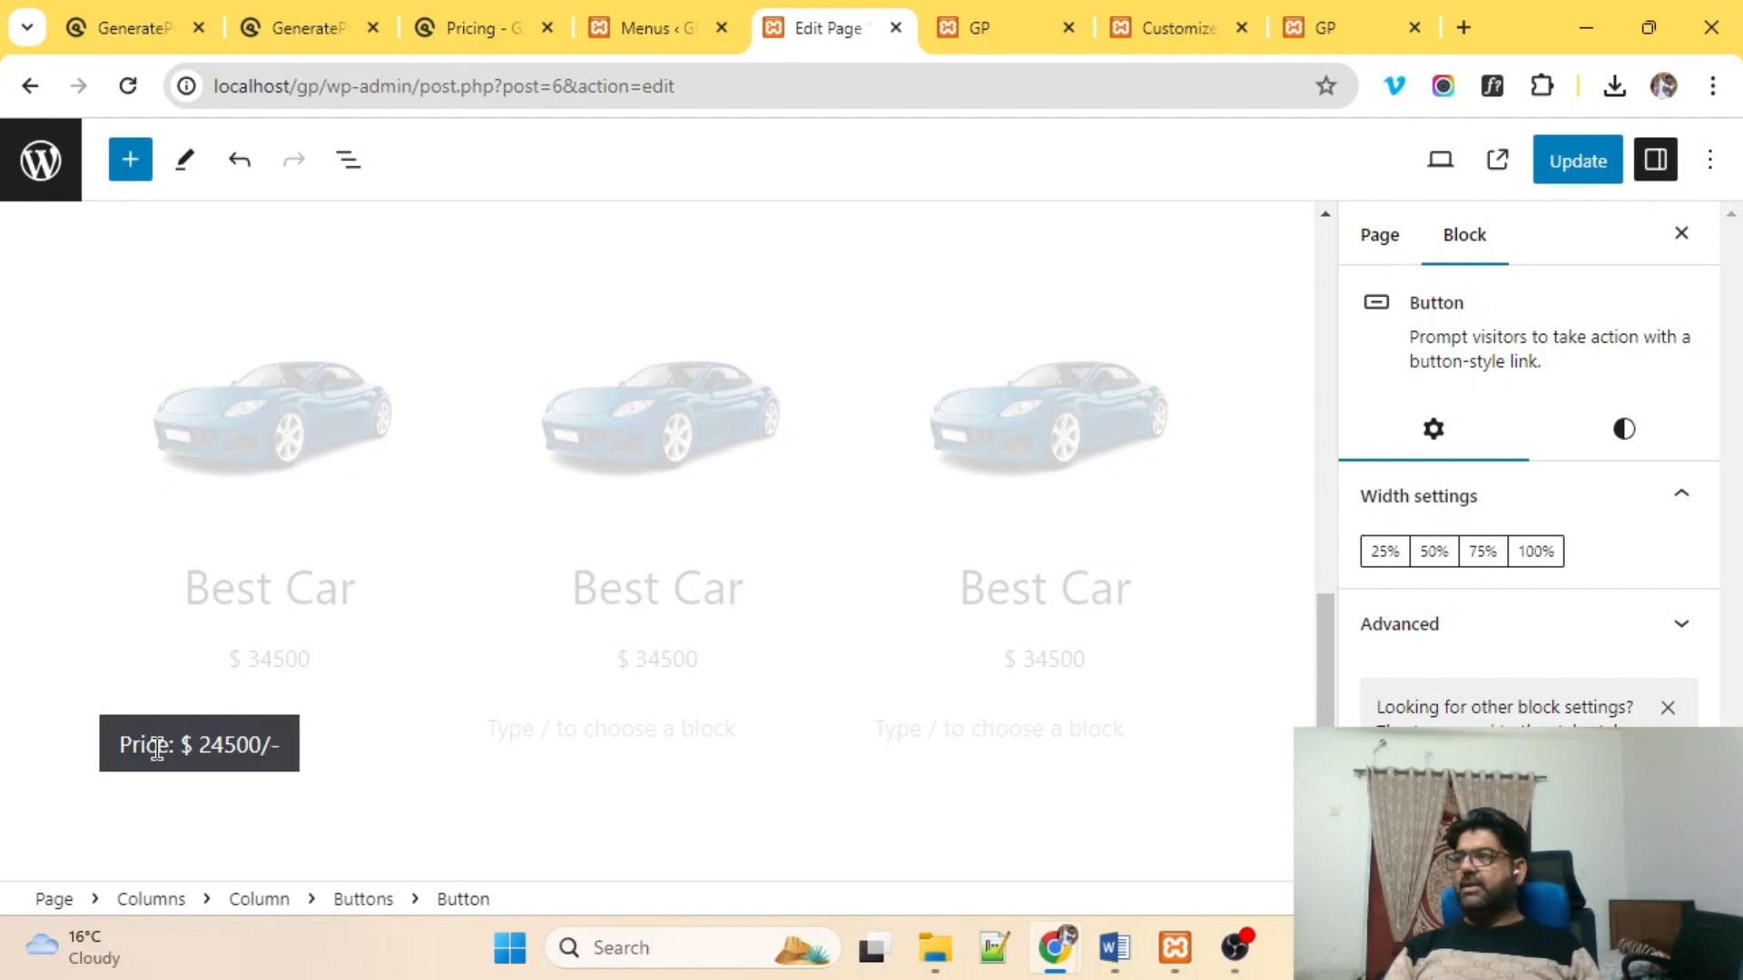
Give the price button centred text and Wide width alignment.
{"action": "left_click", "coordinate": [379, 771]}
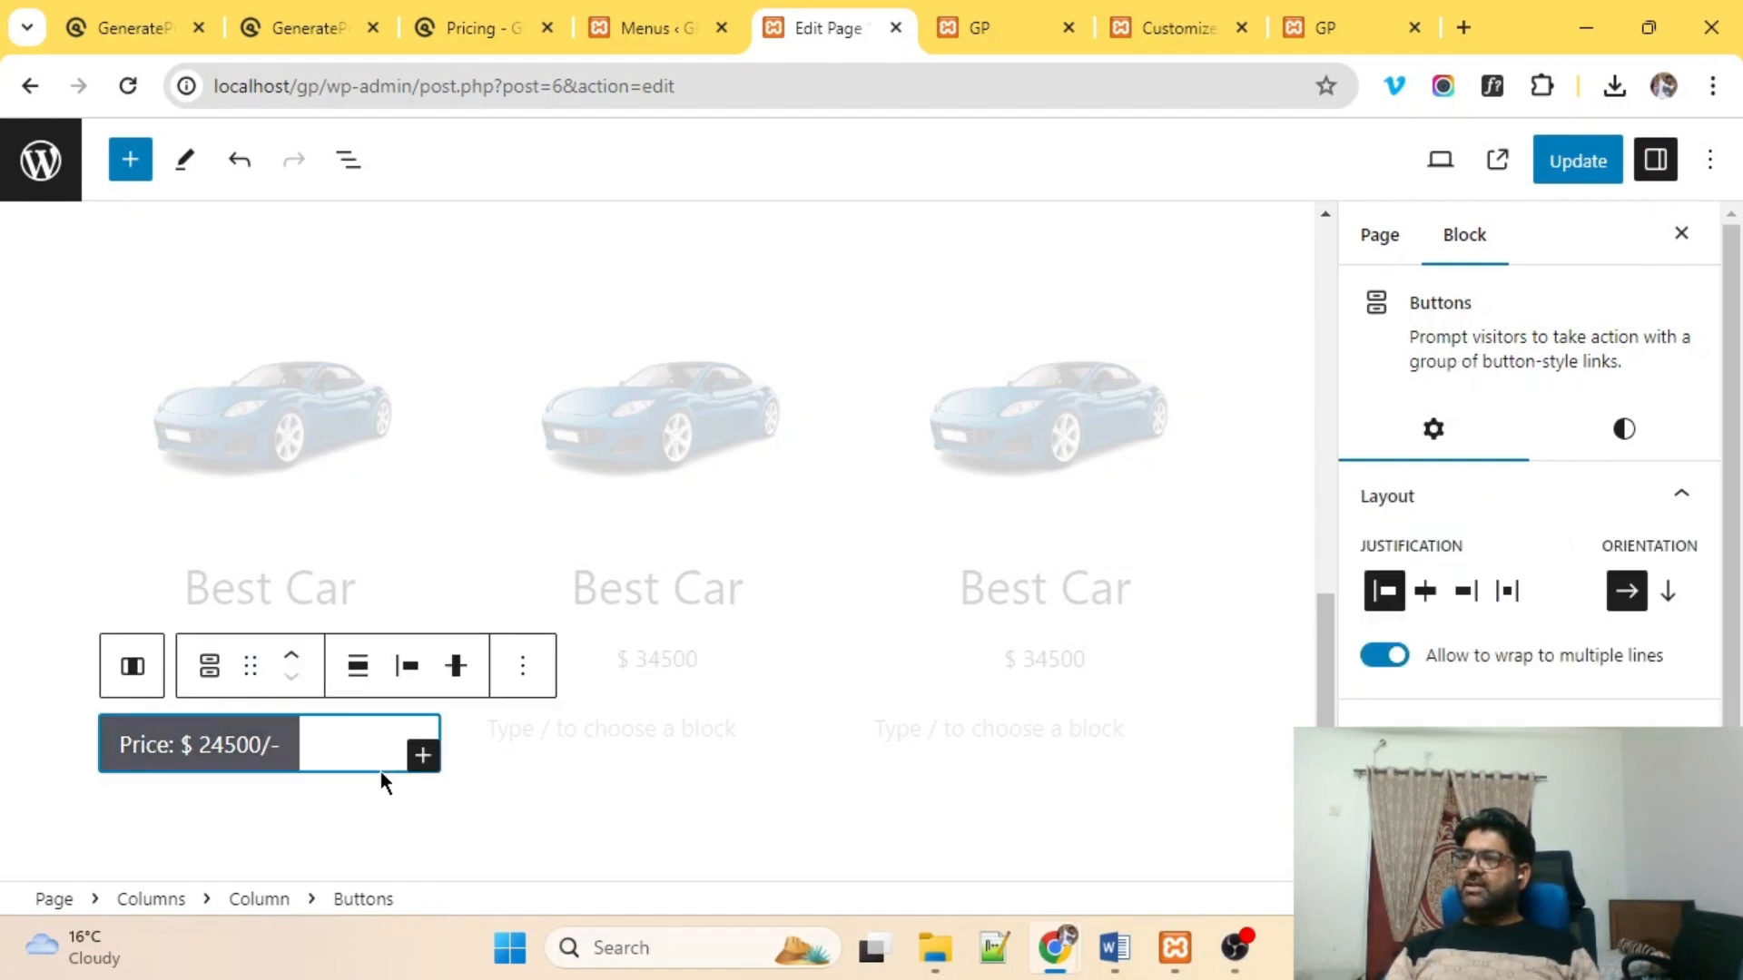
{"action": "left_click", "coordinate": [232, 793]}
{"action": "left_click", "coordinate": [247, 746]}
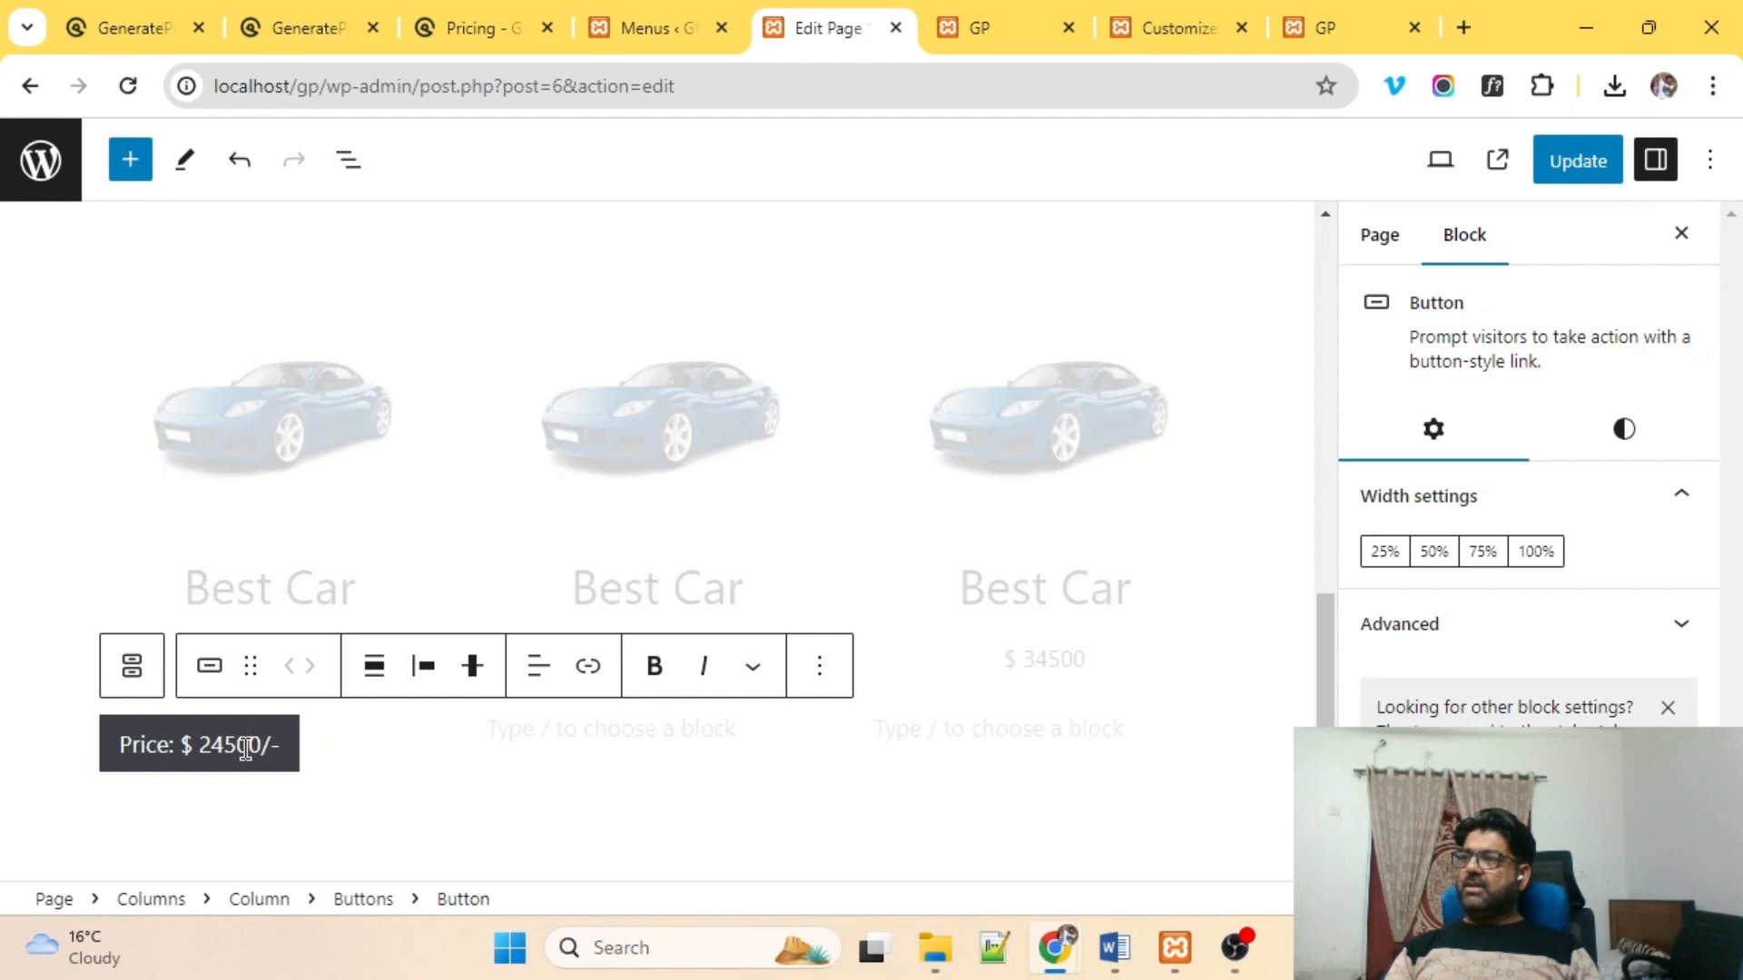
{"action": "left_click", "coordinate": [367, 671]}
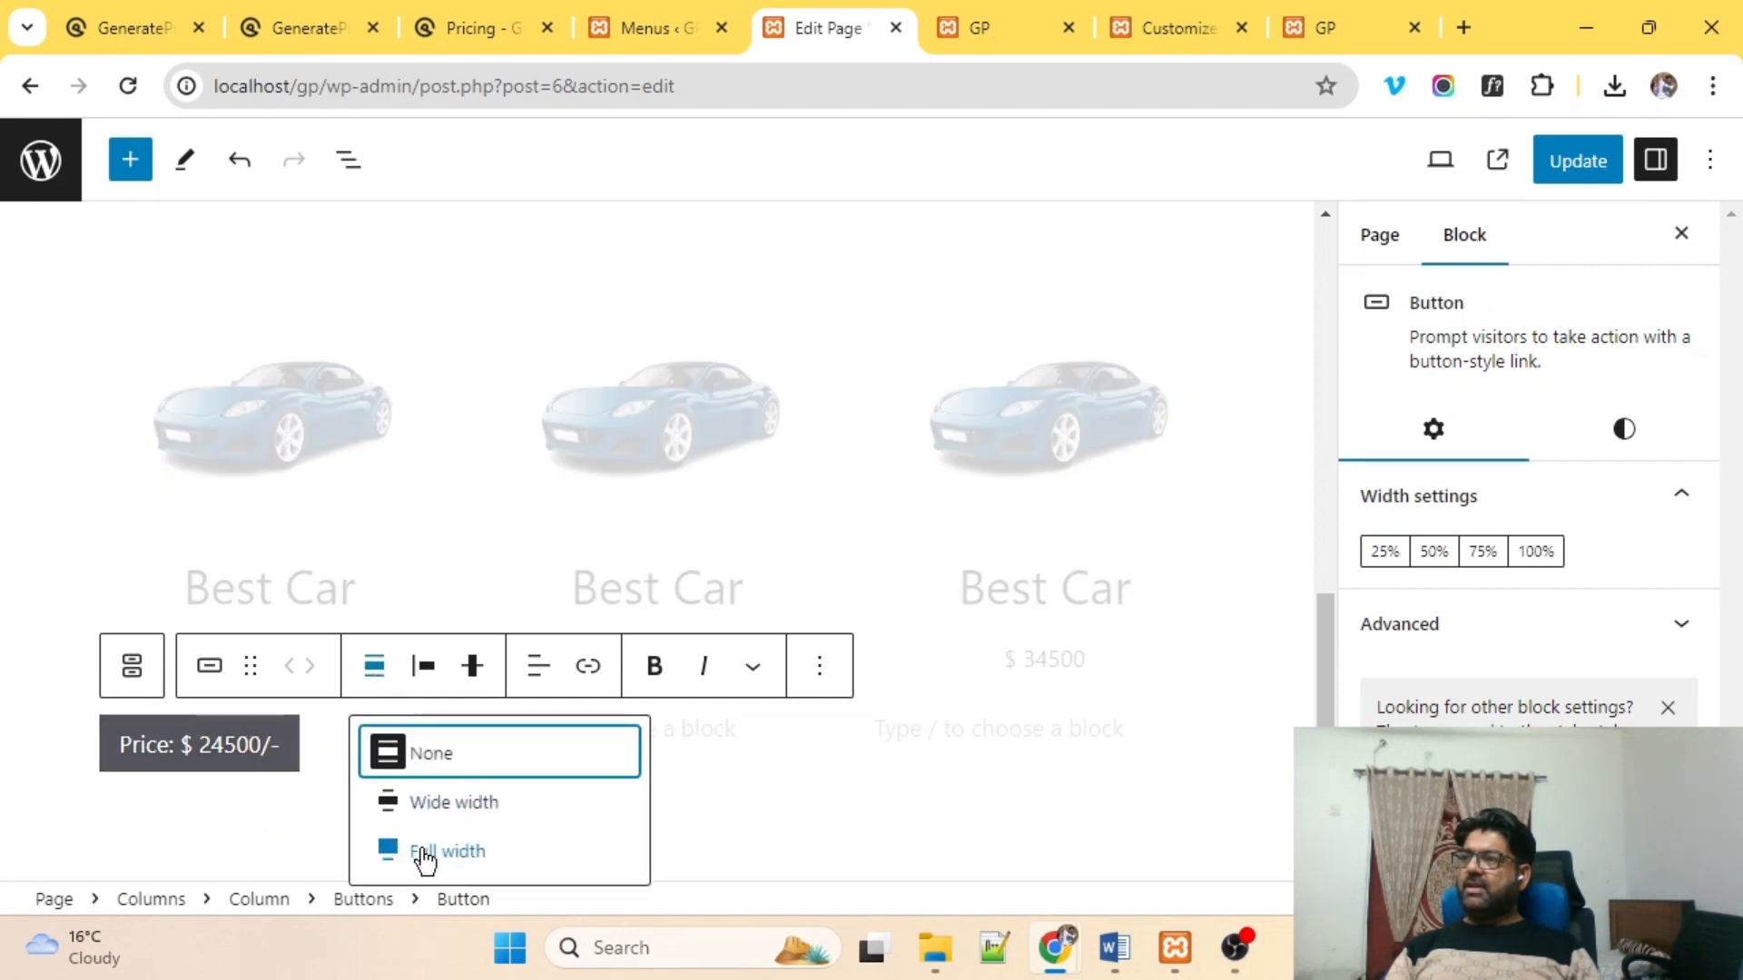
{"action": "left_click", "coordinate": [228, 756]}
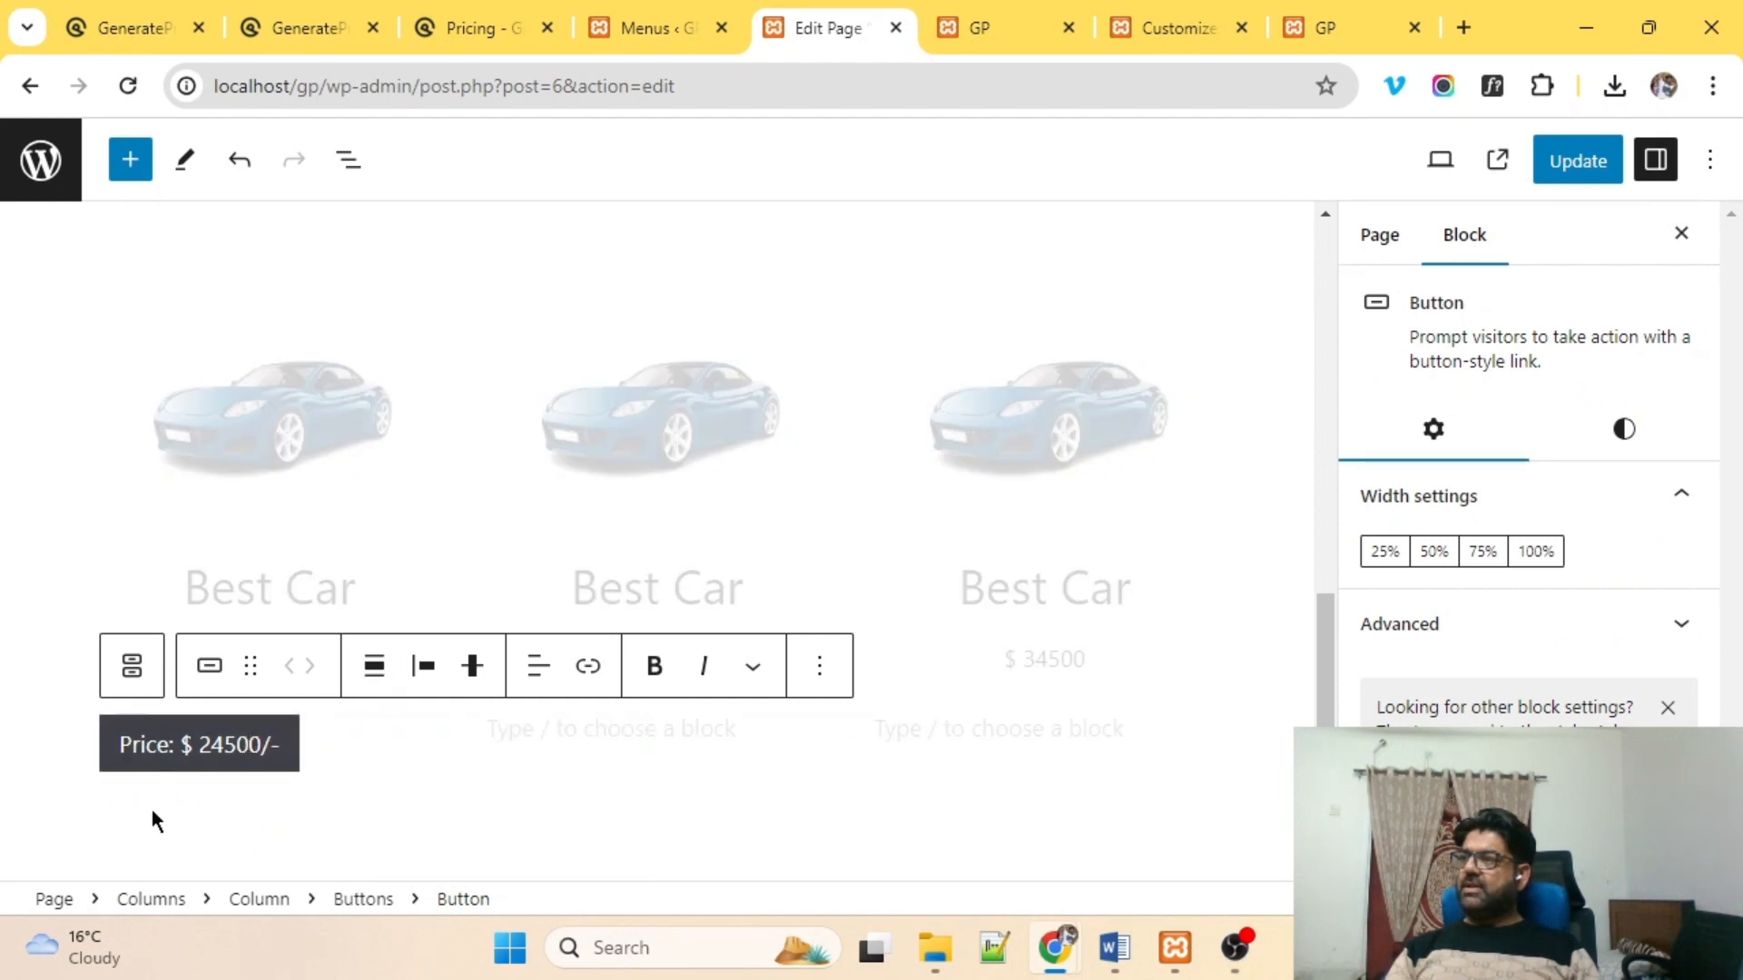
{"action": "left_click", "coordinate": [541, 676]}
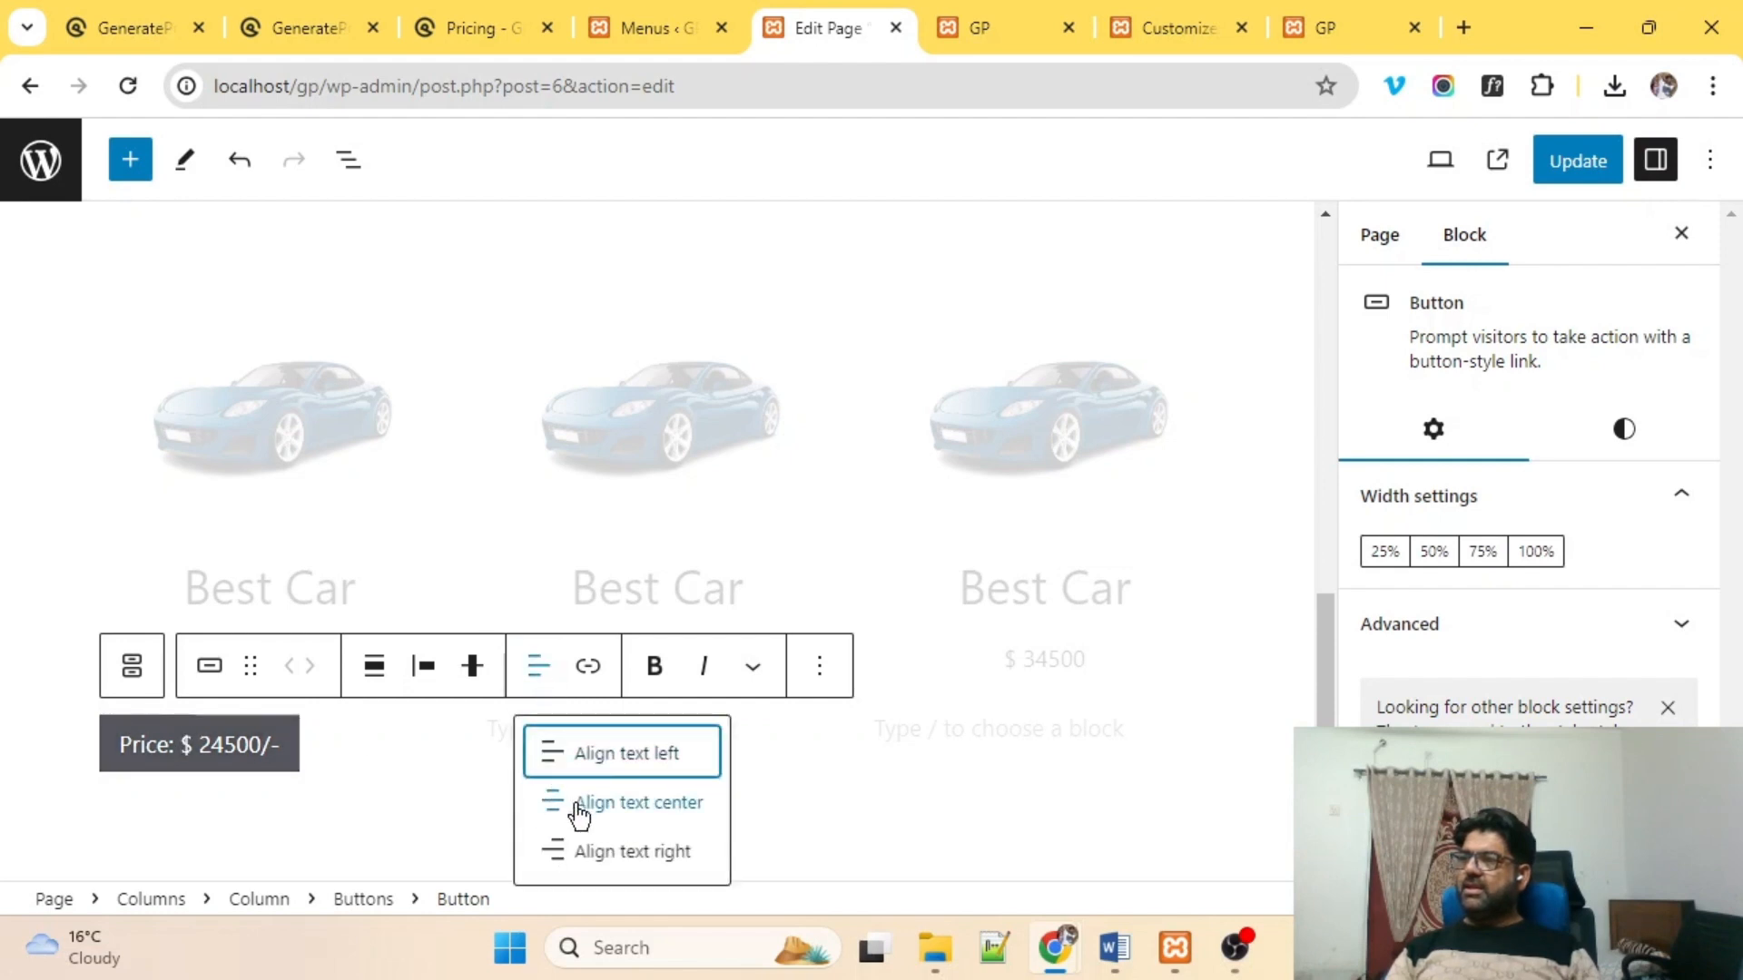
{"action": "left_click", "coordinate": [577, 807]}
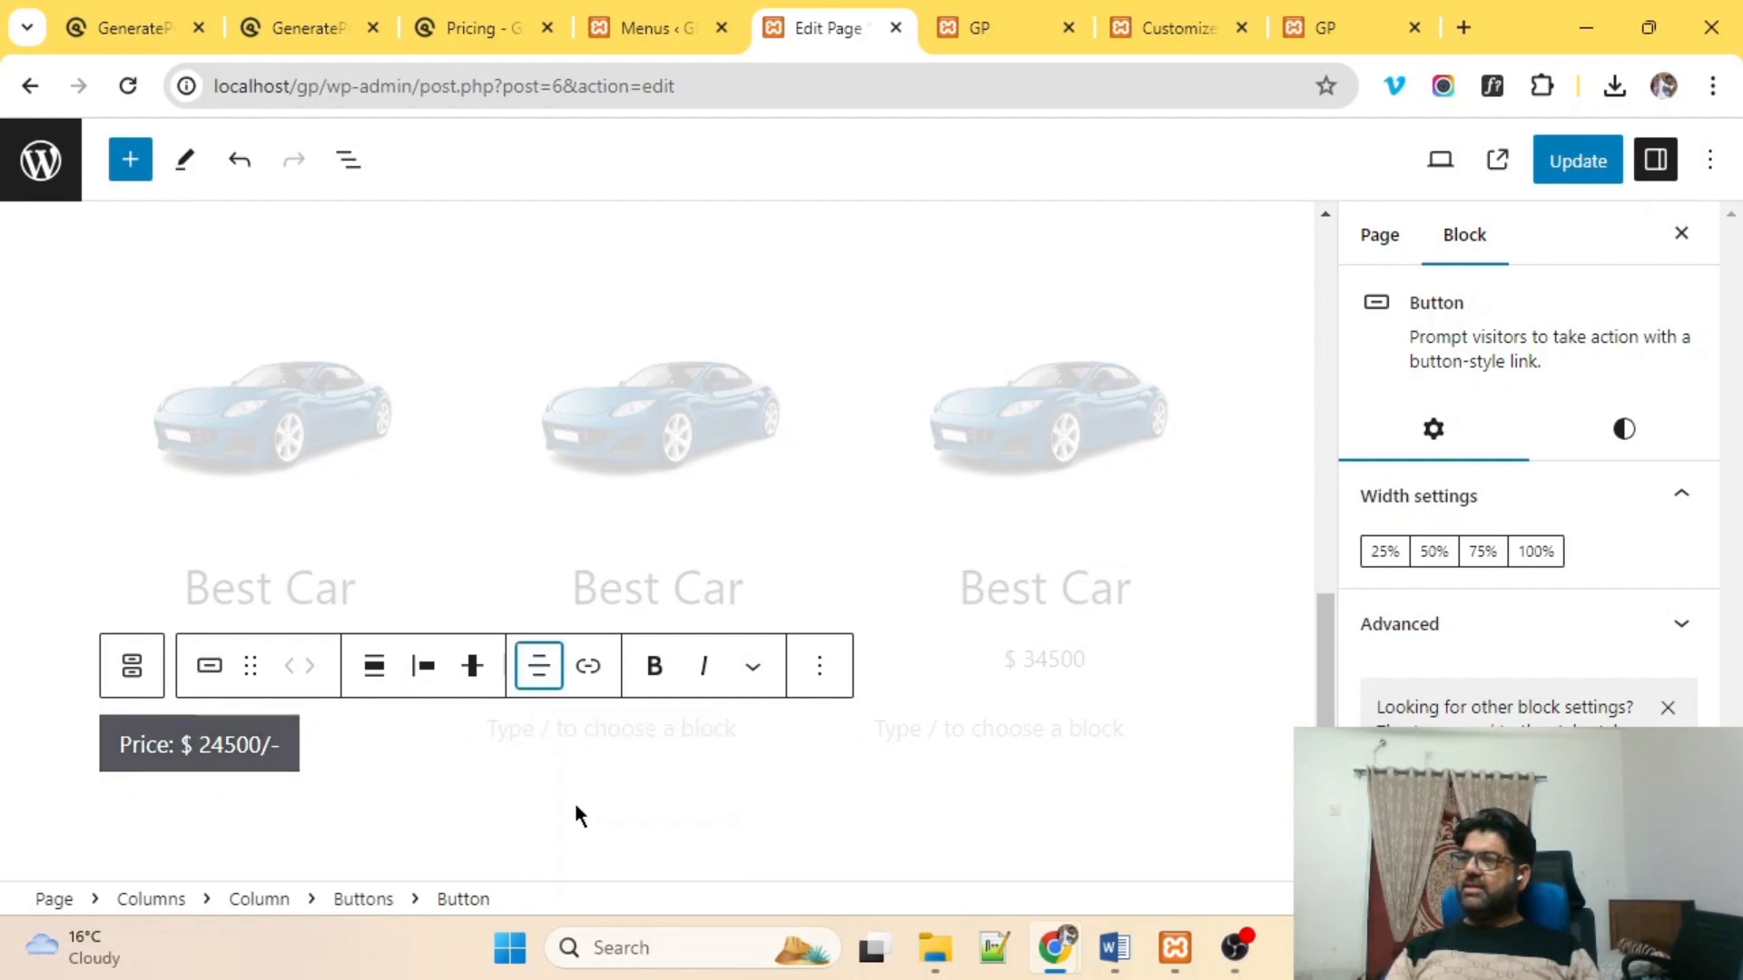
{"action": "left_click", "coordinate": [393, 669]}
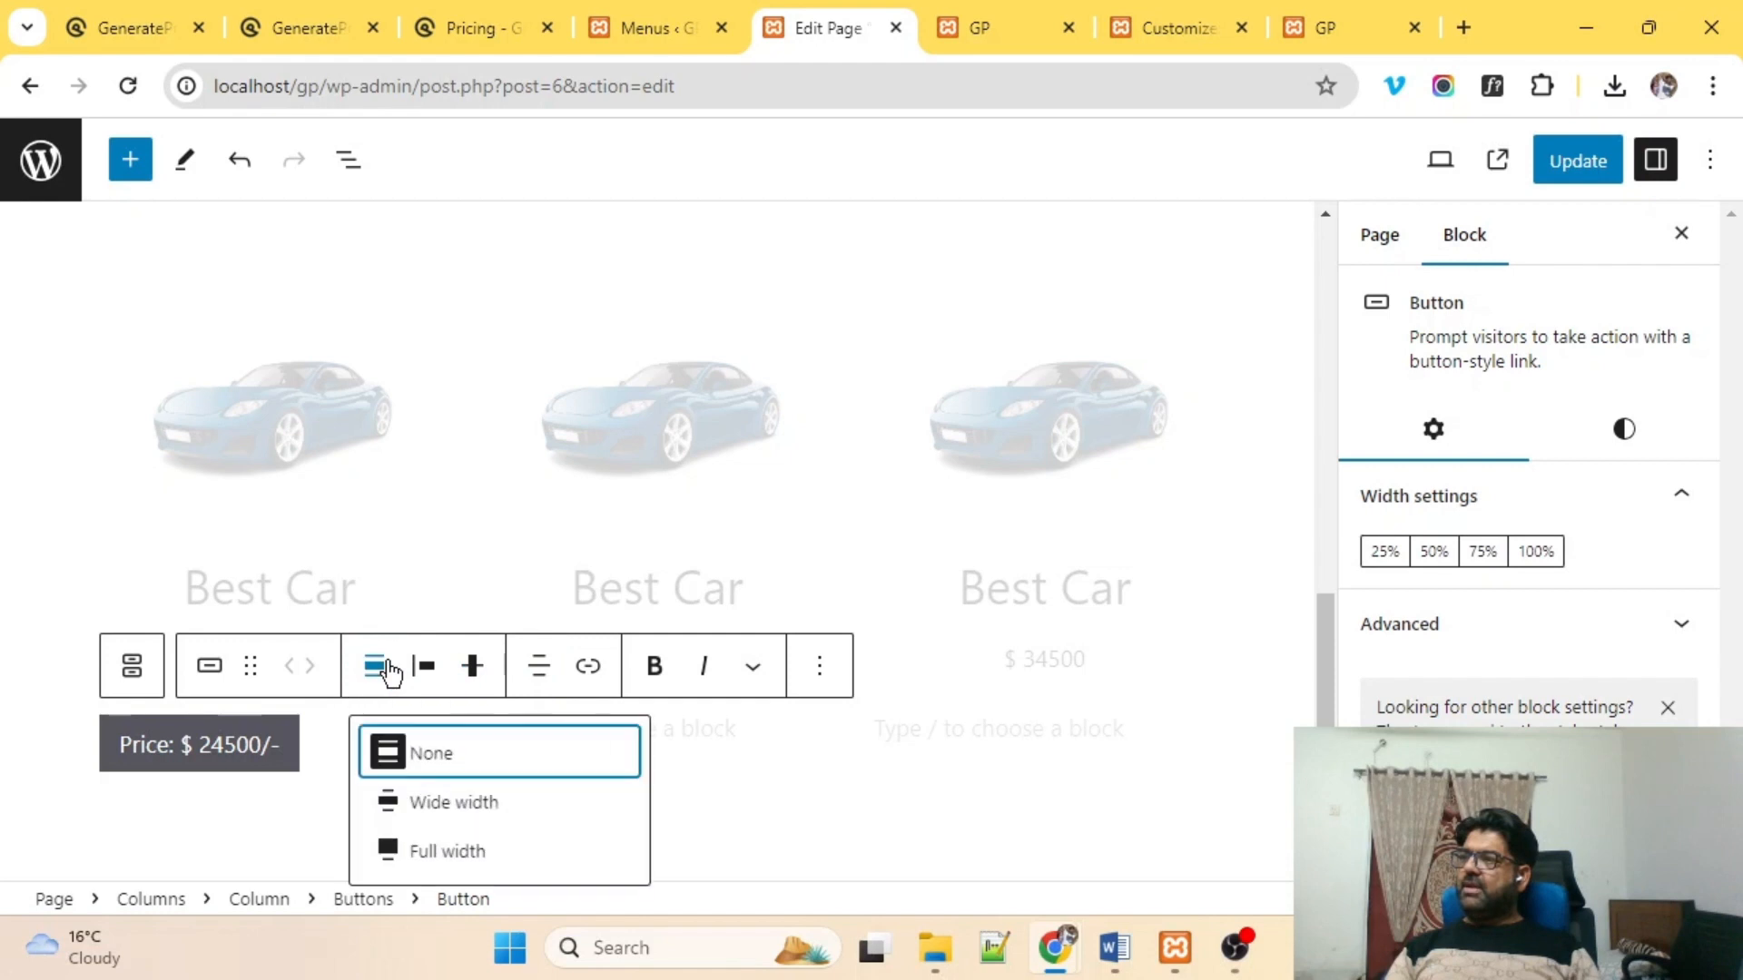
{"action": "left_click", "coordinate": [452, 807]}
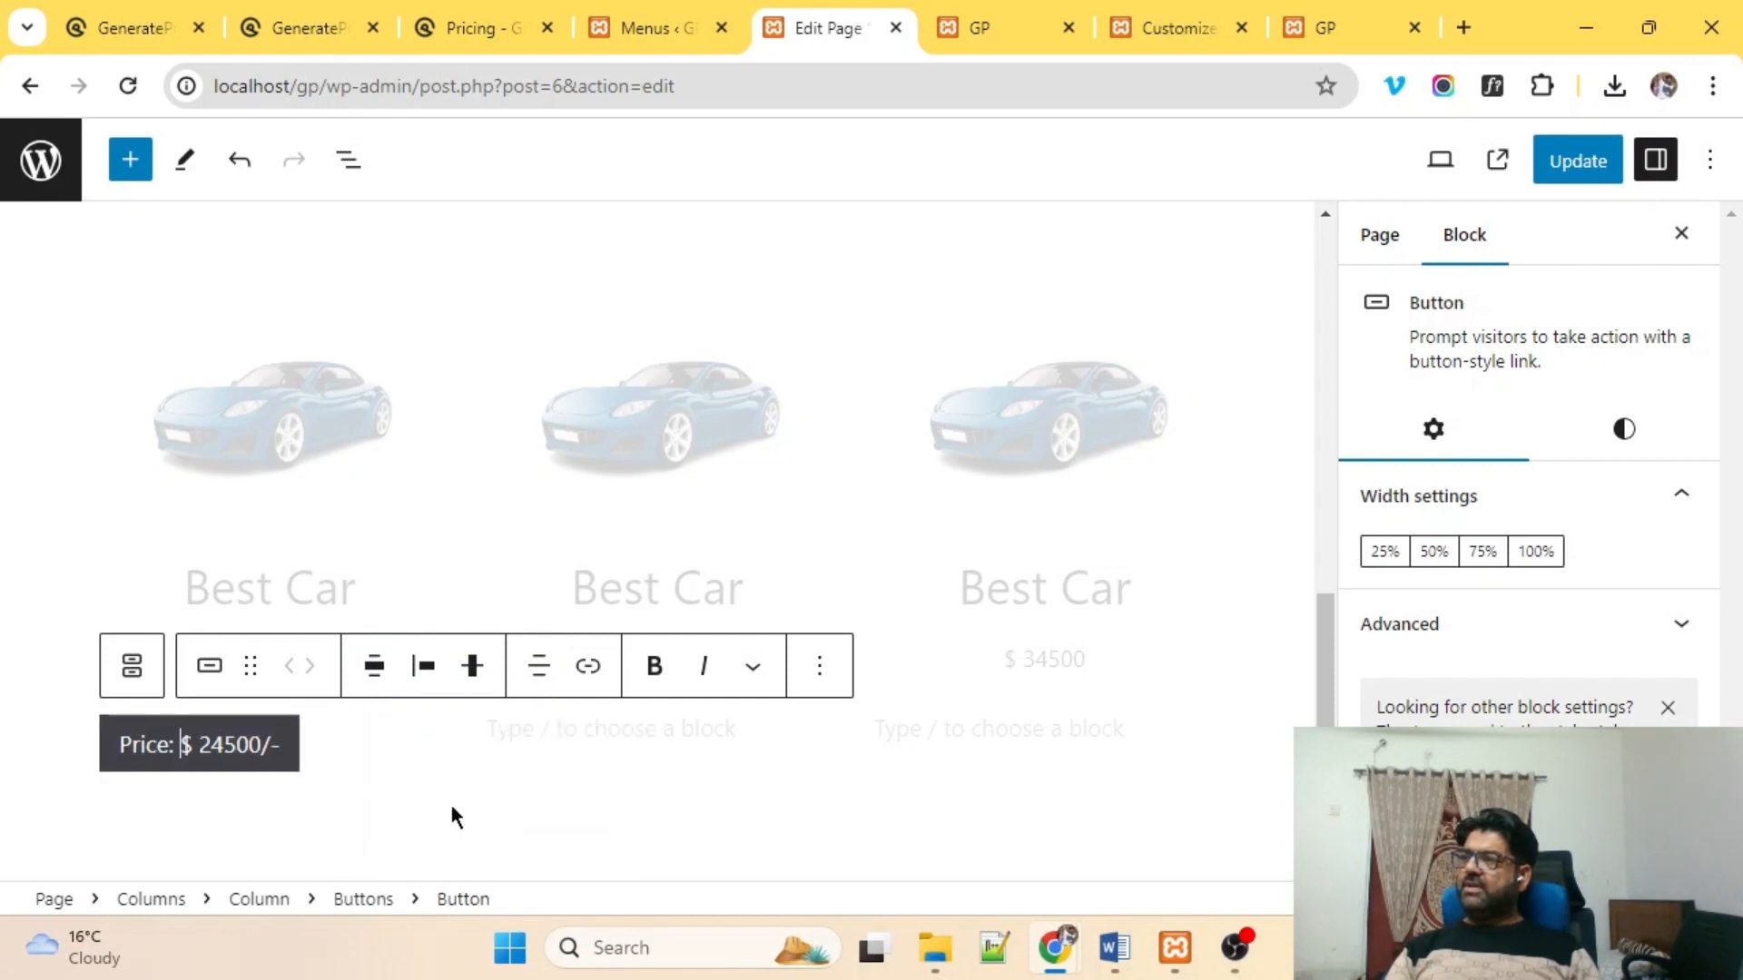
Justify the price button to the centre of its column.
{"action": "left_click", "coordinate": [79, 812]}
{"action": "left_click", "coordinate": [182, 740]}
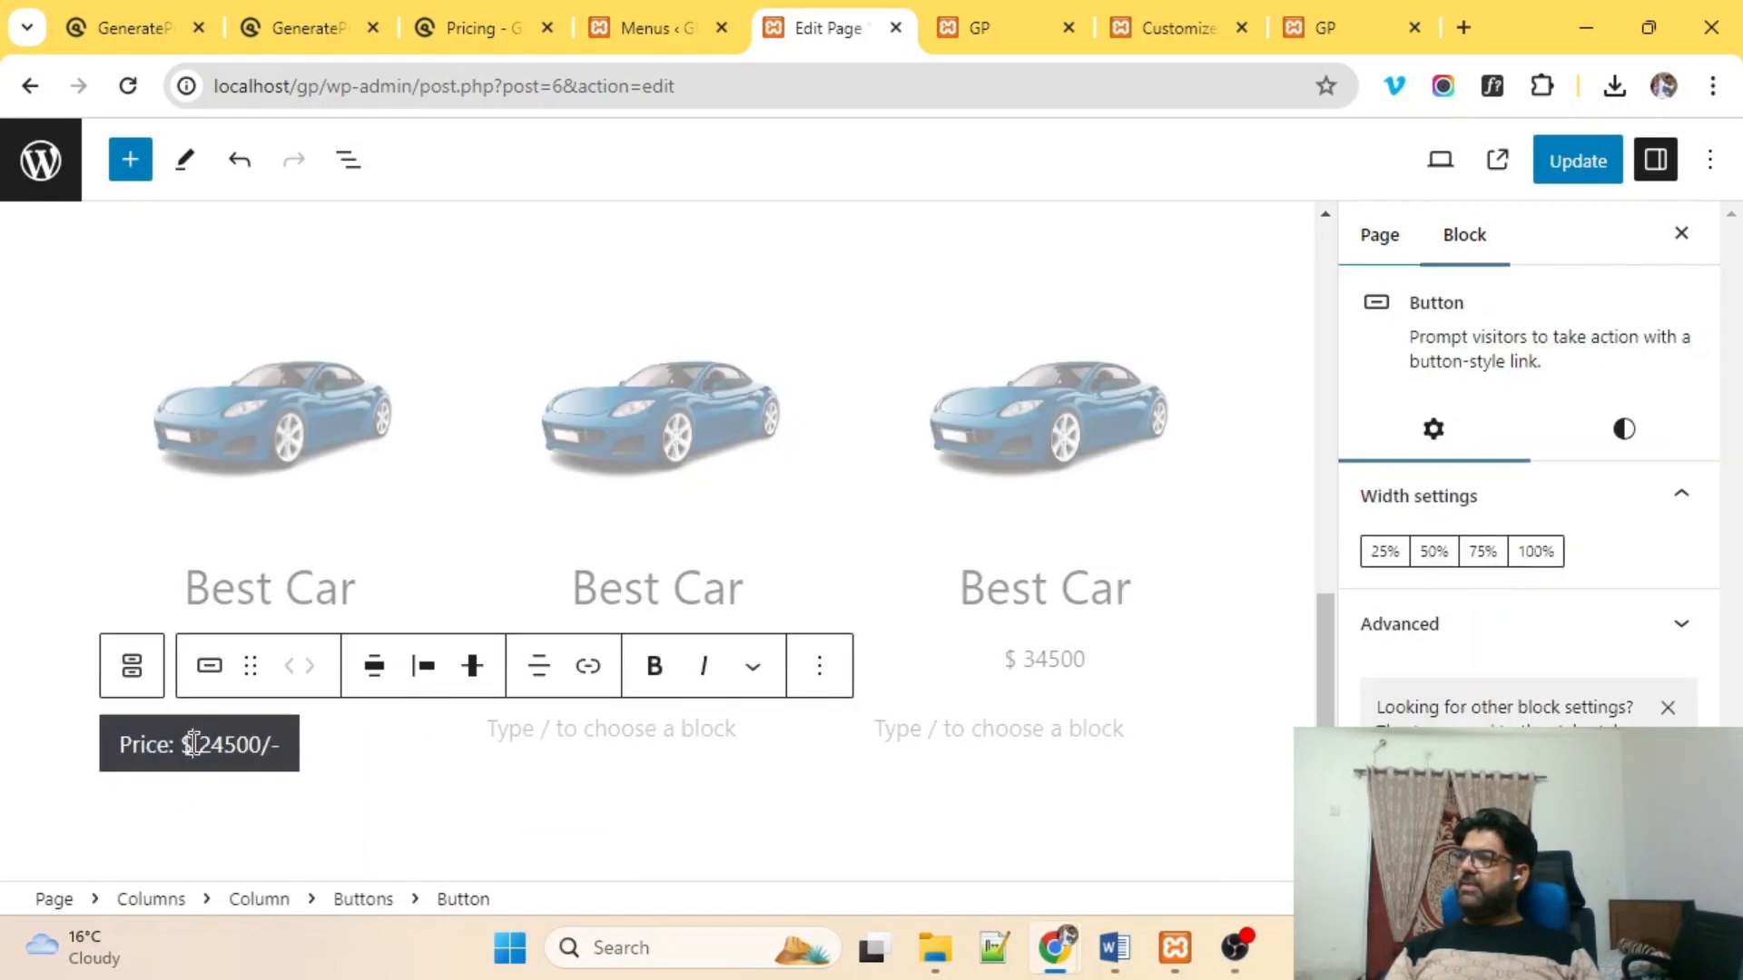
{"action": "left_click", "coordinate": [209, 673]}
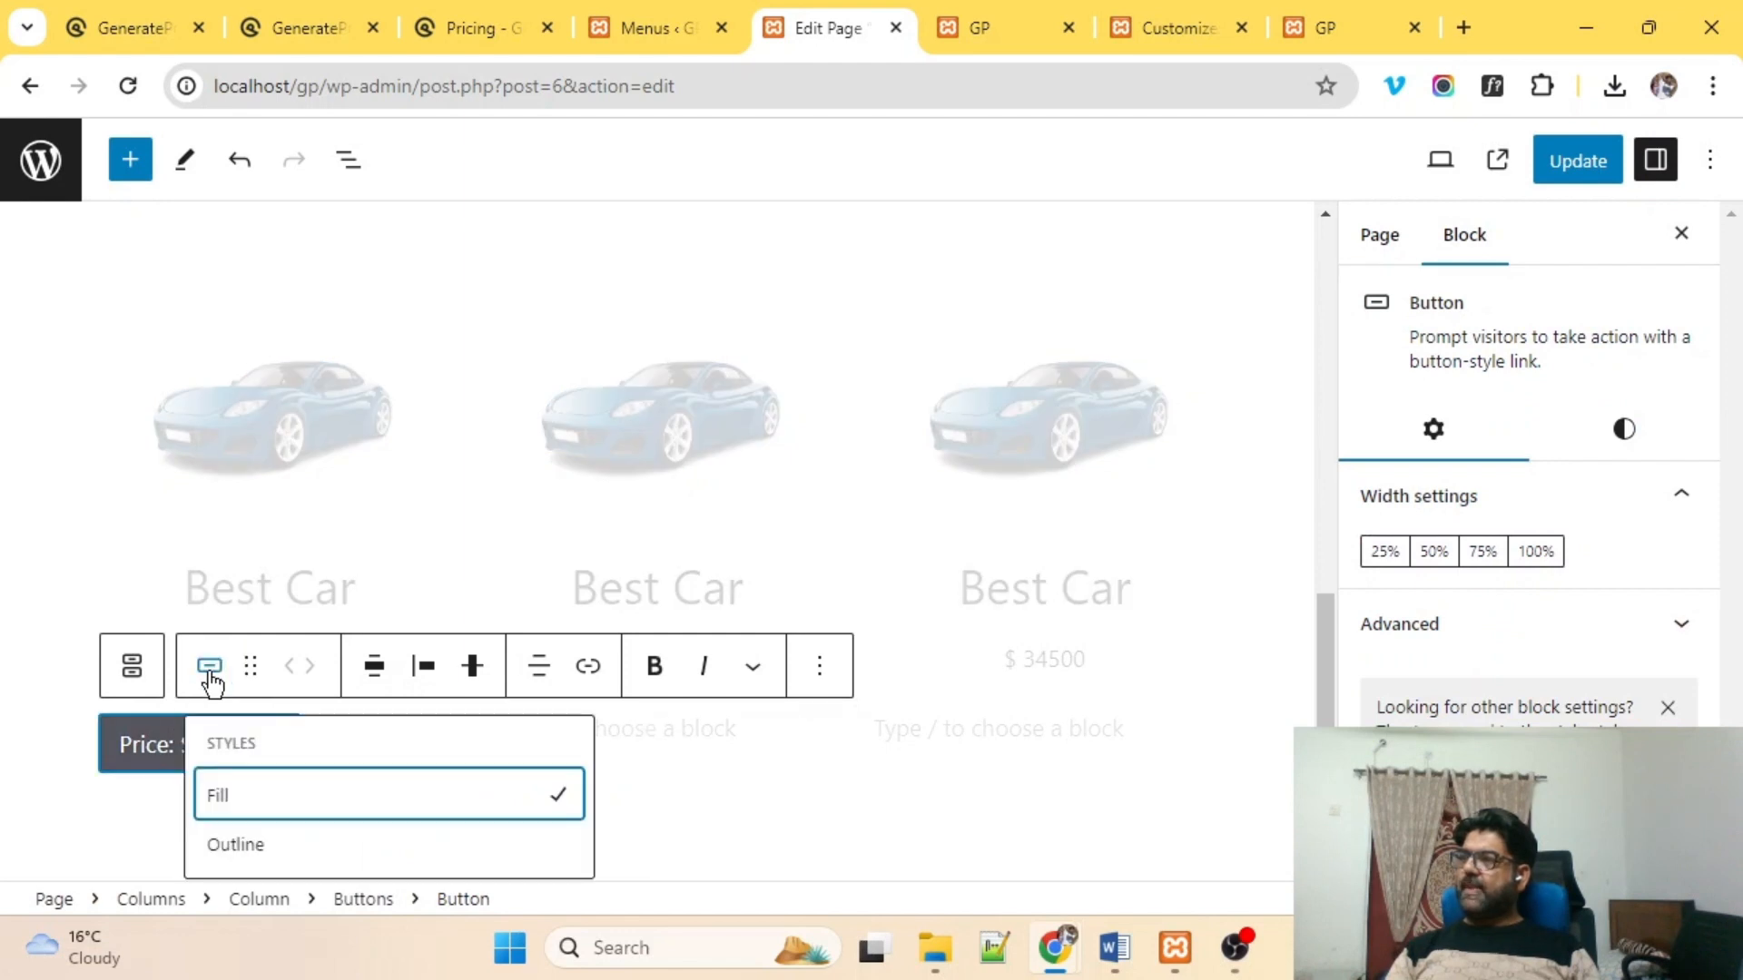
{"action": "left_click", "coordinate": [231, 852]}
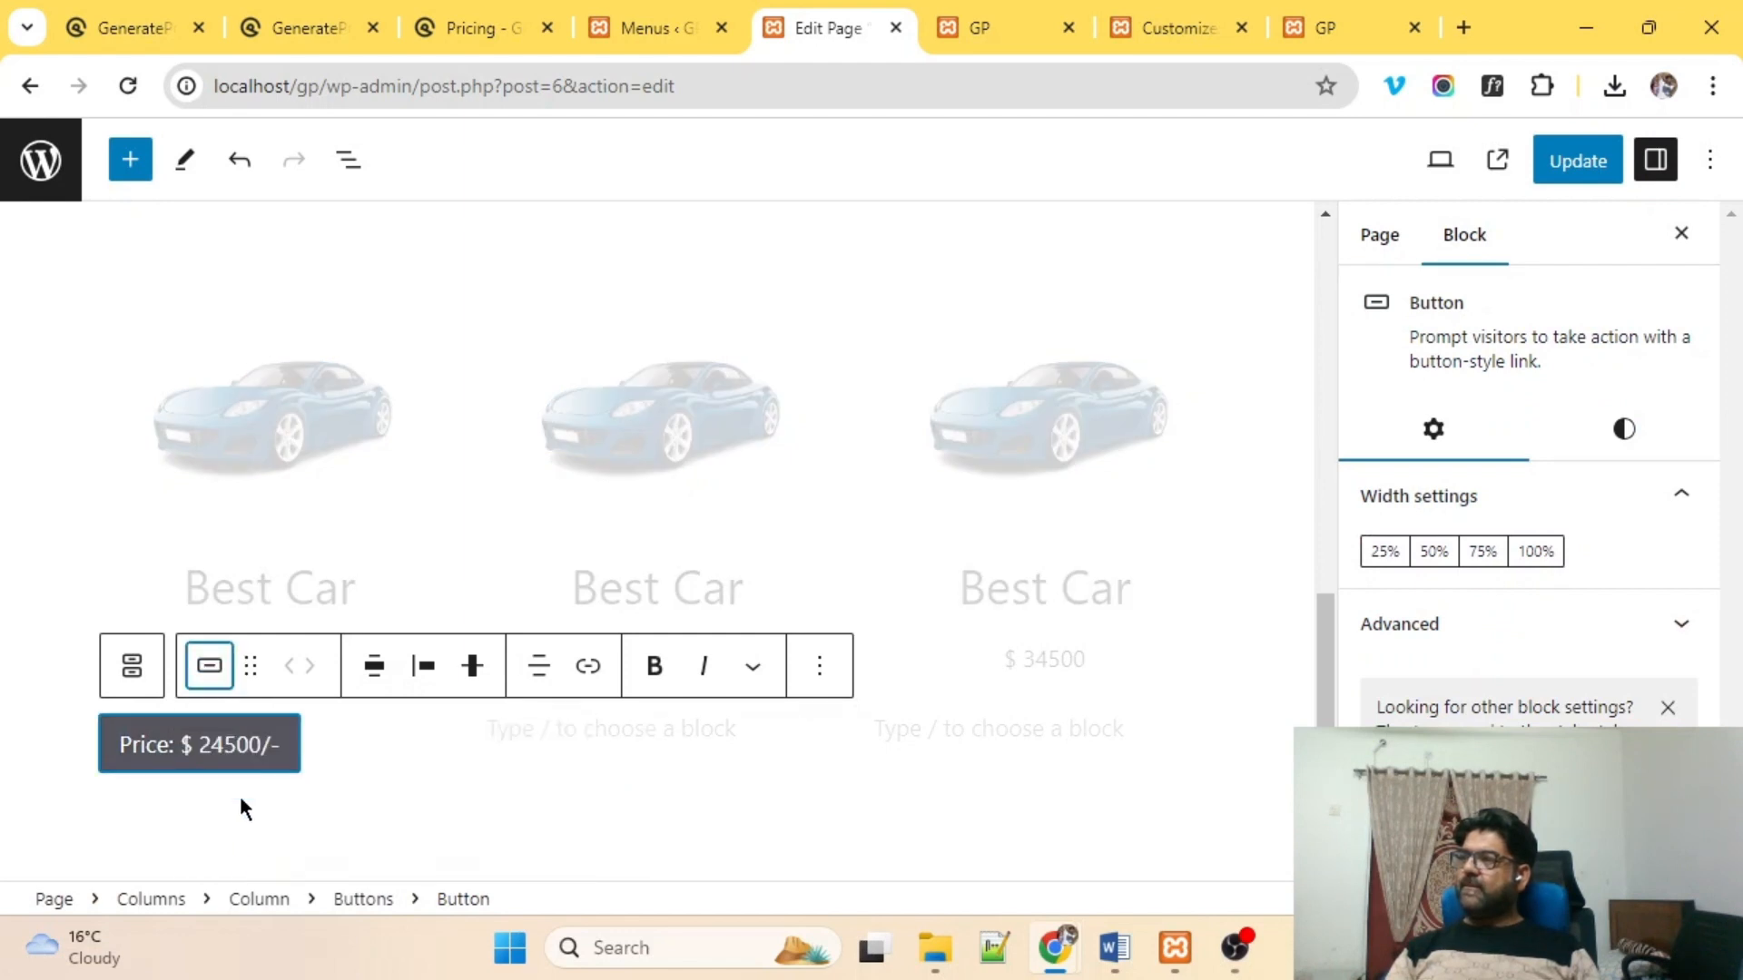
{"action": "left_click", "coordinate": [425, 669]}
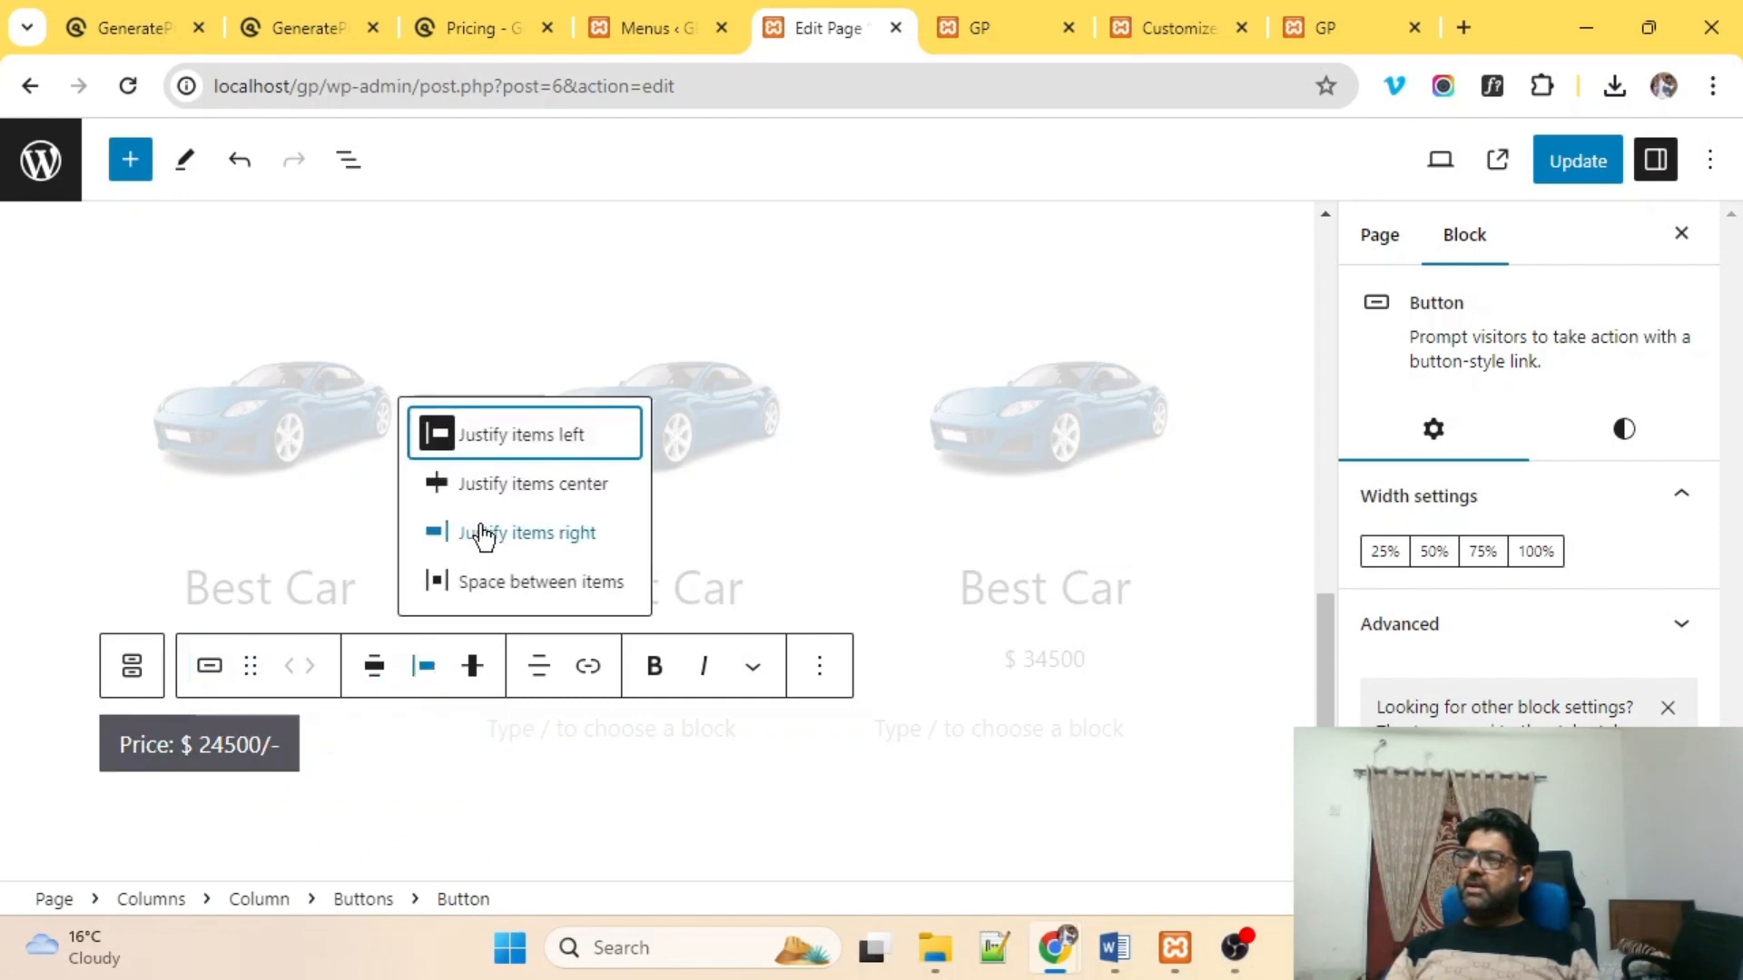
{"action": "left_click", "coordinate": [535, 490]}
{"action": "left_click", "coordinate": [450, 824]}
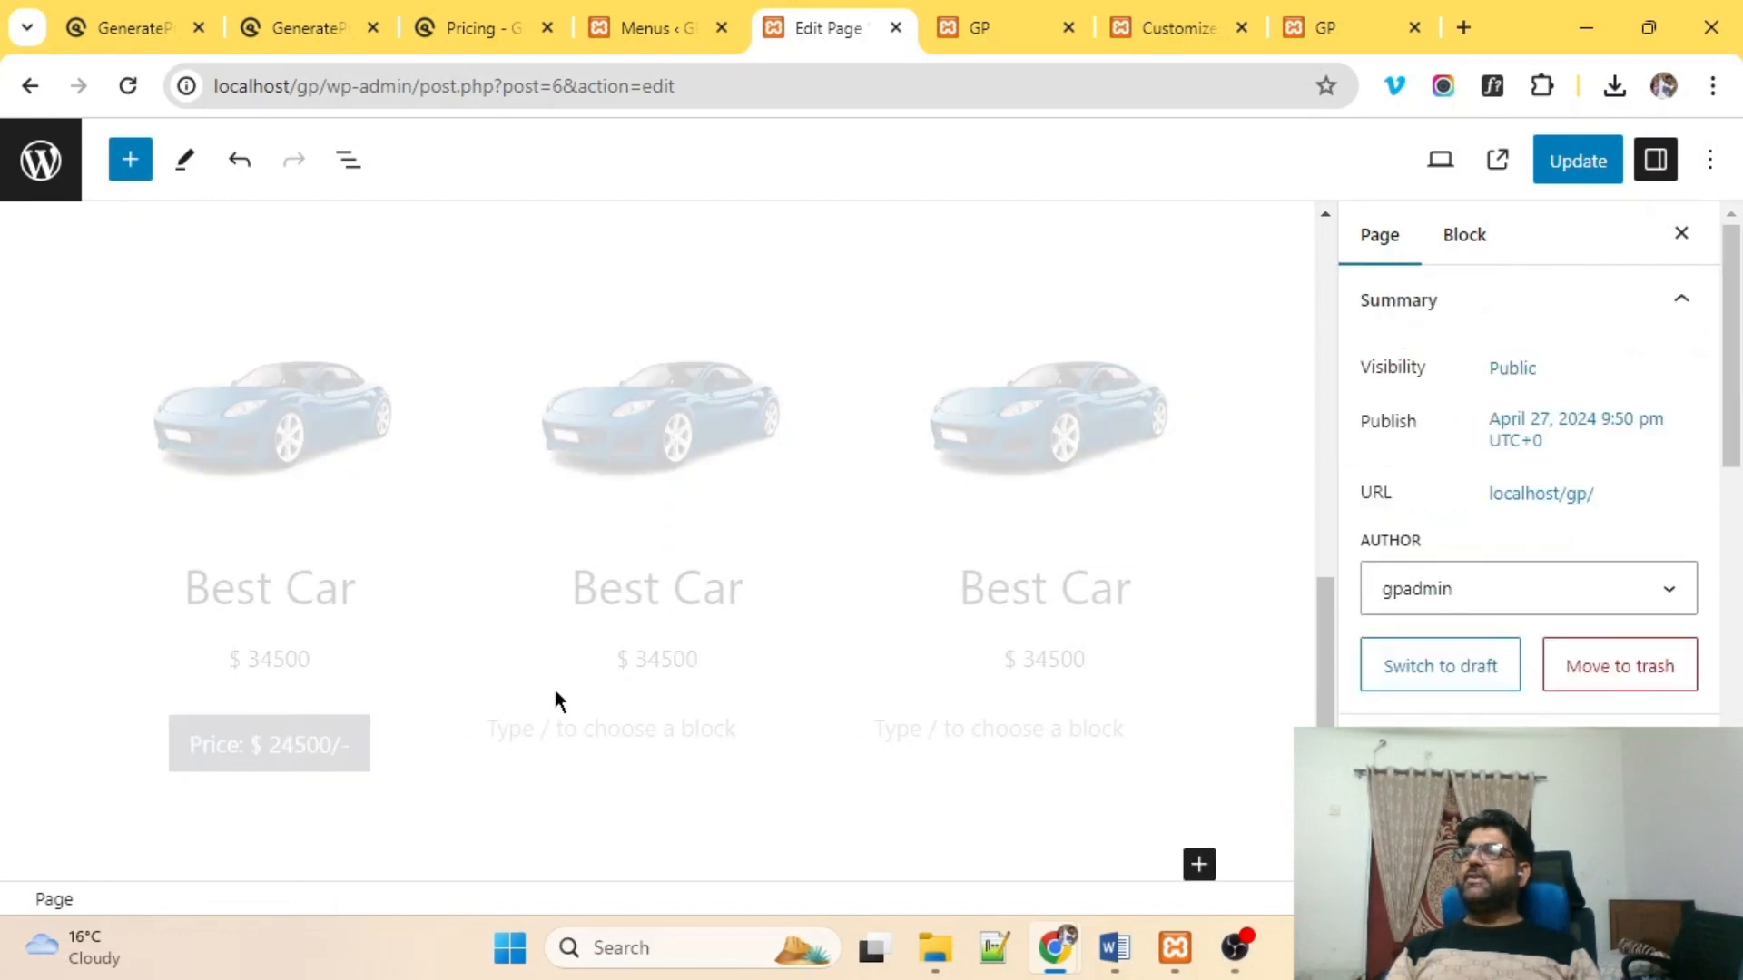
{"action": "scroll", "coordinate": [373, 537], "scroll_direction": "down", "scroll_amount": 1}
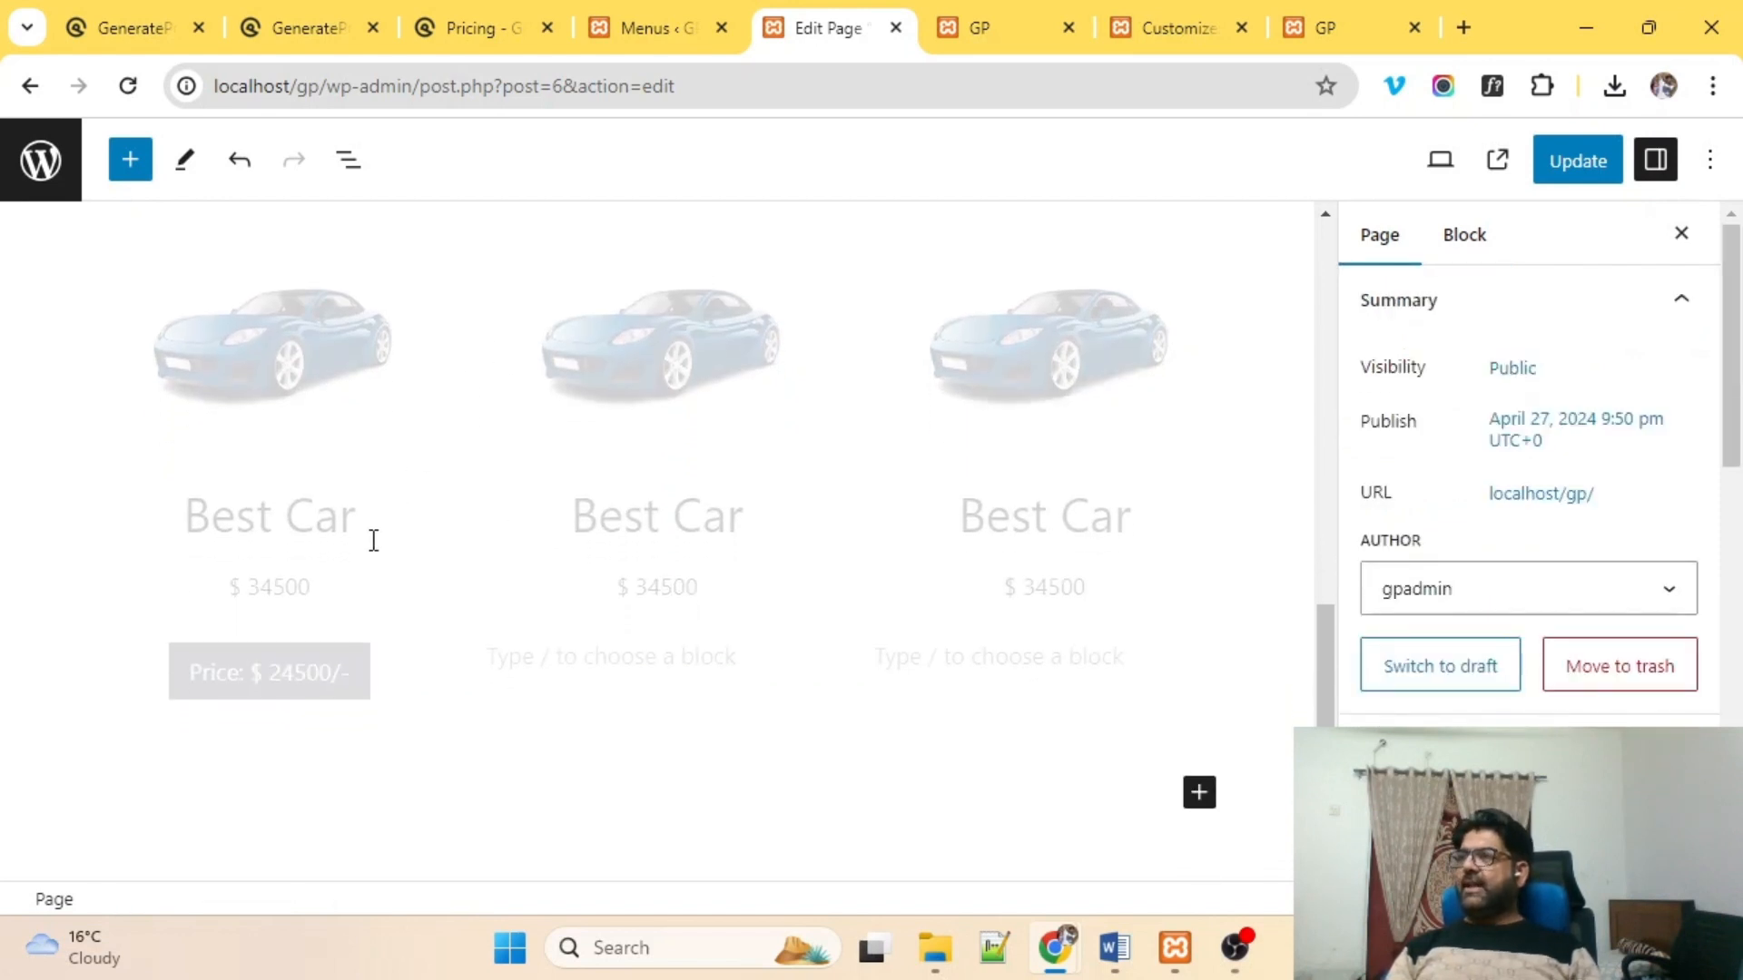
{"action": "left_click", "coordinate": [252, 679]}
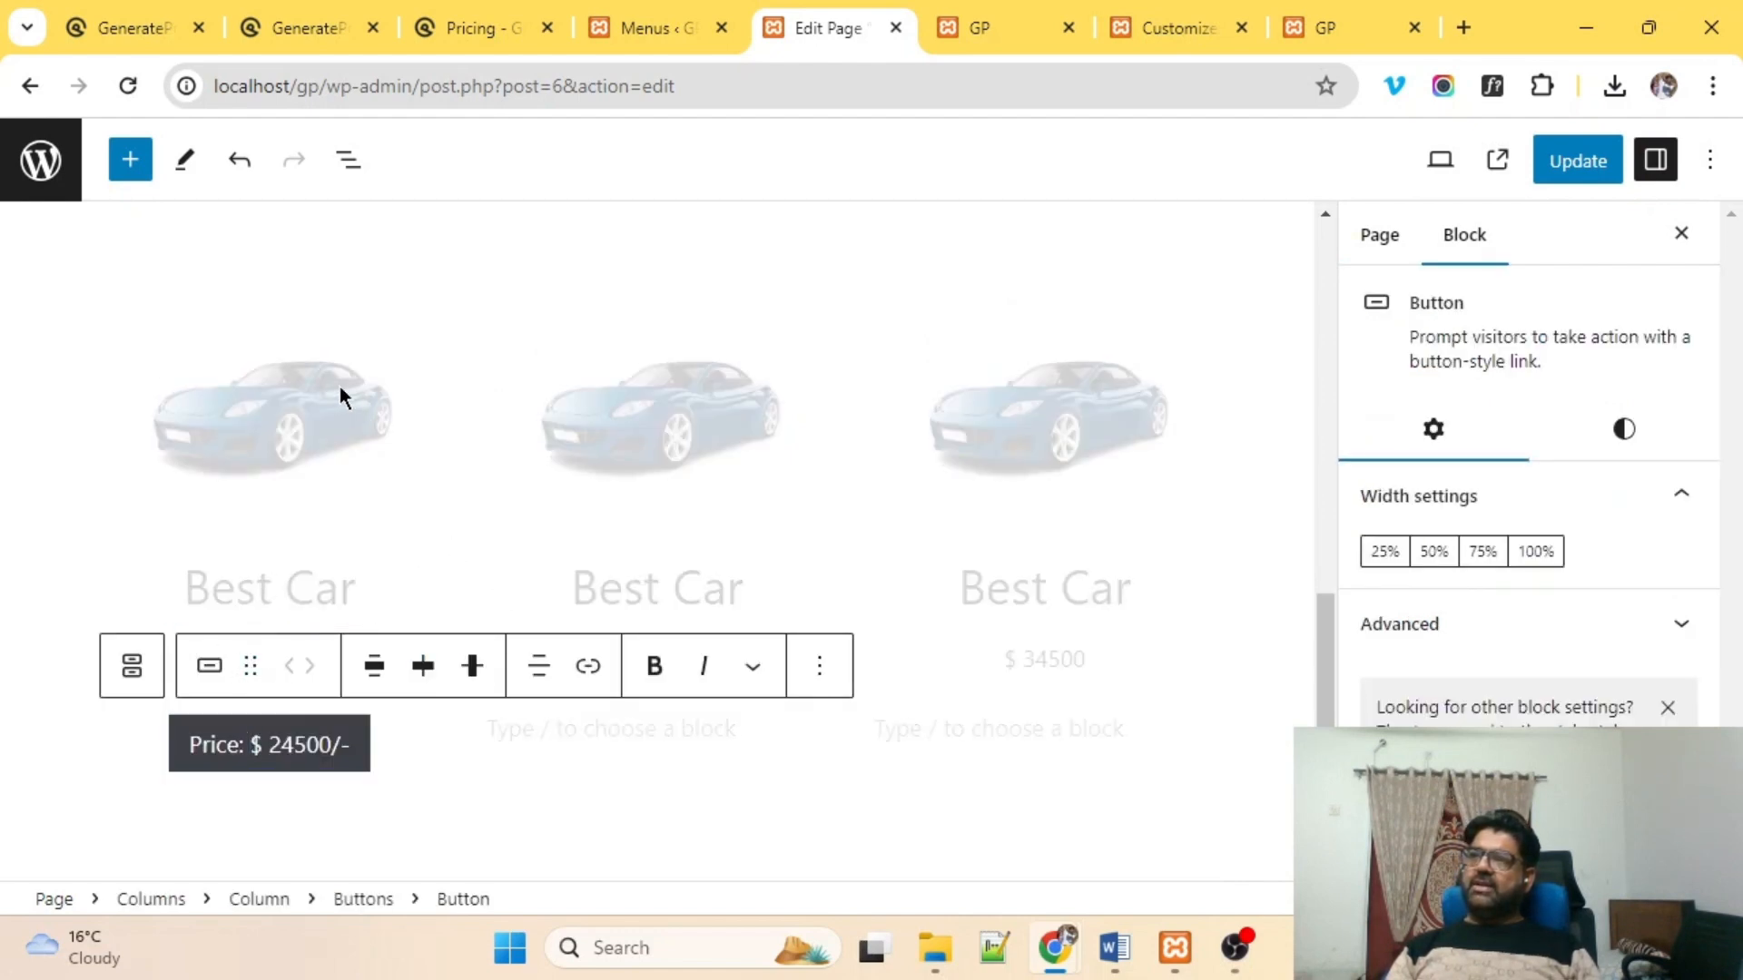
Apply the Rounded style to the first car image.
{"action": "left_click", "coordinate": [291, 390]}
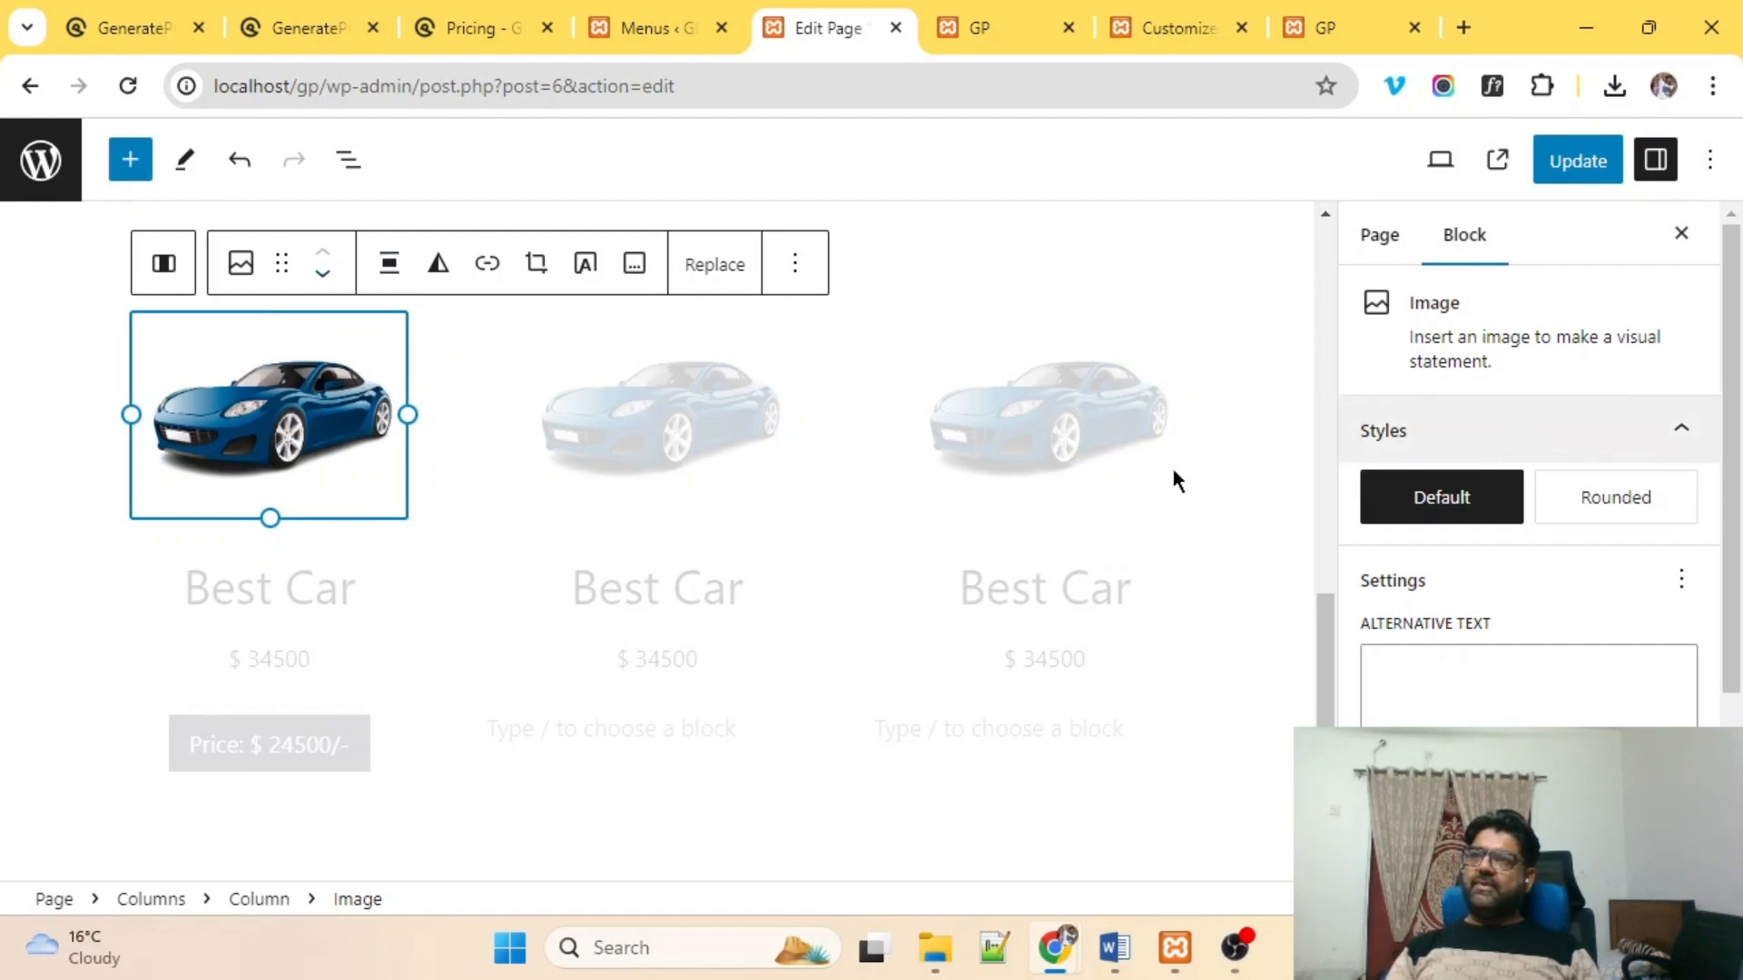
{"action": "scroll", "coordinate": [1543, 412], "scroll_direction": "down", "scroll_amount": 3}
{"action": "scroll", "coordinate": [1544, 412], "scroll_direction": "up", "scroll_amount": 3}
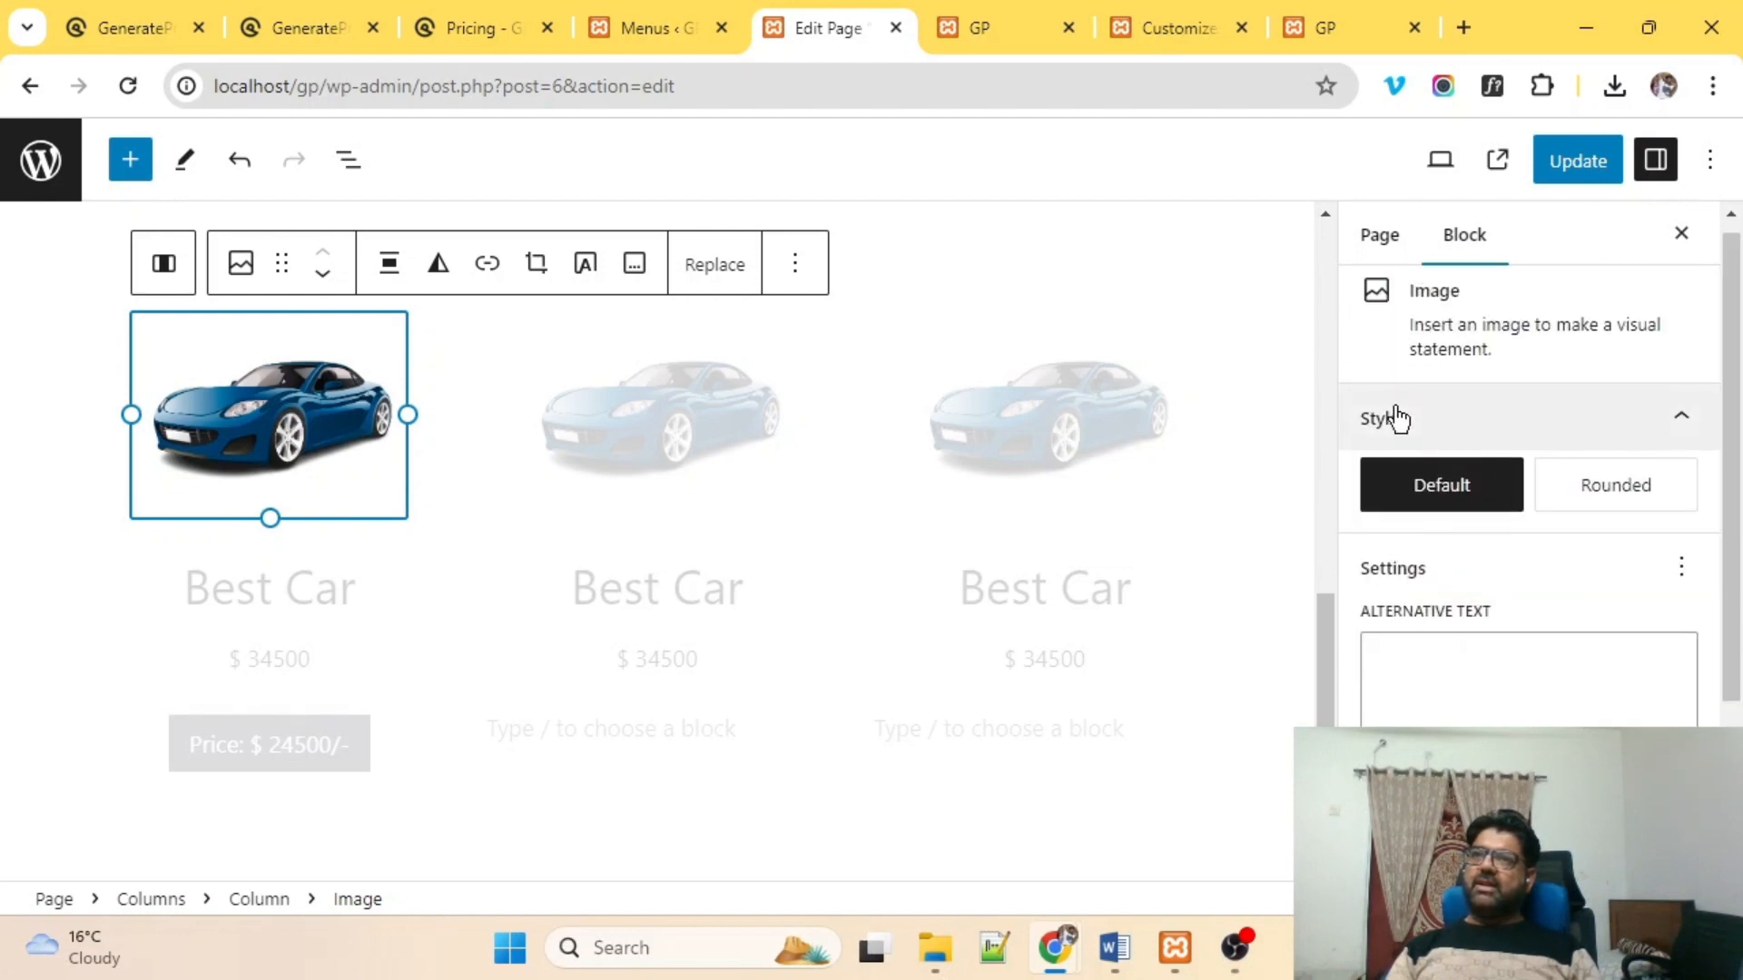
{"action": "mouse_move", "coordinate": [1439, 502]}
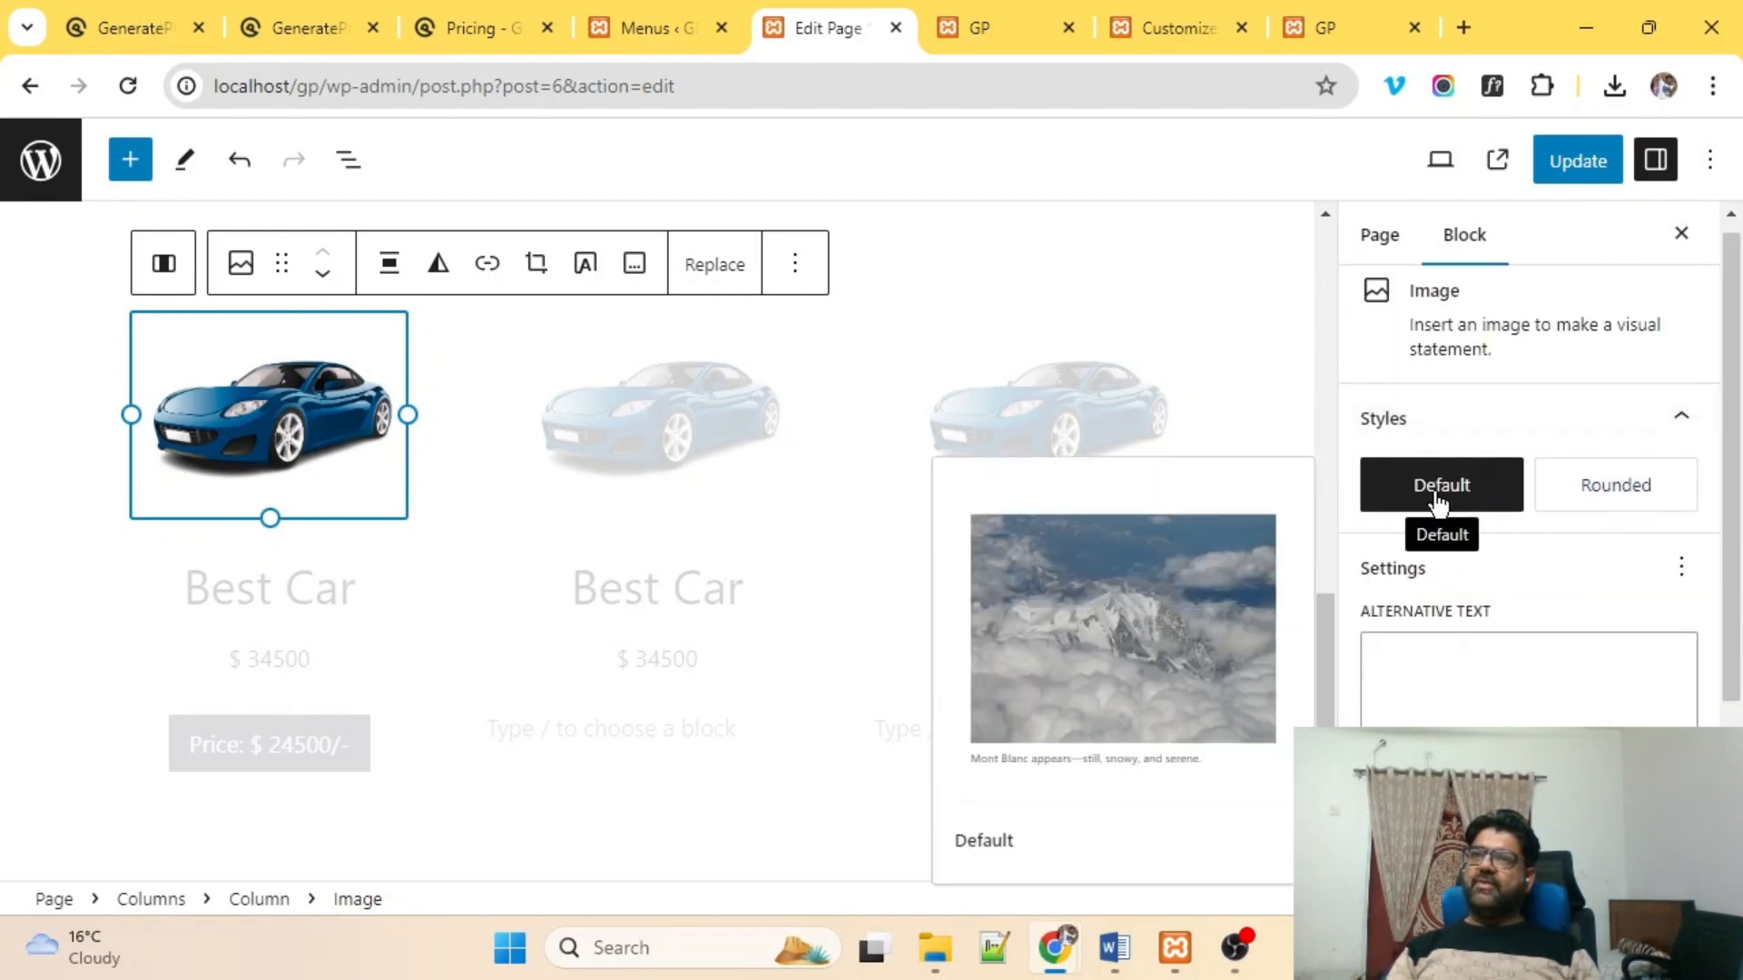
{"action": "left_click", "coordinate": [1625, 494]}
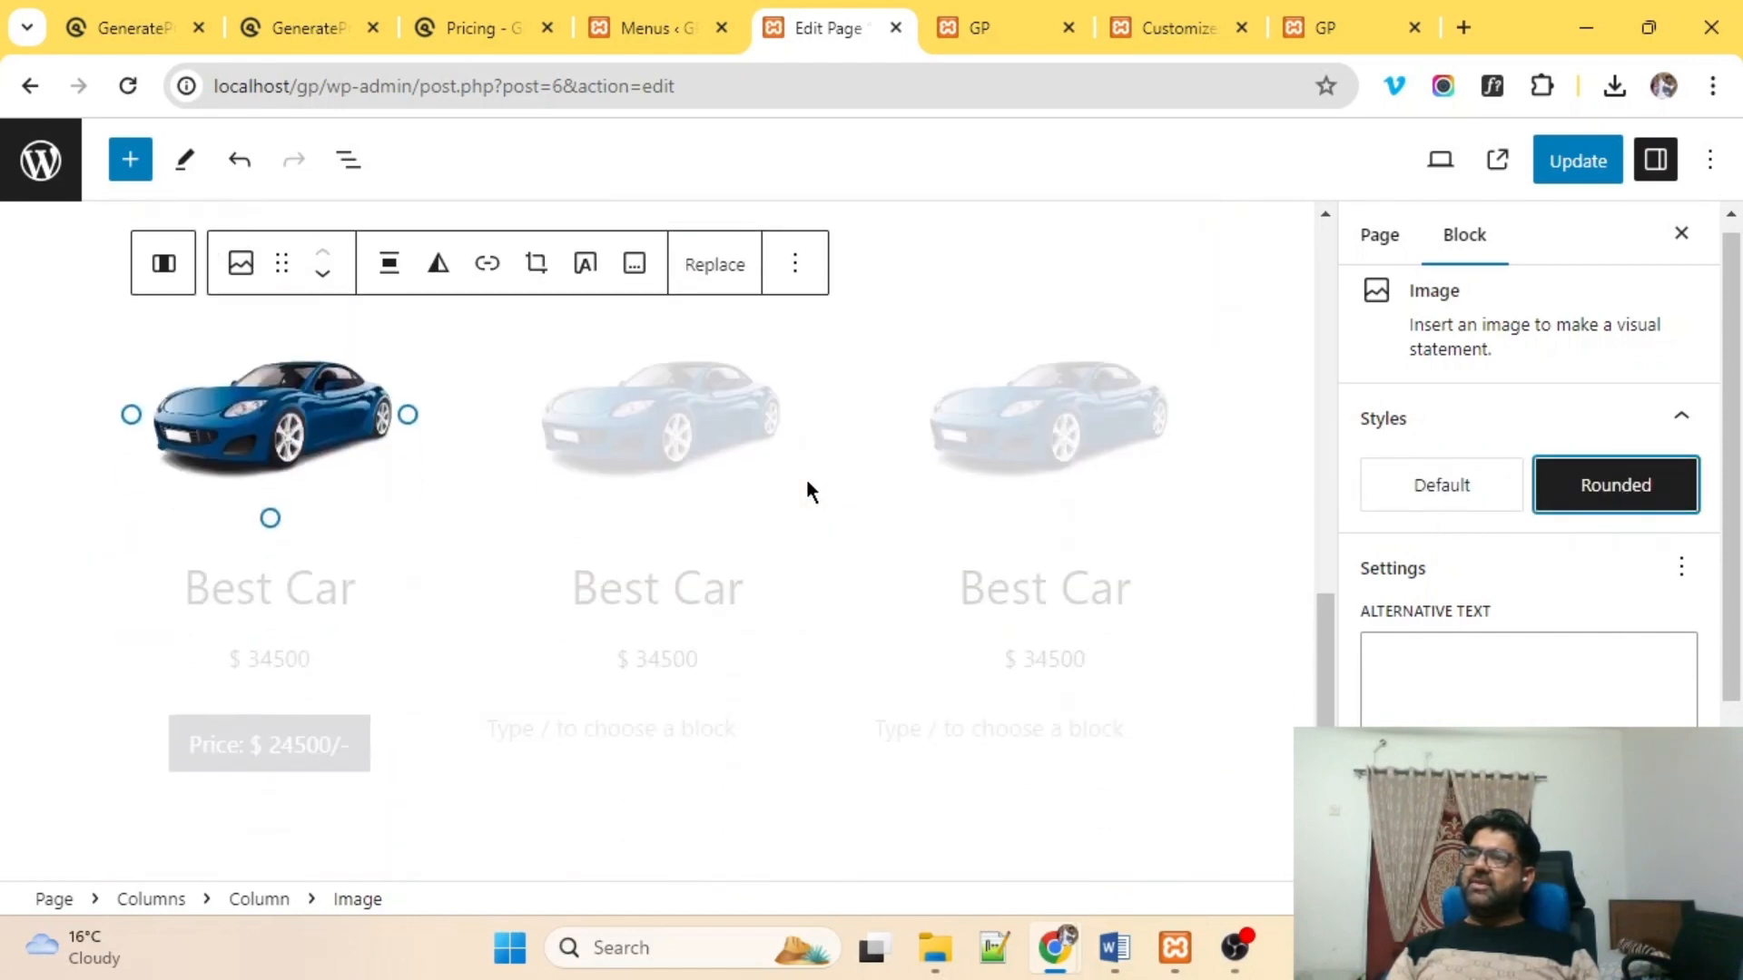
{"action": "left_click", "coordinate": [271, 401]}
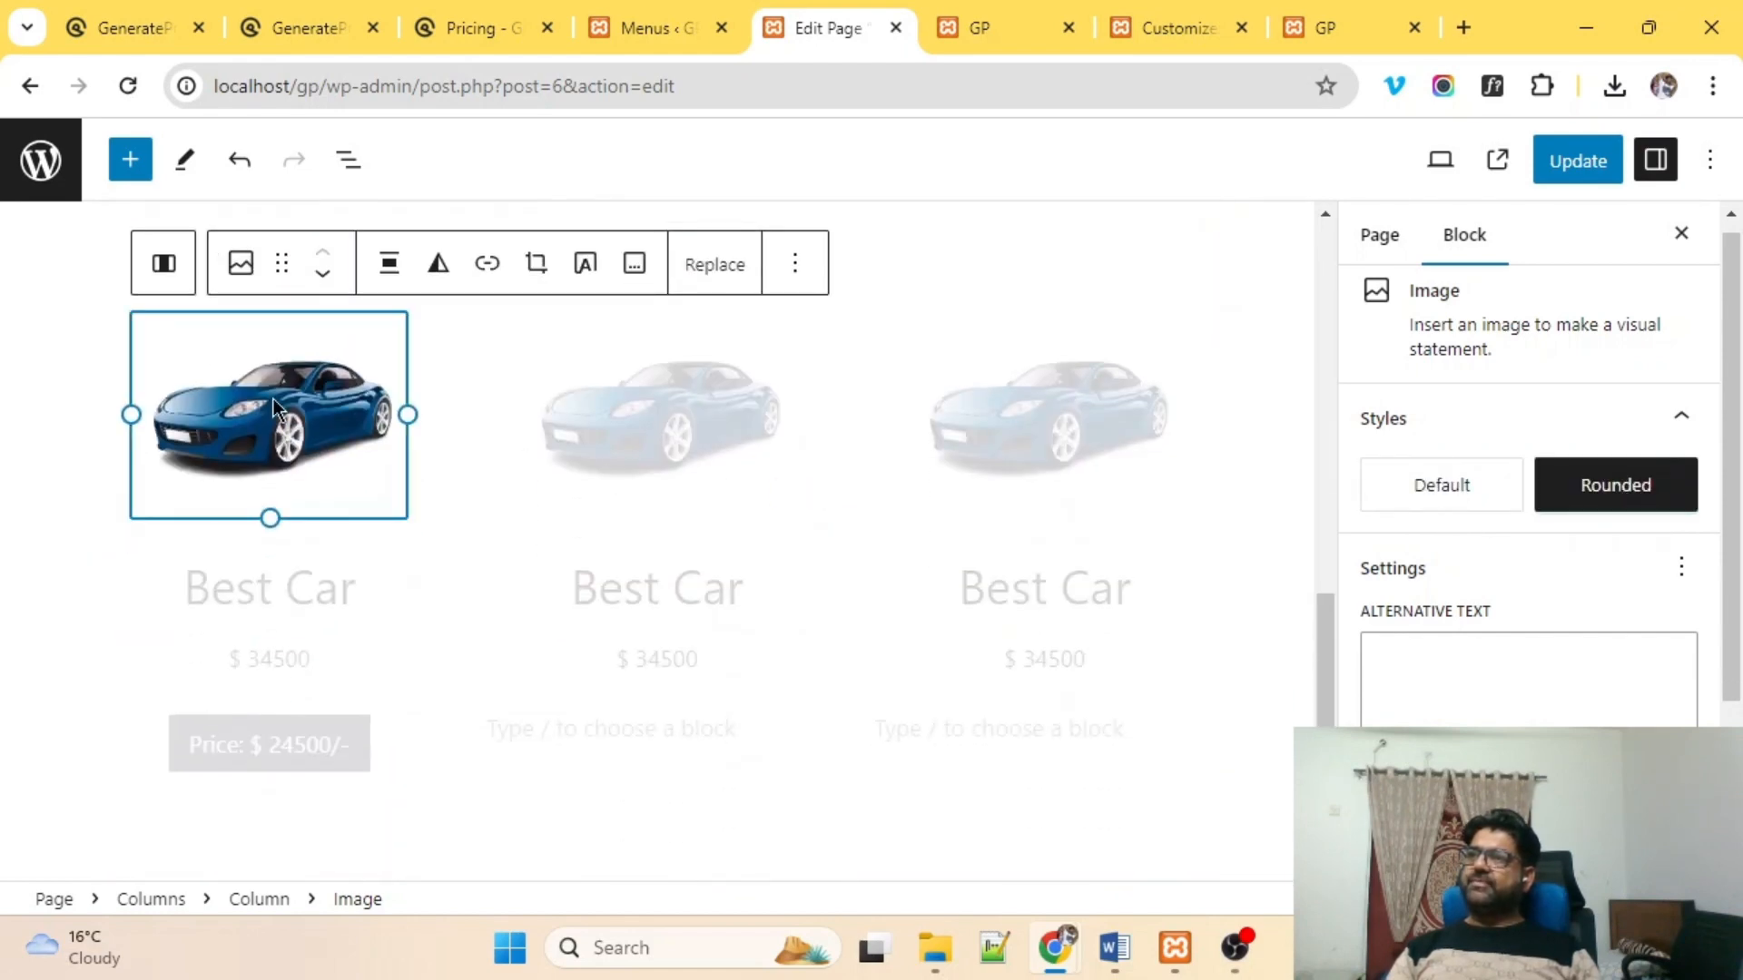
{"action": "left_click", "coordinate": [1619, 486]}
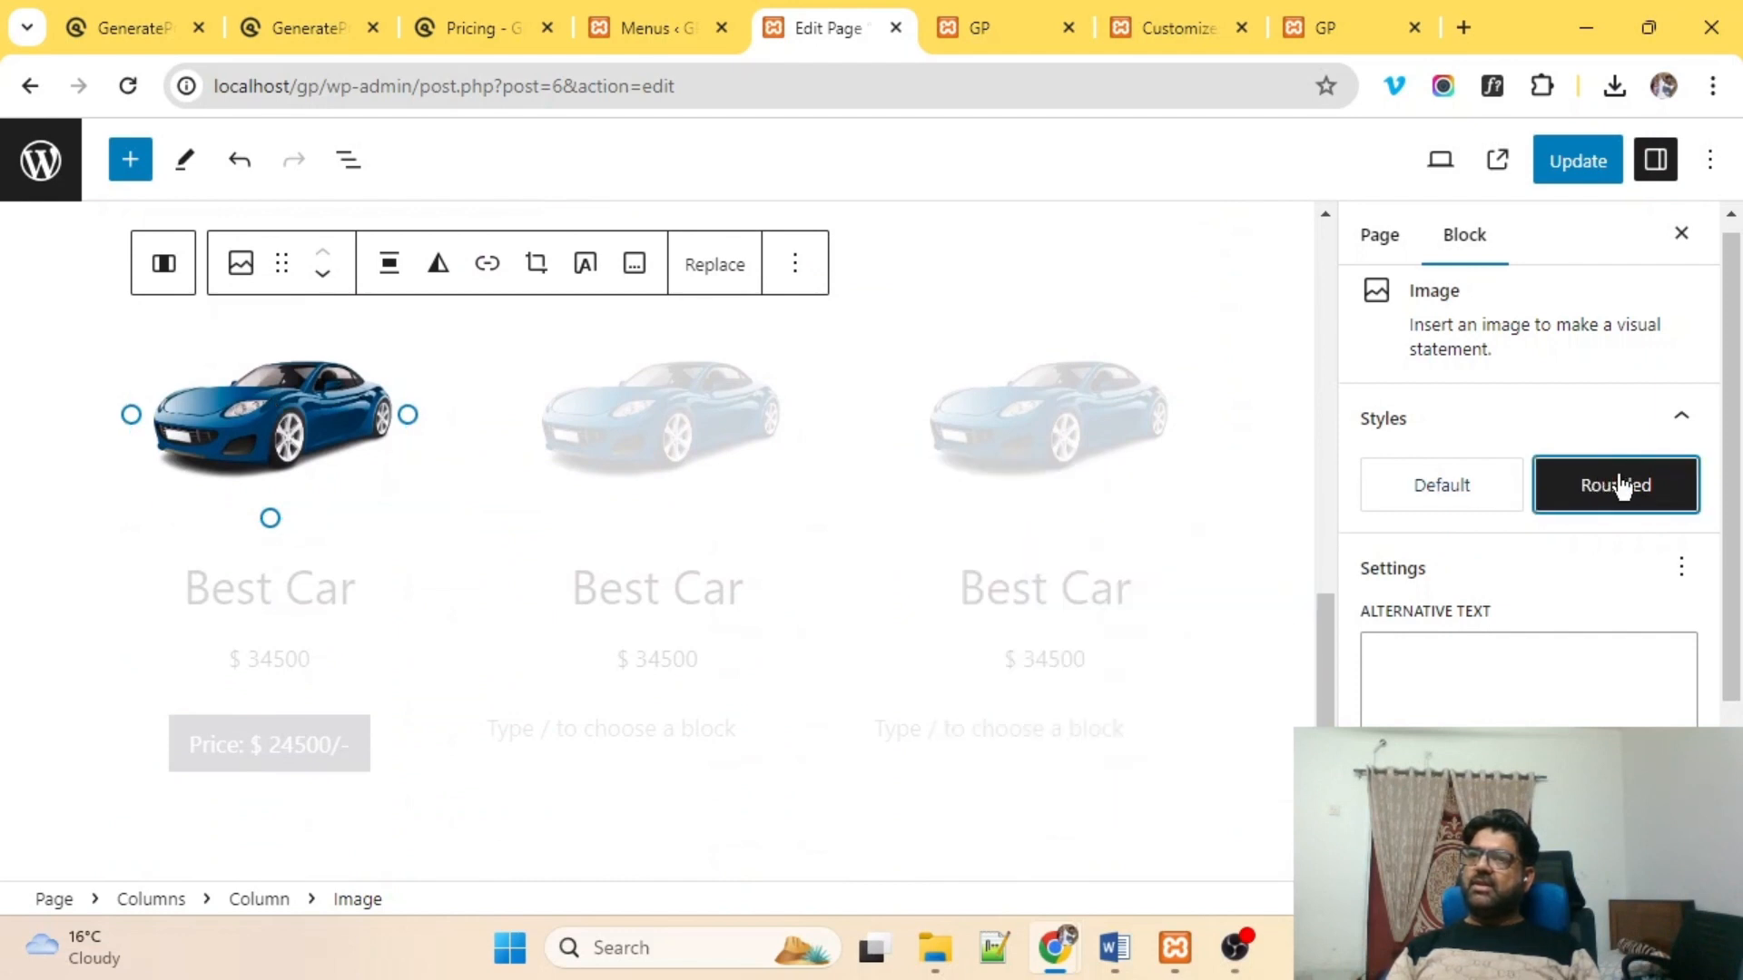
{"action": "scroll", "coordinate": [591, 448], "scroll_direction": "up", "scroll_amount": 8}
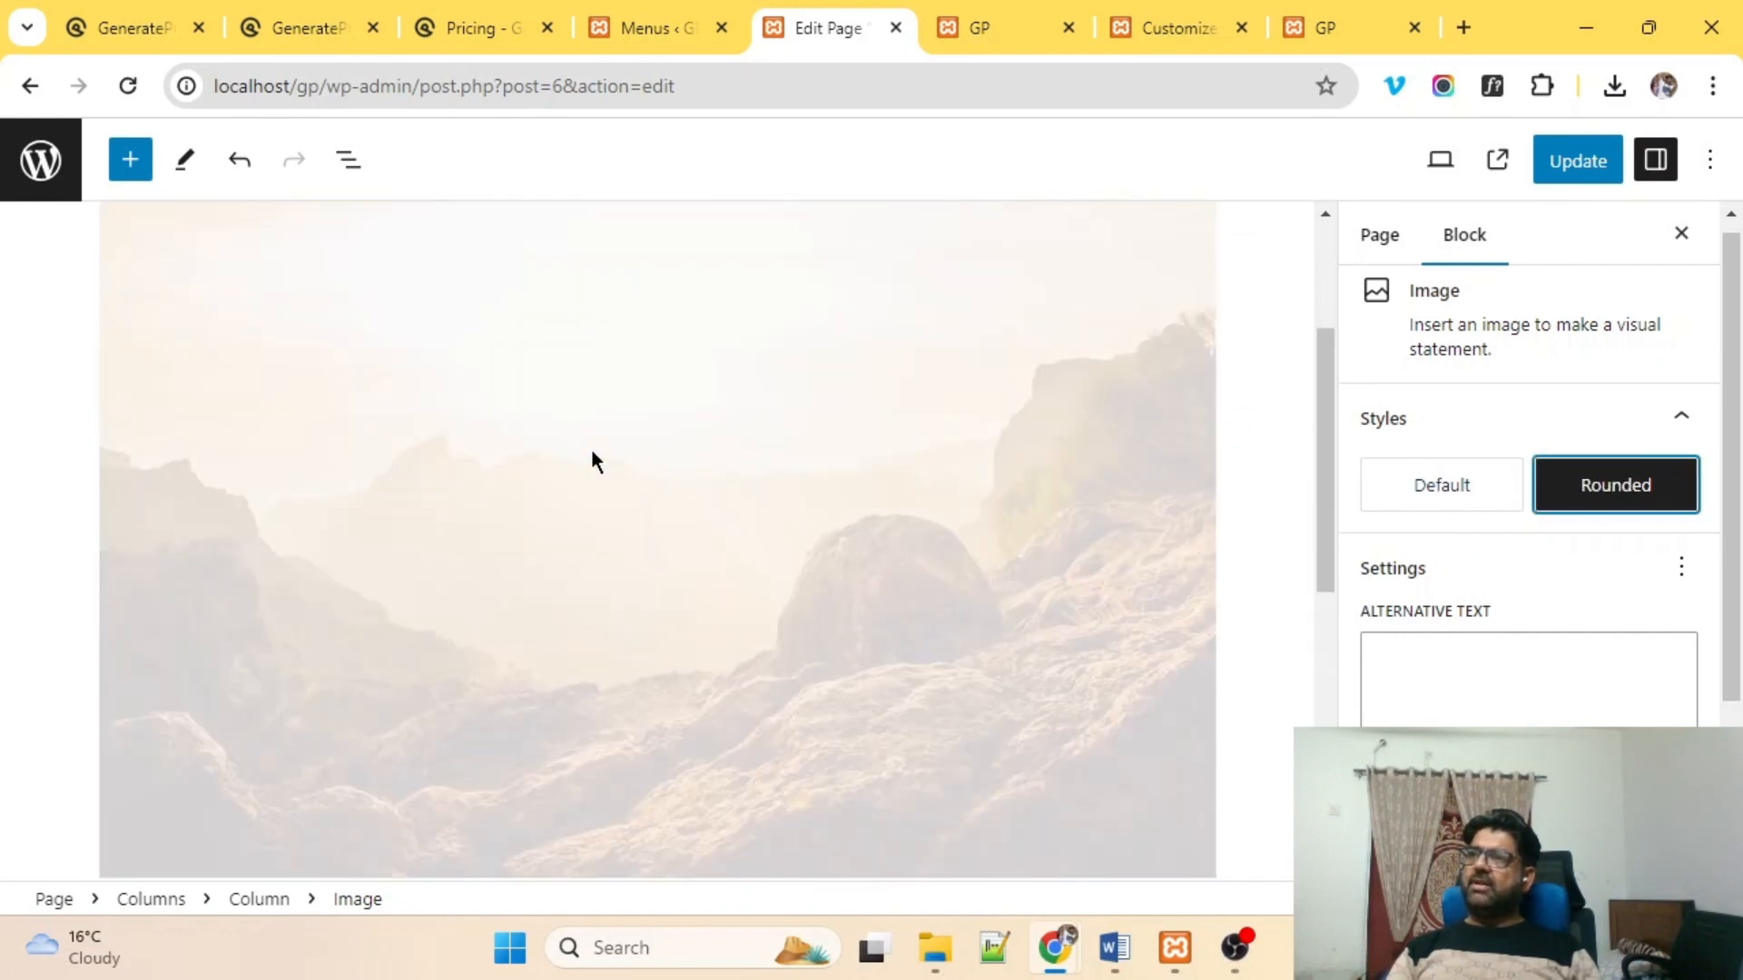
Apply the Rounded style to the mountain banner and the first two car images.
{"action": "left_click", "coordinate": [604, 450]}
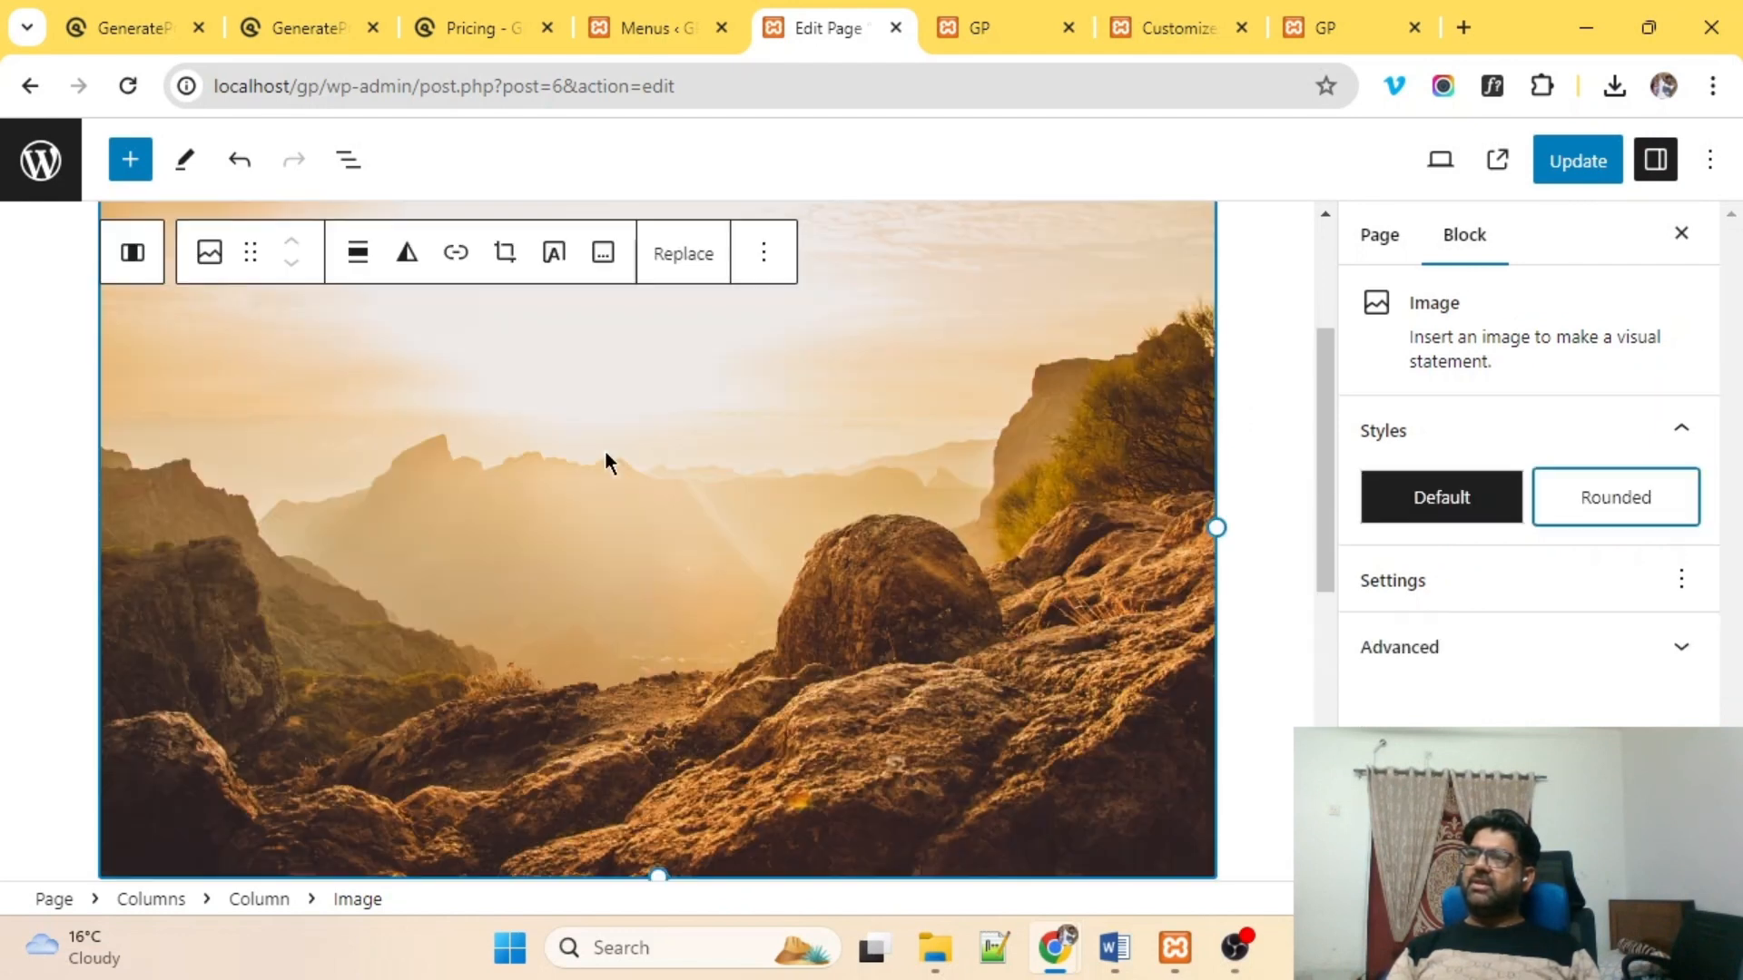
{"action": "left_click", "coordinate": [1628, 505]}
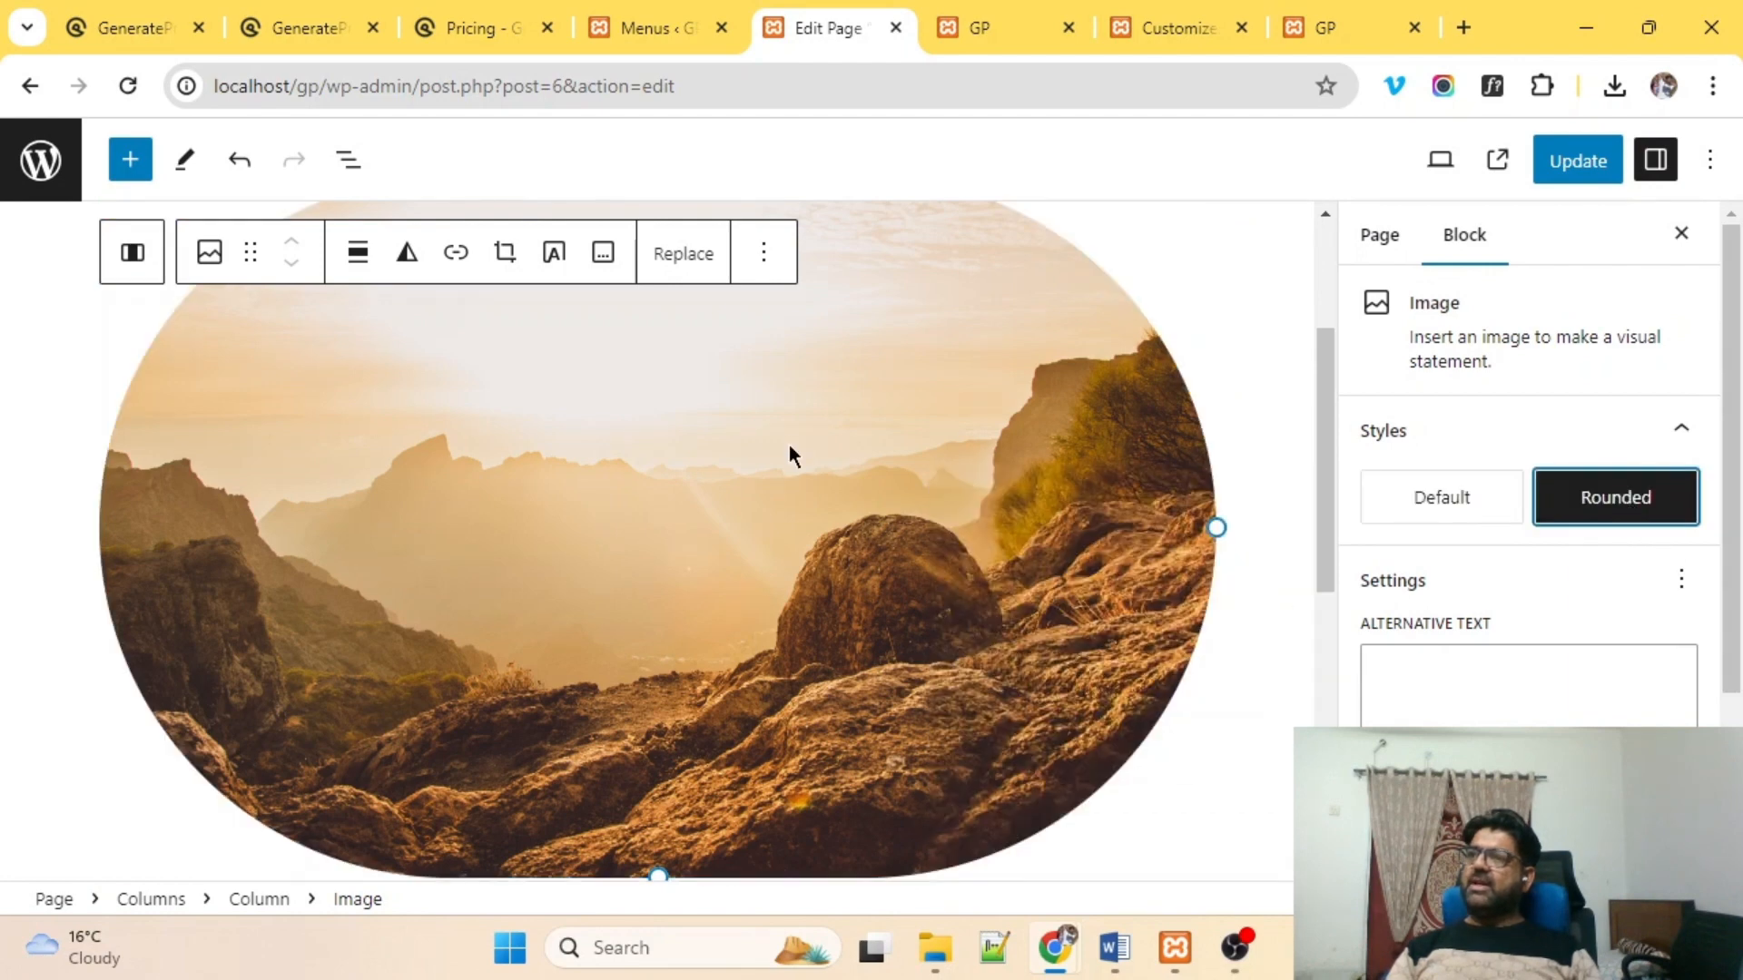
{"action": "scroll", "coordinate": [576, 553], "scroll_direction": "down", "scroll_amount": 8}
{"action": "left_click", "coordinate": [283, 442]}
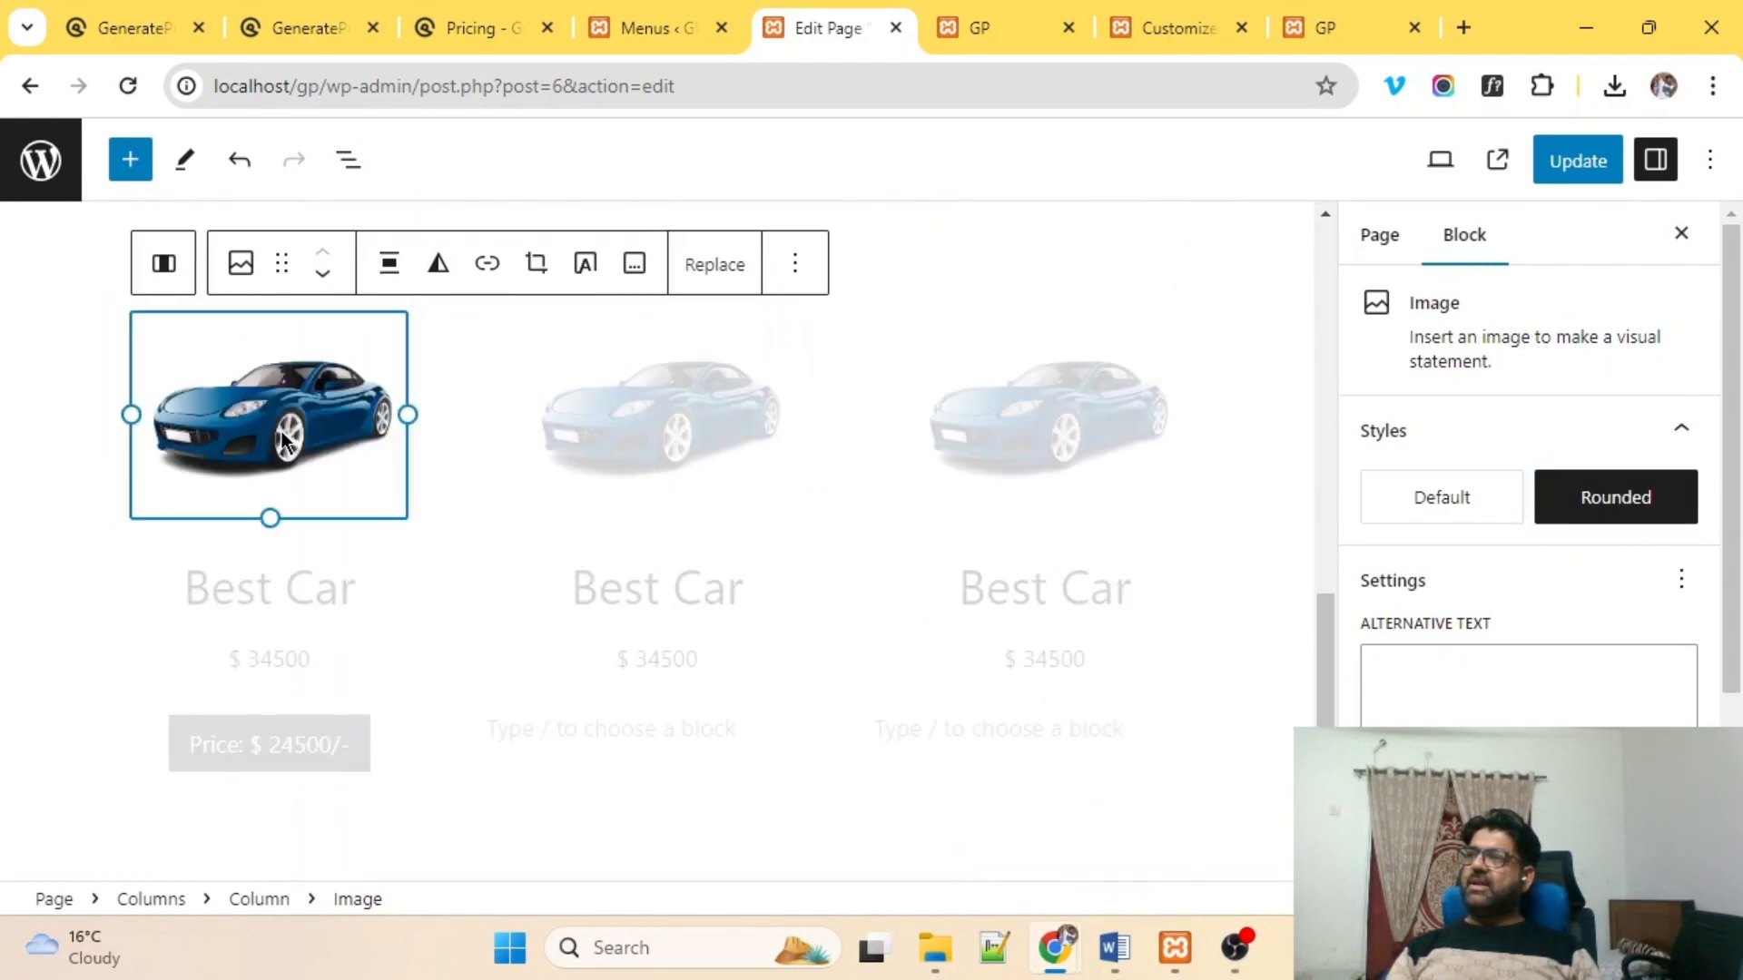
{"action": "left_click", "coordinate": [1618, 499]}
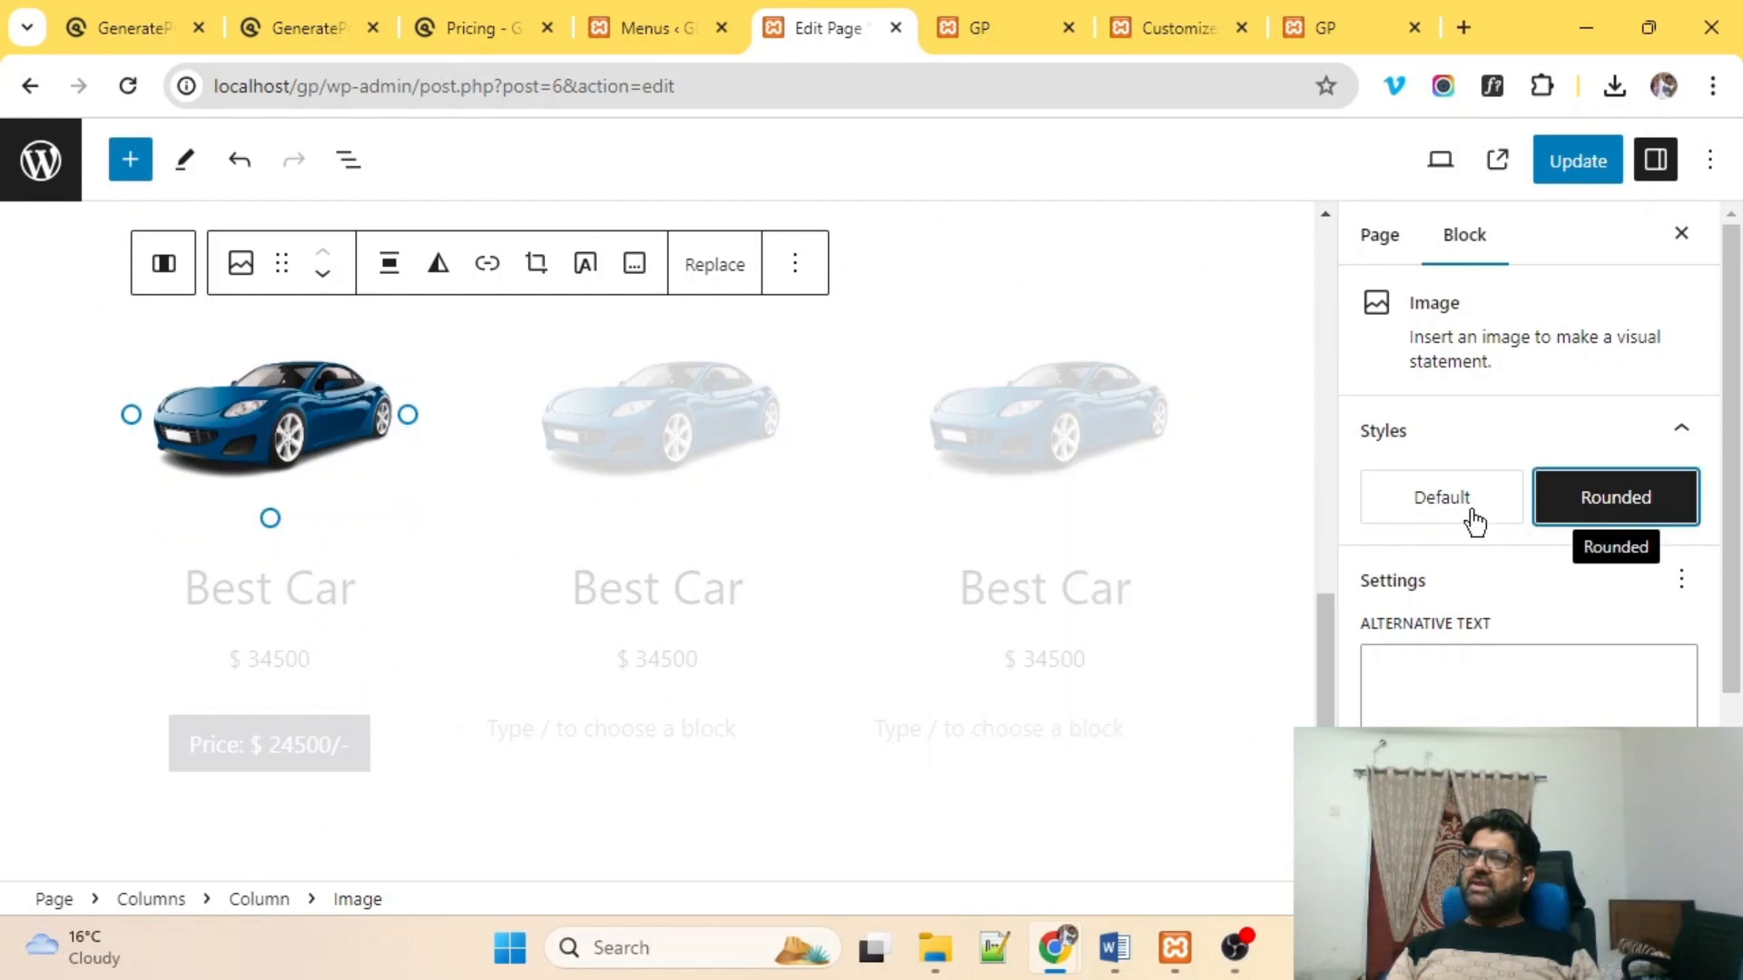
{"action": "left_click", "coordinate": [633, 406]}
{"action": "left_click", "coordinate": [1588, 495]}
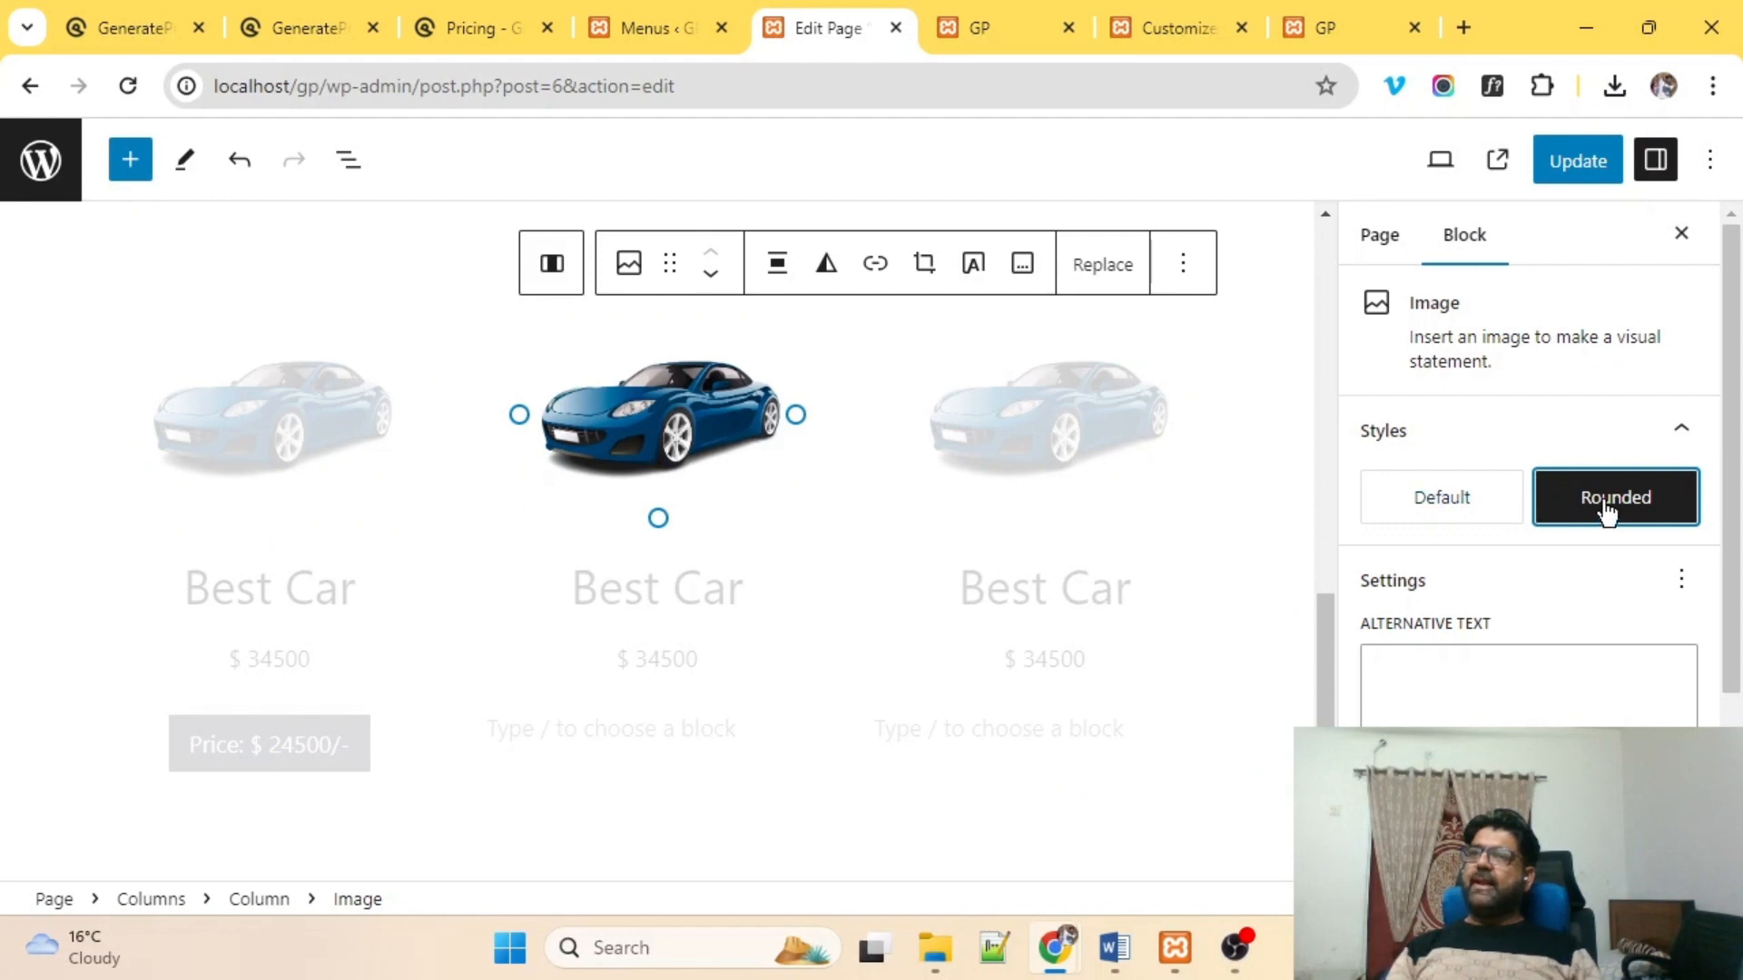
Leave the image's aspect ratio on Original.
{"action": "scroll", "coordinate": [1448, 552], "scroll_direction": "down", "scroll_amount": 3}
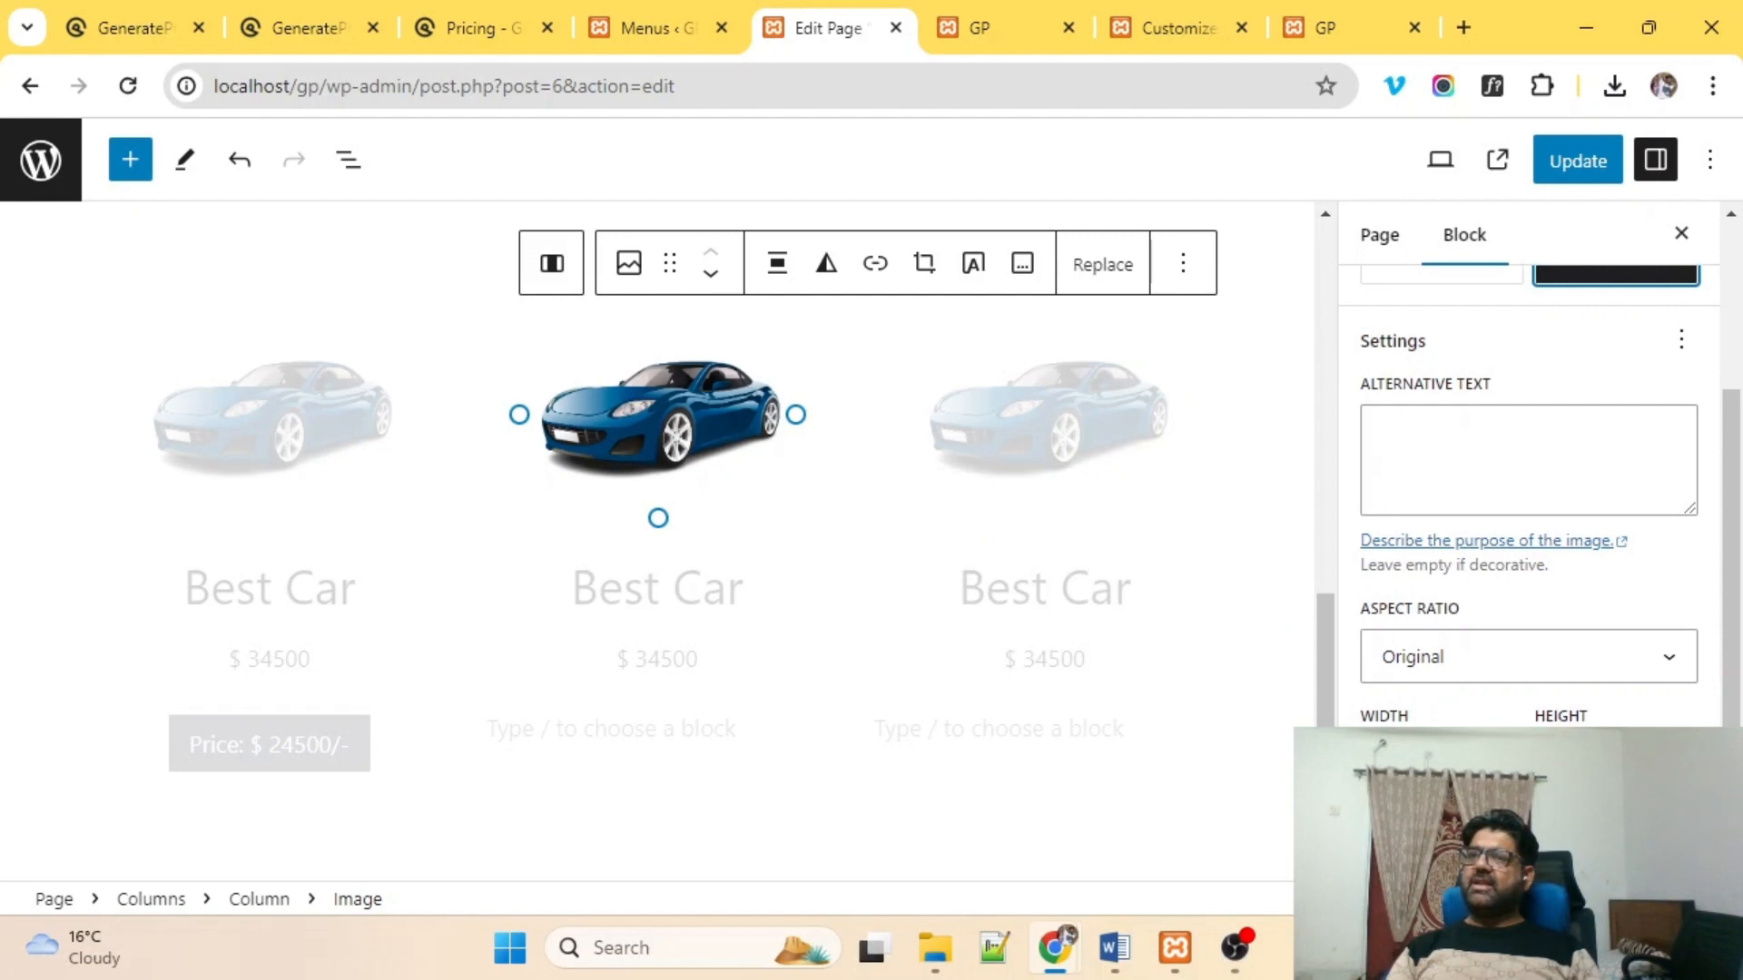
{"action": "left_click", "coordinate": [1478, 677]}
{"action": "left_click", "coordinate": [1477, 697]}
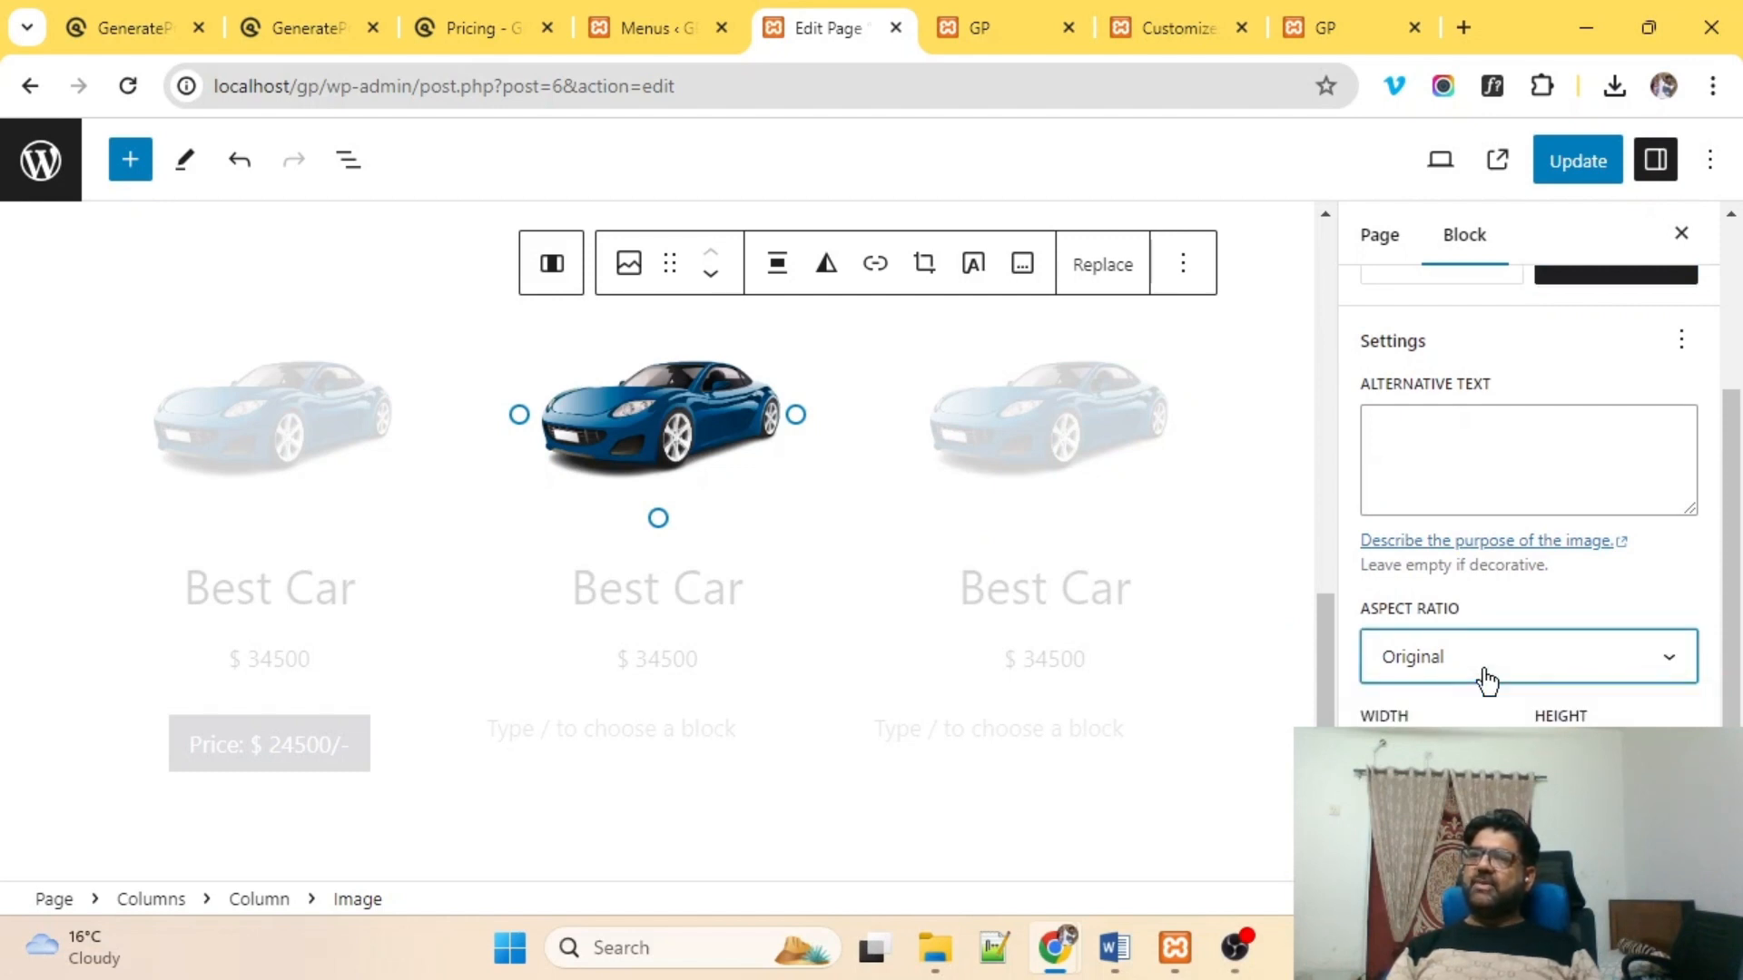
{"action": "left_click", "coordinate": [1539, 451]}
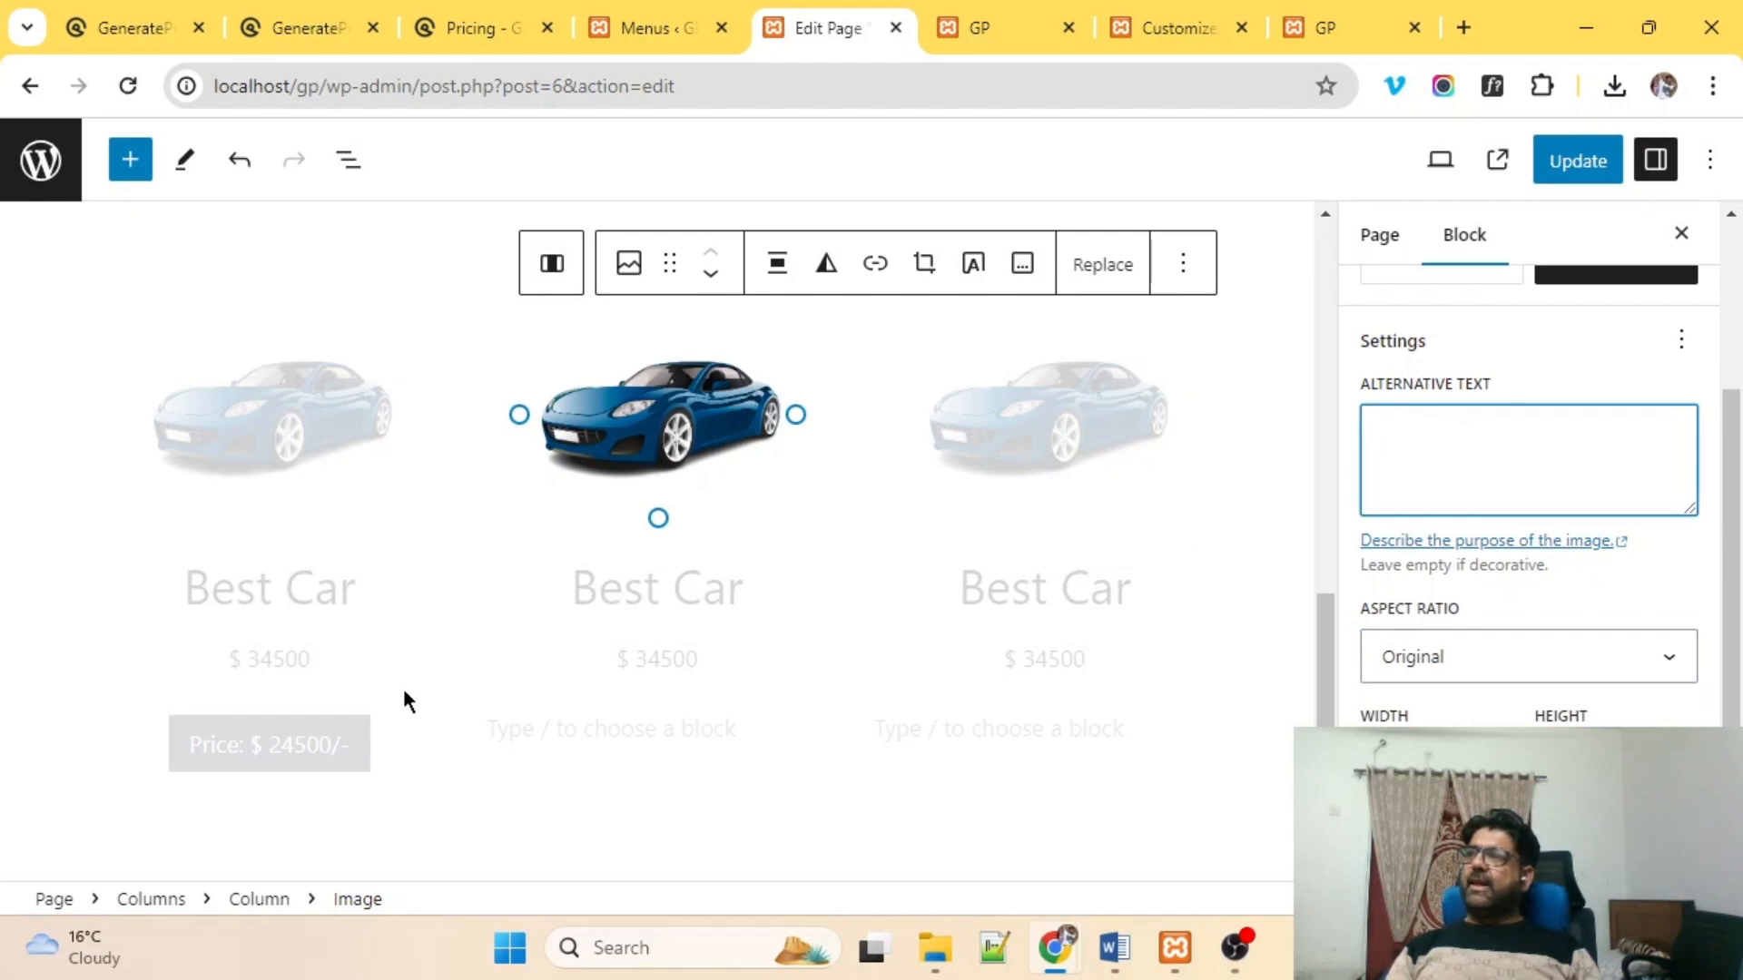
{"action": "left_click", "coordinate": [359, 739]}
{"action": "left_click", "coordinate": [272, 449]}
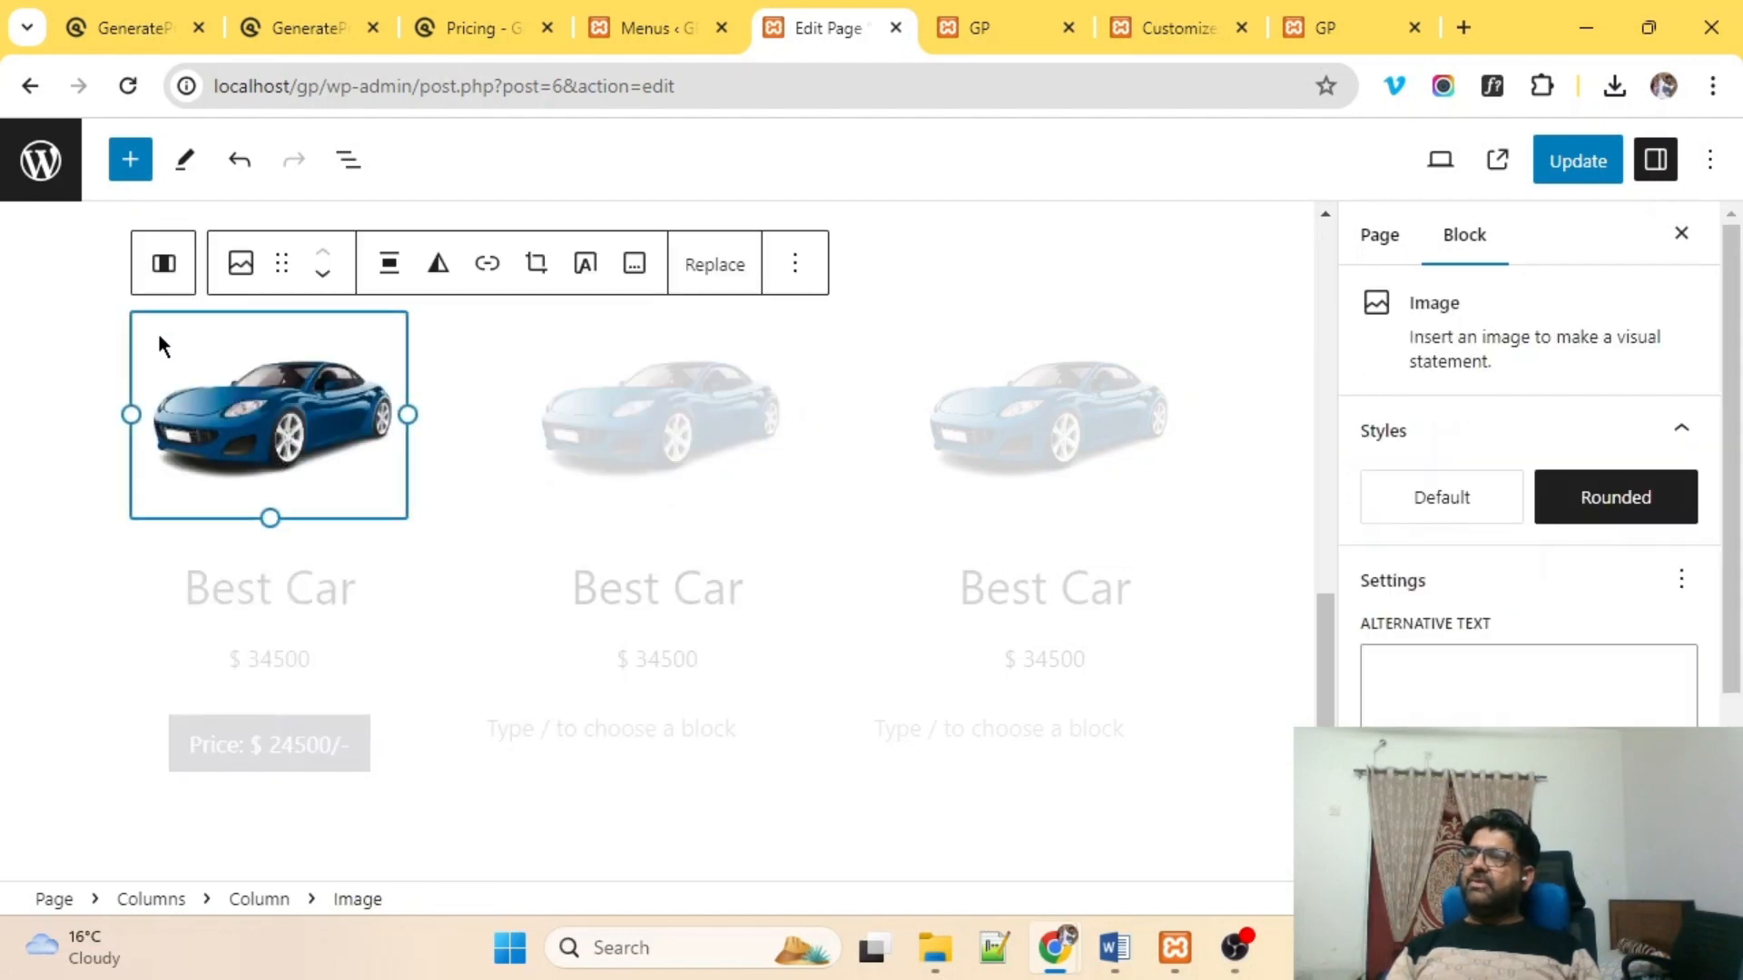
Add the additional CSS class mycols to the first car column and update the page.
{"action": "left_click", "coordinate": [154, 262]}
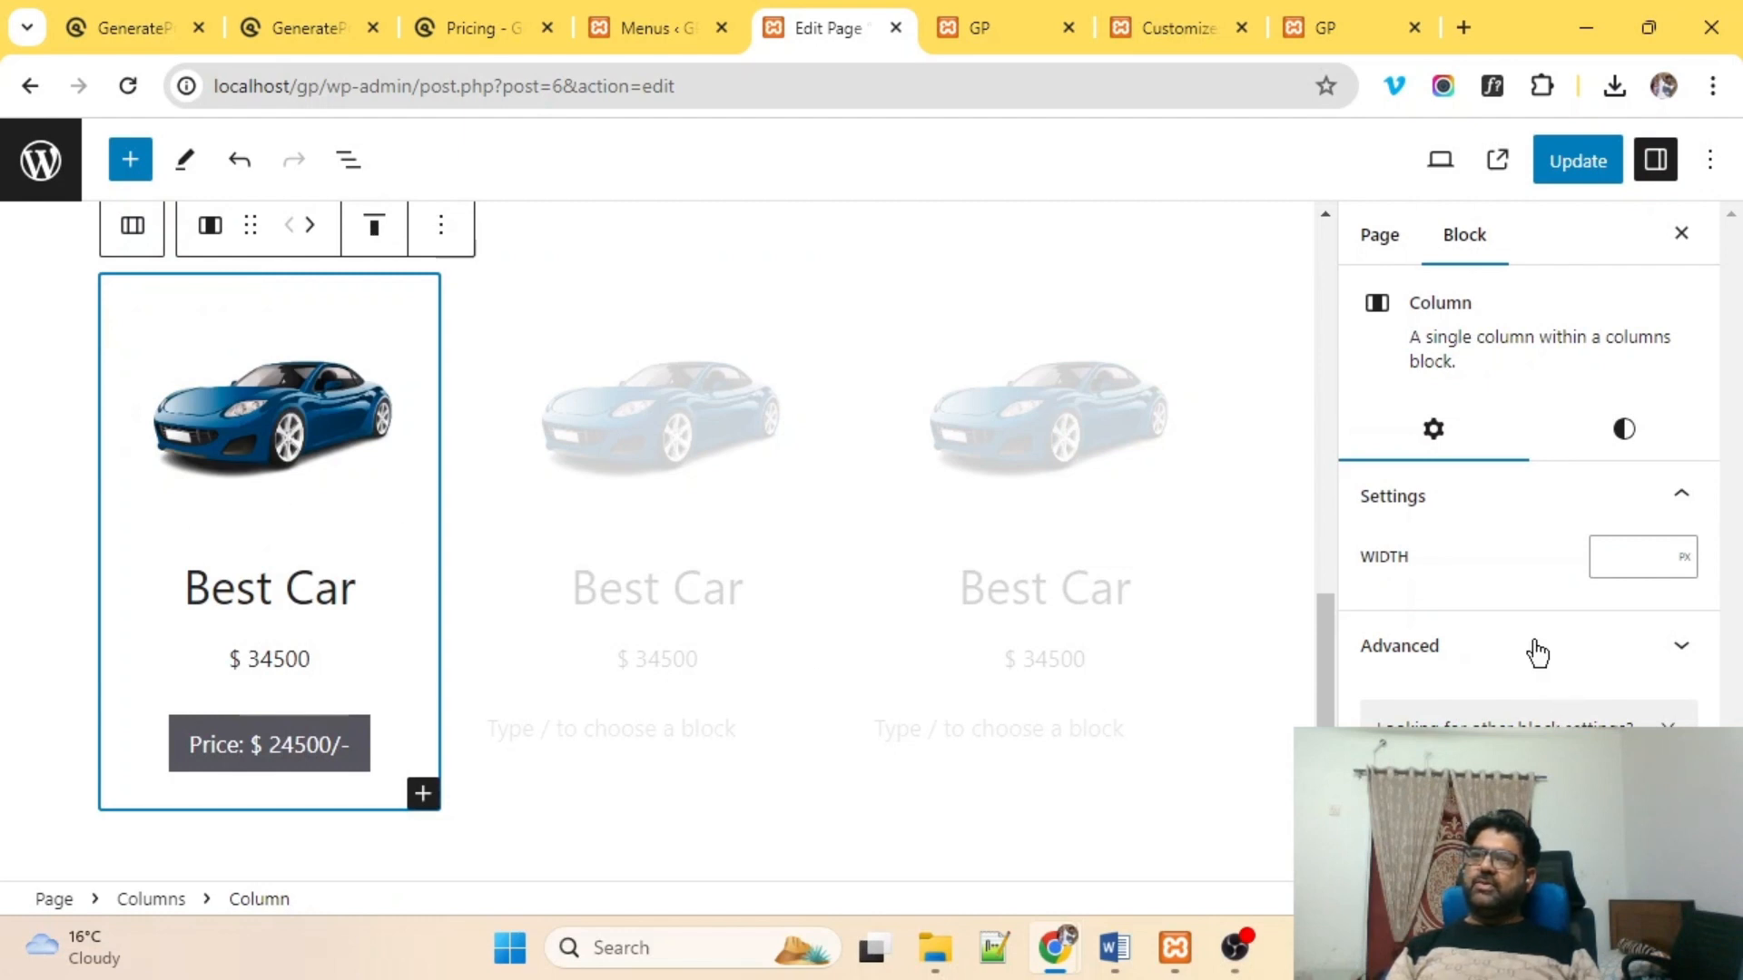
{"action": "left_click", "coordinate": [1554, 499]}
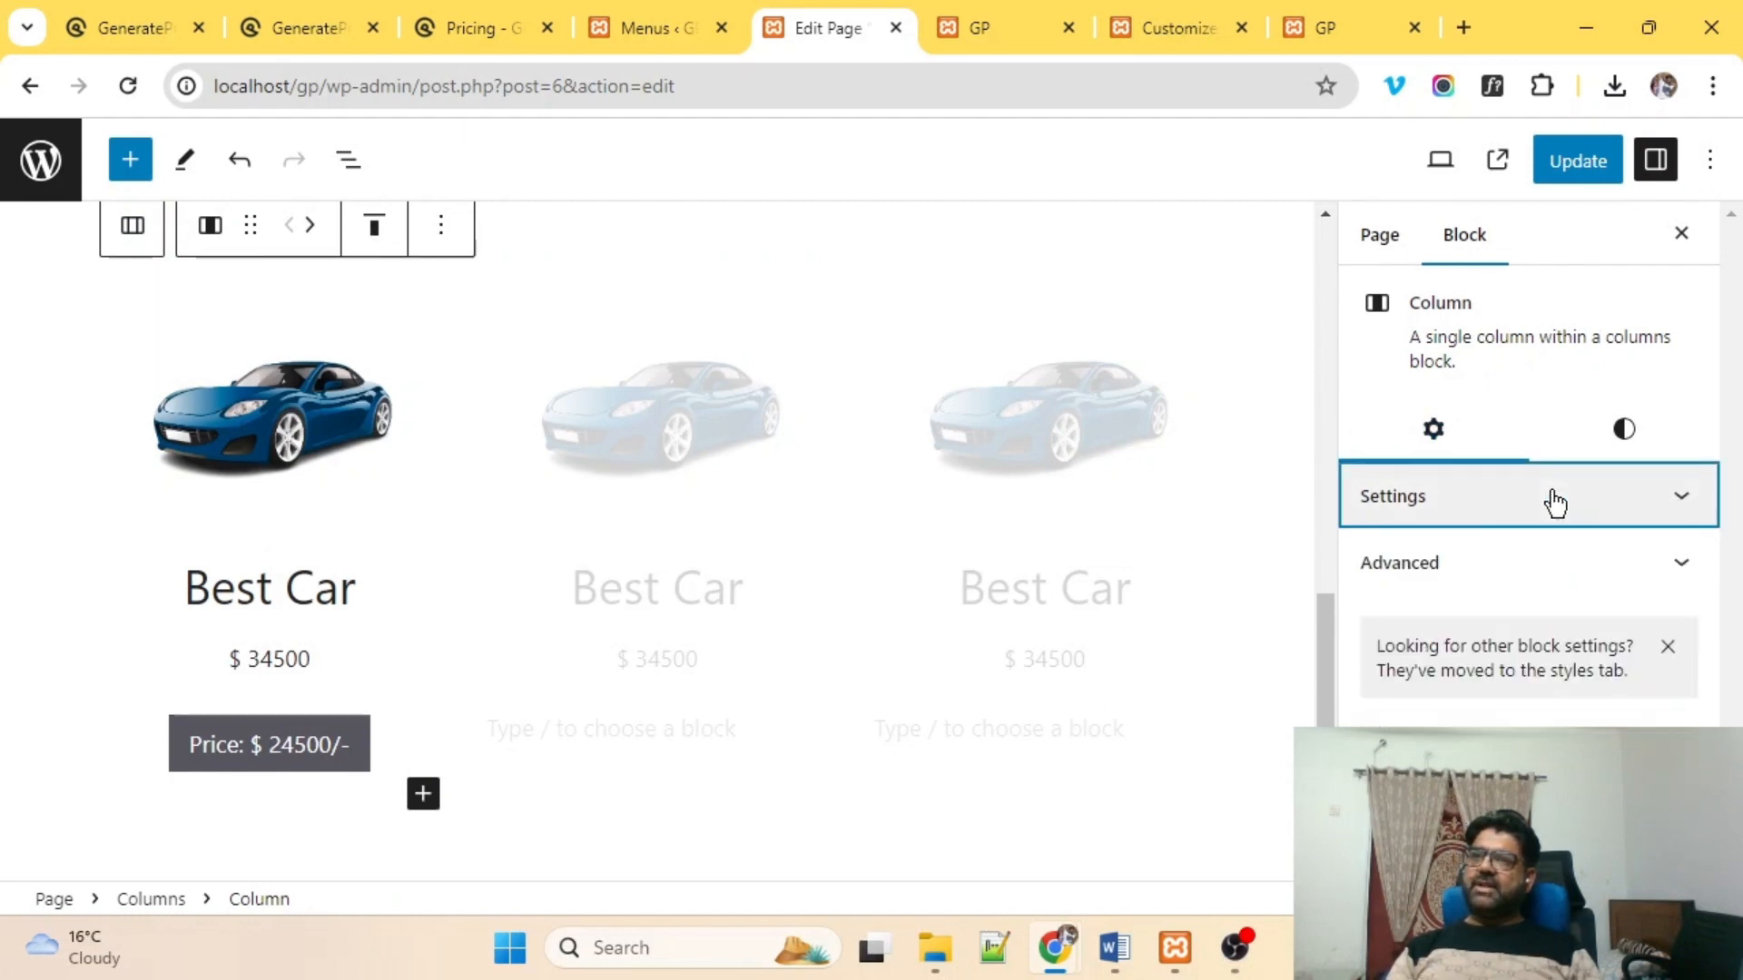
{"action": "left_click", "coordinate": [1611, 578]}
{"action": "scroll", "coordinate": [1604, 556], "scroll_direction": "down", "scroll_amount": 2}
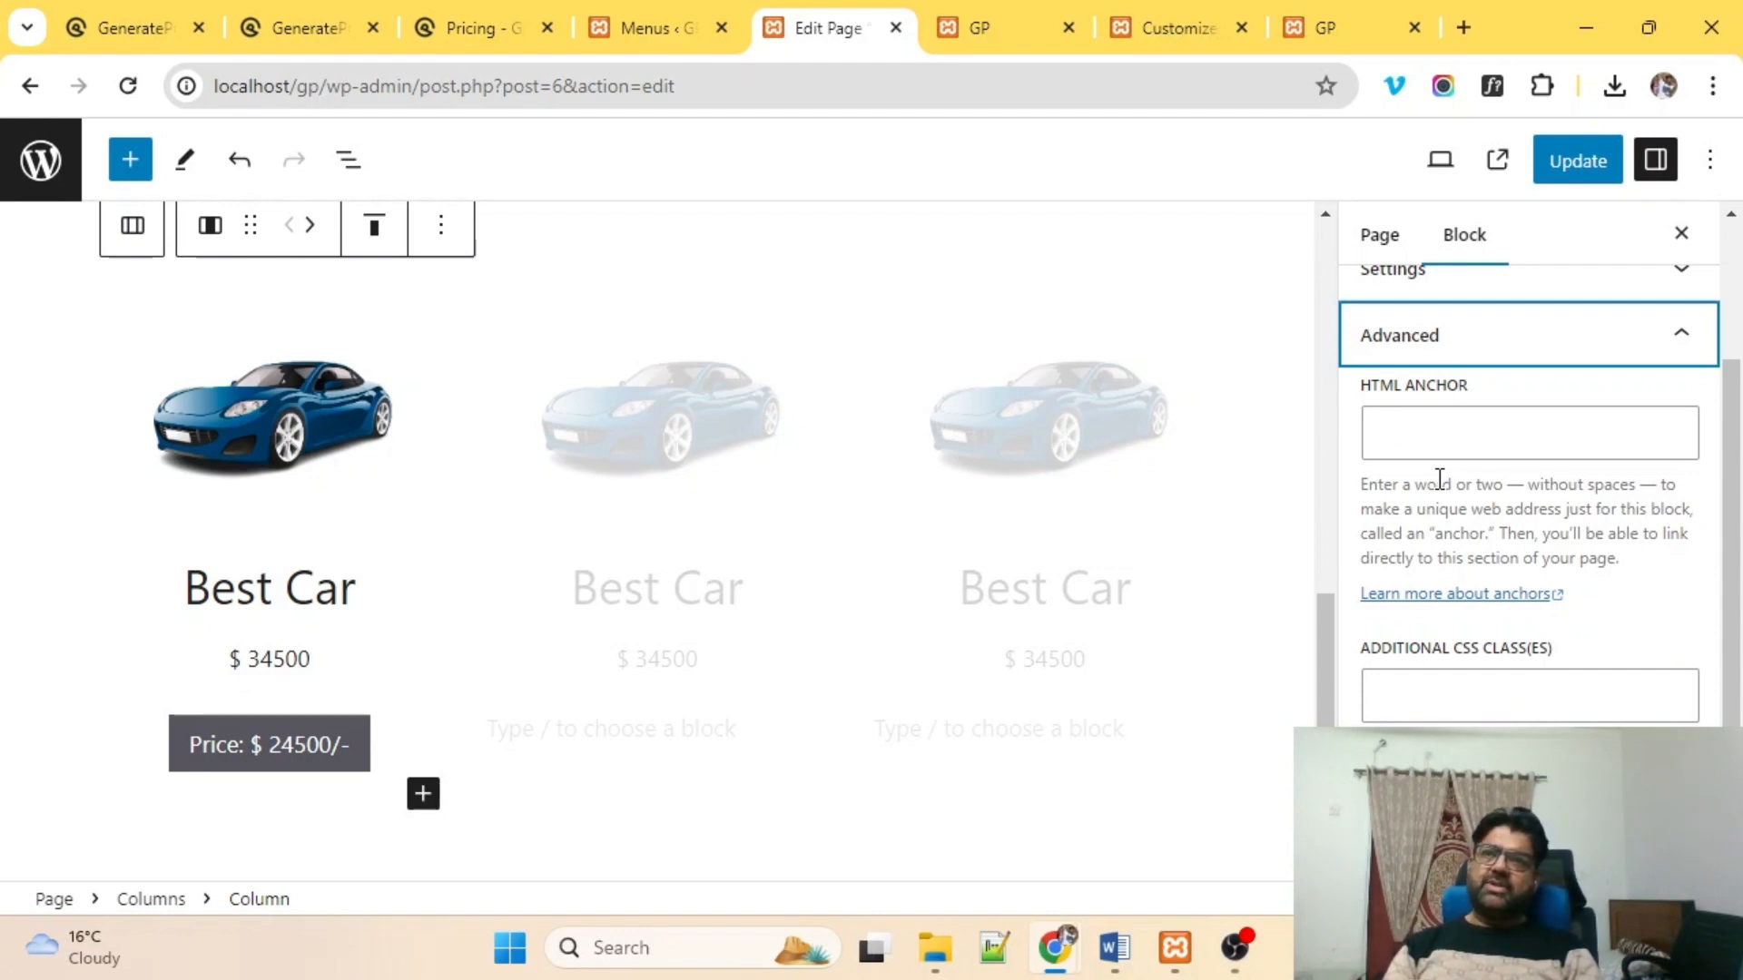
{"action": "scroll", "coordinate": [1471, 581], "scroll_direction": "down", "scroll_amount": 2}
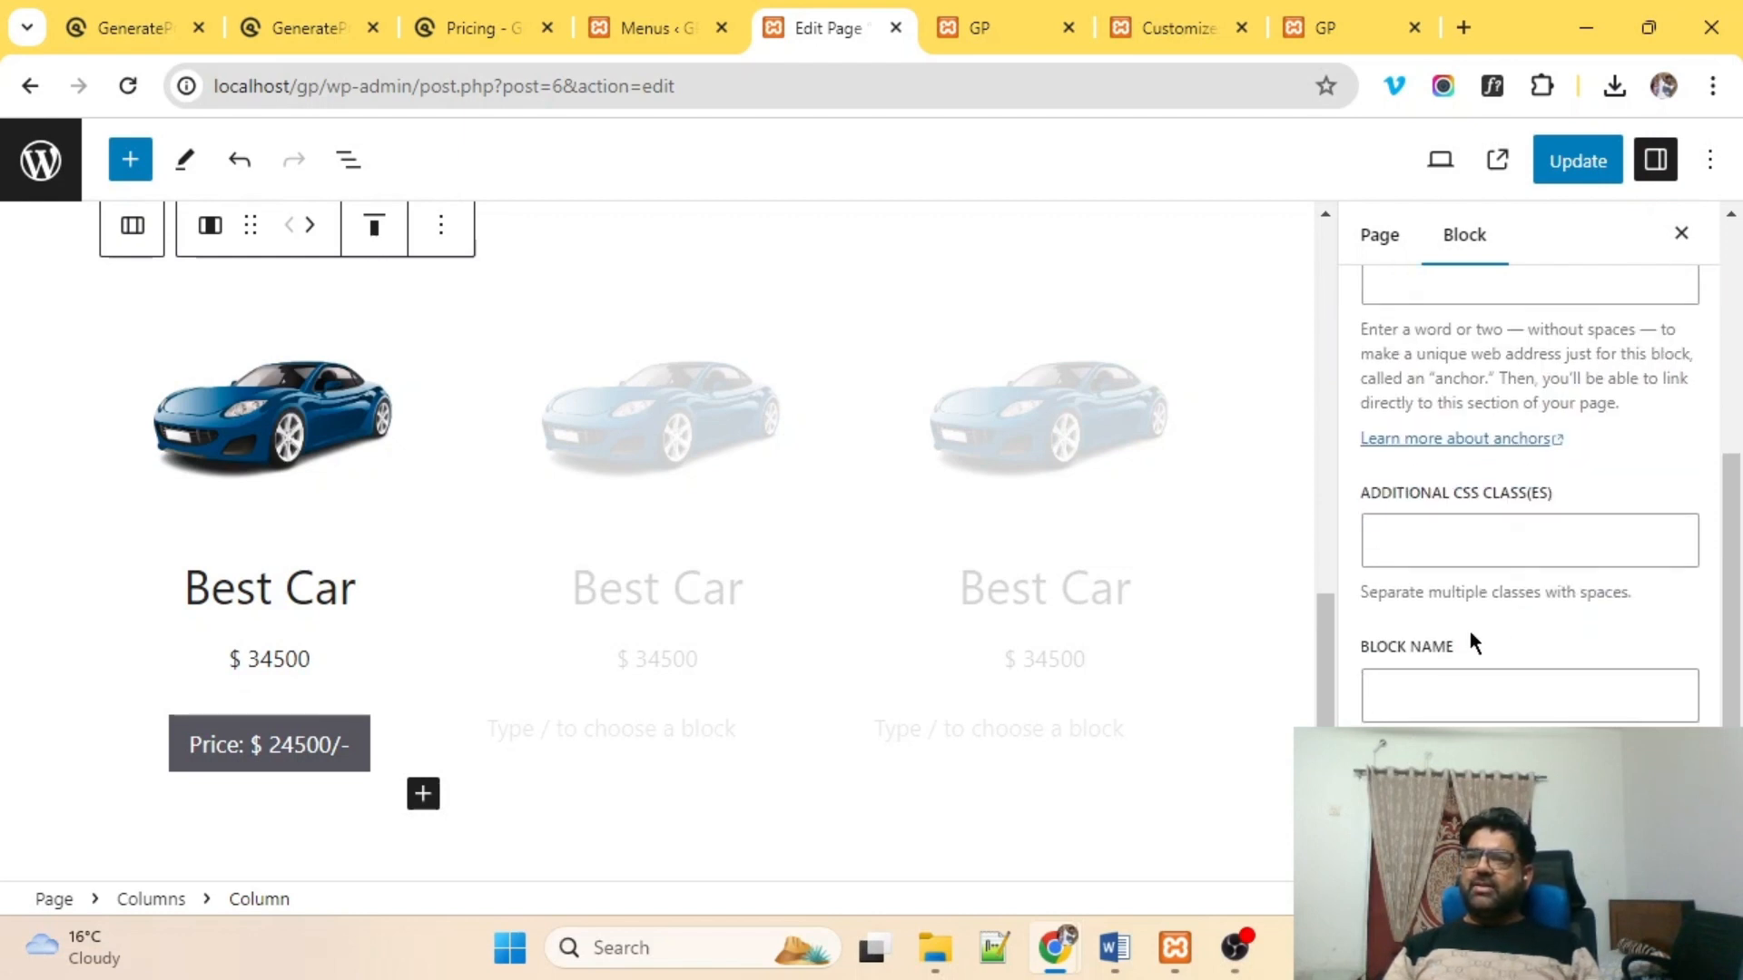
{"action": "left_click", "coordinate": [1439, 538]}
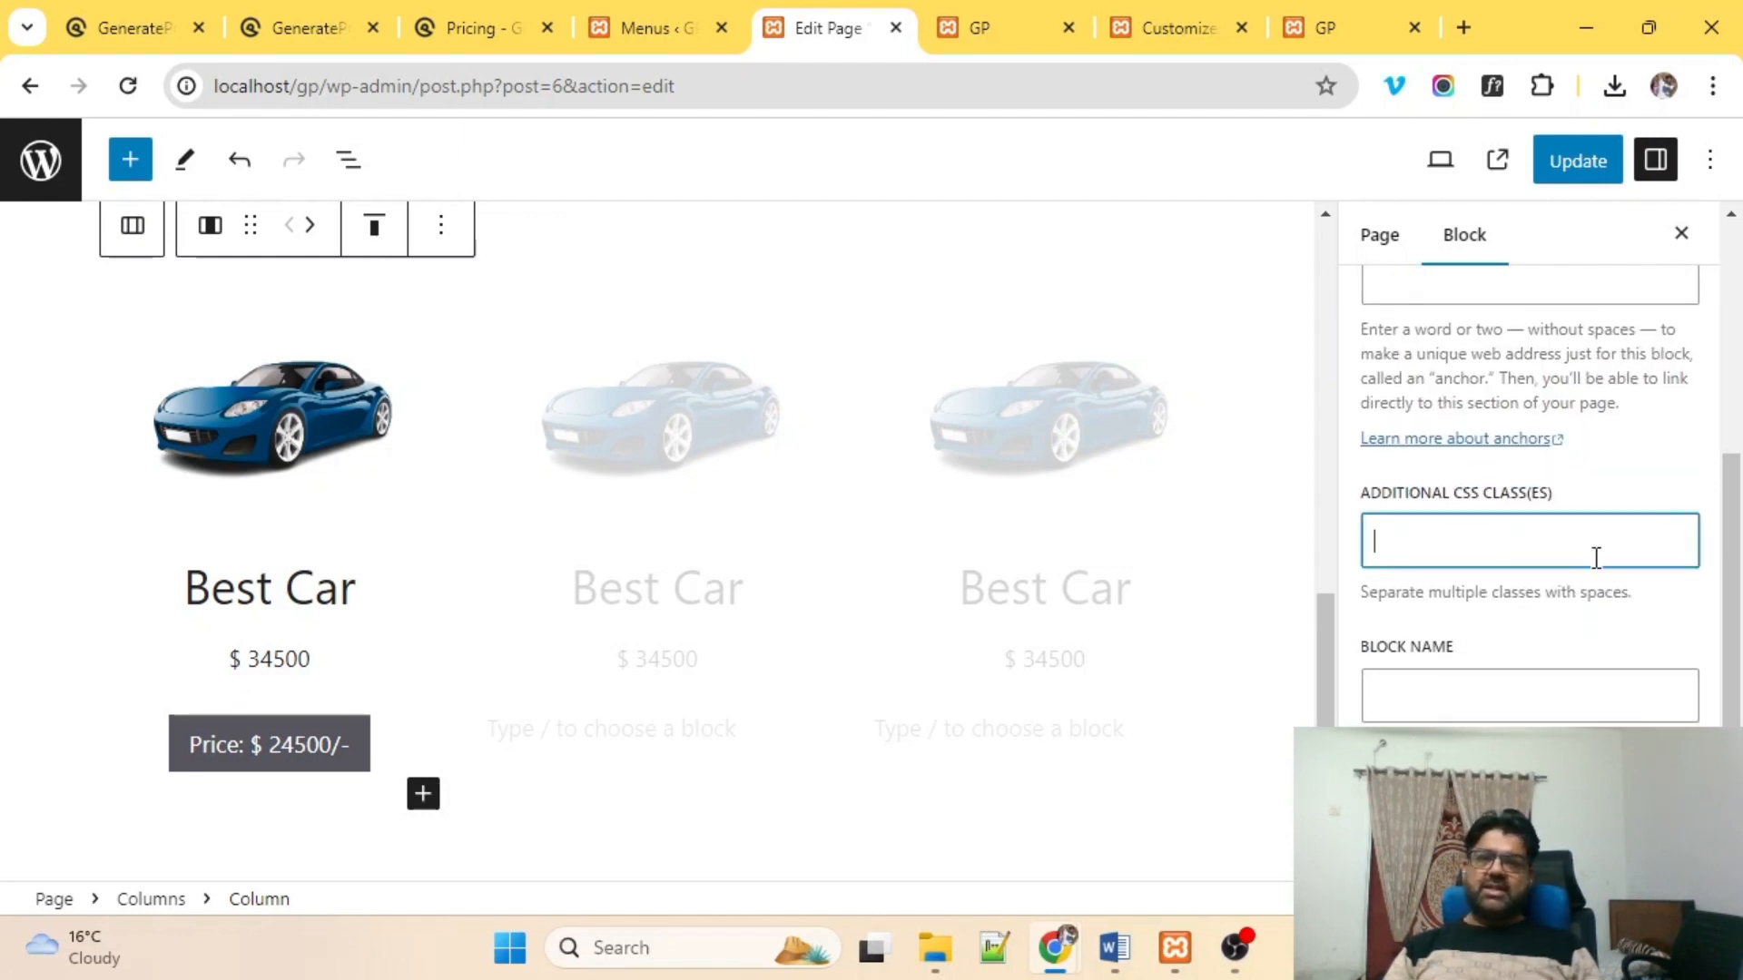
{"action": "type", "text": "mycols"}
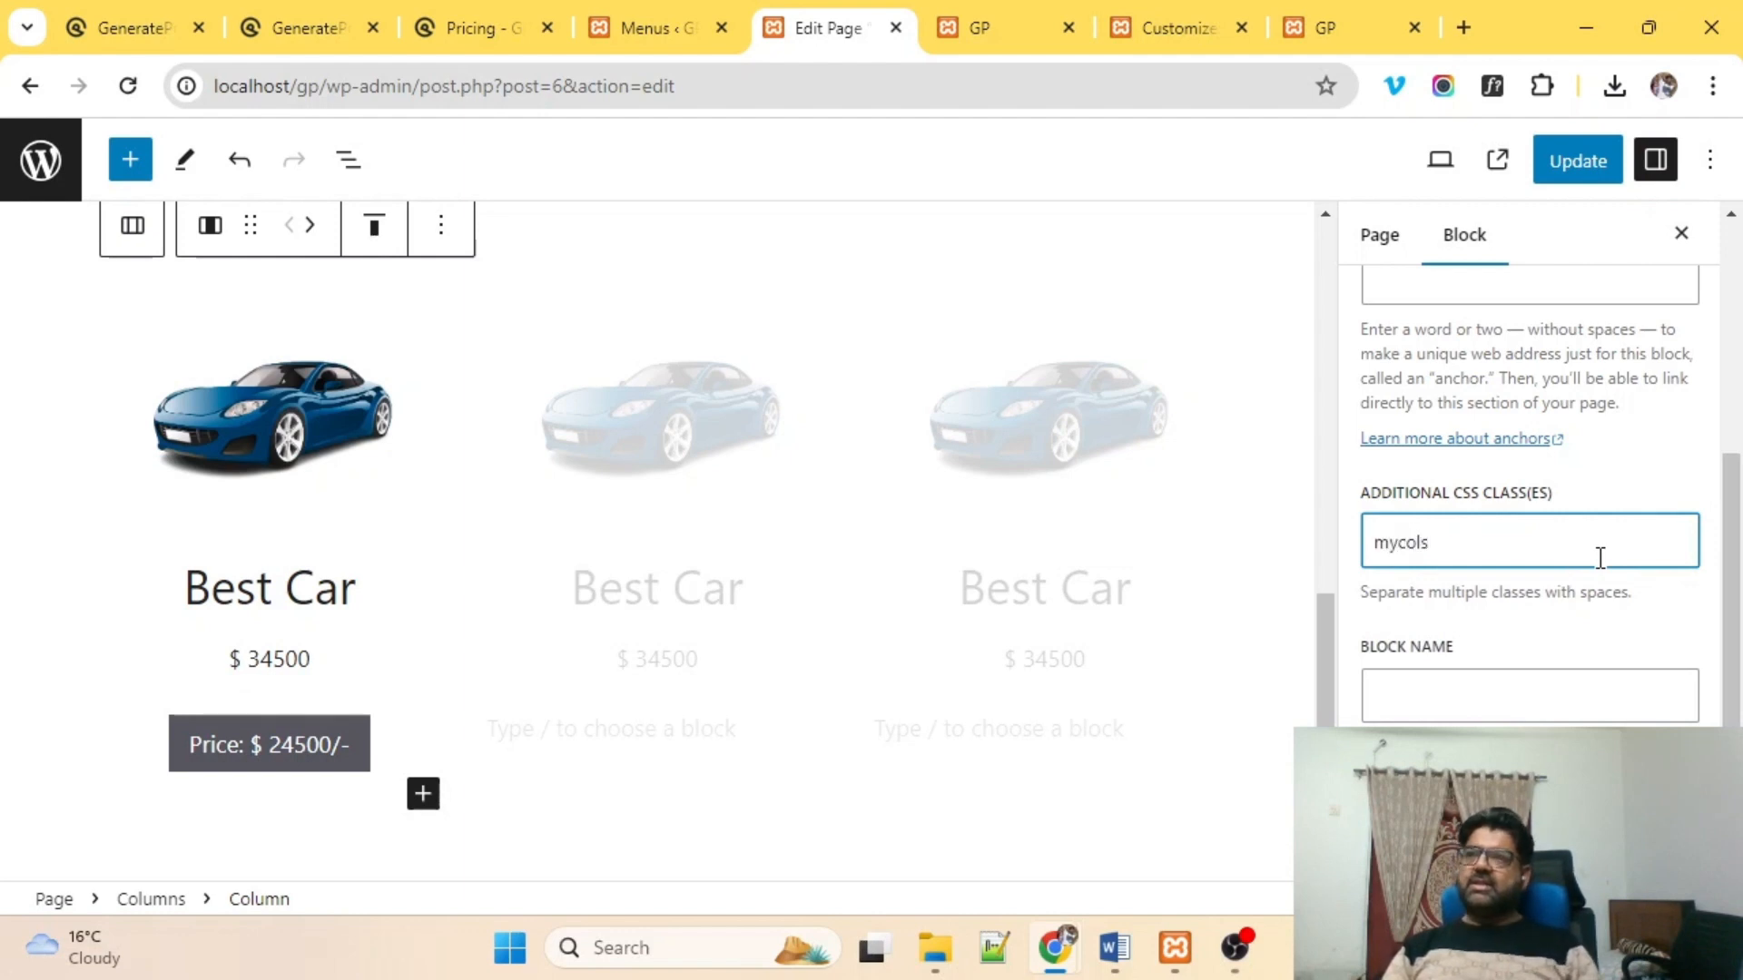
{"action": "left_click_drag", "start_coordinate": [1580, 556], "coordinate": [1194, 541]}
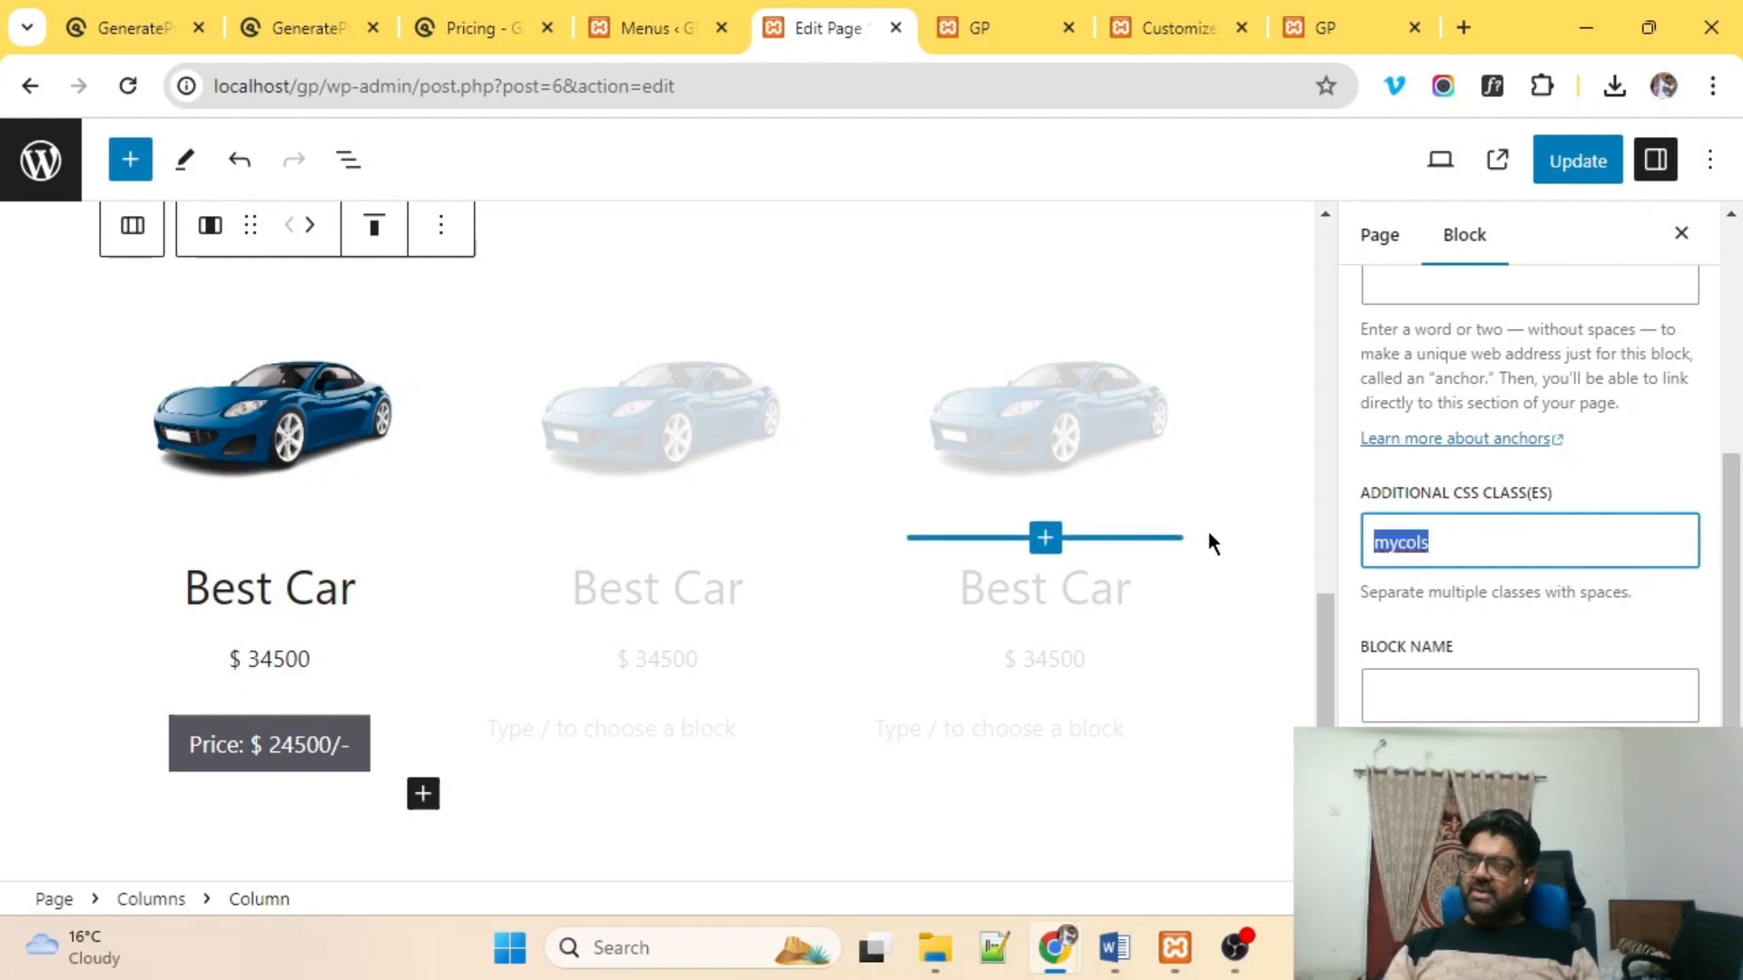
{"action": "left_click", "coordinate": [1577, 161]}
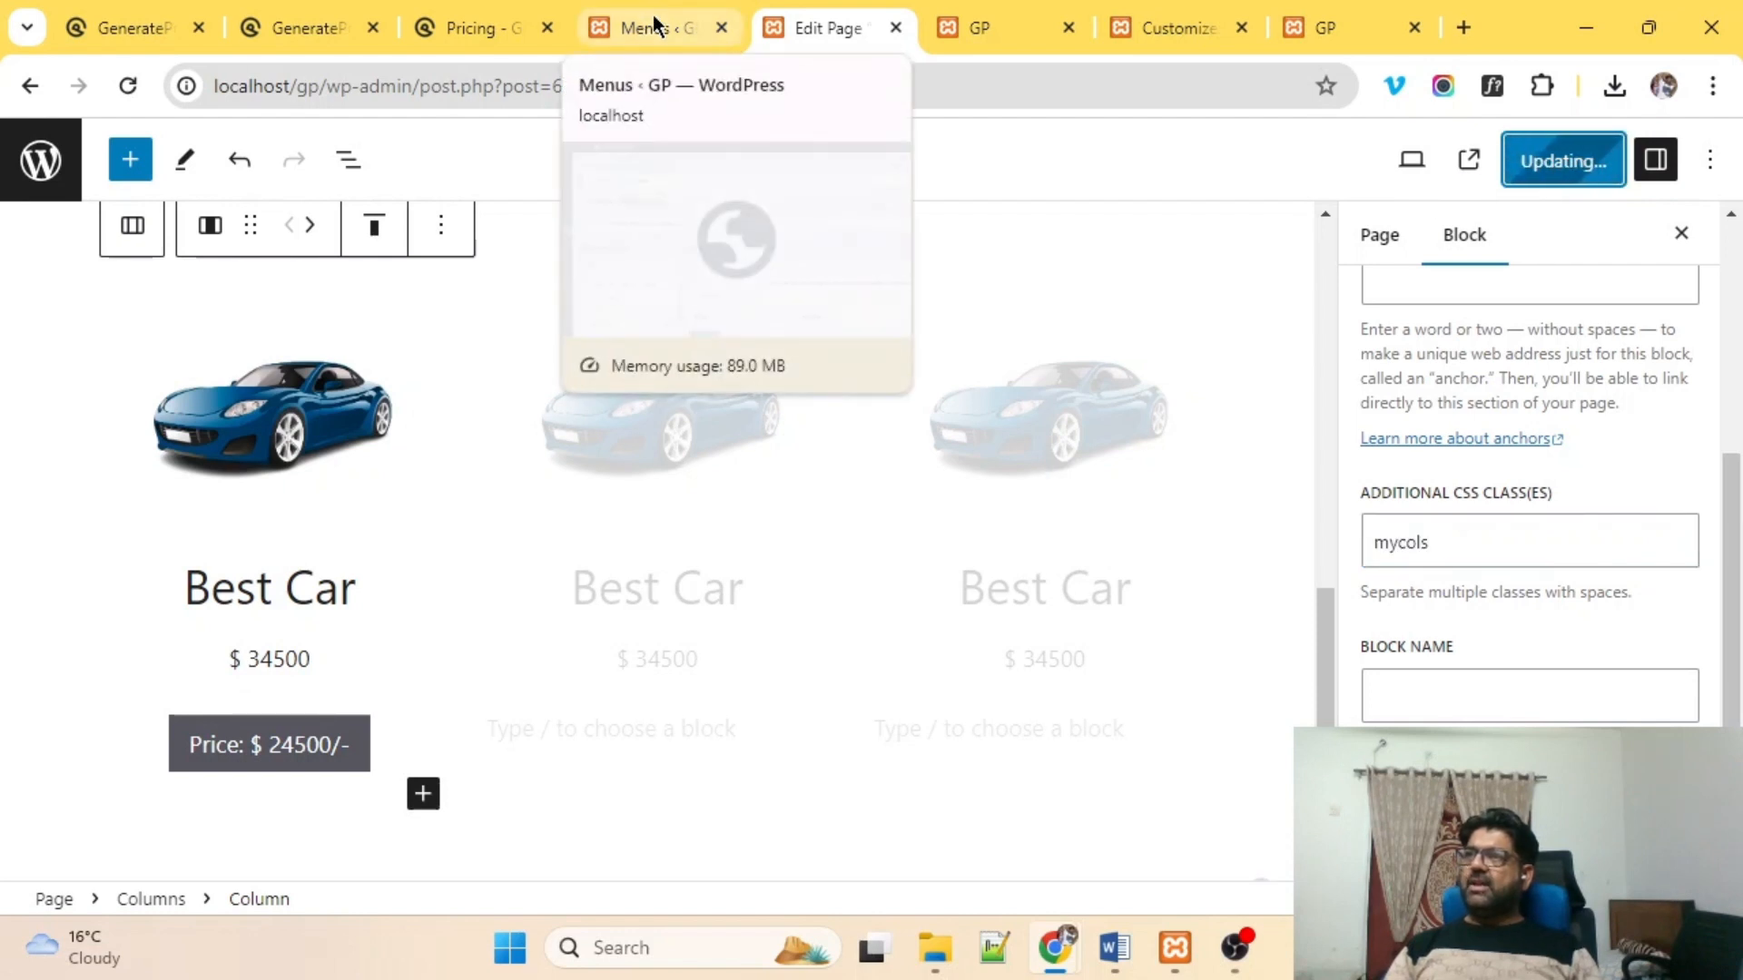
{"action": "left_click", "coordinate": [1185, 7]}
Publish a .mycols rule with border: 1px solid grey and reload the live page.
{"action": "scroll", "coordinate": [233, 472], "scroll_direction": "down", "scroll_amount": 2}
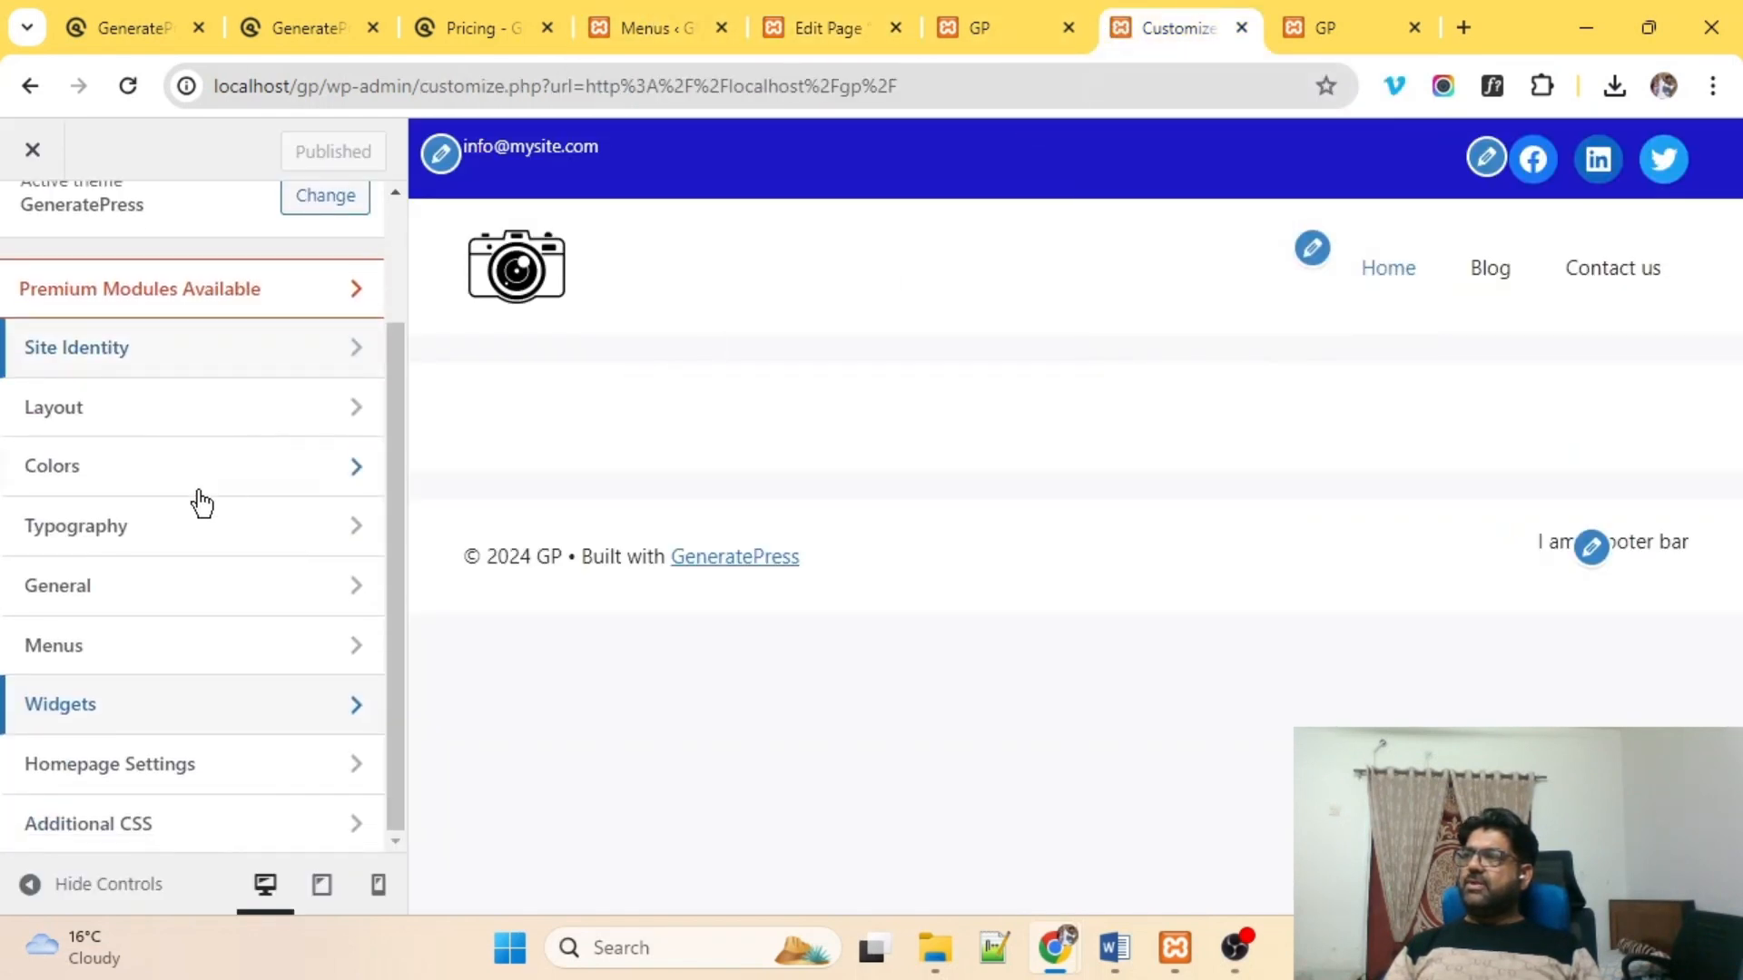
{"action": "left_click", "coordinate": [68, 823]}
{"action": "scroll", "coordinate": [223, 595], "scroll_direction": "down", "scroll_amount": 5}
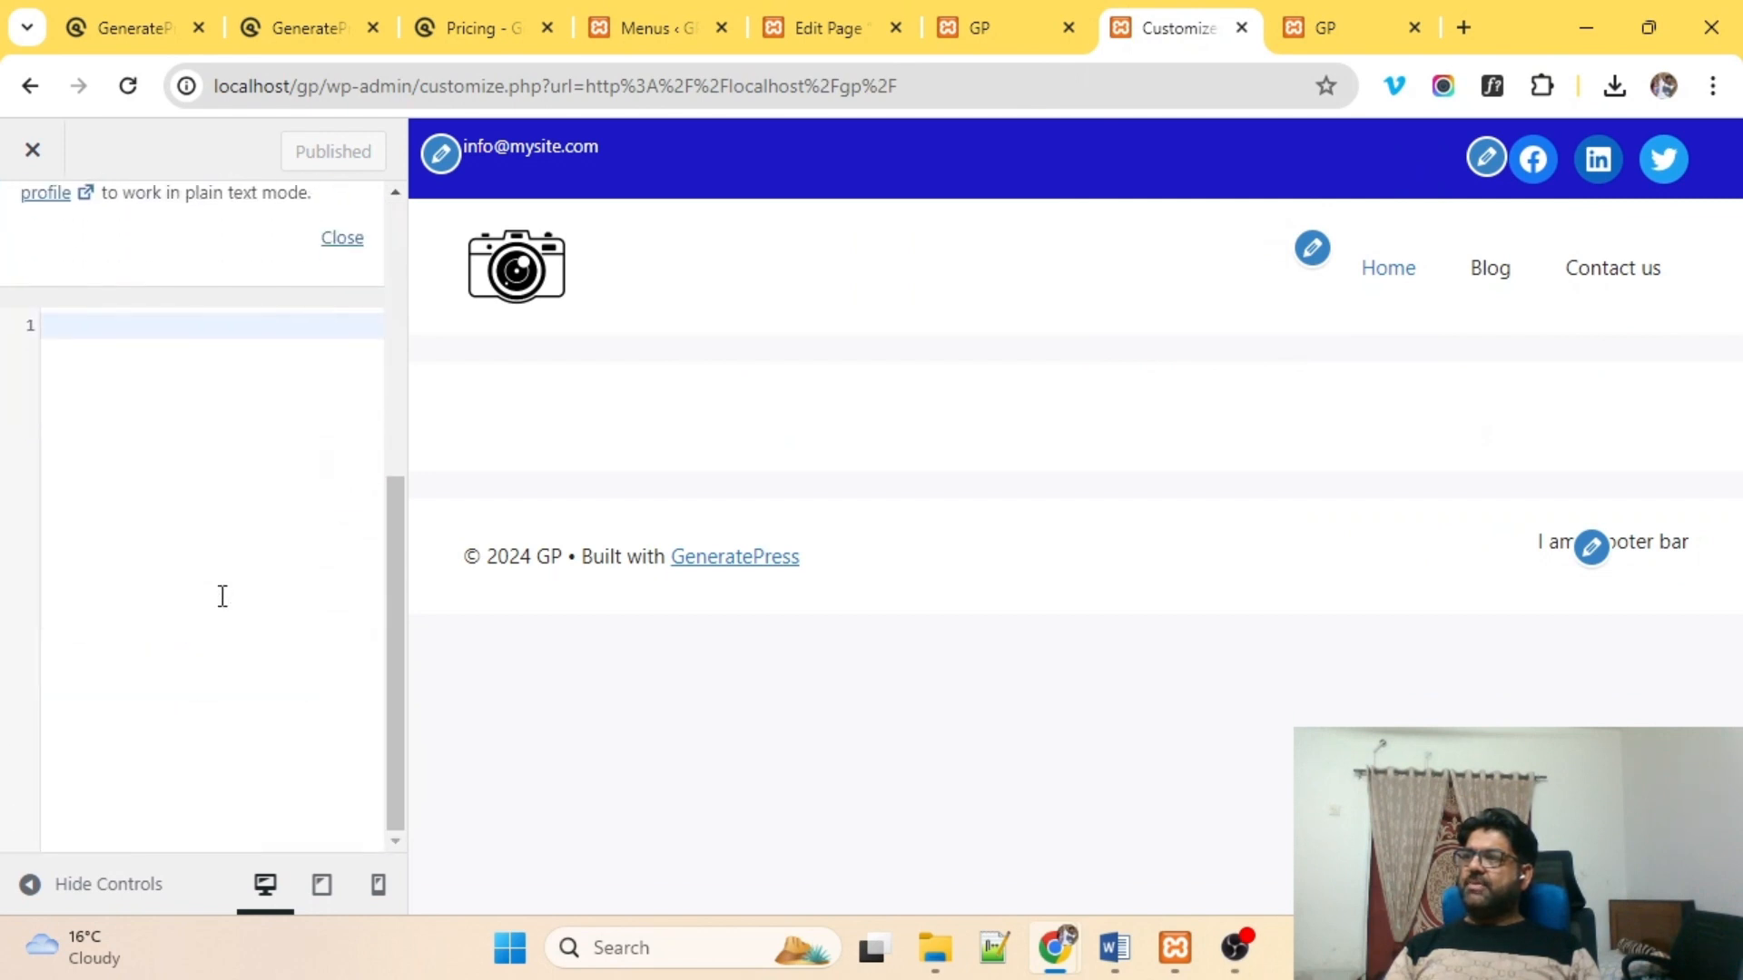
{"action": "type", "text": "."}
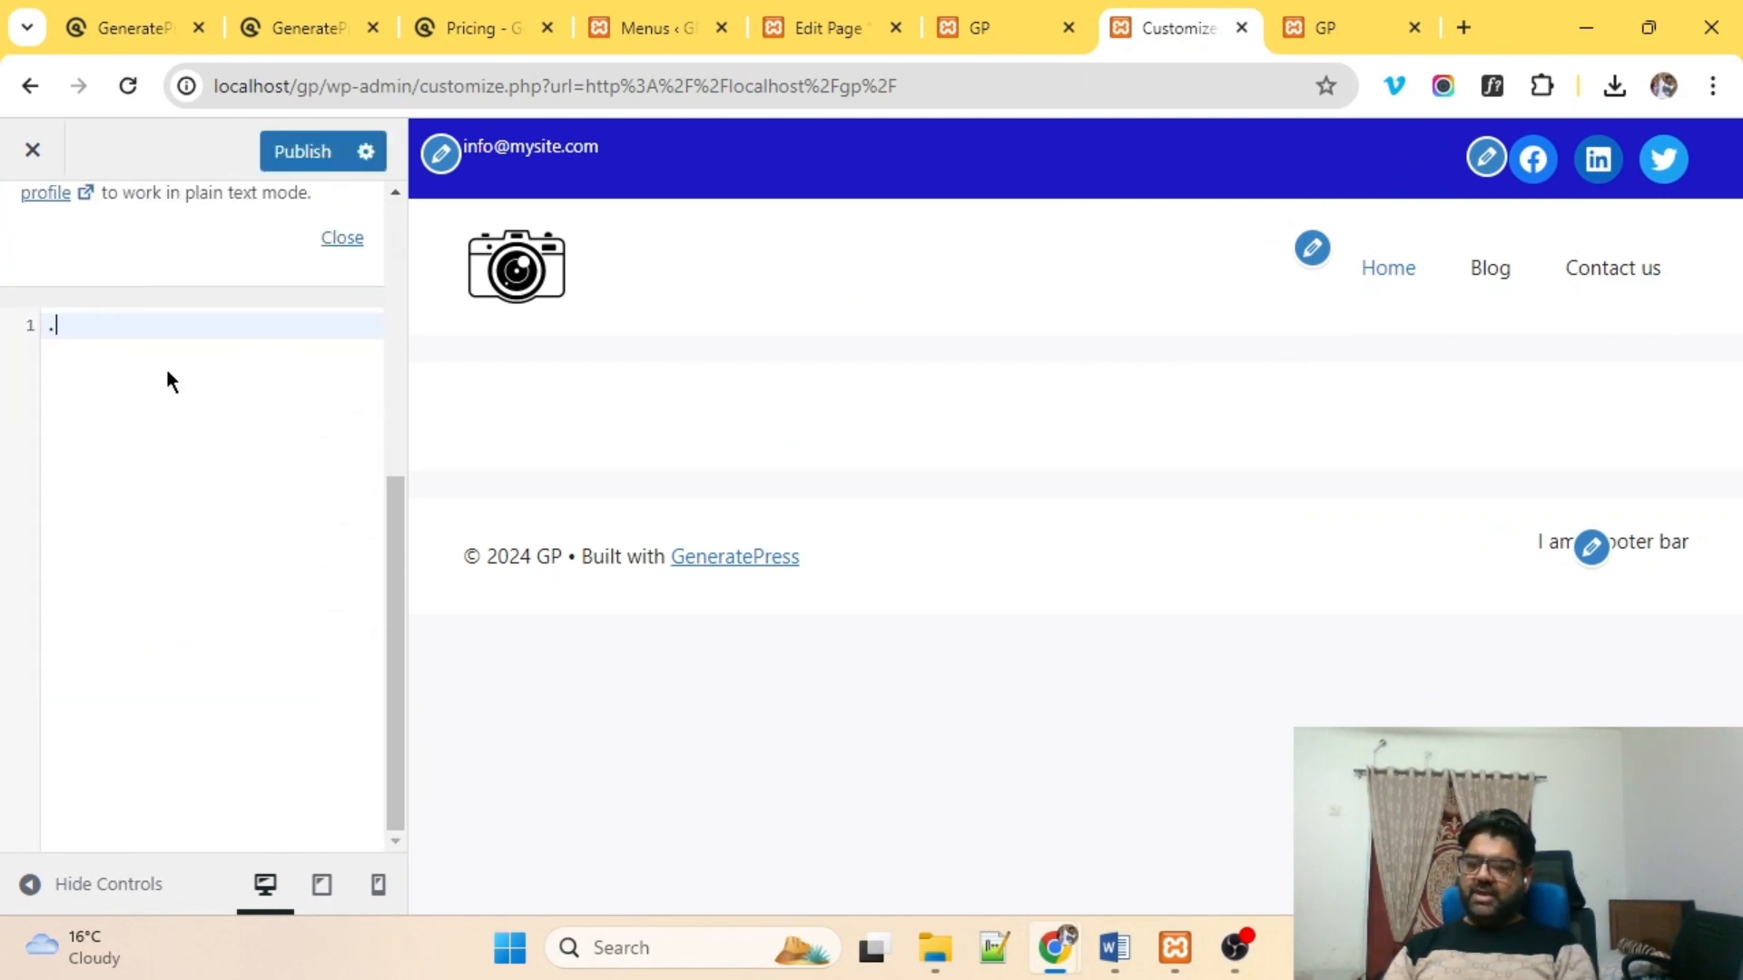
{"action": "type", "text": "mycols"}
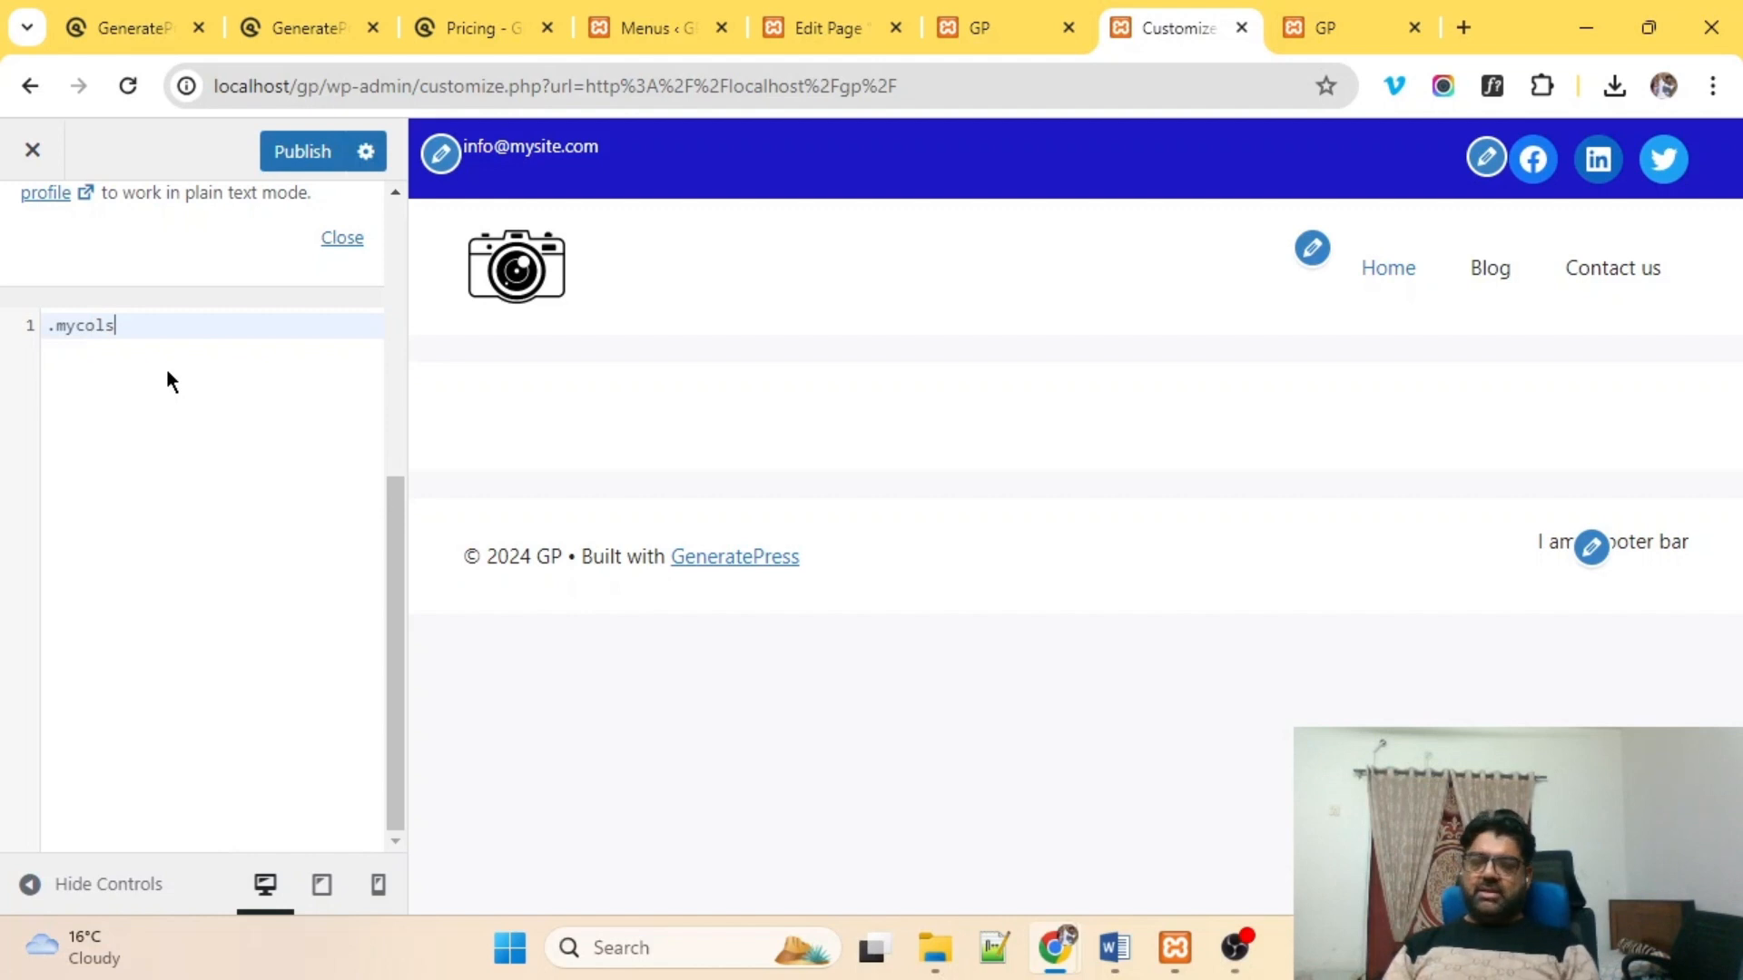
{"action": "type", "text": "{"}
{"action": "key", "text": "Return"}
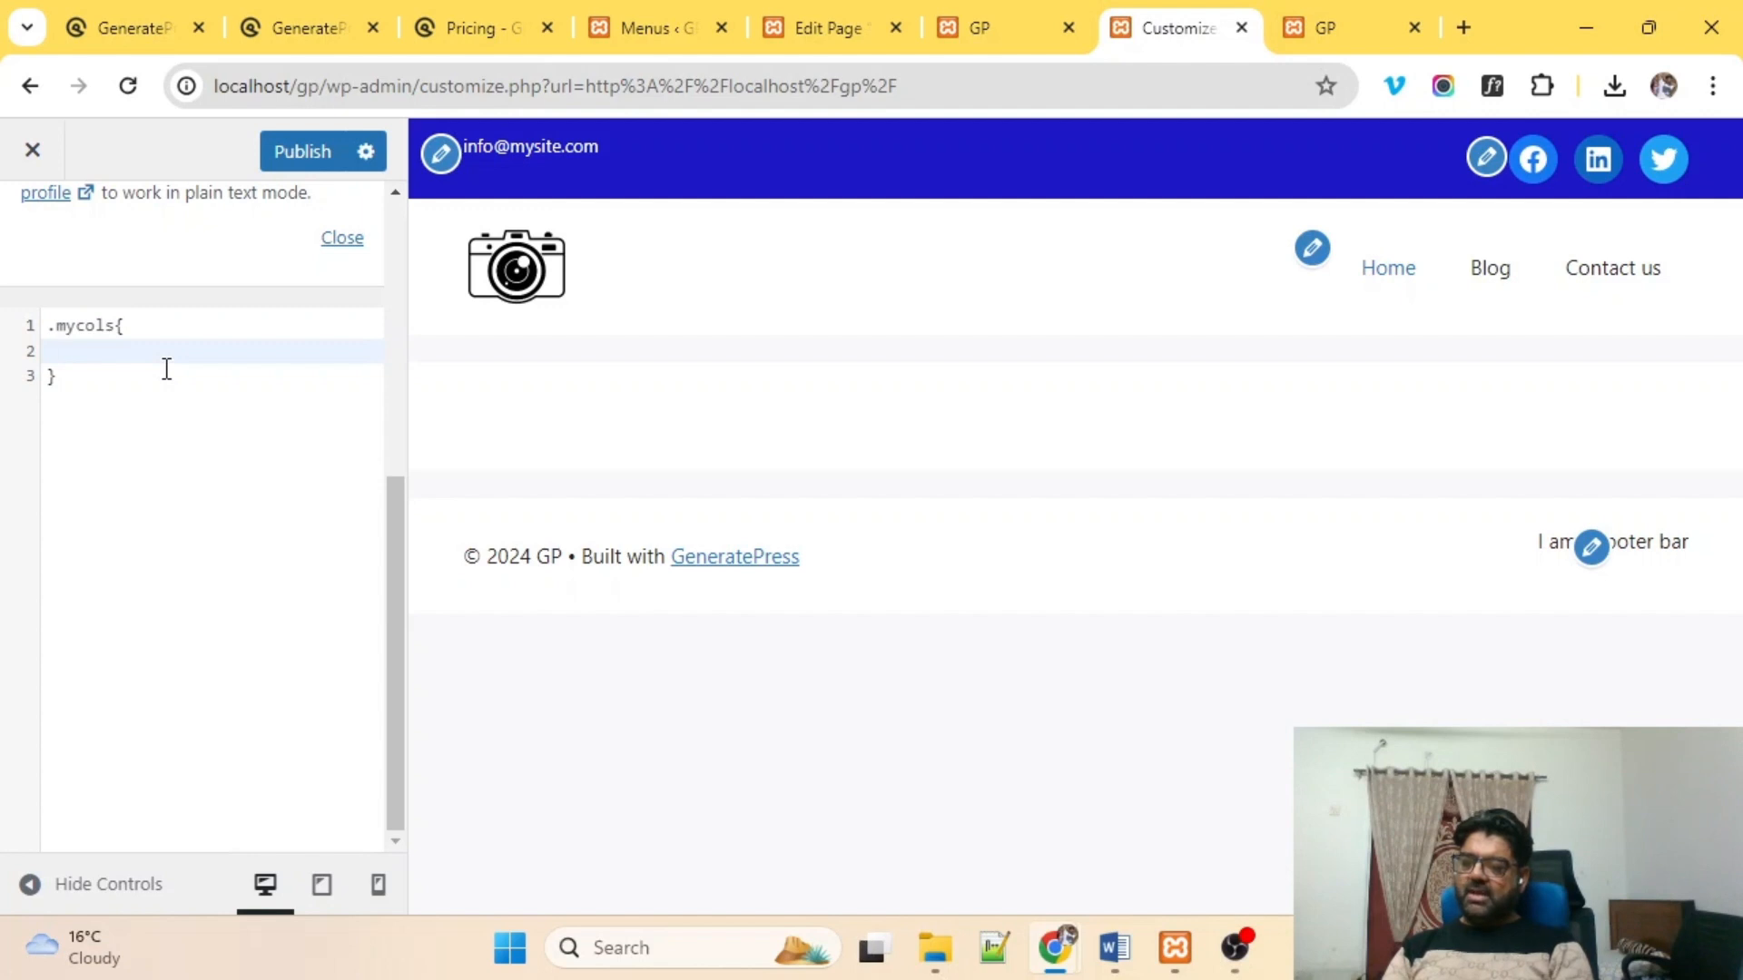
{"action": "type", "text": "border:"}
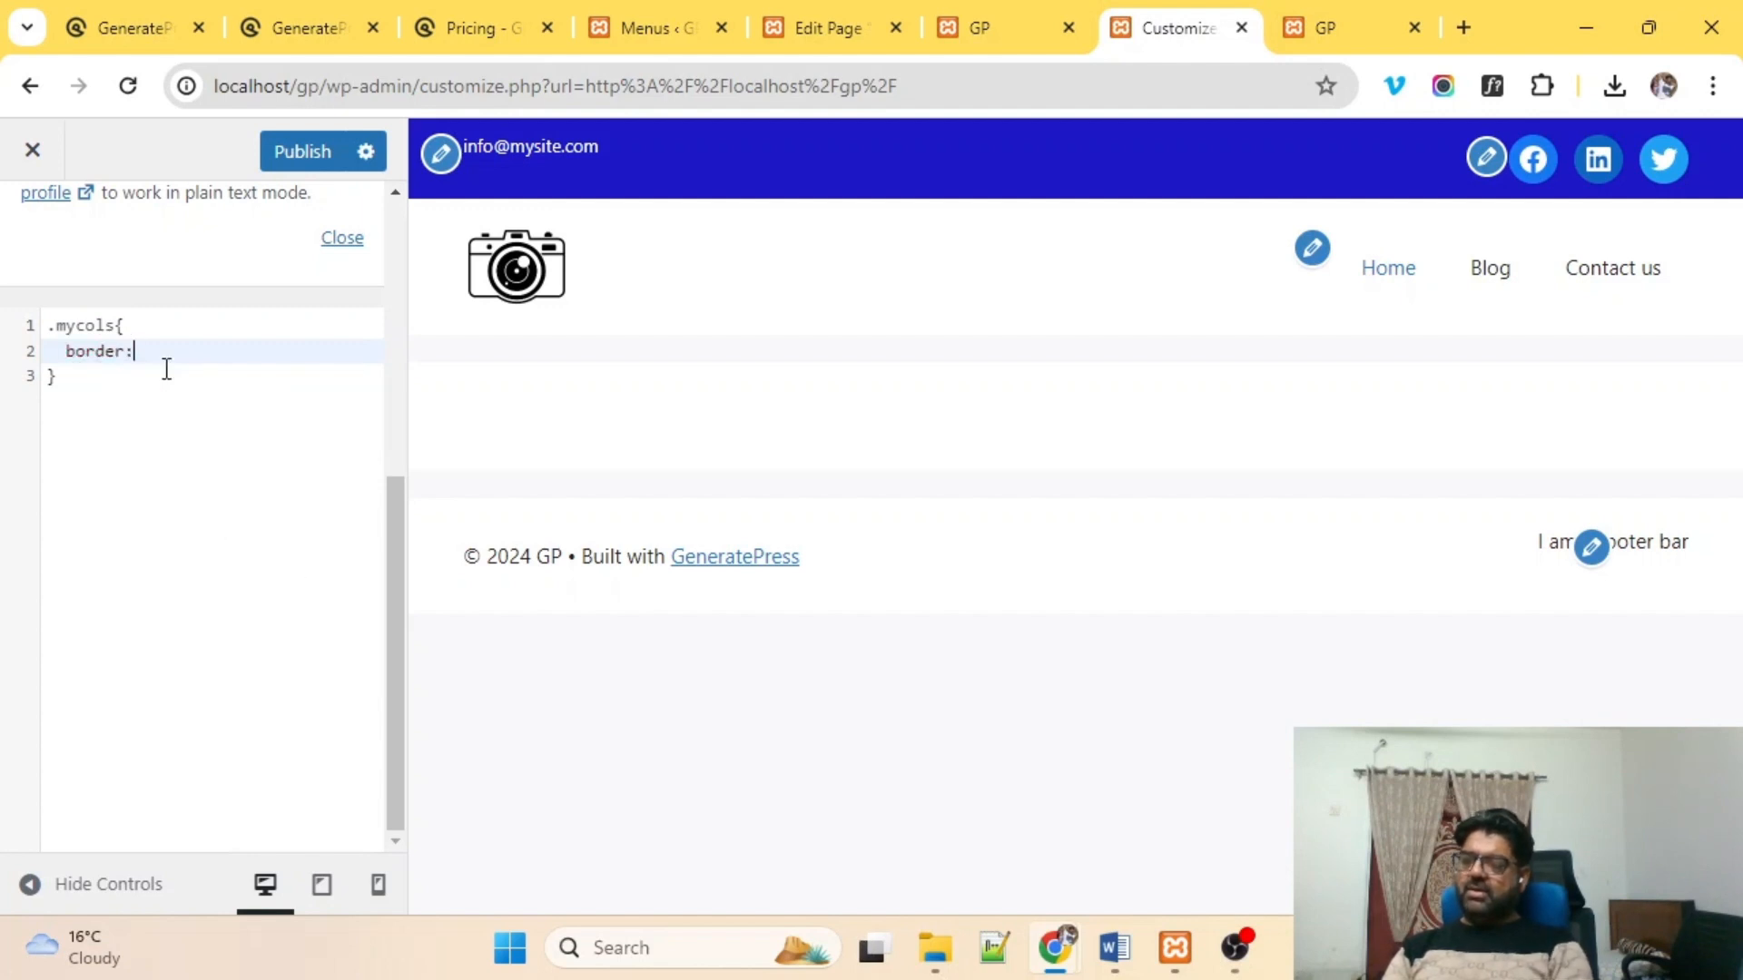
{"action": "type", "text": " 1px solid"}
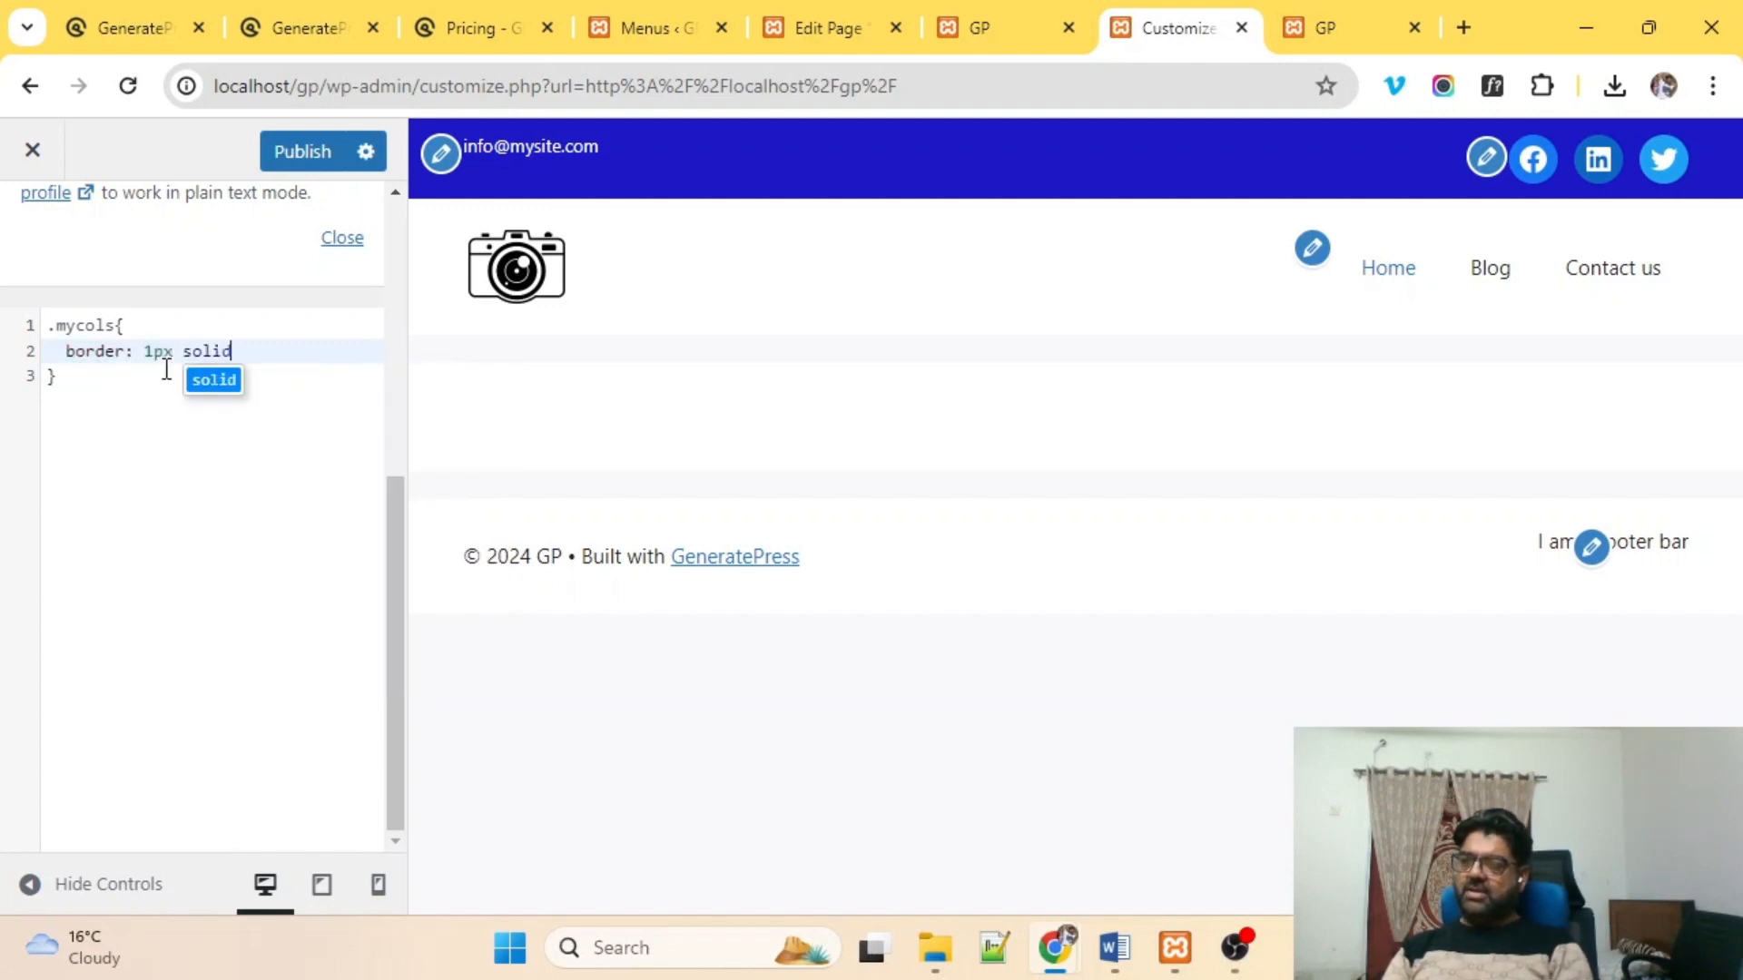
{"action": "type", "text": " grey"}
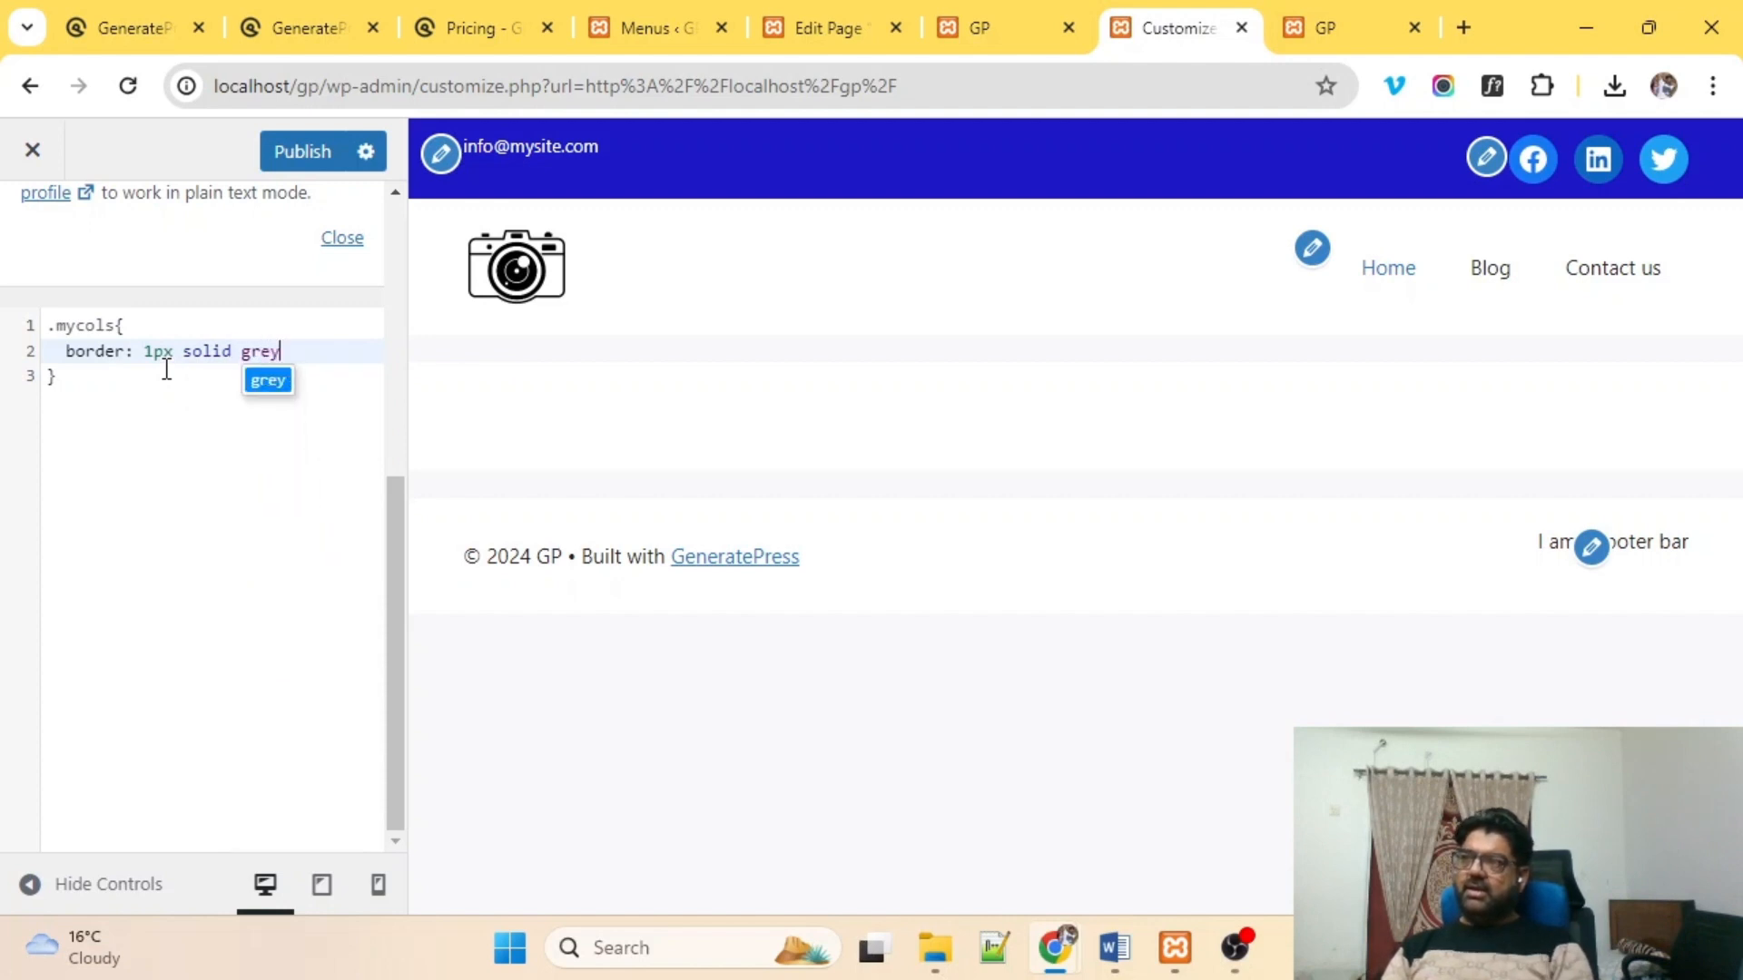
{"action": "type", "text": ";"}
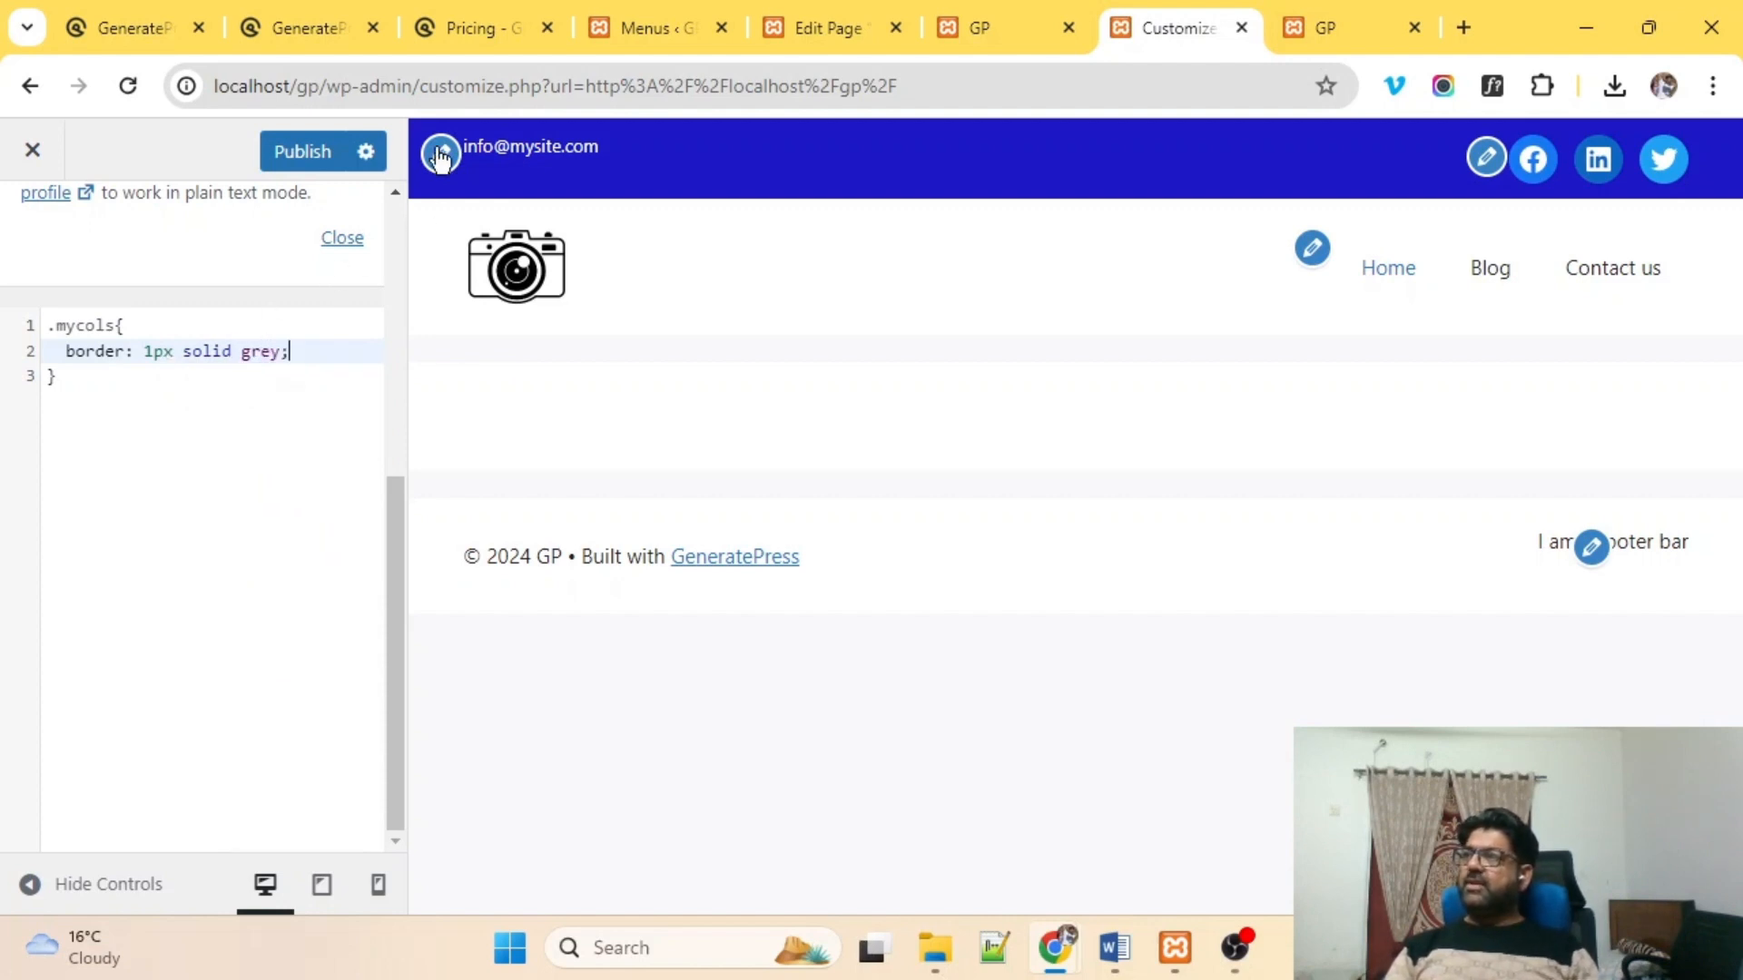
{"action": "left_click", "coordinate": [327, 151]}
{"action": "left_click", "coordinate": [990, 26]}
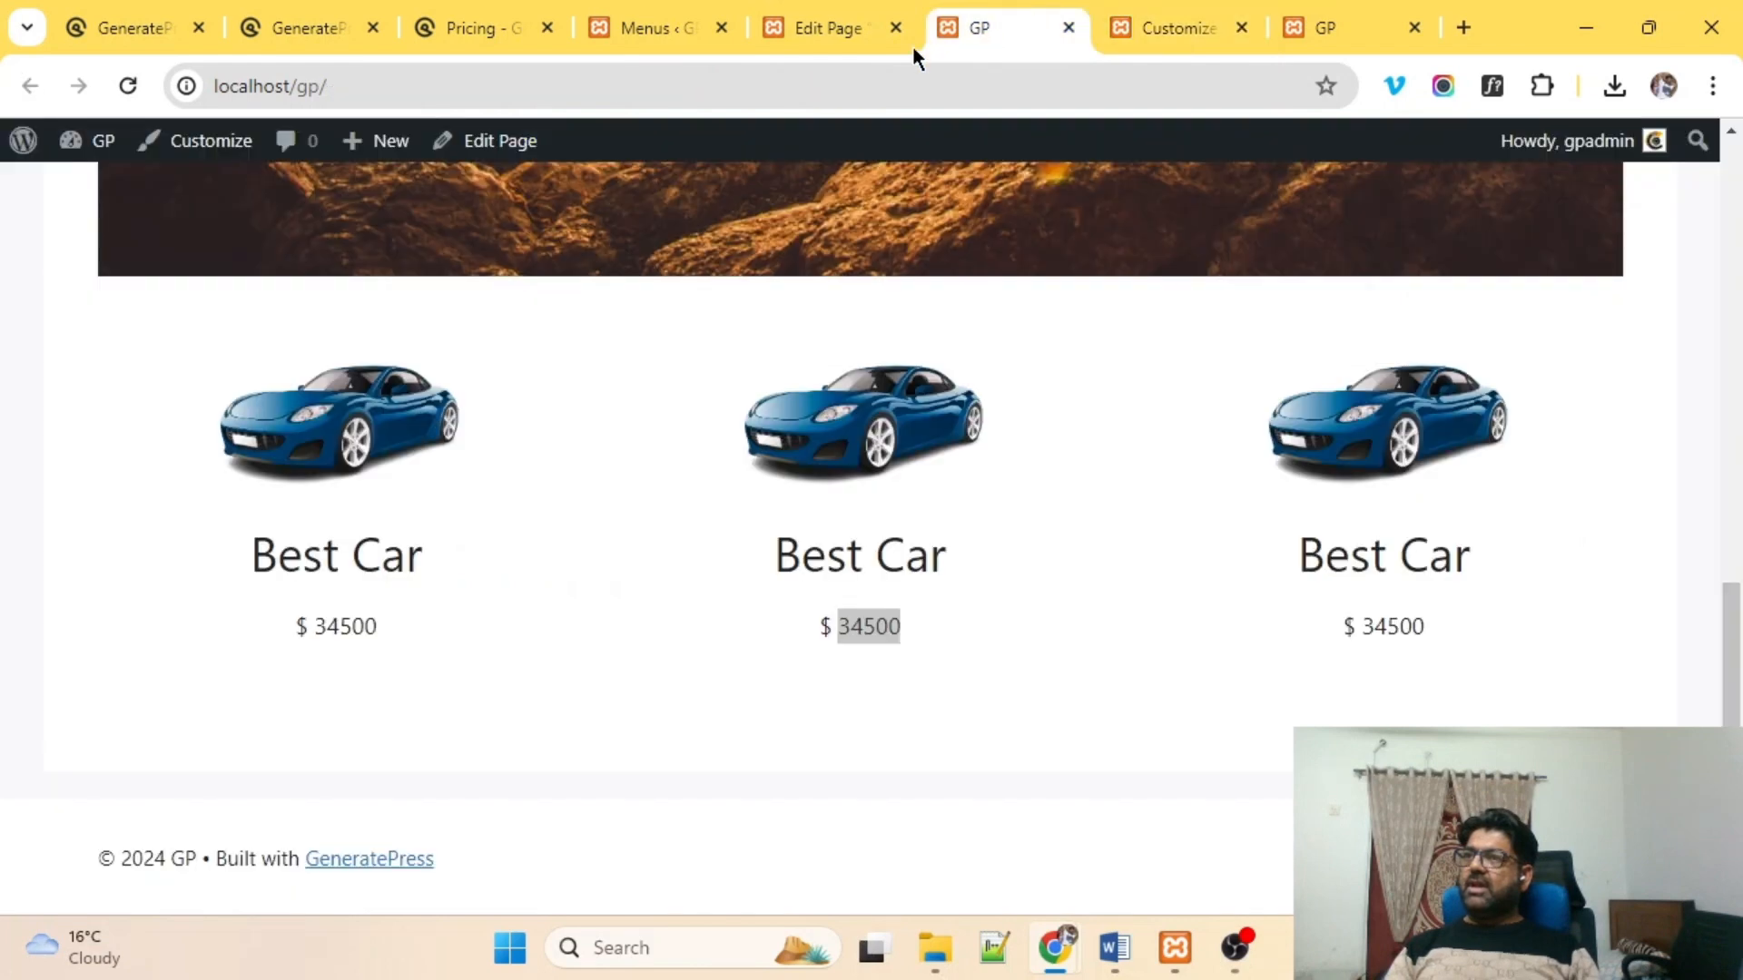
{"action": "left_click", "coordinate": [443, 96]}
{"action": "key", "text": "Return"}
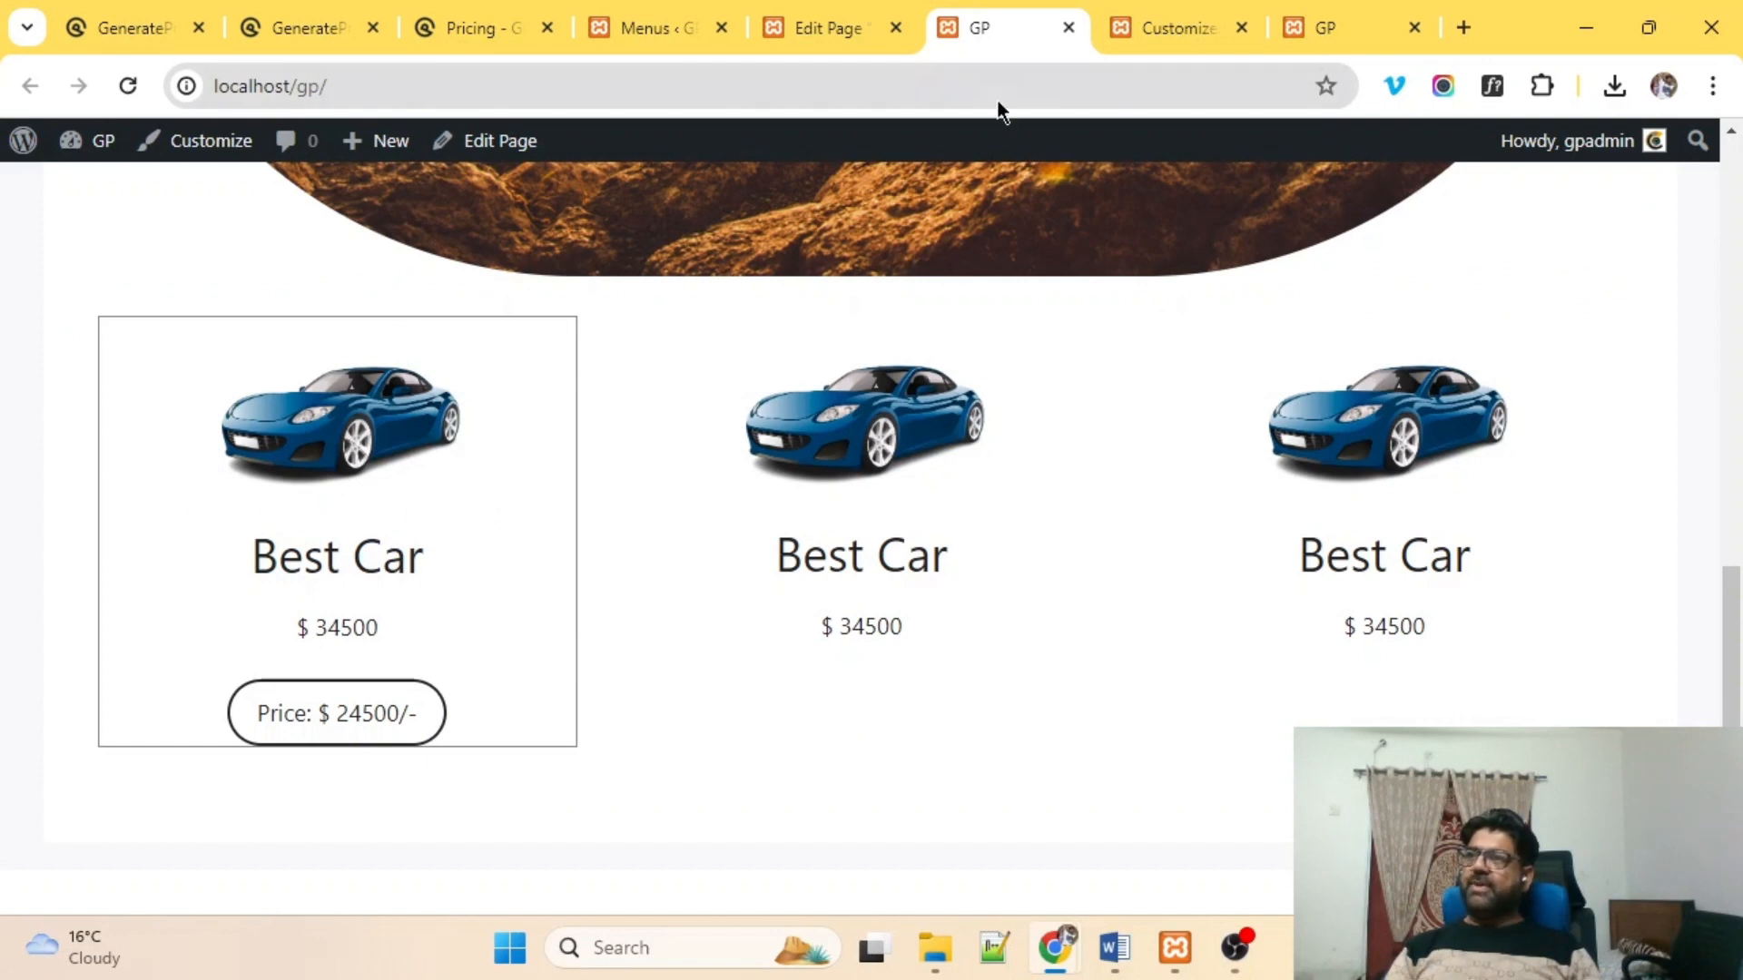
Add padding:20px to .mycols, publish, and reload the live page.
{"action": "left_click", "coordinate": [1180, 22]}
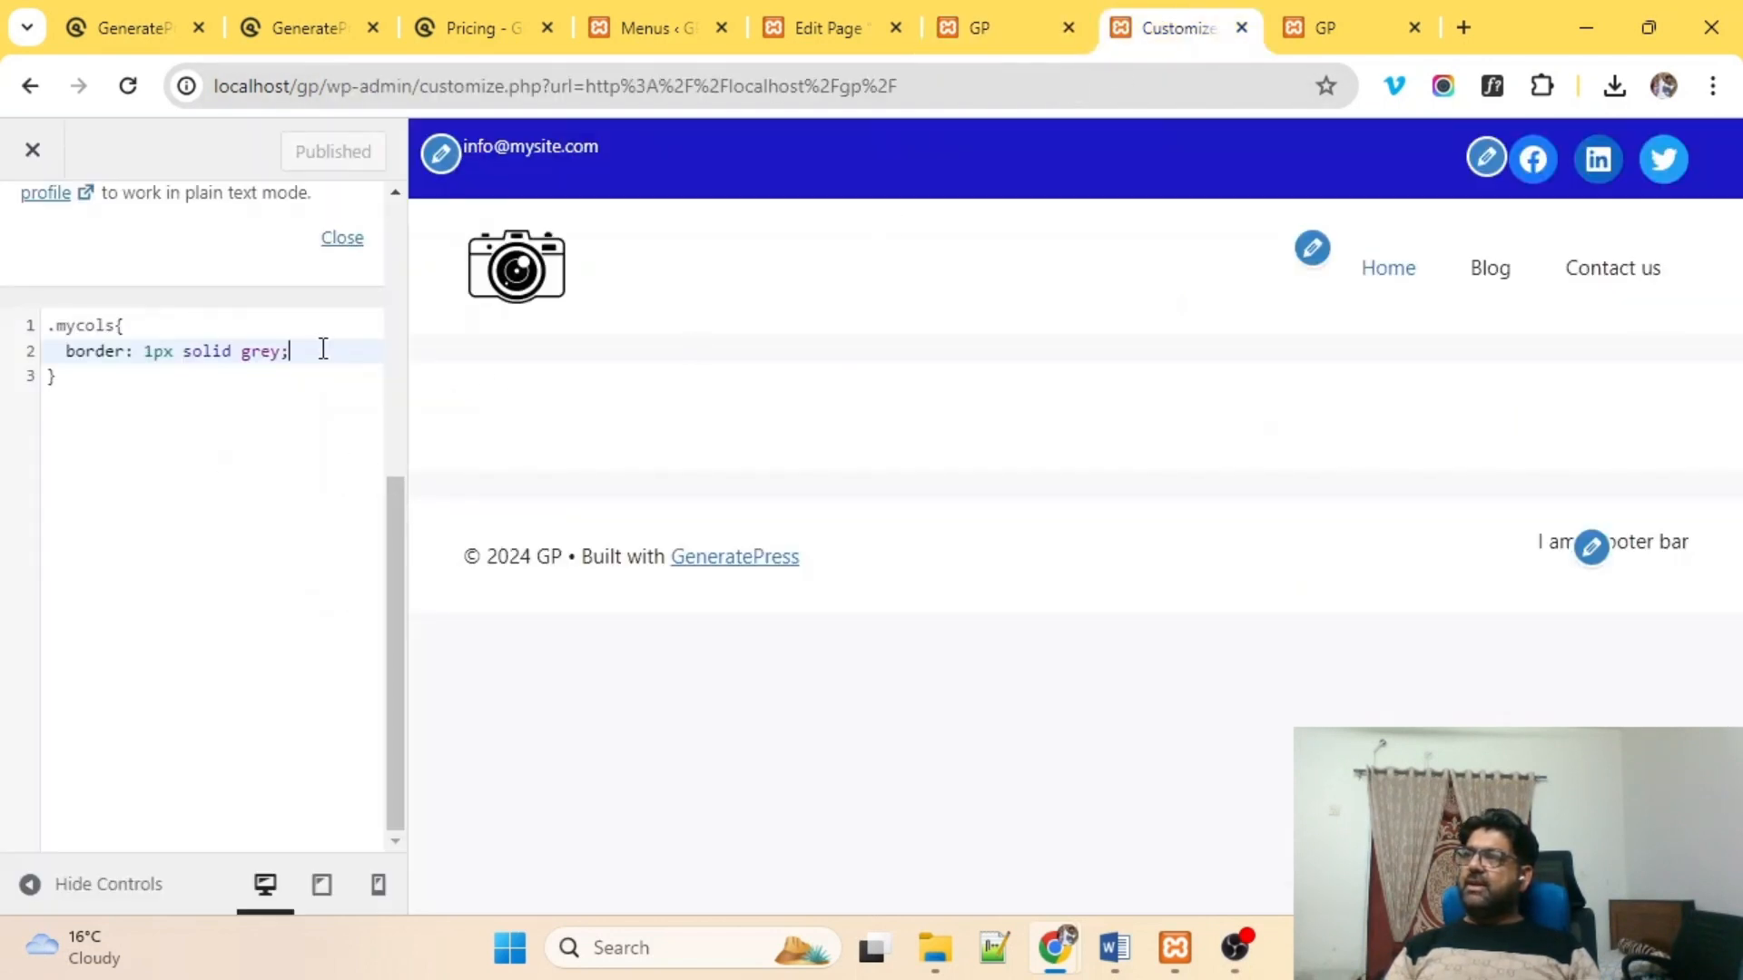
{"action": "key", "text": "Return"}
{"action": "type", "text": "paddin"}
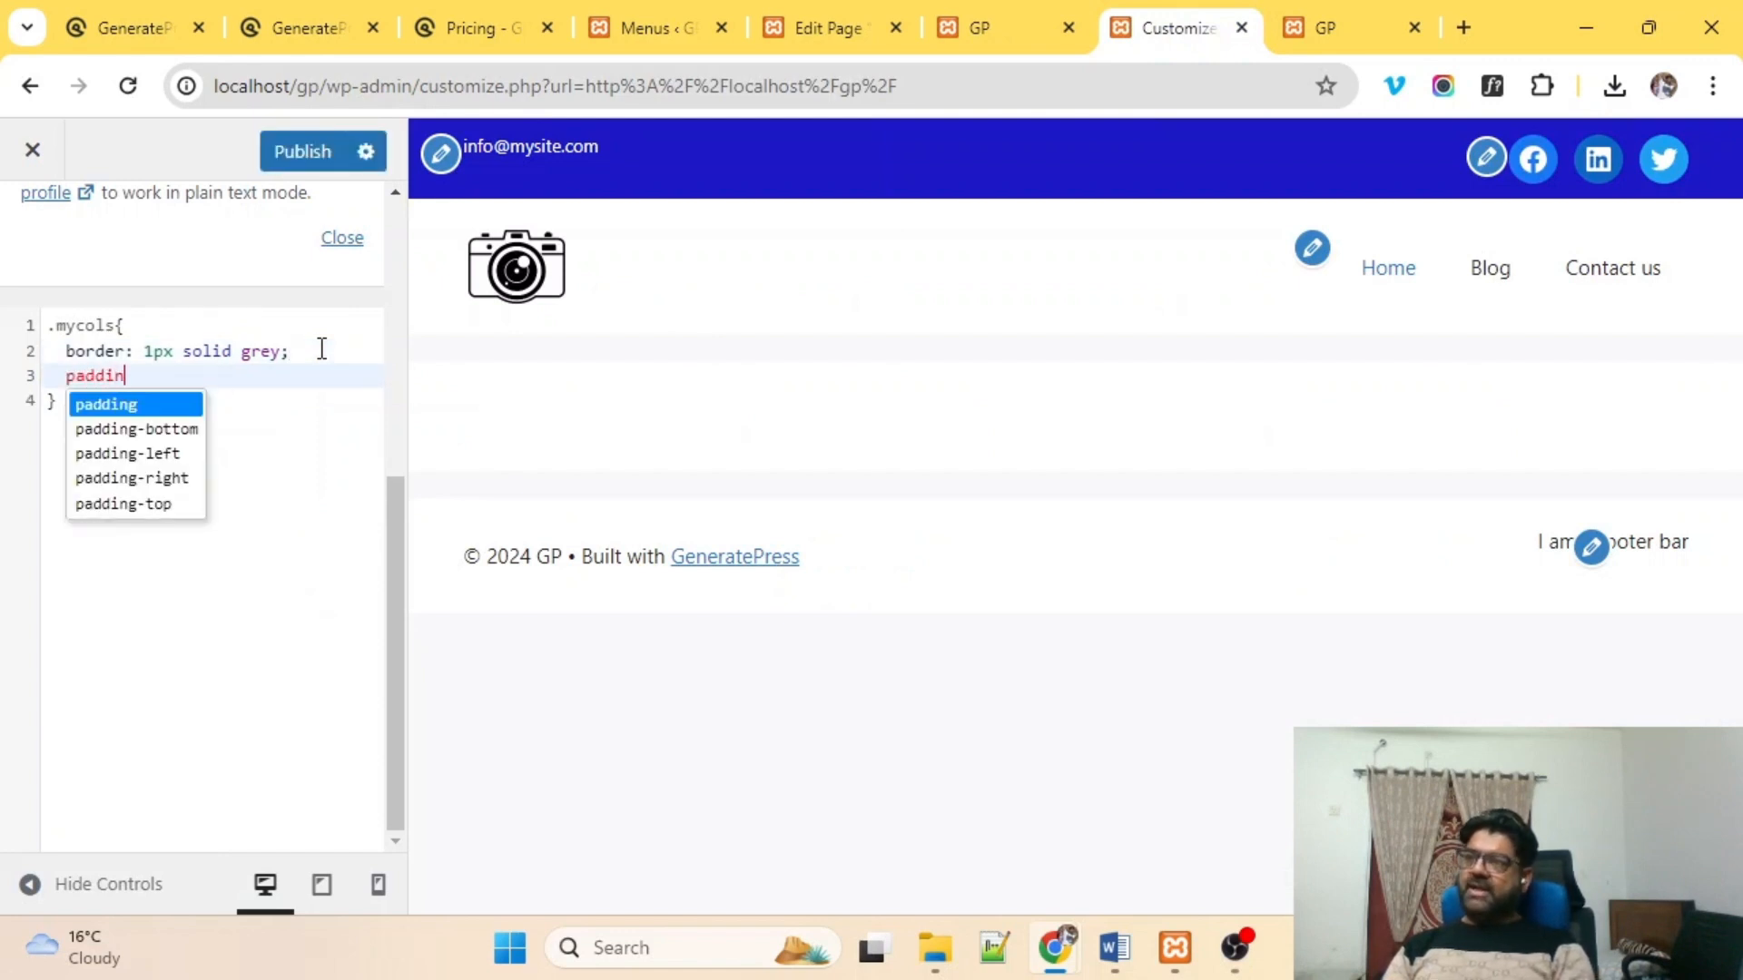
{"action": "type", "text": "g:20px;"}
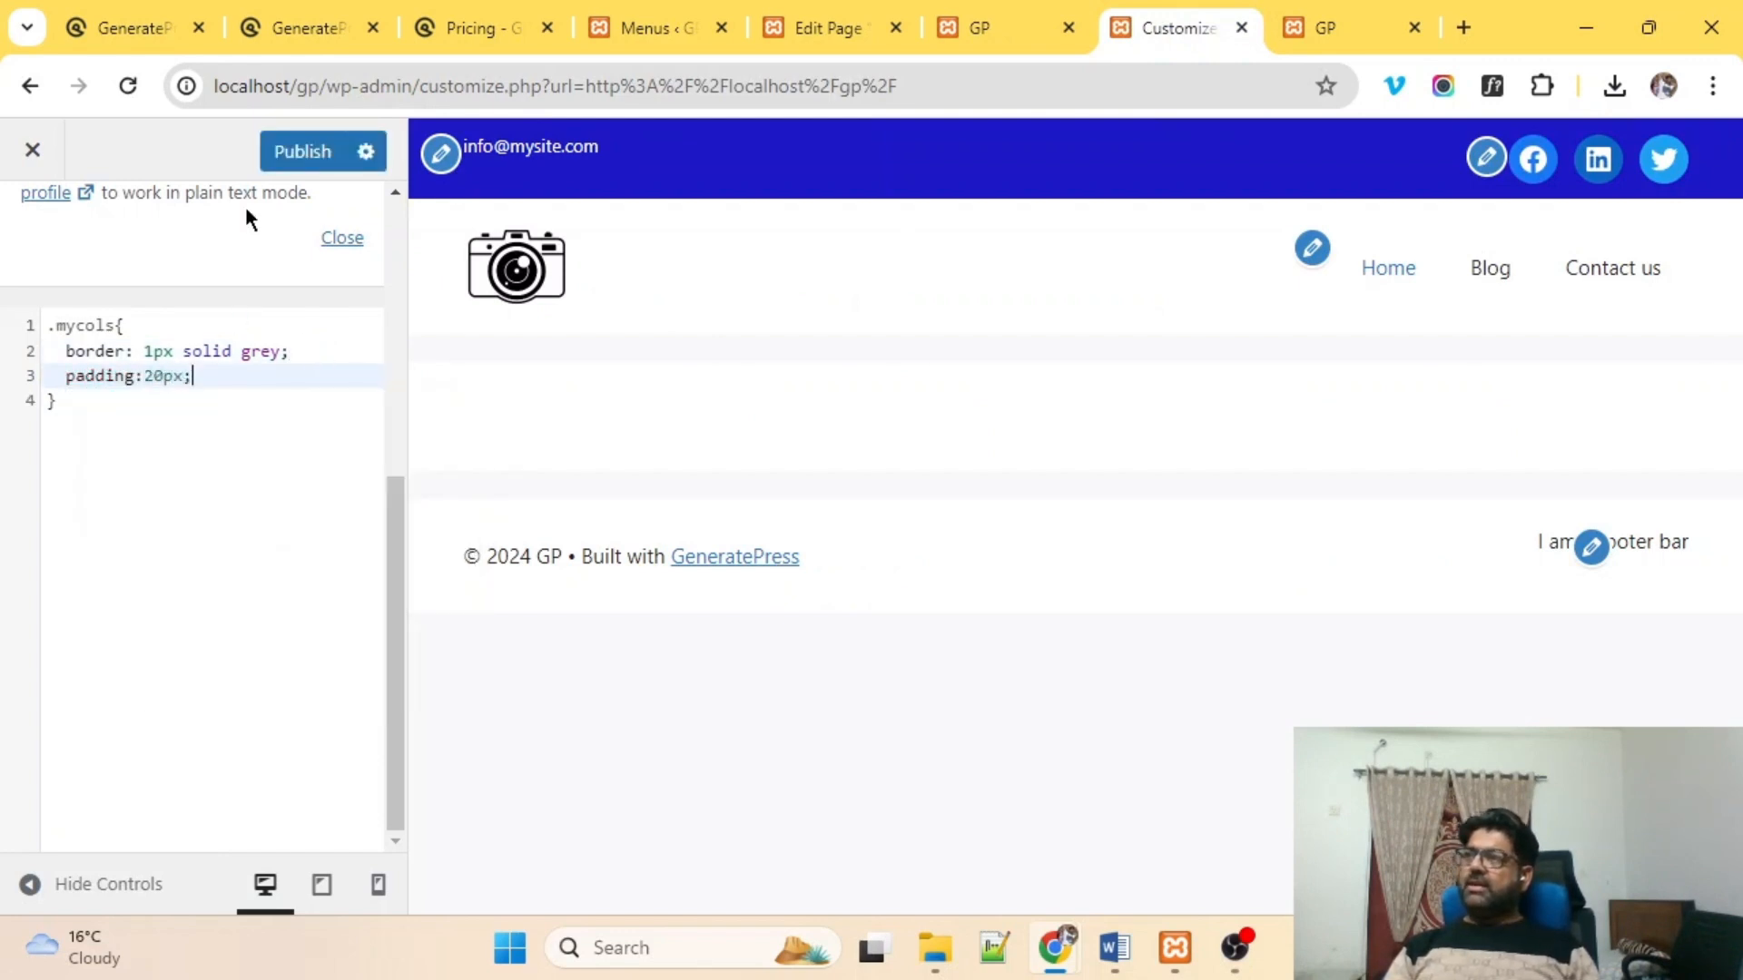
{"action": "left_click", "coordinate": [308, 152]}
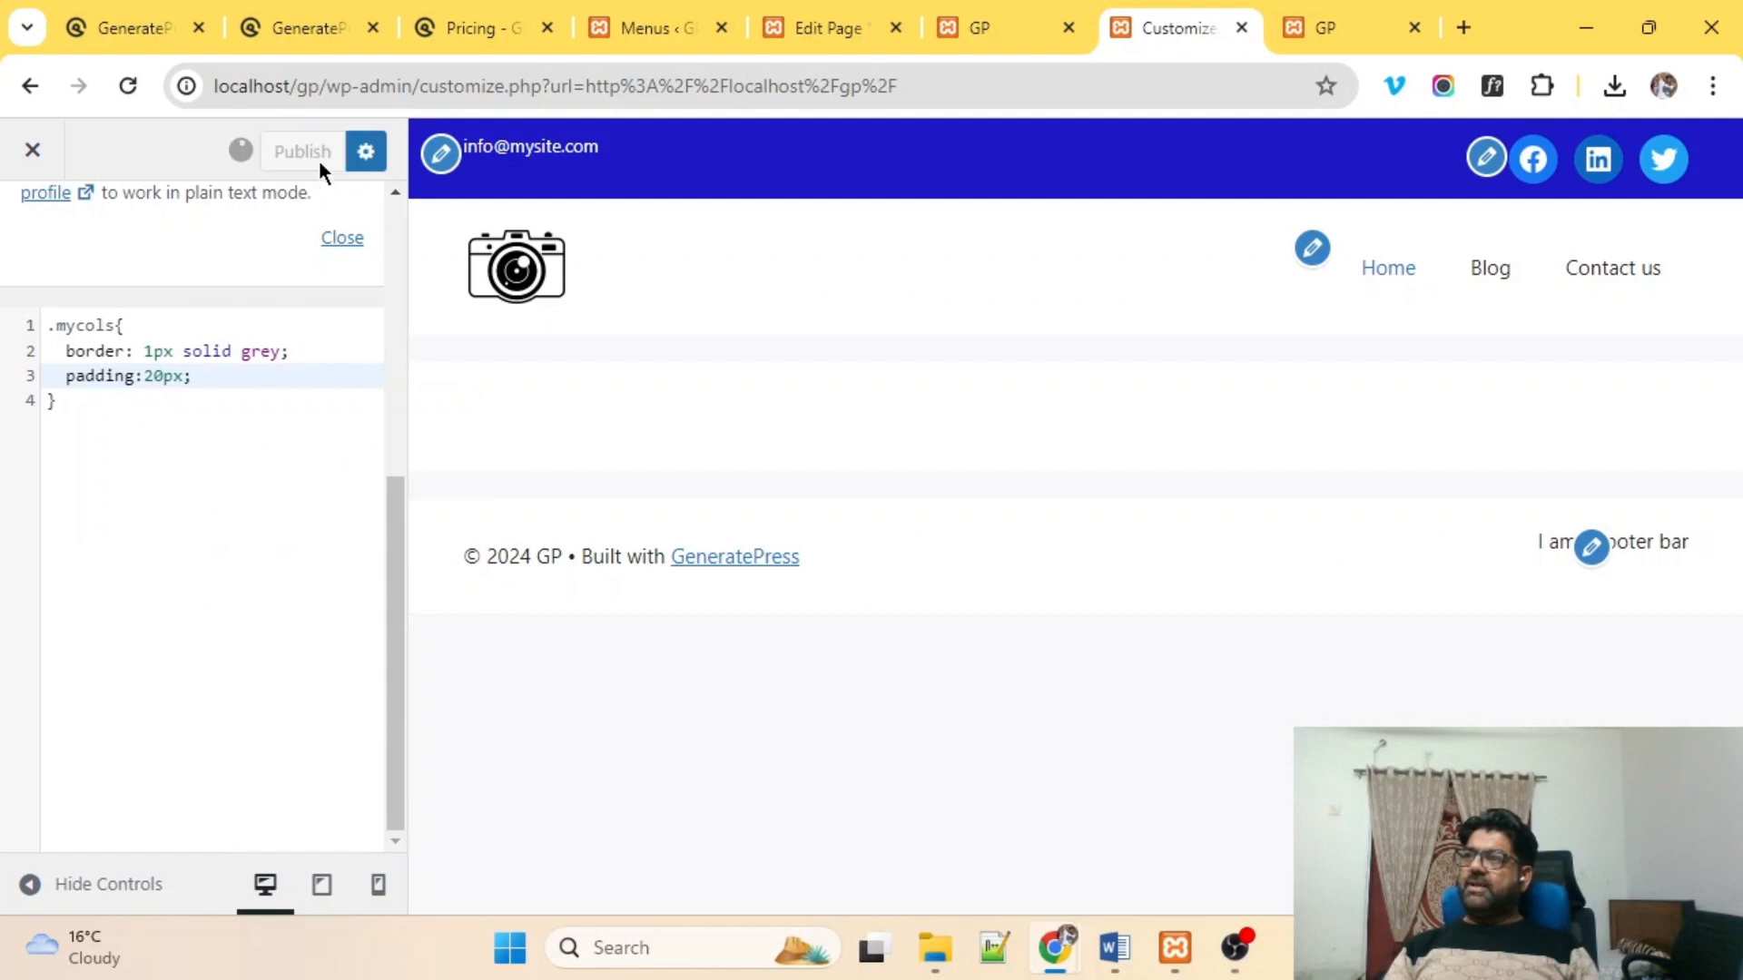
{"action": "left_click", "coordinate": [1008, 30]}
{"action": "left_click", "coordinate": [812, 76]}
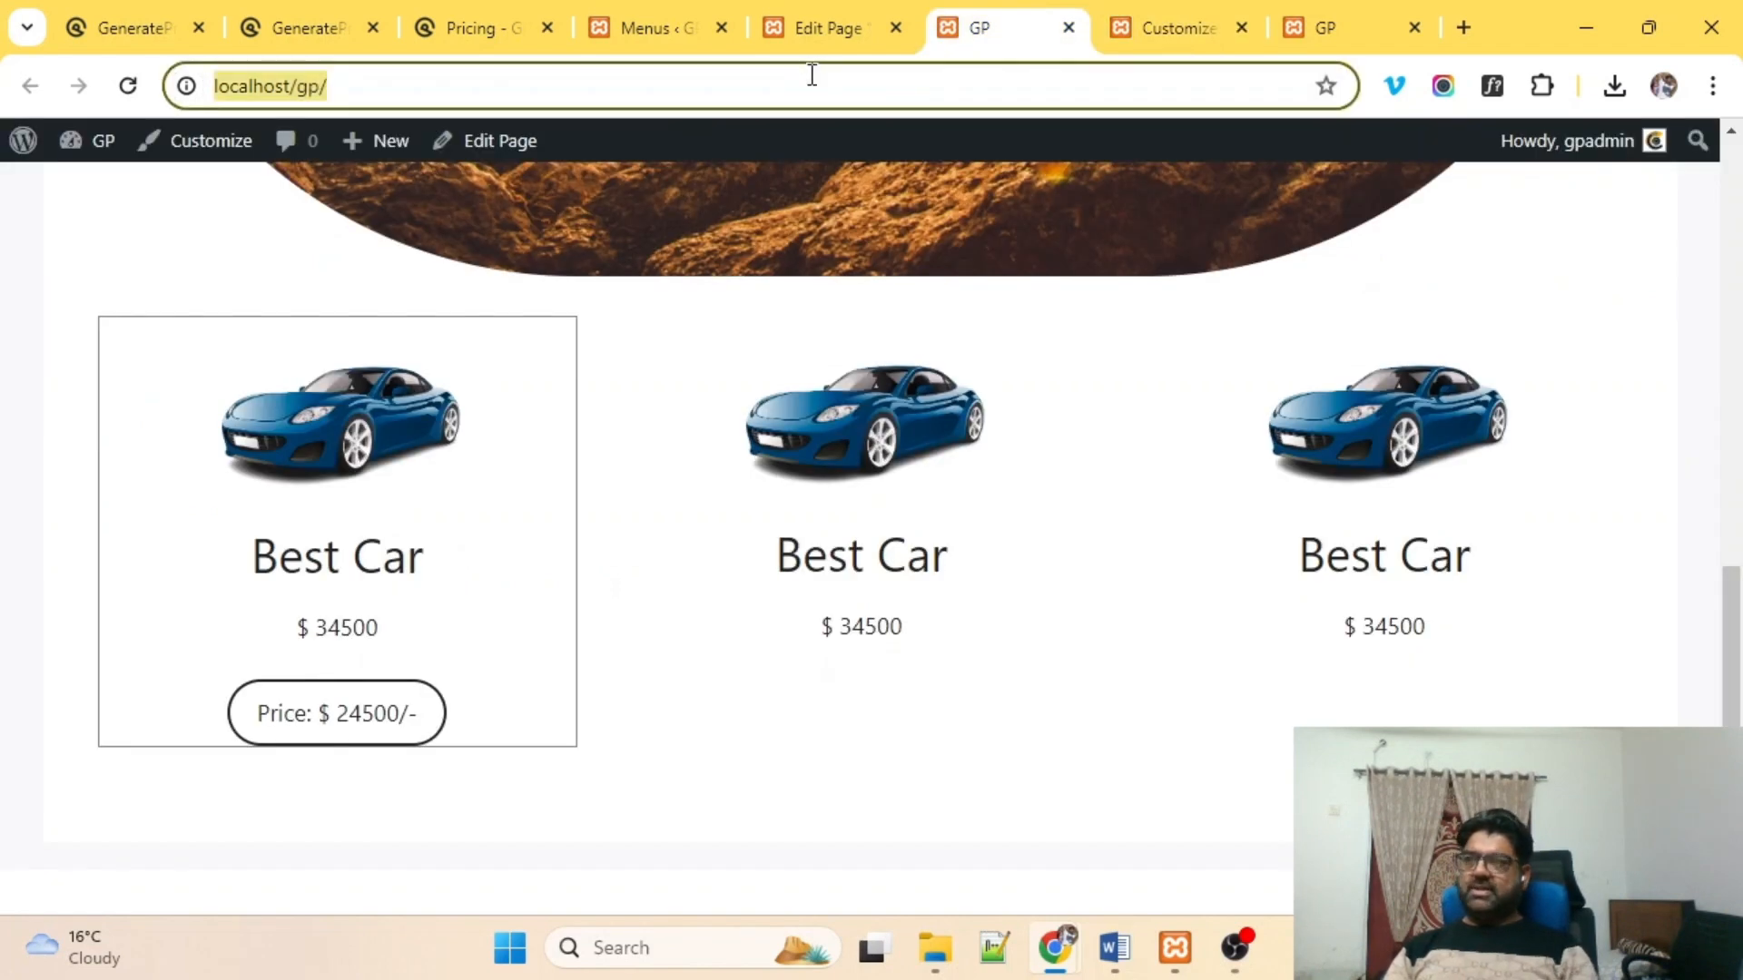
{"action": "key", "text": "Return"}
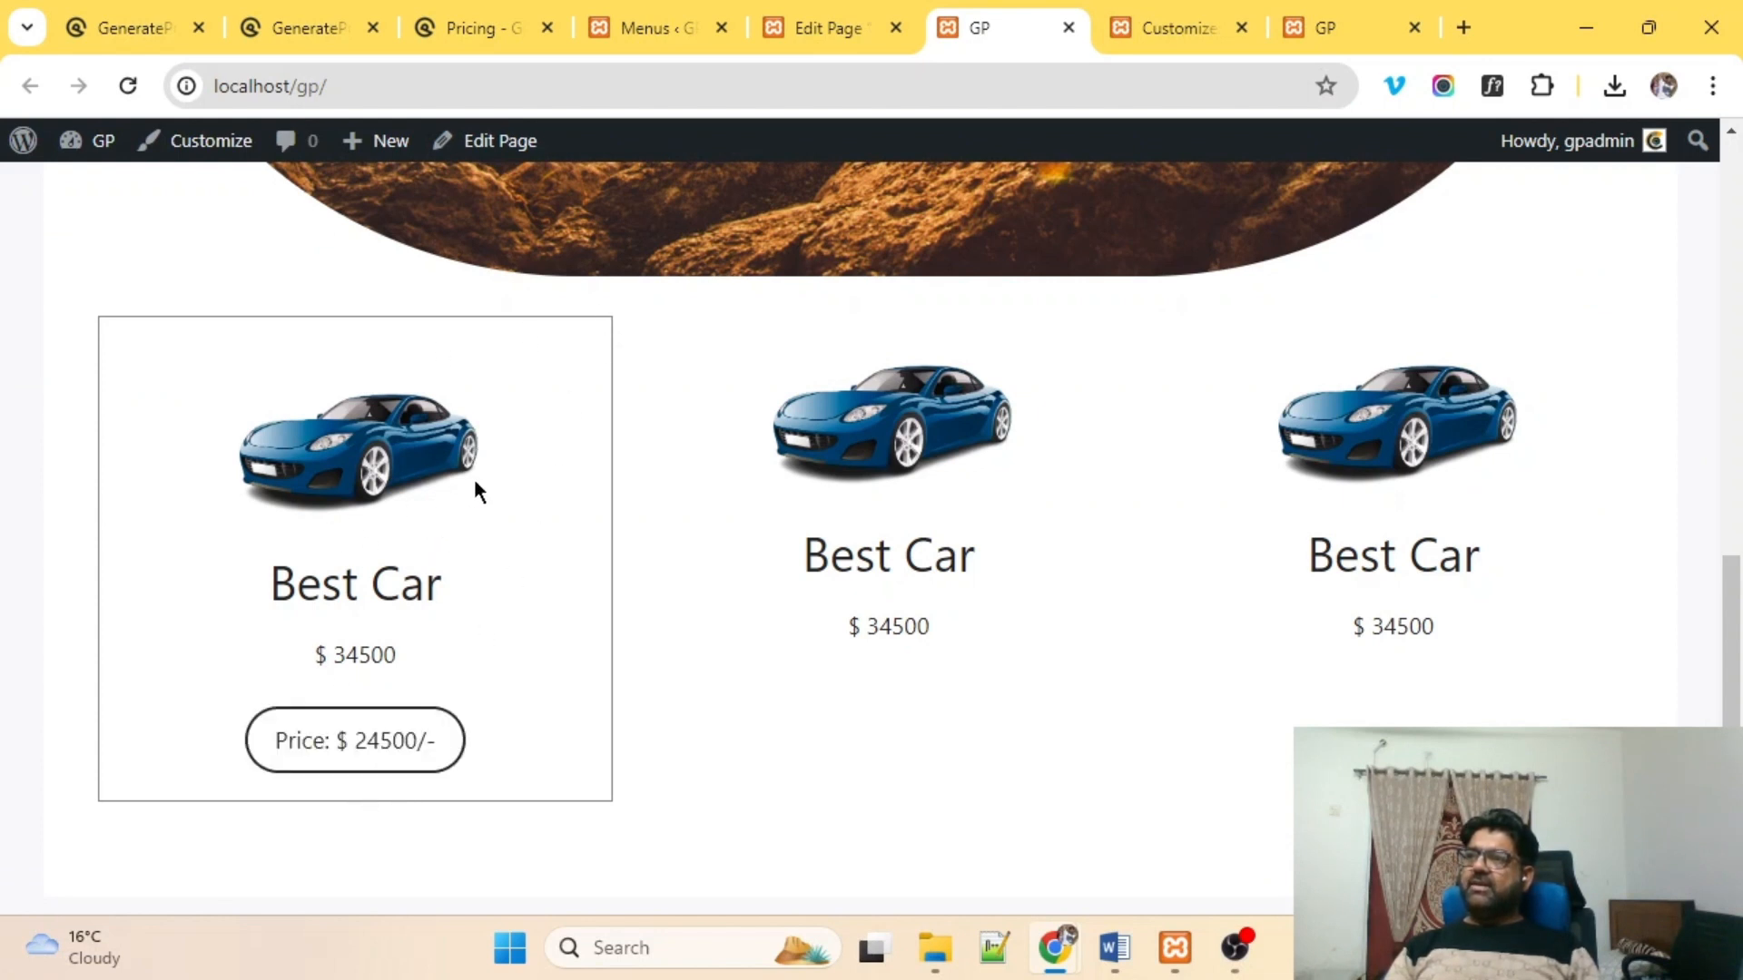
Add border-radius:20px to the .mycols rule, publish, and reload the live page.
{"action": "left_click", "coordinate": [1205, 18]}
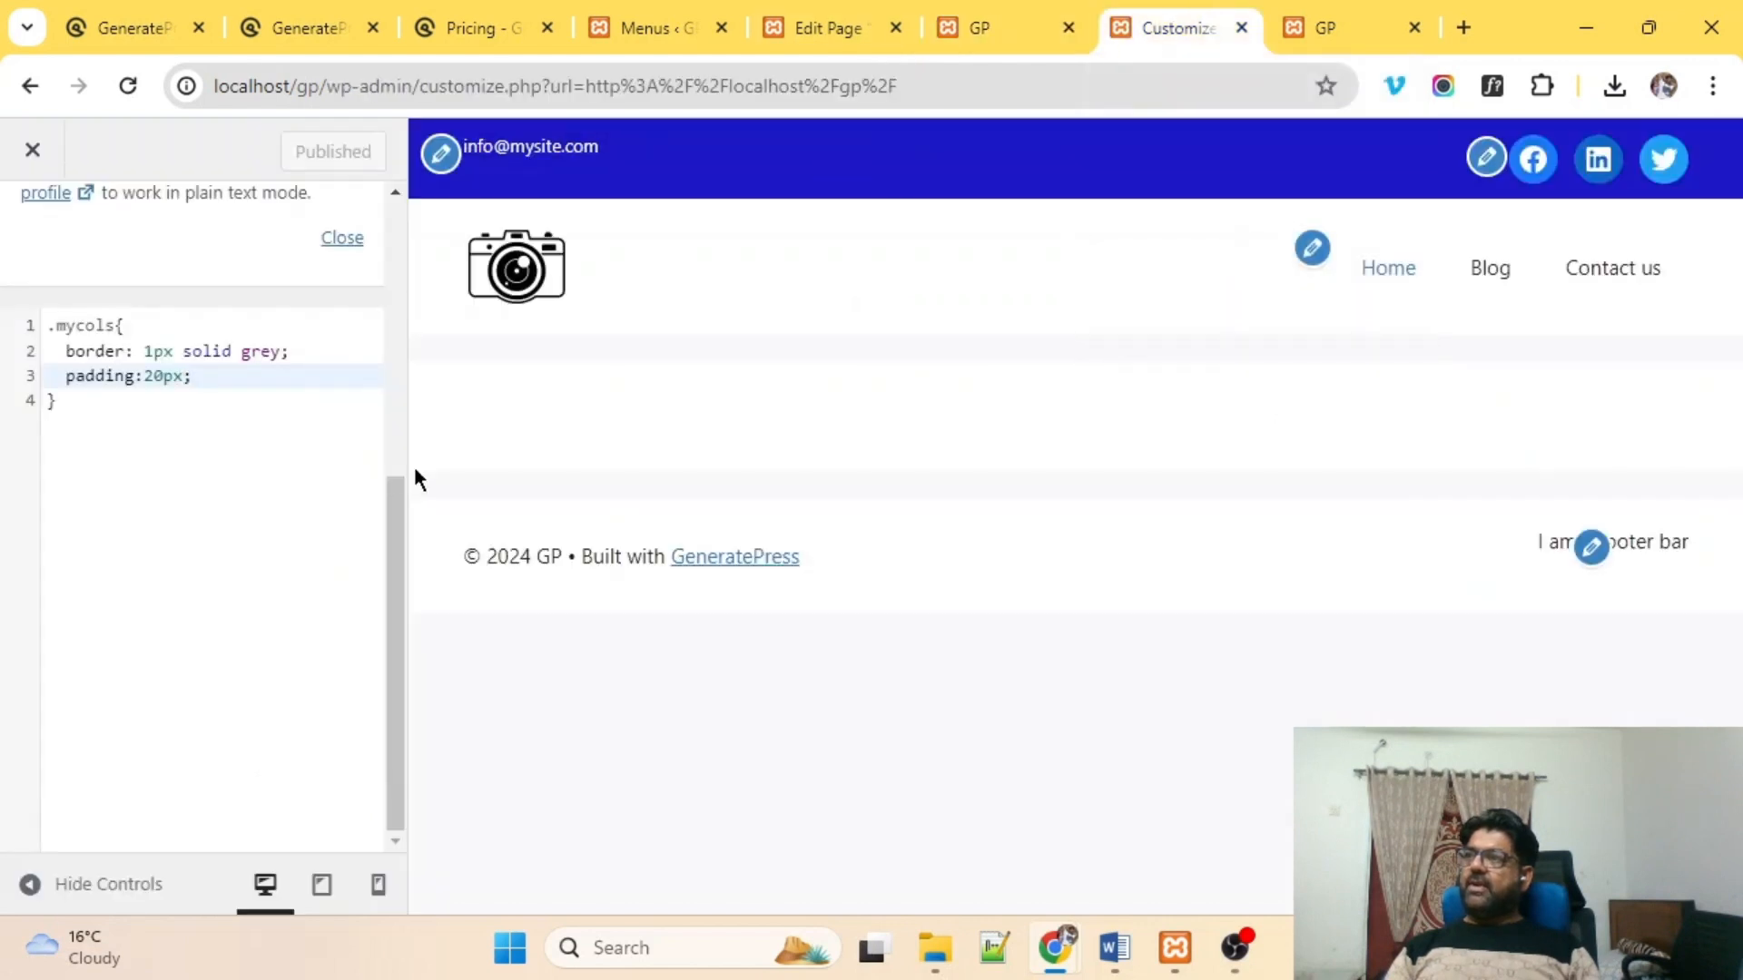
{"action": "left_click", "coordinate": [262, 354]}
{"action": "left_click", "coordinate": [220, 383]}
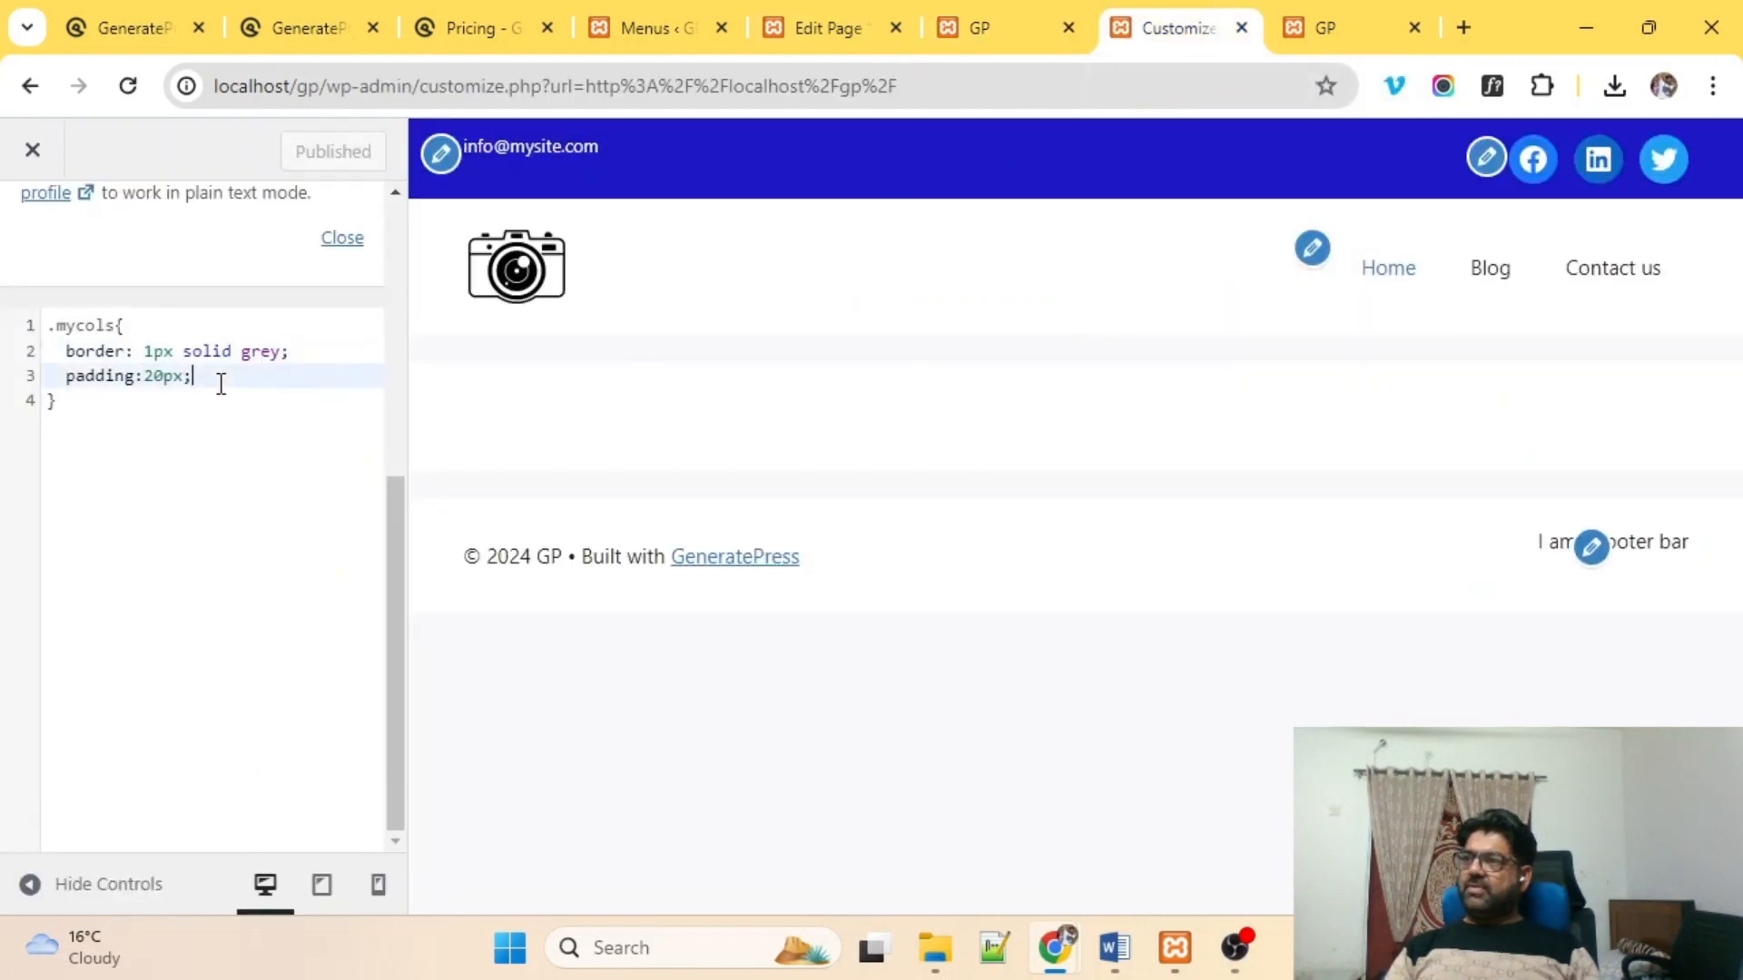
{"action": "key", "text": "Return"}
{"action": "type", "text": "borde"}
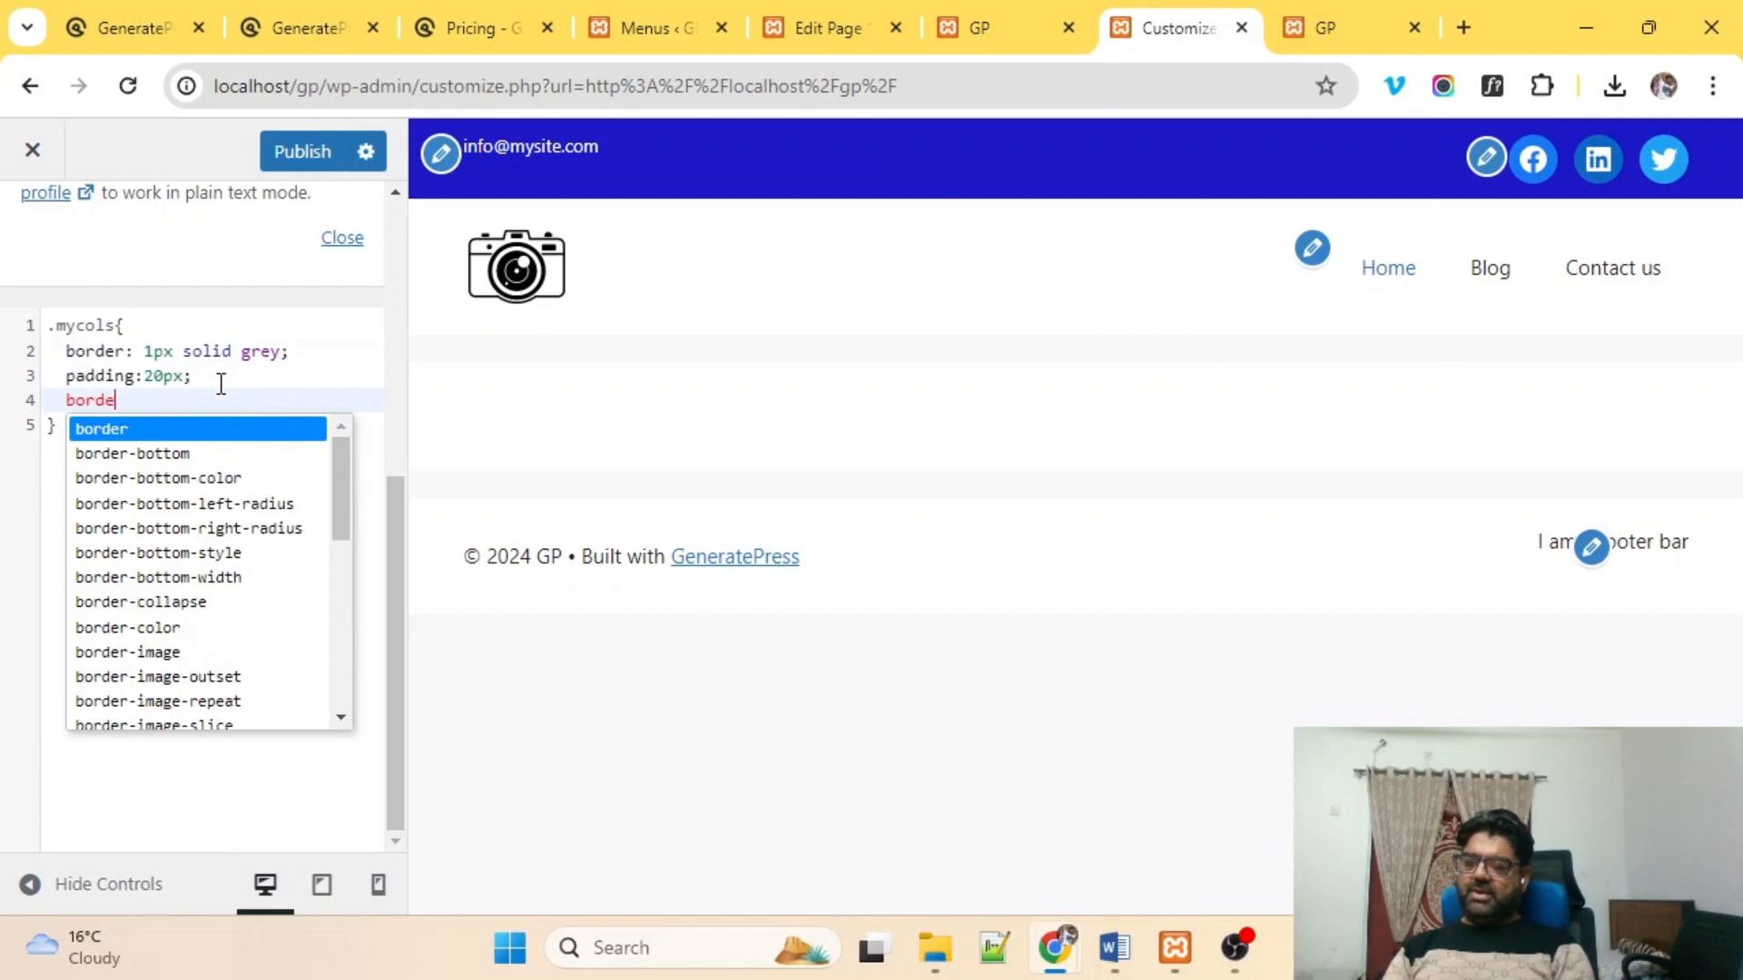
{"action": "type", "text": "r-radius"}
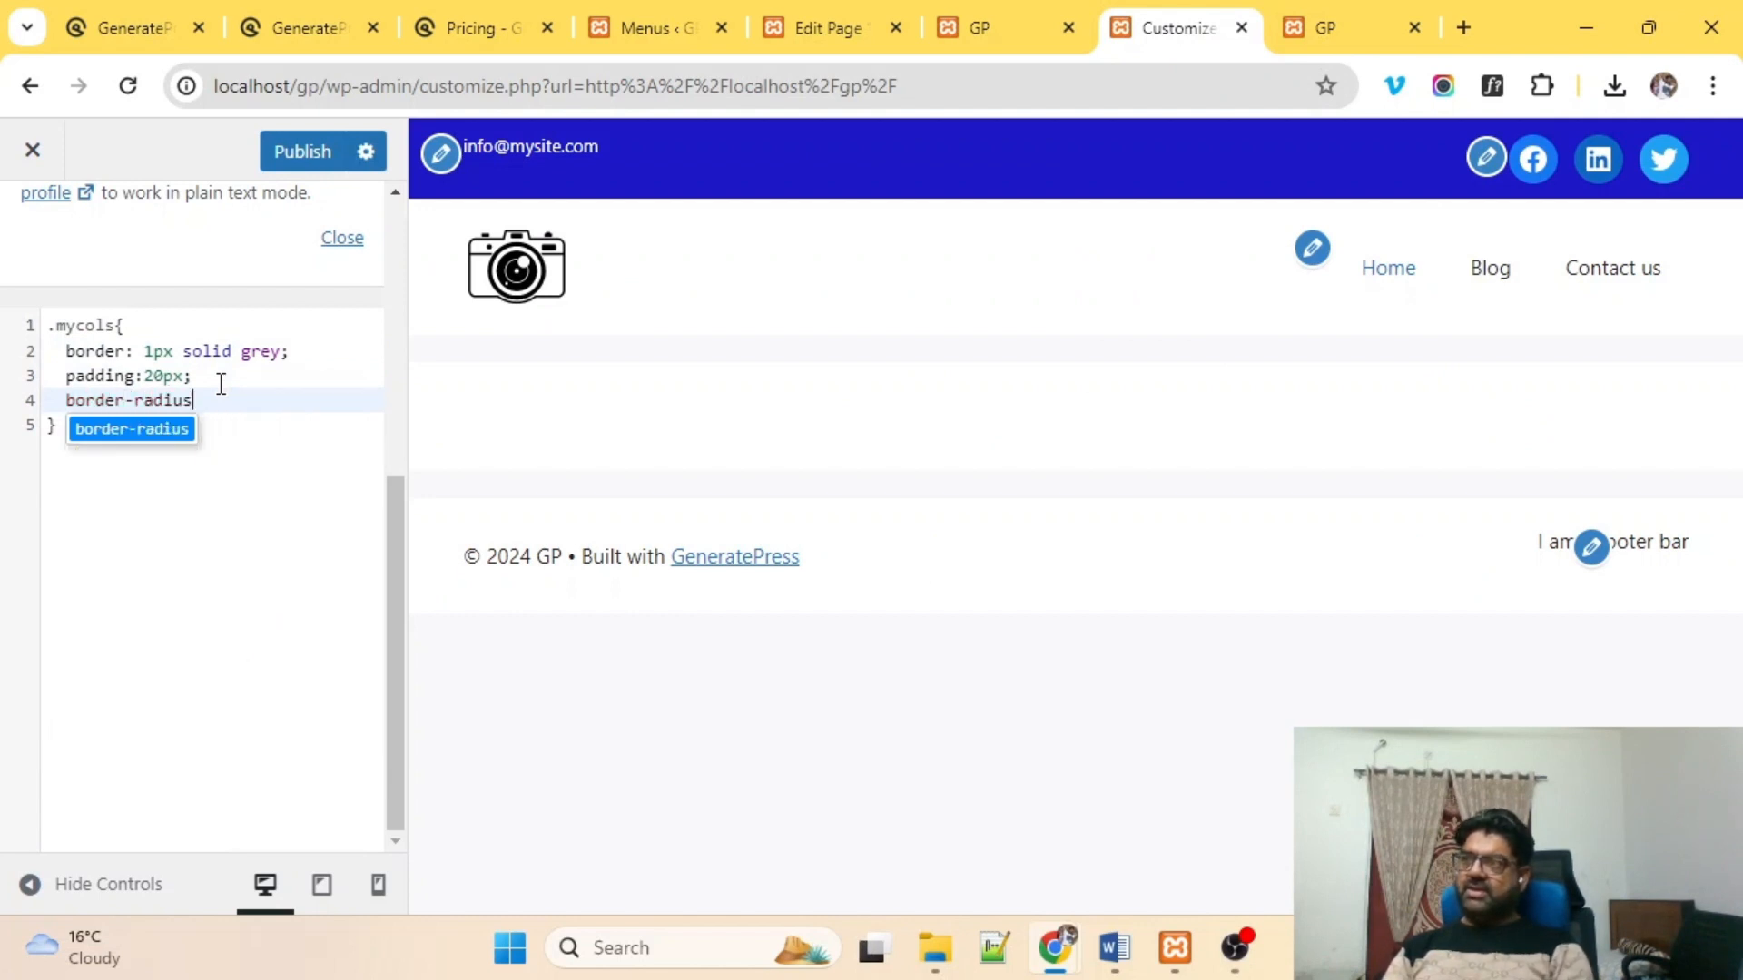
{"action": "type", "text": ":20px;"}
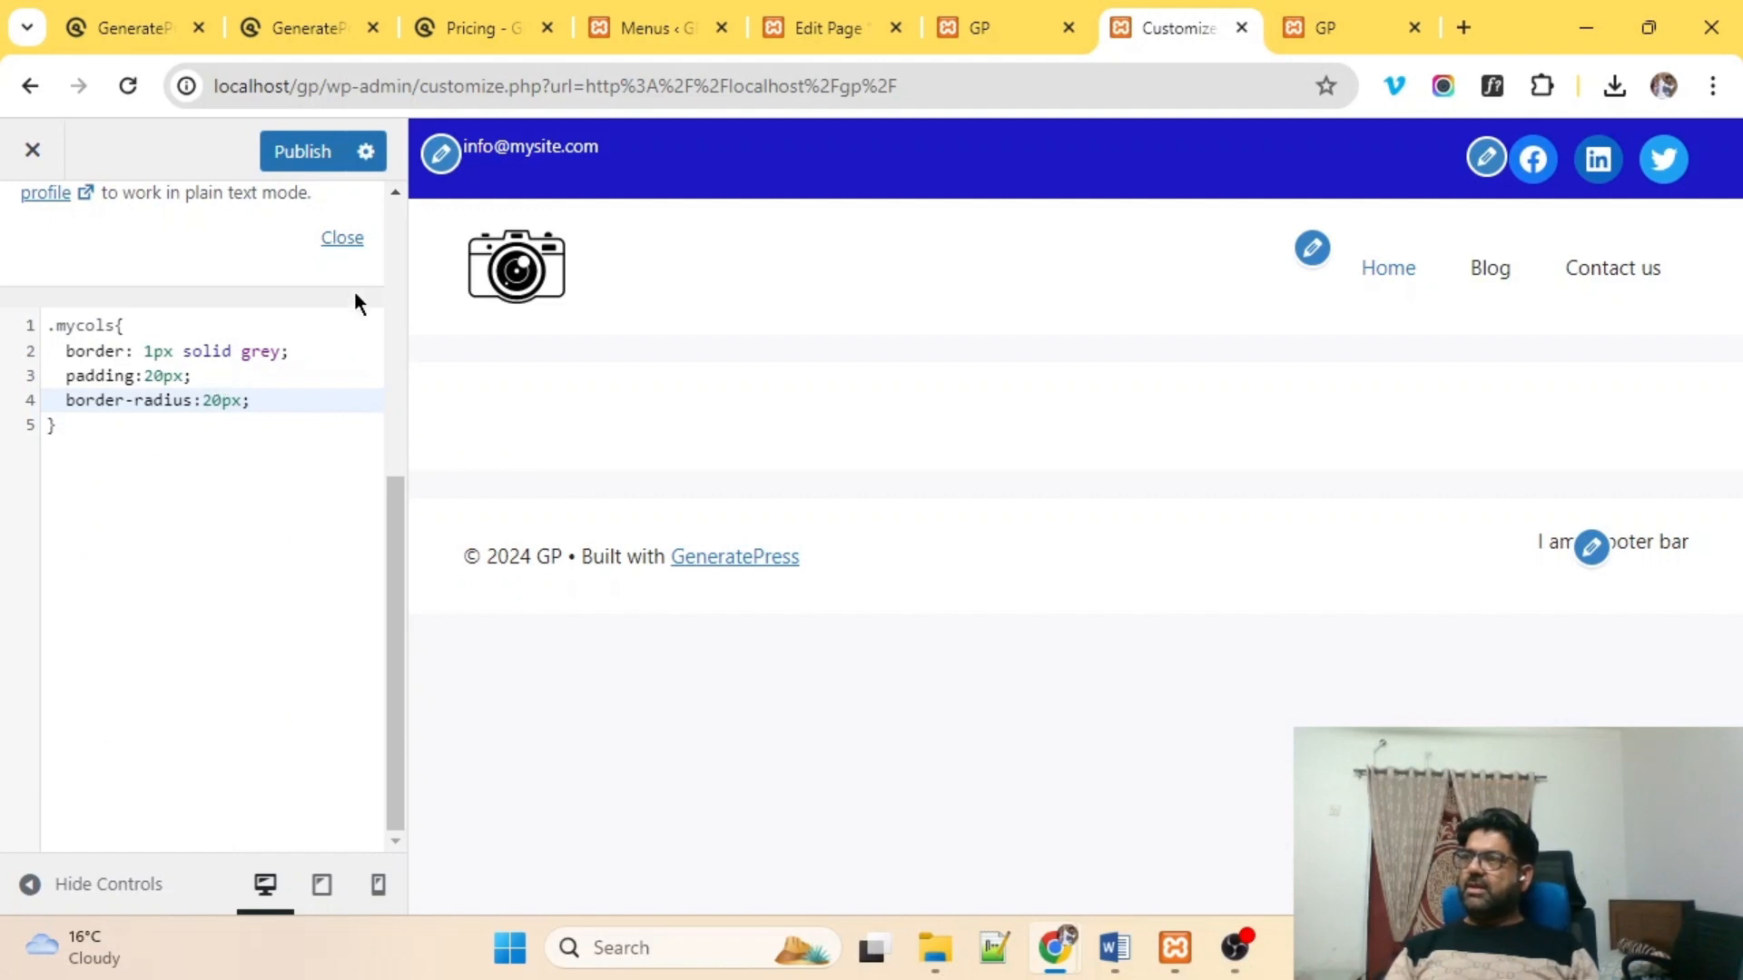
{"action": "left_click", "coordinate": [302, 150]}
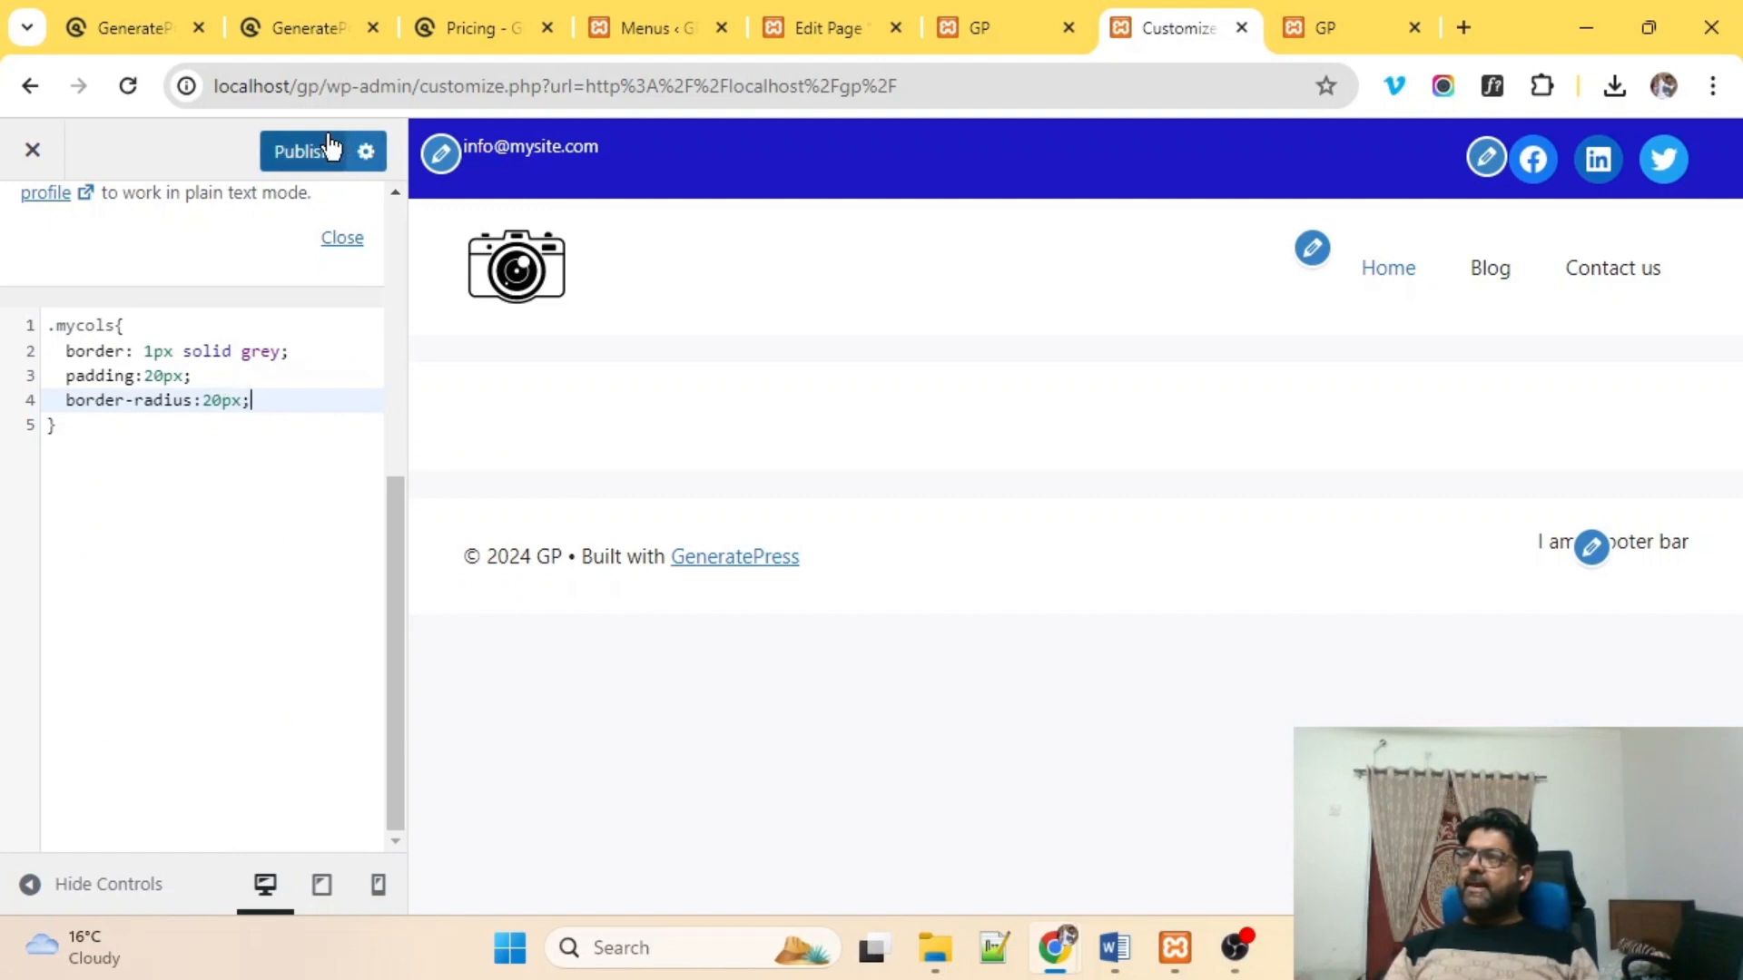
{"action": "left_click", "coordinate": [1013, 25]}
{"action": "left_click", "coordinate": [811, 82]}
{"action": "key", "text": "Return"}
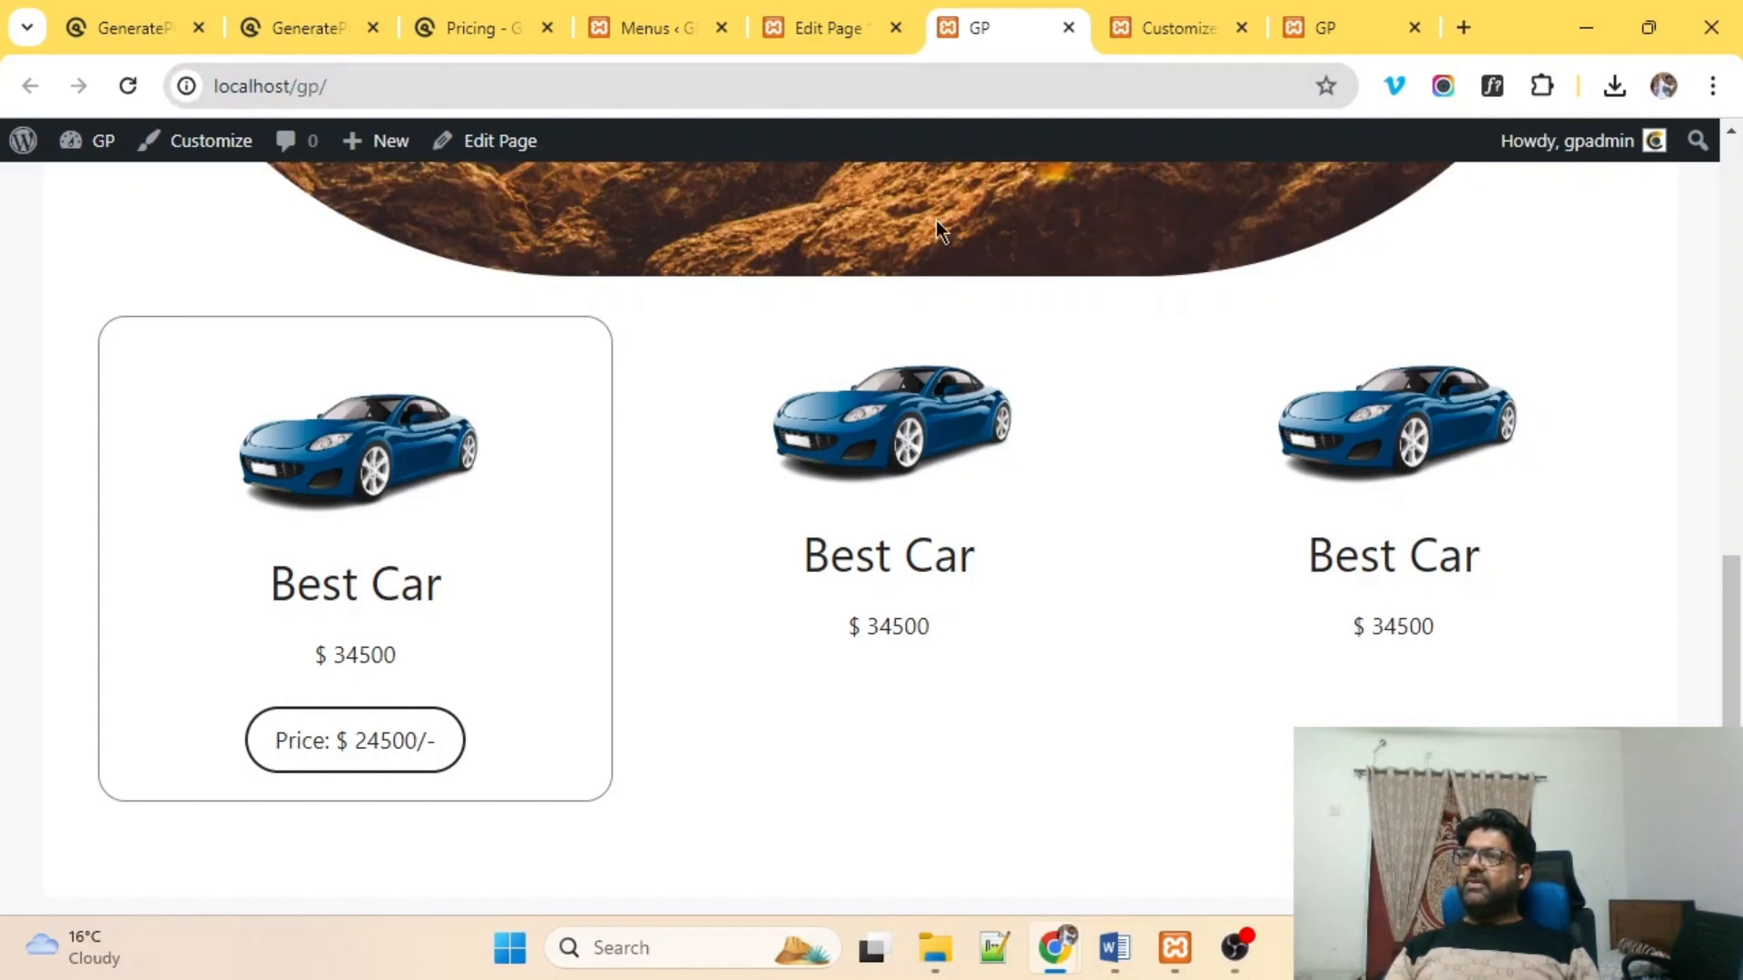
{"action": "scroll", "coordinate": [908, 352], "scroll_direction": "up", "scroll_amount": 5}
{"action": "left_click", "coordinate": [1185, 20]}
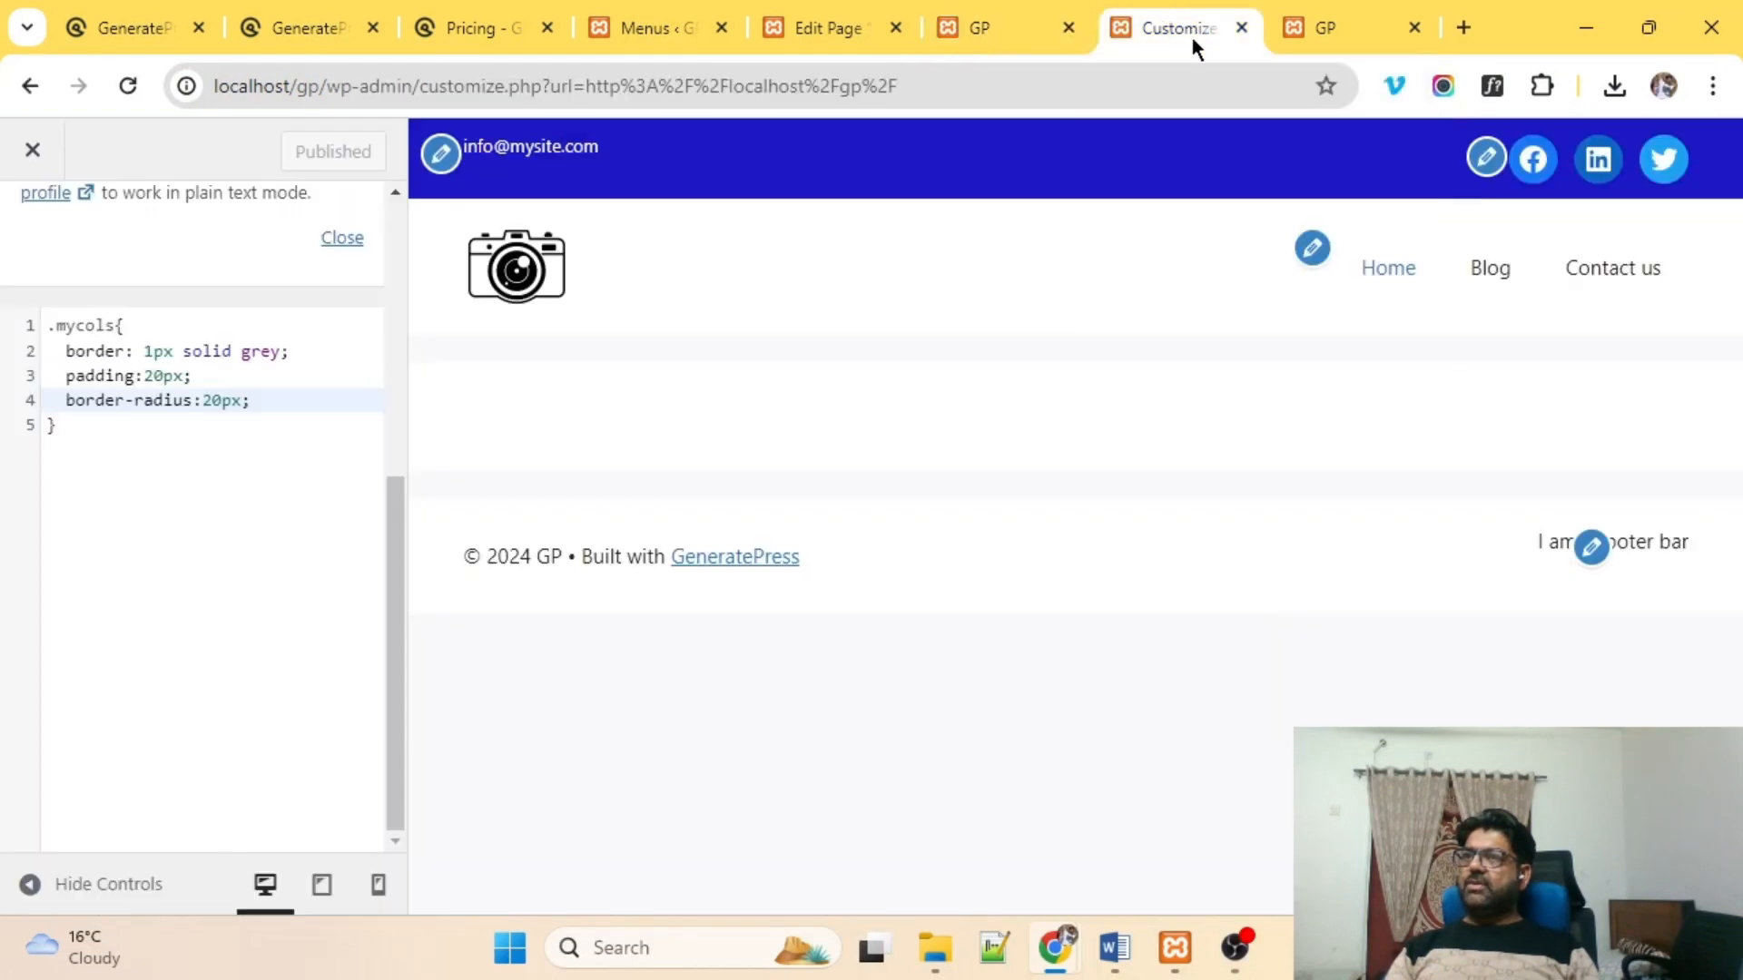
{"action": "left_click", "coordinate": [1347, 29]}
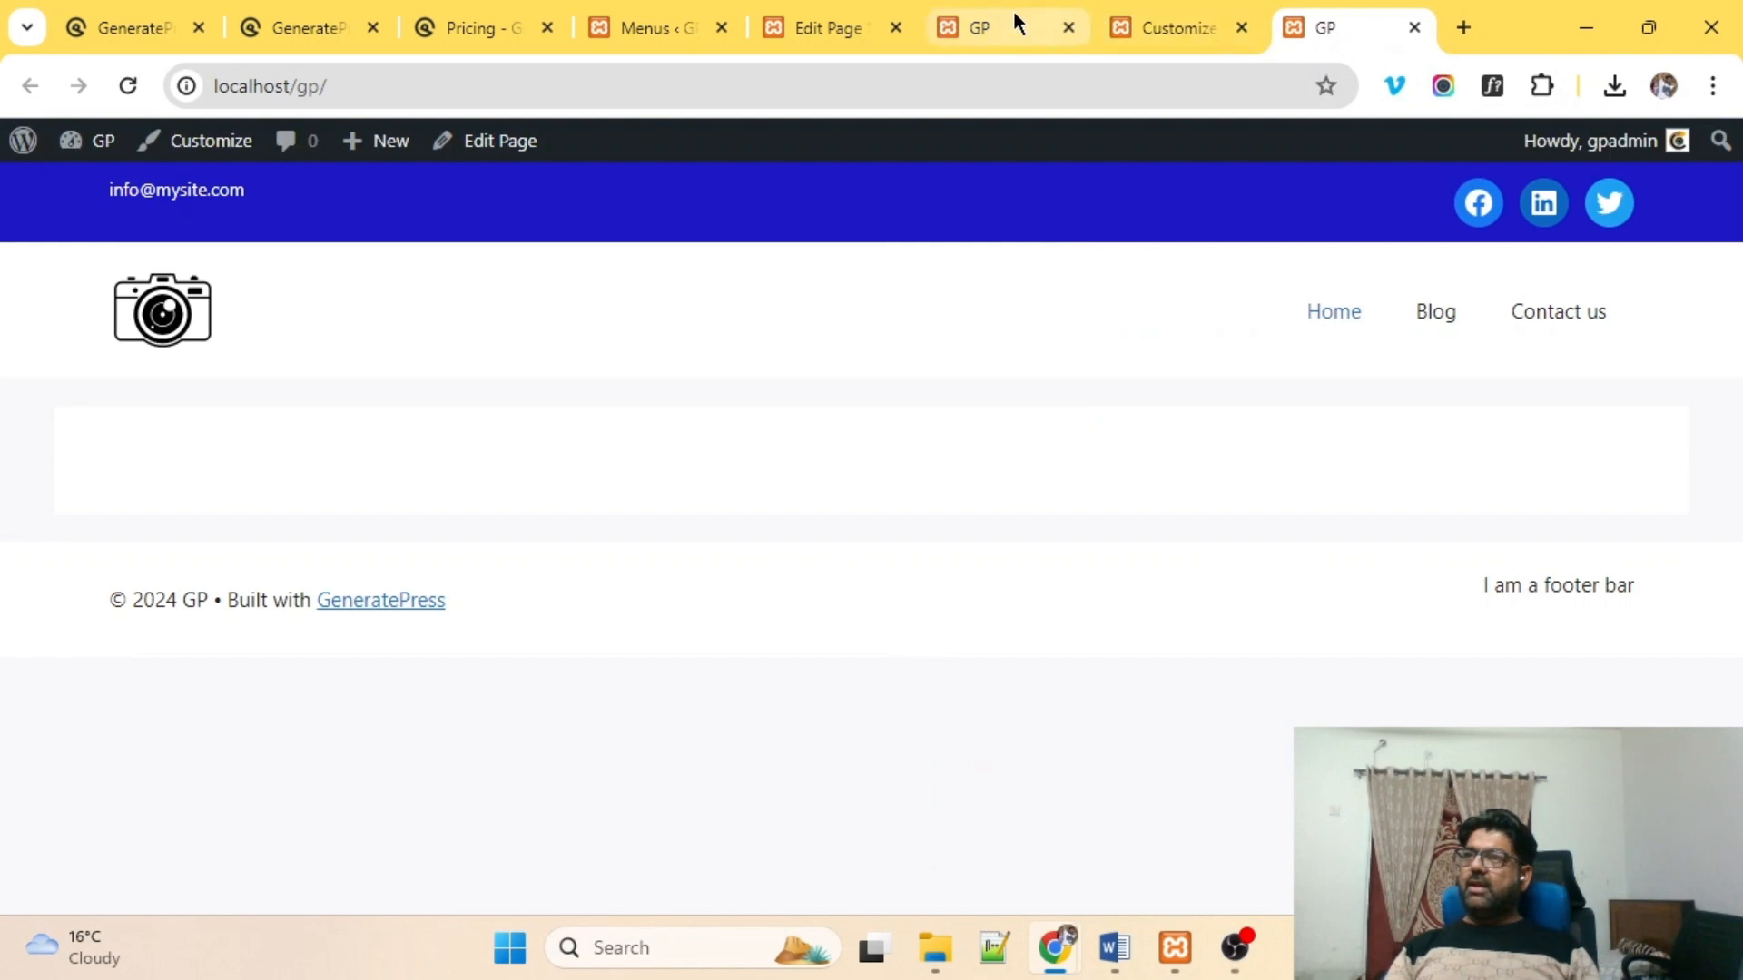
Give the second car column the additional CSS class mycols.
{"action": "left_click", "coordinate": [821, 25]}
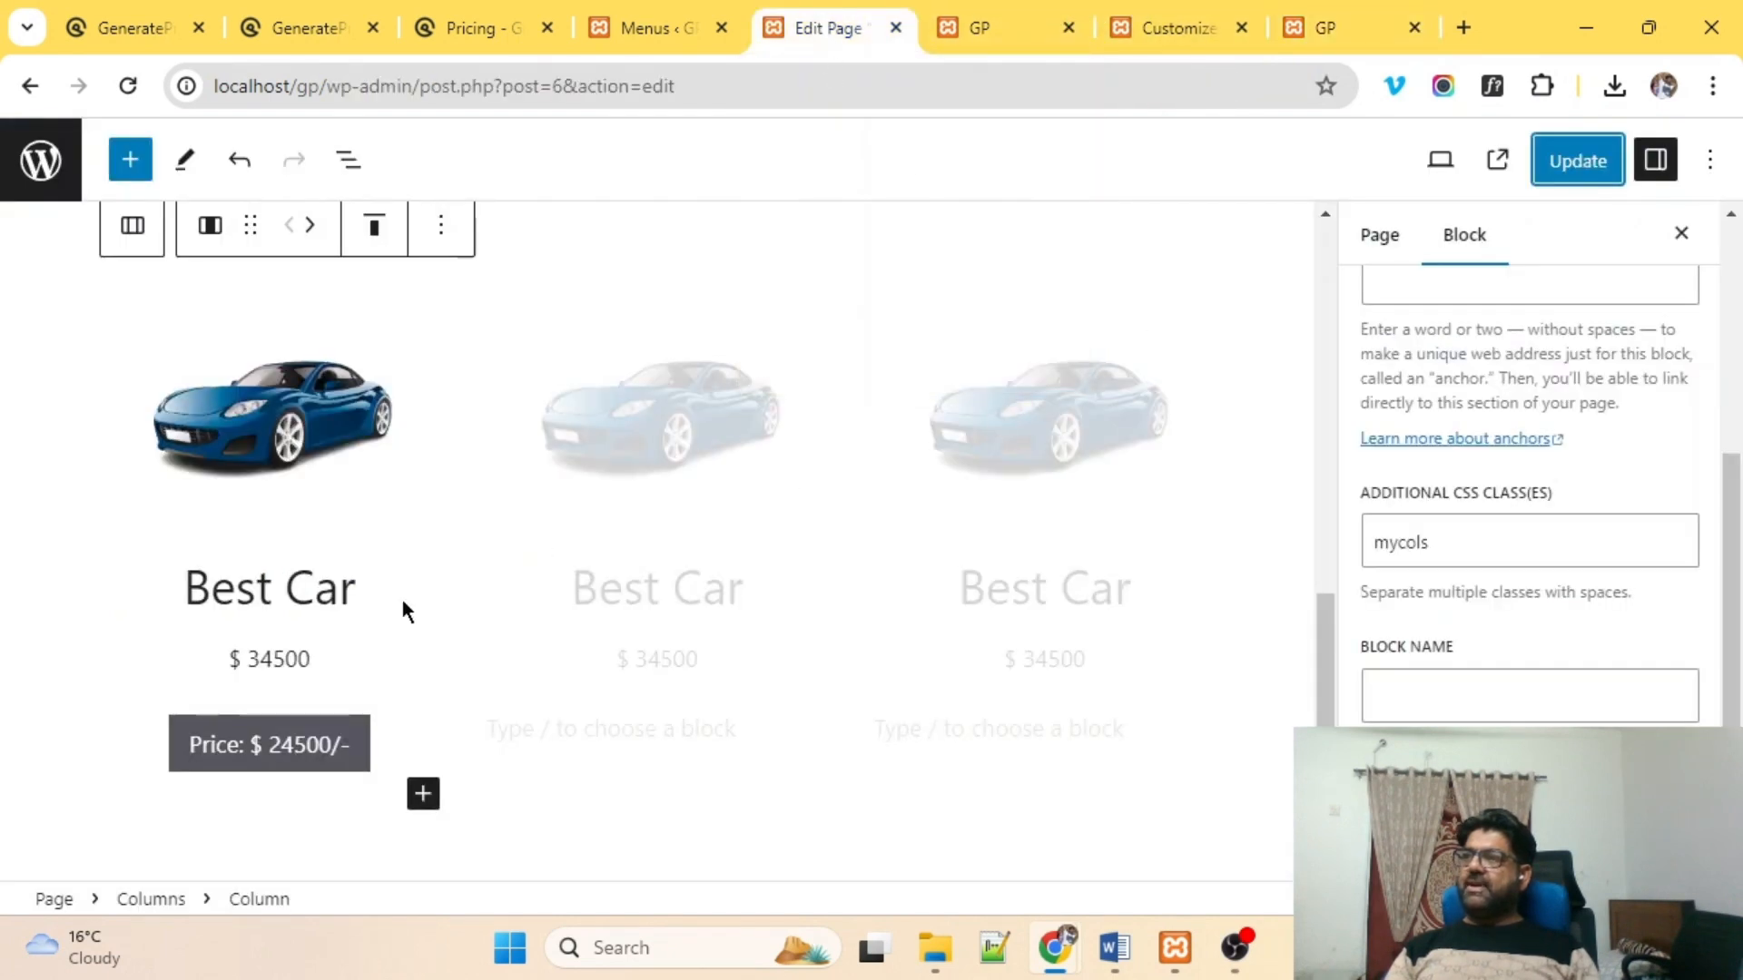
{"action": "double_click", "coordinate": [1453, 551]}
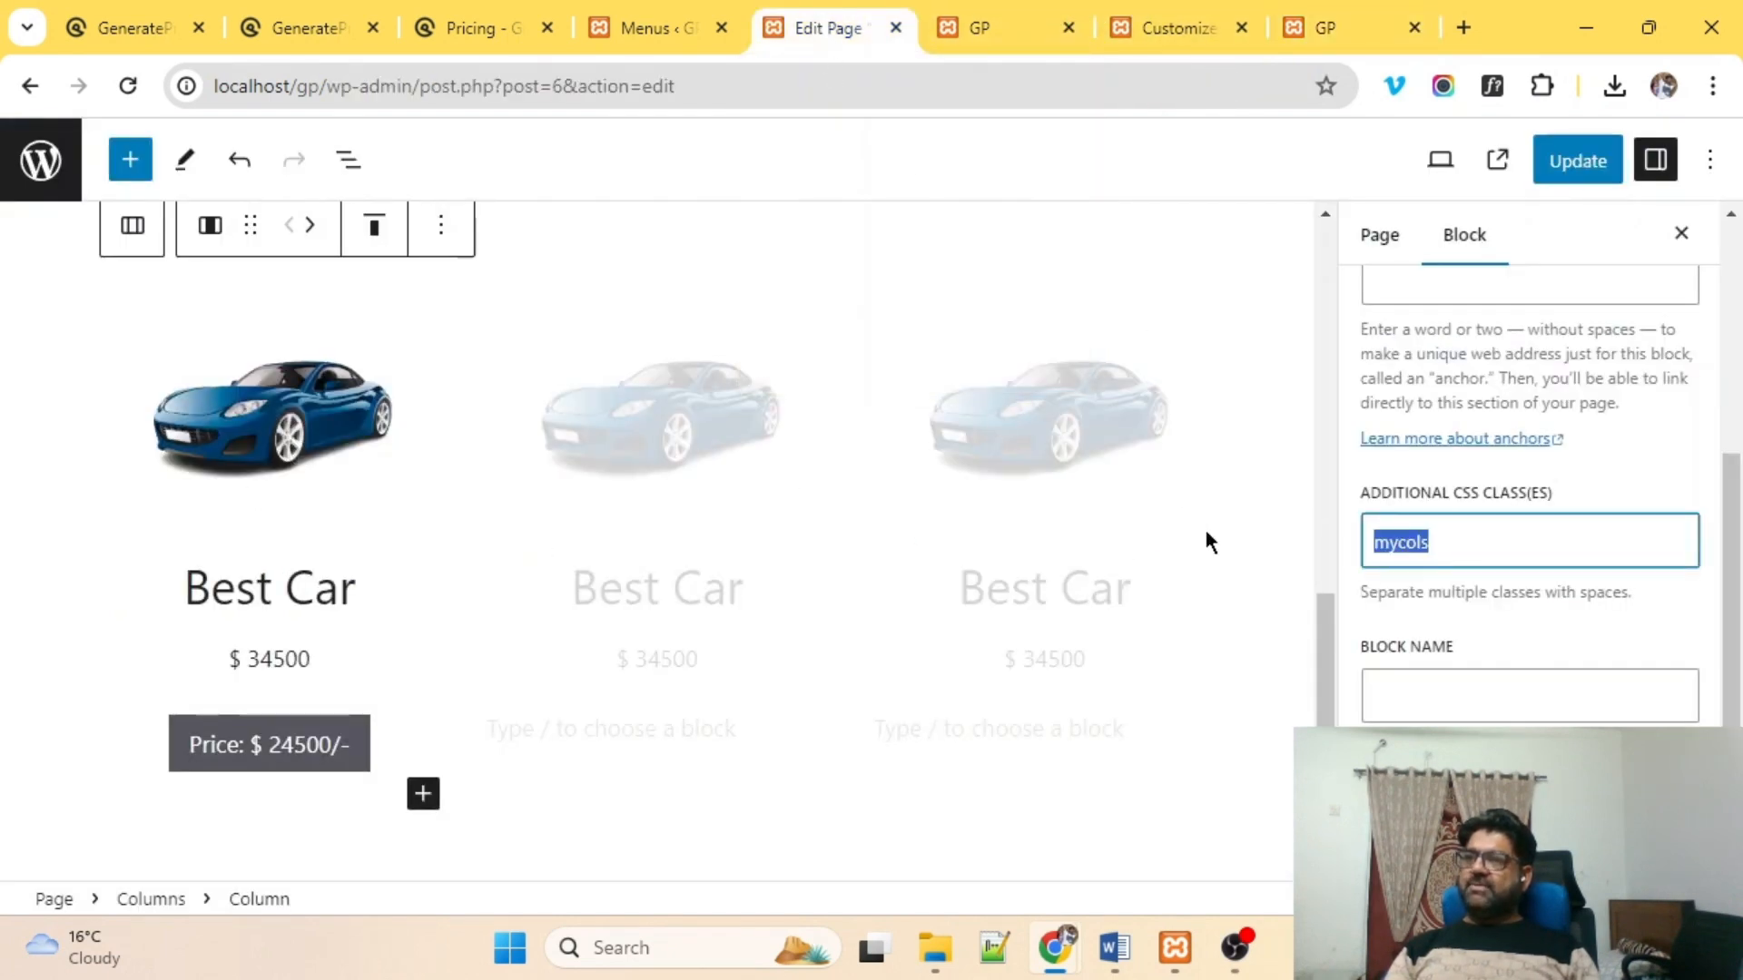
{"action": "left_click", "coordinate": [618, 400]}
{"action": "left_click", "coordinate": [547, 279]}
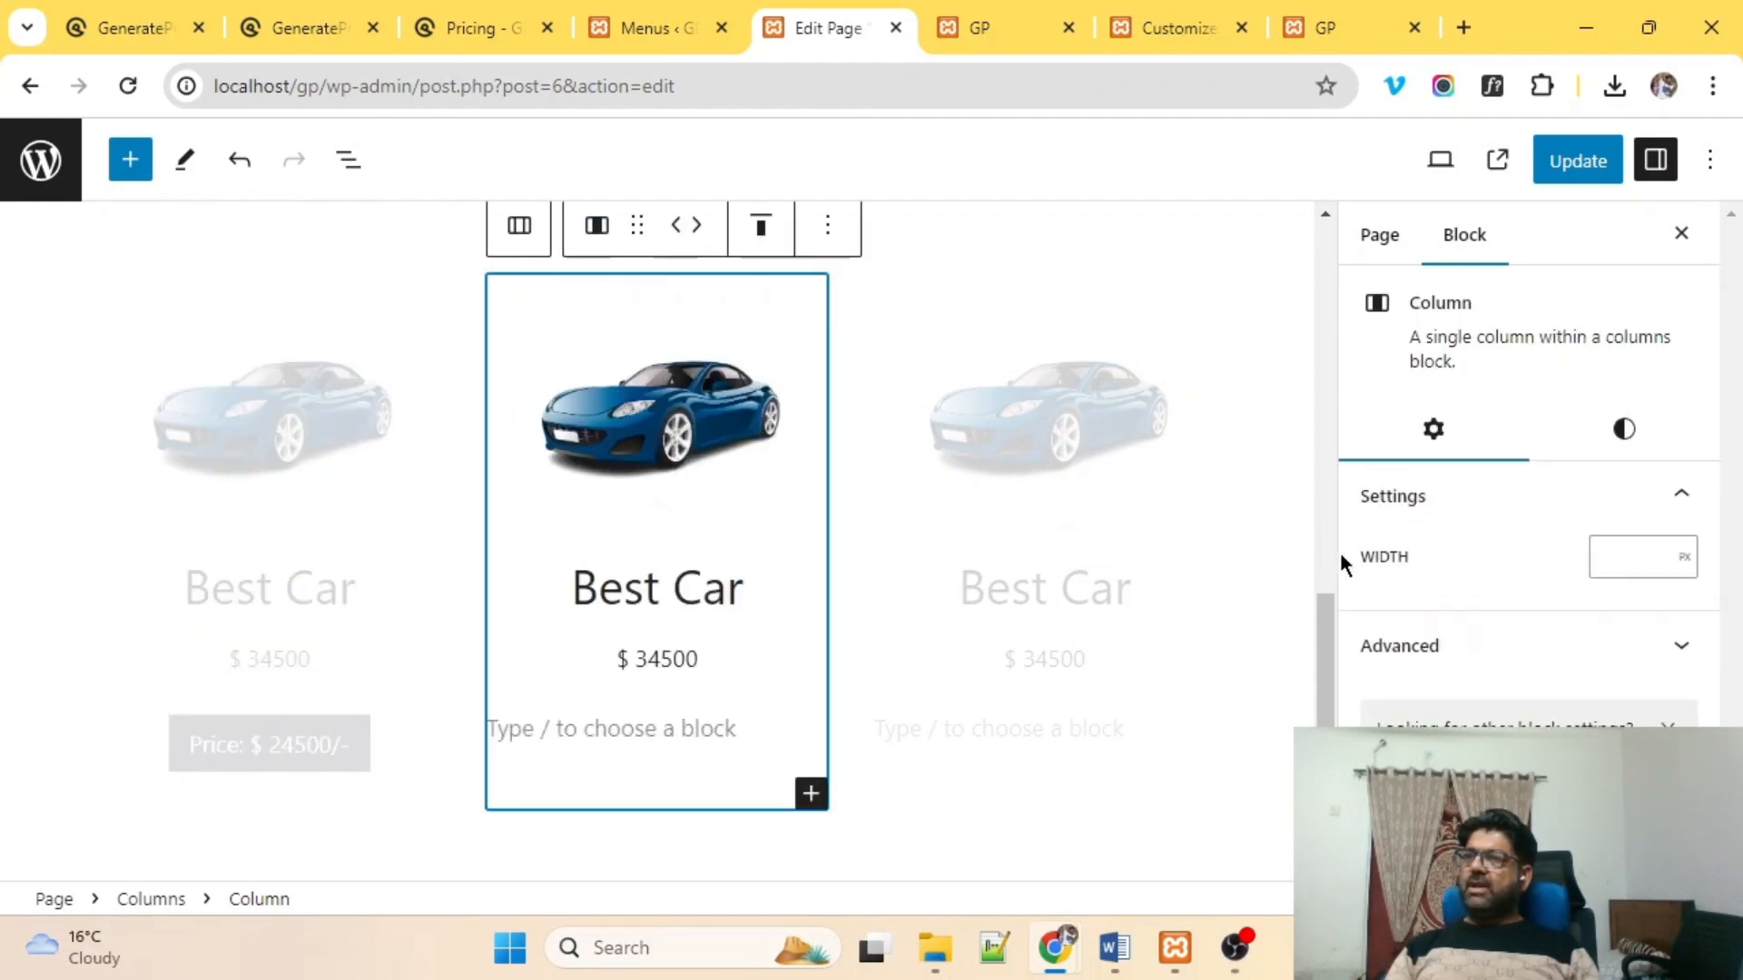
{"action": "left_click", "coordinate": [1424, 643]}
{"action": "scroll", "coordinate": [1425, 652], "scroll_direction": "down", "scroll_amount": 5}
{"action": "left_click", "coordinate": [1424, 540]}
{"action": "type", "text": "mycols"}
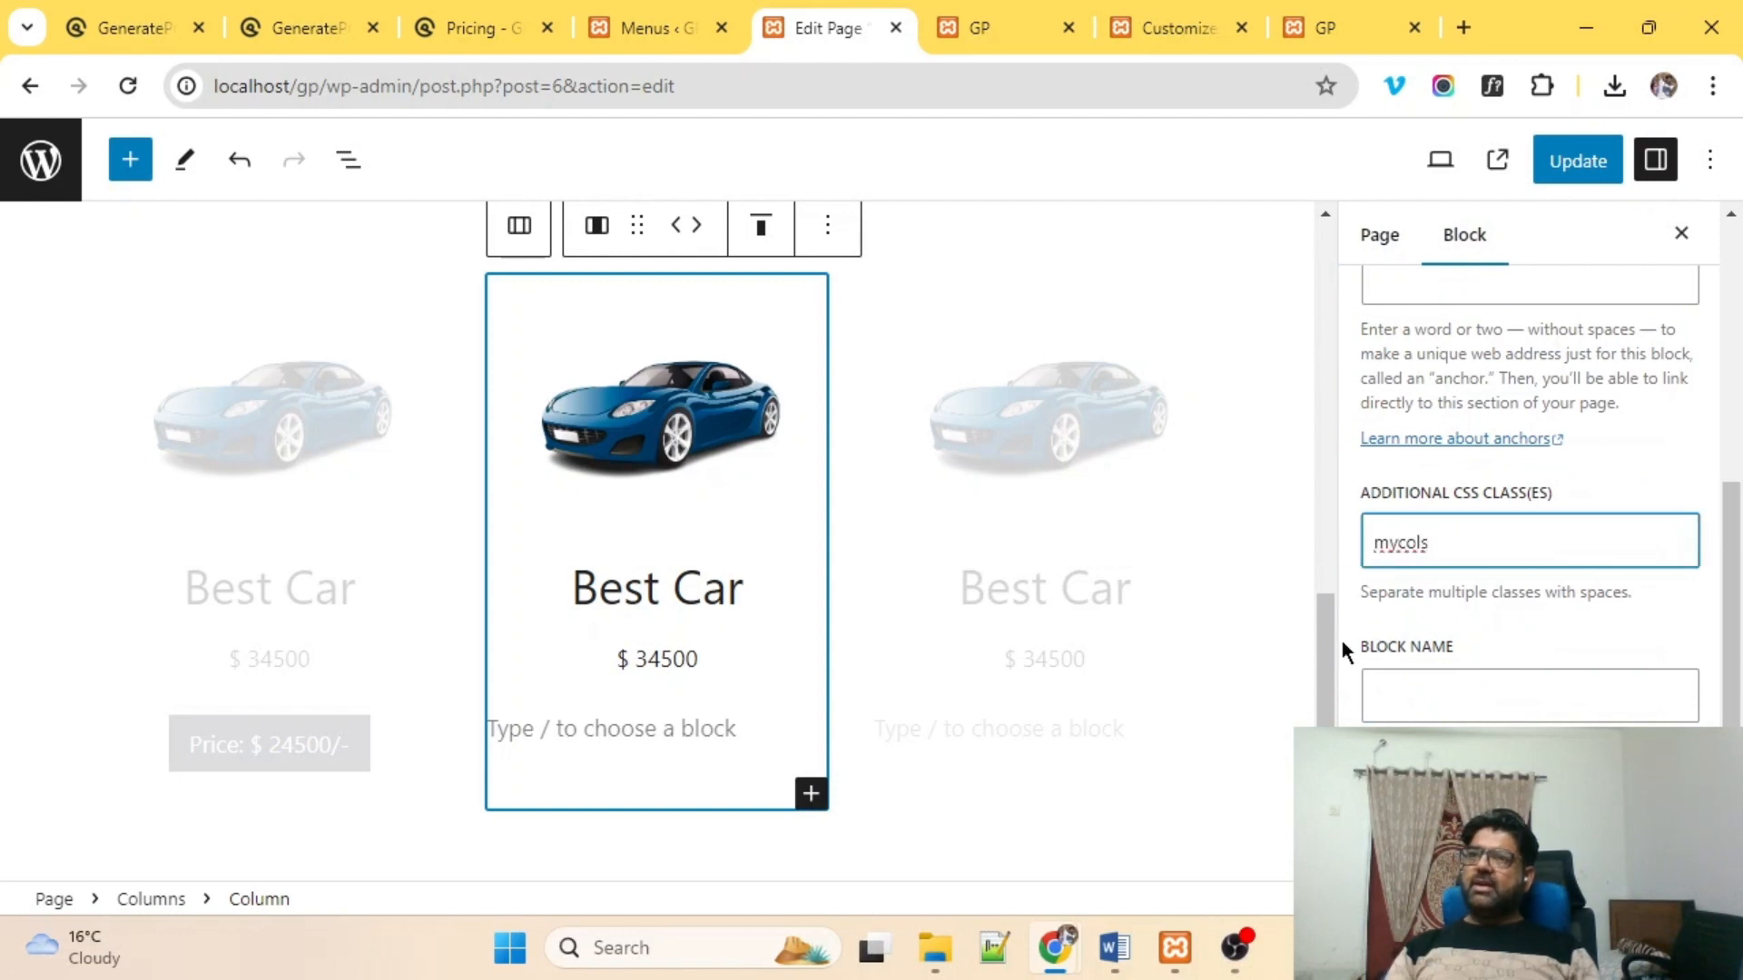
Add the mycols class to the third car column and update the page.
{"action": "left_click", "coordinate": [1005, 444]}
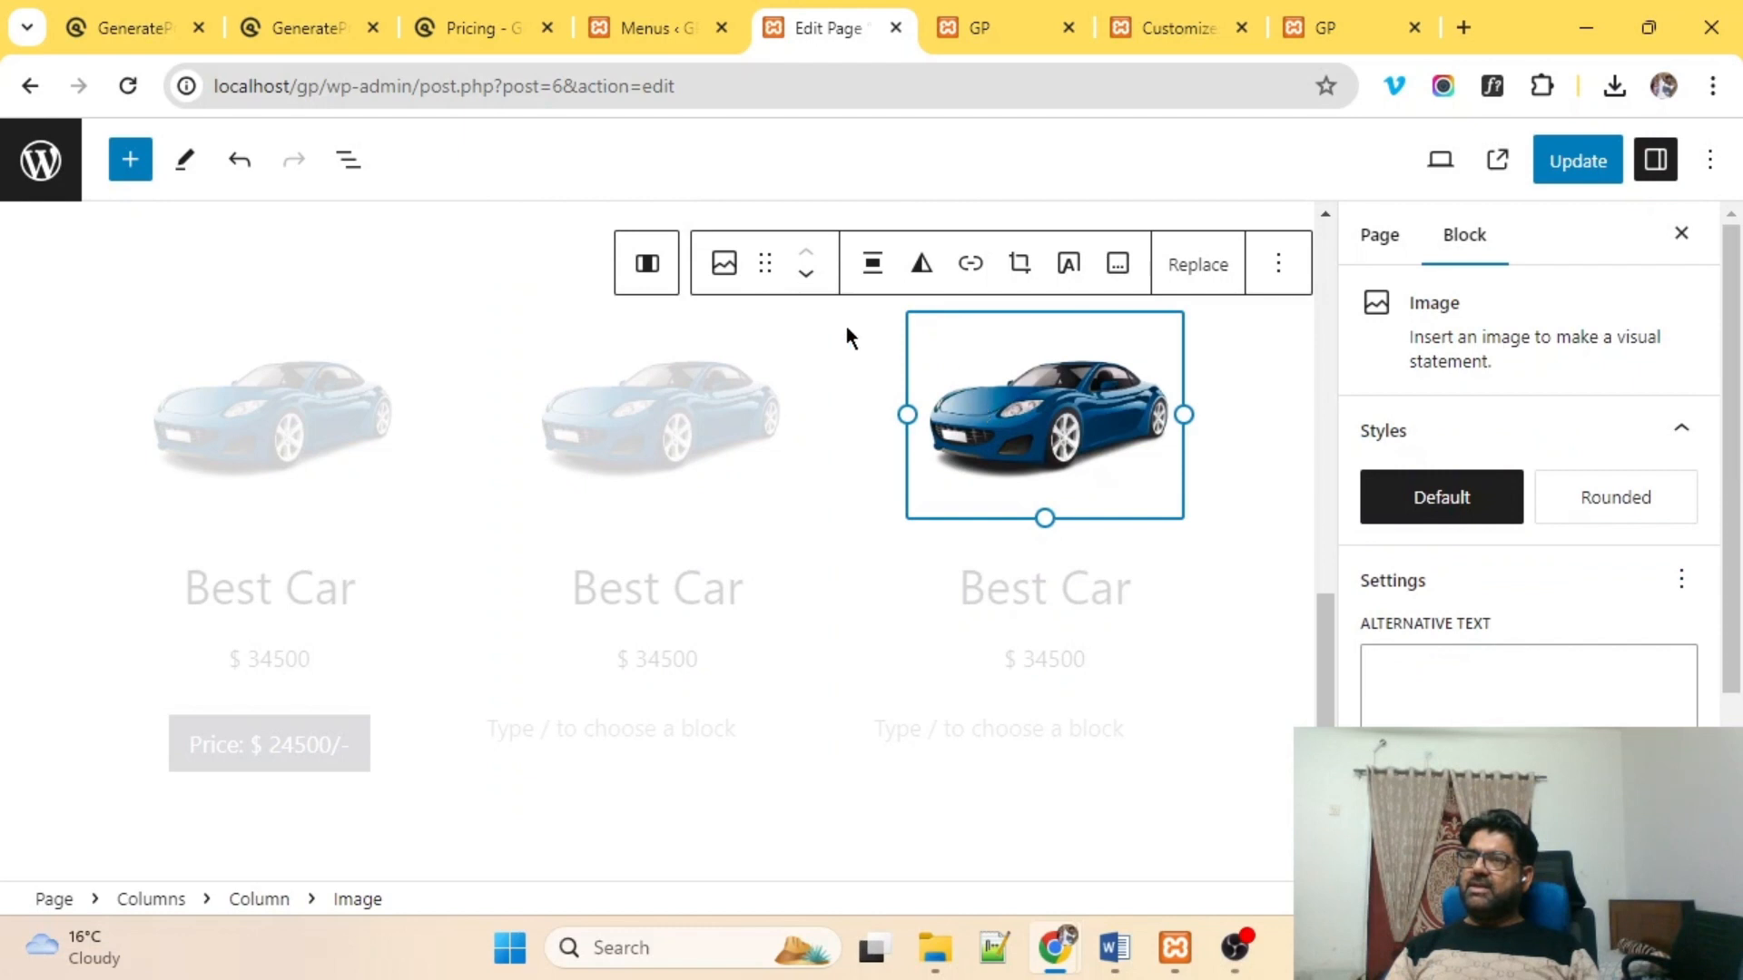
{"action": "left_click", "coordinate": [674, 272]}
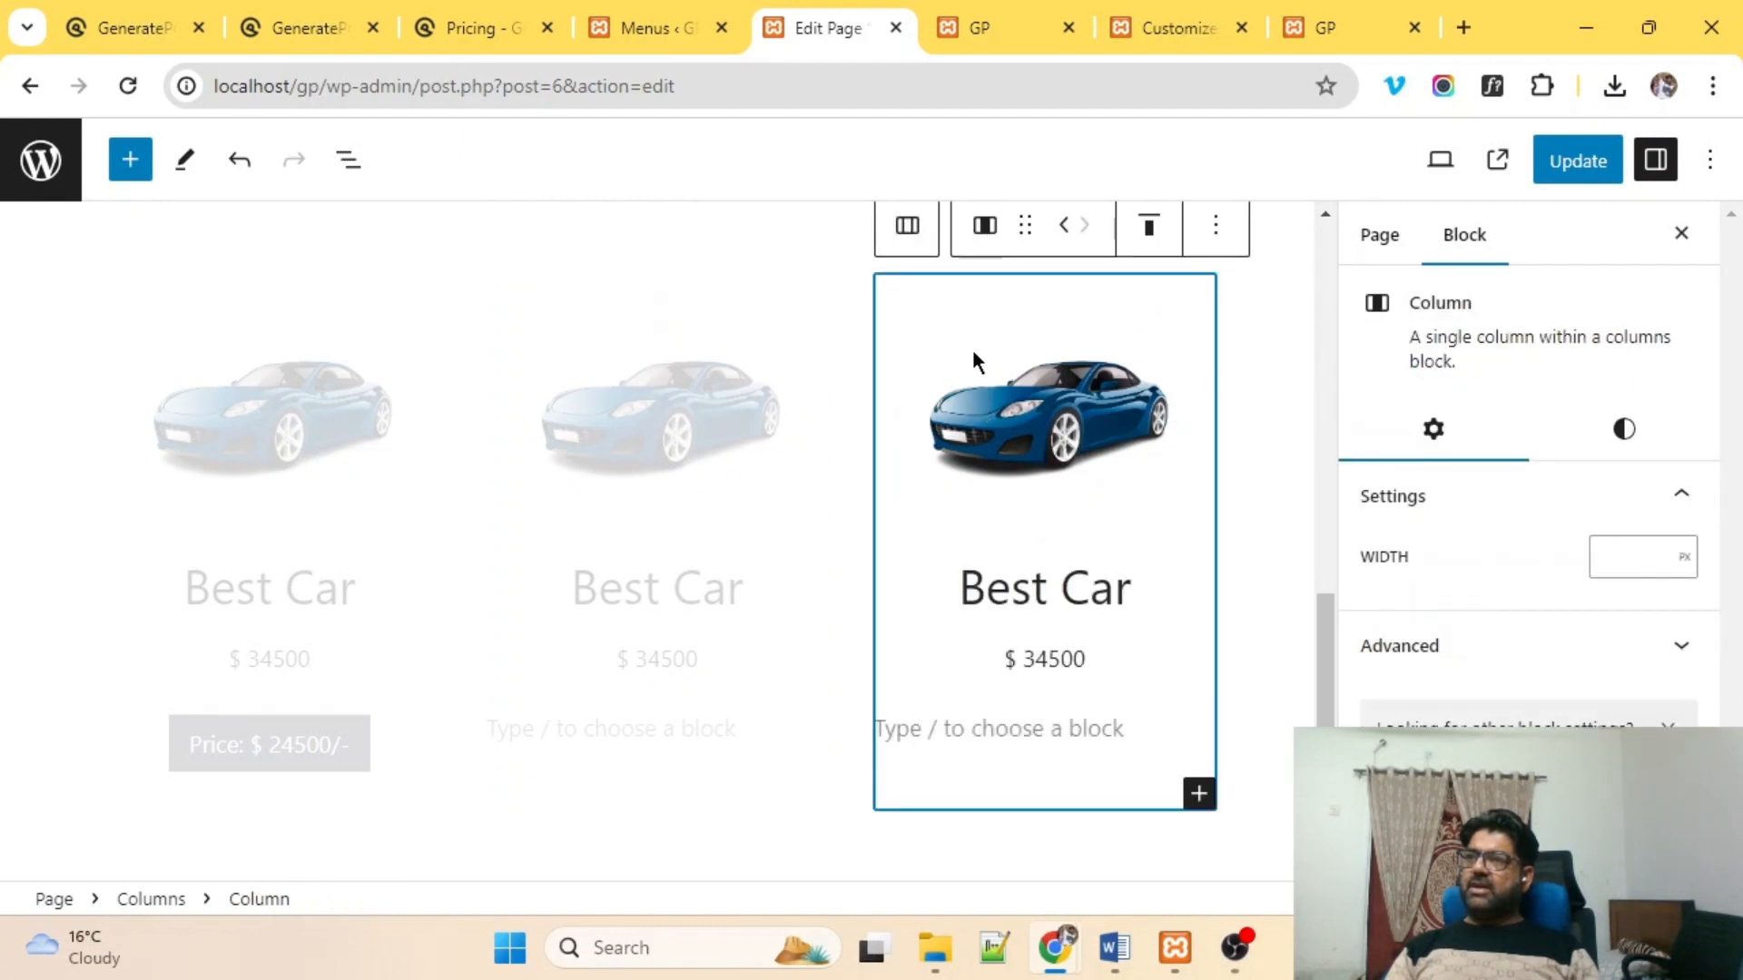
{"action": "left_click", "coordinate": [1452, 670]}
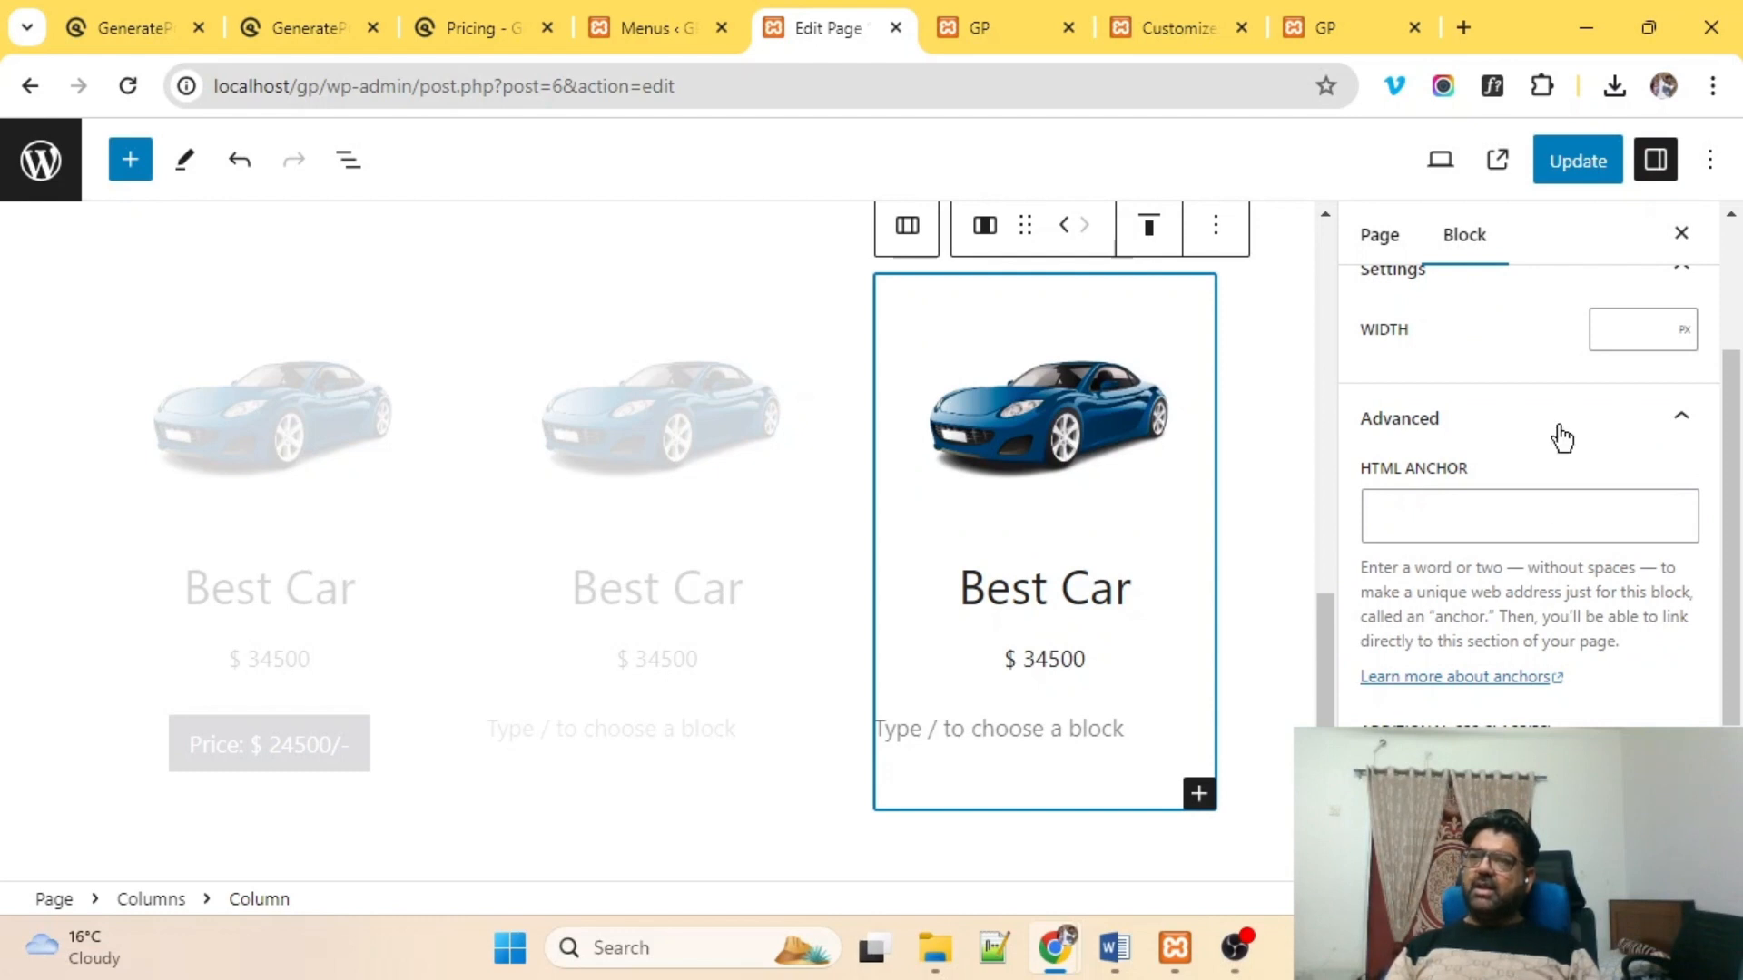
{"action": "left_click", "coordinate": [1575, 170]}
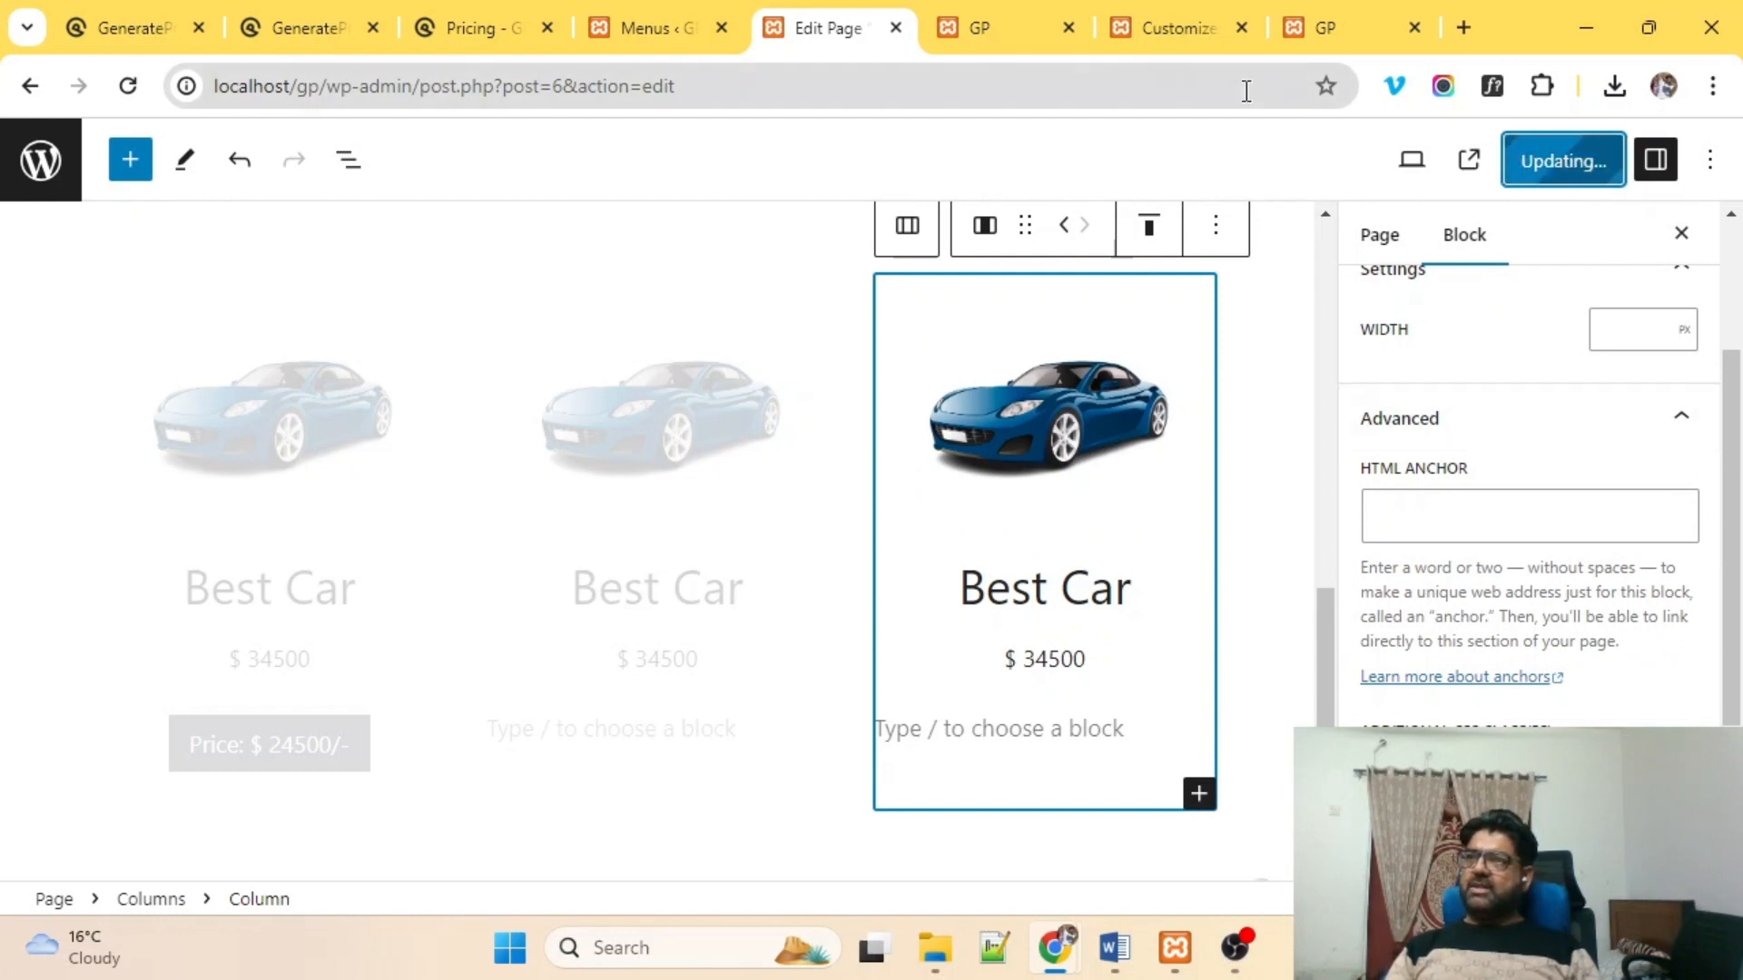
Reload the live site to show the three rounded, grey-bordered car cards.
{"action": "left_click", "coordinate": [1007, 28]}
{"action": "left_click", "coordinate": [719, 73]}
{"action": "key", "text": "Return"}
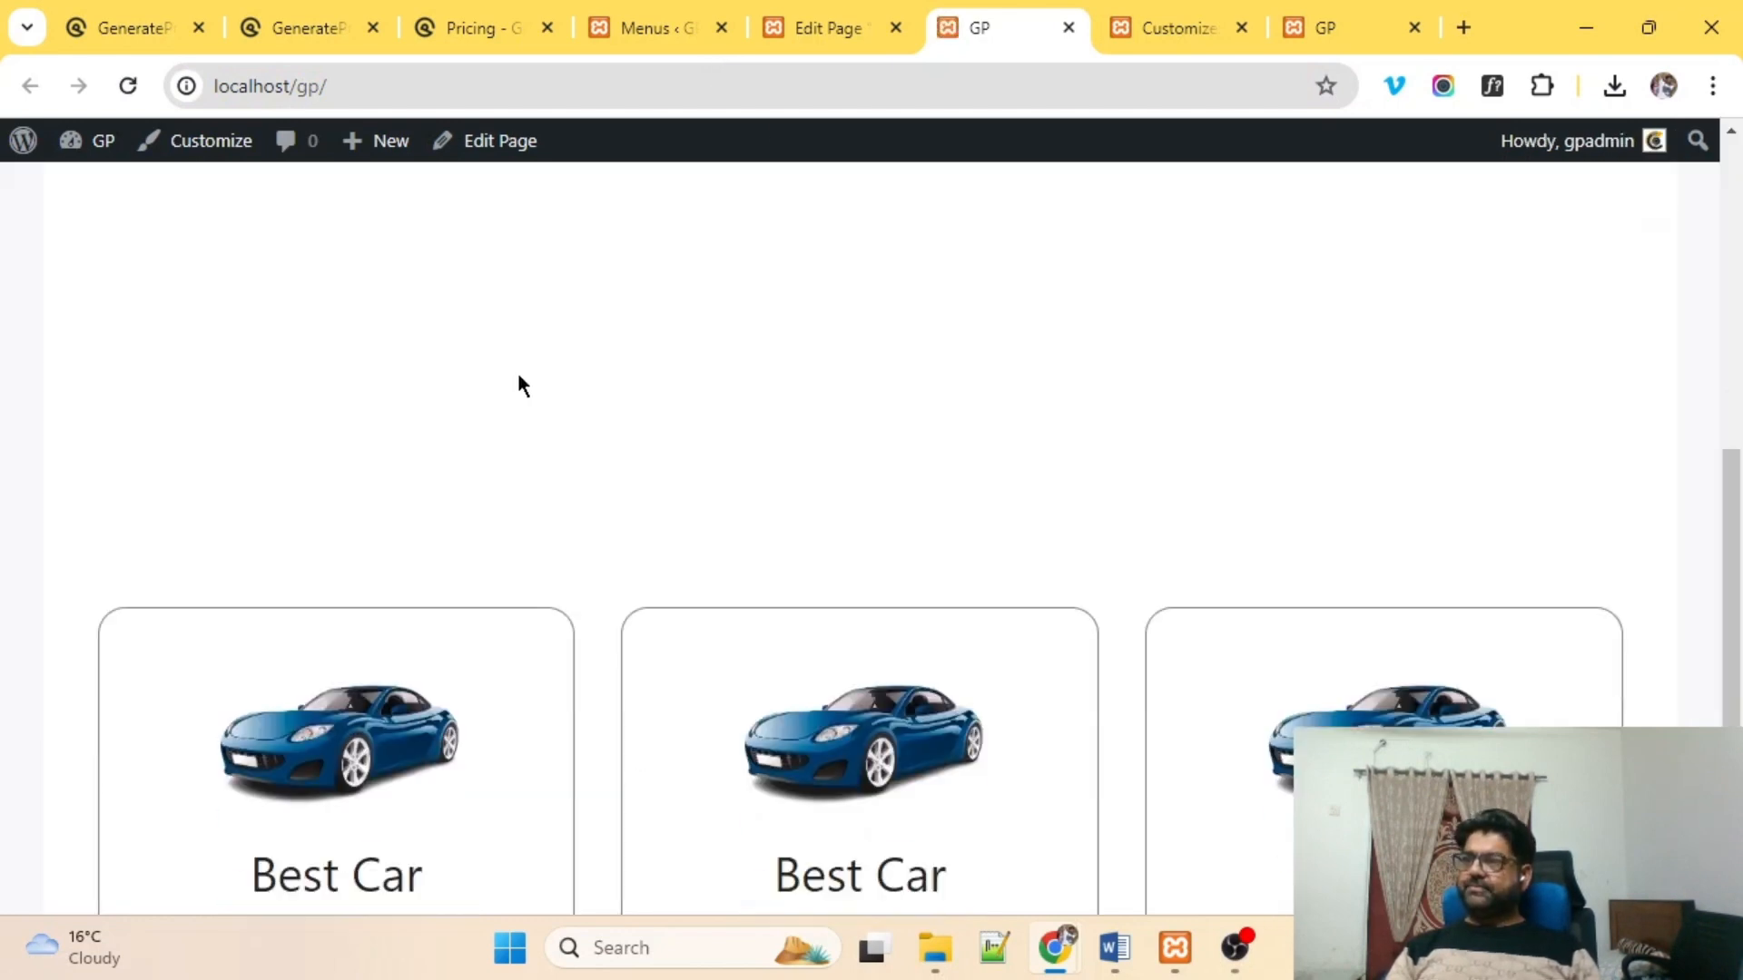
{"action": "scroll", "coordinate": [519, 375], "scroll_direction": "down", "scroll_amount": 5}
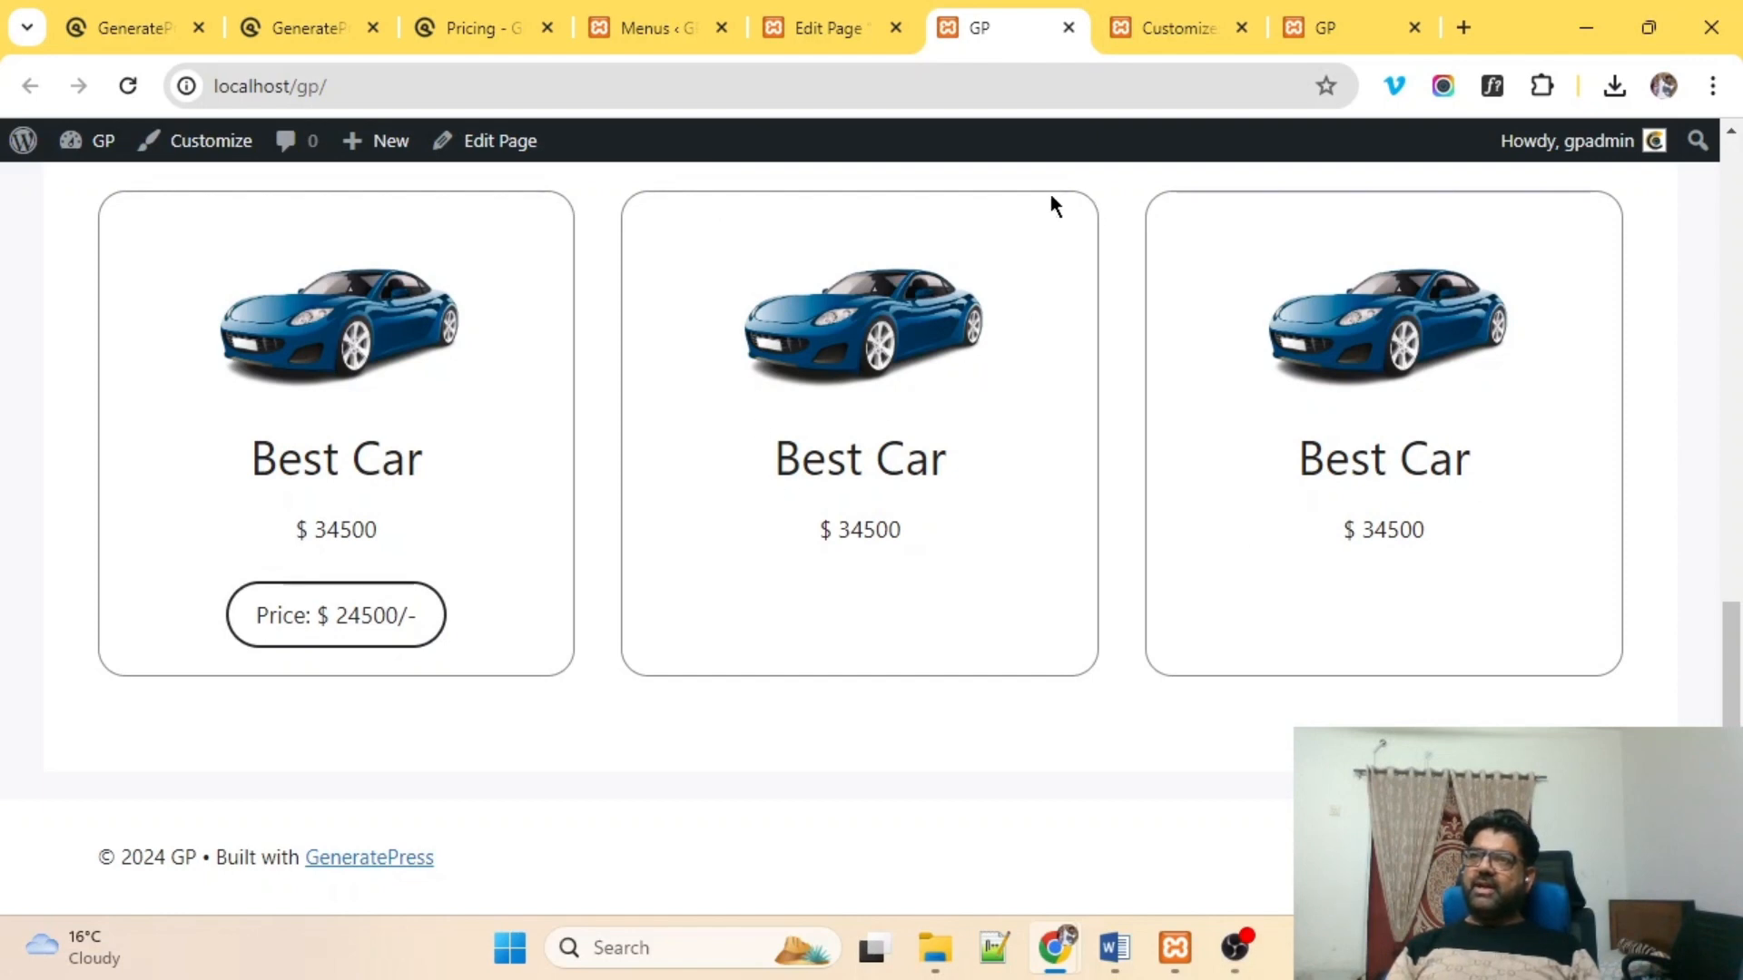
{"action": "scroll", "coordinate": [984, 574], "scroll_direction": "up", "scroll_amount": 8}
{"action": "scroll", "coordinate": [984, 574], "scroll_direction": "down", "scroll_amount": 8}
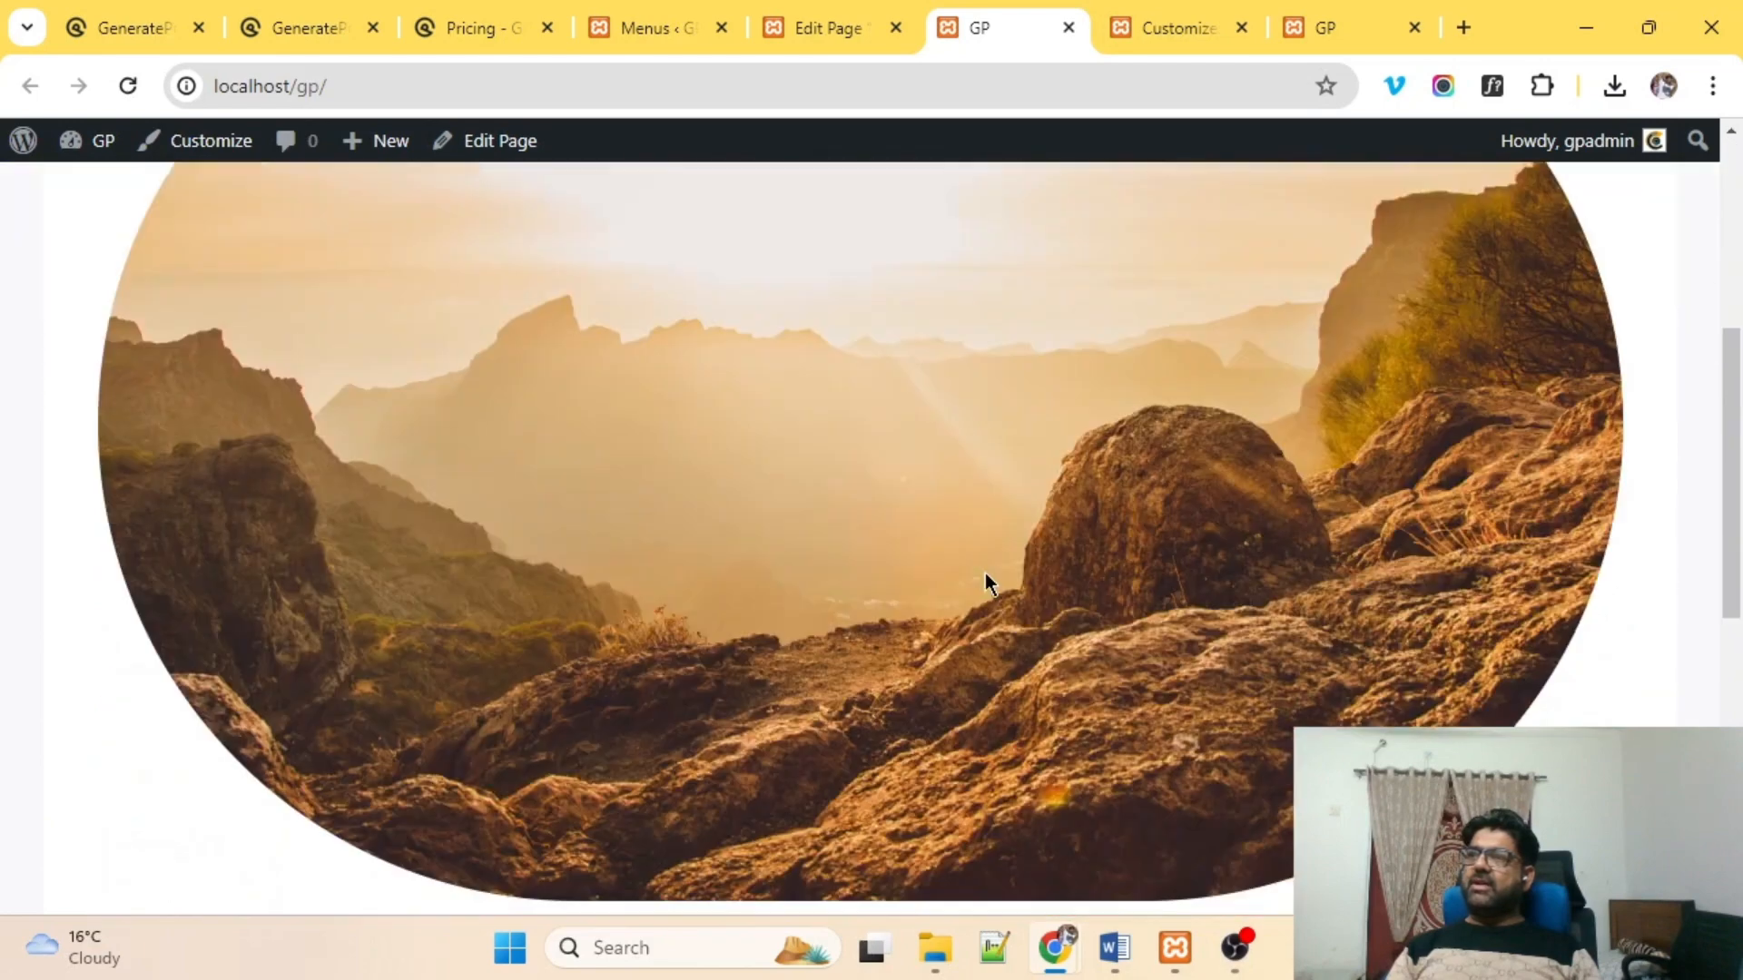
{"action": "scroll", "coordinate": [984, 573], "scroll_direction": "up", "scroll_amount": 8}
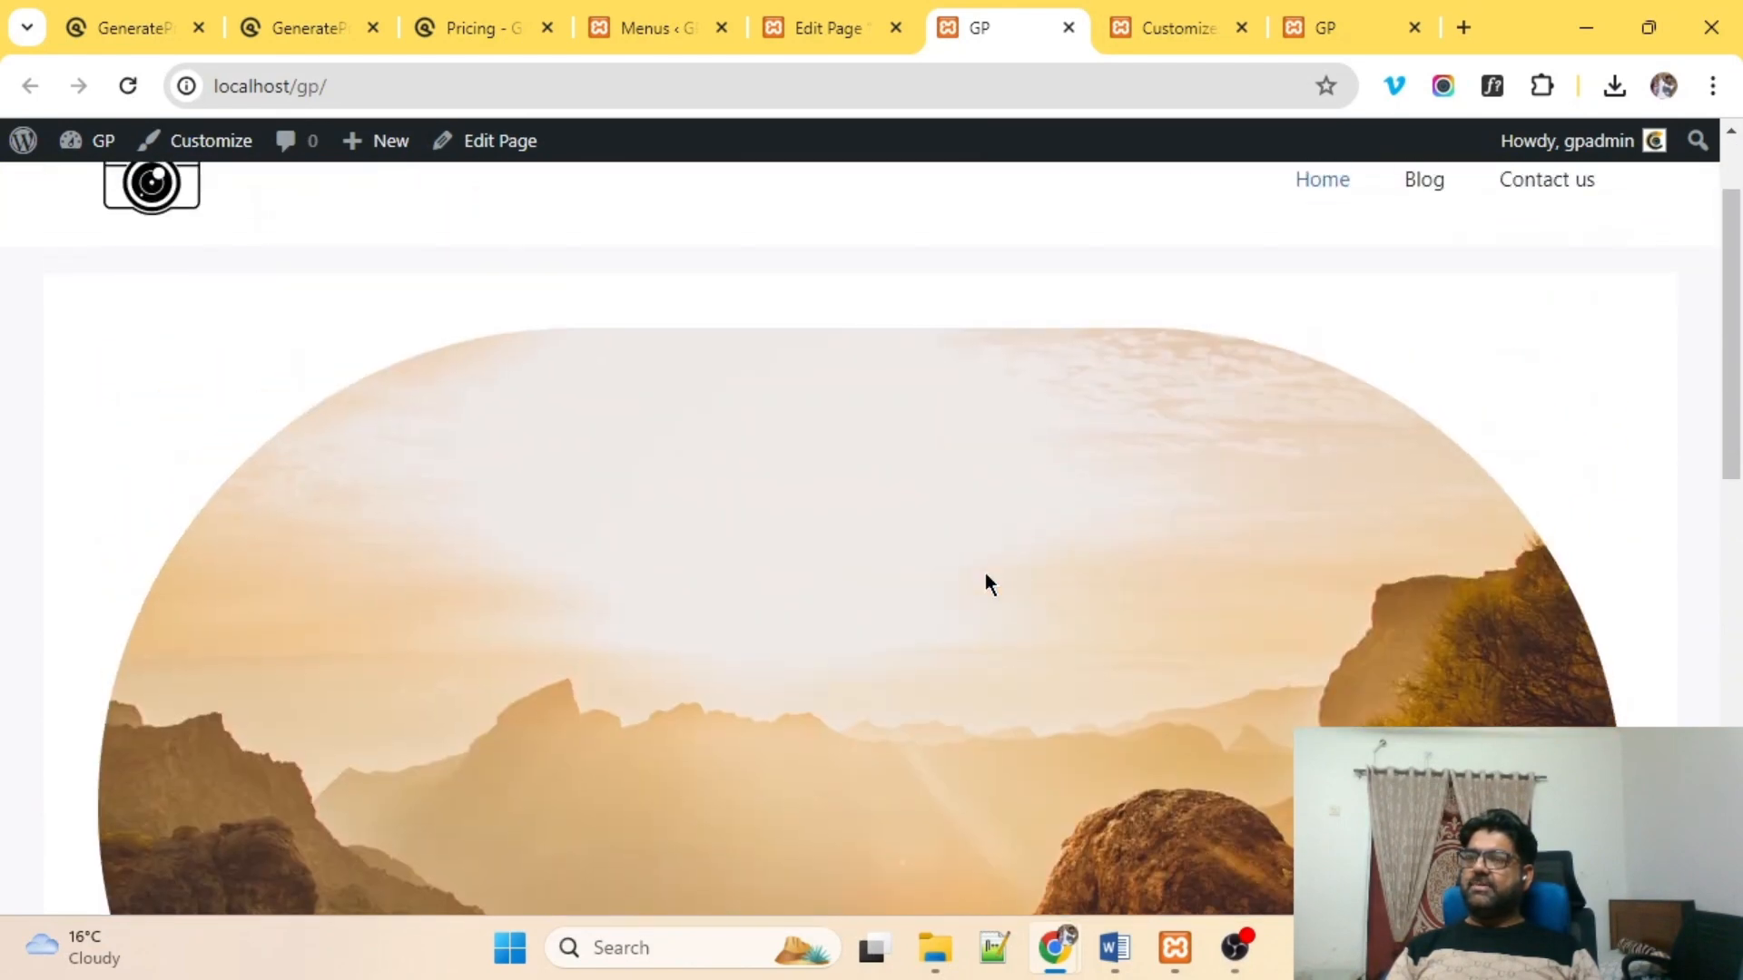